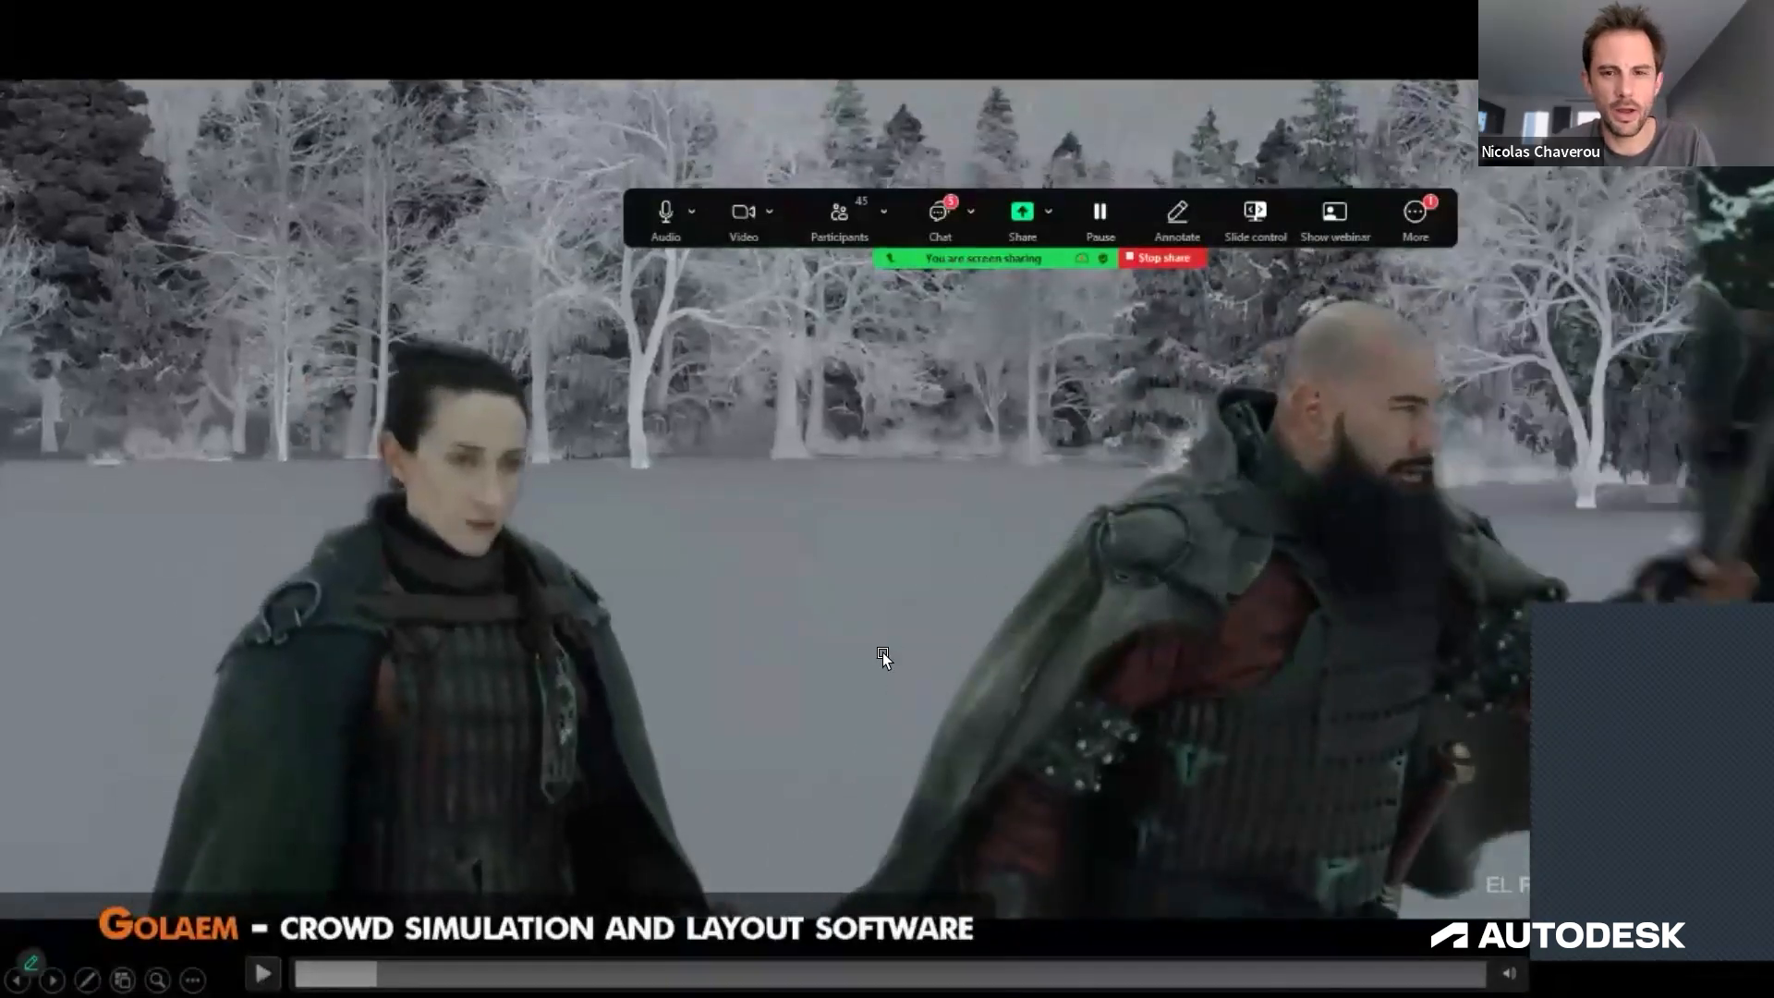
# End the slide show and switch to Maya to look over the ground plane and its two boxes
pyautogui.press('Escape')
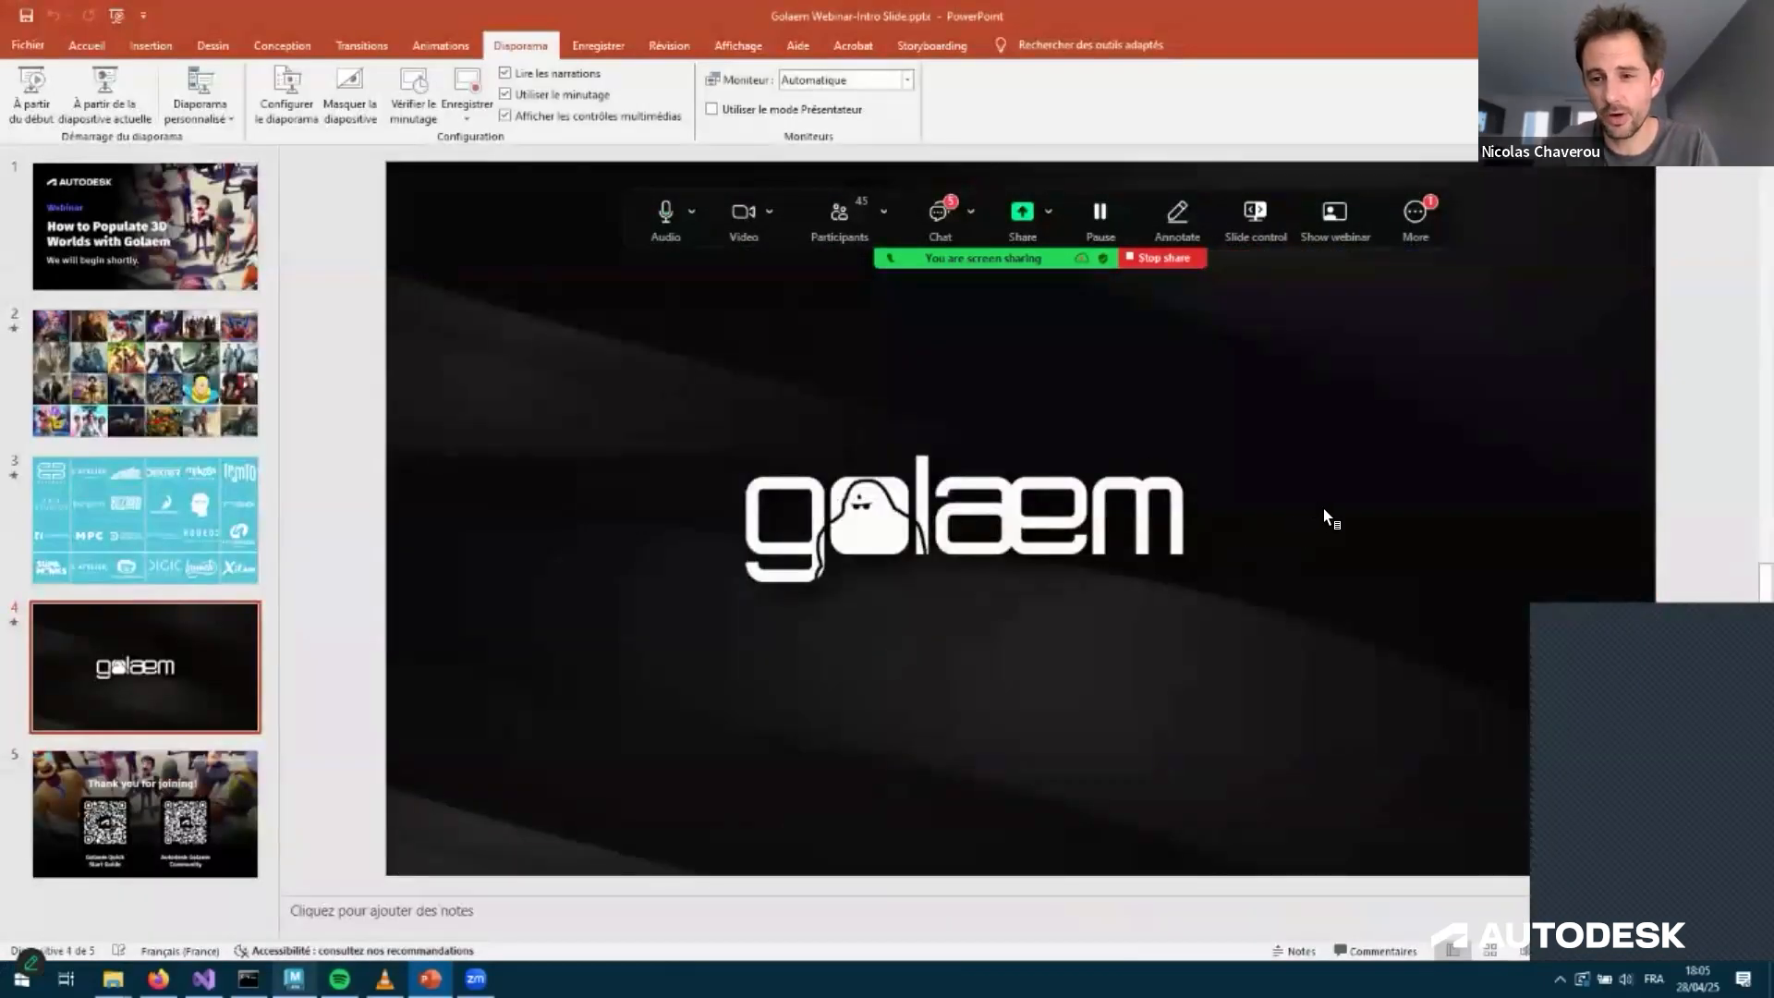
pyautogui.hotkey('alt', 'Tab')
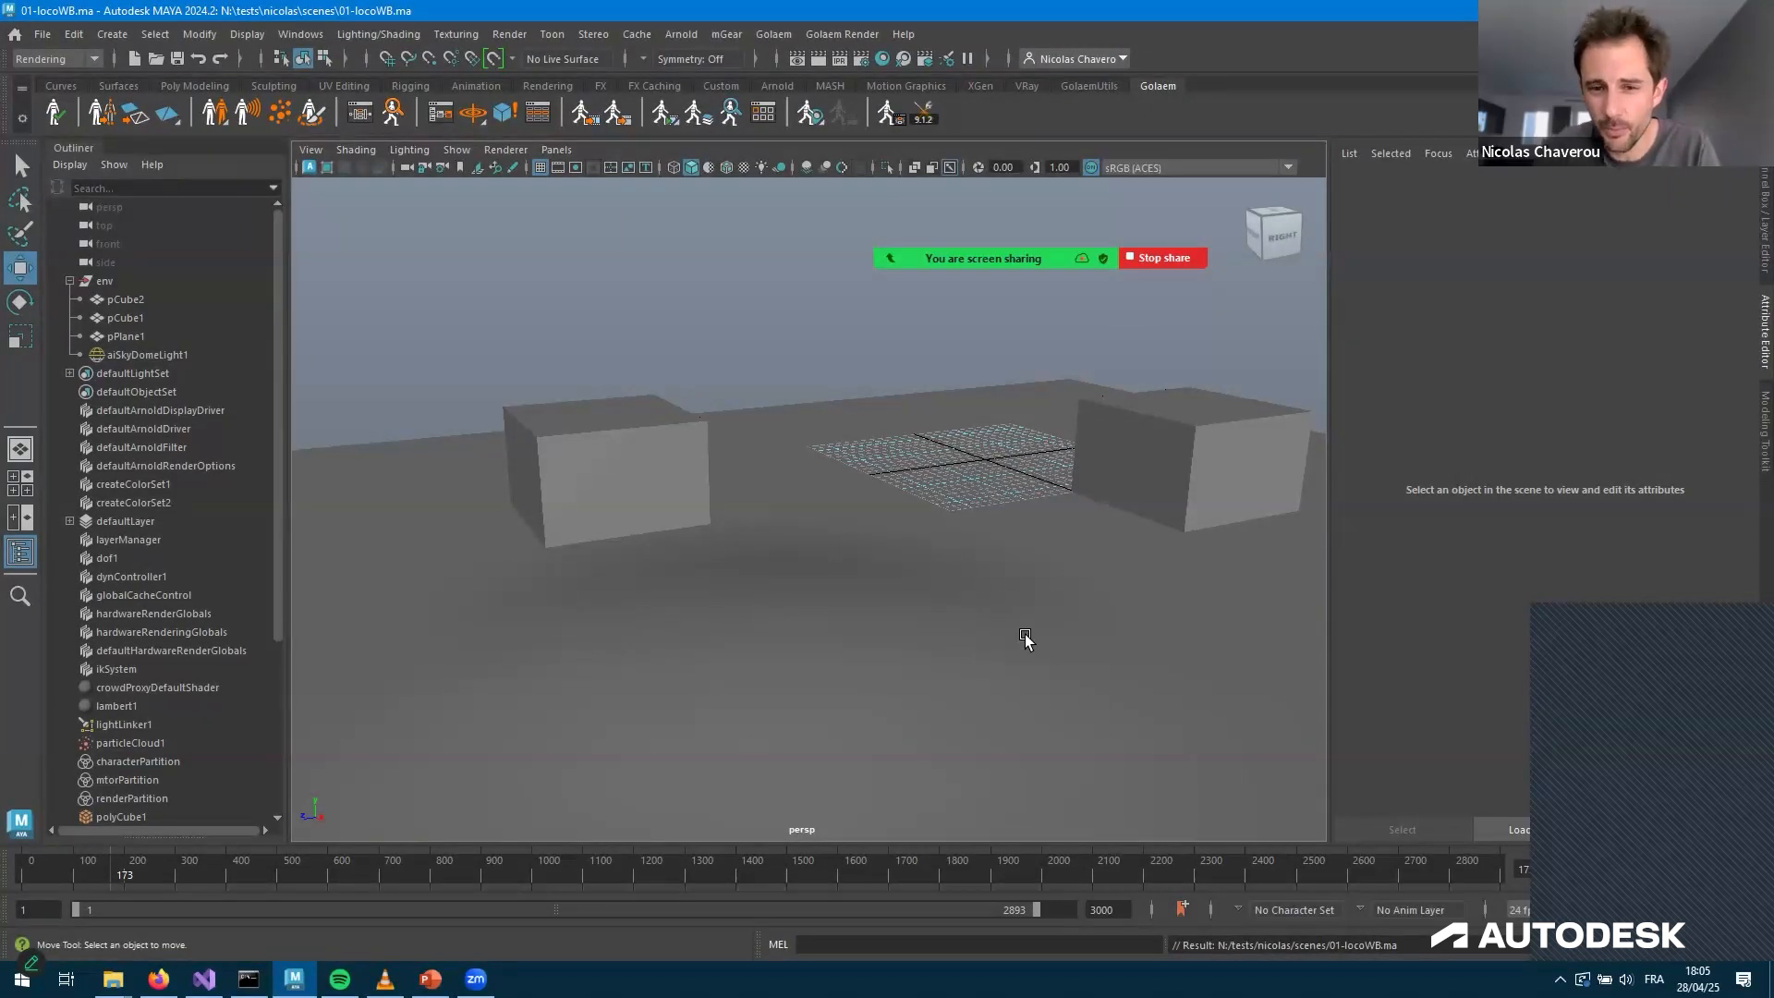
pyautogui.keyDown('alt'); pyautogui.moveTo(1025, 633); pyautogui.dragTo(1015, 635, button='middle'); pyautogui.keyUp('alt')
pyautogui.keyDown('alt'); pyautogui.moveTo(1025, 636); pyautogui.dragTo(1020, 638); pyautogui.keyUp('alt')
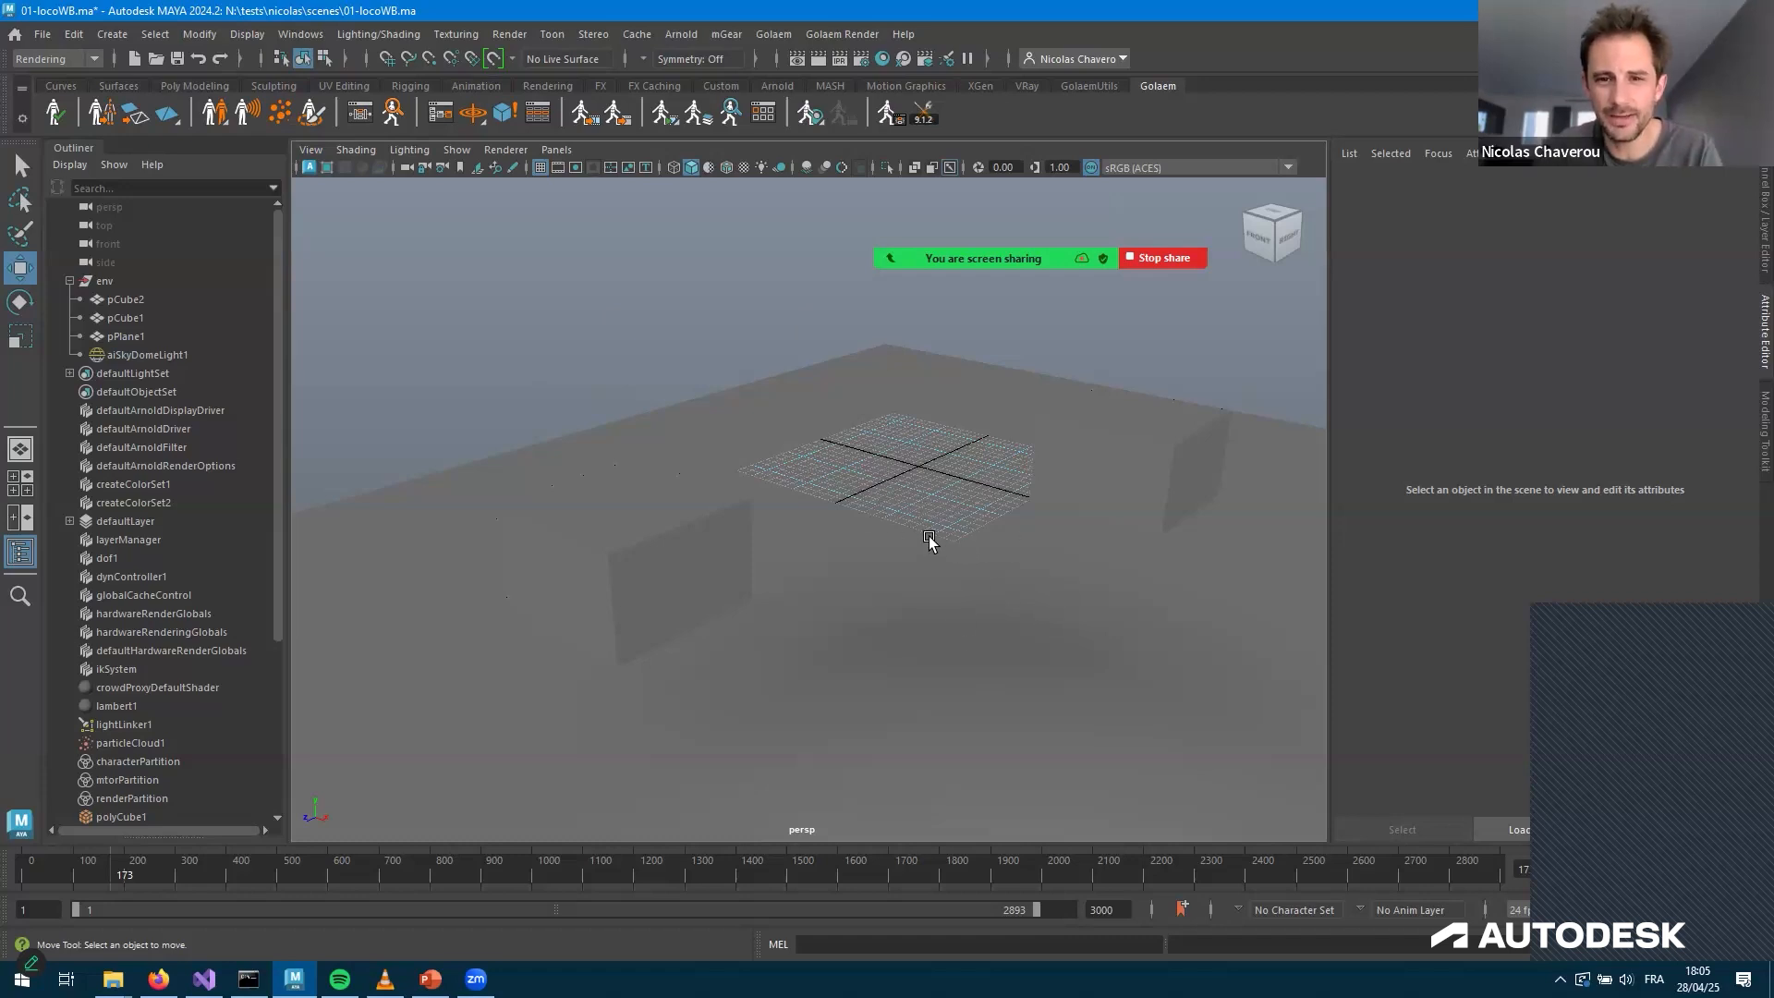
pyautogui.keyDown('alt'); pyautogui.moveTo(887, 531); pyautogui.dragTo(768, 542); pyautogui.keyUp('alt')
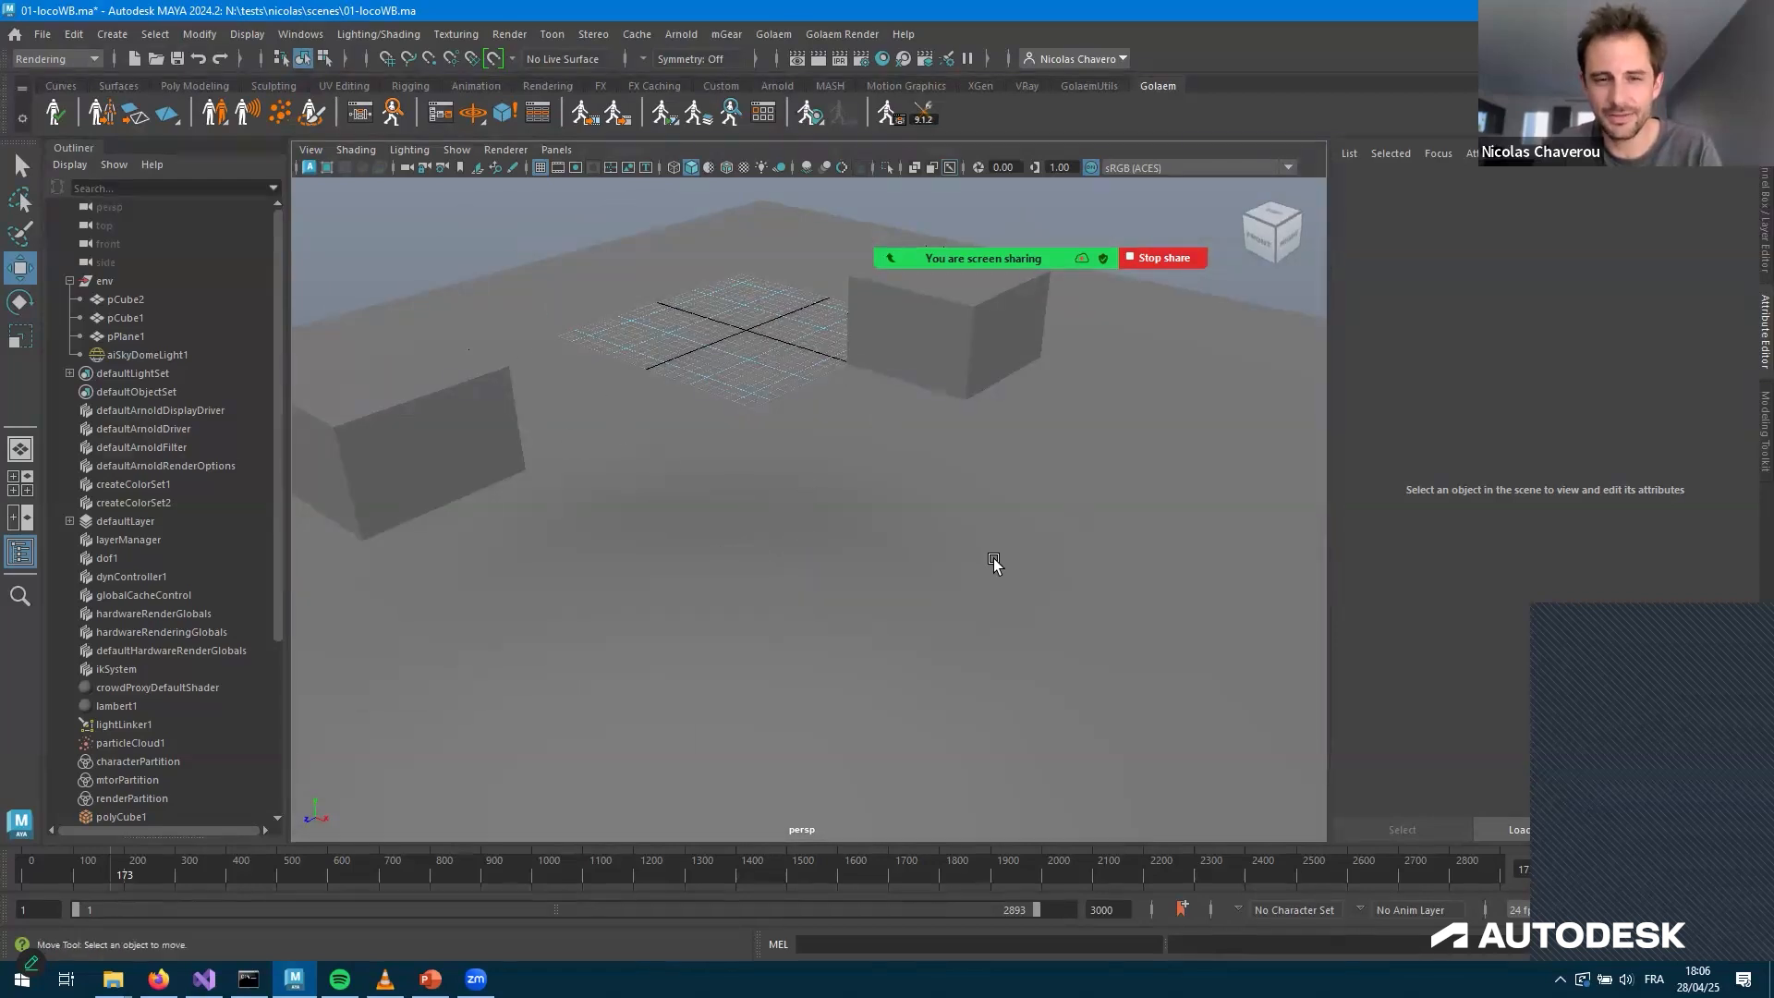
pyautogui.press('a')
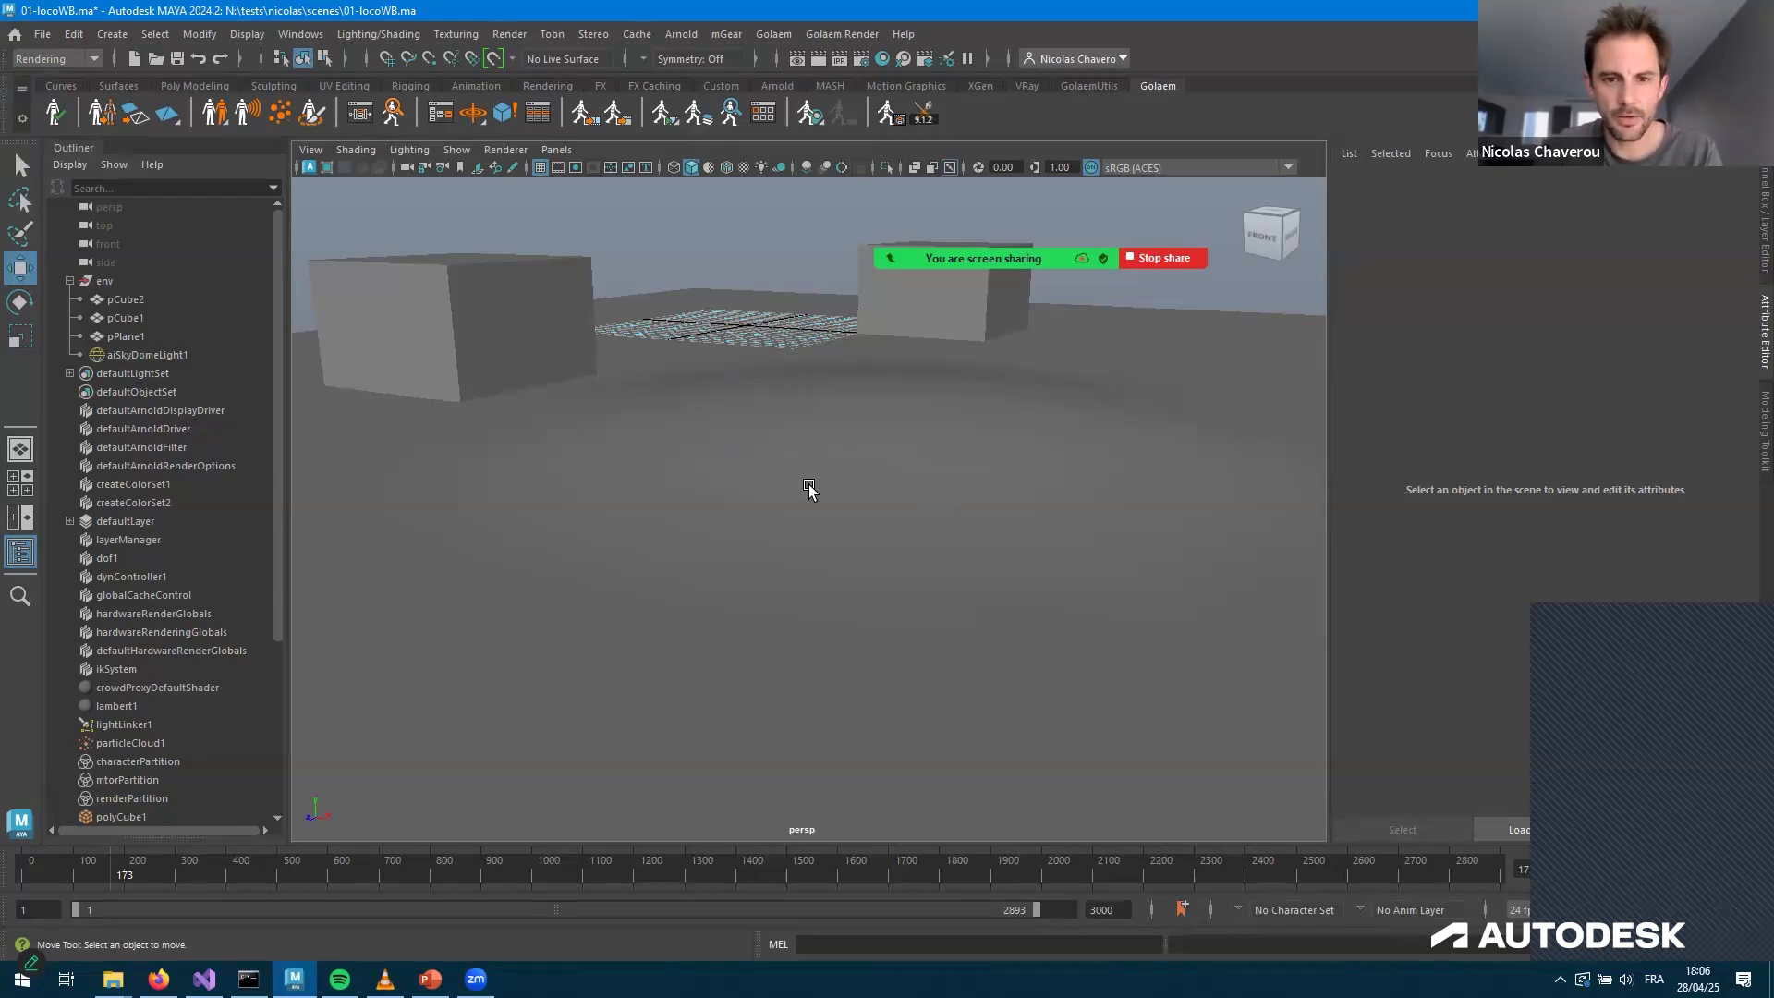
pyautogui.keyDown('alt'); pyautogui.moveTo(813, 472); pyautogui.dragTo(858, 526); pyautogui.keyUp('alt')
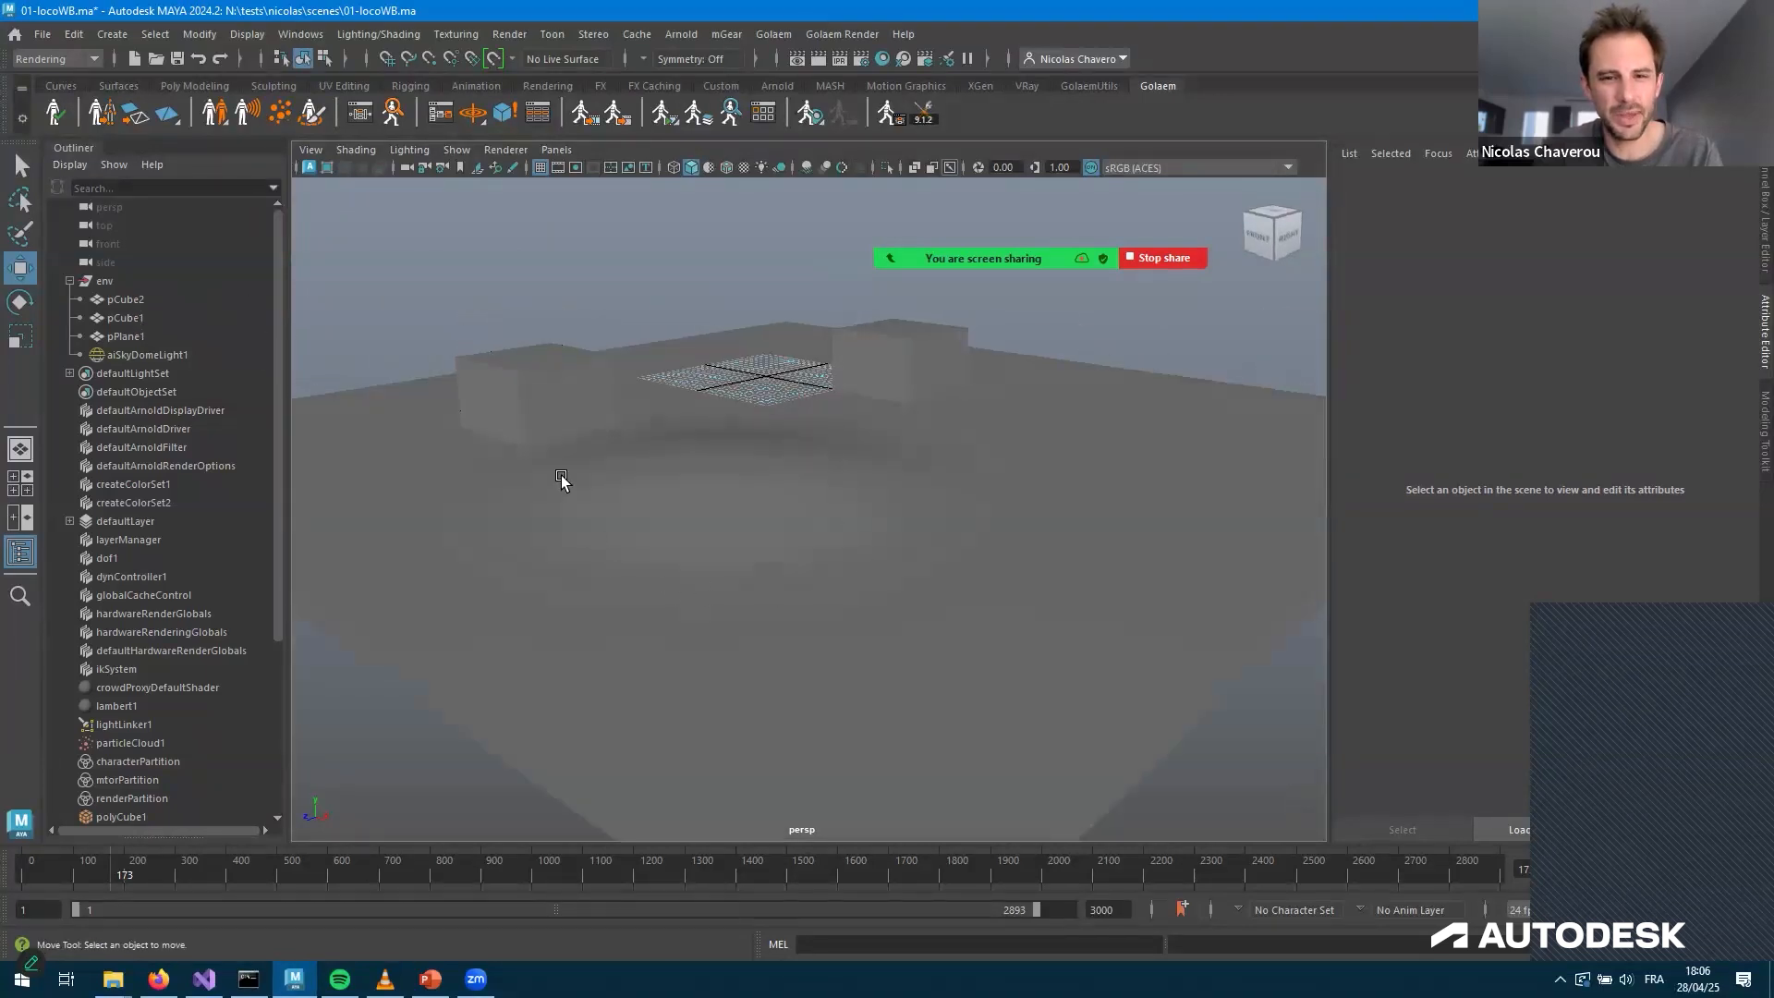
# Select the env group as source geometry and open the NavMesh Creator, placing it clear of the boxes
pyautogui.click(125, 316)
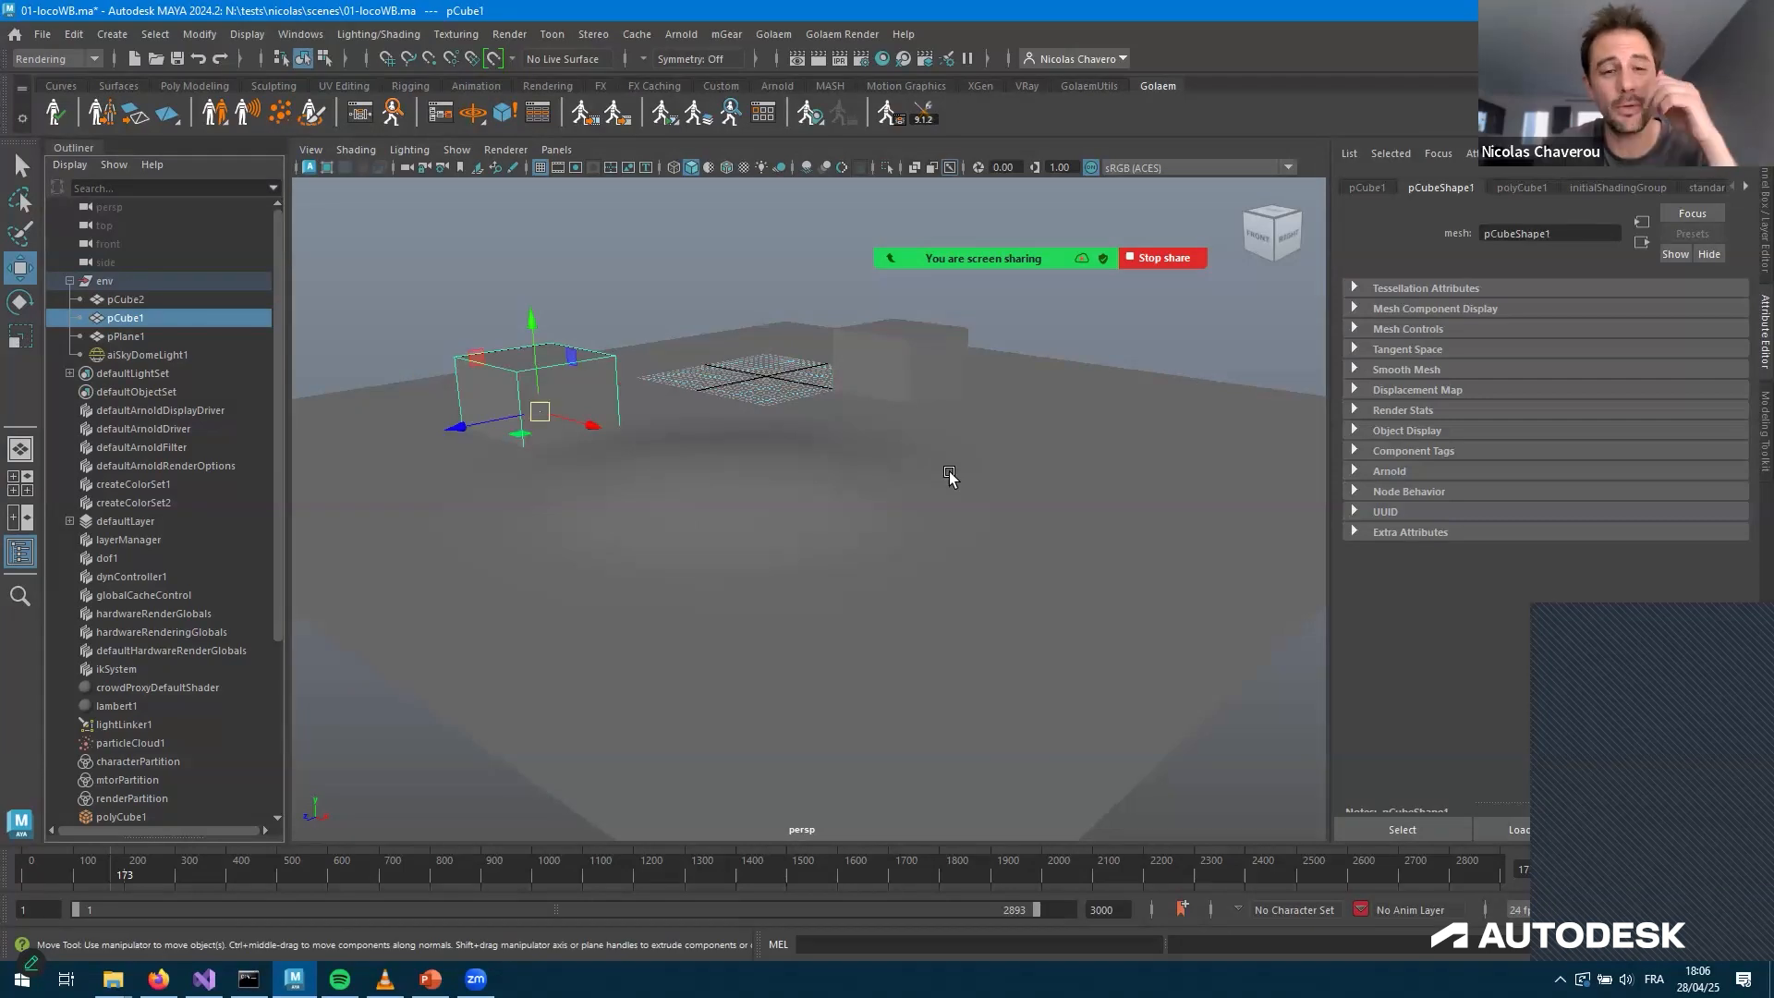
pyautogui.press('Up')
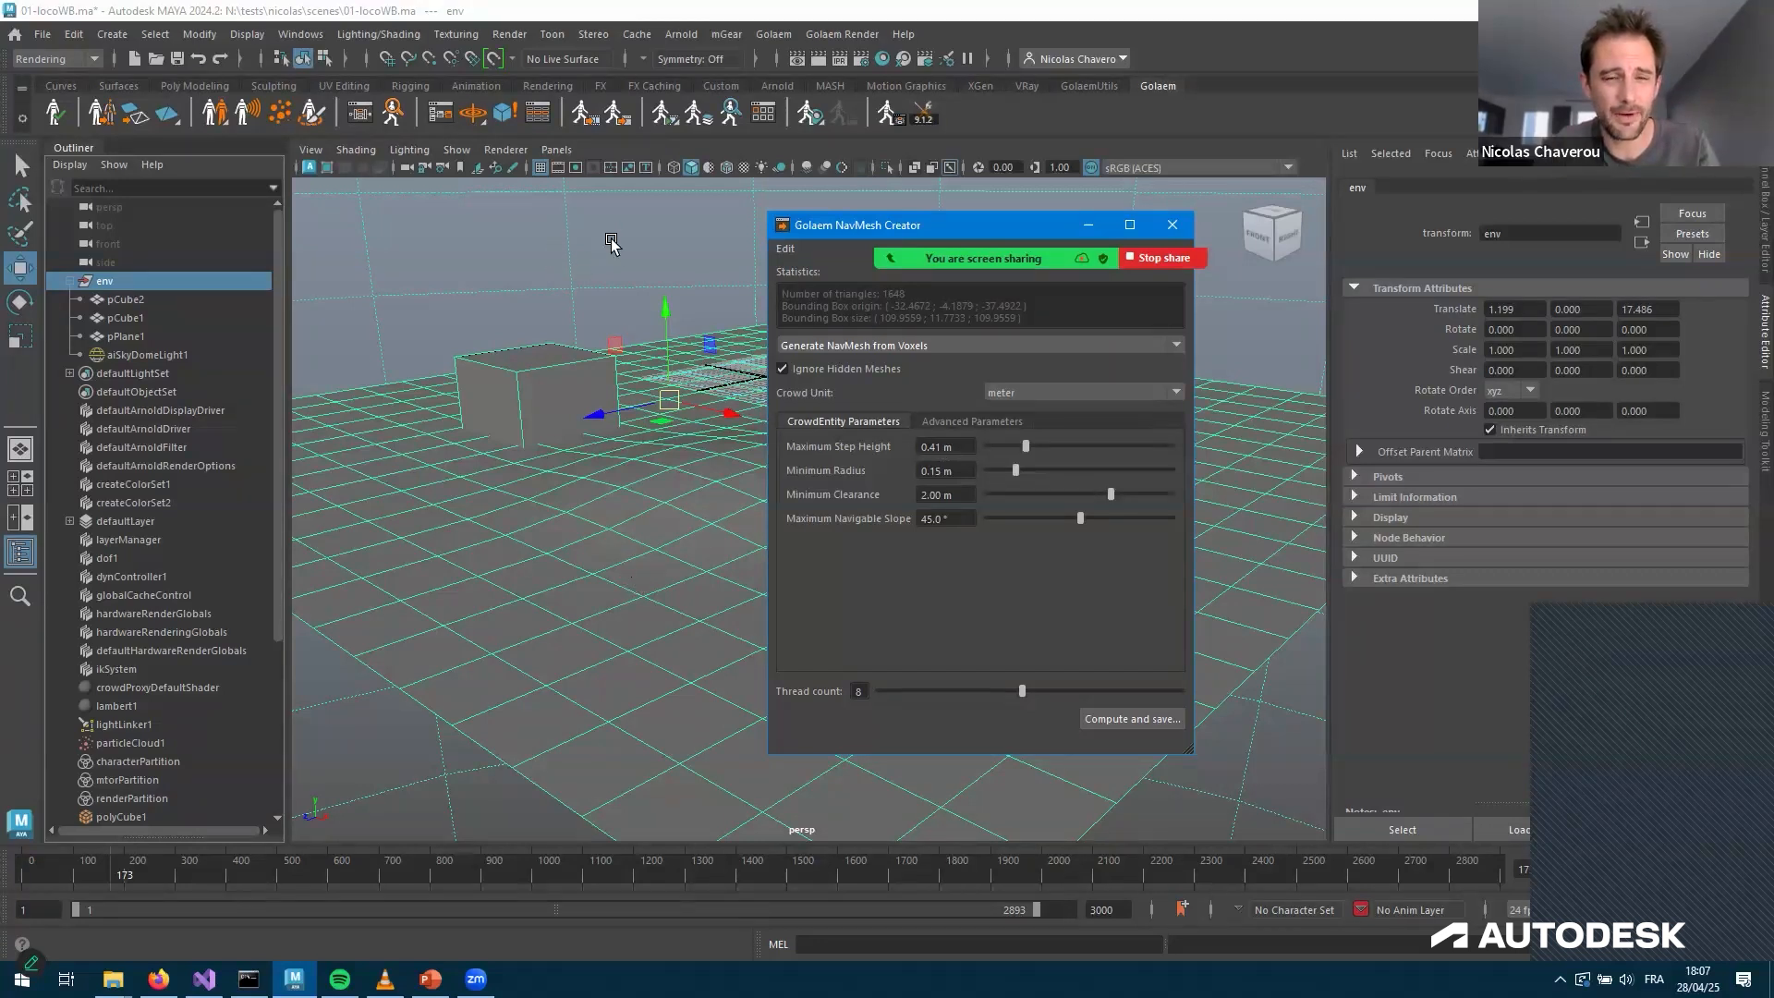
pyautogui.keyDown('alt'); pyautogui.moveTo(565, 203); pyautogui.dragTo(529, 456); pyautogui.keyUp('alt')
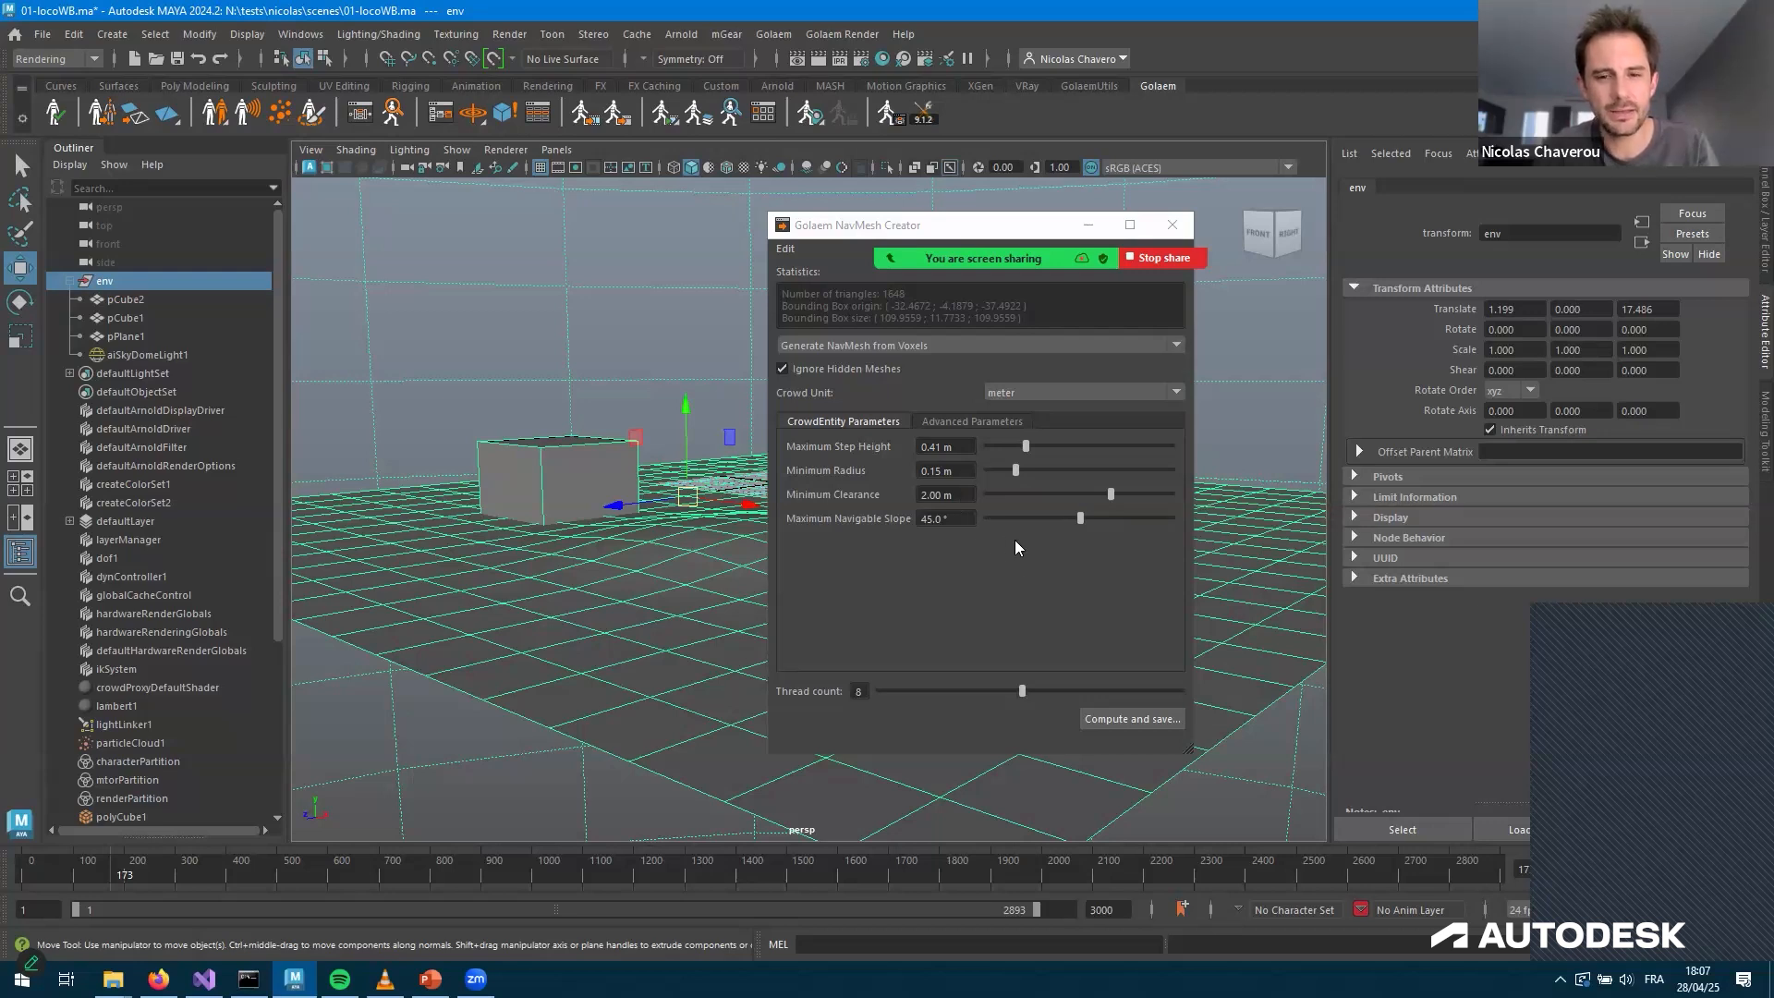
pyautogui.click(944, 495)
pyautogui.press('Tab')
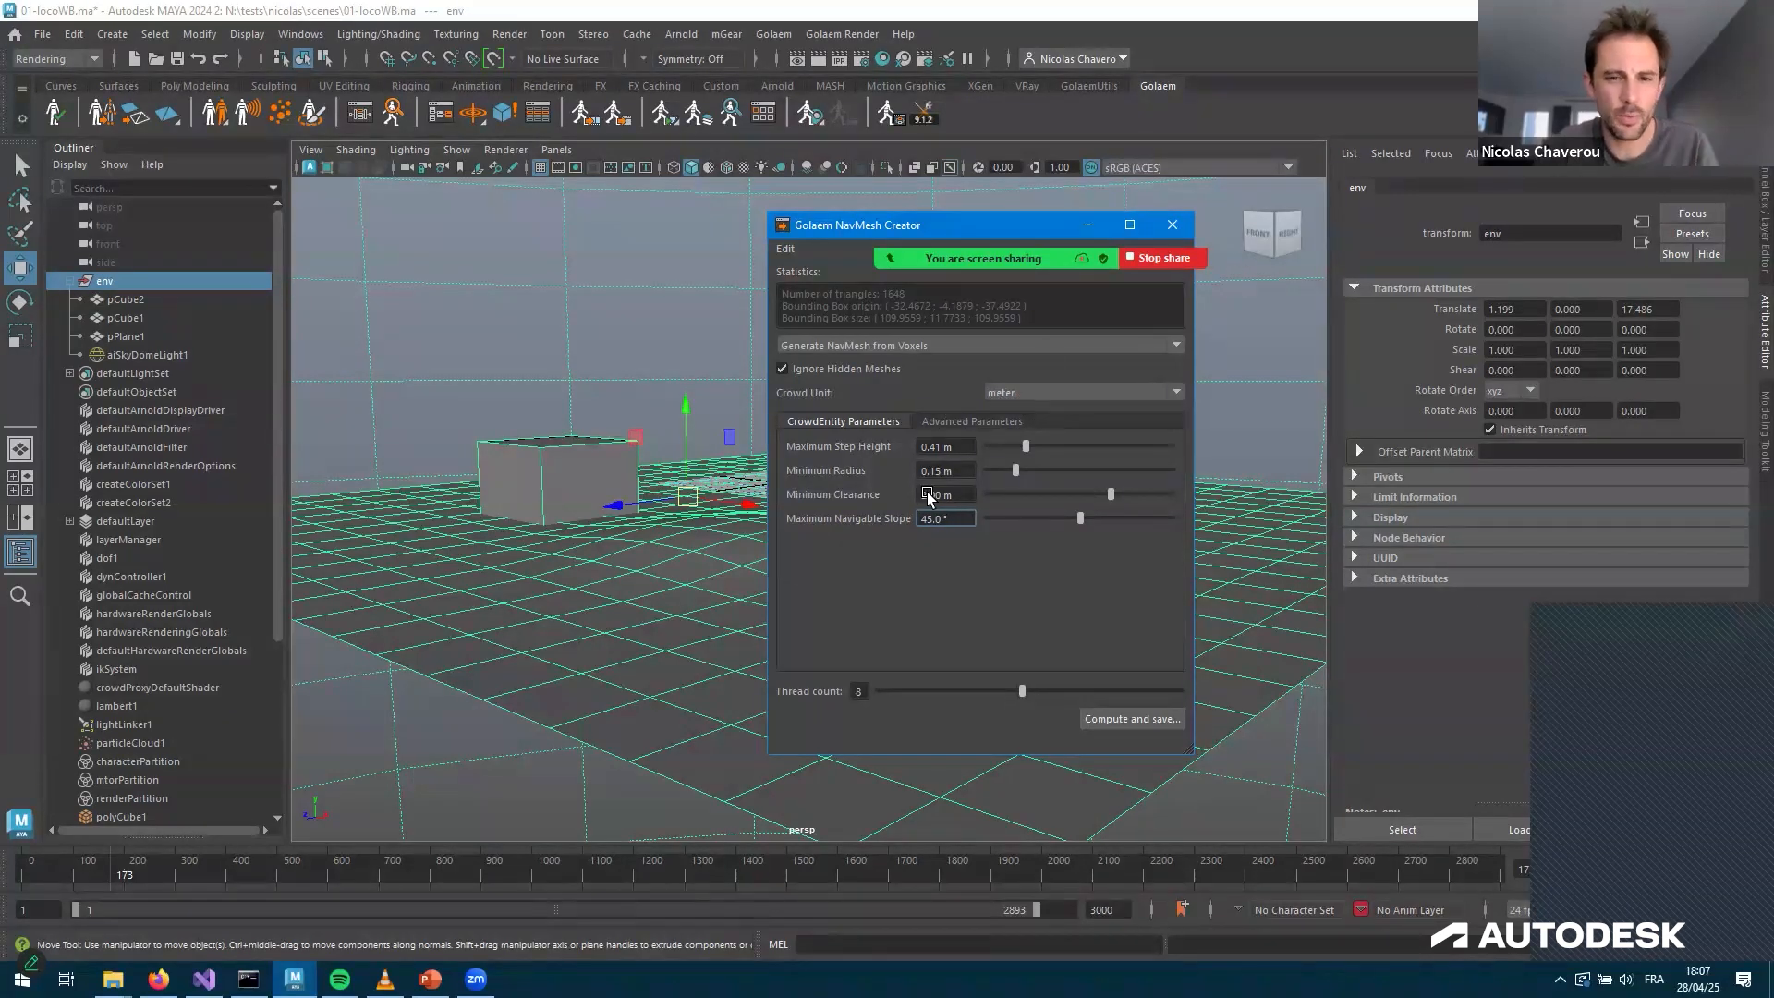
pyautogui.moveTo(850, 224); pyautogui.dragTo(1238, 269)
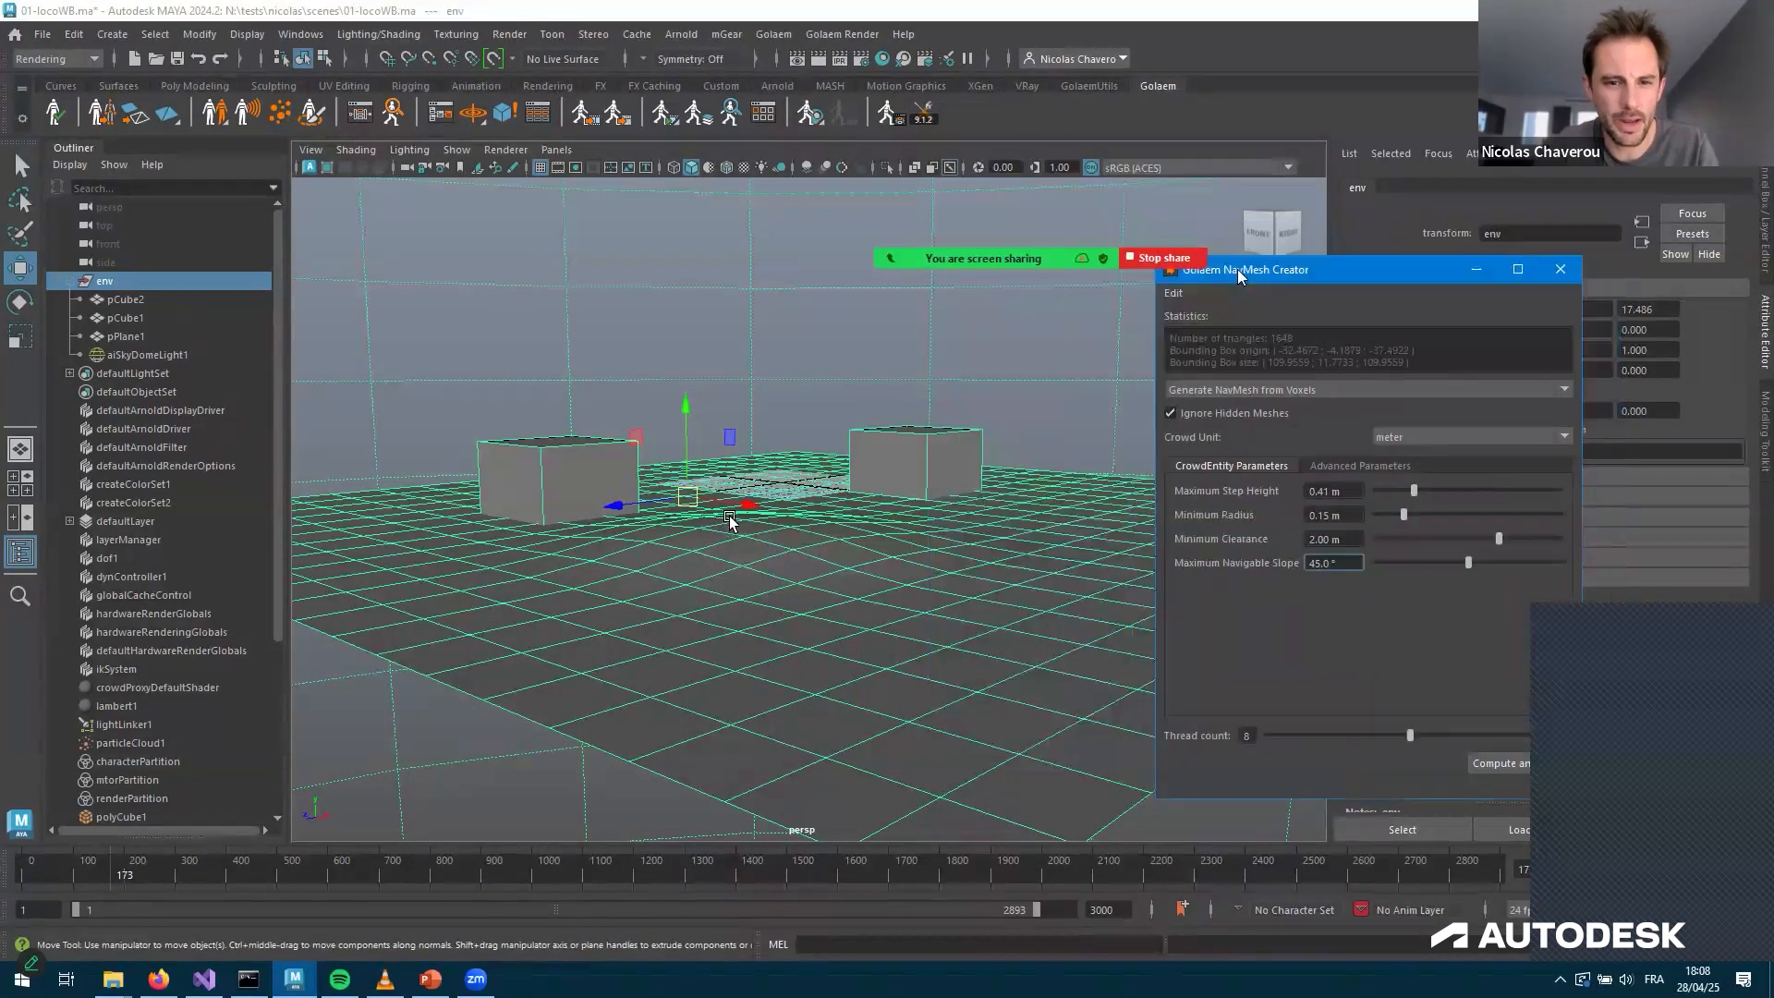
# Compute the NavMesh from the env geometry and save it as web
pyautogui.keyDown('alt'); pyautogui.moveTo(747, 506); pyautogui.dragTo(753, 515); pyautogui.keyUp('alt')
pyautogui.scroll(4, 753, 515)
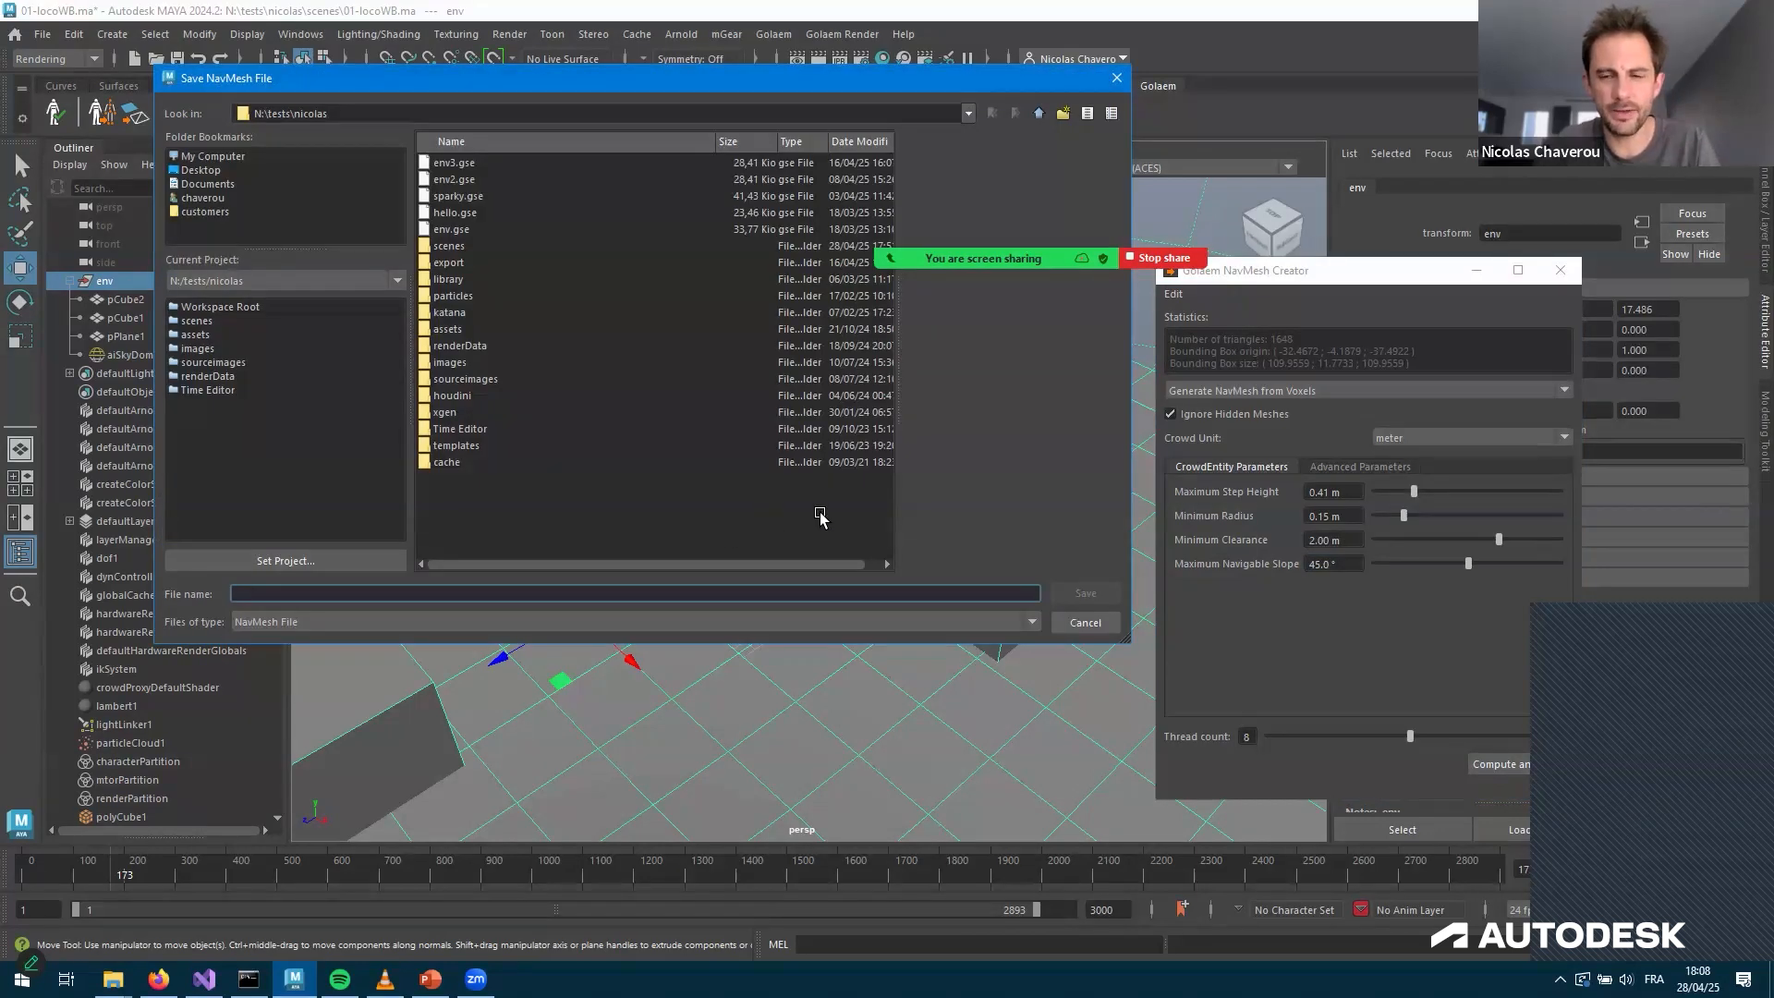
pyautogui.write('web')
pyautogui.press('Return')
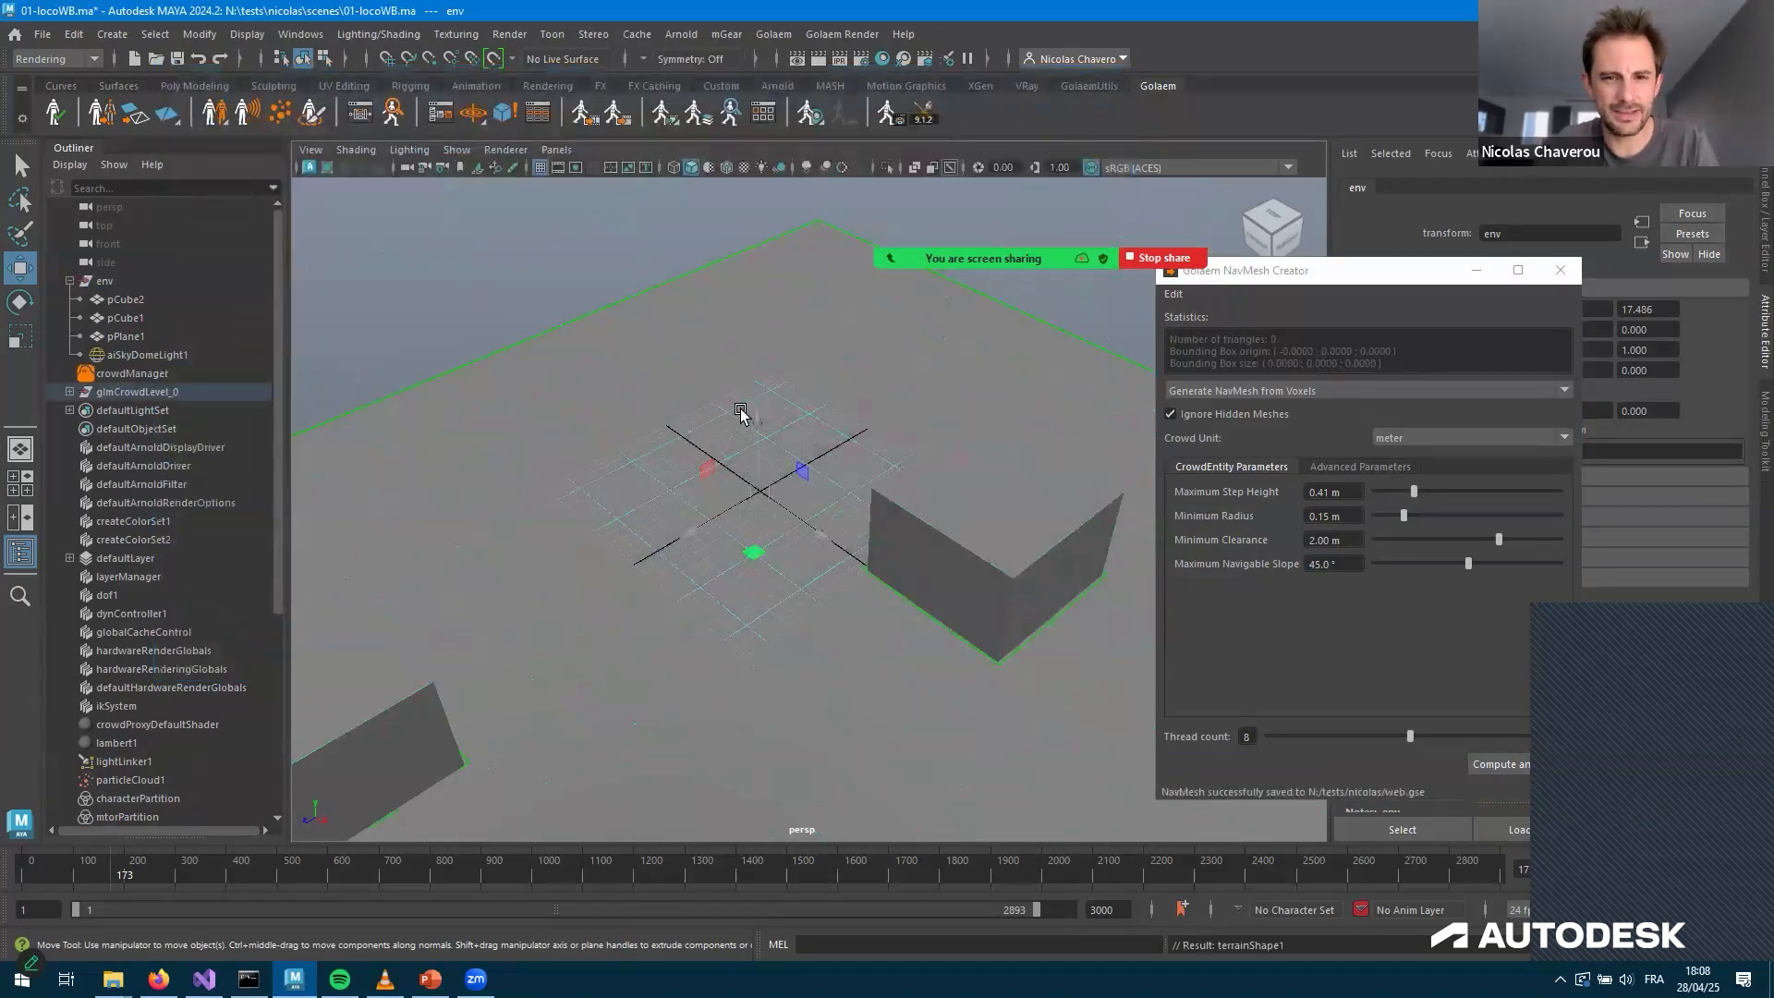
# Create an entity type from the CasualMan_Light character and import its shaders from CasualManLight_AR.ma
pyautogui.keyDown('alt'); pyautogui.moveTo(989, 507); pyautogui.dragTo(878, 495); pyautogui.keyUp('alt')
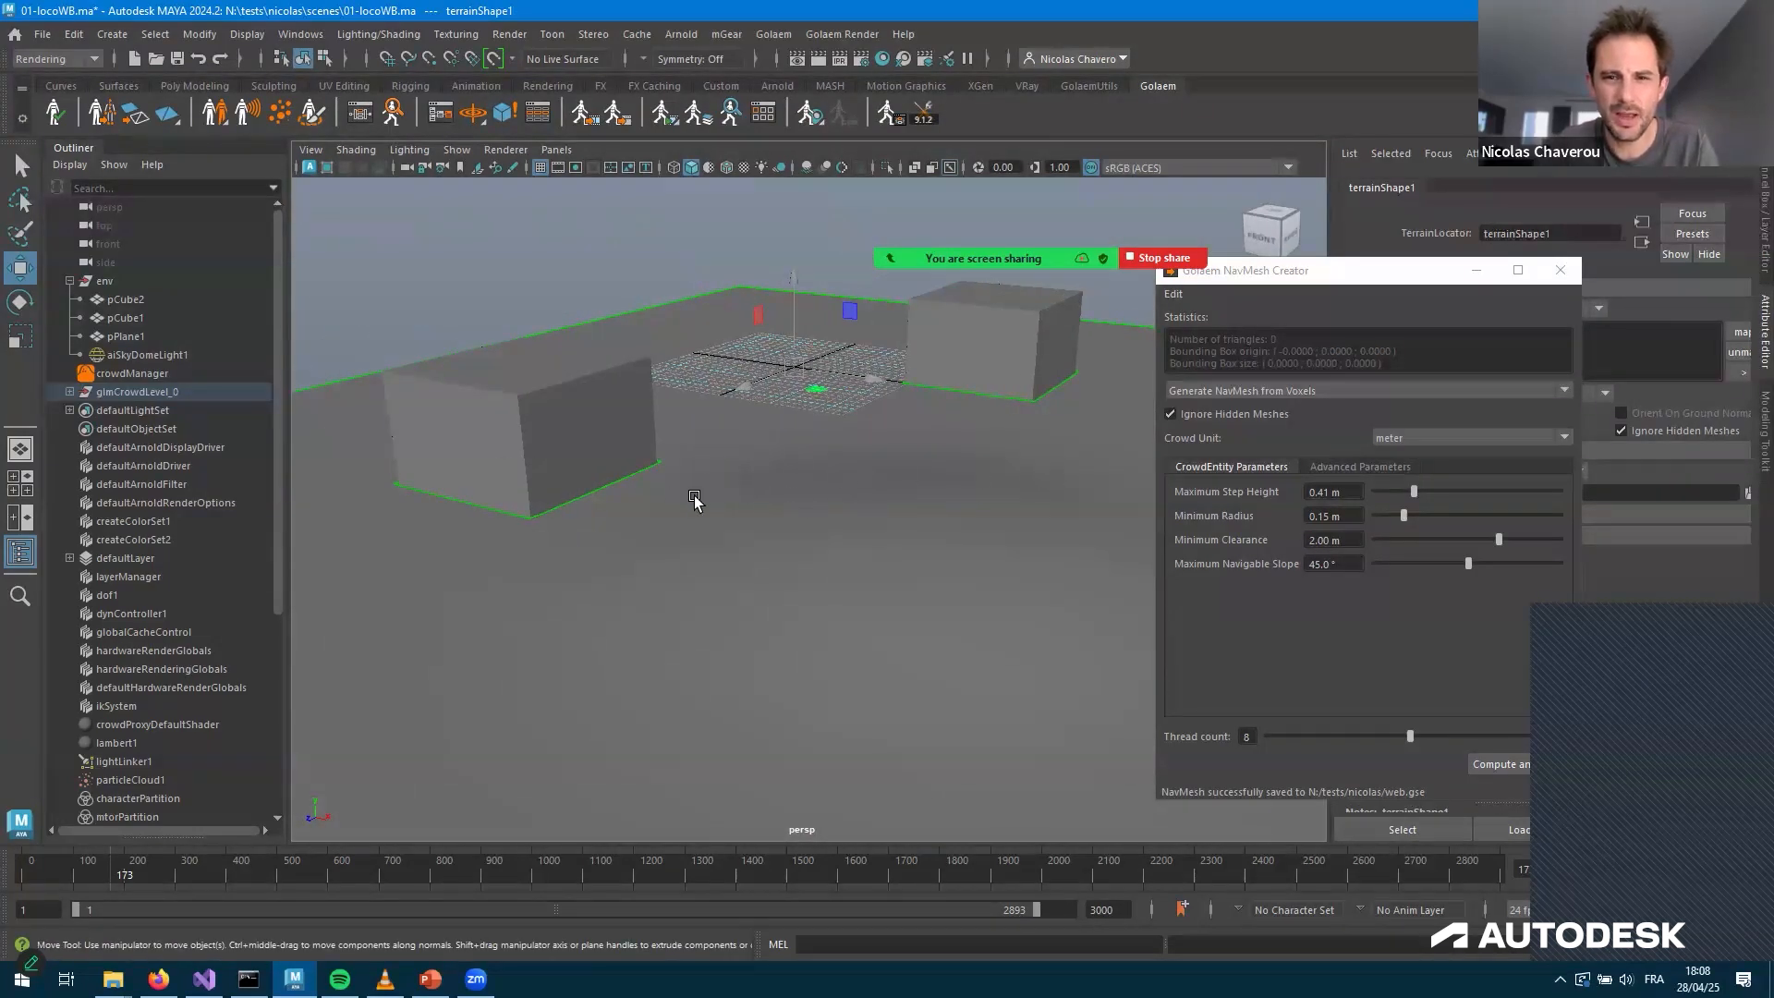
pyautogui.keyDown('alt'); pyautogui.moveTo(998, 503); pyautogui.dragTo(714, 515, button='right'); pyautogui.keyUp('alt')
pyautogui.keyDown('alt'); pyautogui.moveTo(714, 515); pyautogui.dragTo(529, 422); pyautogui.keyUp('alt')
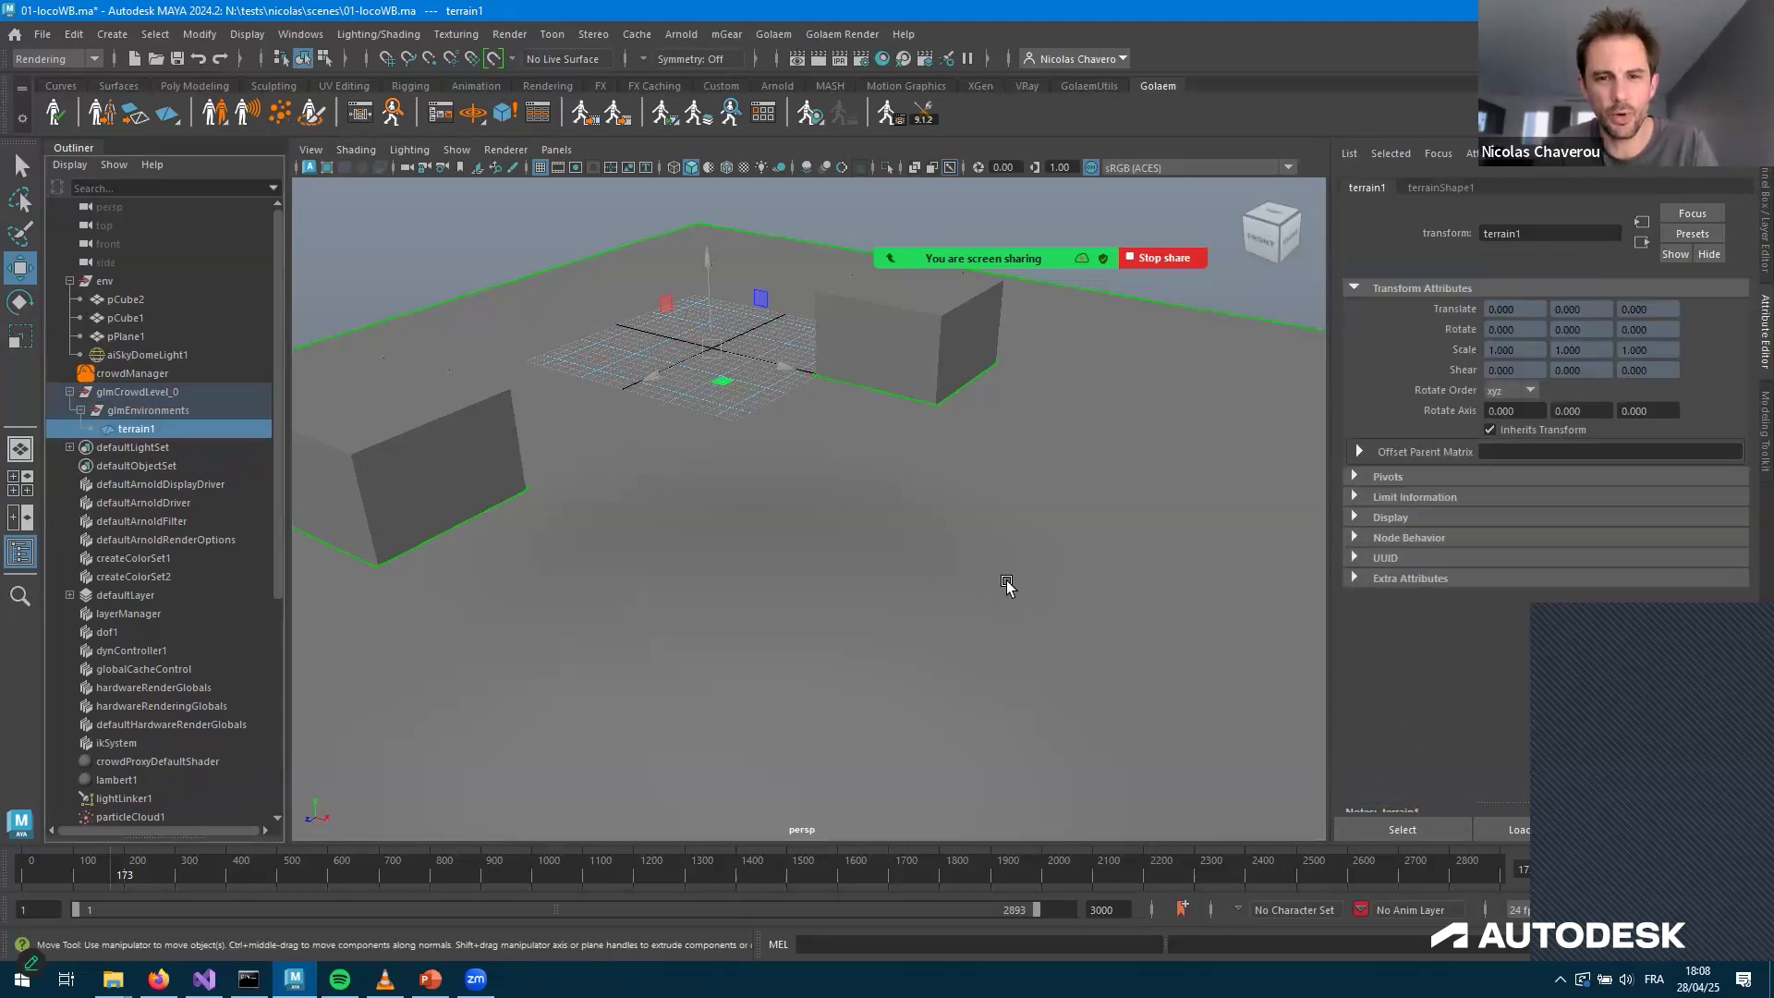
pyautogui.keyDown('alt'); pyautogui.moveTo(979, 586); pyautogui.dragTo(831, 543); pyautogui.keyUp('alt')
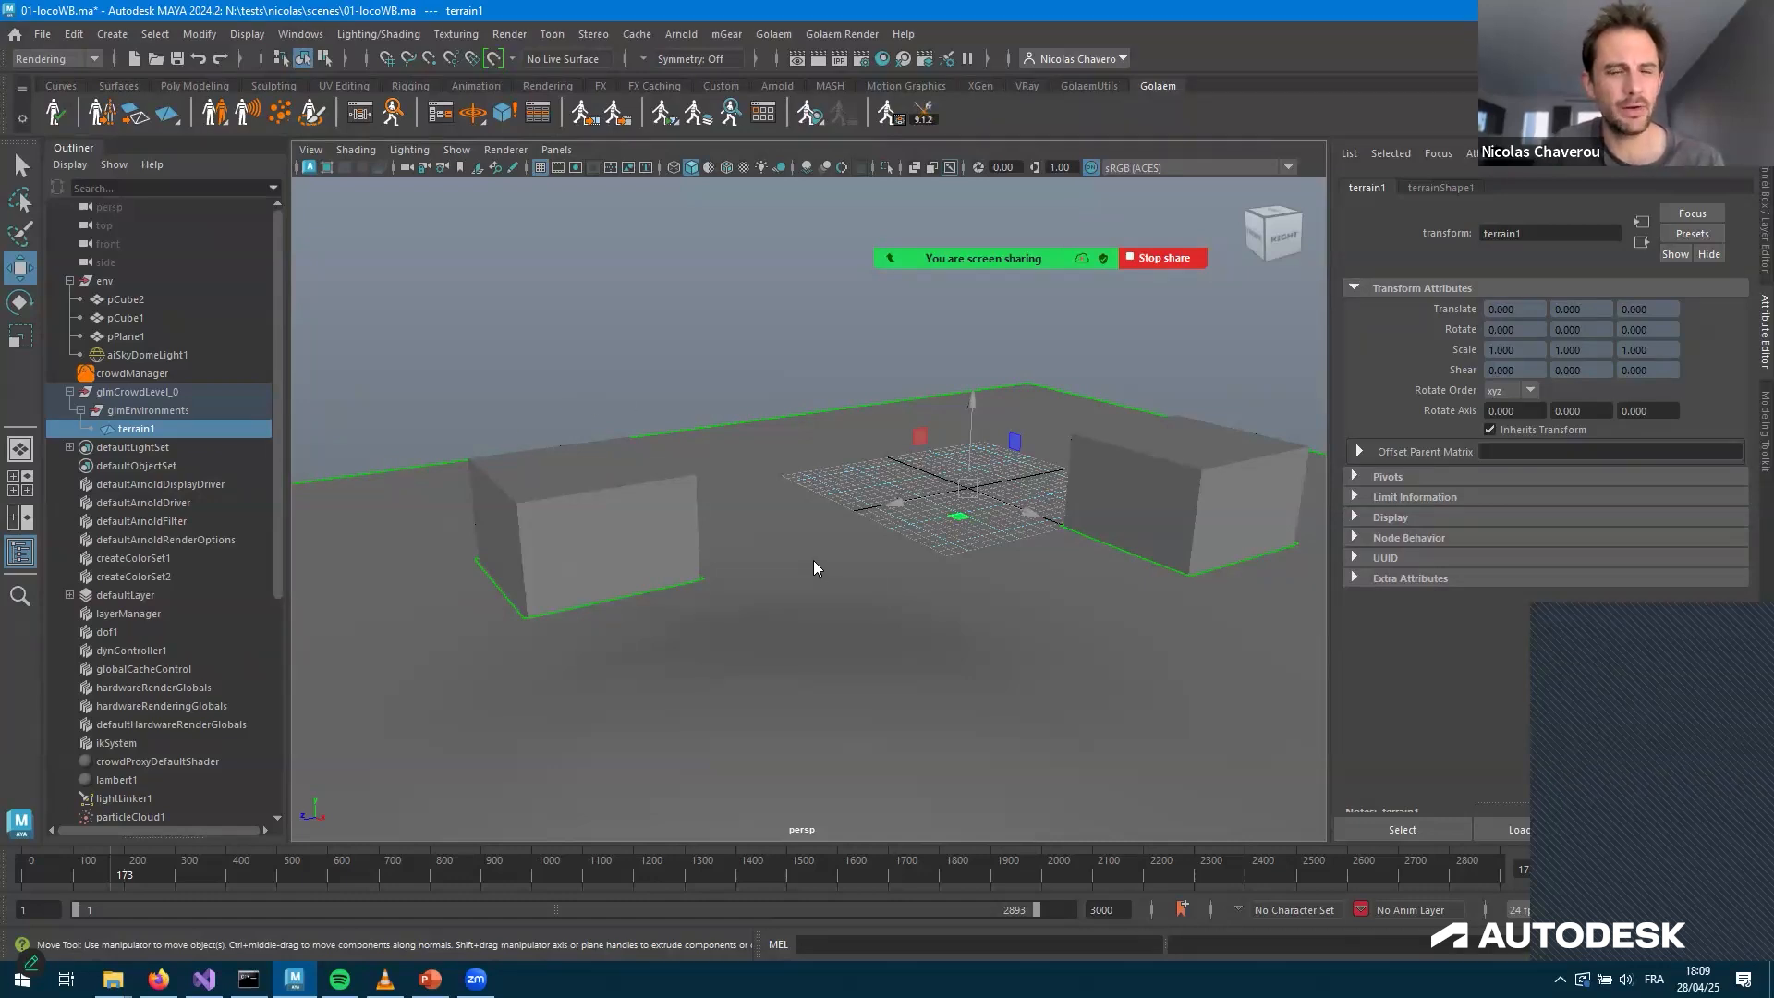
pyautogui.click(214, 112)
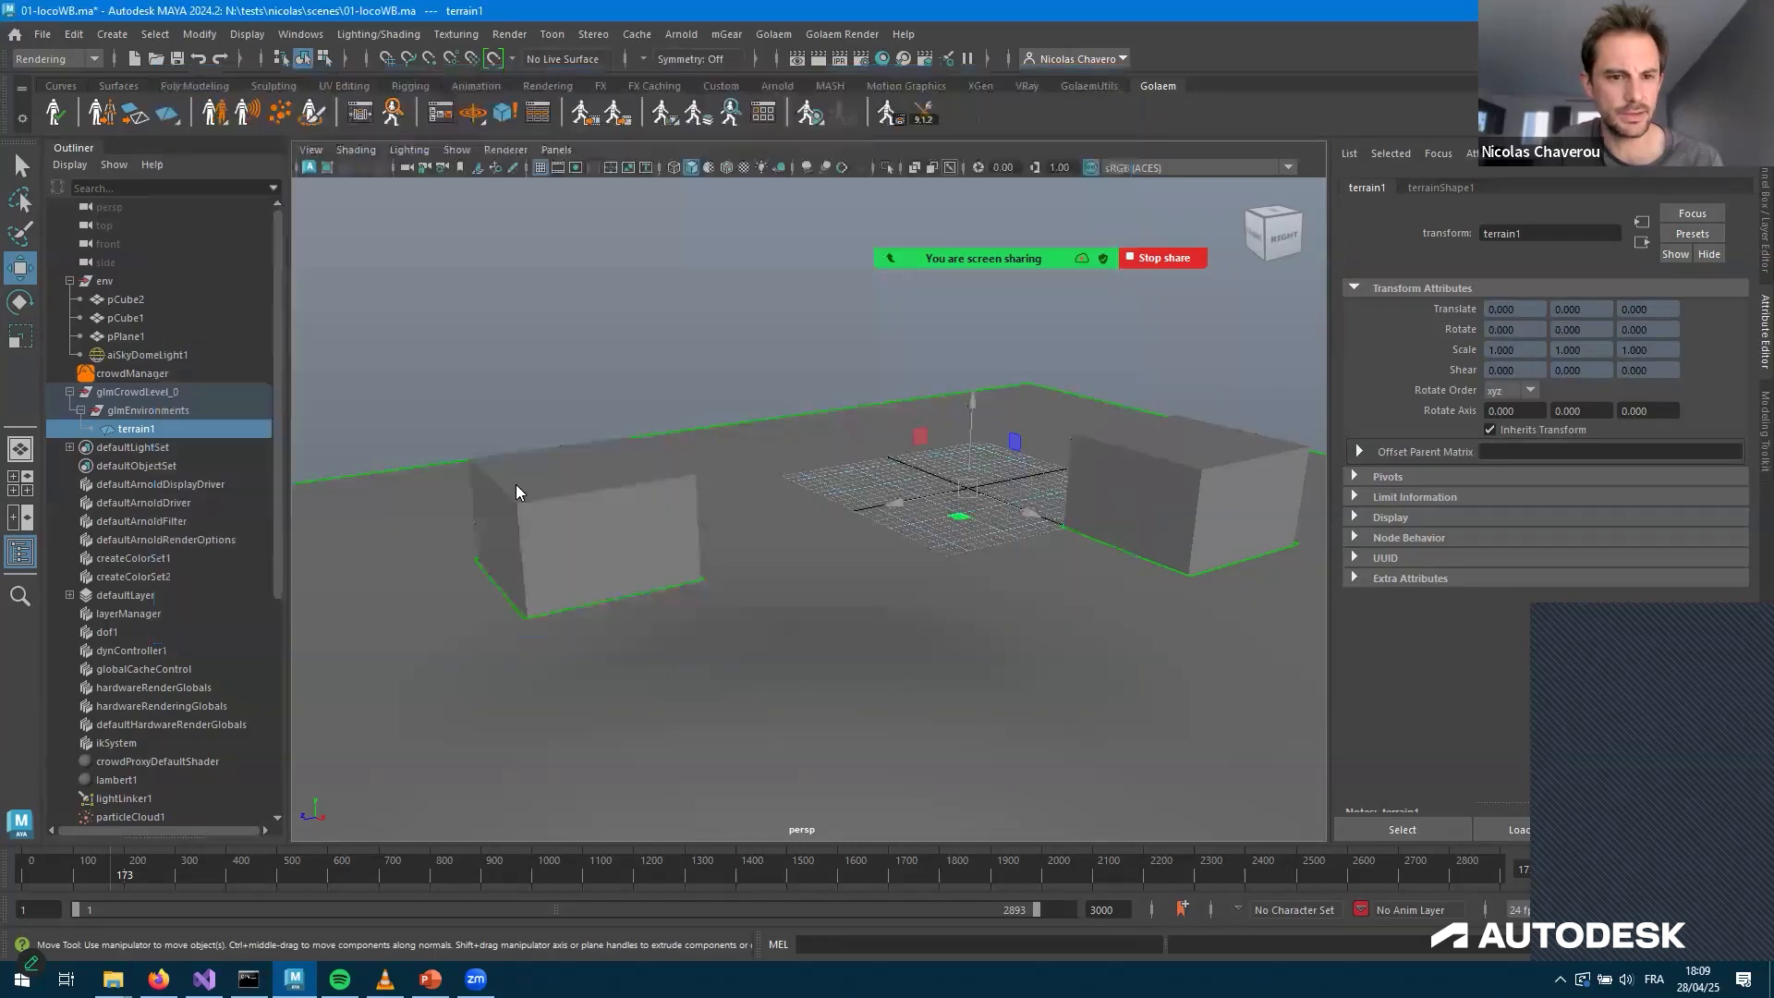
pyautogui.scroll(-10, 513, 427)
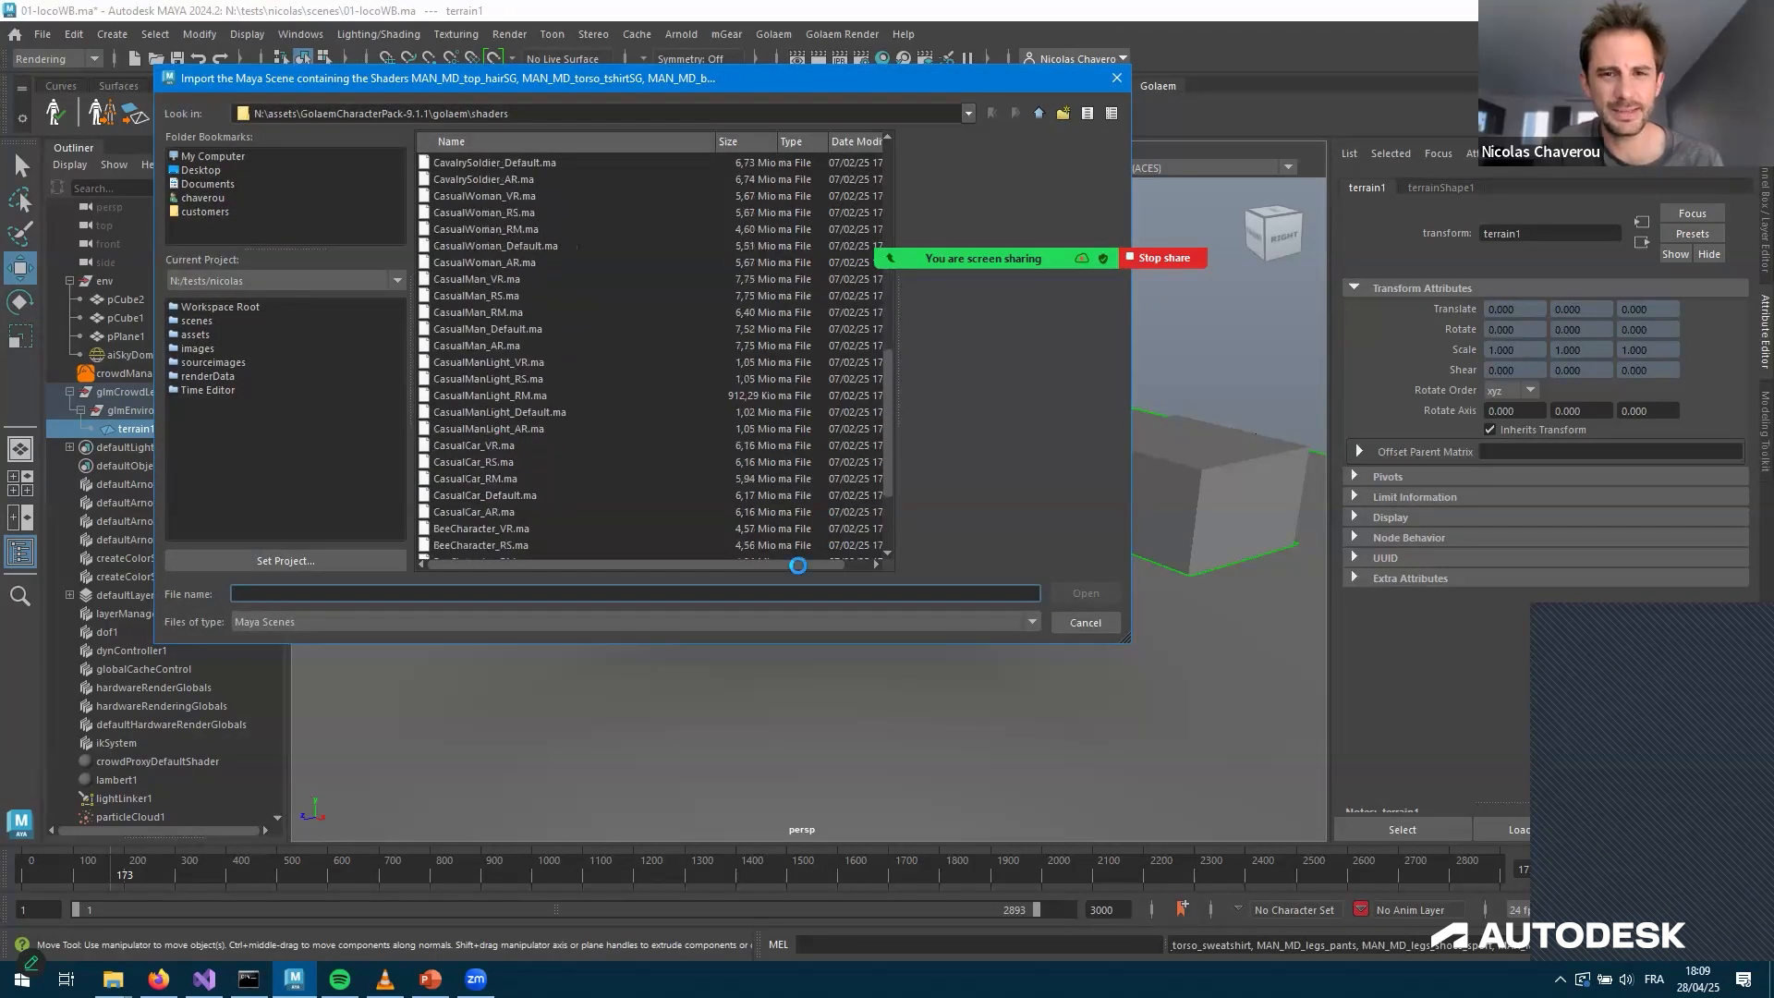
pyautogui.doubleClick(490, 429)
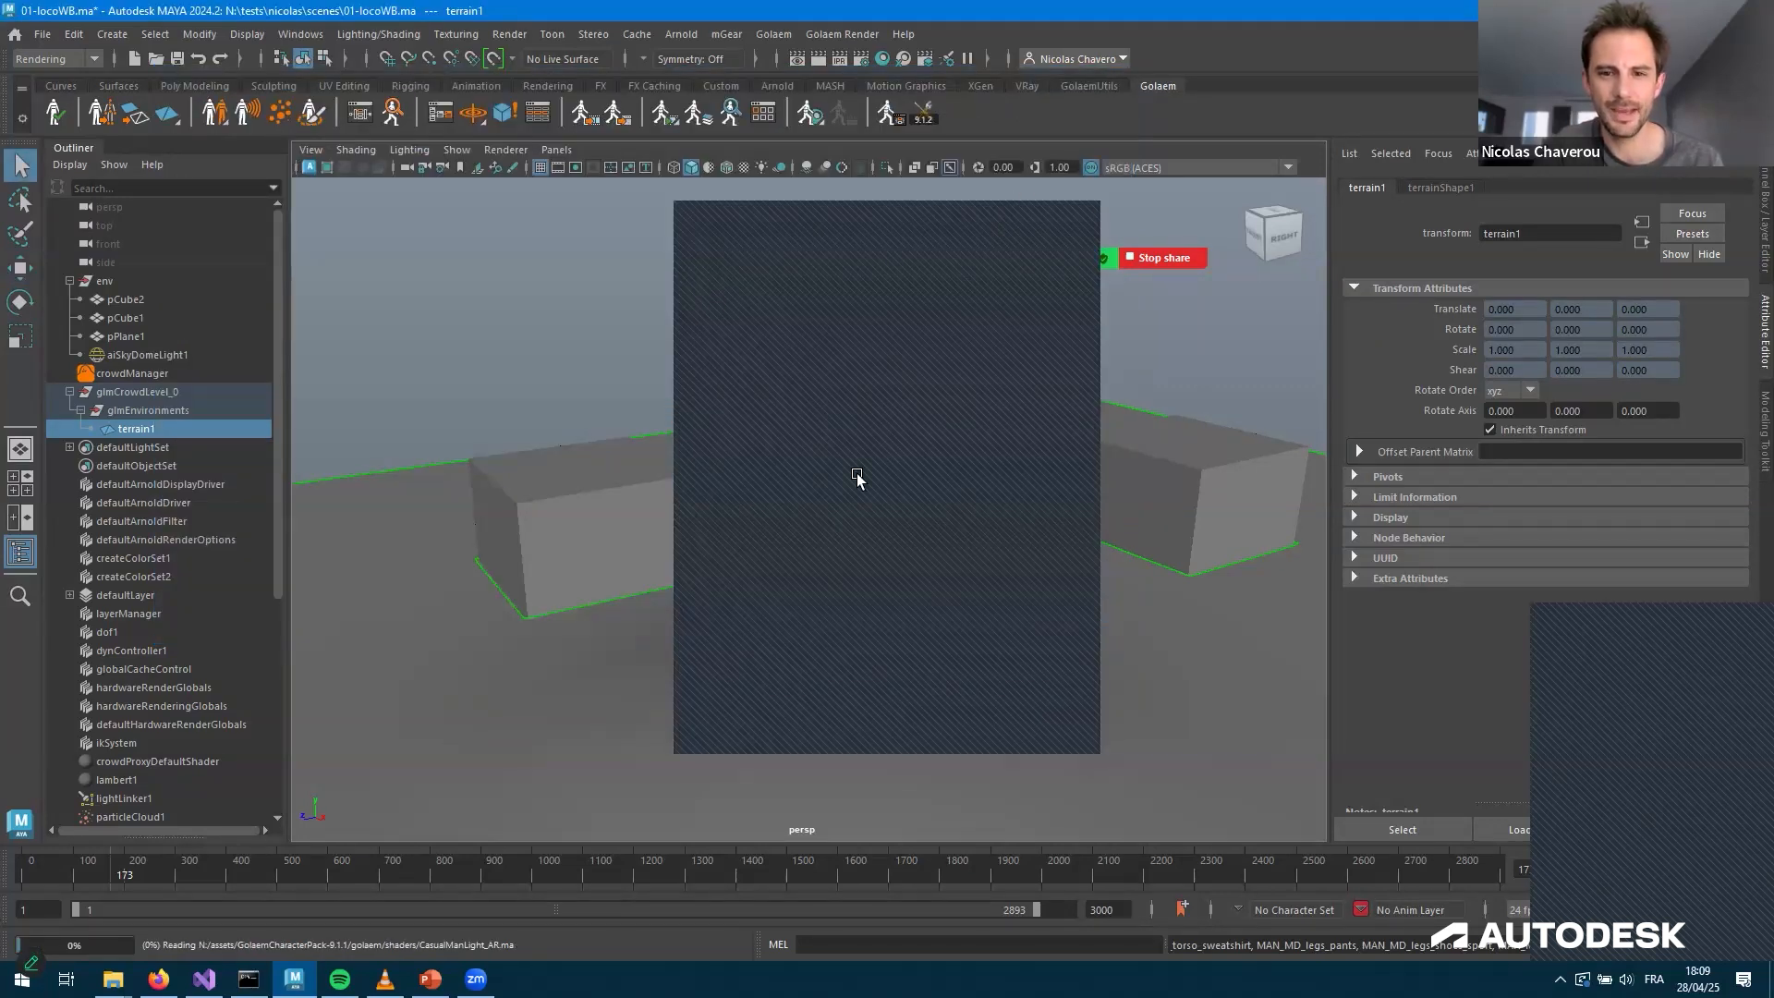
pyautogui.press('w')
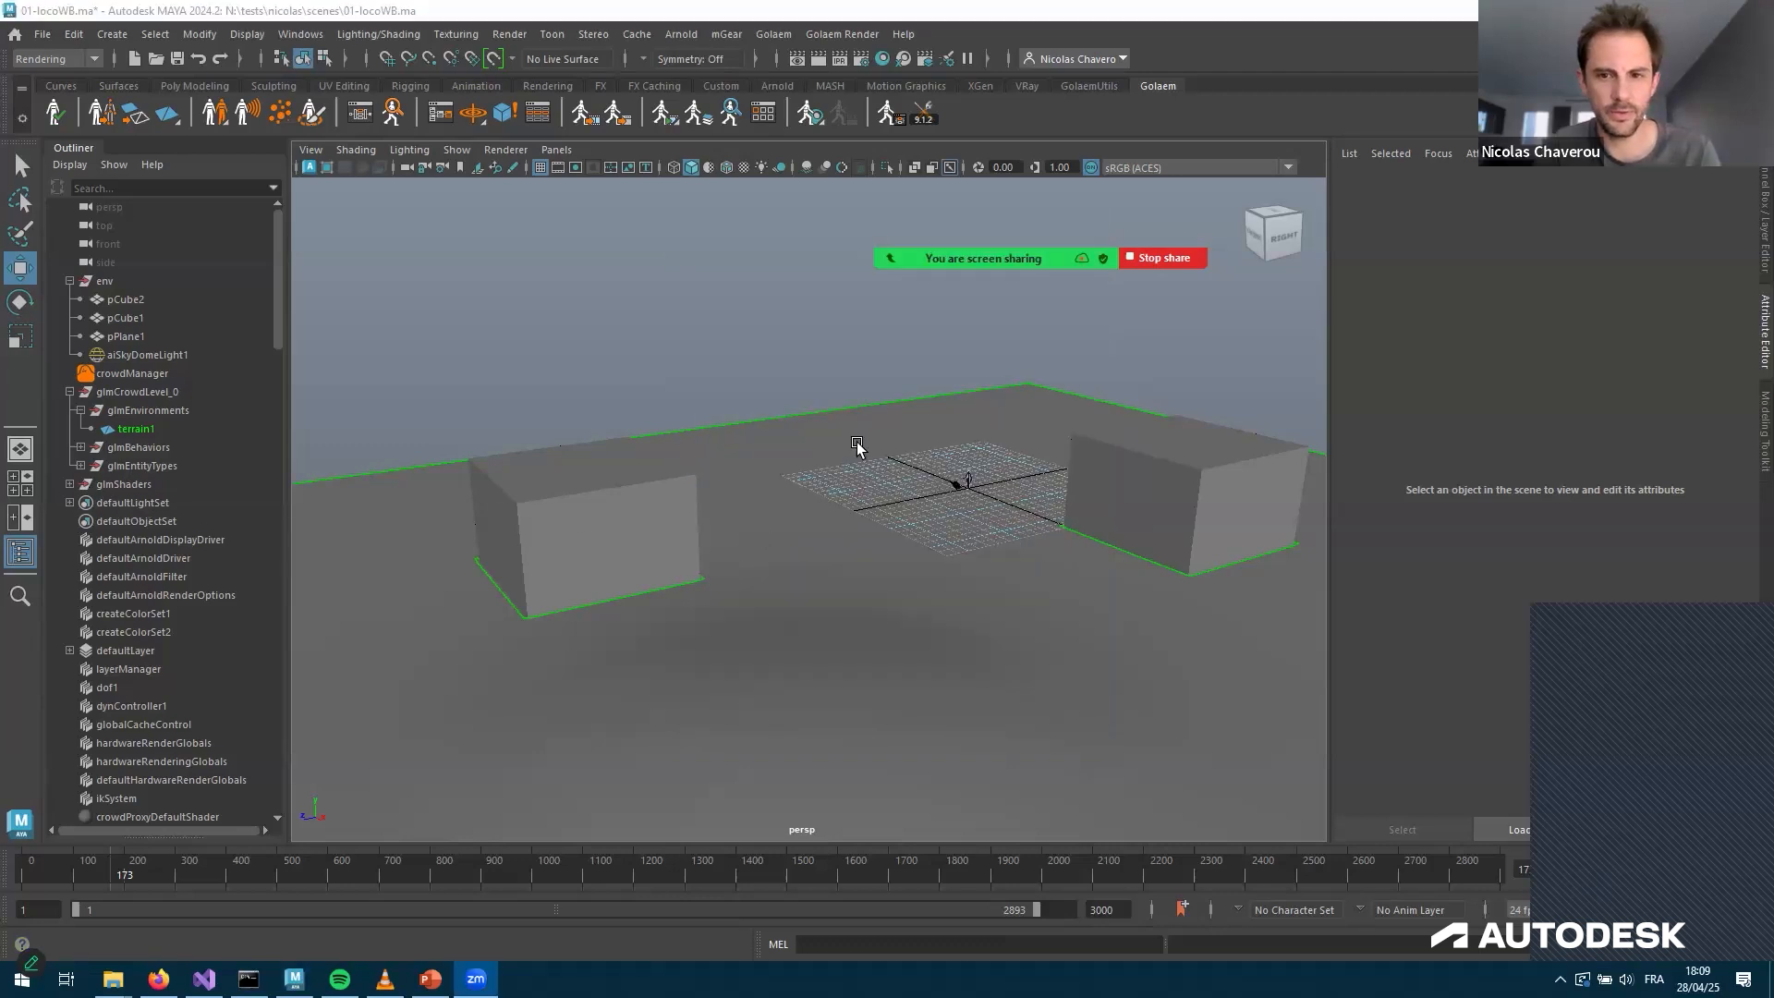
# Frame the imported MAN_foule_main character and look at it from the front and side
pyautogui.click(893, 525)
pyautogui.press('Down')
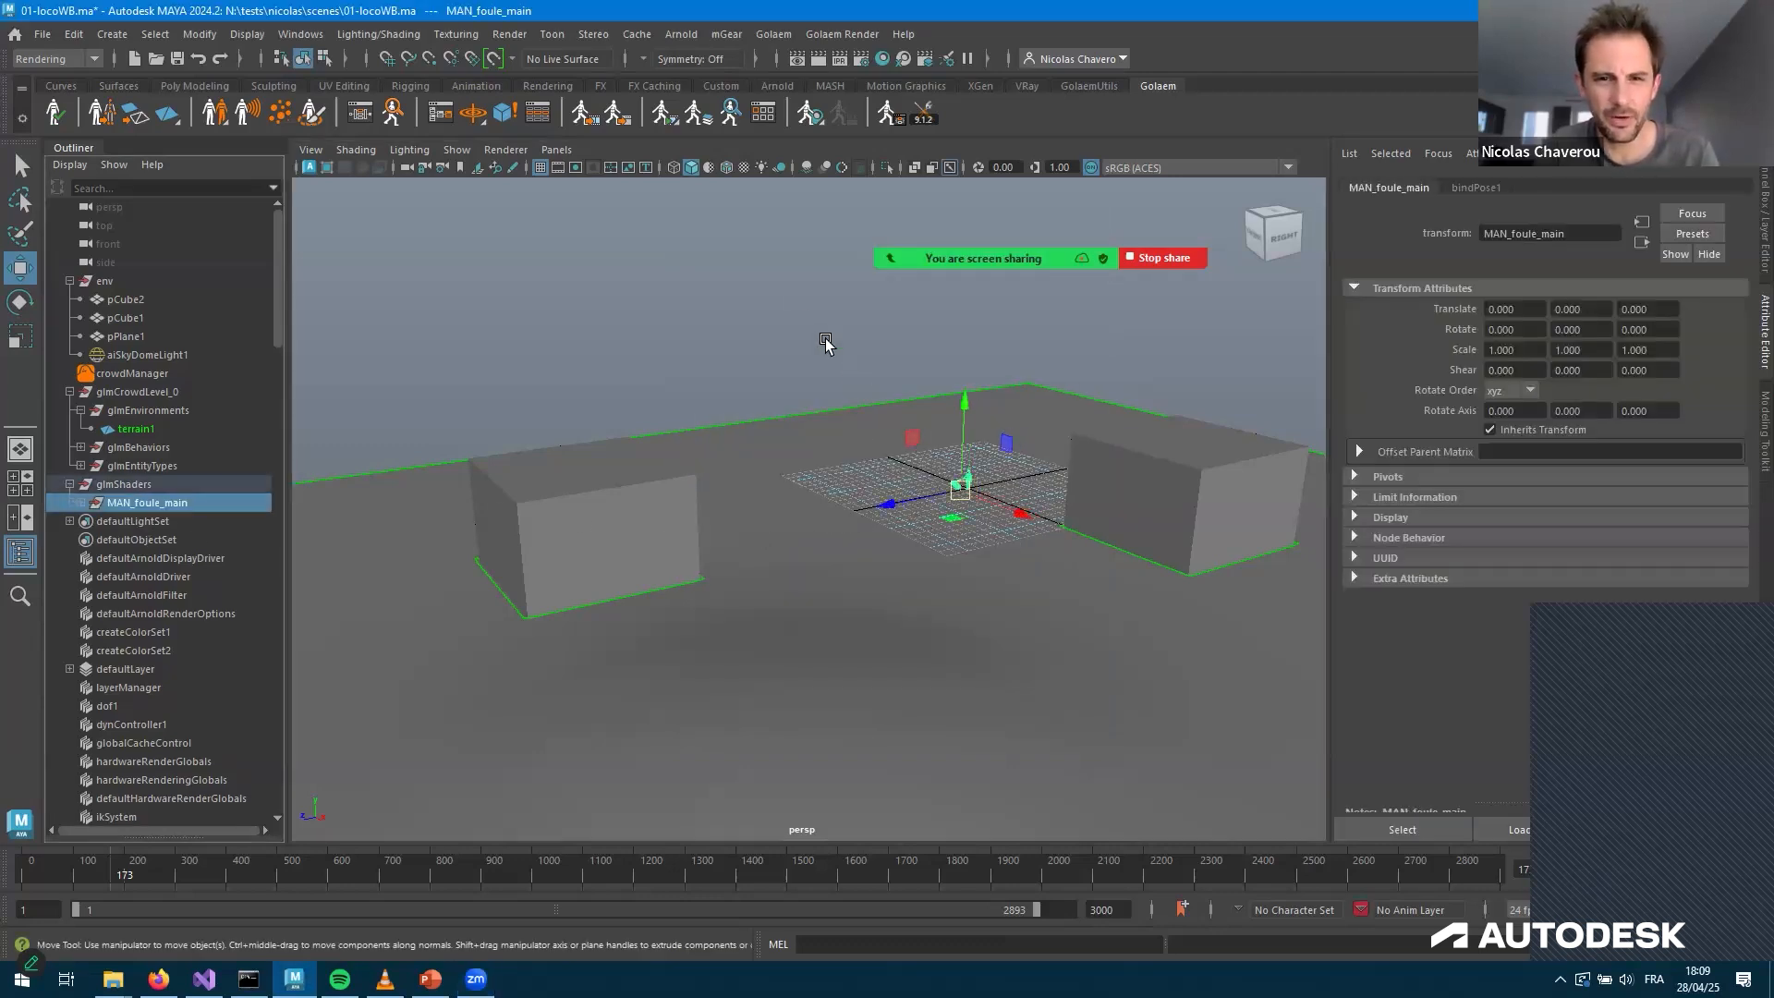
pyautogui.press('f')
pyautogui.keyDown('alt'); pyautogui.moveTo(917, 505); pyautogui.dragTo(833, 419); pyautogui.keyUp('alt')
pyautogui.click(891, 418)
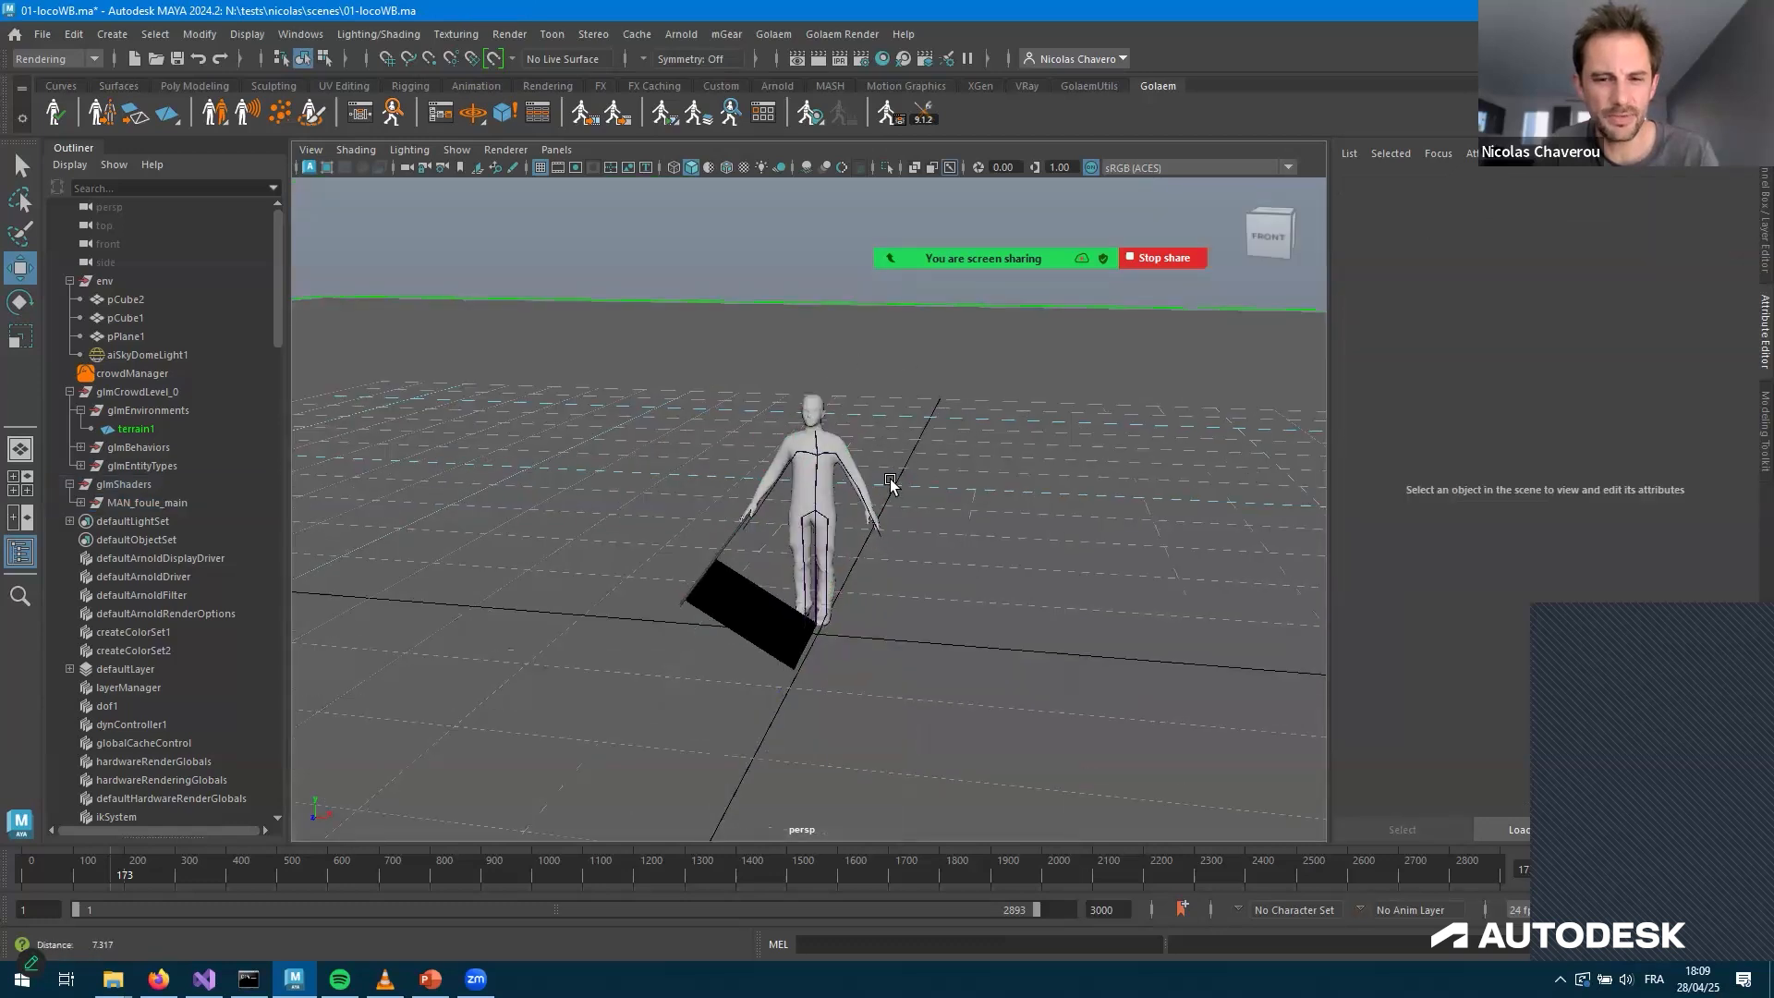
pyautogui.scroll(2, 888, 481)
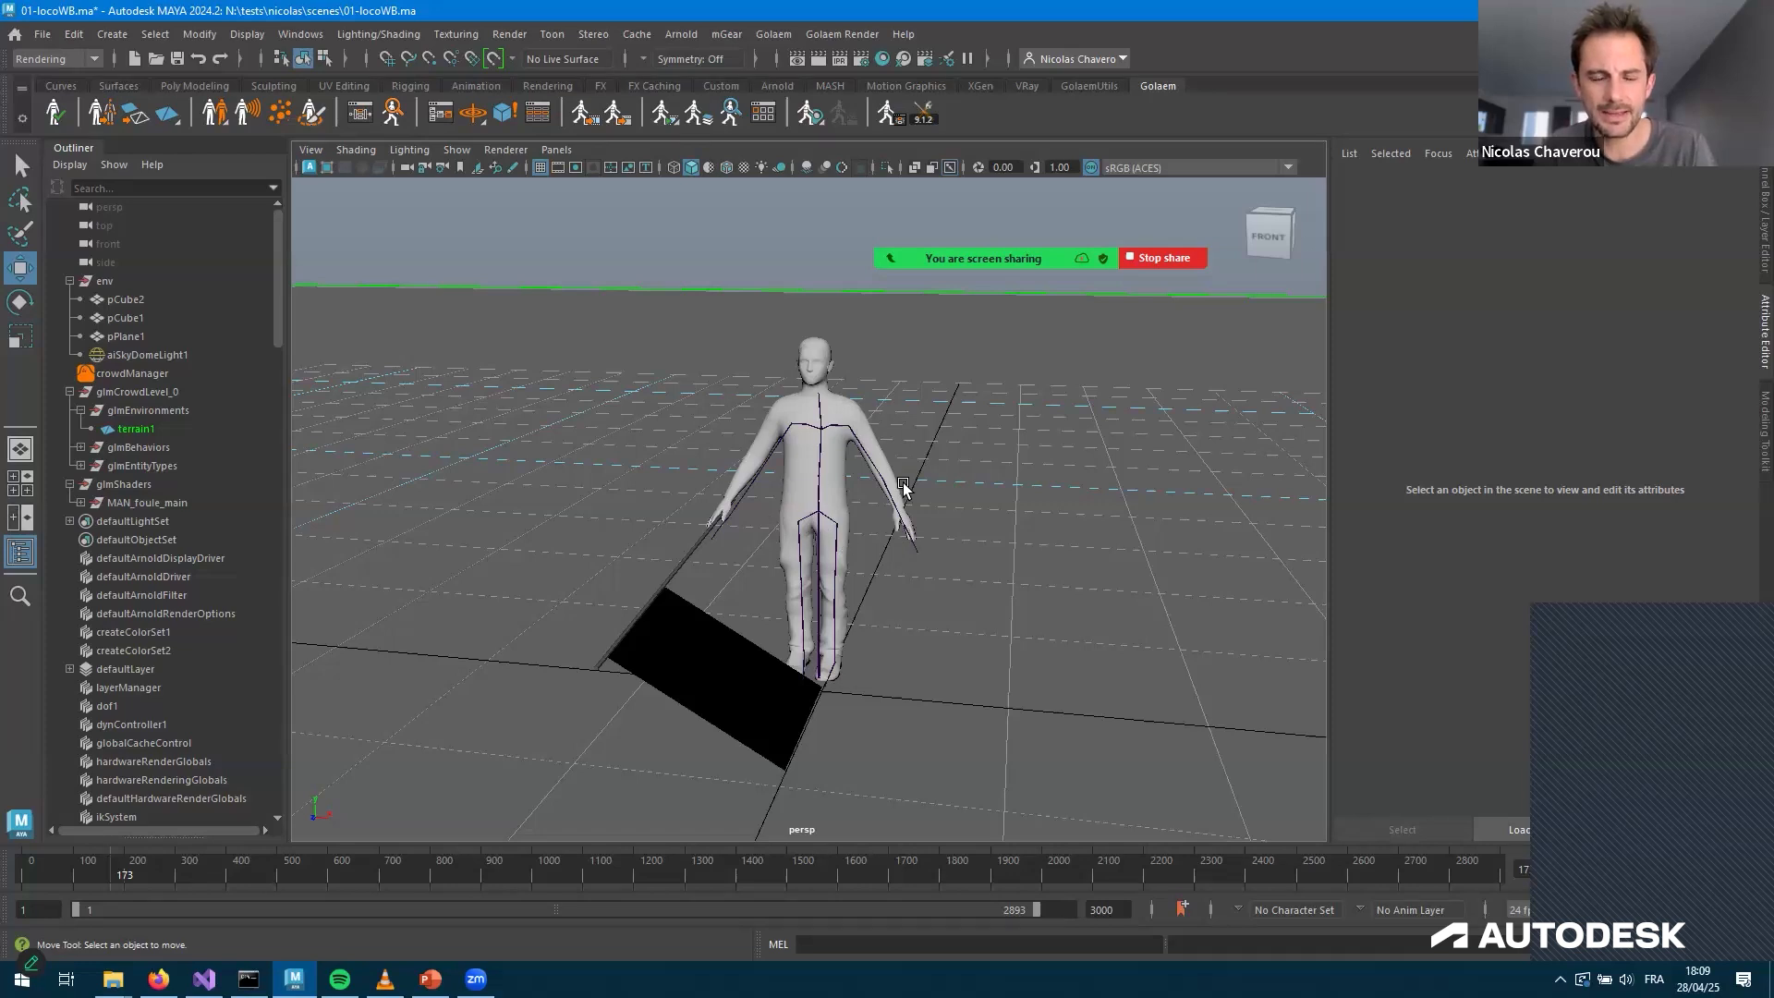
pyautogui.moveTo(904, 485)
pyautogui.keyDown('alt'); pyautogui.mouseDown()
pyautogui.moveTo(840, 400)
pyautogui.moveTo(913, 474)
pyautogui.mouseUp(); pyautogui.keyUp('alt')
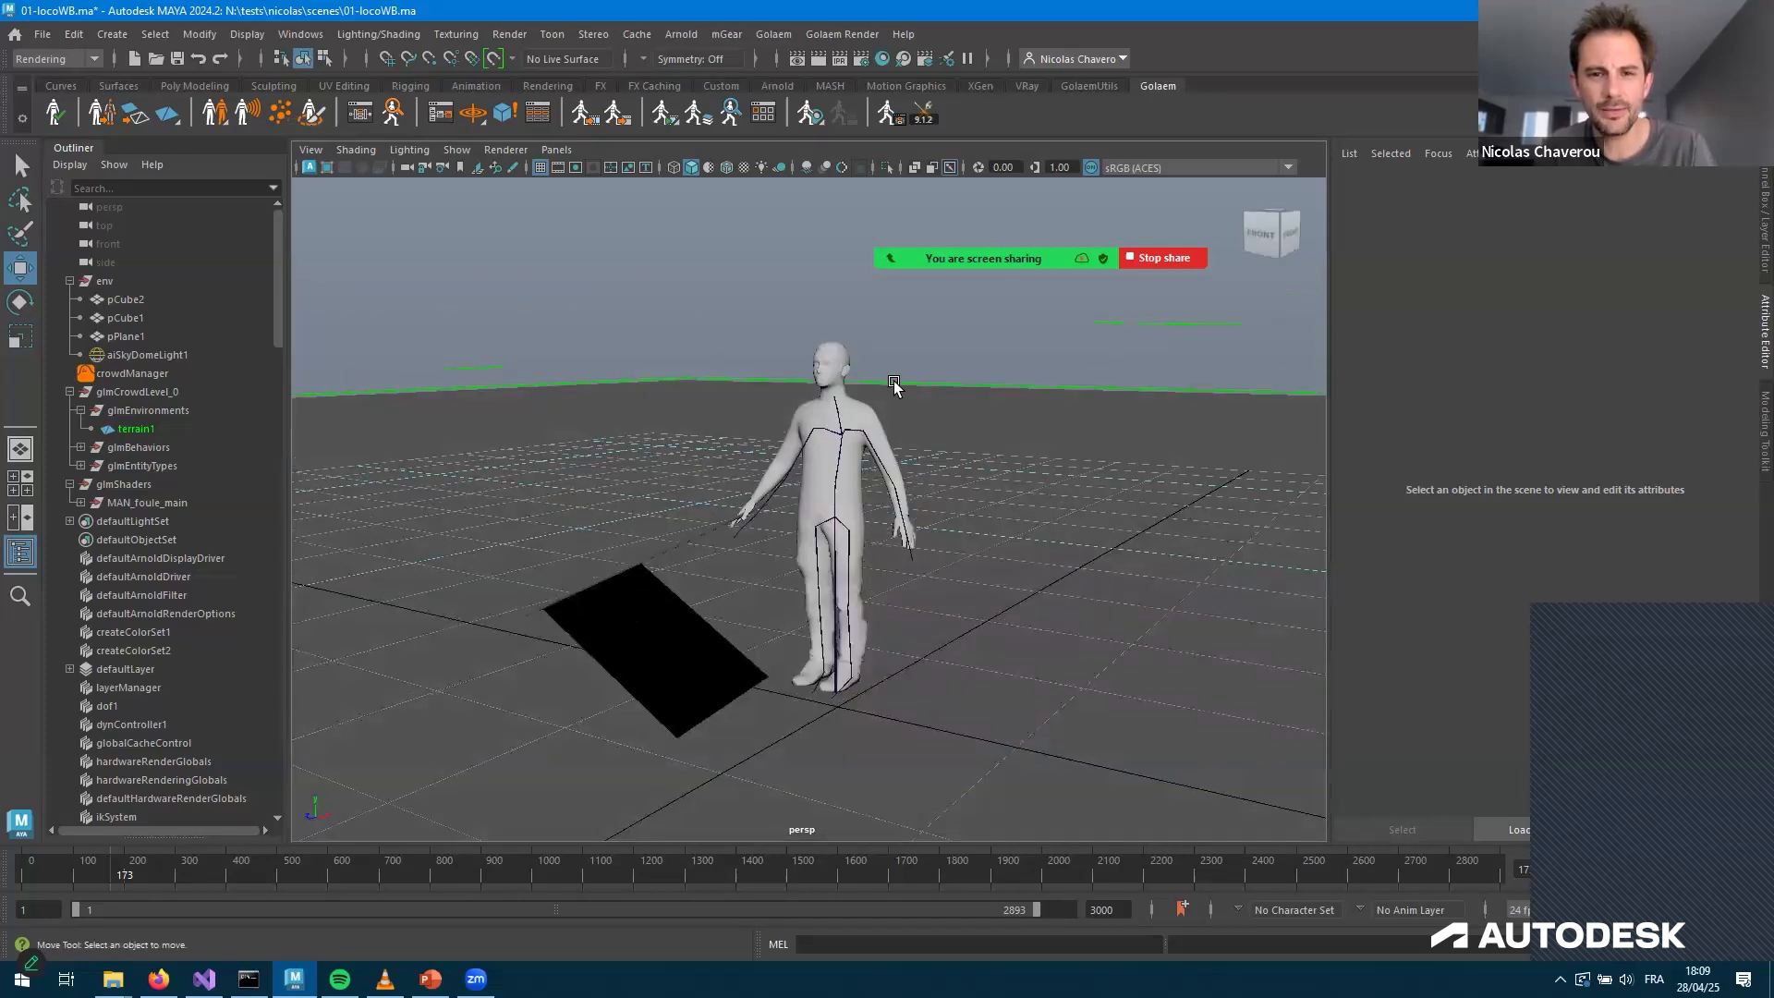
# Examine the character's overlapping clothing meshes, including the short pants and the long folded pants
pyautogui.click(848, 437)
pyautogui.scroll(4, 938, 329)
pyautogui.keyDown('alt'); pyautogui.moveTo(933, 344); pyautogui.dragTo(894, 541); pyautogui.keyUp('alt')
pyautogui.click(905, 564)
pyautogui.click(927, 356)
pyautogui.click(892, 624)
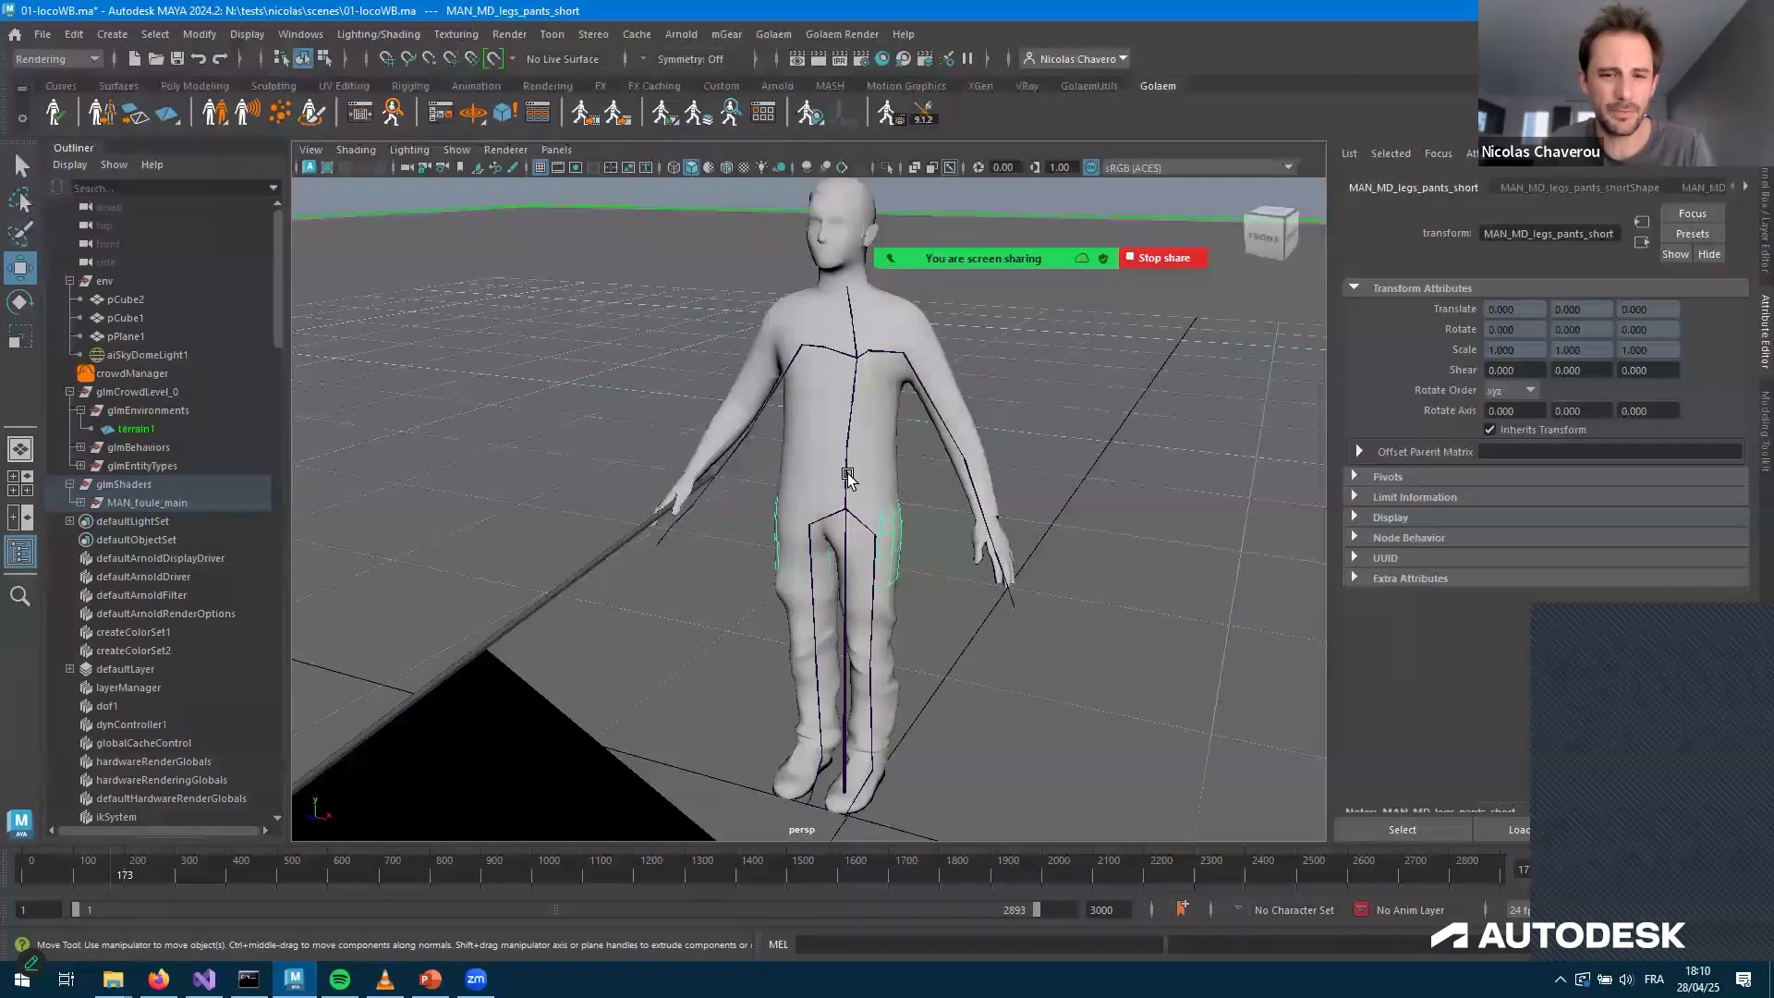
pyautogui.press('Right')
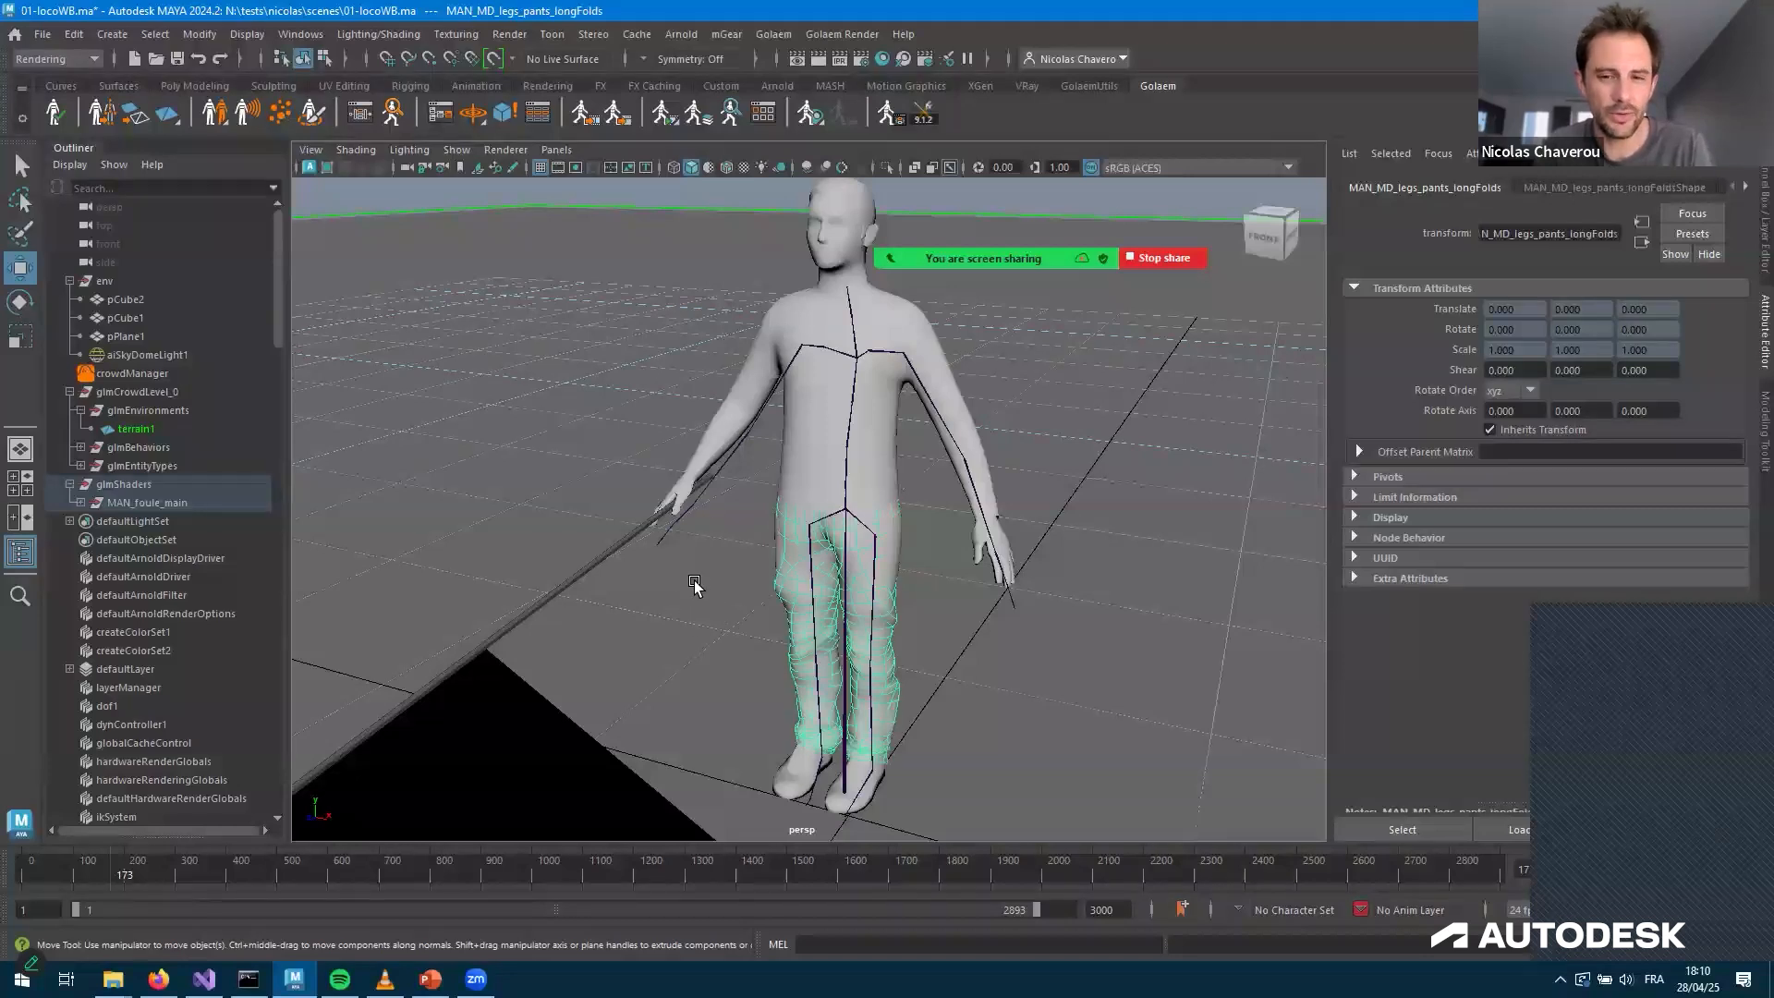
pyautogui.keyDown('alt'); pyautogui.moveTo(594, 602); pyautogui.dragTo(641, 577, button='middle'); pyautogui.keyUp('alt')
pyautogui.keyDown('alt'); pyautogui.moveTo(641, 577); pyautogui.dragTo(74, 464); pyautogui.keyUp('alt')
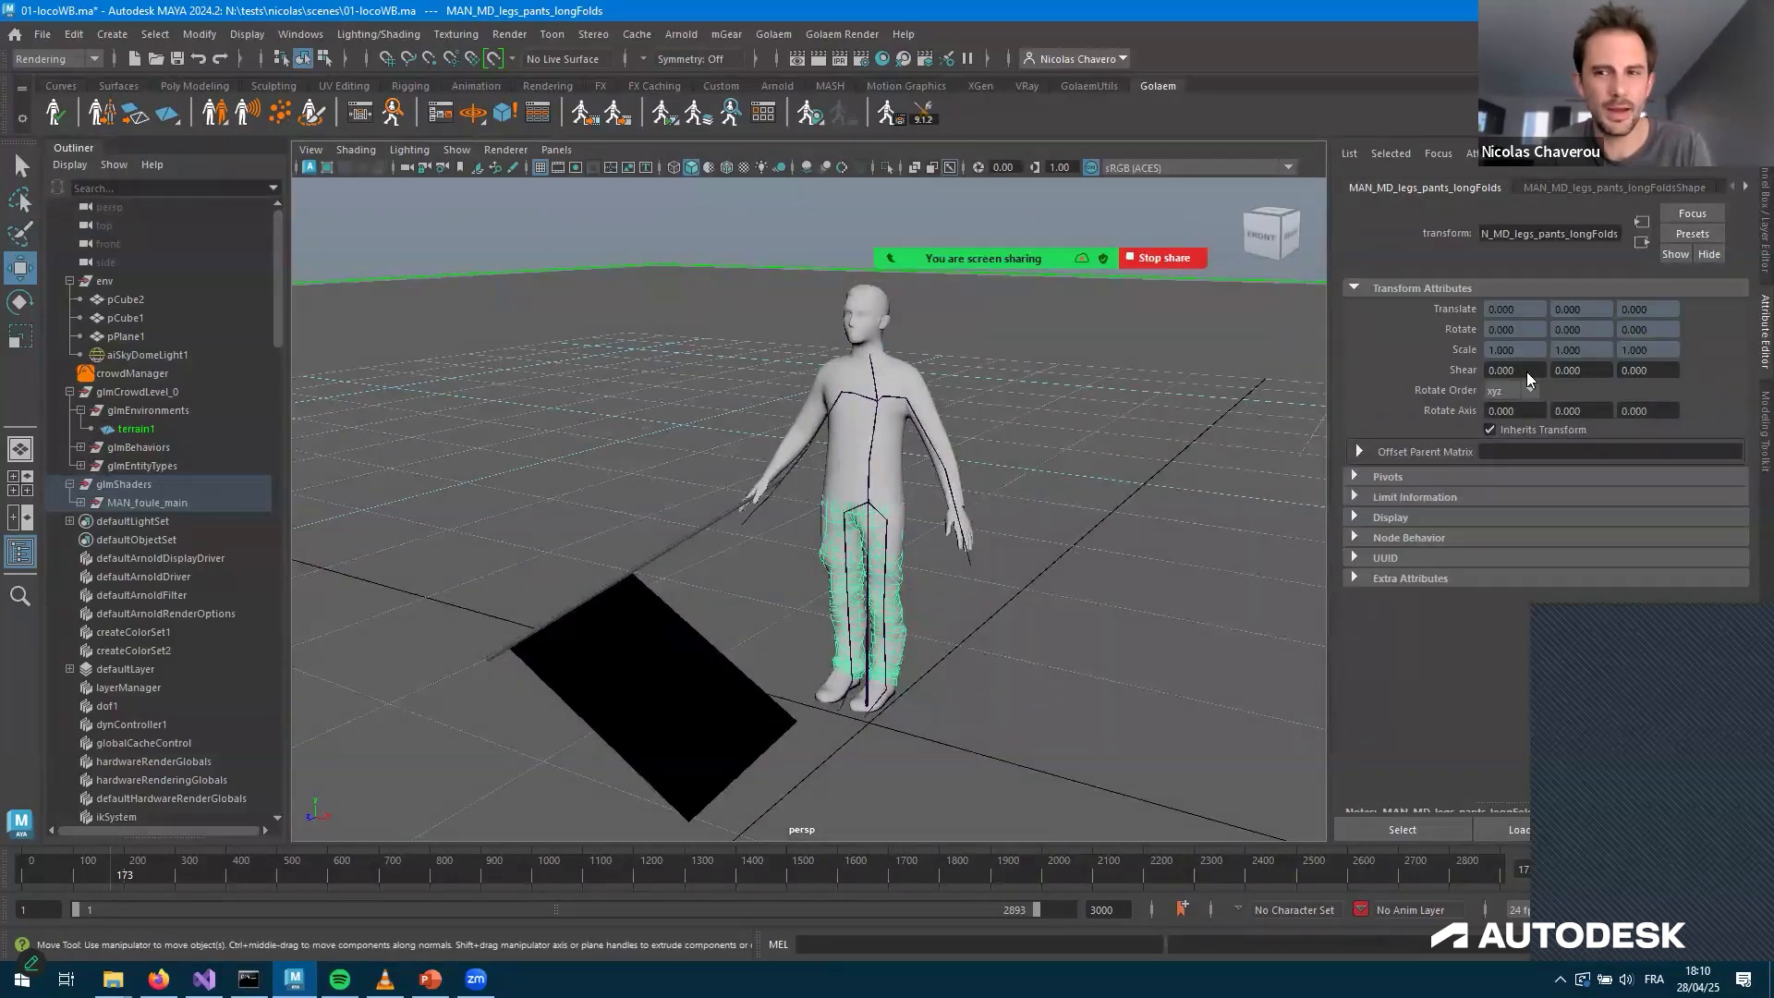
# Select the new entity type and open its CasualMan_Light.gcha character in the Character Maker to view the asset graph
pyautogui.click(80, 465)
pyautogui.click(153, 487)
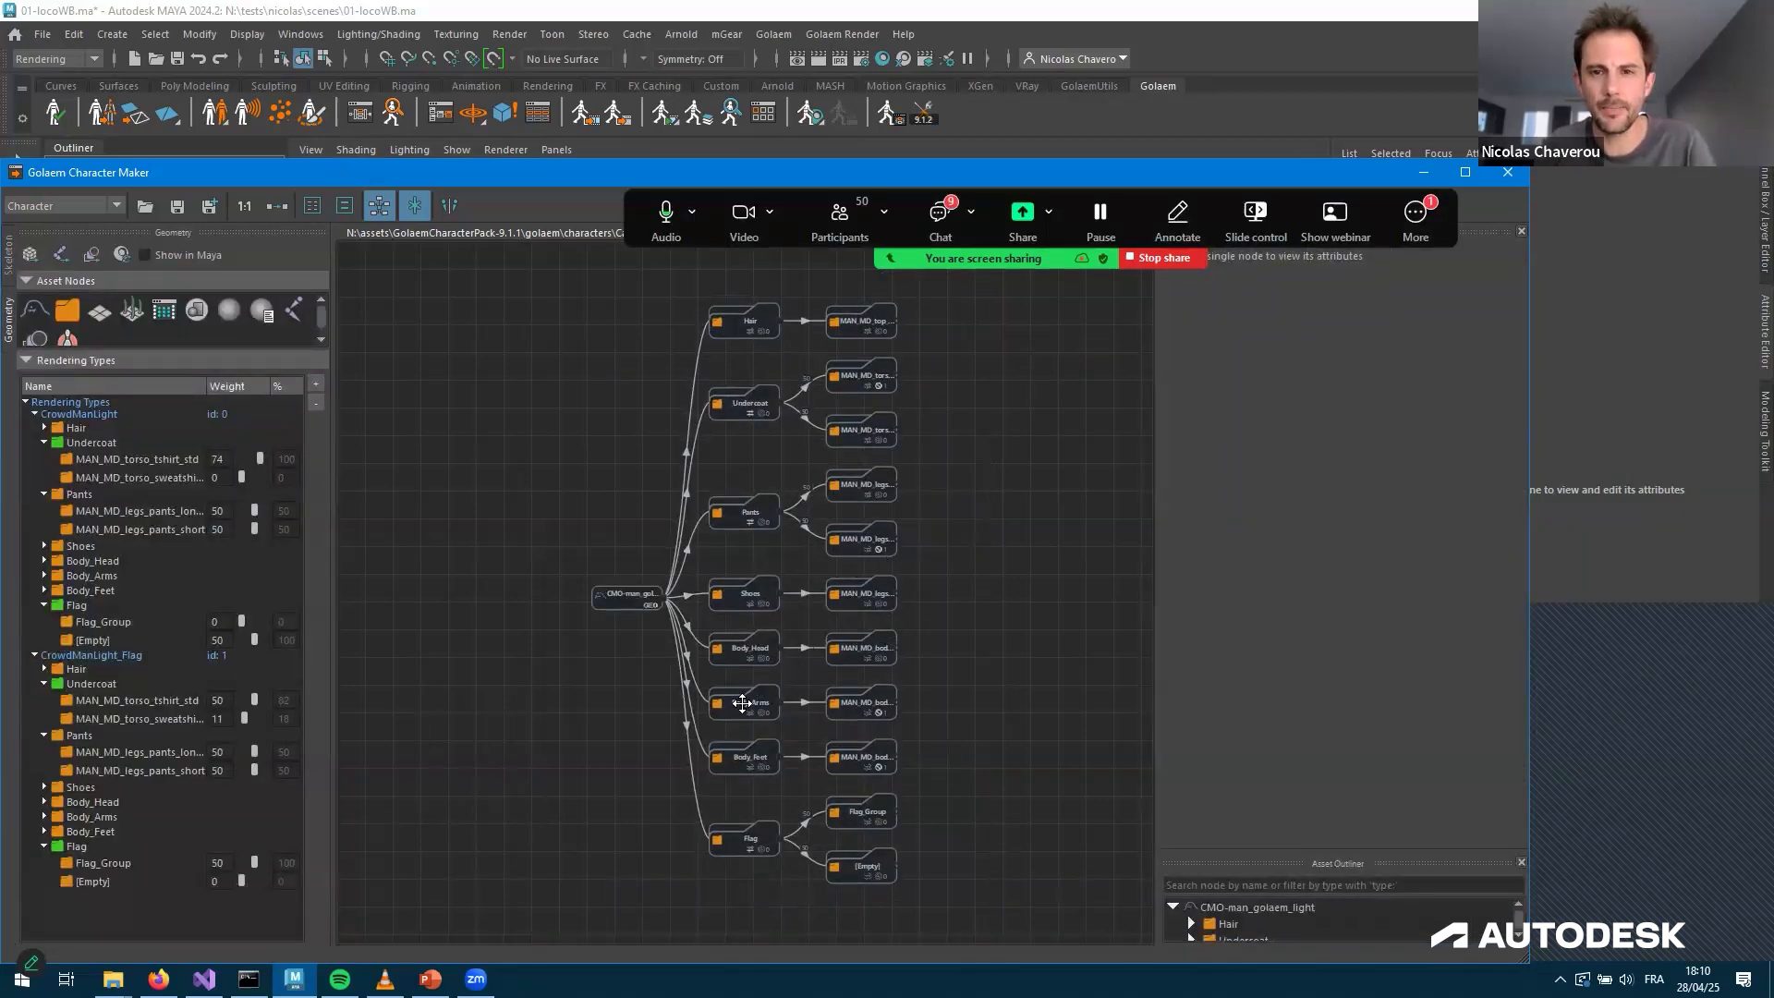
pyautogui.scroll(2, 577, 603)
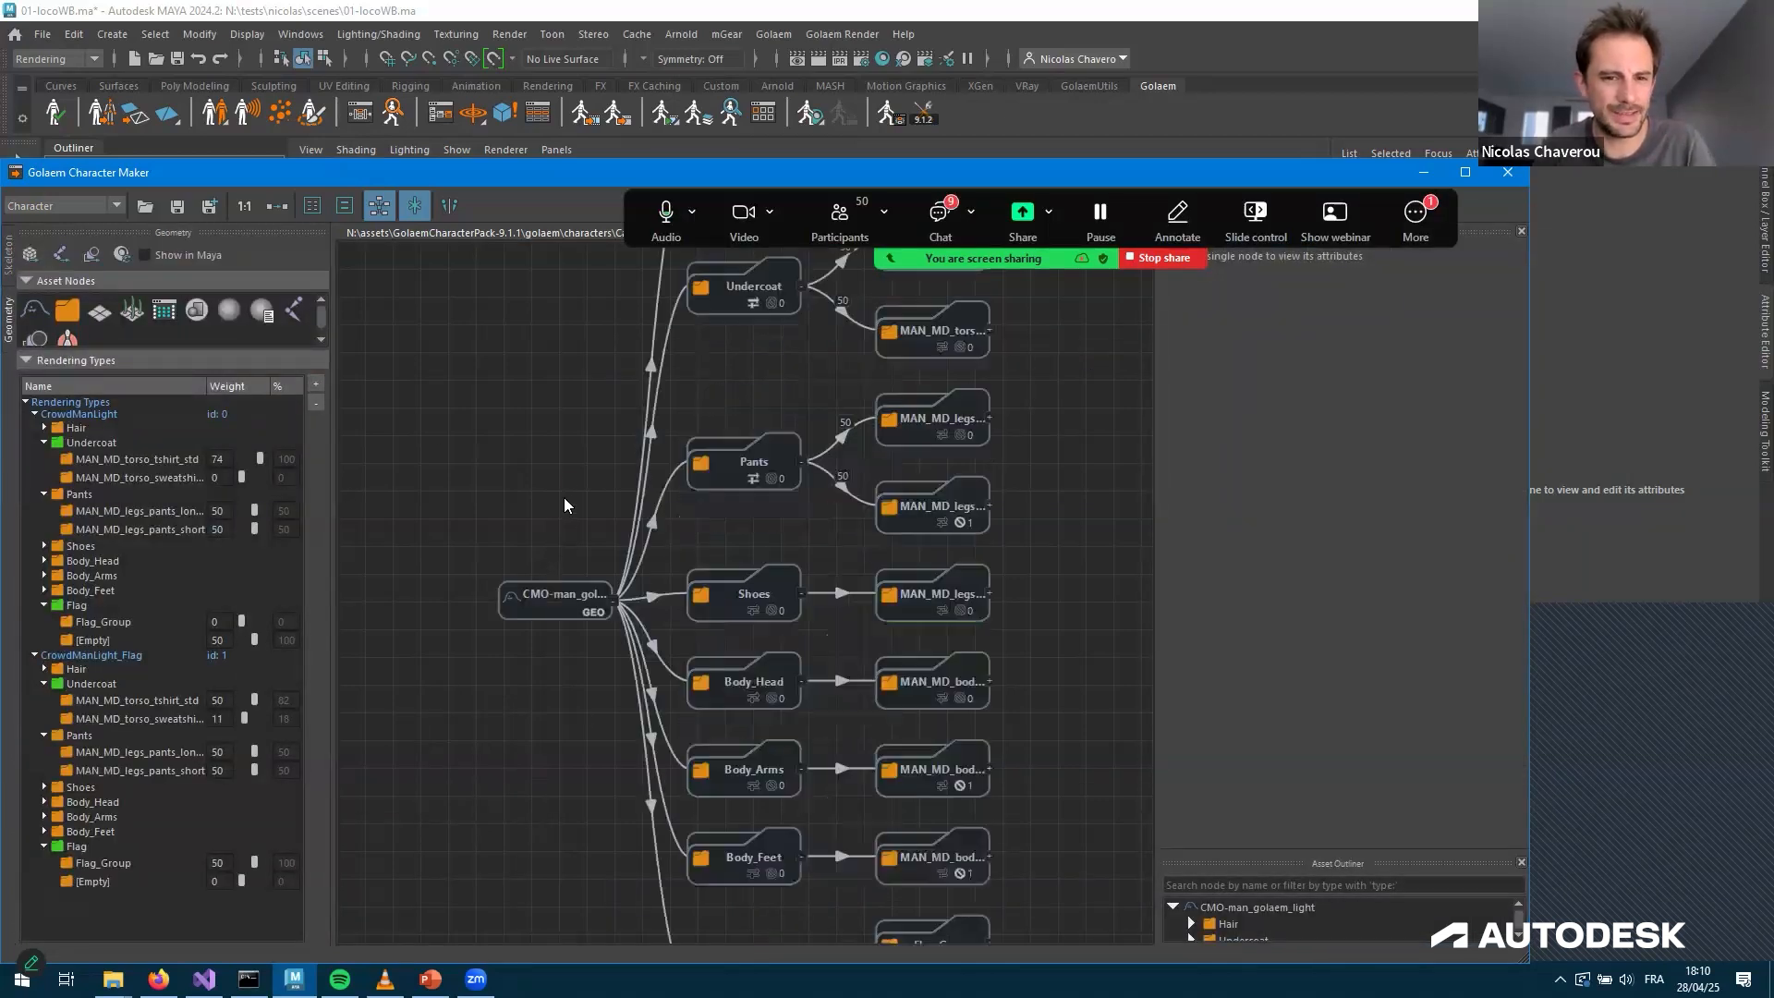
pyautogui.scroll(2, 580, 475)
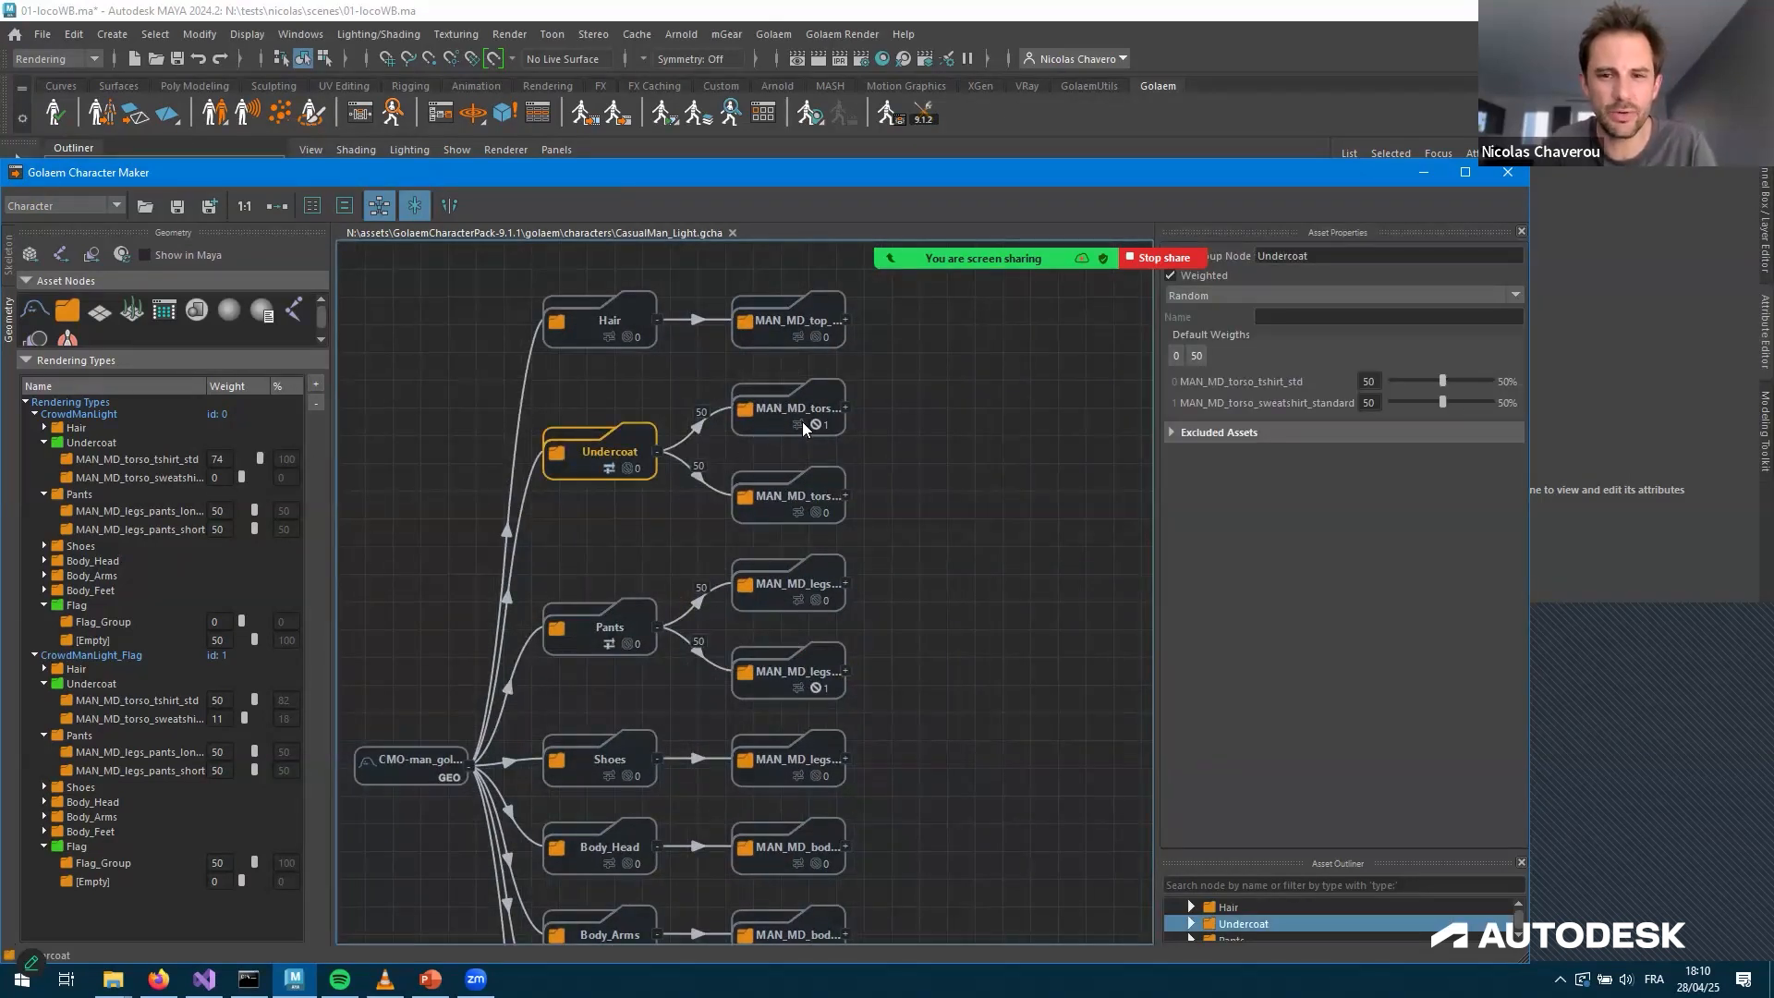
# Expand the T-shirt and sweatshirt nodes under Undercoat and examine the remaining asset groups down to Flag
pyautogui.doubleClick(828, 423)
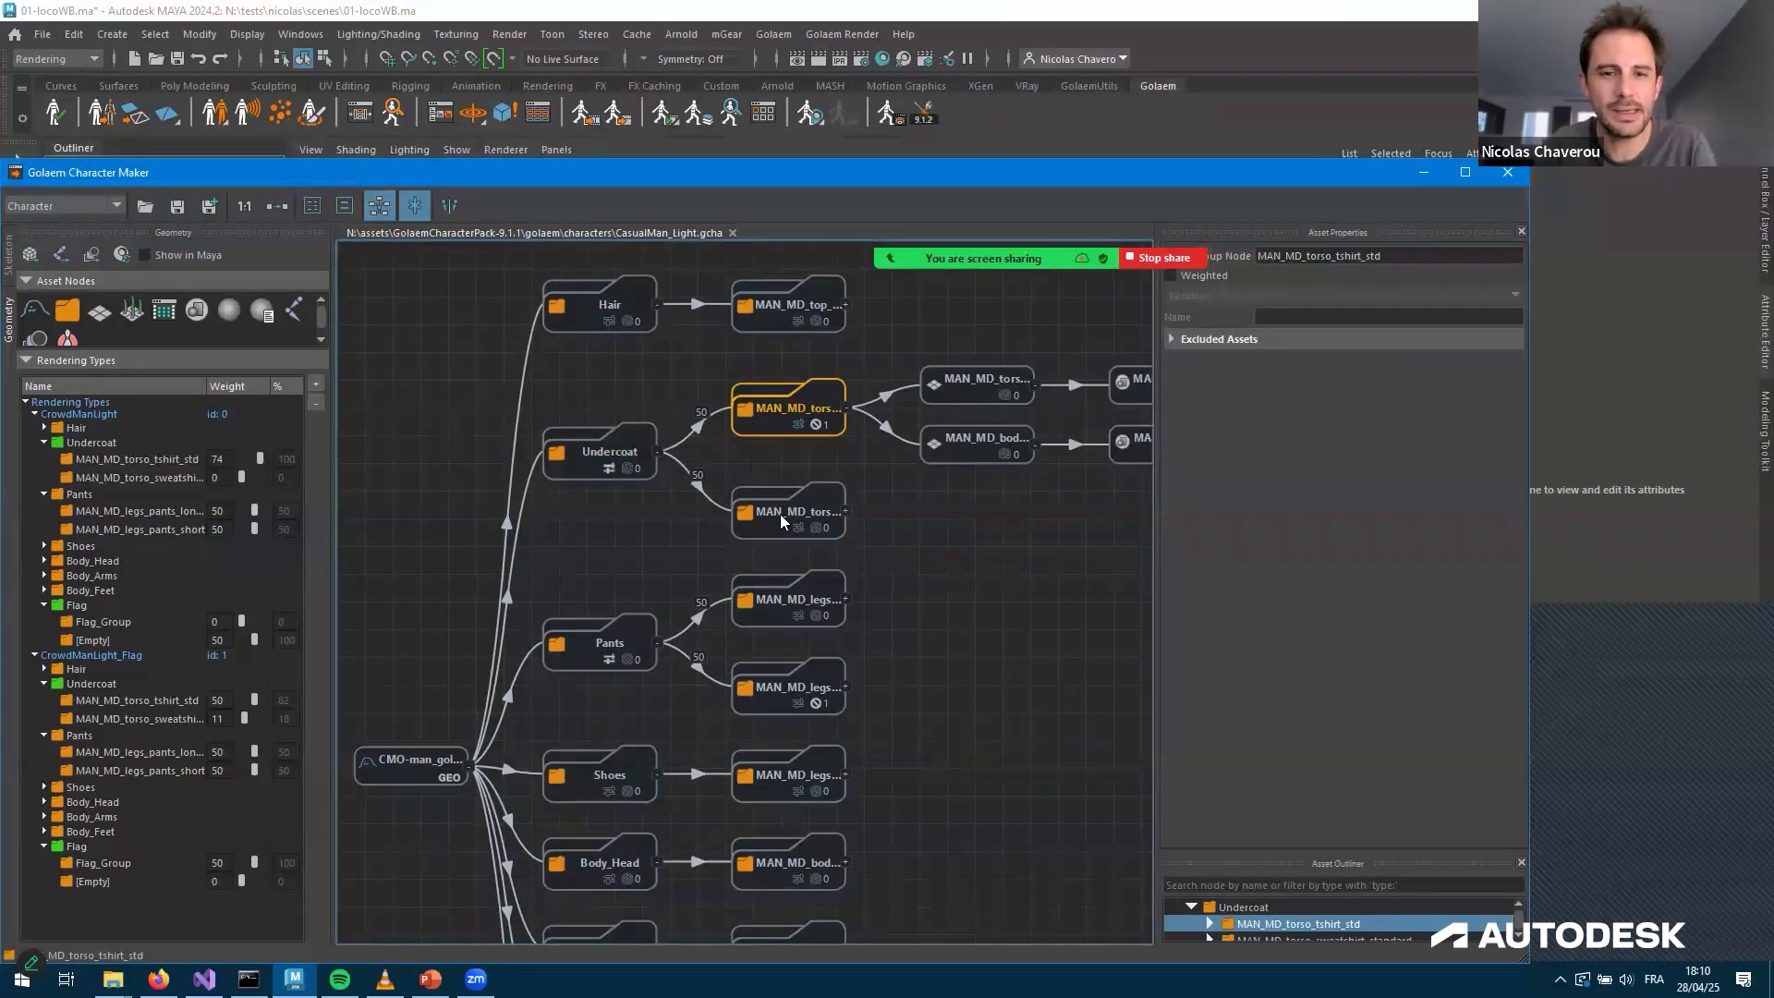
pyautogui.press('Right')
pyautogui.press('Down')
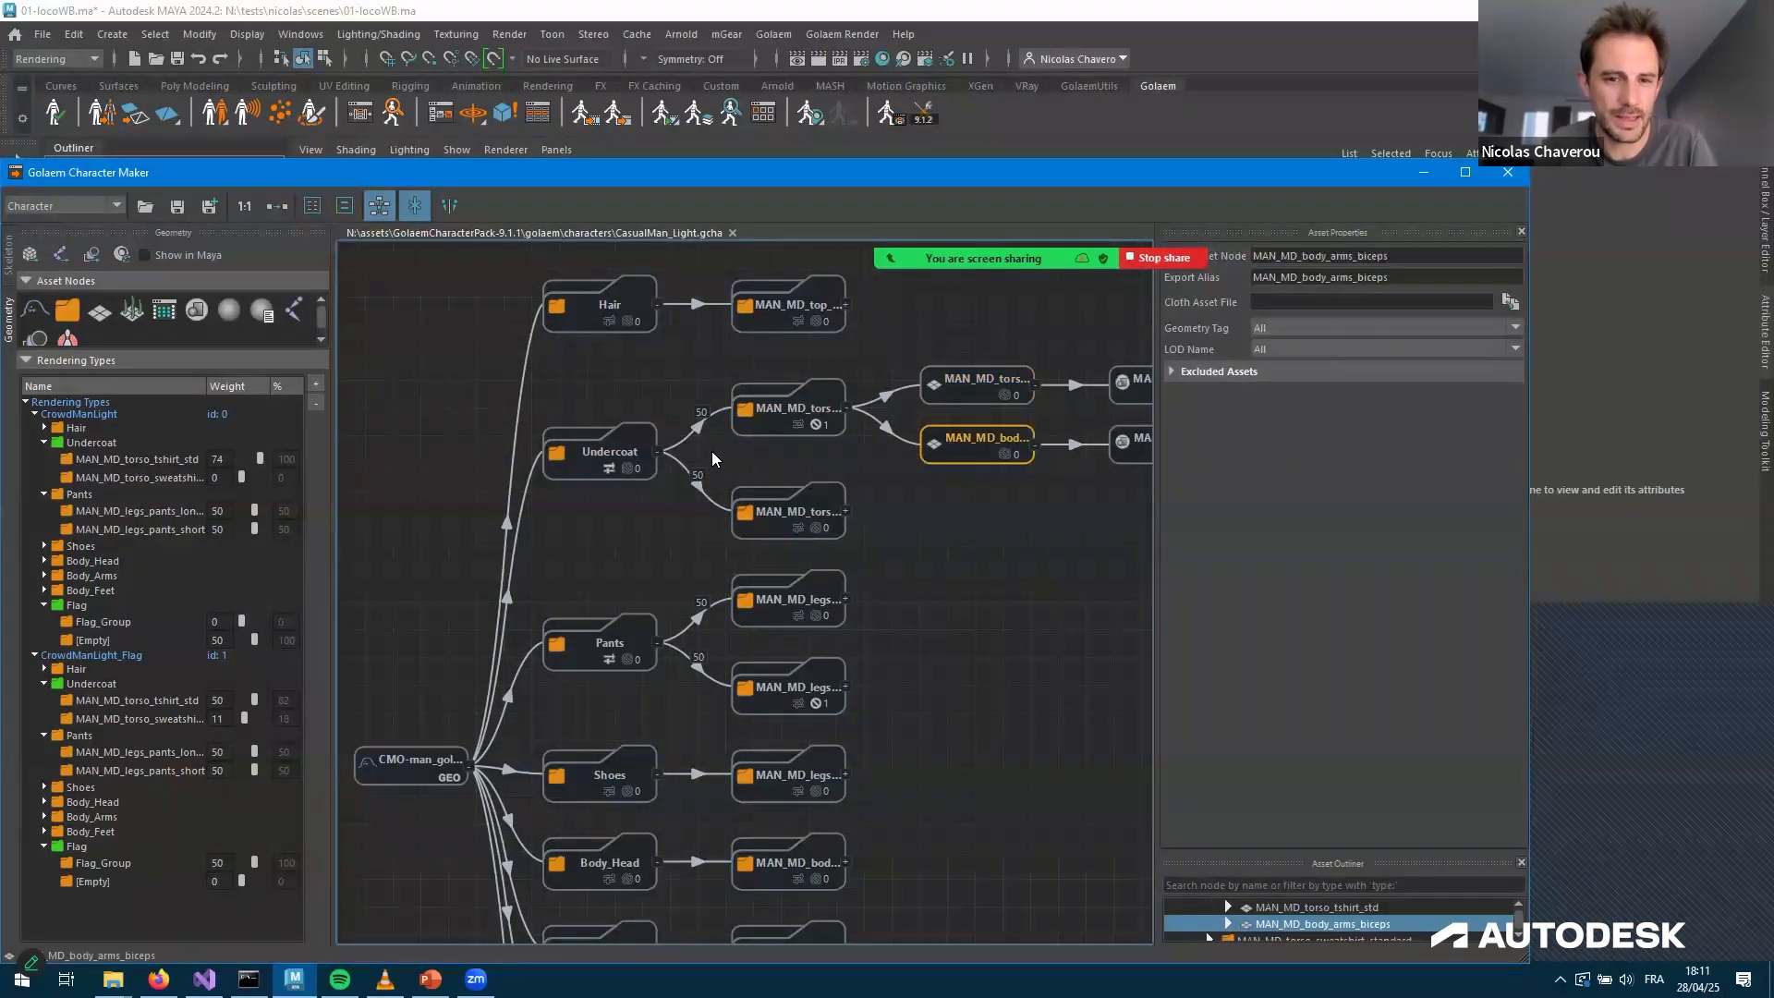
pyautogui.press('Down')
pyautogui.press('Right')
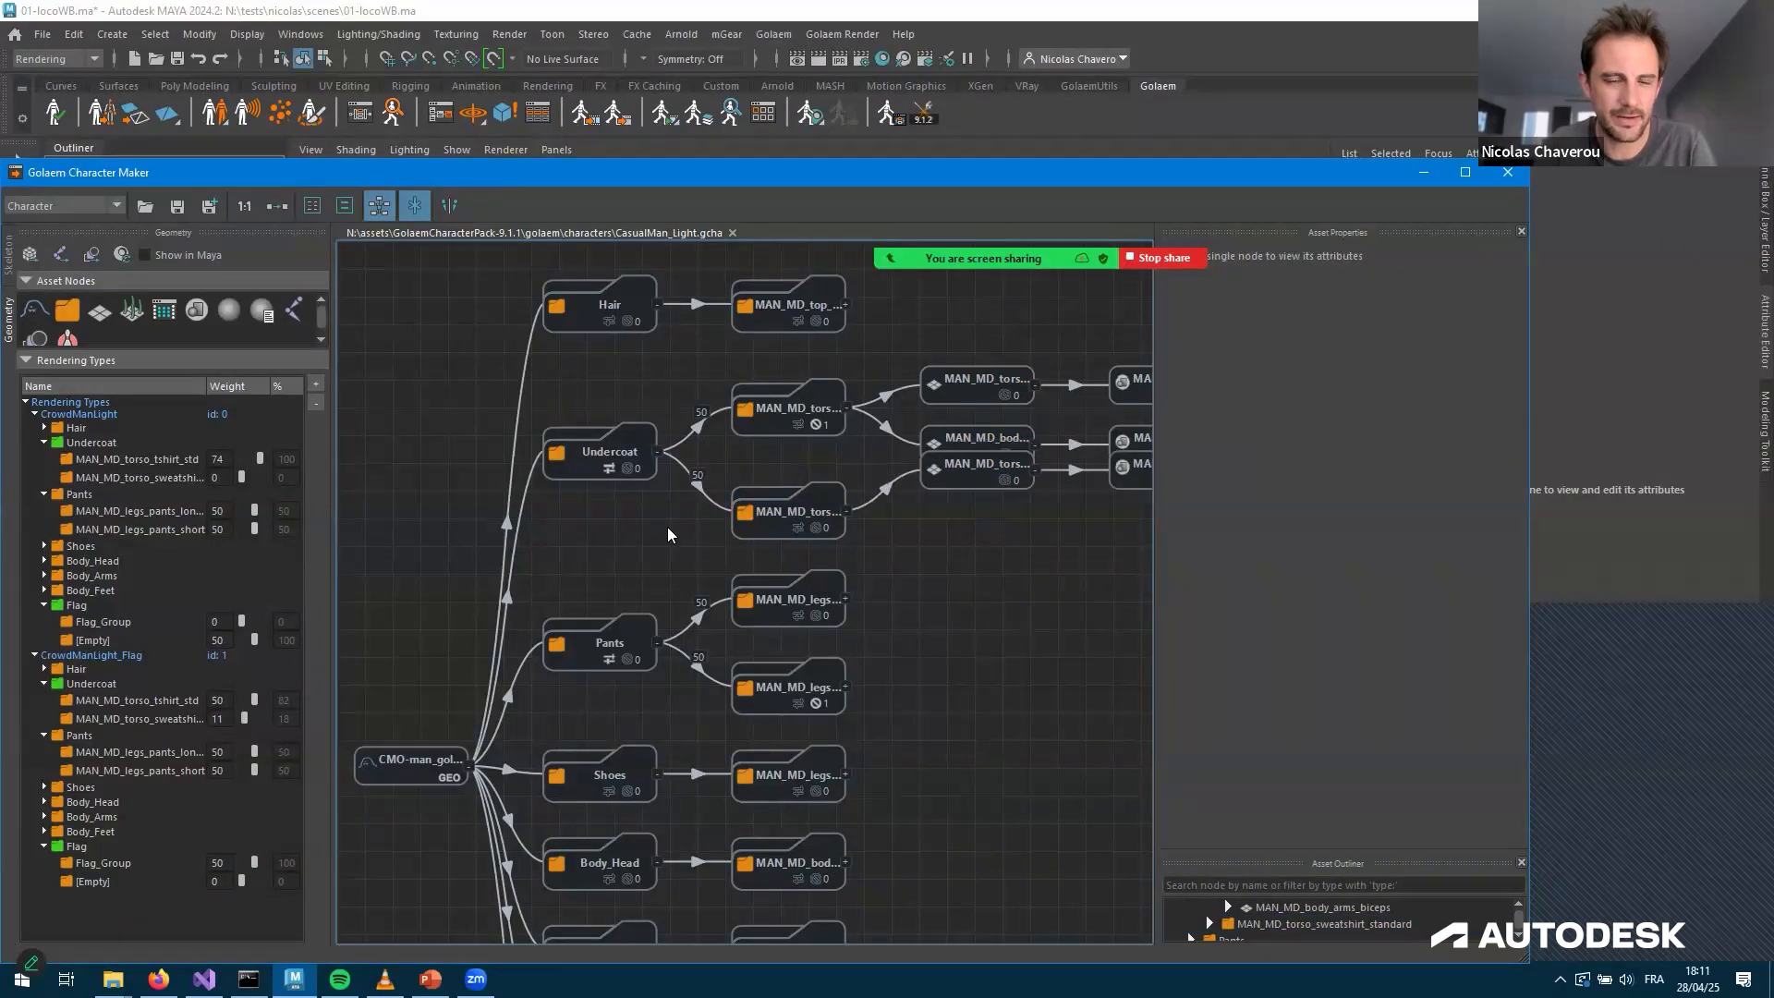
pyautogui.scroll(1, 655, 515)
pyautogui.scroll(3, 655, 507)
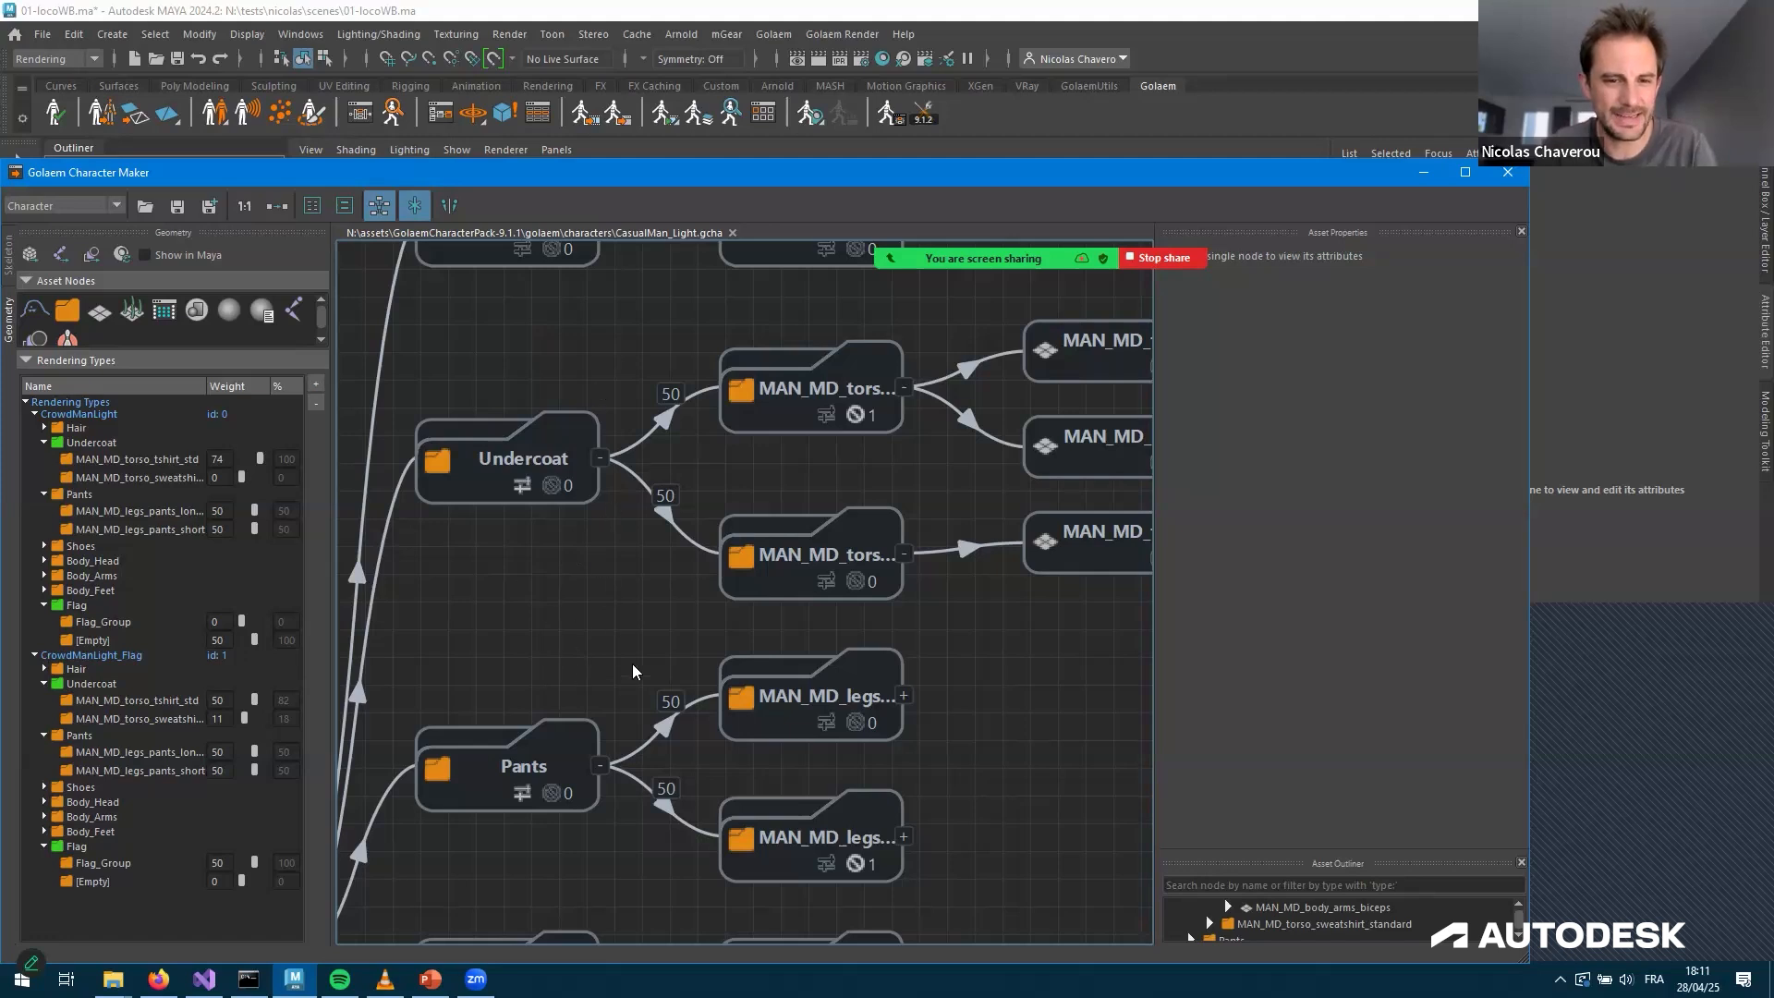
pyautogui.moveTo(866, 657); pyautogui.dragTo(868, 654, button='middle')
pyautogui.scroll(-10, 804, 667)
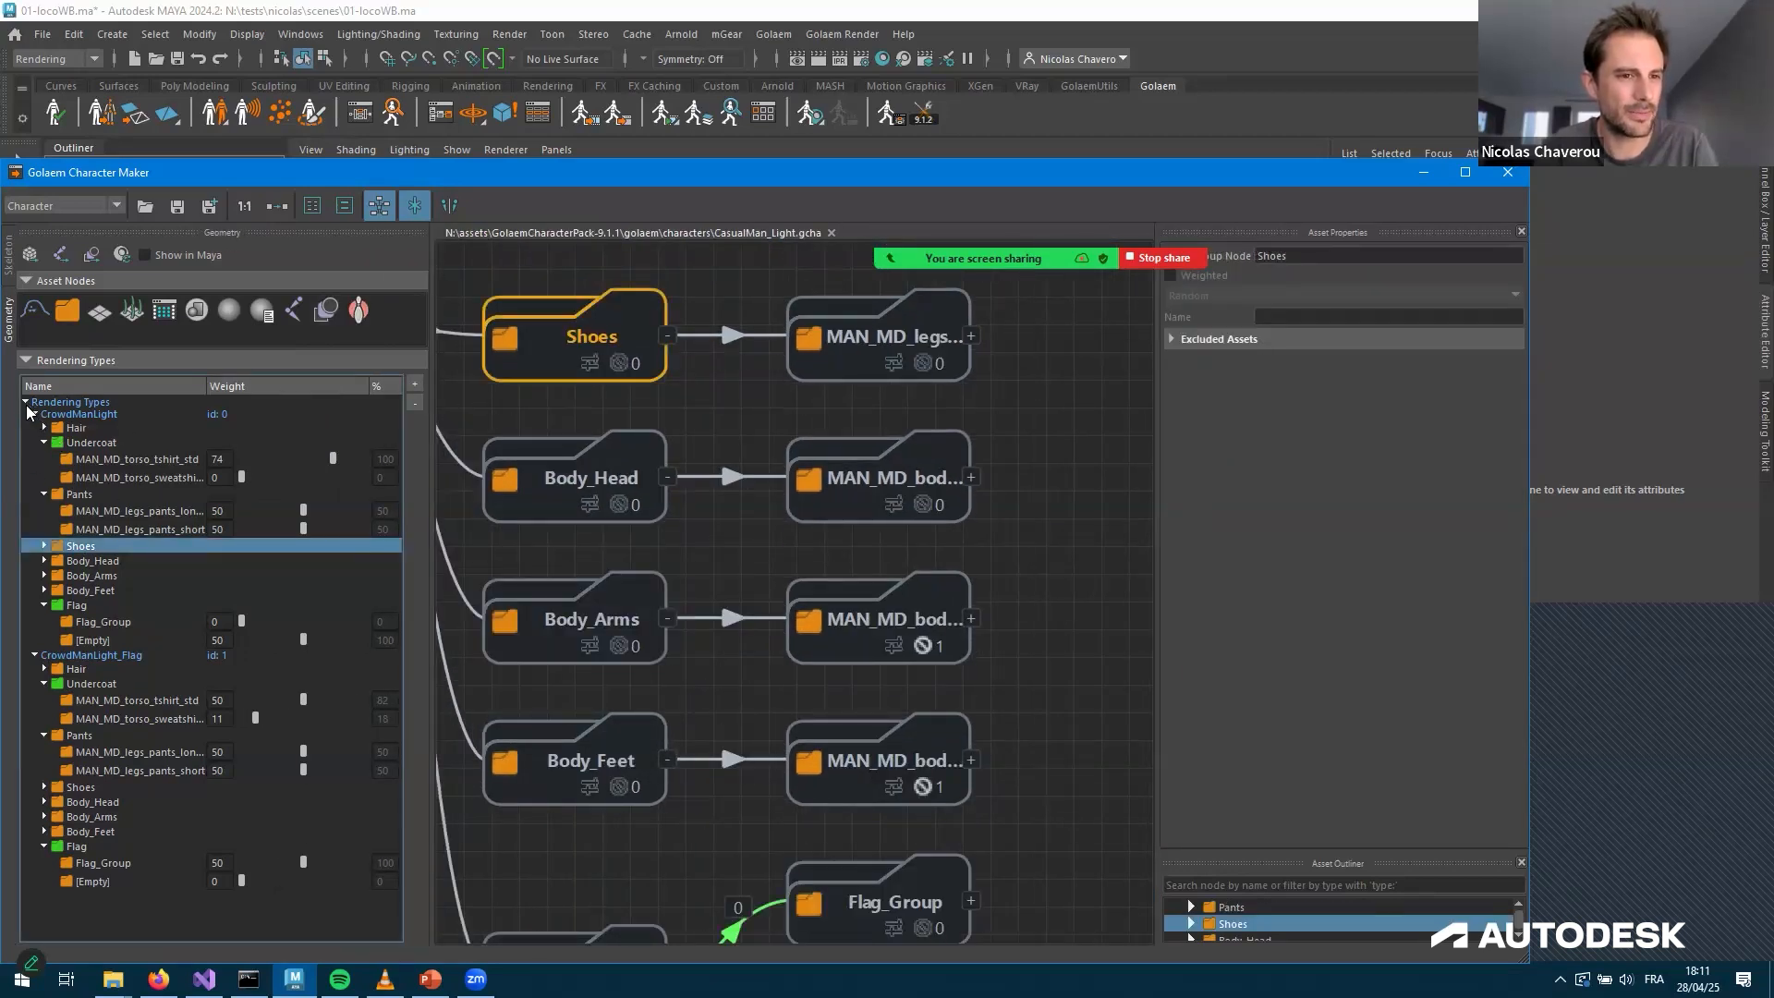
# Set the CrowdManLight weights to 62 for the T-shirt, 20 for the sweatshirt, 58 for long pants and 42 for short pants; select CrowdManLight_Flag
pyautogui.doubleClick(103, 404)
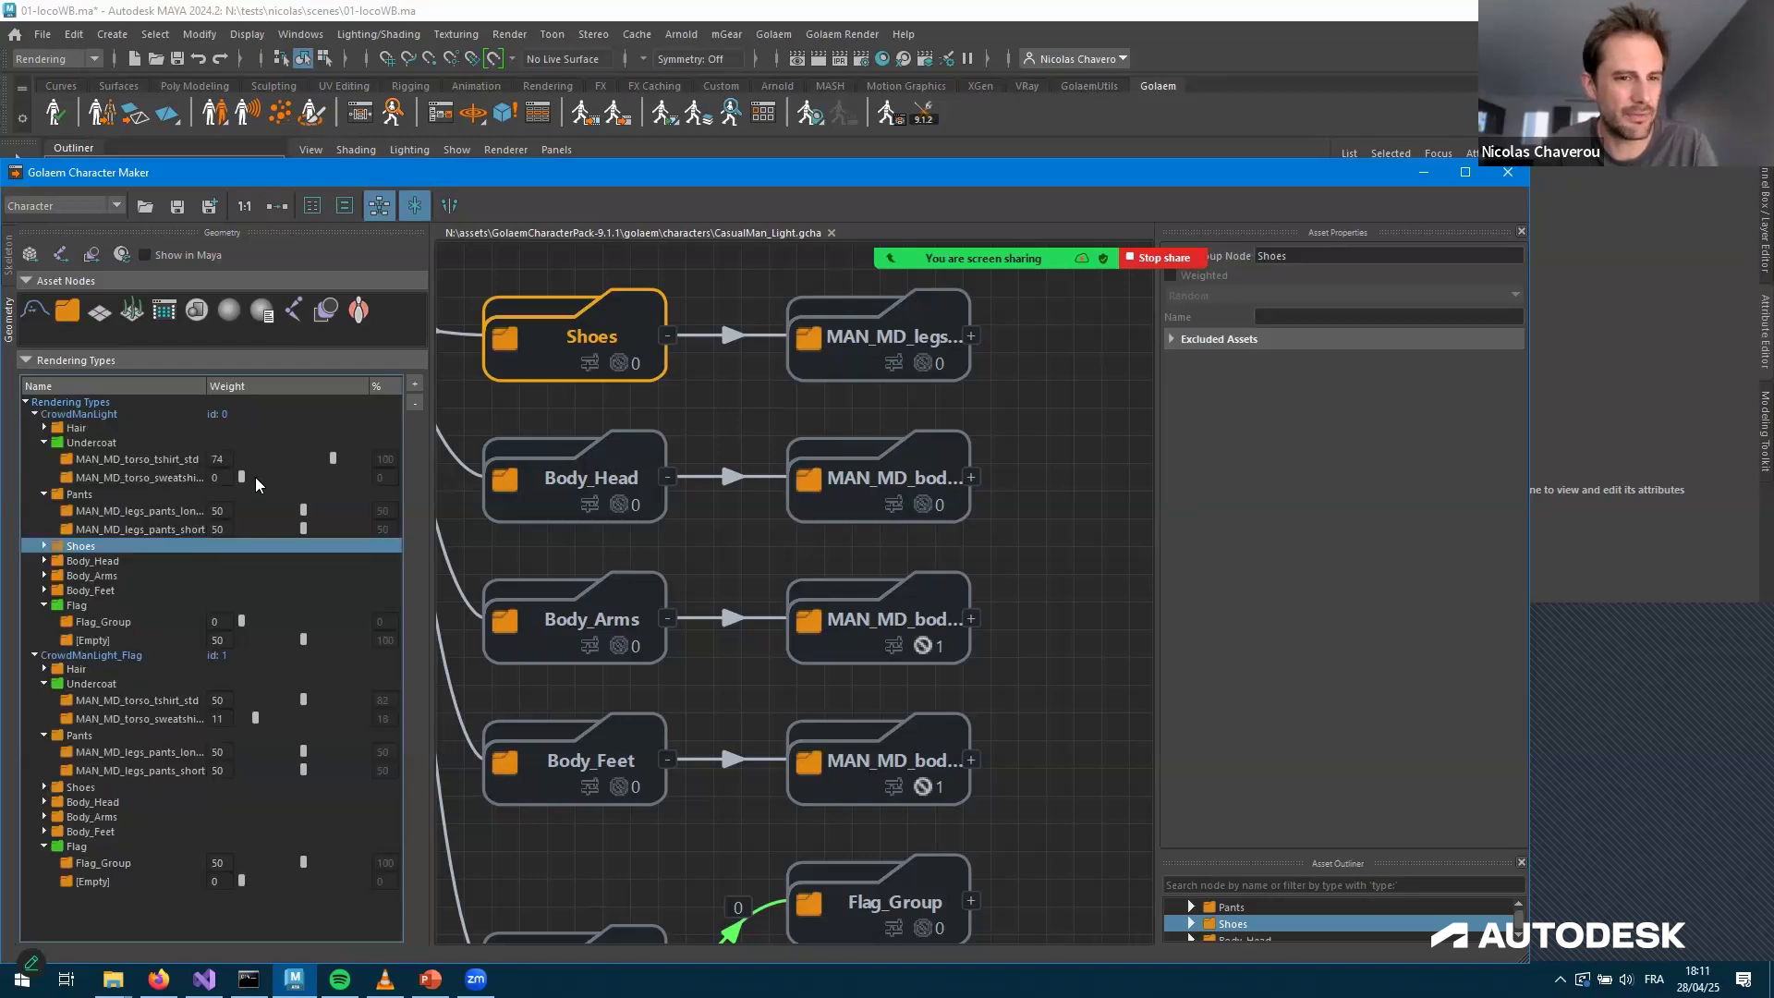
pyautogui.click(266, 475)
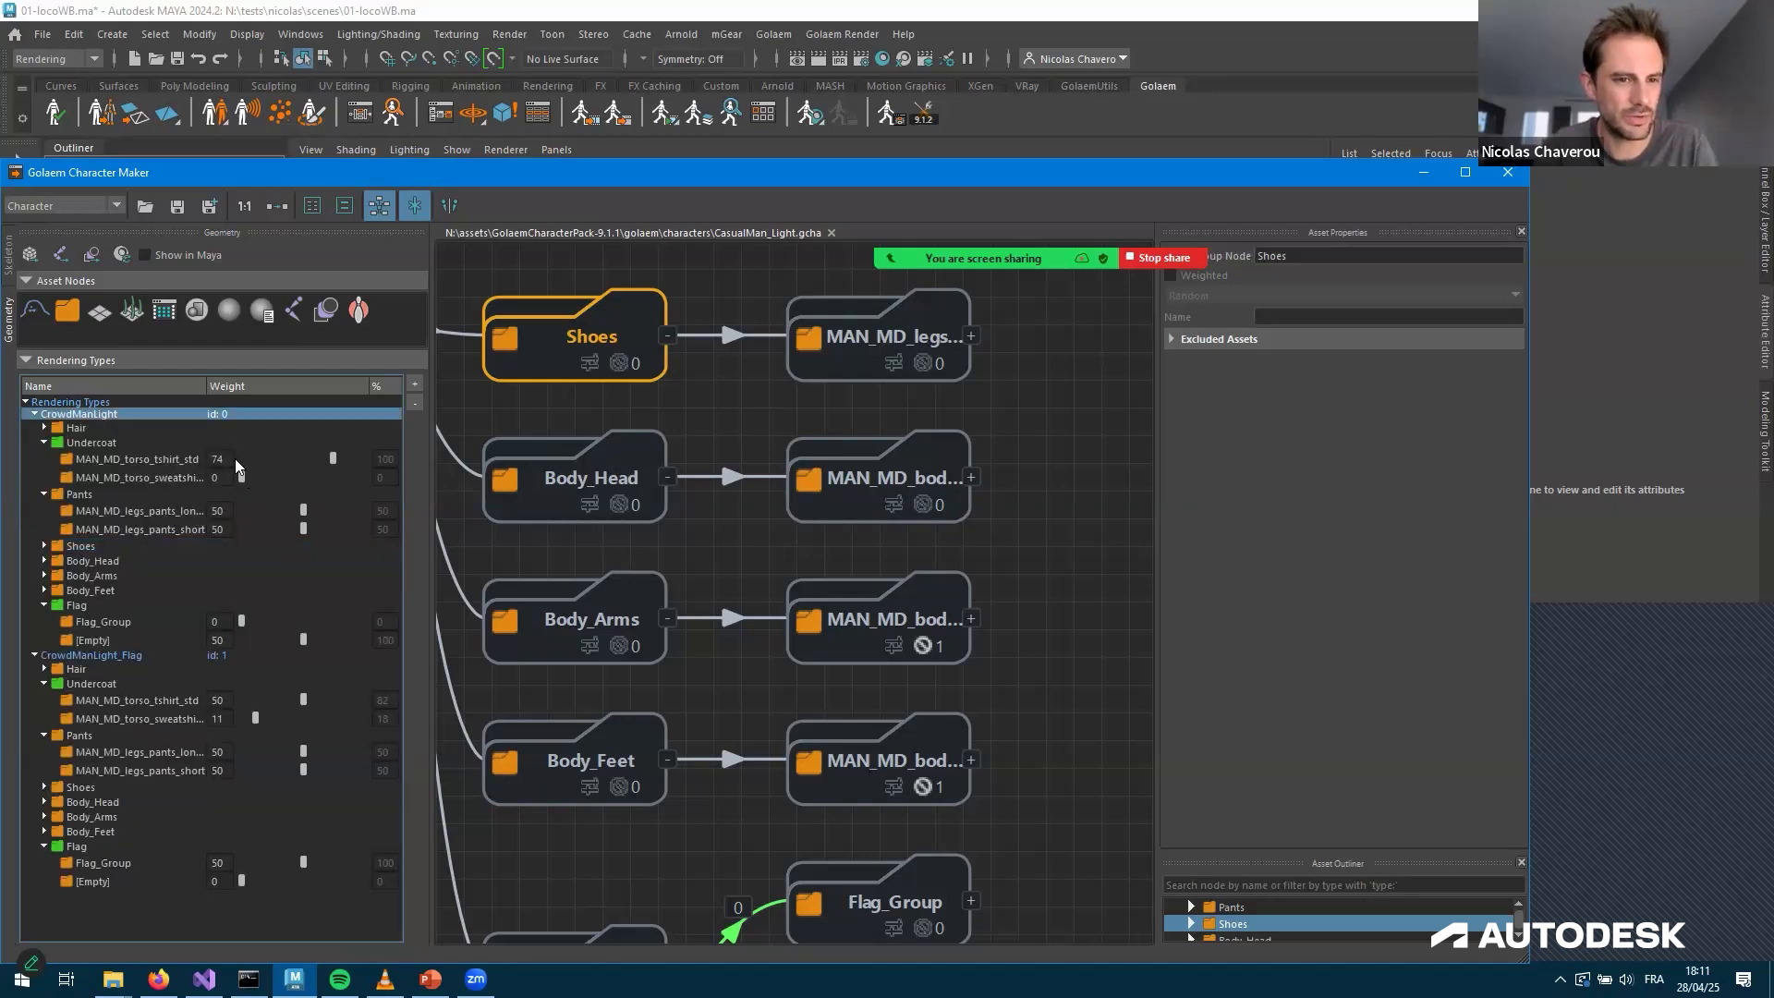
pyautogui.moveTo(242, 478); pyautogui.dragTo(267, 478)
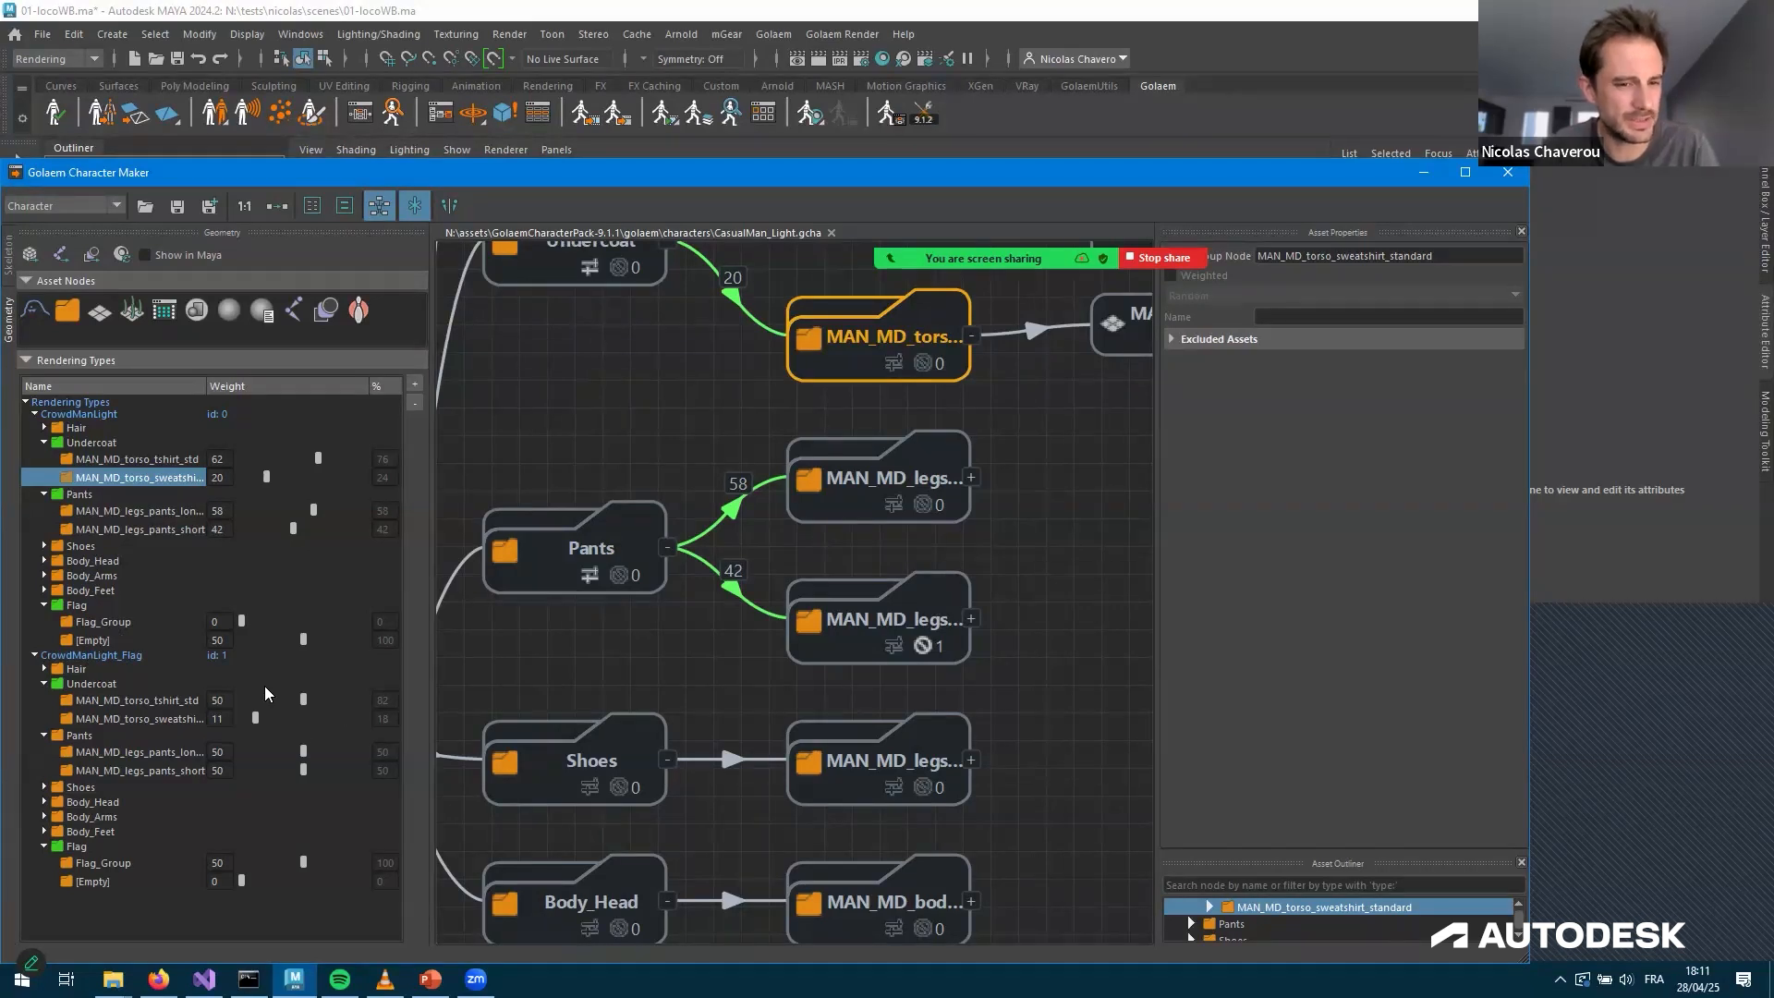
pyautogui.click(301, 864)
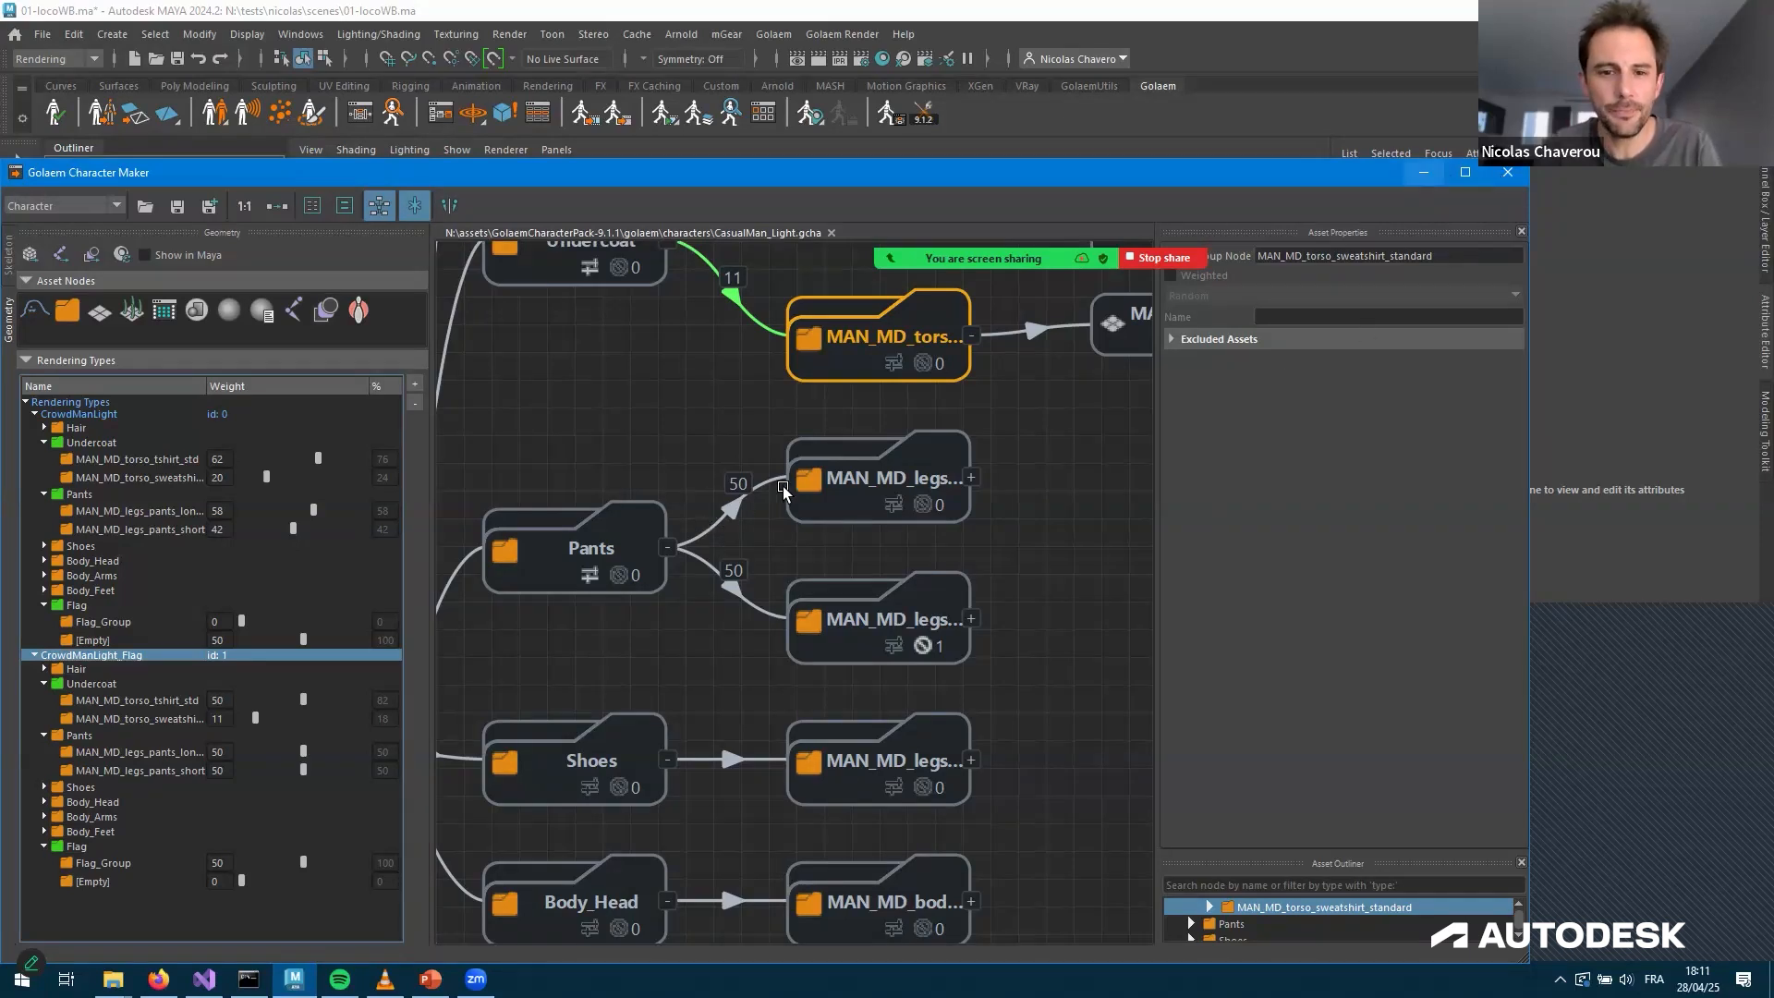
# Return to the Maya scene and draw a large rectangular population area on the terrain beside the two cubes with the Population Tool
pyautogui.hotkey('alt', 'Tab')
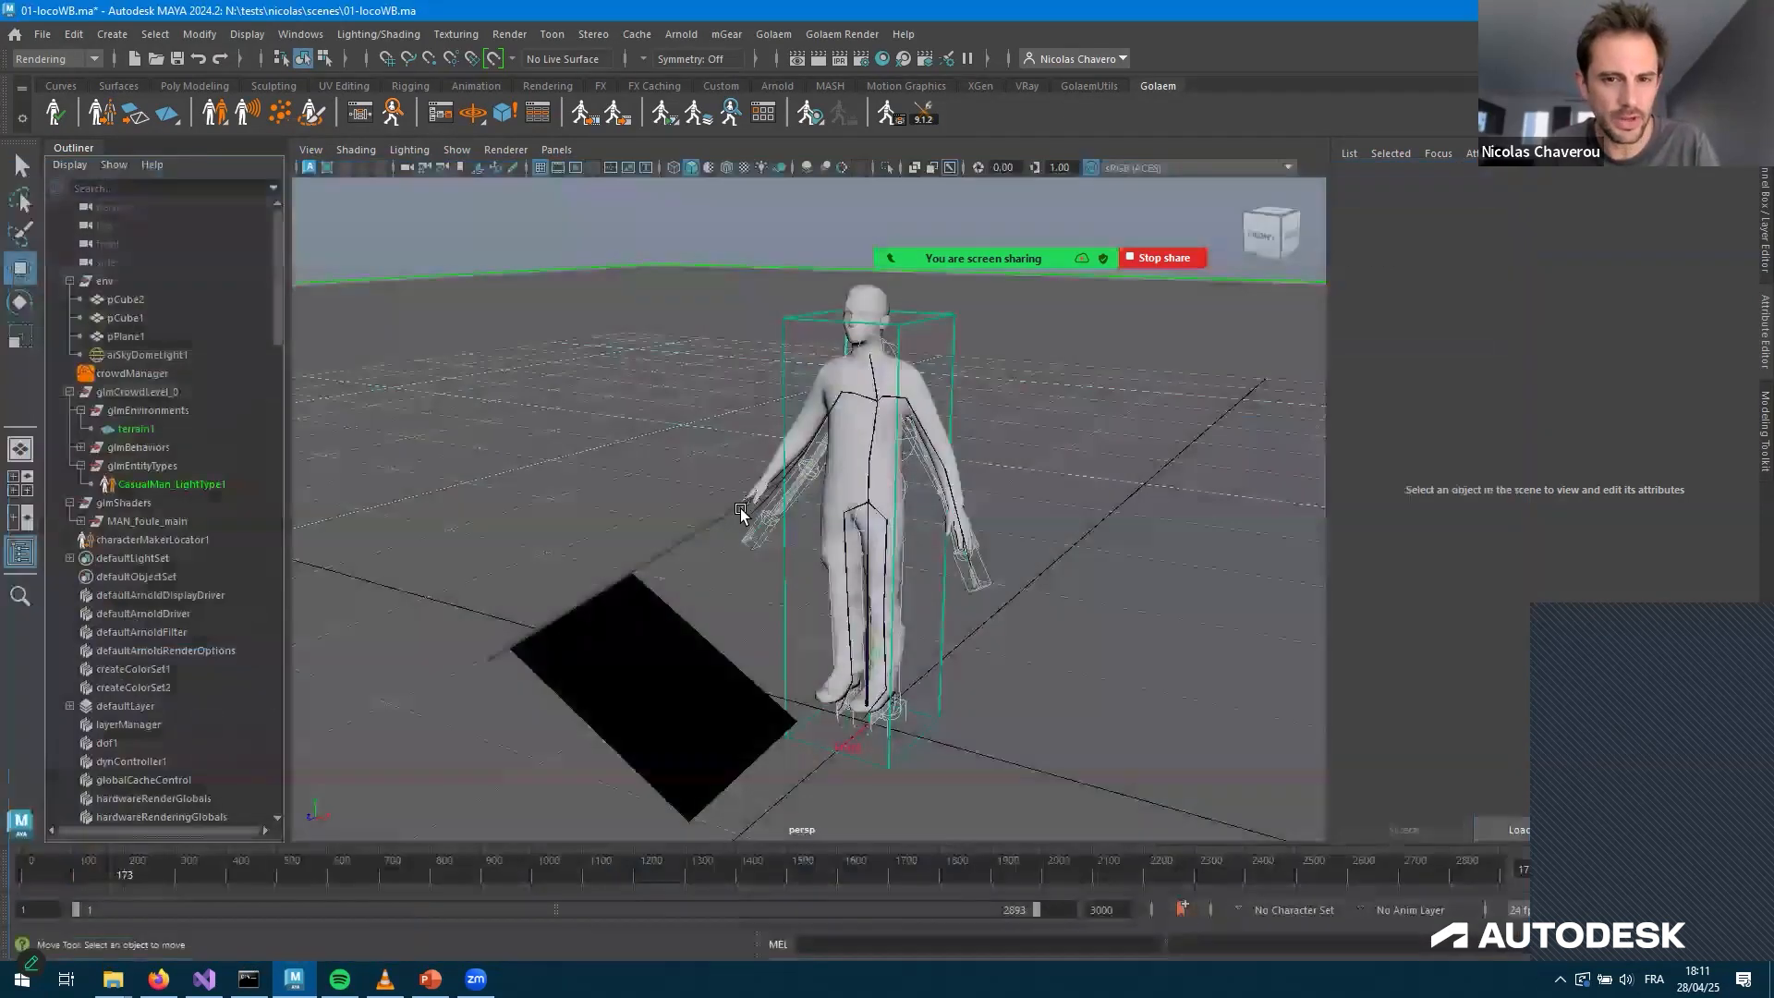
pyautogui.scroll(-5, 850, 518)
pyautogui.keyDown('alt'); pyautogui.moveTo(850, 517); pyautogui.dragTo(231, 362); pyautogui.keyUp('alt')
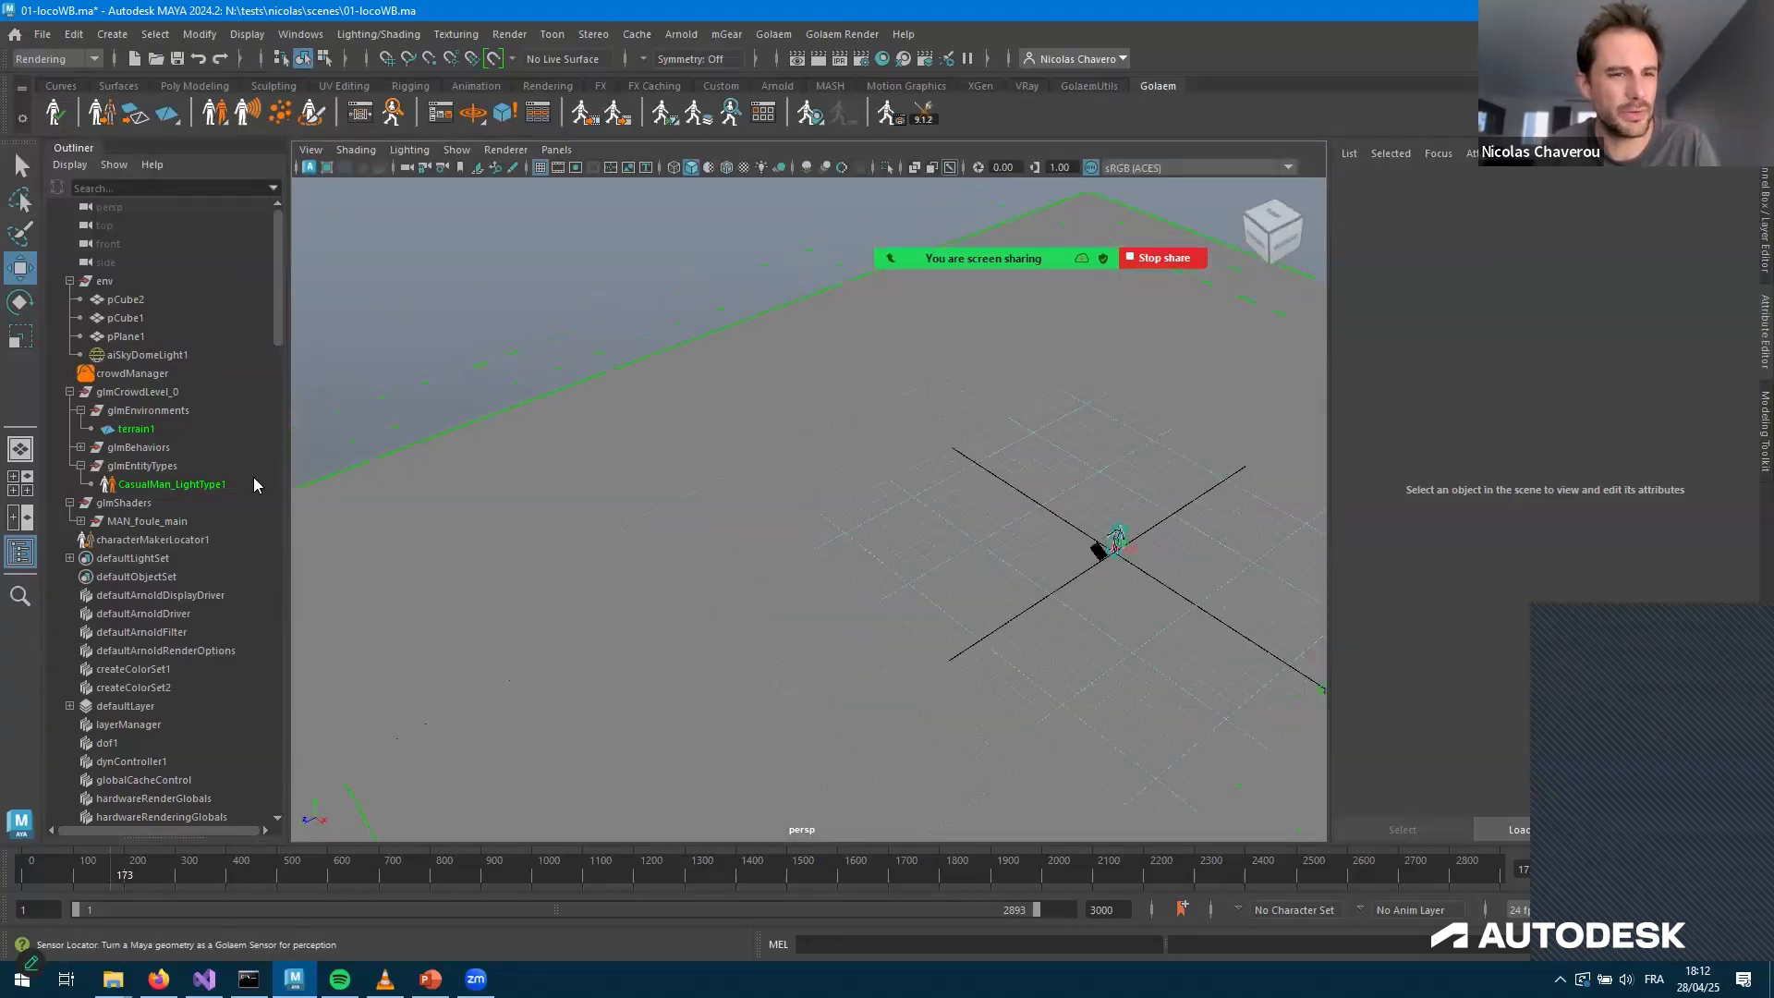
pyautogui.doubleClick(280, 112)
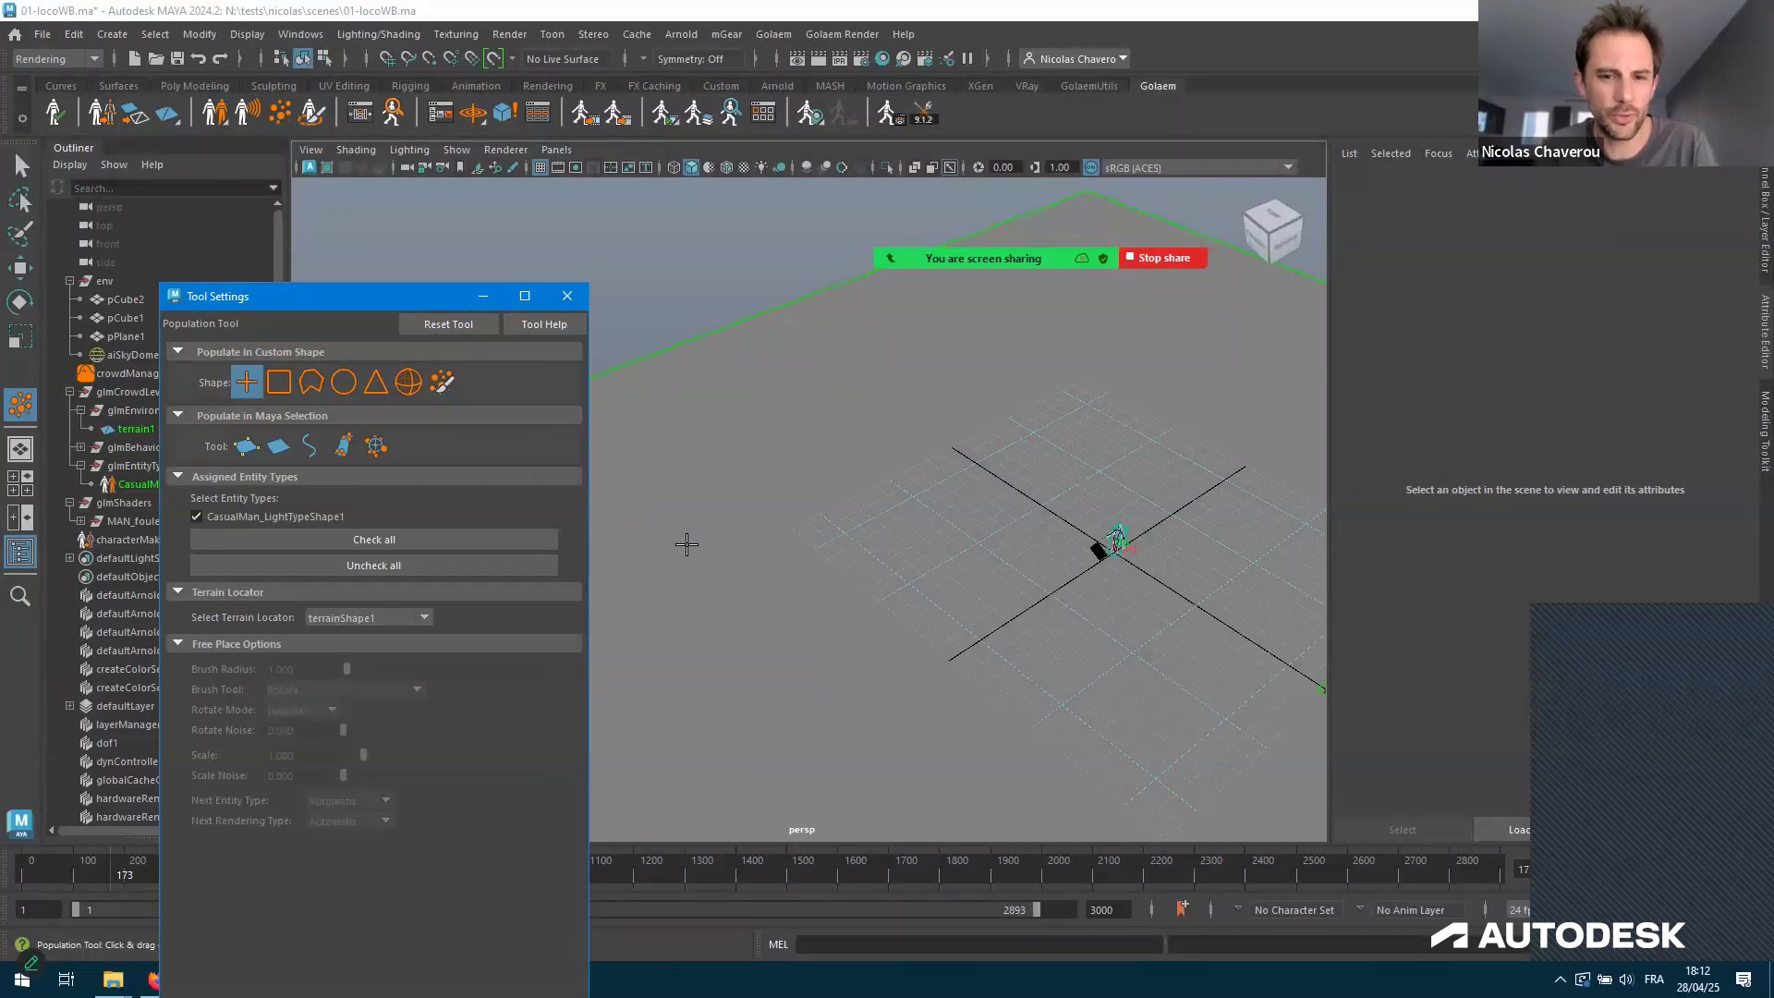
pyautogui.keyDown('alt'); pyautogui.moveTo(911, 538); pyautogui.dragTo(901, 553); pyautogui.keyUp('alt')
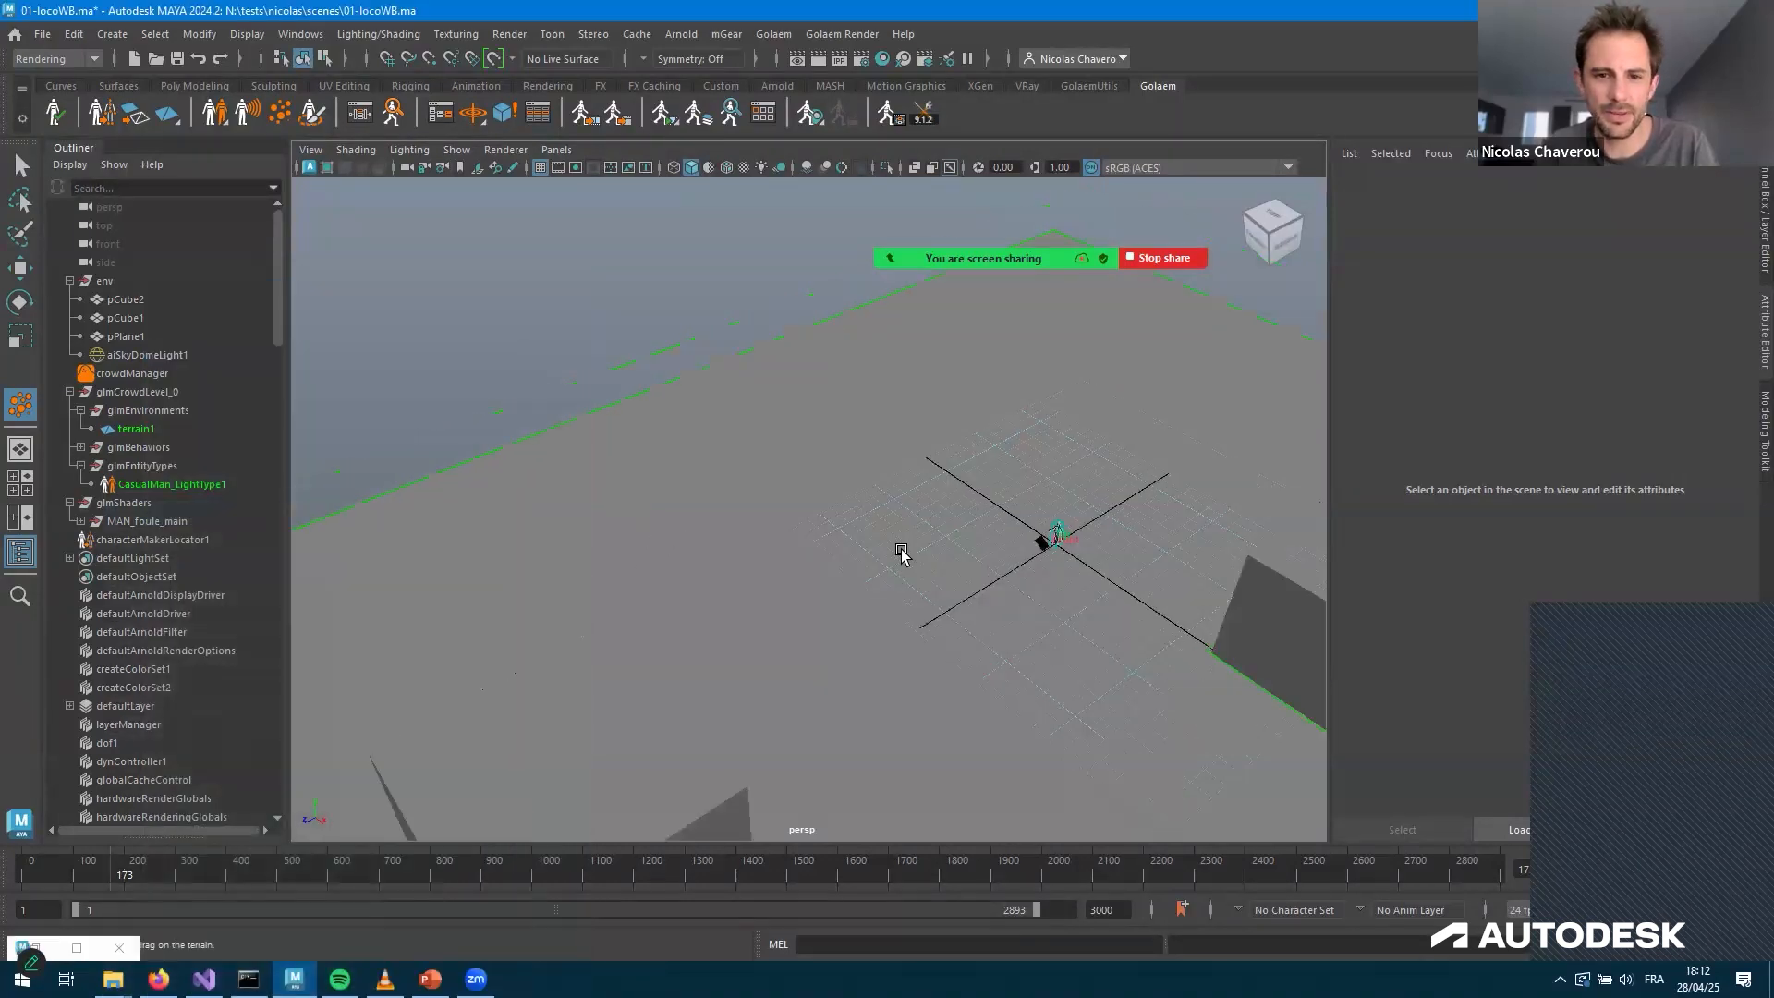
pyautogui.keyDown('alt'); pyautogui.moveTo(902, 553); pyautogui.dragTo(736, 551, button='right'); pyautogui.keyUp('alt')
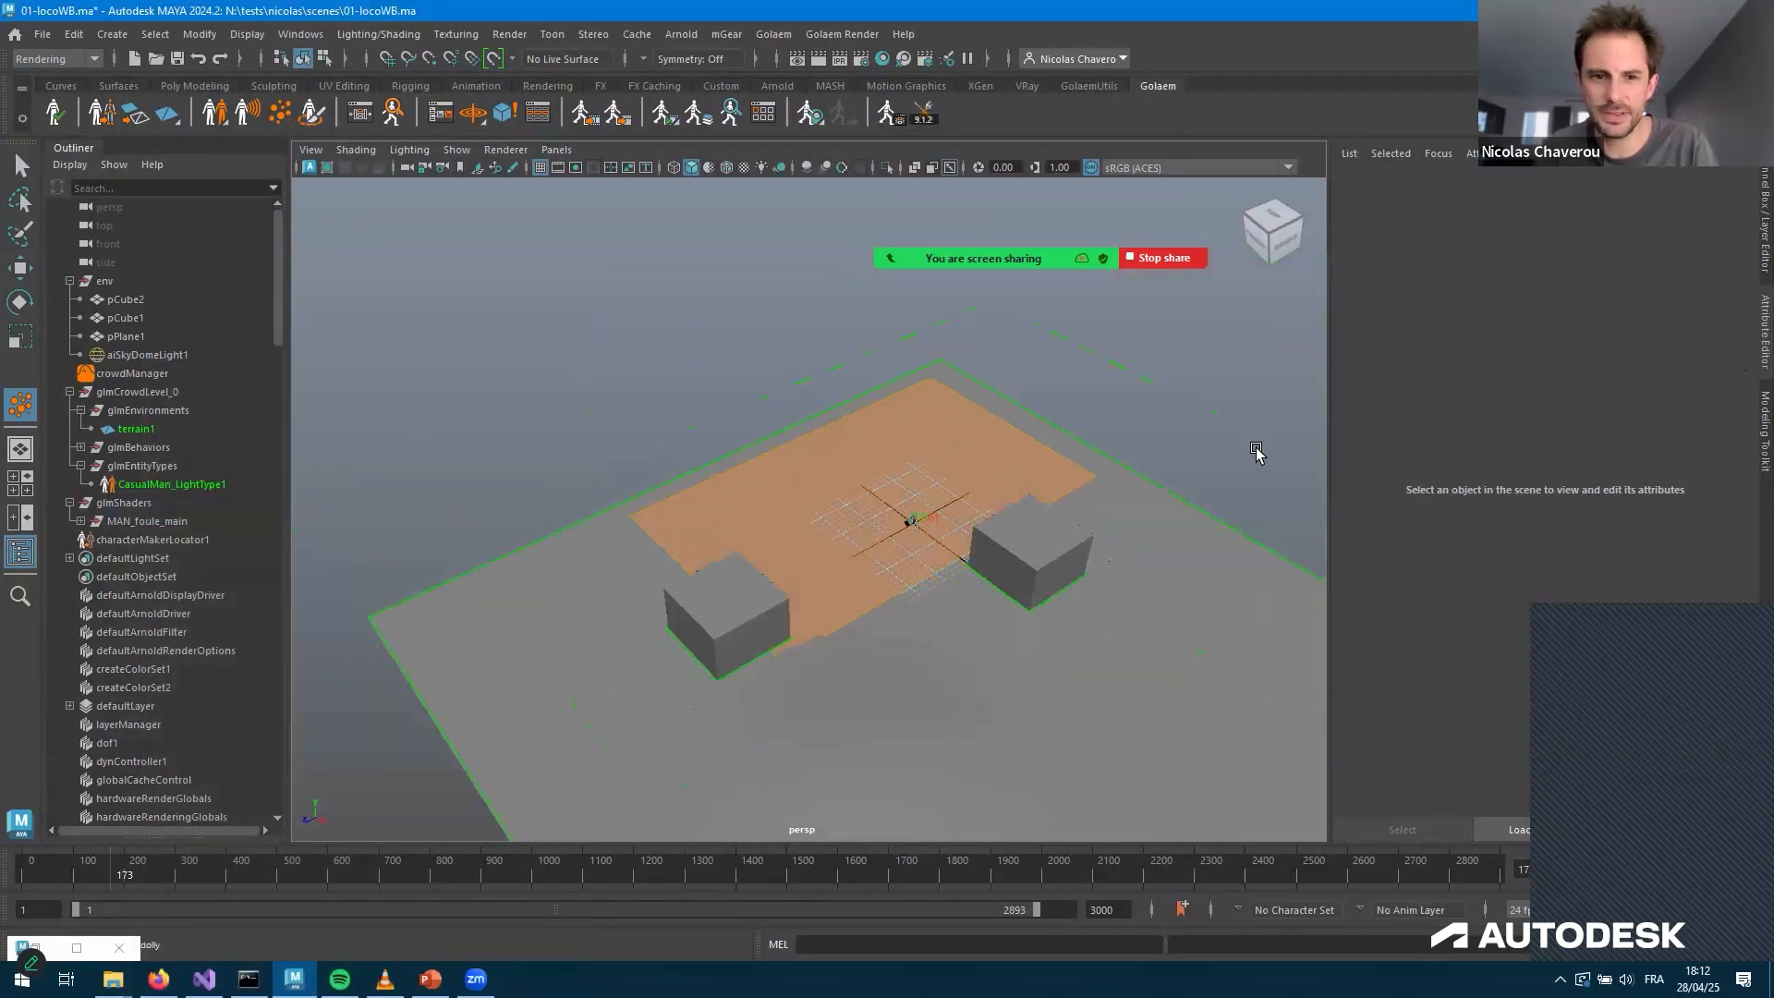
pyautogui.scroll(8, 914, 504)
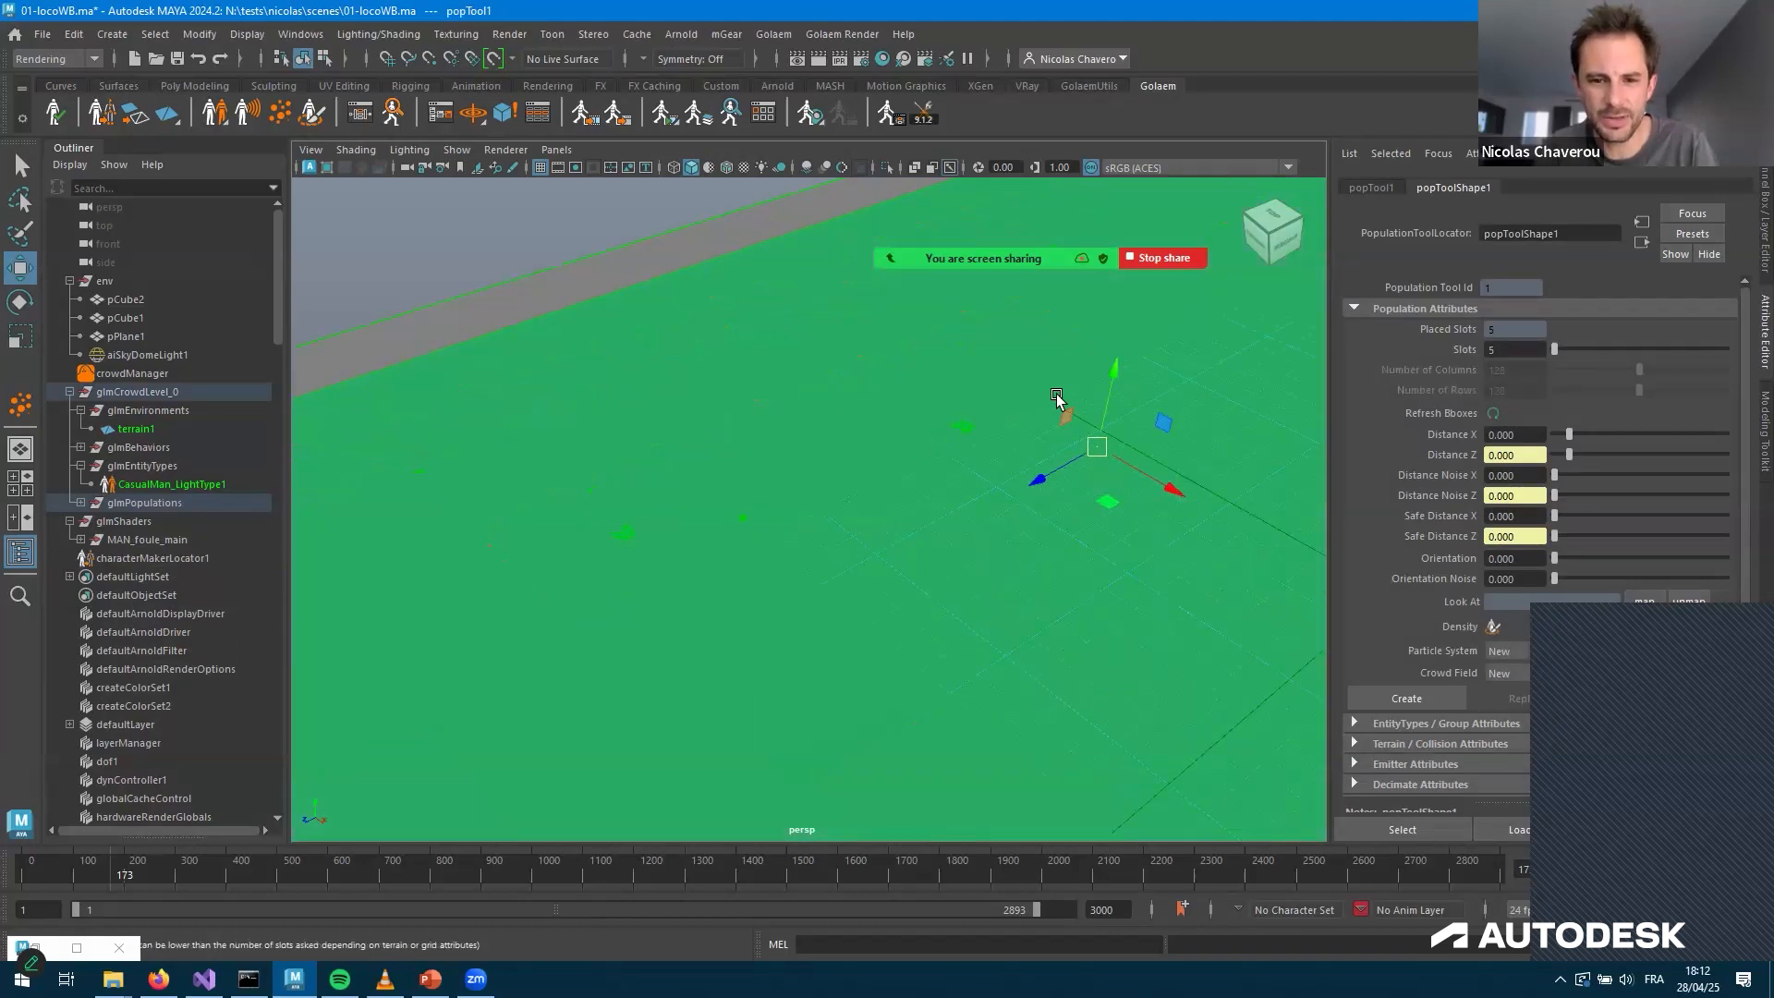
# Set the population's slots to 1000 and its X and Z distance to 1.929
pyautogui.scroll(-3, 1062, 478)
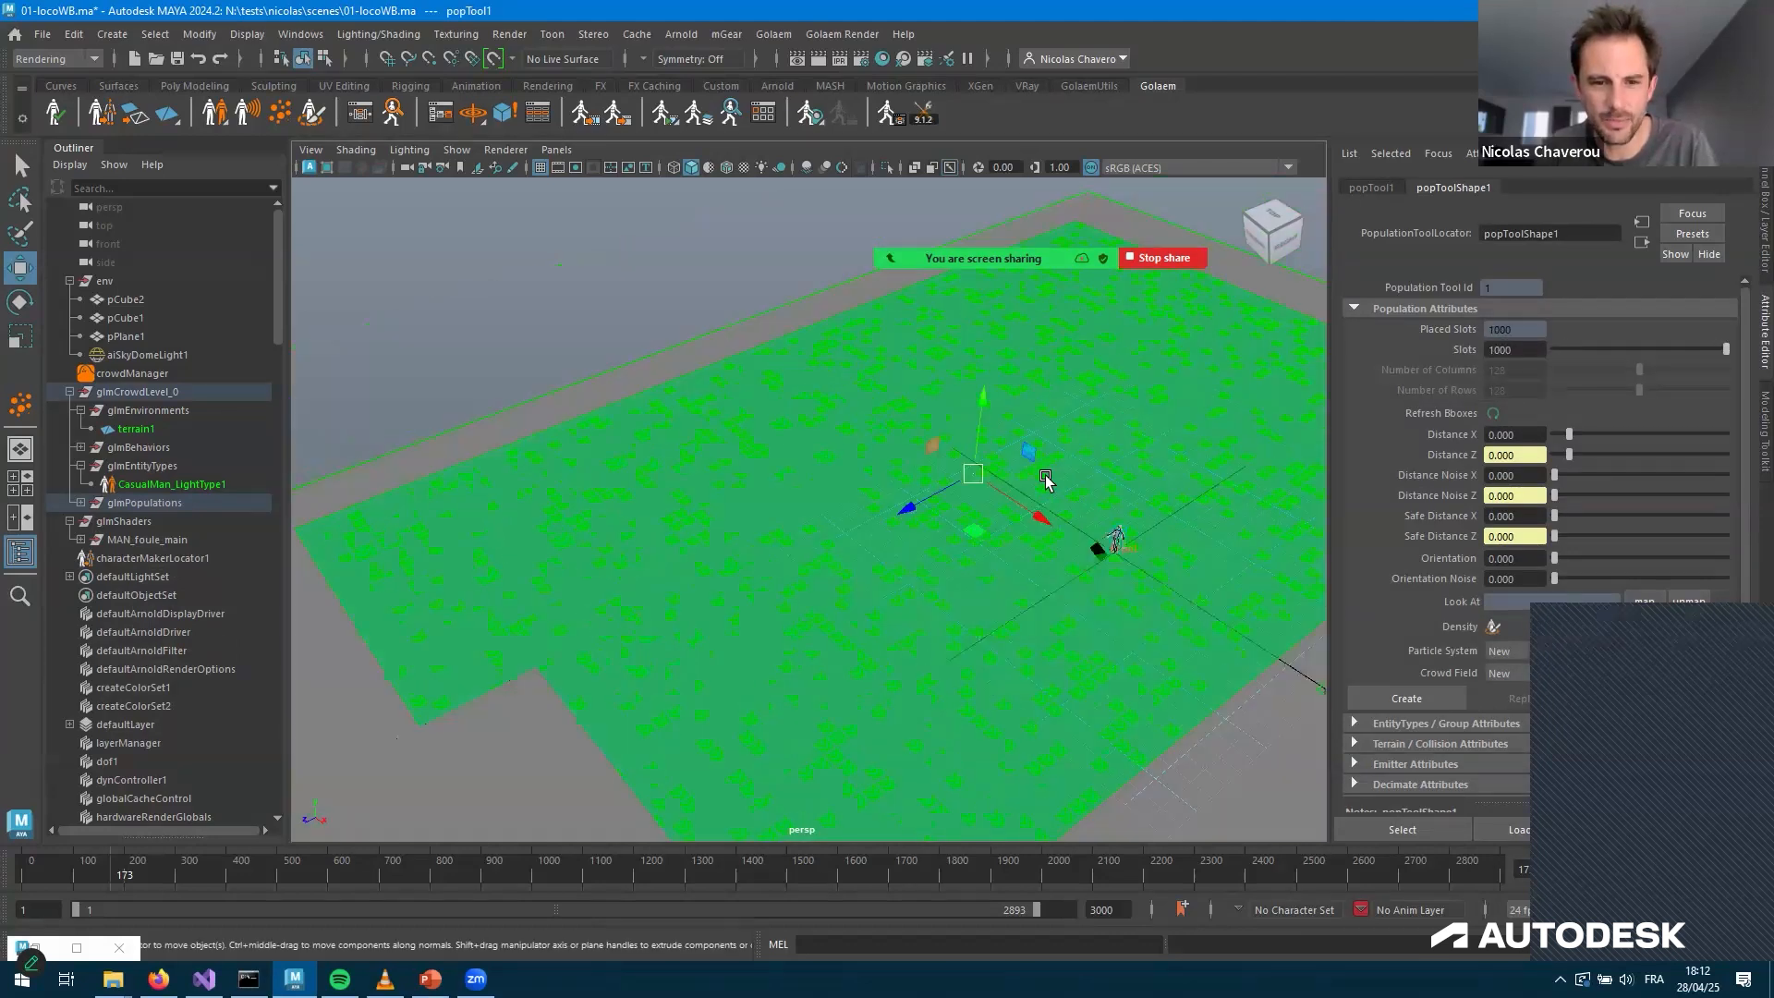
pyautogui.keyDown('alt'); pyautogui.moveTo(739, 481); pyautogui.dragTo(701, 487); pyautogui.keyUp('alt')
pyautogui.keyDown('alt'); pyautogui.moveTo(847, 484); pyautogui.dragTo(946, 513); pyautogui.keyUp('alt')
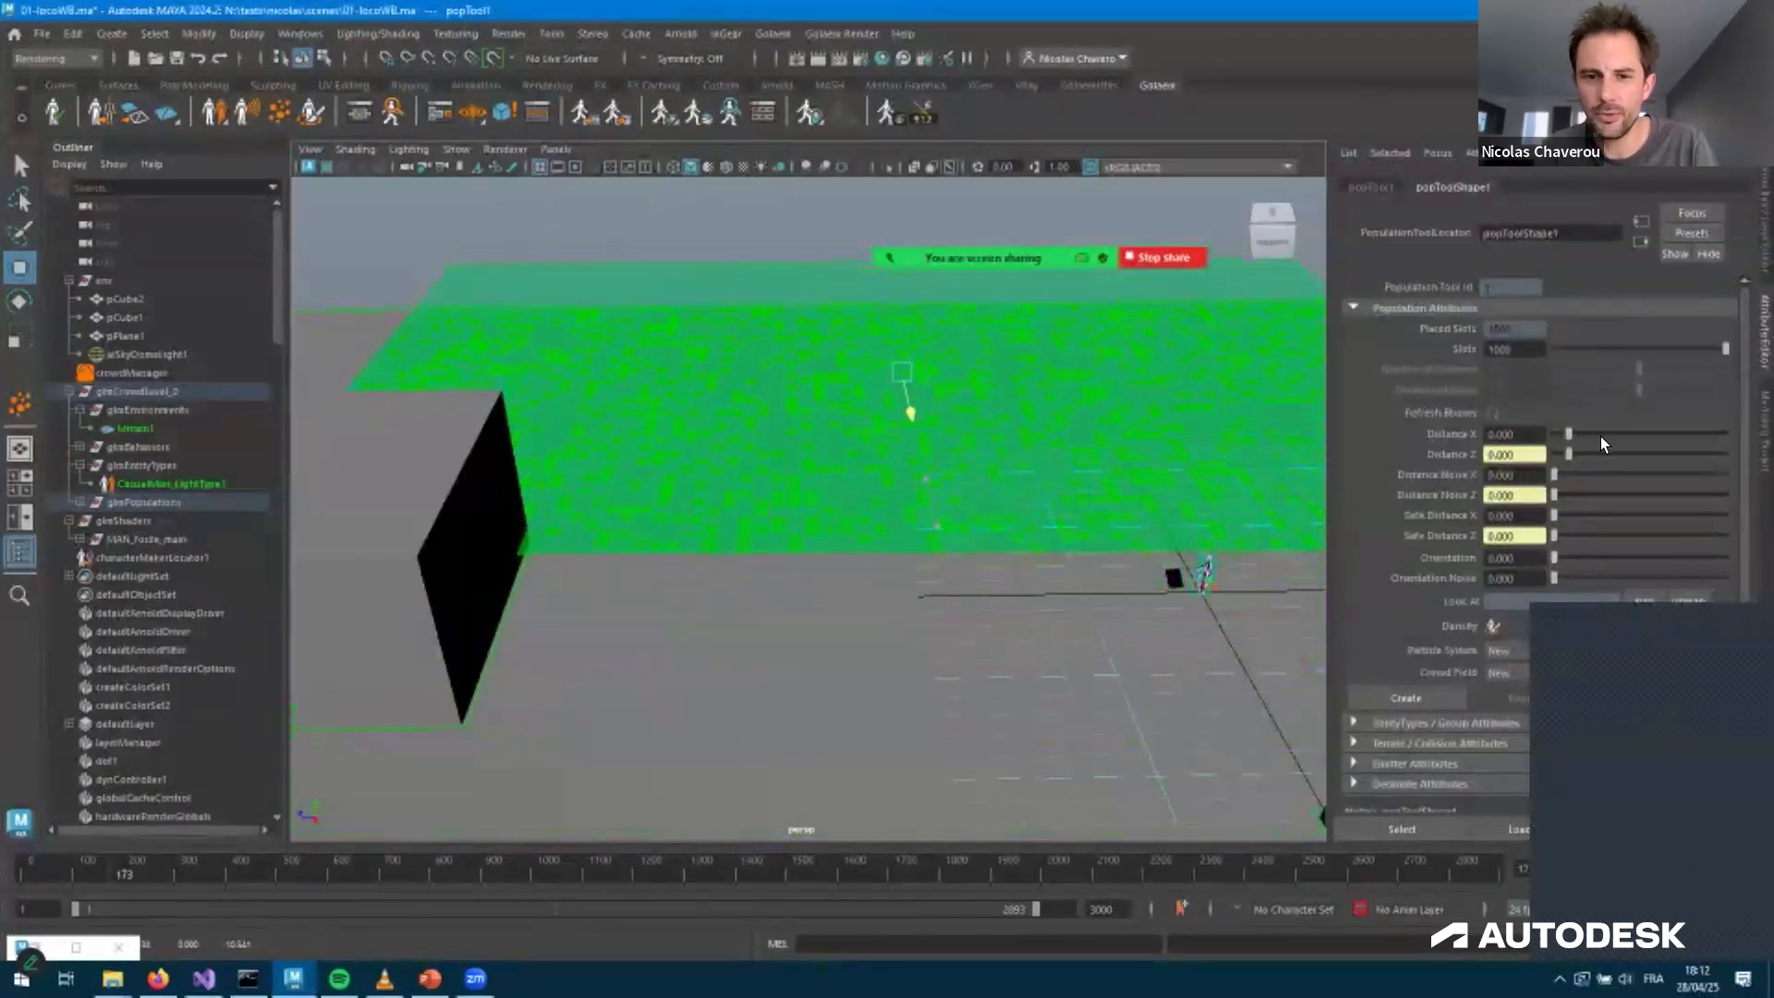
pyautogui.moveTo(1593, 437); pyautogui.dragTo(1601, 434)
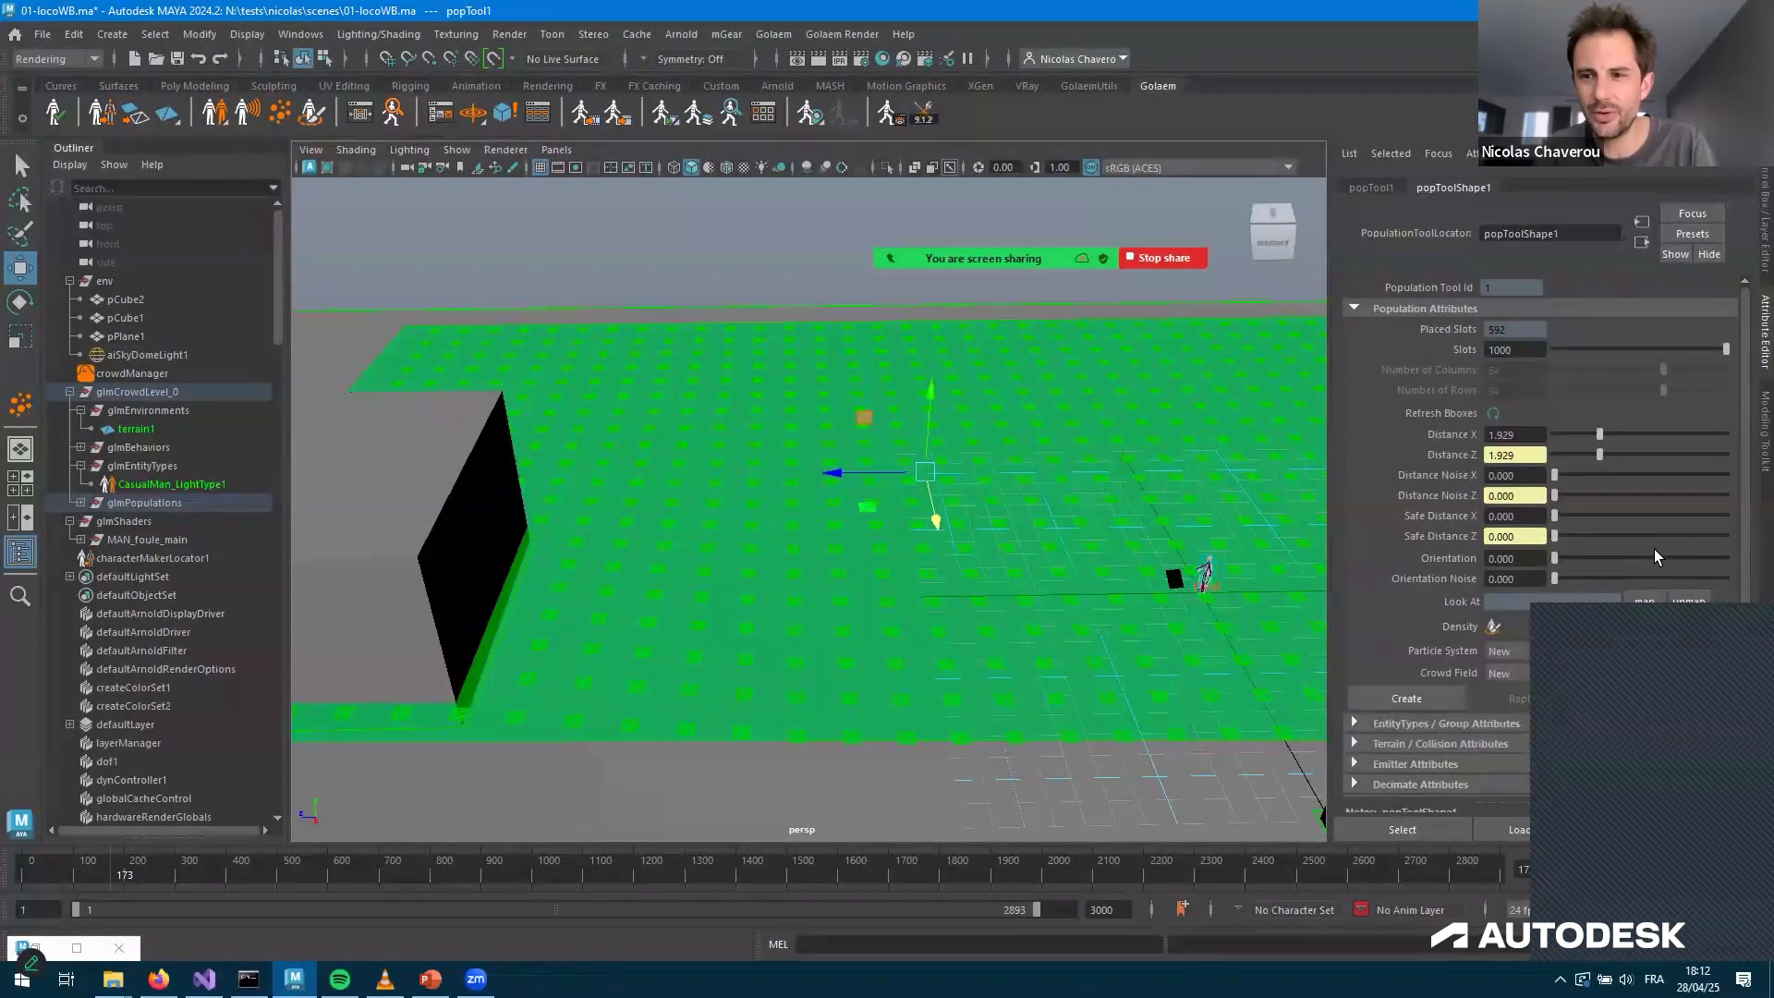
# Set the population's distance noise to 0.924, its X and Z distance to 2.467 and its orientation noise to 0.424
pyautogui.moveTo(1555, 495); pyautogui.dragTo(1570, 495)
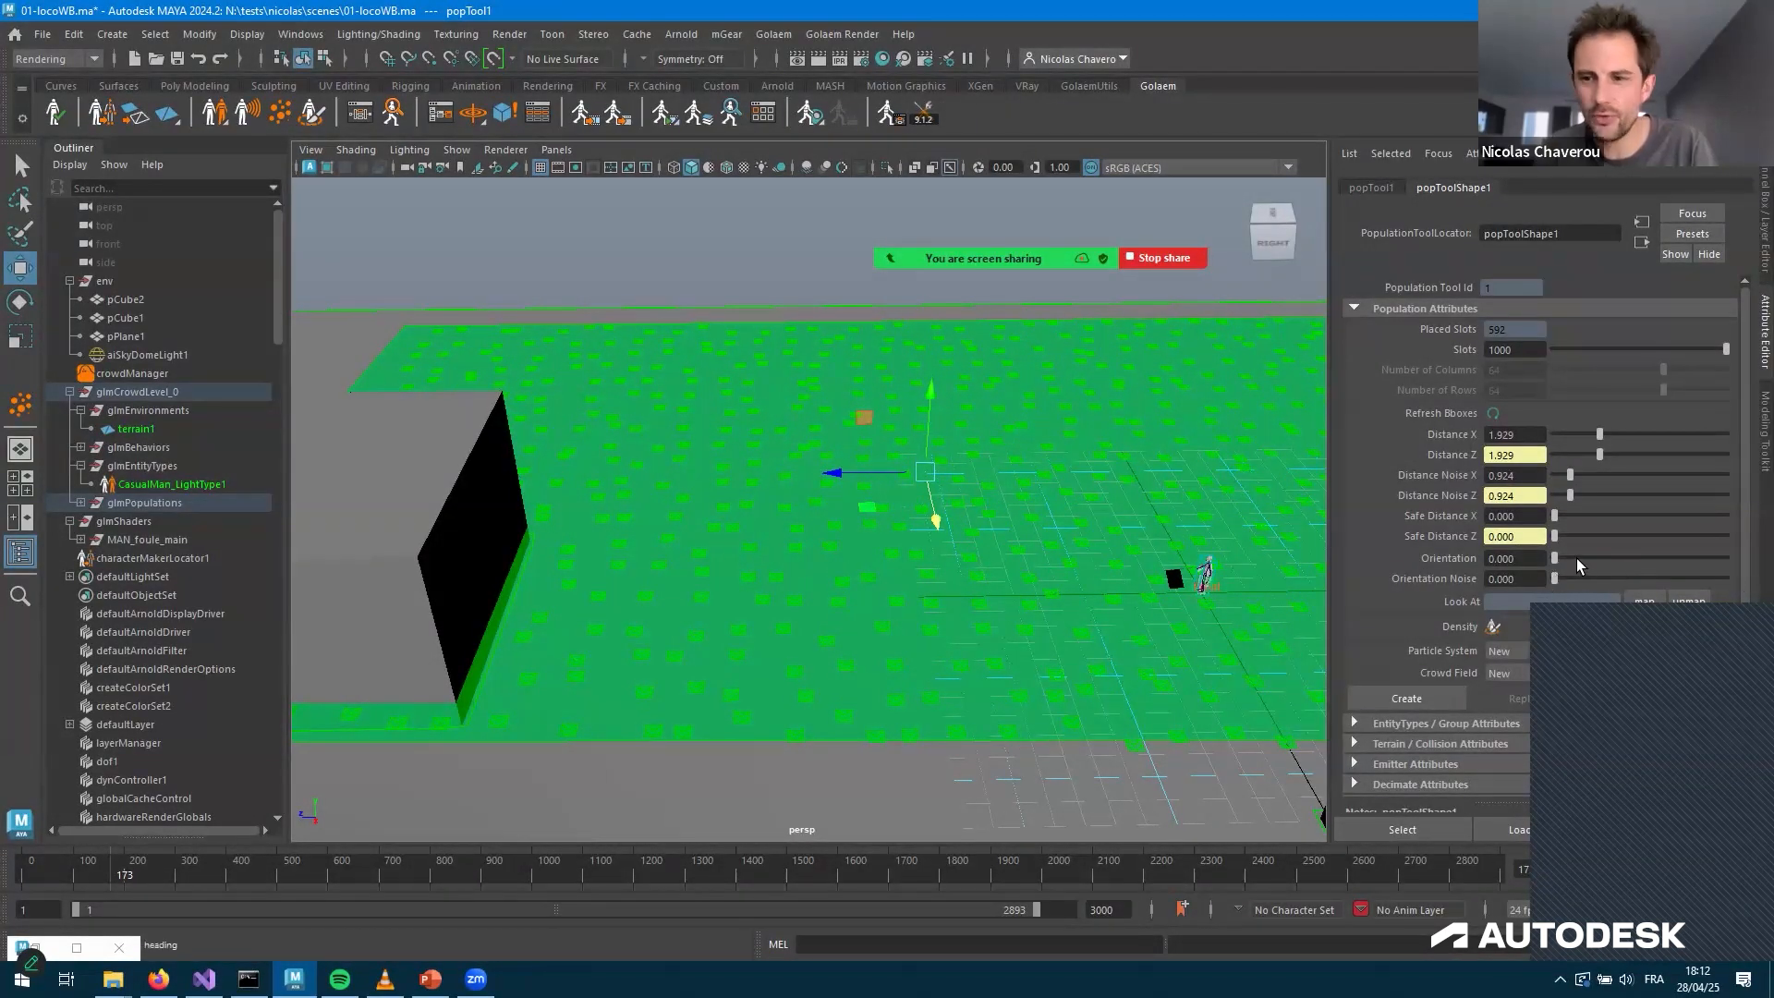
pyautogui.moveTo(1556, 558); pyautogui.dragTo(1638, 558)
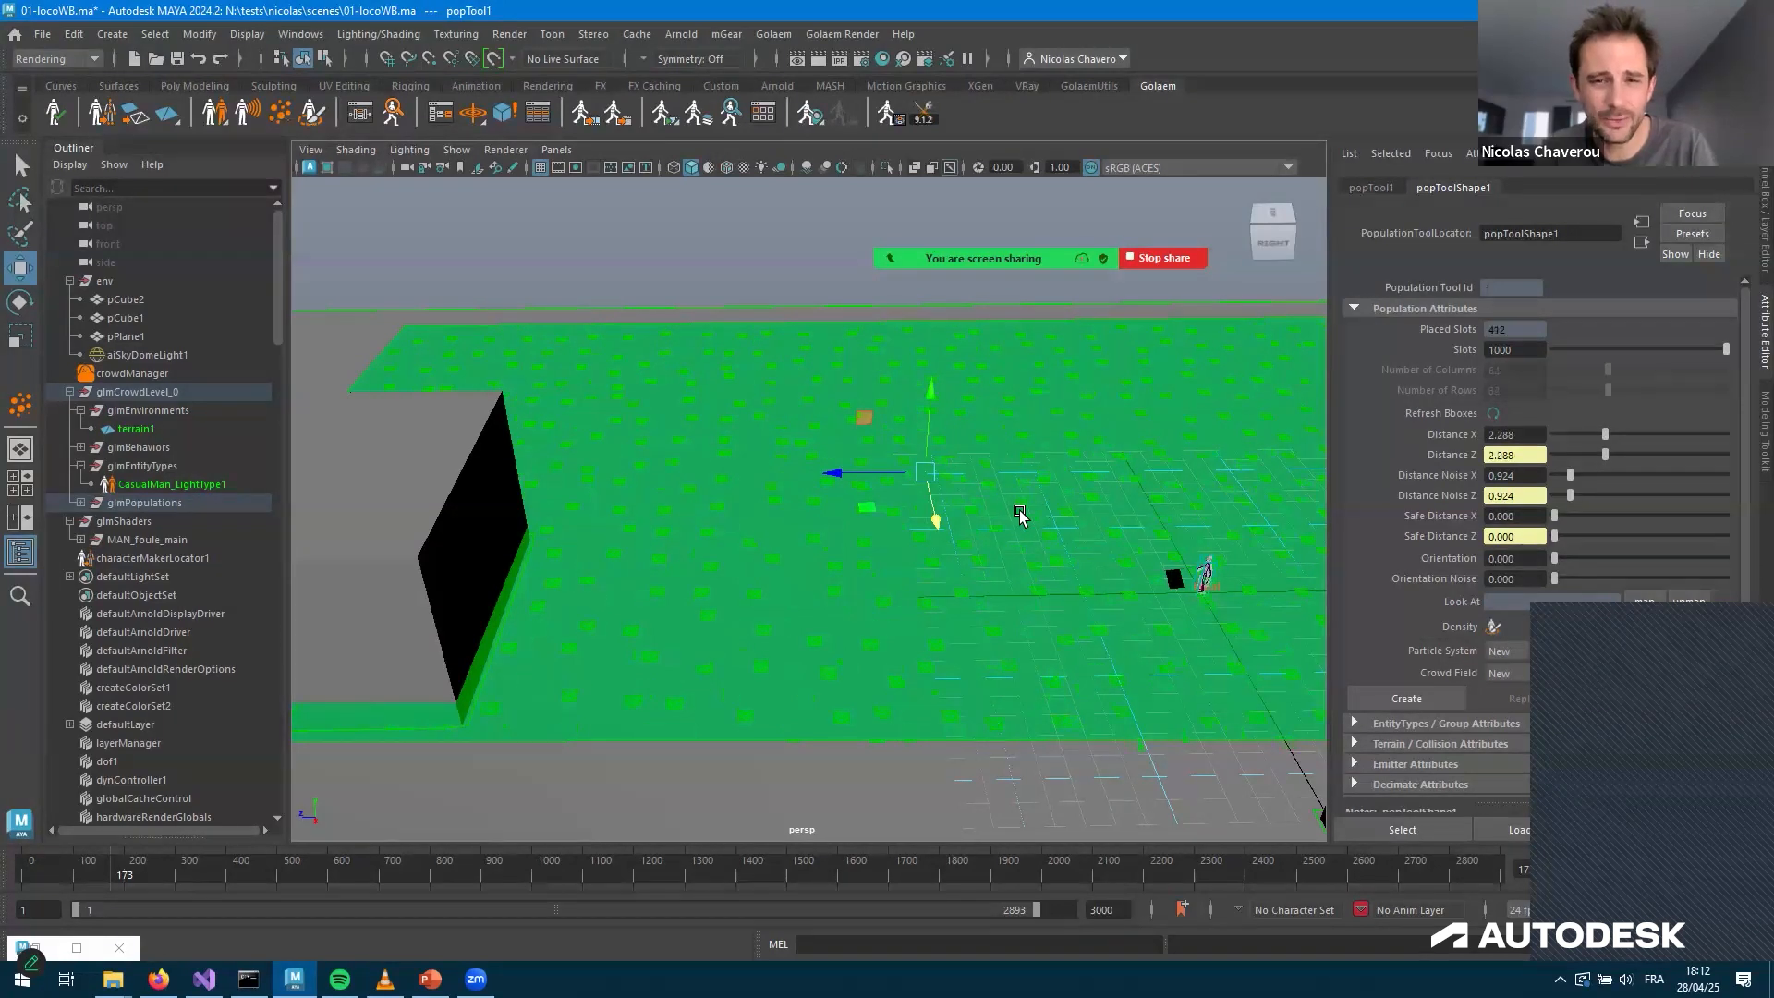
pyautogui.keyDown('alt'); pyautogui.moveTo(1222, 559); pyautogui.dragTo(745, 629); pyautogui.keyUp('alt')
pyautogui.scroll(5, 626, 646)
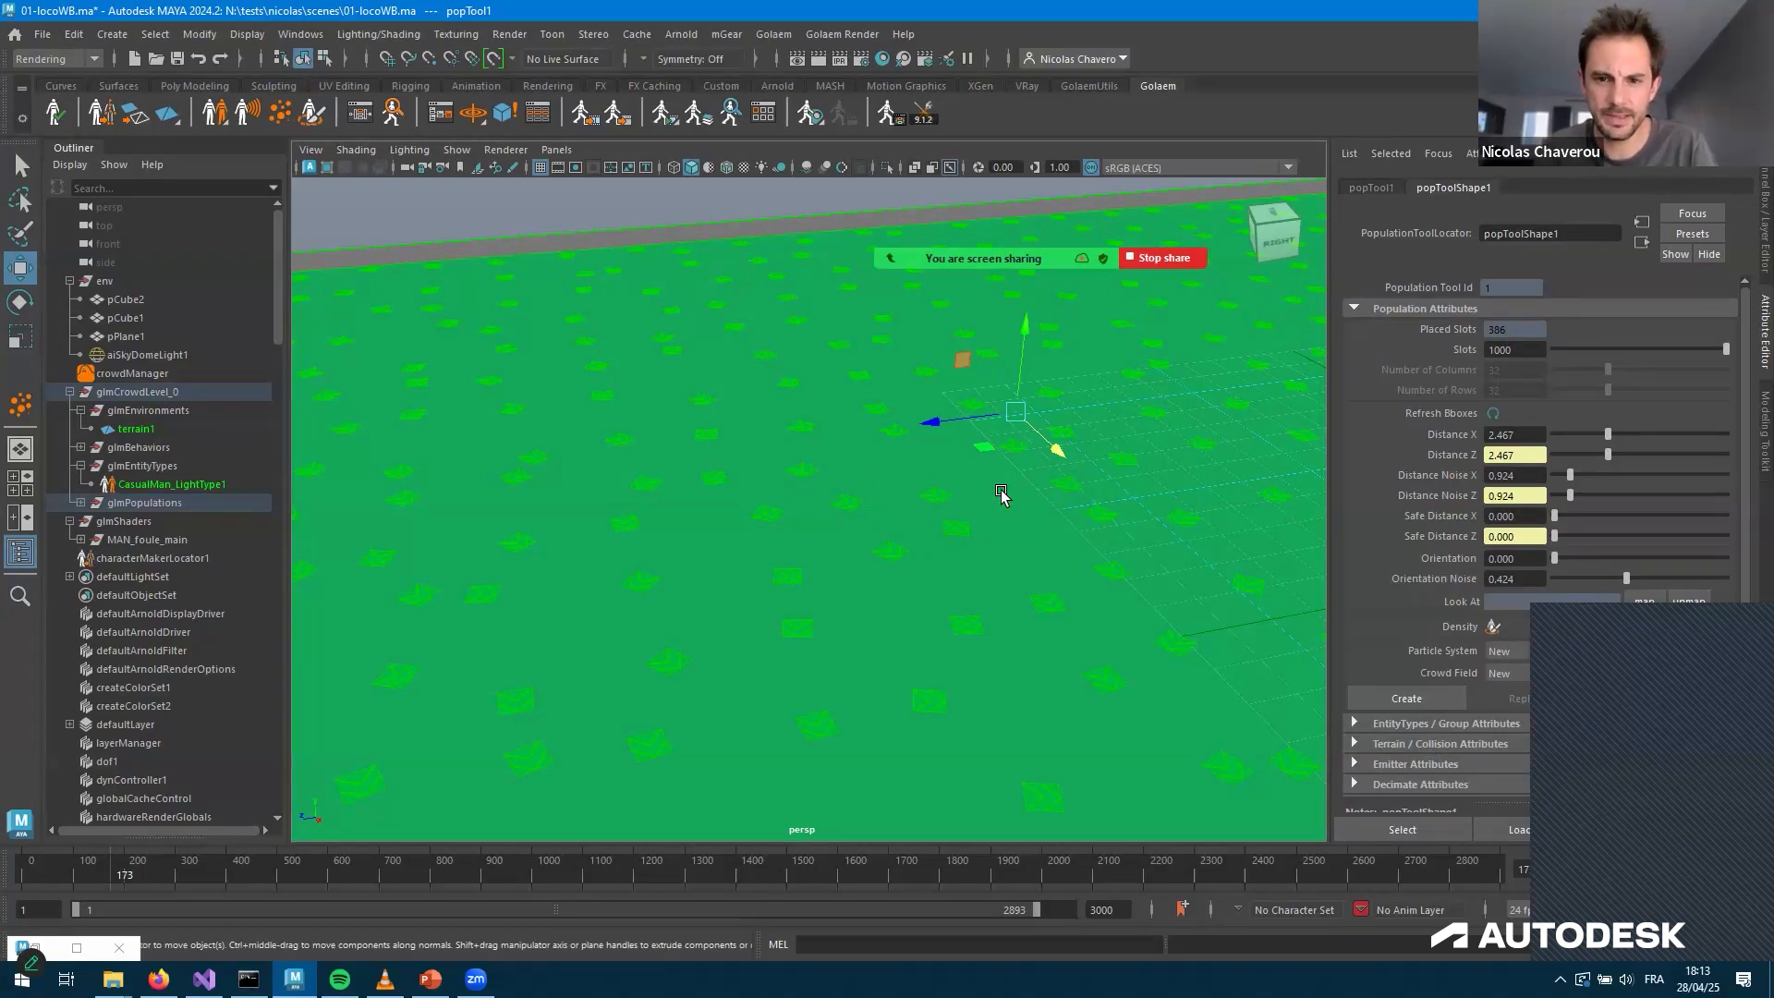
# Reposition the population area on the terrain and create a new crowd field from it
pyautogui.scroll(-6, 1007, 495)
pyautogui.moveTo(989, 465); pyautogui.dragTo(937, 471)
pyautogui.moveTo(1038, 504); pyautogui.dragTo(1003, 469)
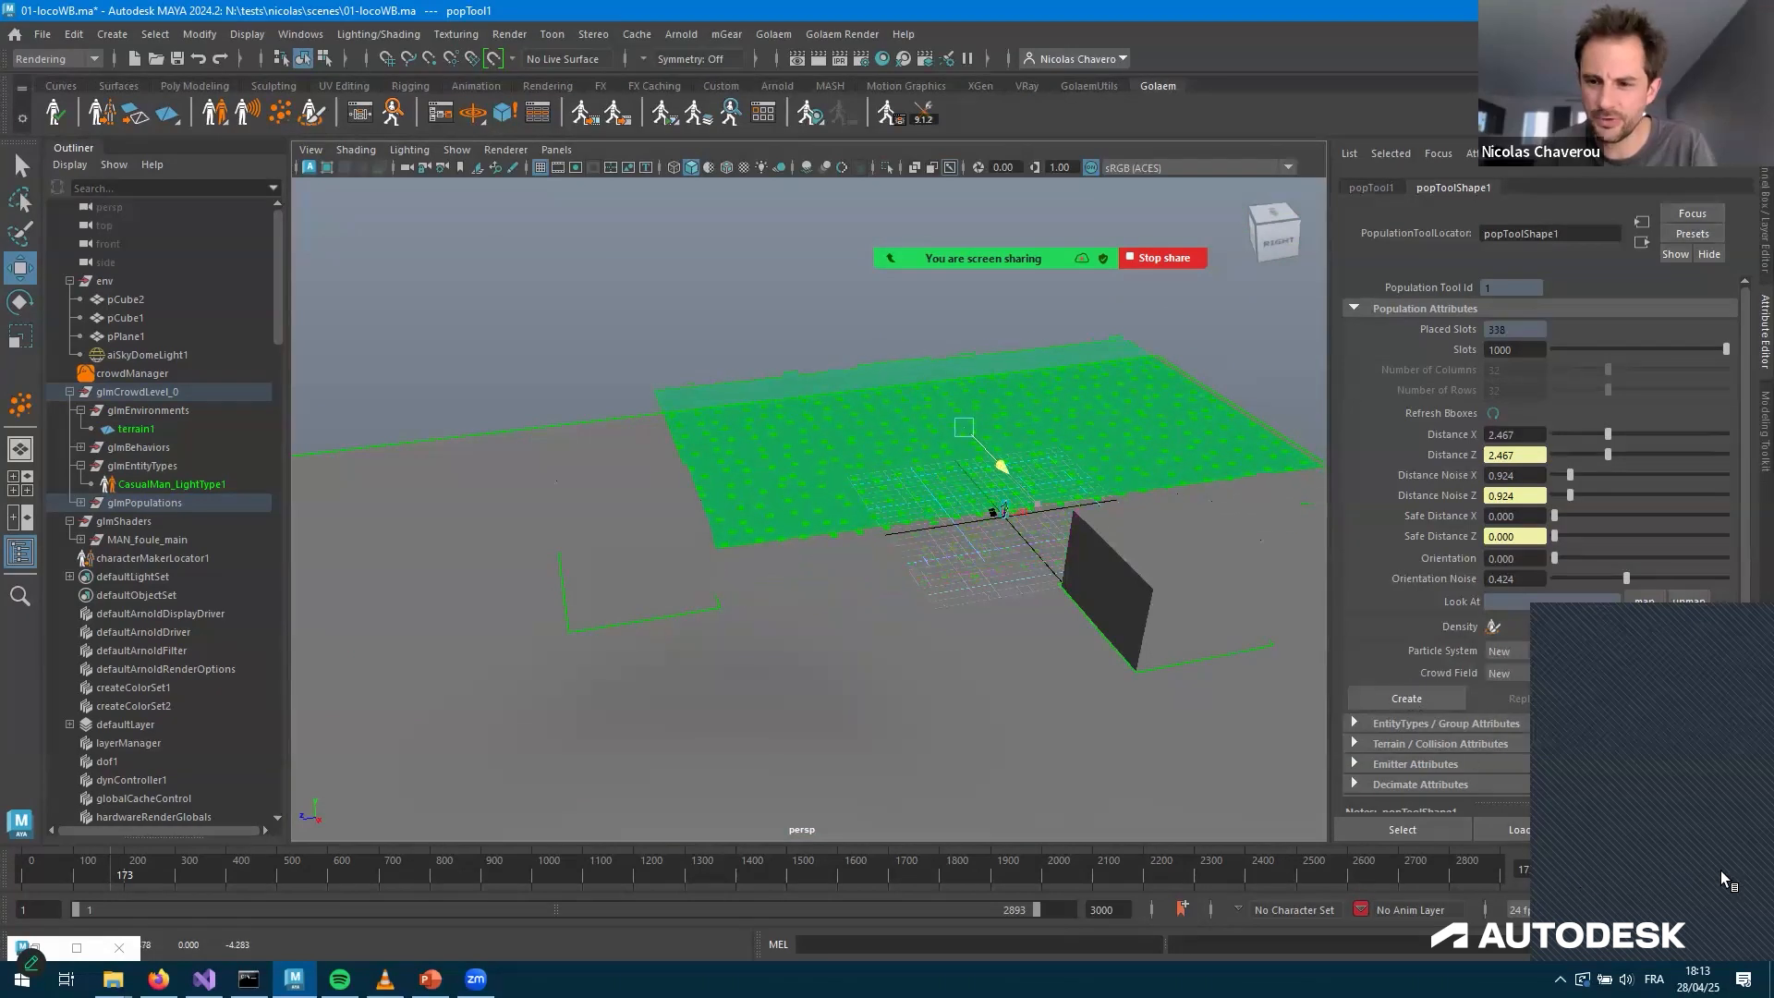
pyautogui.click(865, 451)
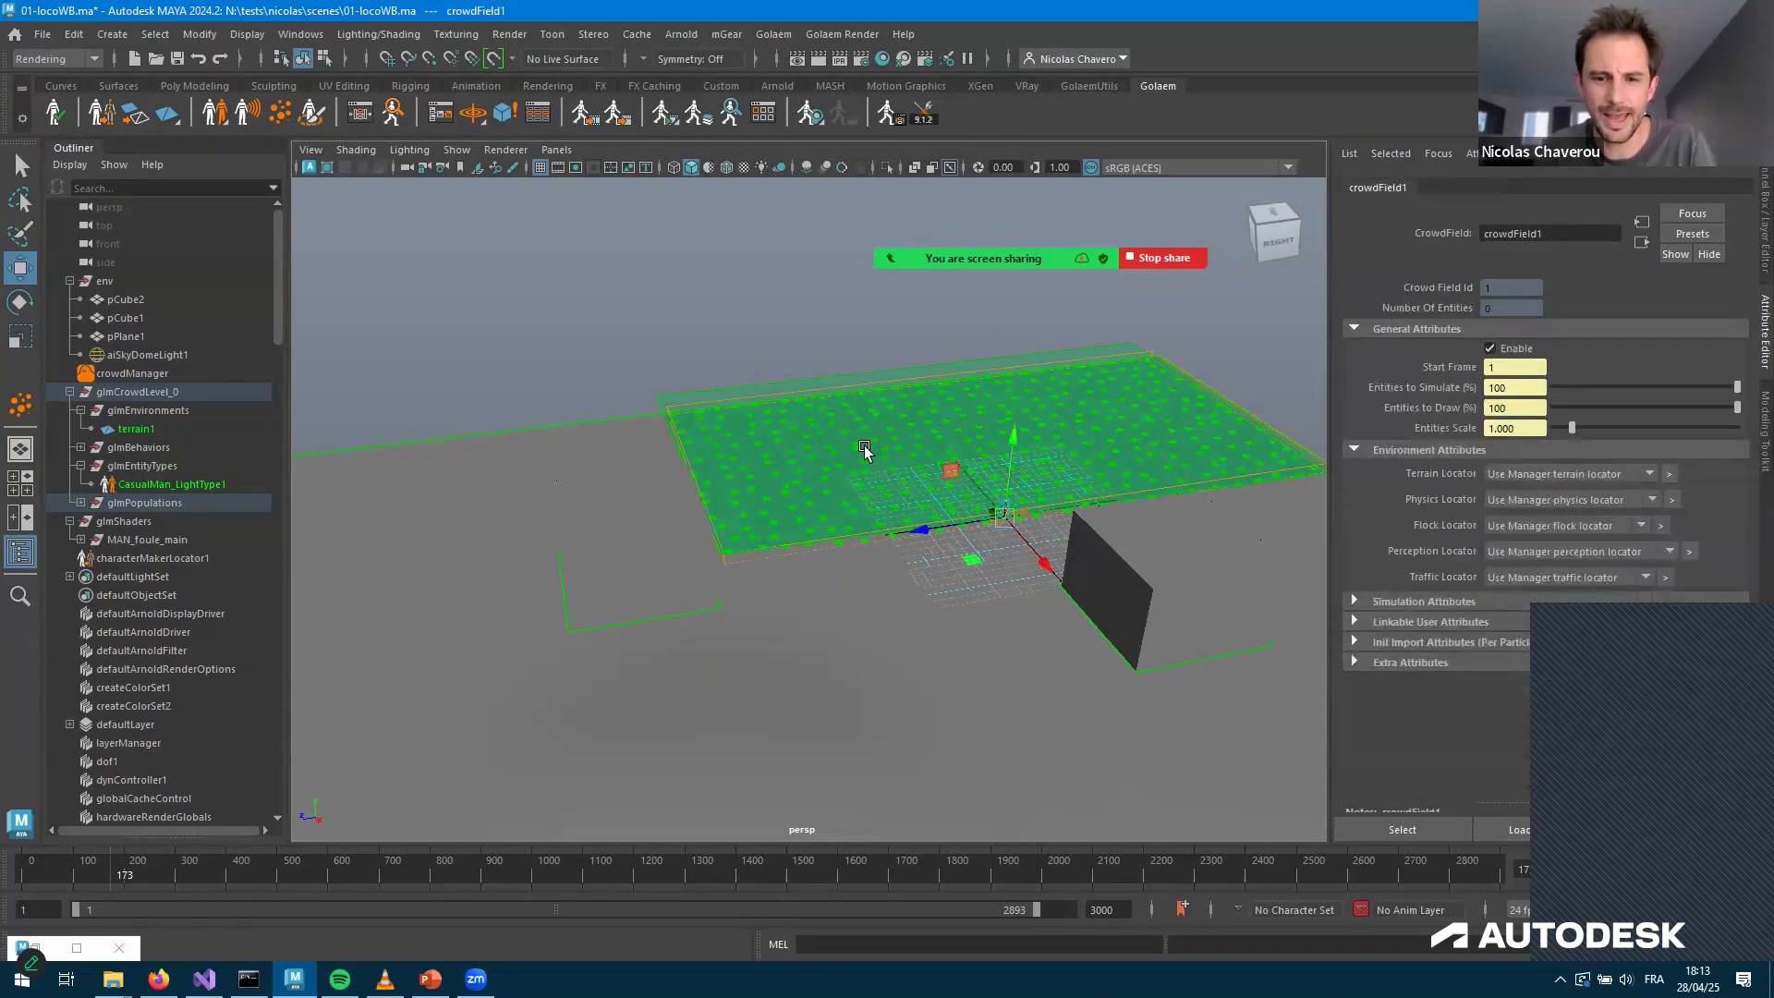
# Rewind and run the crowd simulation, and look closely at the generated characters
pyautogui.hotkey('alt', 'shift', 'v')
pyautogui.hotkey('alt', 'v')
pyautogui.keyDown('alt'); pyautogui.moveTo(913, 406); pyautogui.dragTo(931, 558, button='middle'); pyautogui.keyUp('alt')
pyautogui.keyDown('alt'); pyautogui.moveTo(931, 557); pyautogui.dragTo(638, 552); pyautogui.keyUp('alt')
pyautogui.scroll(3, 1017, 559)
pyautogui.scroll(5, 637, 551)
pyautogui.keyDown('alt'); pyautogui.moveTo(331, 433); pyautogui.dragTo(597, 656); pyautogui.keyUp('alt')
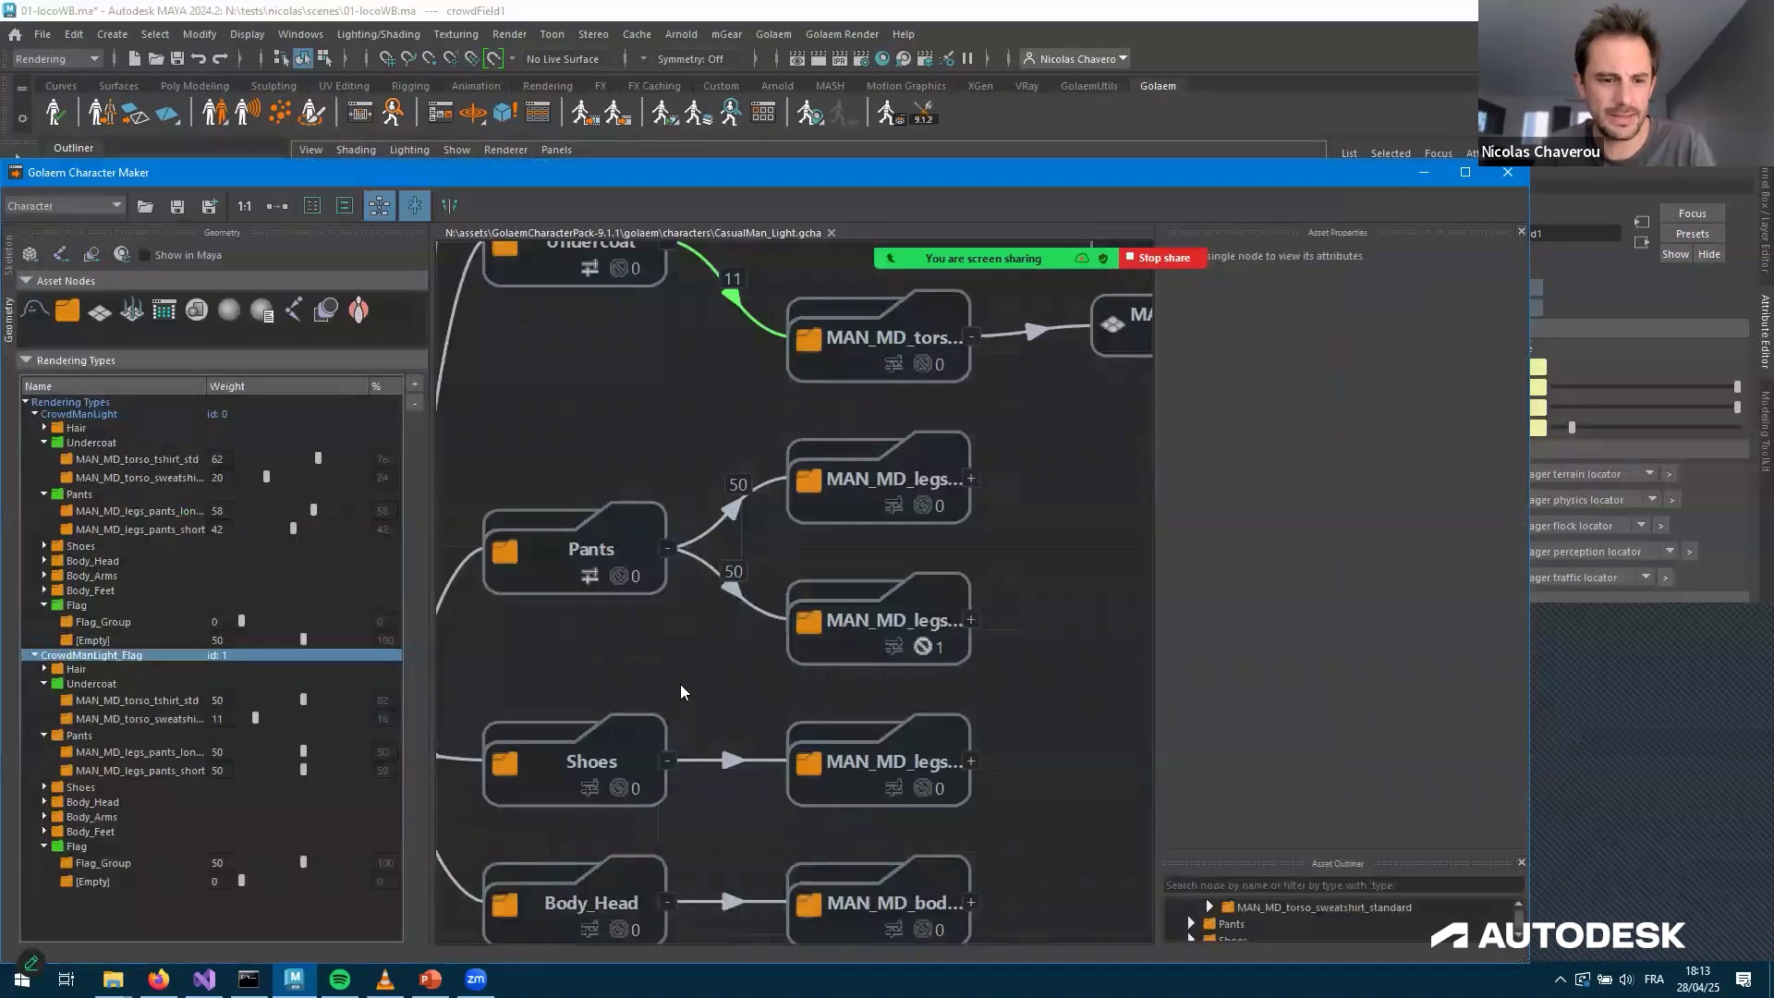
# Raise the sweatshirt weight to 57 in the CrowdManLight rendering type, minimize the Character Maker and rerun the simulation
pyautogui.moveTo(269, 177); pyautogui.dragTo(385, 706)
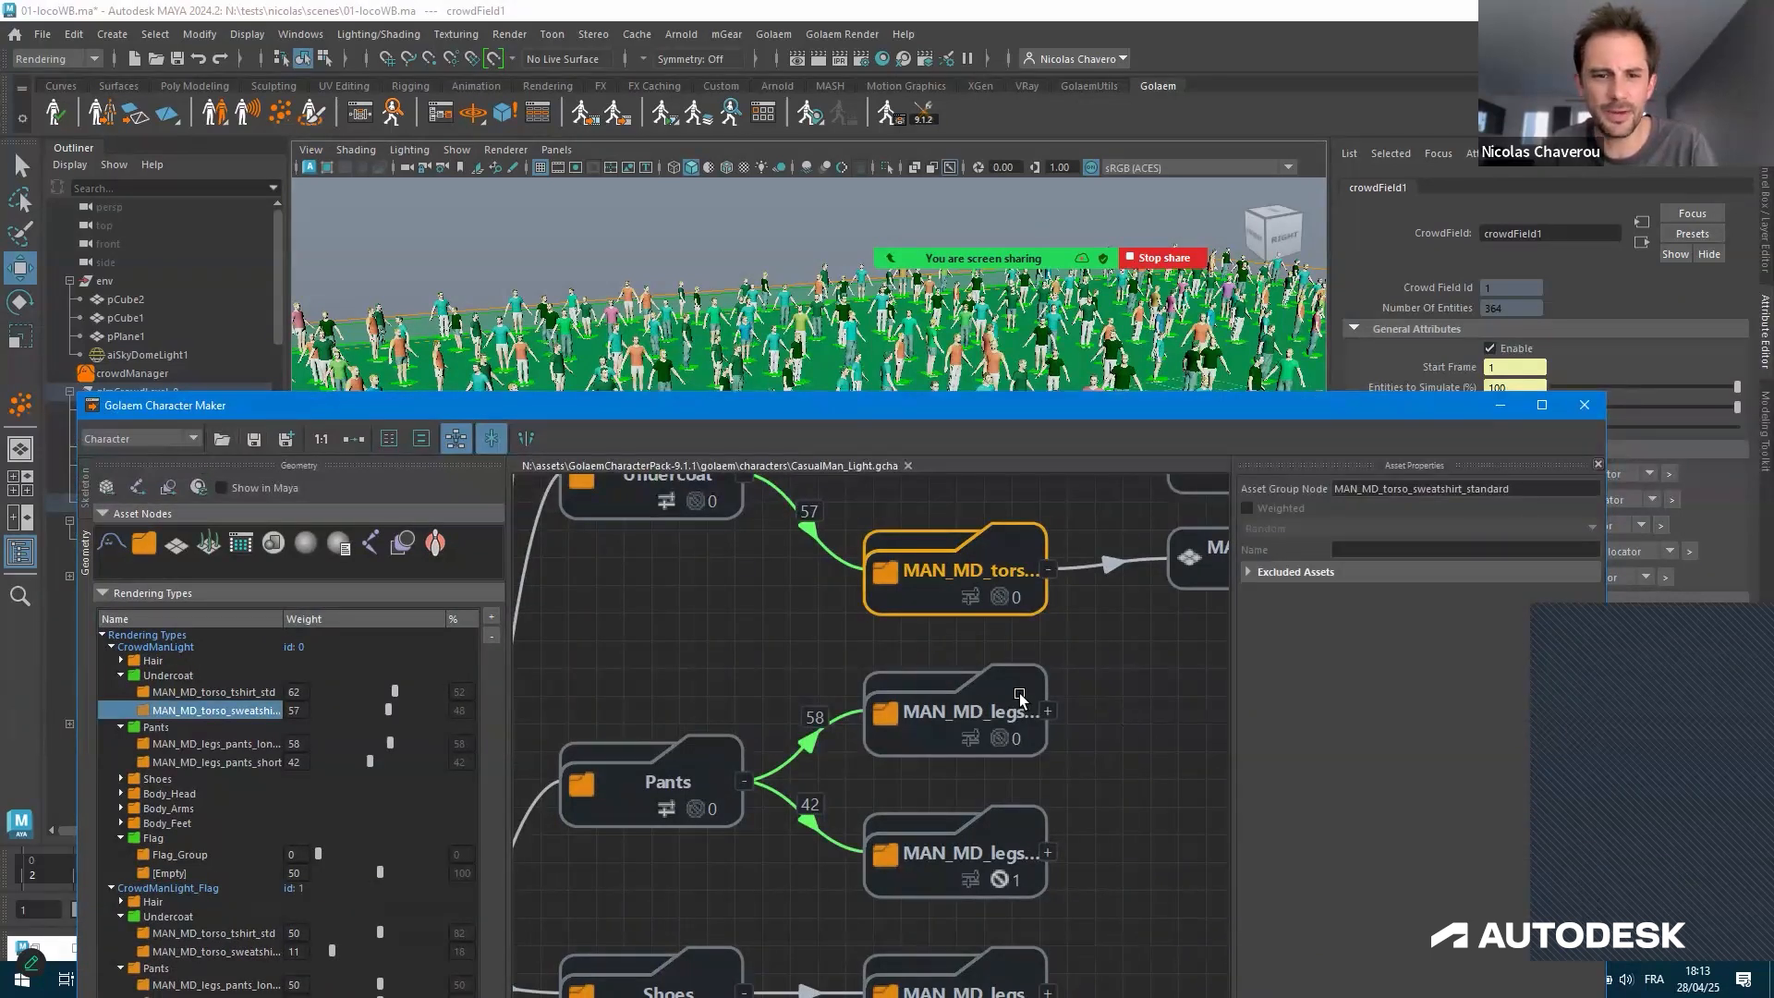
pyautogui.click(1499, 405)
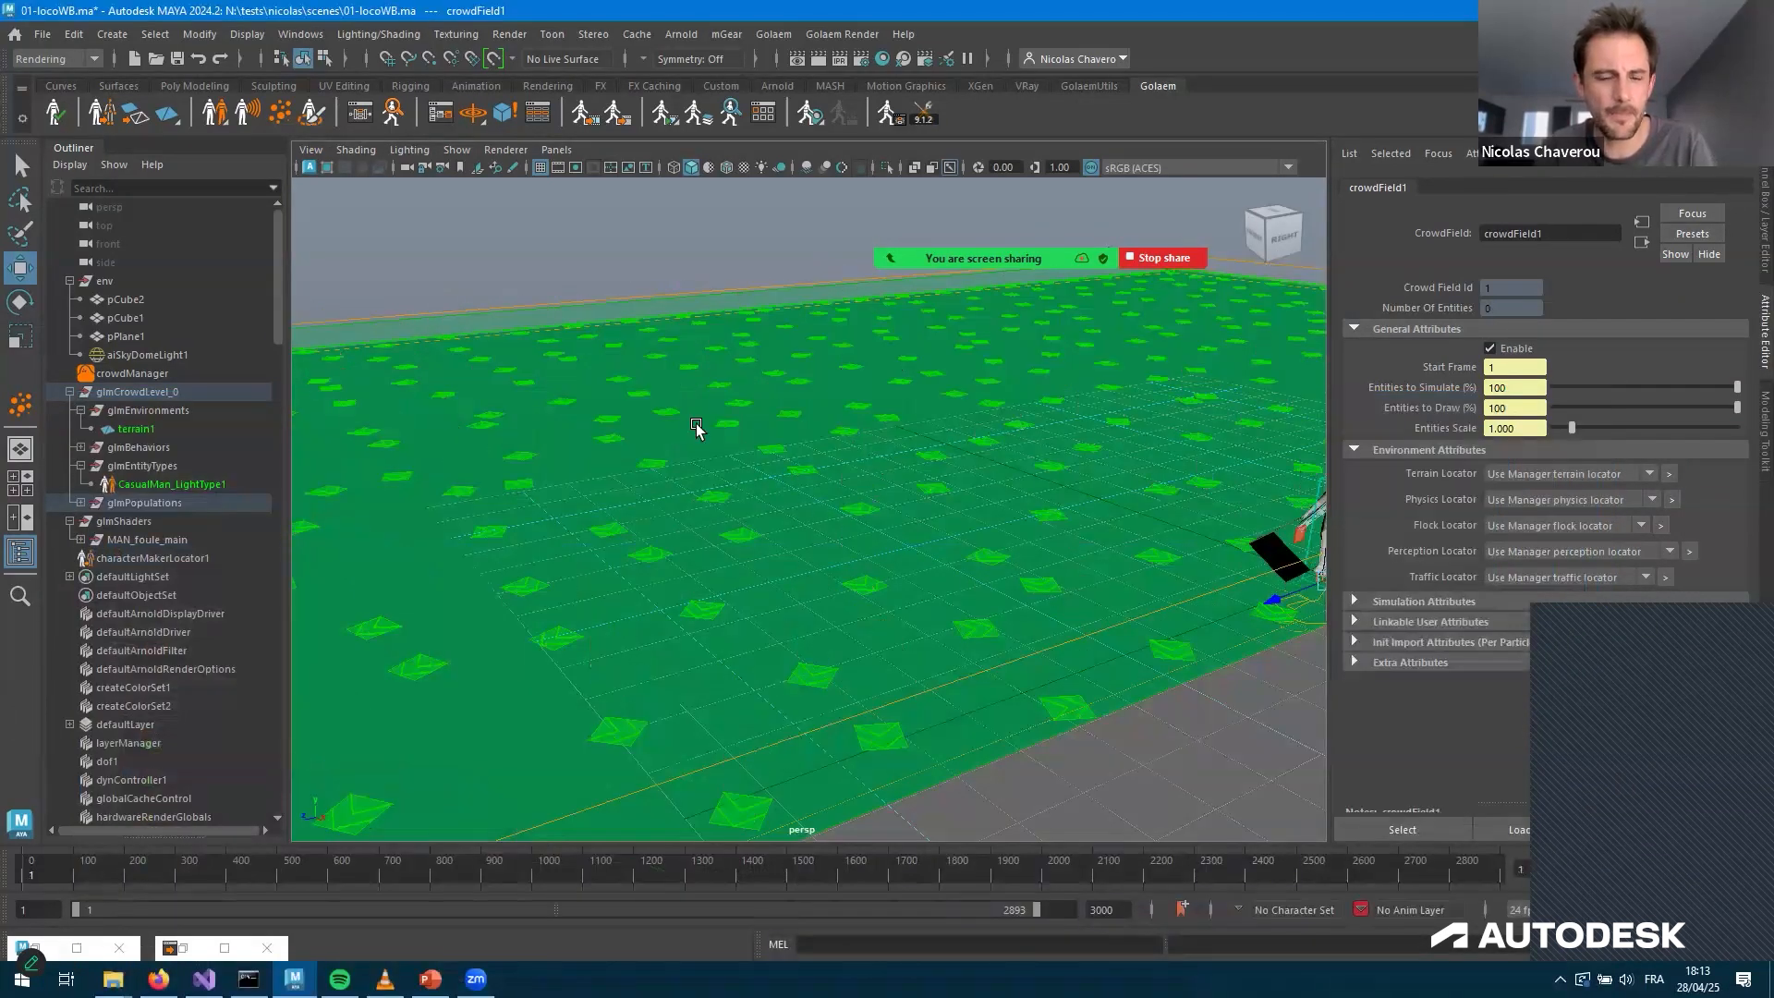
pyautogui.hotkey('alt', 'v')
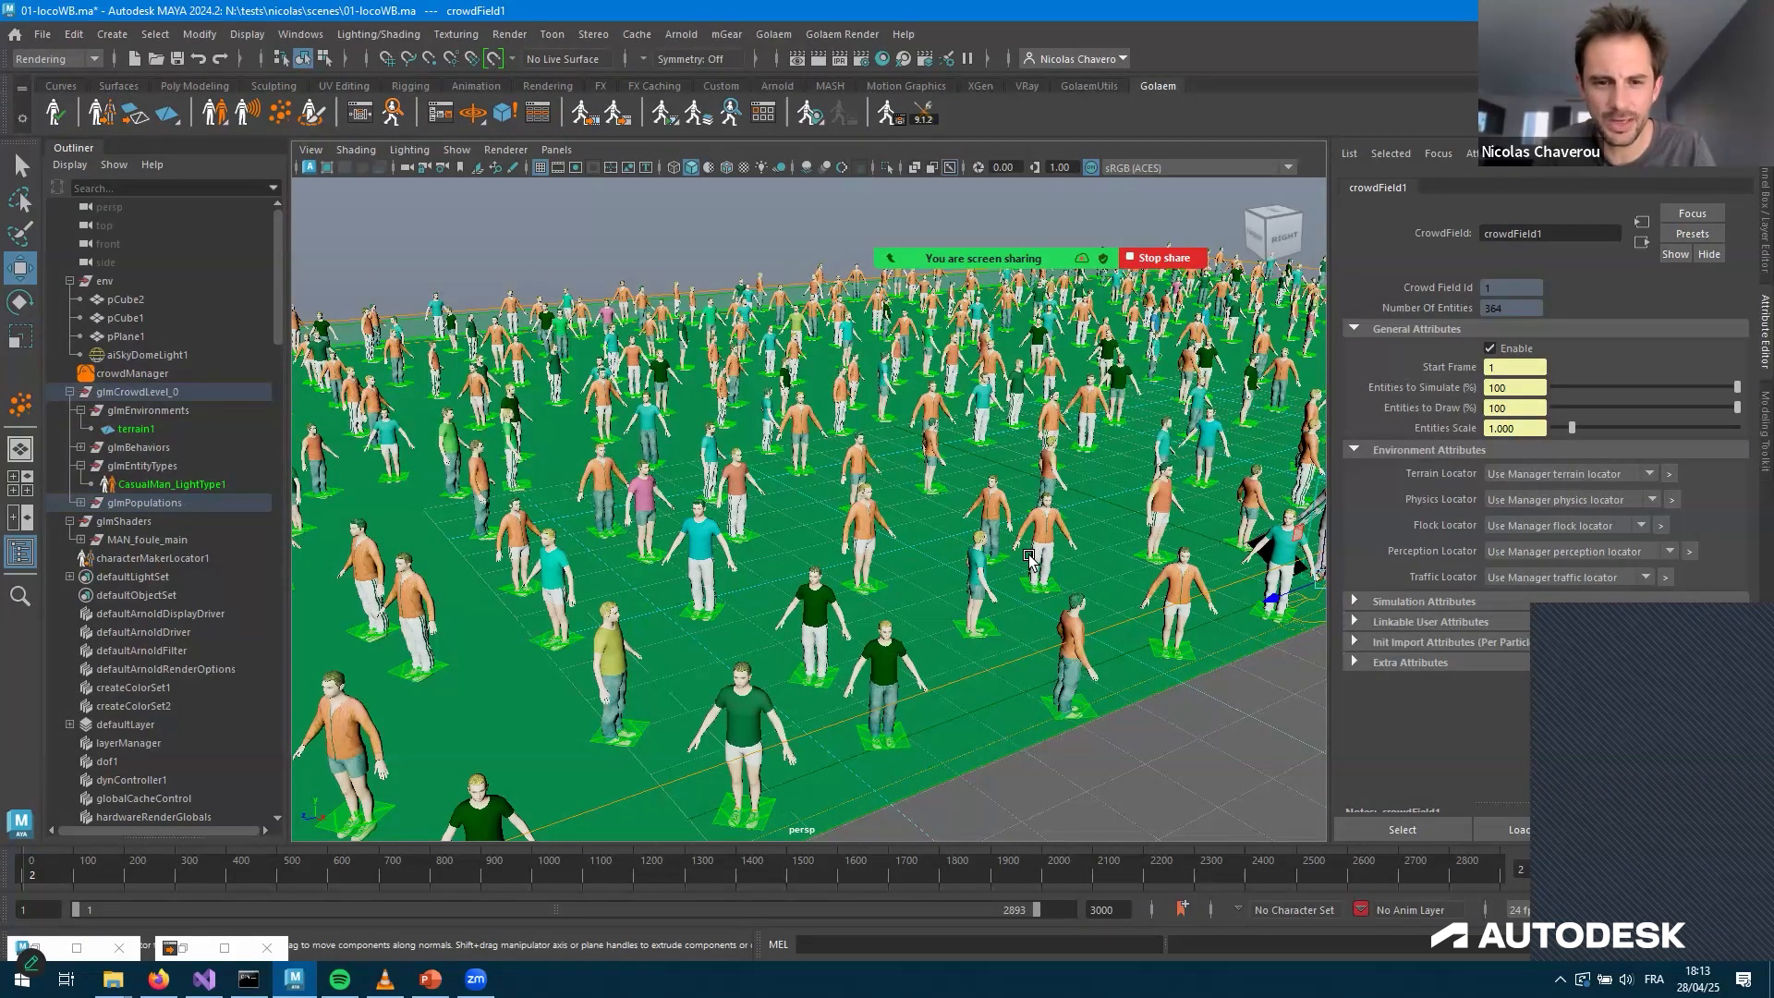
# Examine the clothing variety across the crowd from several angles and select the CasualMan_LightType1 entity type
pyautogui.scroll(3, 832, 563)
pyautogui.scroll(-3, 831, 564)
pyautogui.keyDown('alt'); pyautogui.moveTo(832, 563); pyautogui.dragTo(103, 477); pyautogui.keyUp('alt')
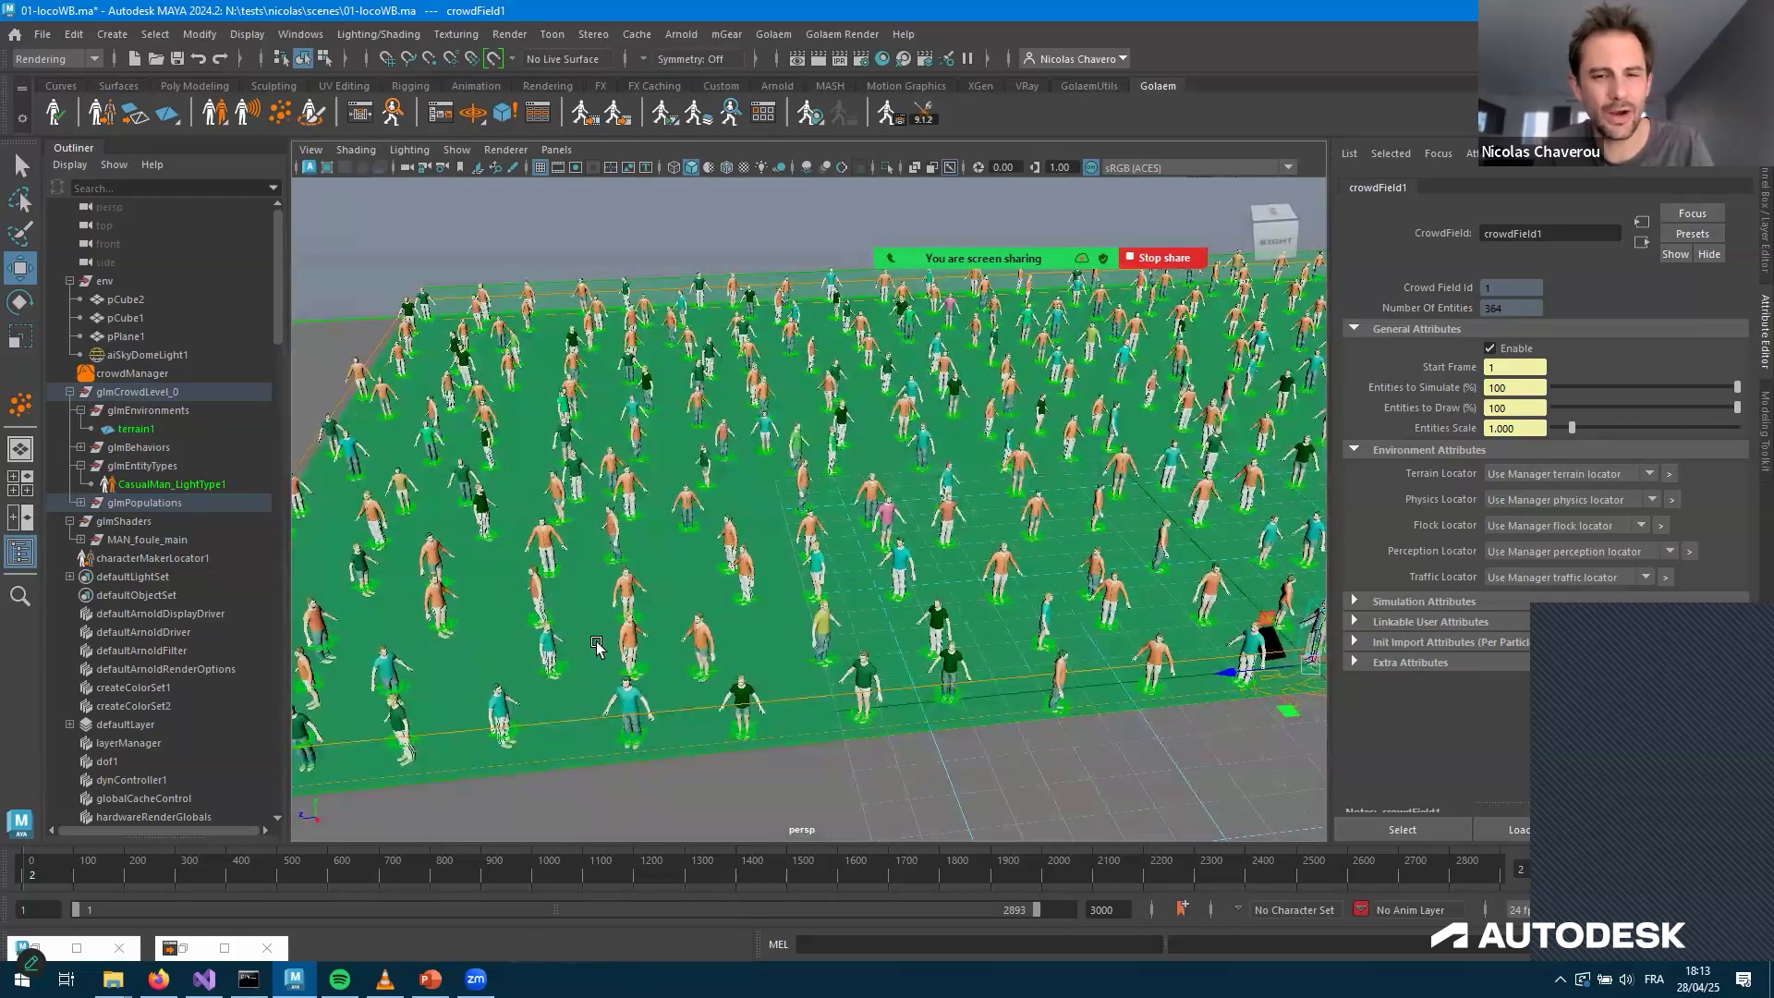
pyautogui.click(838, 575)
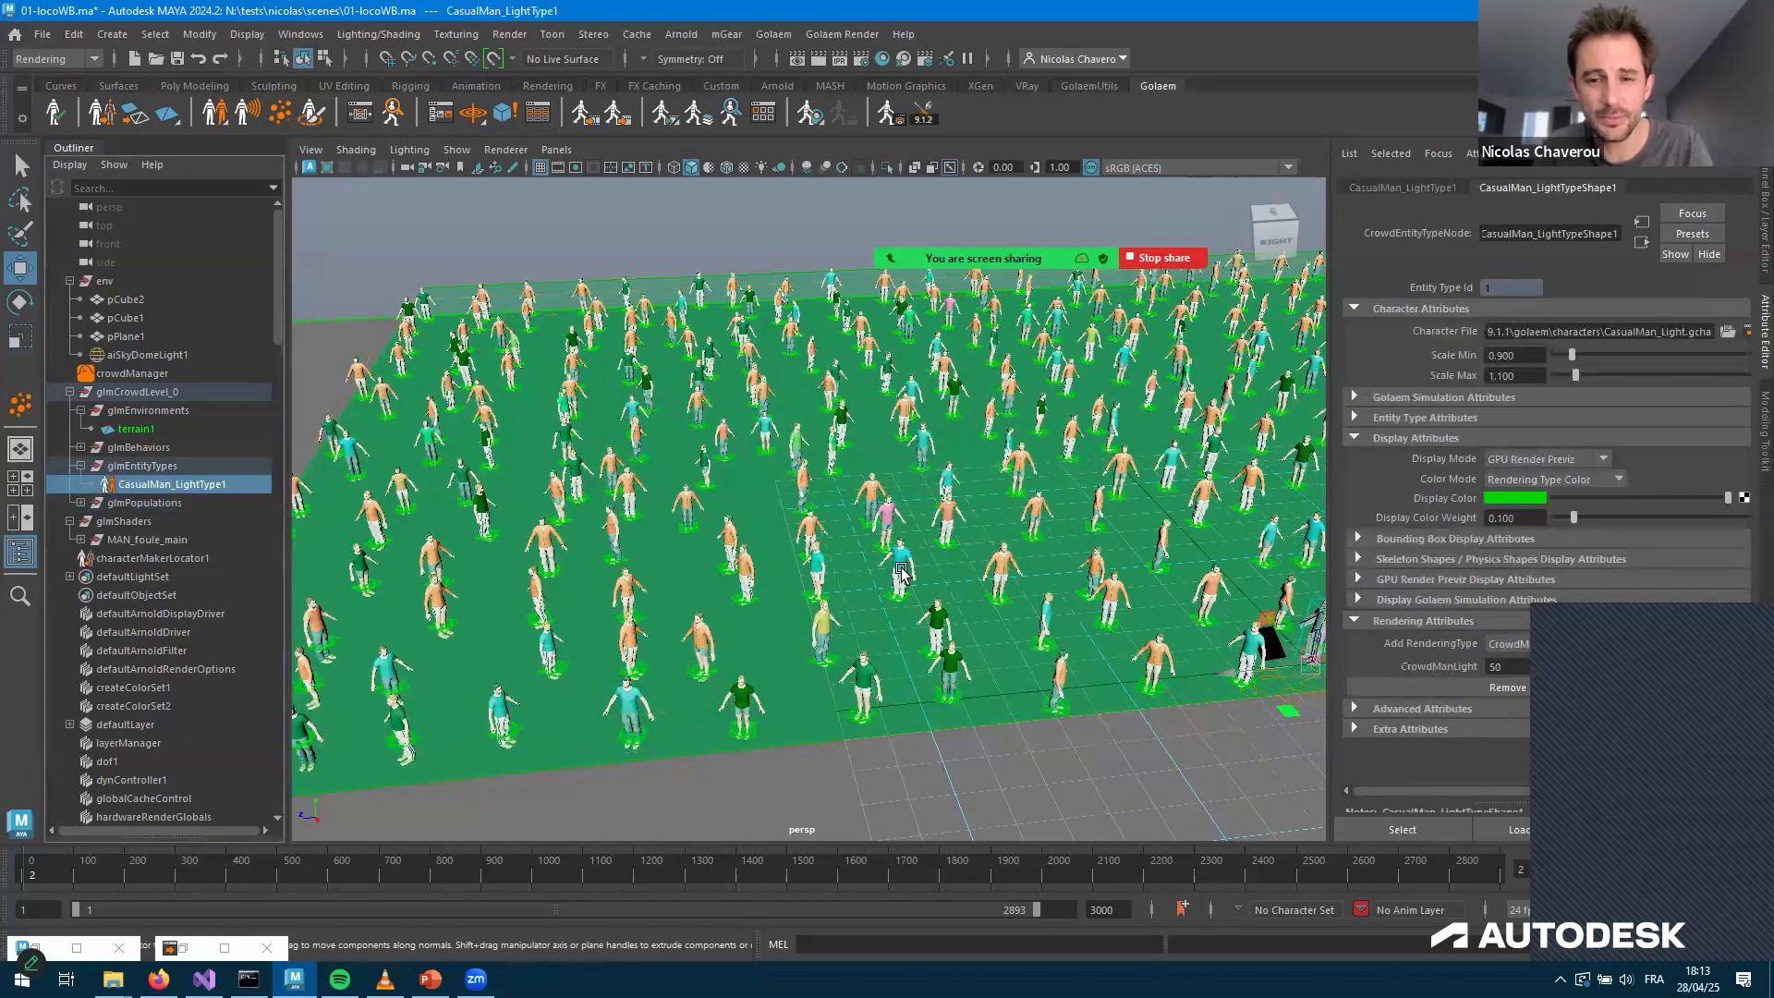
pyautogui.keyDown('alt'); pyautogui.moveTo(866, 566); pyautogui.dragTo(994, 568); pyautogui.keyUp('alt')
pyautogui.keyDown('alt'); pyautogui.moveTo(743, 628); pyautogui.dragTo(876, 552, button='middle'); pyautogui.keyUp('alt')
pyautogui.keyDown('alt'); pyautogui.moveTo(876, 552); pyautogui.dragTo(908, 545); pyautogui.keyUp('alt')
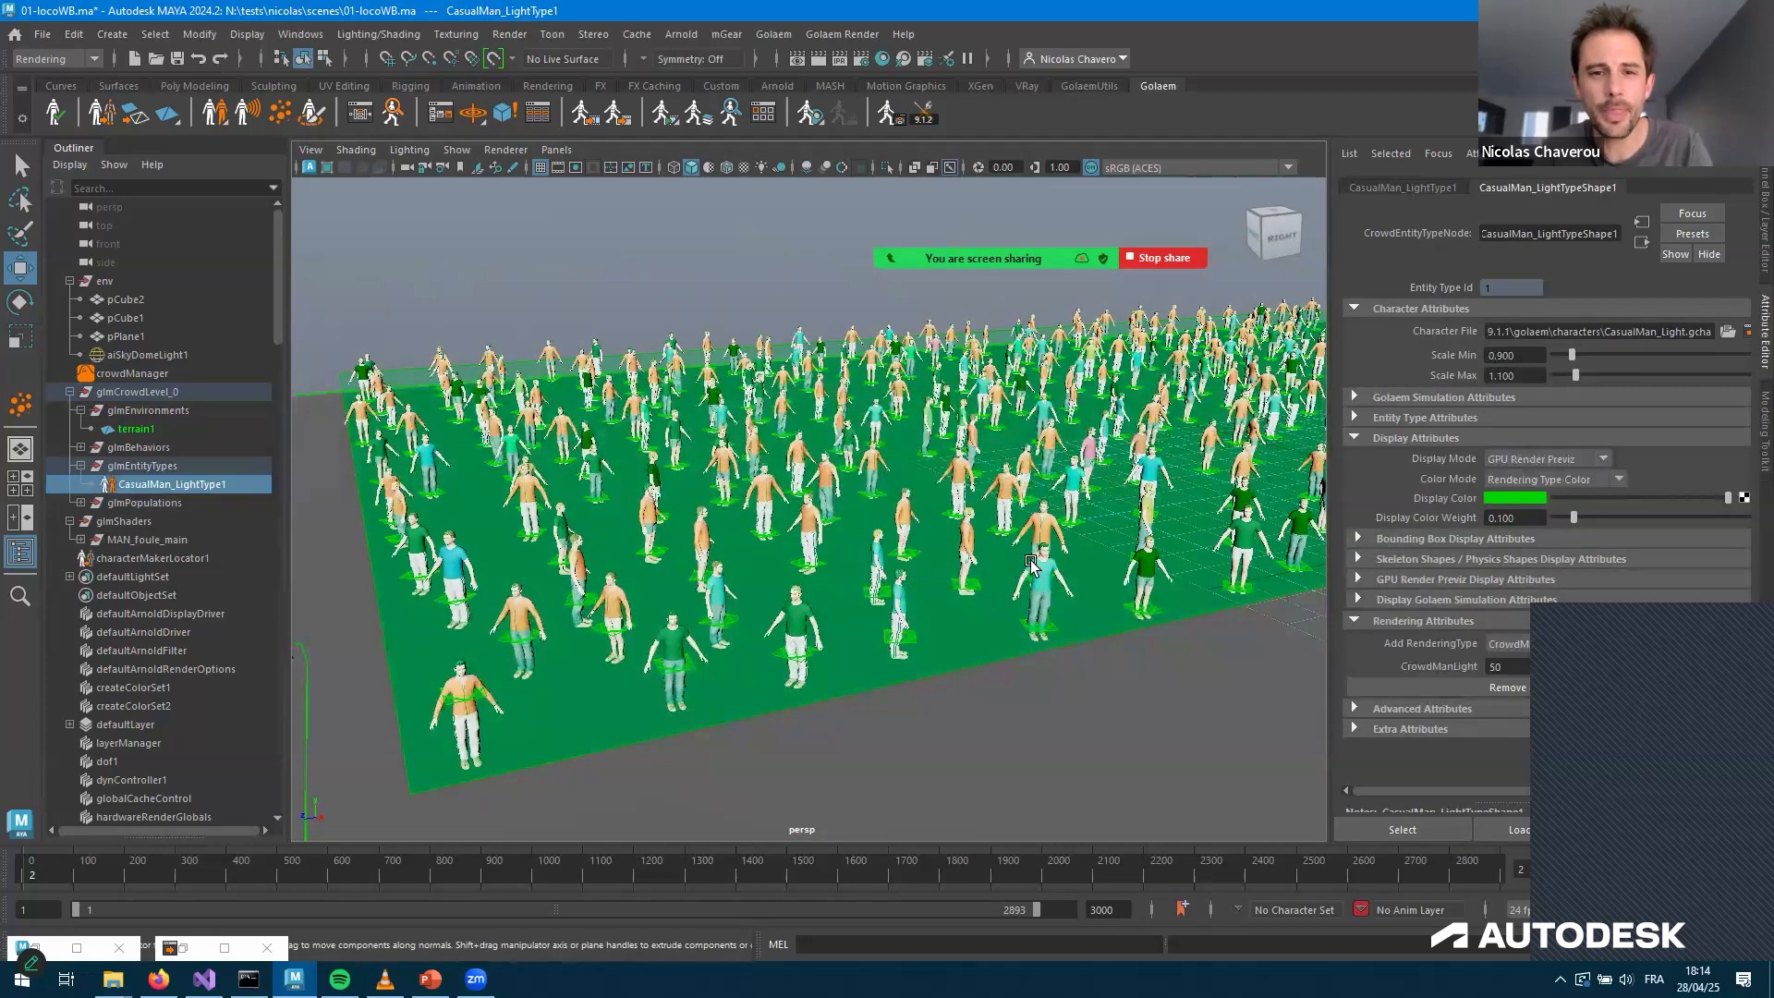
pyautogui.keyDown('alt'); pyautogui.moveTo(1013, 566); pyautogui.dragTo(786, 557); pyautogui.keyUp('alt')
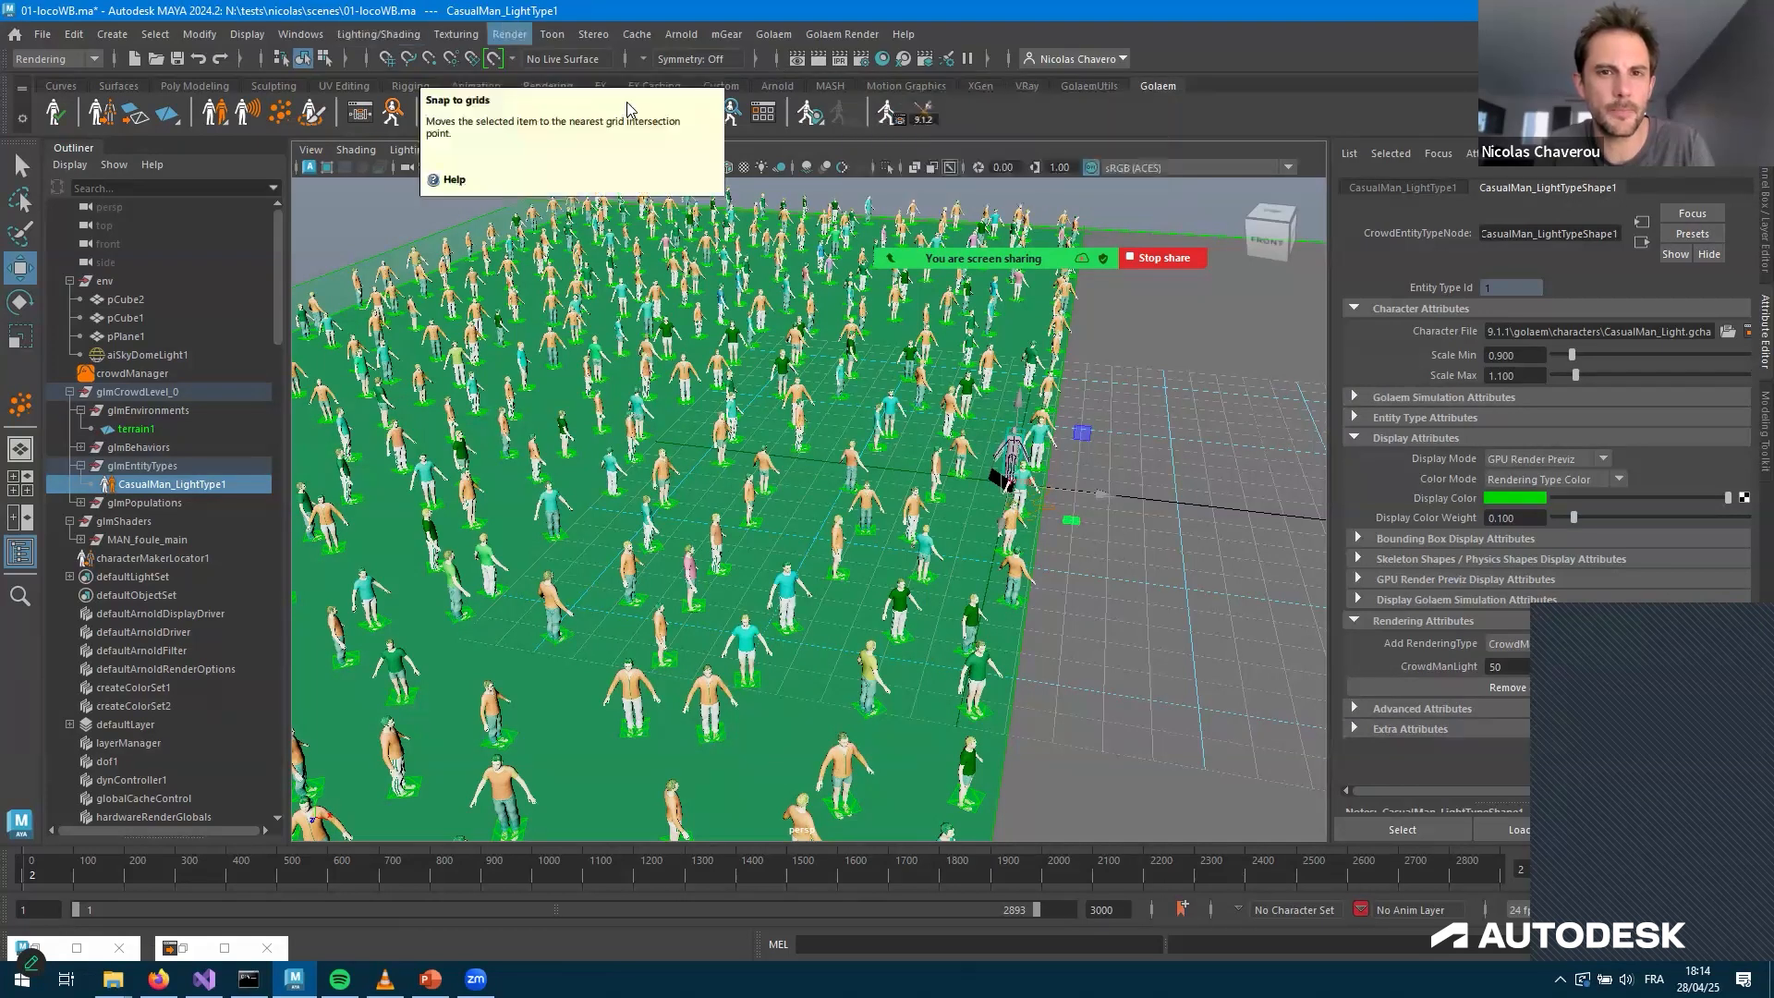
# Look through the available renderers and Golaem render tools, render the current view with Arnold, and close the render view
pyautogui.click(509, 34)
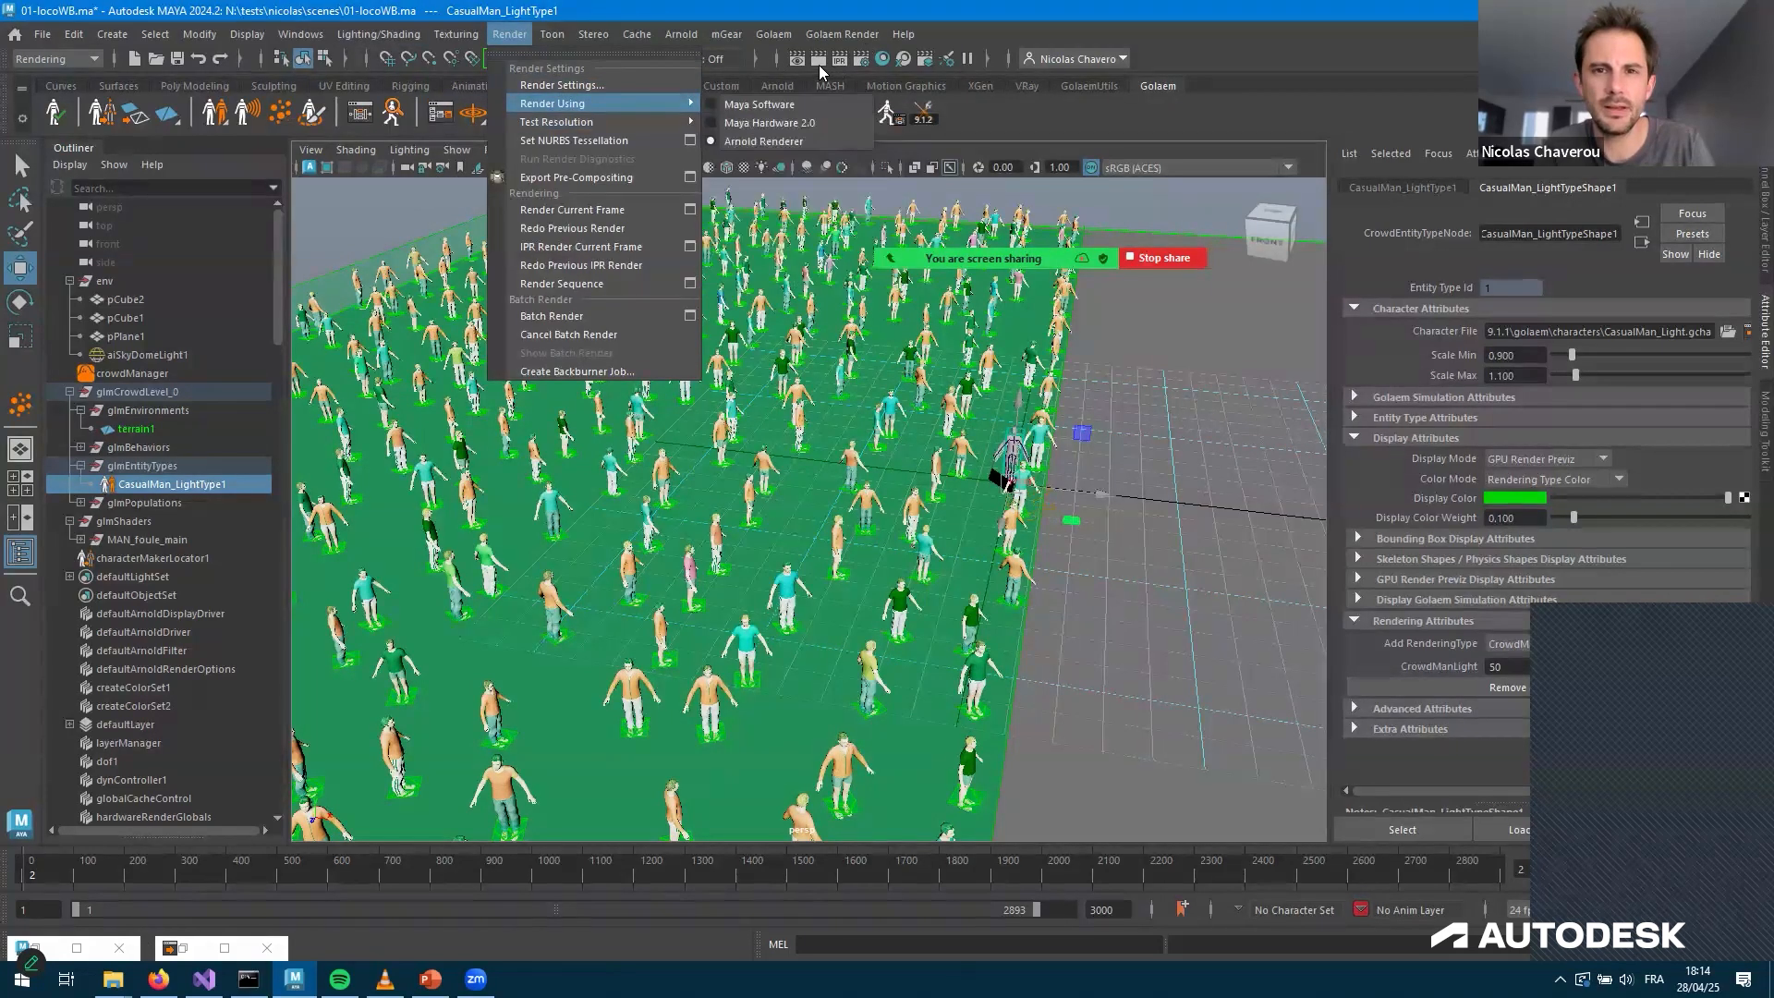
pyautogui.moveTo(858, 35)
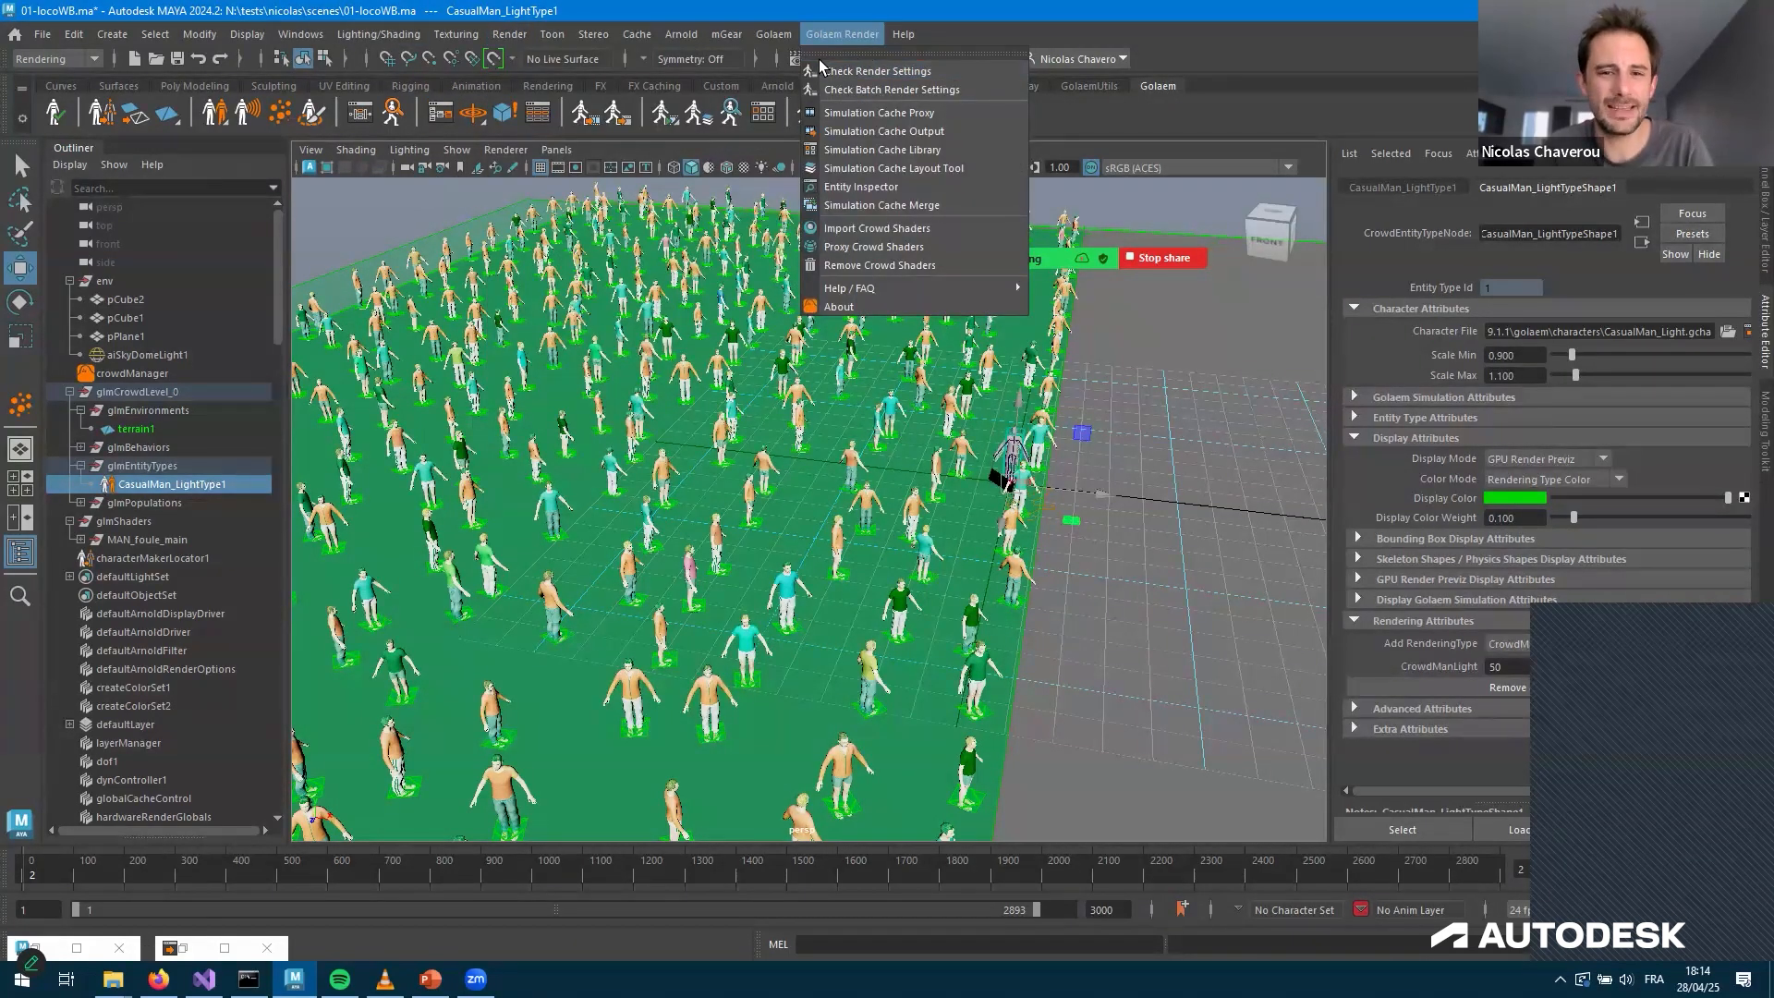
pyautogui.click(827, 393)
pyautogui.click(819, 58)
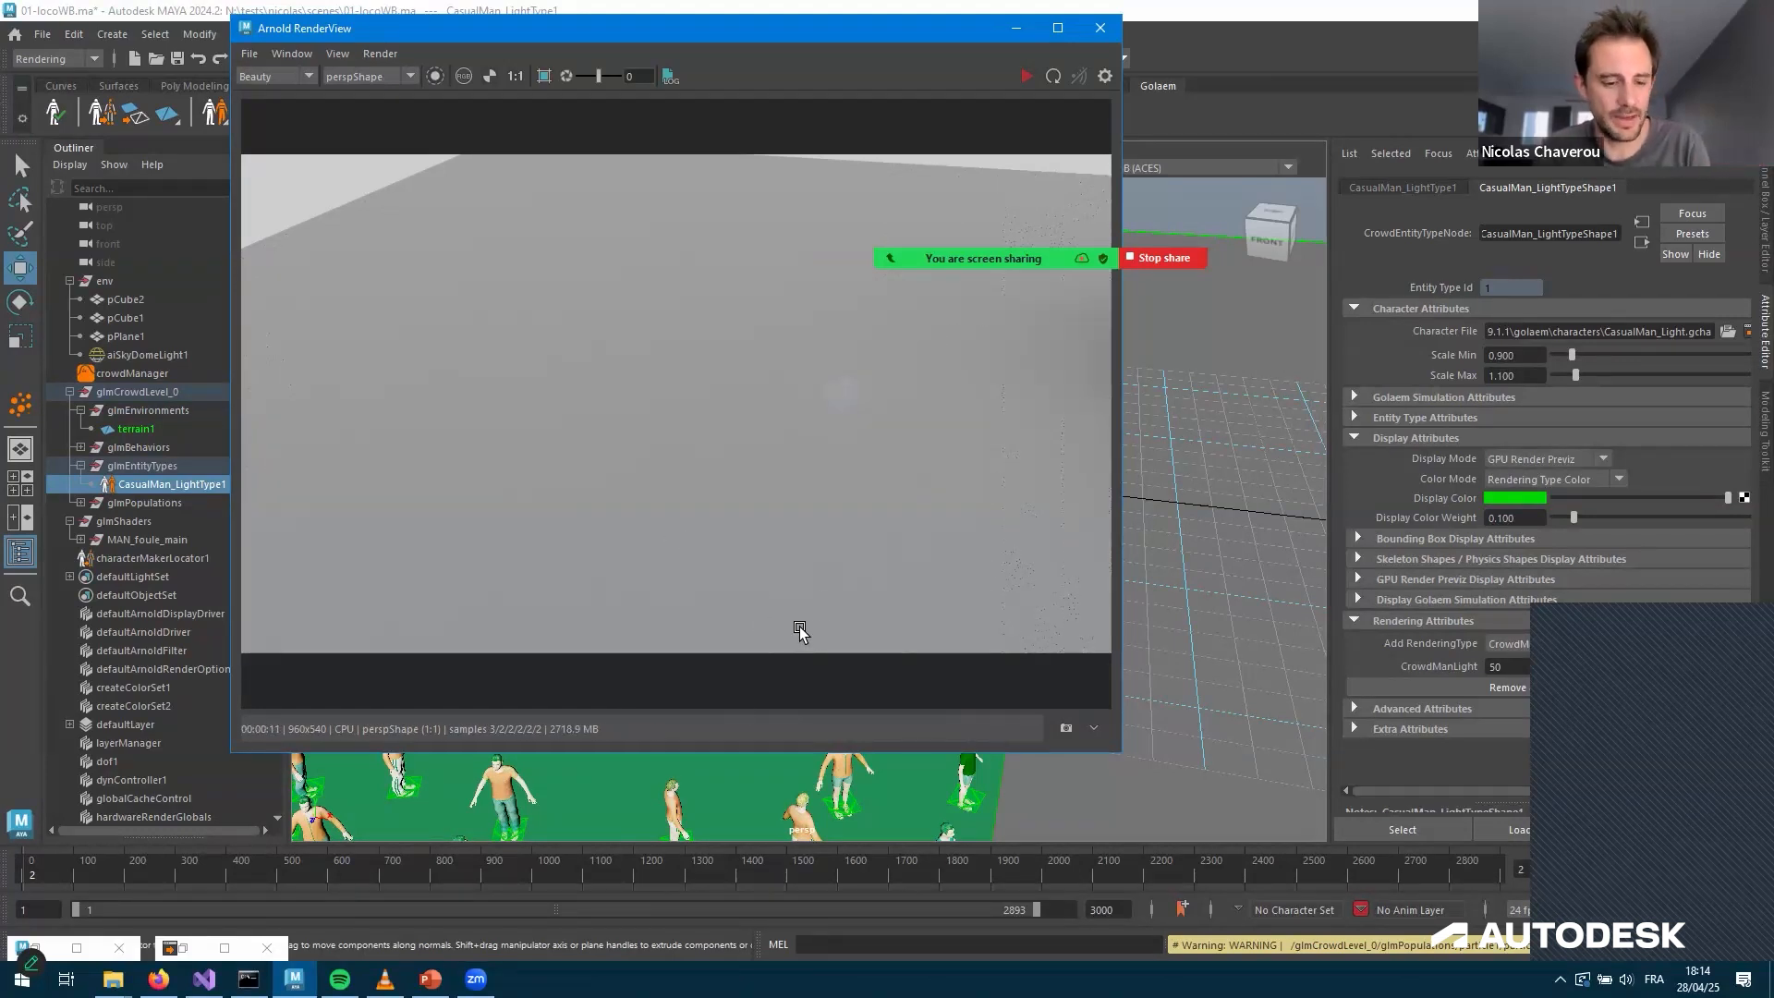
pyautogui.hotkey('alt', 'F4')
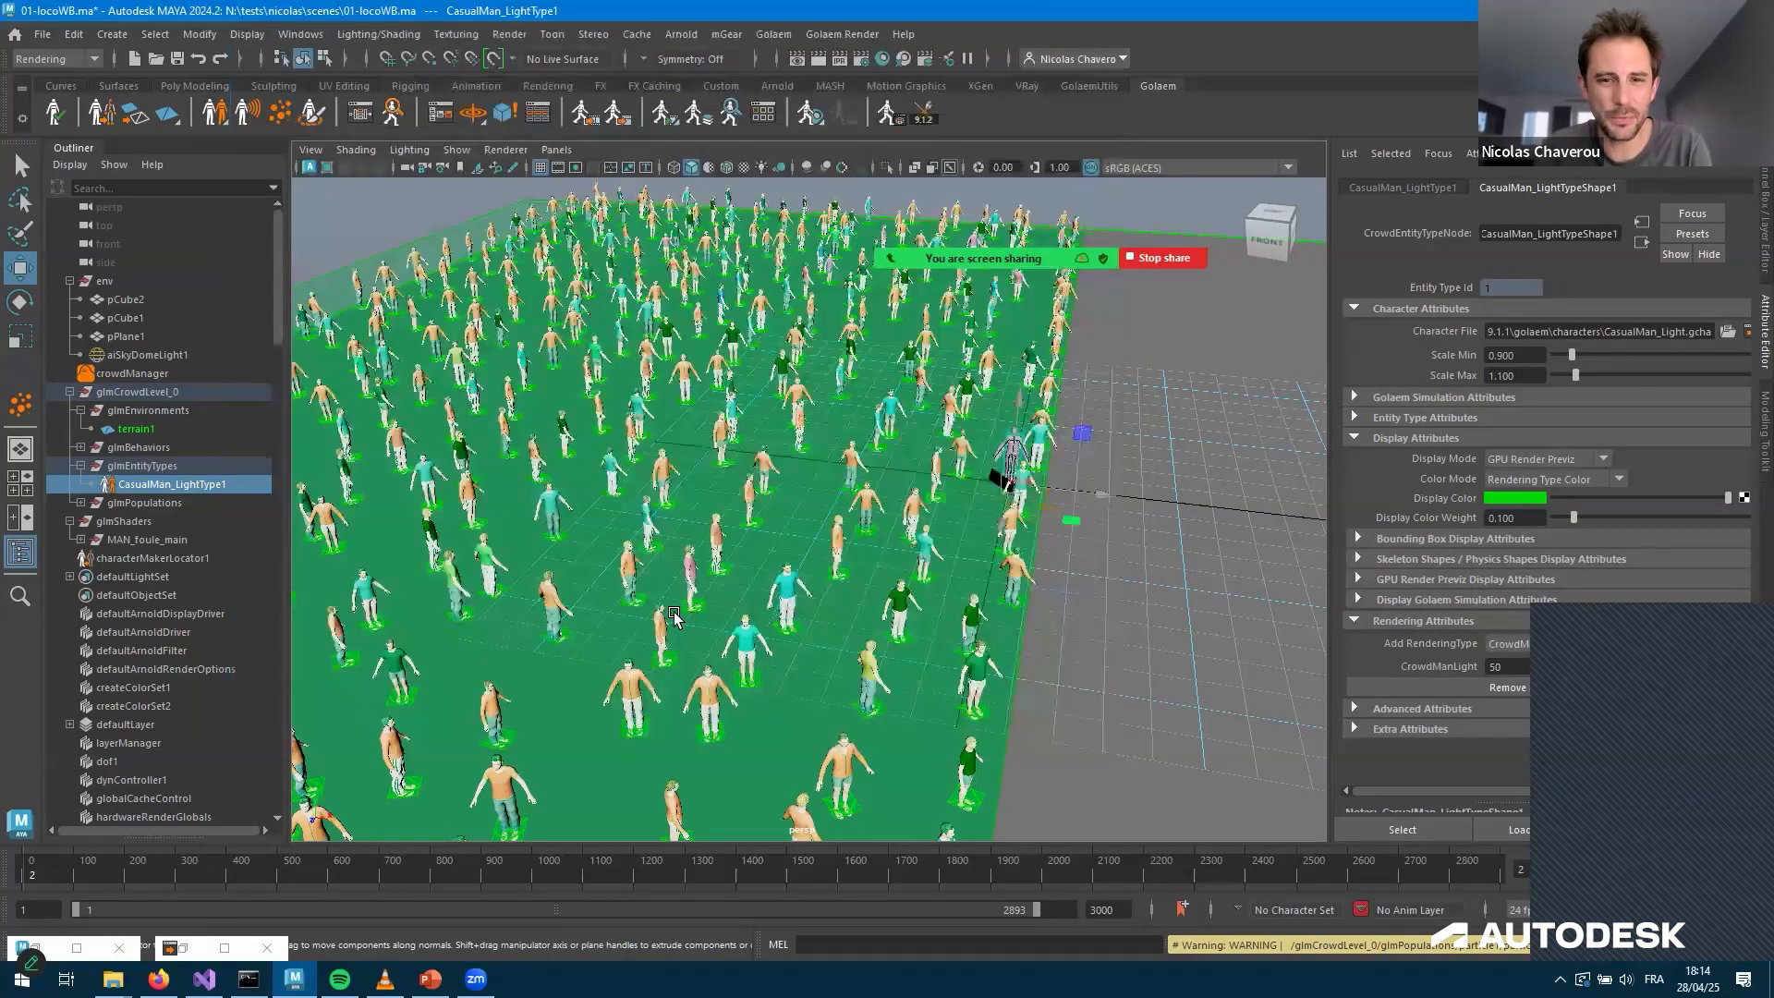
# Open the Golaem Behavior Editor and shrink the Entity Type Nodes list to give the Behavior Nodes list more room
pyautogui.keyDown('alt'); pyautogui.moveTo(655, 639); pyautogui.dragTo(700, 646); pyautogui.keyUp('alt')
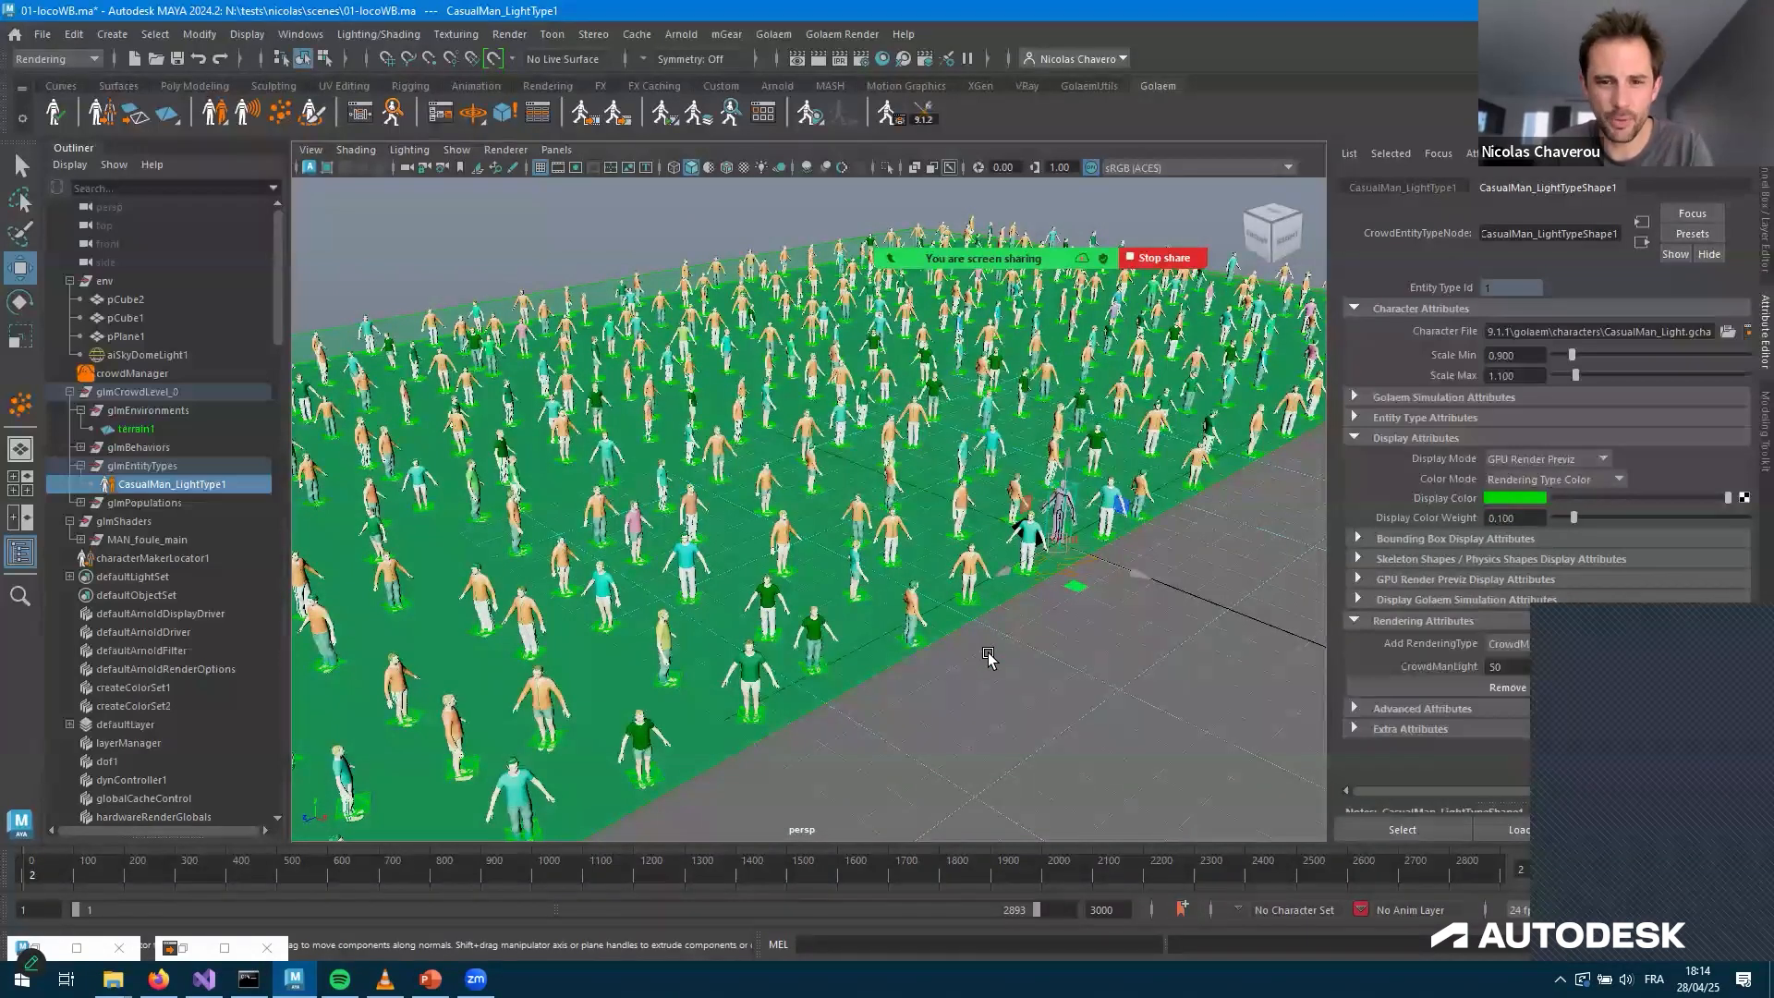
pyautogui.scroll(-5, 790, 573)
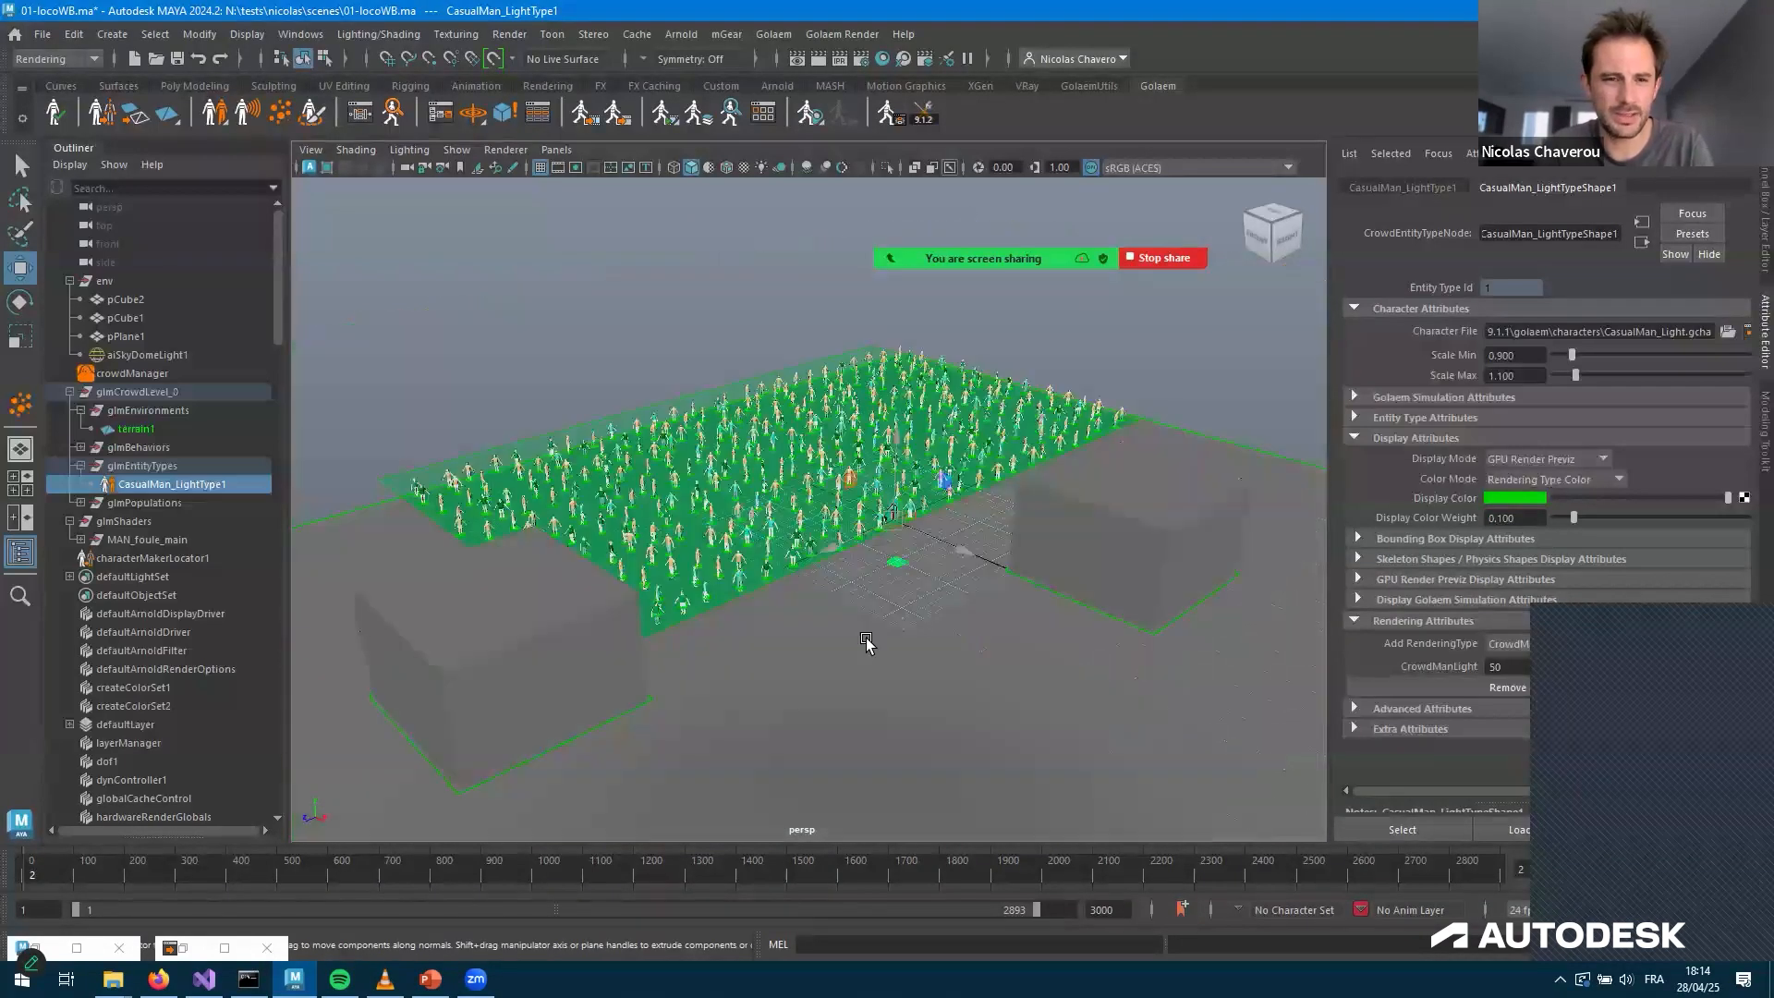
pyautogui.scroll(5, 868, 642)
pyautogui.keyDown('alt'); pyautogui.moveTo(814, 629); pyautogui.dragTo(1112, 594); pyautogui.keyUp('alt')
pyautogui.scroll(2, 1180, 685)
pyautogui.scroll(3, 999, 603)
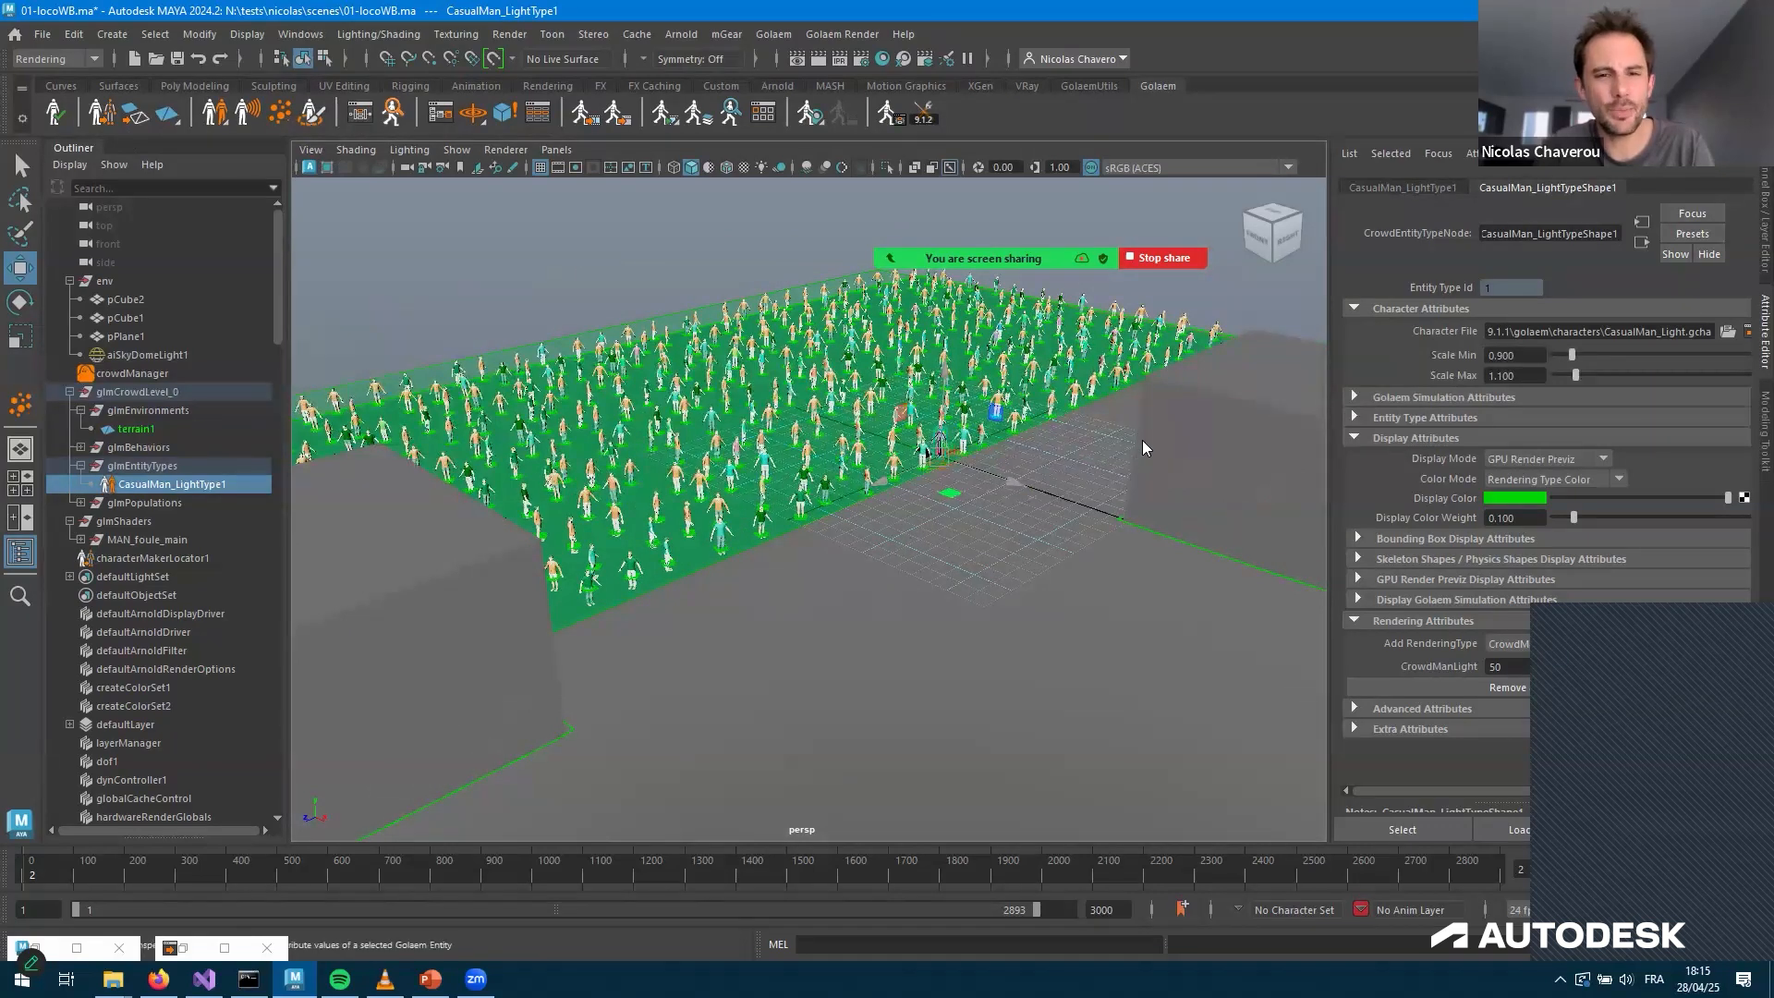
pyautogui.click(888, 111)
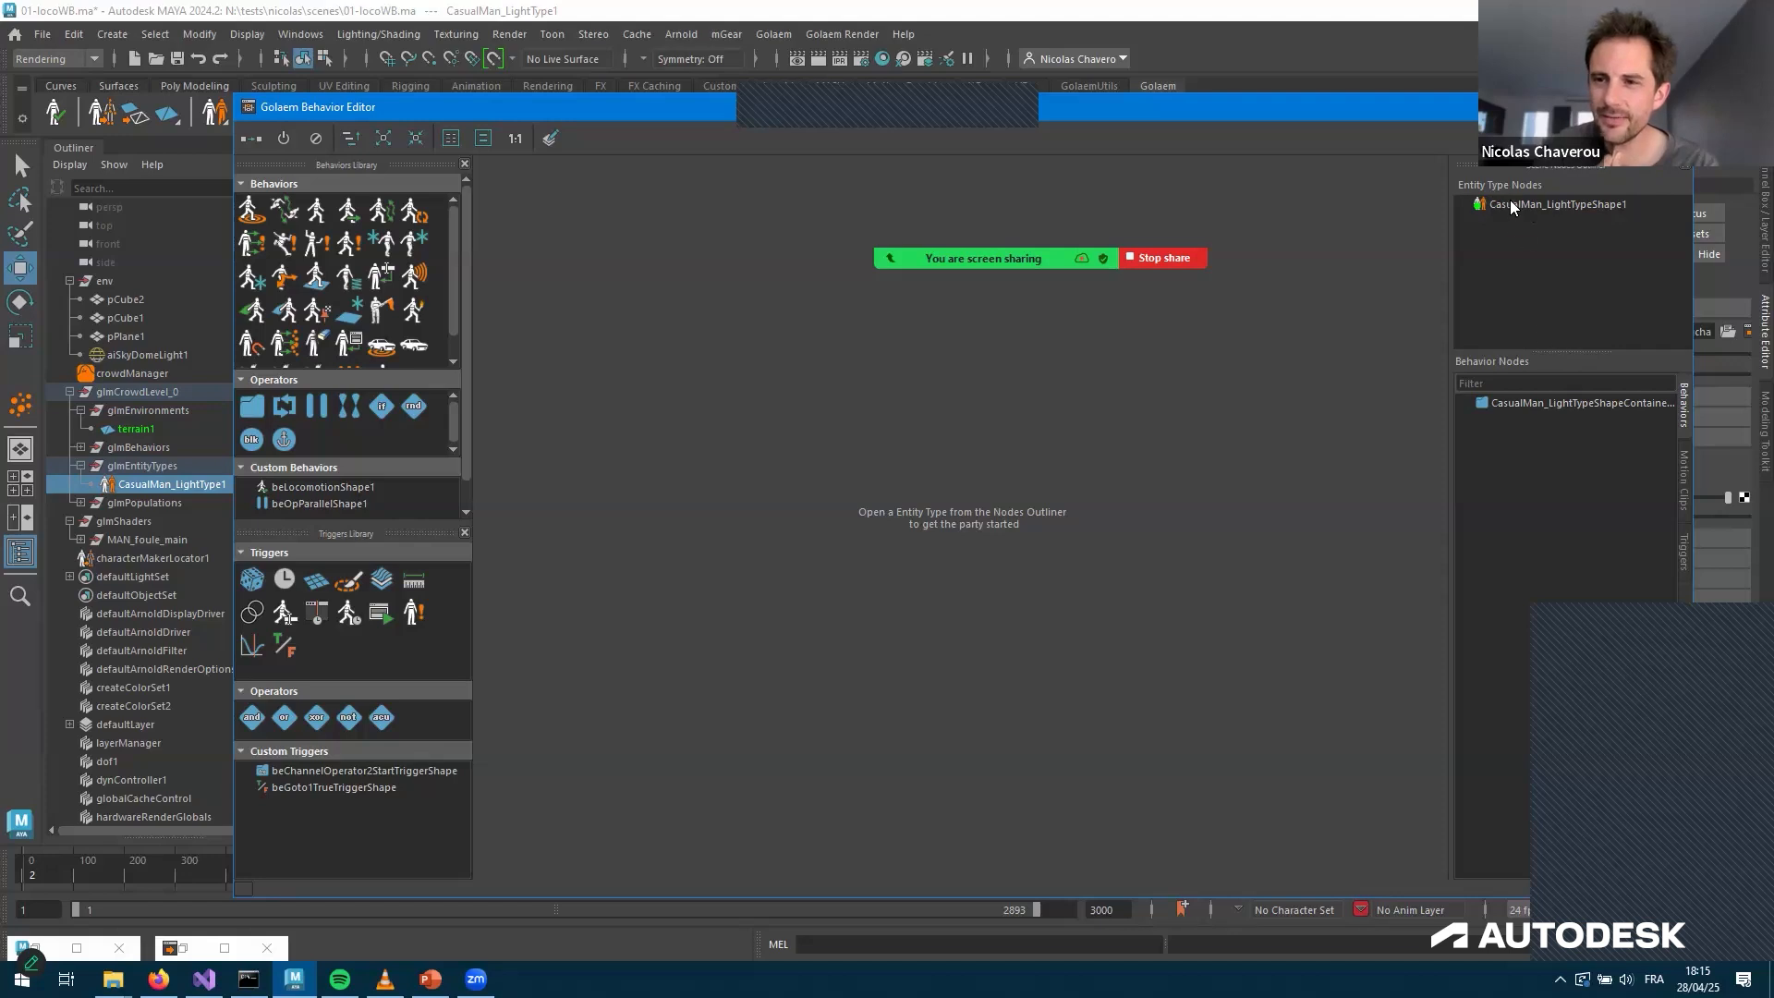
pyautogui.moveTo(1534, 351); pyautogui.dragTo(1485, 222)
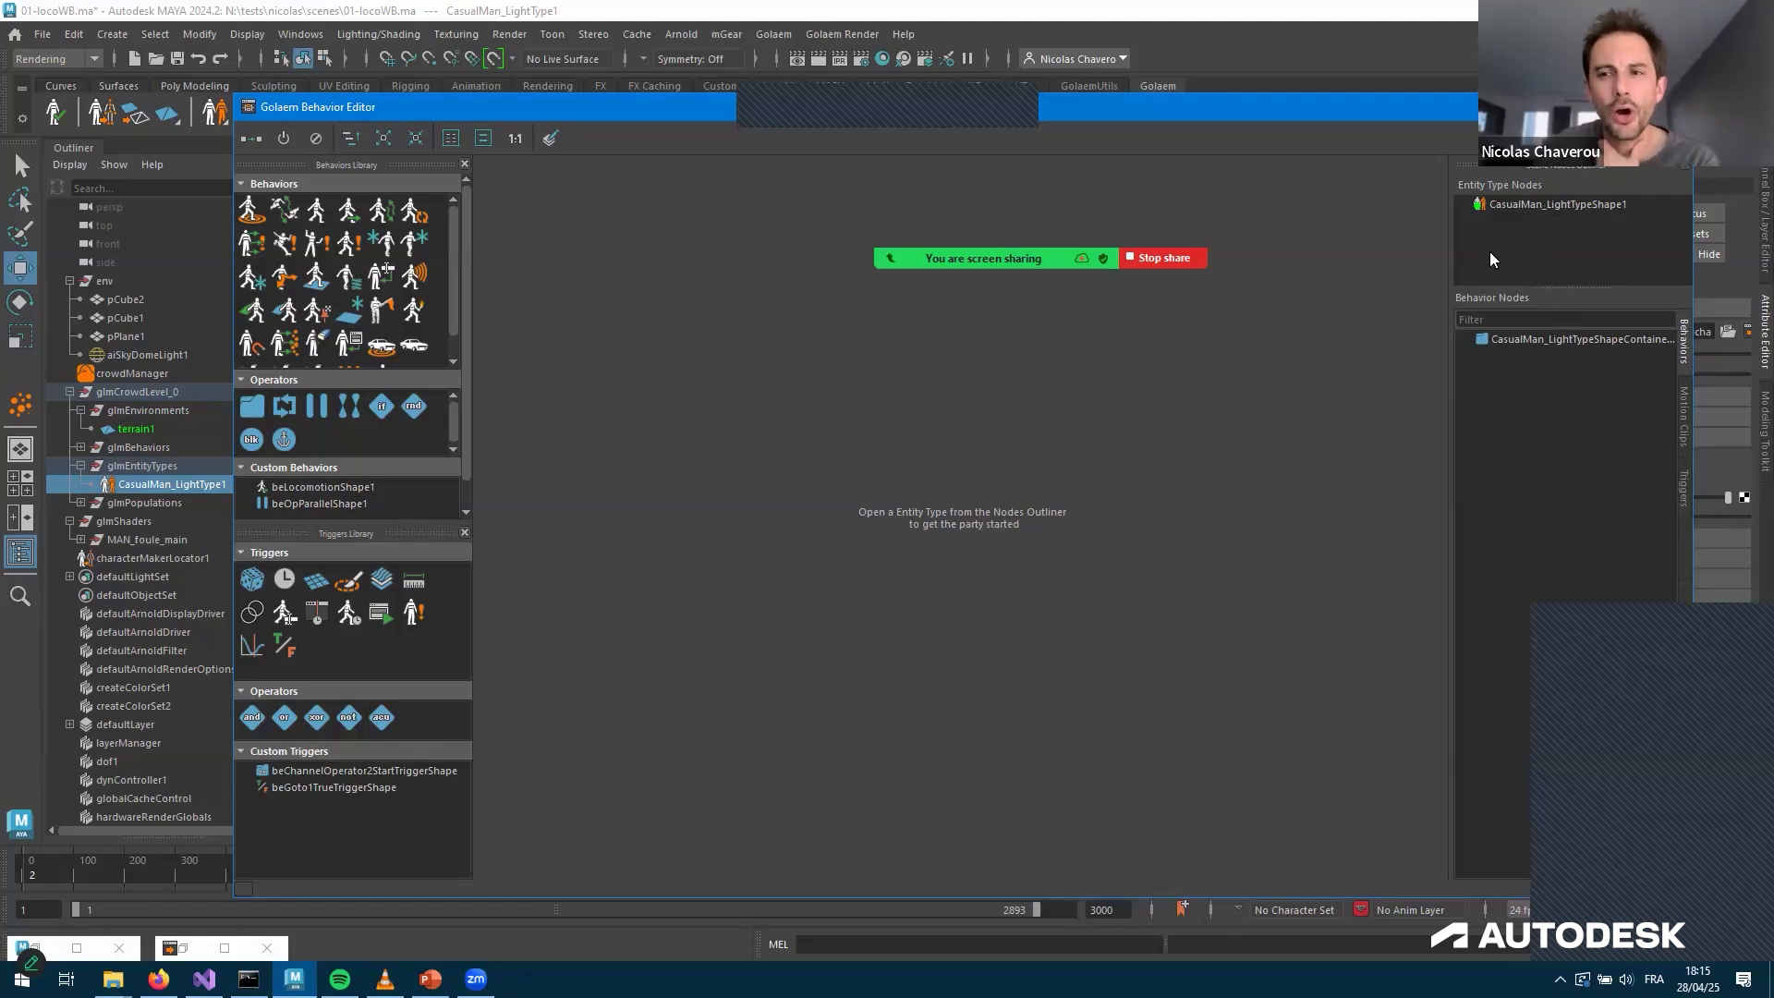
# Open the behavior graph of the CasualMan_LightTypeShape1 entity type and briefly play the simulation with the empty graph
pyautogui.doubleClick(1534, 205)
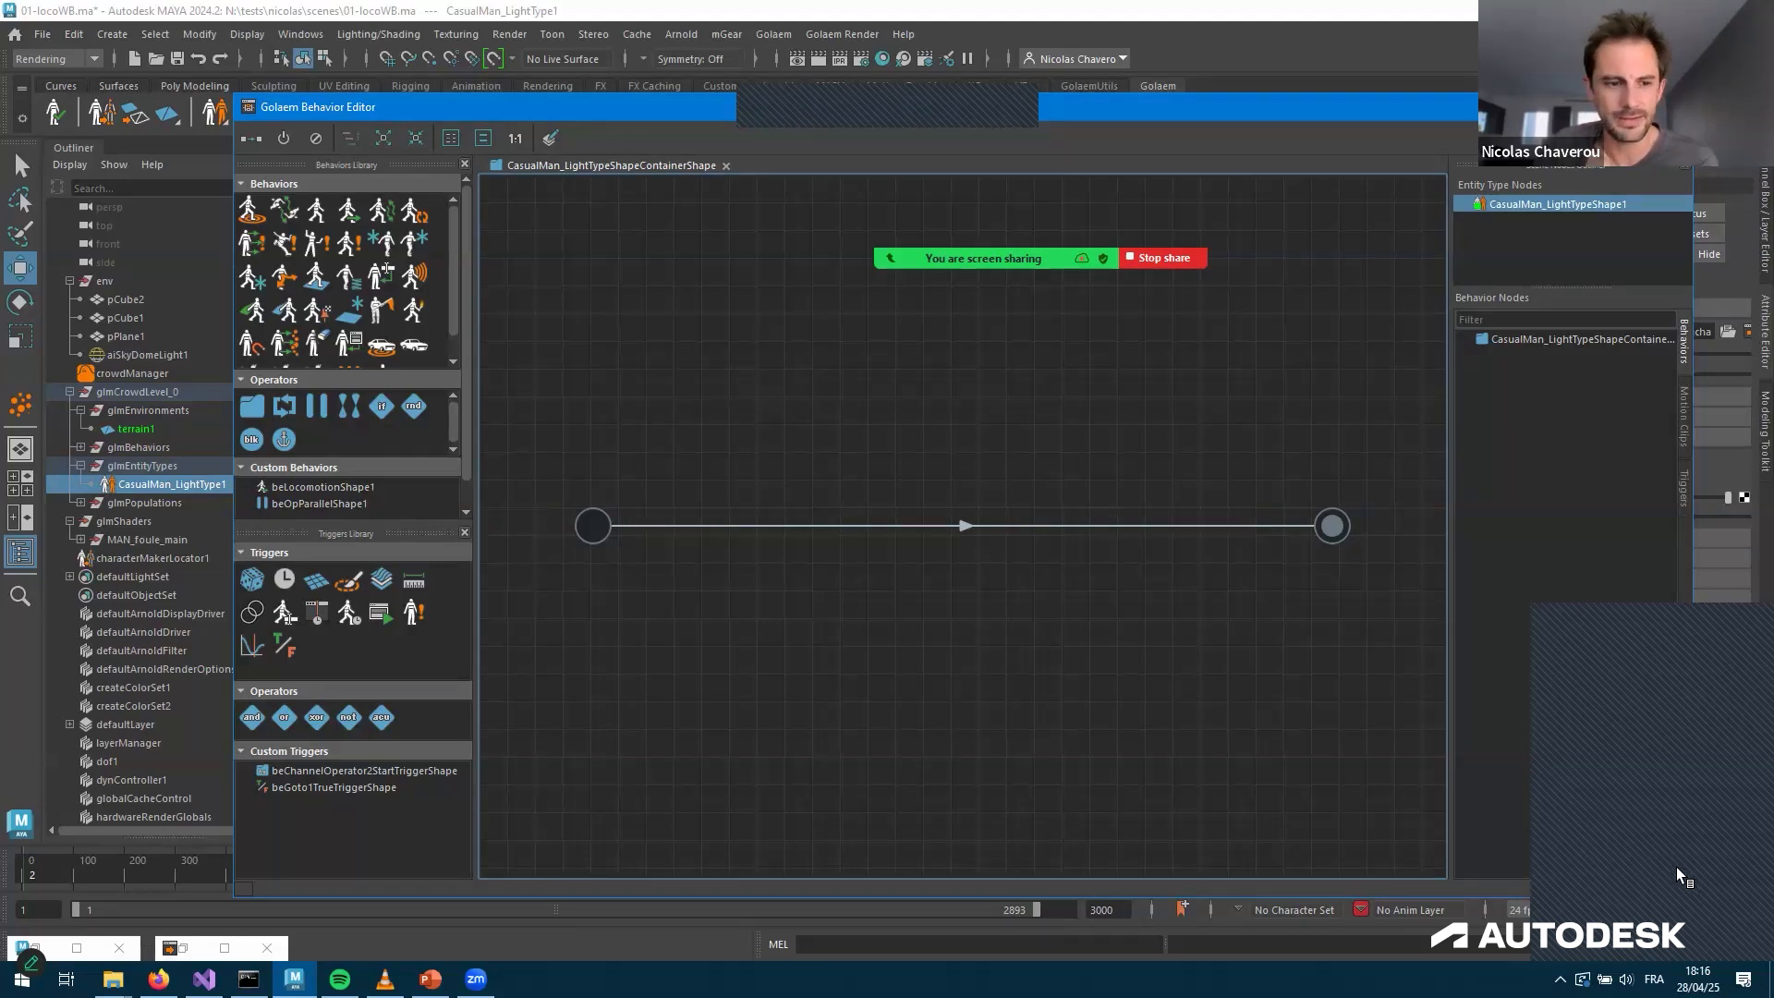
pyautogui.press('super+Down')
pyautogui.hotkey('alt', 'v')
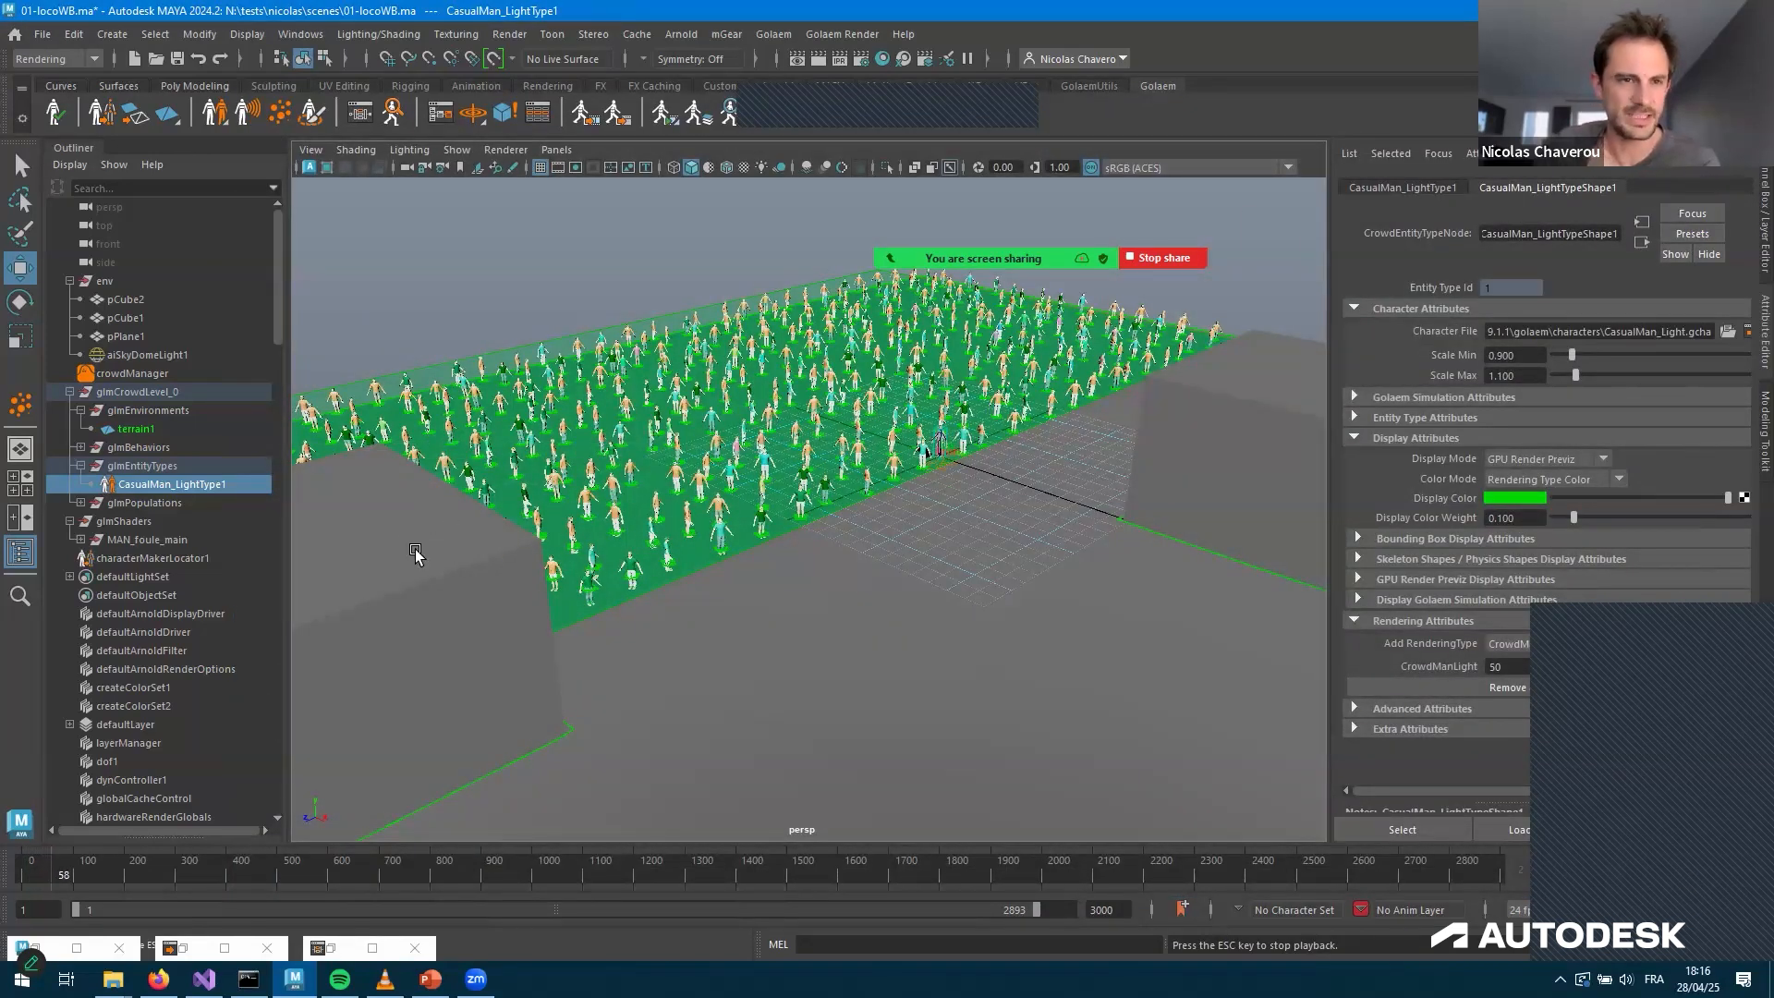
pyautogui.press('Escape')
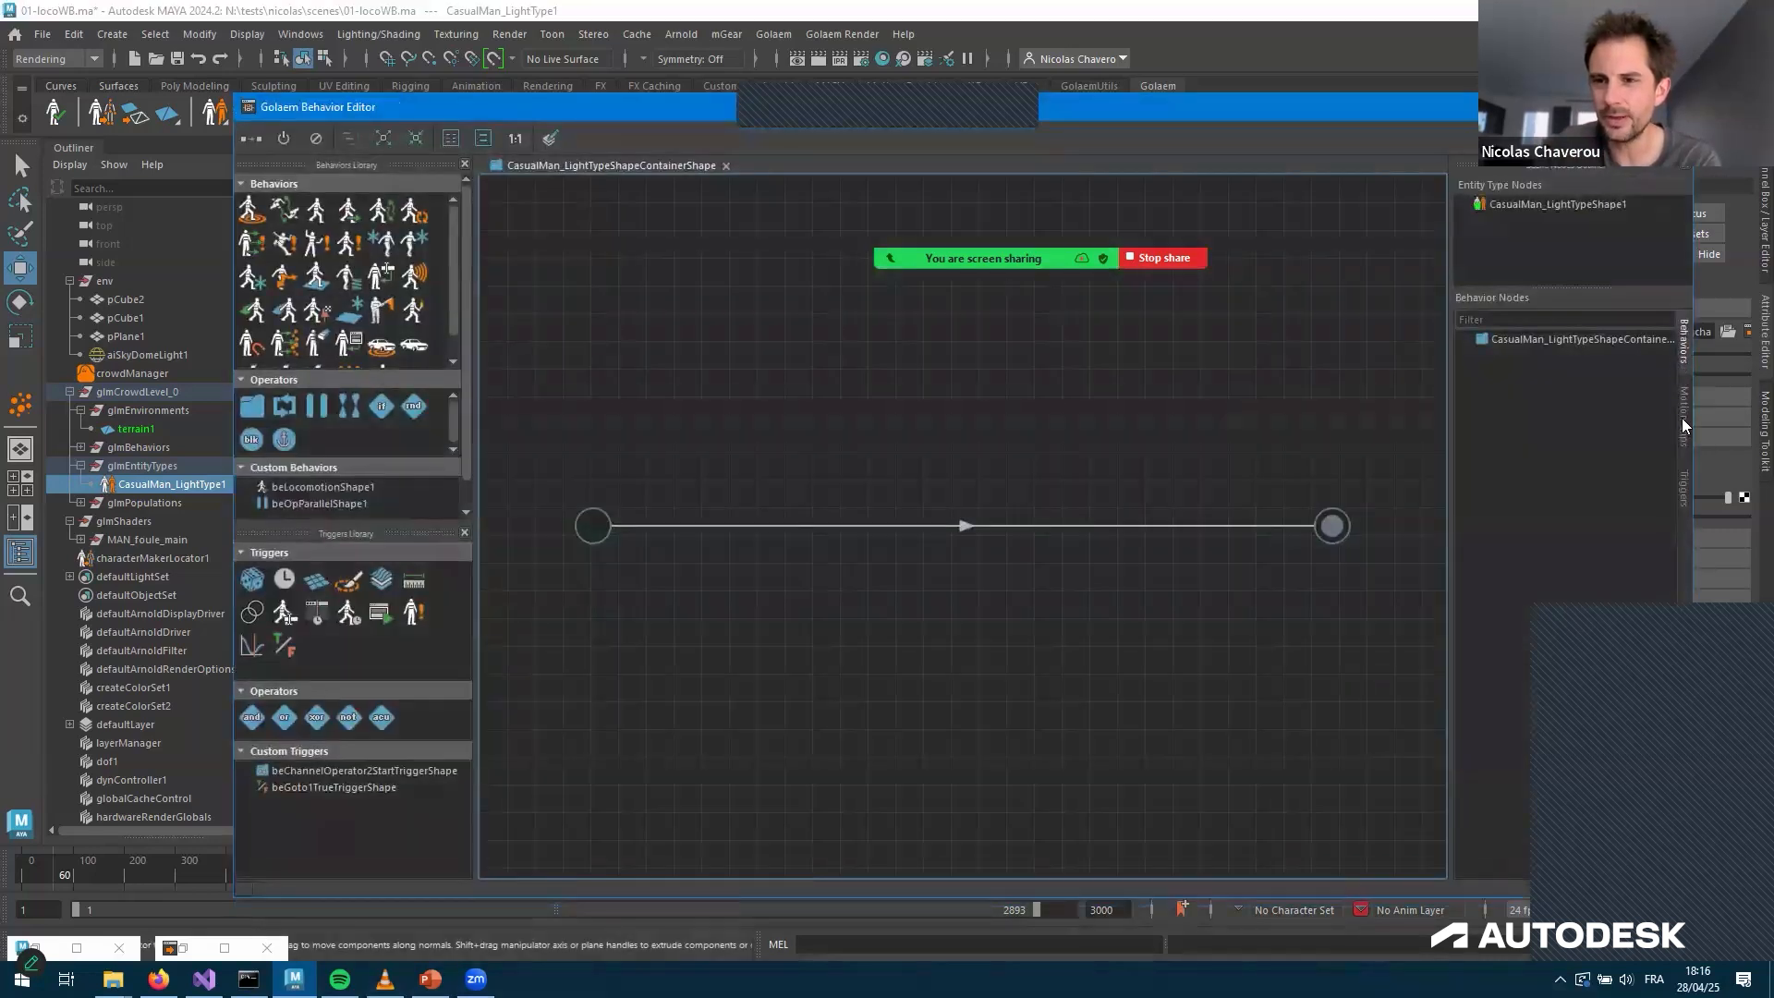
pyautogui.click(1682, 493)
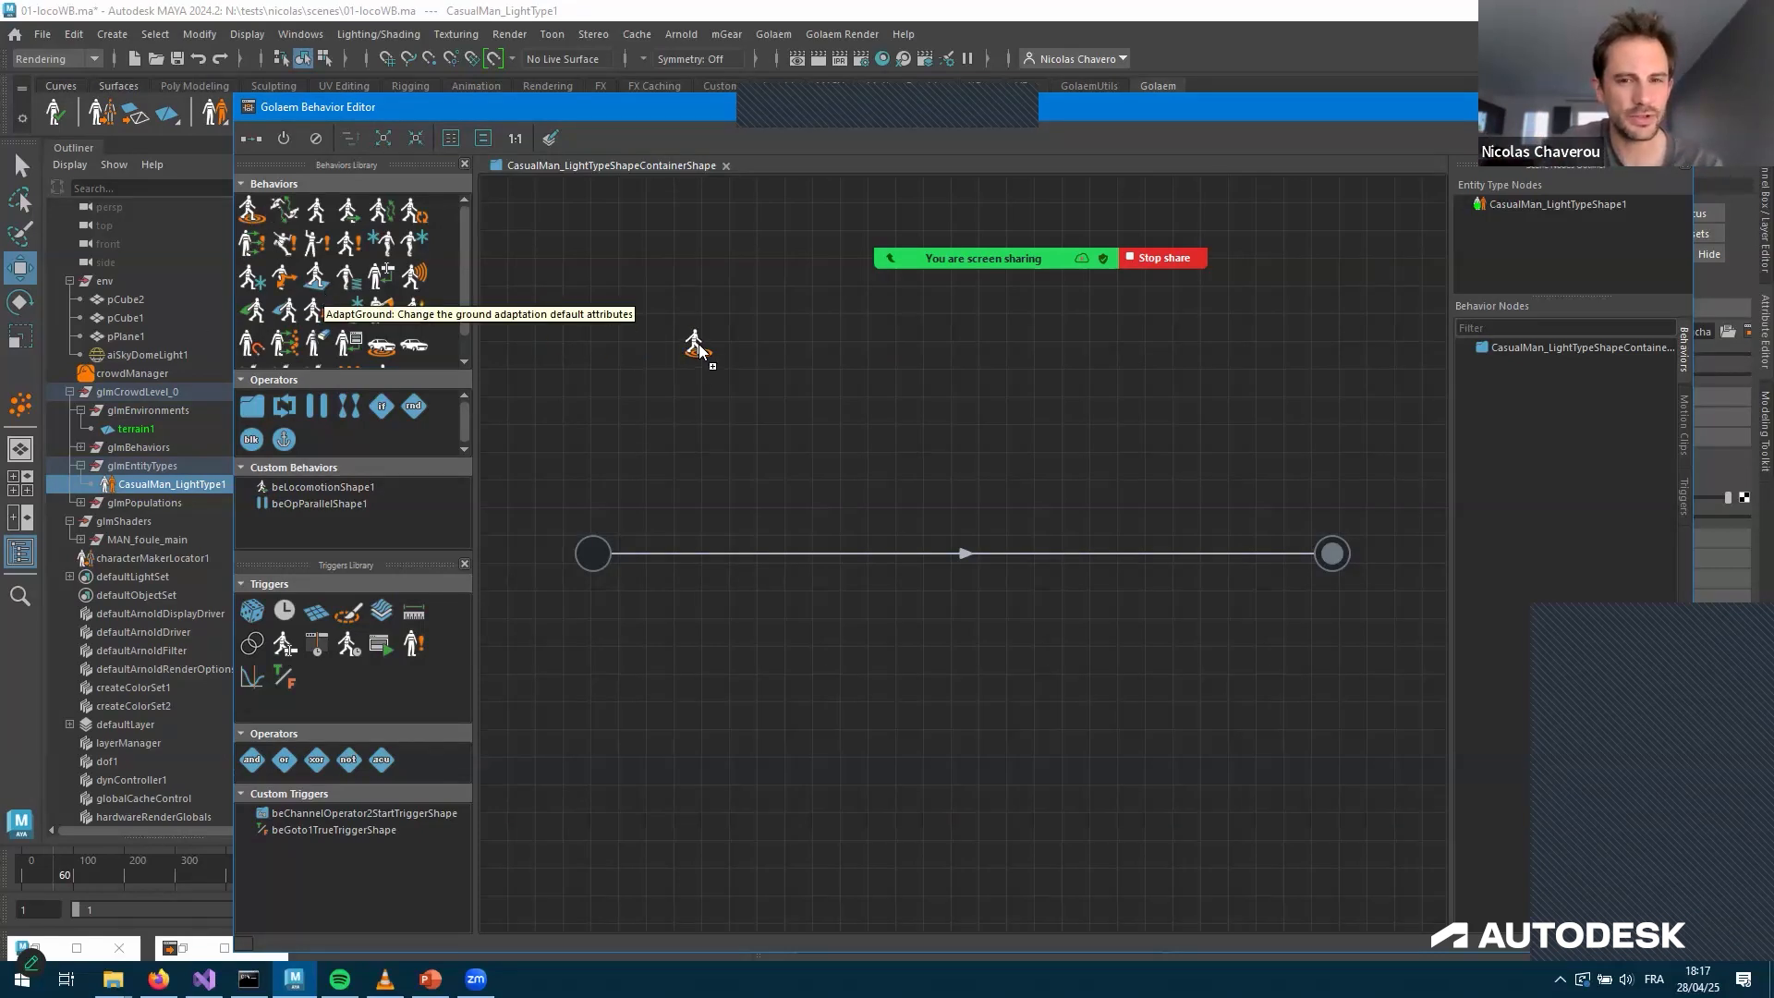
# Add Goto, Navigation and Locomotion behaviors to the graph, inserting the Goto between the start and end nodes
pyautogui.moveTo(337, 224); pyautogui.dragTo(767, 351)
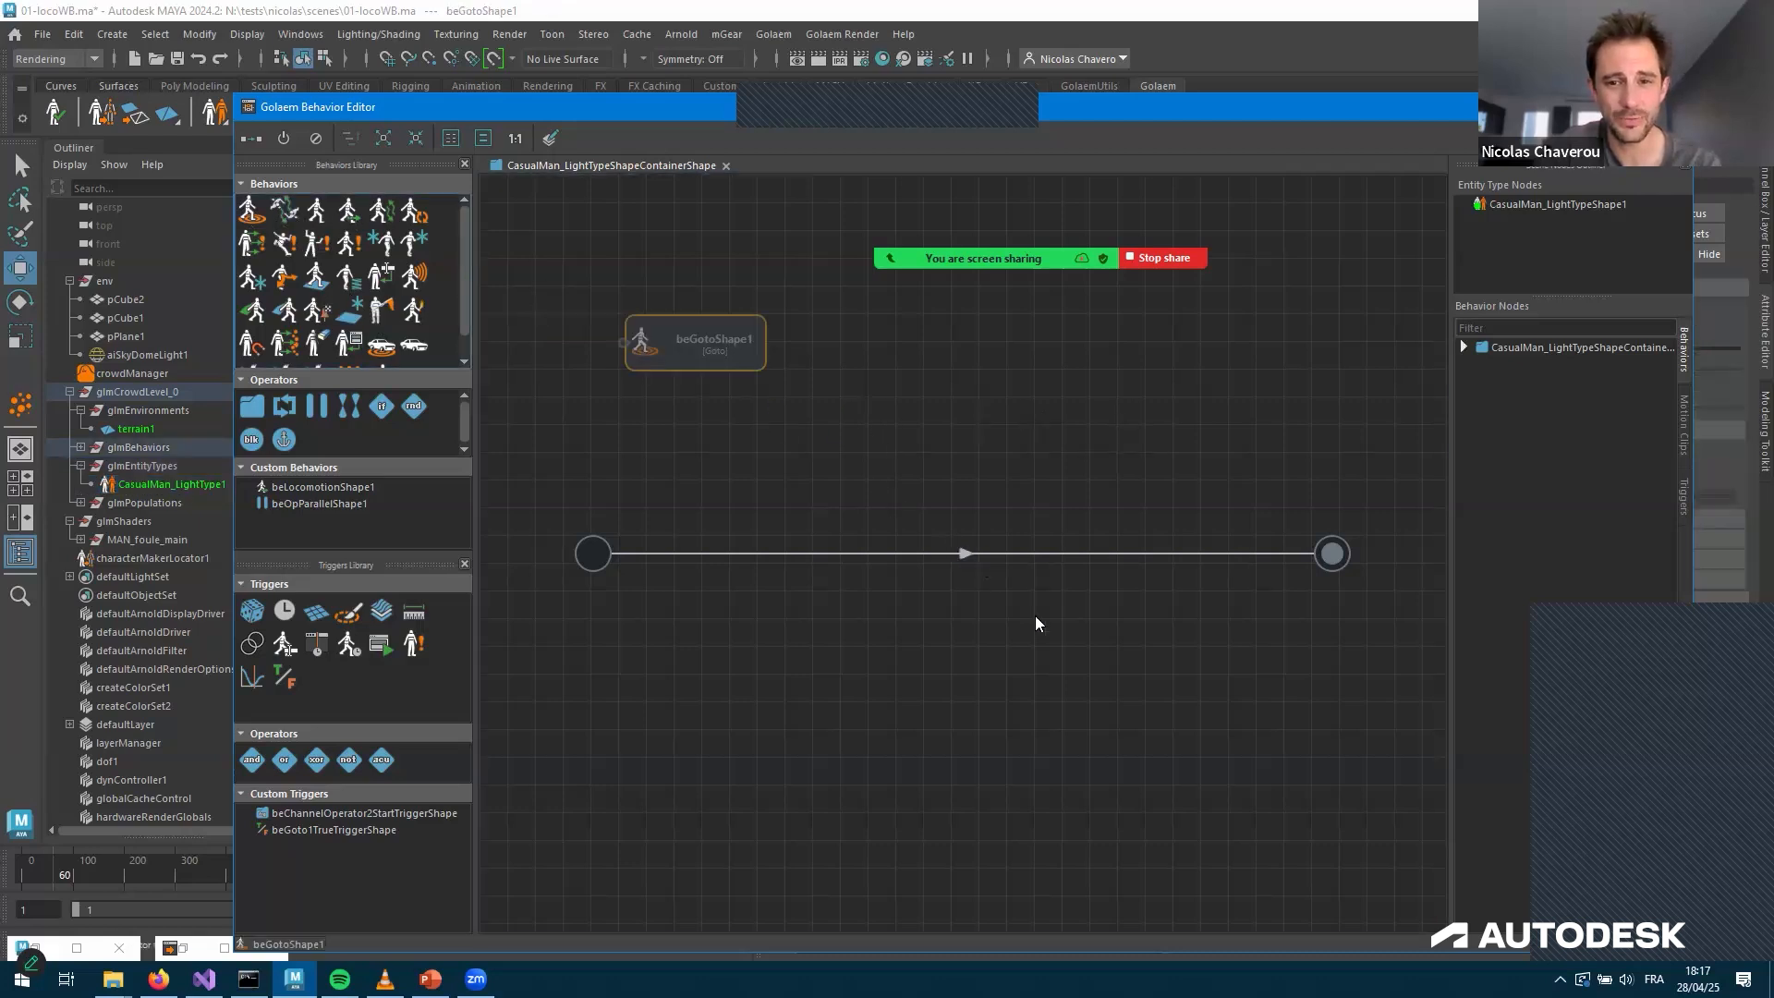
pyautogui.moveTo(719, 355); pyautogui.dragTo(954, 575)
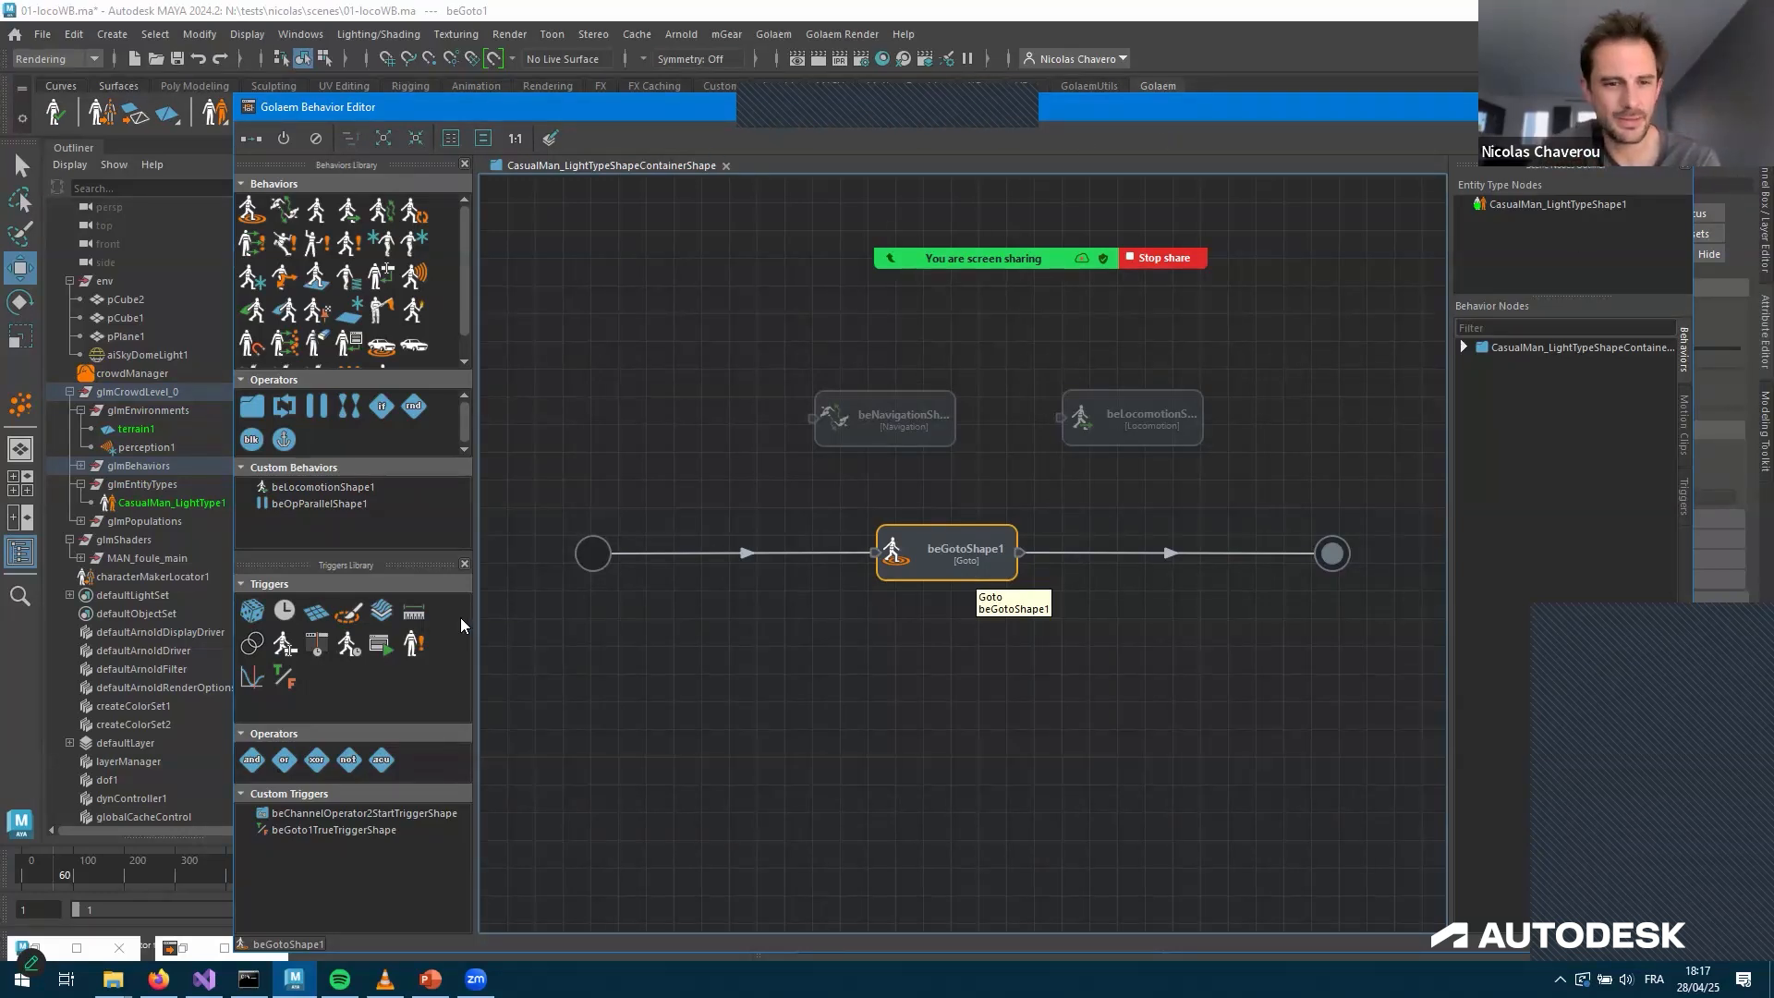
# Move the Behavior Editor aside to review the Goto behavior's Target Mode and the crowd's terrain, and bring the graph back into view
pyautogui.moveTo(1175, 112); pyautogui.dragTo(708, 151)
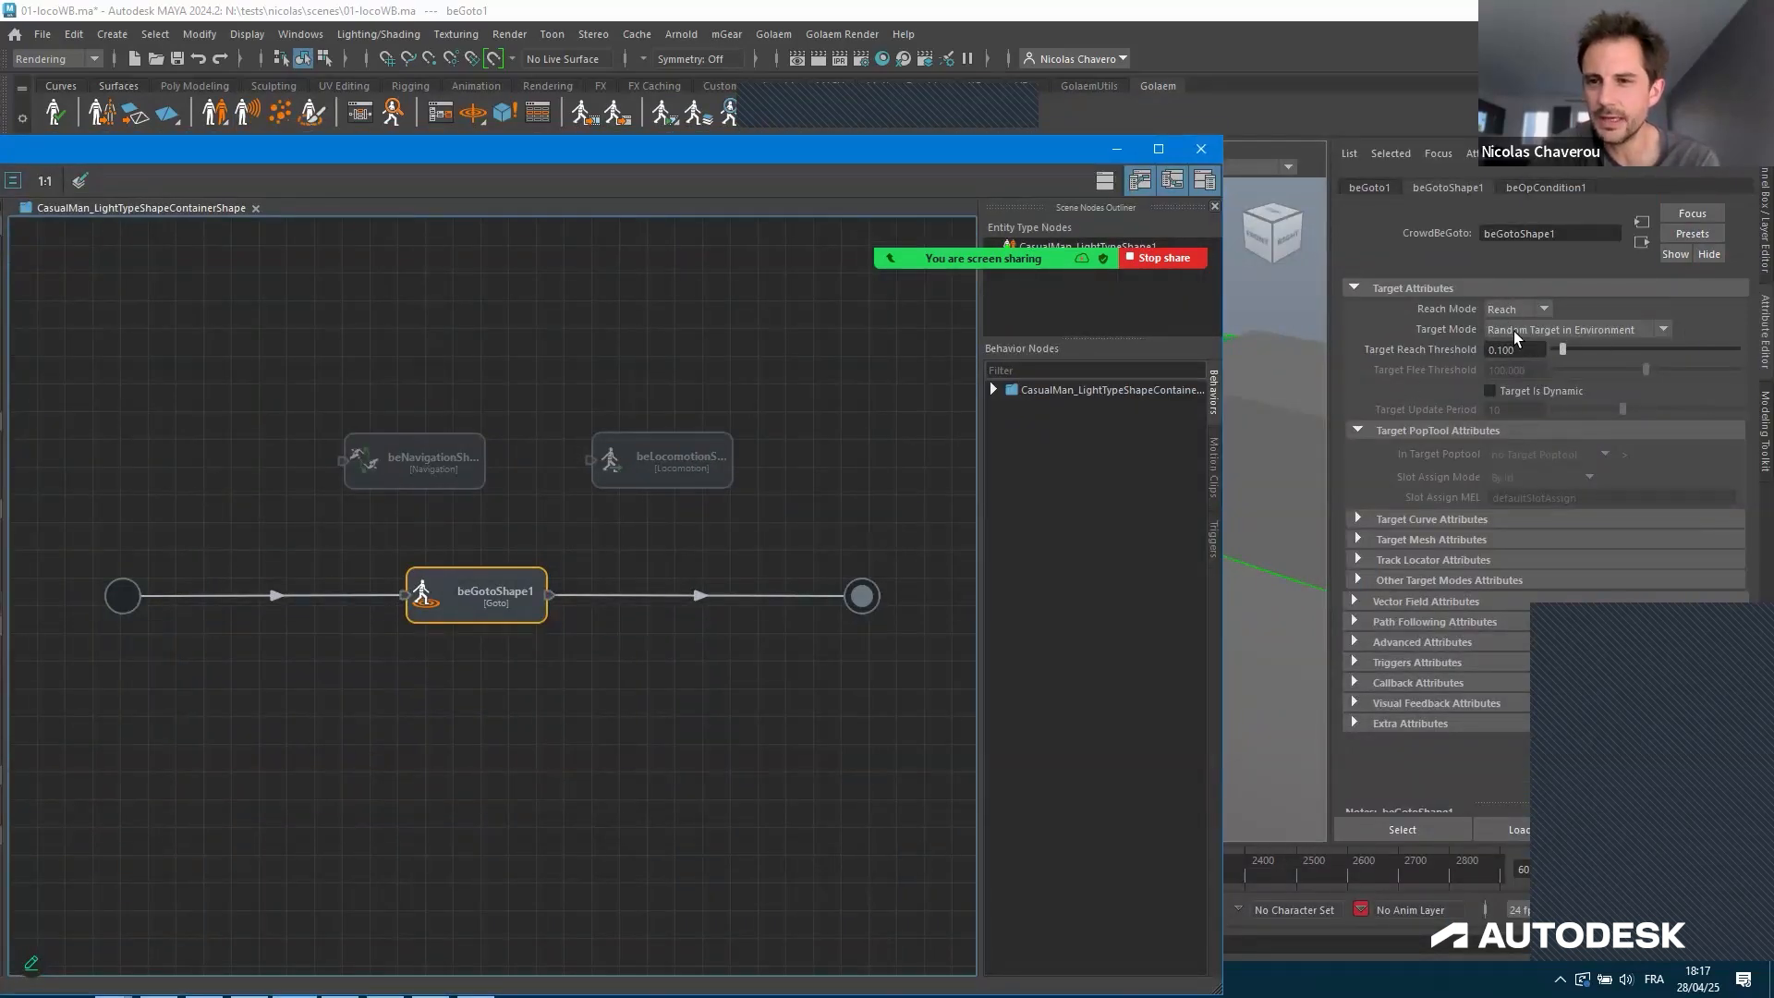
pyautogui.click(1521, 327)
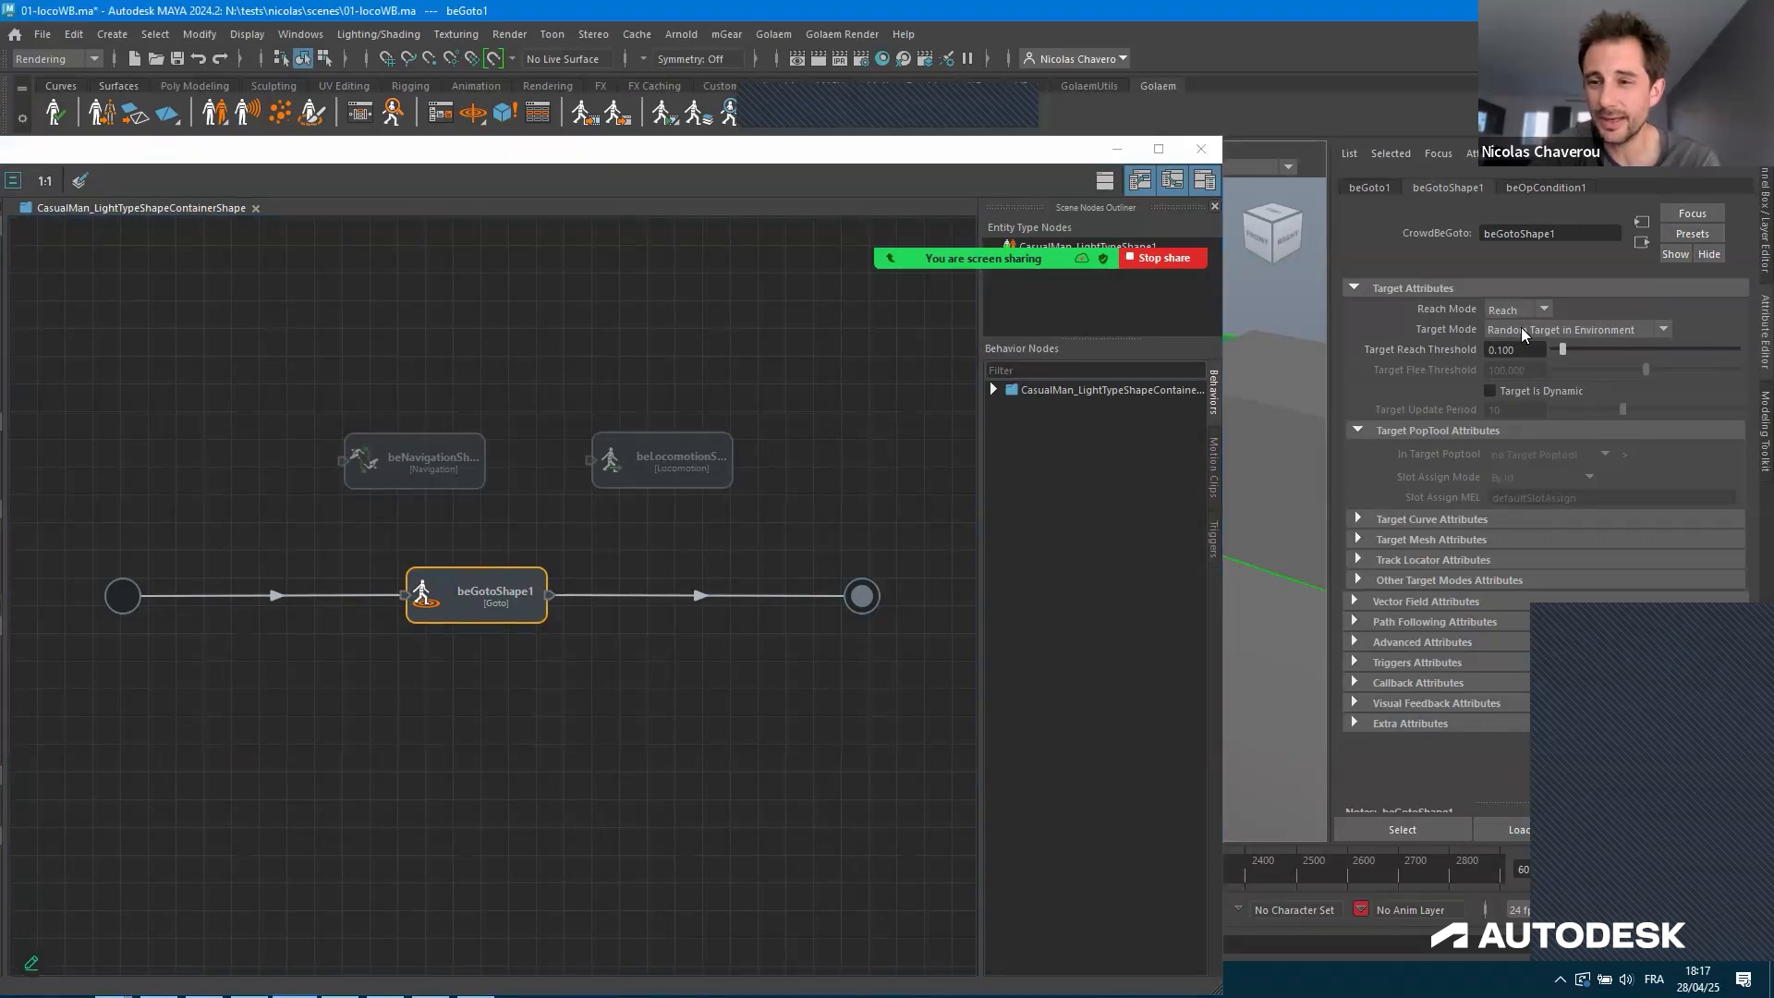
pyautogui.click(1550, 333)
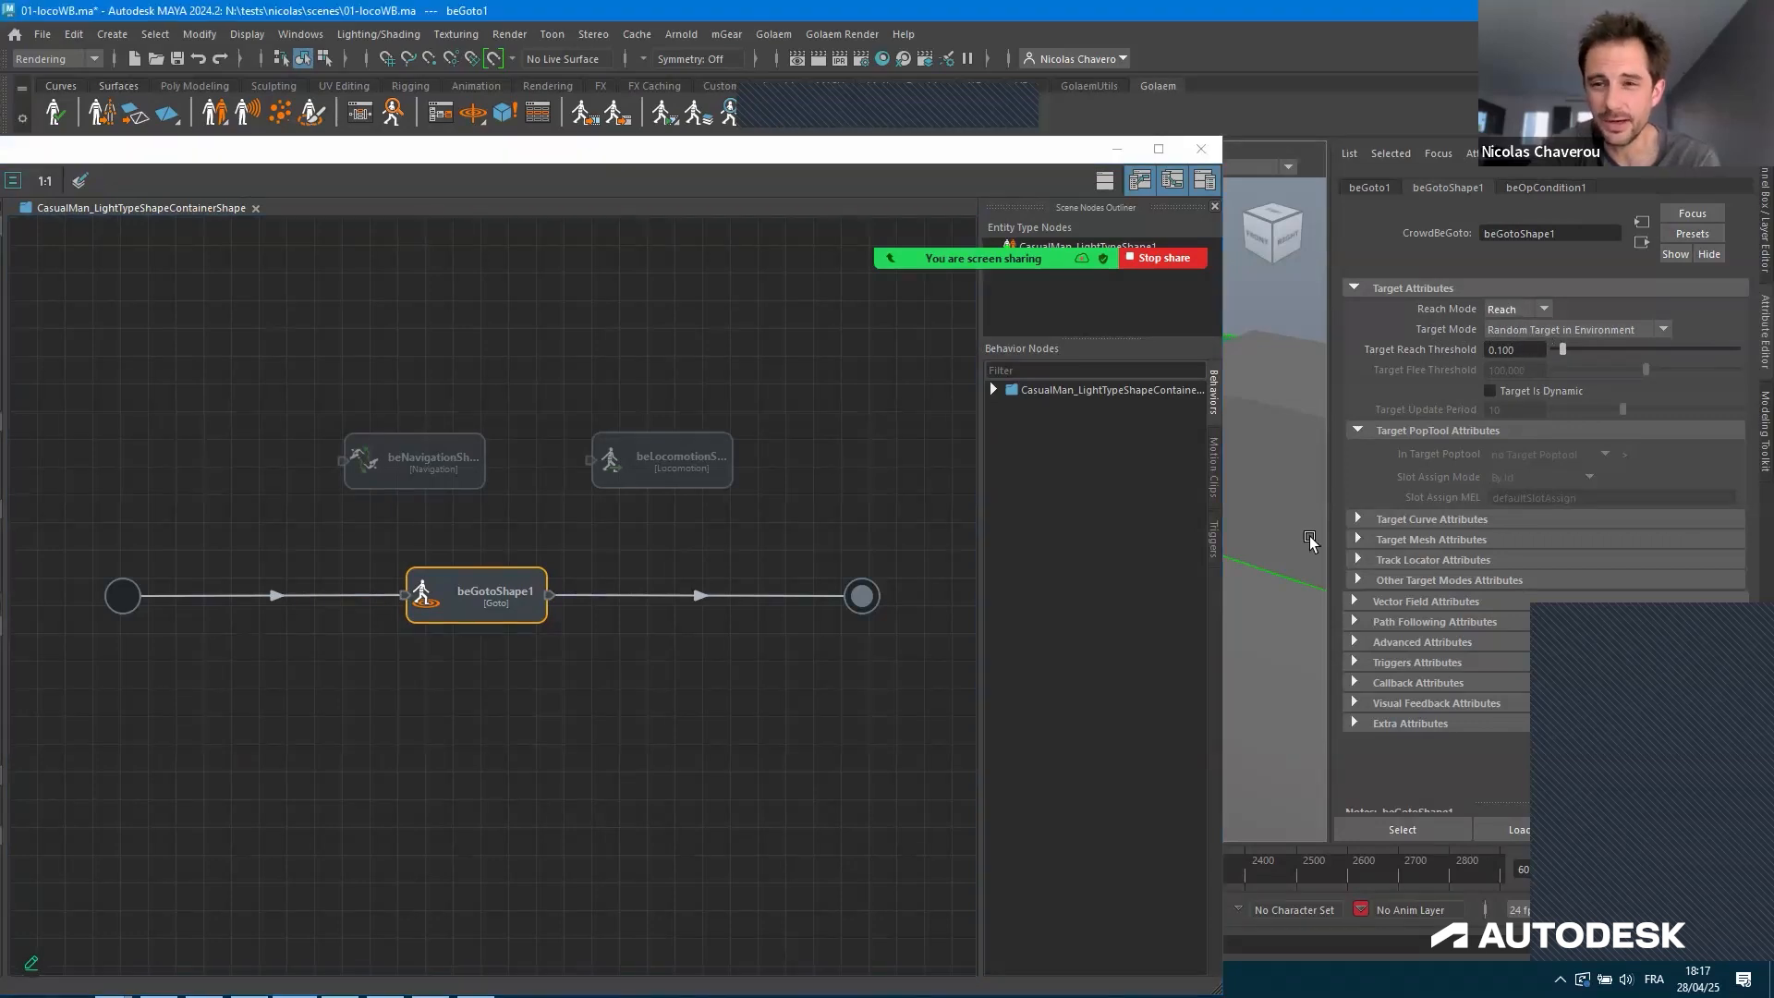
pyautogui.click(888, 155)
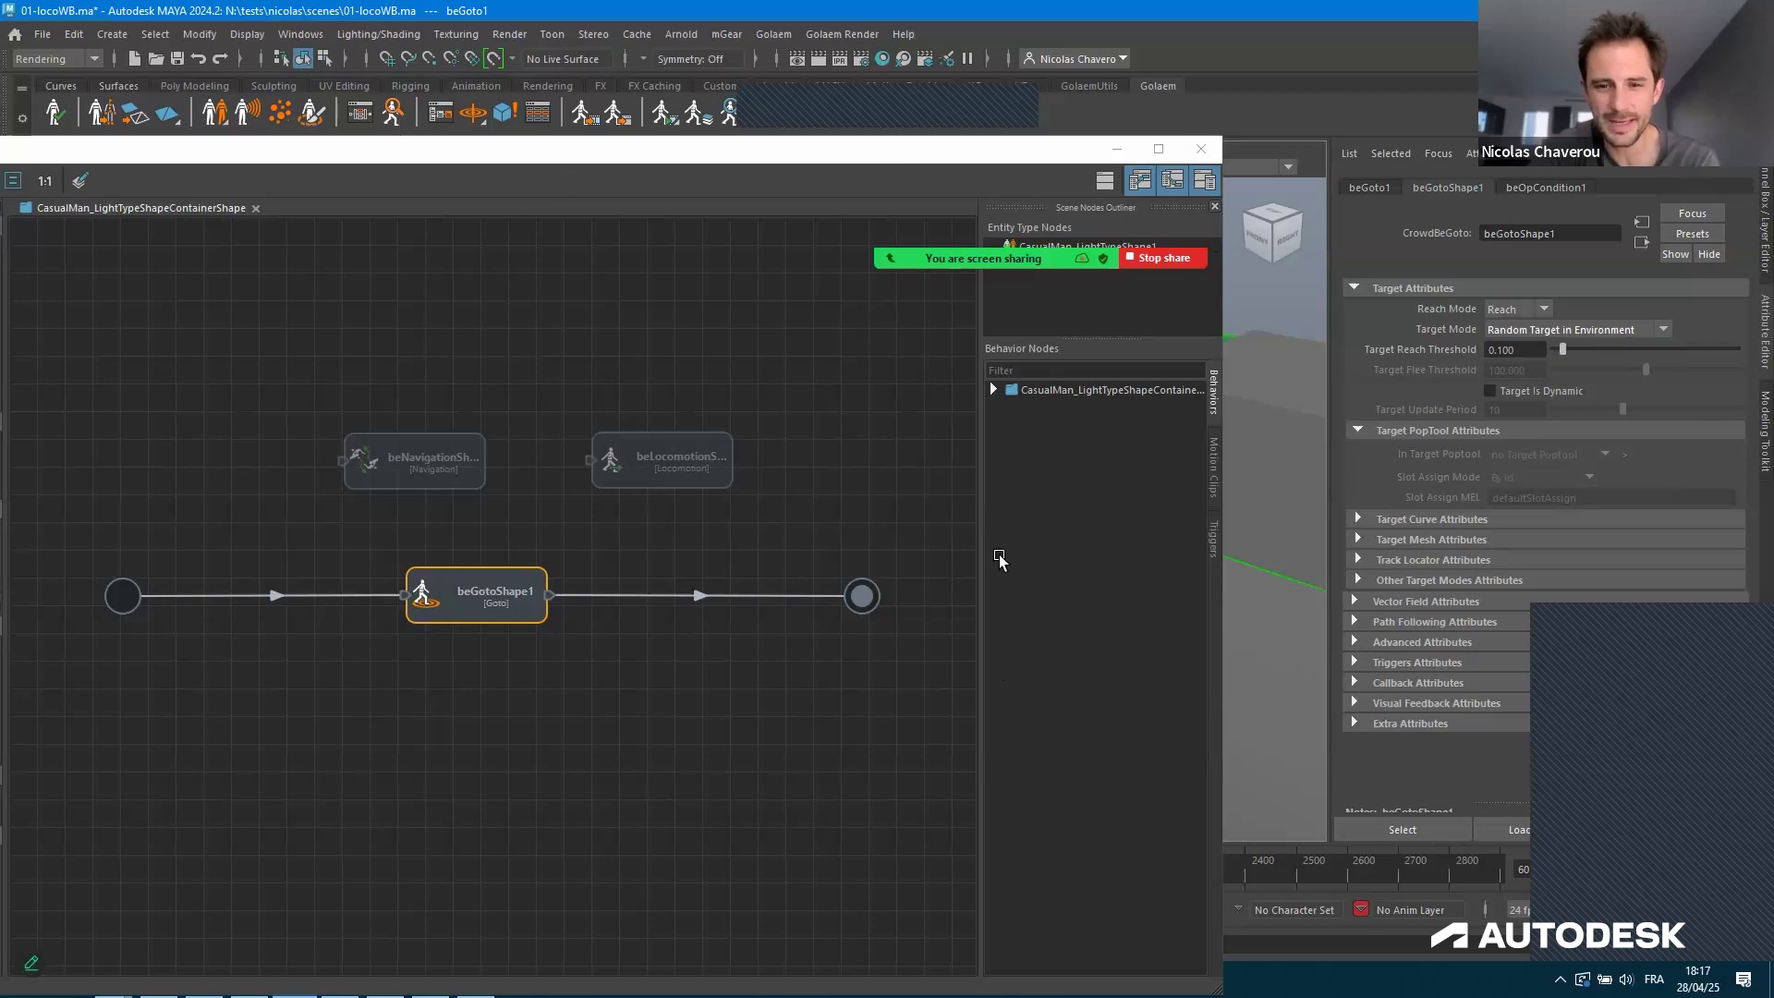
pyautogui.moveTo(885, 150); pyautogui.dragTo(946, 662)
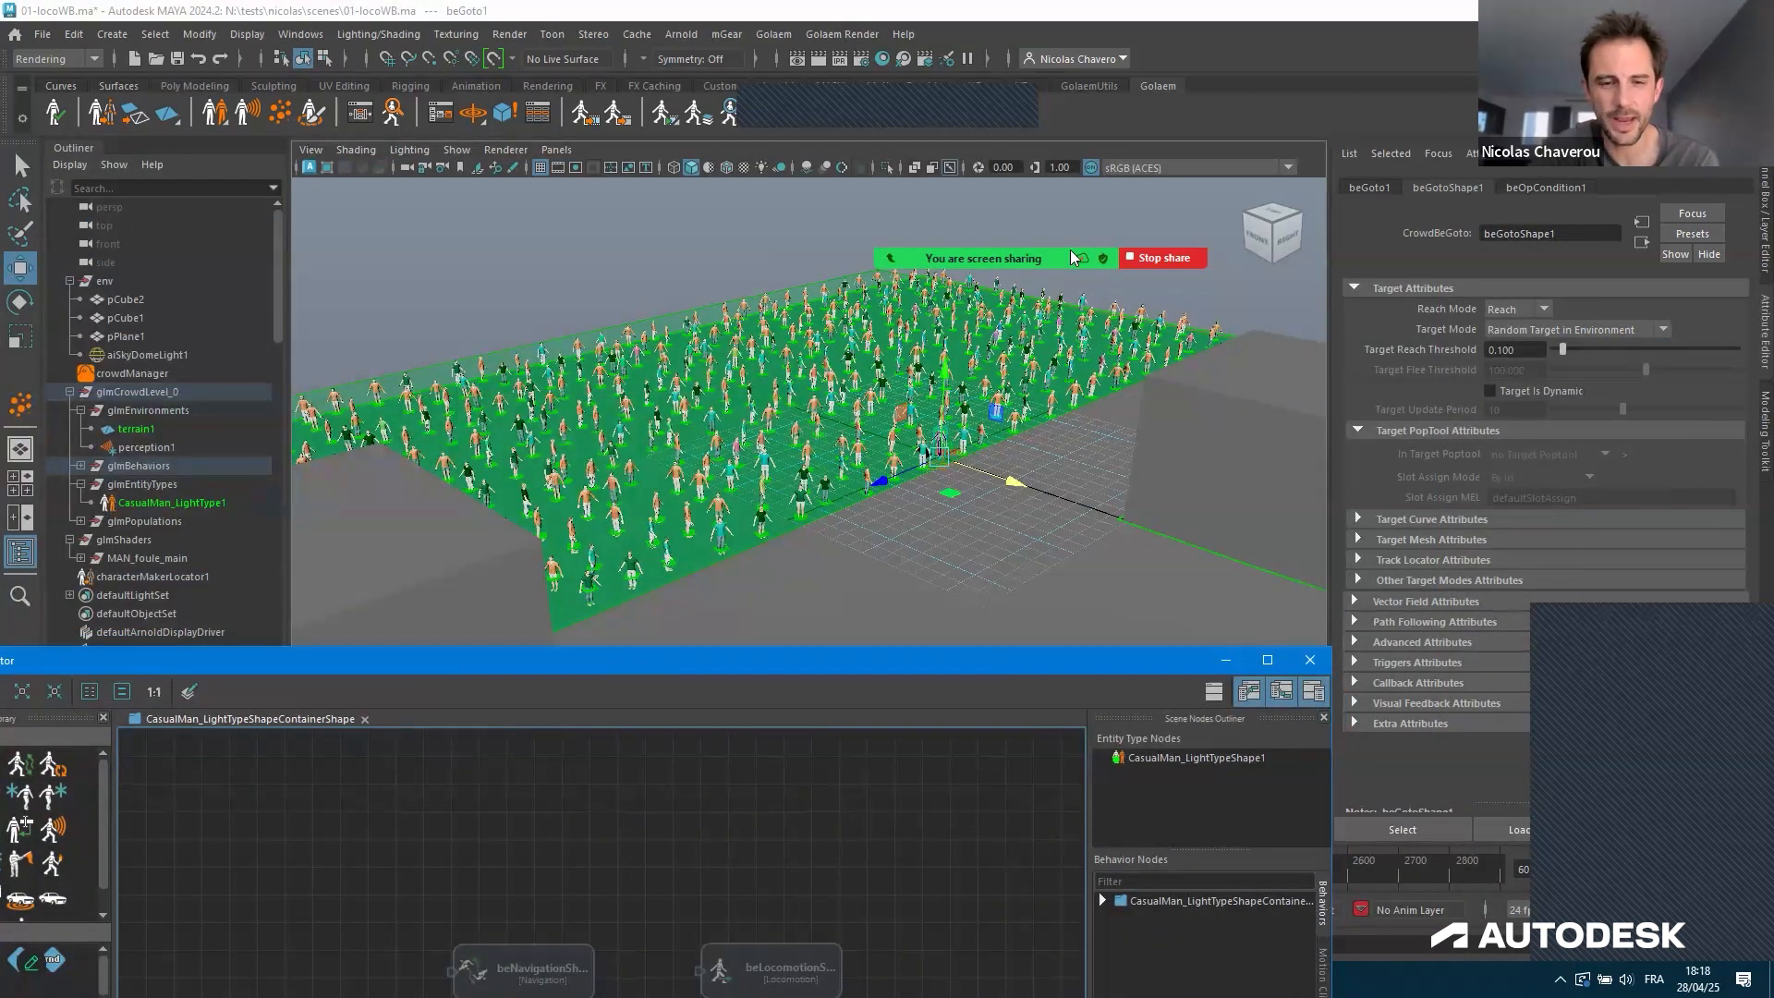
pyautogui.moveTo(948, 664); pyautogui.dragTo(1090, 243)
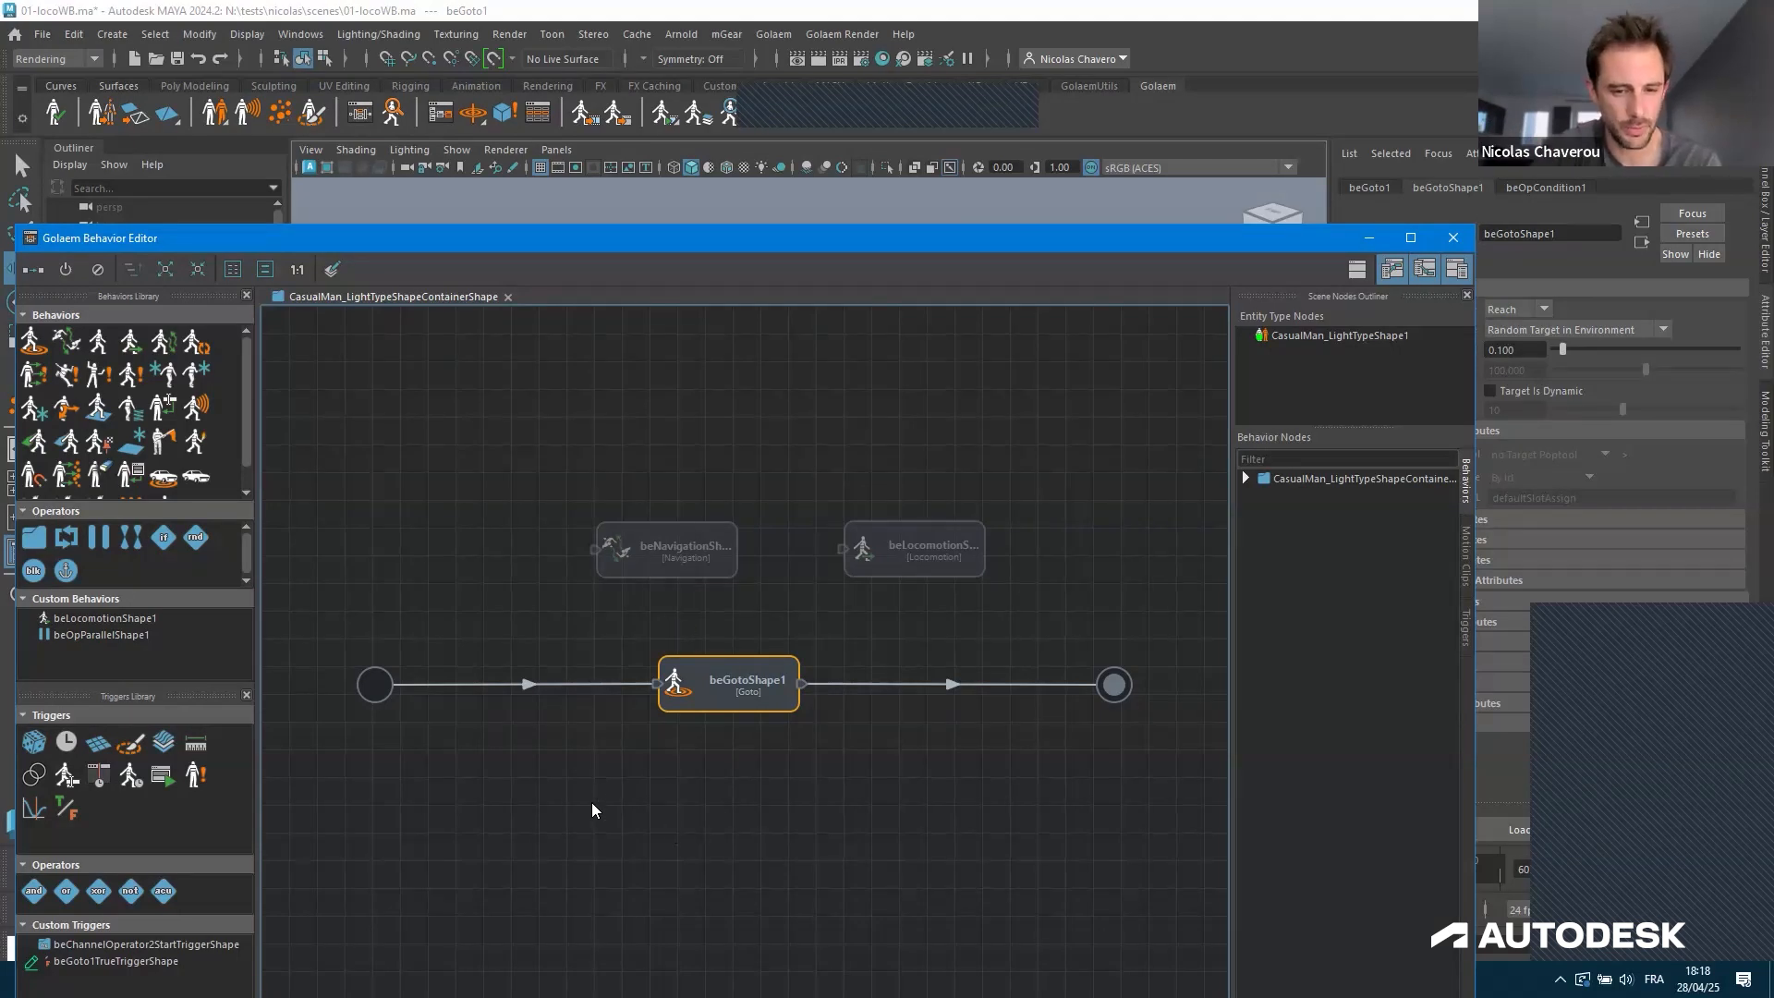
# Place the Navigation behavior in parallel with the Goto behavior and select it to display its attributes
pyautogui.moveTo(606, 552); pyautogui.dragTo(693, 817)
pyautogui.moveTo(832, 822); pyautogui.dragTo(793, 712)
pyautogui.moveTo(748, 785); pyautogui.dragTo(710, 664)
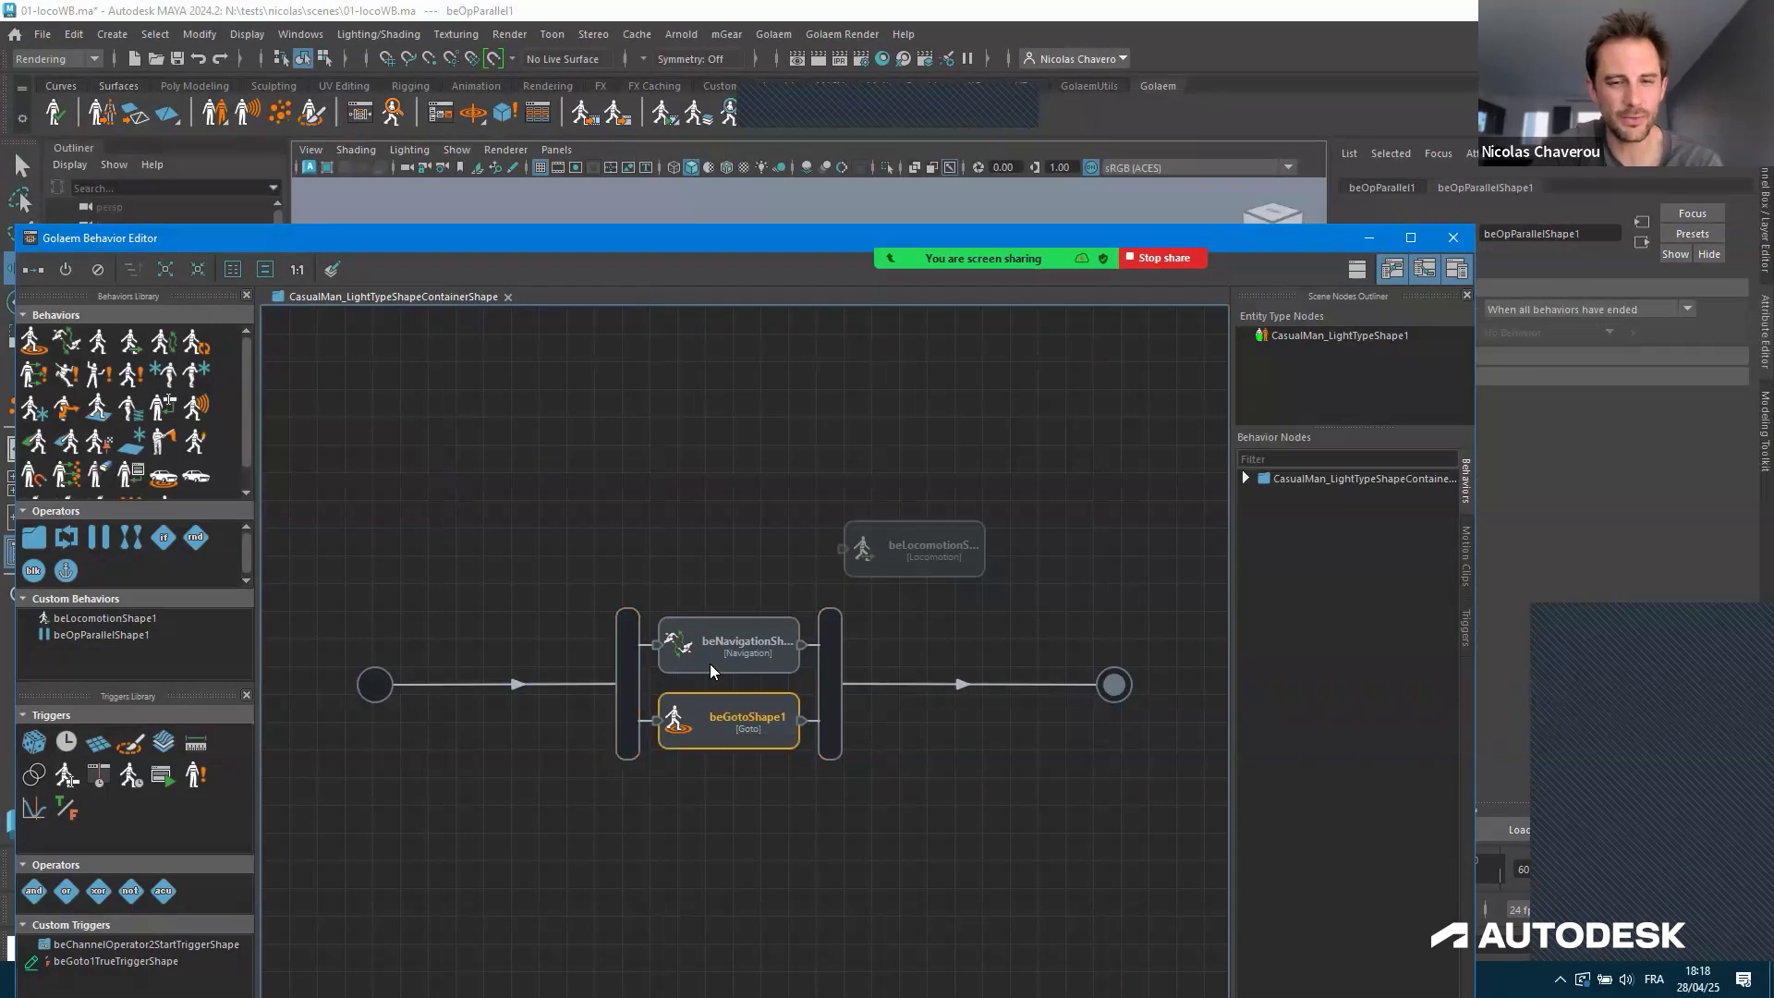
pyautogui.click(710, 664)
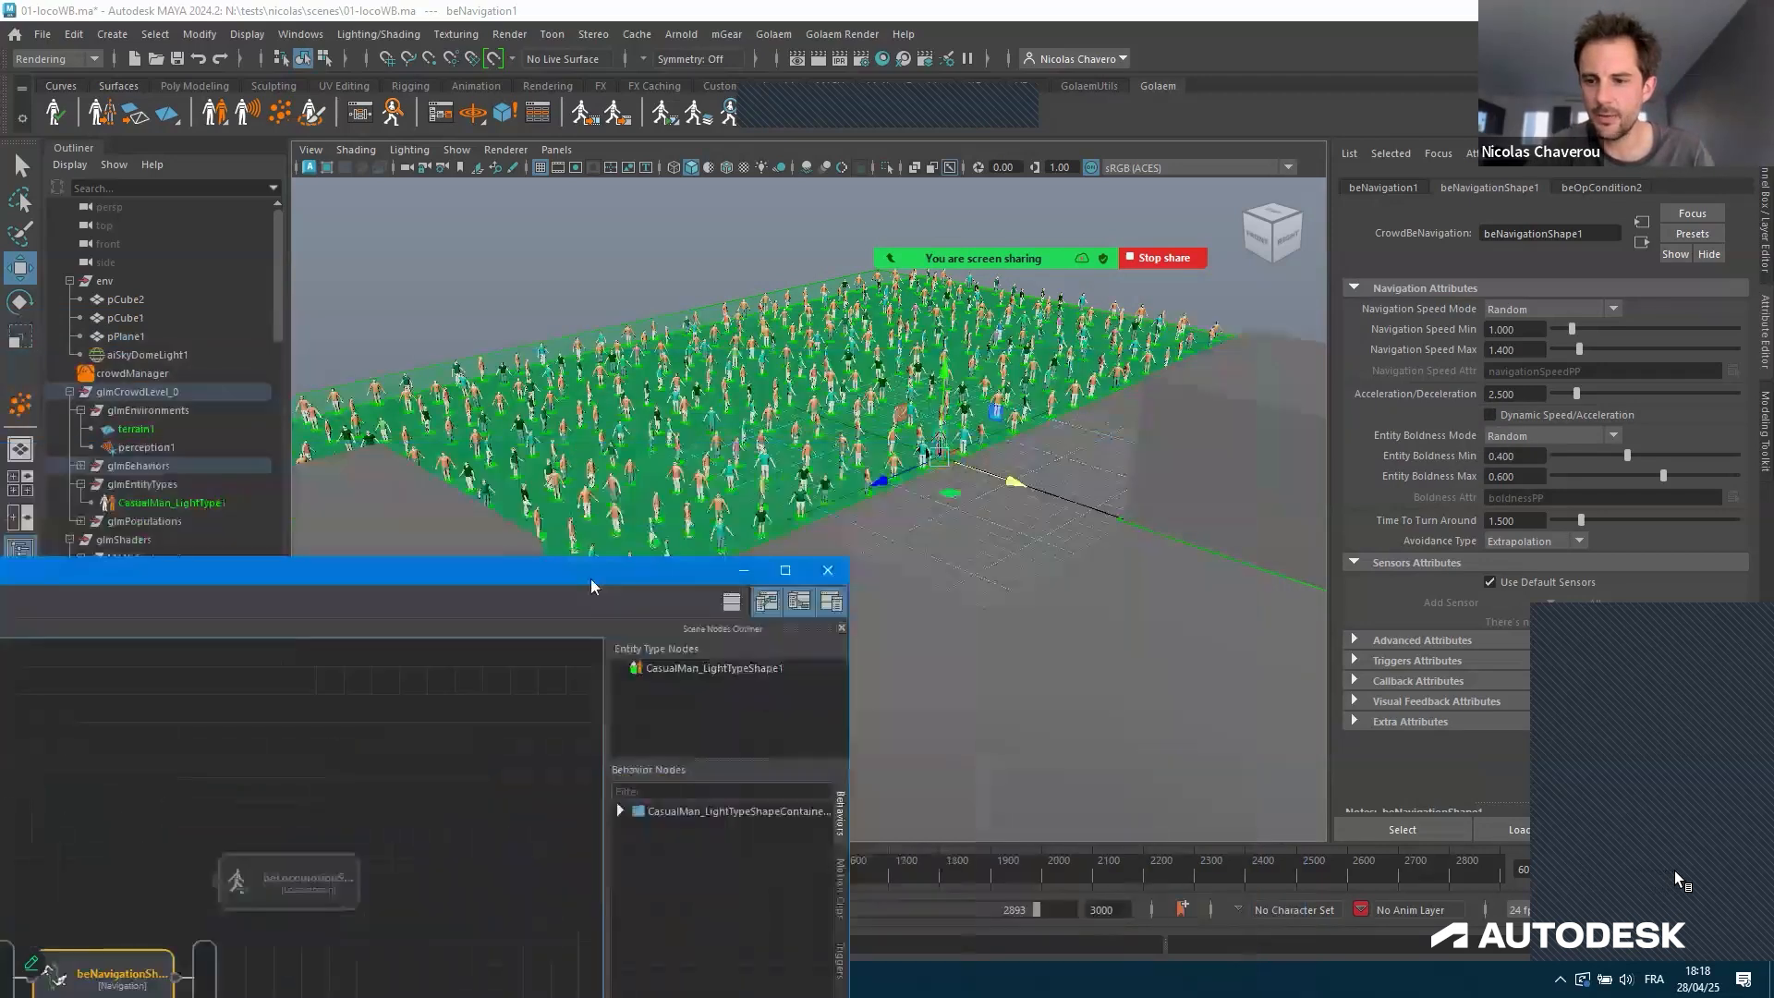
# Rerun the simulation and examine from several angles how the crowd moves across the terrain
pyautogui.keyDown('alt'); pyautogui.click(1164, 565); pyautogui.keyUp('alt')
pyautogui.hotkey('alt', 'shift', 'v')
pyautogui.hotkey('alt', 'v')
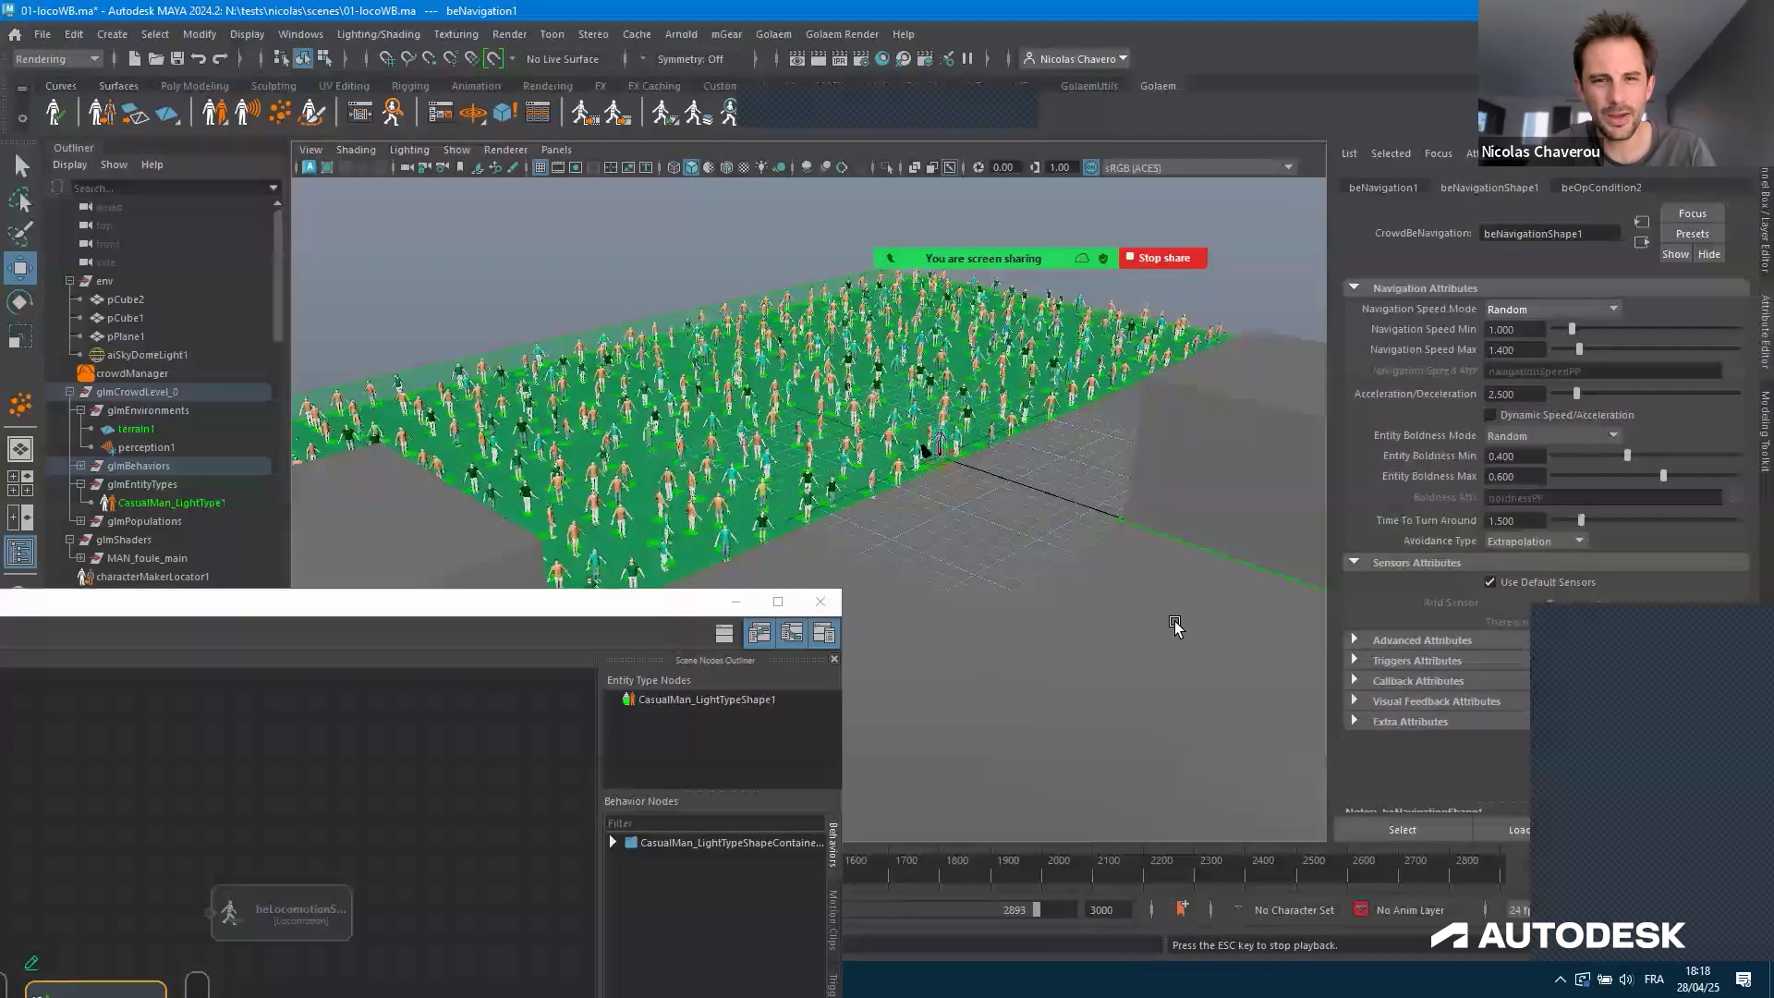
pyautogui.press('f')
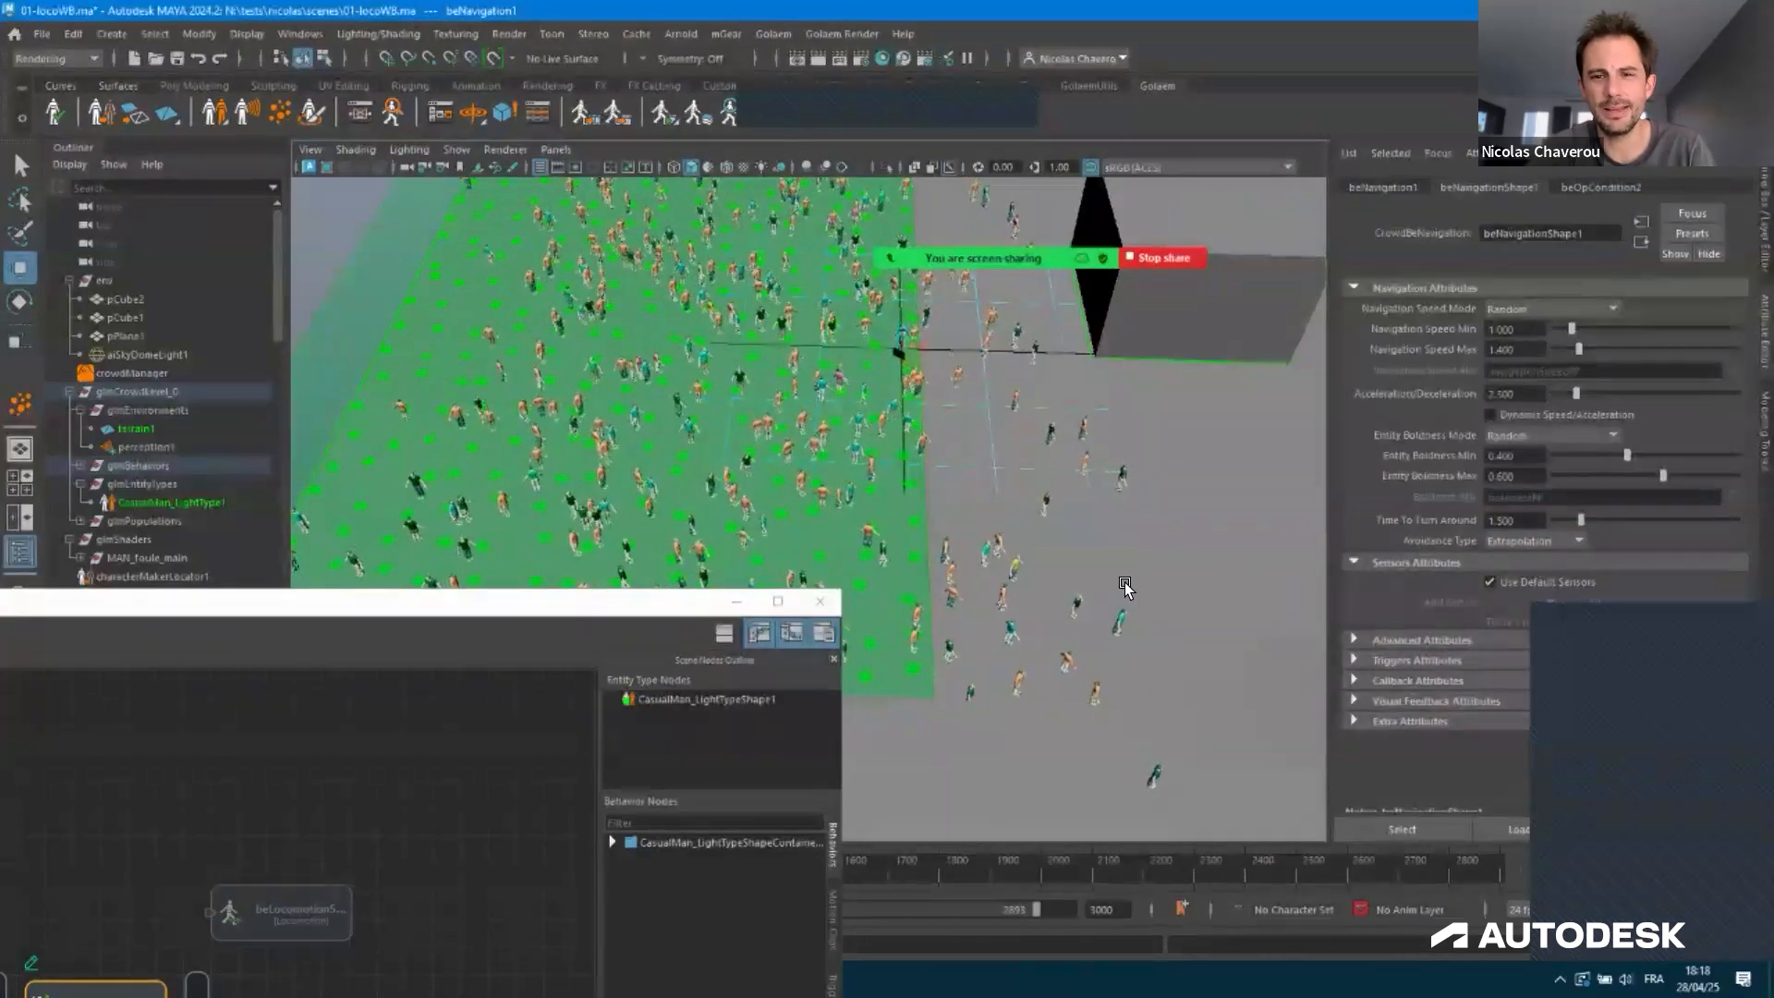
pyautogui.keyDown('alt'); pyautogui.moveTo(1206, 636); pyautogui.dragTo(823, 404); pyautogui.keyUp('alt')
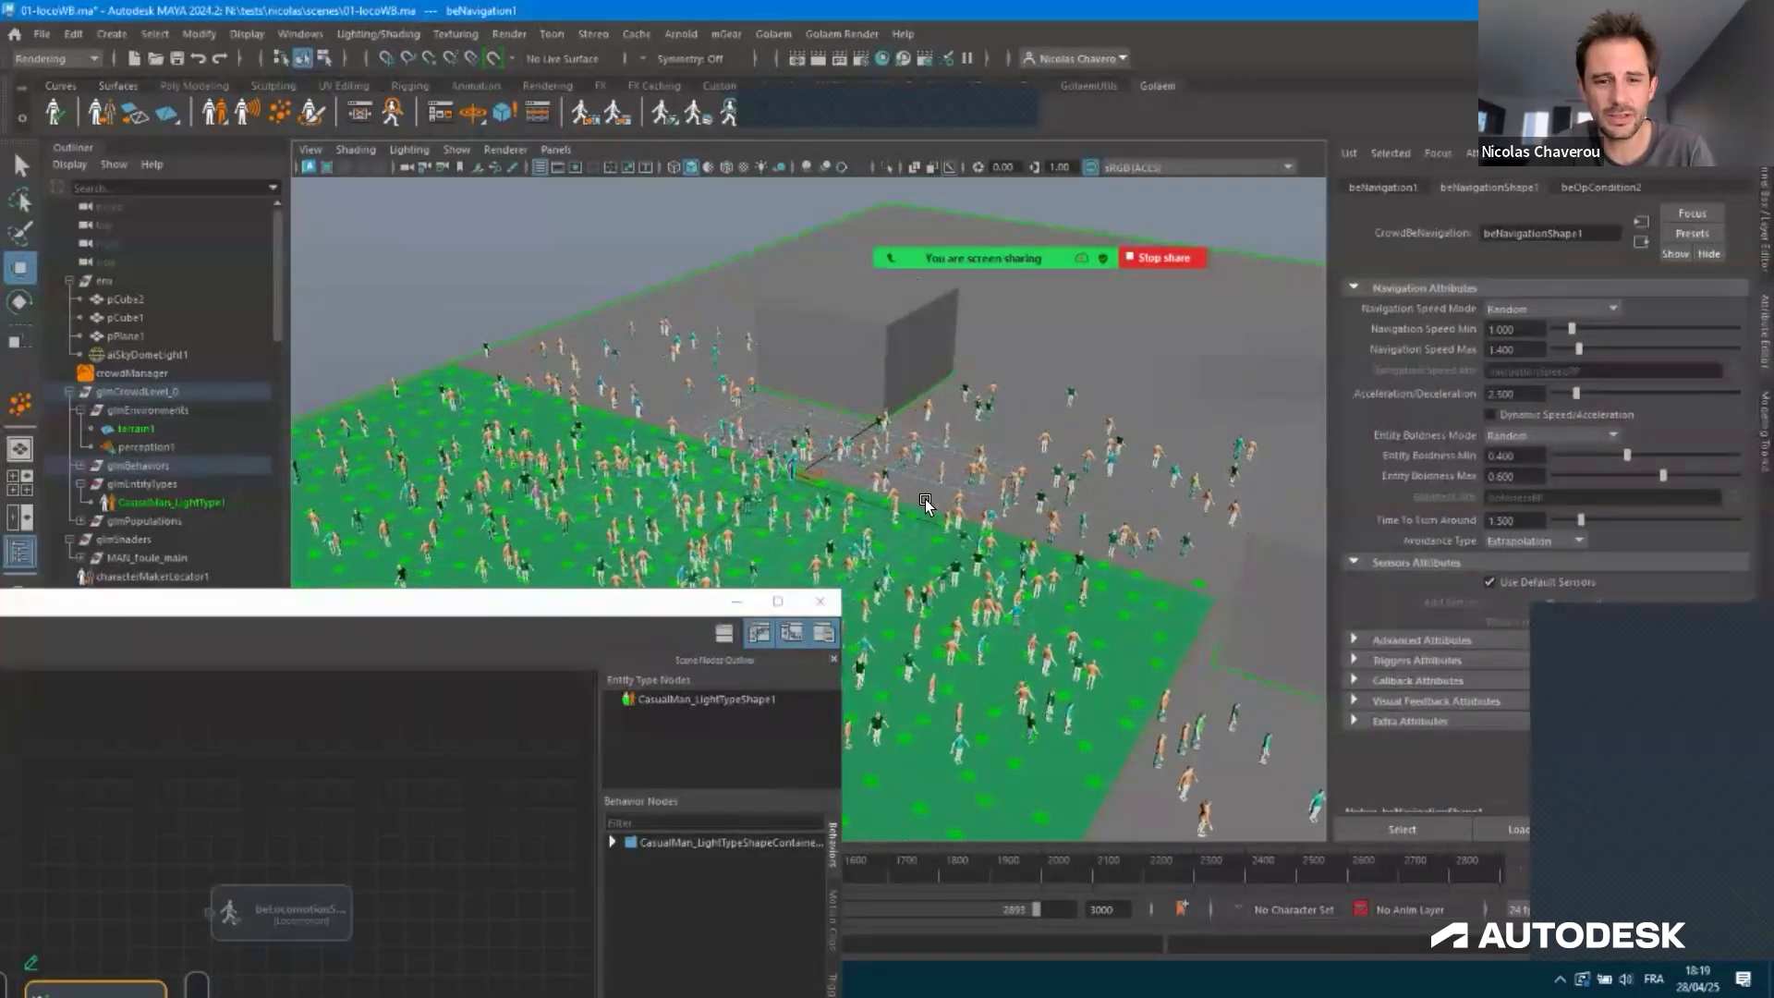
pyautogui.keyDown('alt'); pyautogui.moveTo(1012, 554); pyautogui.dragTo(887, 513); pyautogui.keyUp('alt')
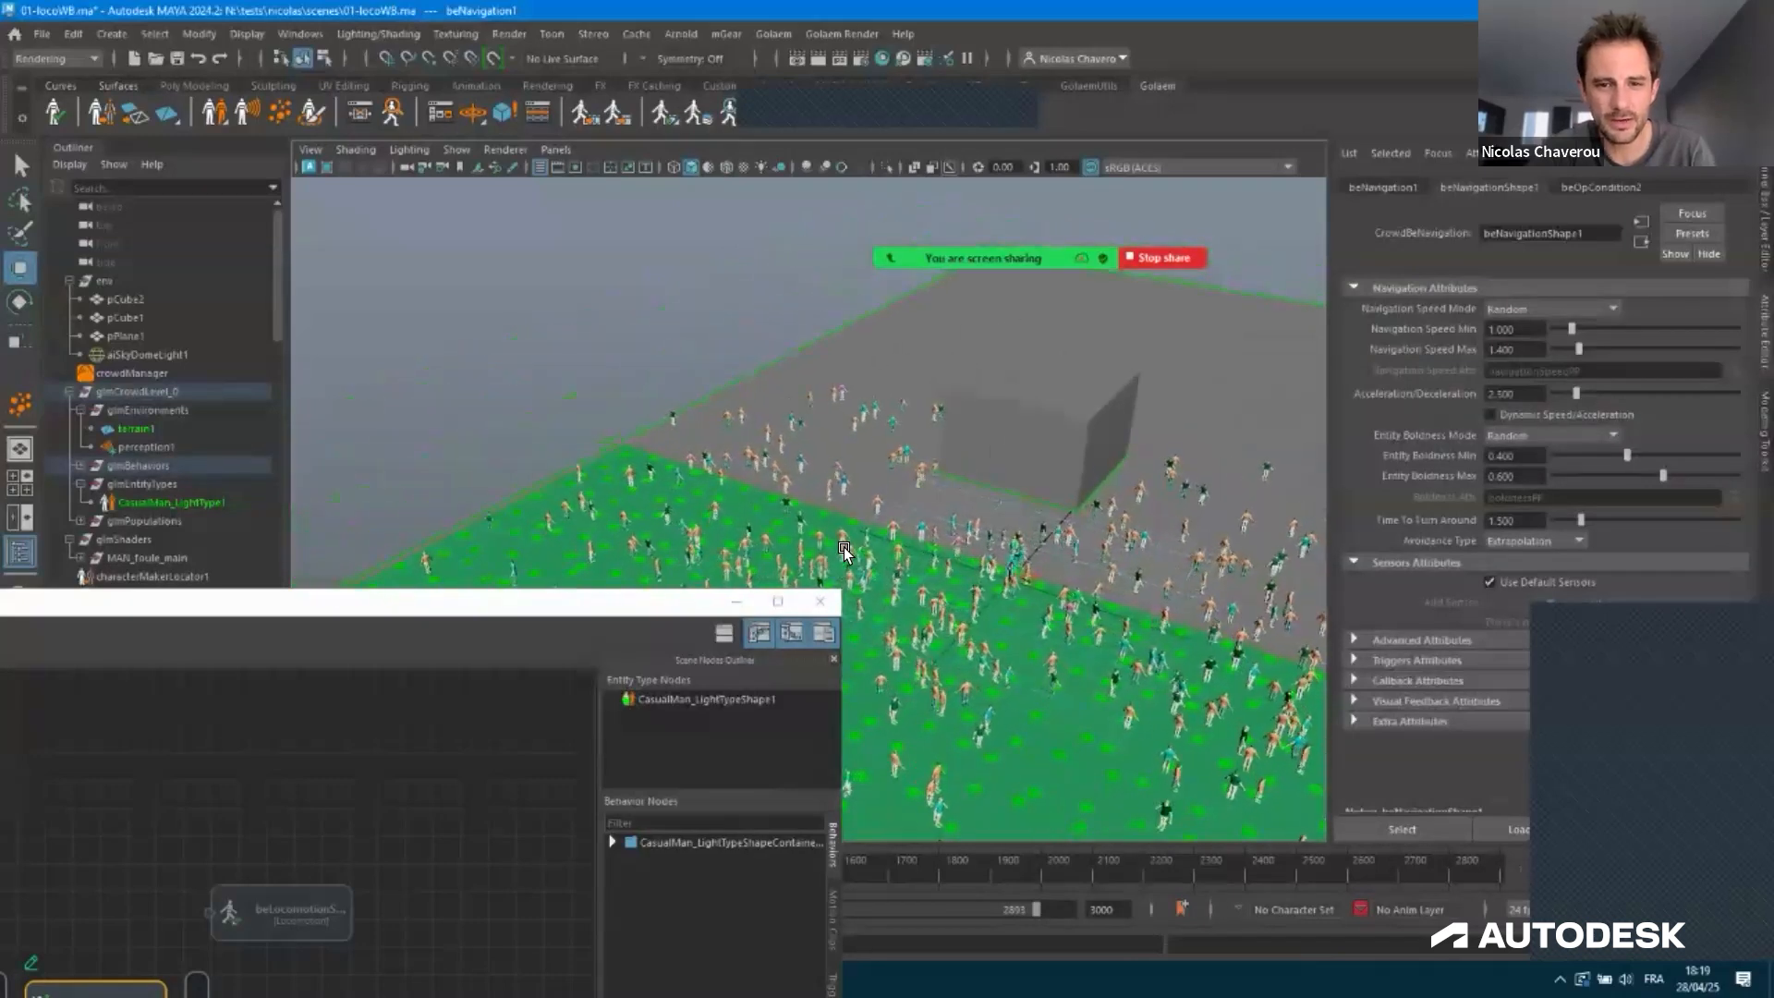
pyautogui.keyDown('alt'); pyautogui.moveTo(1146, 518); pyautogui.dragTo(1225, 486); pyautogui.keyUp('alt')
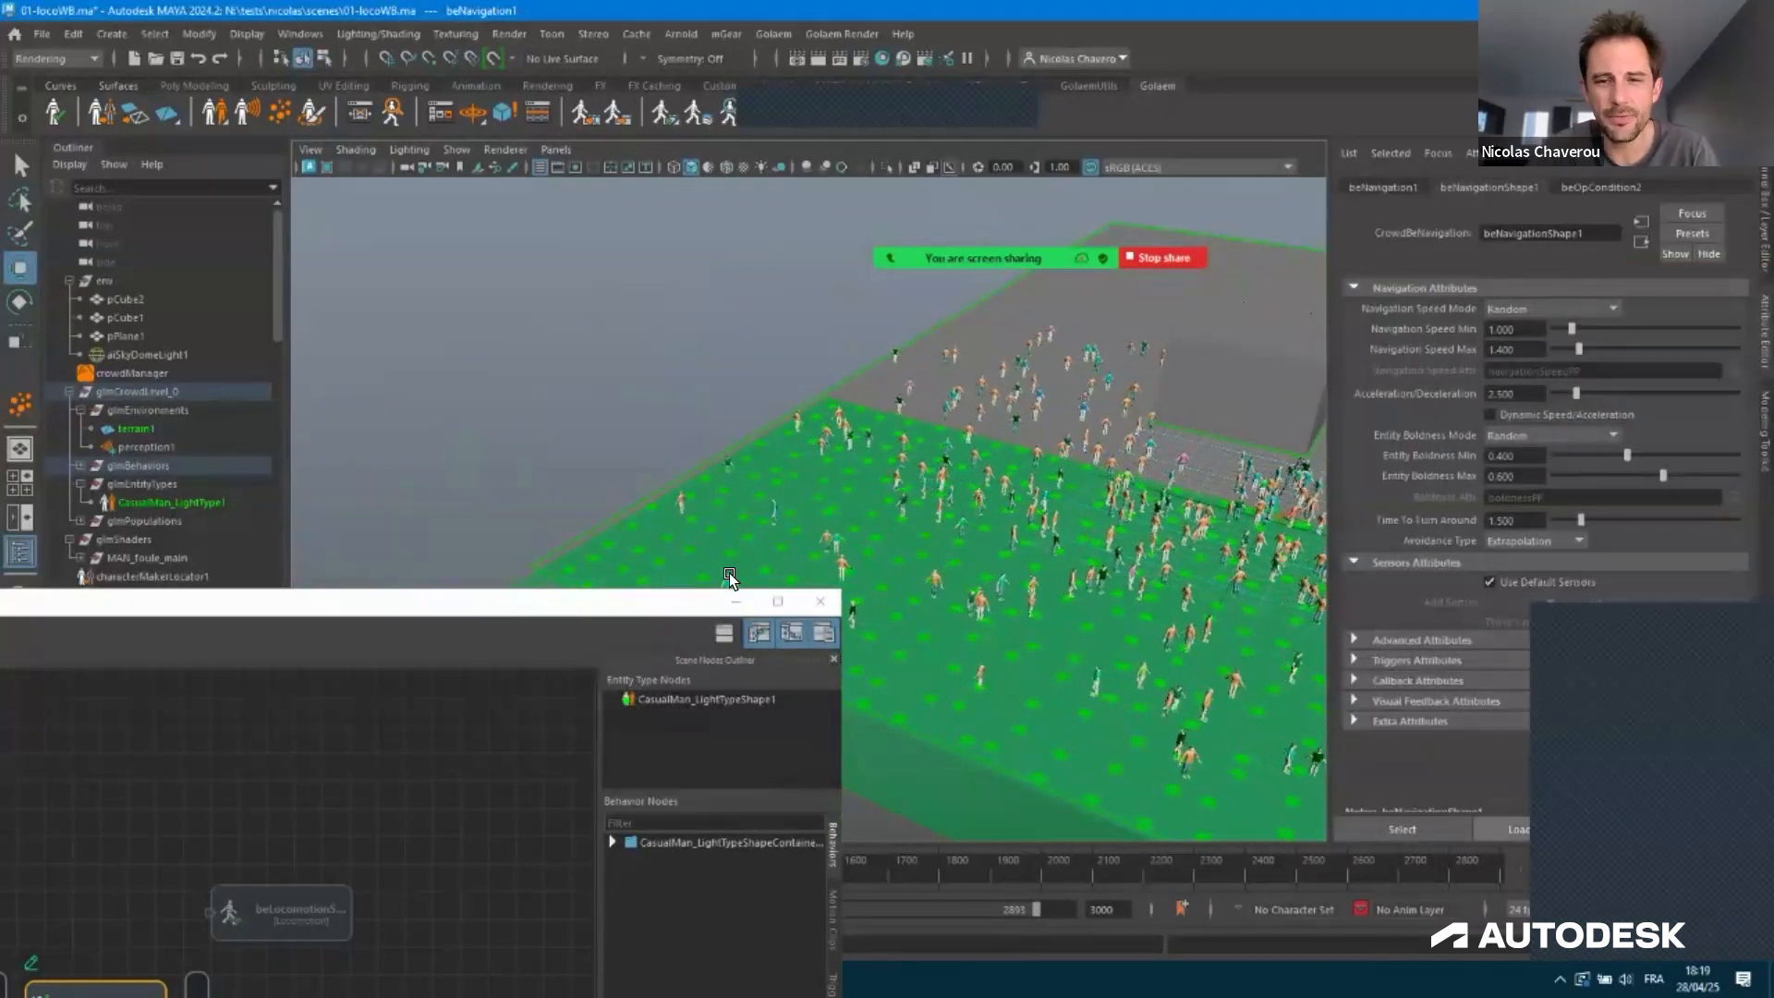
pyautogui.keyDown('alt'); pyautogui.moveTo(750, 550); pyautogui.dragTo(609, 578); pyautogui.keyUp('alt')
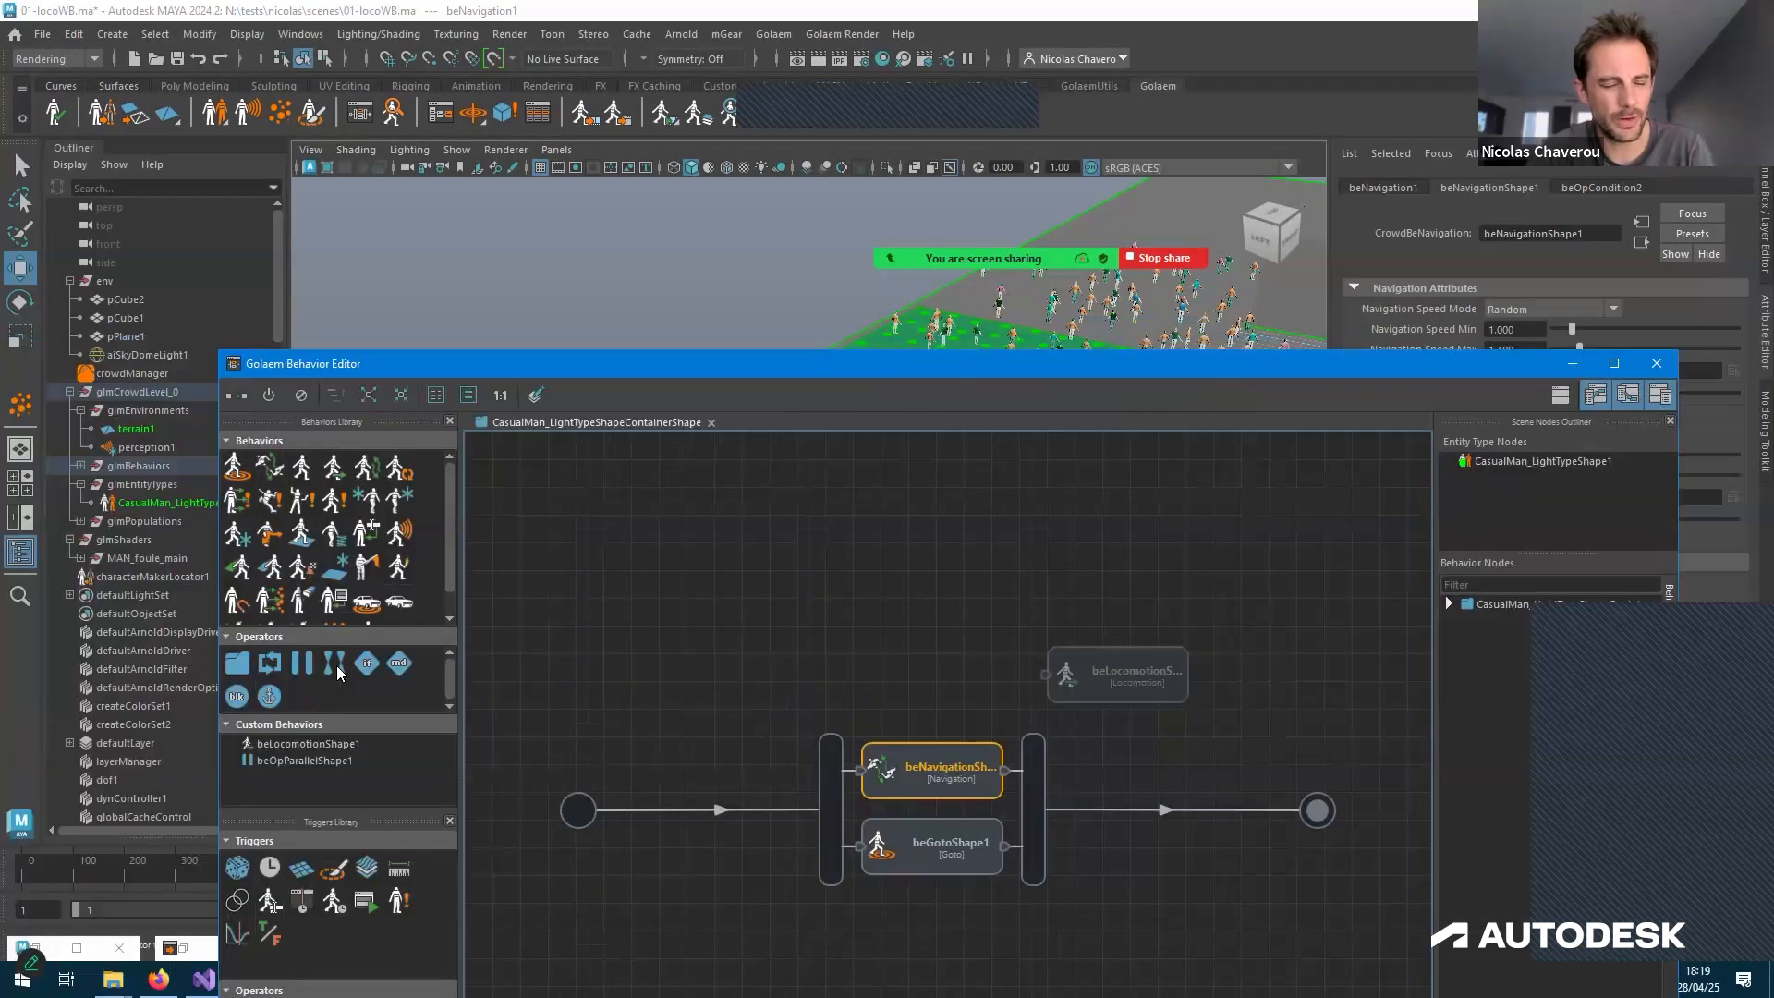
# Add a Loop operator to the behavior graph and wrap the Goto behavior inside it
pyautogui.moveTo(256, 668); pyautogui.dragTo(623, 619)
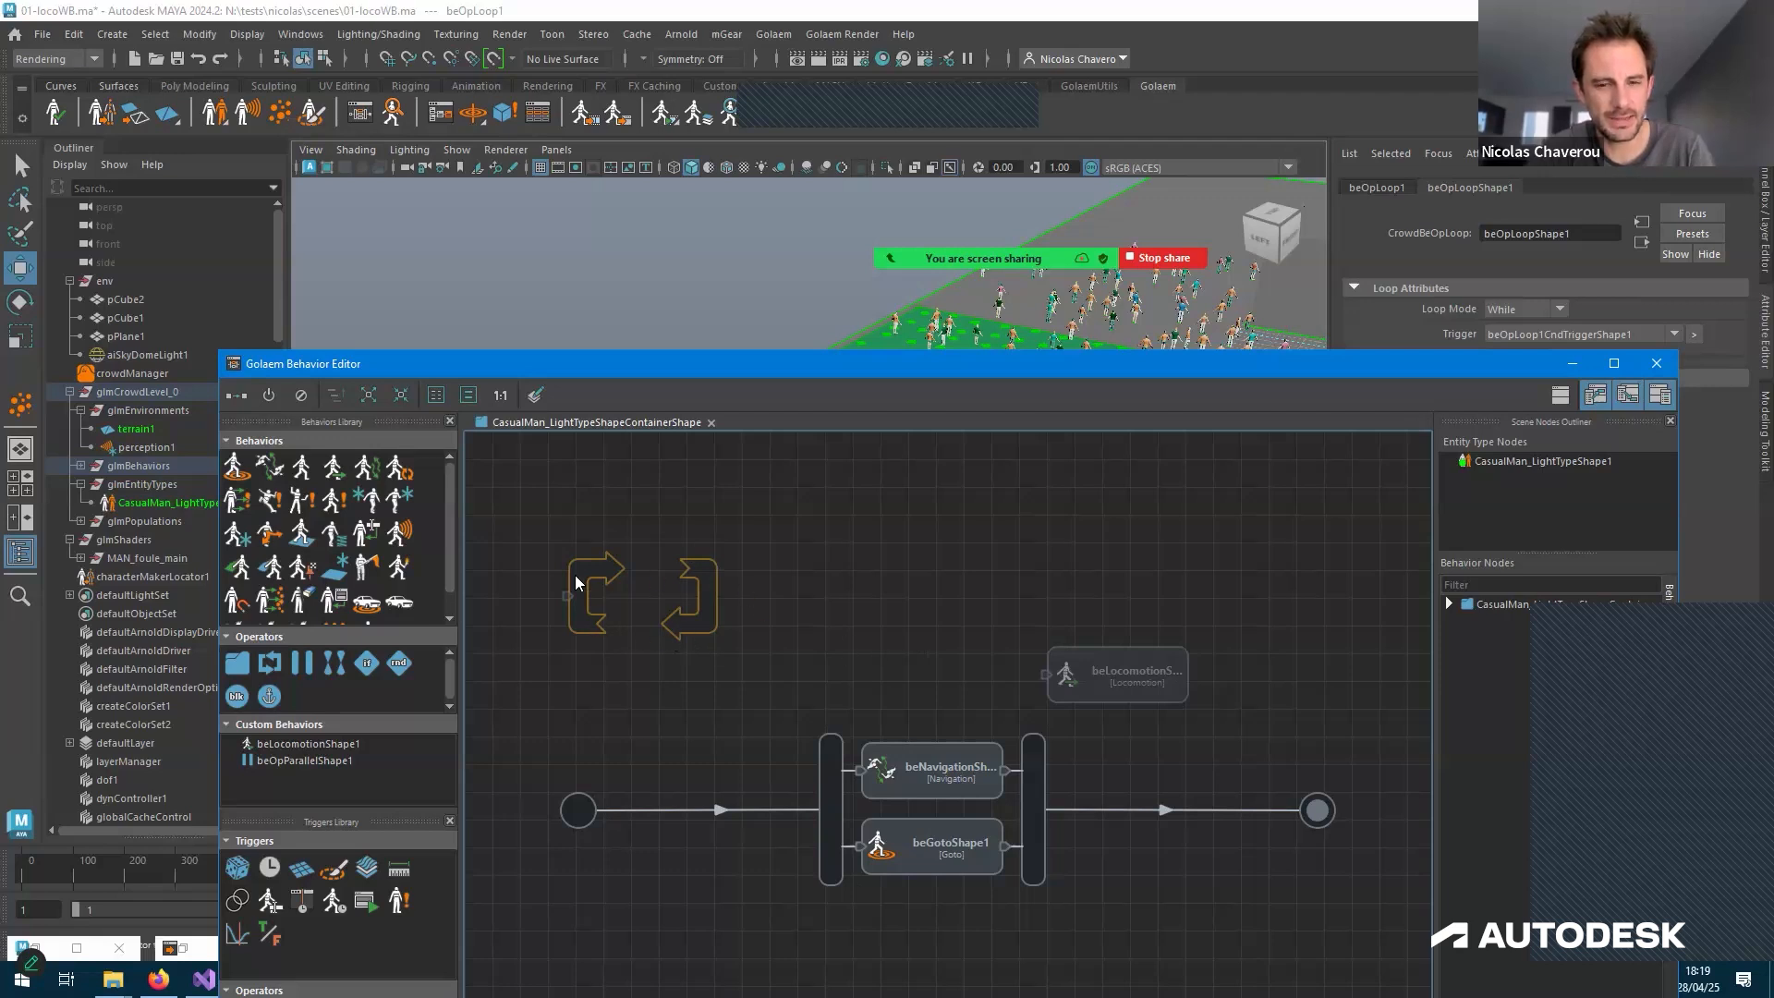
pyautogui.moveTo(932, 843); pyautogui.dragTo(642, 596)
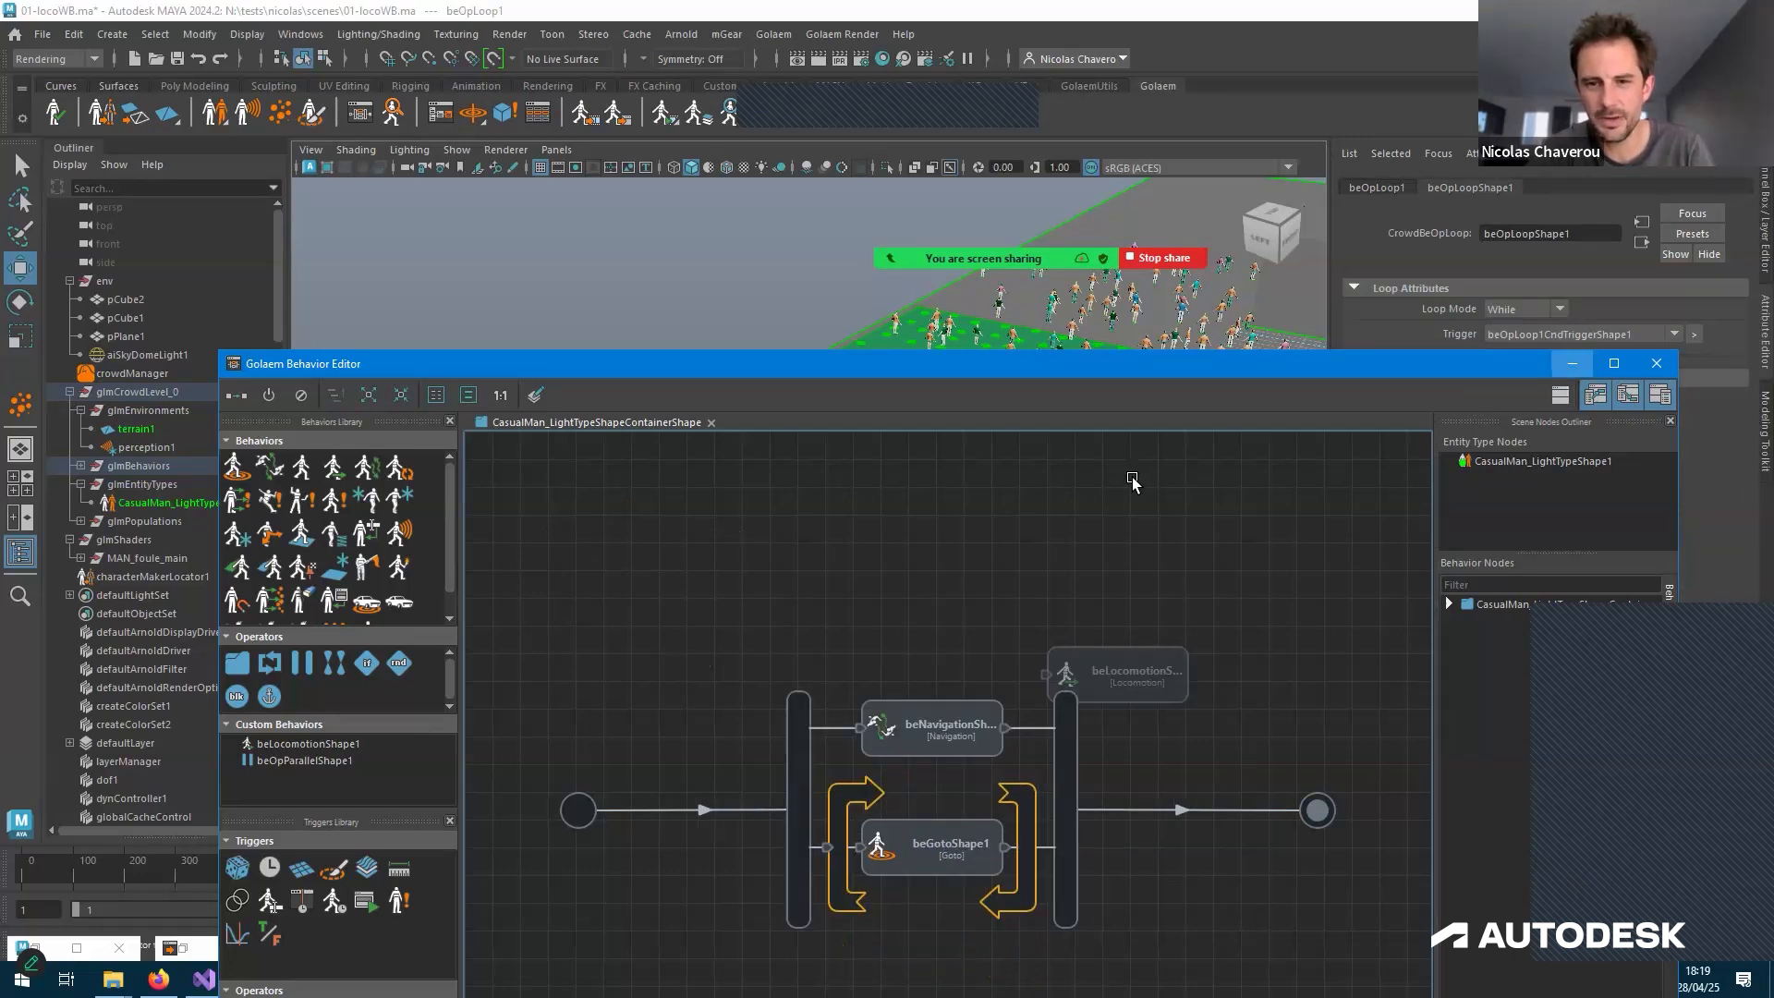
# Minimize the Behavior Editor, rerun the simulation with the looped Goto and examine the crowd's movement around the boxes
pyautogui.click(1572, 363)
pyautogui.hotkey('alt', 'shift', 'v')
pyautogui.hotkey('alt', 'v')
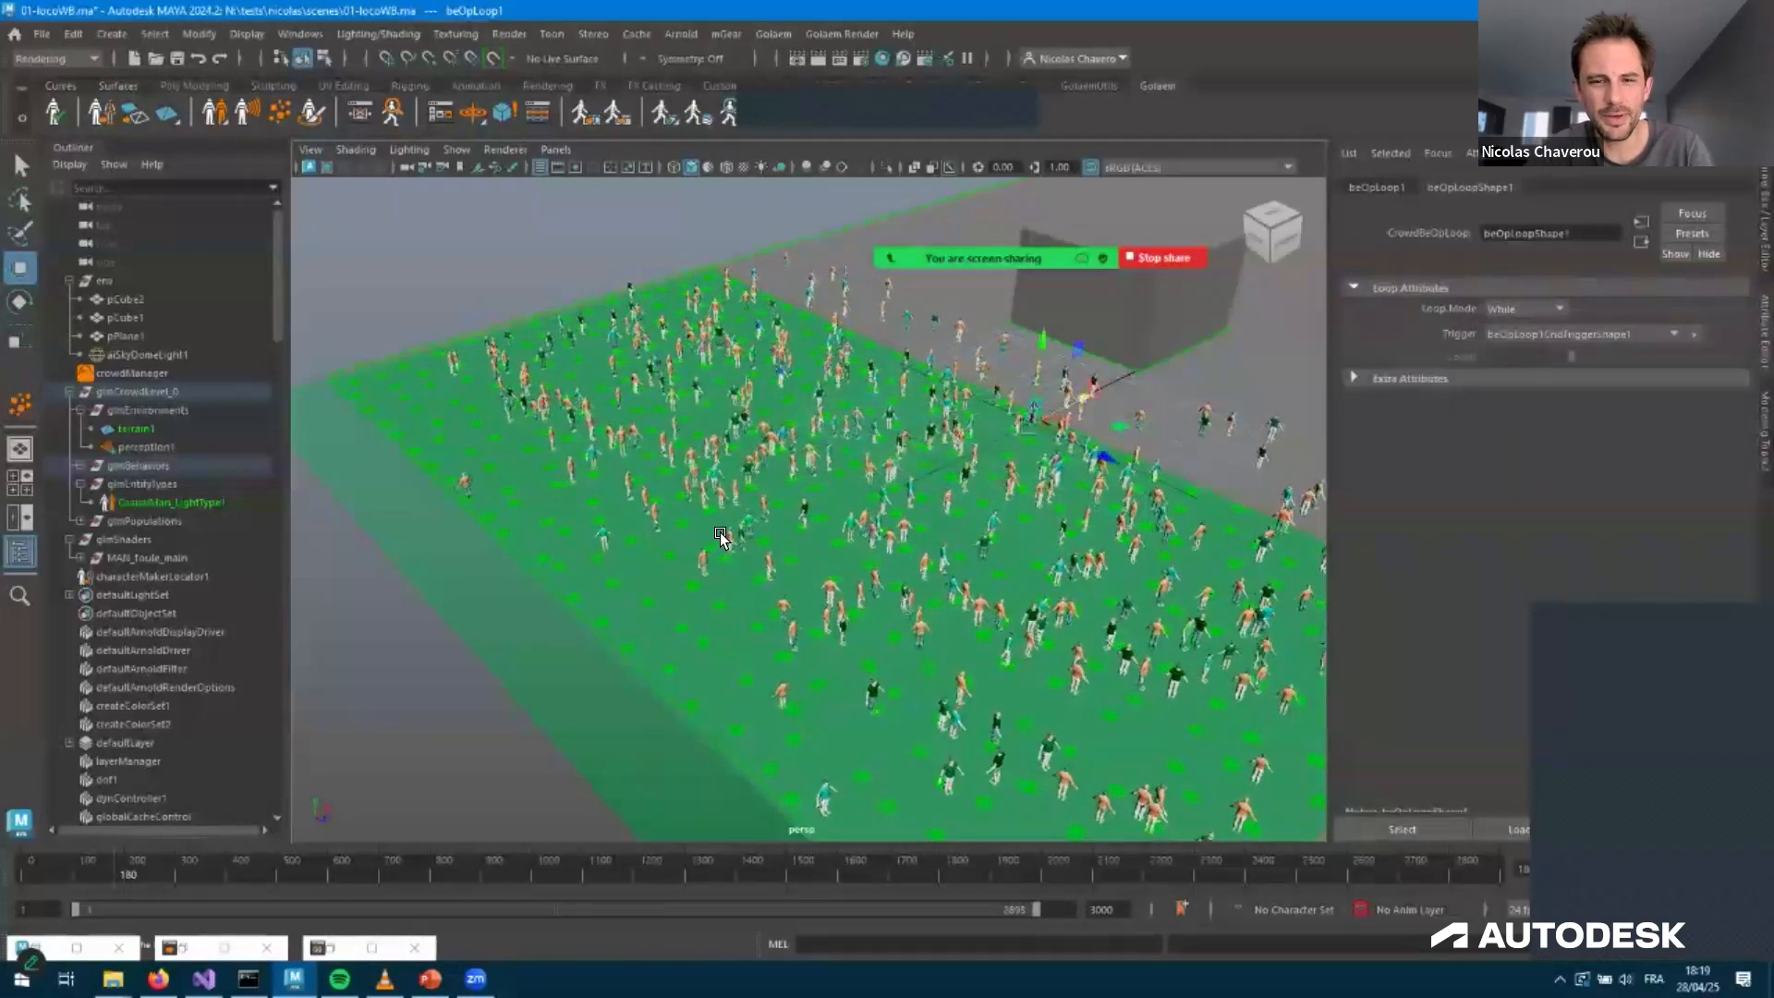
pyautogui.keyDown('alt'); pyautogui.moveTo(626, 334); pyautogui.dragTo(514, 367); pyautogui.keyUp('alt')
pyautogui.keyDown('alt'); pyautogui.moveTo(1016, 573); pyautogui.dragTo(757, 508, button='middle'); pyautogui.keyUp('alt')
pyautogui.keyDown('alt'); pyautogui.moveTo(832, 509); pyautogui.dragTo(939, 502); pyautogui.keyUp('alt')
pyautogui.scroll(-3, 1063, 540)
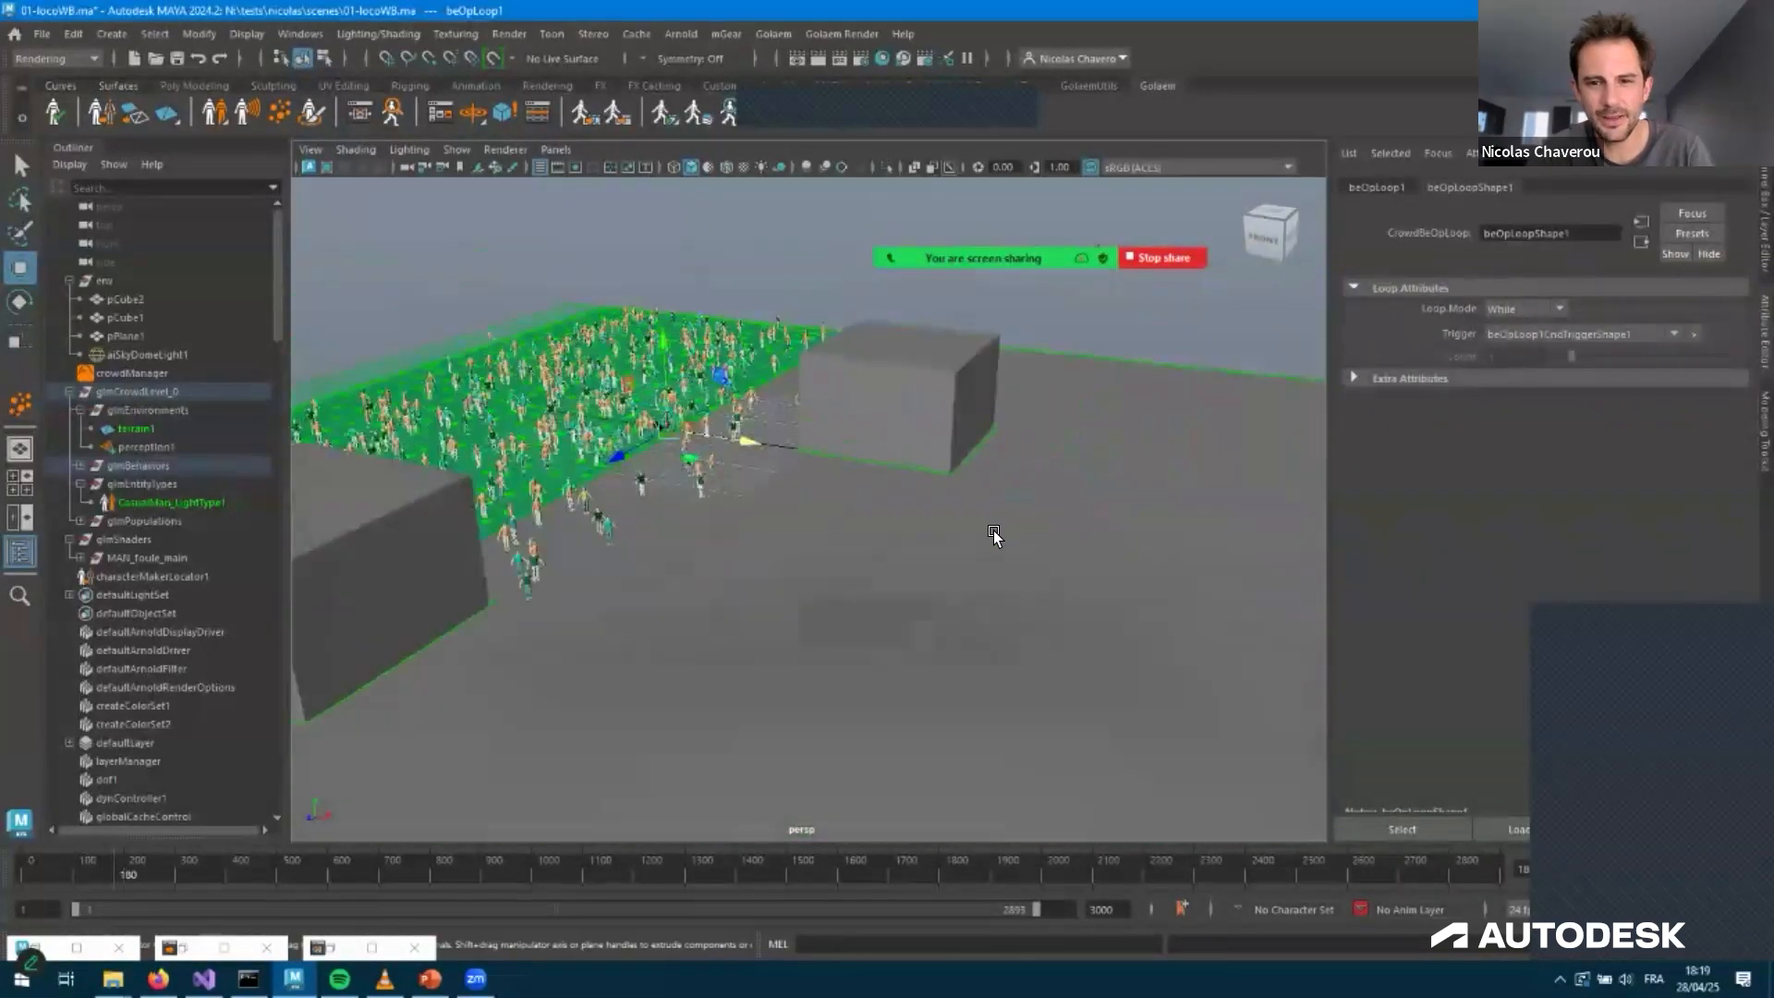
# Add the target1 population tool and move it onto the open ground in front of the crowd
pyautogui.hotkey('ctrl', 'z')
pyautogui.moveTo(691, 460); pyautogui.dragTo(899, 724)
pyautogui.moveTo(930, 628); pyautogui.dragTo(915, 513)
pyautogui.keyDown('alt'); pyautogui.moveTo(1417, 375); pyautogui.dragTo(1560, 427); pyautogui.keyUp('alt')
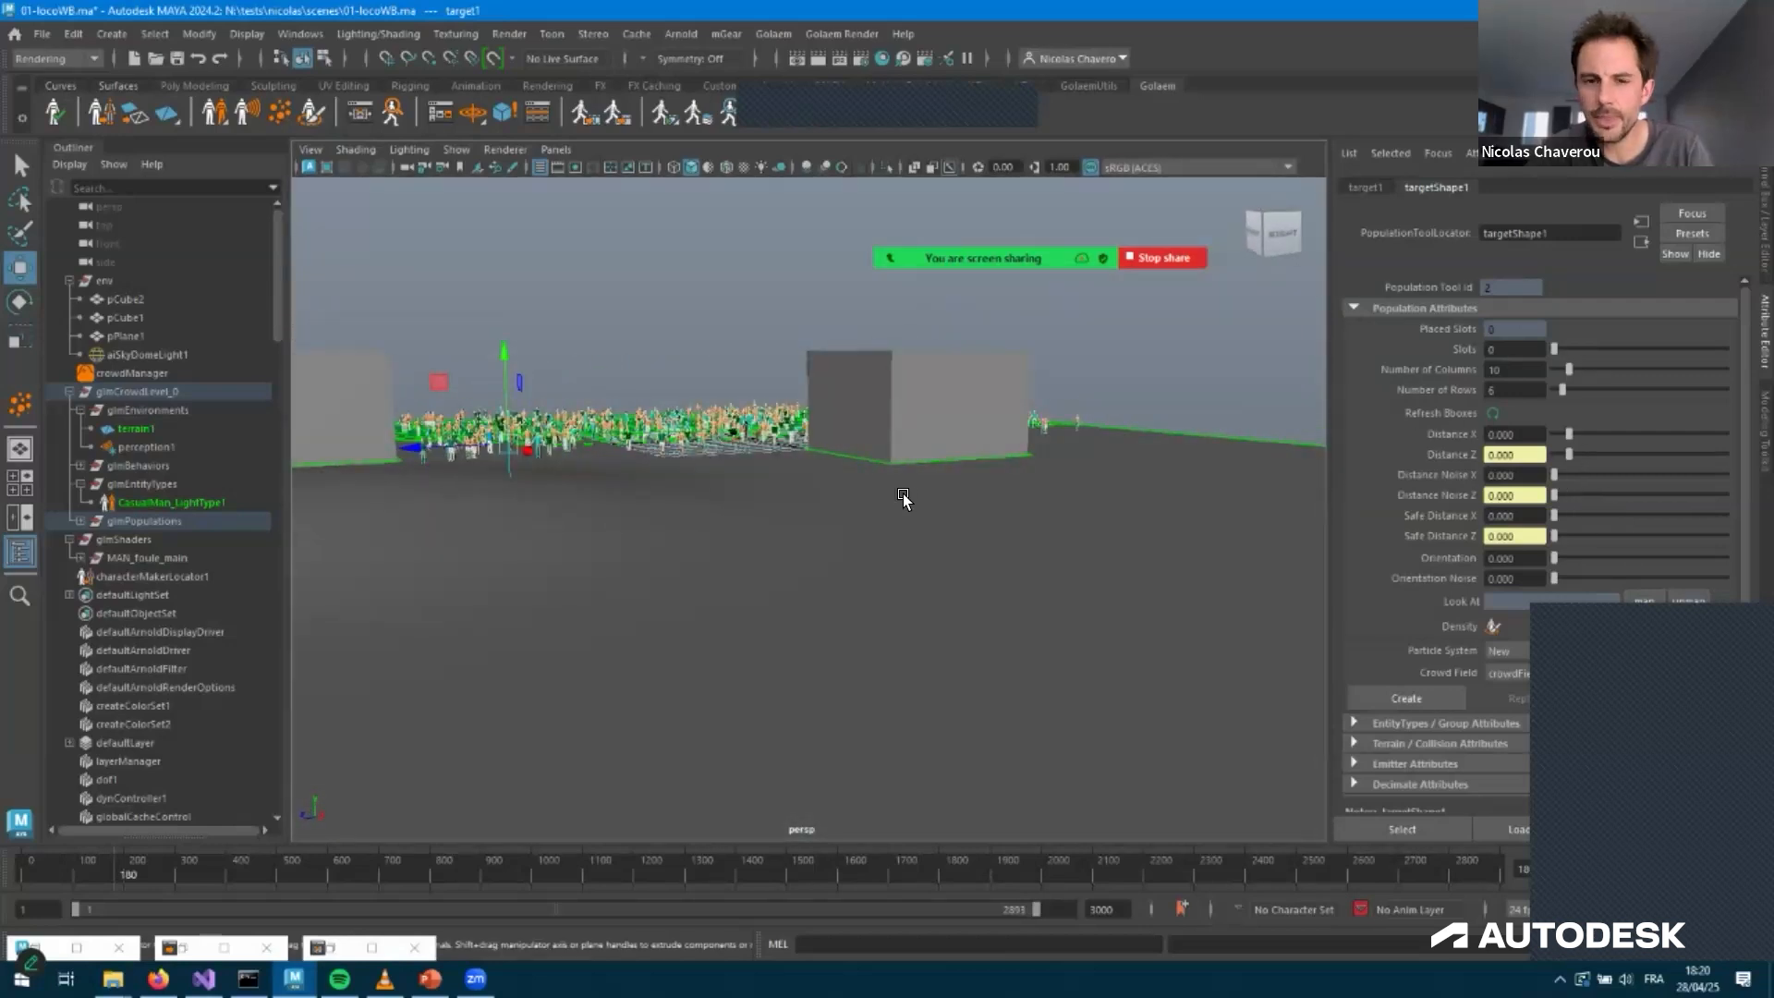
pyautogui.moveTo(1438, 364); pyautogui.dragTo(1051, 518)
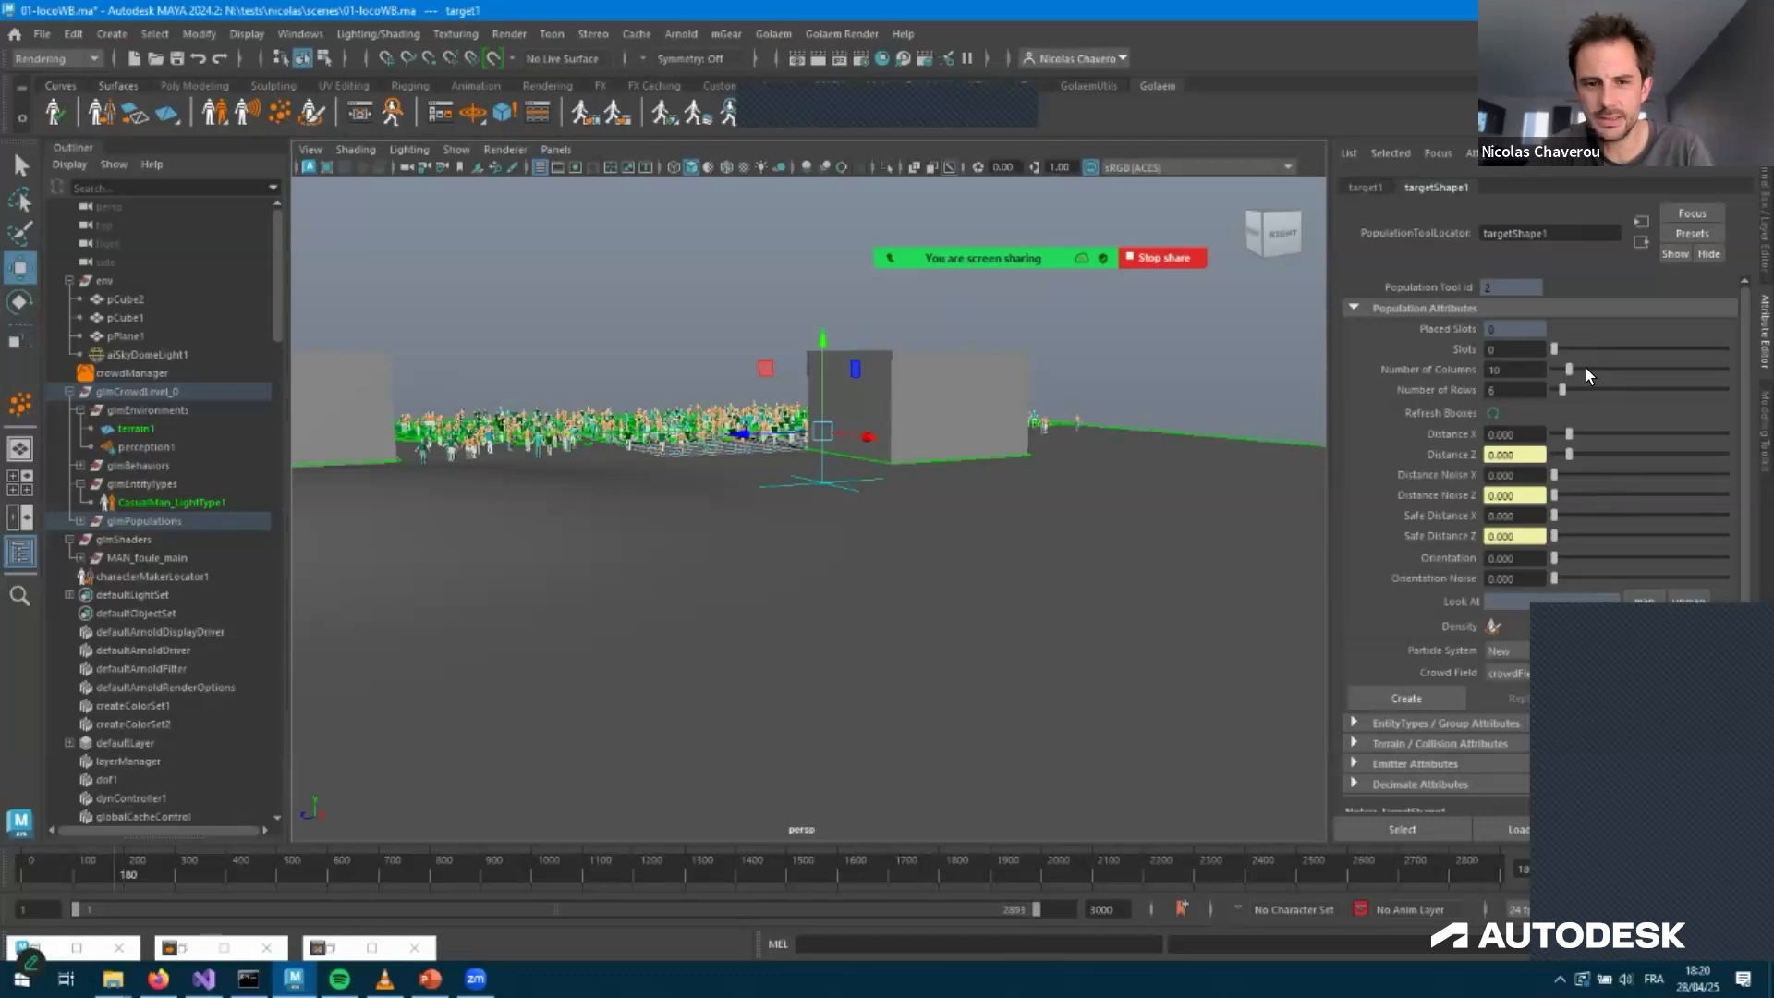
# Set target1 to 380 slots, 17 columns and 0.973 distance in X and Z, and create its particles
pyautogui.moveTo(1555, 350); pyautogui.dragTo(1619, 350)
pyautogui.keyDown('alt'); pyautogui.moveTo(943, 517); pyautogui.dragTo(931, 605); pyautogui.keyUp('alt')
pyautogui.moveTo(1569, 369); pyautogui.dragTo(1582, 370)
pyautogui.moveTo(564, 617); pyautogui.dragTo(644, 203, button='middle')
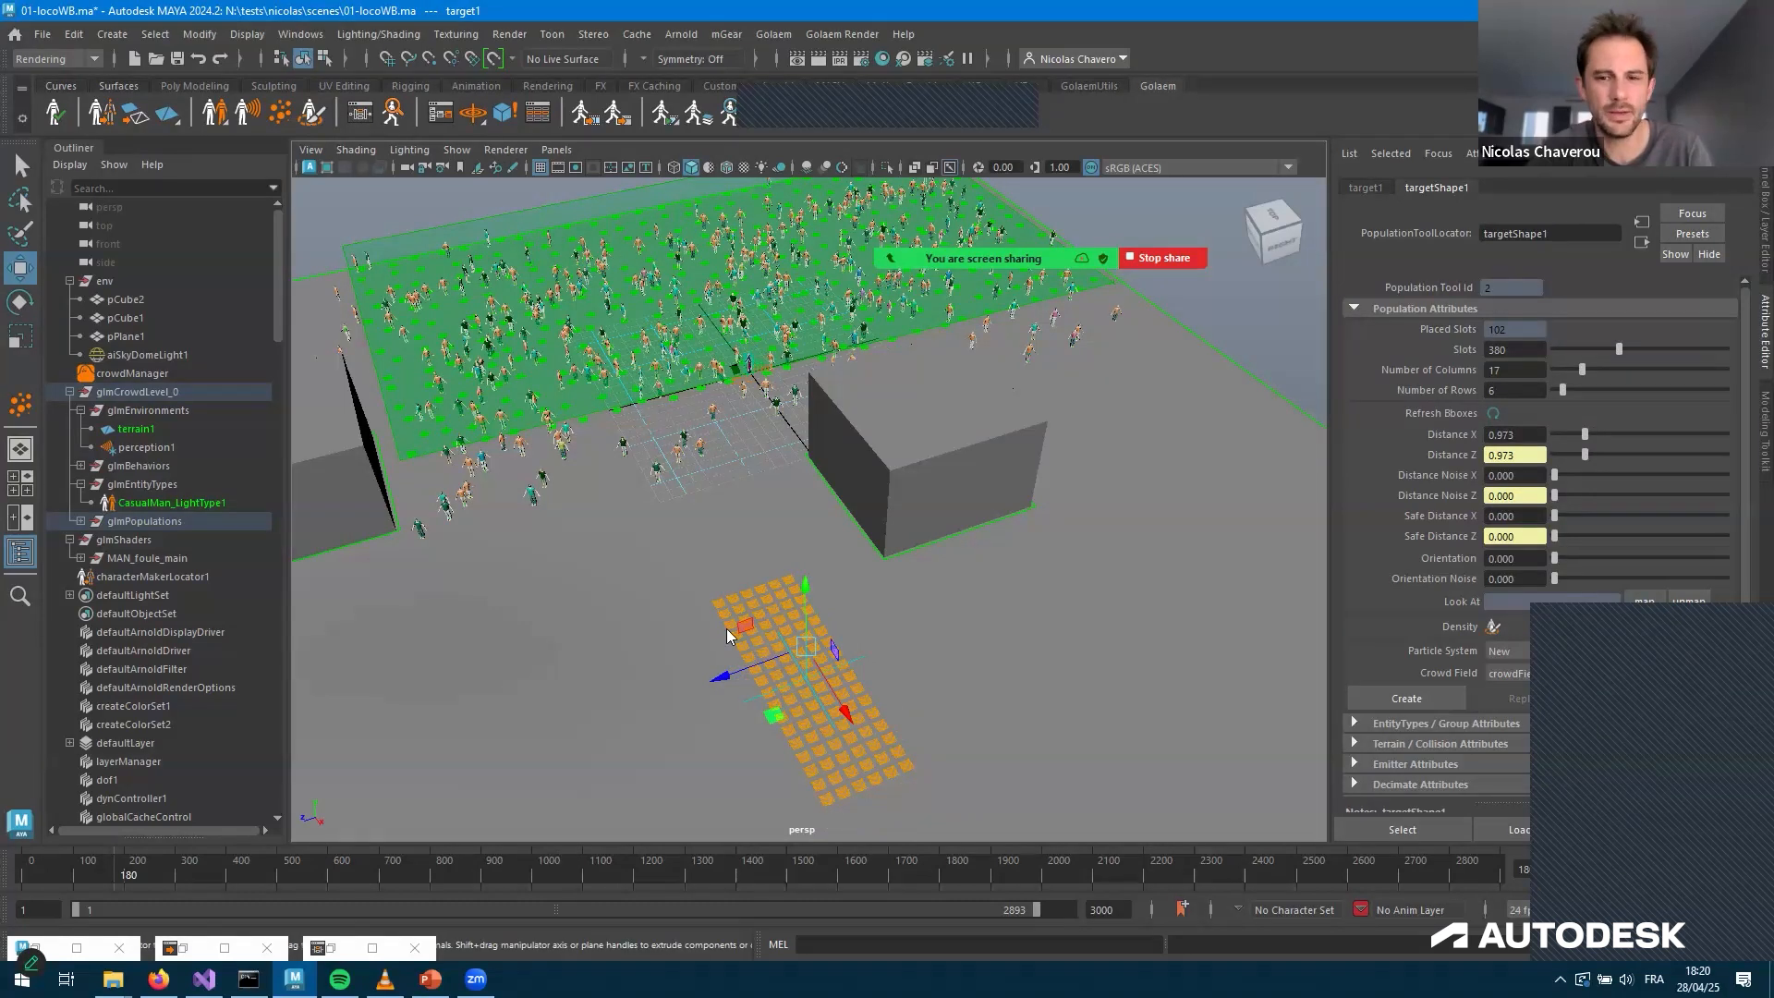
pyautogui.click(1407, 698)
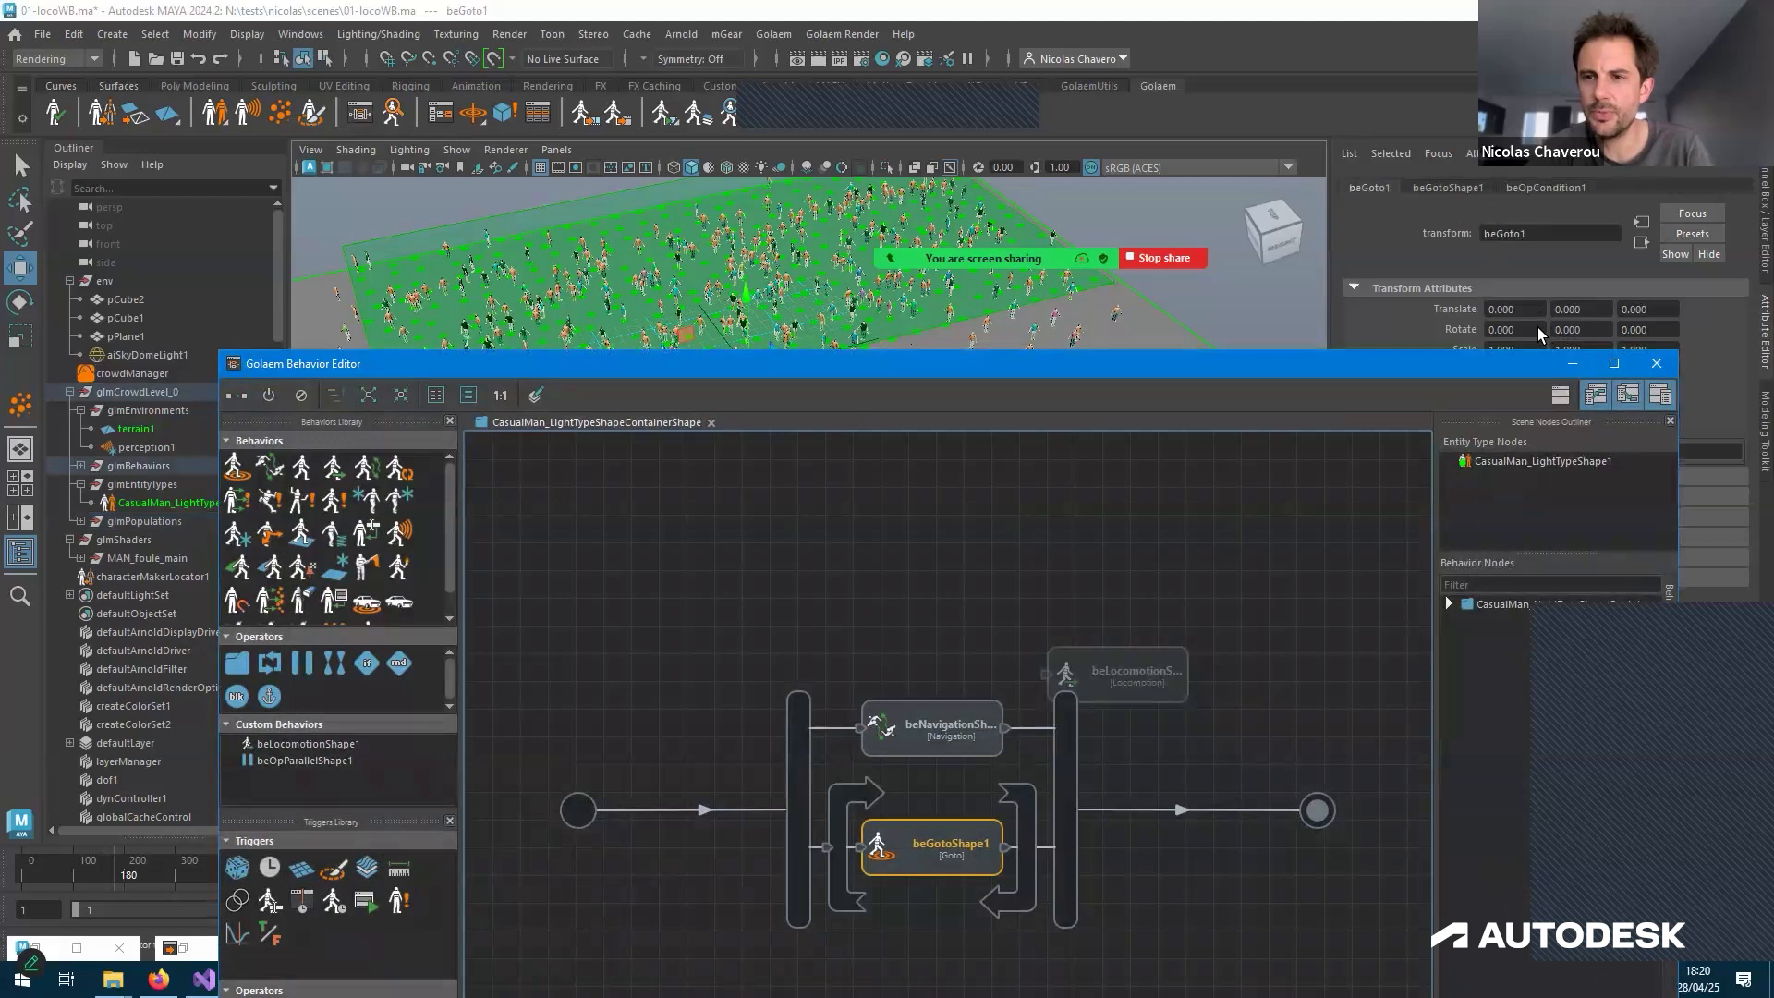
# Set the Goto behavior's Target Mode to Target Poptool, with targetShape1 as the poptool and slots assigned By Id
pyautogui.click(1534, 342)
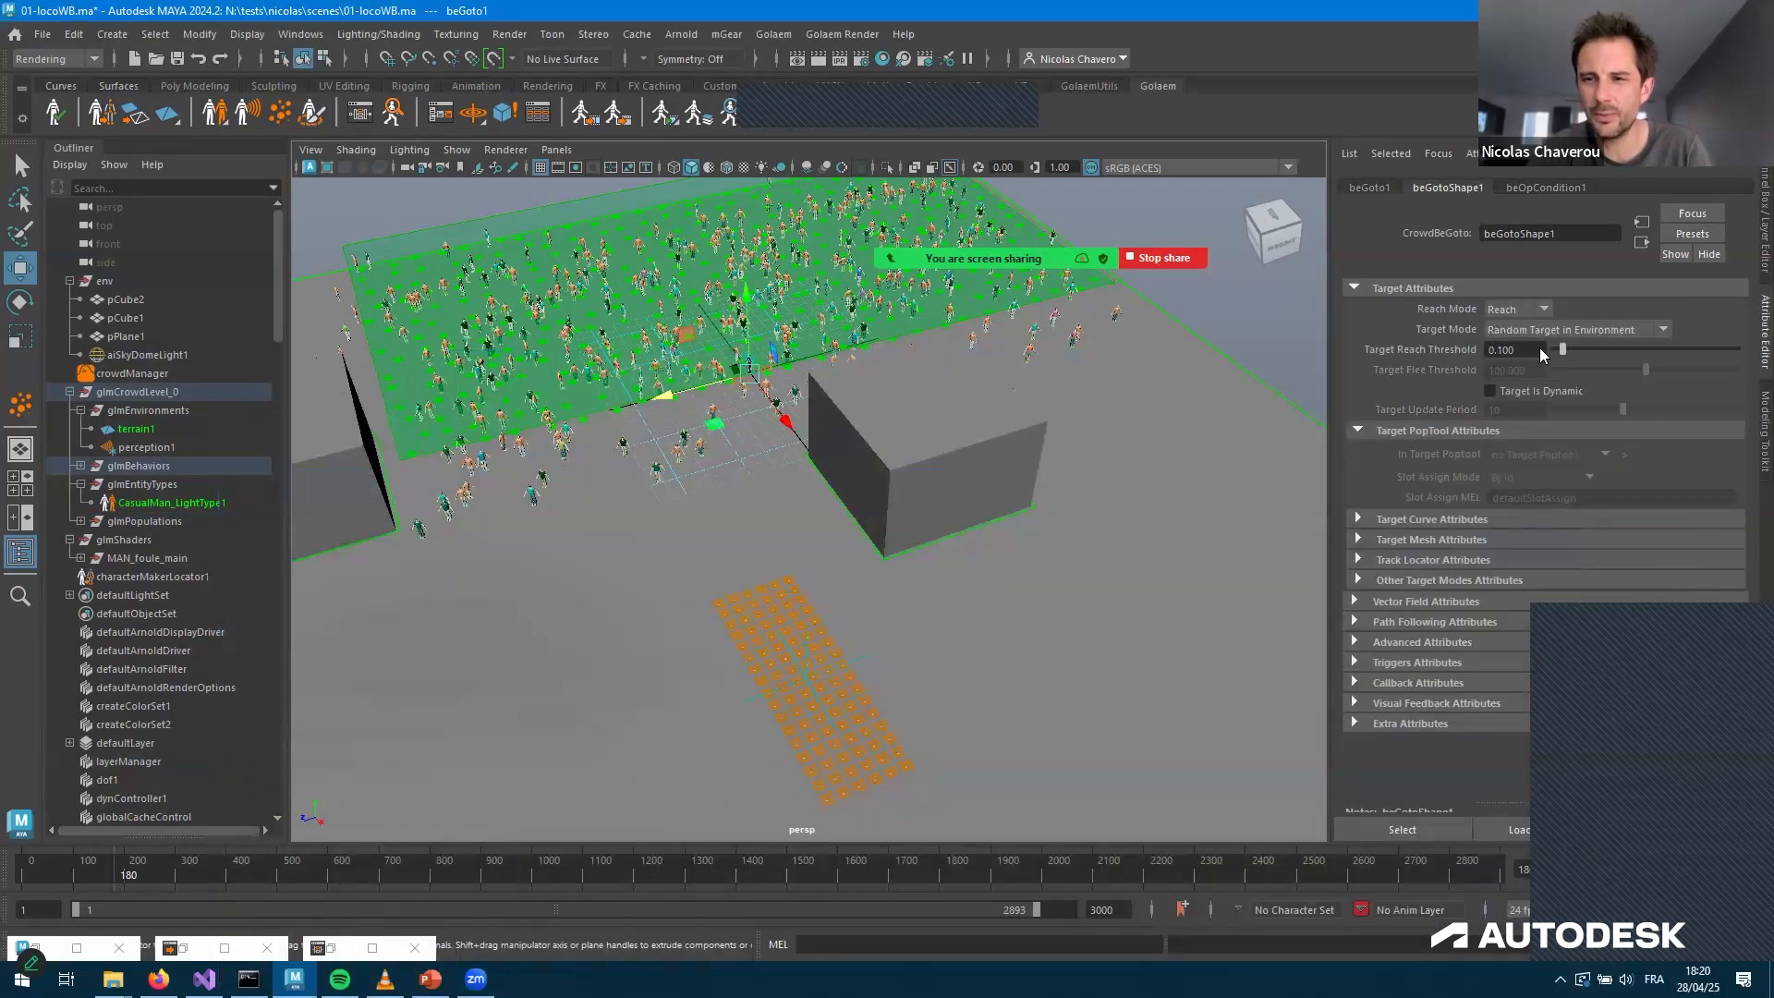
pyautogui.click(1542, 329)
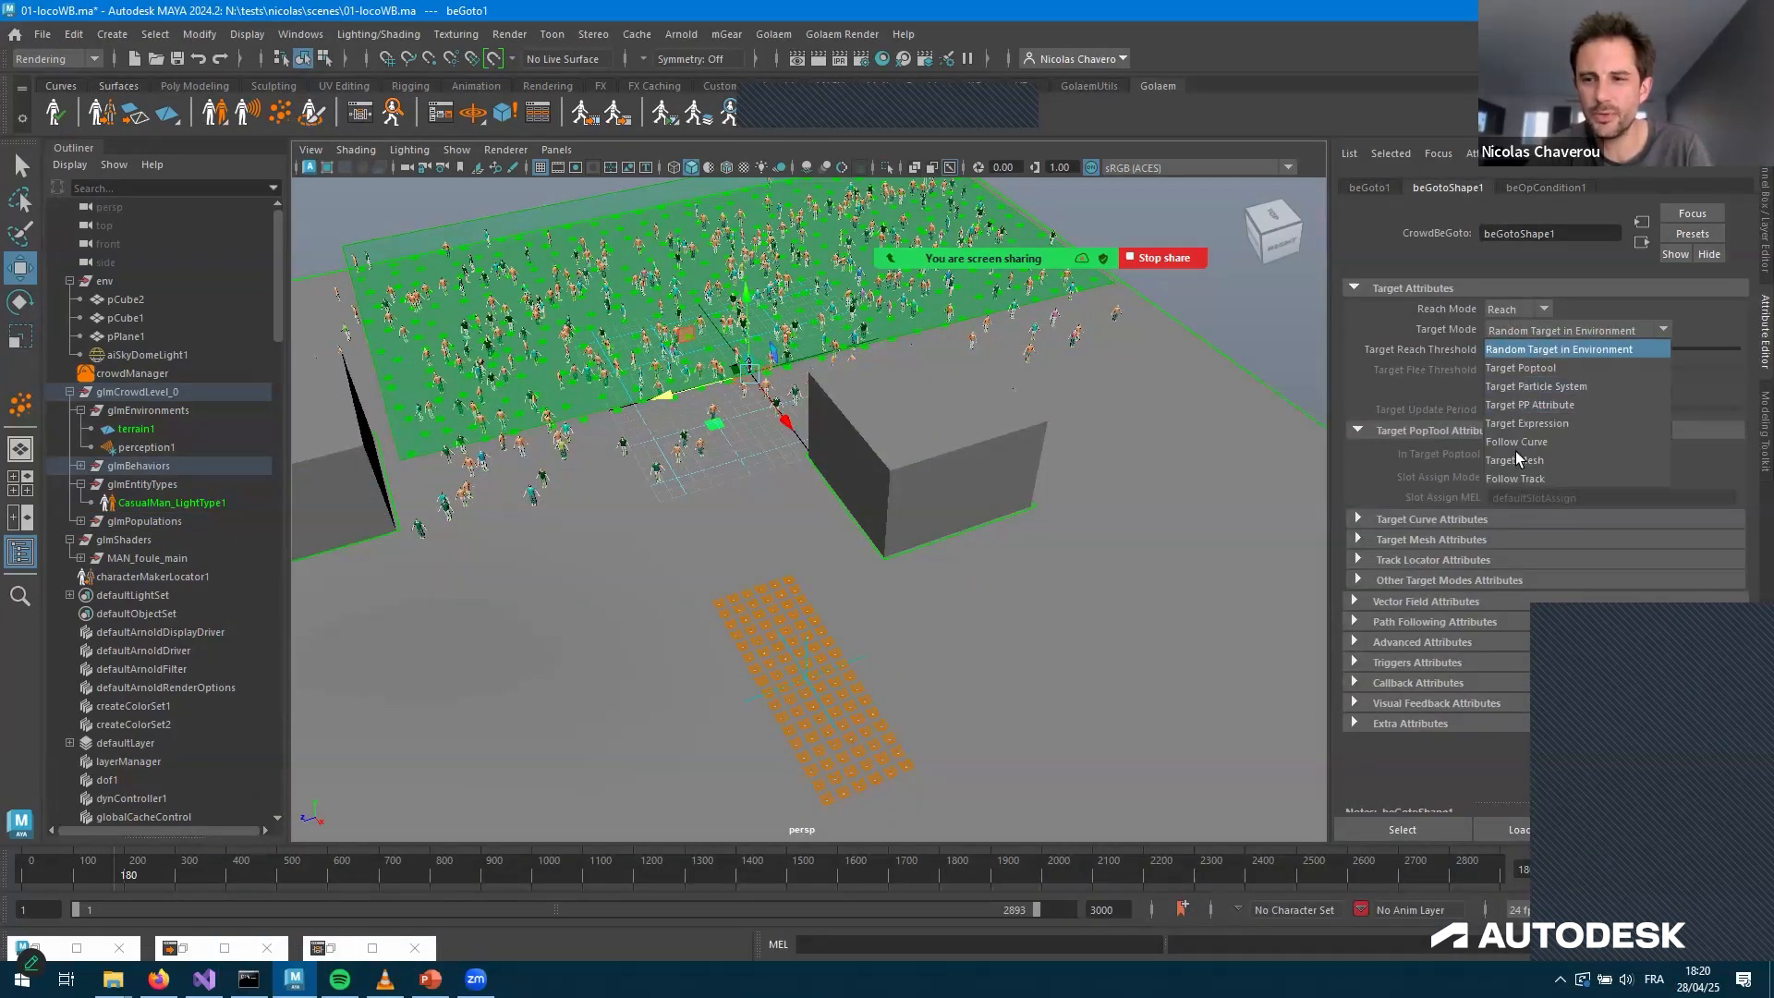
pyautogui.press('Down')
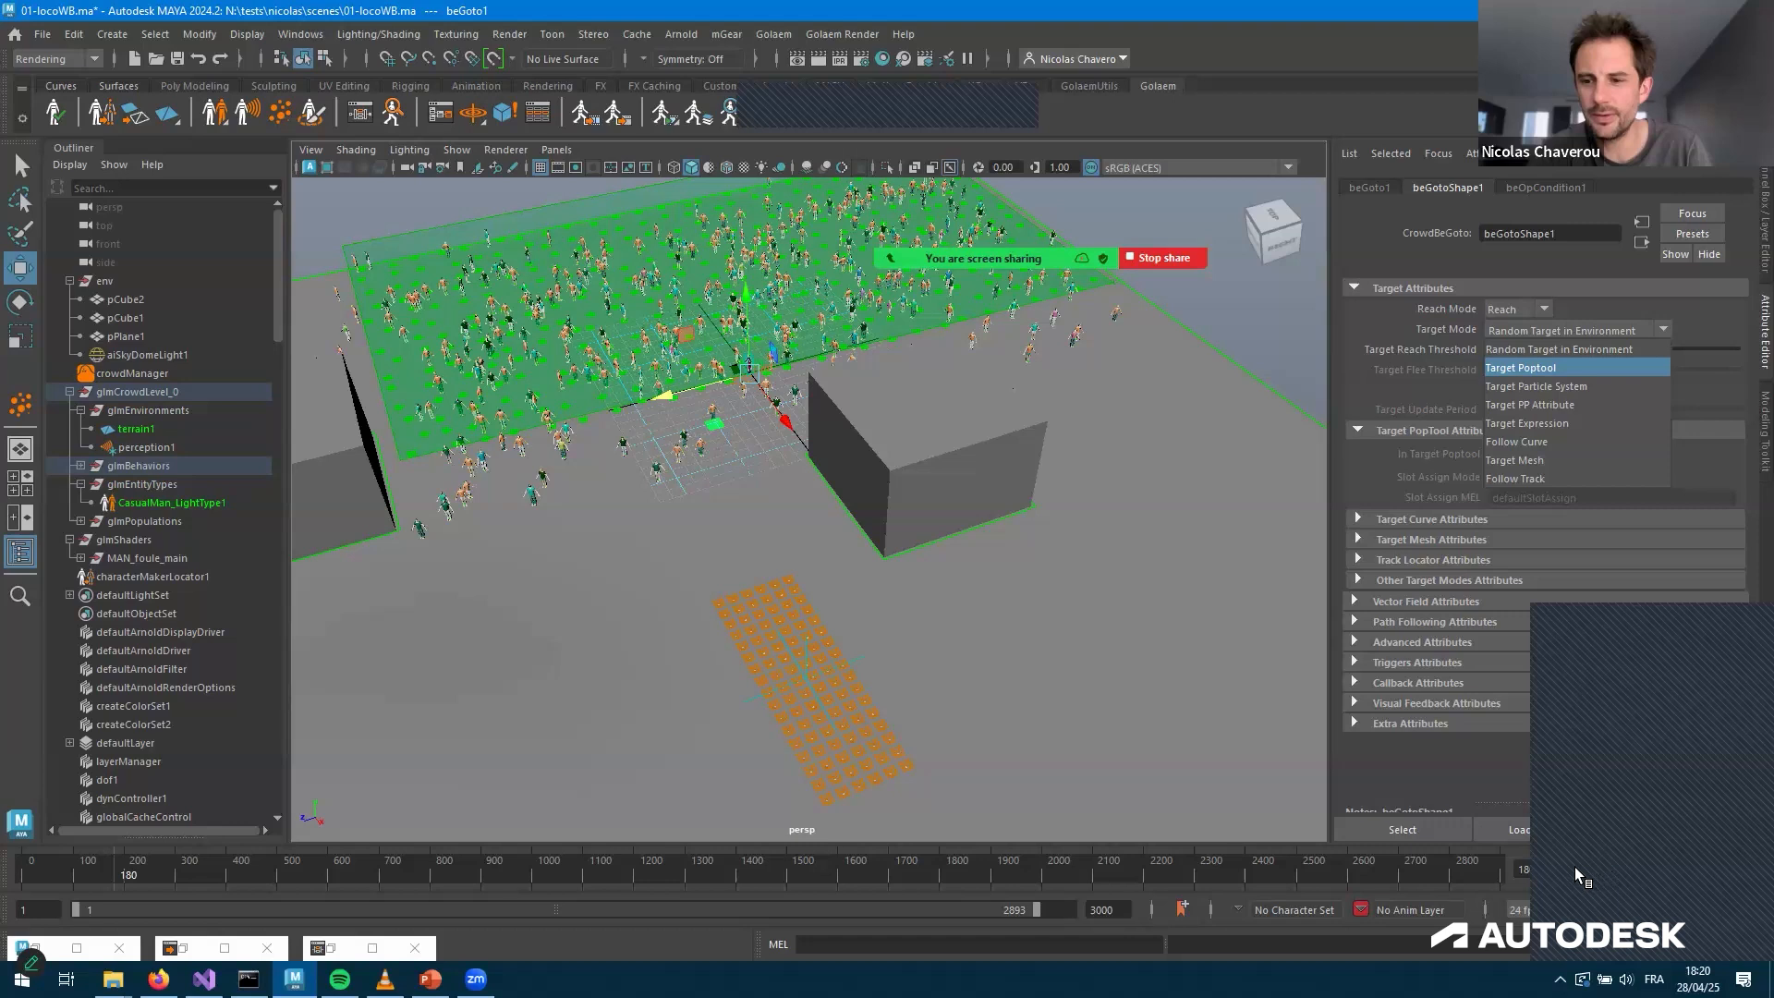
pyautogui.press('Return')
pyautogui.click(1549, 455)
pyautogui.click(1541, 493)
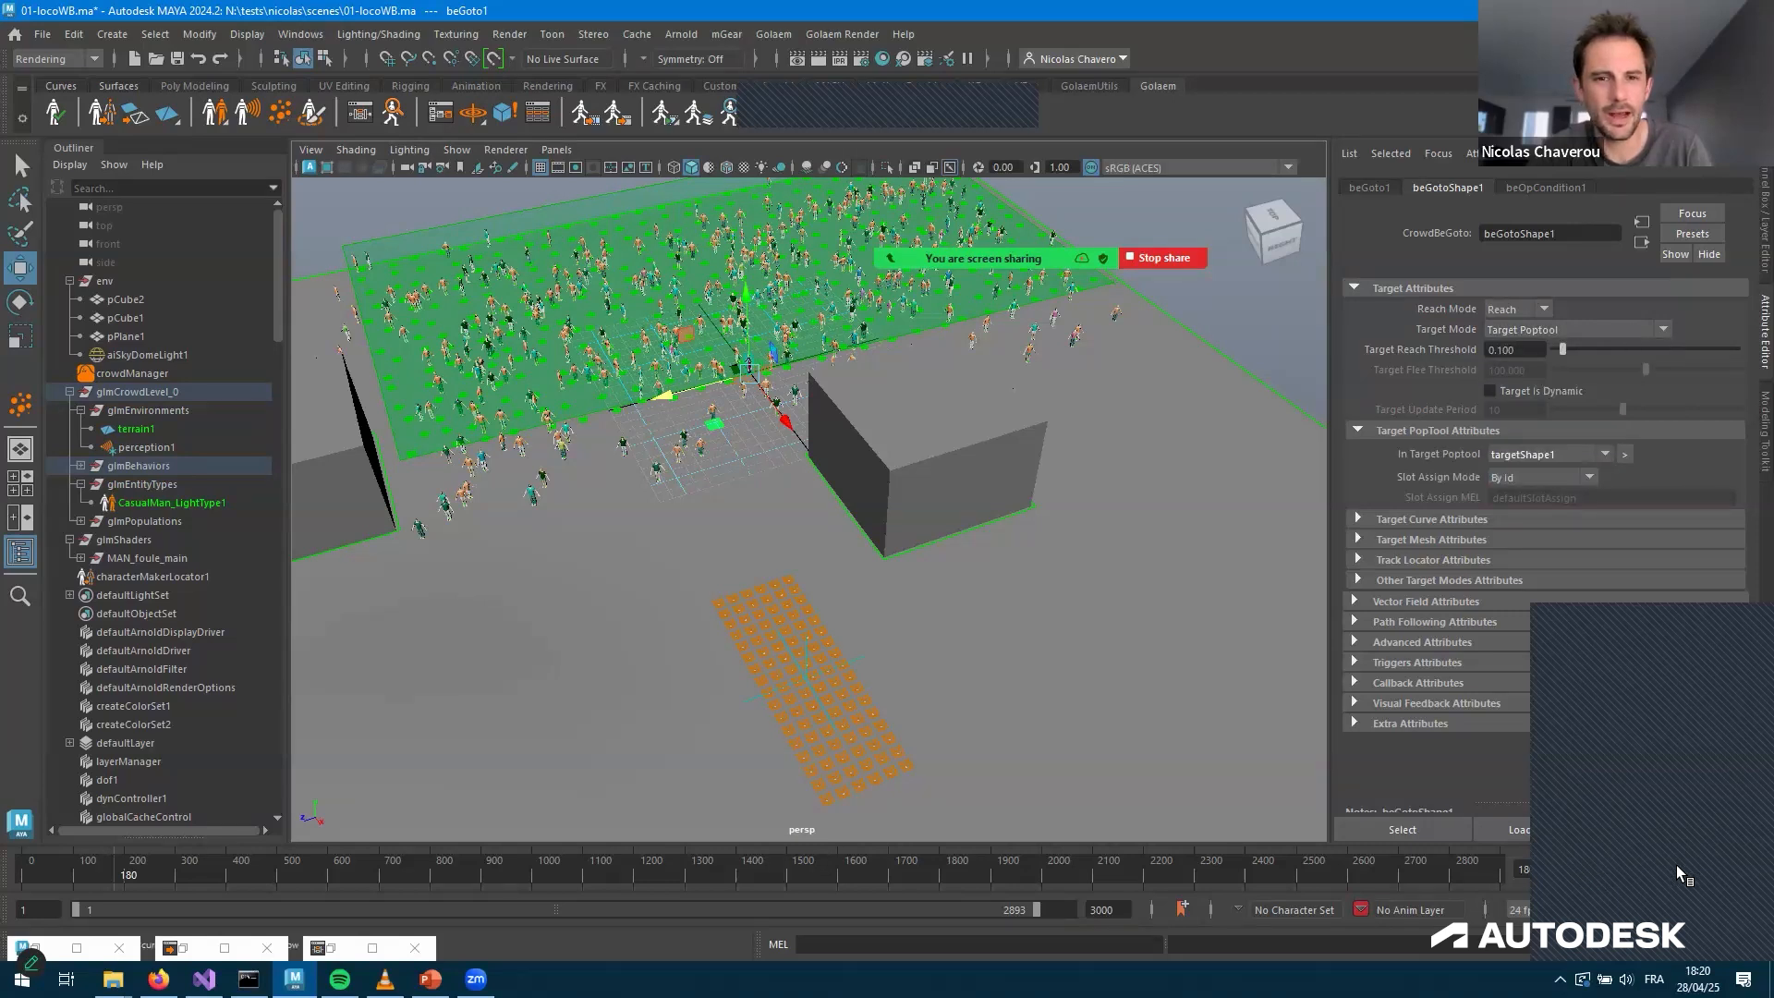
# Rerun the simulation and view the target1 slots together with the approaching crowd
pyautogui.hotkey('alt', 'shift', 'v')
pyautogui.hotkey('alt', 'v')
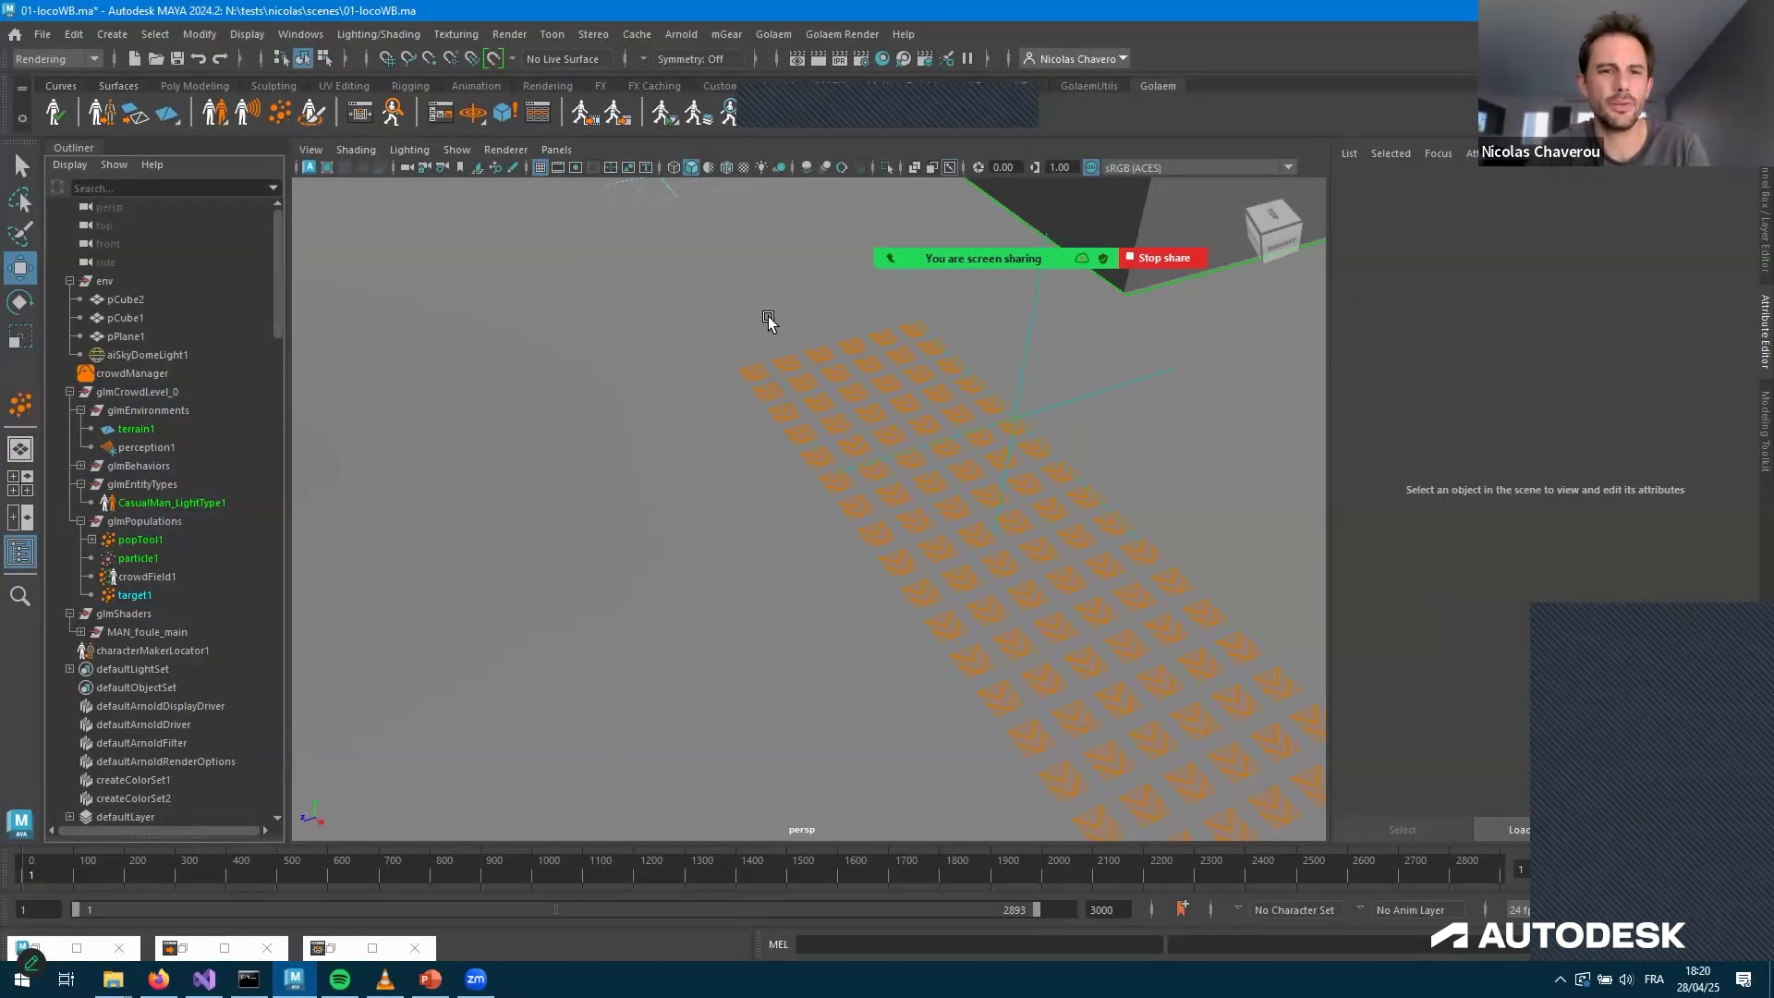
pyautogui.hotkey('alt', 'v')
pyautogui.press('Escape')
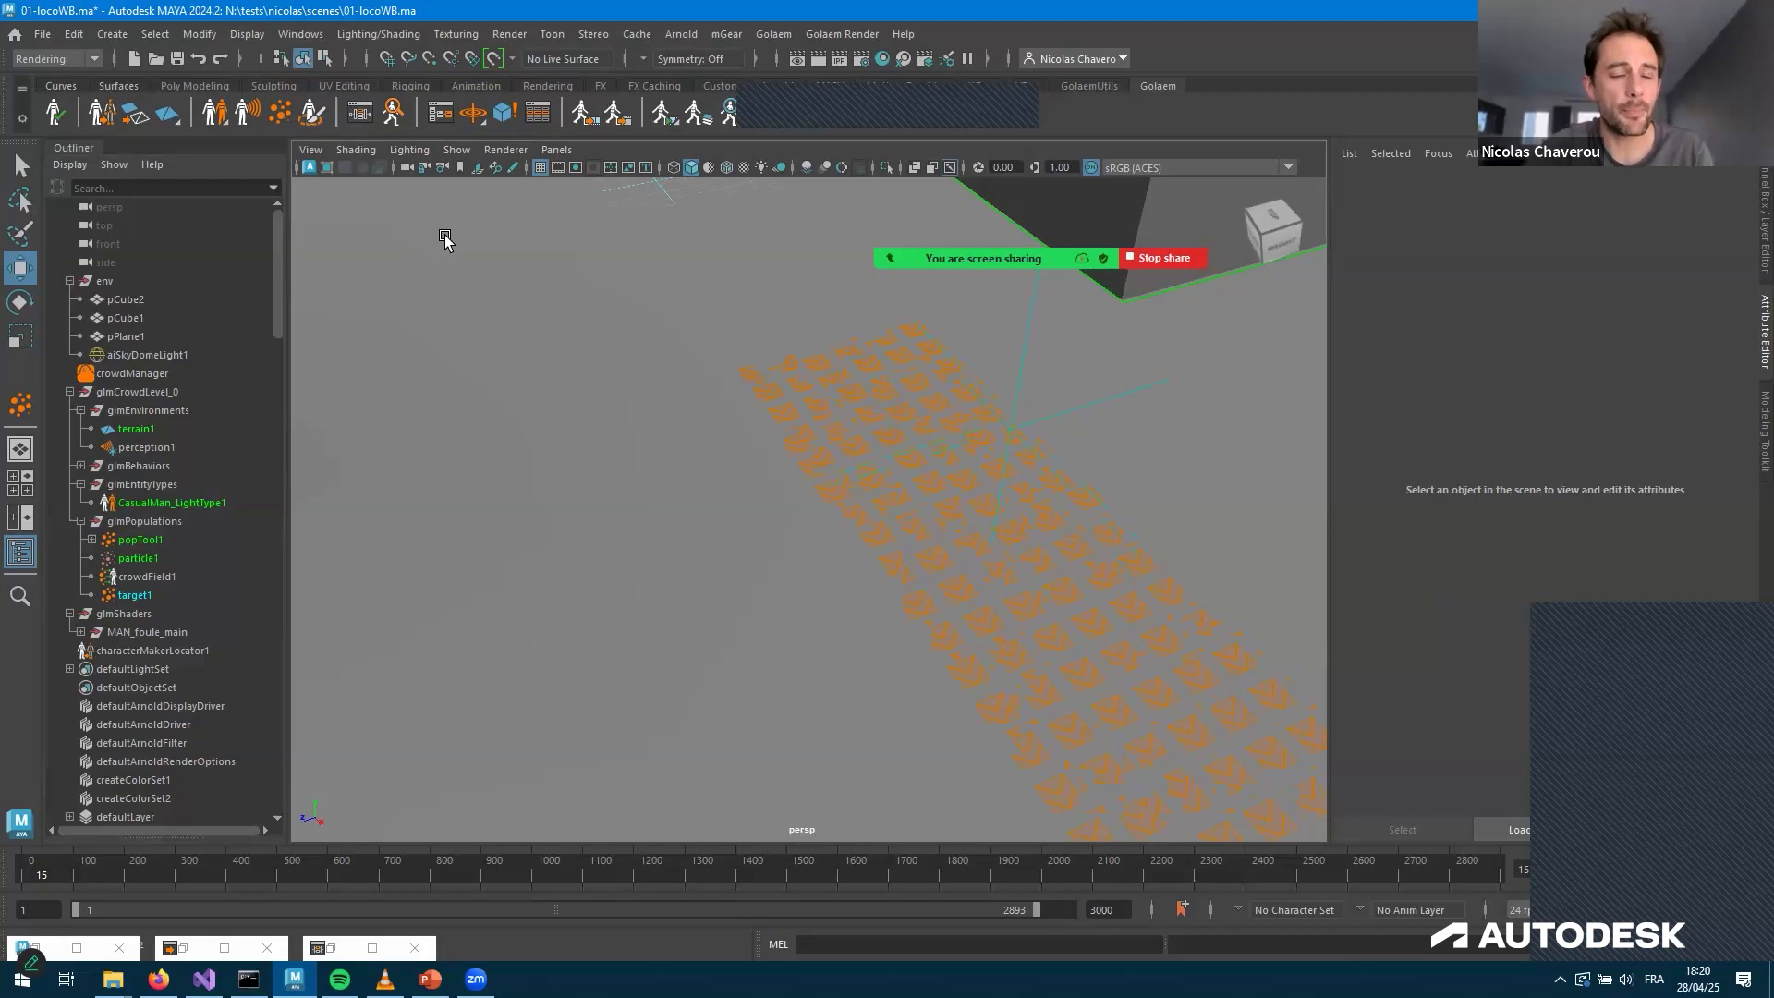
pyautogui.keyDown('alt'); pyautogui.moveTo(444, 236); pyautogui.dragTo(425, 137); pyautogui.keyUp('alt')
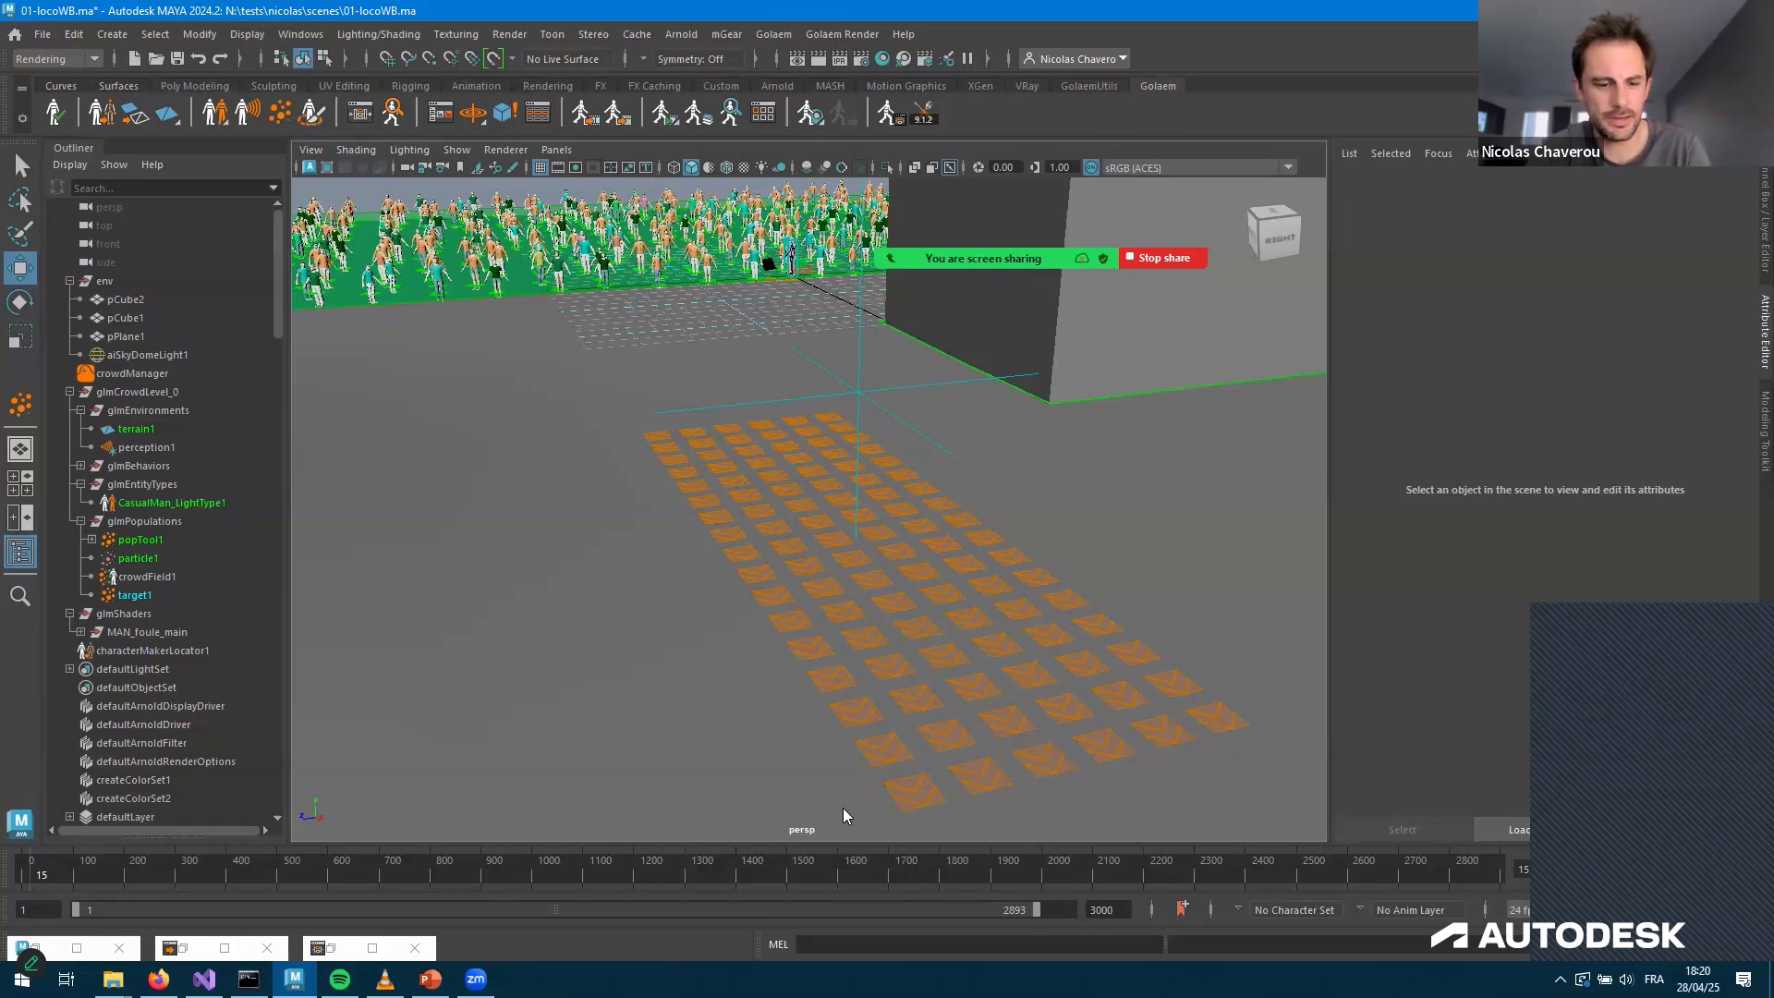
# Open beContainerShape1 in the Behavior Editor and set beGotoShape1's Target Mode to Random Target in Environment
pyautogui.click(360, 112)
pyautogui.click(933, 780)
pyautogui.click(912, 626)
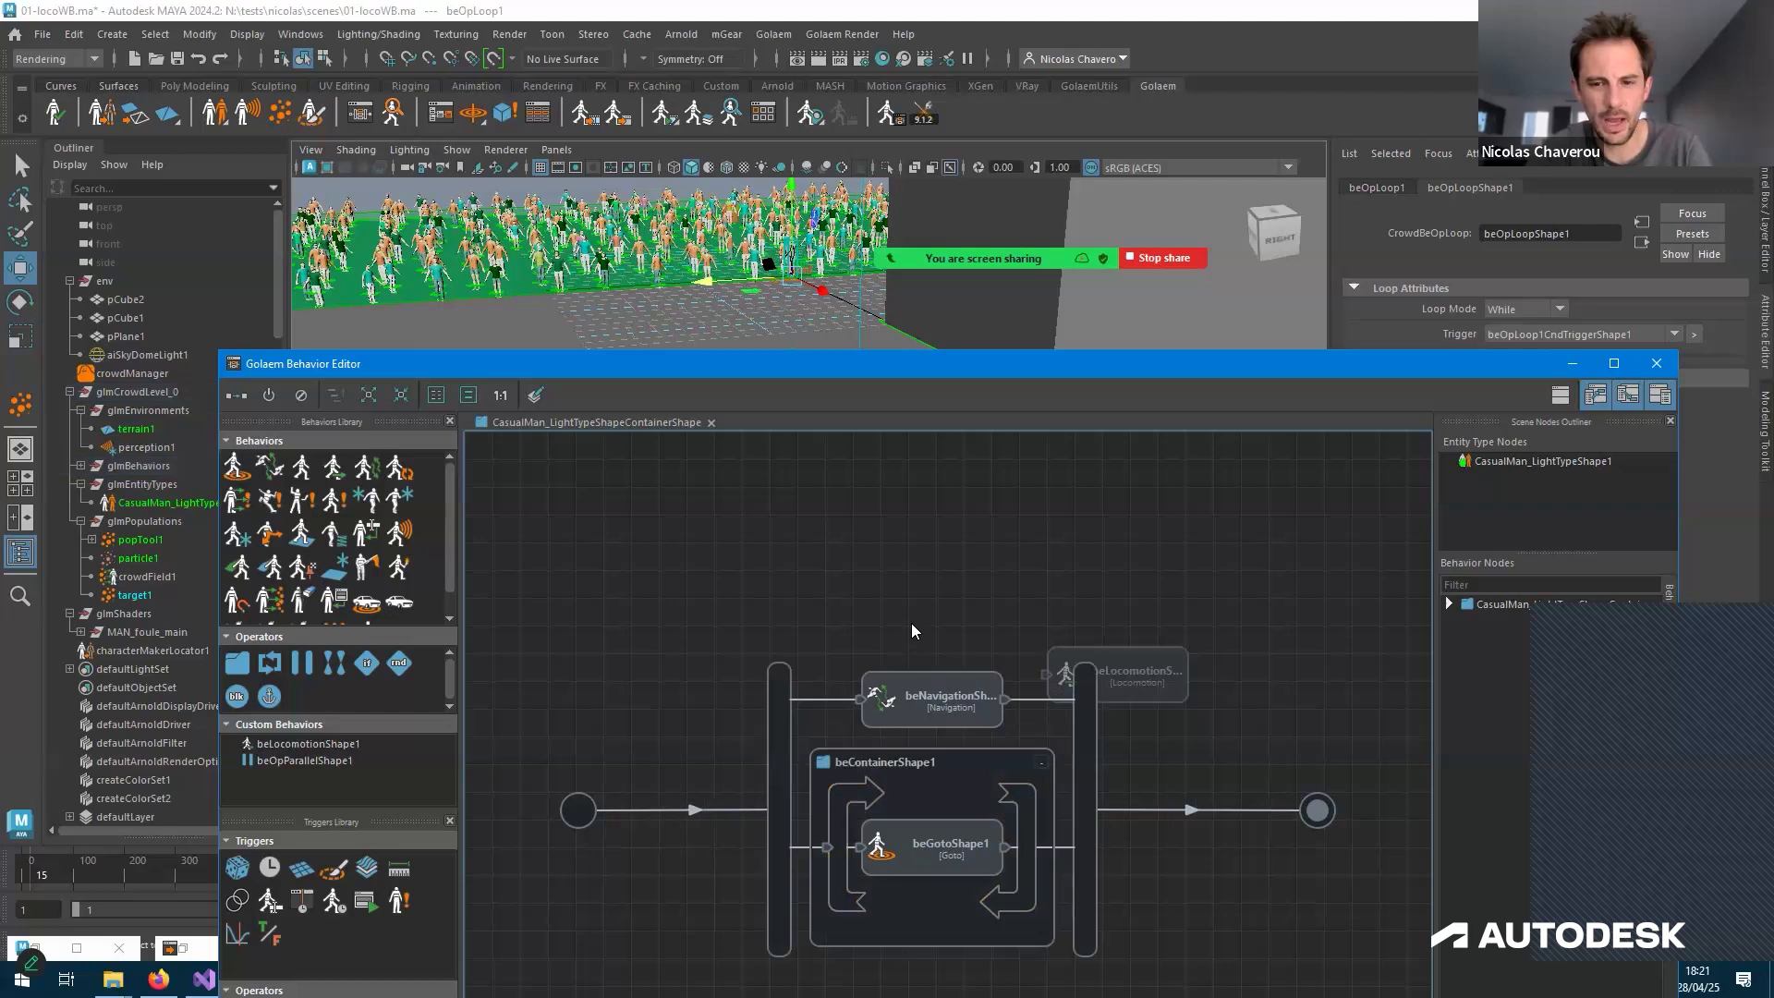
pyautogui.doubleClick(993, 760)
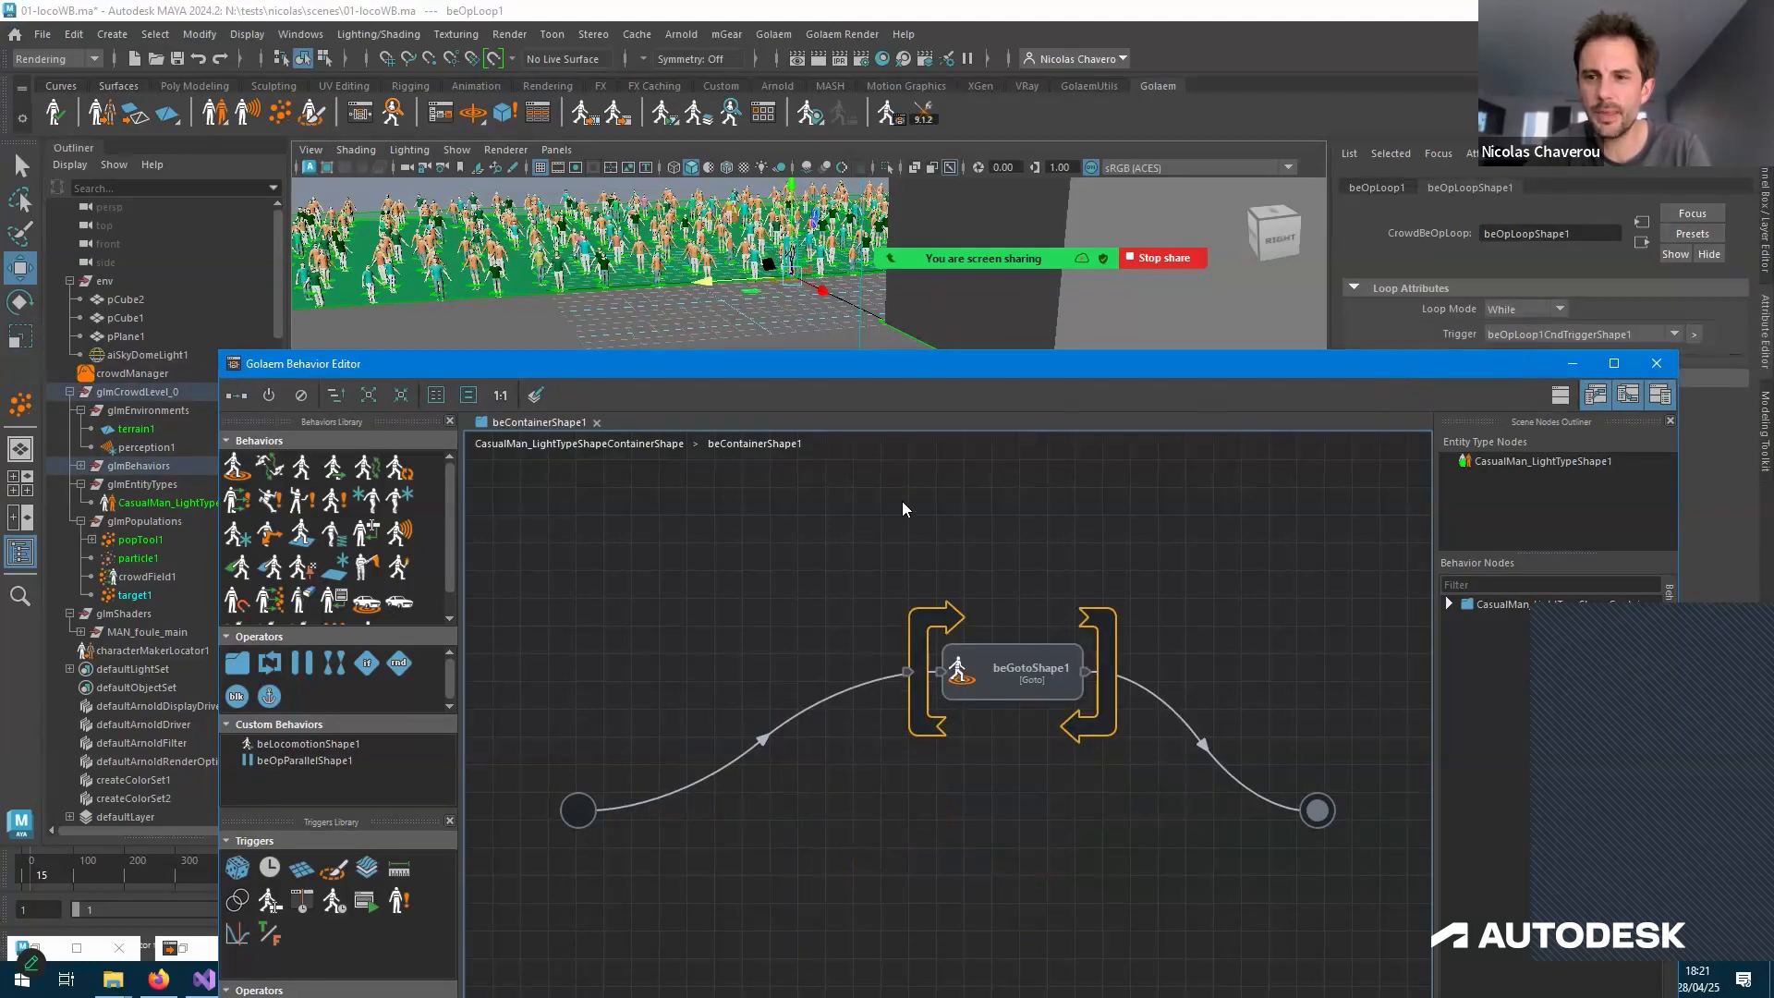
pyautogui.click(1013, 672)
pyautogui.moveTo(452, 366); pyautogui.dragTo(205, 318)
pyautogui.click(1576, 330)
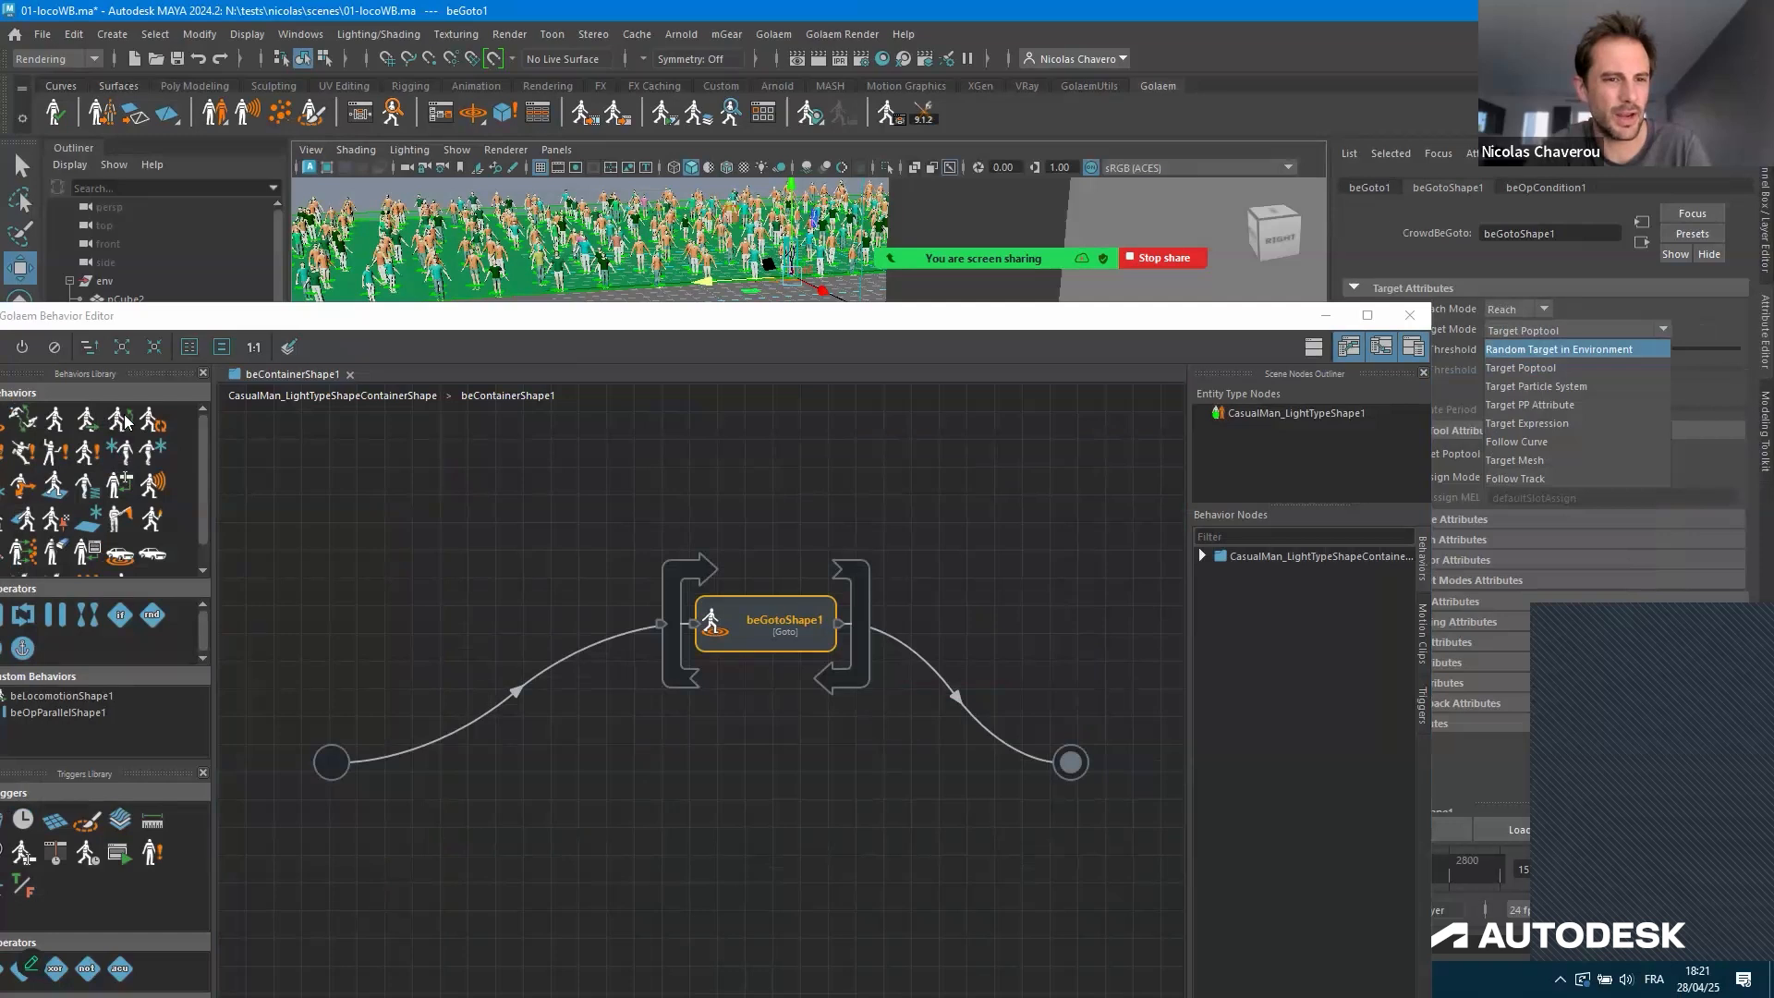
pyautogui.moveTo(1373, 321); pyautogui.dragTo(1516, 320)
# Add a second Goto behavior below the loop, targeting the targetShape1 poptool with slots assigned By Id
pyautogui.moveTo(125, 416); pyautogui.dragTo(880, 821)
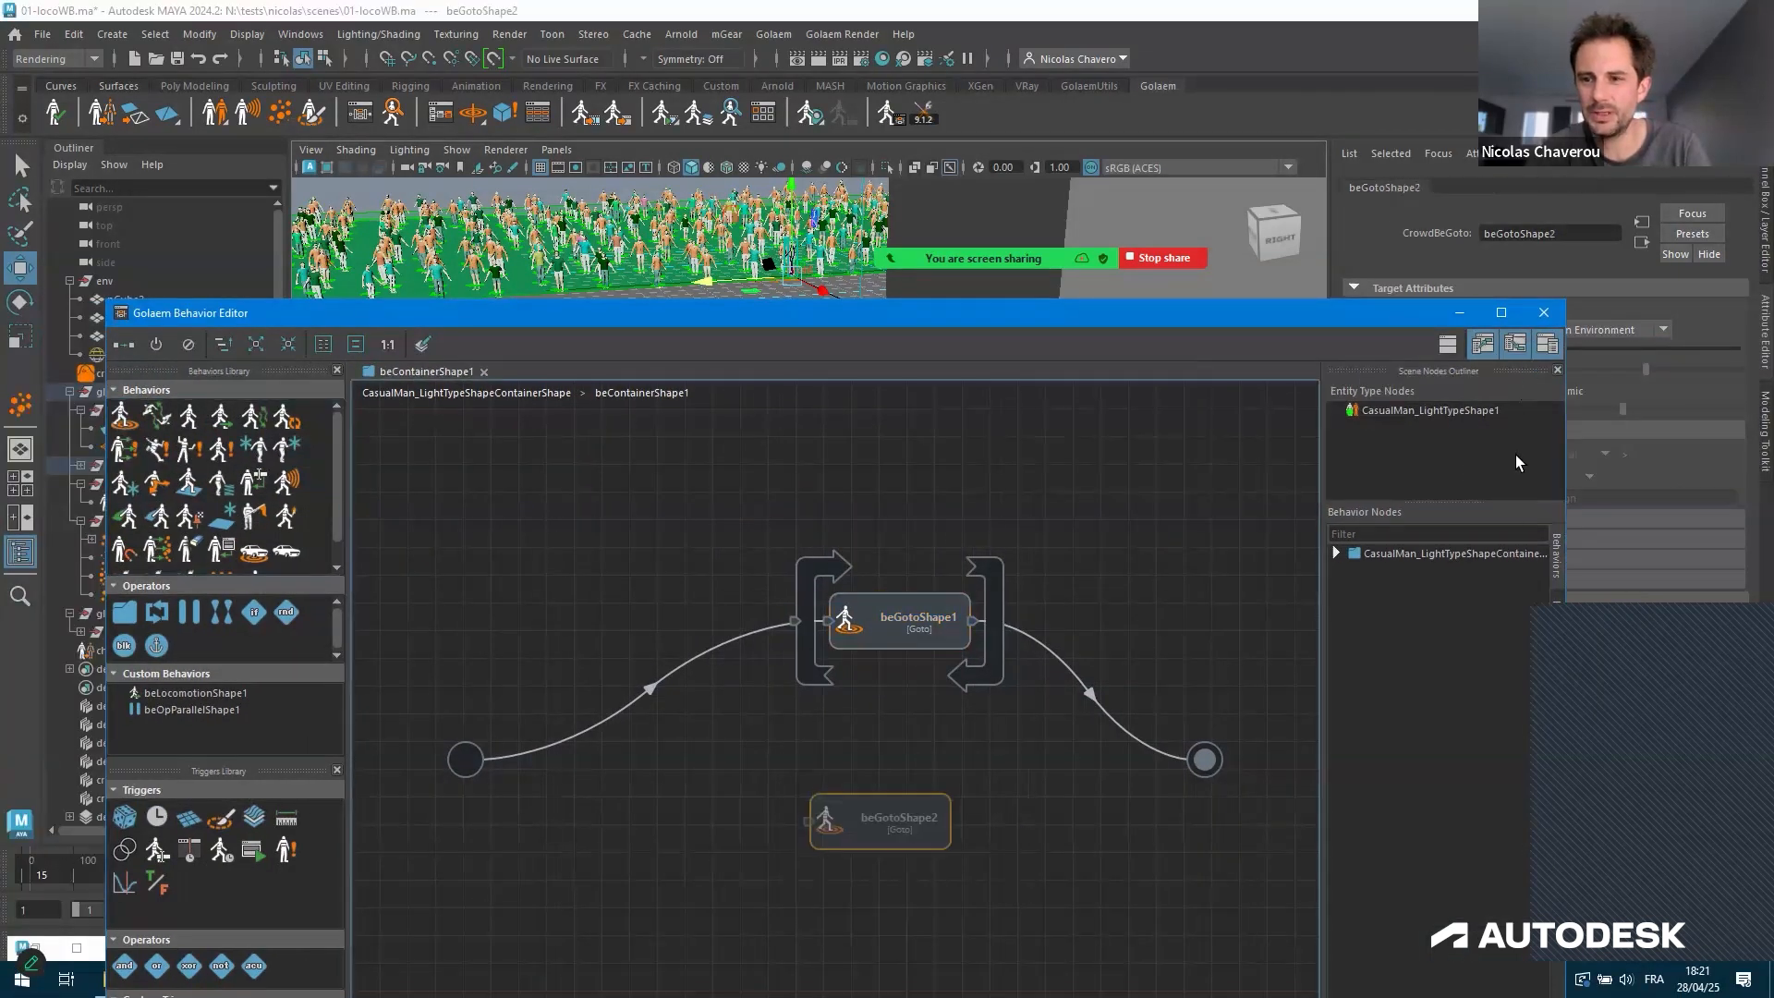
pyautogui.click(1526, 484)
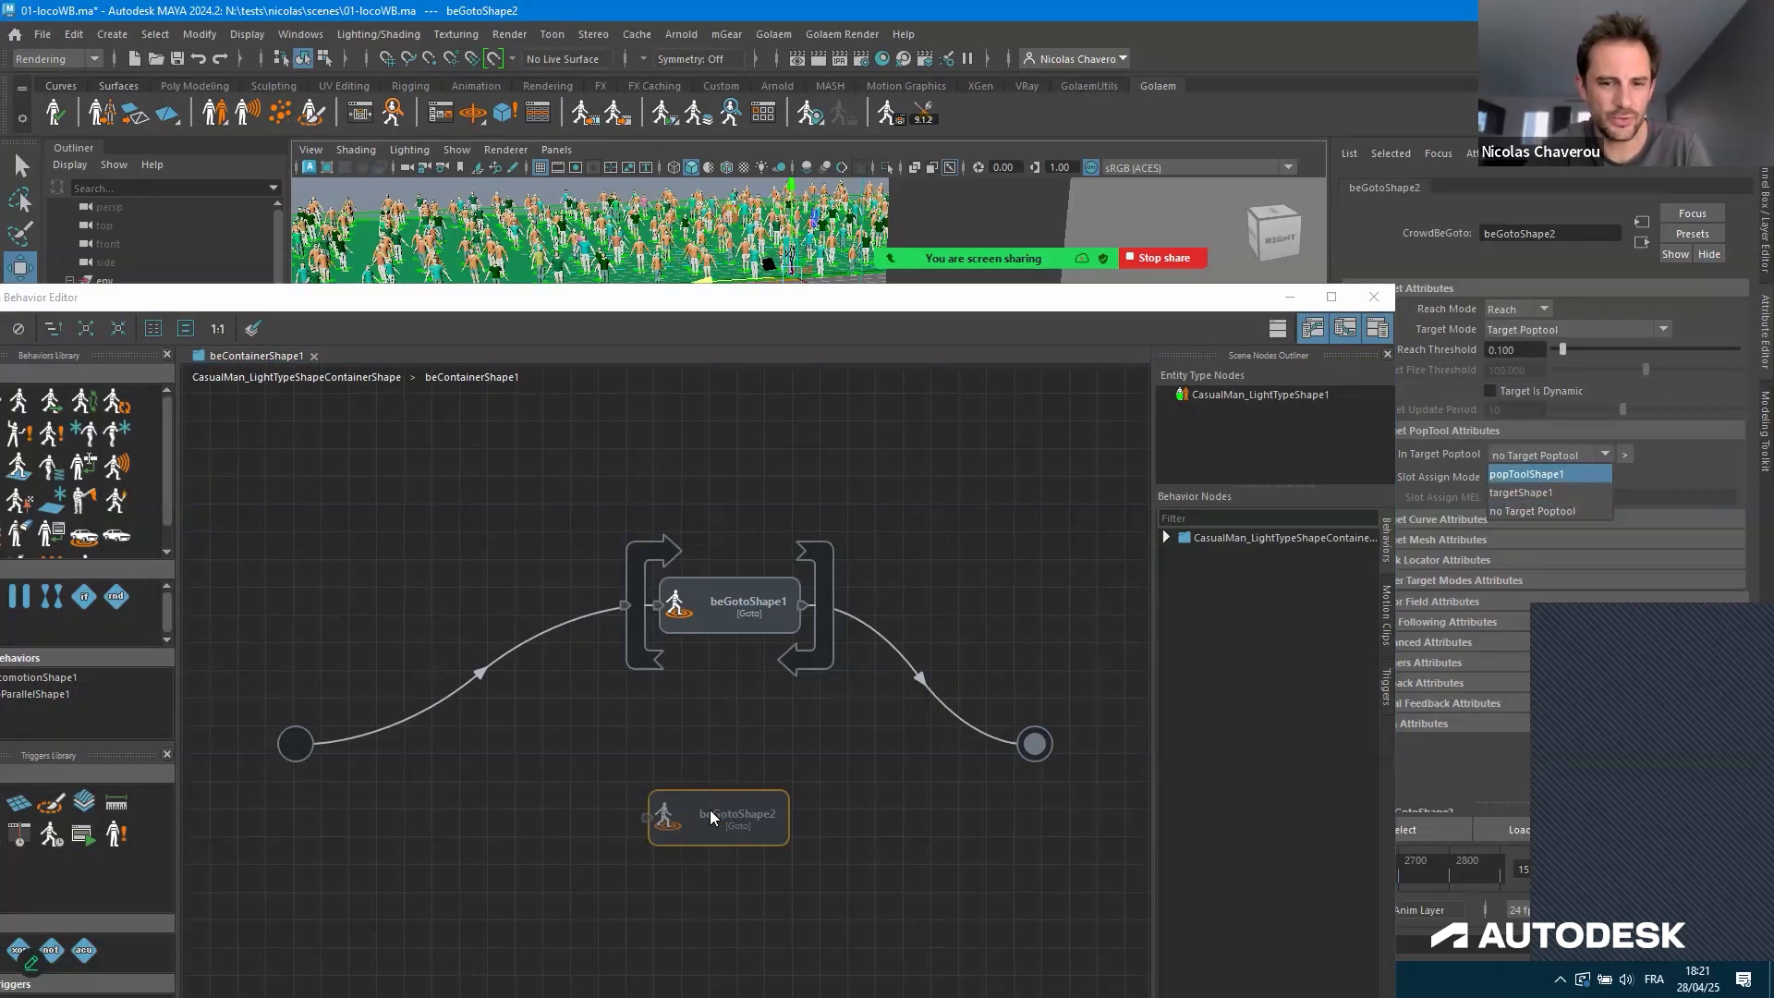
pyautogui.click(699, 833)
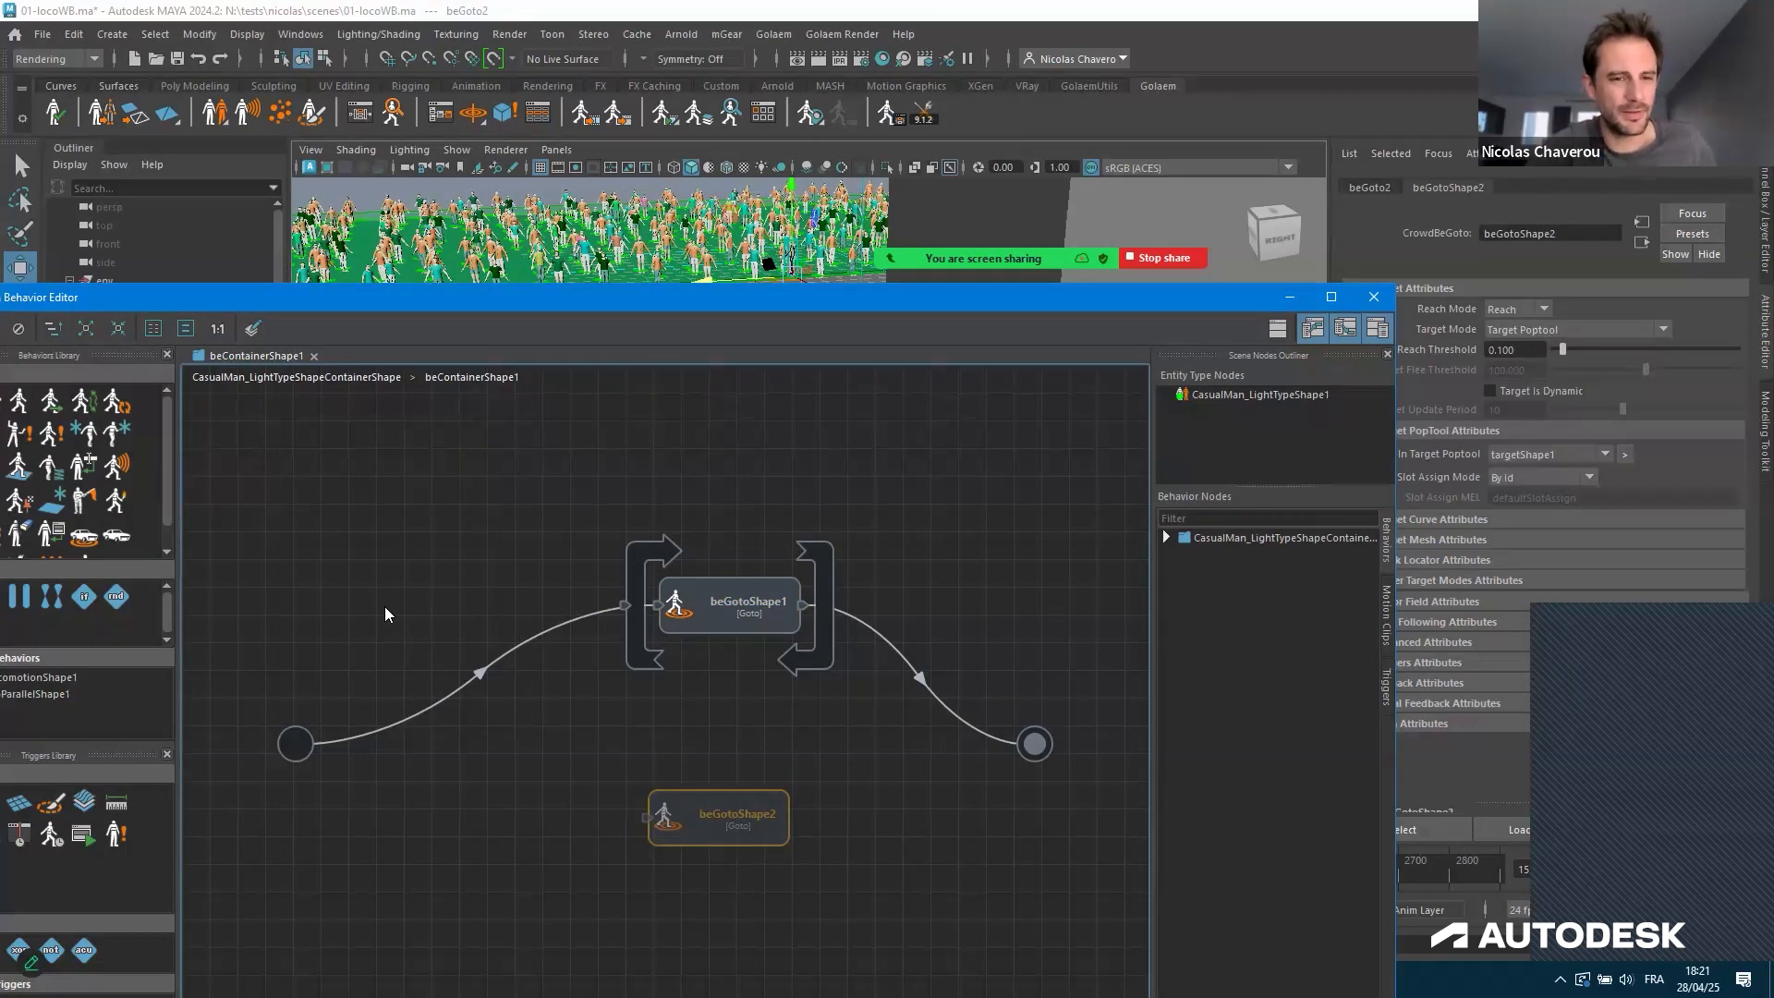
# Add a Random operator after the start node, branch it to the loop and beGotoShape2, and show its weights
pyautogui.moveTo(509, 589); pyautogui.dragTo(745, 573)
pyautogui.moveTo(644, 301); pyautogui.dragTo(937, 307)
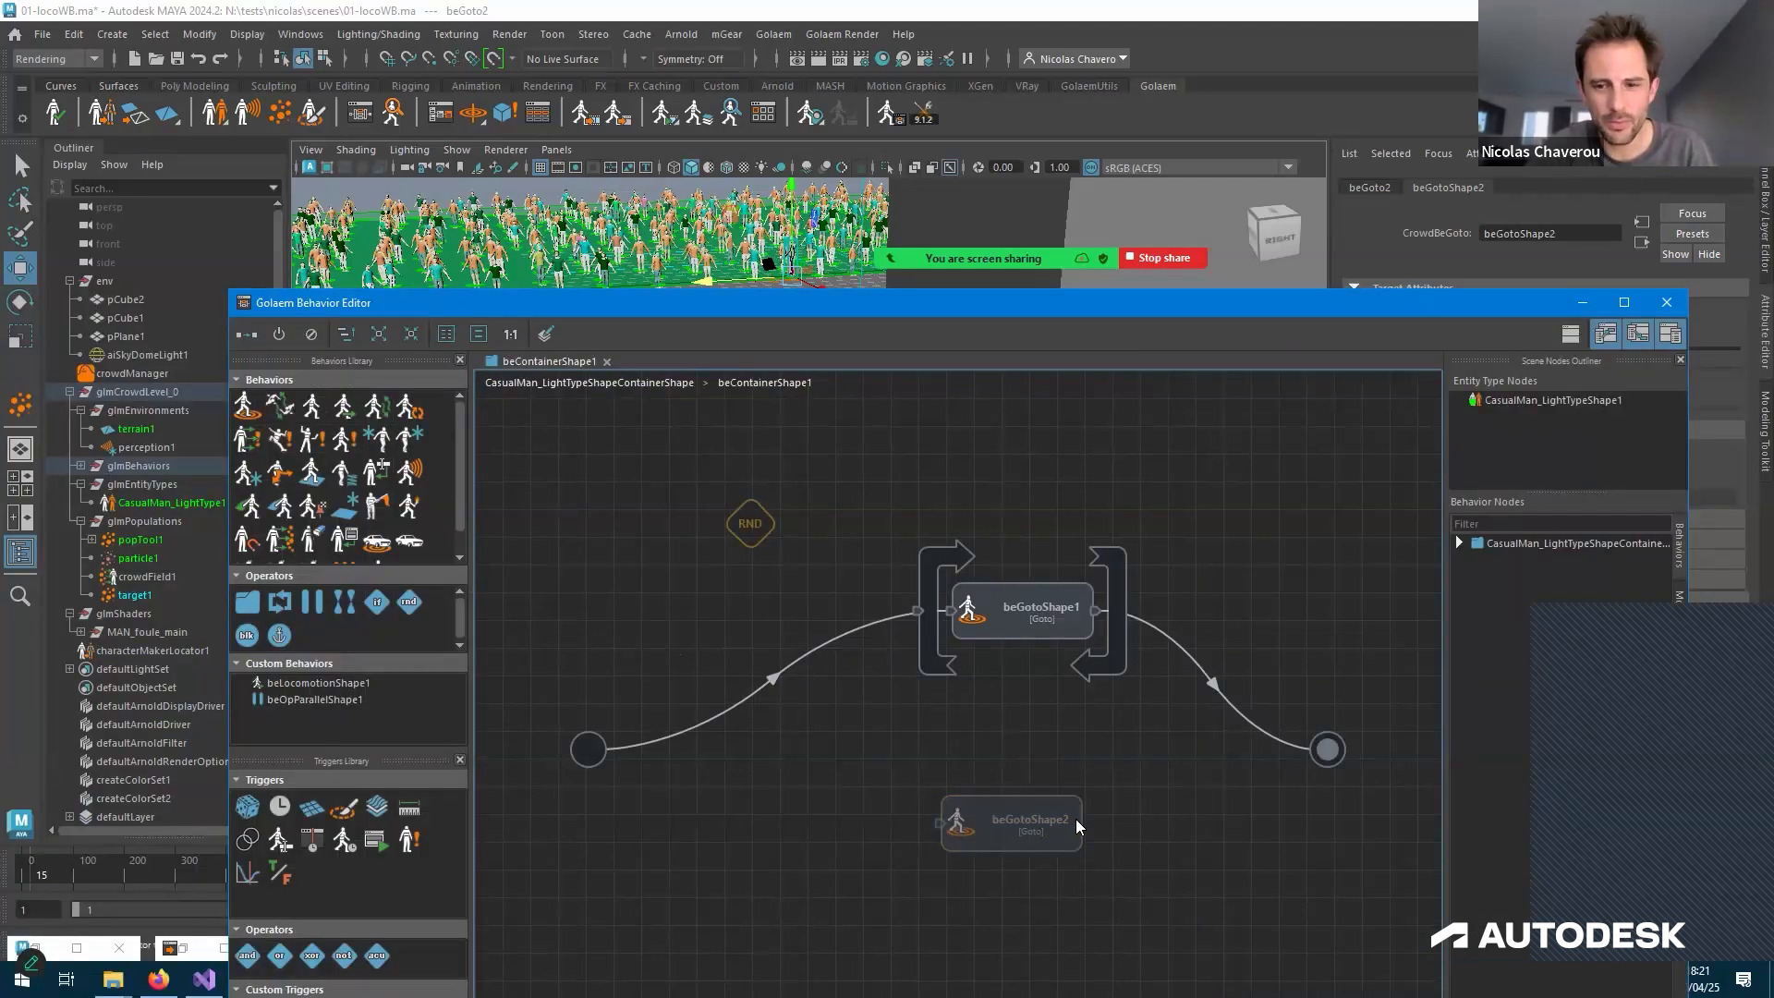
pyautogui.moveTo(753, 525); pyautogui.dragTo(1150, 818)
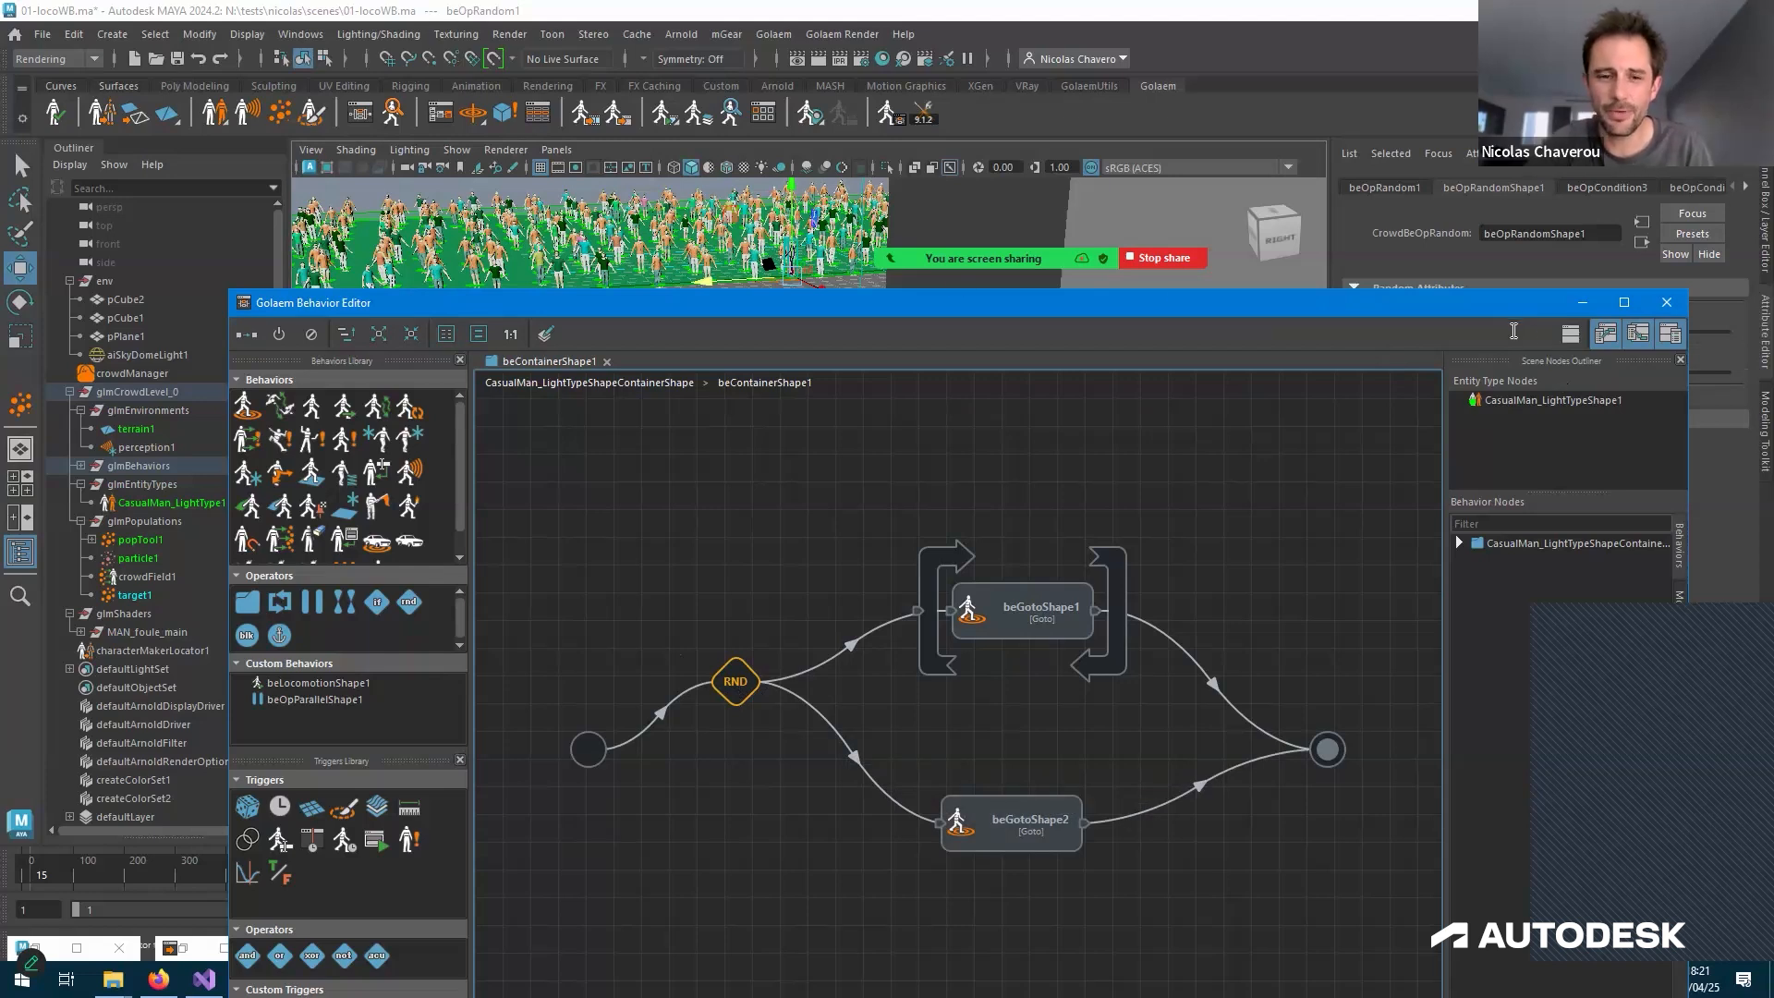
pyautogui.moveTo(1571, 305); pyautogui.dragTo(1165, 272)
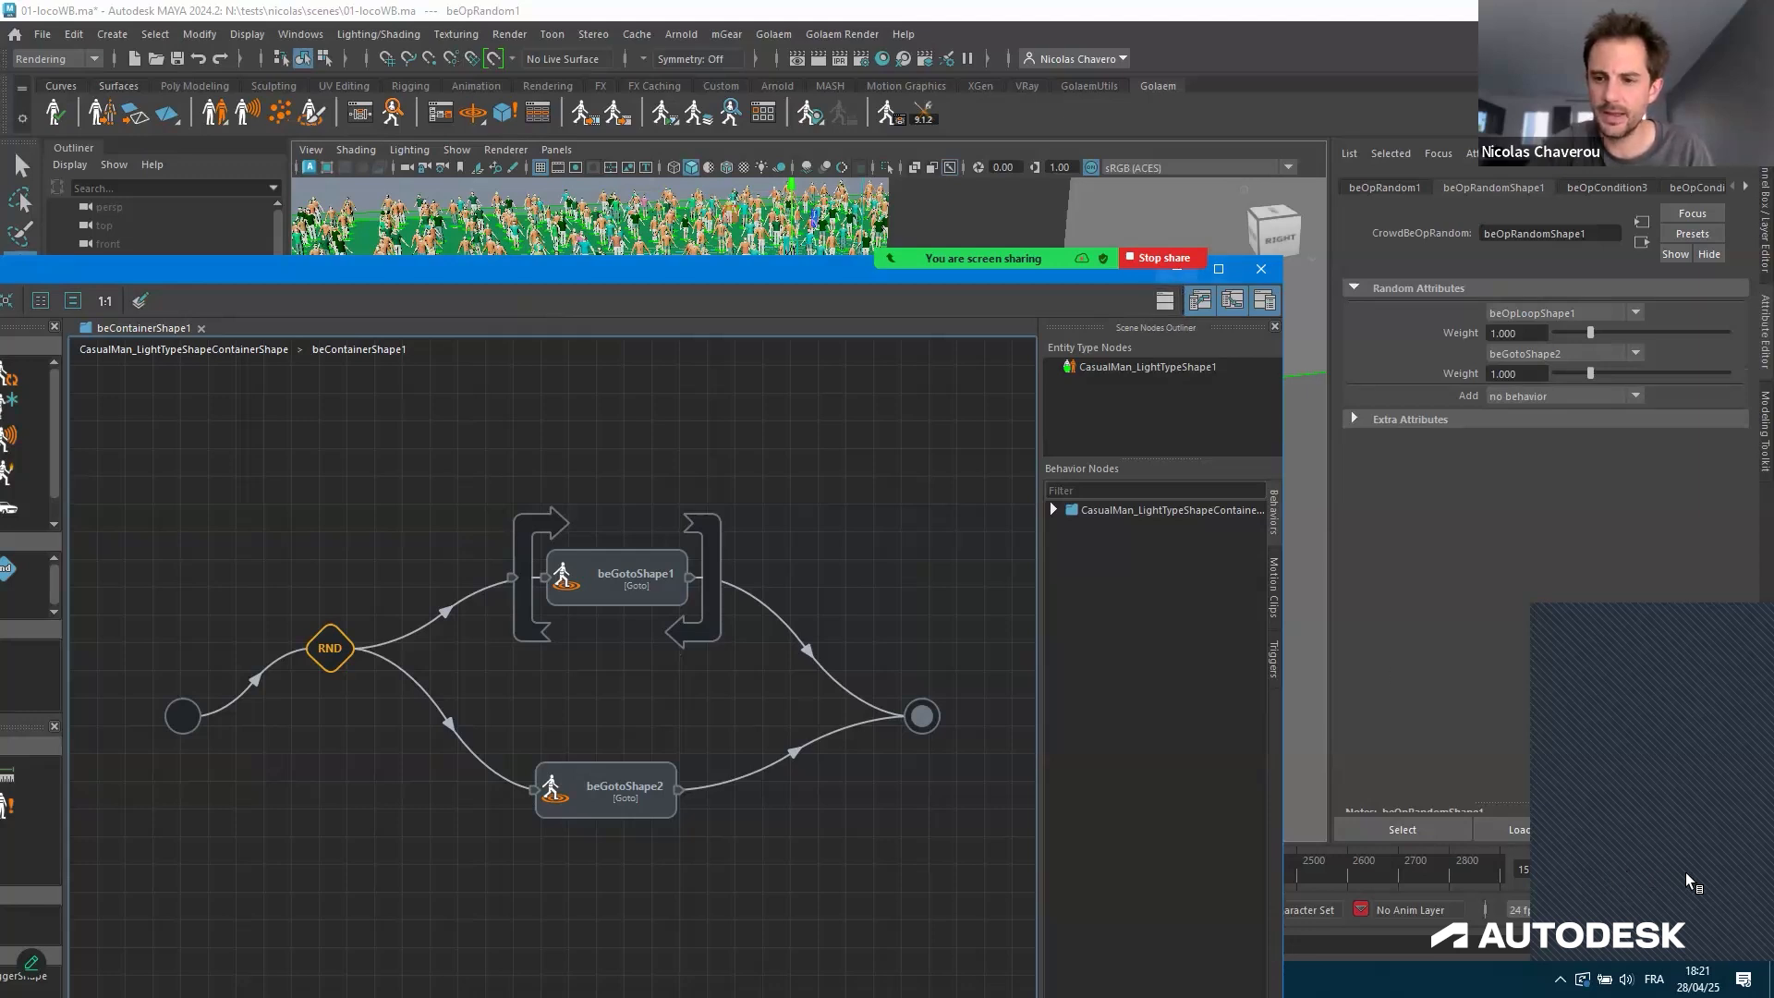
# Rerun the simulation and inspect two crowd characters in Visual Feedback to see which Goto behavior each one runs
pyautogui.press('super+Down')
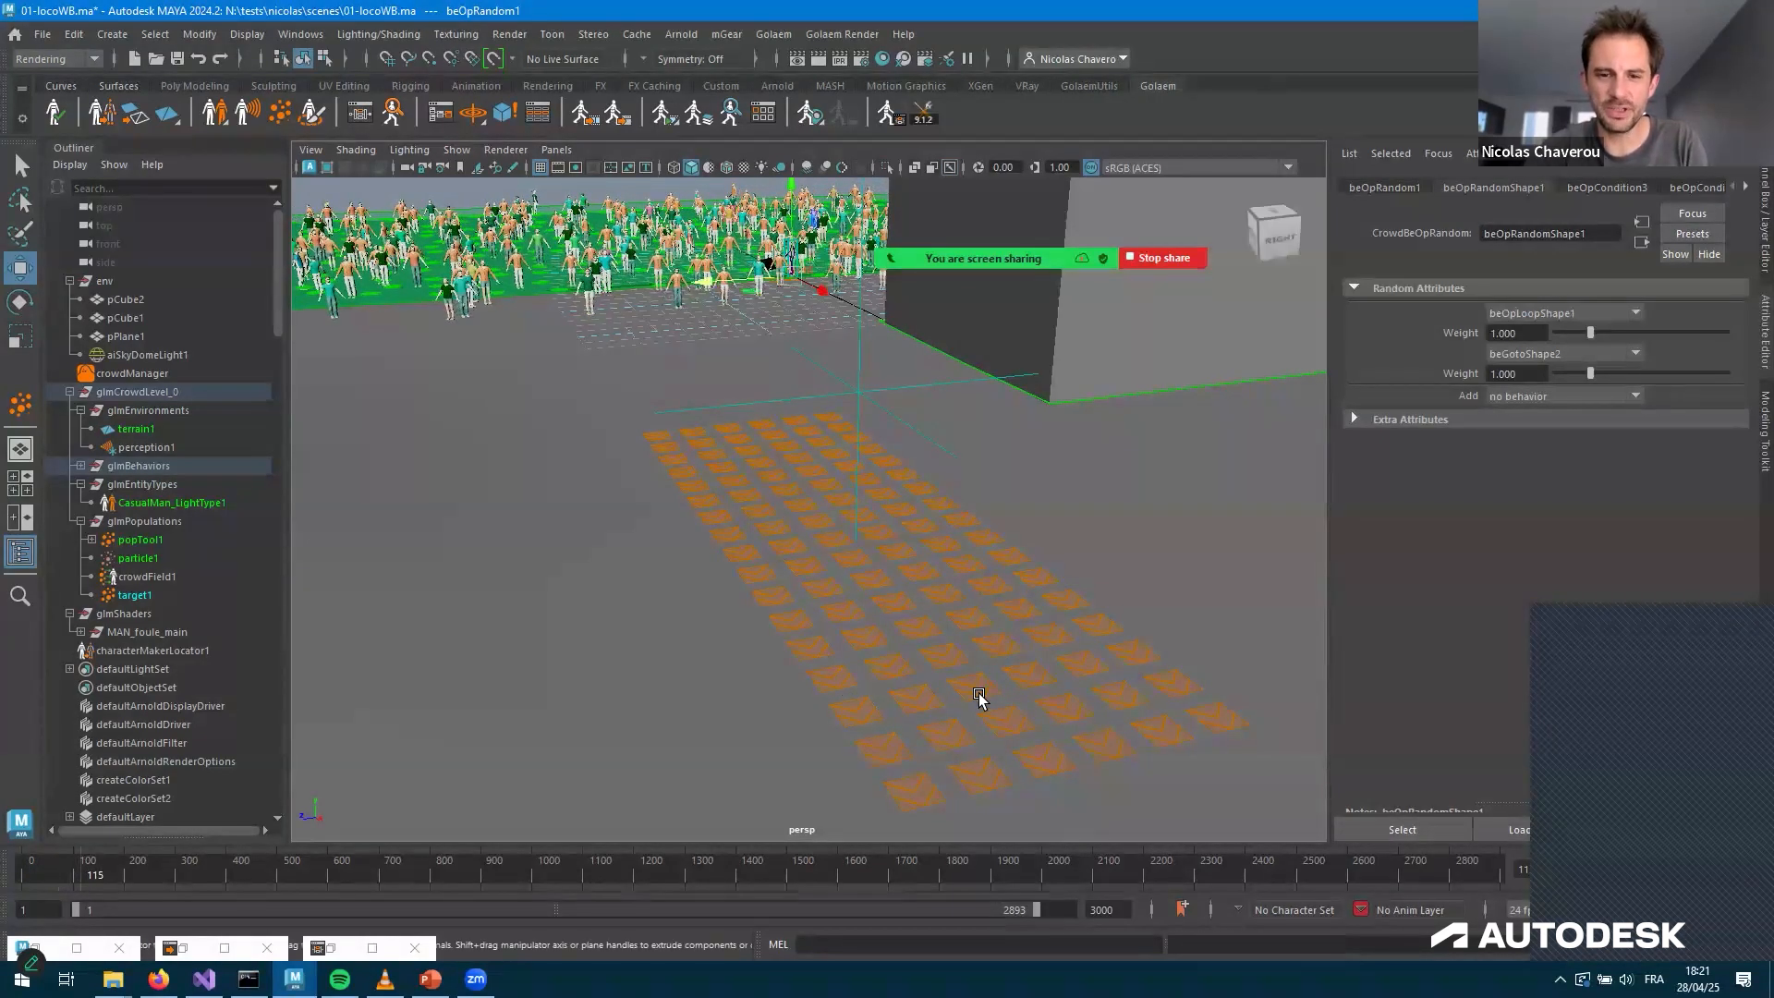
pyautogui.press('f')
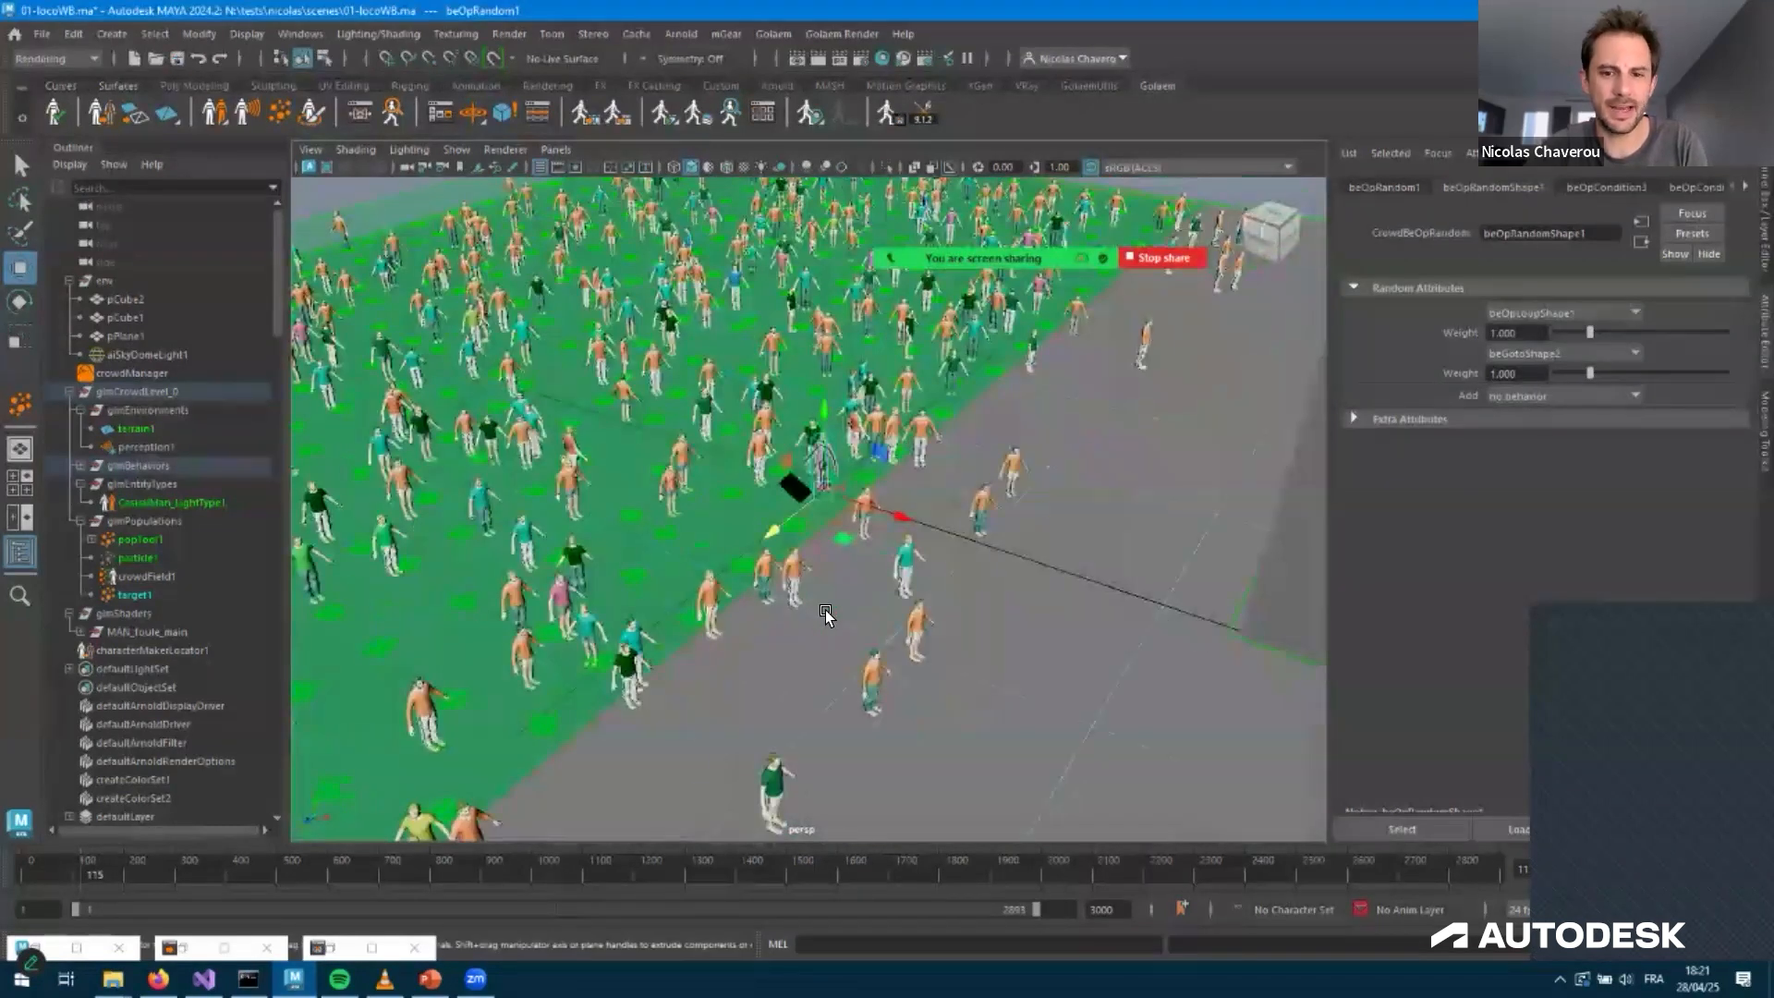
pyautogui.hotkey('ctrl', 's')
pyautogui.click(780, 217)
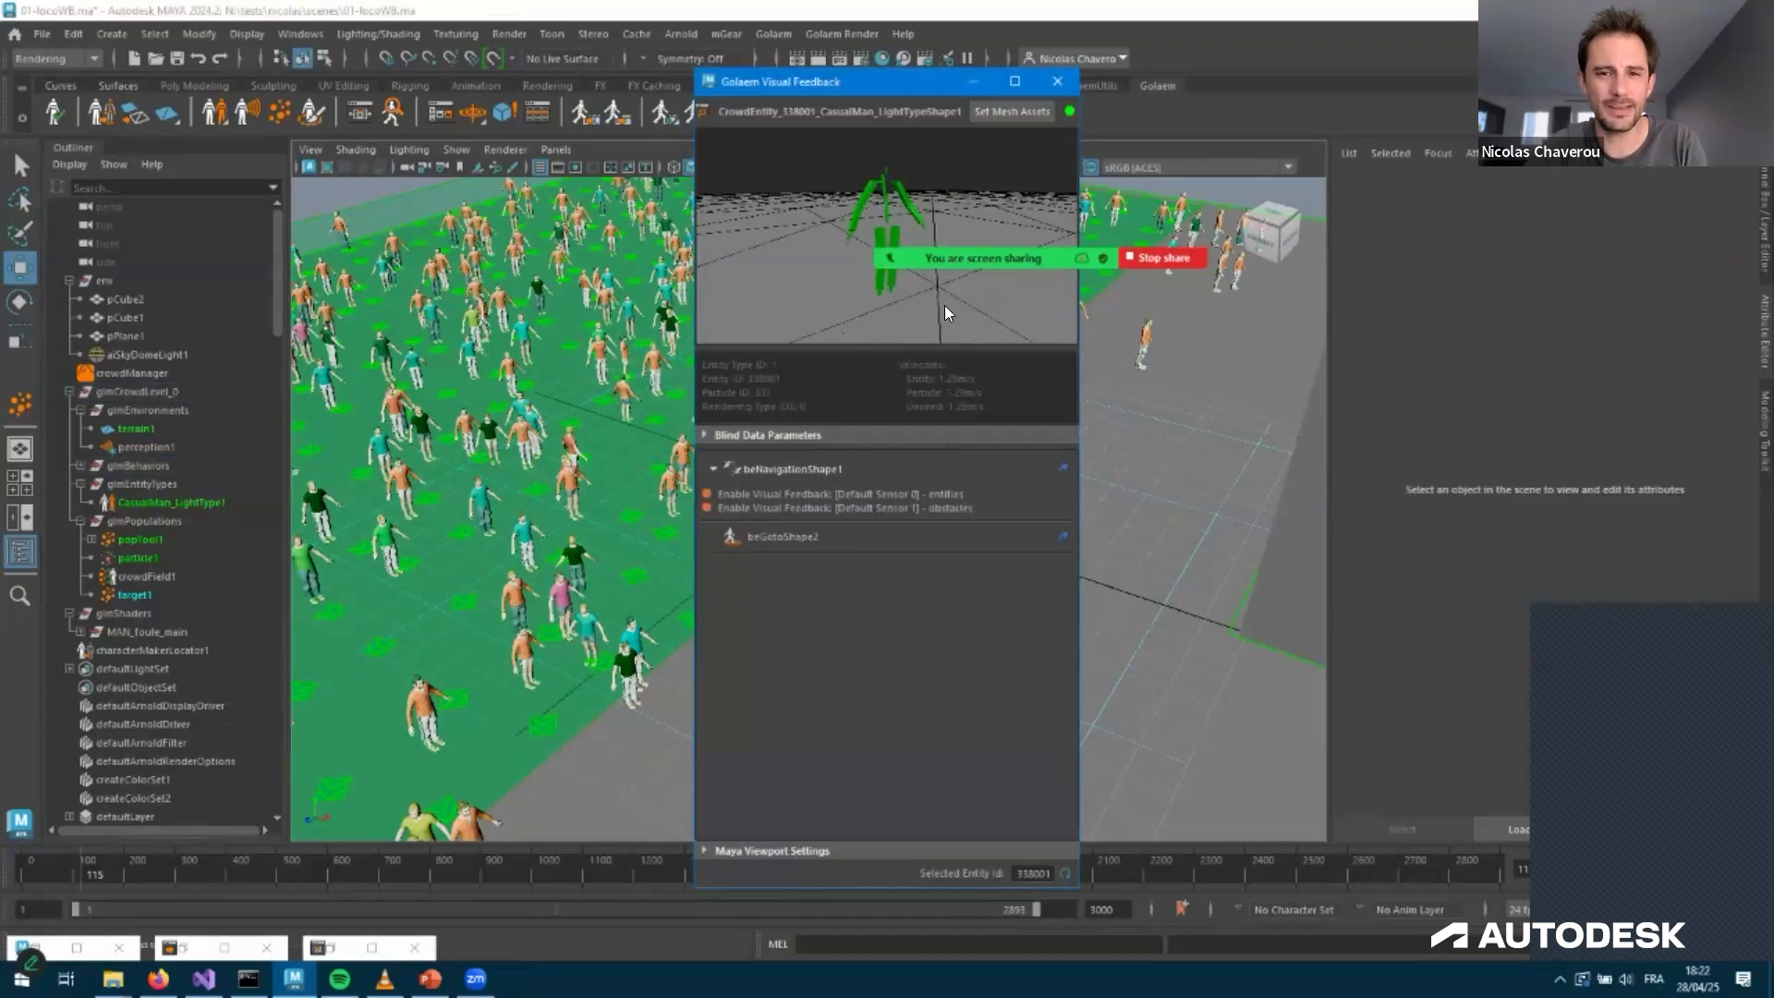
pyautogui.click(848, 496)
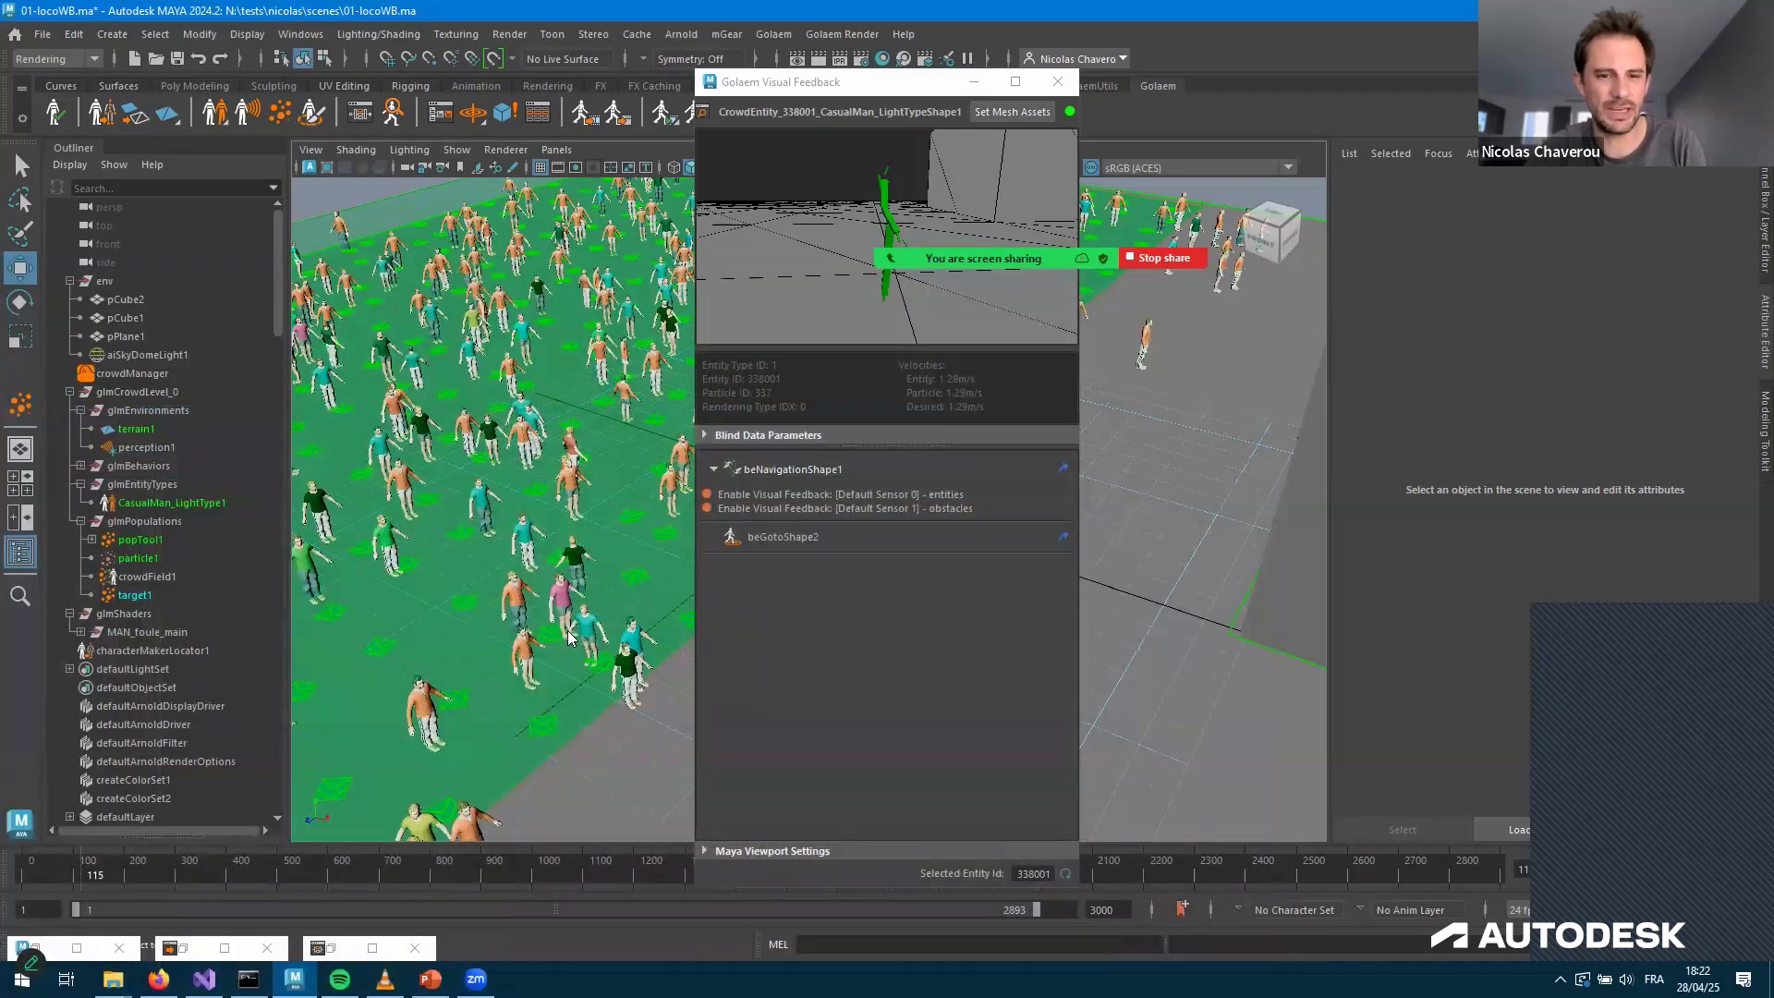
pyautogui.click(615, 542)
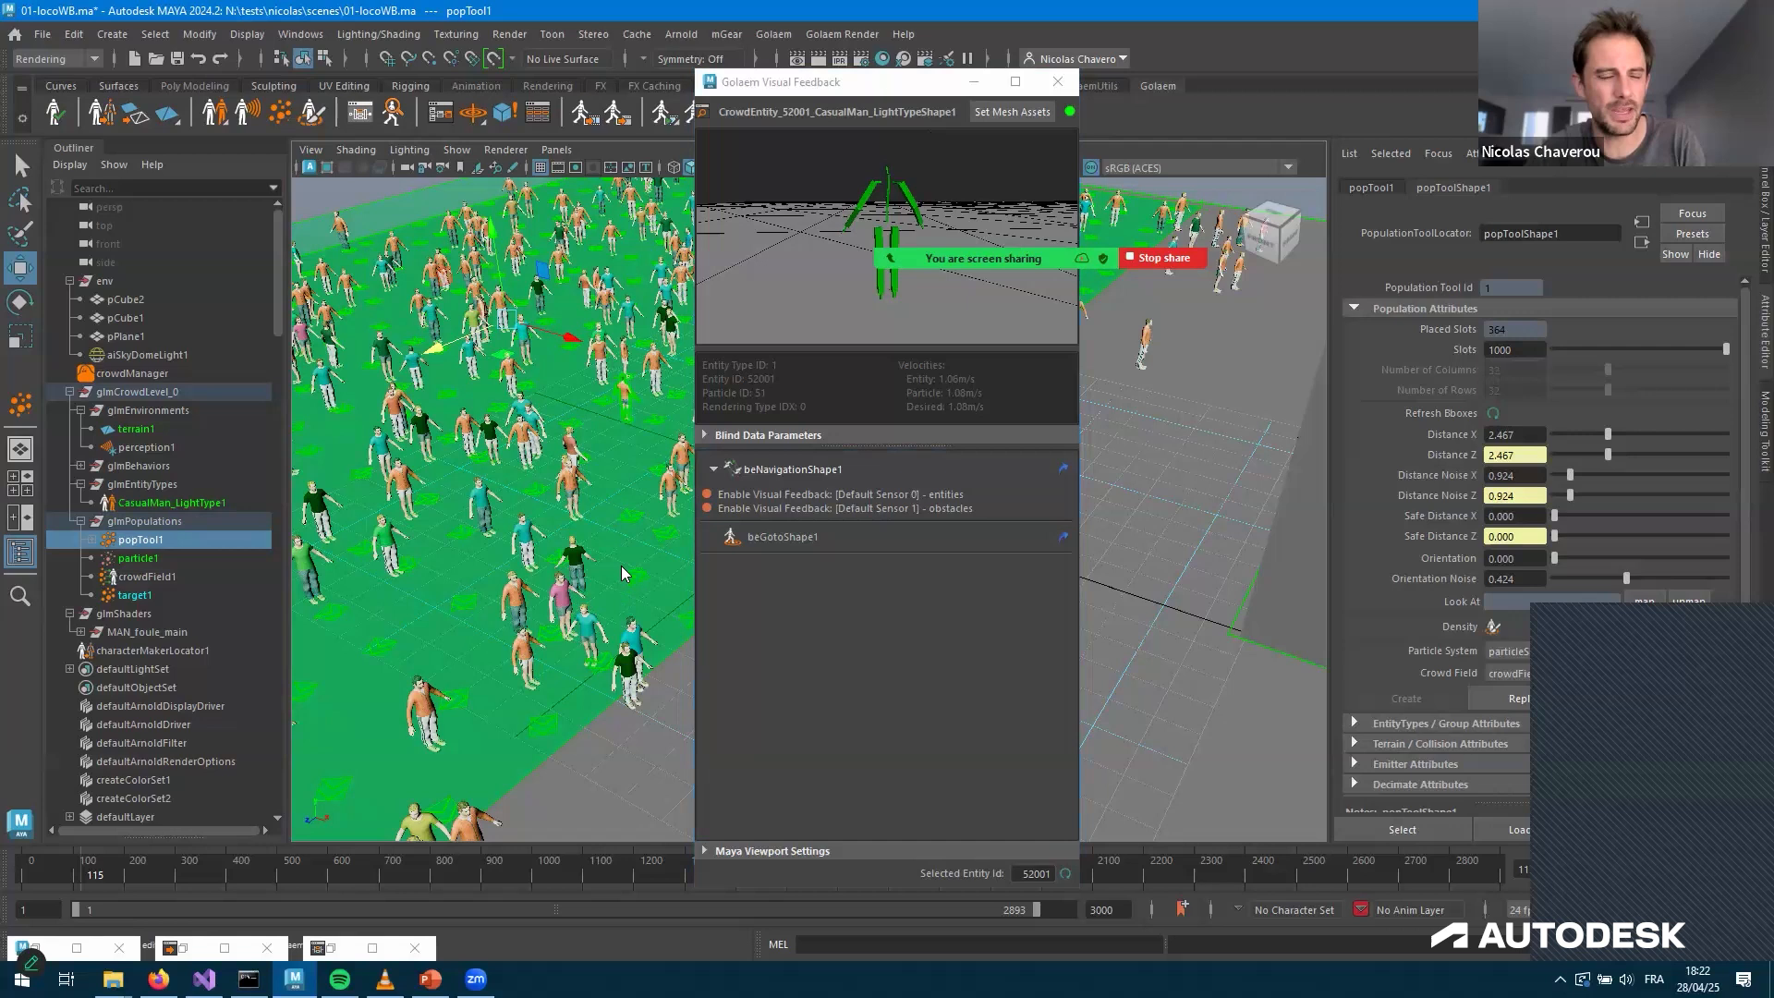
# Close the Visual Feedback window and replay the simulation to about frame 74
pyautogui.hotkey('alt', 'Tab')
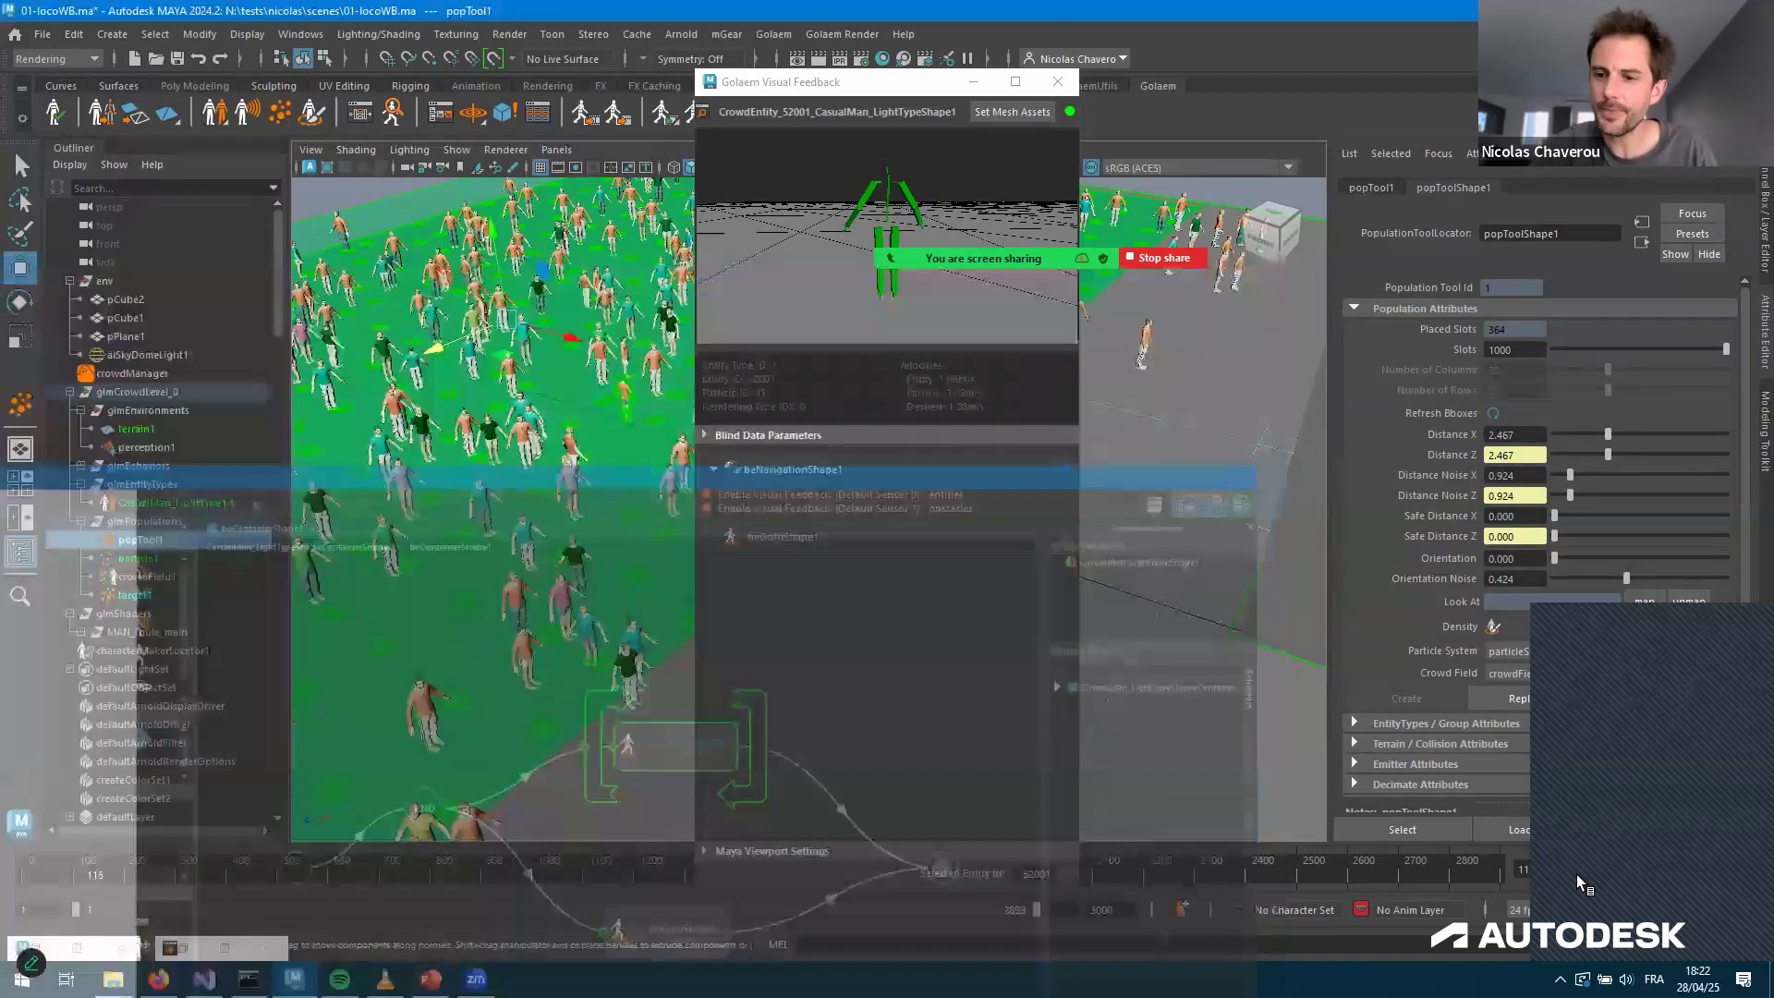
pyautogui.click(1176, 273)
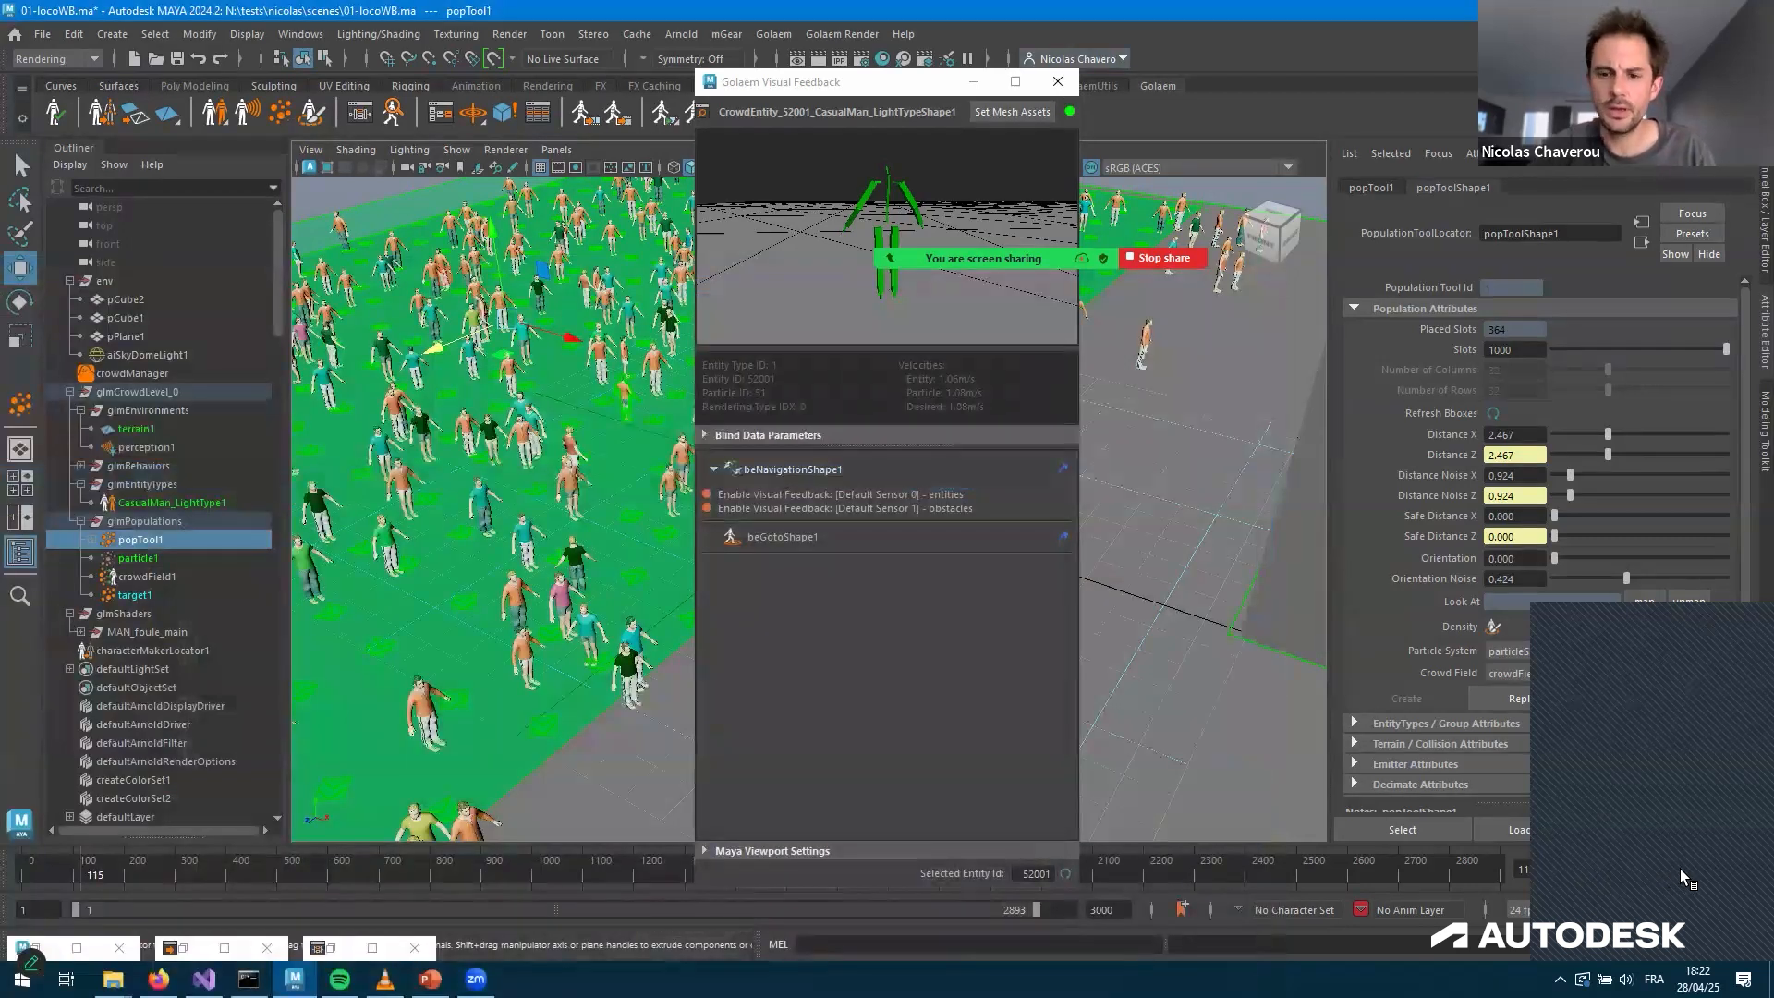
pyautogui.hotkey('alt', 'F4')
pyautogui.click(1684, 878)
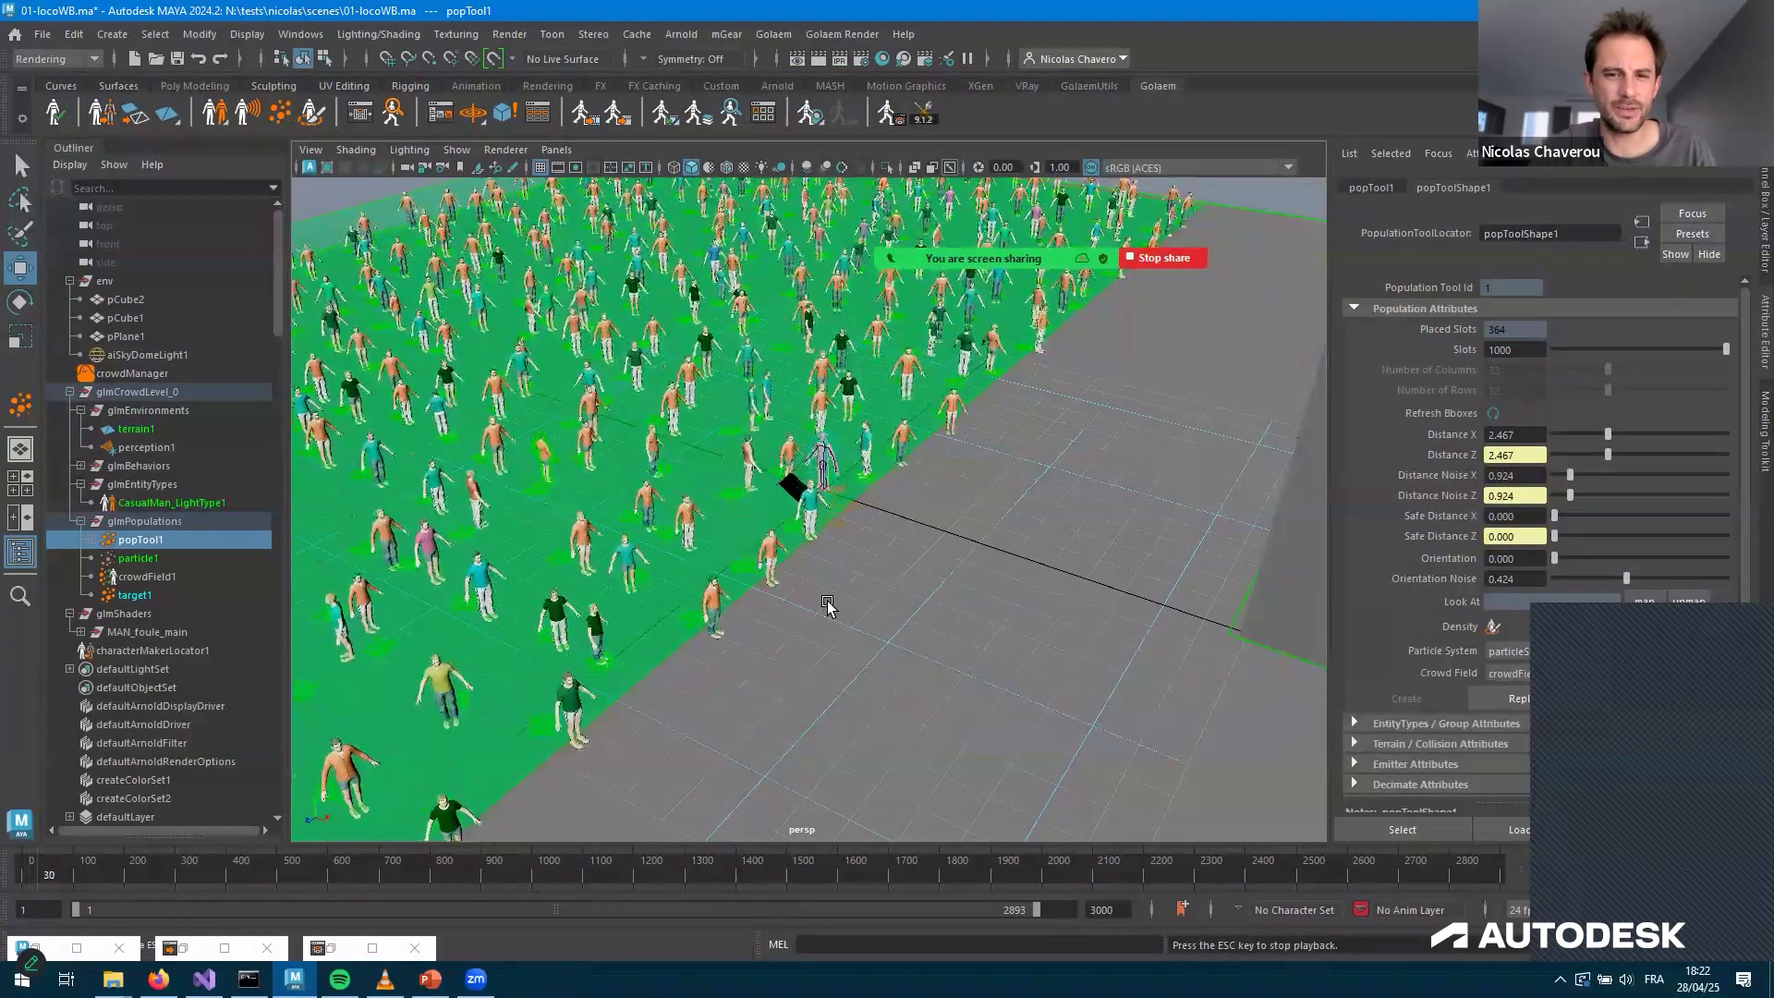
pyautogui.press('Escape')
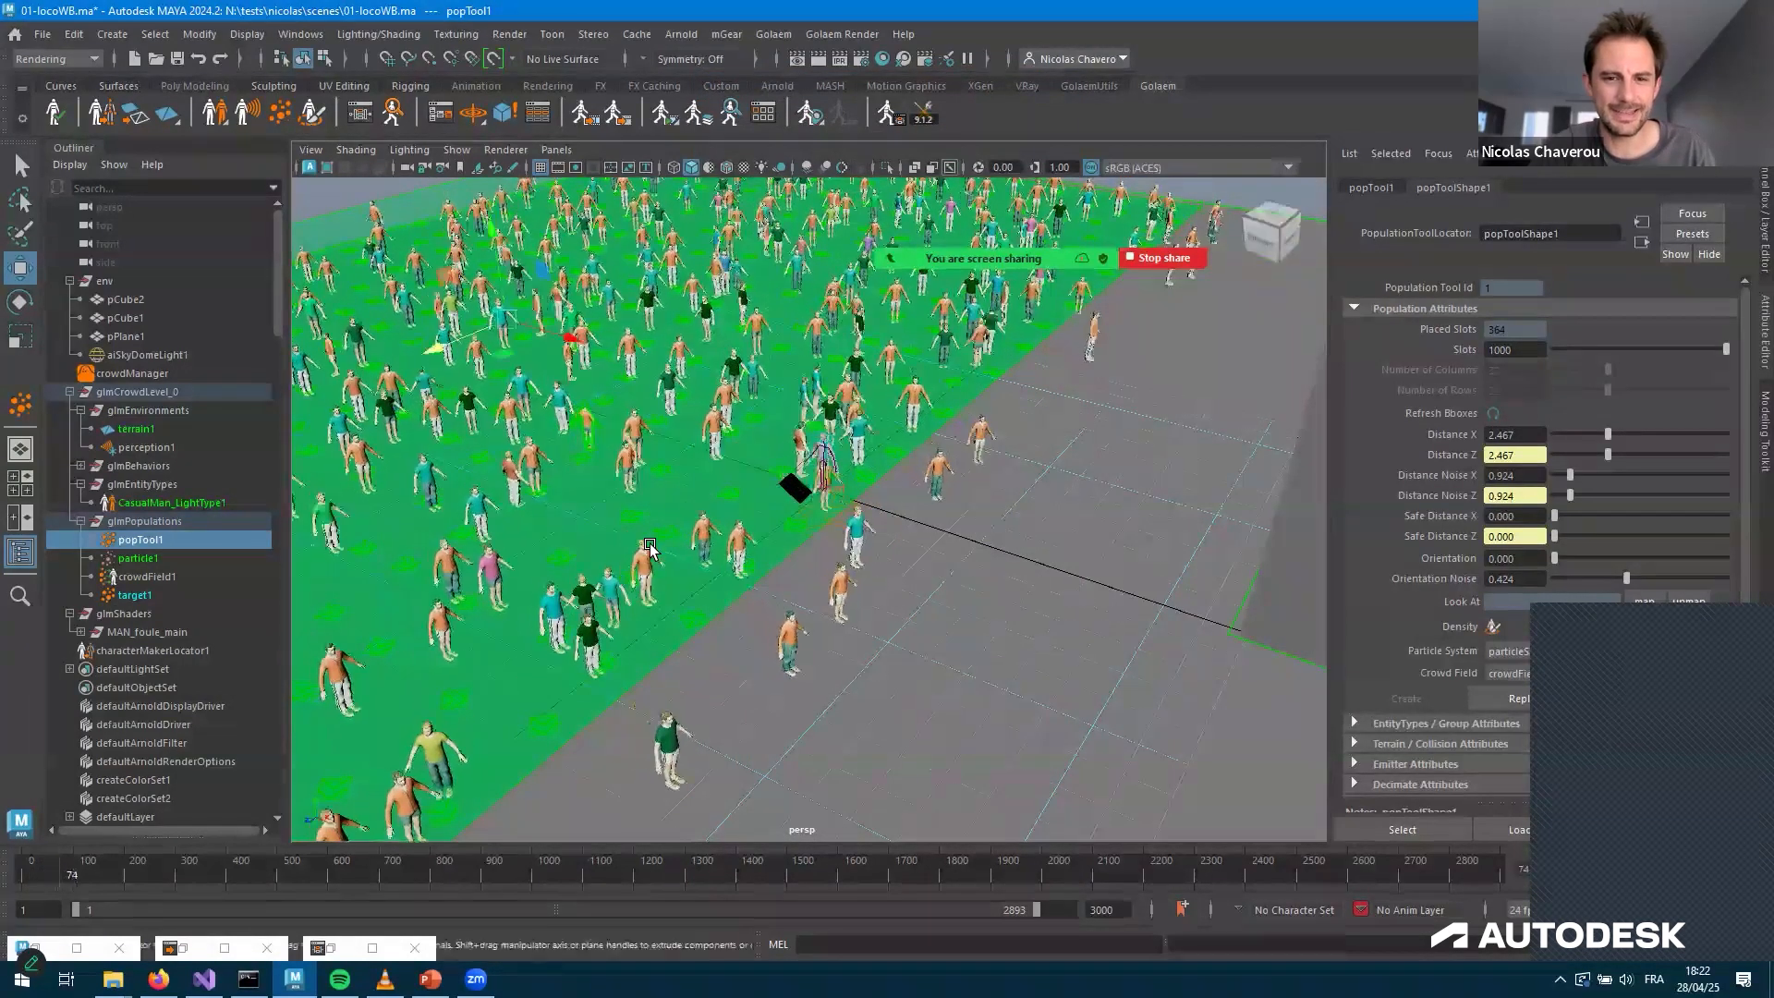
# Examine the poses of the crowd characters up close, select MAN_foule_main, and check the crowd's layout relative to the target slots
pyautogui.scroll(5, 985, 603)
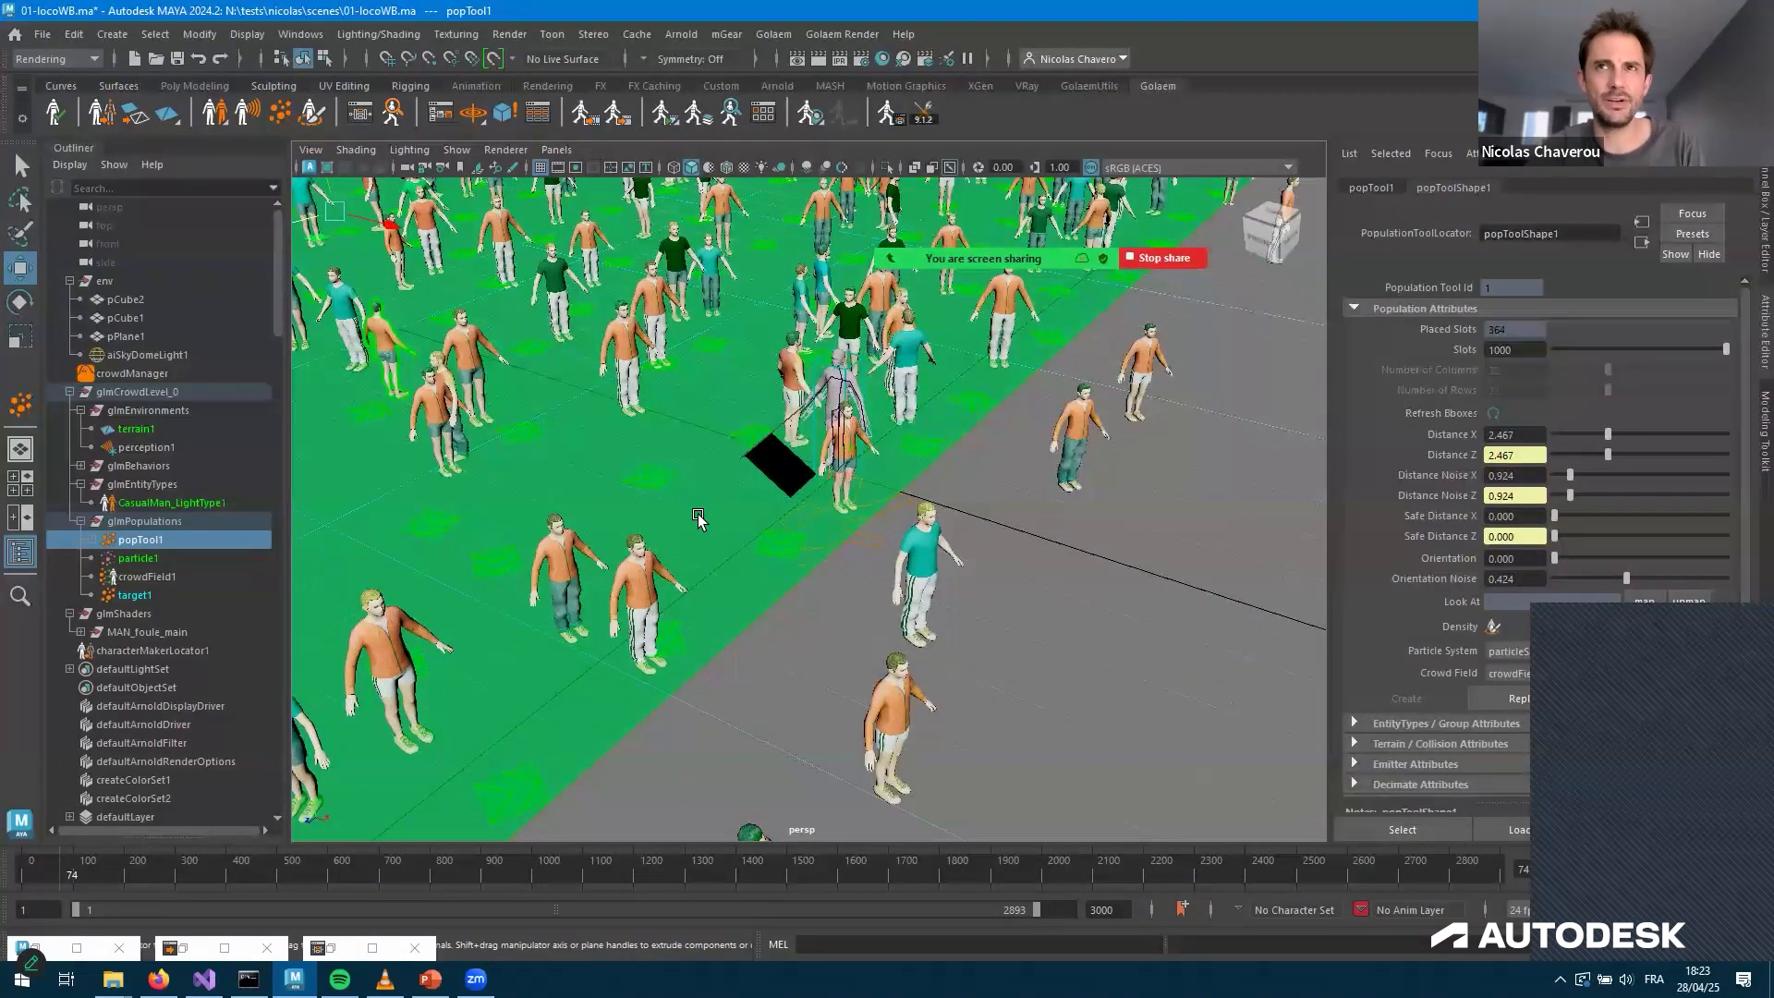
pyautogui.keyDown('alt'); pyautogui.moveTo(762, 546); pyautogui.dragTo(700, 569); pyautogui.keyUp('alt')
pyautogui.keyDown('alt'); pyautogui.moveTo(701, 569); pyautogui.dragTo(133, 638, button='right'); pyautogui.keyUp('alt')
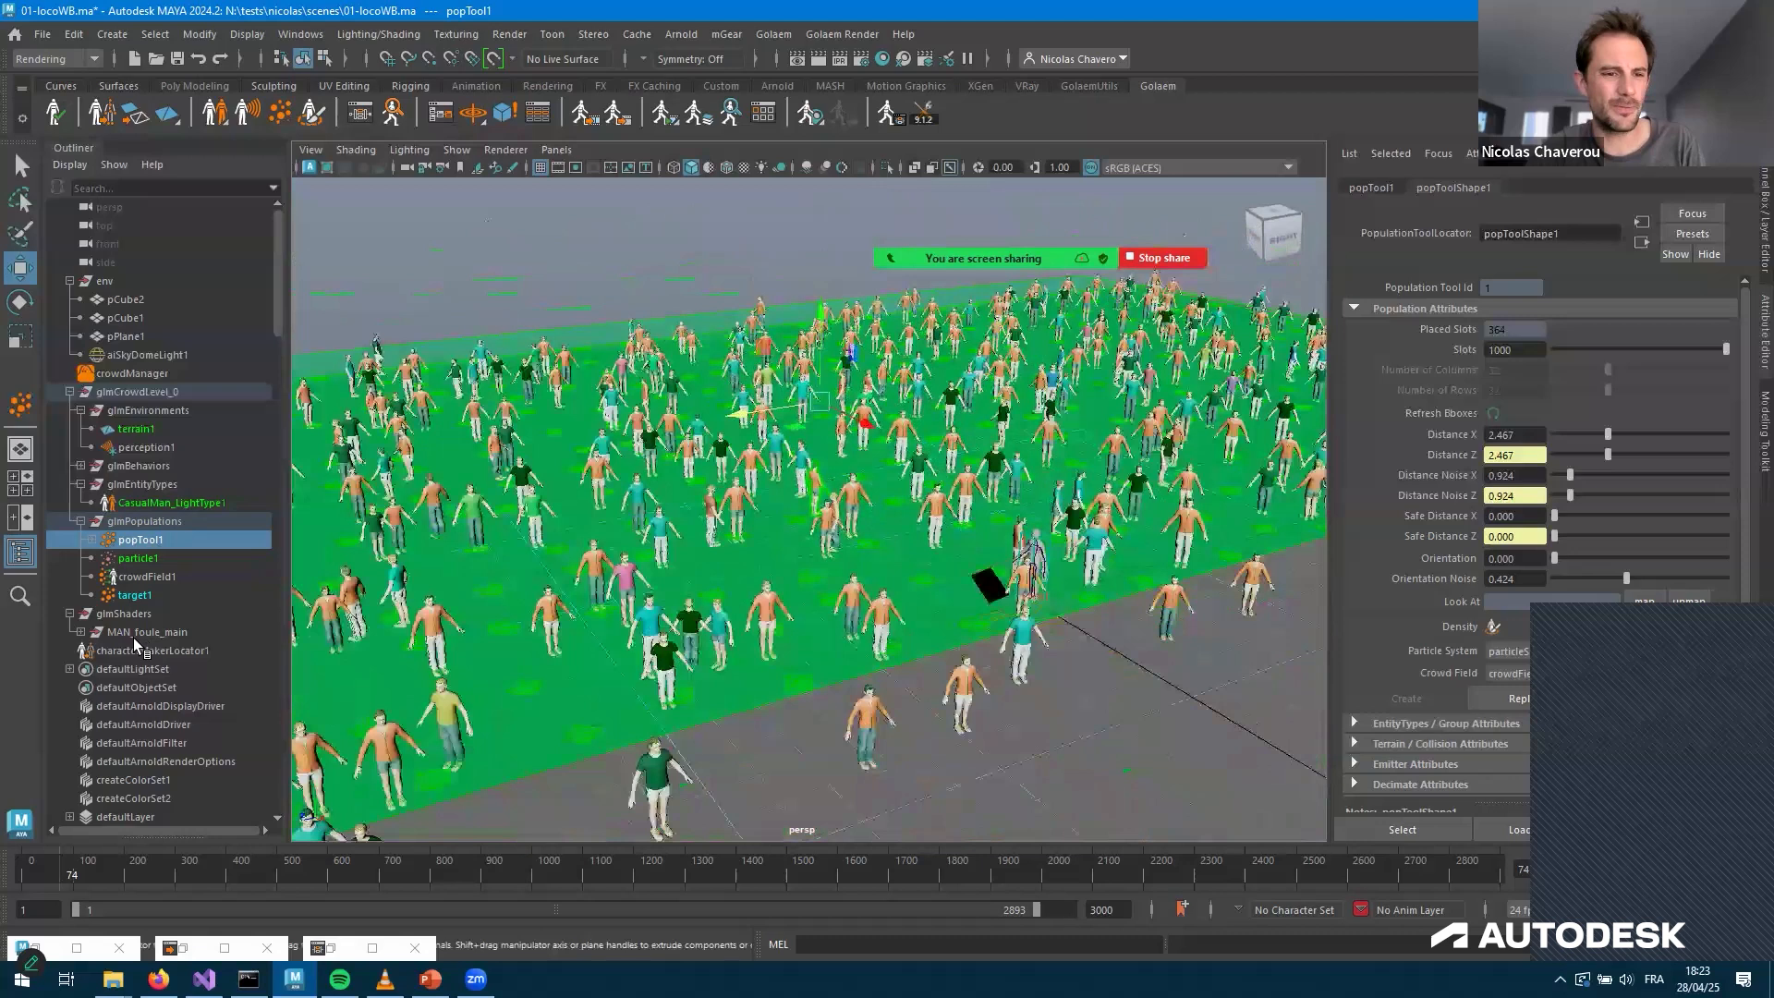
pyautogui.keyDown('alt'); pyautogui.moveTo(868, 554); pyautogui.dragTo(739, 528, button='middle'); pyautogui.keyUp('alt')
pyautogui.keyDown('alt'); pyautogui.moveTo(739, 527); pyautogui.dragTo(1012, 523, button='right'); pyautogui.keyUp('alt')
pyautogui.click(959, 520)
pyautogui.keyDown('alt'); pyautogui.moveTo(1022, 540); pyautogui.dragTo(1119, 524); pyautogui.keyUp('alt')
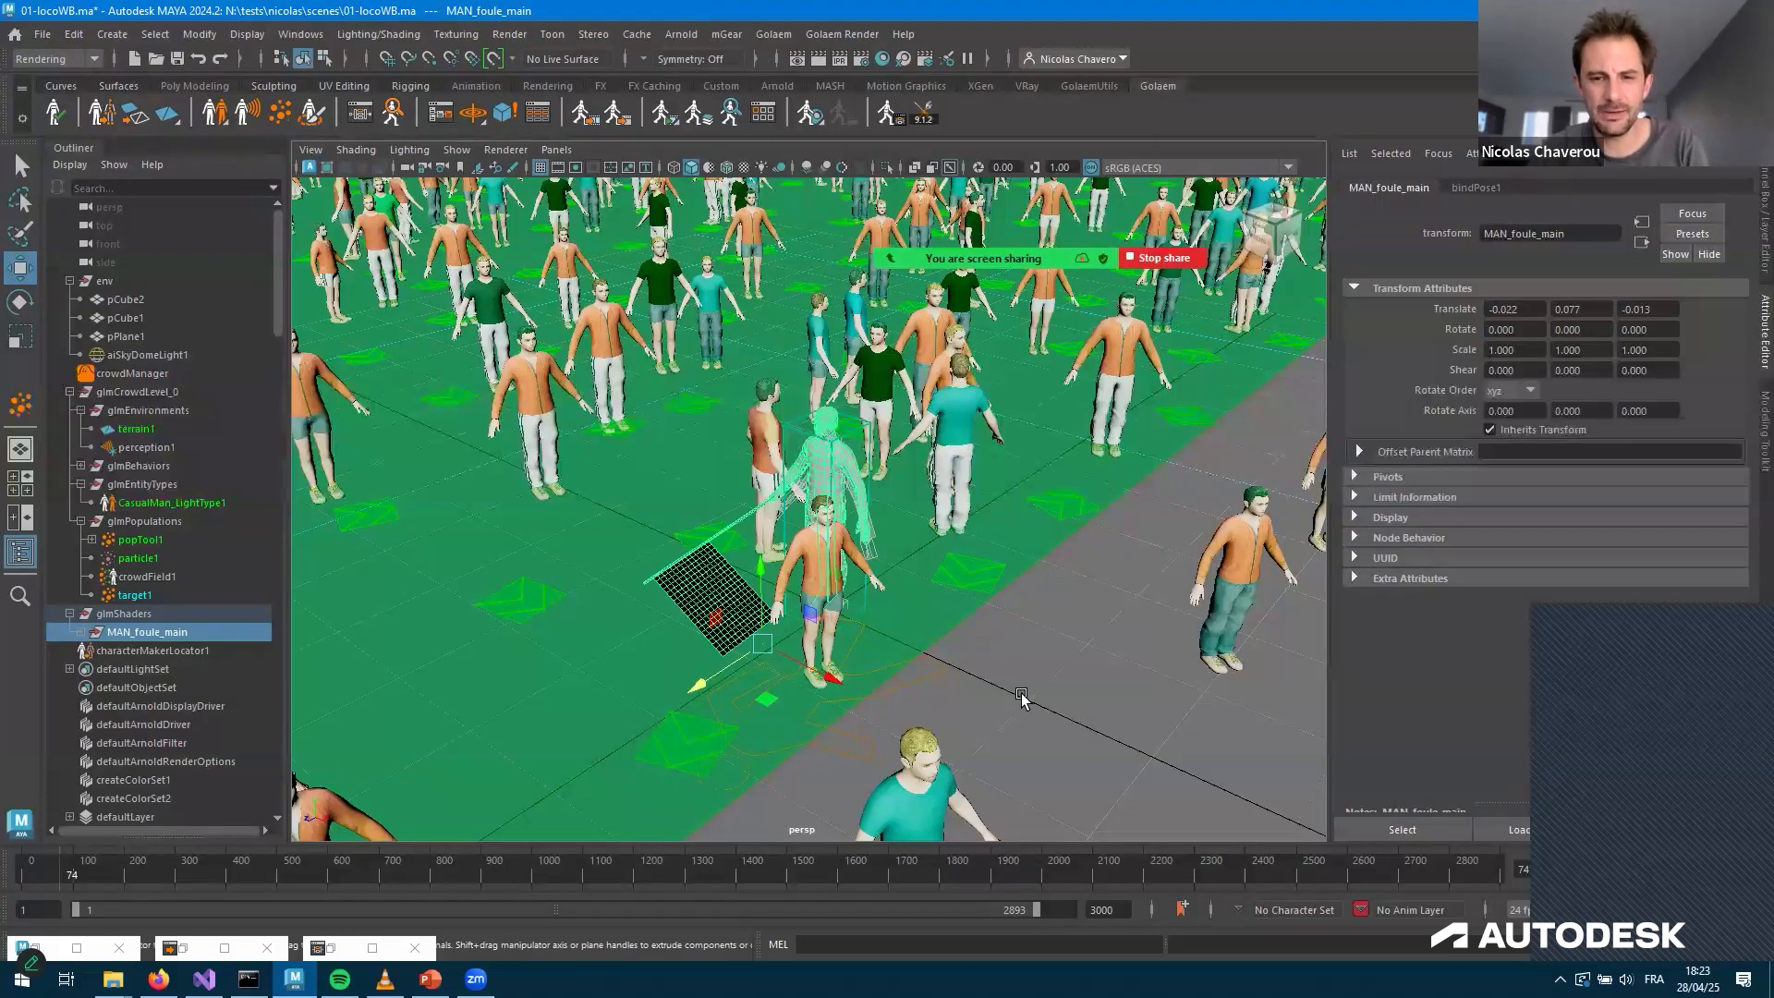
pyautogui.keyDown('alt'); pyautogui.moveTo(1021, 647); pyautogui.dragTo(932, 617, button='right'); pyautogui.keyUp('alt')
pyautogui.scroll(-5, 933, 617)
pyautogui.scroll(3, 923, 533)
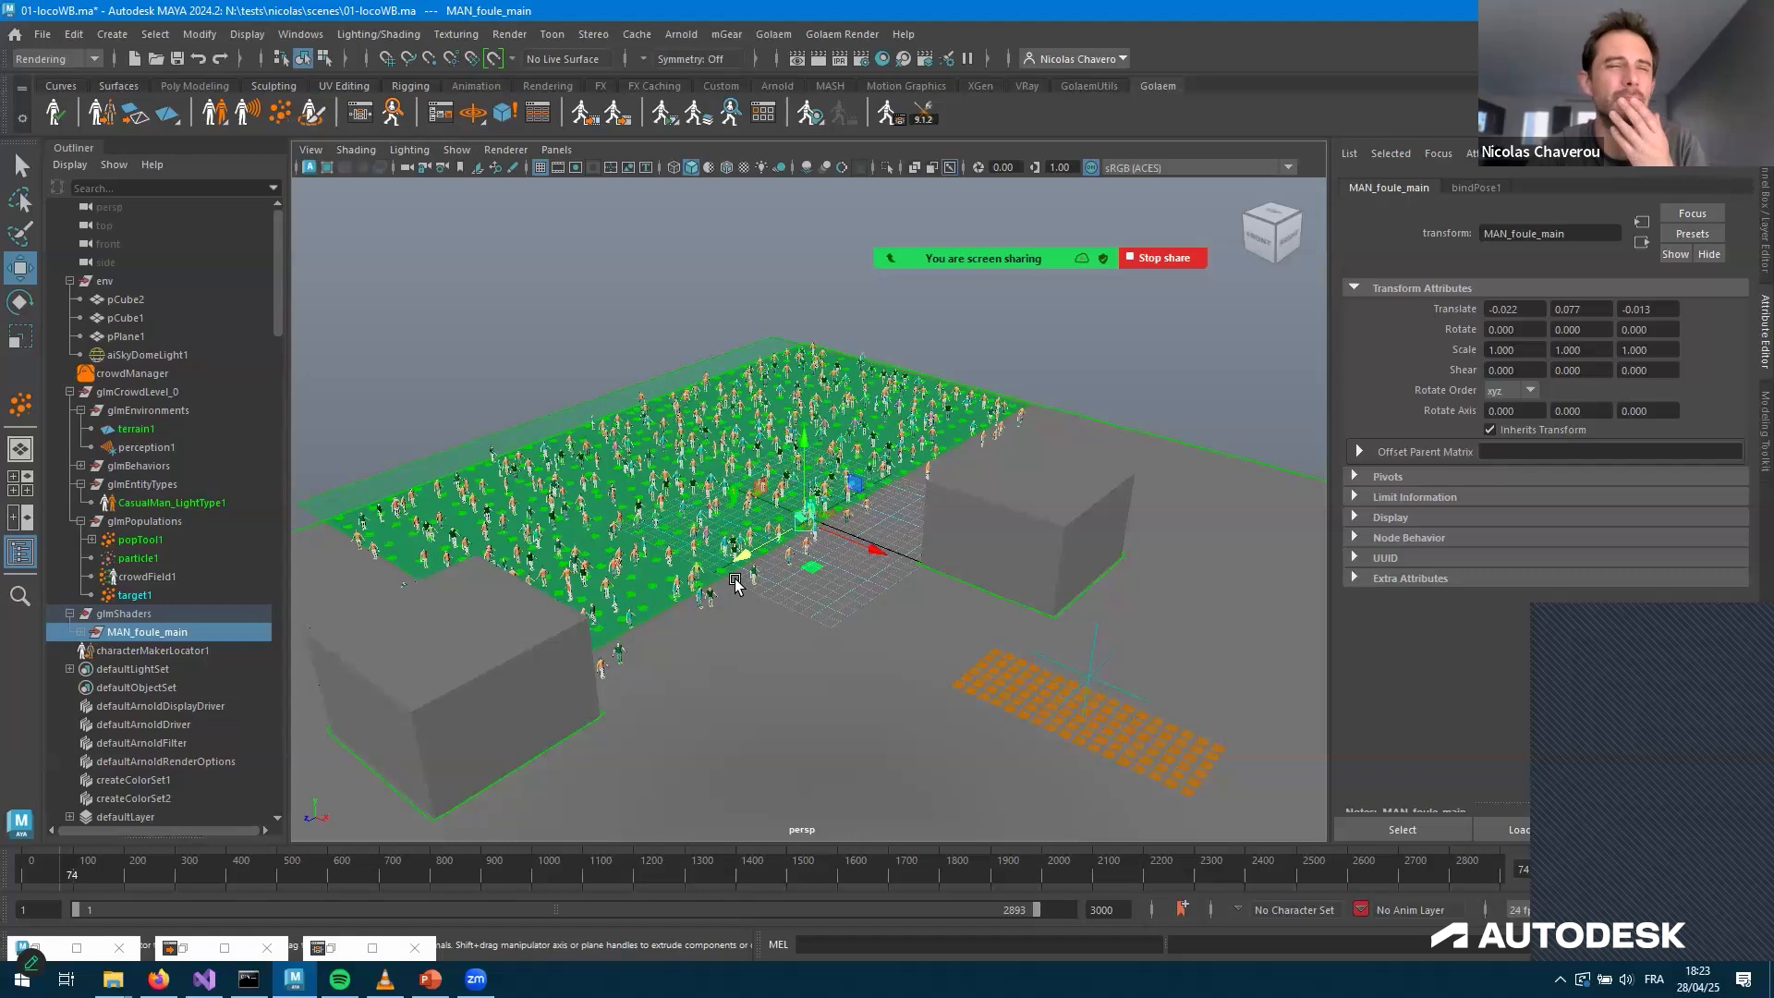
pyautogui.scroll(6, 735, 582)
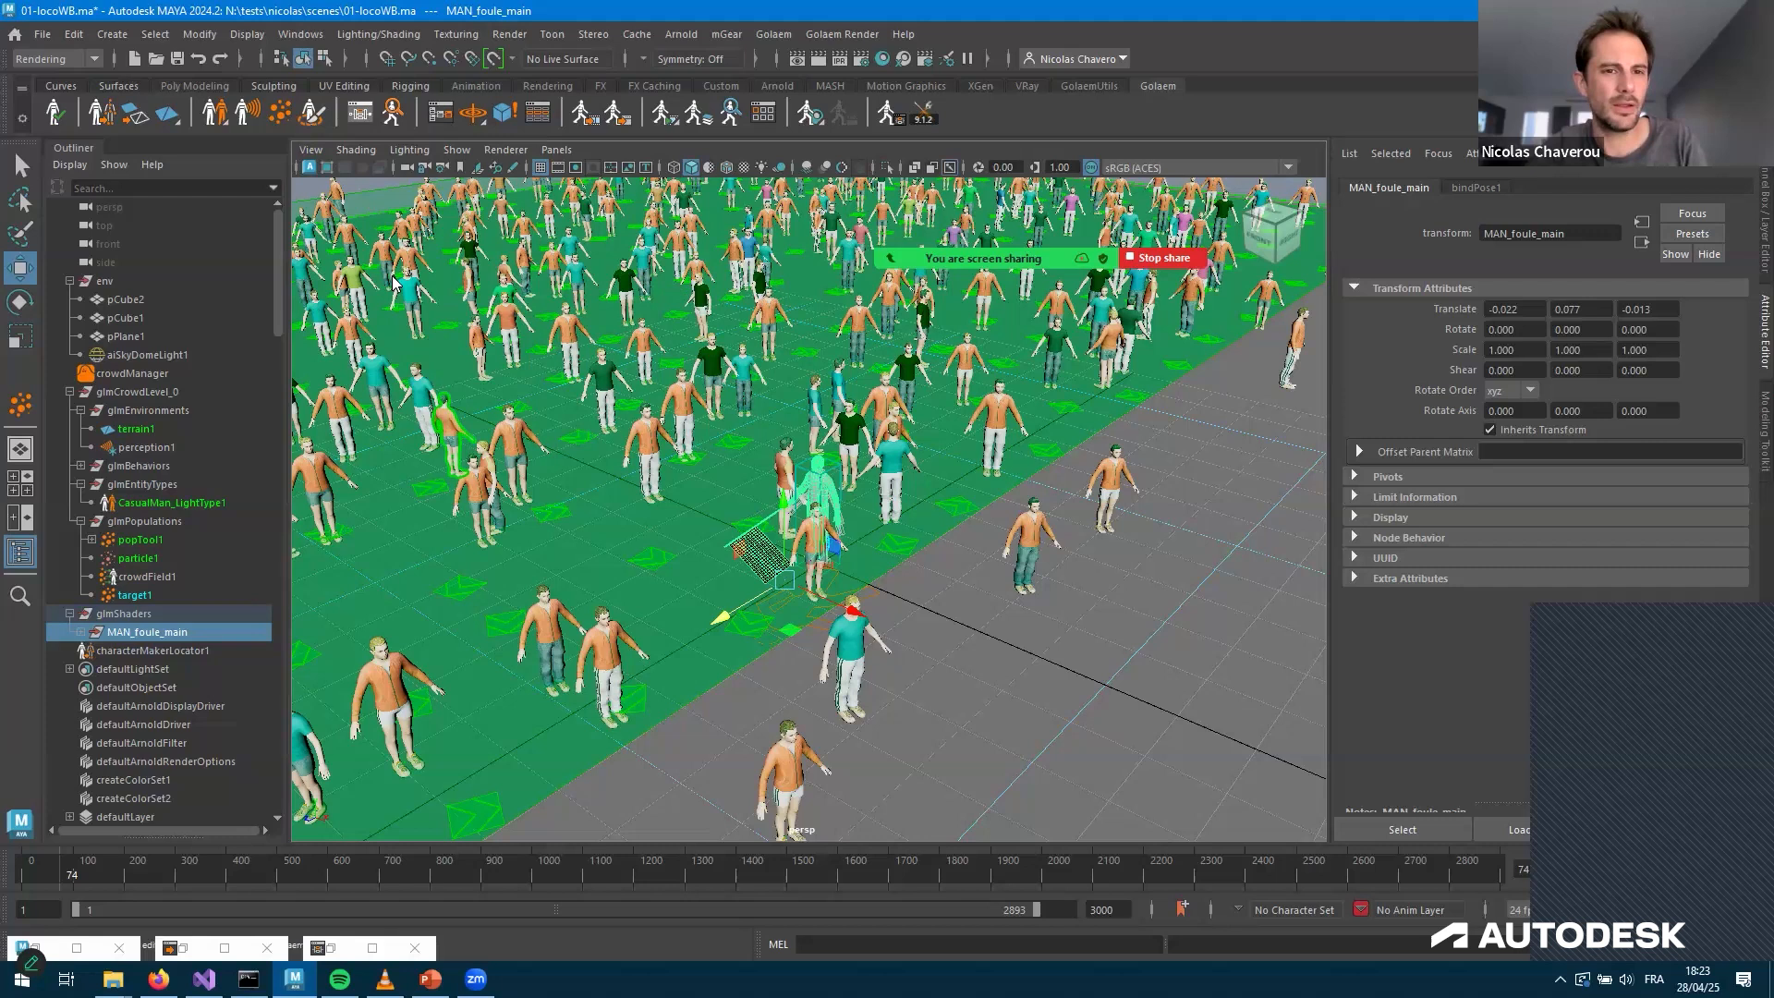
# Place the Locomotion behavior in the parallel operator alongside Navigation and the container, and open its motion file selection
pyautogui.click(360, 112)
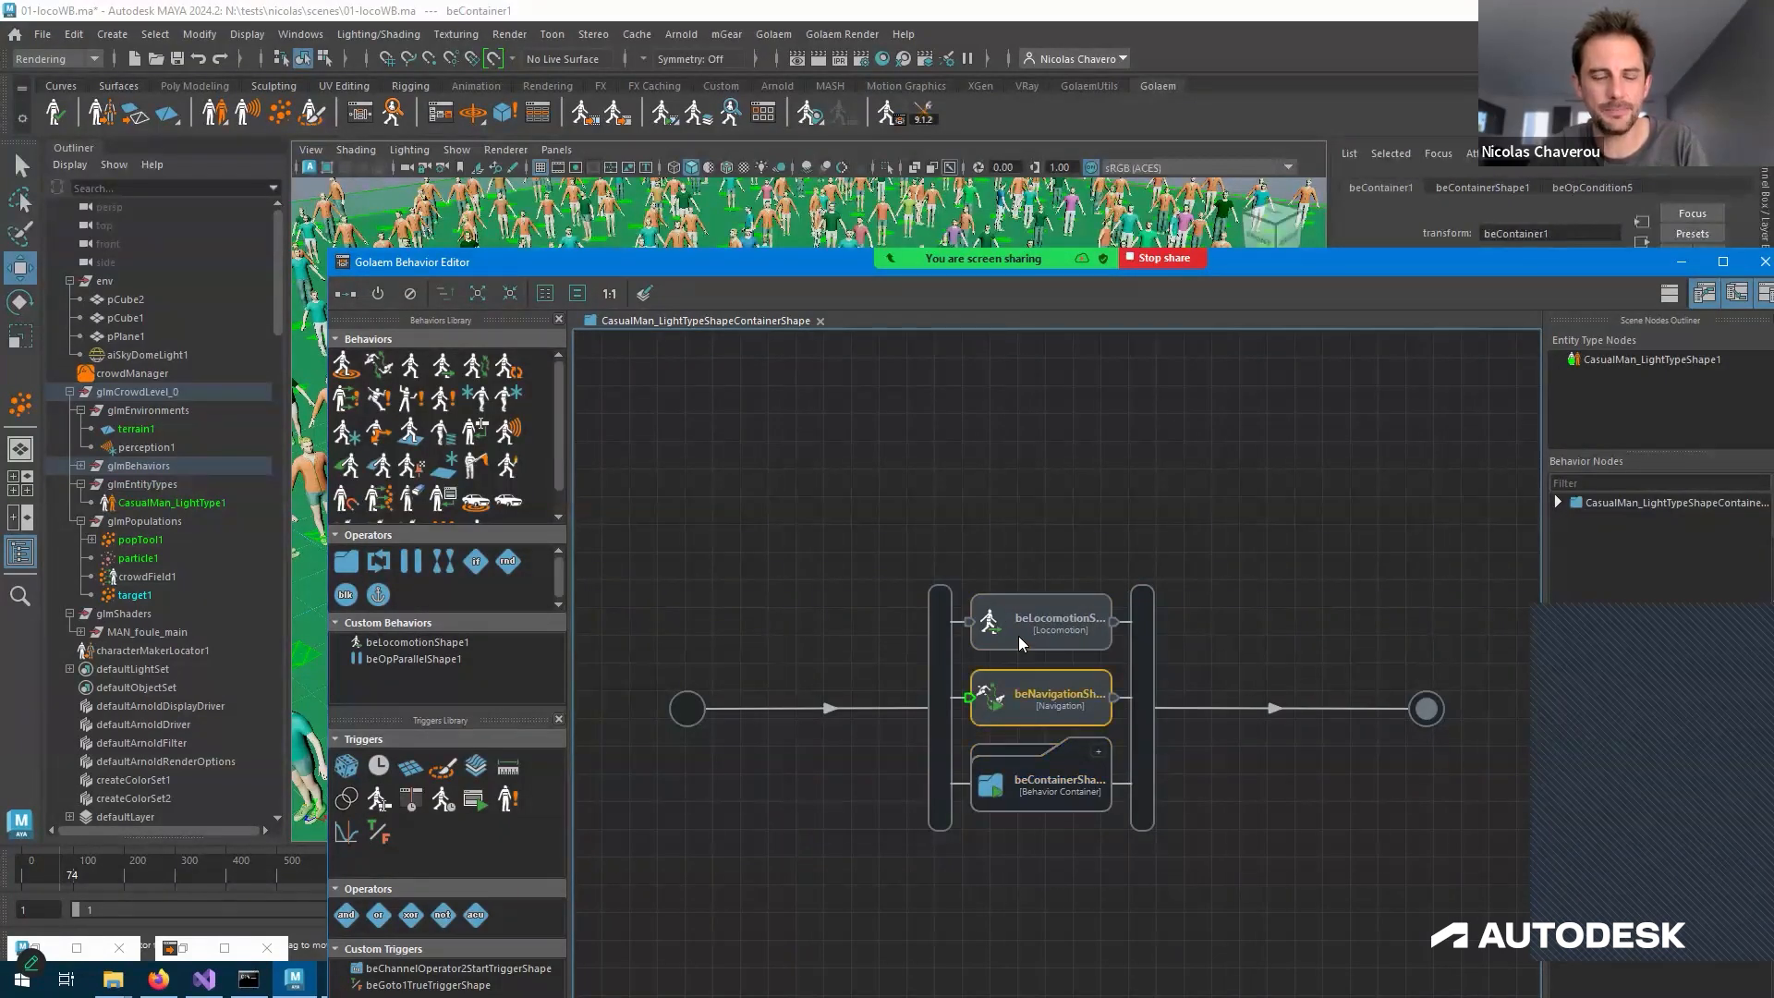
pyautogui.click(1053, 624)
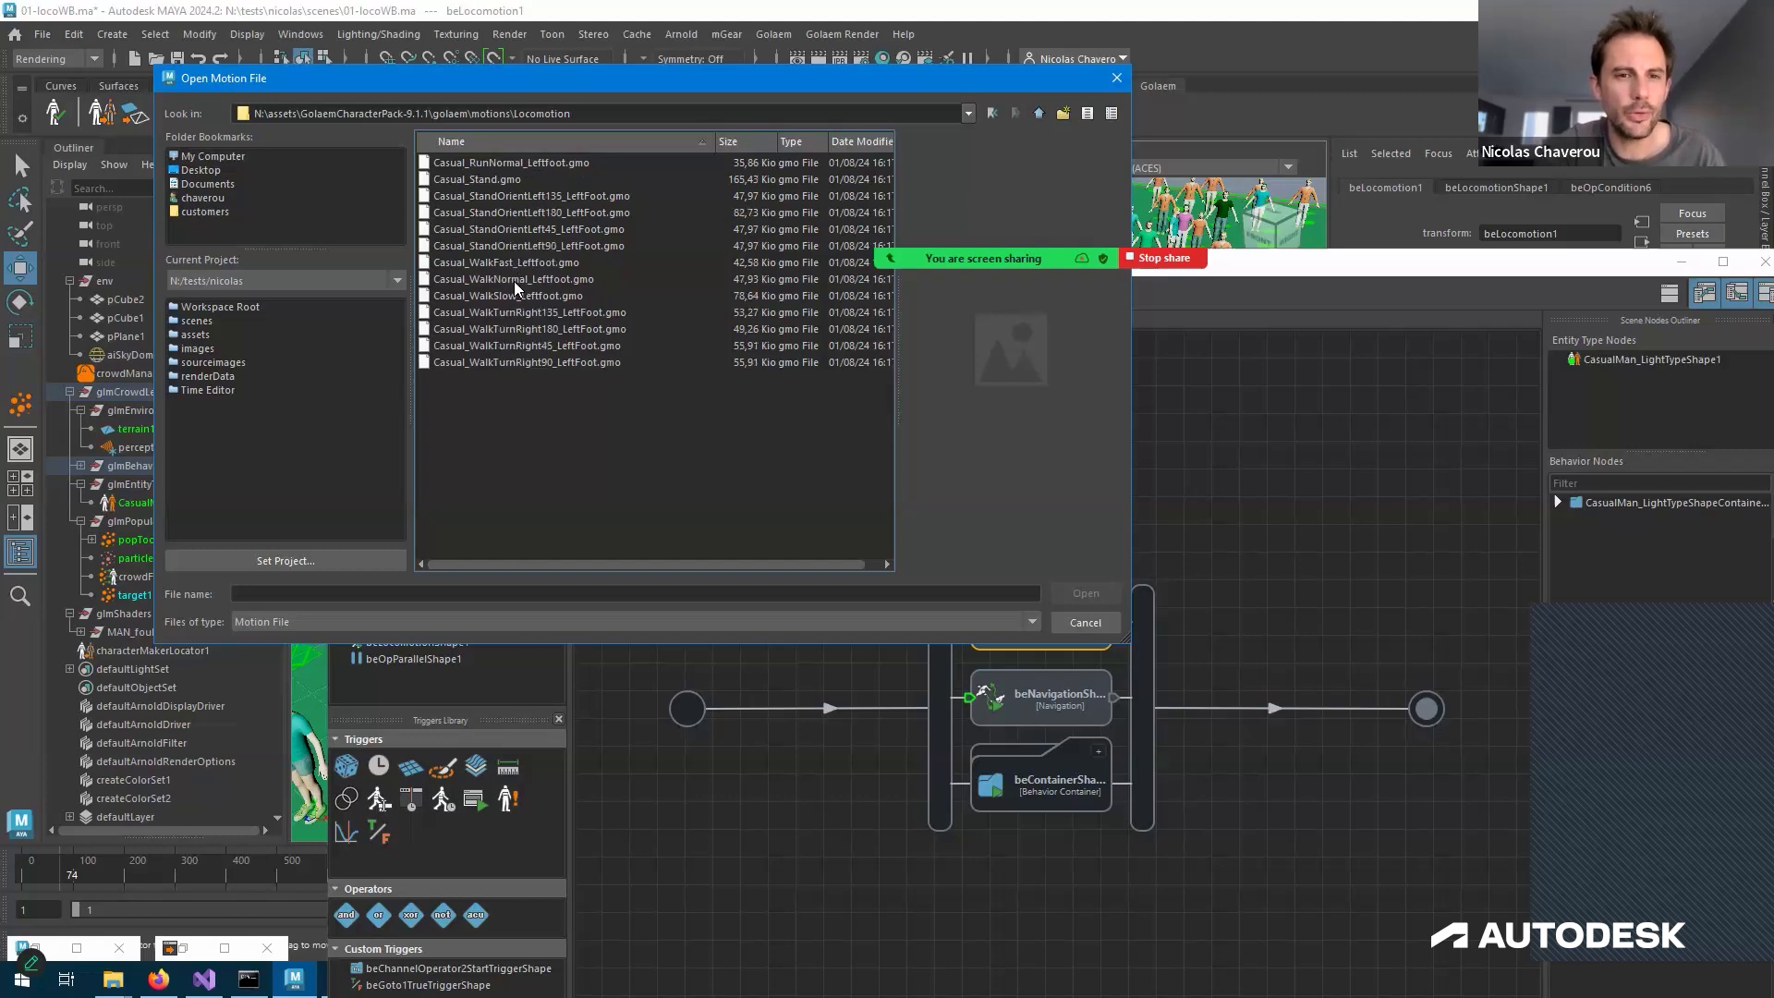
# Look through the walk, stand, run and turn motion files available in the Locomotion folder
pyautogui.click(591, 262)
pyautogui.click(638, 277)
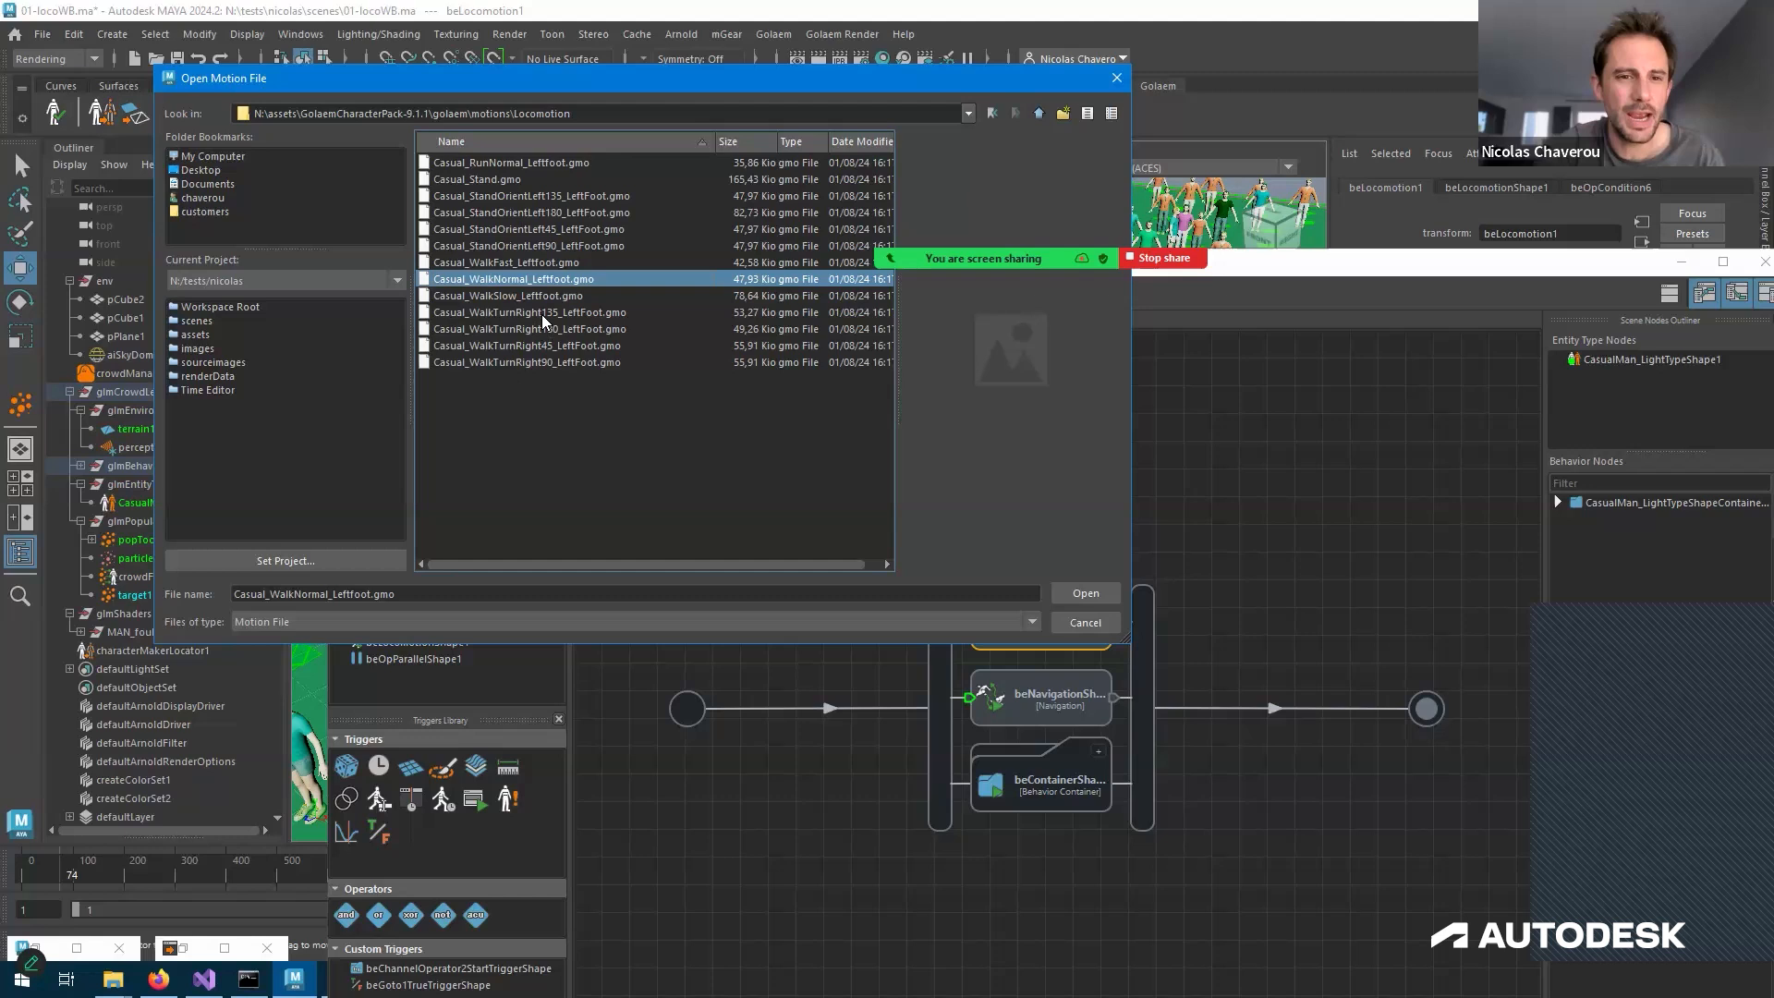
pyautogui.press('Up')
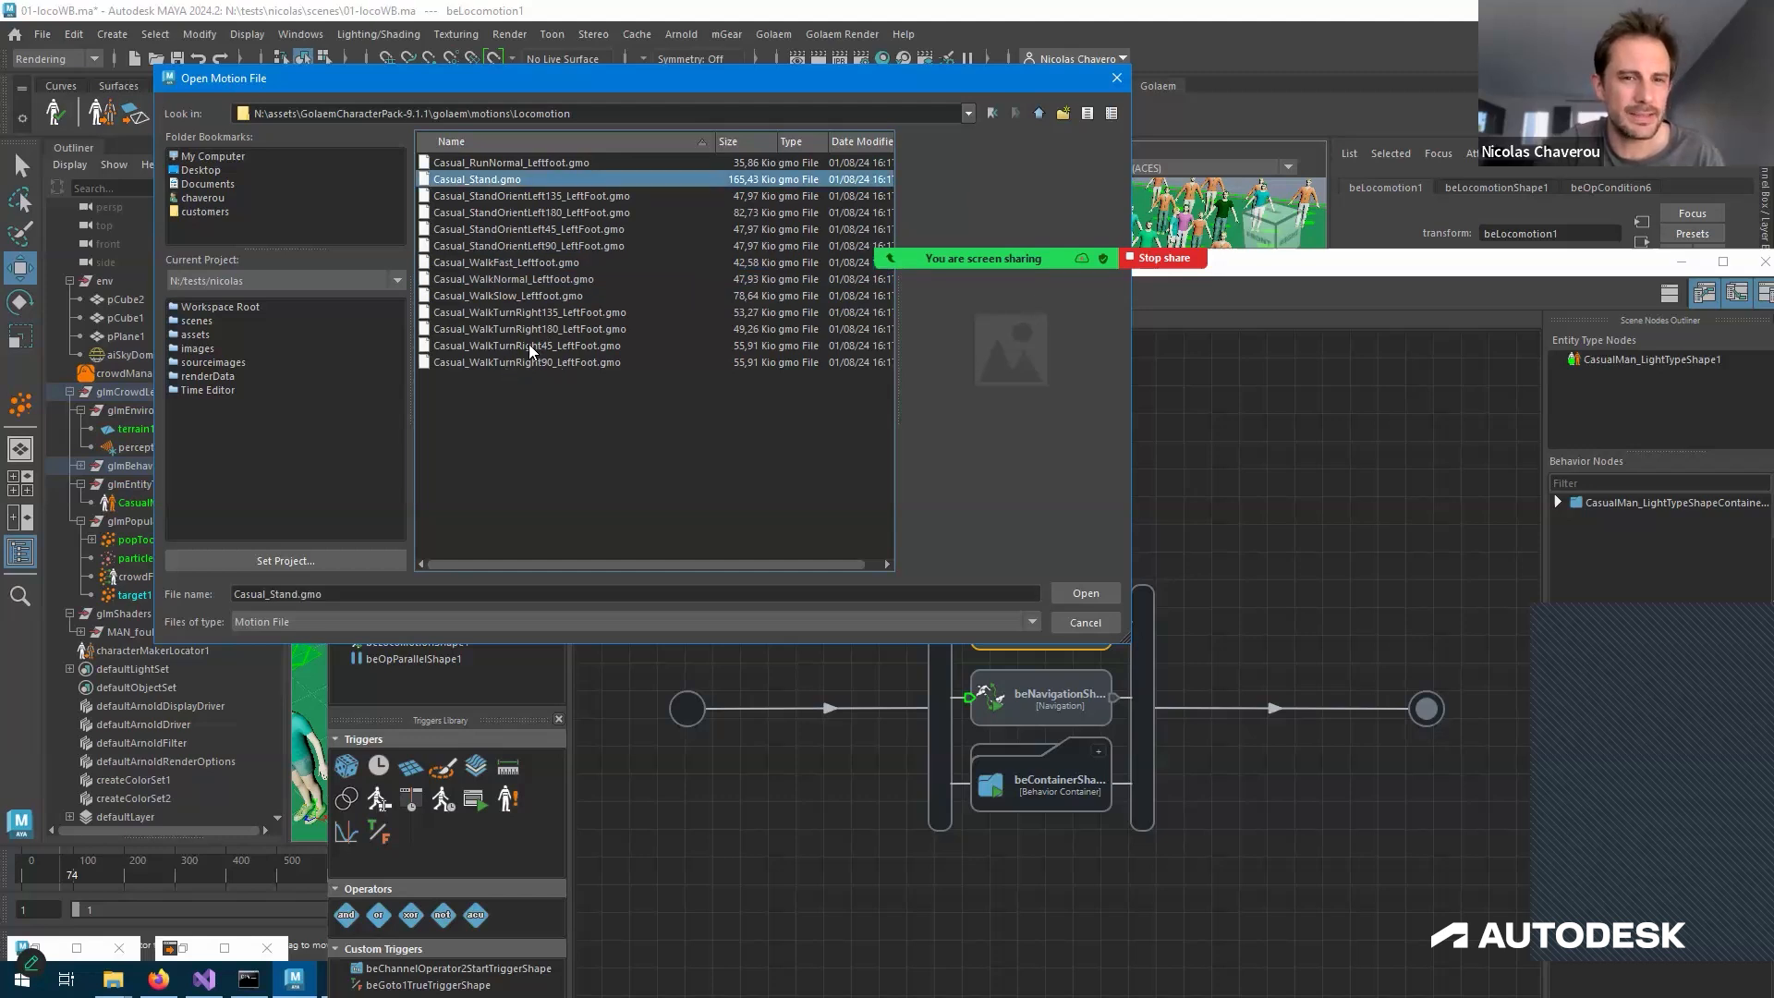
pyautogui.press('Up')
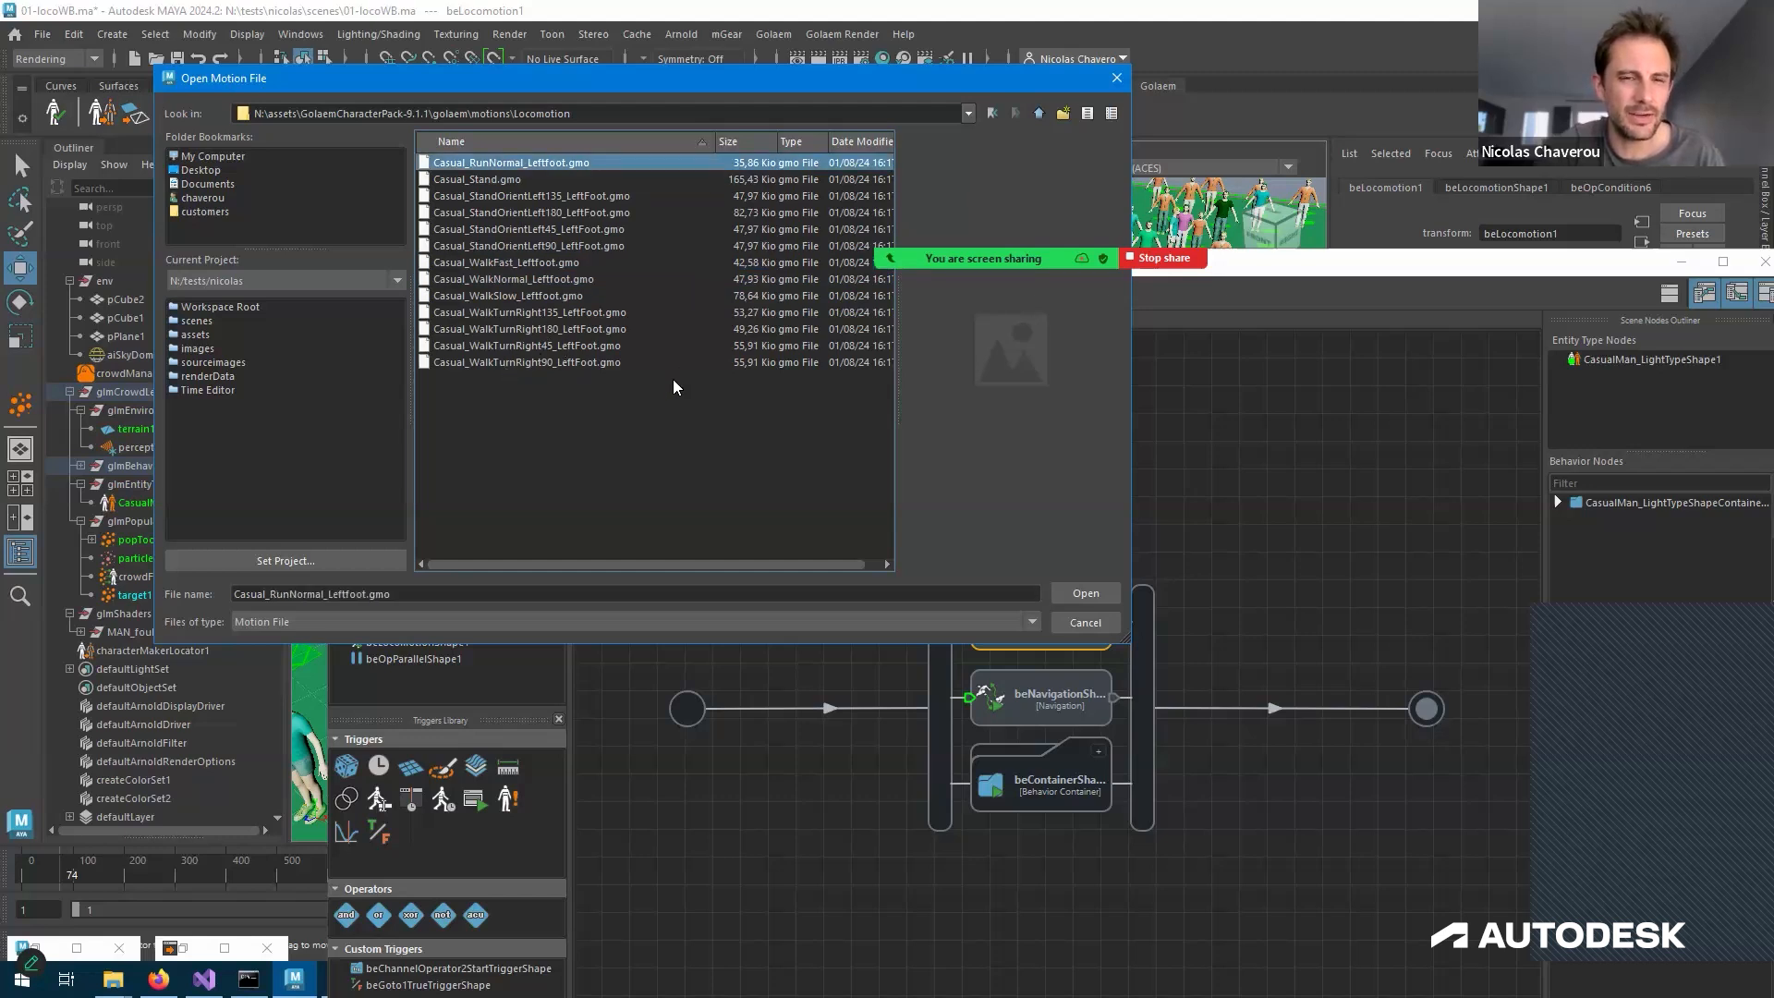
pyautogui.press('End')
pyautogui.press('Up')
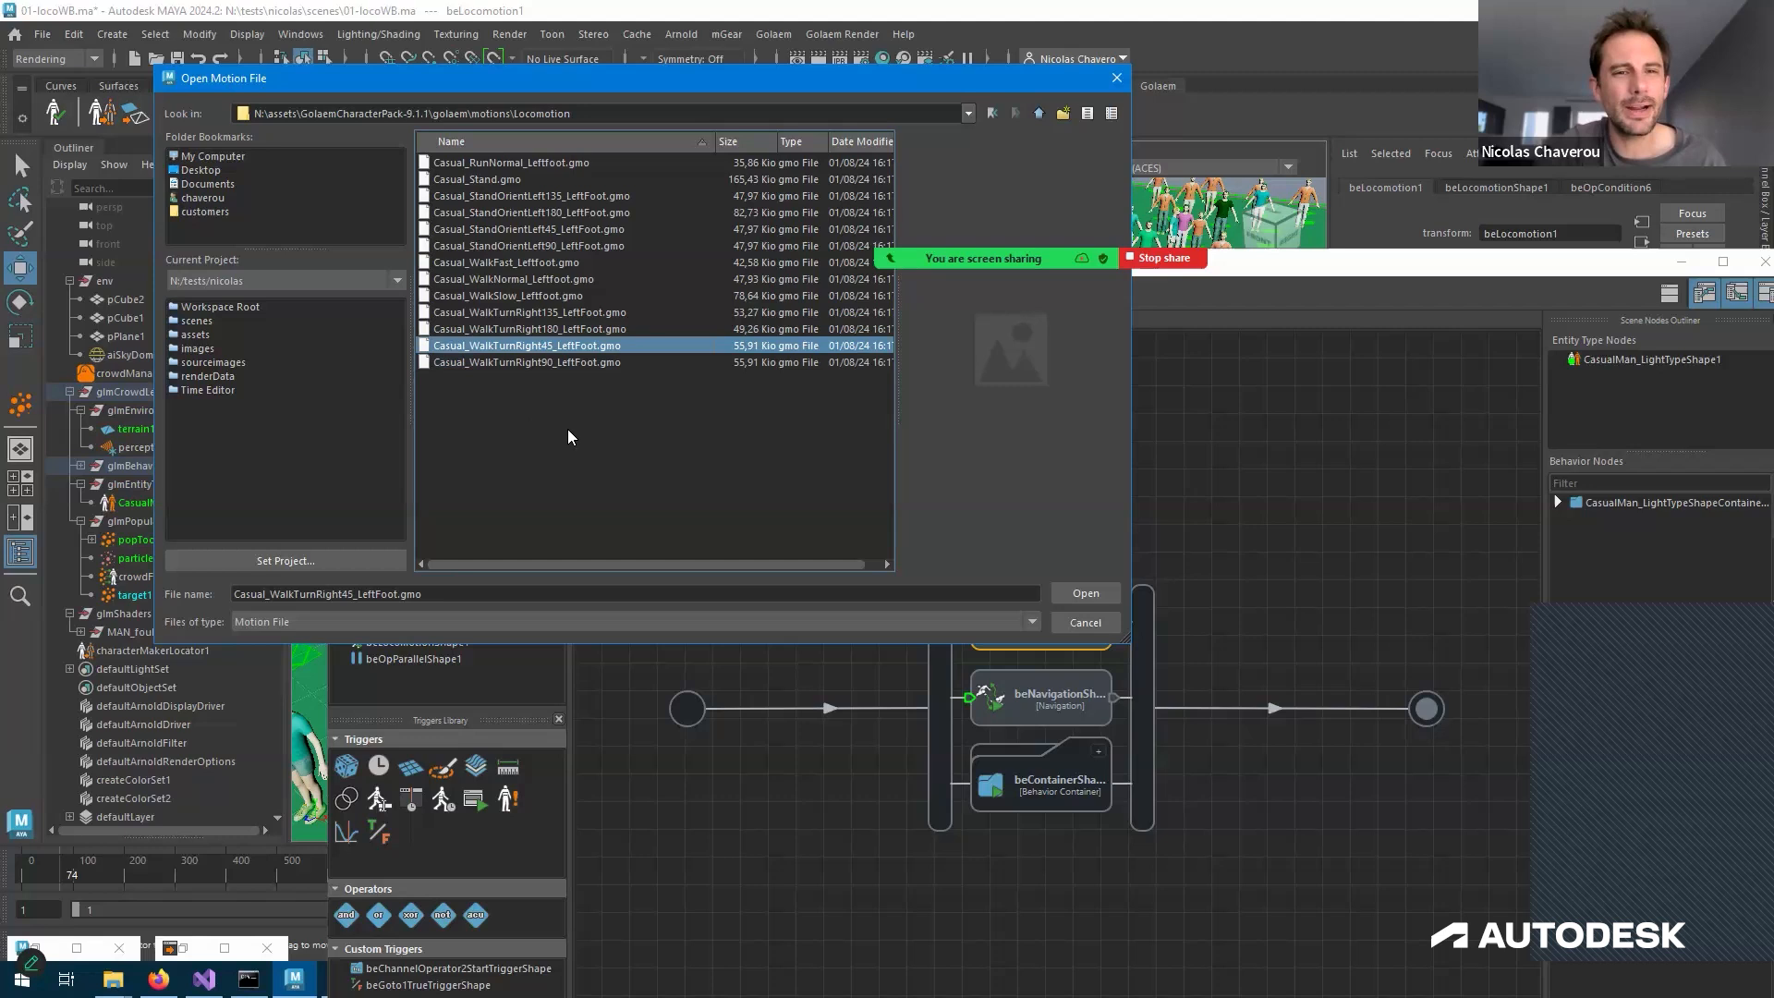
pyautogui.press('Down')
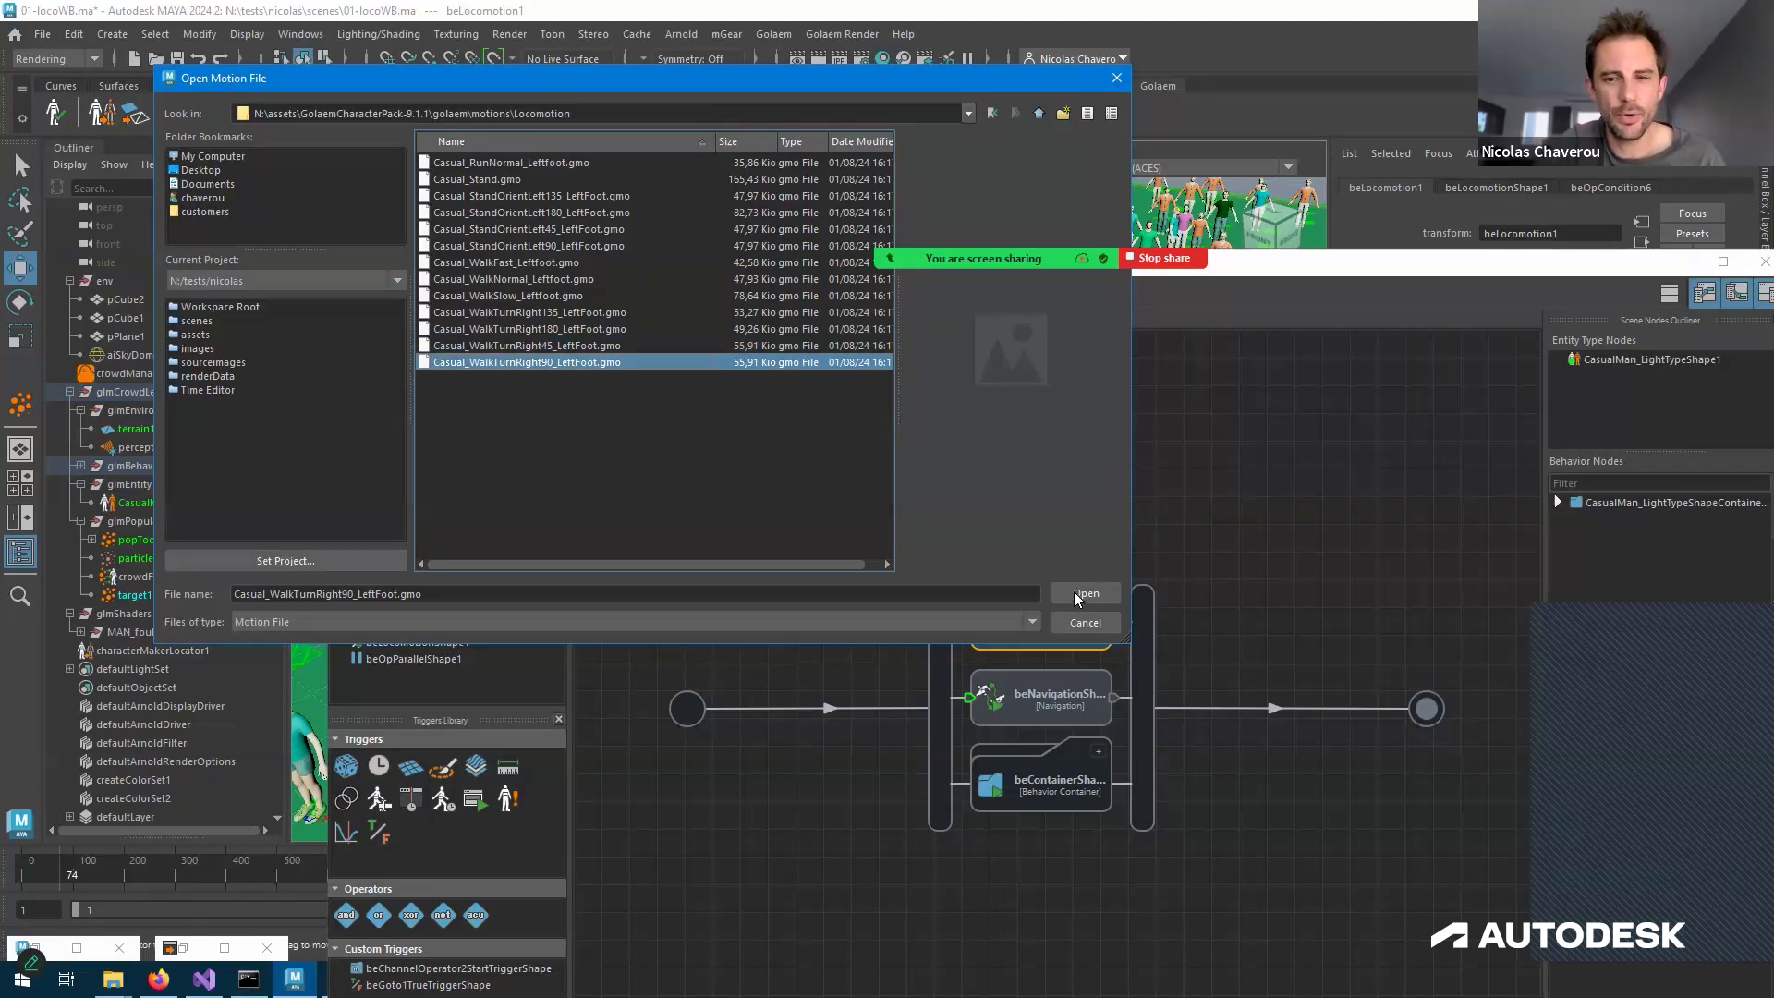
# Load all the Casual motion files from the Locomotion folder into the Locomotion behavior as motion clips
pyautogui.hotkey('shift', 'Up')
pyautogui.hotkey('shift', 'Up')
pyautogui.hotkey('shift', 'Up')
pyautogui.hotkey('shift', 'Up')
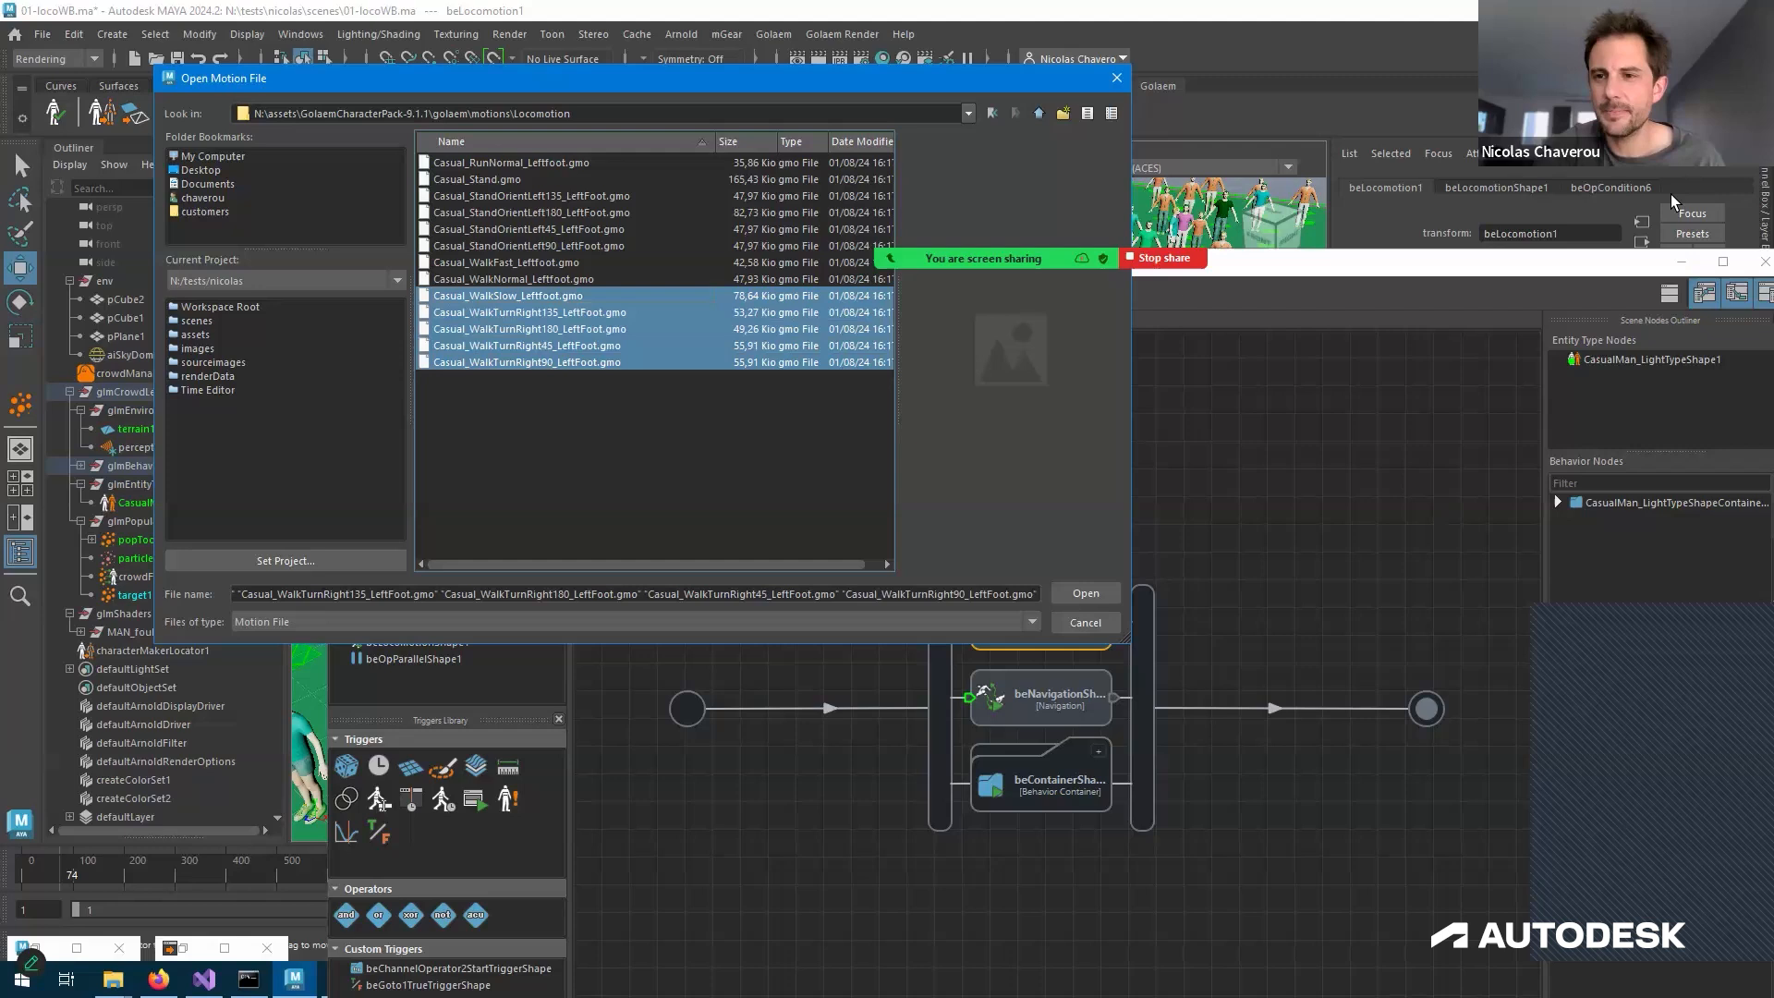
pyautogui.hotkey('ctrl', 'a')
pyautogui.press('Return')
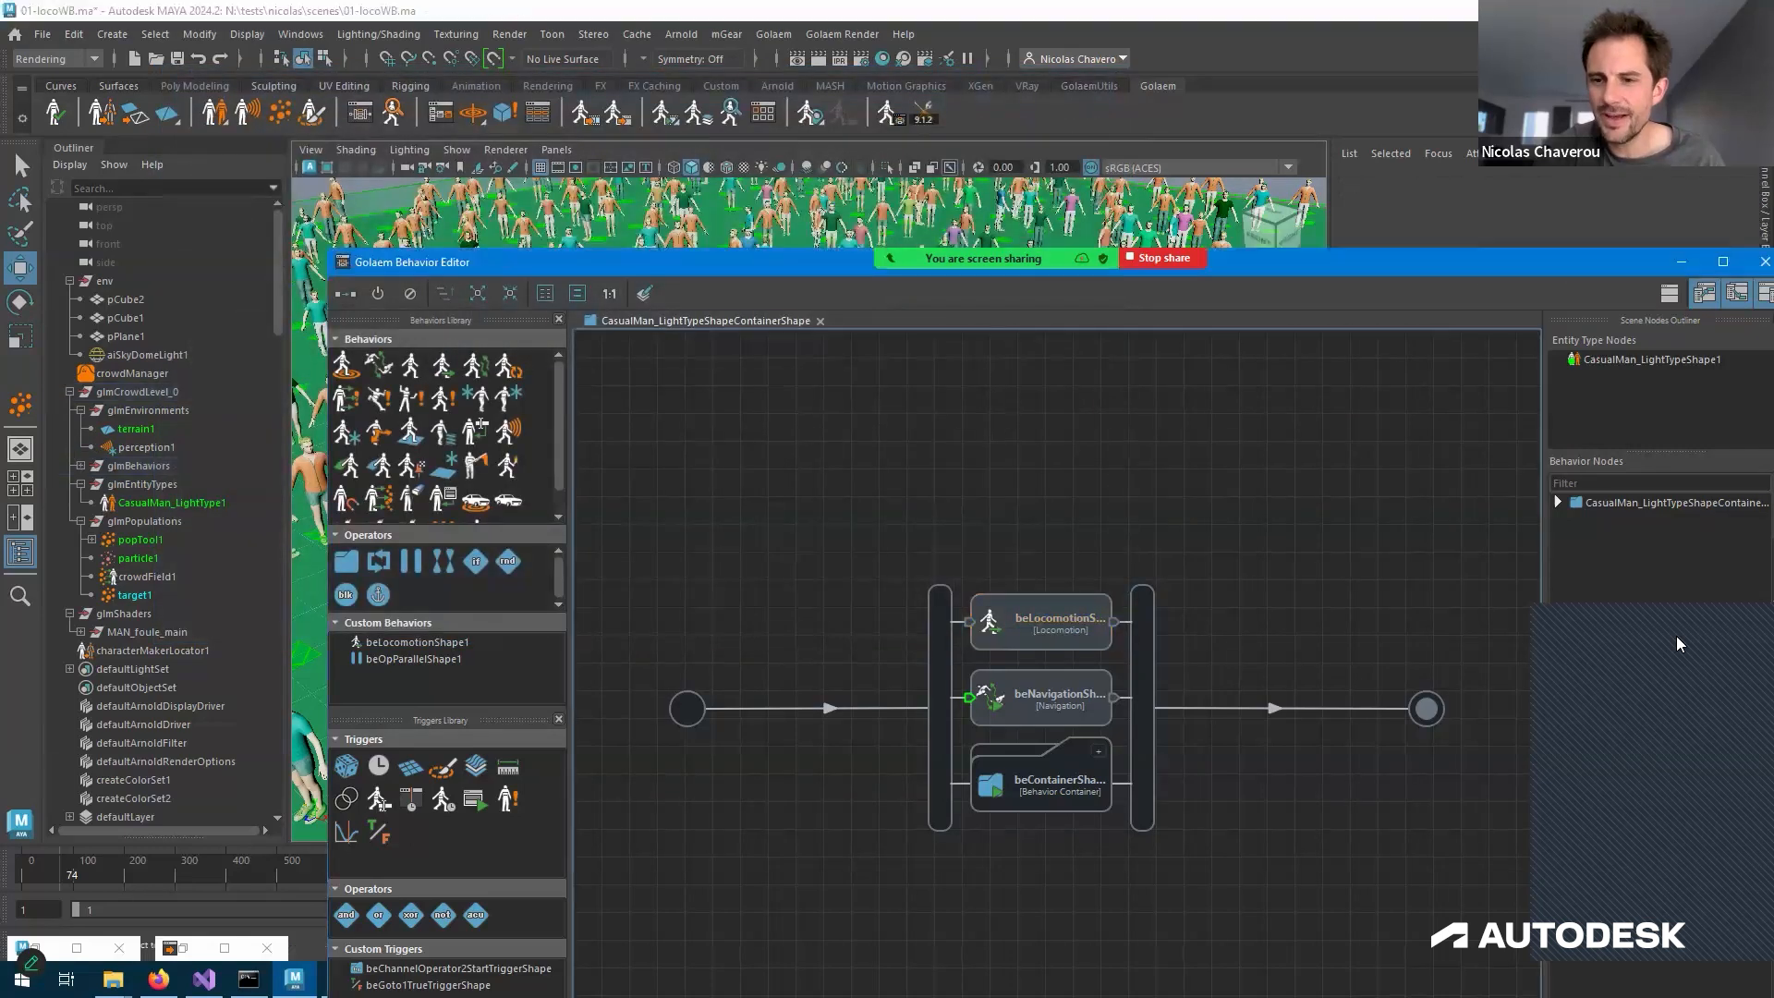
# Review the motion clips assigned to beLocomotionShape1, hide the Behavior Editor and view the whole crowd
pyautogui.moveTo(1573, 269); pyautogui.dragTo(853, 239)
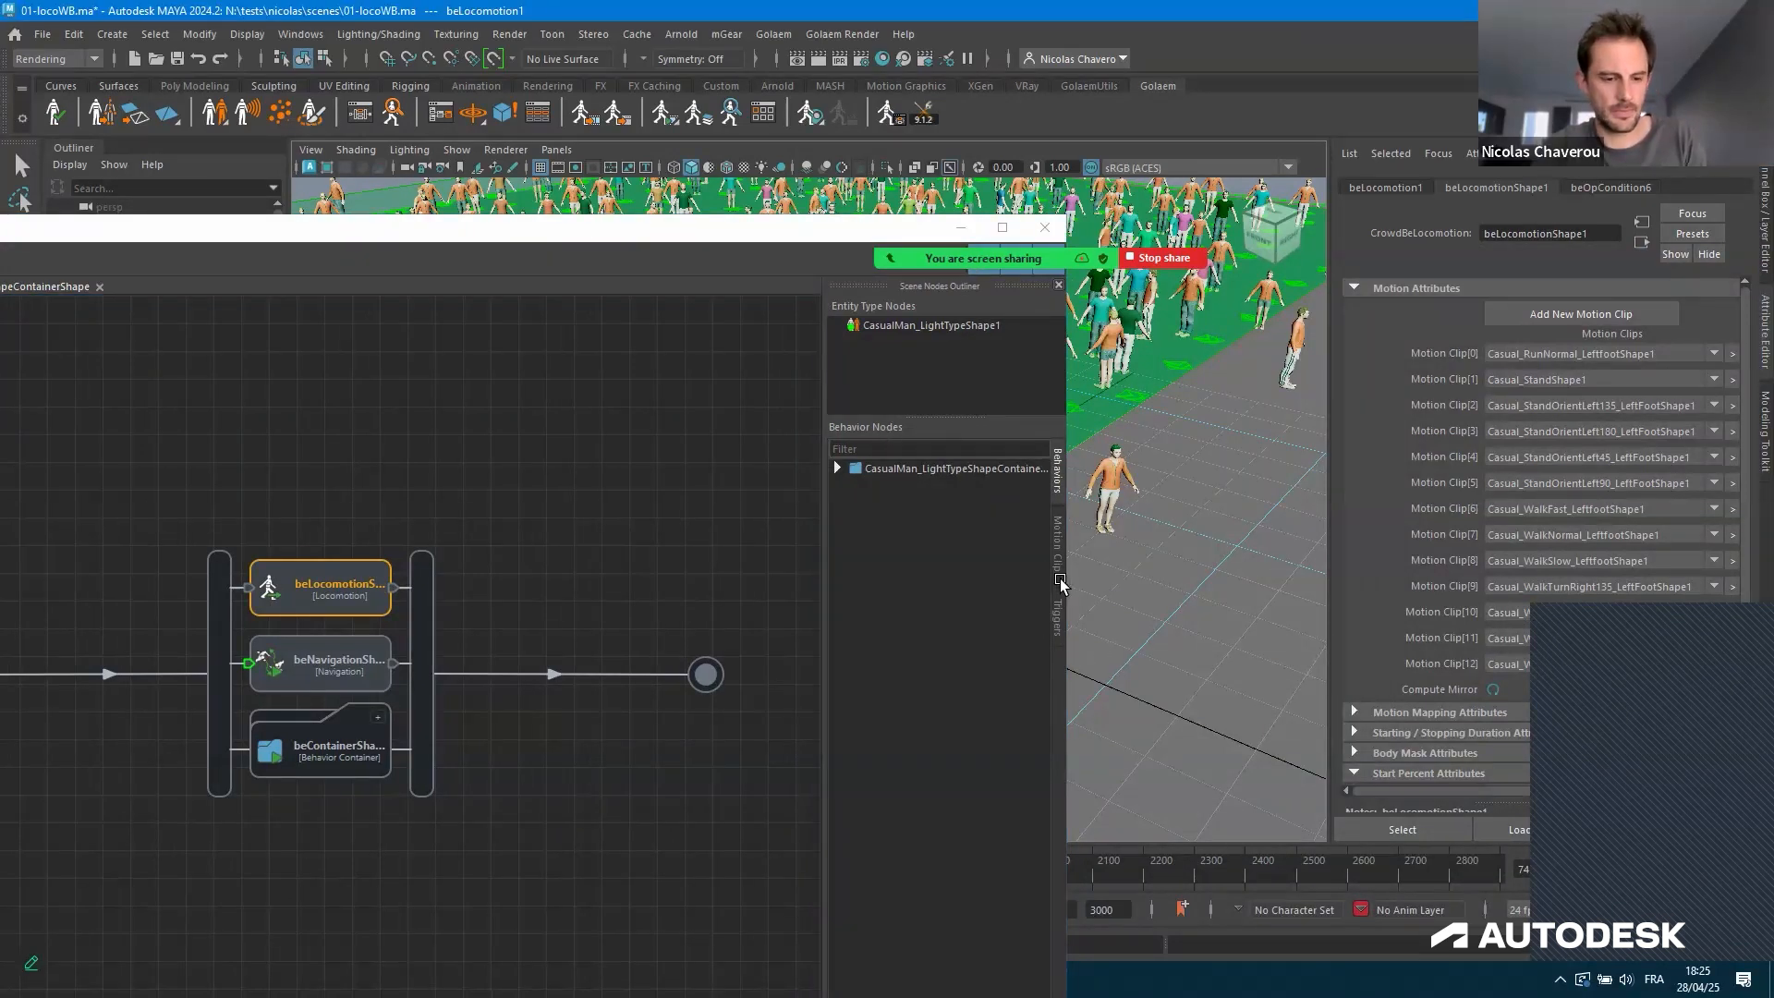
pyautogui.click(961, 227)
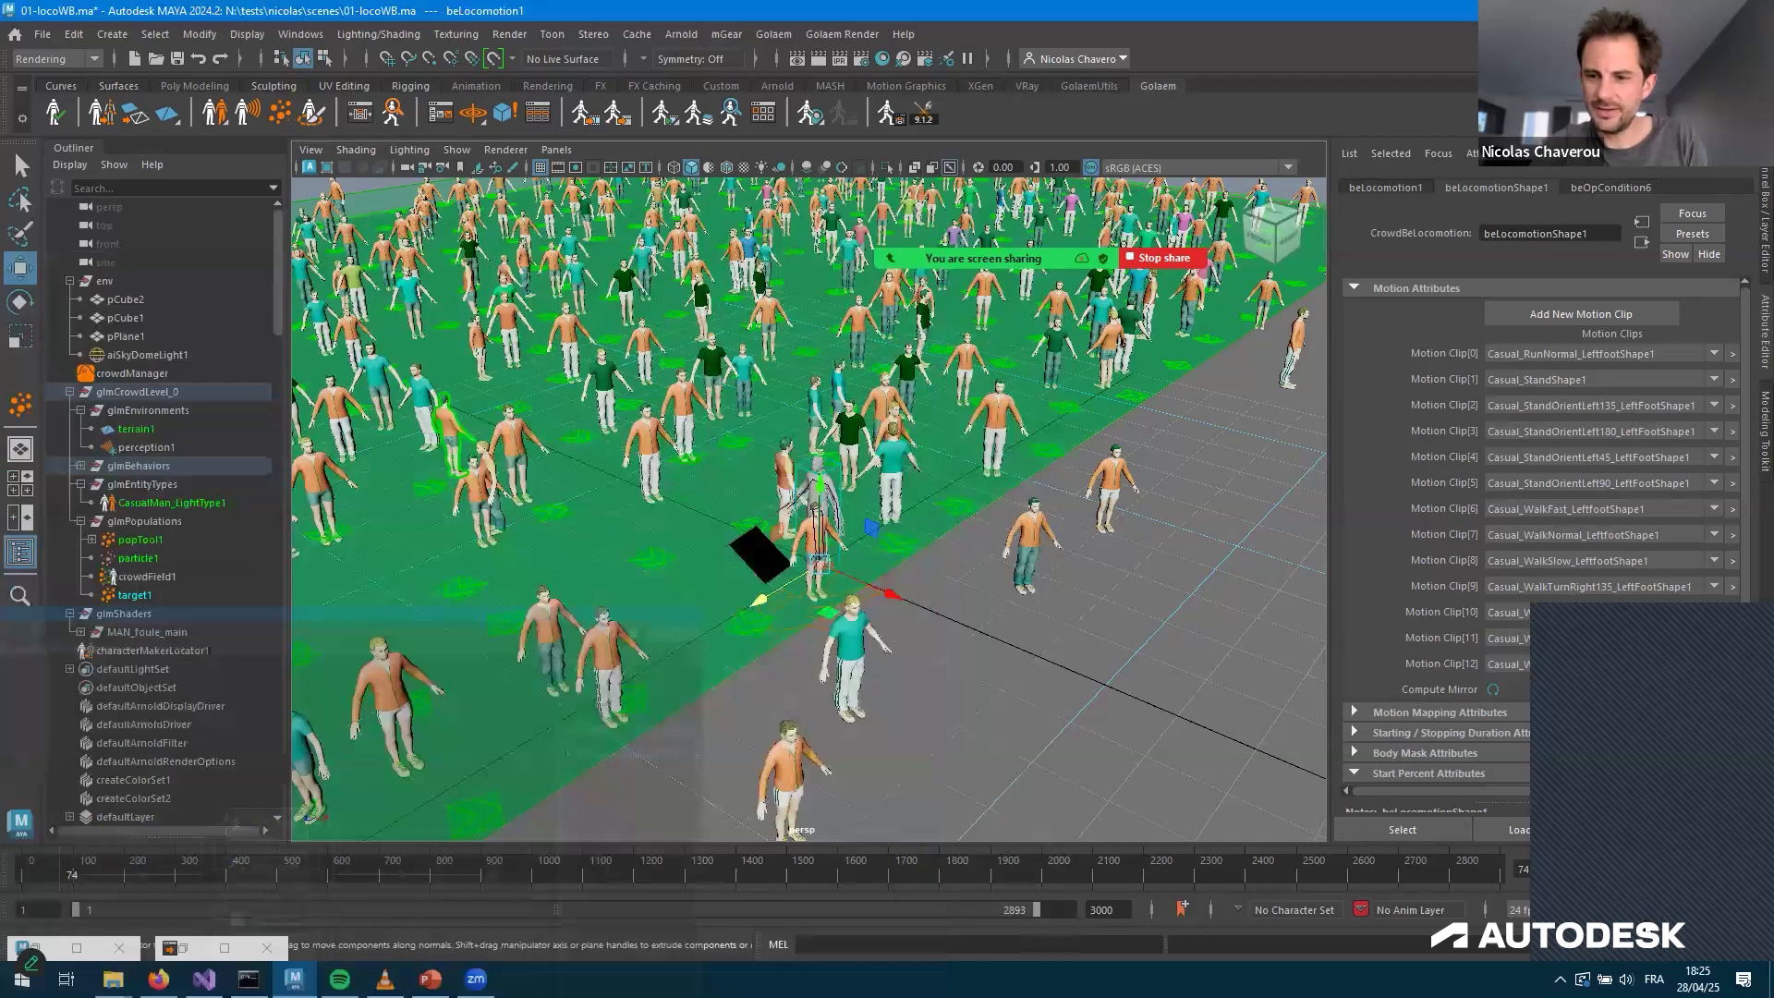
pyautogui.scroll(-5, 701, 631)
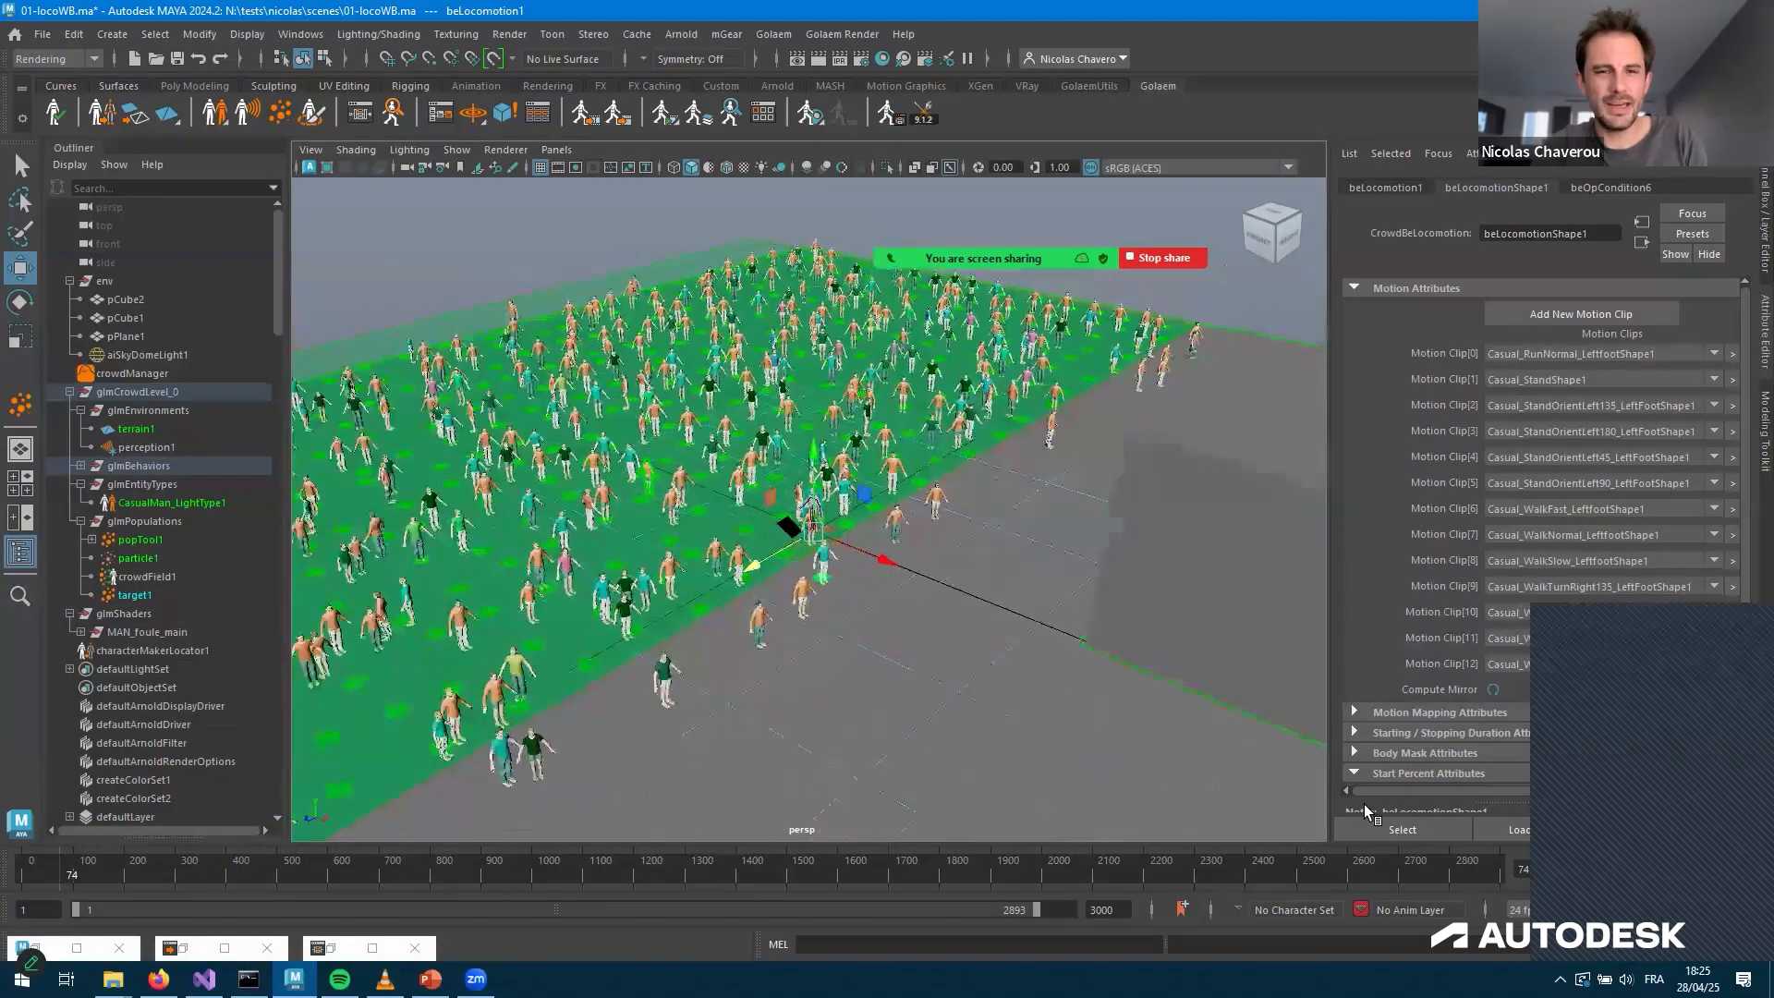
# Run the simulation from the first frame and examine how the crowd walks across the terrain
pyautogui.hotkey('alt', 'shift', 'v')
pyautogui.hotkey('alt', 'v')
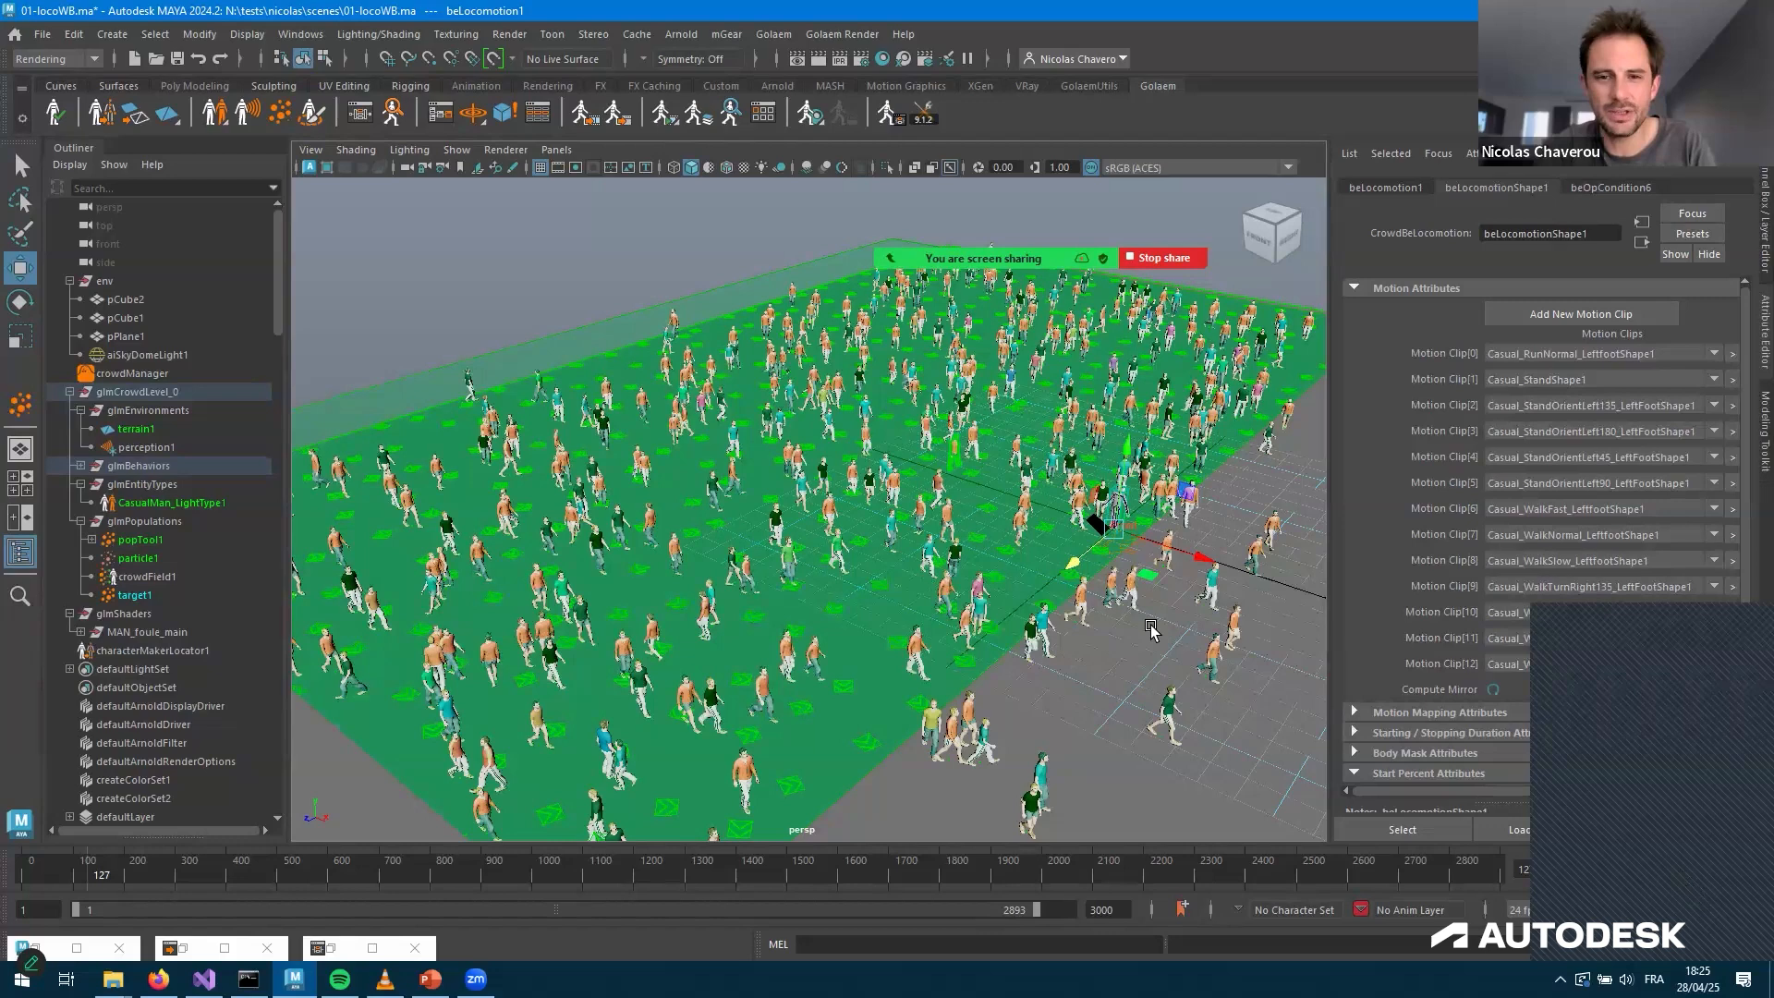
pyautogui.hotkey('alt', 'v')
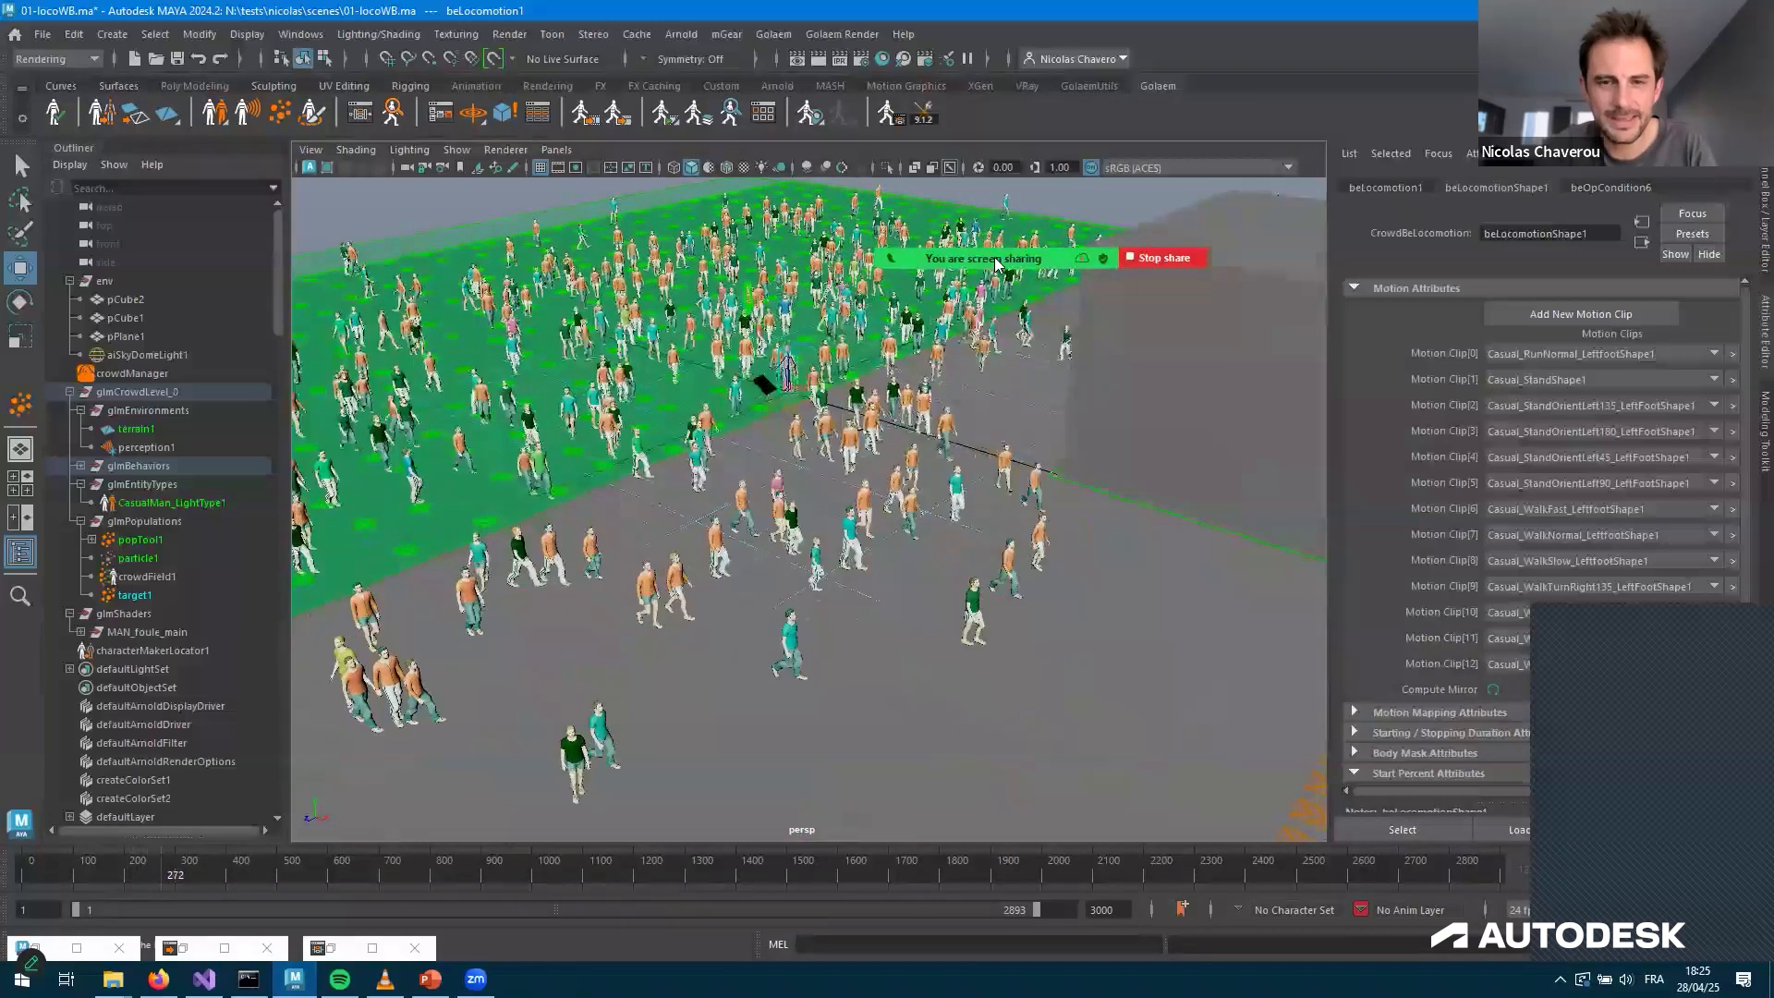
pyautogui.press('Escape')
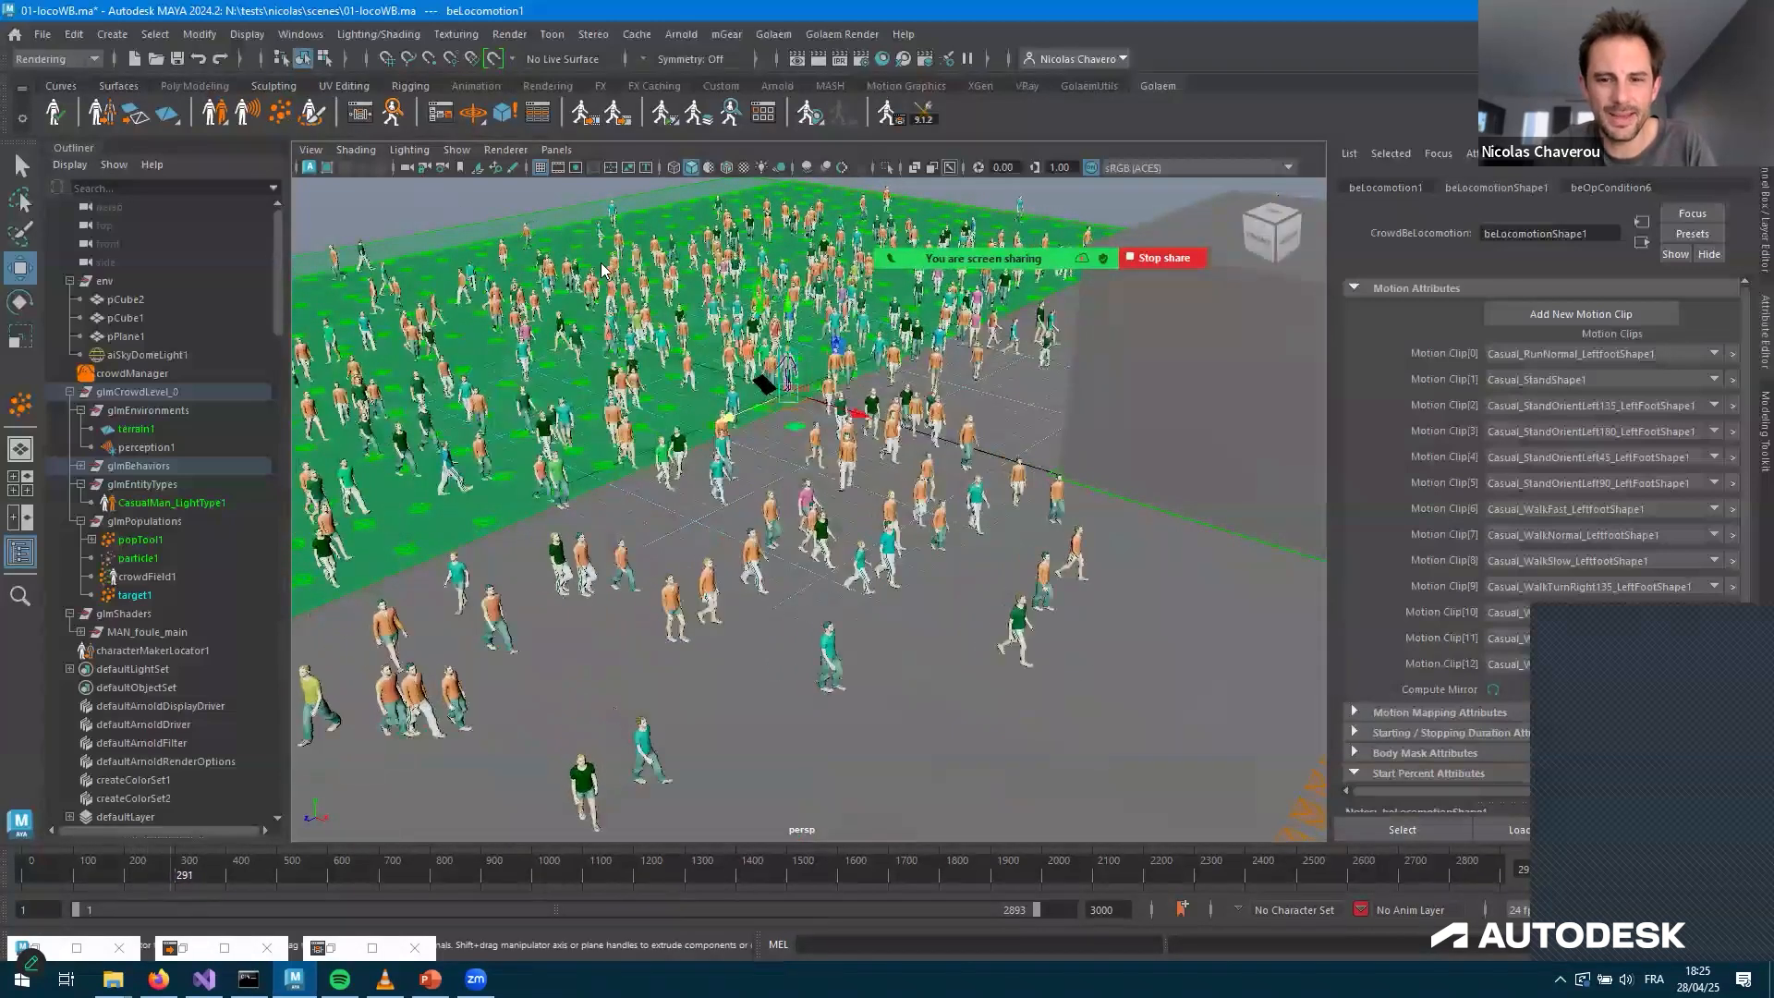
# Open the Golaem Visual Feedback for a walking foreground character and bring that character into close view
pyautogui.click(612, 367)
pyautogui.moveTo(859, 81); pyautogui.dragTo(513, 290)
pyautogui.scroll(5, 935, 551)
pyautogui.keyDown('alt'); pyautogui.moveTo(932, 551); pyautogui.dragTo(991, 558, button='middle'); pyautogui.keyUp('alt')
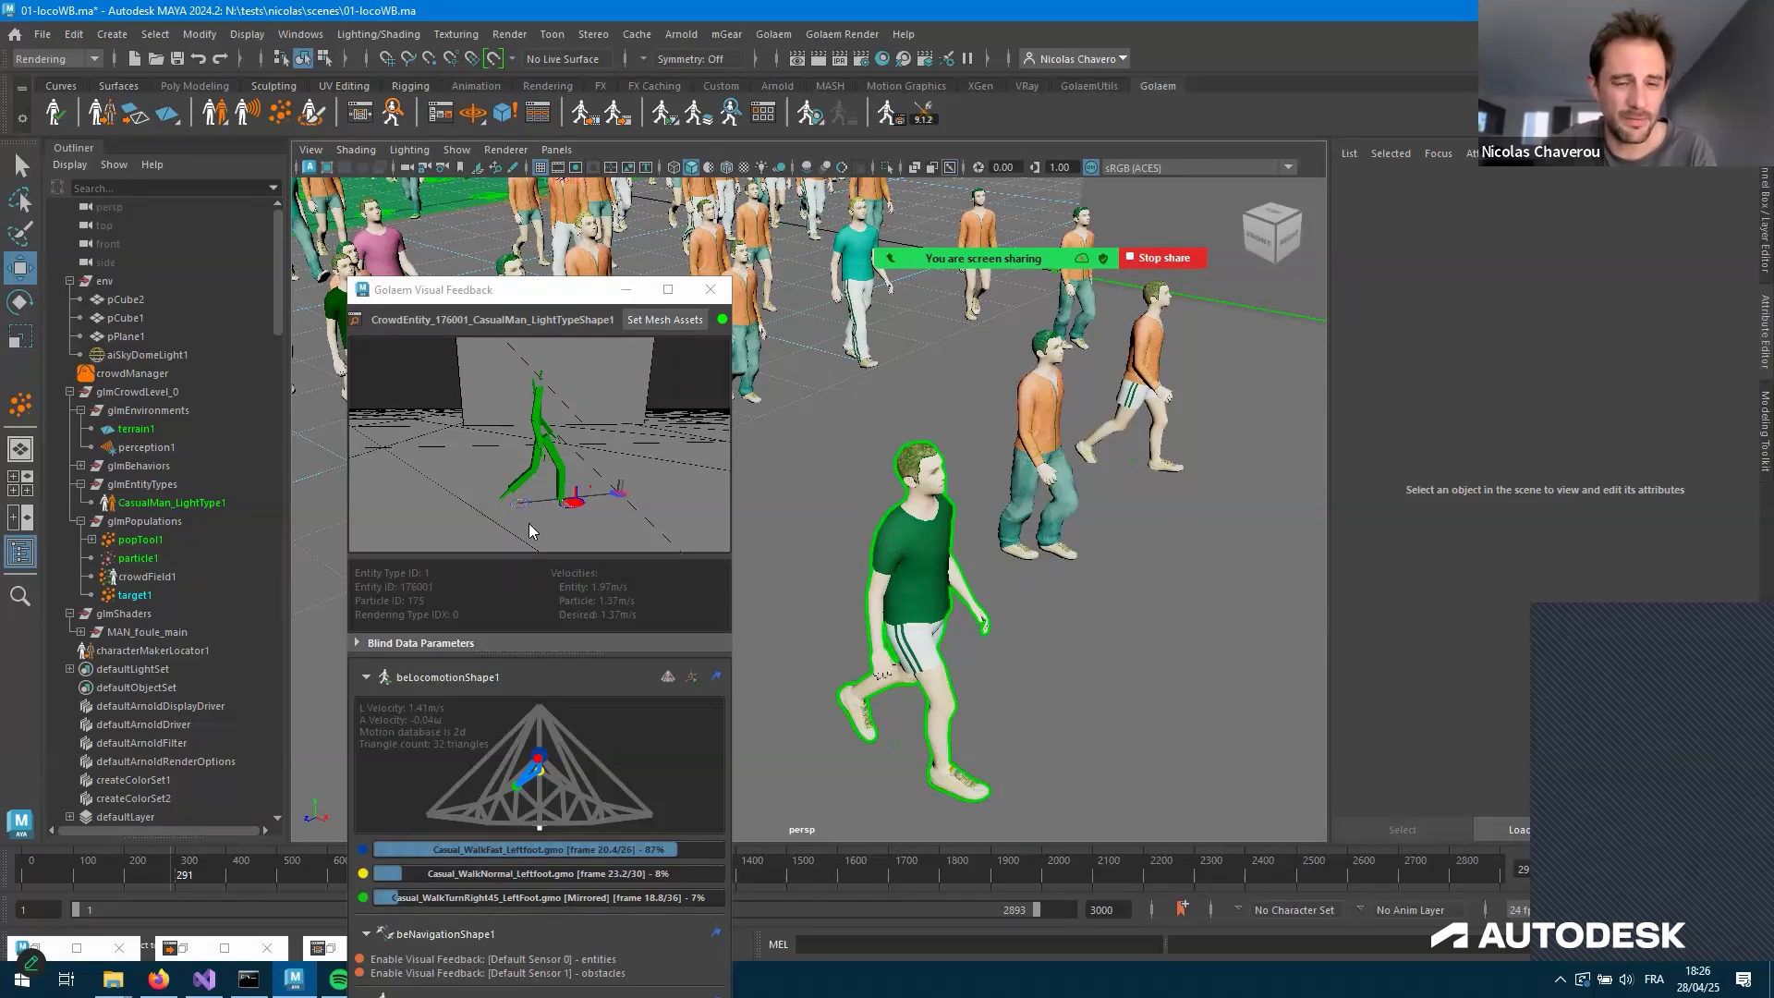
pyautogui.moveTo(517, 290); pyautogui.dragTo(451, 217)
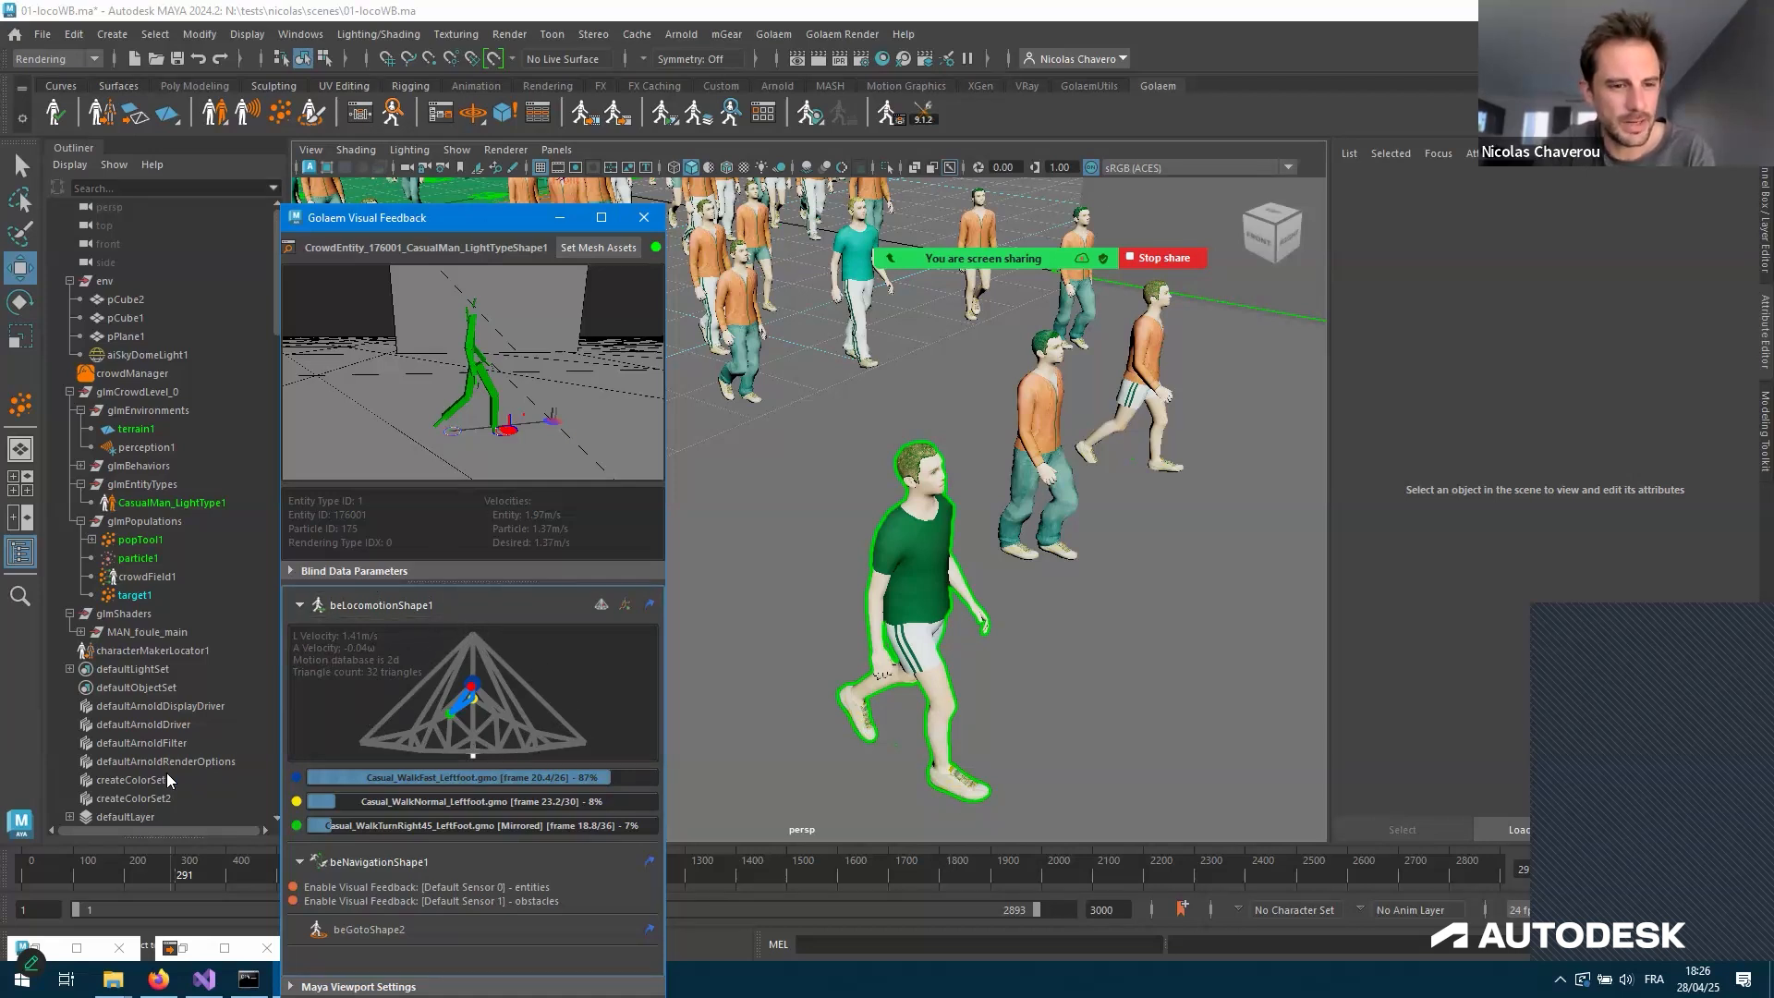
# Select the Locomotion behavior and replay the simulation, examining its motion clip blending in Visual Feedback for two characters
pyautogui.click(360, 113)
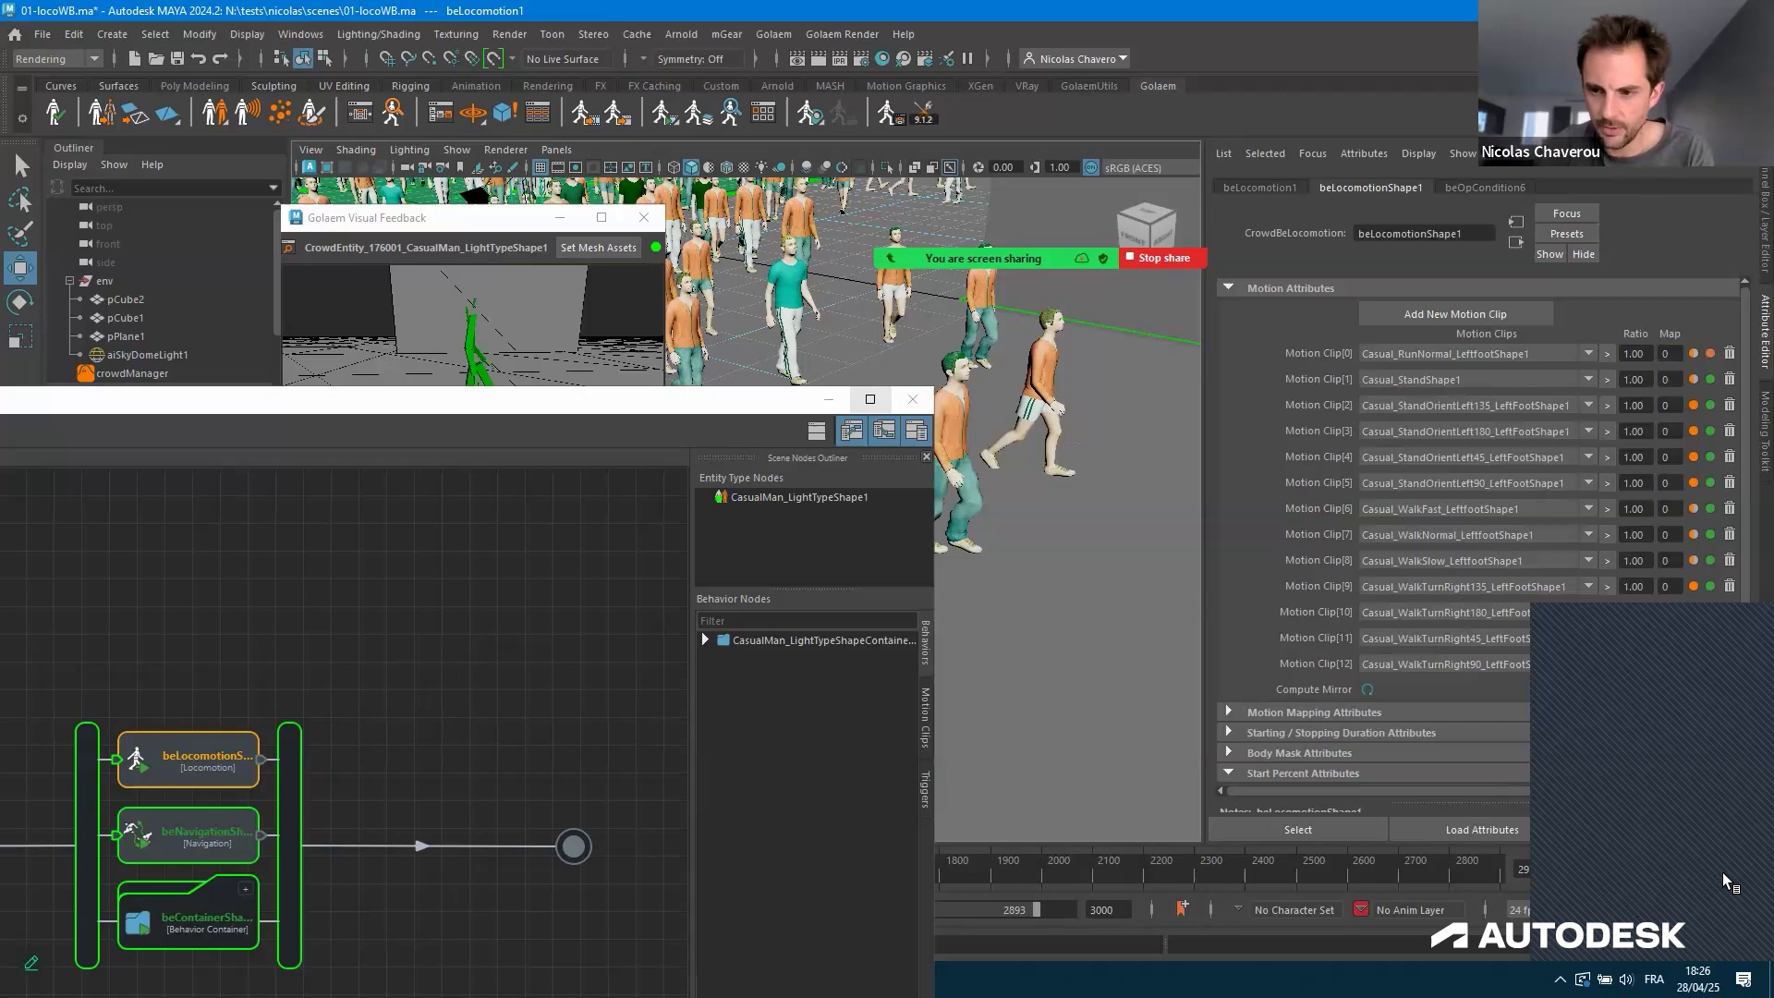
pyautogui.click(829, 399)
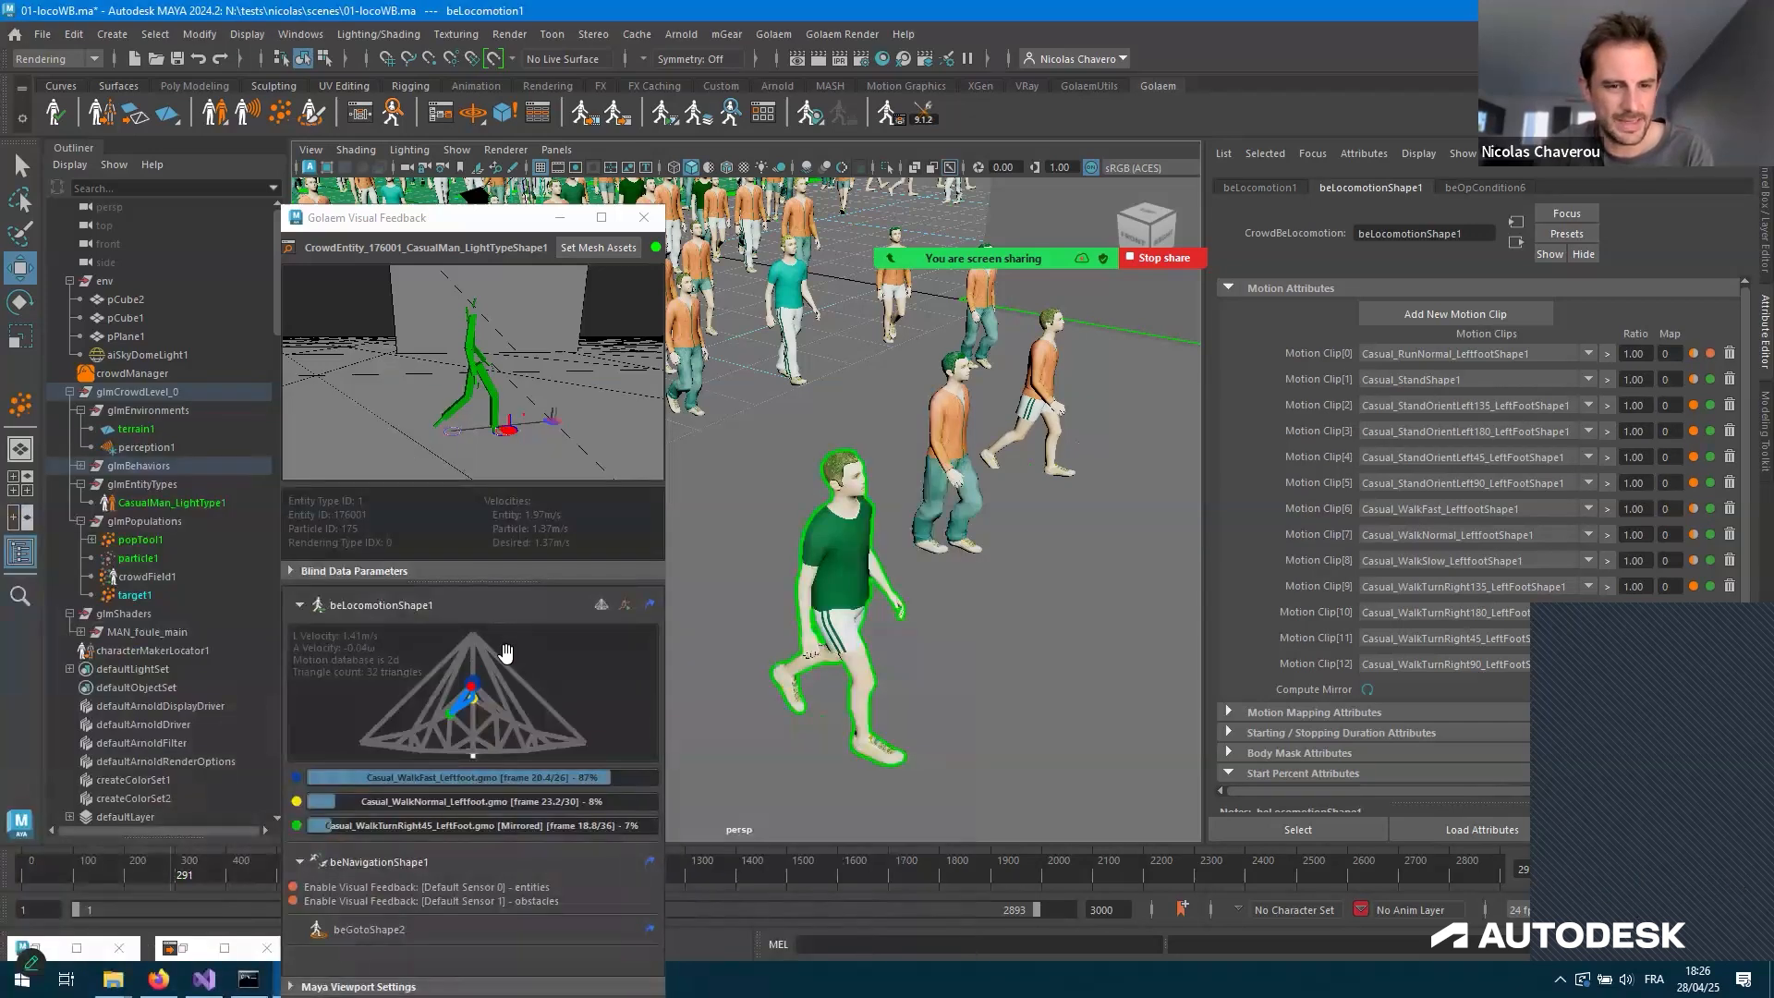
pyautogui.hotkey('alt', 'shift', 'v')
pyautogui.hotkey('alt', 'v')
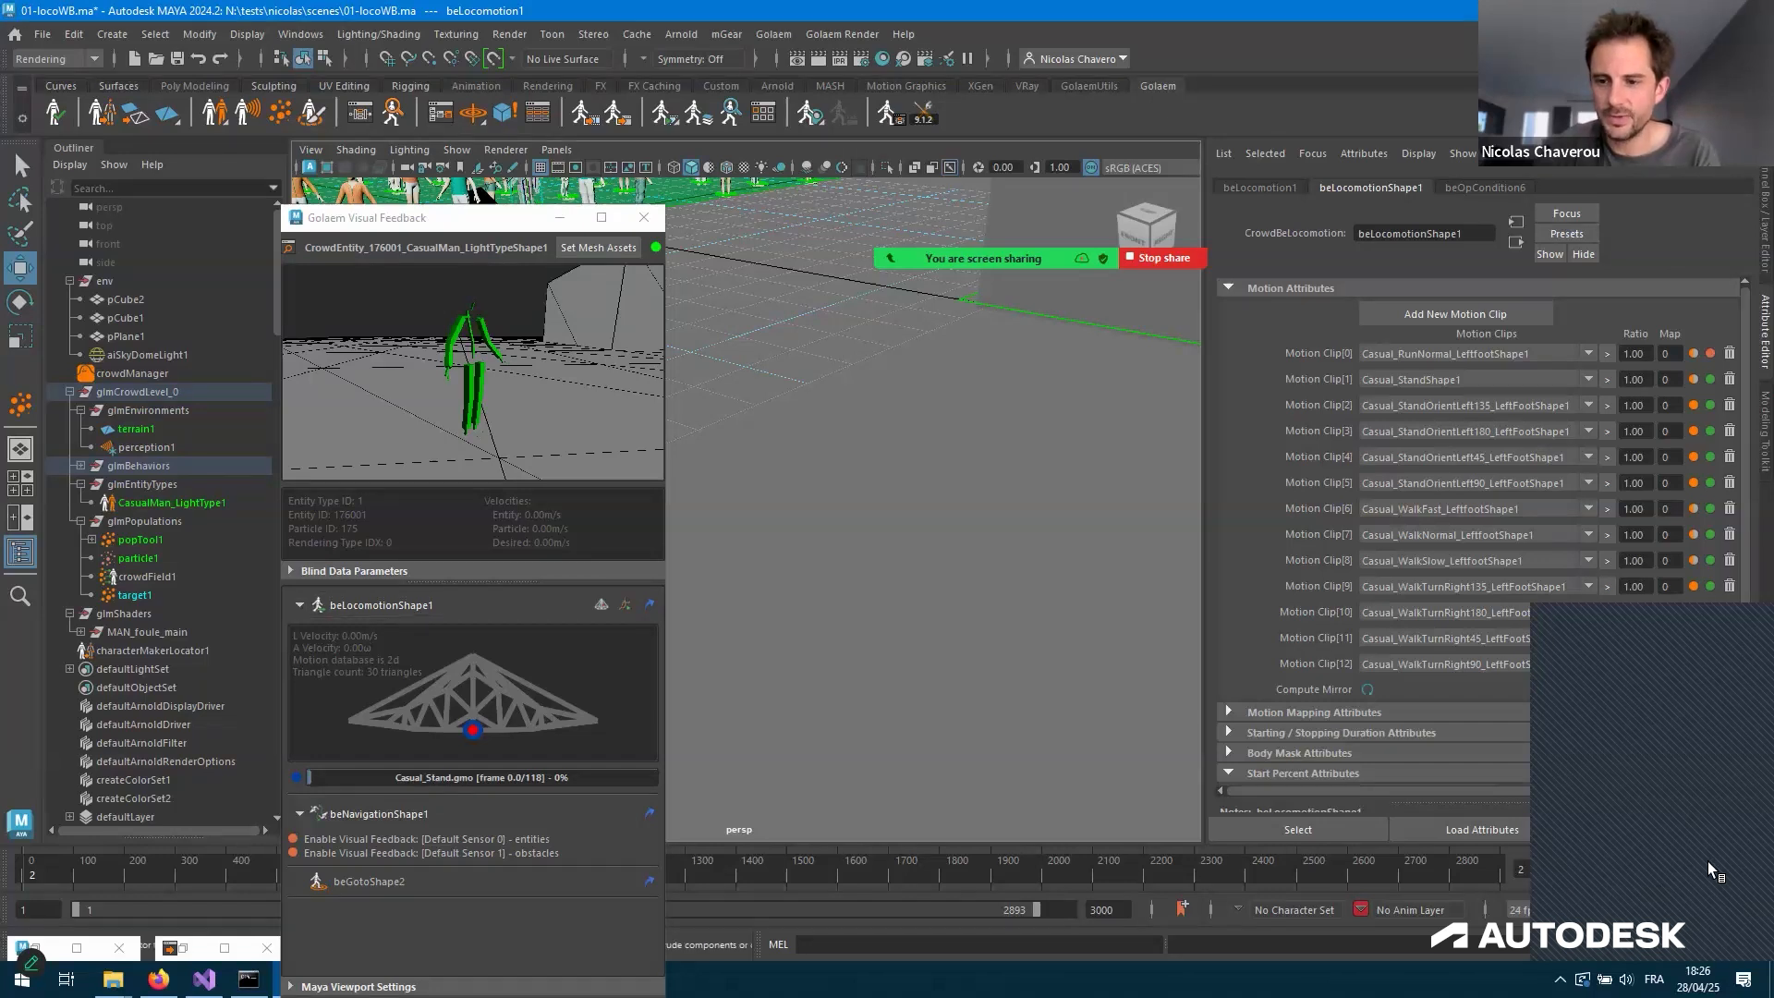
pyautogui.click(1680, 863)
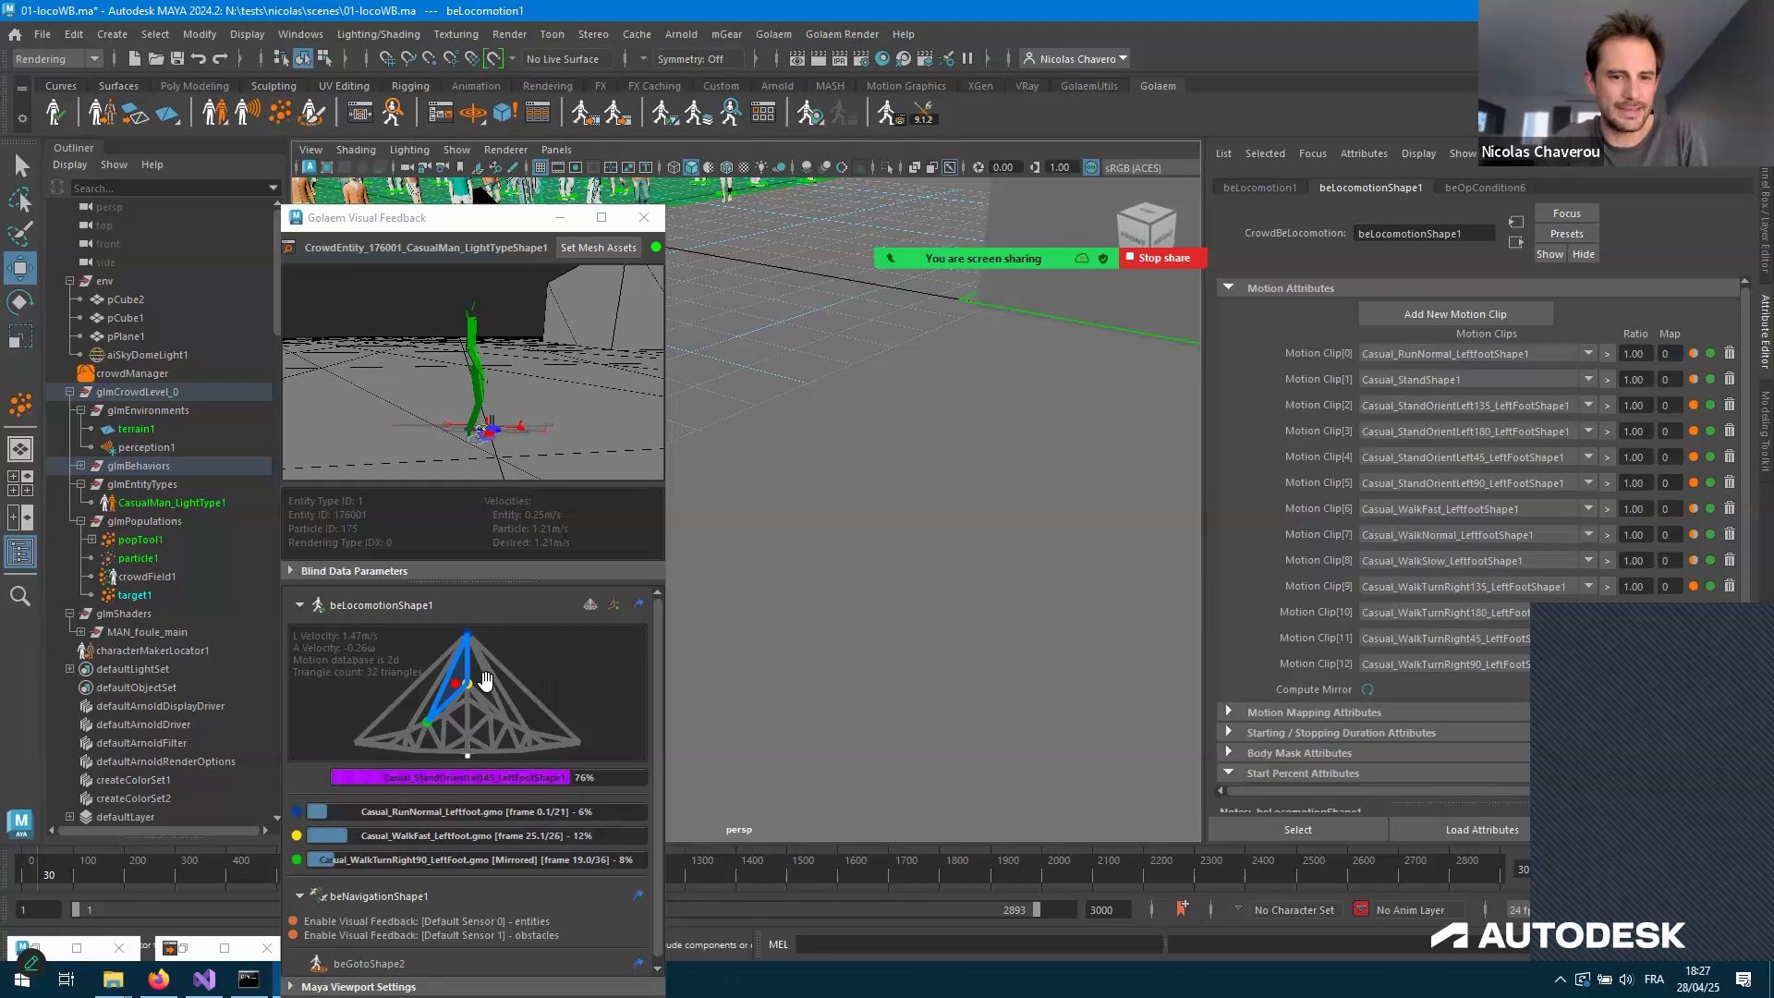
pyautogui.hotkey('alt', 'v')
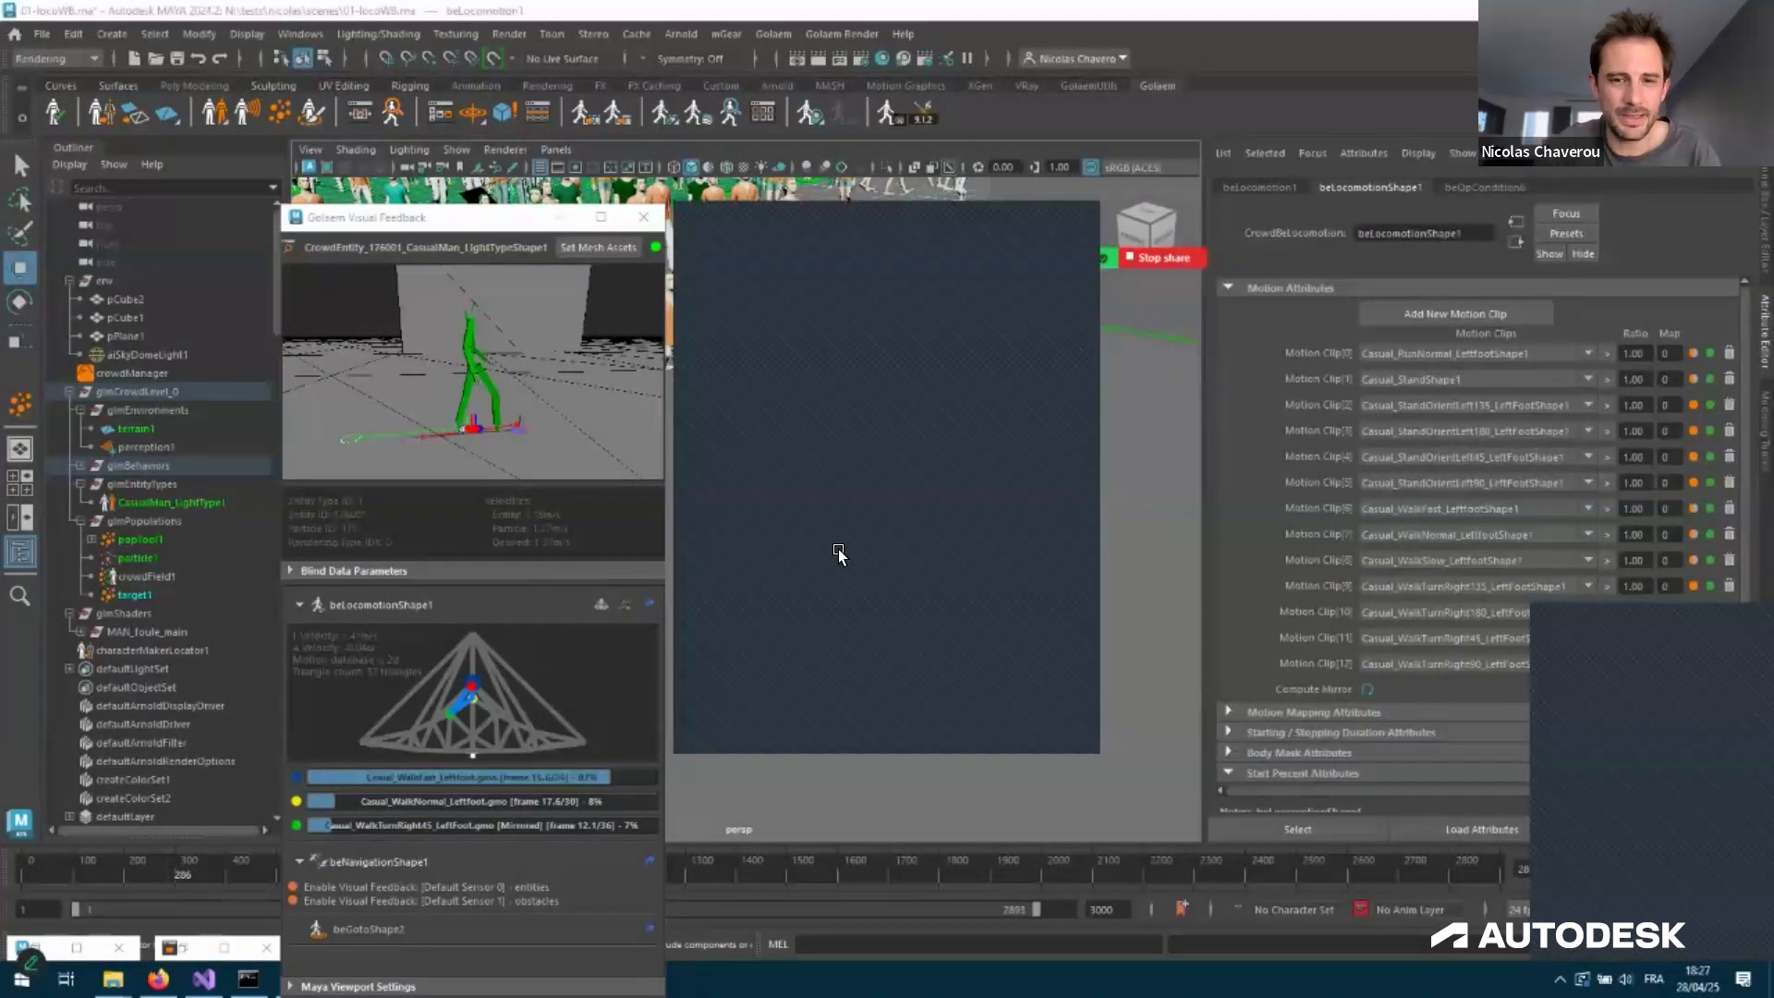
pyautogui.click(924, 443)
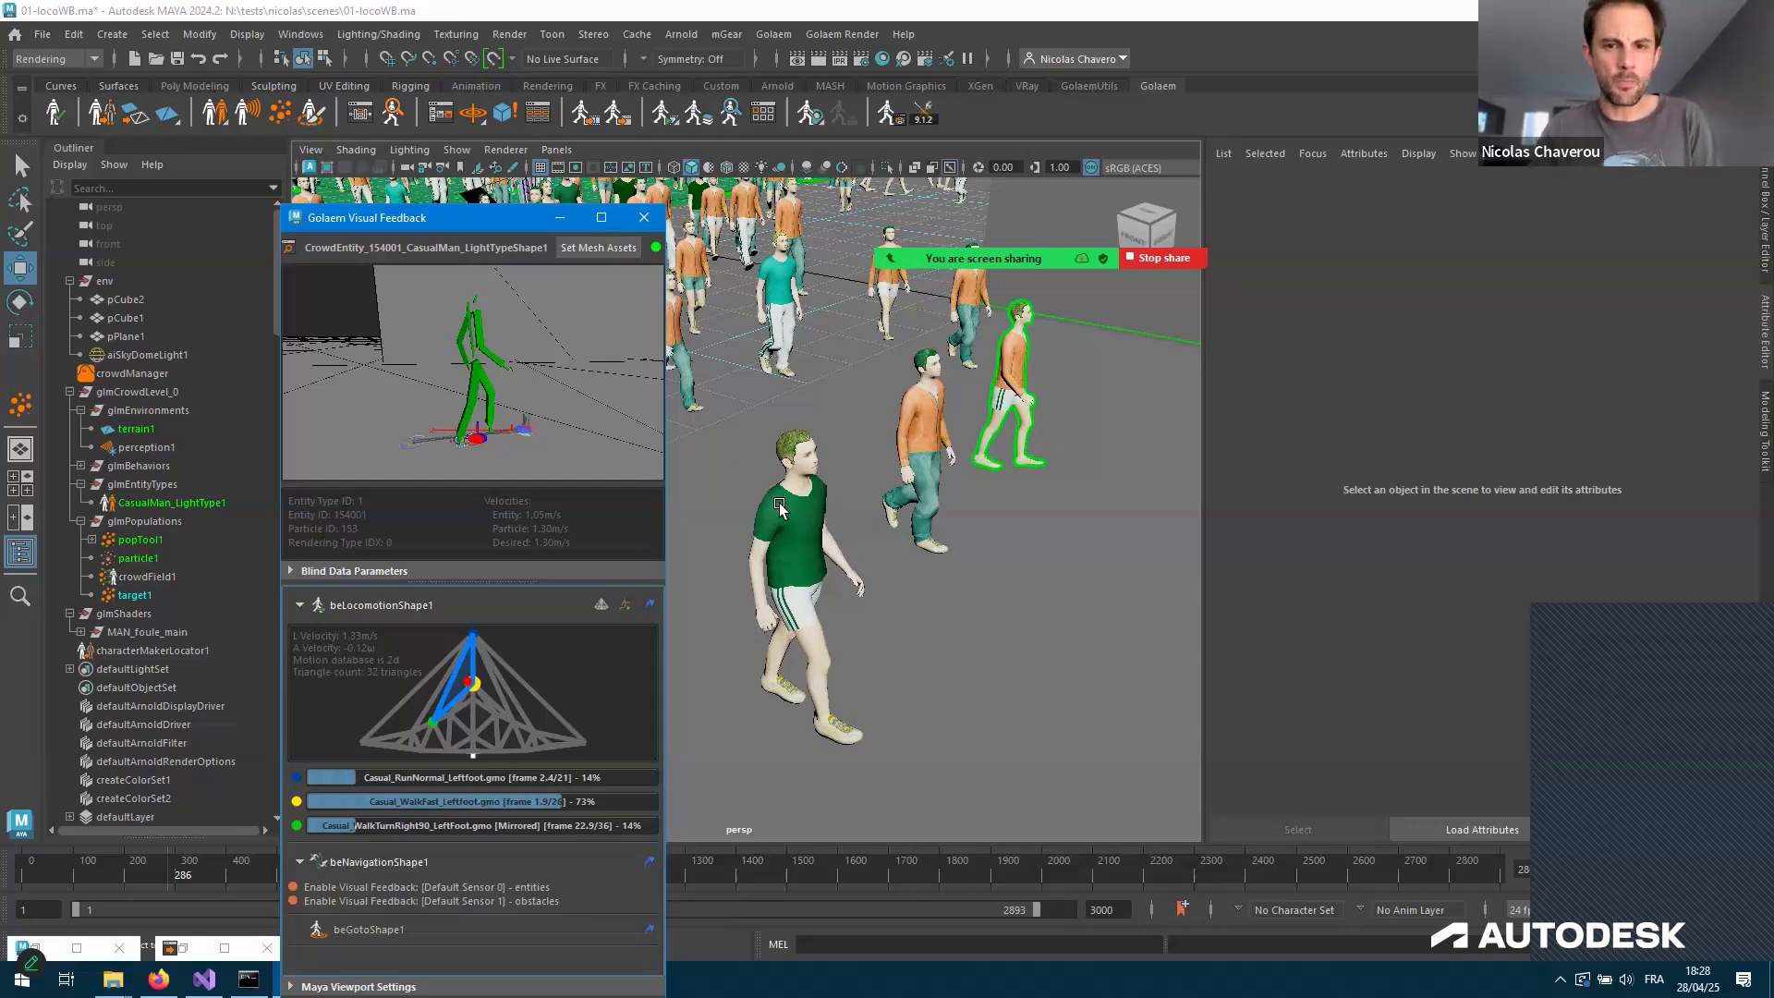
pyautogui.click(559, 218)
# Create a polygon plane on the ground among the walking characters and ready it for moving
pyautogui.keyDown('alt'); pyautogui.moveTo(292, 164); pyautogui.dragTo(180, 124); pyautogui.keyUp('alt')
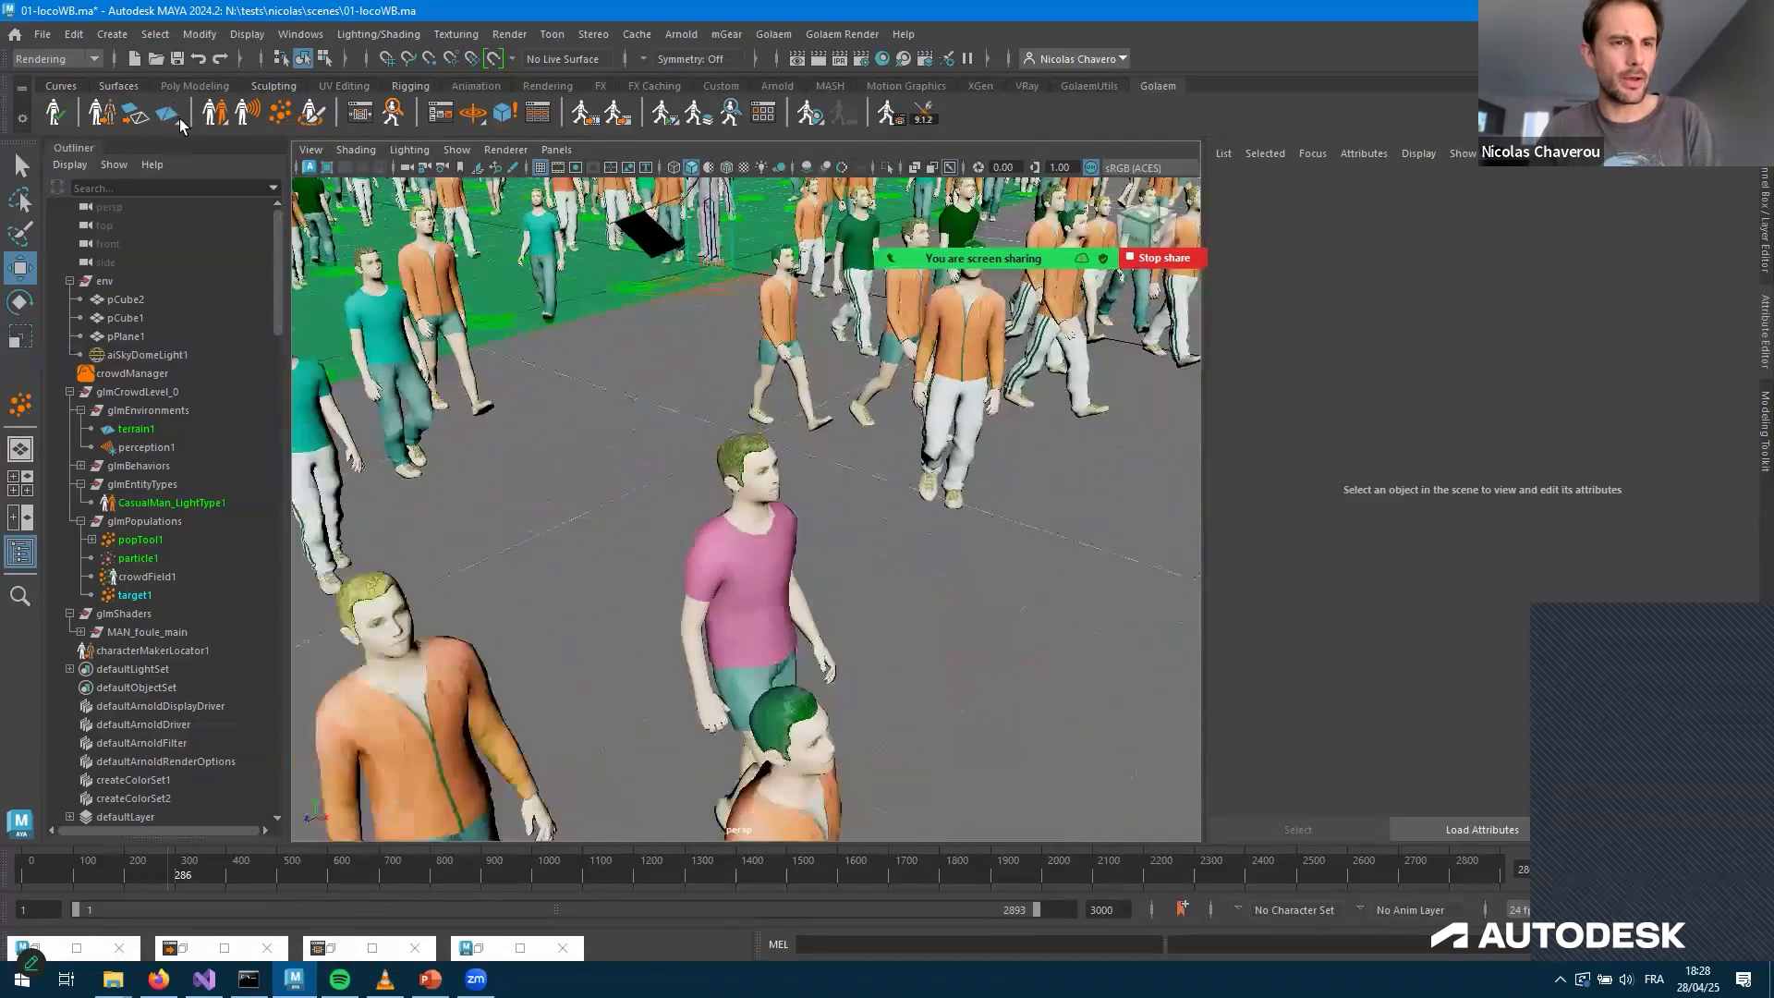
pyautogui.keyDown('alt'); pyautogui.moveTo(180, 126); pyautogui.dragTo(154, 39, button='right'); pyautogui.keyUp('alt')
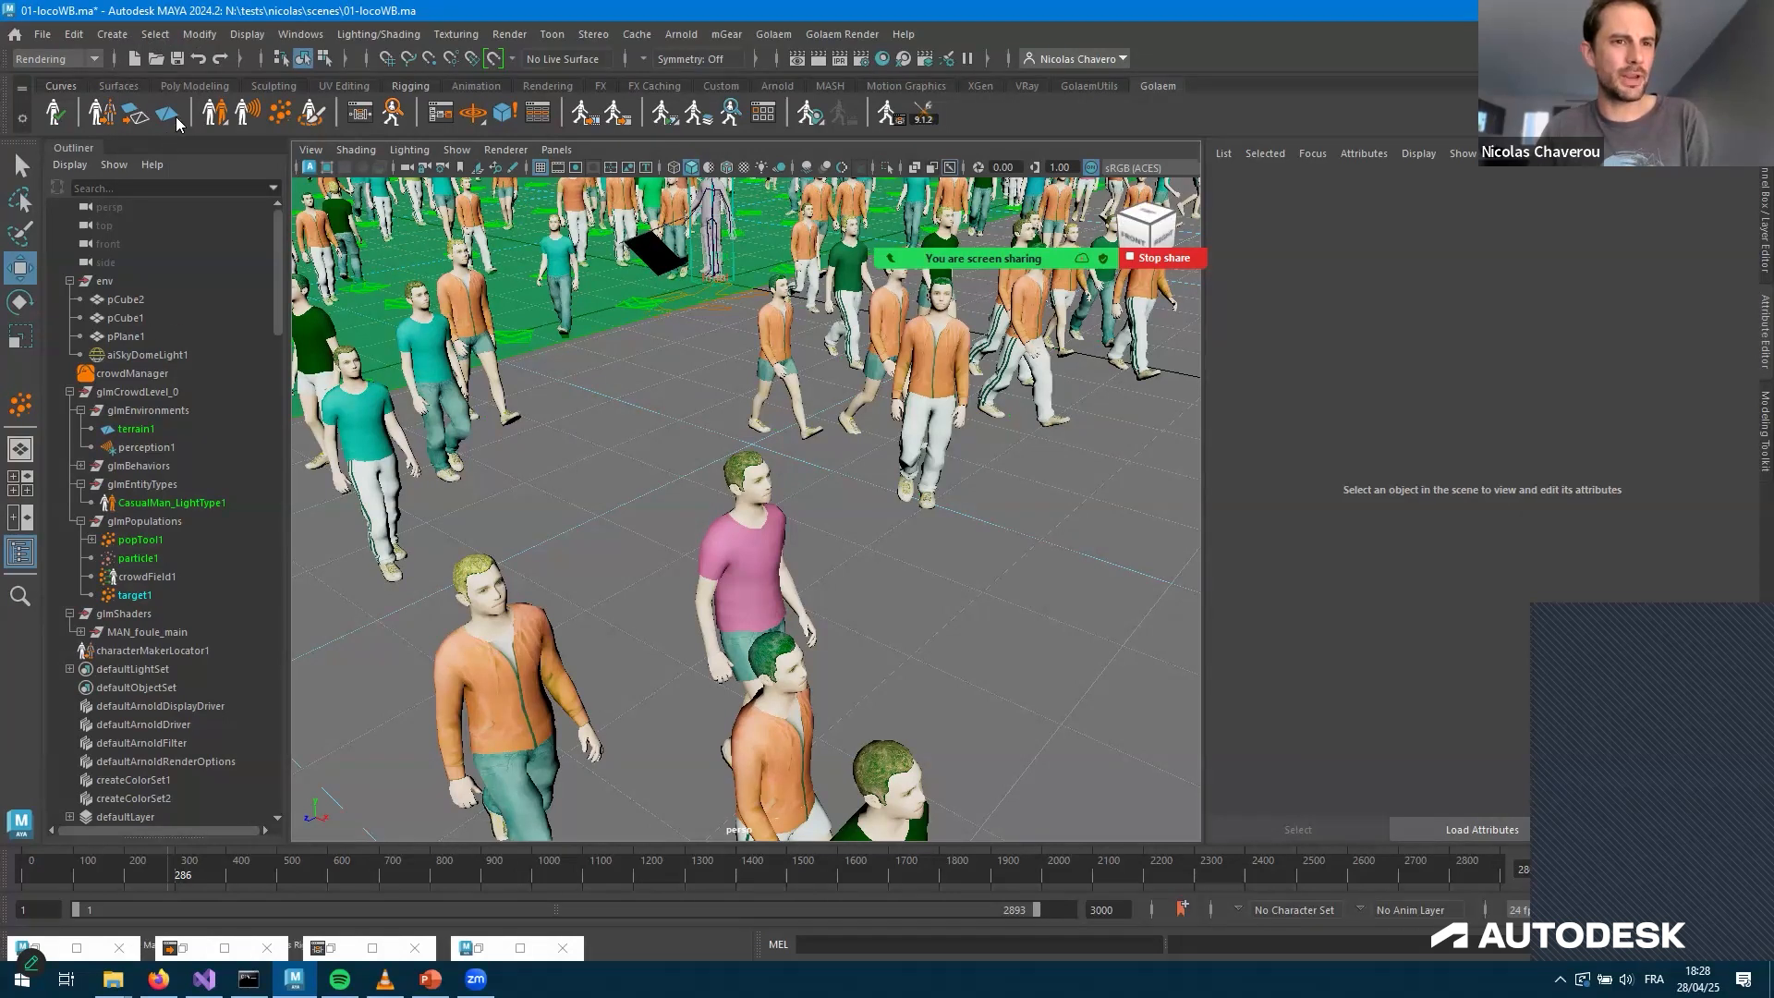
pyautogui.click(112, 34)
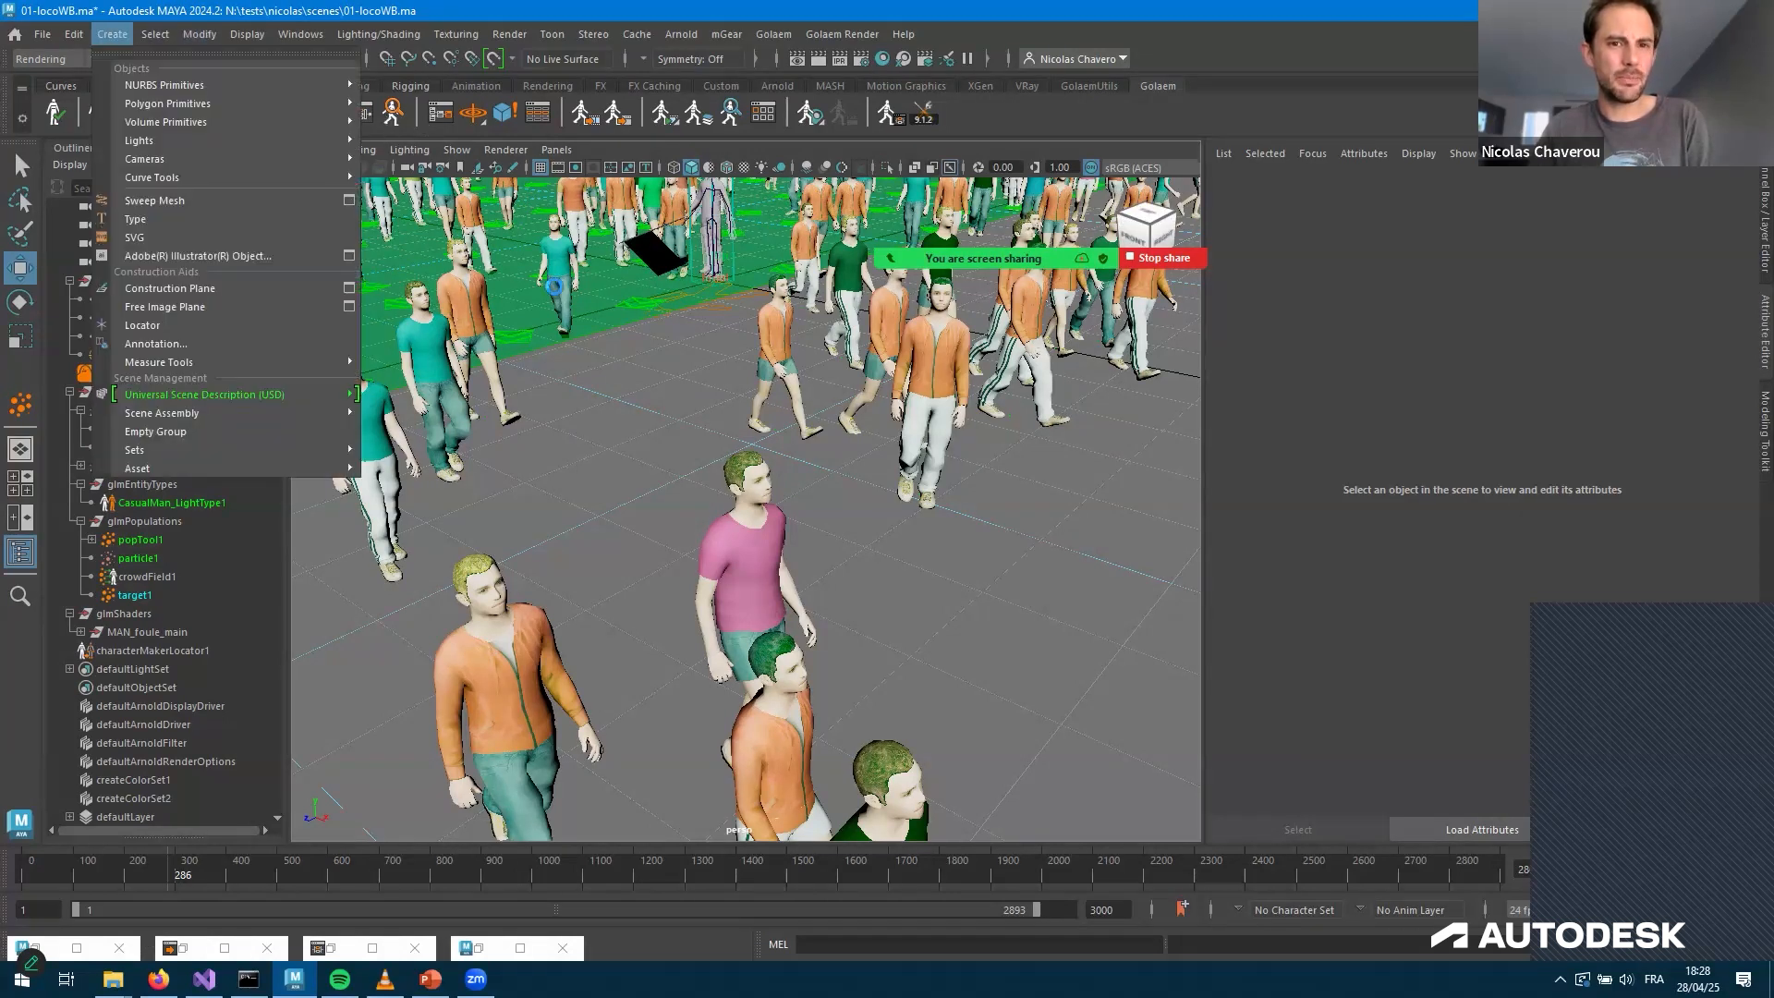
pyautogui.moveTo(169, 103)
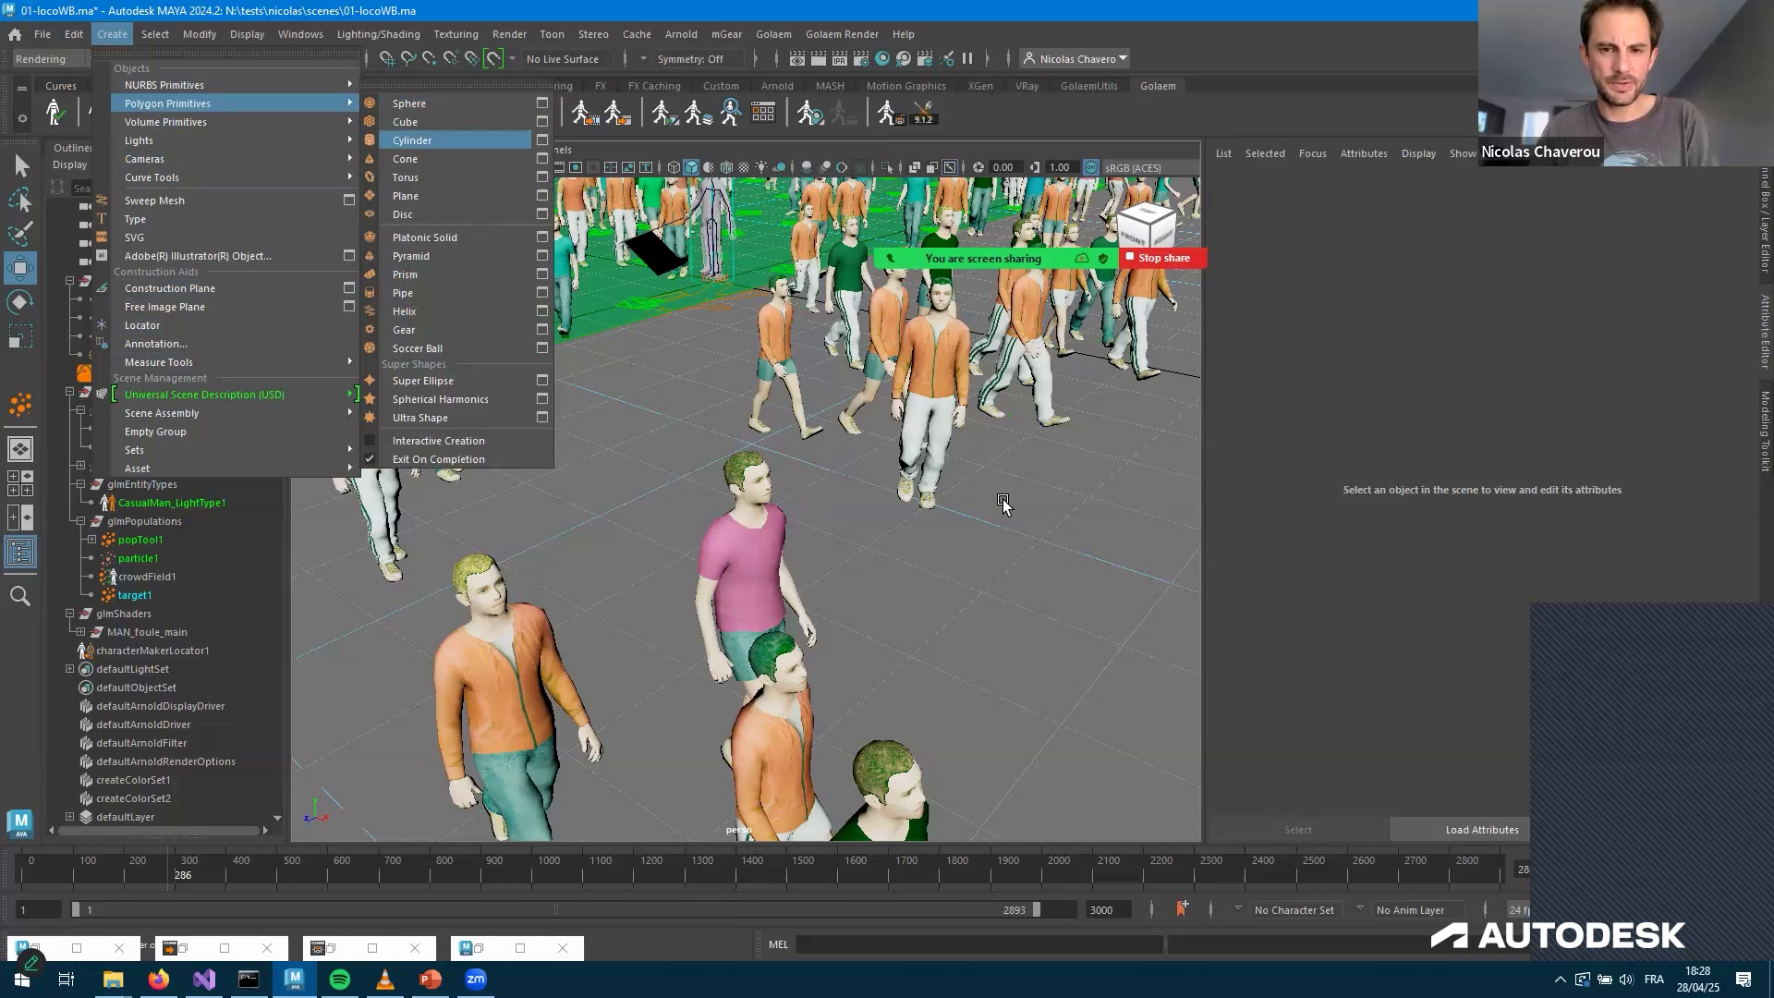
pyautogui.click(406, 195)
pyautogui.scroll(-5, 657, 574)
pyautogui.moveTo(658, 574); pyautogui.dragTo(802, 509, button='middle')
pyautogui.press('r')
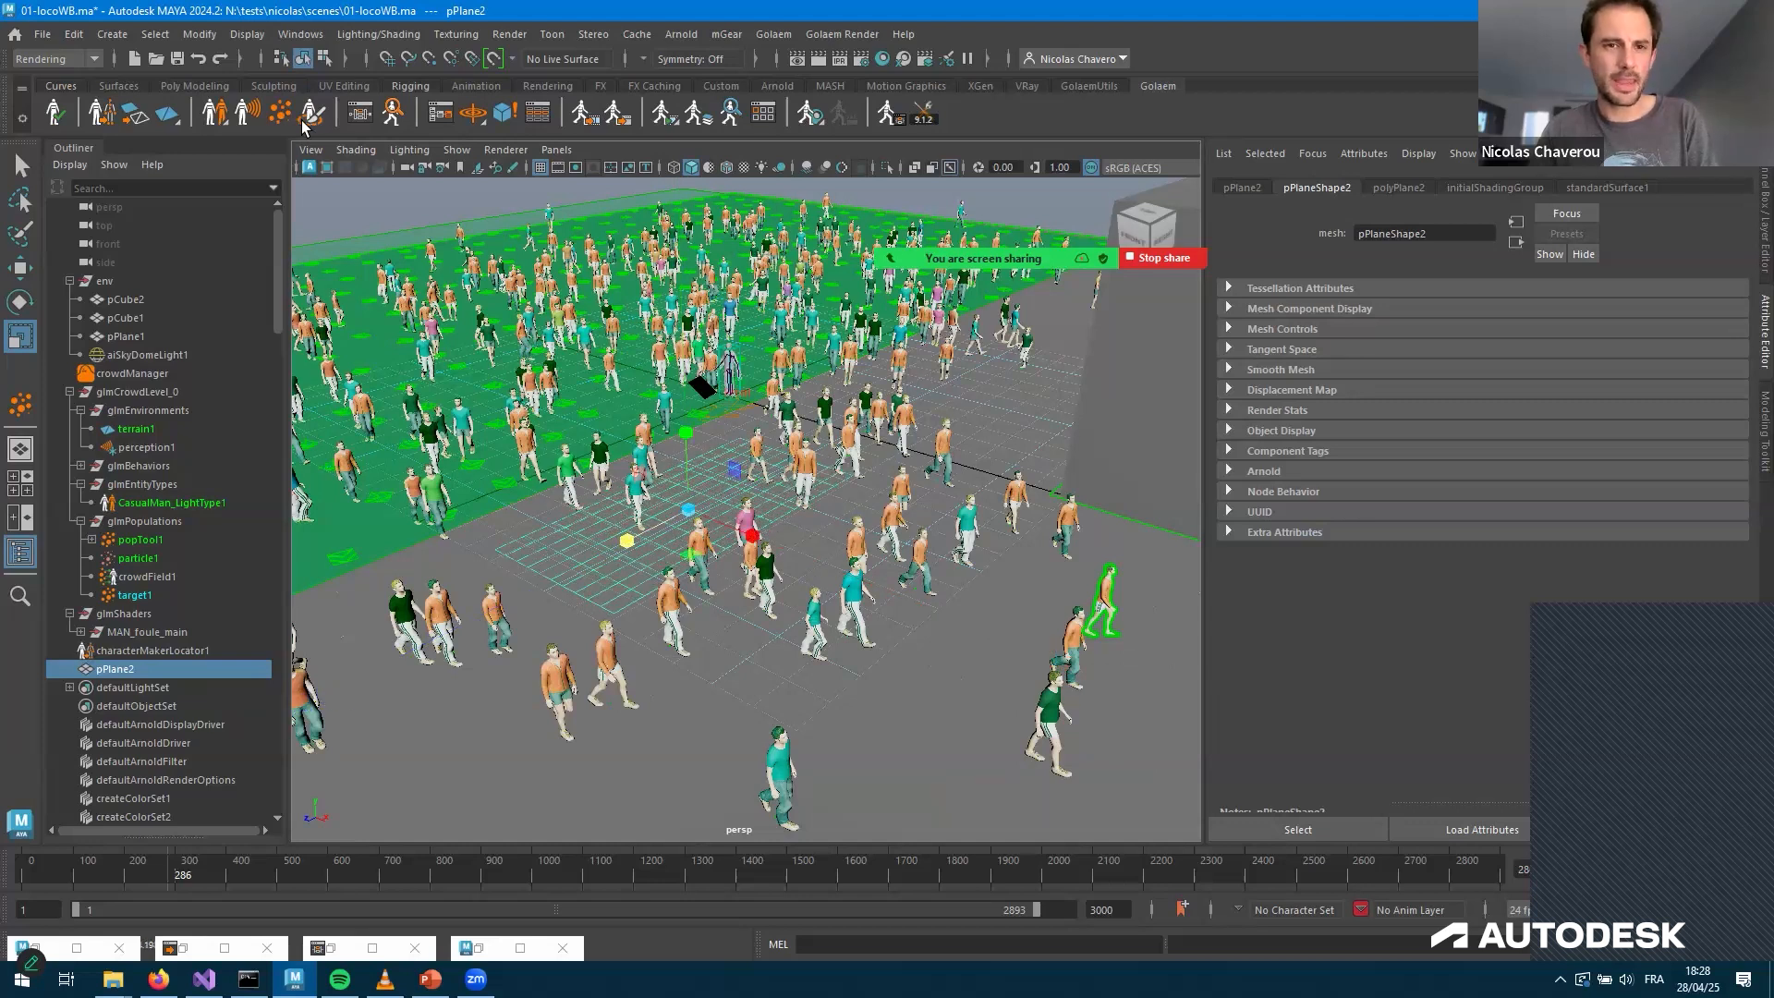
pyautogui.press('w')
pyautogui.moveTo(517, 259); pyautogui.dragTo(495, 238, button='middle')
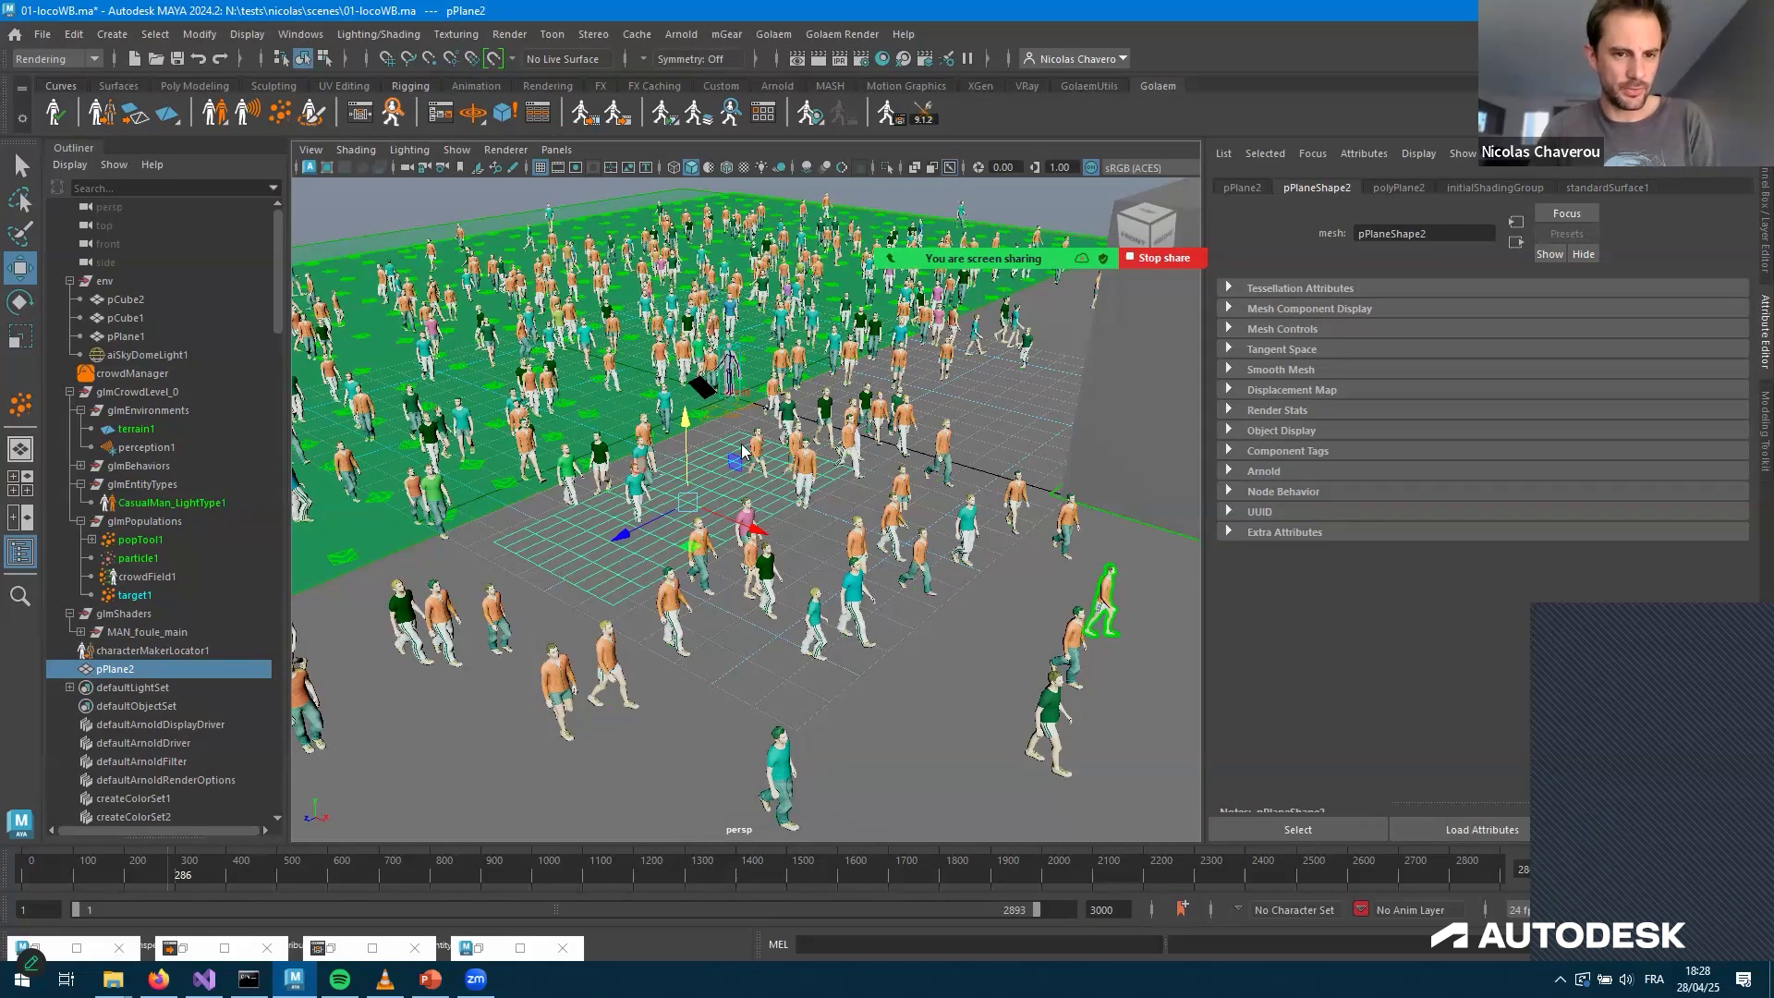
# Add a Motion behavior to the parallel operator and load Casual_StandRaisingArms_1.gmo from the Audience folder
pyautogui.click(359, 111)
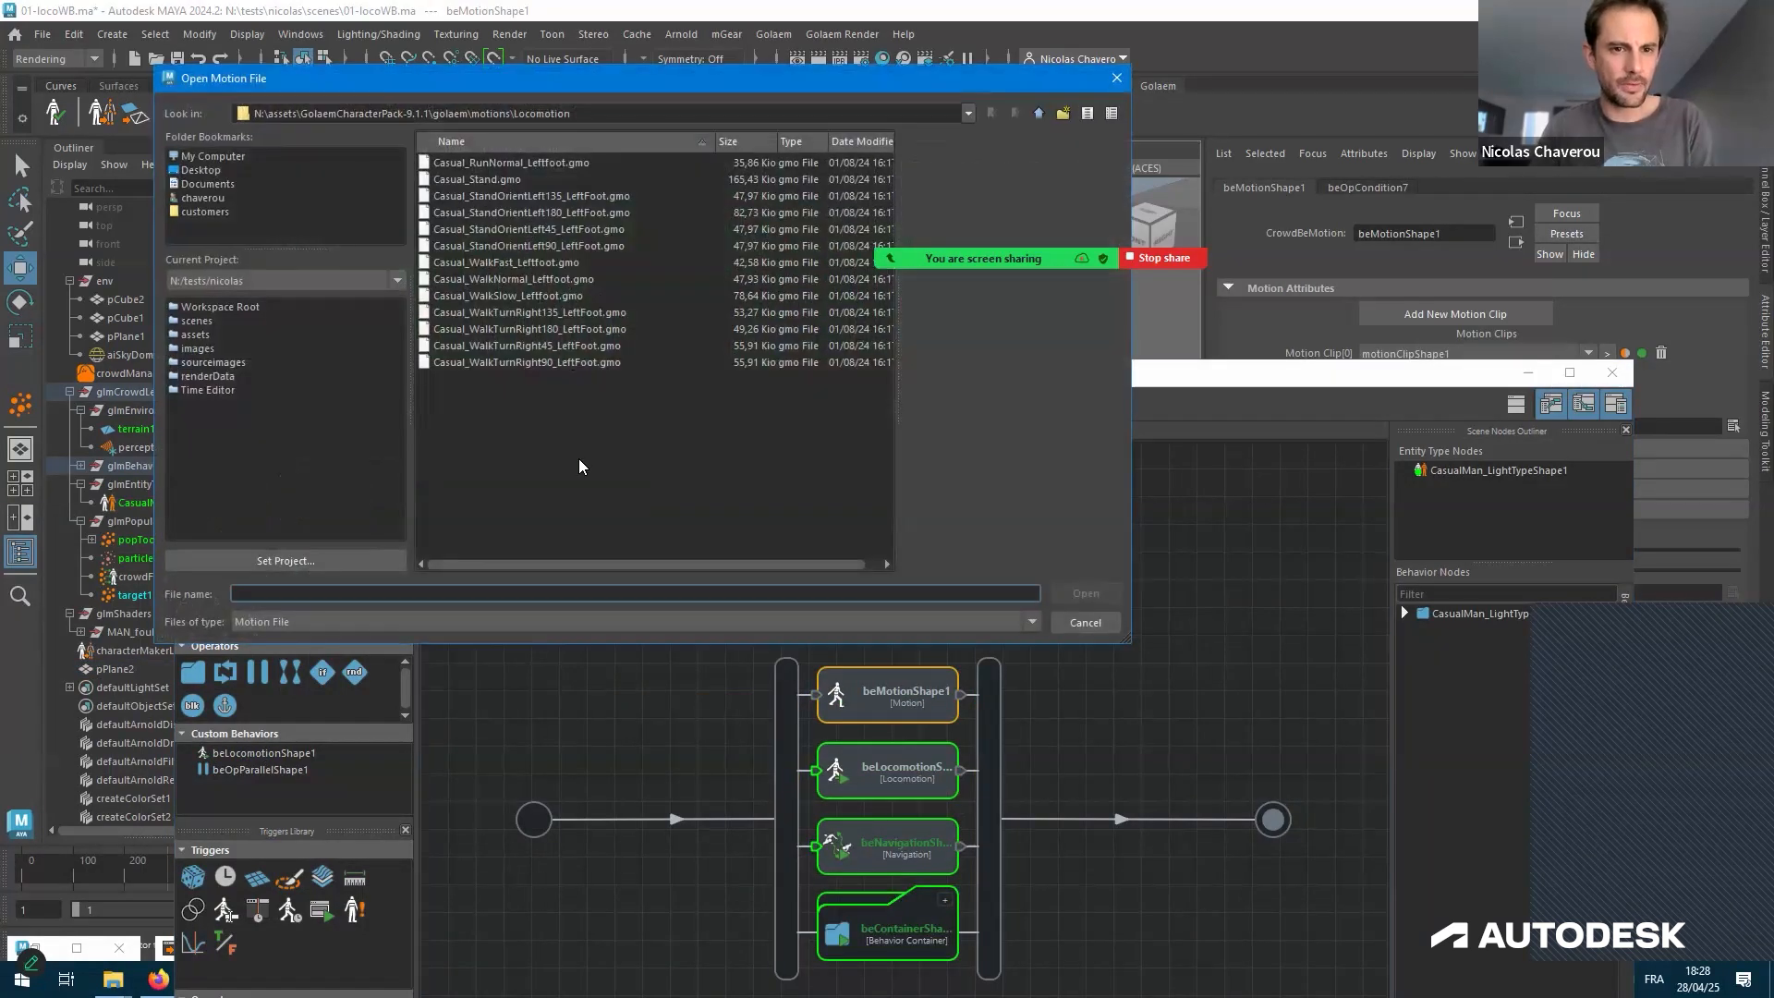
pyautogui.press('BackSpace')
pyautogui.write('Audience')
pyautogui.press('Return')
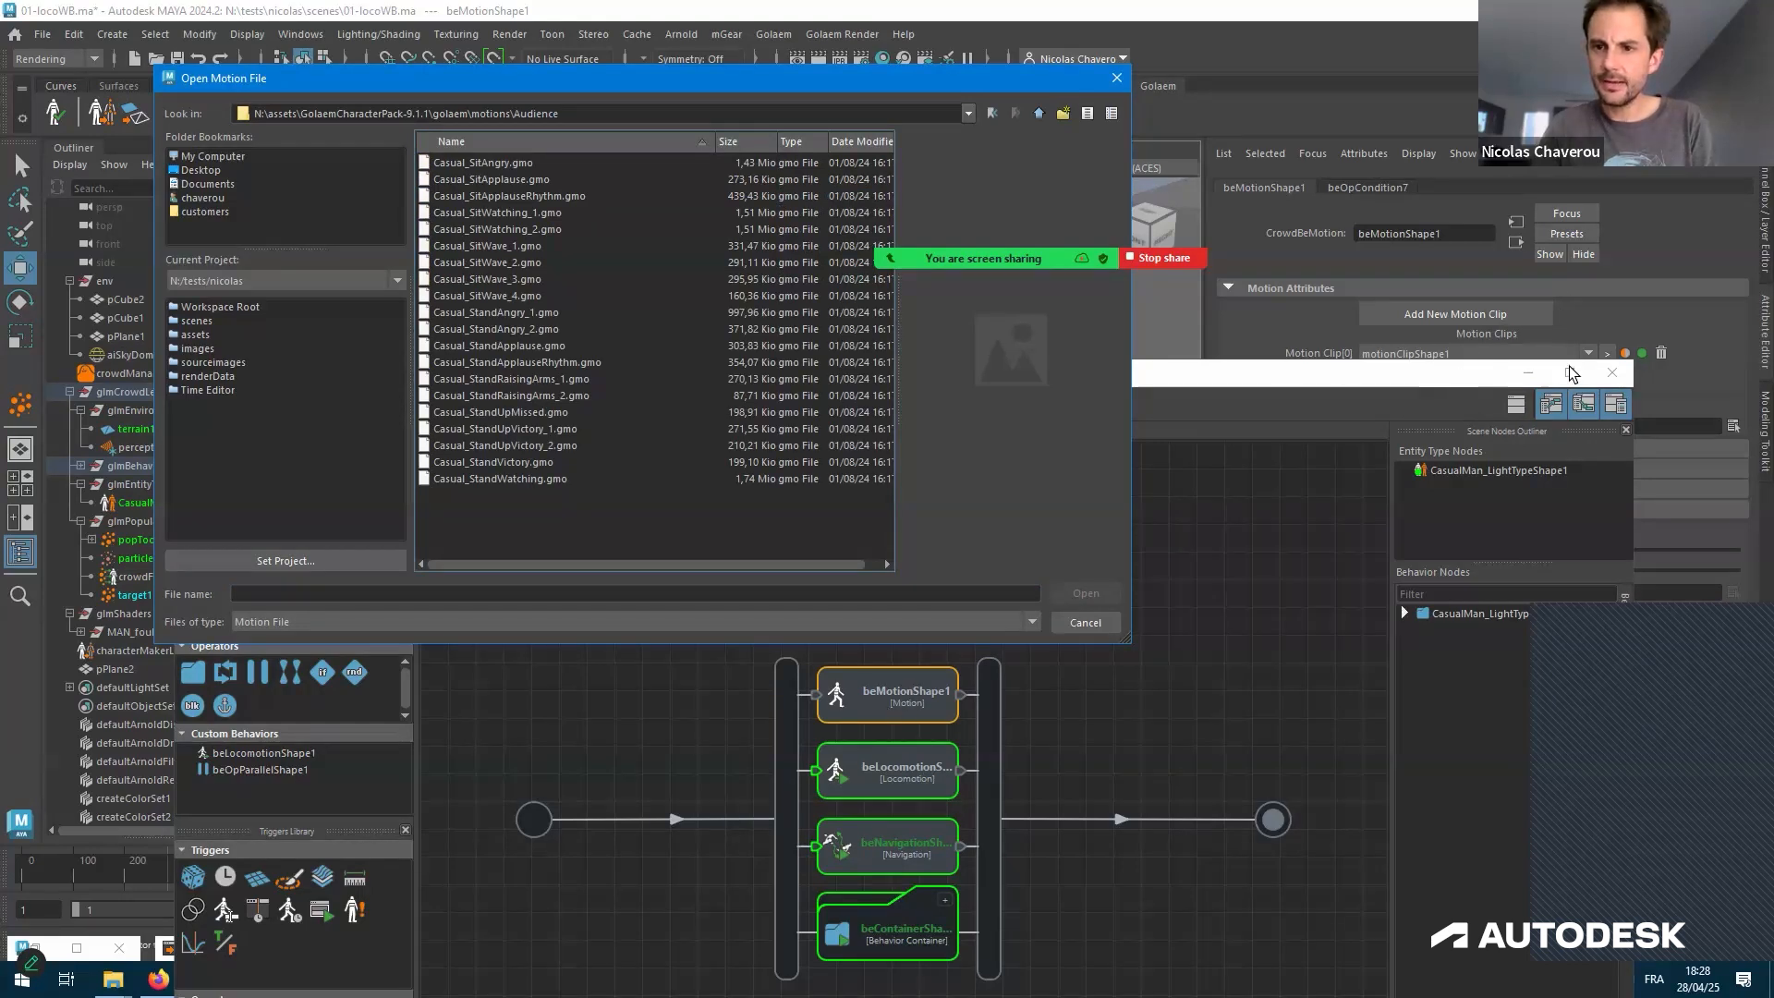
pyautogui.doubleClick(511, 379)
# Preview the Casual_StandRaisingArms motion clip assigned to the Motion behavior and close the preview
pyautogui.moveTo(1286, 367); pyautogui.dragTo(855, 343)
pyautogui.click(1607, 354)
pyautogui.moveTo(1191, 370); pyautogui.dragTo(959, 329)
pyautogui.click(1482, 617)
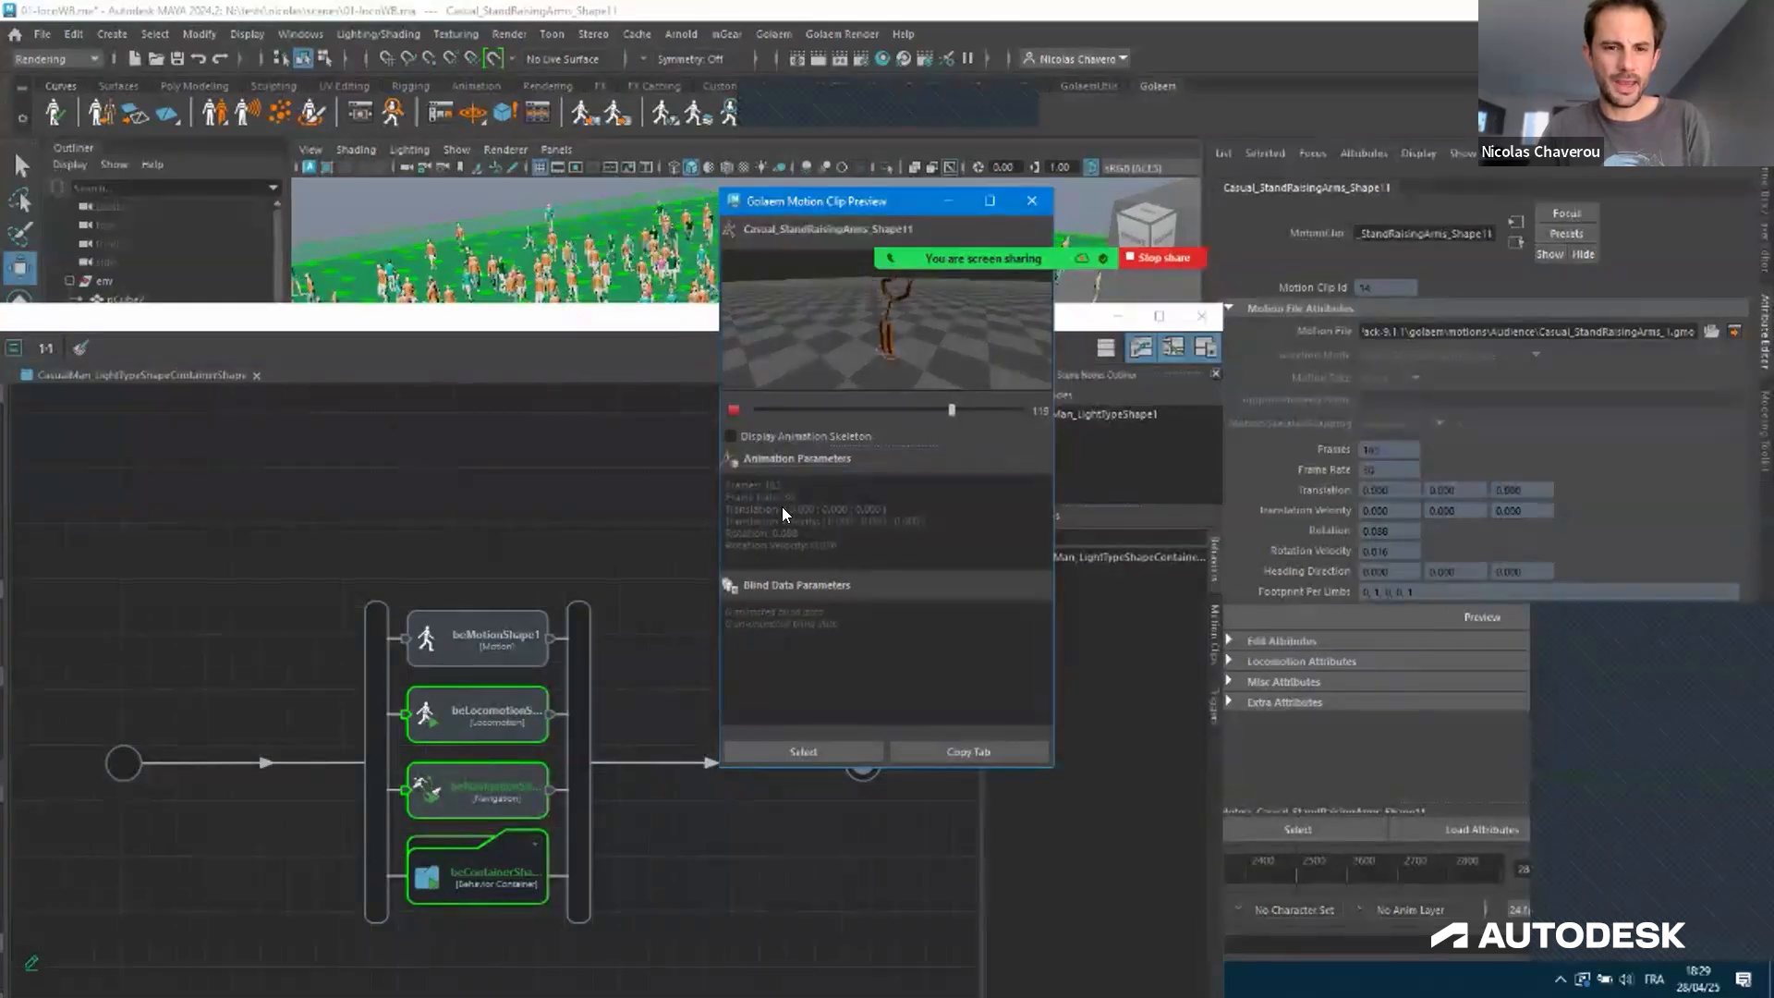
pyautogui.moveTo(861, 203); pyautogui.dragTo(593, 430)
pyautogui.click(763, 420)
# Run the simulation with the added Motion behavior and examine the characters up close
pyautogui.moveTo(702, 316); pyautogui.dragTo(582, 572)
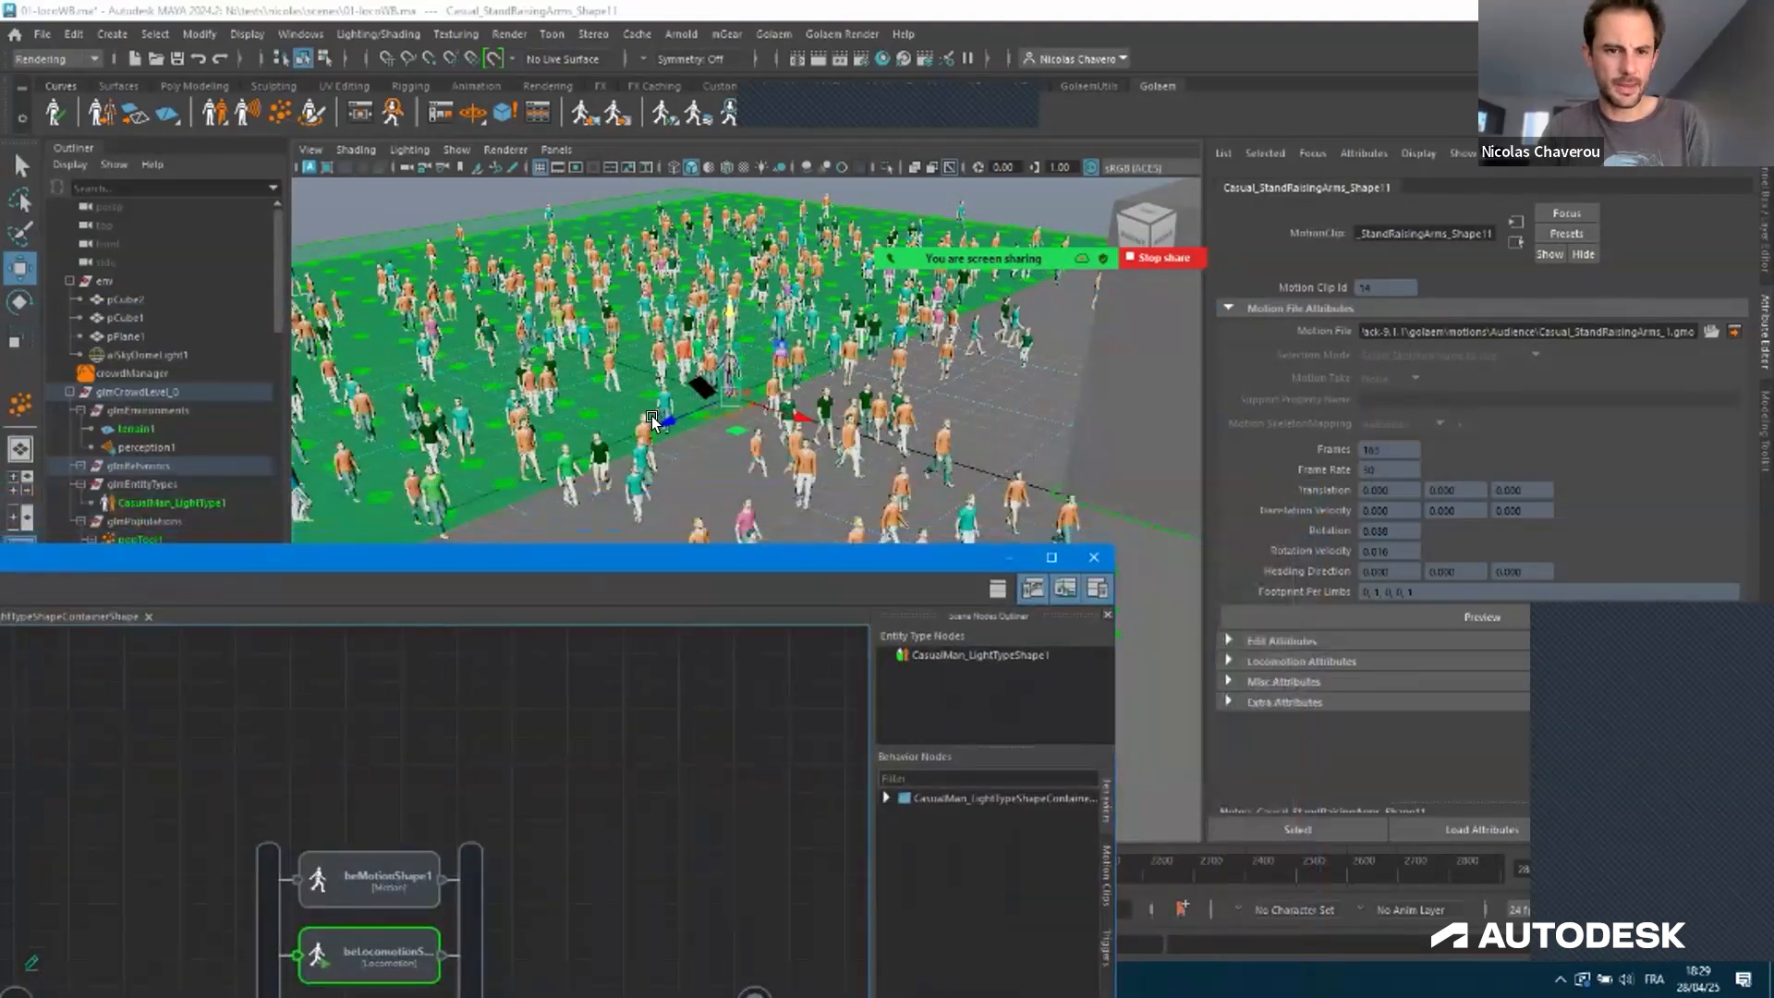
pyautogui.click(764, 412)
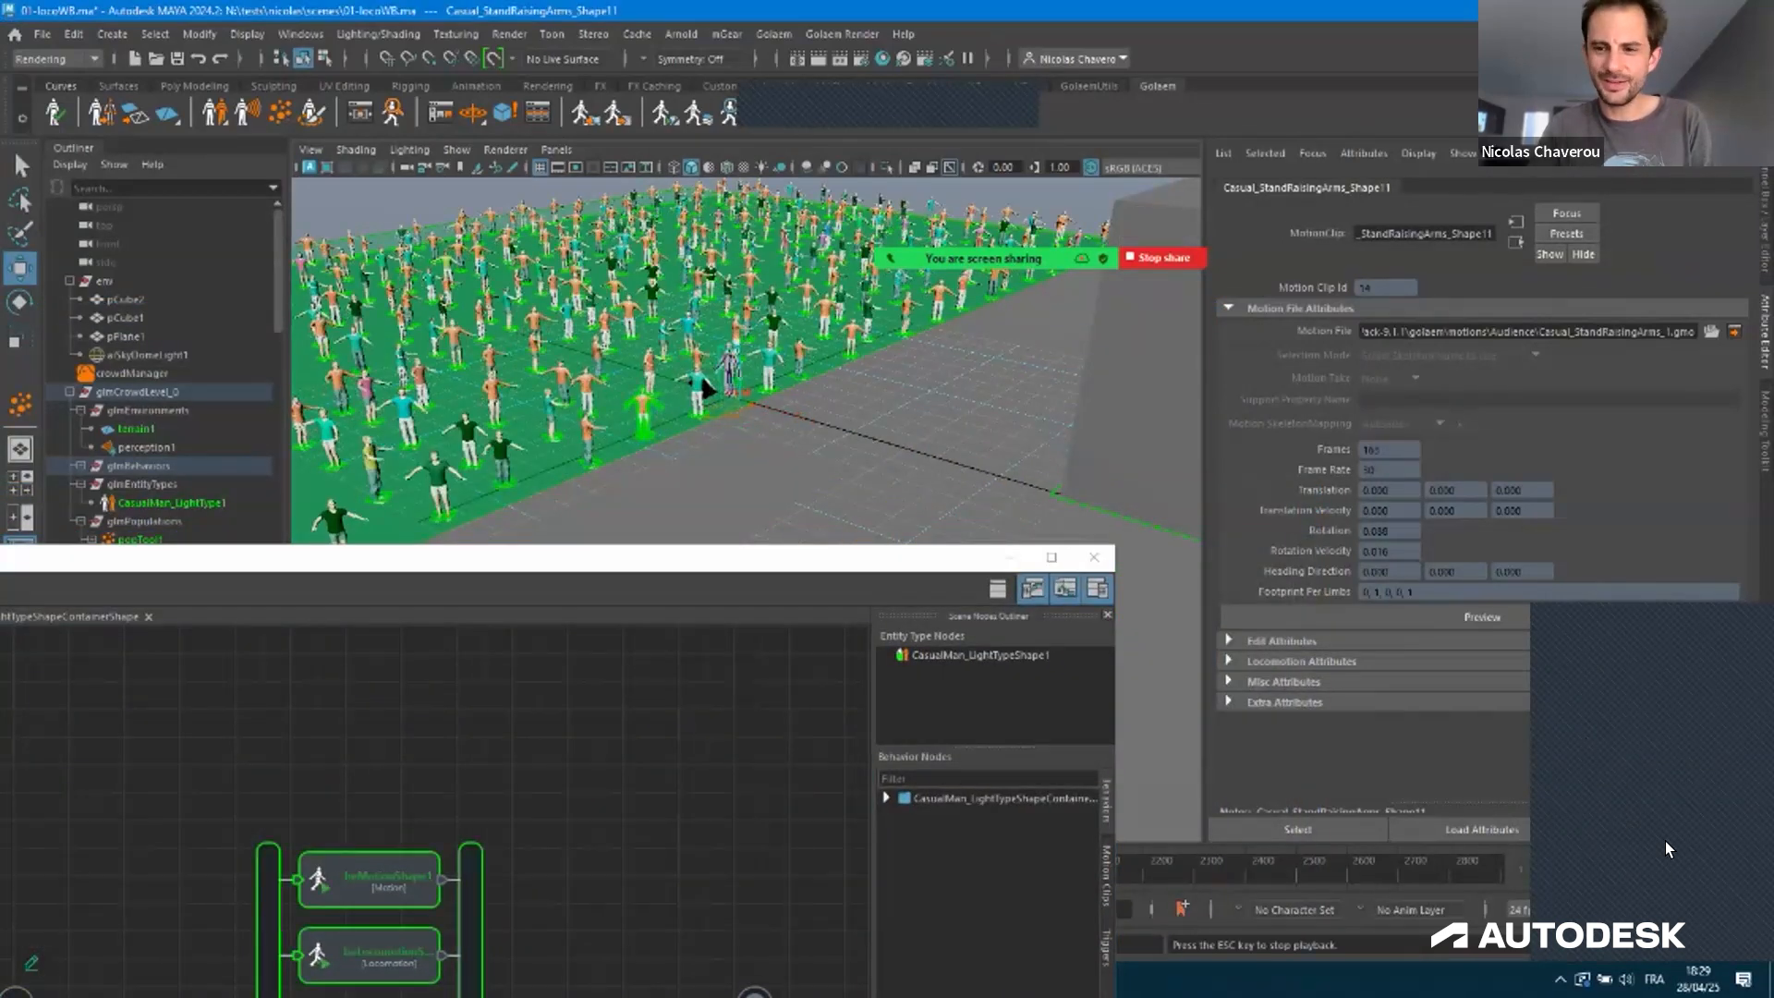
pyautogui.keyDown('alt'); pyautogui.moveTo(913, 433); pyautogui.dragTo(412, 566); pyautogui.keyUp('alt')
pyautogui.scroll(8, 891, 387)
pyautogui.scroll(3, 894, 421)
pyautogui.scroll(-4, 739, 438)
pyautogui.moveTo(818, 557); pyautogui.dragTo(381, 563)
pyautogui.moveTo(773, 591)
pyautogui.keyDown('alt'); pyautogui.mouseDown()
pyautogui.moveTo(728, 582)
pyautogui.moveTo(779, 587)
pyautogui.mouseUp(); pyautogui.keyUp('alt')
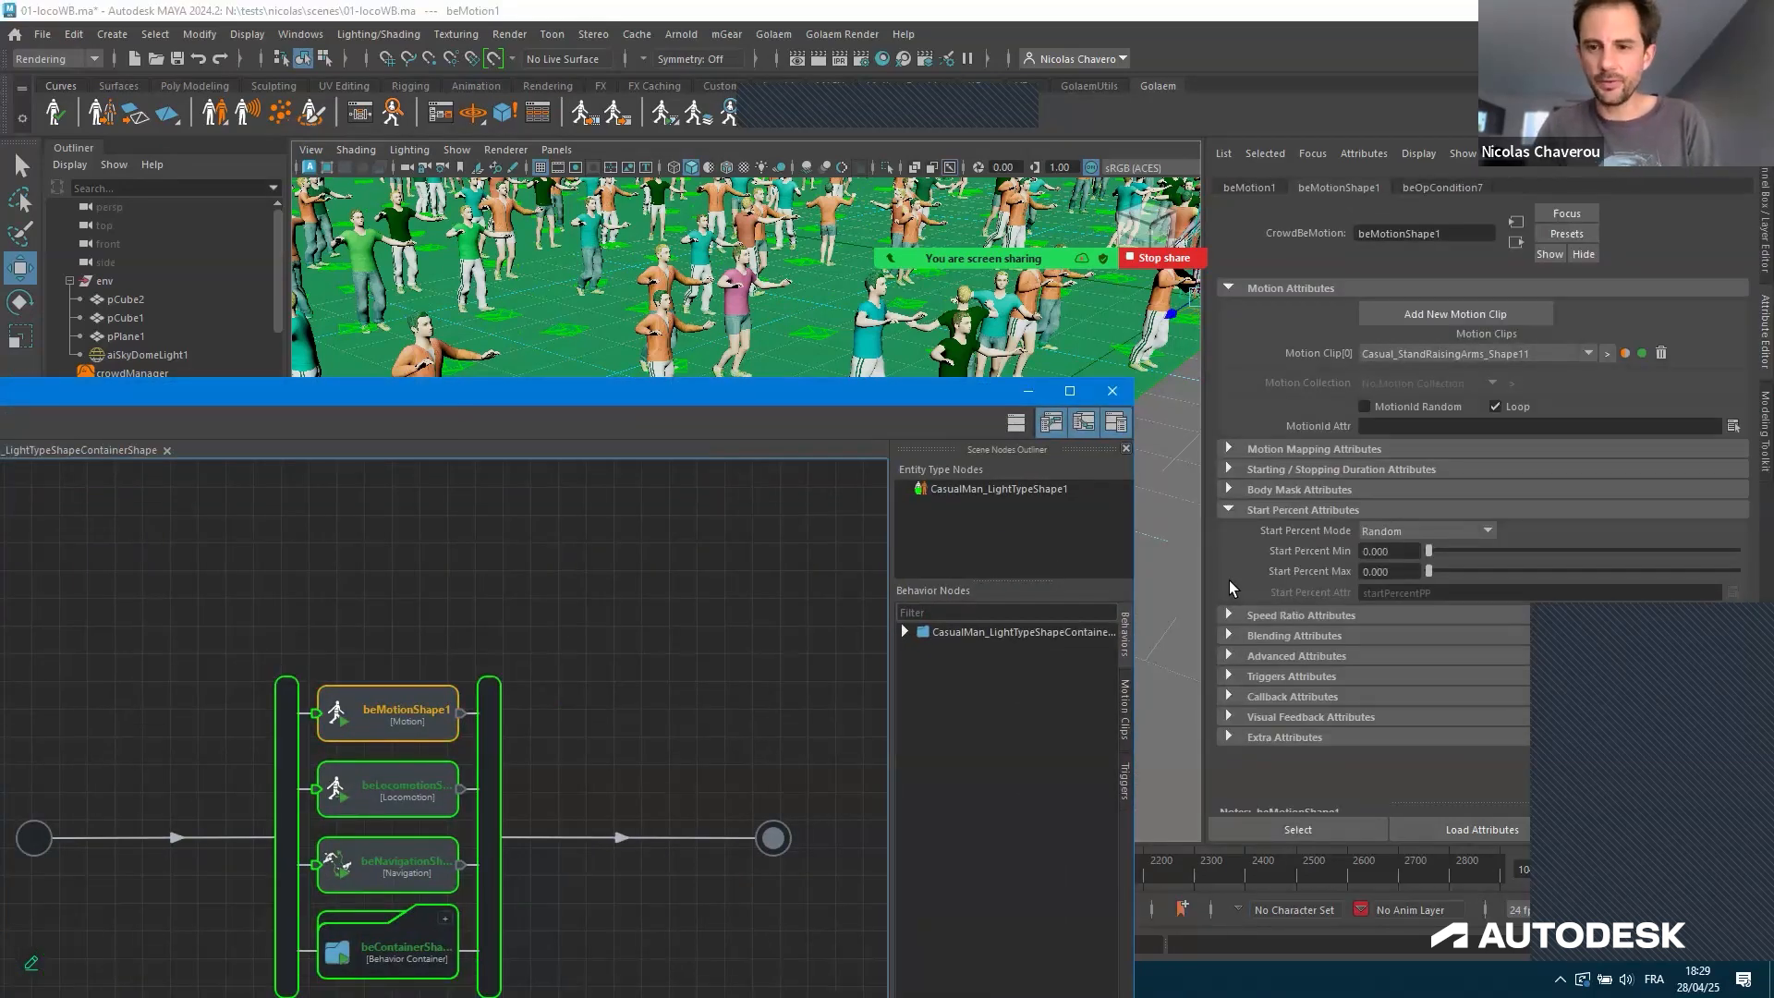
# Restrict the Motion behavior's body mask to the LeftArm and RightArm limb channels and replay the simulation
pyautogui.click(1232, 588)
pyautogui.press('BackSpace')
pyautogui.press('Tab')
pyautogui.press('BackSpace')
pyautogui.press('Tab')
pyautogui.press('BackSpace')
pyautogui.press('Tab')
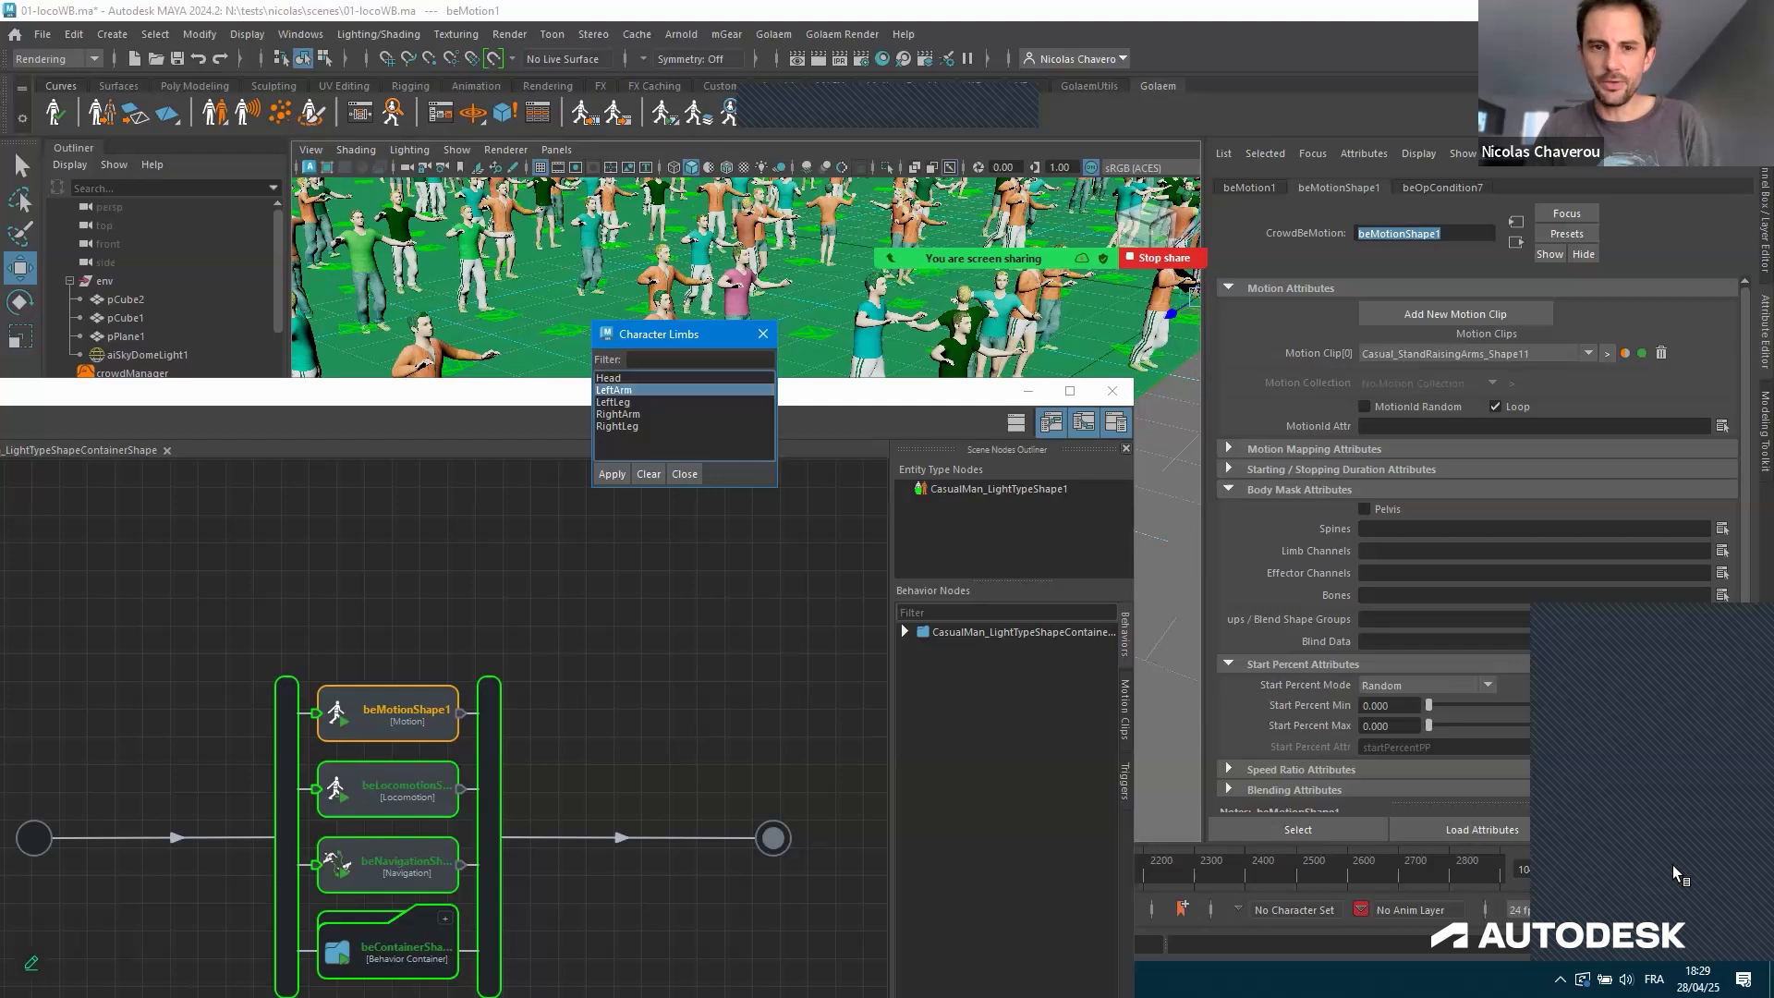
pyautogui.keyDown('ctrl'); pyautogui.click(617, 414); pyautogui.keyUp('ctrl')
pyautogui.click(612, 474)
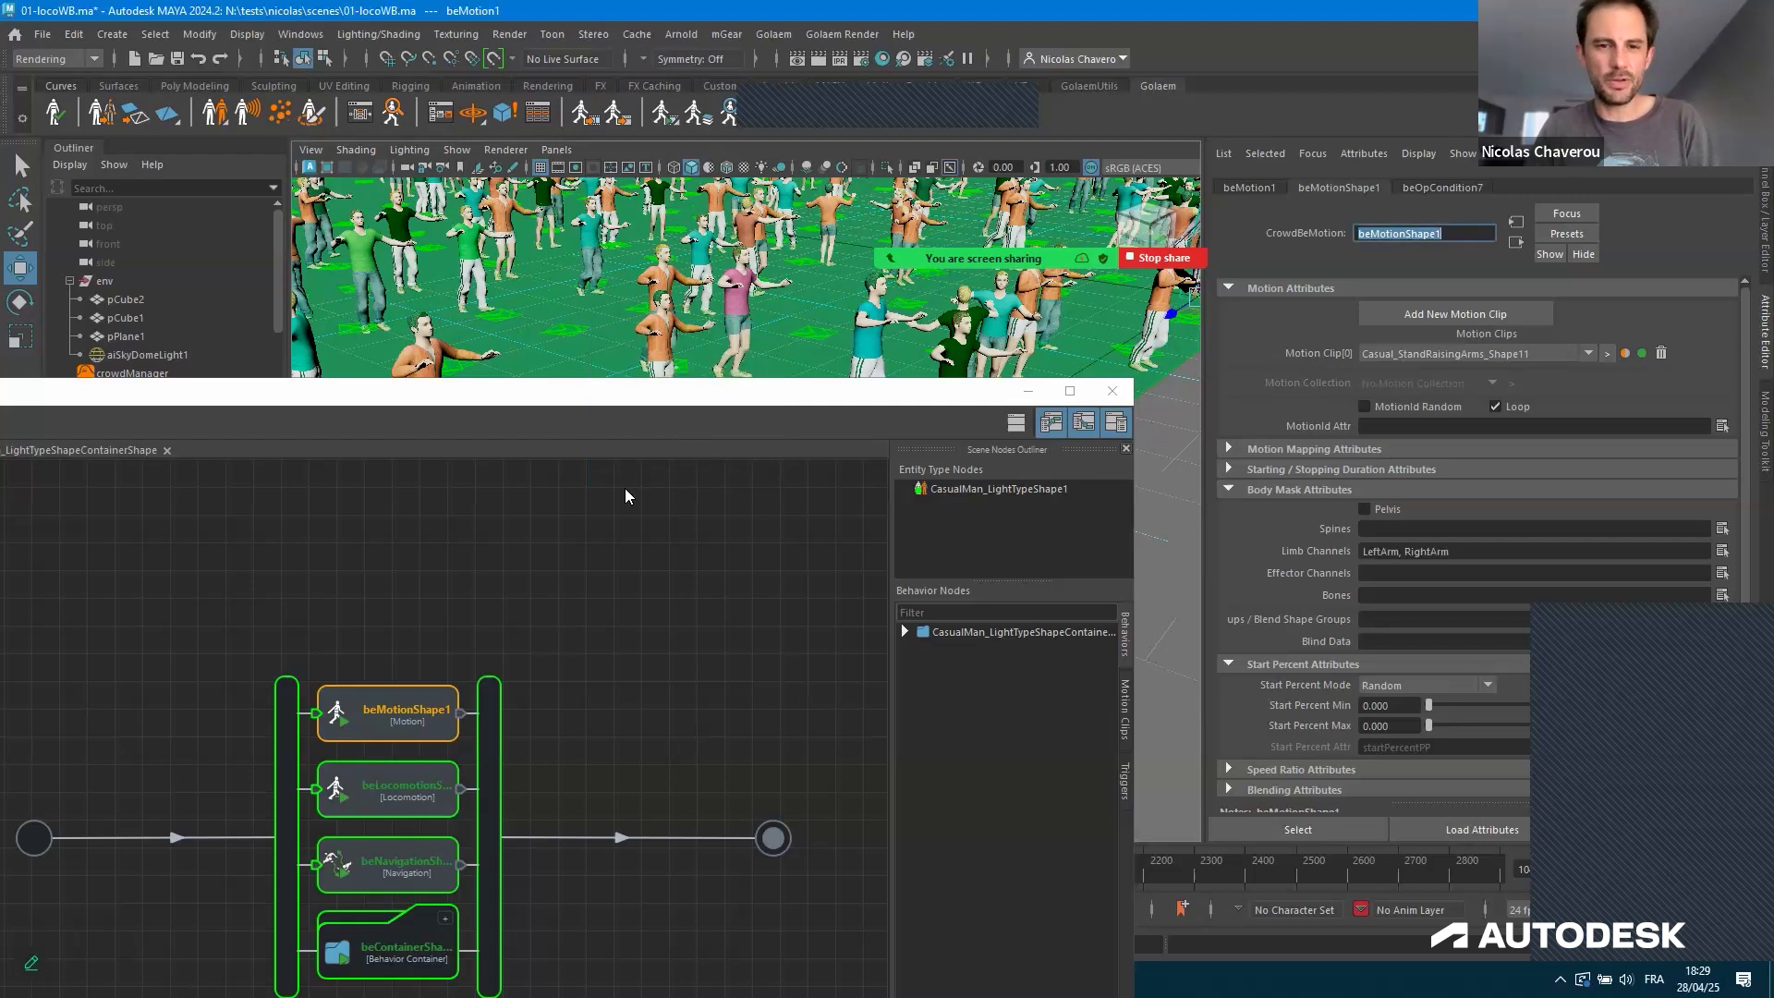
pyautogui.hotkey('alt', 'v')
pyautogui.hotkey('alt', 'v')
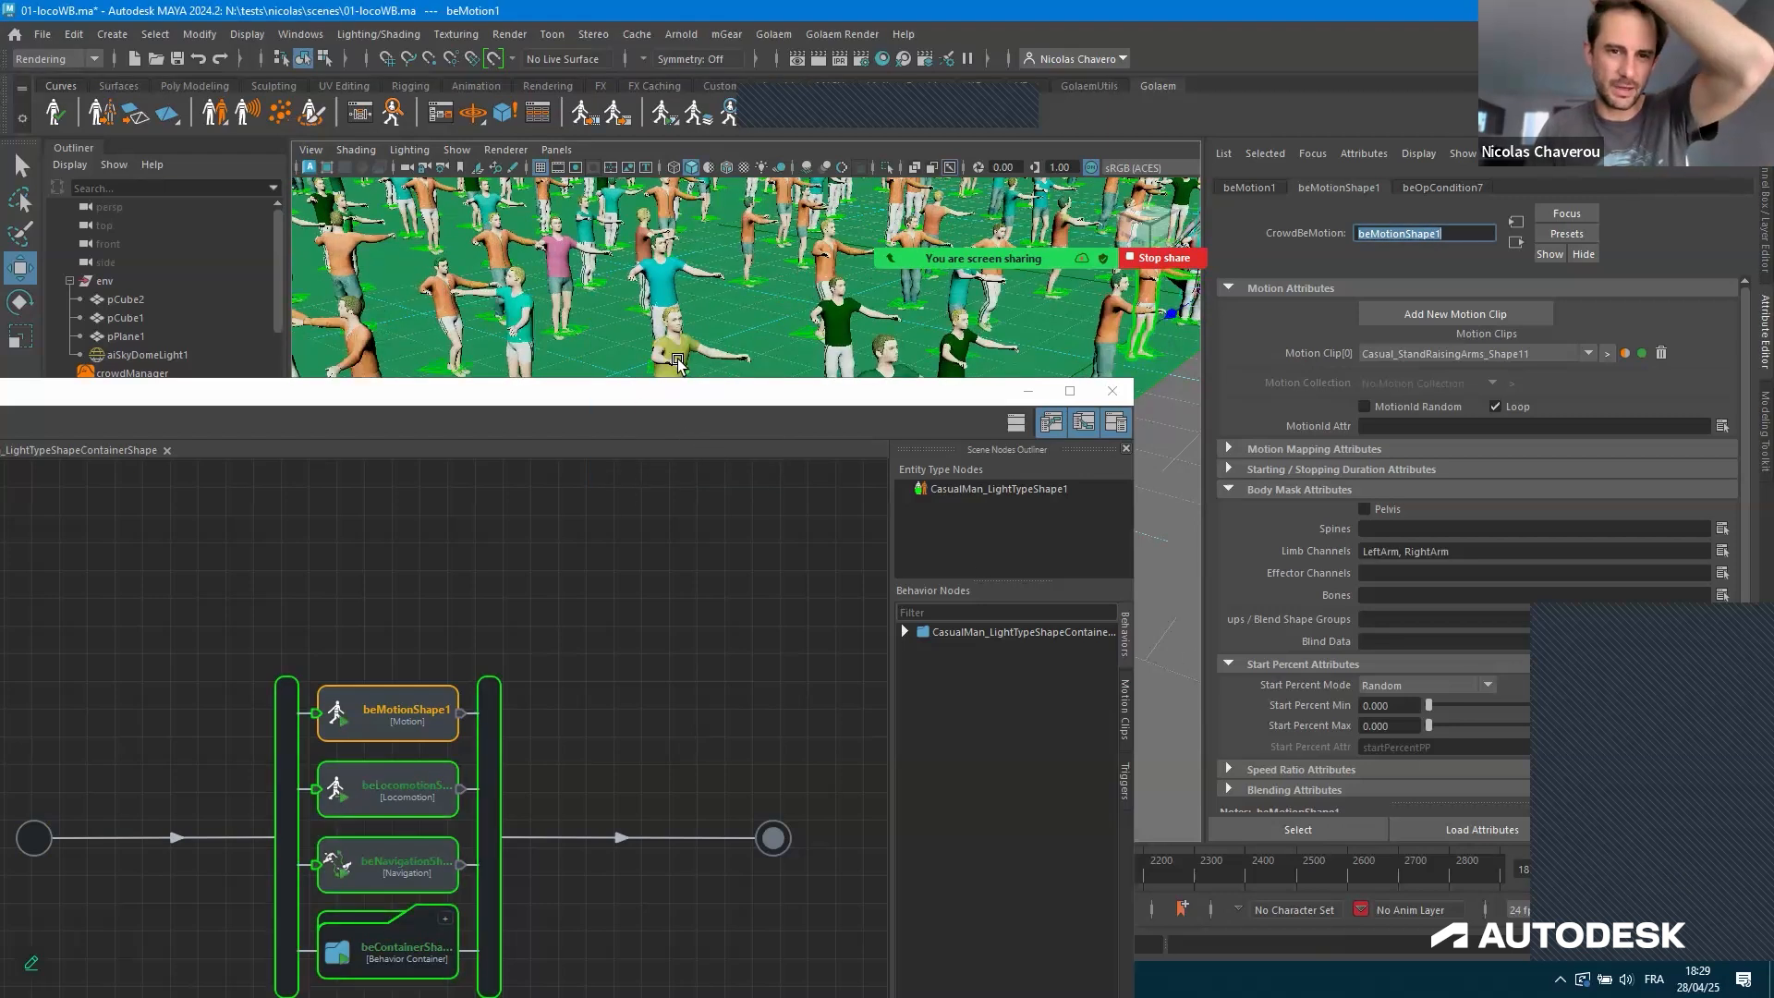
pyautogui.moveTo(667, 392); pyautogui.dragTo(620, 476)
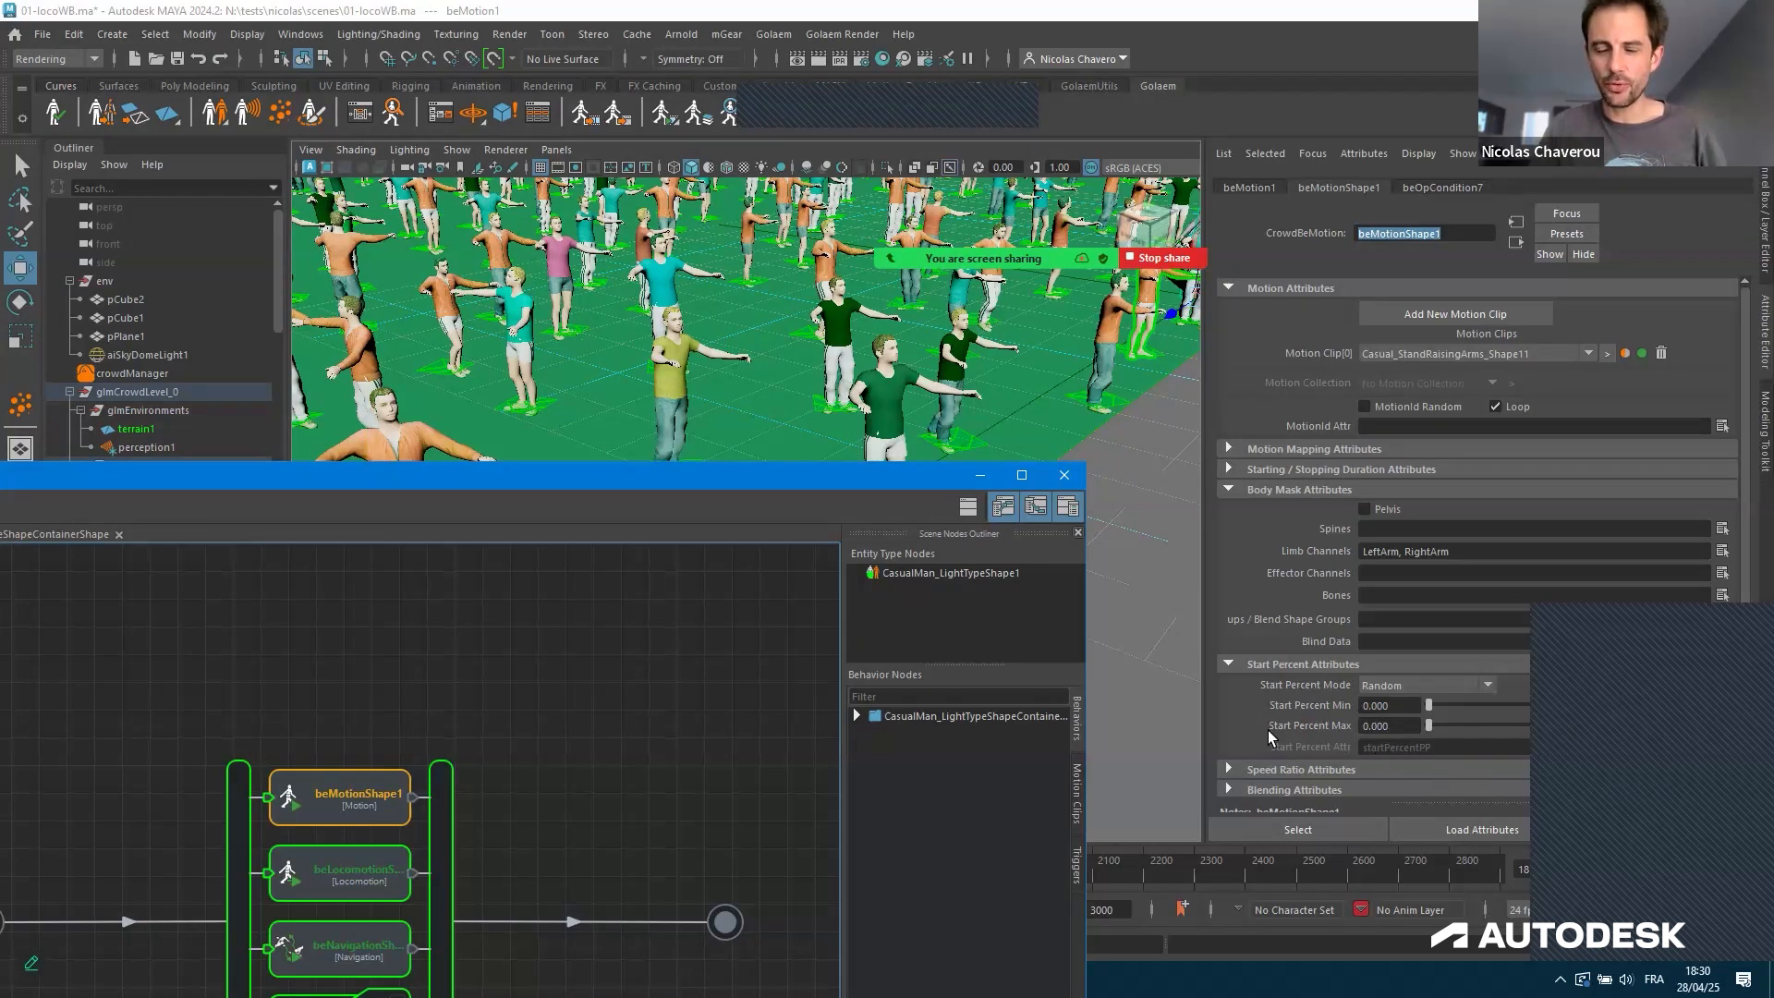
# Set the Motion behavior's blending priority to 3 and replay the simulation
pyautogui.scroll(-2, 1268, 730)
pyautogui.click(1516, 685)
pyautogui.click(1564, 727)
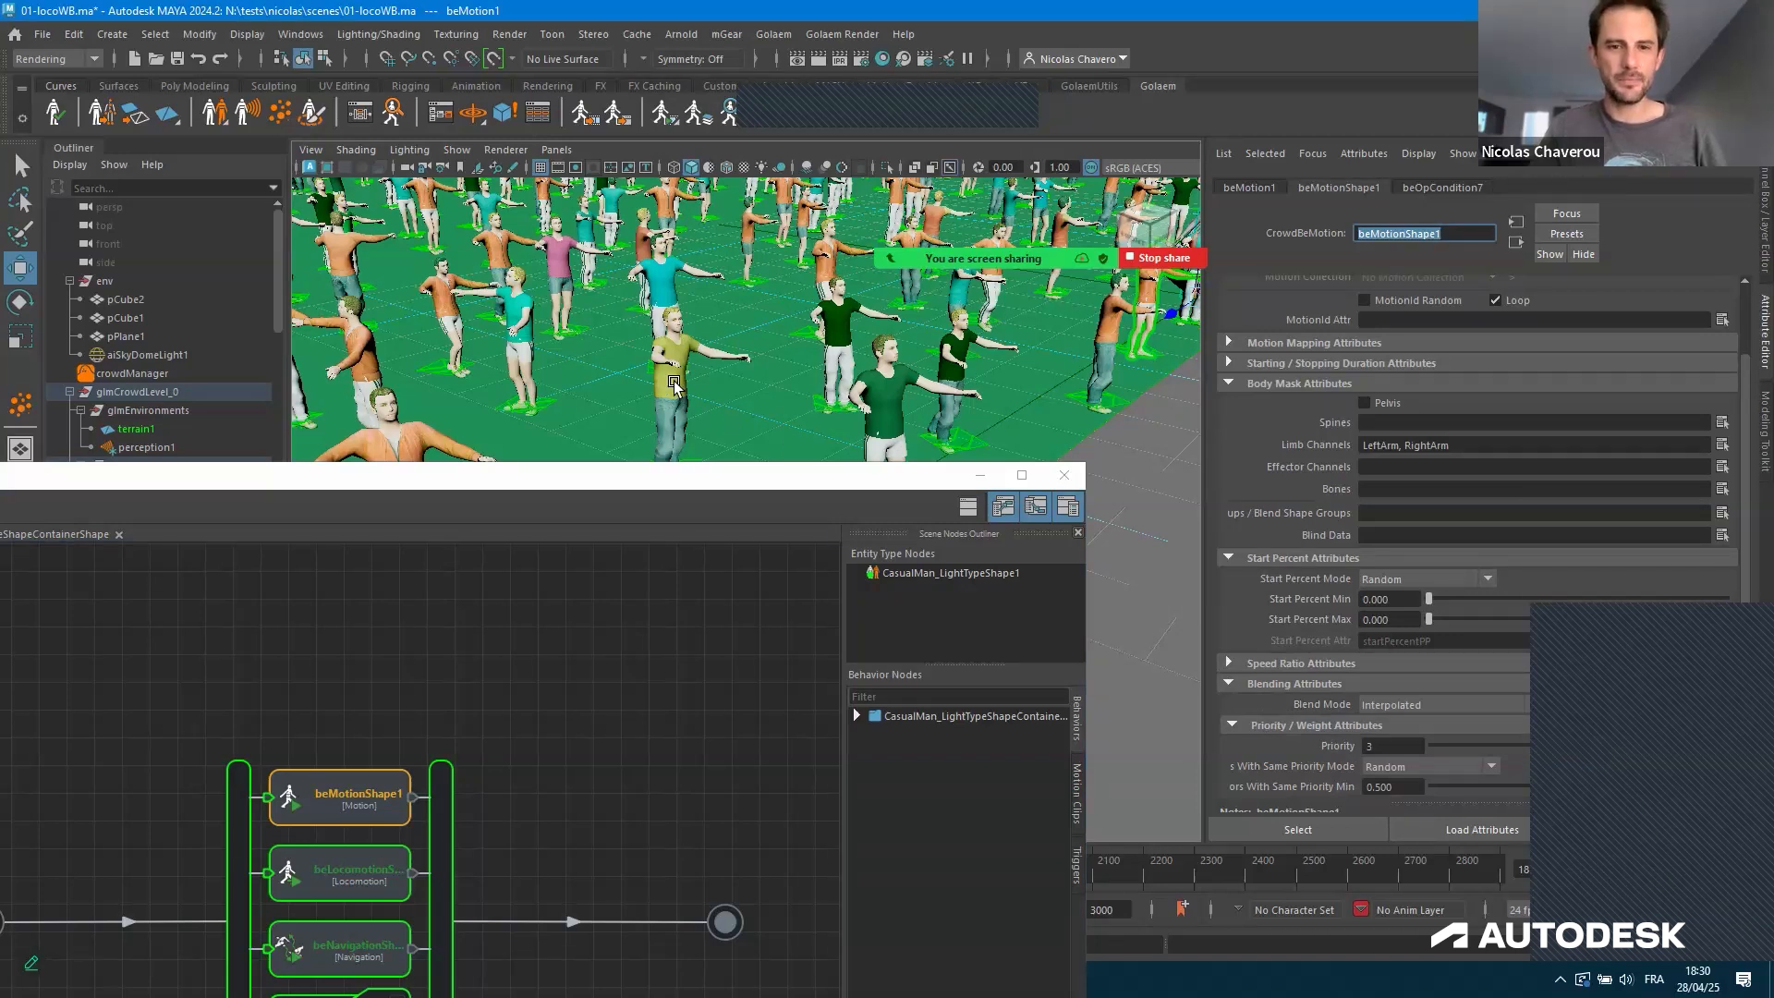
pyautogui.hotkey('alt', 'v')
pyautogui.press('Escape')
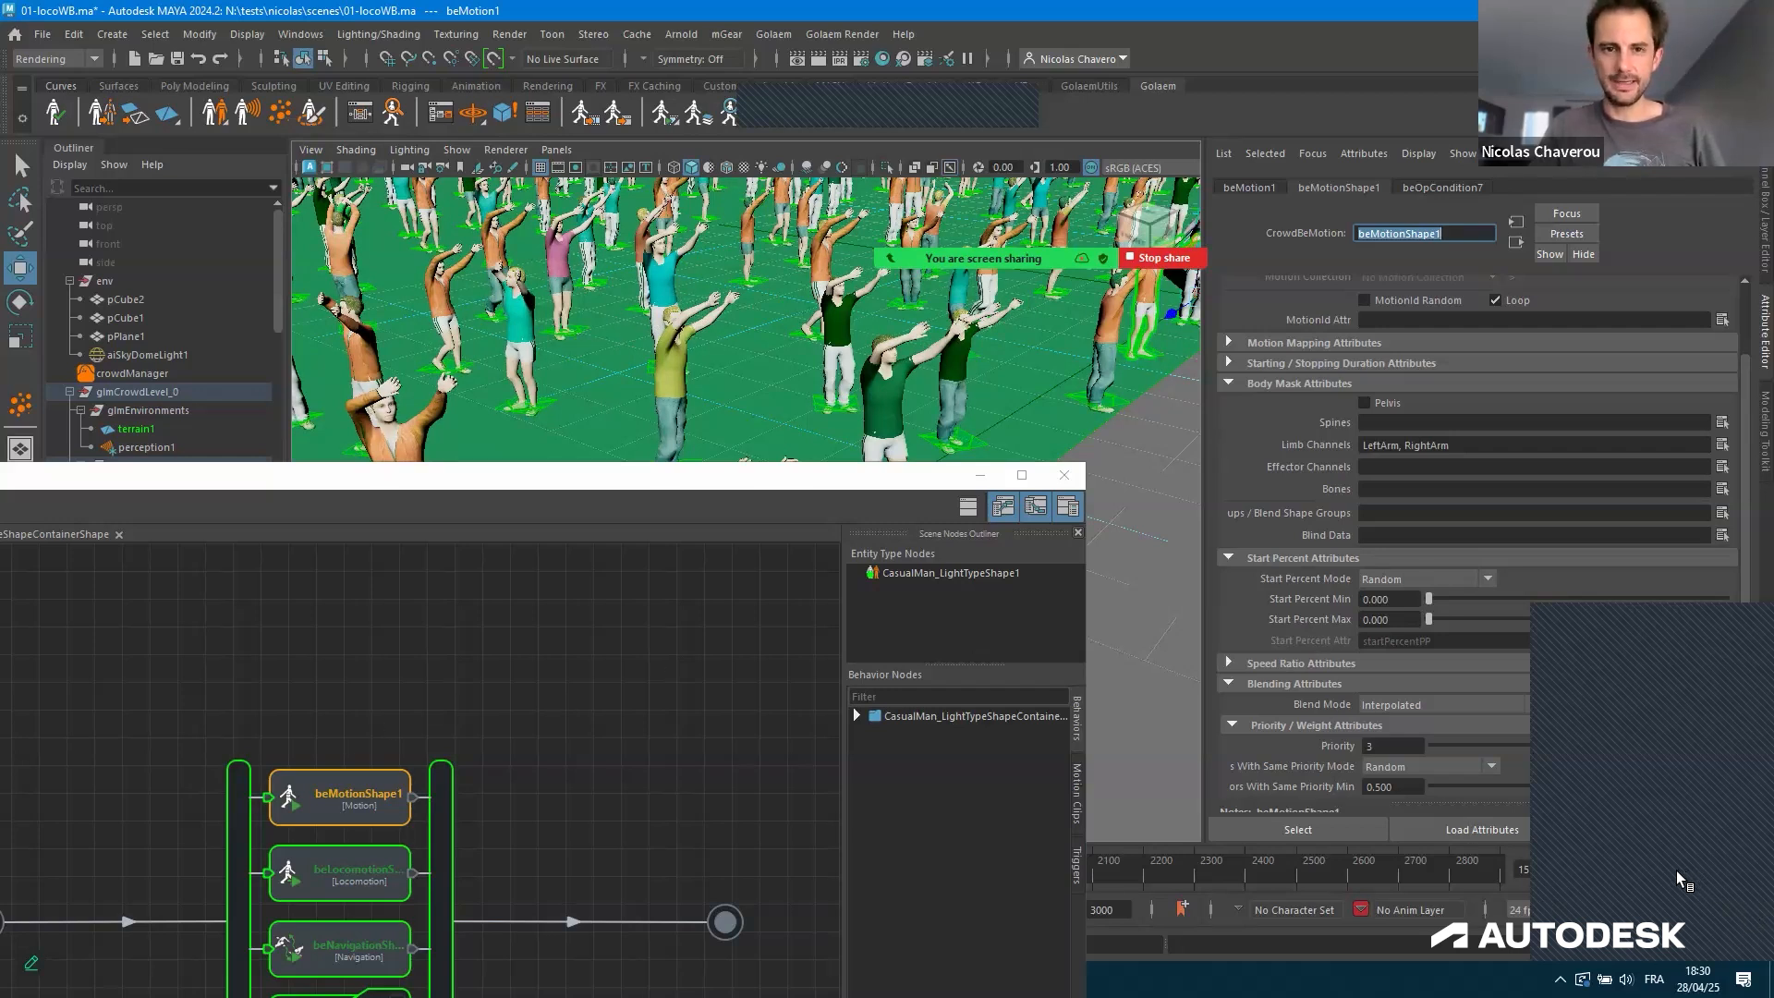
pyautogui.hotkey('alt', 'v')
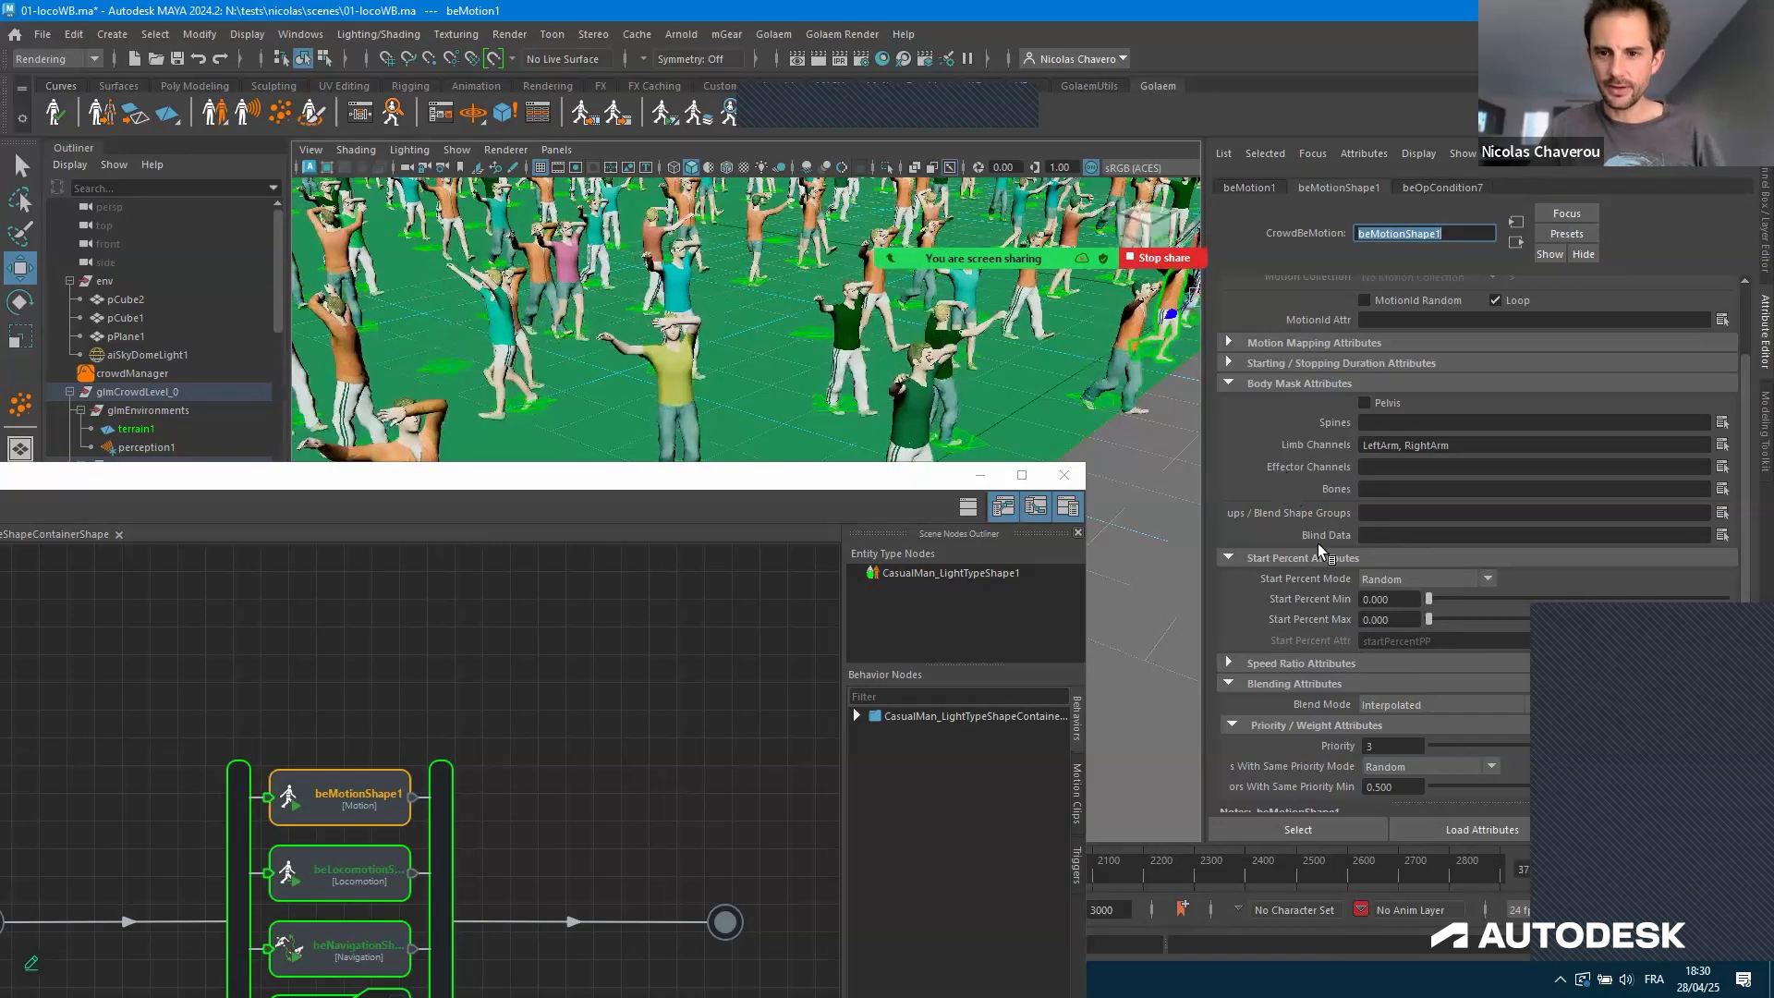
# Set the Motion behavior's Start Percent Max to 1.000 and its random Speed Ratio to 0.826–1.210, and replay the whole crowd
pyautogui.scroll(2, 1414, 573)
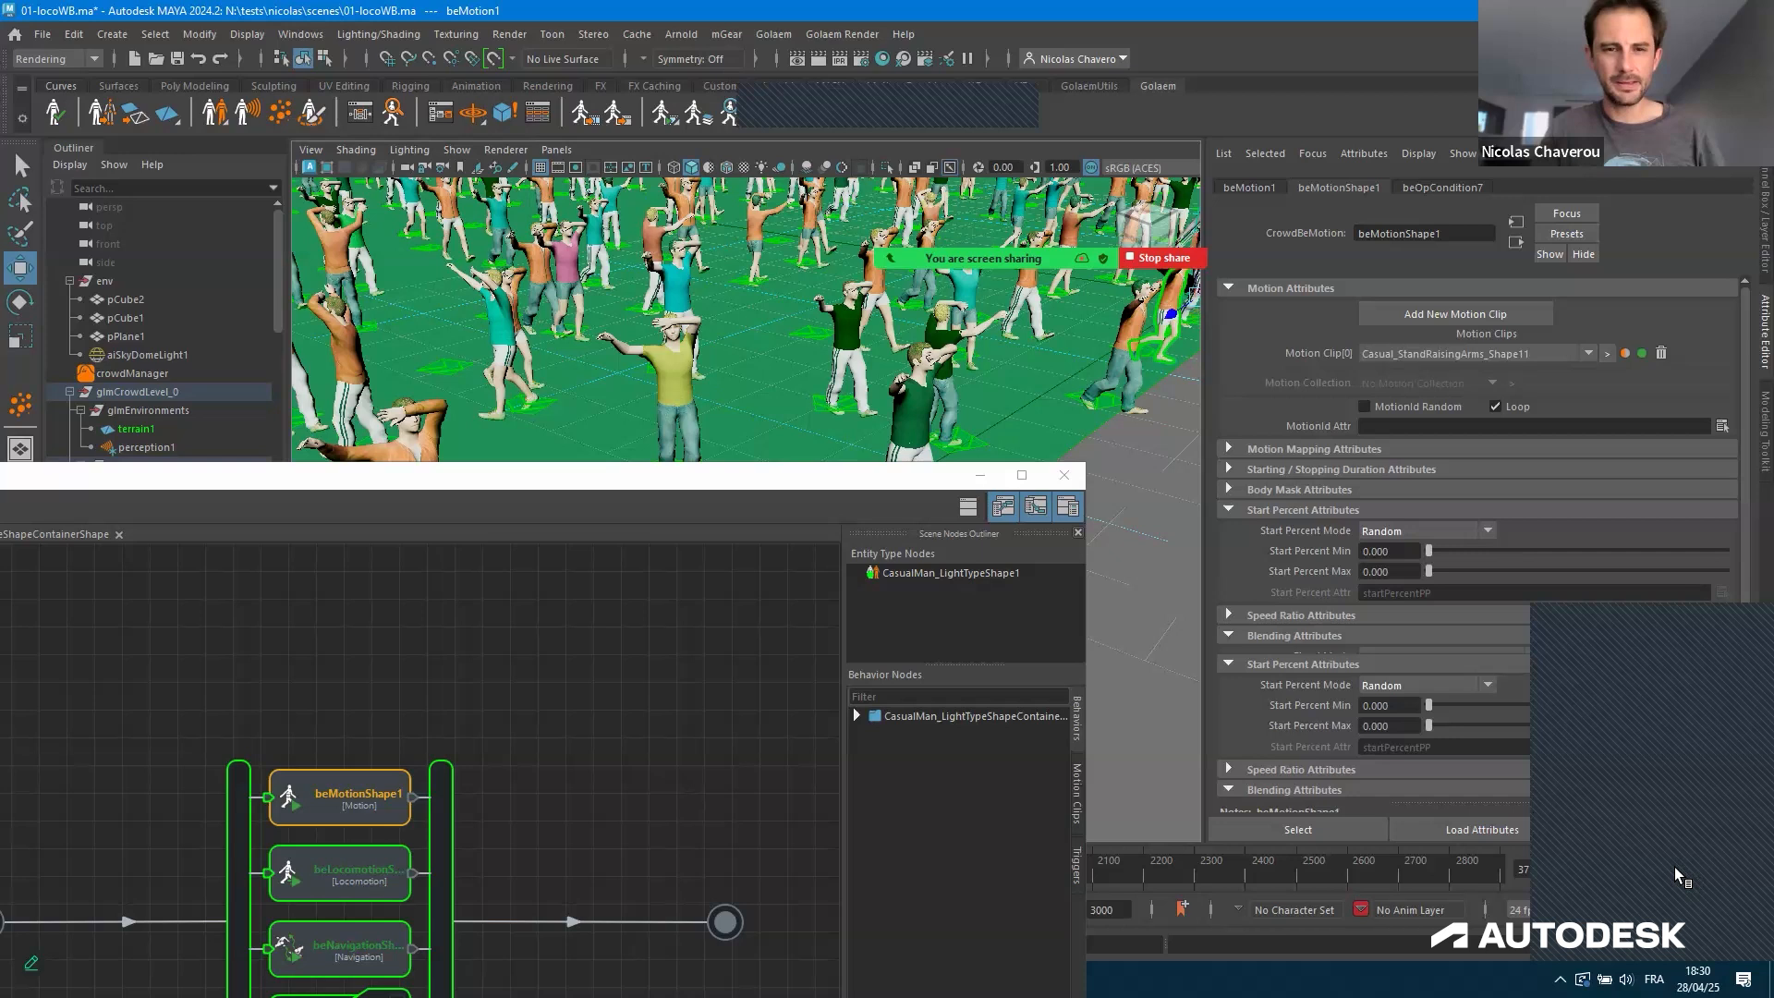
pyautogui.hotkey('alt', 'v')
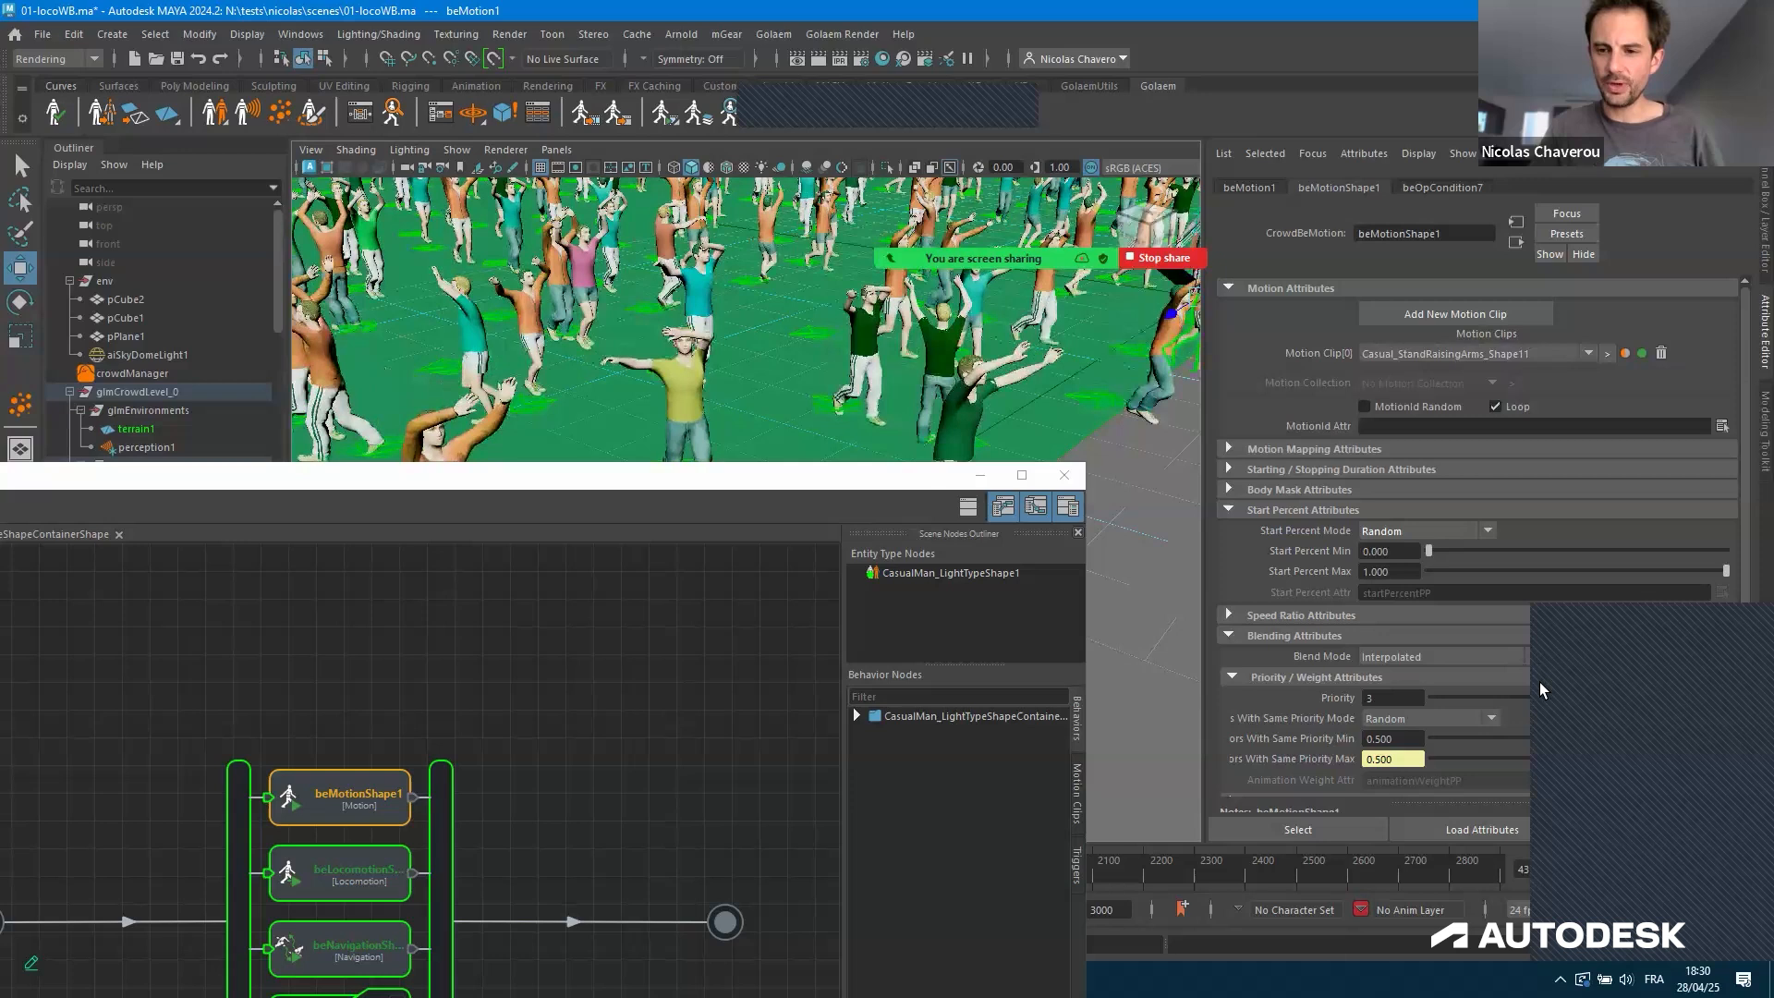
pyautogui.moveTo(1527, 656)
pyautogui.mouseDown()
pyautogui.moveTo(1510, 656)
pyautogui.moveTo(1548, 677)
pyautogui.mouseUp()
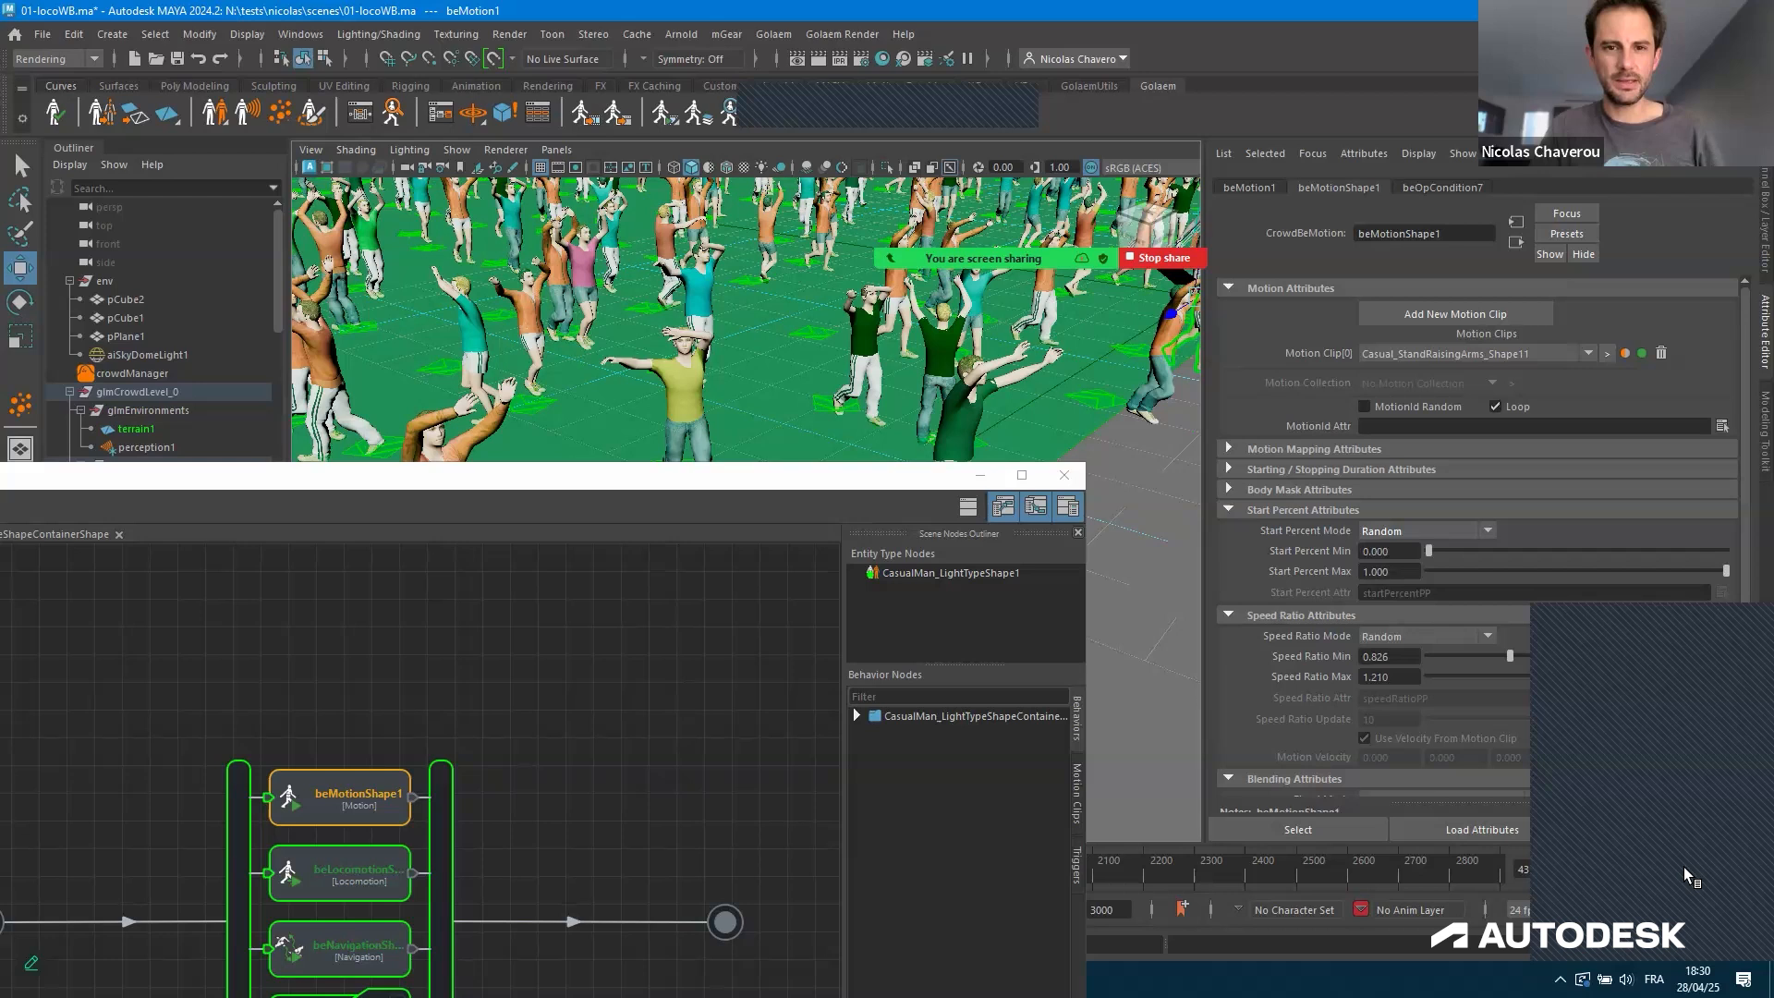
pyautogui.click(1684, 867)
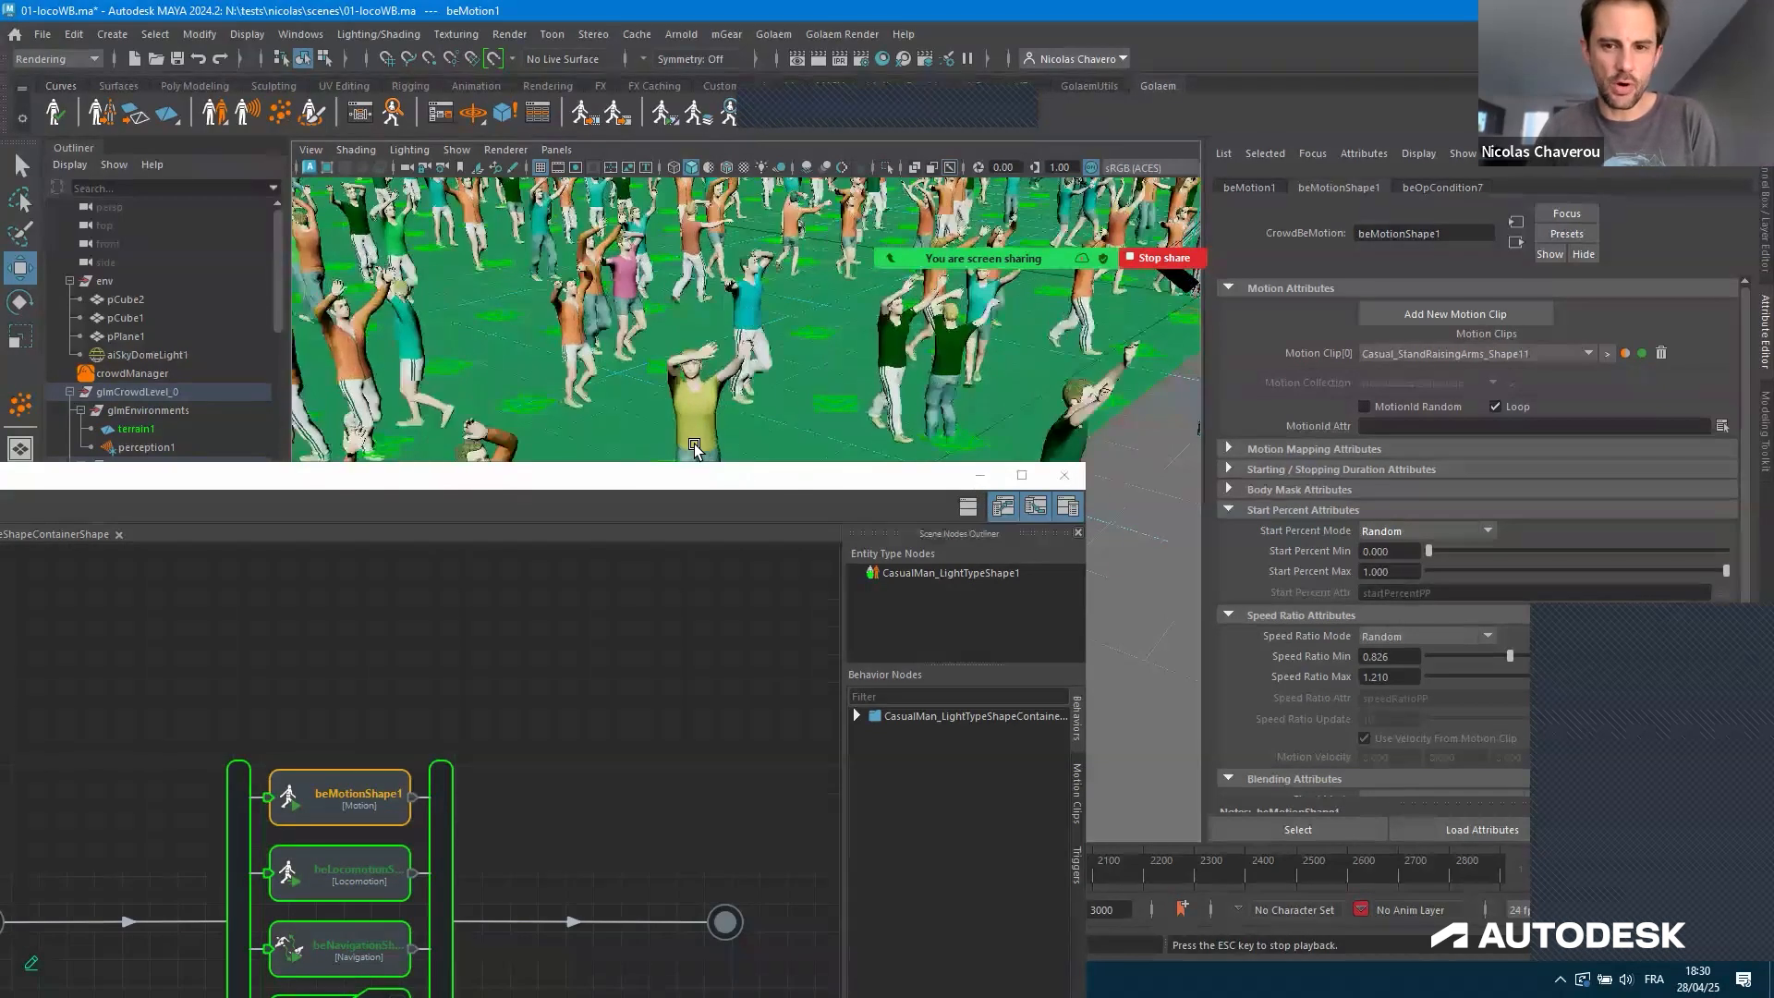
pyautogui.click(980, 475)
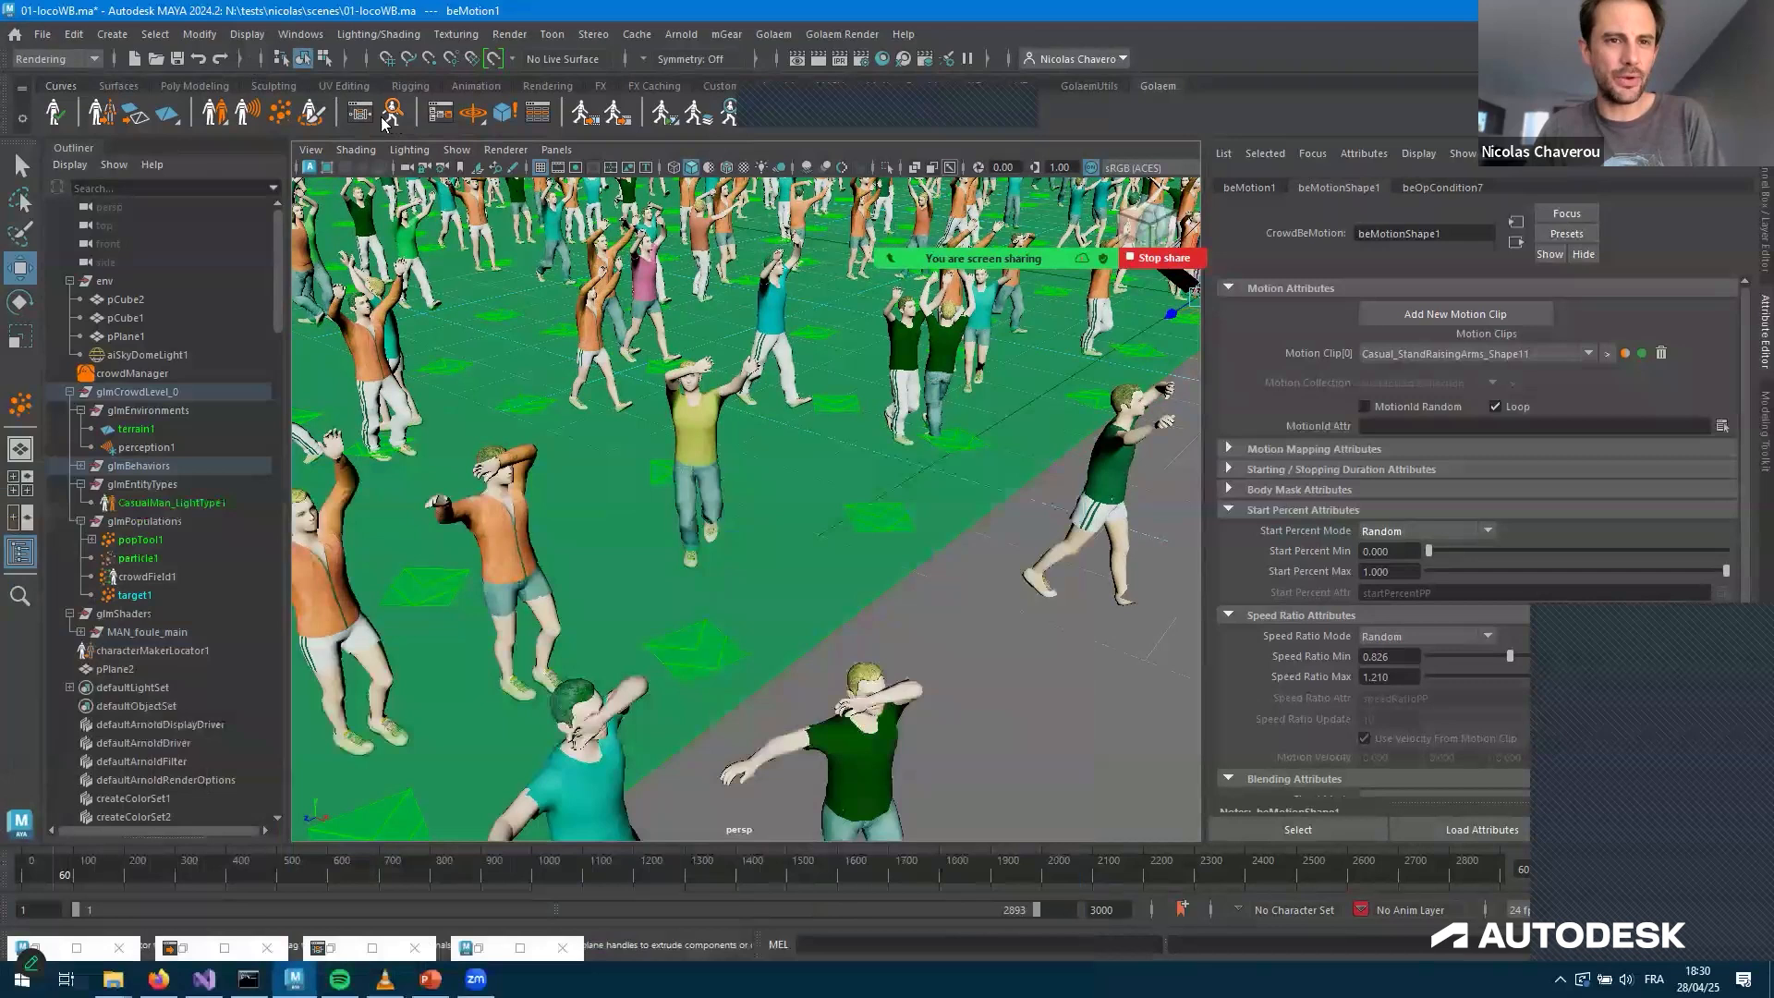
# Select the plane pPlane2, open the Behavior Editor and look over the Goto behaviors inside the behavior container
pyautogui.click(843, 324)
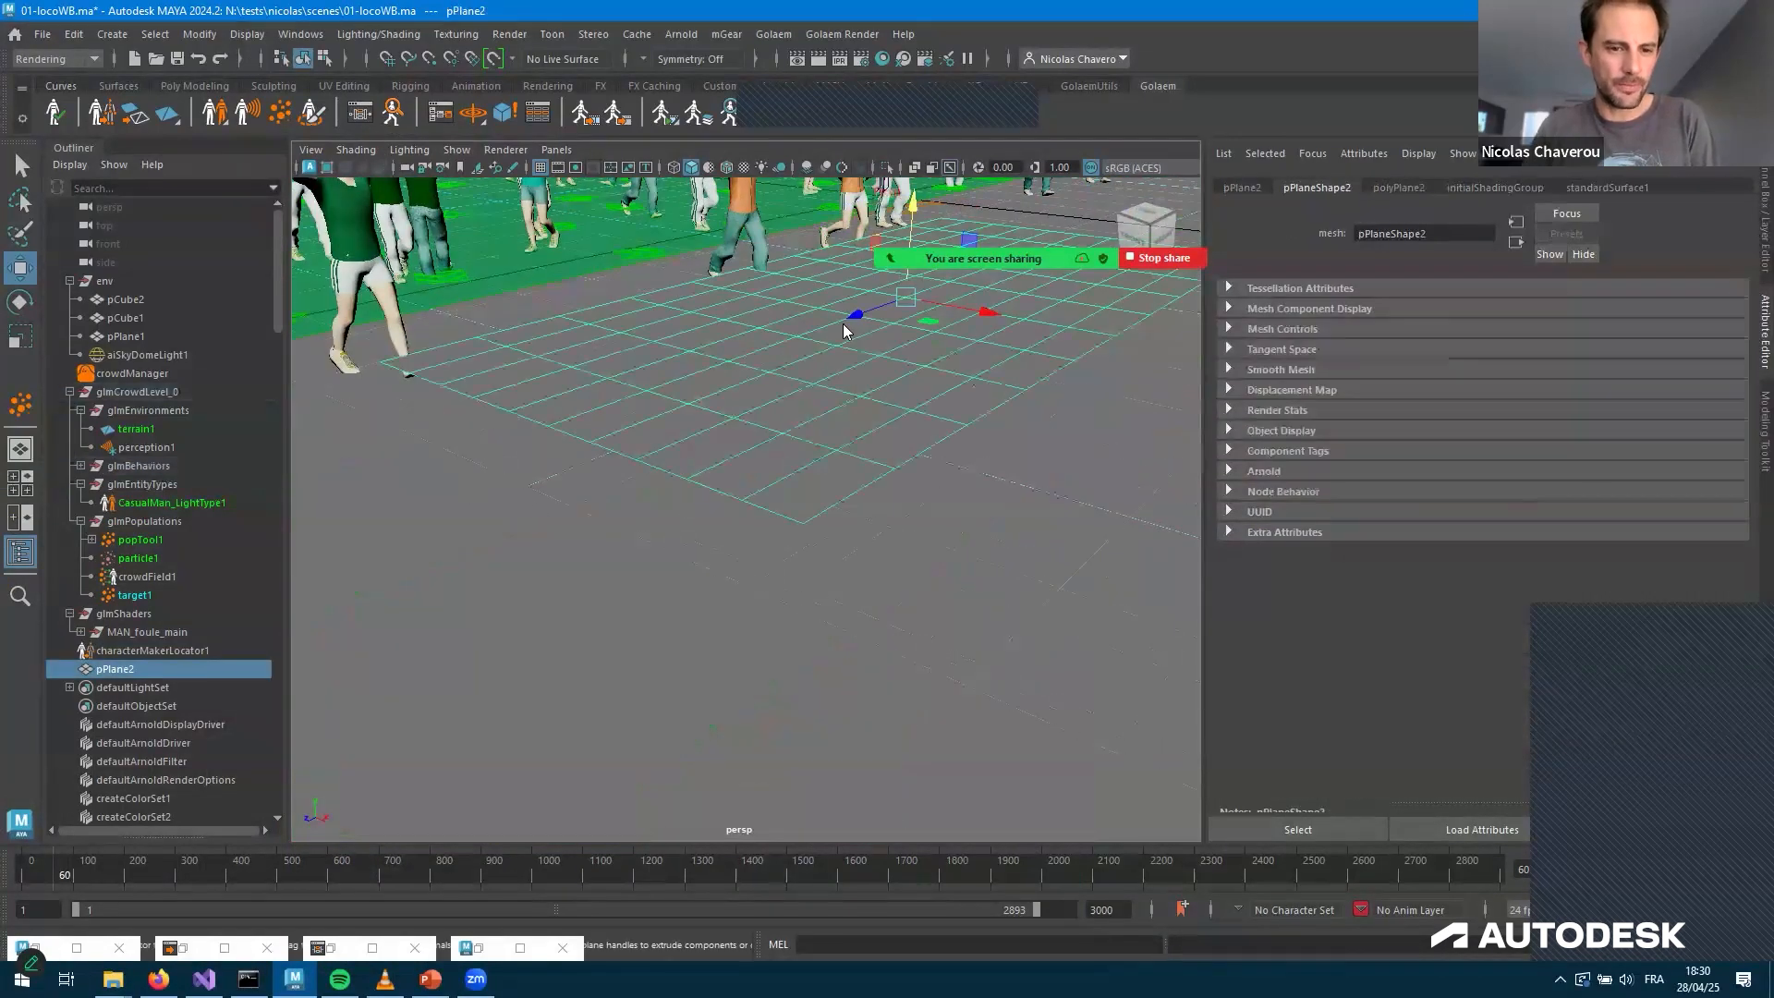
pyautogui.click(360, 113)
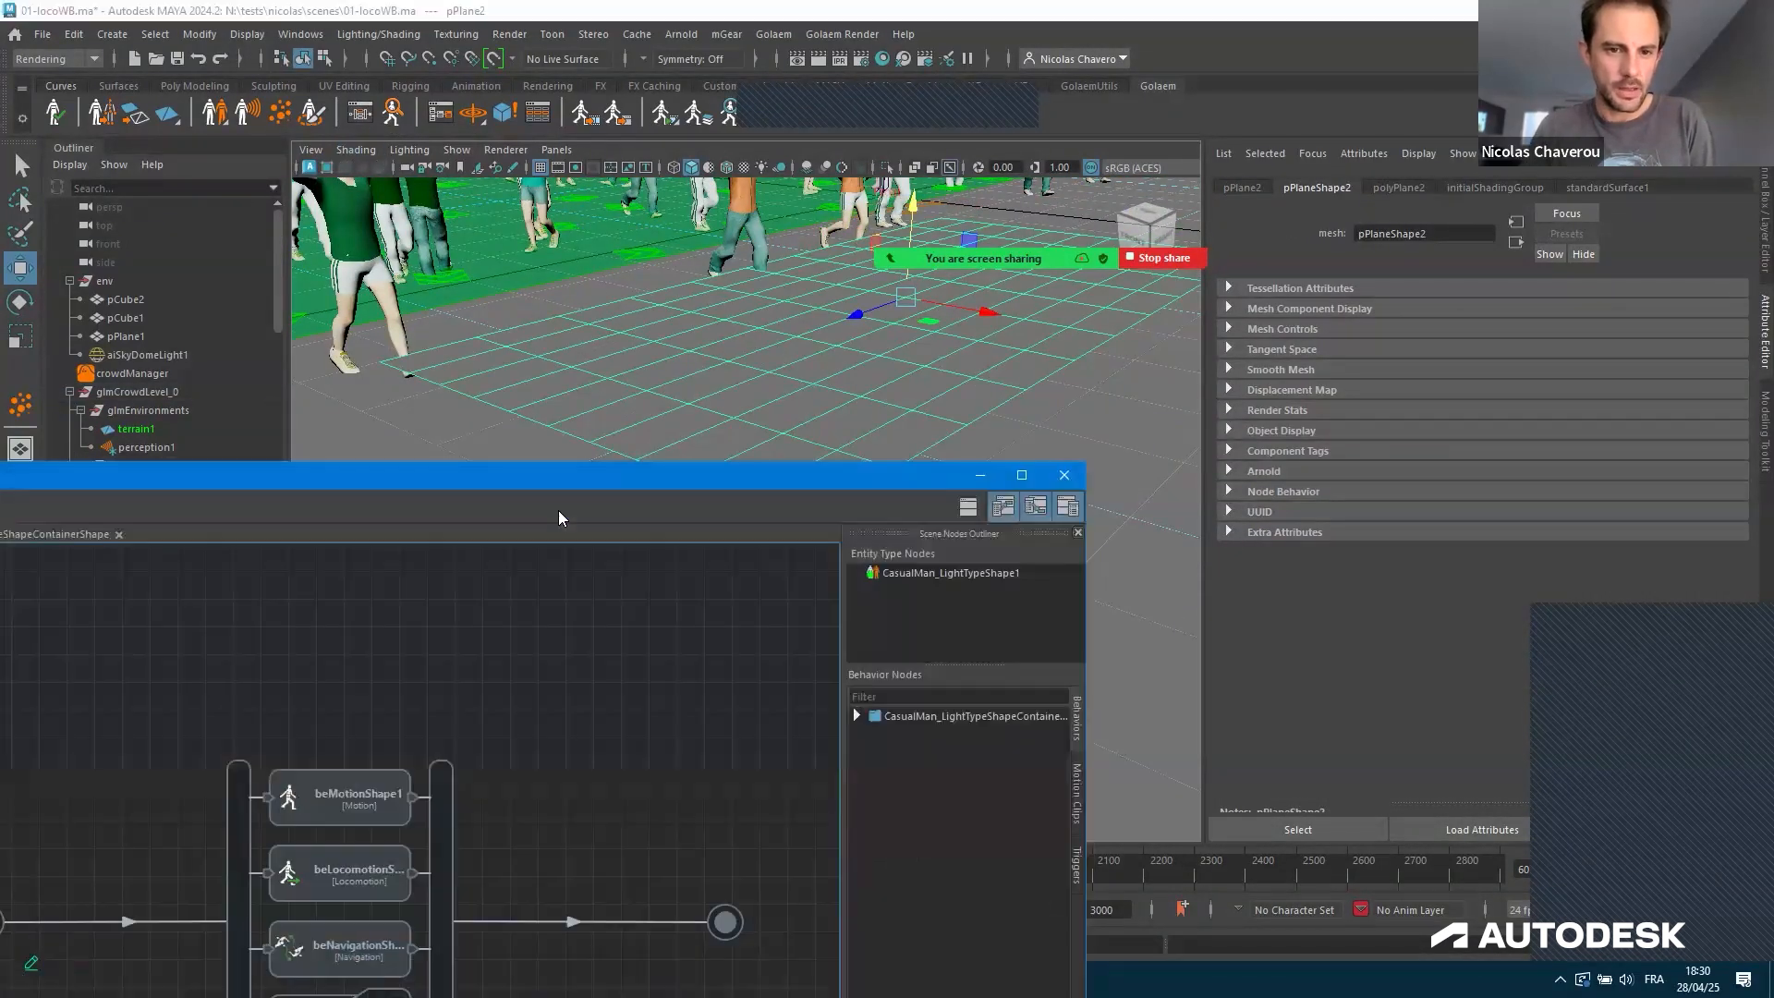
pyautogui.moveTo(469, 485); pyautogui.dragTo(825, 340)
pyautogui.scroll(4, 852, 516)
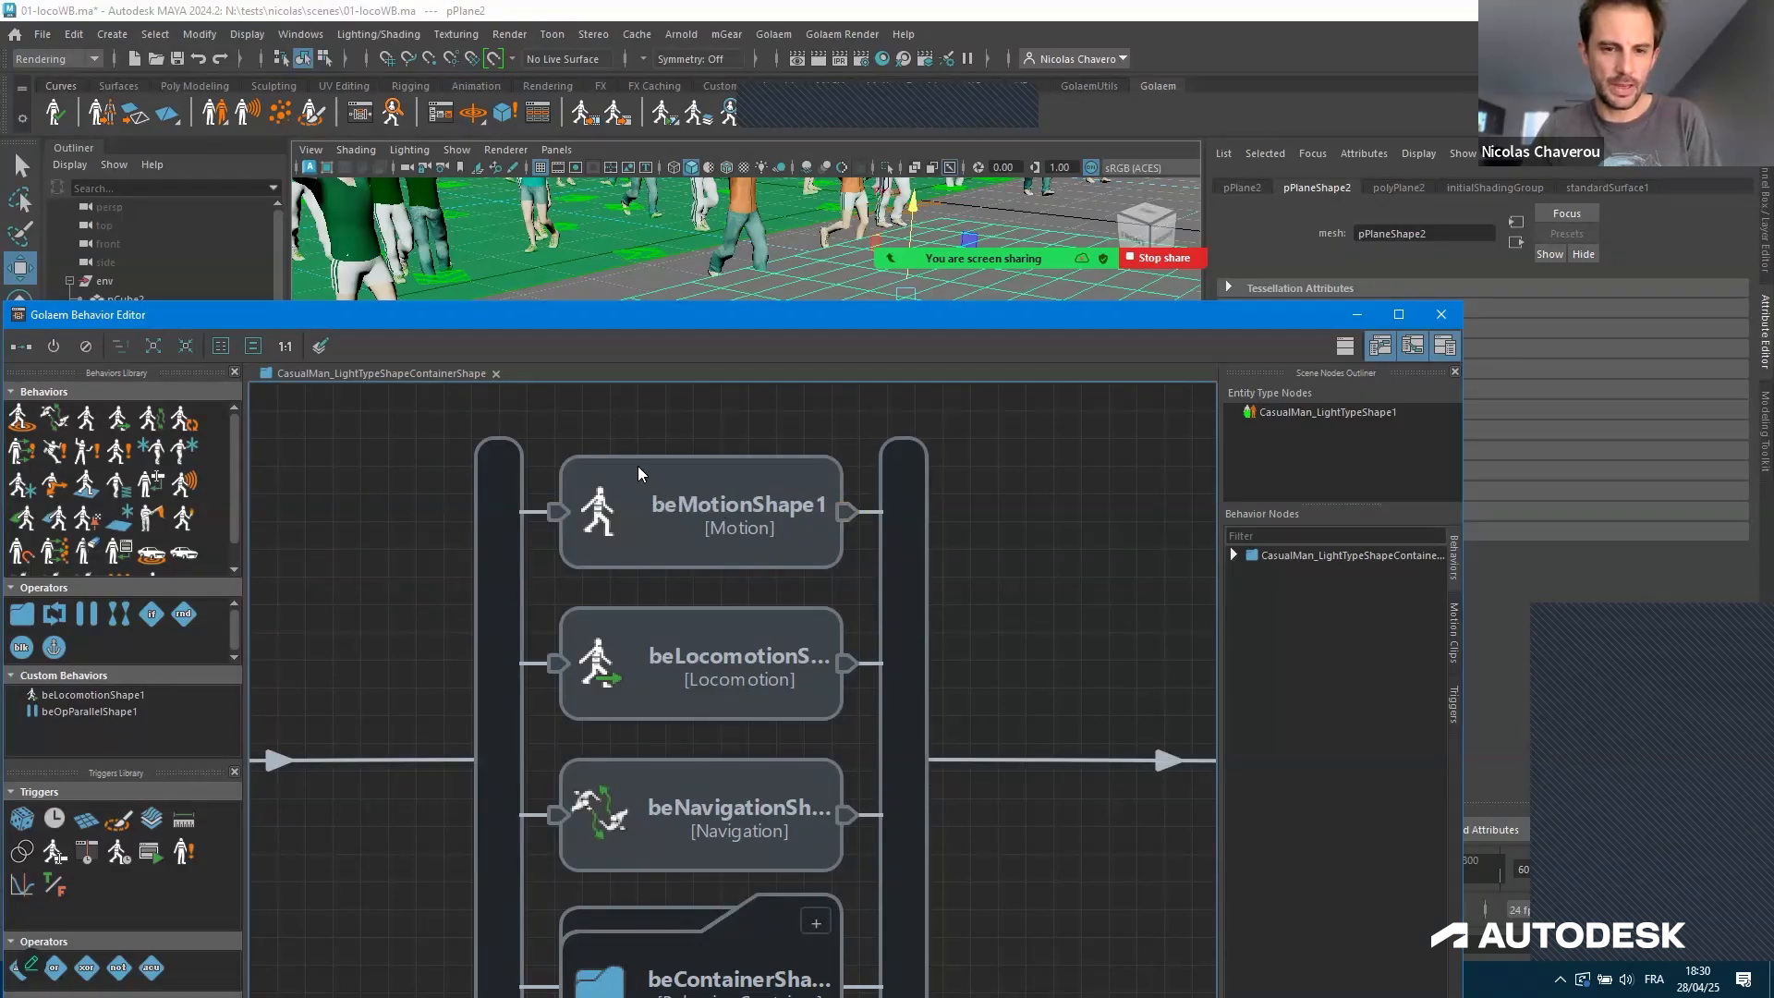
pyautogui.hotkey('ctrl', 'z')
pyautogui.hotkey('ctrl', 'z')
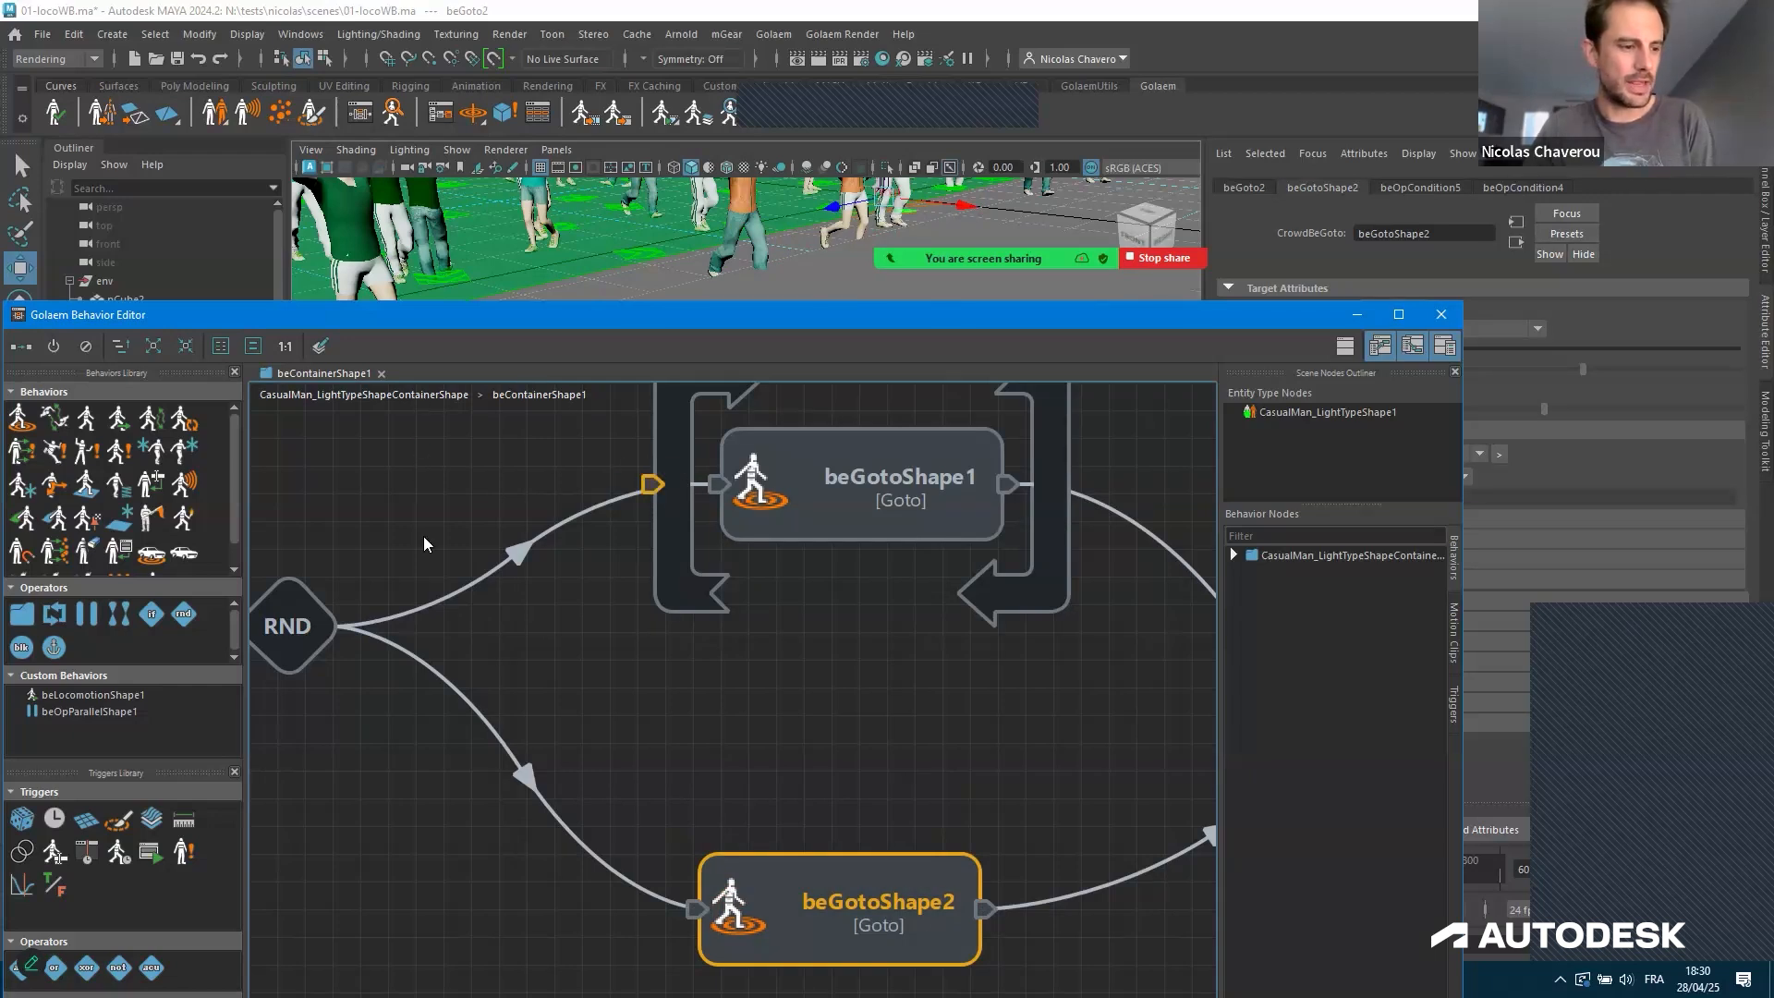
pyautogui.doubleClick(504, 653)
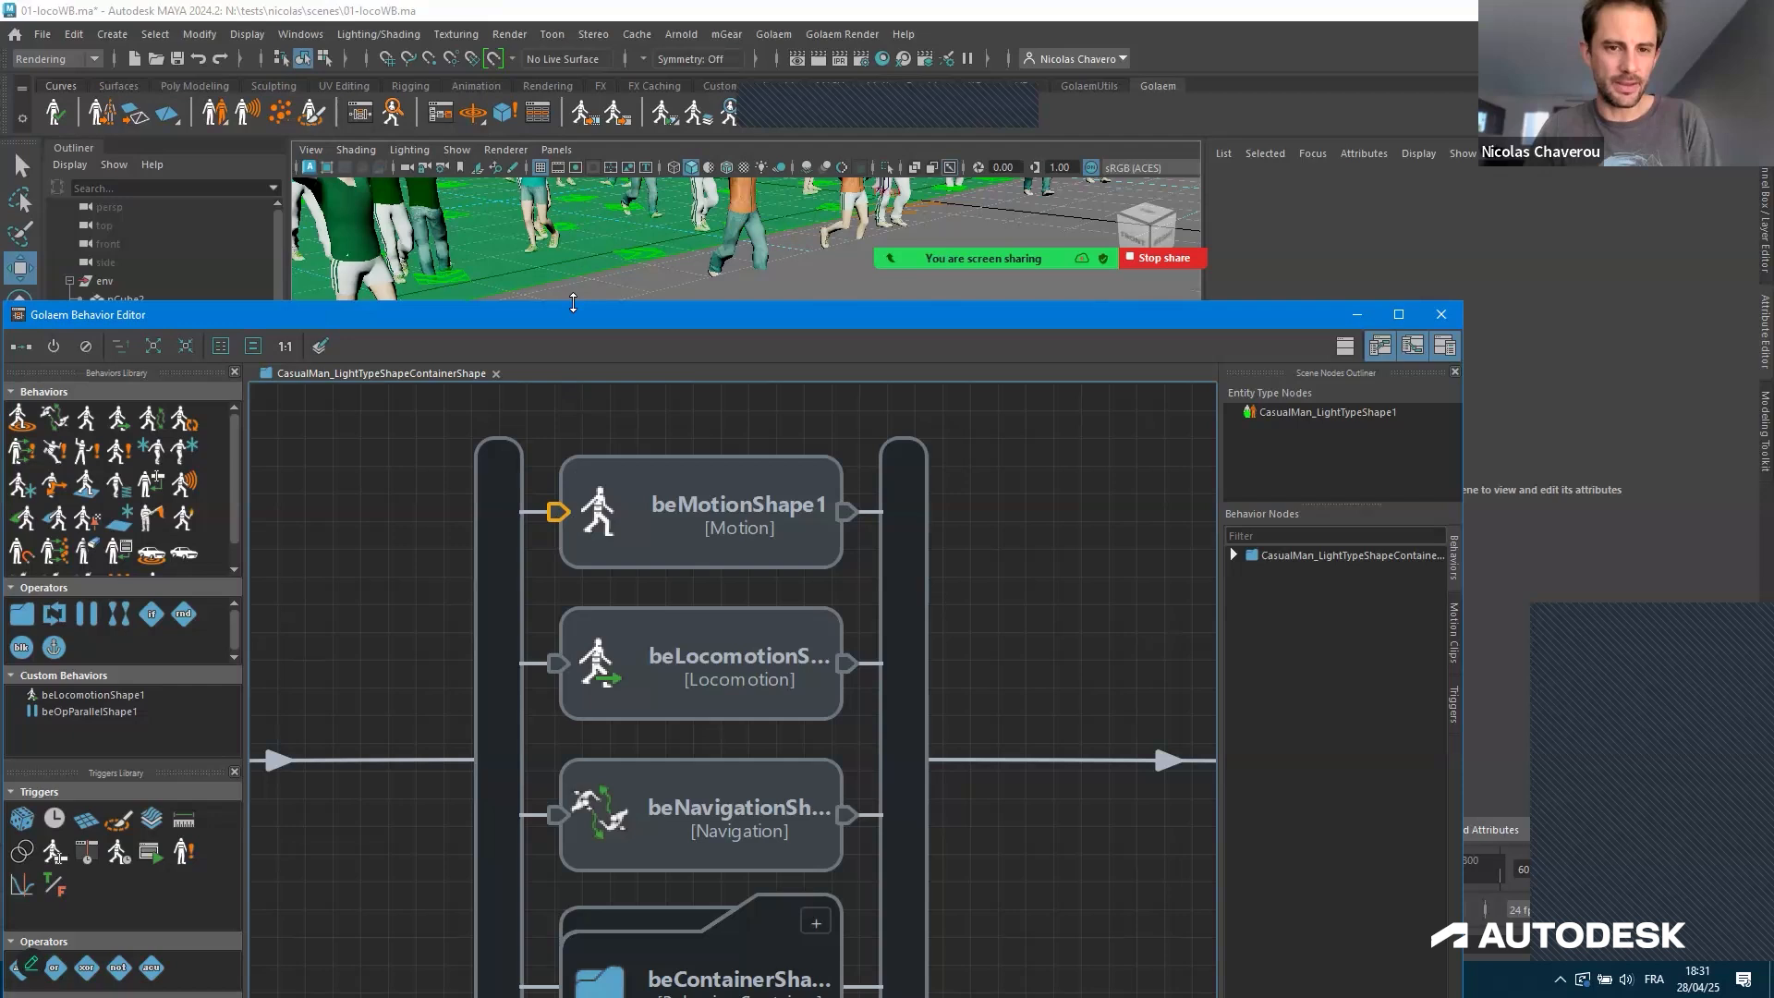
# Open the Motion behavior's start trigger and replace its True trigger with a polygon zone trigger
pyautogui.click(555, 511)
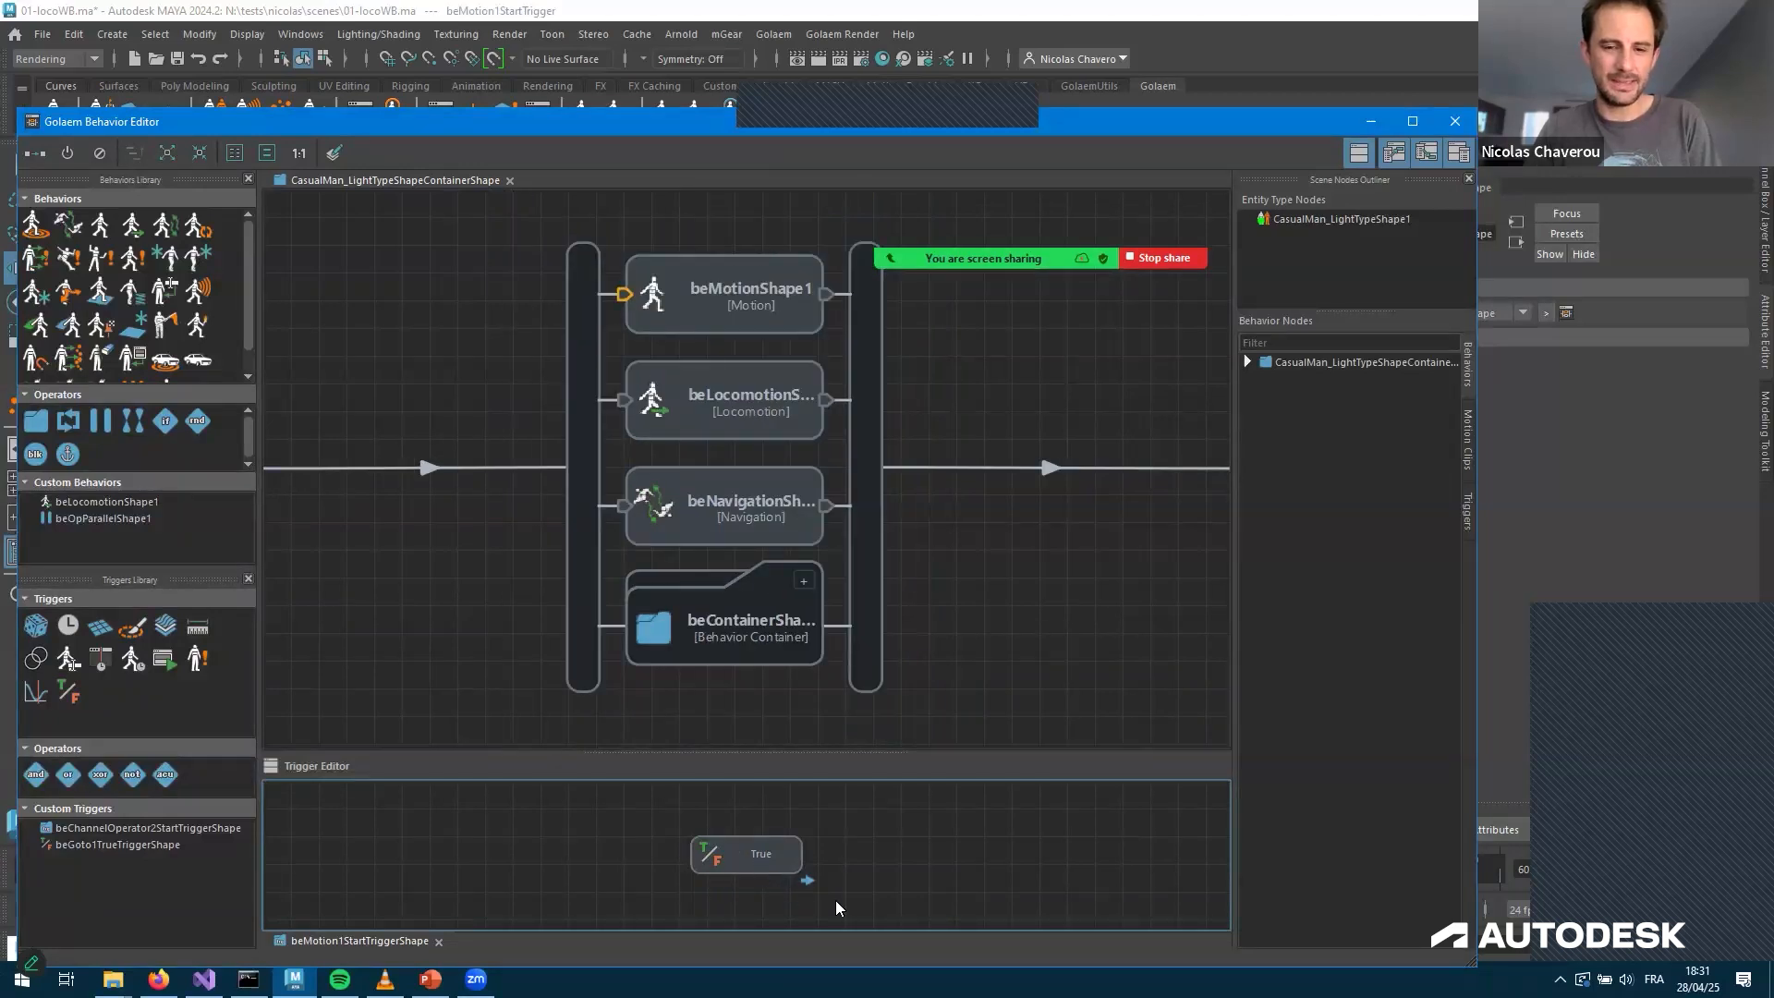
pyautogui.scroll(2, 753, 863)
pyautogui.click(695, 883)
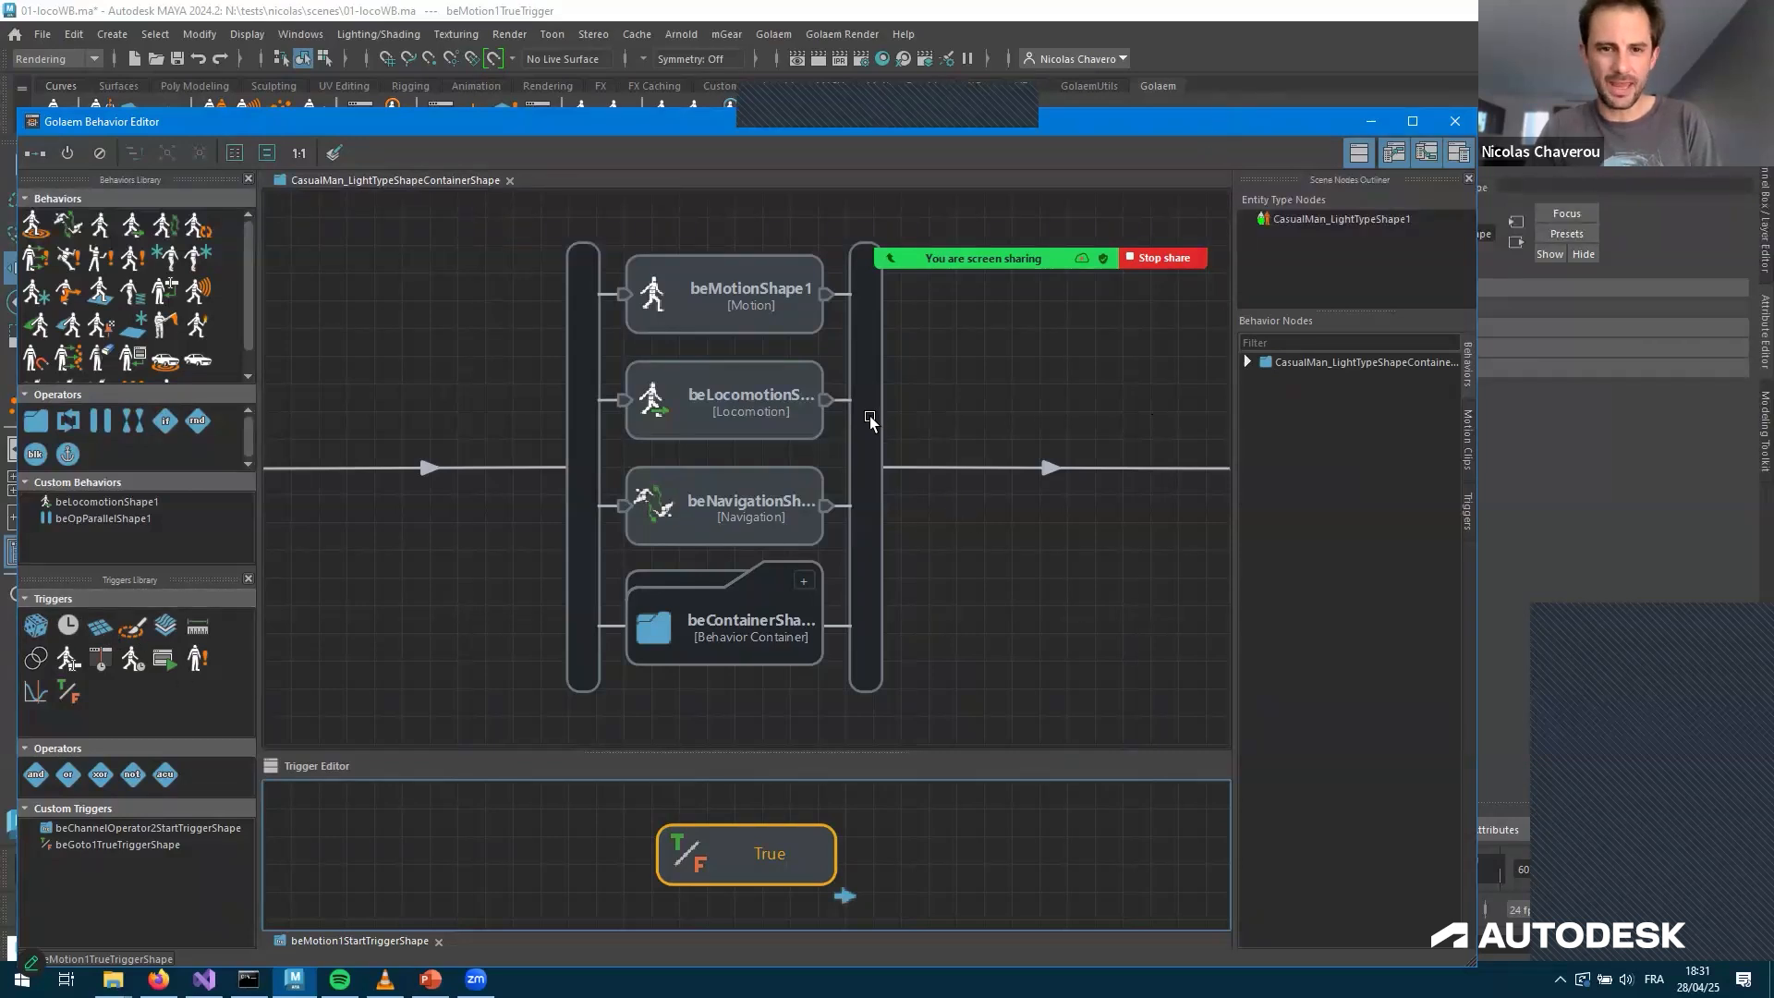
pyautogui.moveTo(555, 121); pyautogui.dragTo(460, 630)
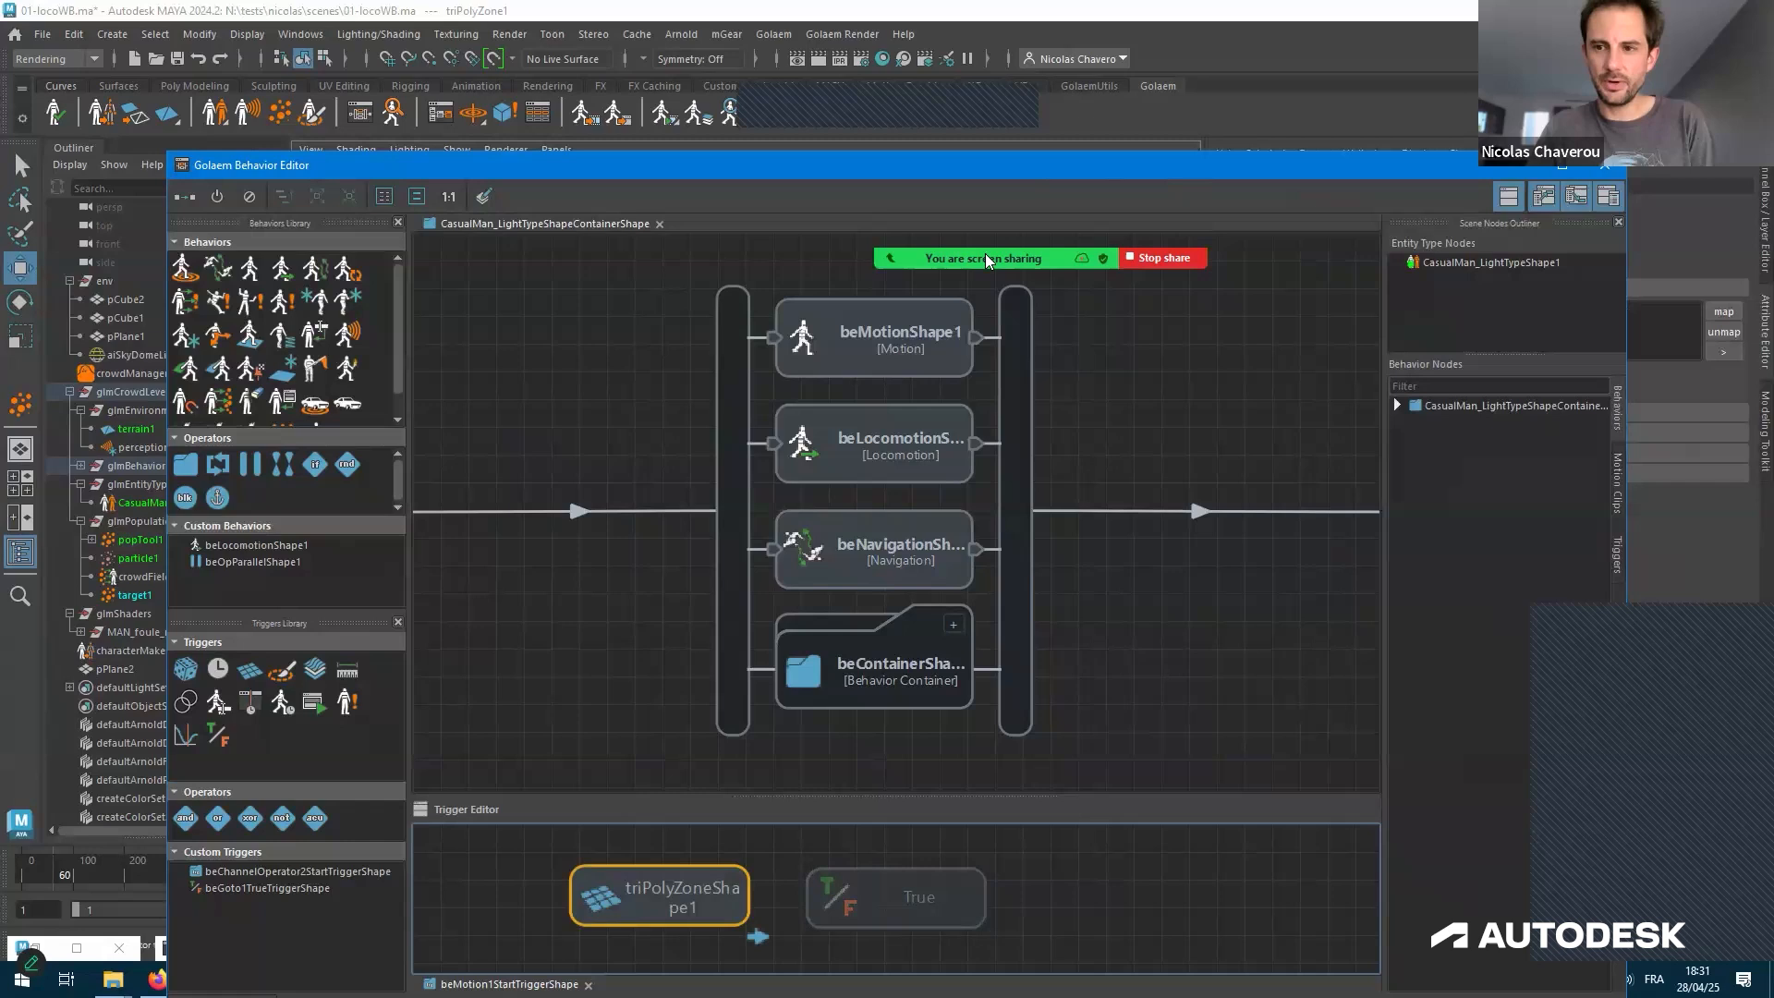
# Map pPlane2 as the polygon zone trigger's input polygon and run the simulation around the plane
pyautogui.moveTo(1182, 173); pyautogui.dragTo(889, 219)
pyautogui.click(1227, 210)
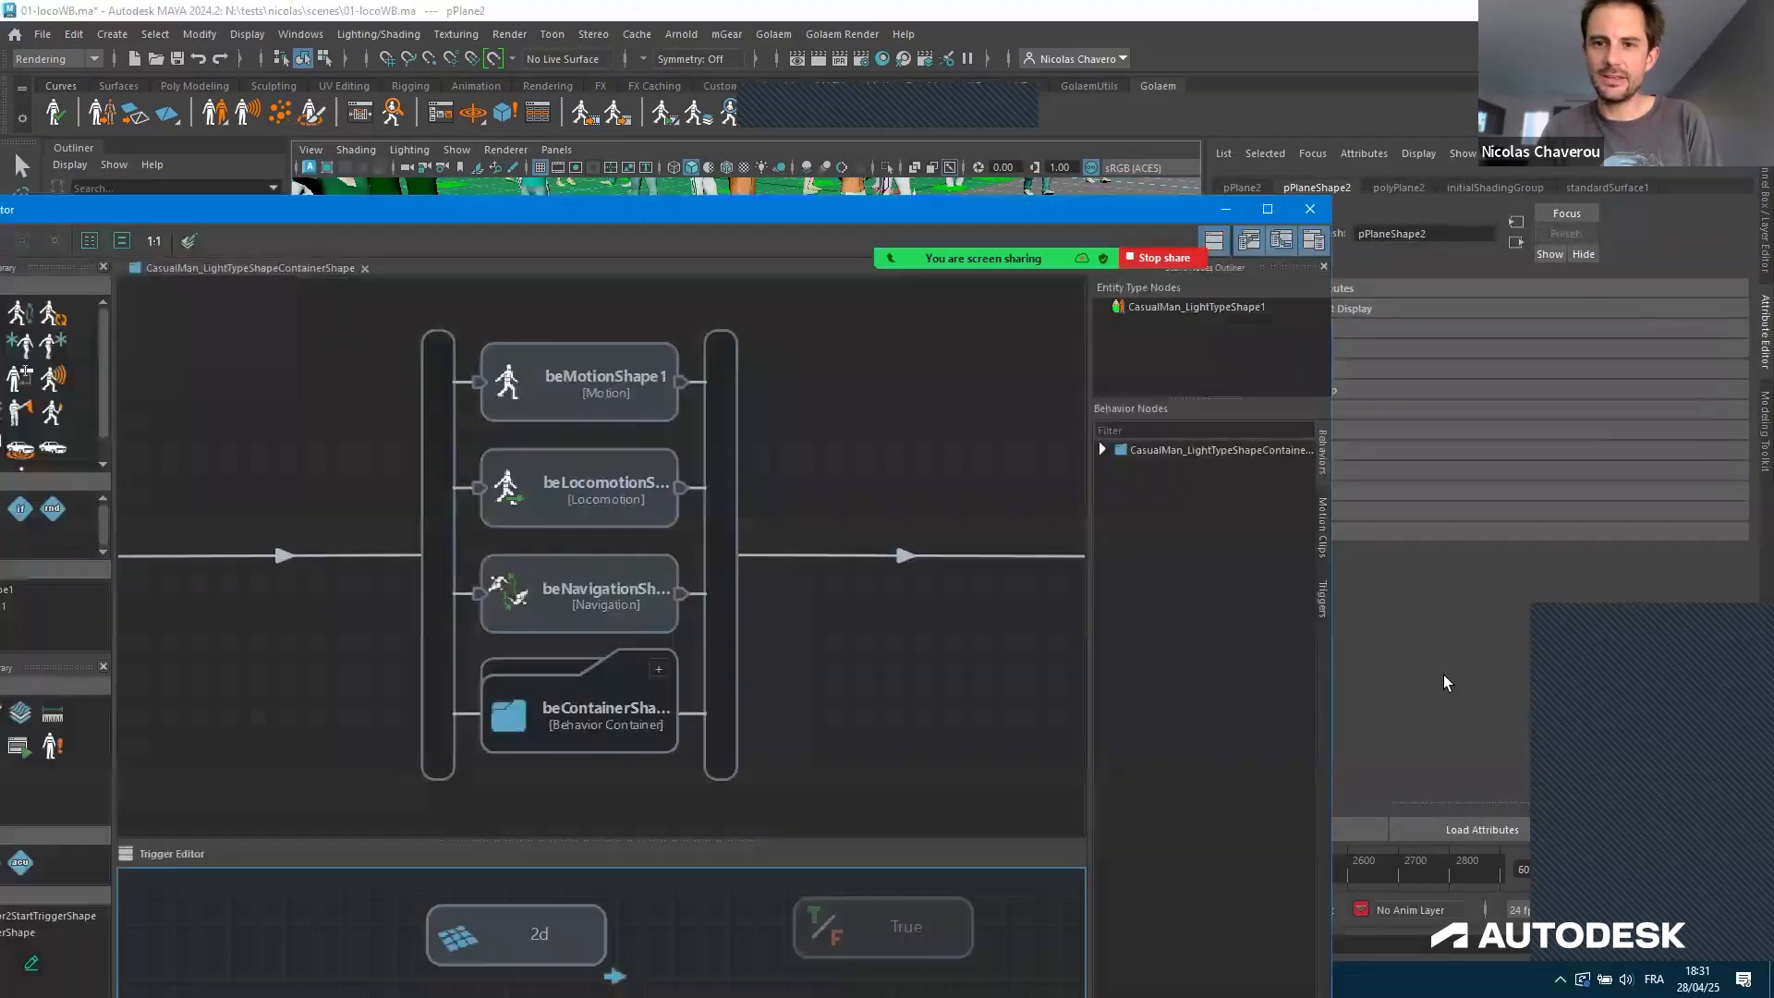
pyautogui.click(1482, 828)
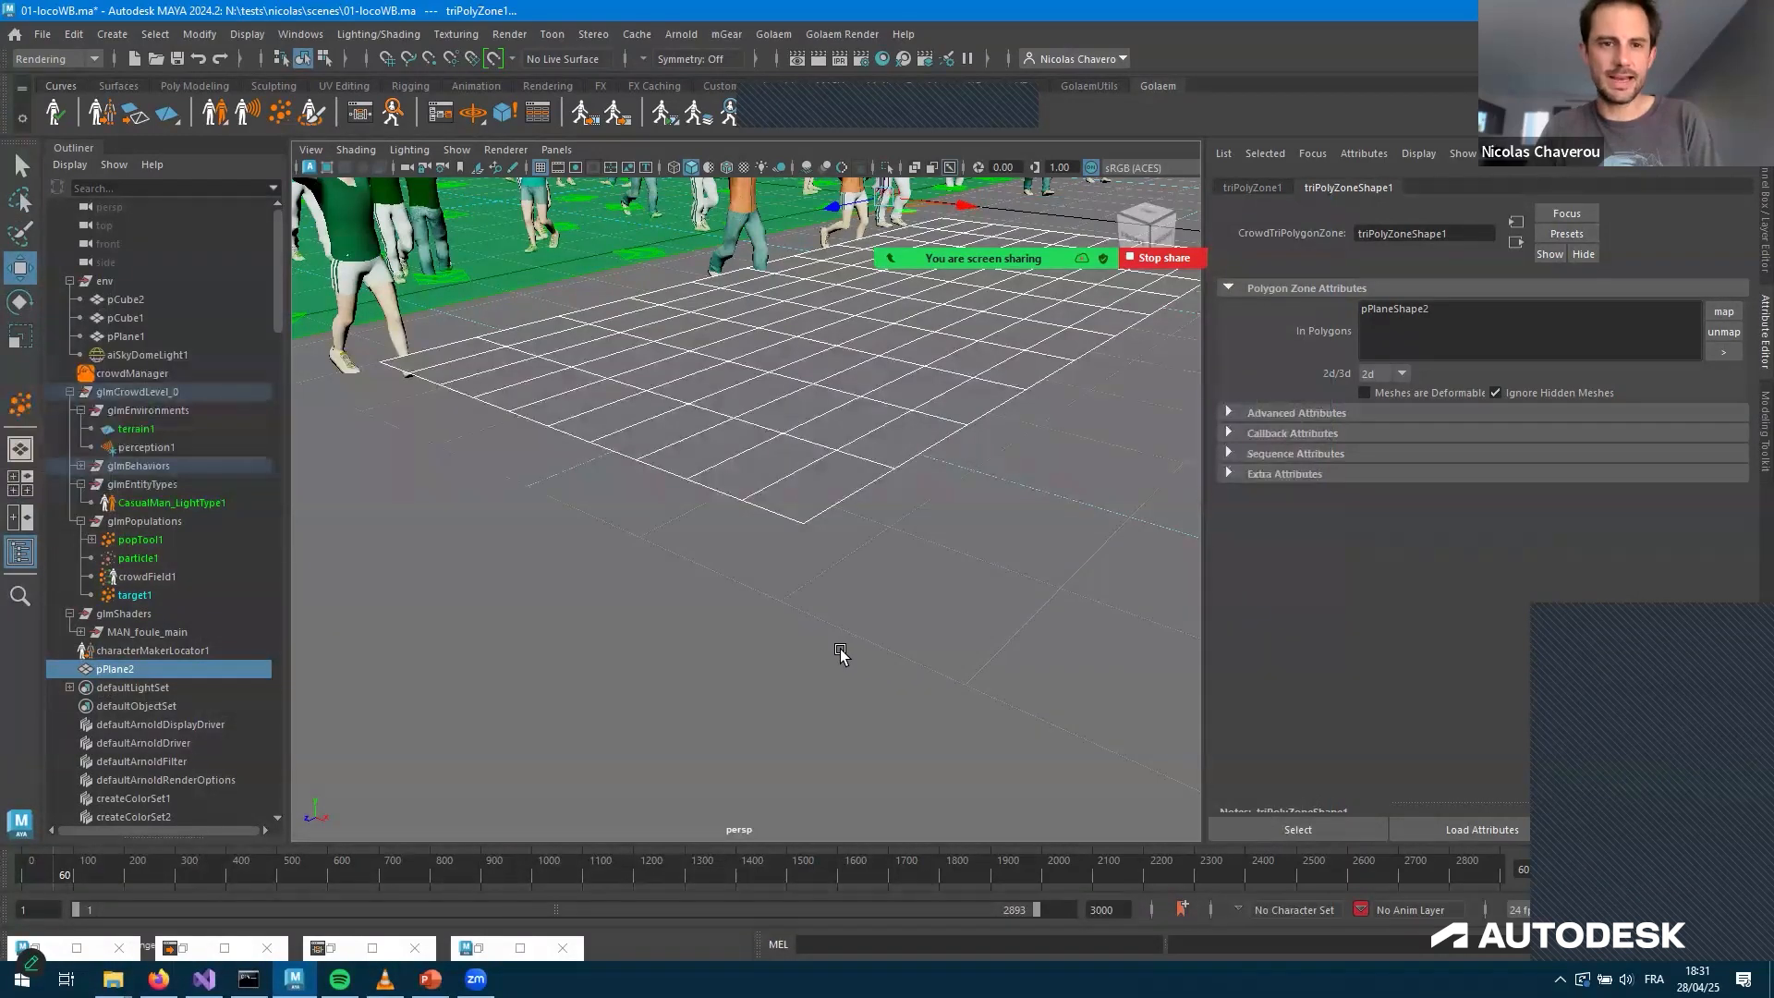
pyautogui.scroll(-3, 836, 653)
pyautogui.press('f')
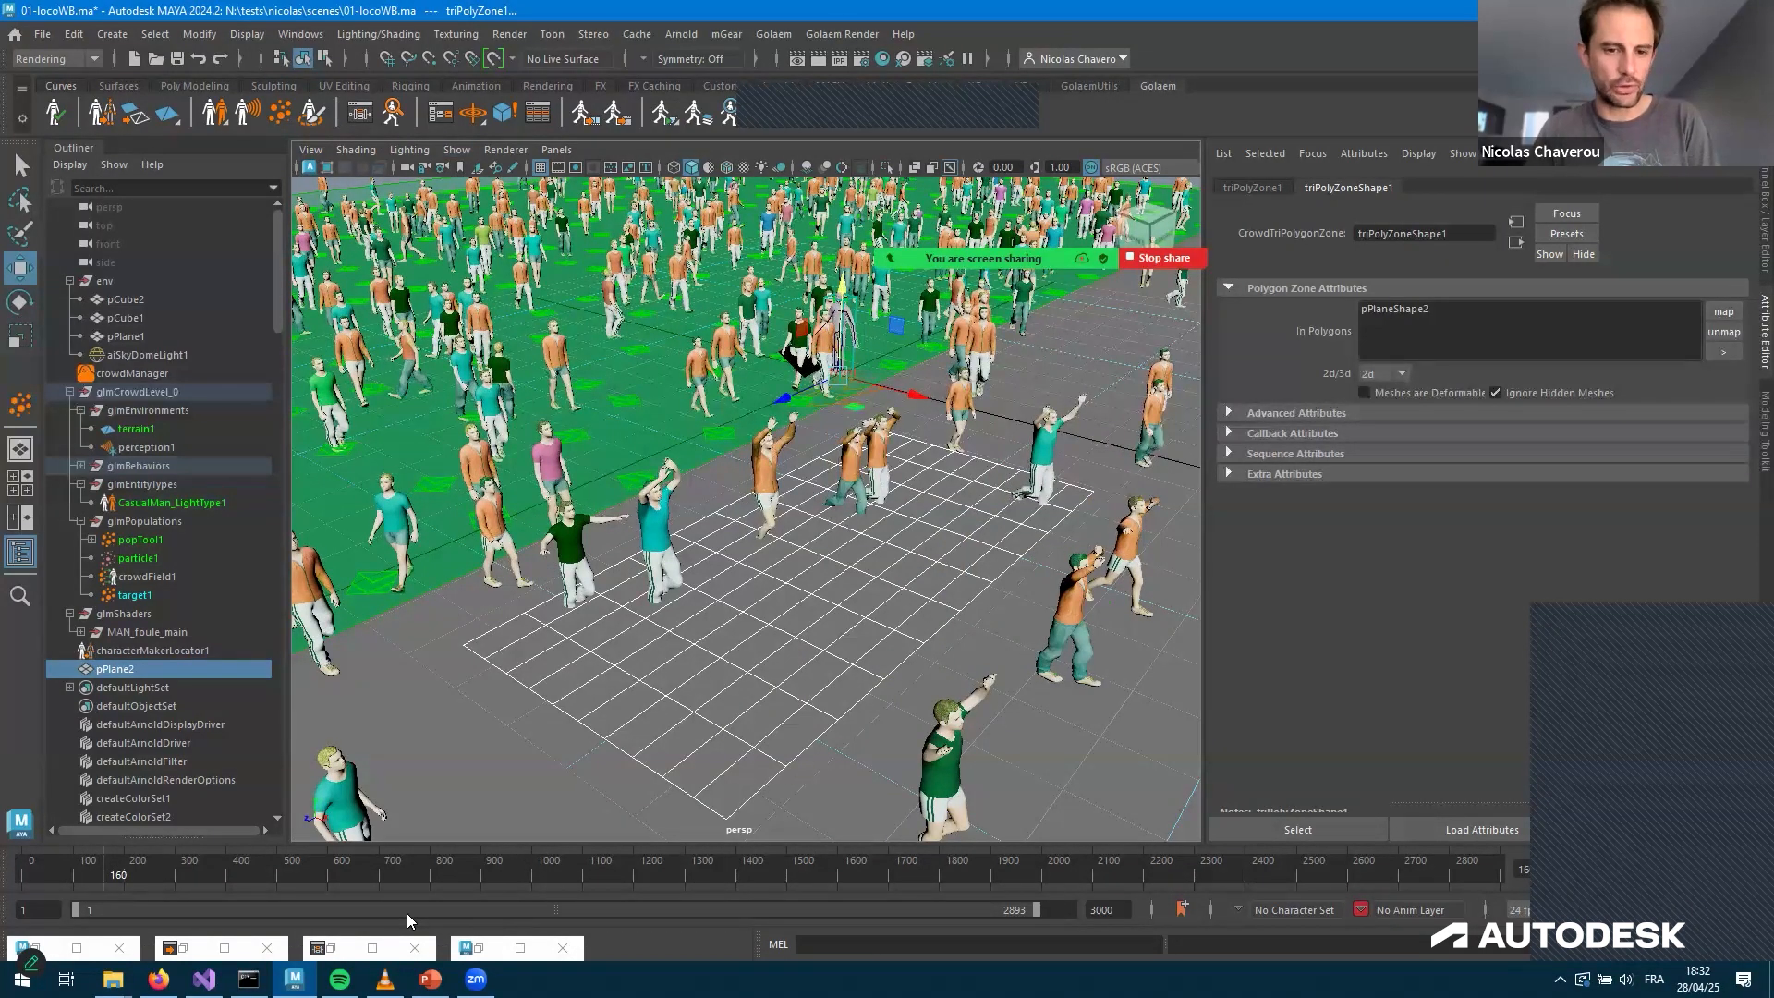
# Chain a Fade trigger after the zone trigger, with duration 100 and a ramp point at position 0.913, value 0.200
pyautogui.click(372, 948)
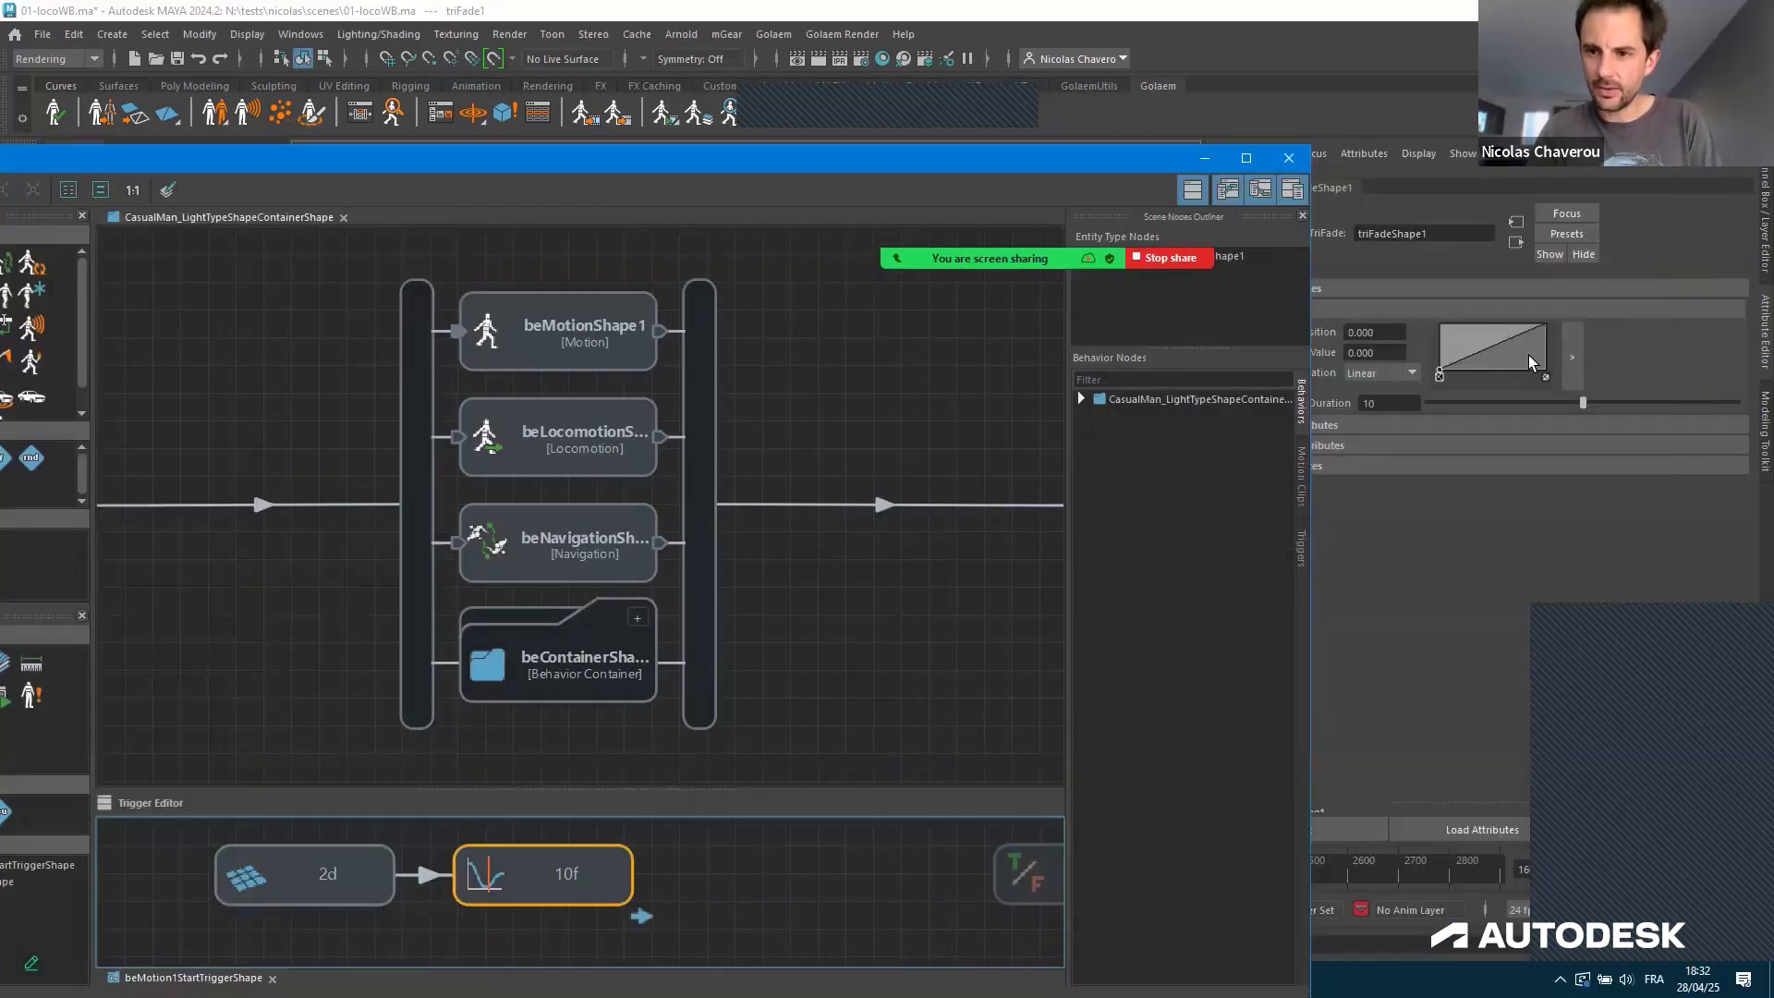
pyautogui.write('100')
pyautogui.press('Return')
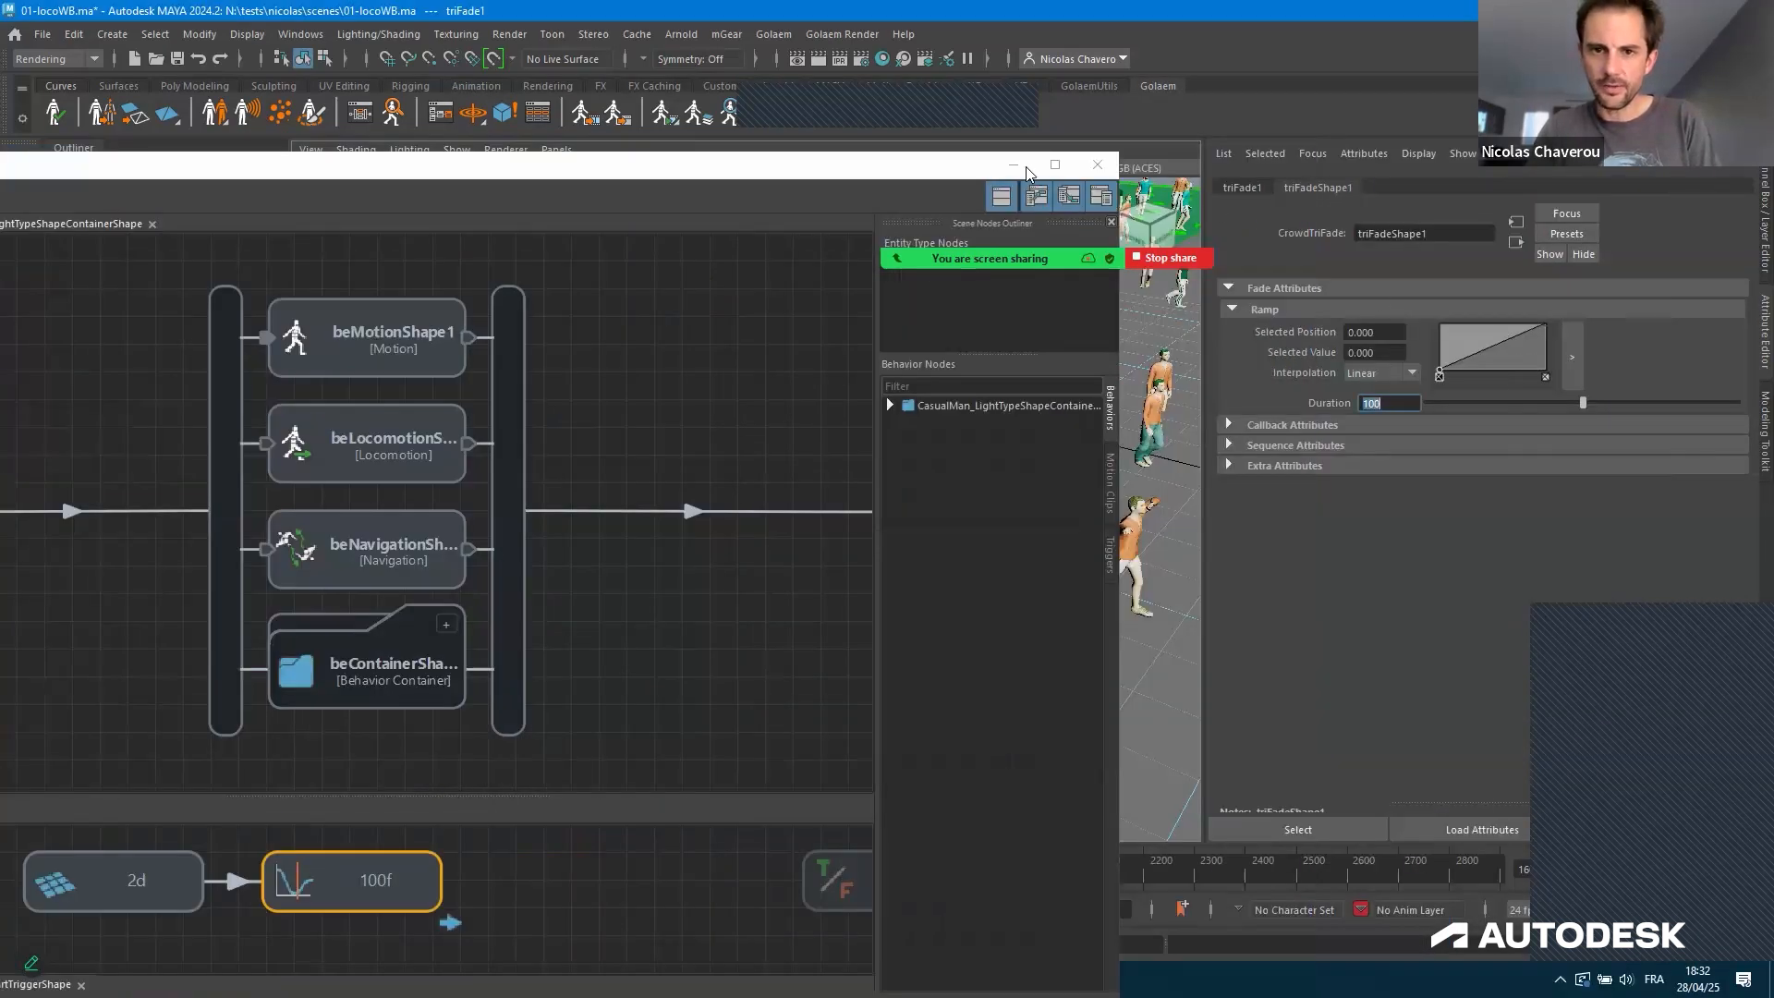
pyautogui.click(1532, 358)
pyautogui.moveTo(1531, 357); pyautogui.dragTo(1537, 361)
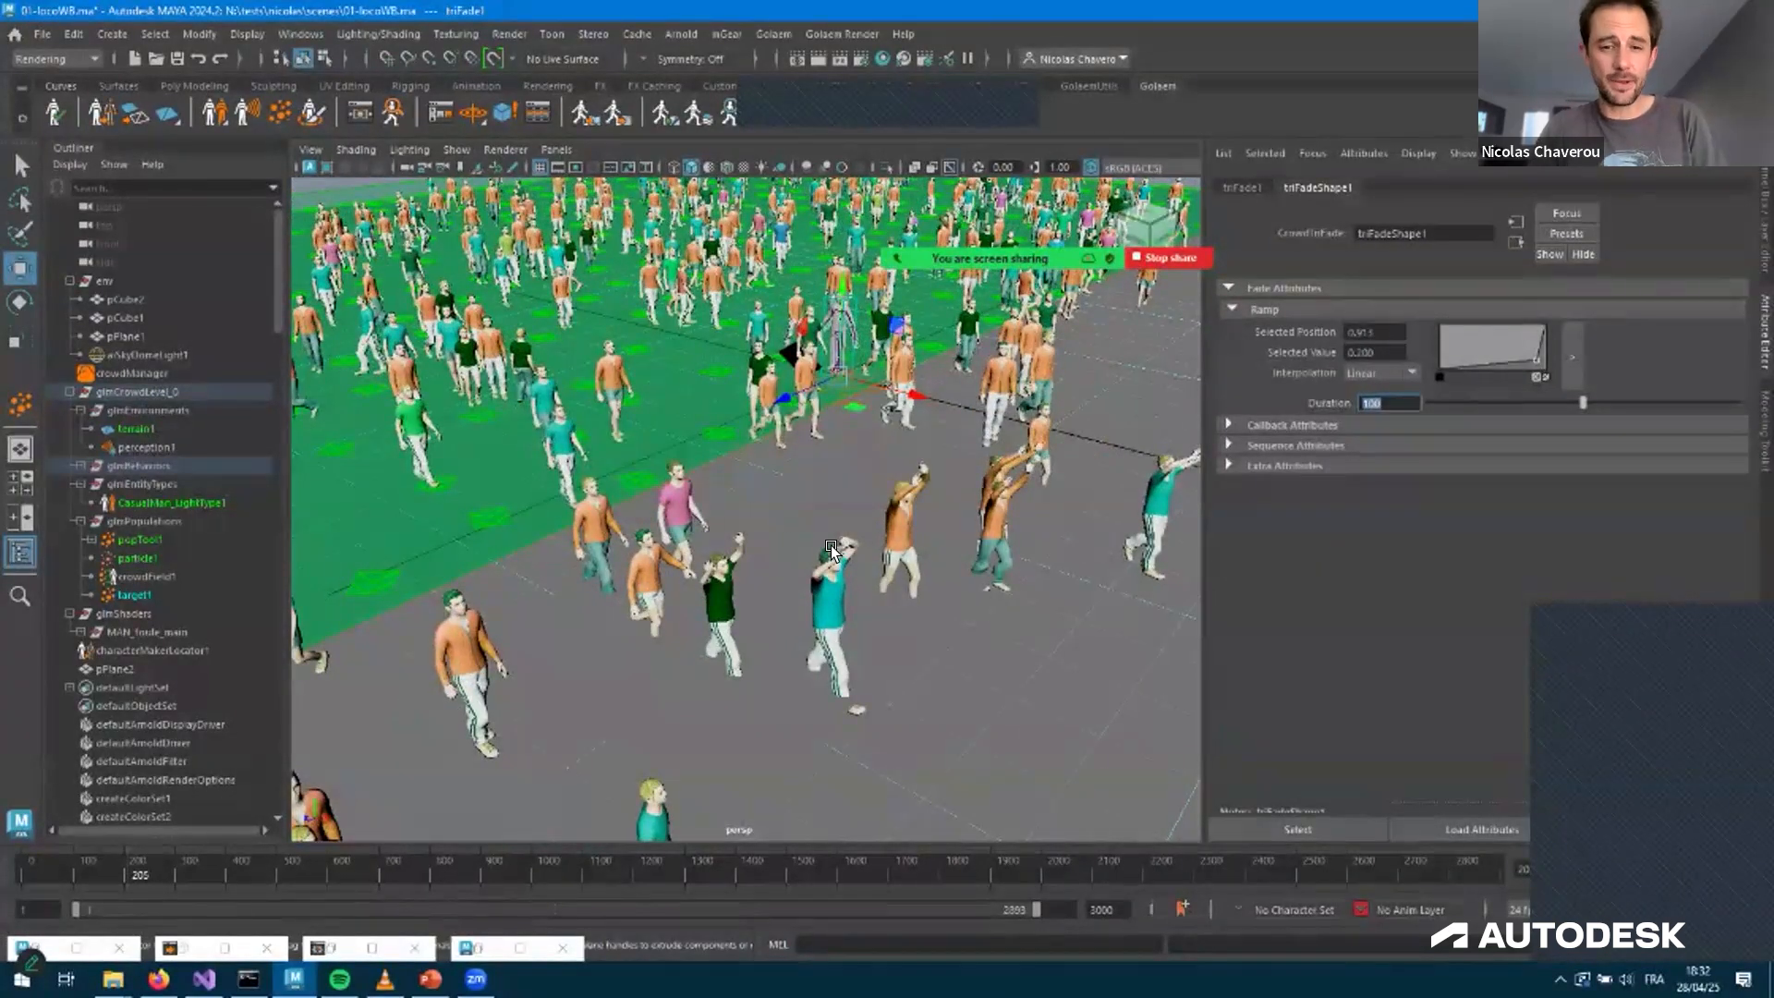
# Play the simulation with the Fade trigger and examine the characters' arm motion from a wider view
pyautogui.hotkey('alt', 'v')
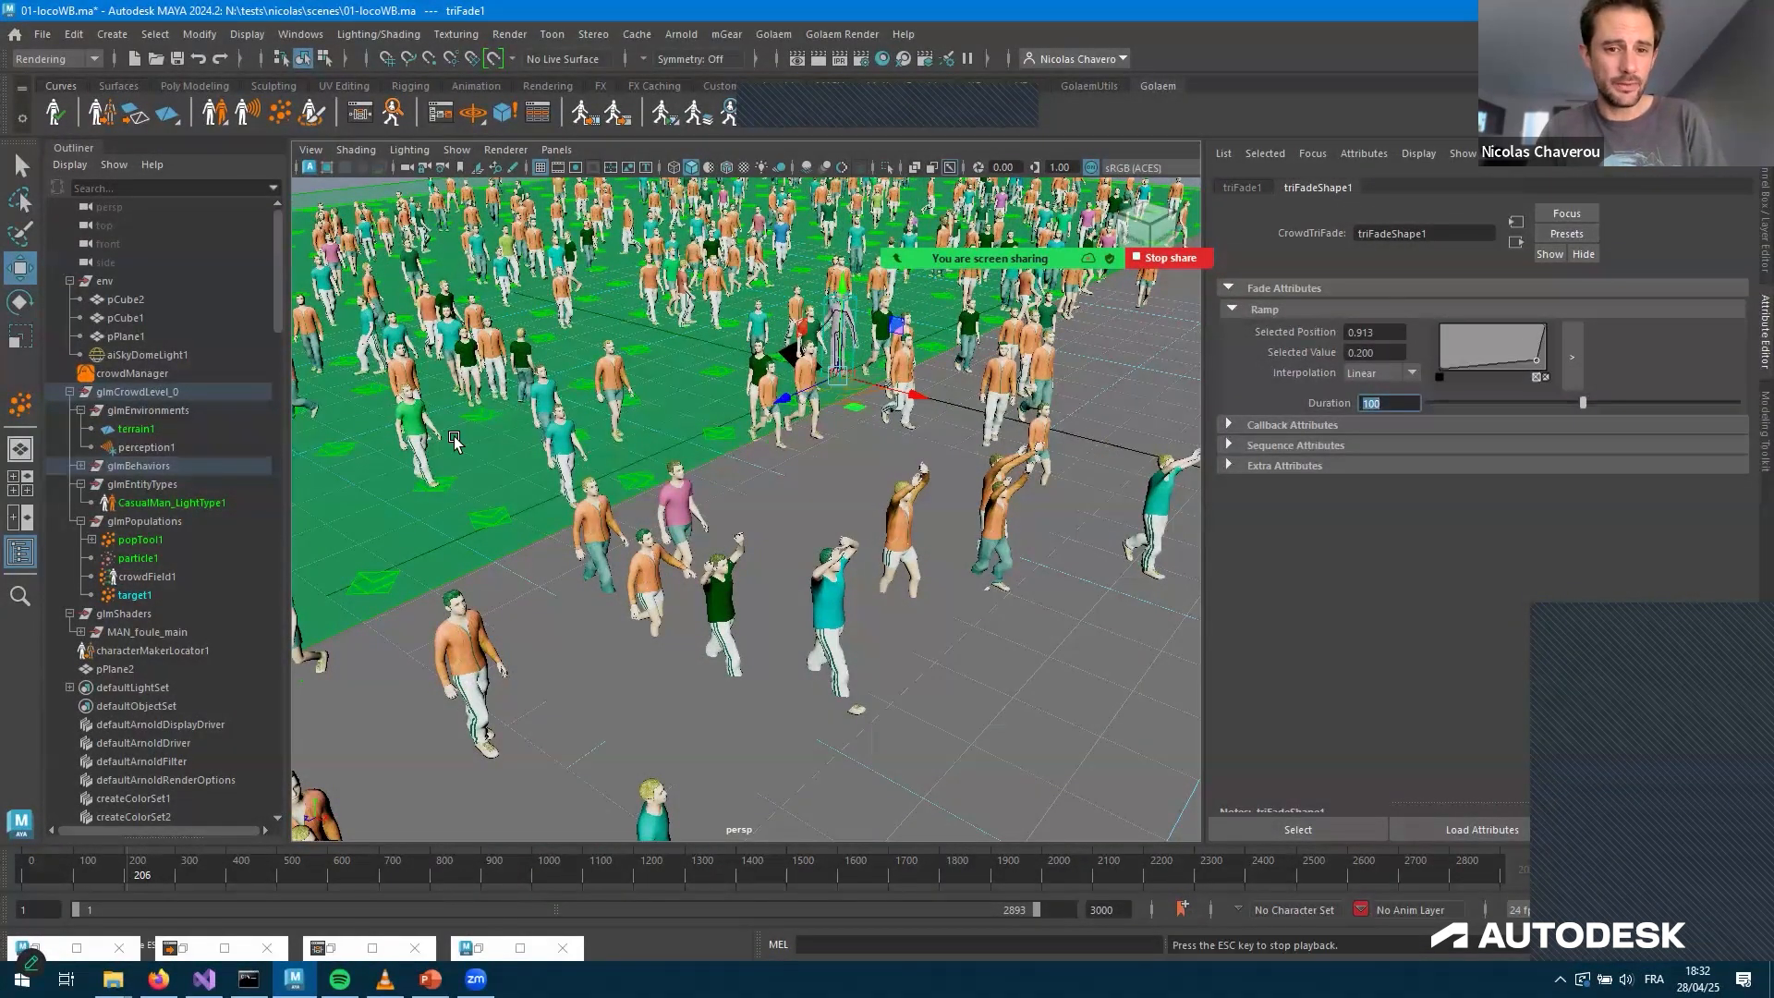
pyautogui.keyDown('alt'); pyautogui.moveTo(653, 490); pyautogui.dragTo(444, 427, button='middle'); pyautogui.keyUp('alt')
pyautogui.scroll(-3, 444, 427)
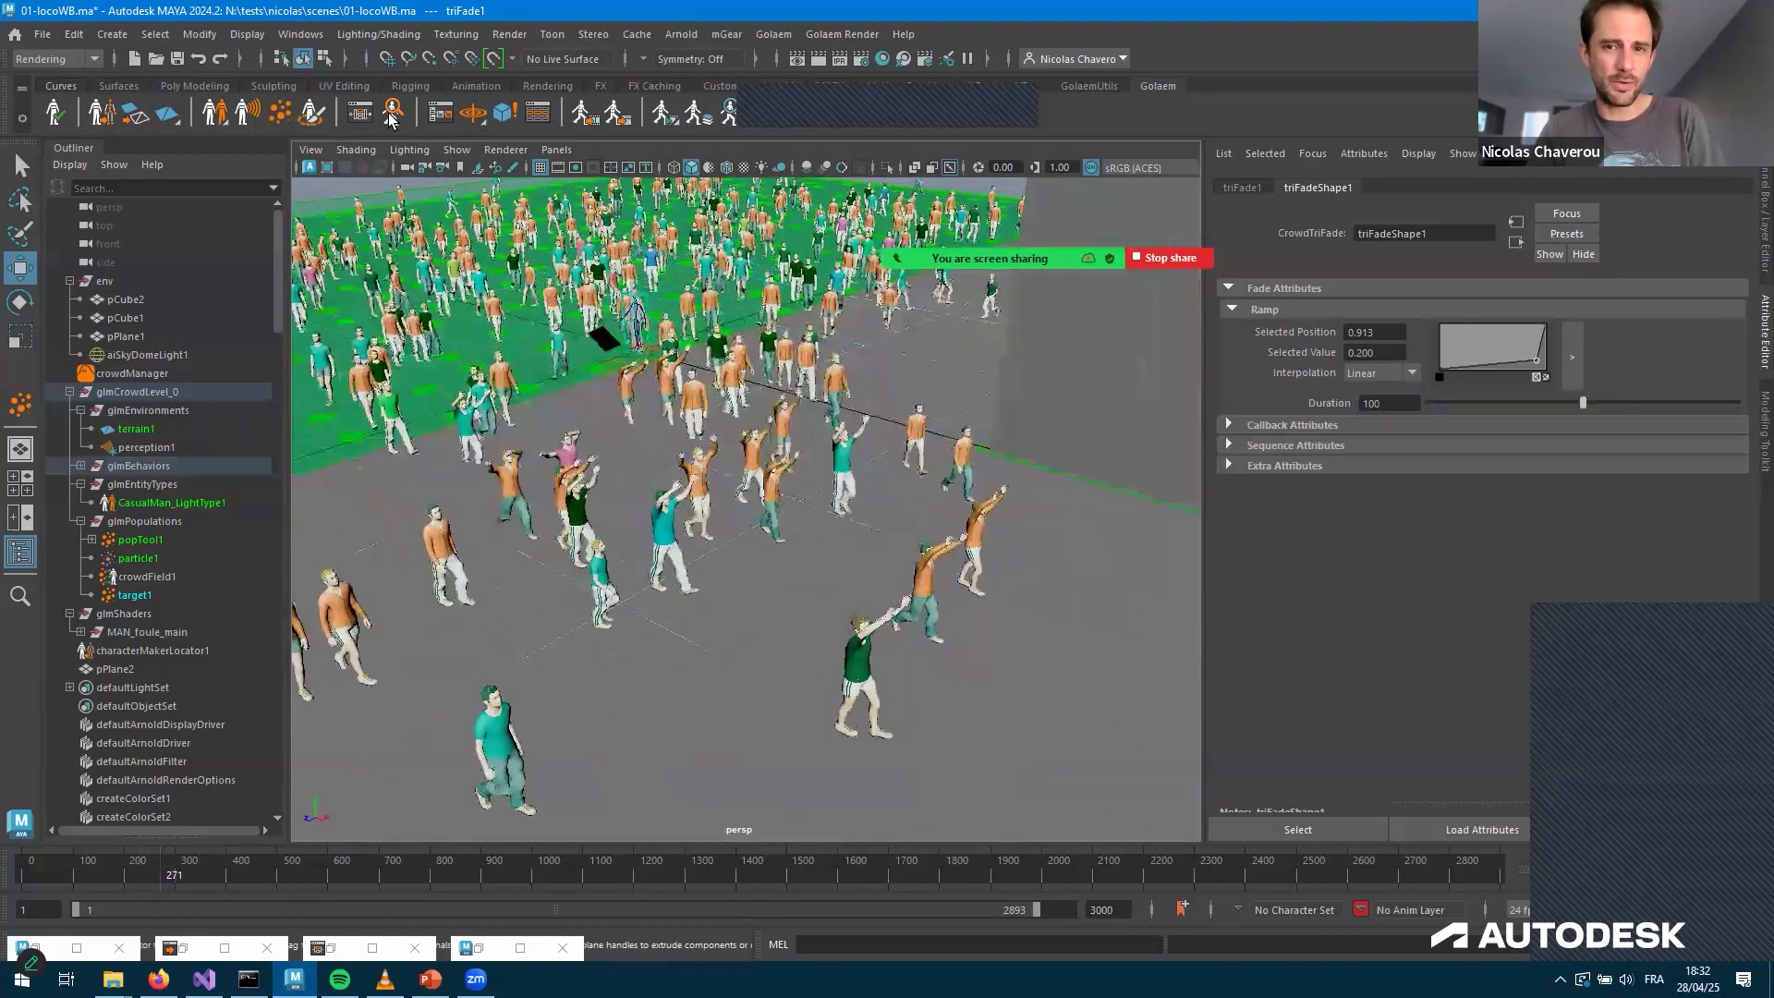
# Examine the Motion behavior's stop trigger and the behaviors available in the Behaviors Library
pyautogui.doubleClick(469, 346)
pyautogui.click(468, 337)
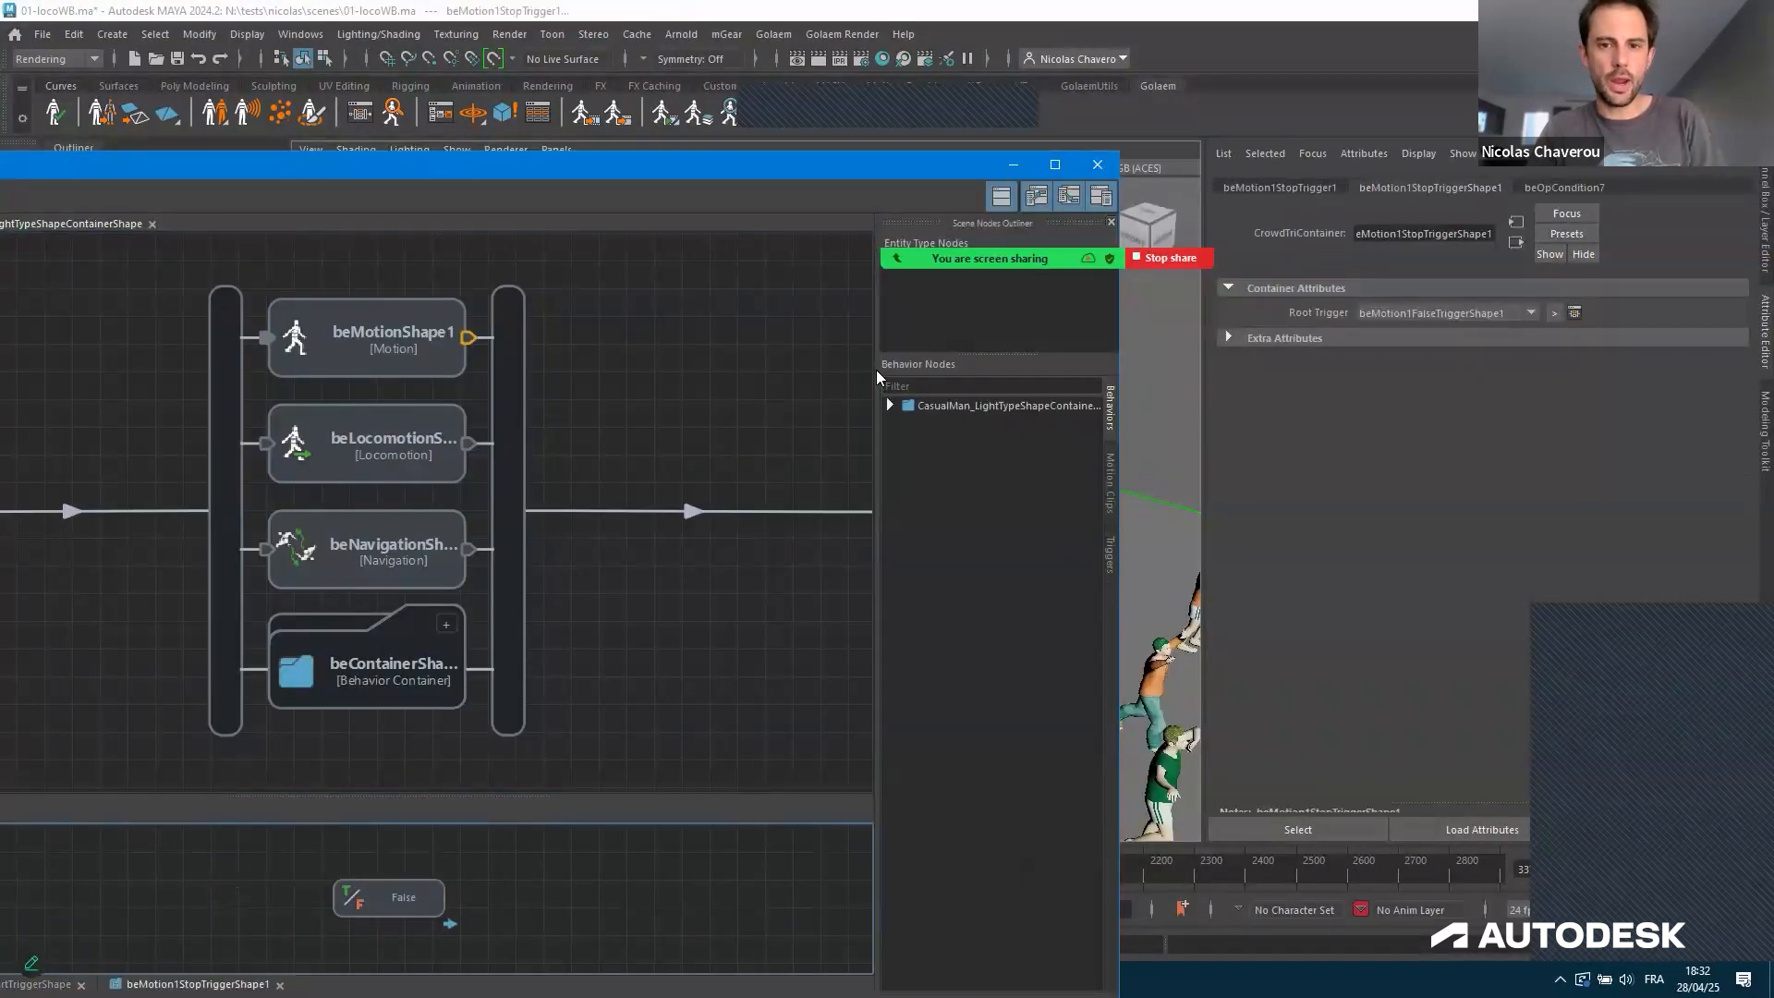
pyautogui.moveTo(407, 166); pyautogui.dragTo(277, 369)
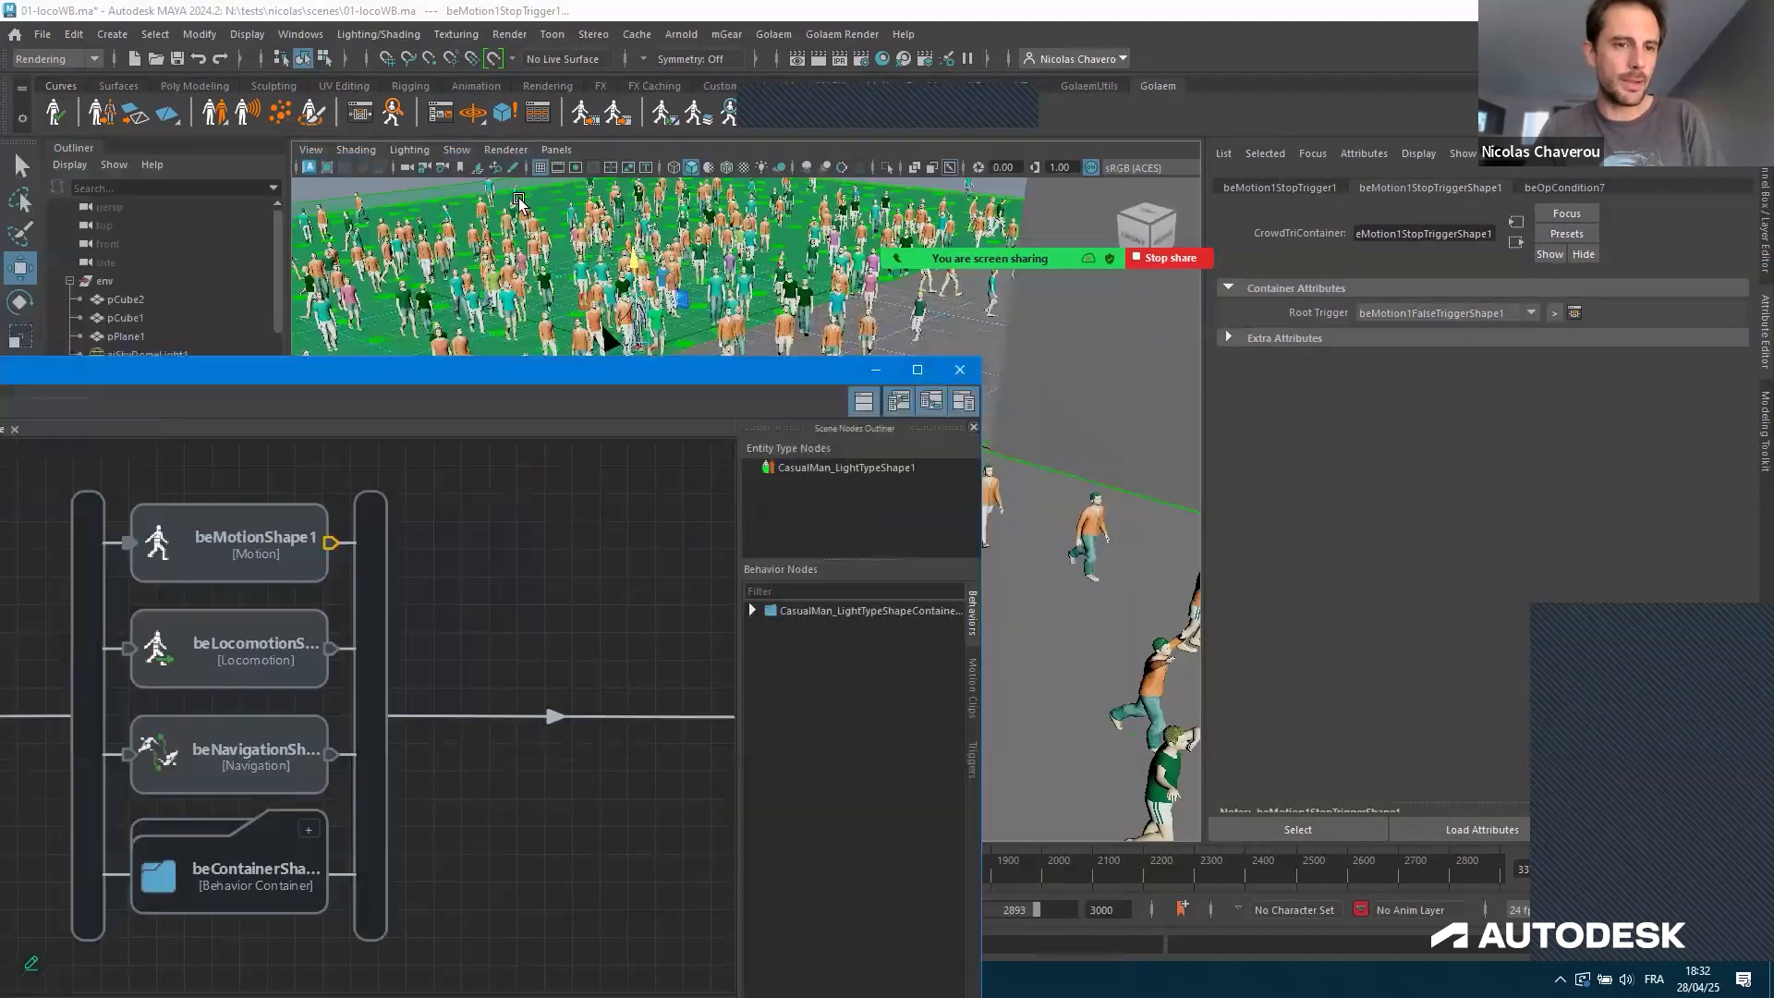
pyautogui.click(876, 368)
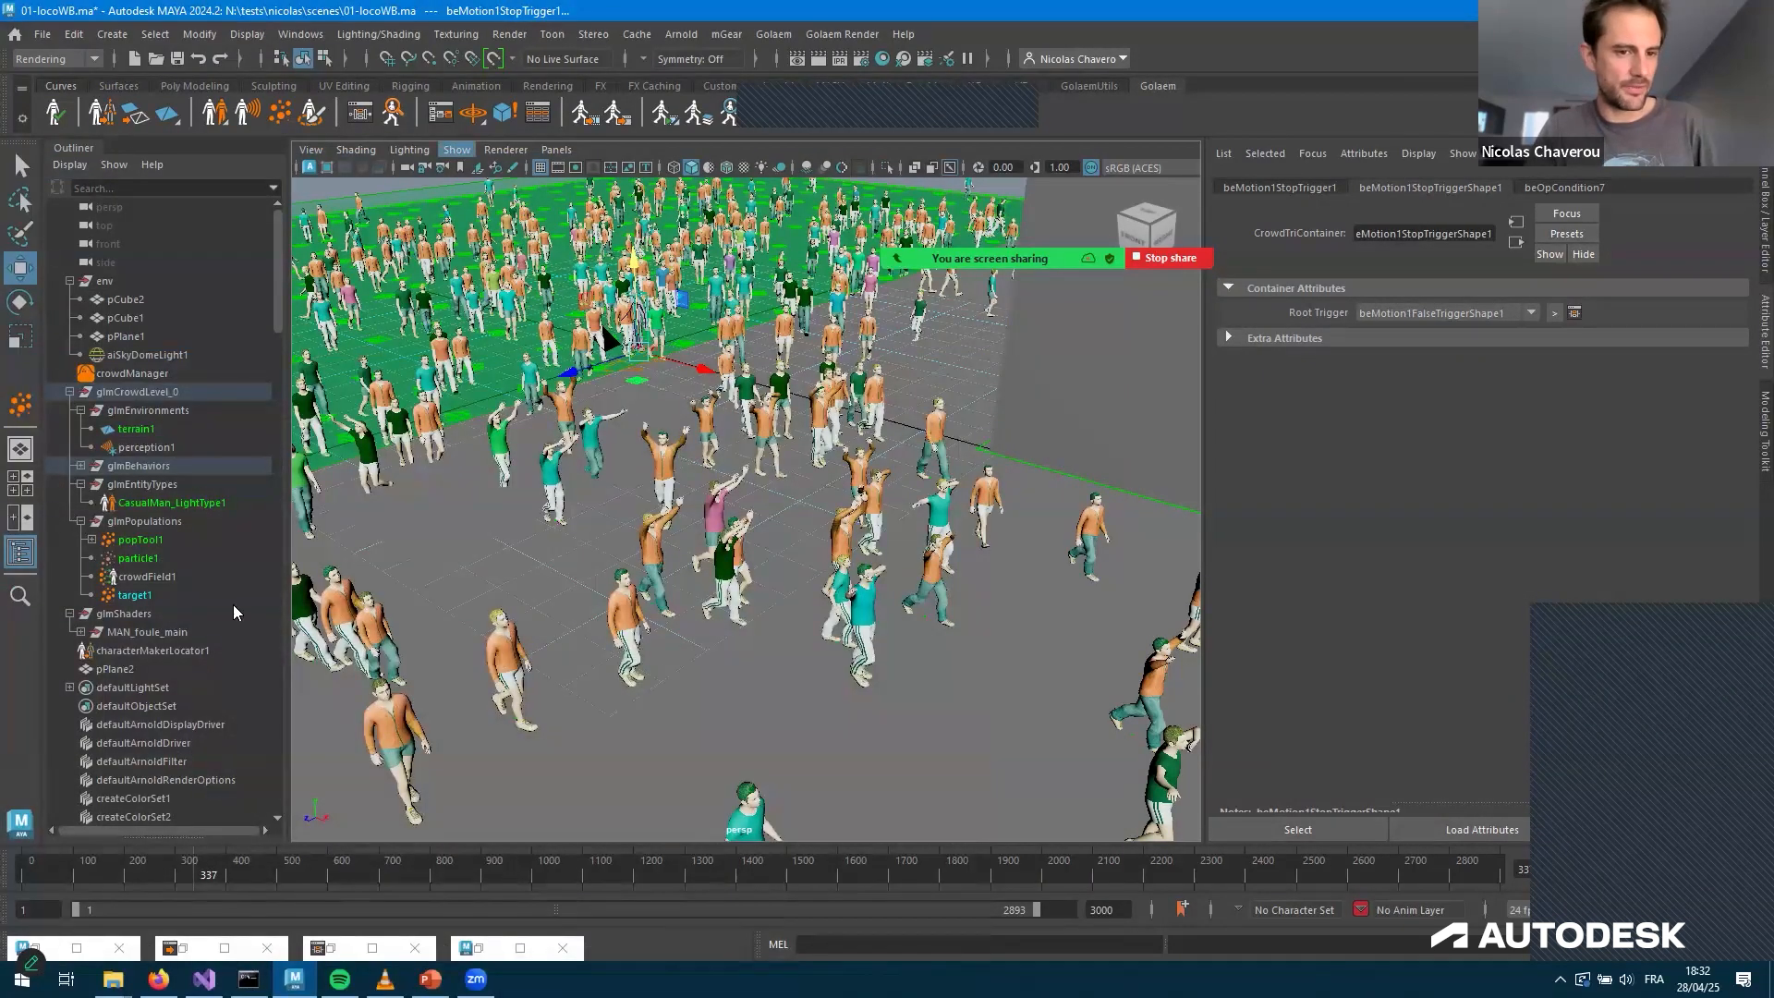
pyautogui.click(330, 948)
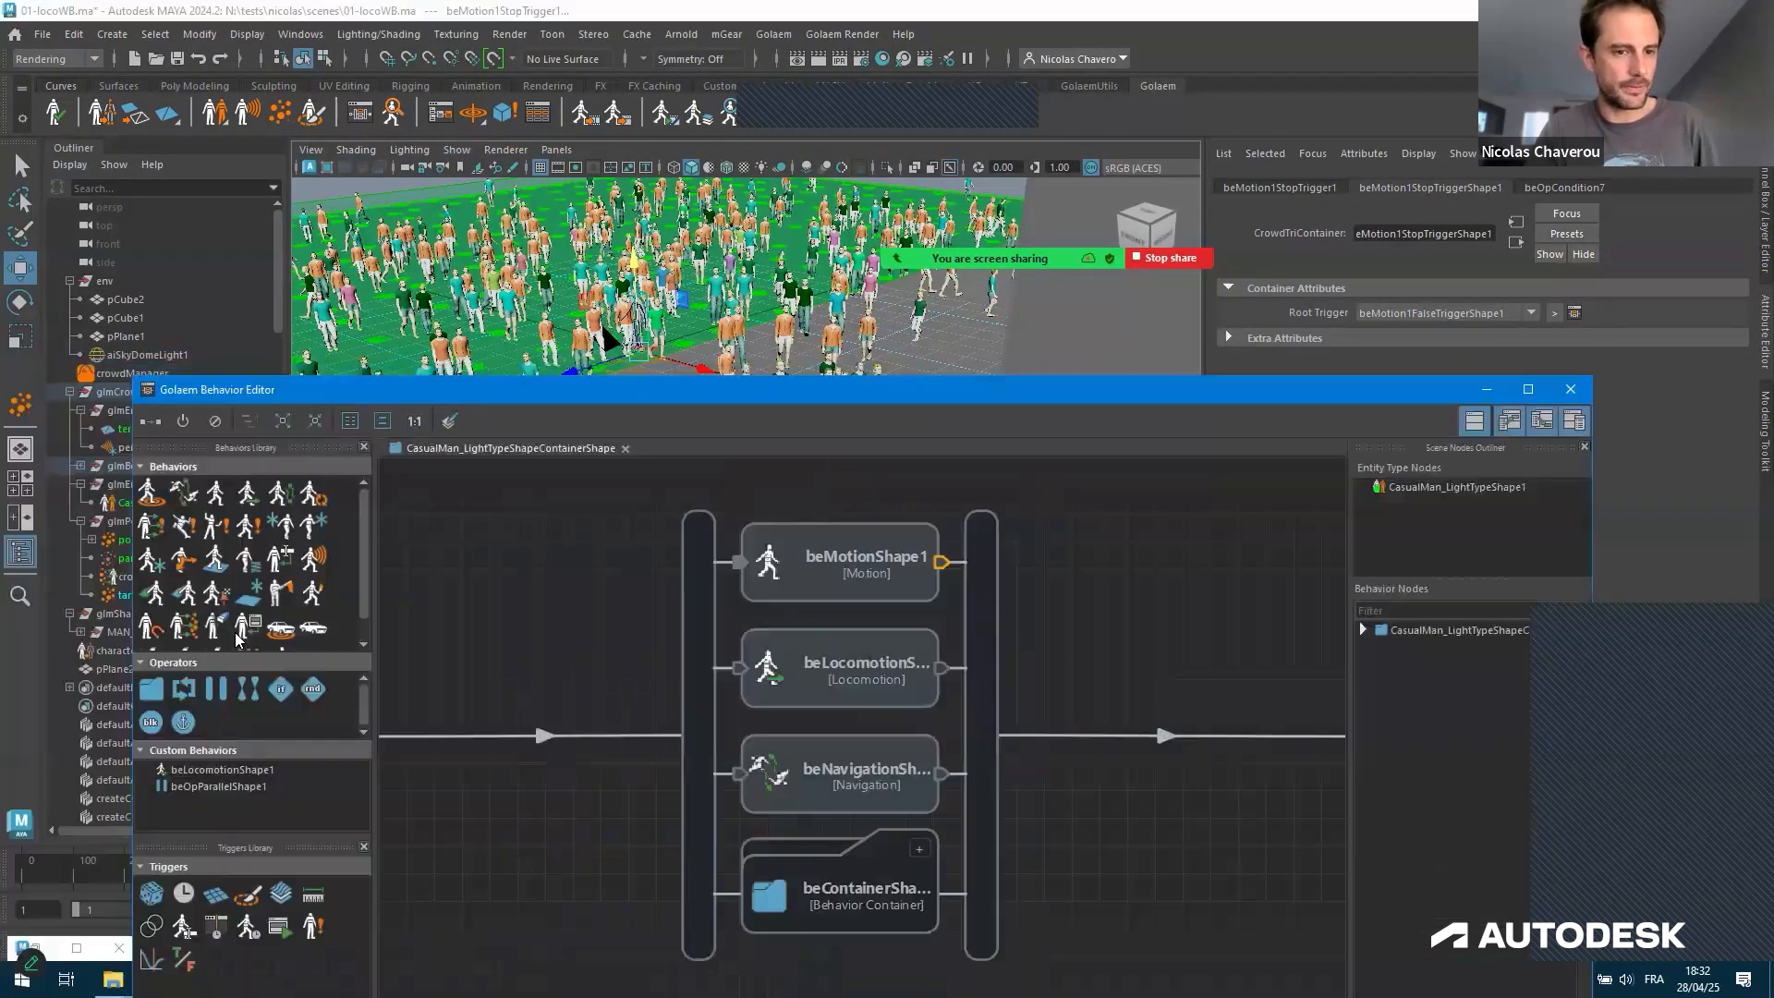
pyautogui.scroll(-1, 224, 638)
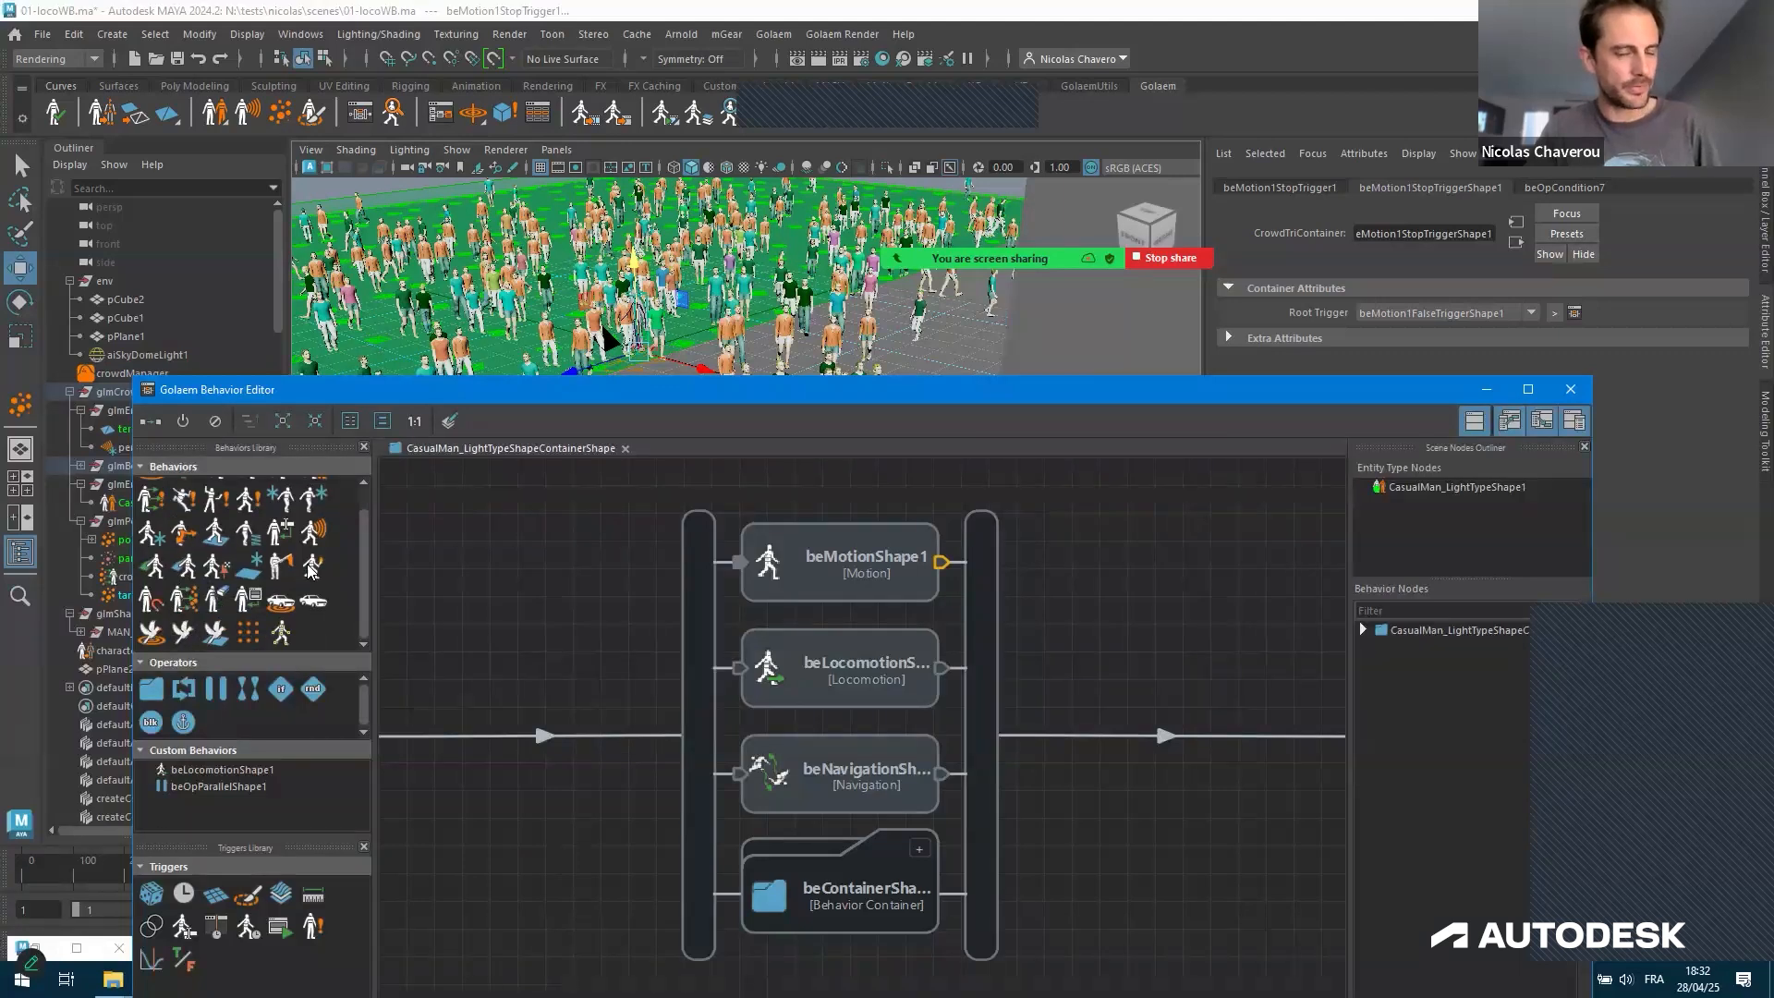
pyautogui.scroll(1, 147, 491)
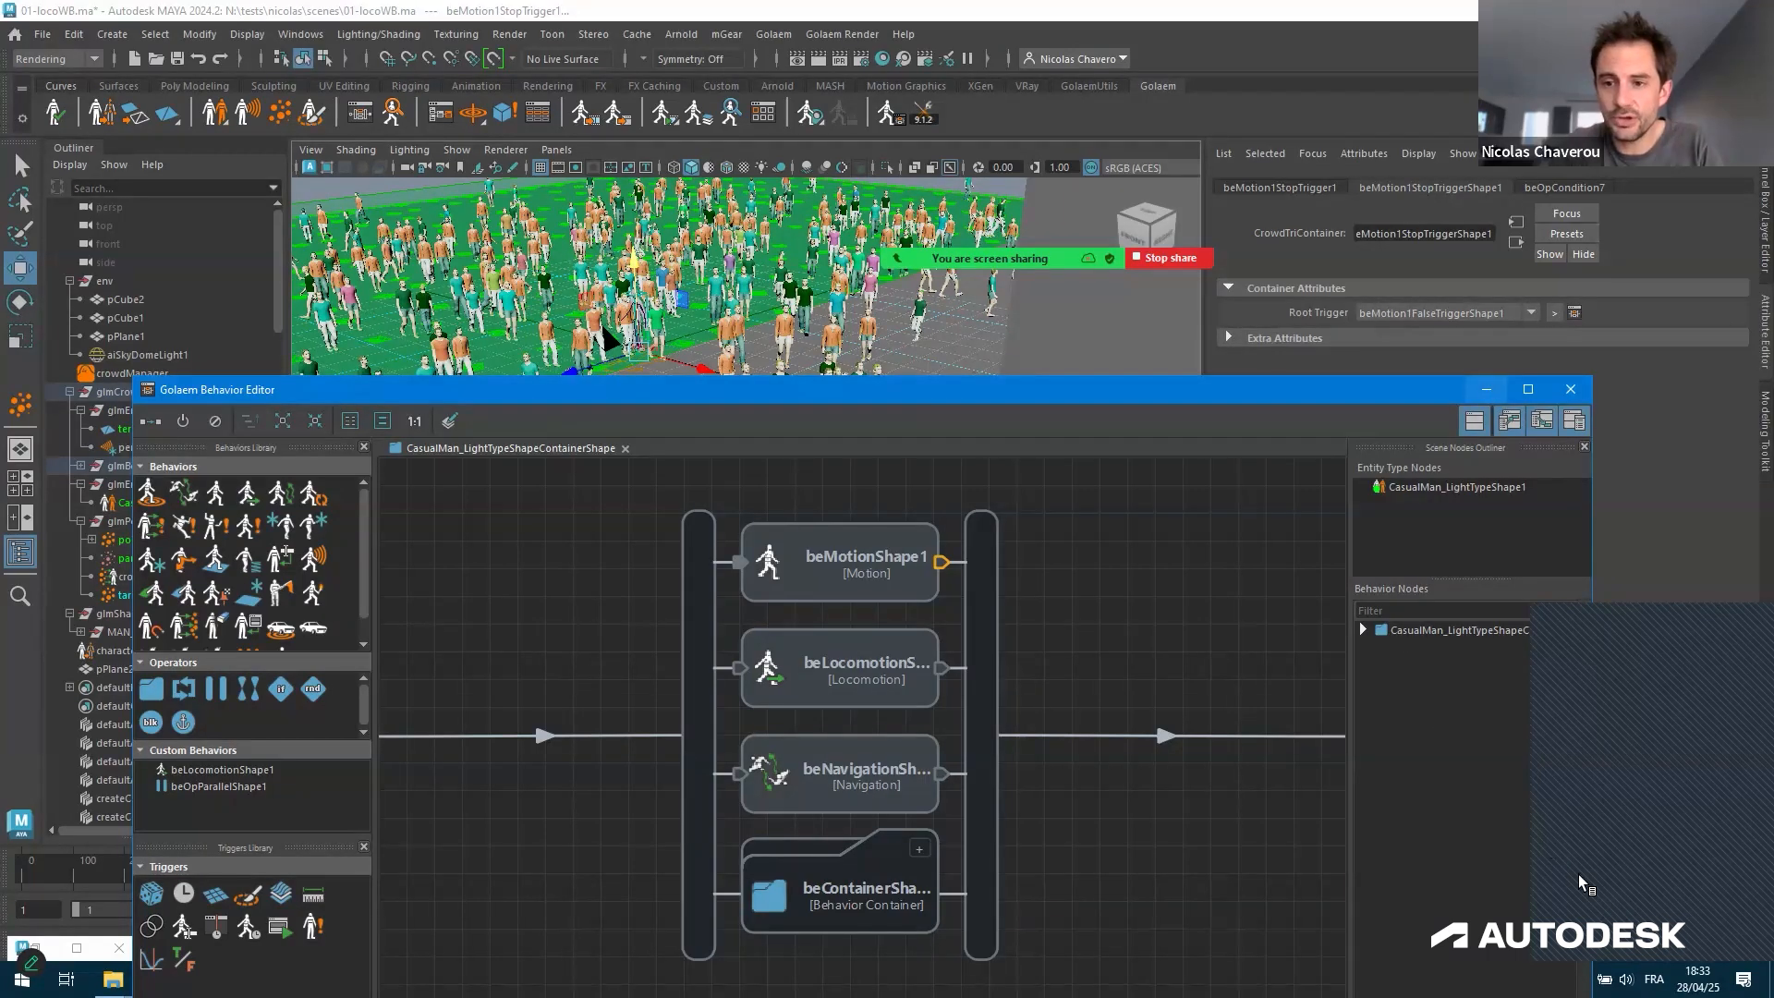
pyautogui.click(1486, 389)
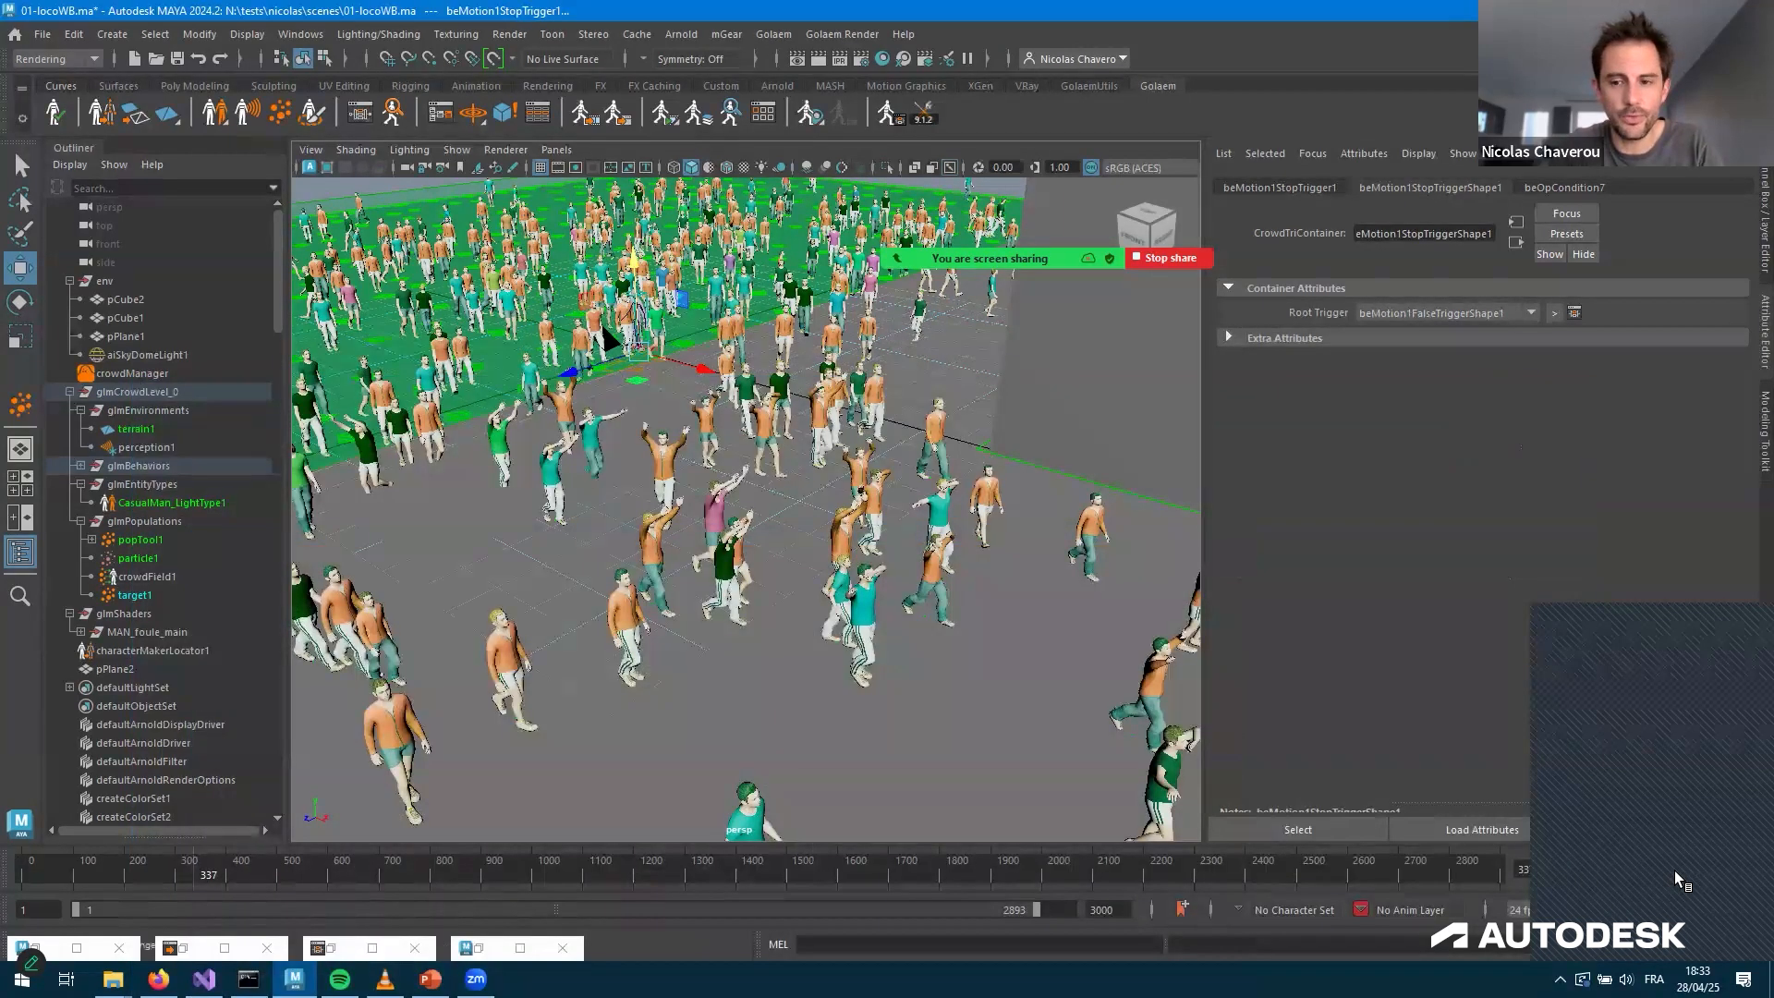
# Replay the simulation from the start, stop at frame 104 and compare the characters up close with the behavior graph
pyautogui.hotkey('shift', 'alt', 'v')
pyautogui.hotkey('alt', 'v')
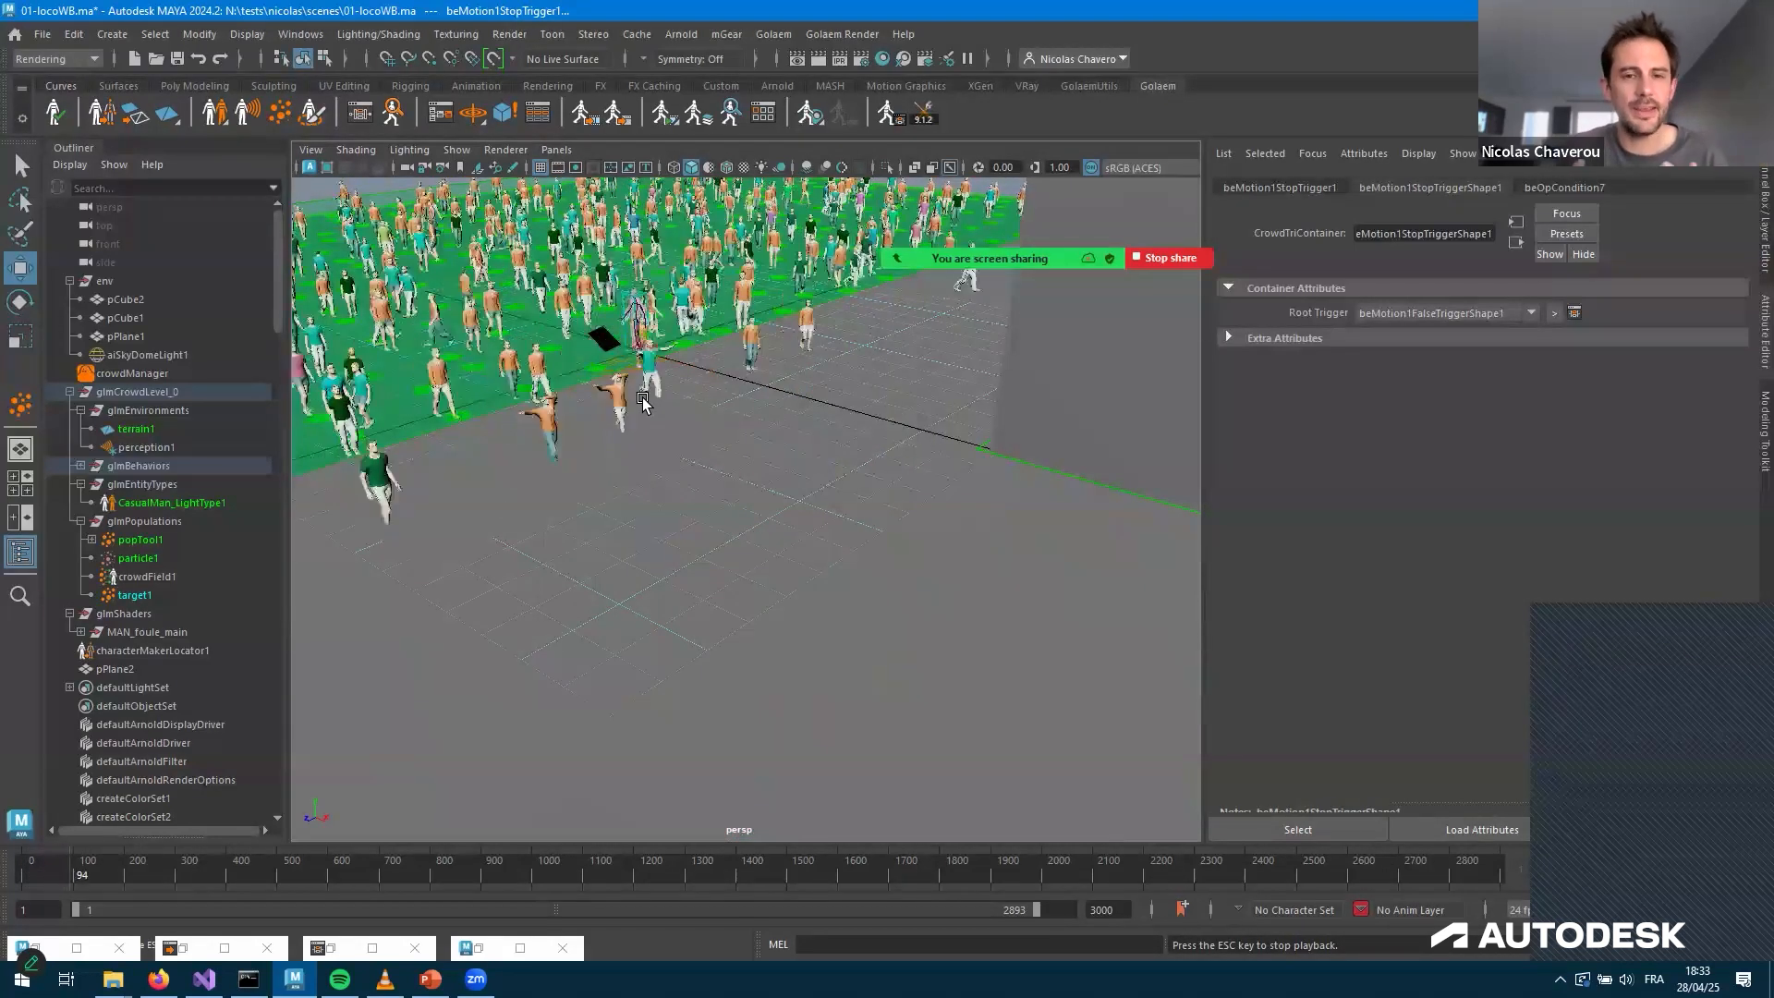
pyautogui.press('Escape')
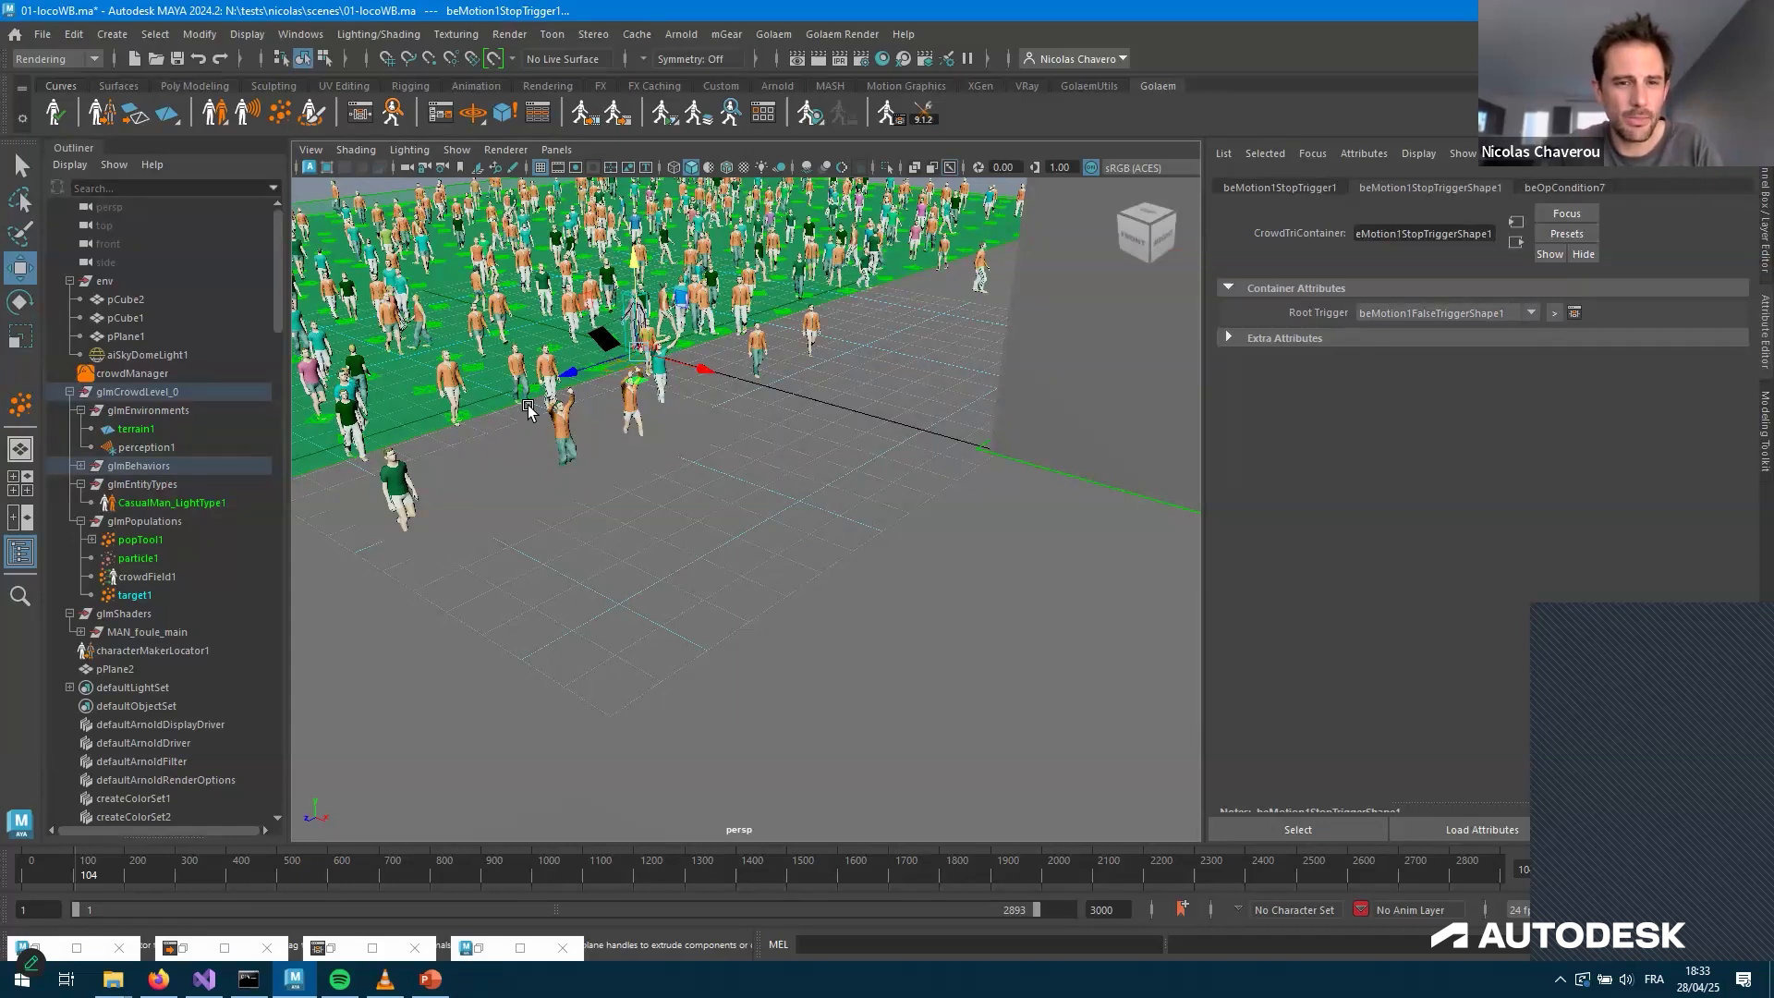
pyautogui.scroll(3, 536, 432)
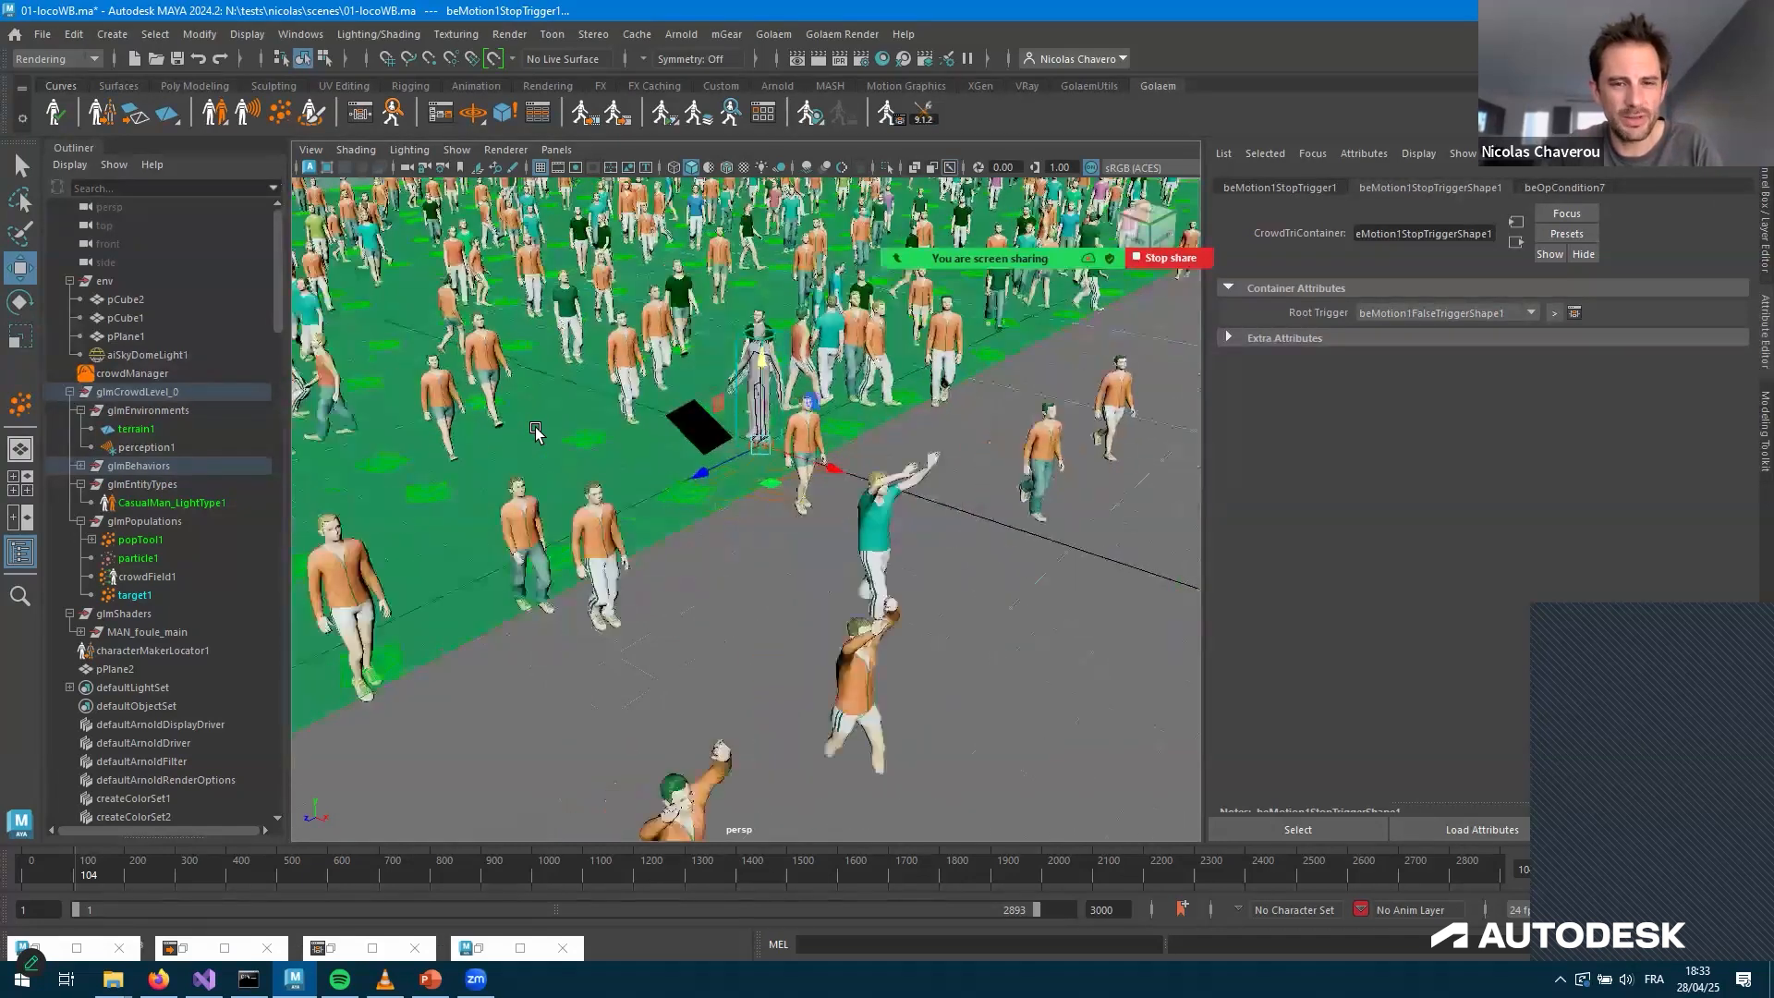
pyautogui.scroll(3, 536, 432)
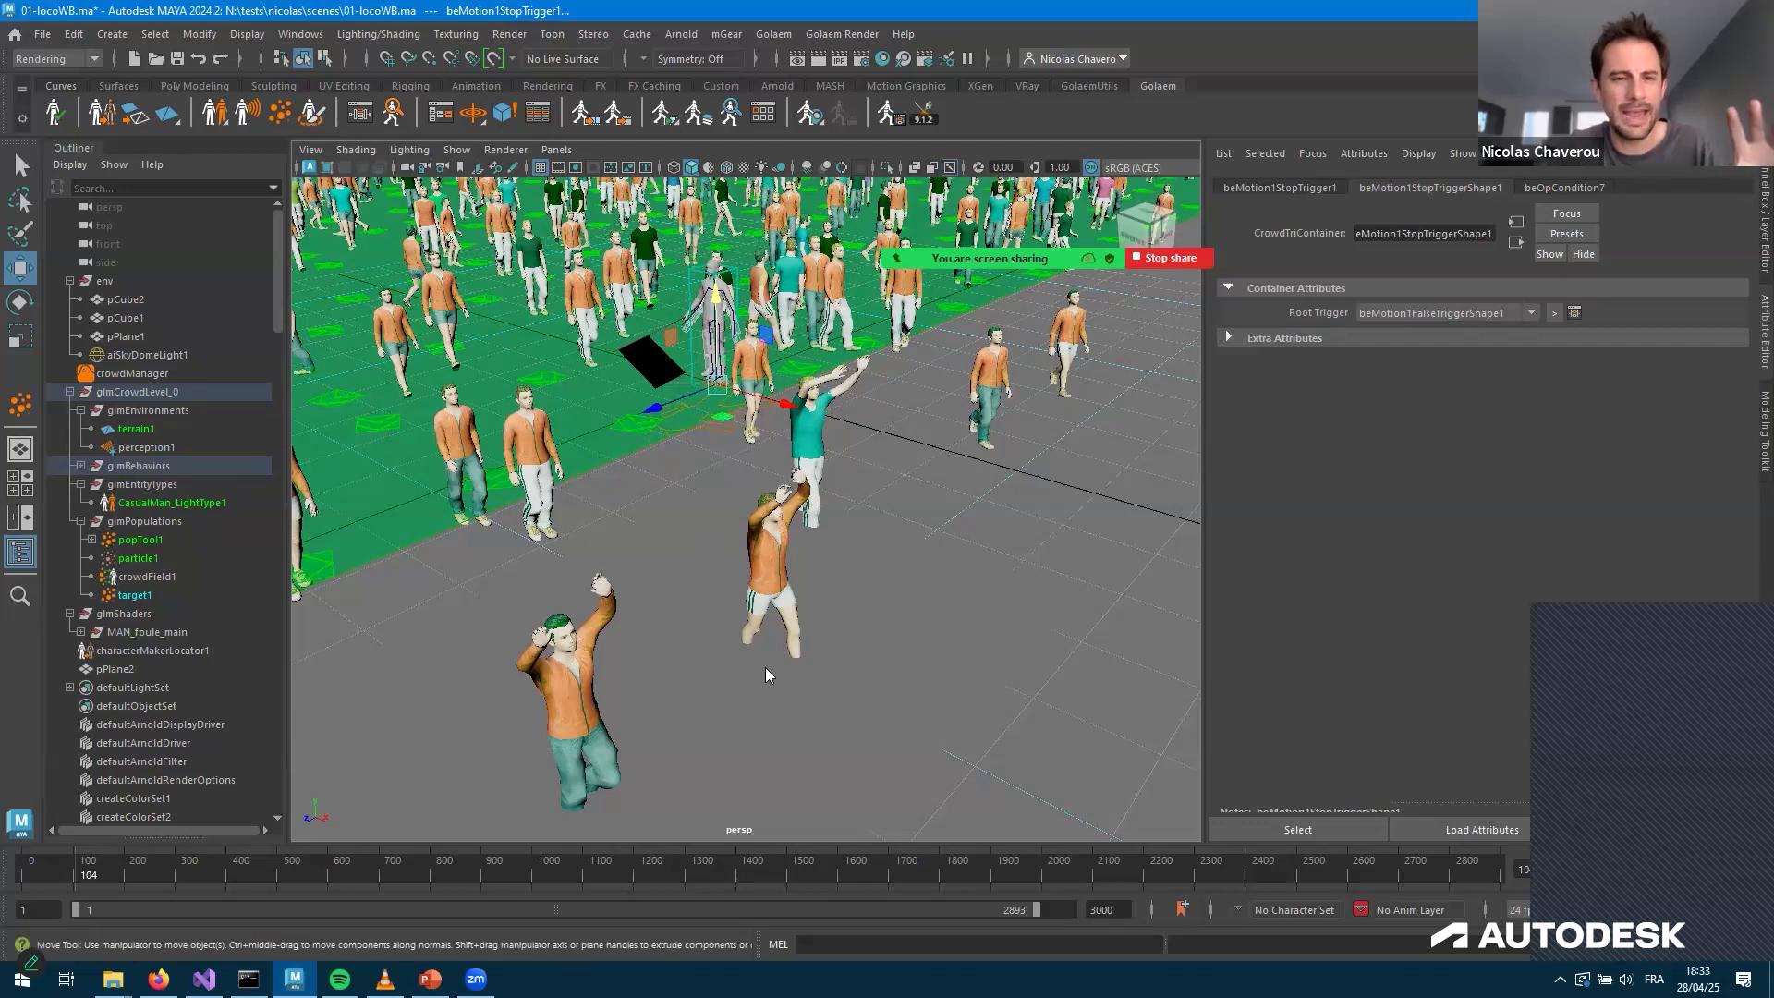
pyautogui.hotkey('alt', 'Tab')
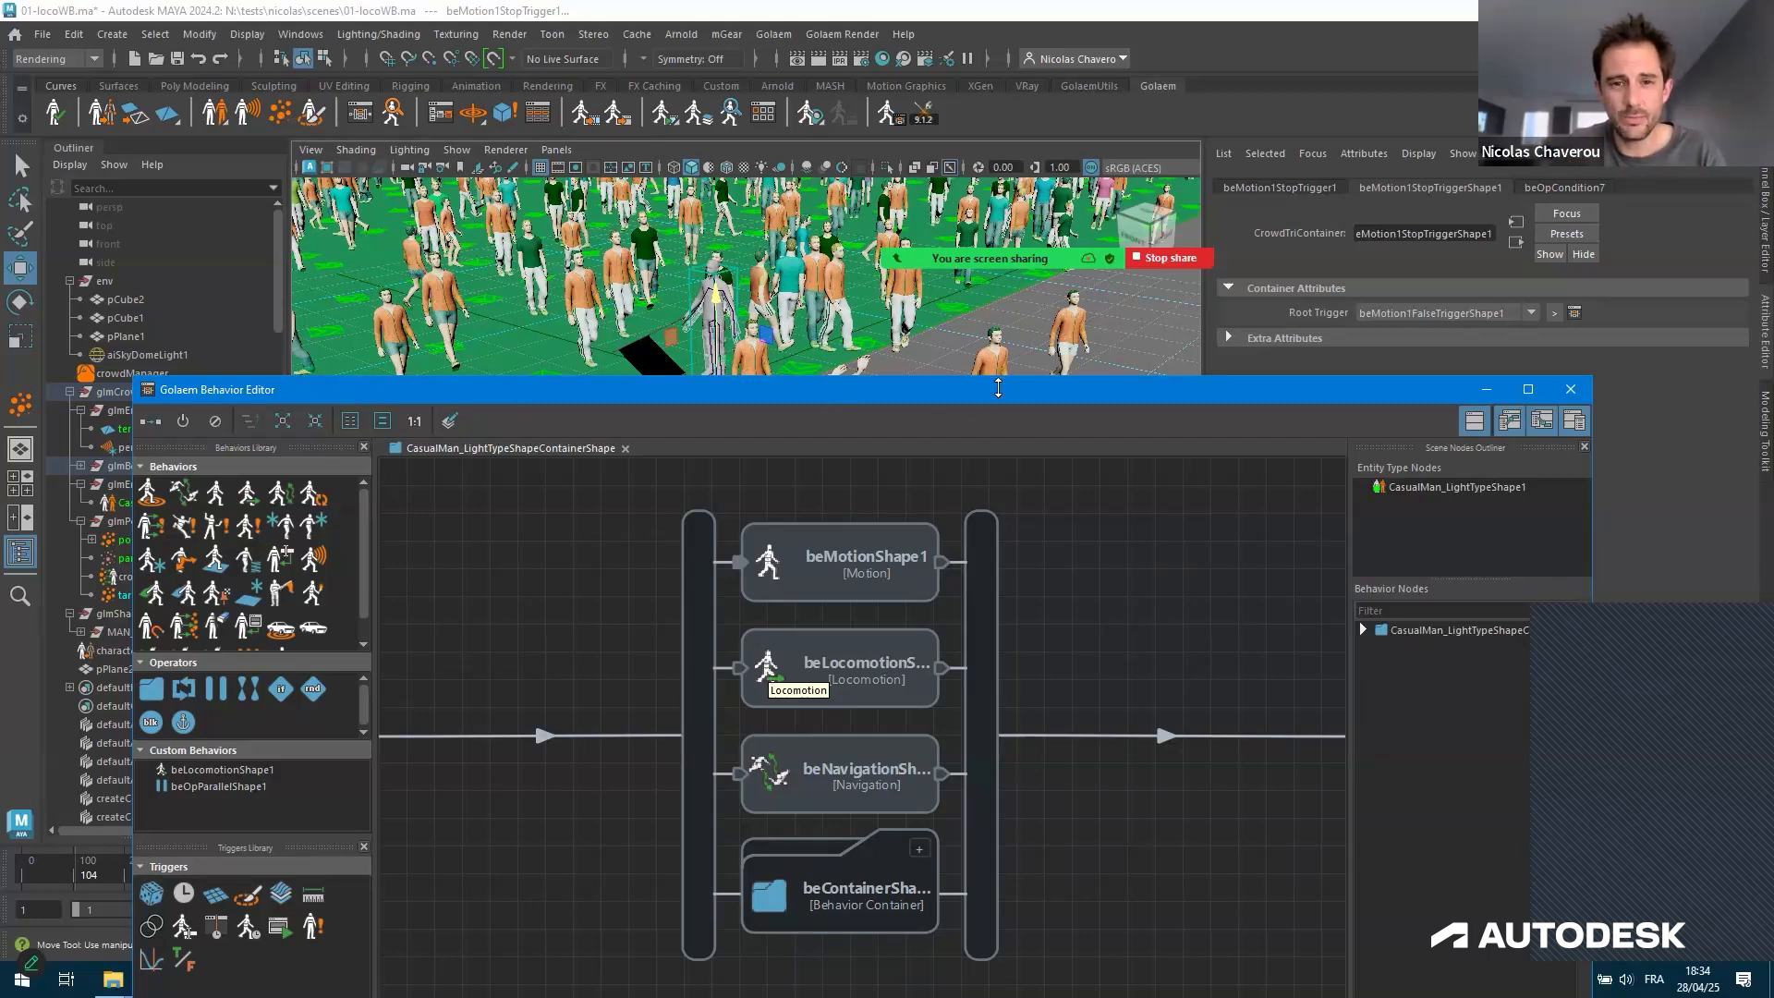
pyautogui.moveTo(843, 400); pyautogui.dragTo(781, 558)
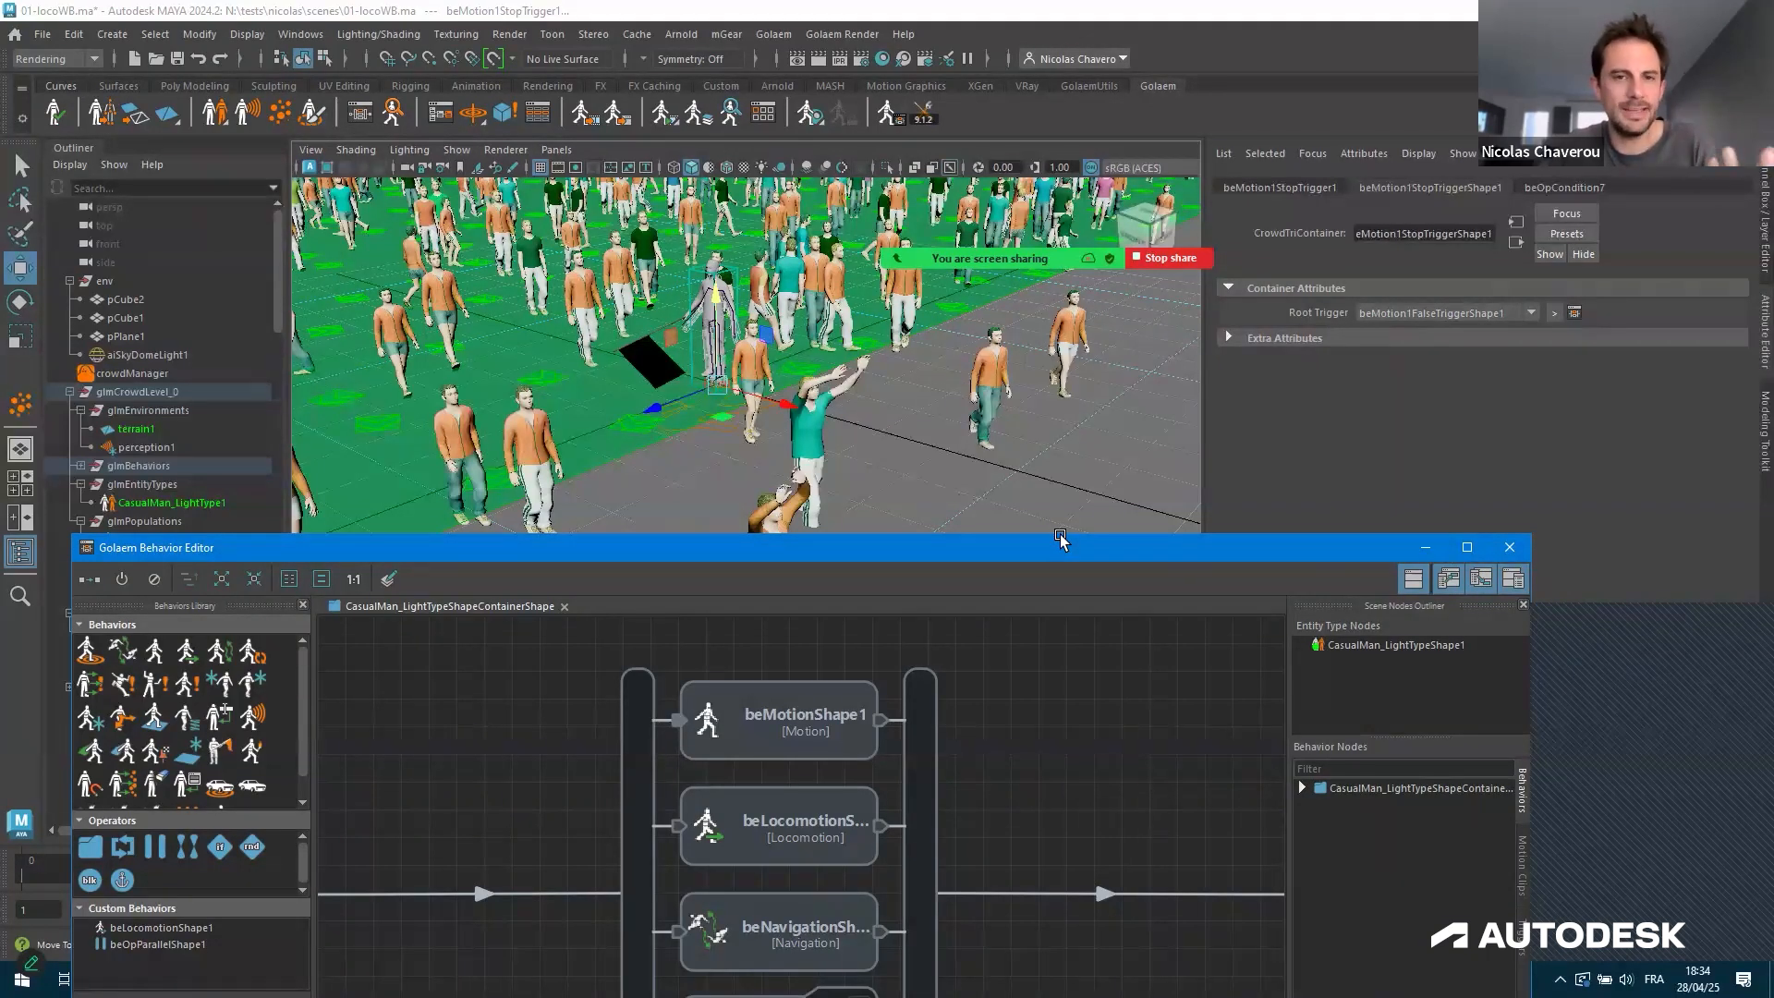
# Close the Behavior Editor and export the crowdField1 simulation cache as 01-locoGr for frames 1 to 300
pyautogui.click(1510, 547)
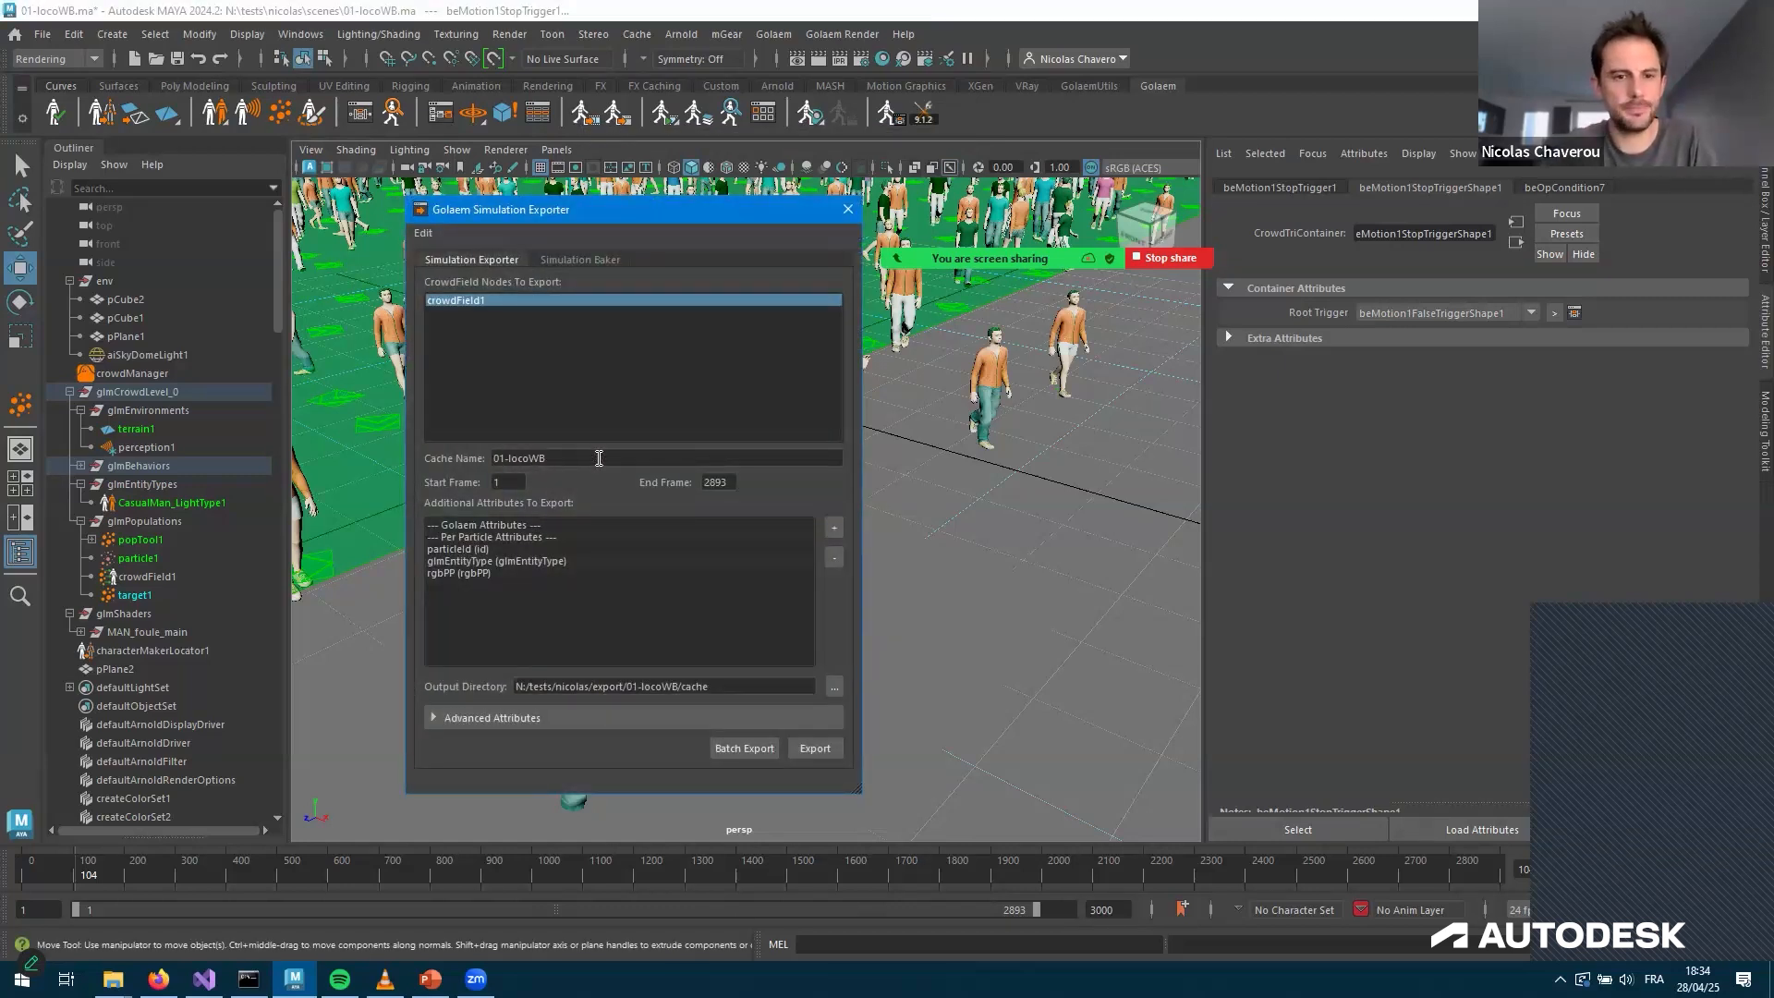
pyautogui.click(529, 458)
pyautogui.write('Gr')
pyautogui.click(823, 748)
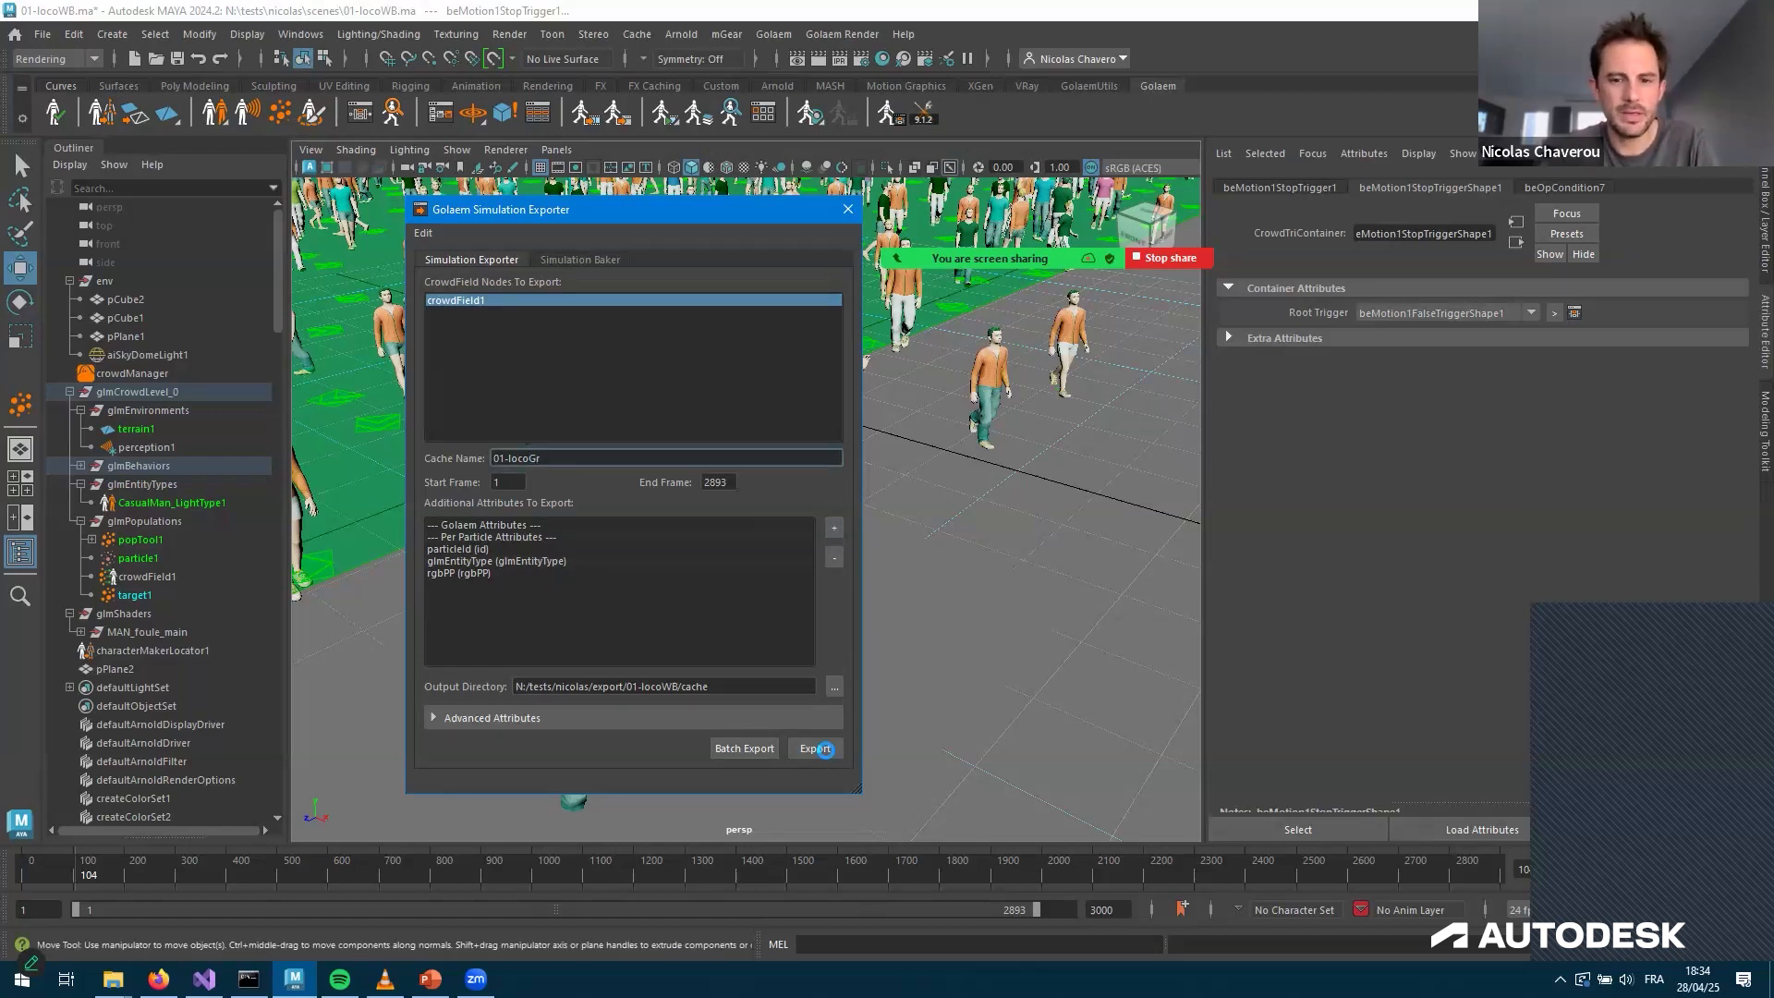
pyautogui.write('300')
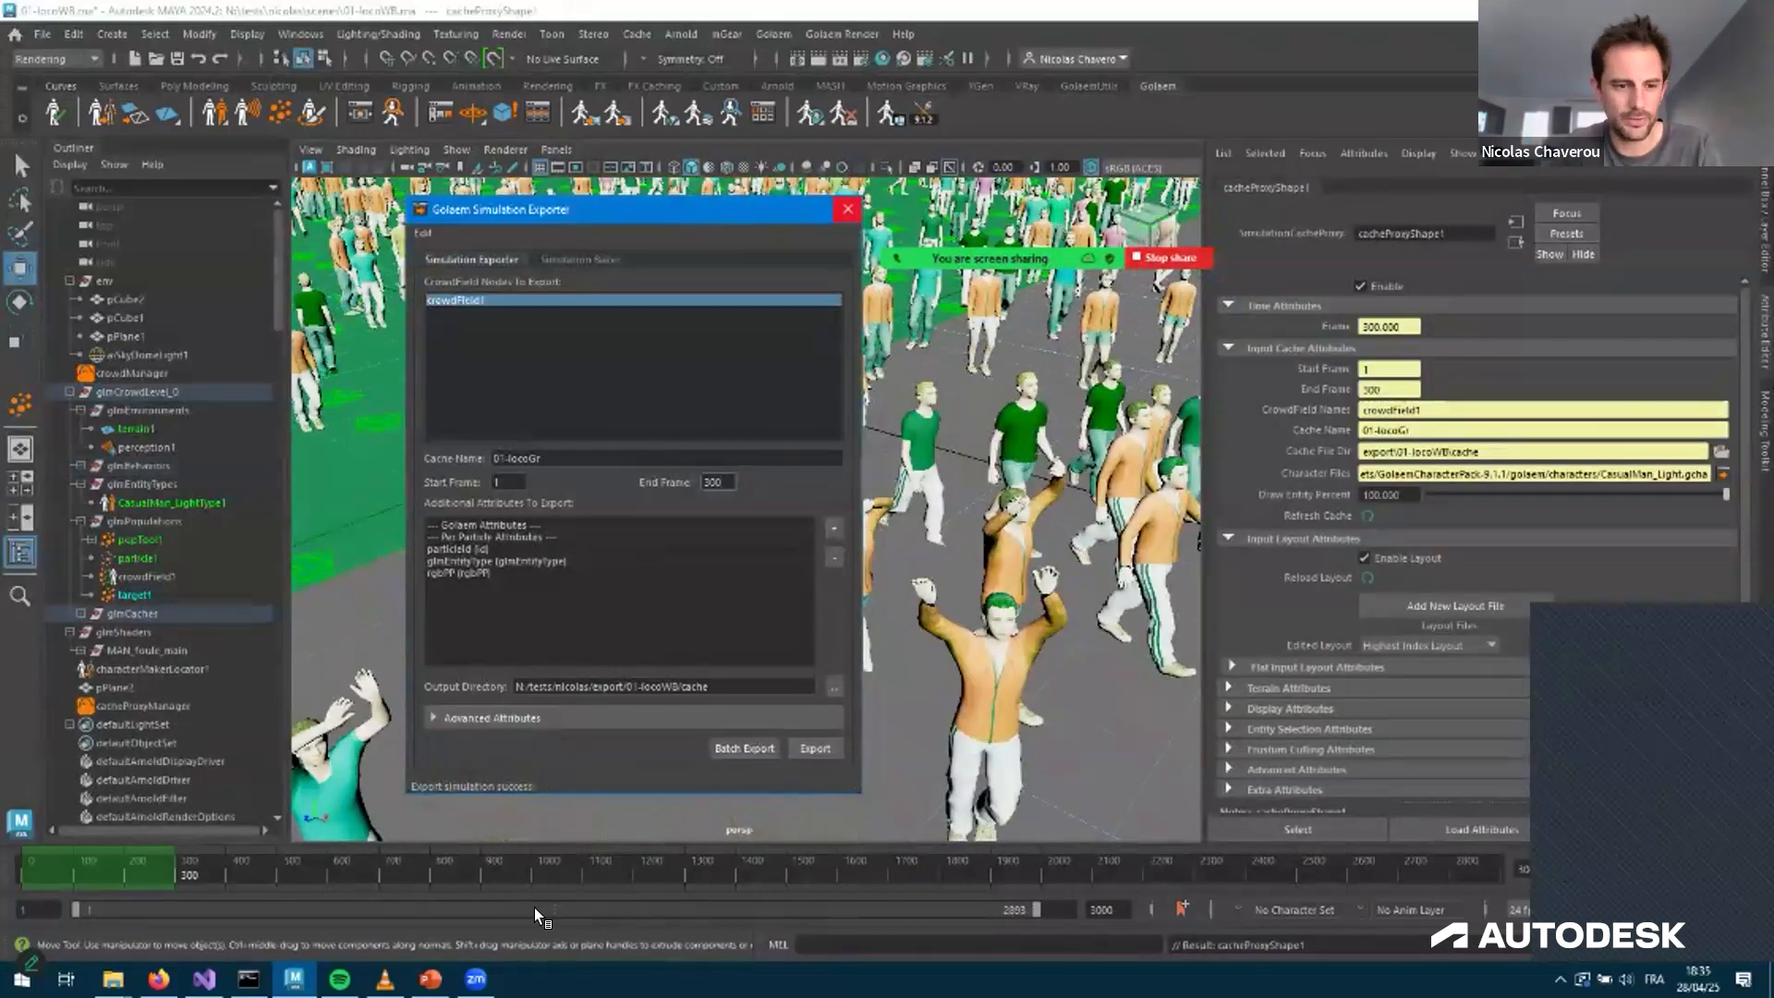
# Shorten the playback range to end at frame 386 and scrub through the cached simulation
pyautogui.click(534, 907)
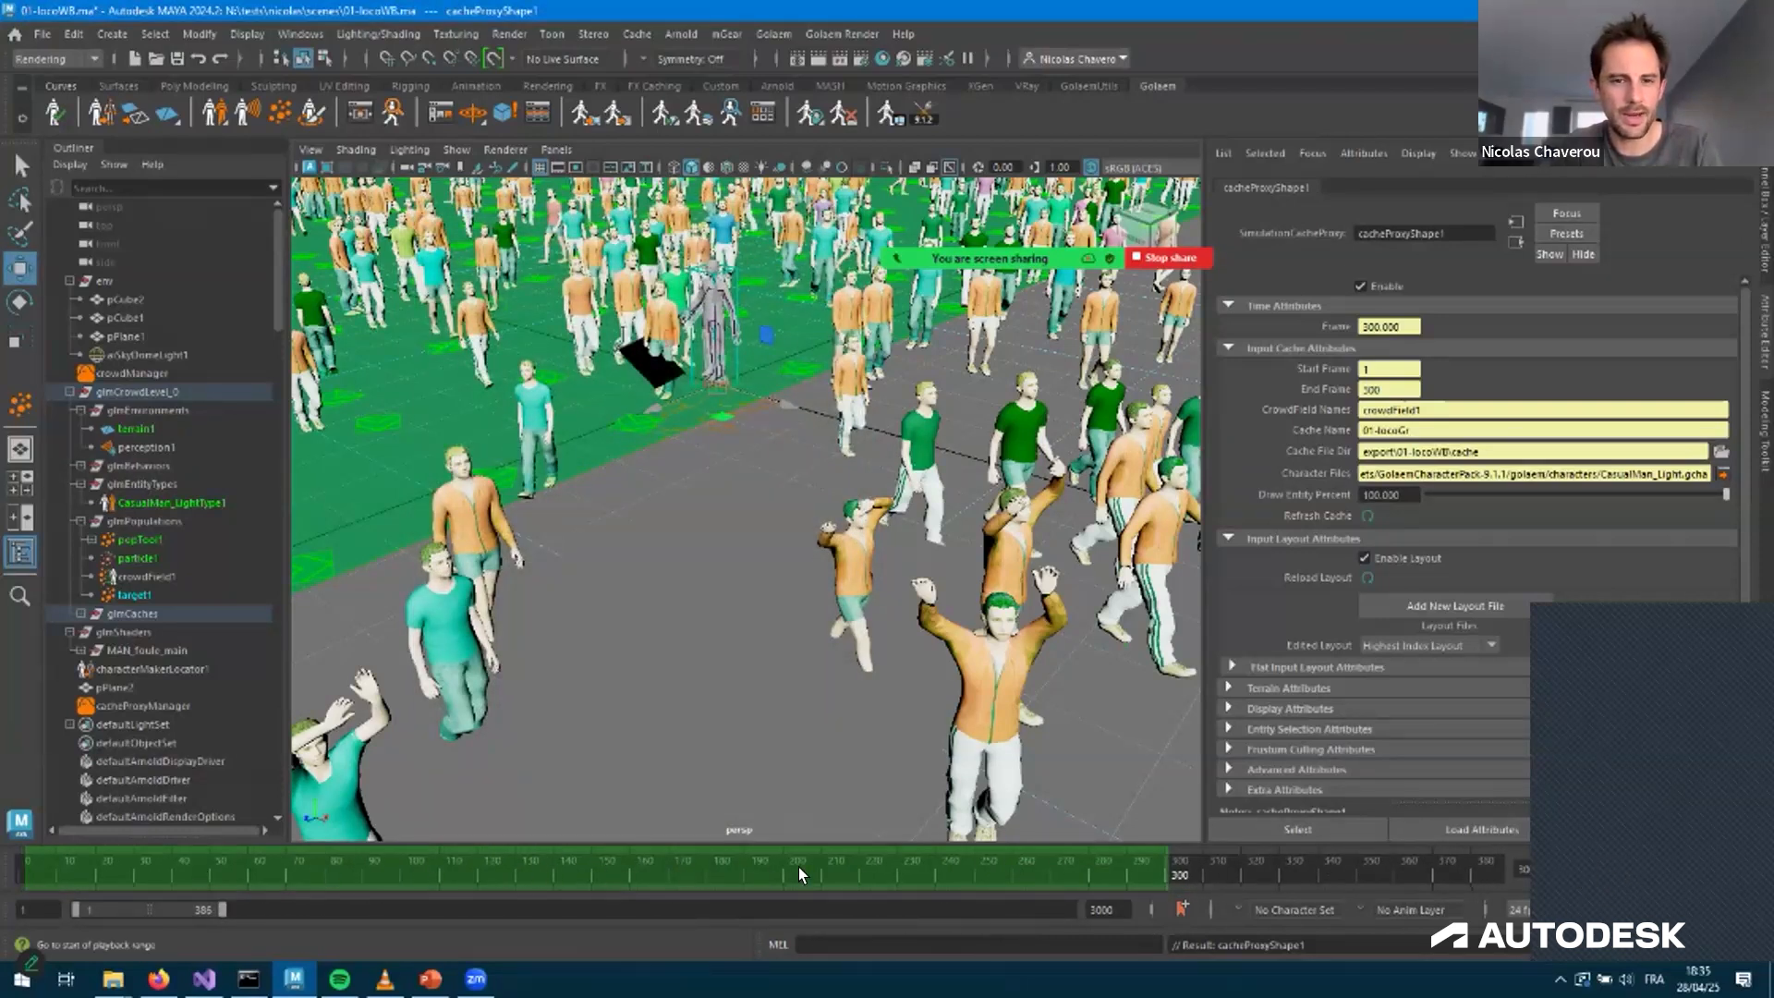
pyautogui.moveTo(464, 845); pyautogui.dragTo(757, 855)
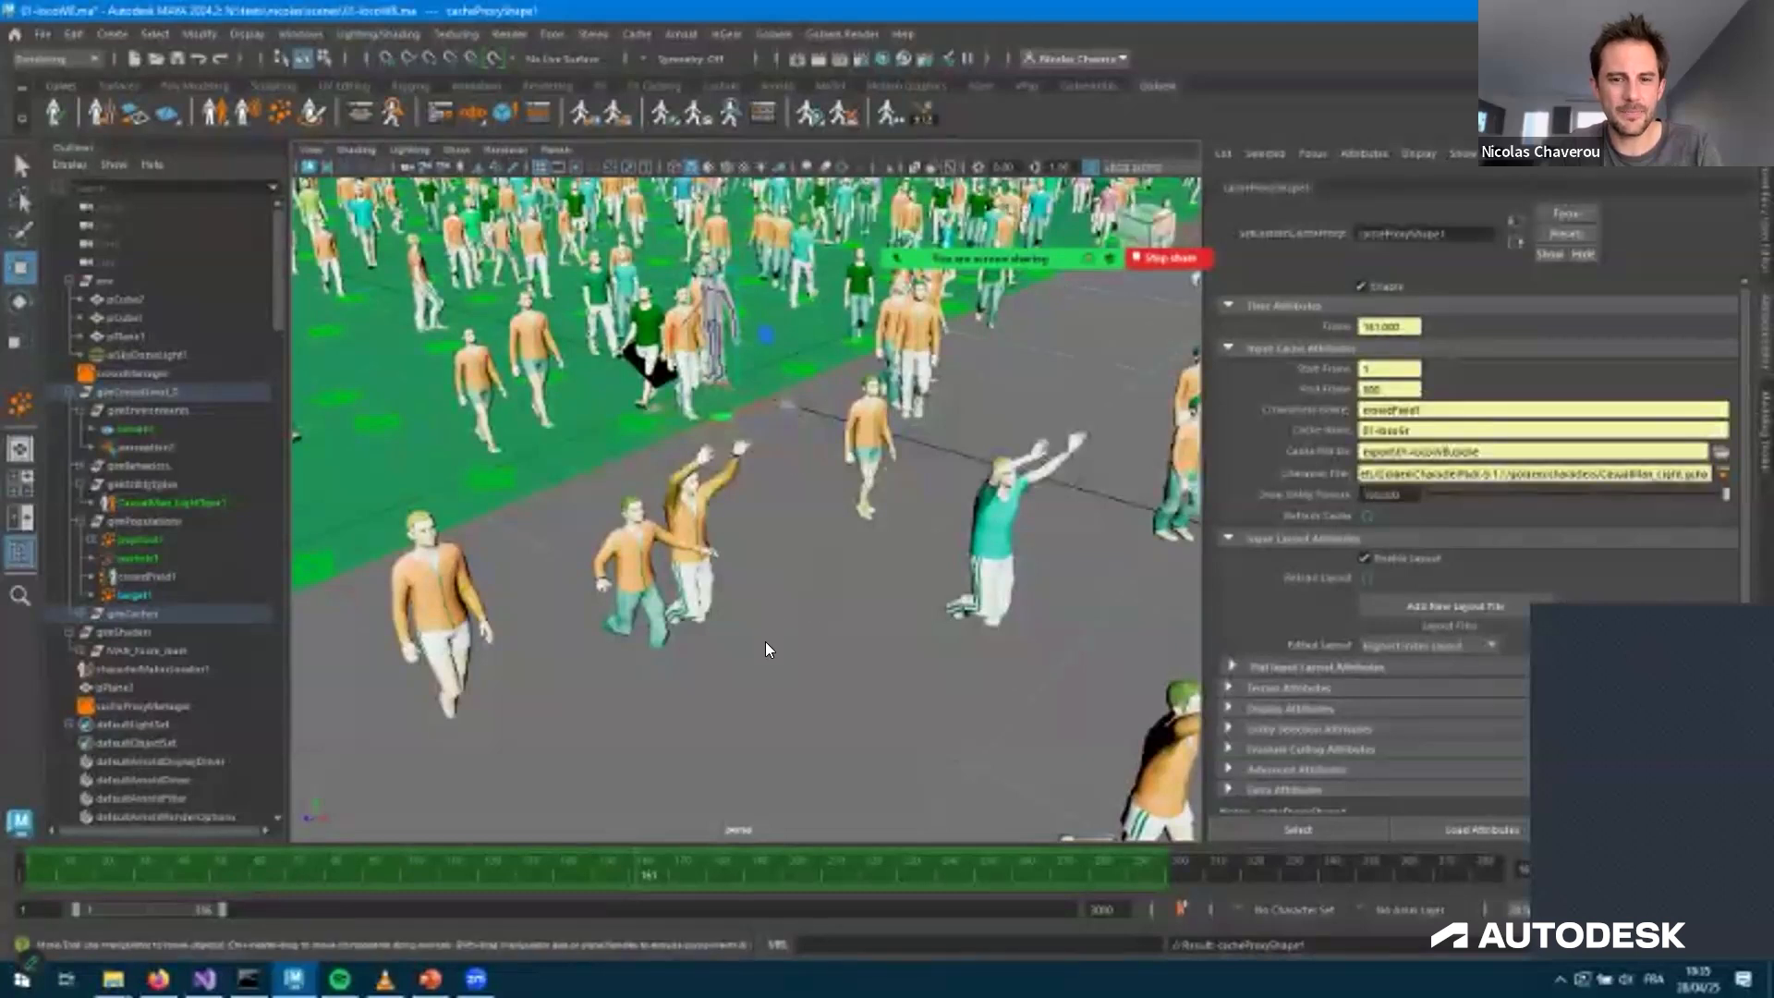
# Render the current frame from the perspective camera in Arnold RenderView and store the result as a snapshot
pyautogui.click(817, 61)
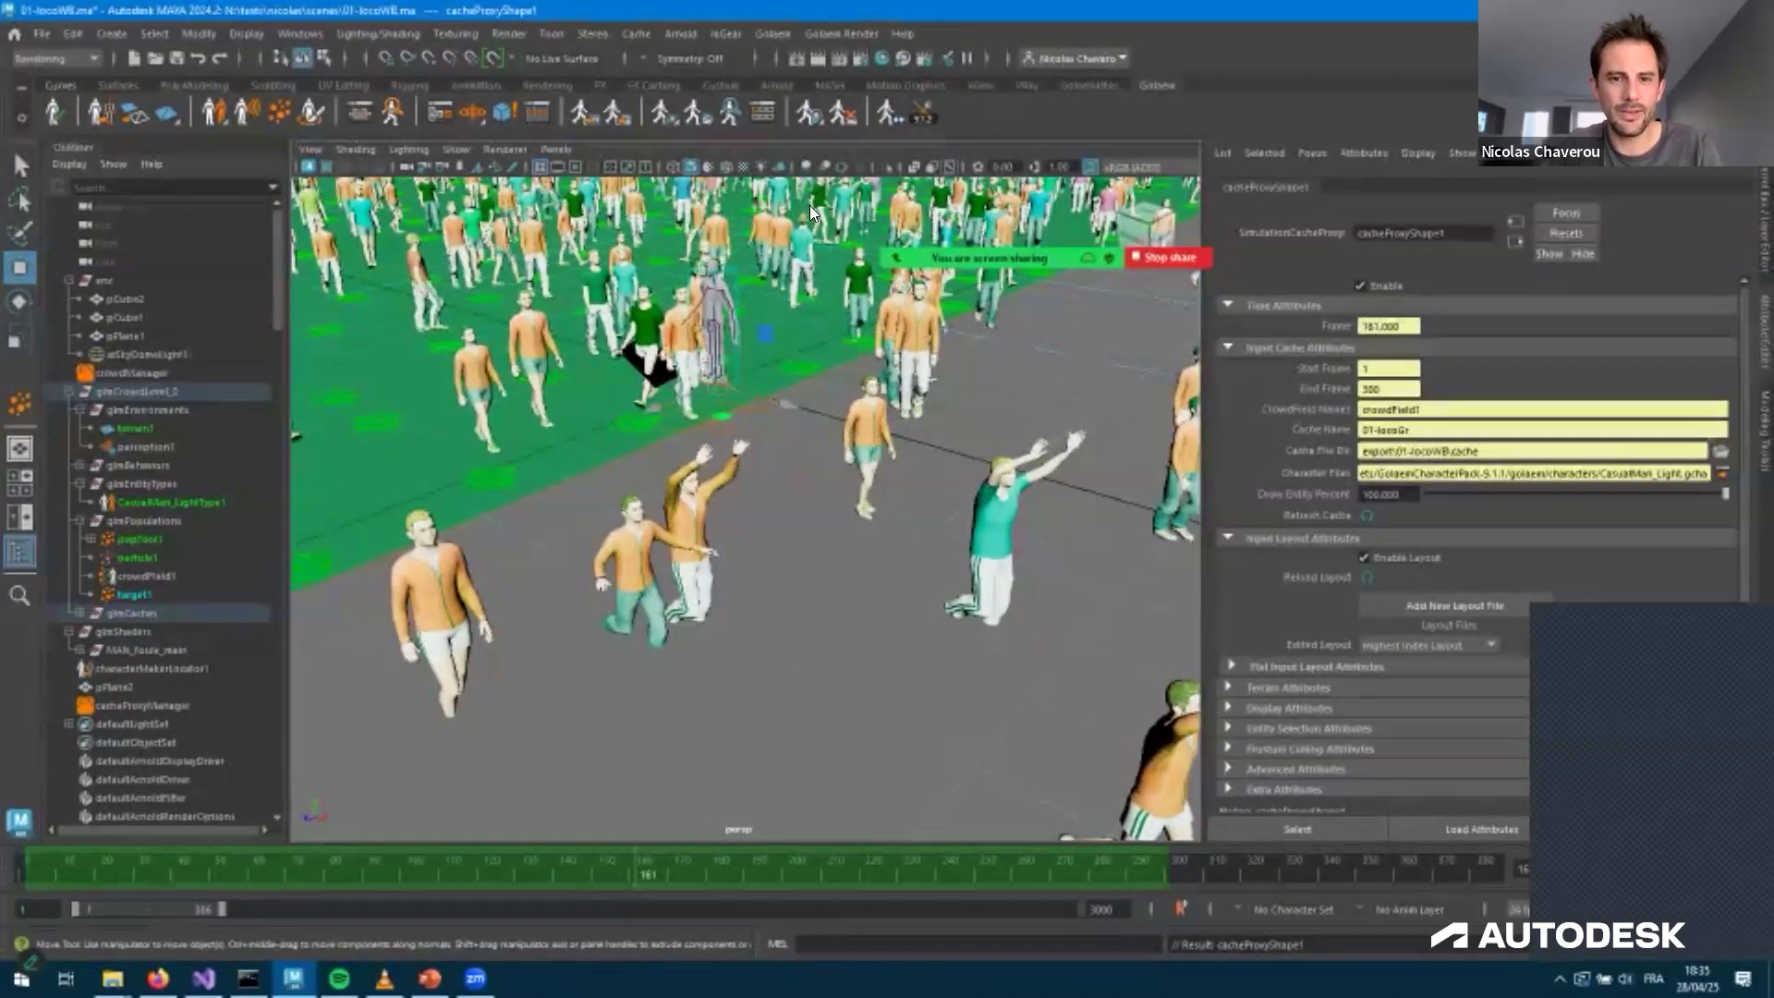
pyautogui.press('Return')
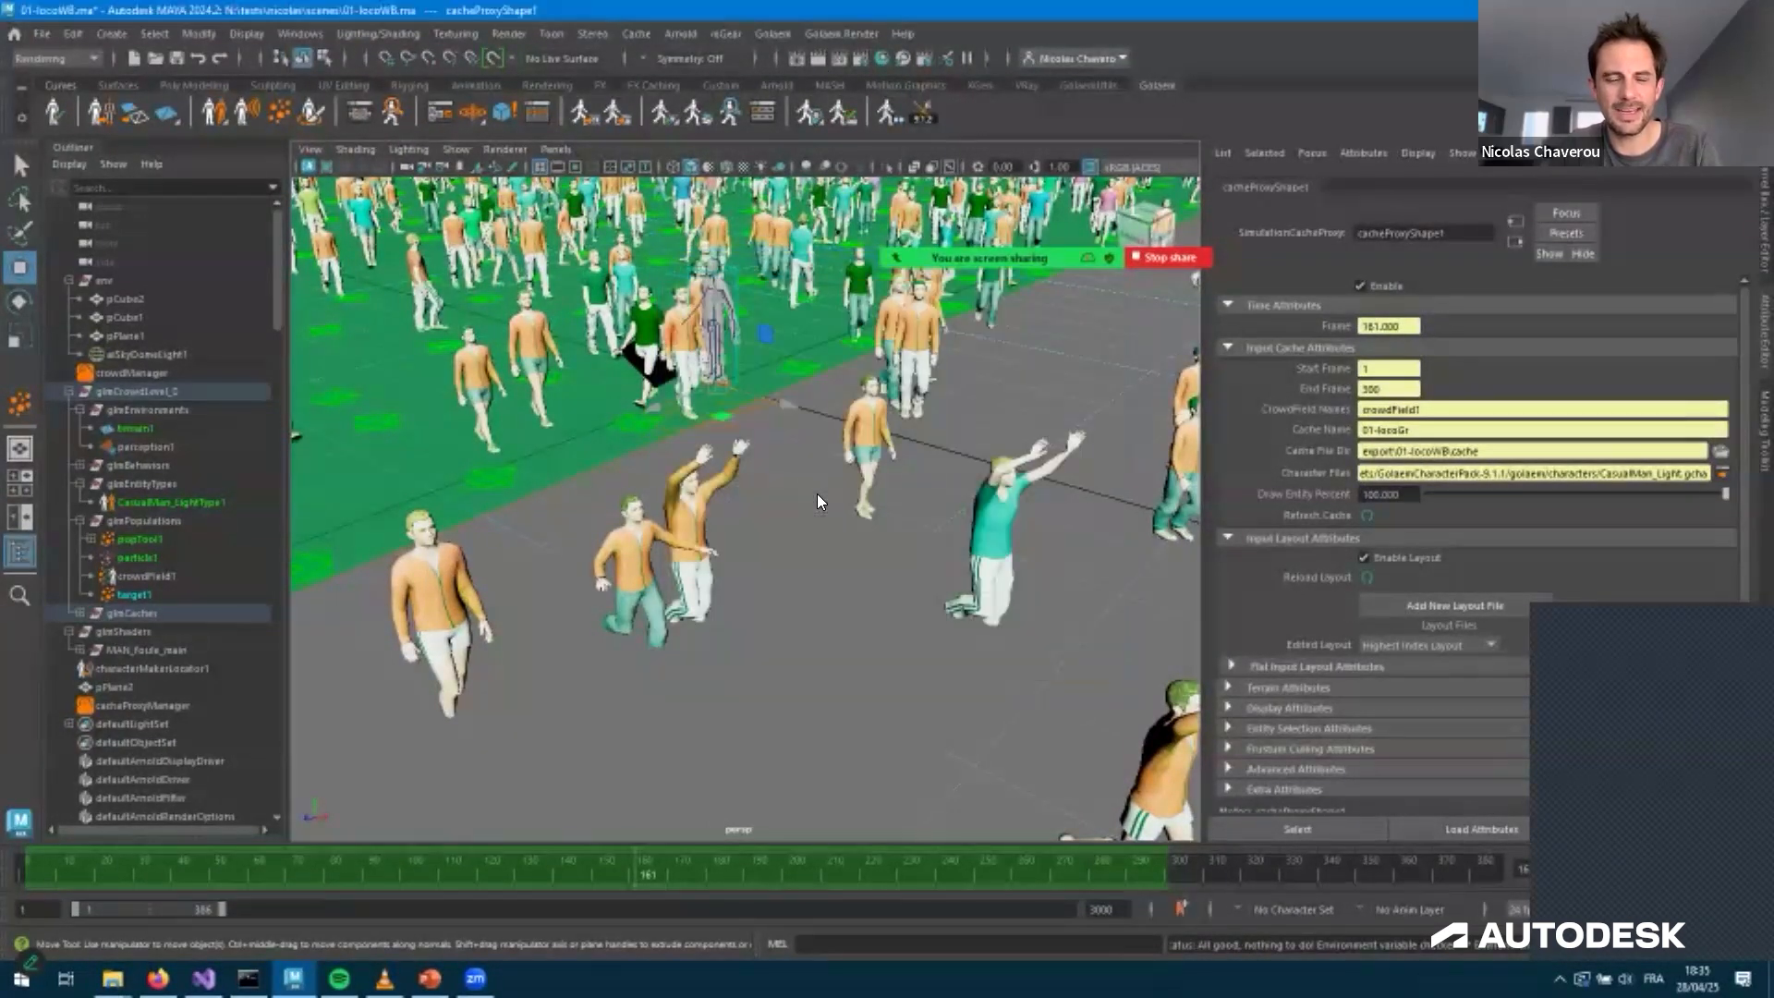
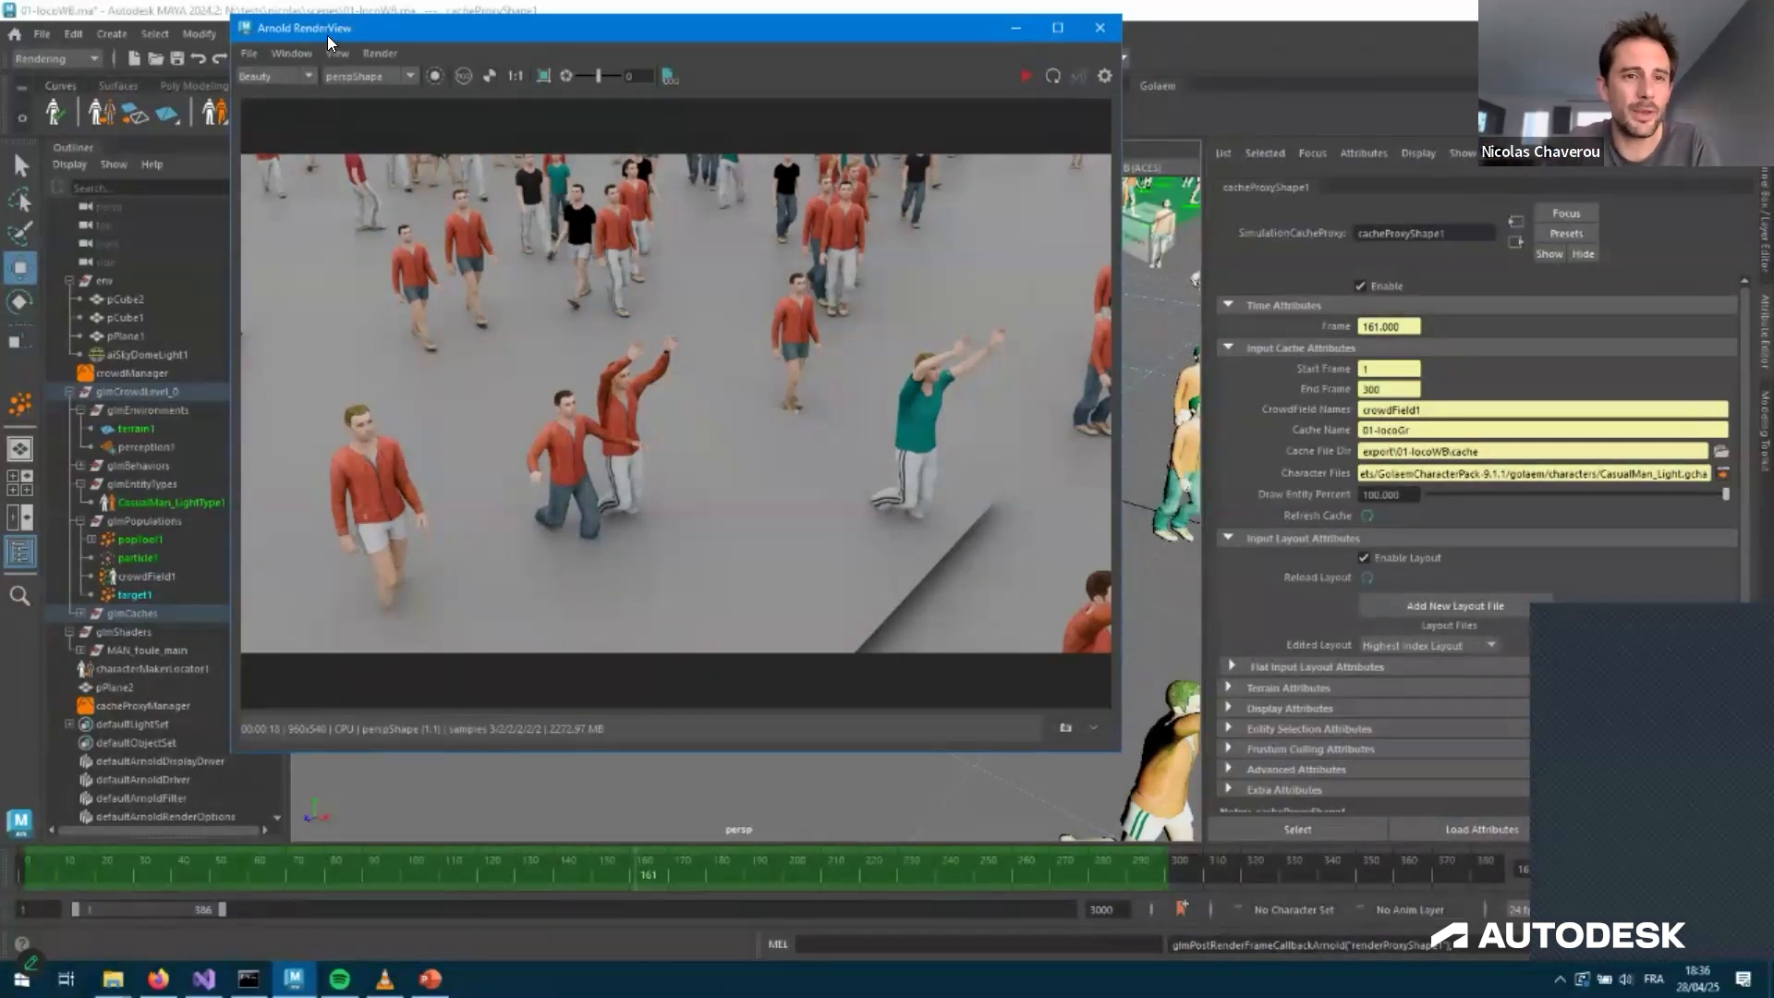
pyautogui.hotkey('alt', 'w')
pyautogui.press('Down')
pyautogui.moveTo(338, 54)
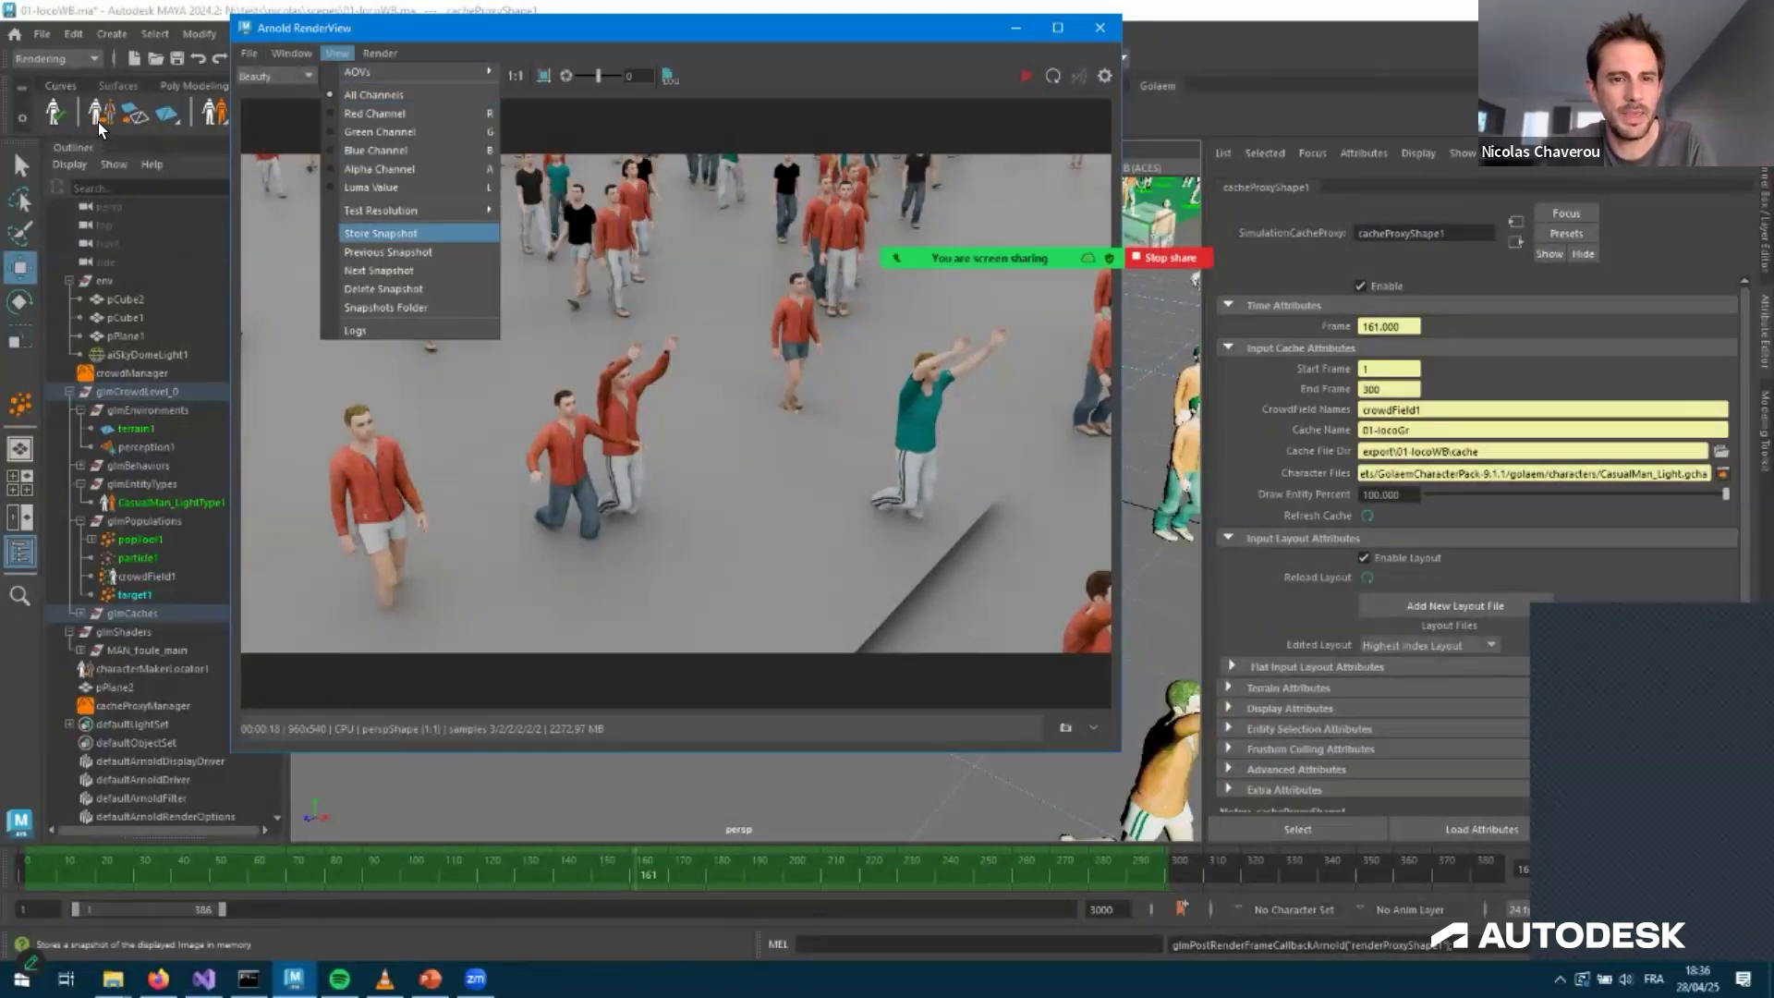
pyautogui.press('Return')
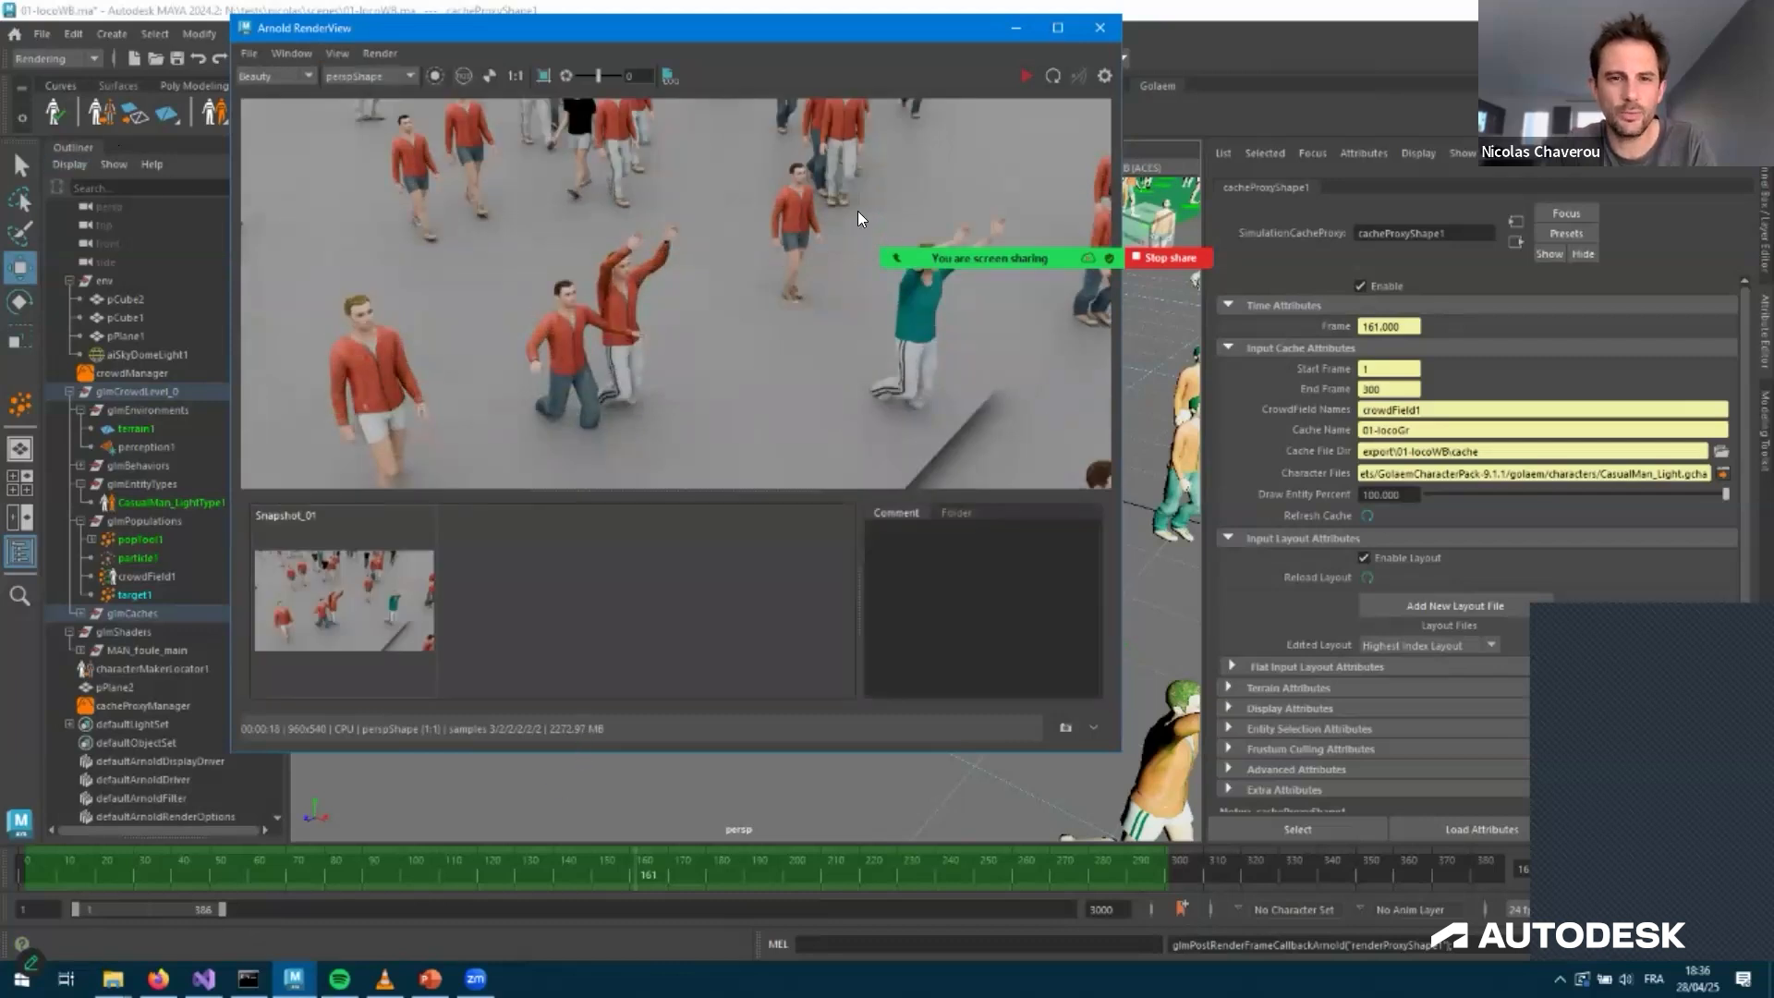
# In the Character Maker, set CrowdManLight's torso sweatshirt weight to 0, and update the full scene in the Arnold render
pyautogui.click(101, 111)
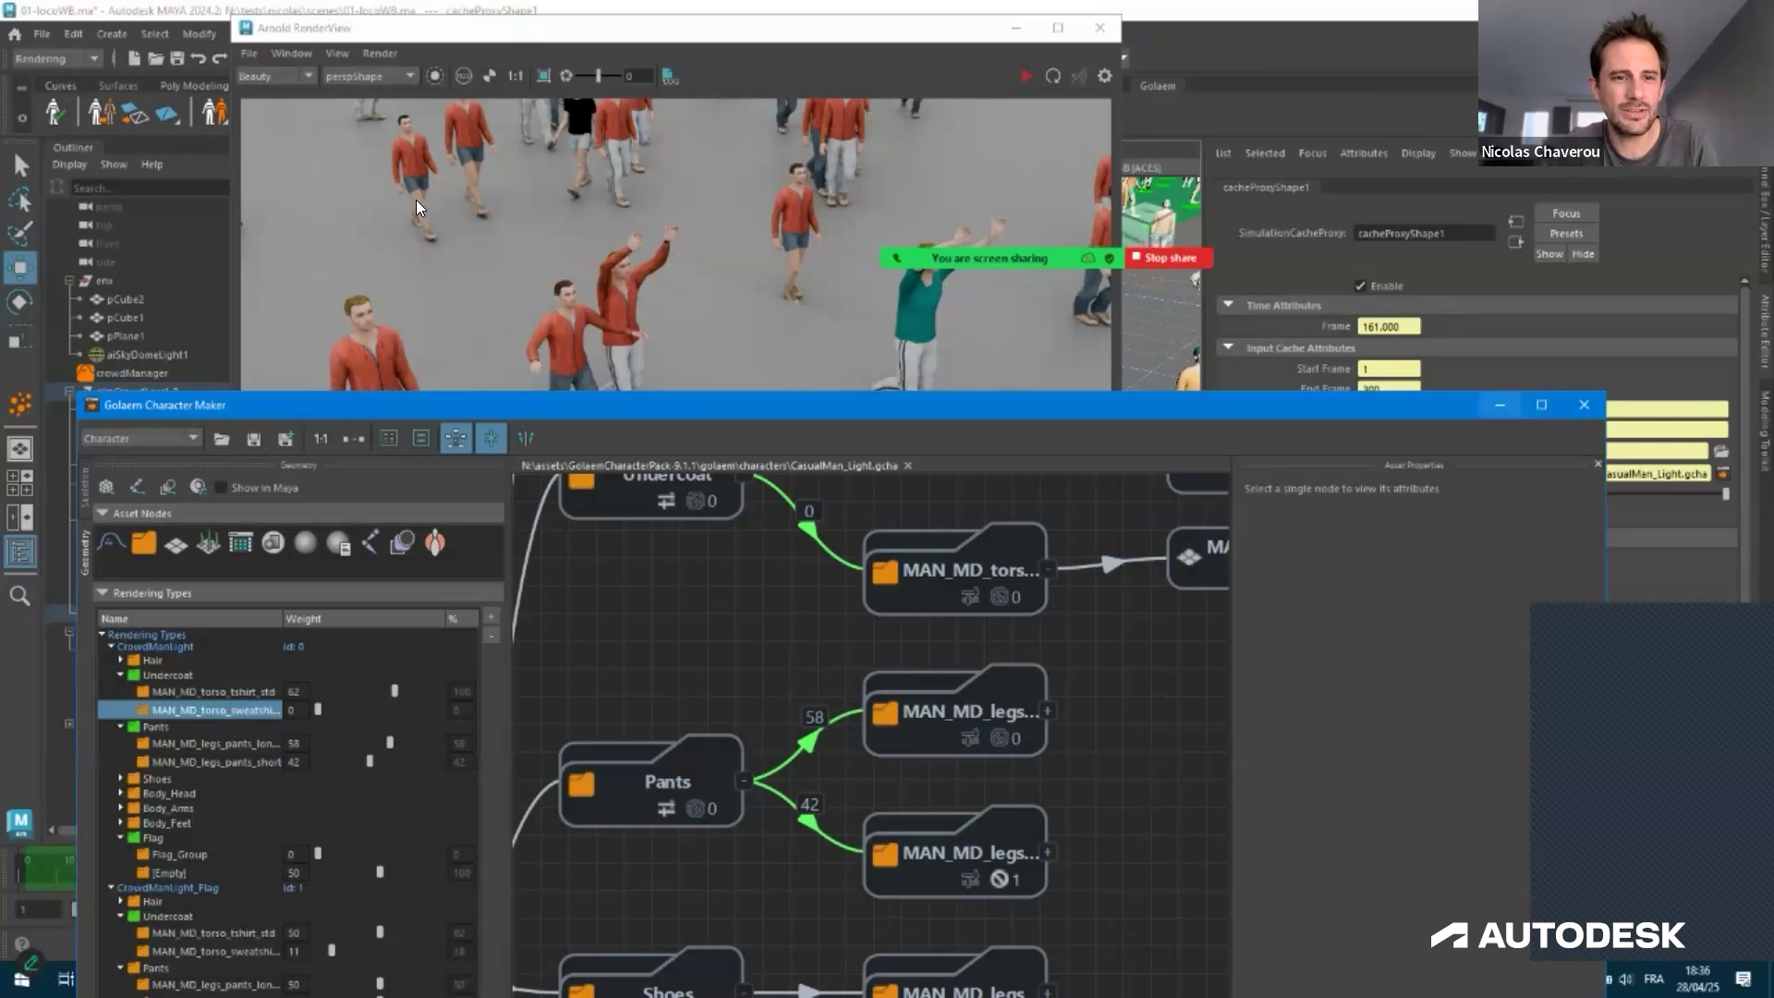
pyautogui.click(1499, 404)
pyautogui.click(379, 52)
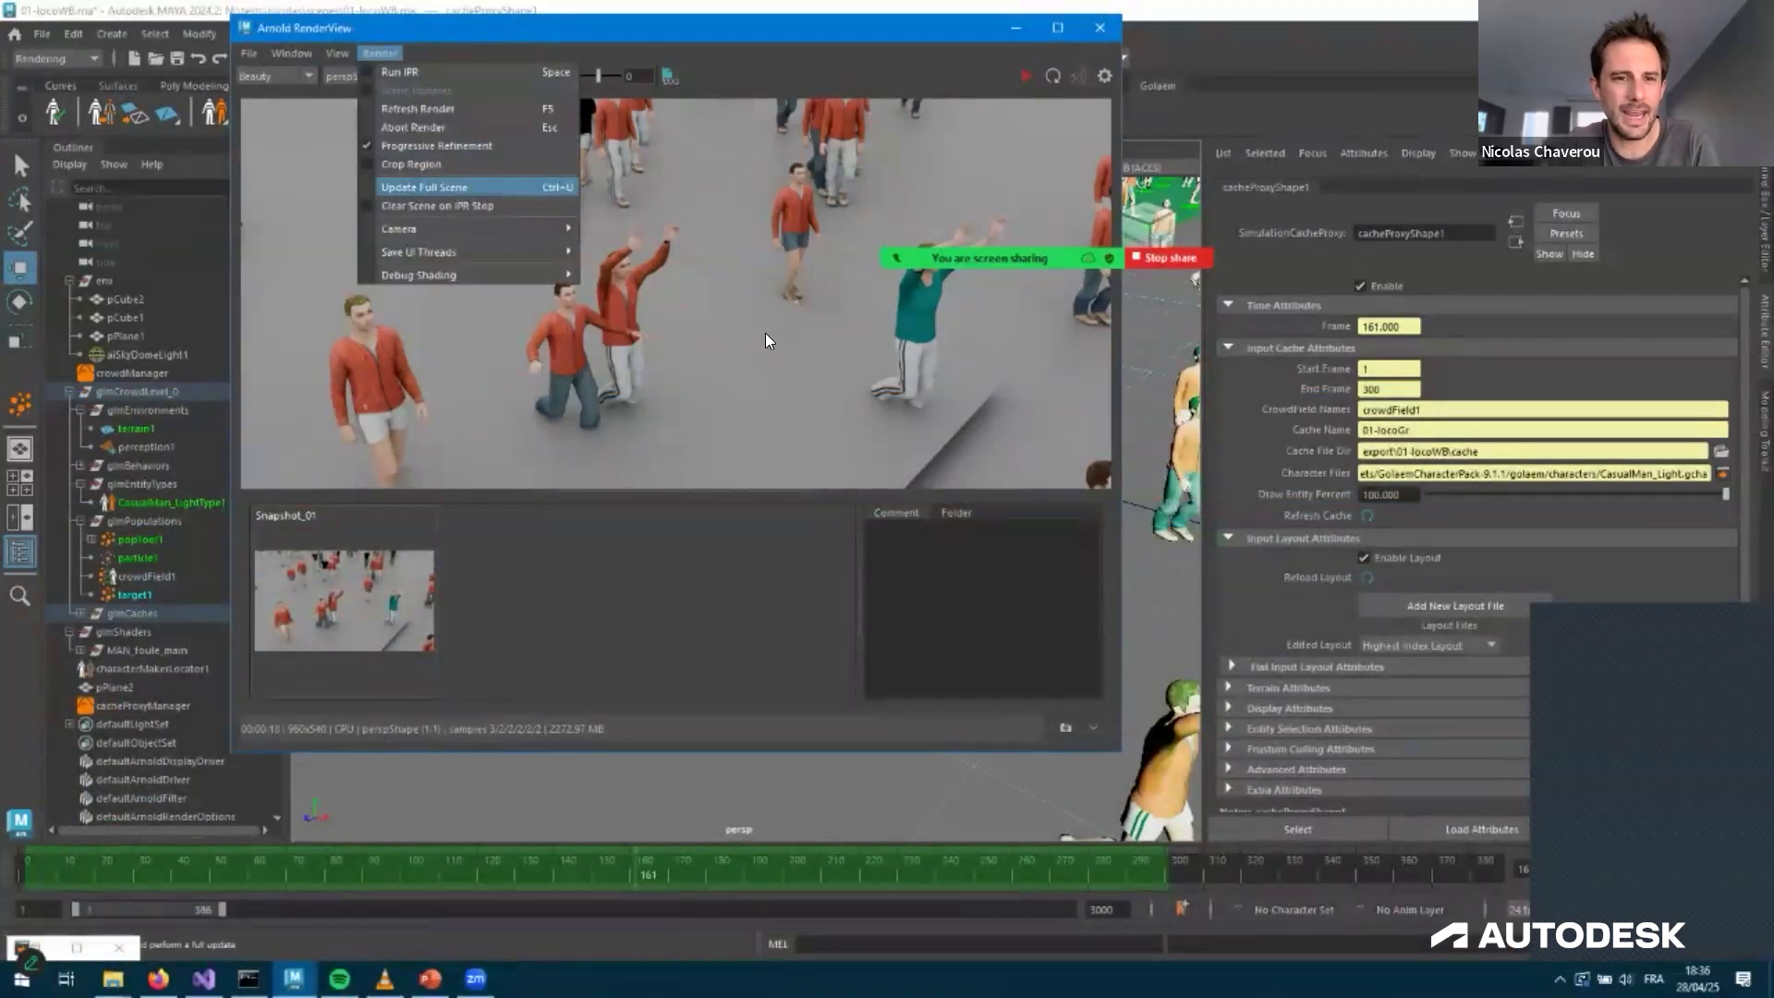
pyautogui.click(424, 187)
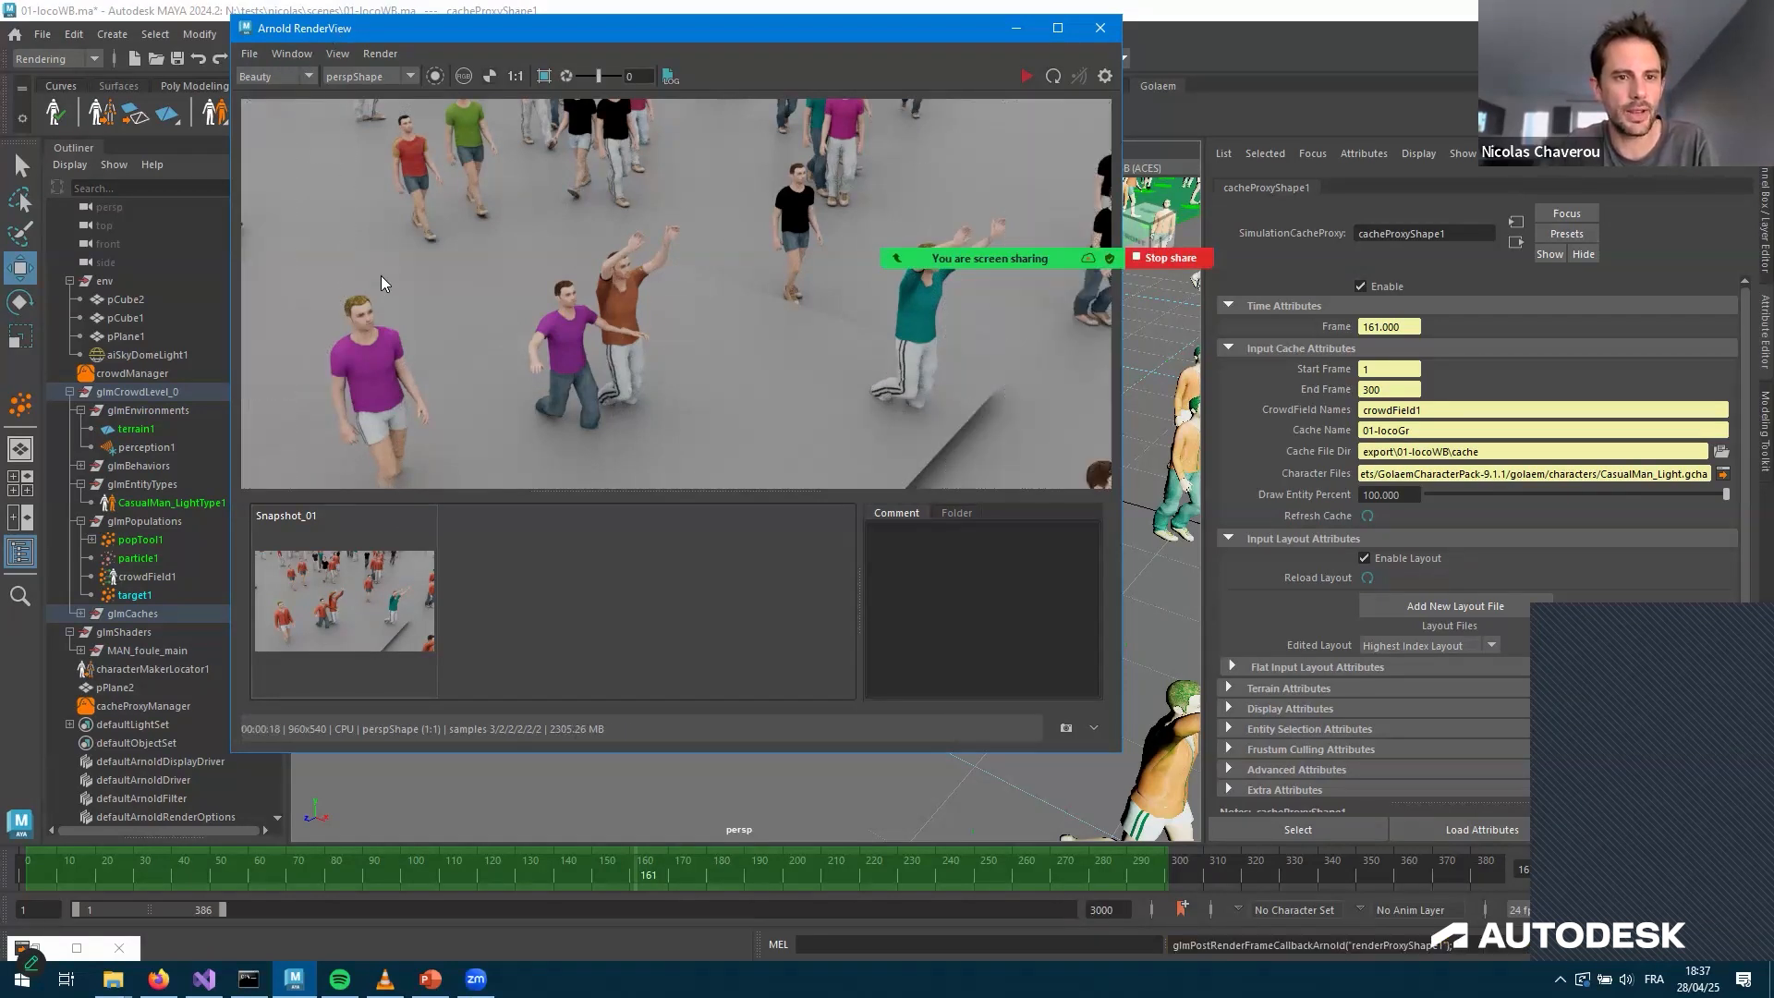
# Store the updated render as a second snapshot and compare the two snapshots
pyautogui.click(292, 53)
pyautogui.moveTo(337, 54)
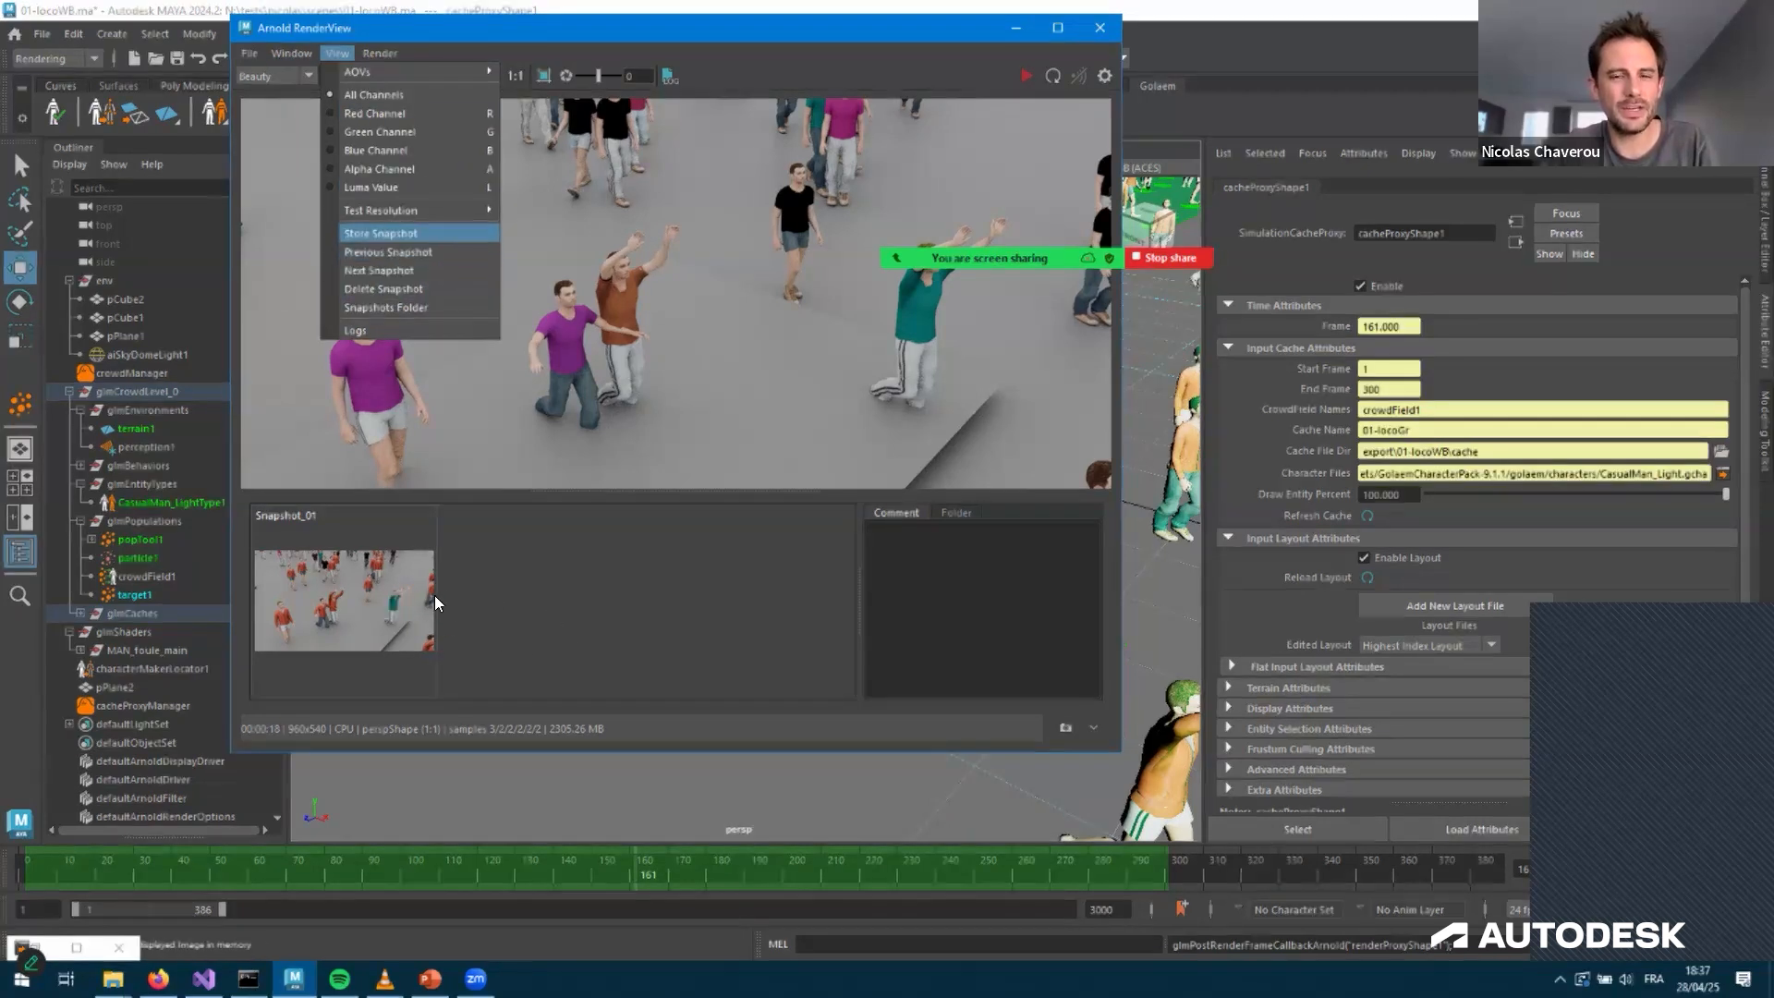
pyautogui.click(381, 234)
pyautogui.press('Left')
pyautogui.press('Right')
pyautogui.press('Left')
pyautogui.press('Right')
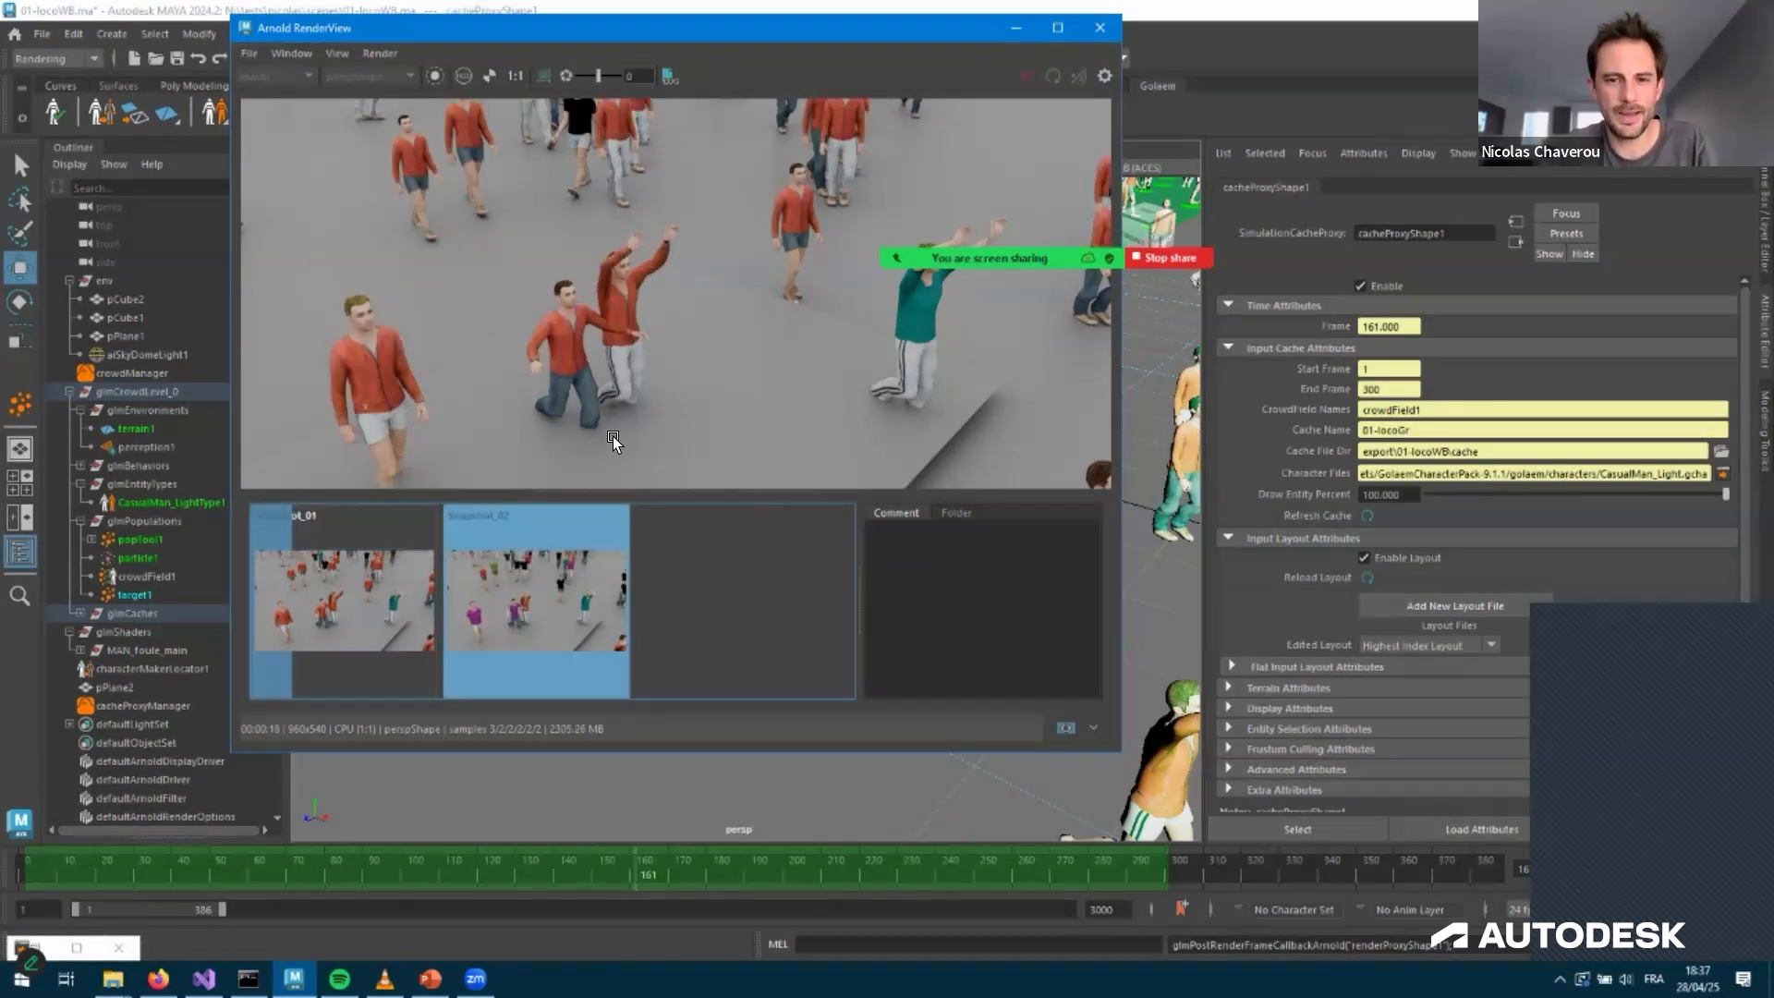
pyautogui.press('Left')
pyautogui.click(1016, 28)
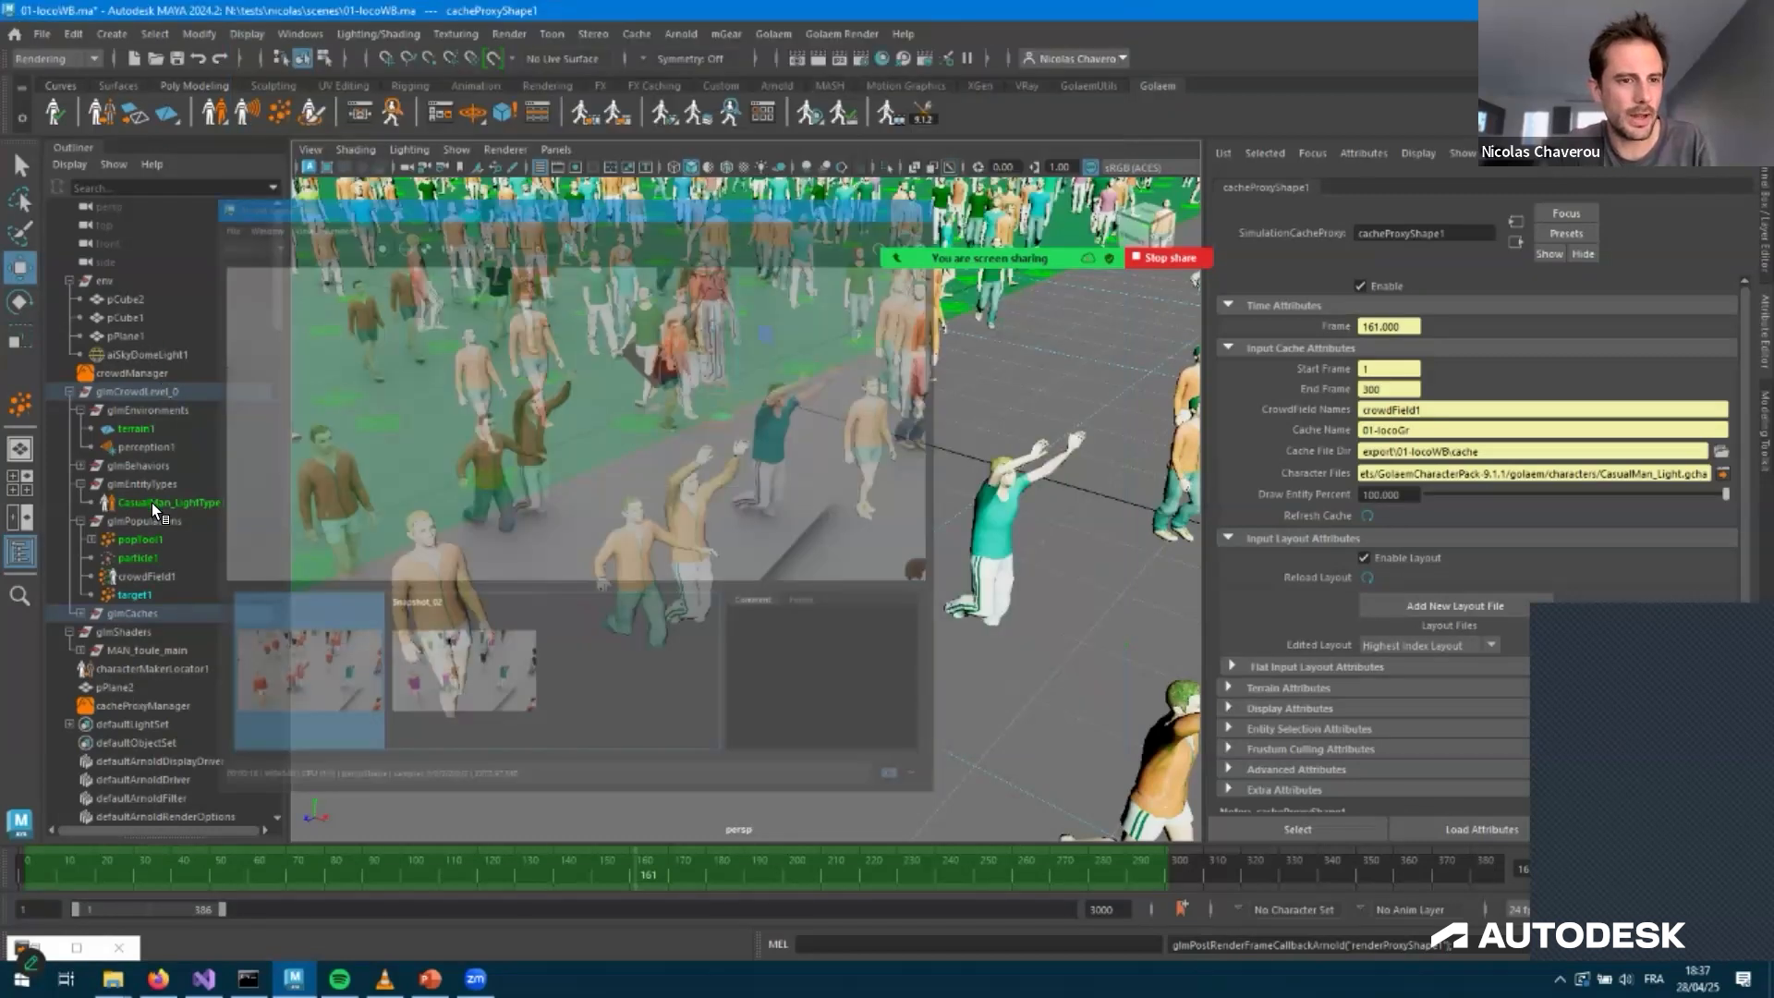
# Play the cached crowd animation and stop it at frame 172
pyautogui.click(125, 689)
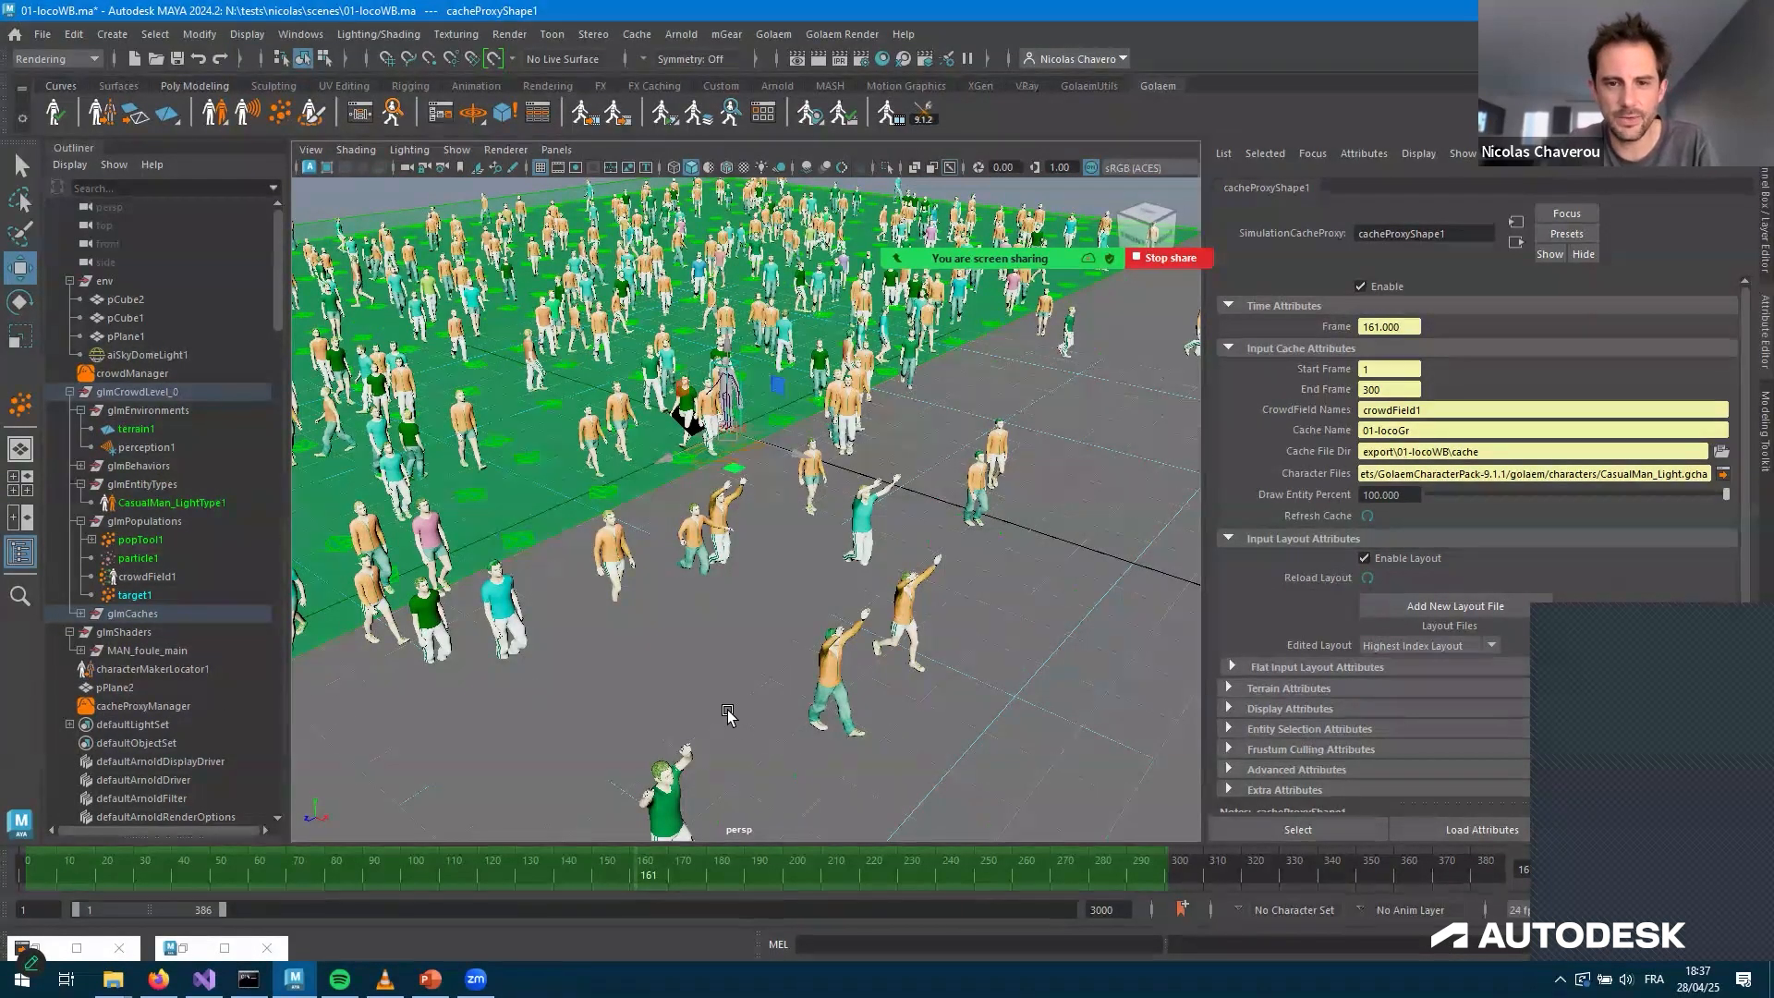
pyautogui.press('Delete')
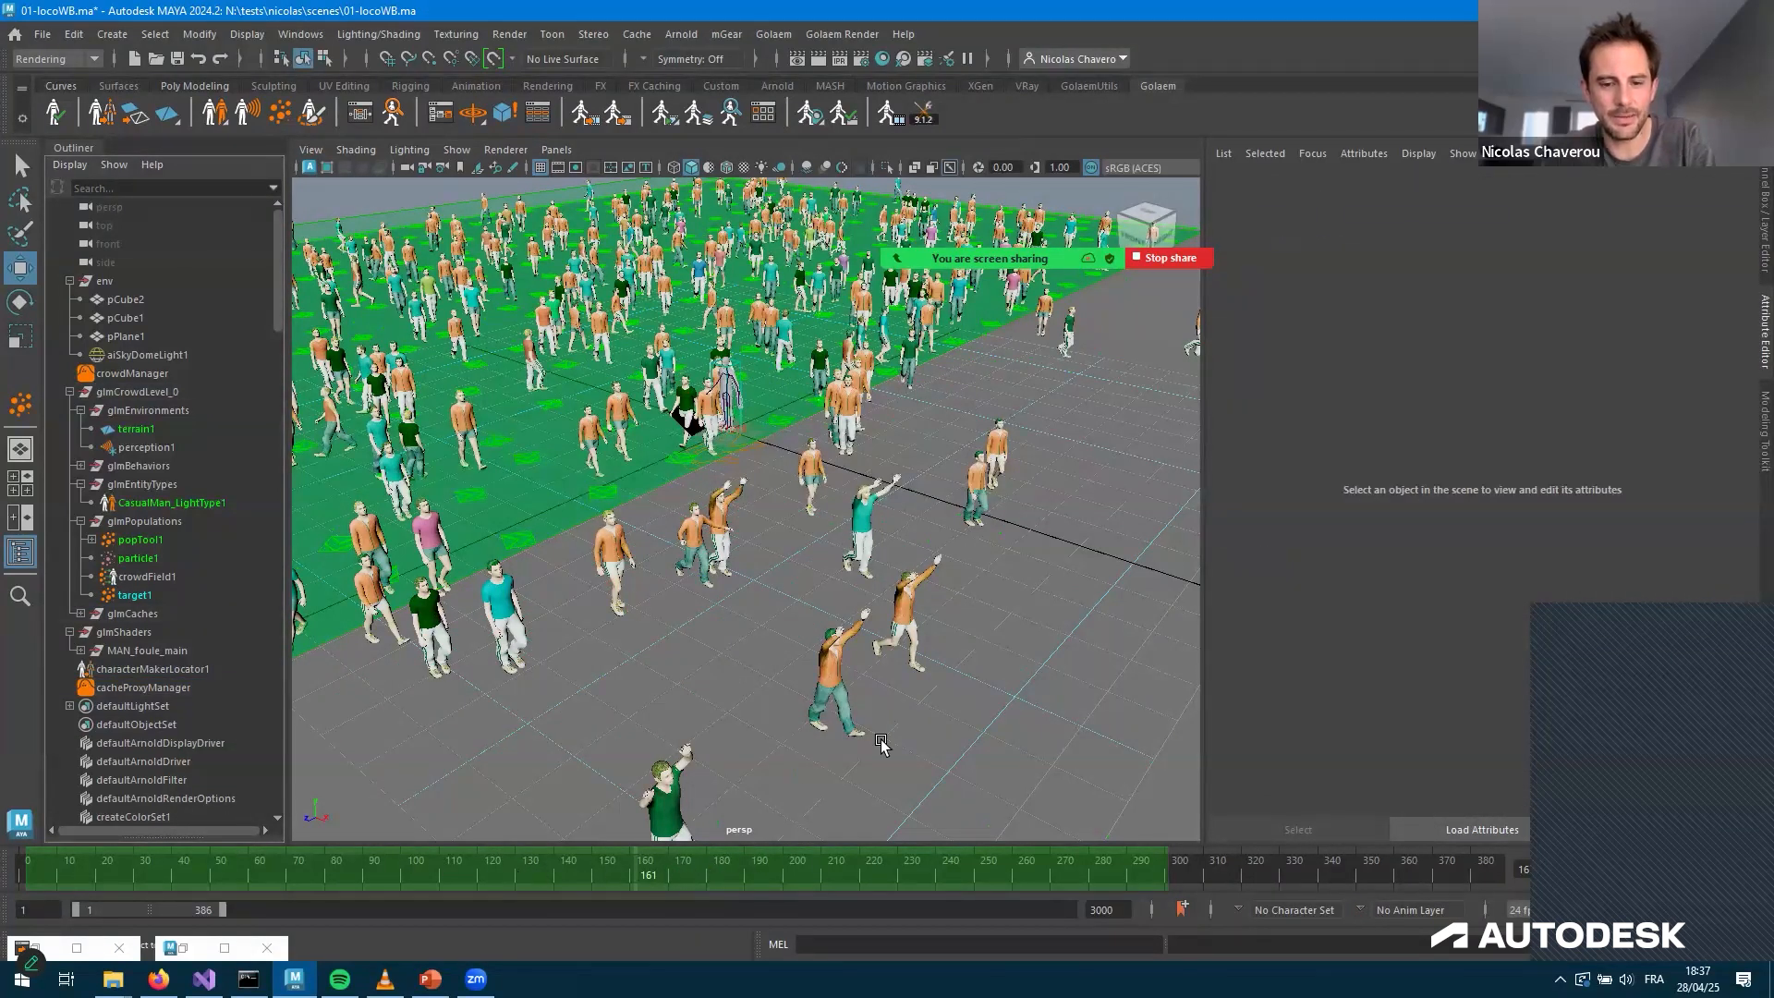
pyautogui.hotkey('alt', 'v')
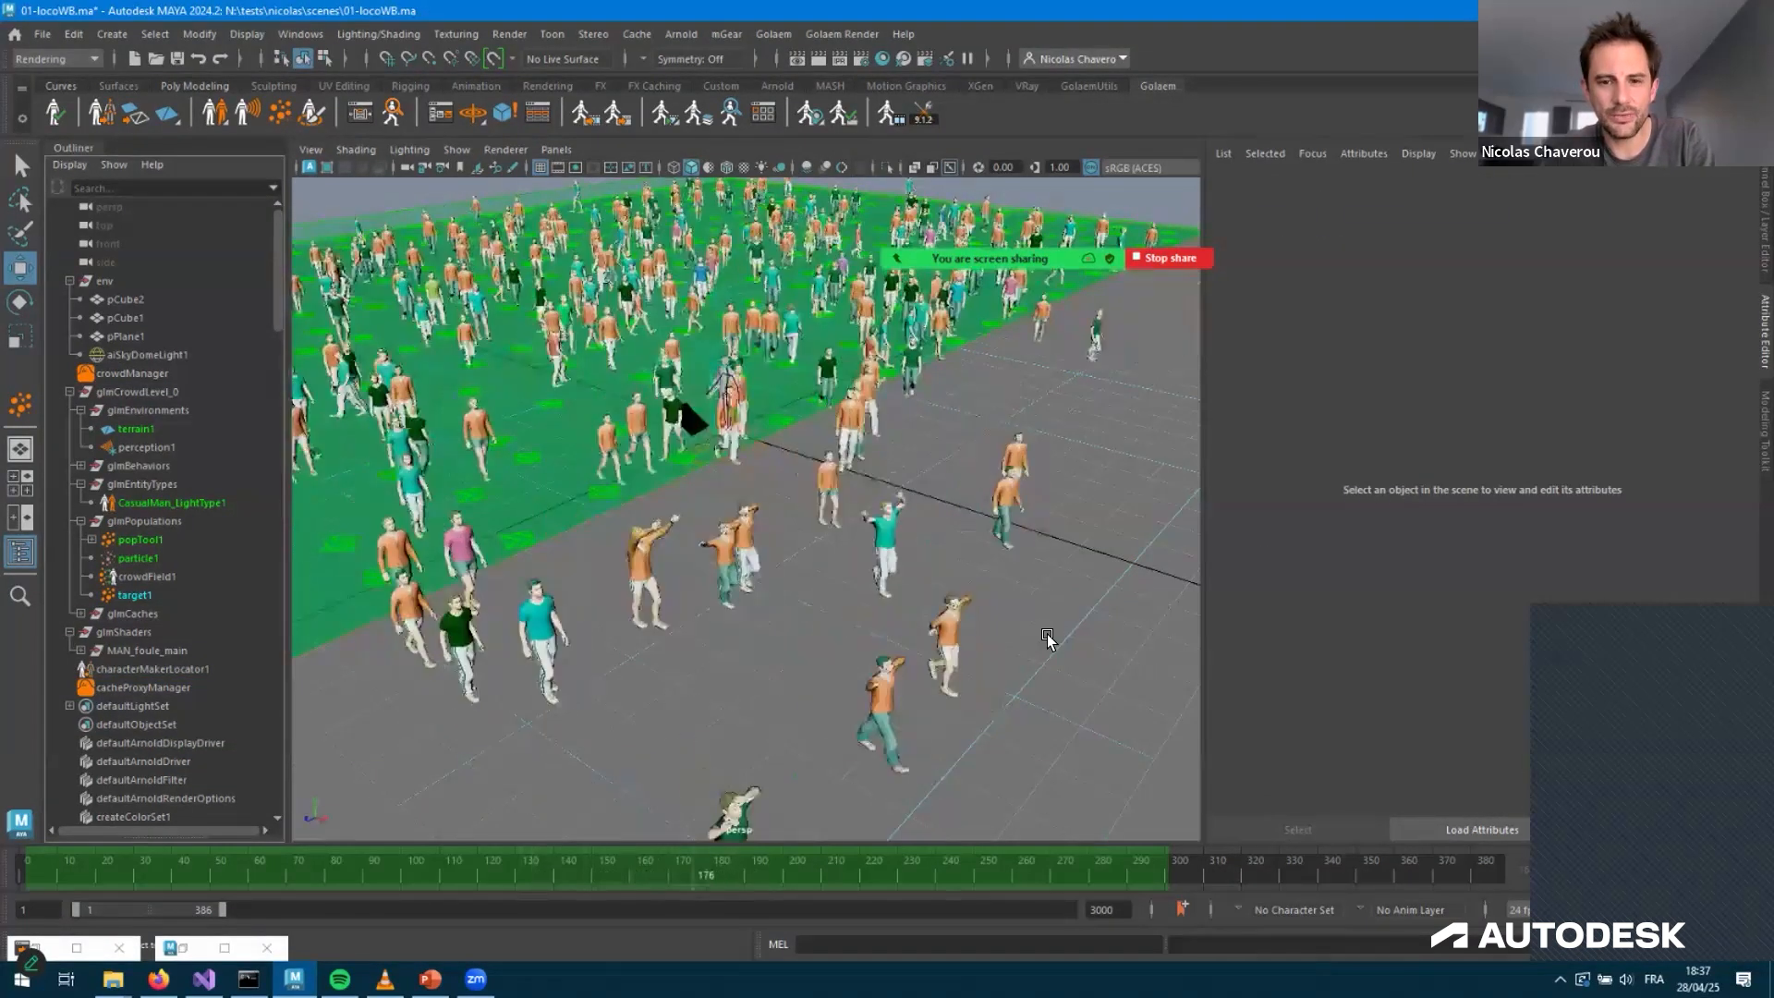
pyautogui.hotkey('alt', 'v')
# Switch to component selection and hide the glmPopulations group
pyautogui.press('F8')
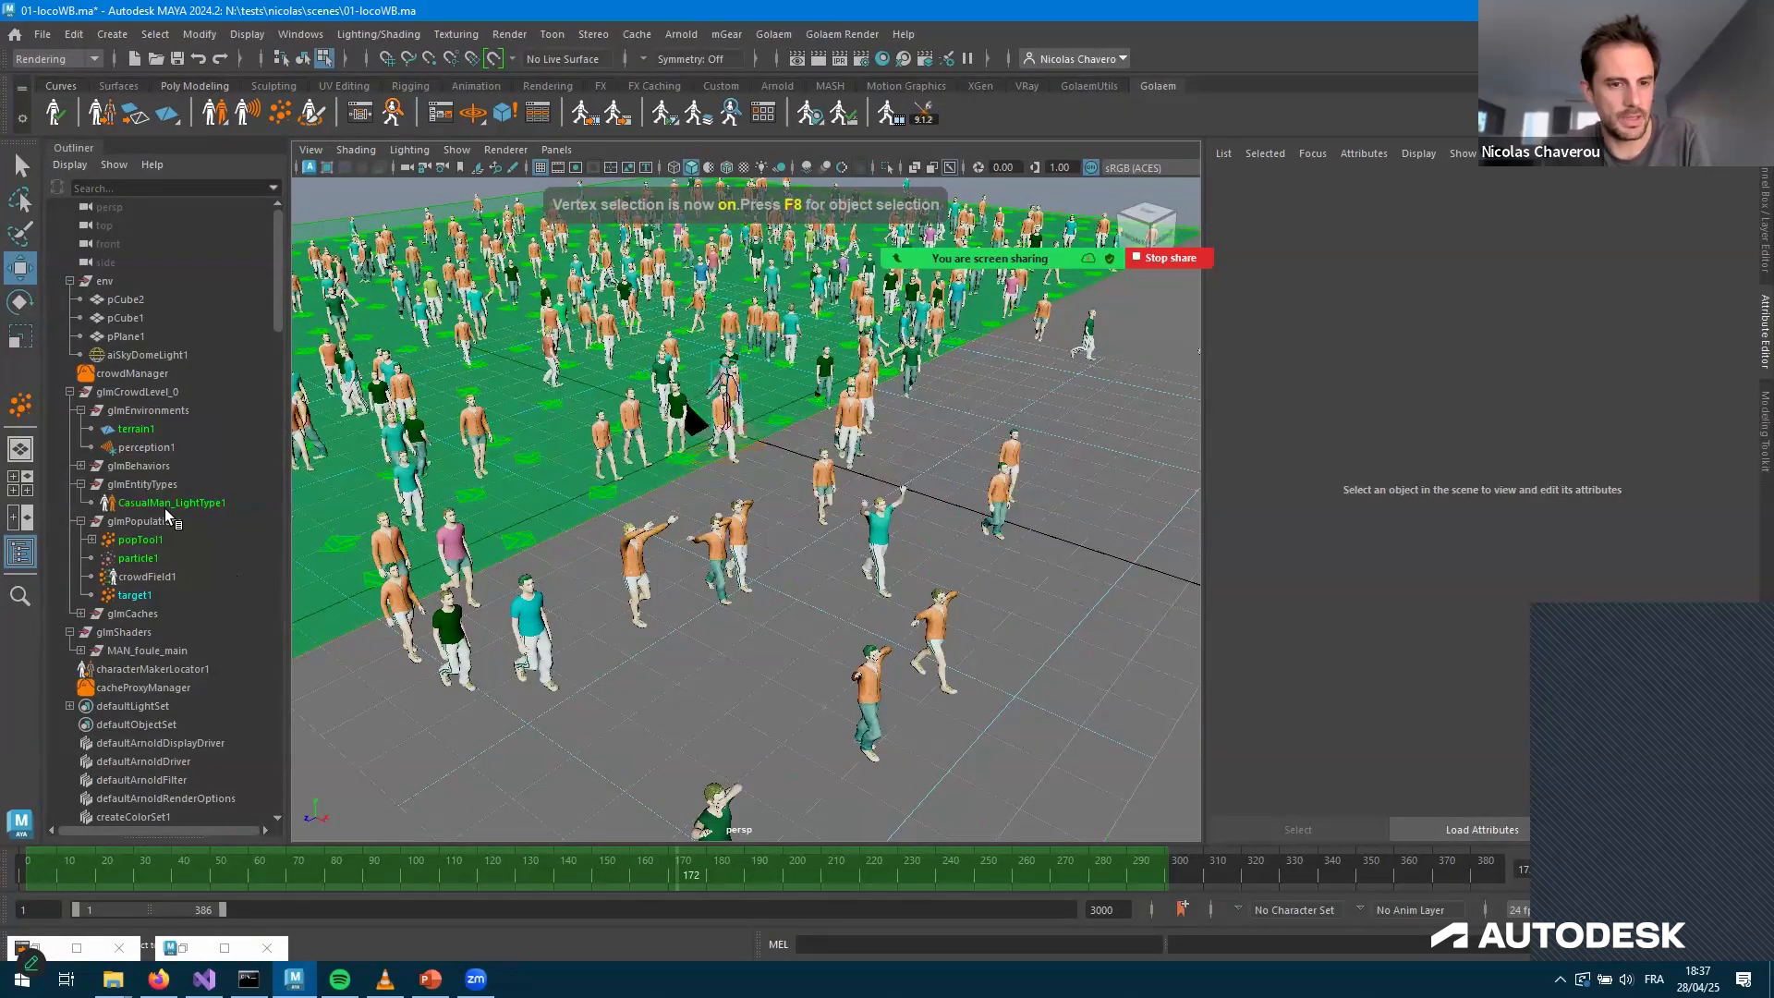
pyautogui.click(244, 521)
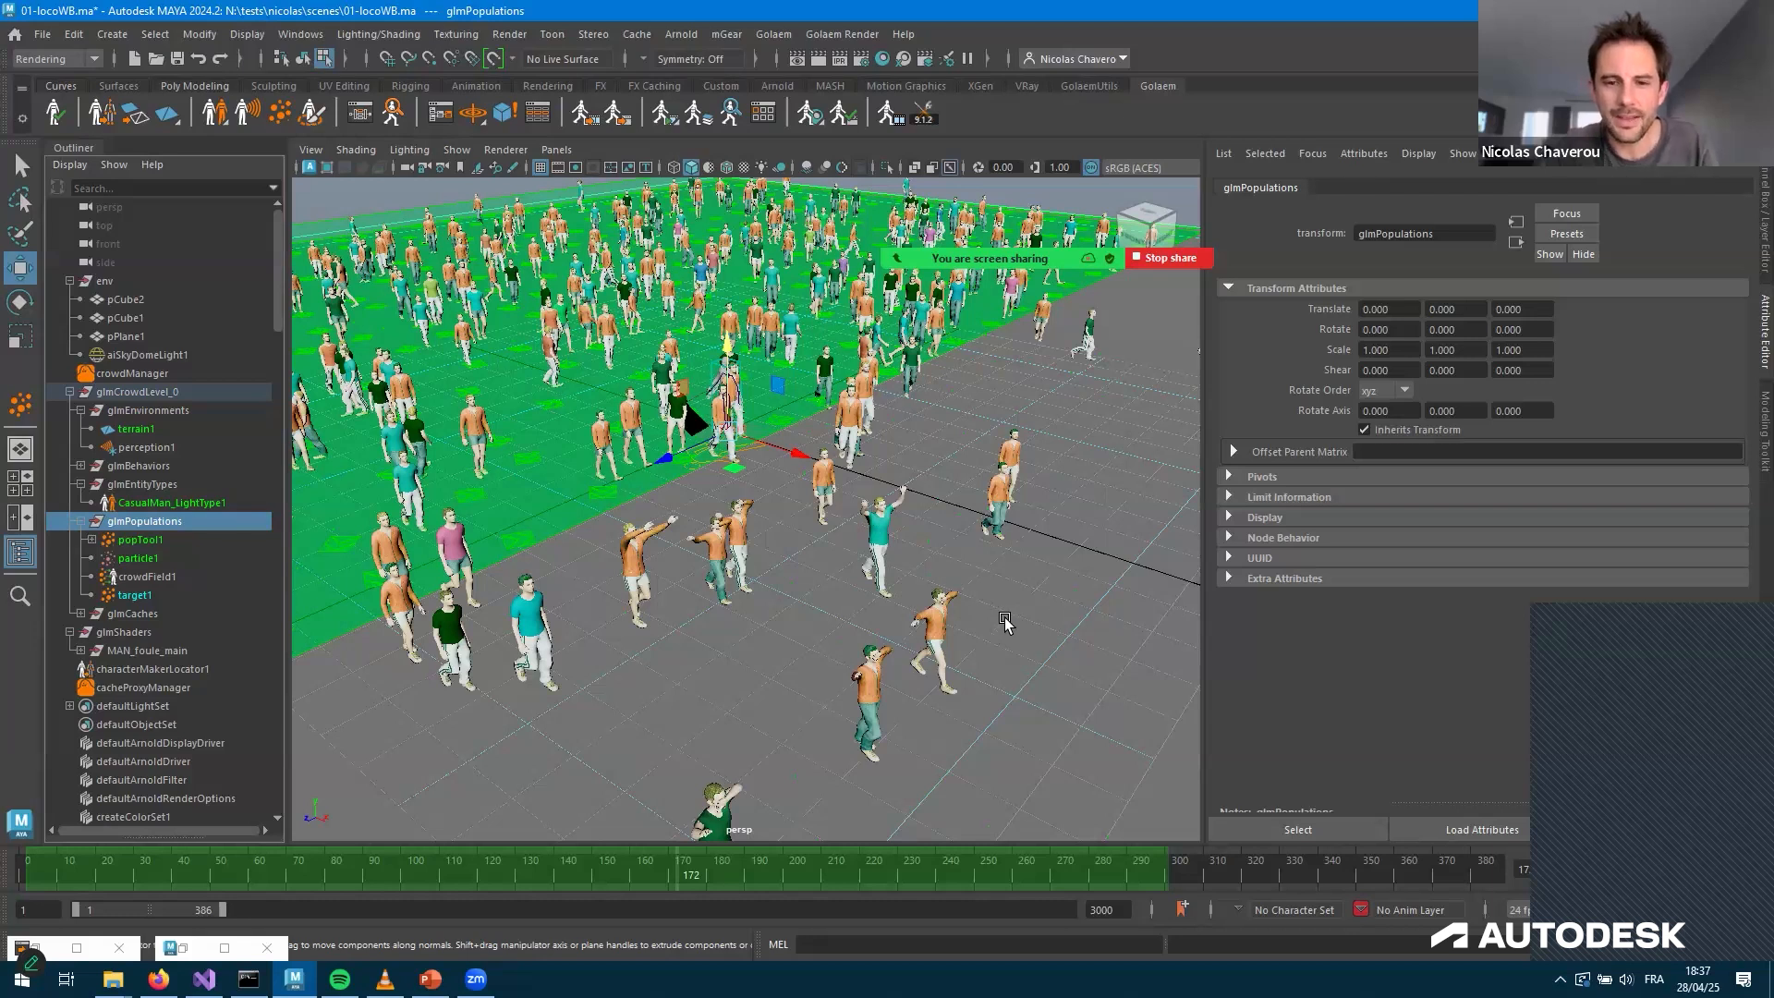
pyautogui.hotkey('ctrl', 'h')
pyautogui.moveTo(1013, 733); pyautogui.dragTo(706, 660)
pyautogui.click(515, 524)
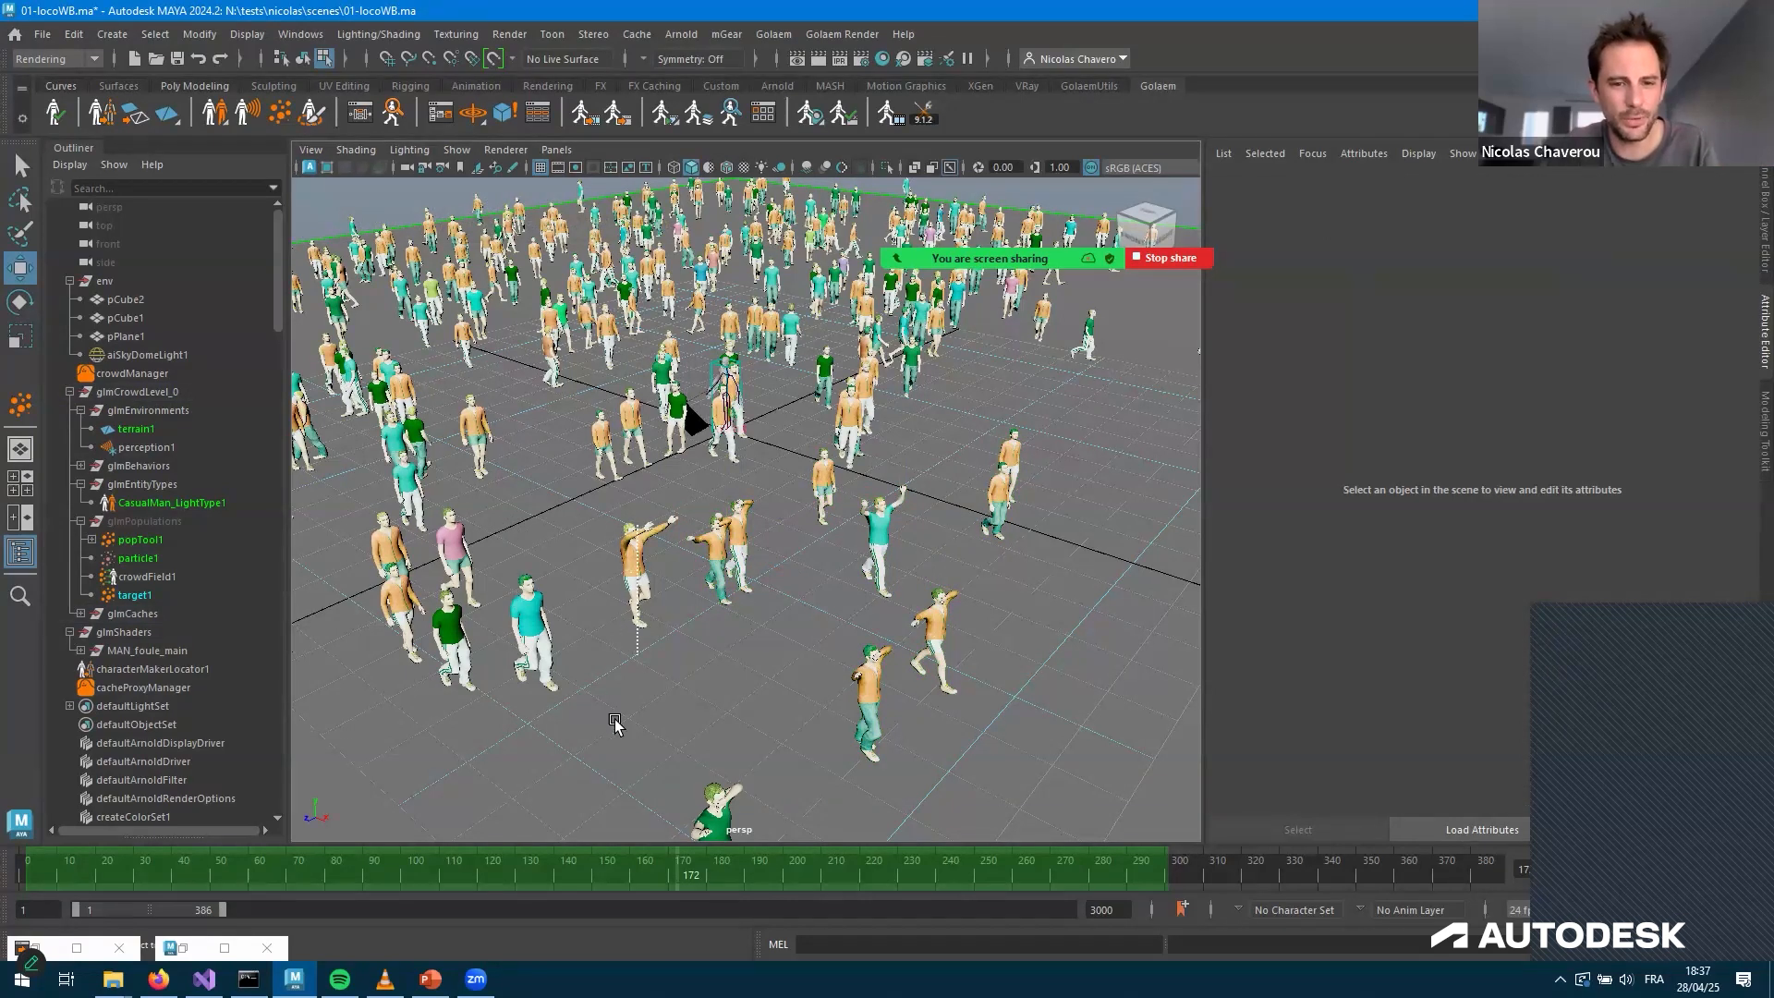
# Move a pair of crowd characters and two single characters near the front of the crowd to new ground positions
pyautogui.moveTo(612, 718); pyautogui.dragTo(680, 554)
pyautogui.click(1098, 509)
pyautogui.moveTo(506, 696); pyautogui.dragTo(535, 527)
pyautogui.moveTo(1035, 566); pyautogui.dragTo(981, 427)
pyautogui.moveTo(1095, 504); pyautogui.dragTo(926, 481)
pyautogui.click(920, 569)
pyautogui.click(826, 499)
pyautogui.moveTo(767, 513); pyautogui.dragTo(726, 537)
pyautogui.moveTo(853, 532); pyautogui.dragTo(926, 559)
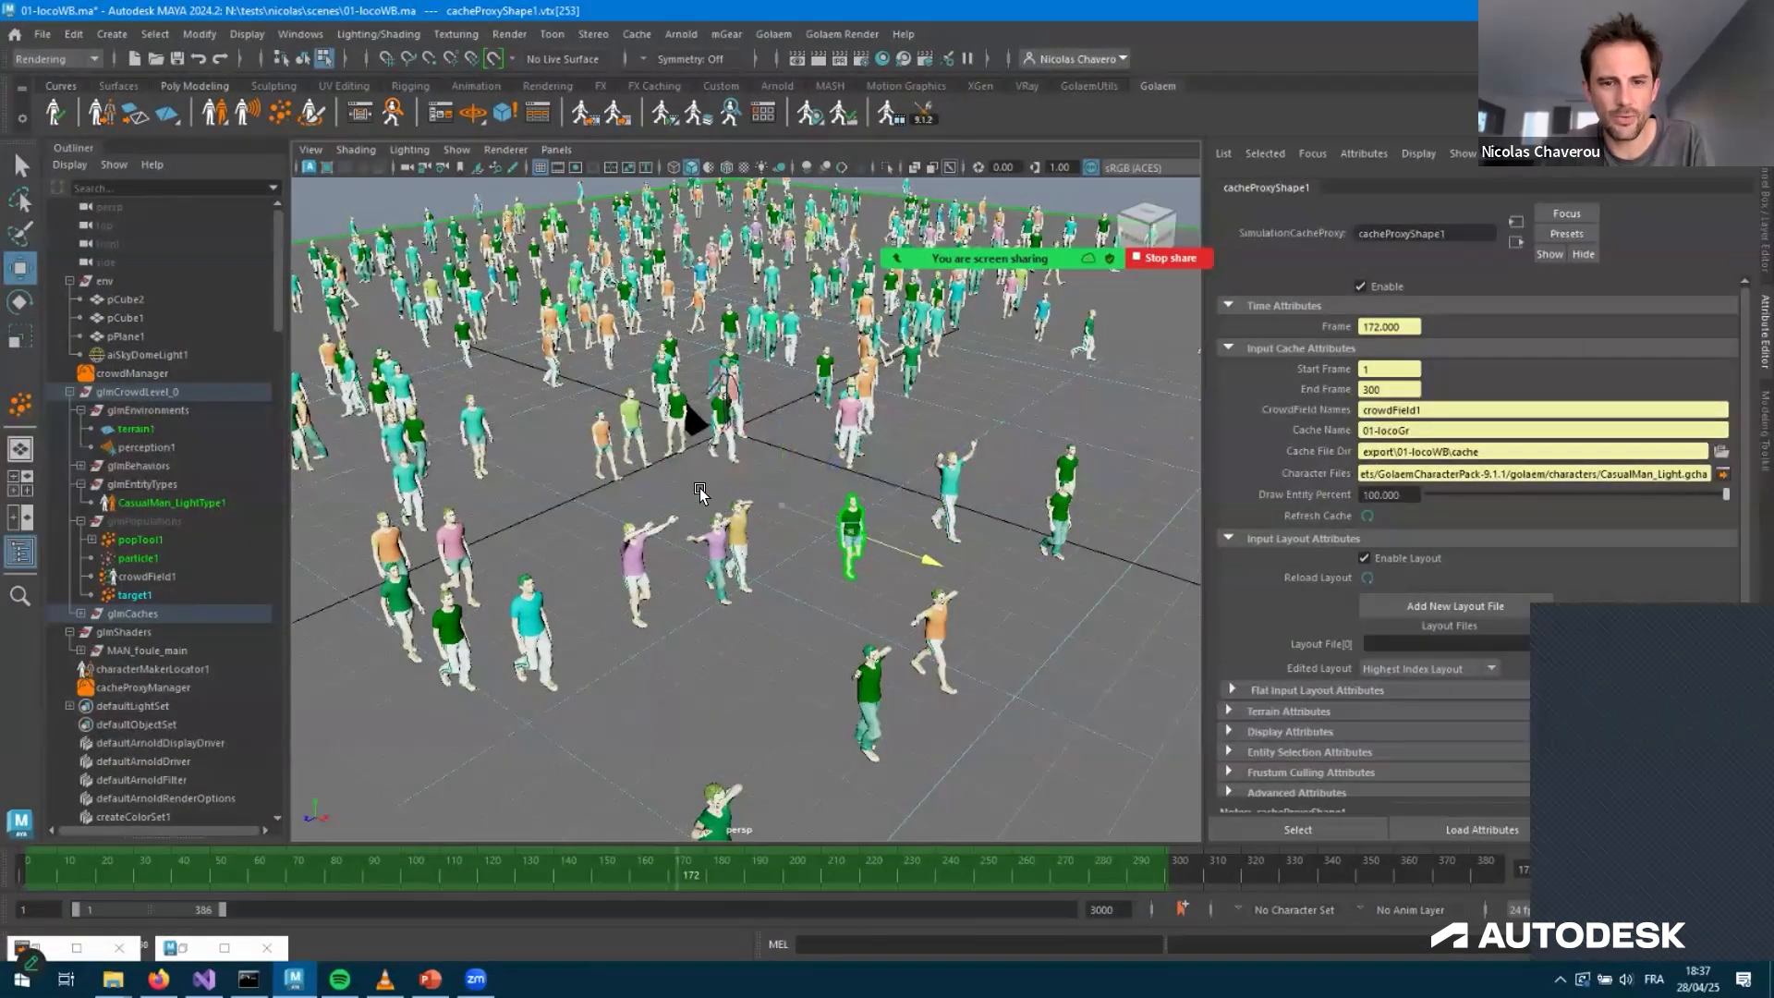
# Rotate the last moved character, and rotate the neighbouring pair of characters around their common centre
pyautogui.press('e')
pyautogui.moveTo(789, 606); pyautogui.dragTo(686, 584)
pyautogui.click(687, 585)
pyautogui.moveTo(768, 510); pyautogui.dragTo(692, 584)
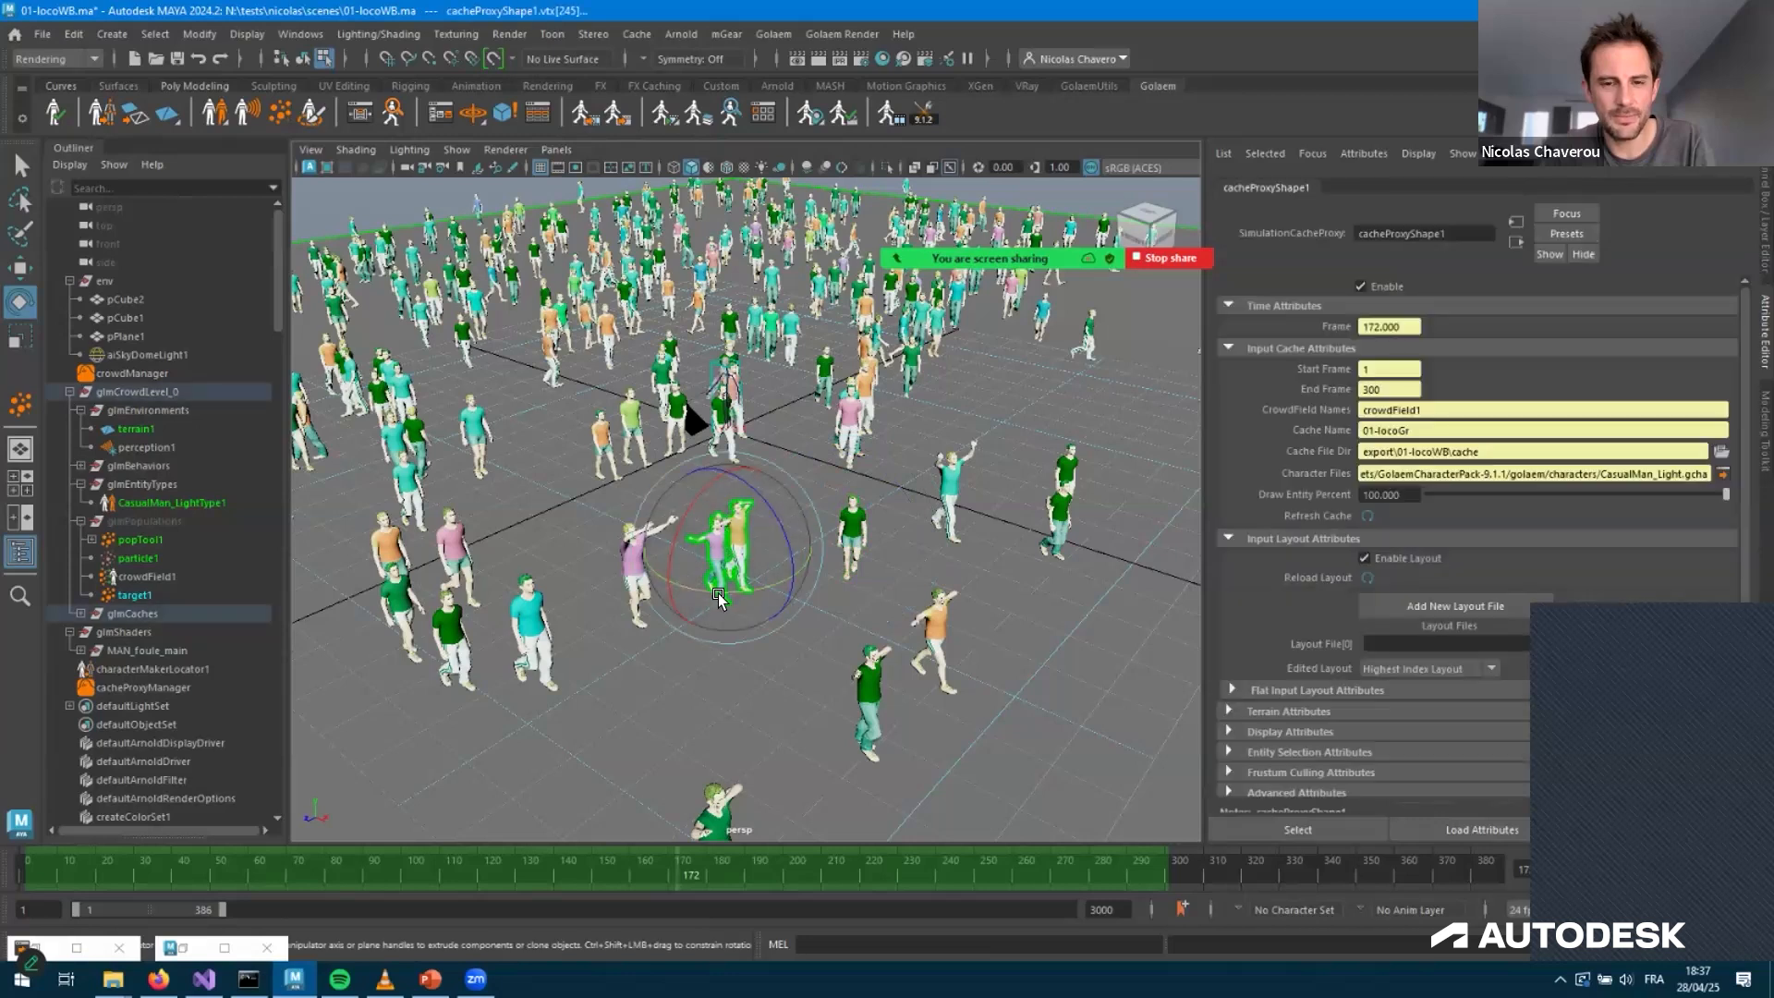
pyautogui.moveTo(961, 595); pyautogui.dragTo(1182, 360)
# Adjust the spacing between the two selected characters with the Scale tool
pyautogui.press('r')
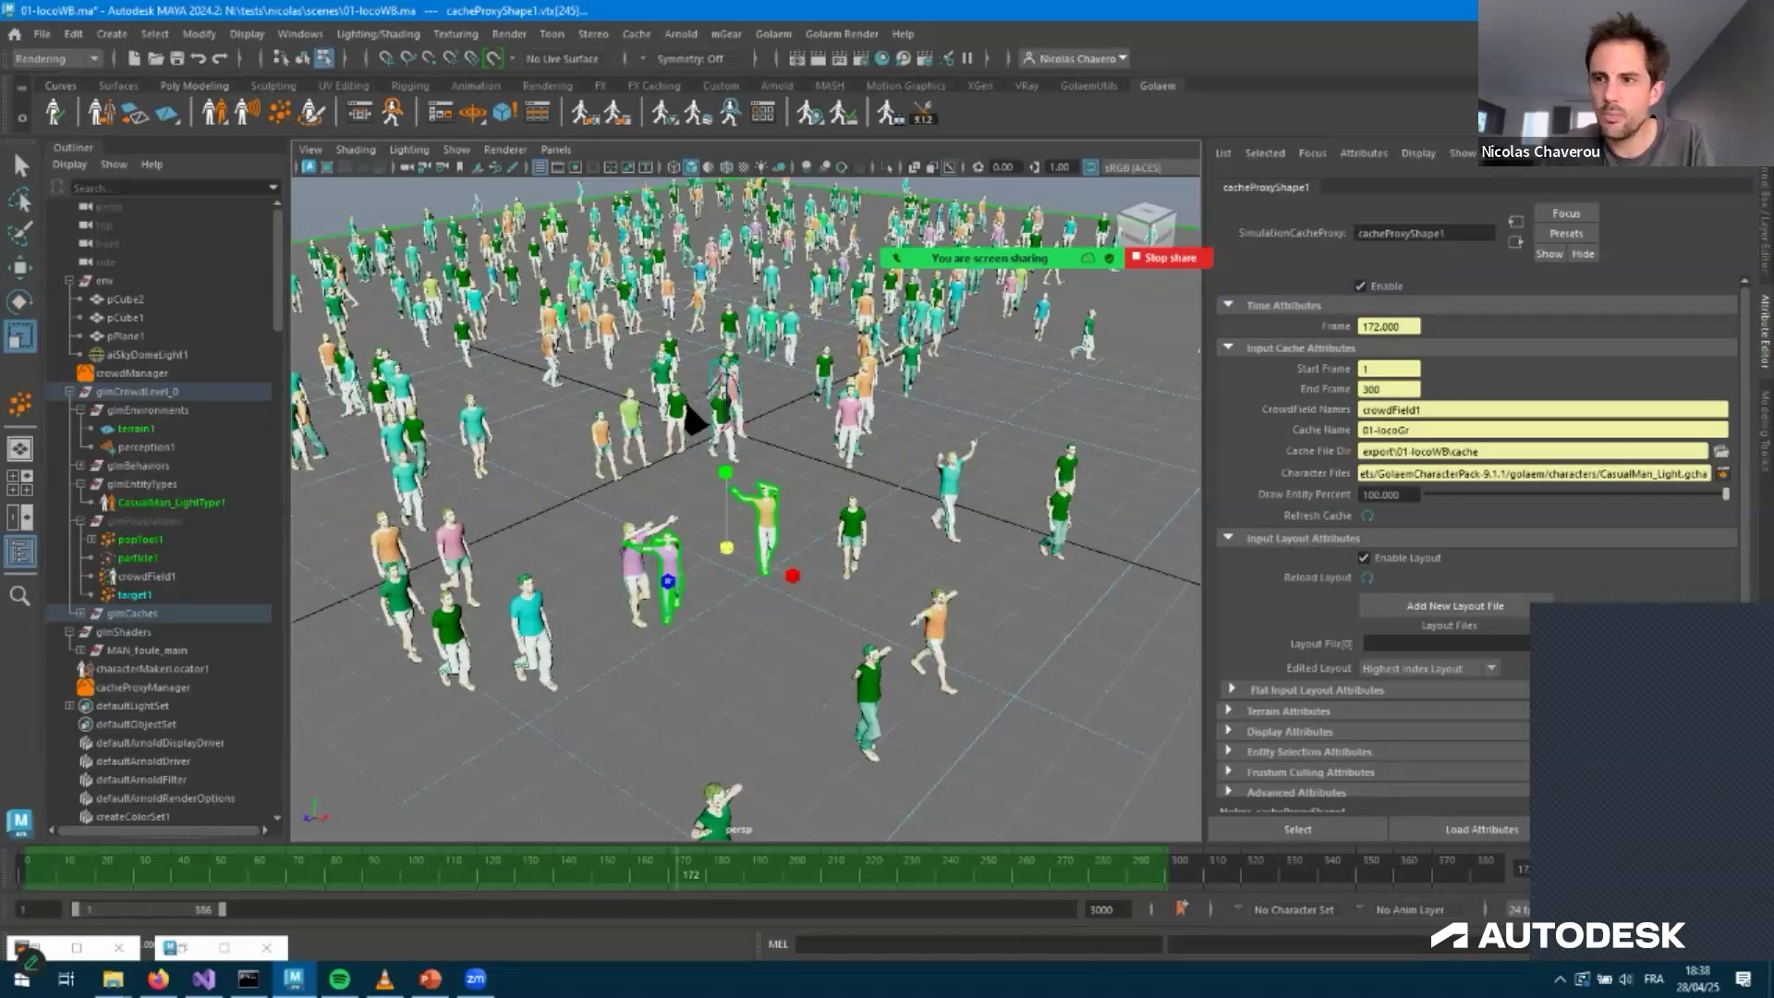
pyautogui.moveTo(1561, 196)
pyautogui.mouseDown()
pyautogui.moveTo(1312, 212)
pyautogui.moveTo(747, 580)
pyautogui.mouseUp()
pyautogui.press('t')
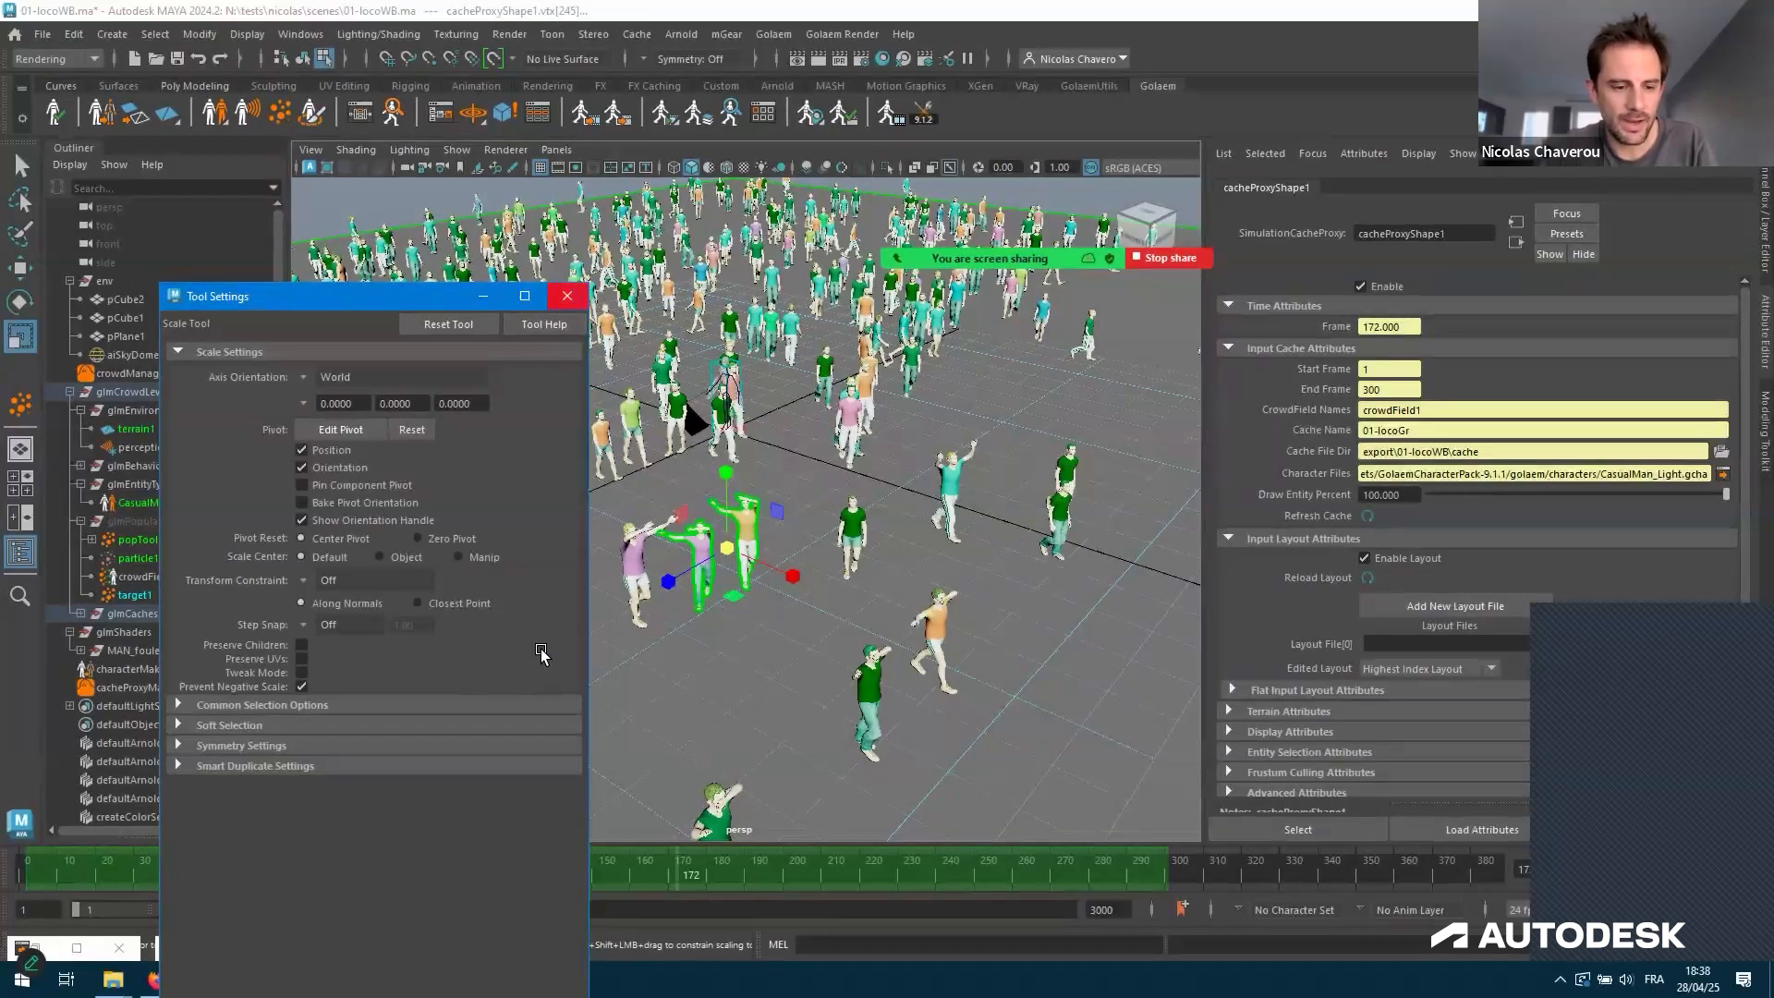
pyautogui.click(568, 295)
# Move the single teal-shirted foreground character to a new ground position and set the timeline to frame 144
pyautogui.moveTo(588, 737); pyautogui.dragTo(594, 735)
pyautogui.press('w')
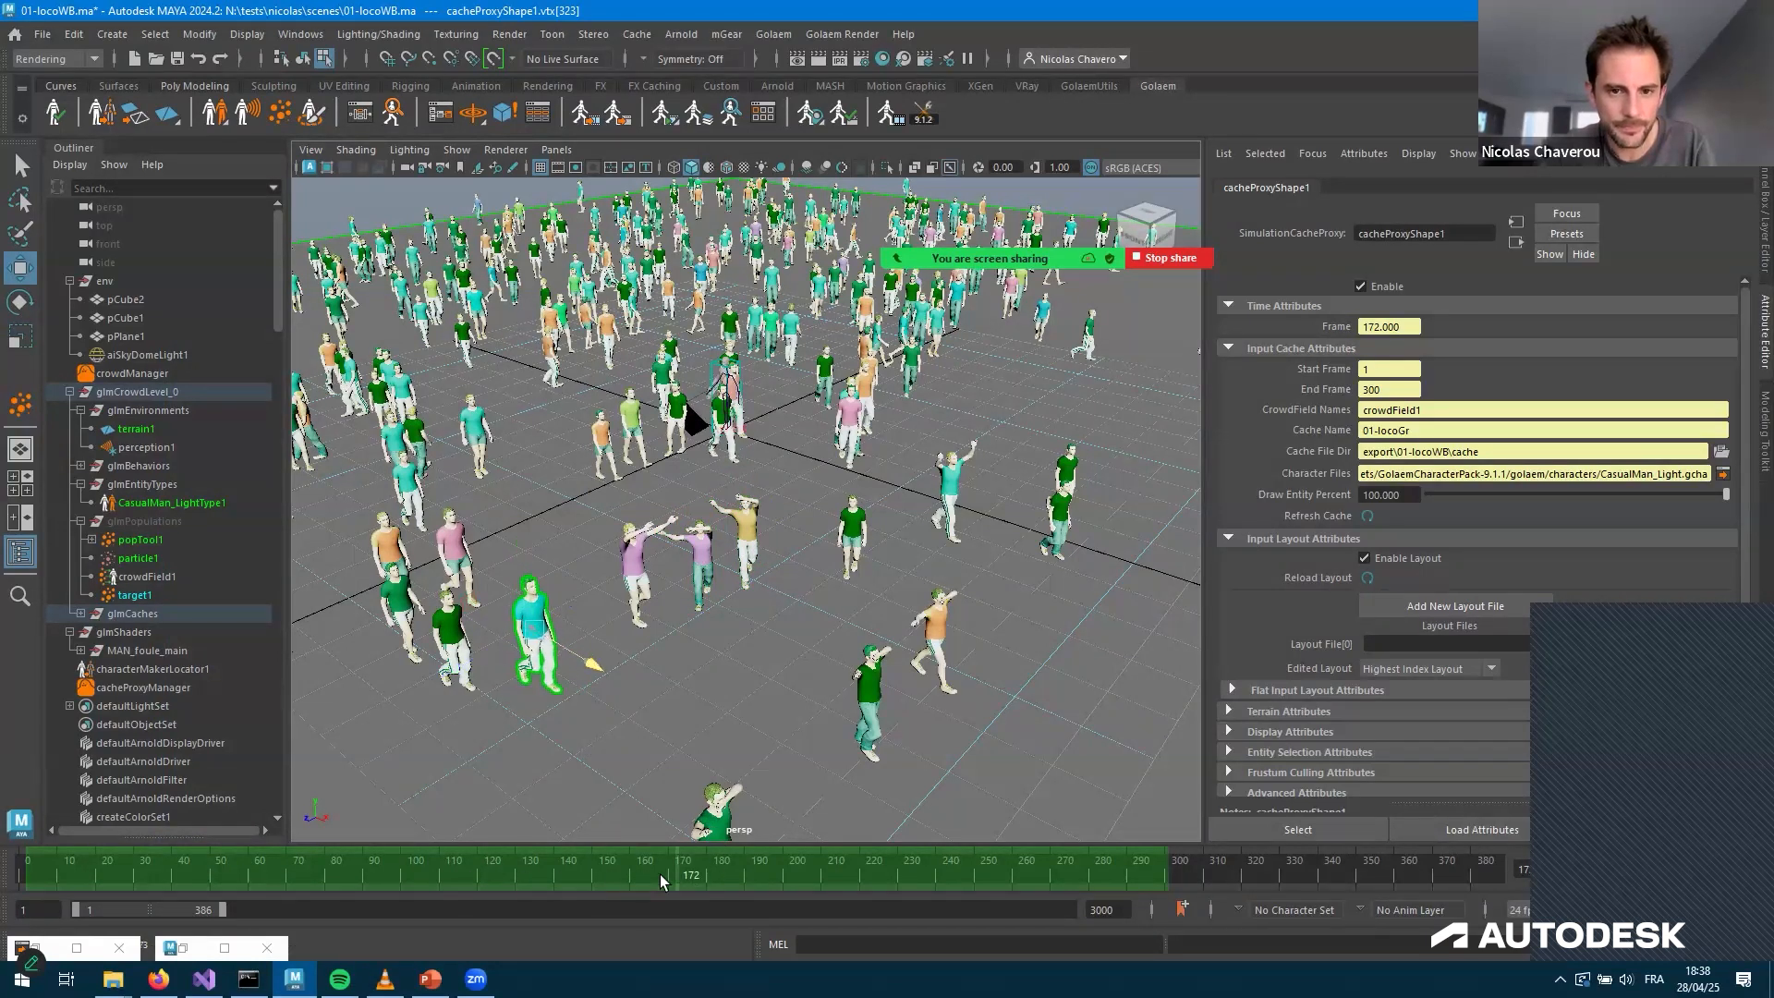
pyautogui.moveTo(660, 875); pyautogui.dragTo(767, 633, button='middle')
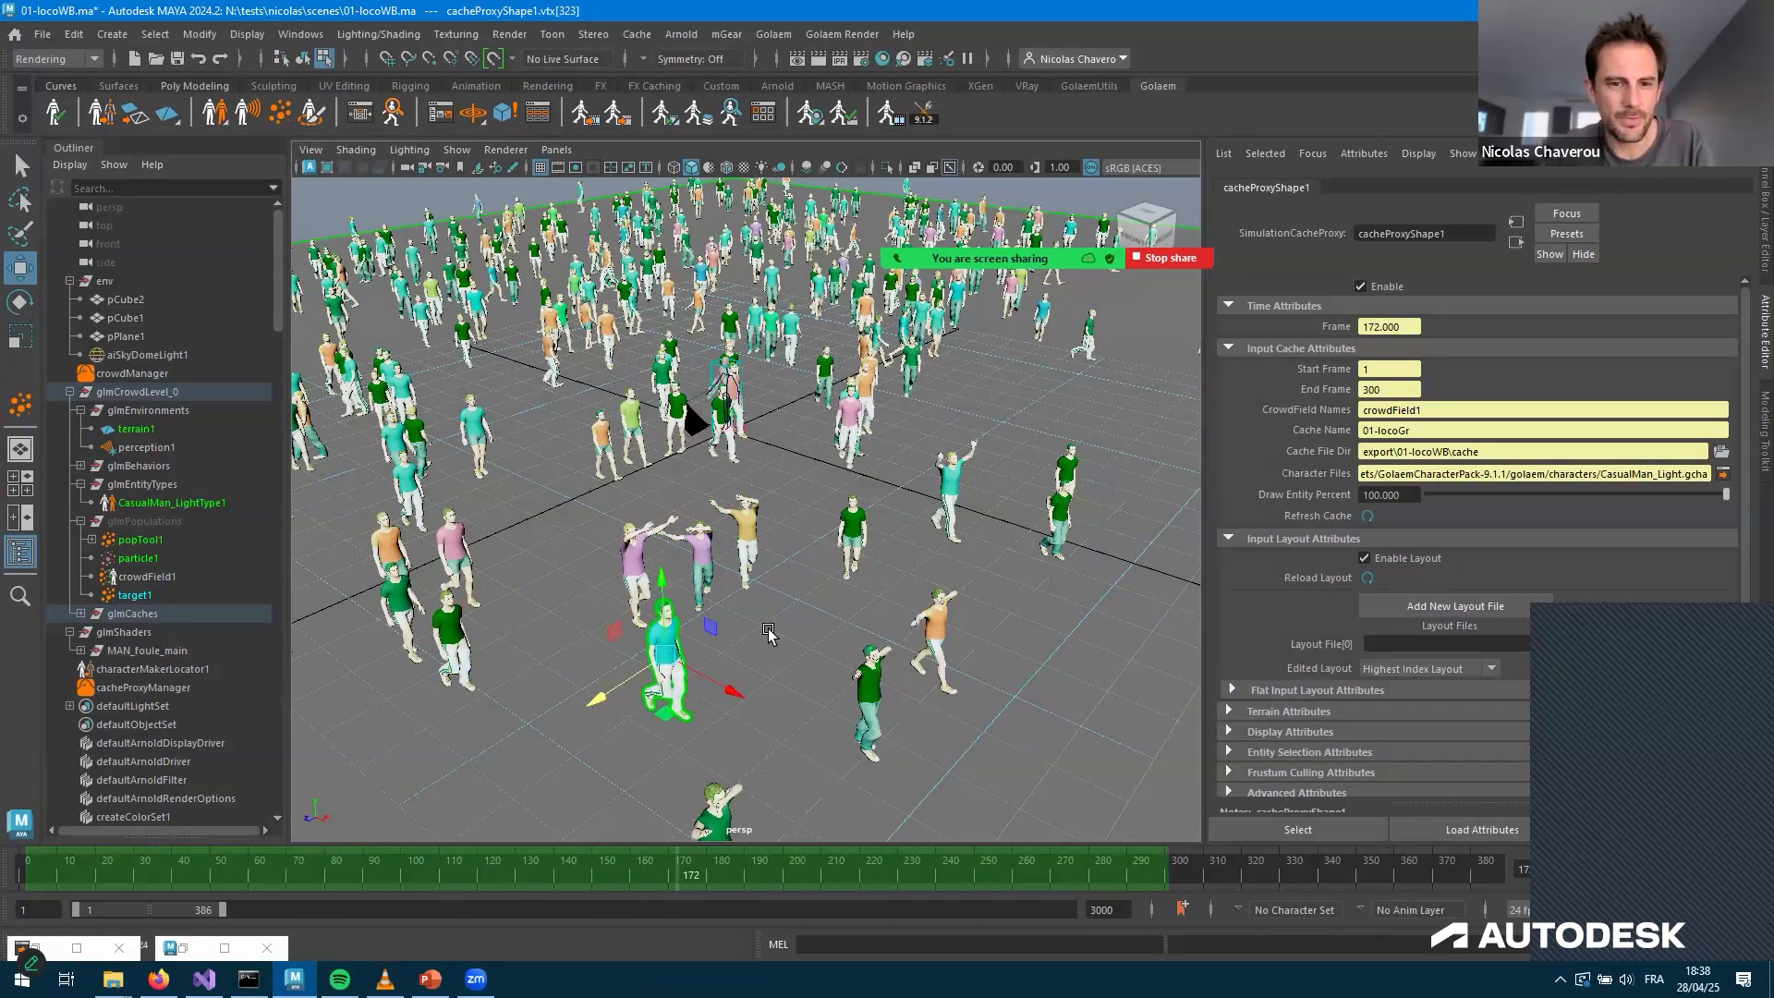
pyautogui.hotkey('alt', ',')
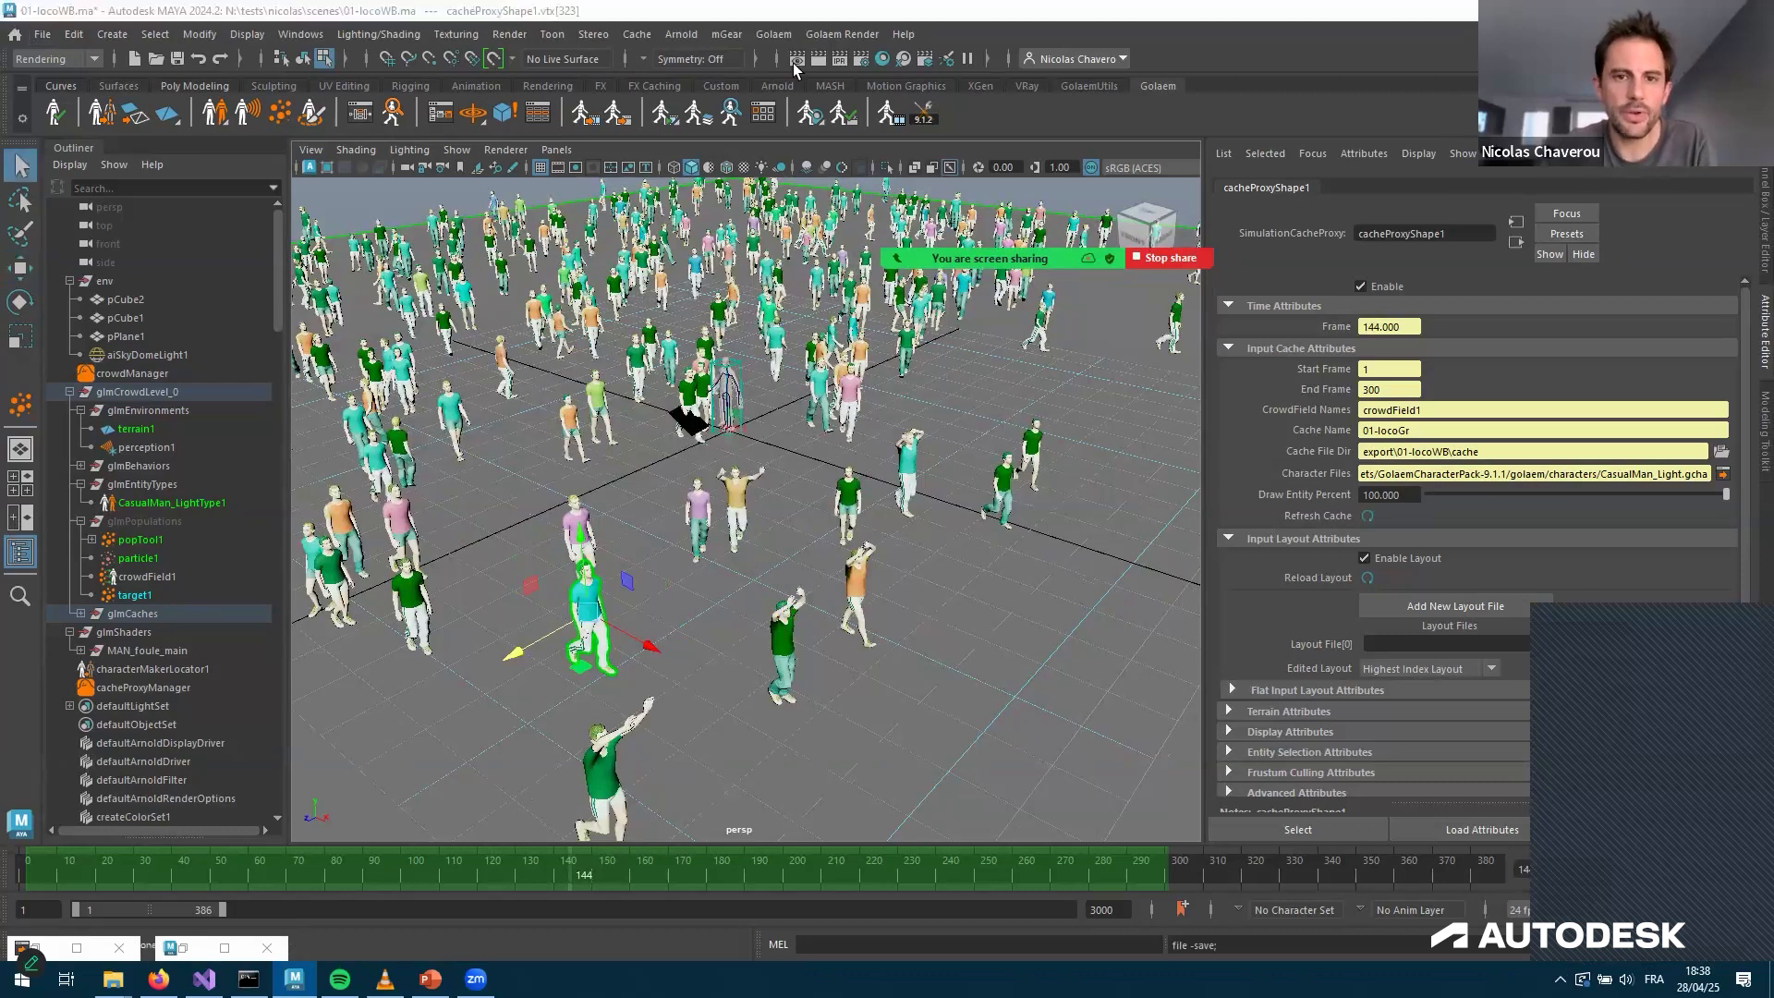
# Save the scene and store the crowd edits in the cache folder as a Golaem layout file named layout
pyautogui.hotkey('ctrl', 's')
pyautogui.write('lay')
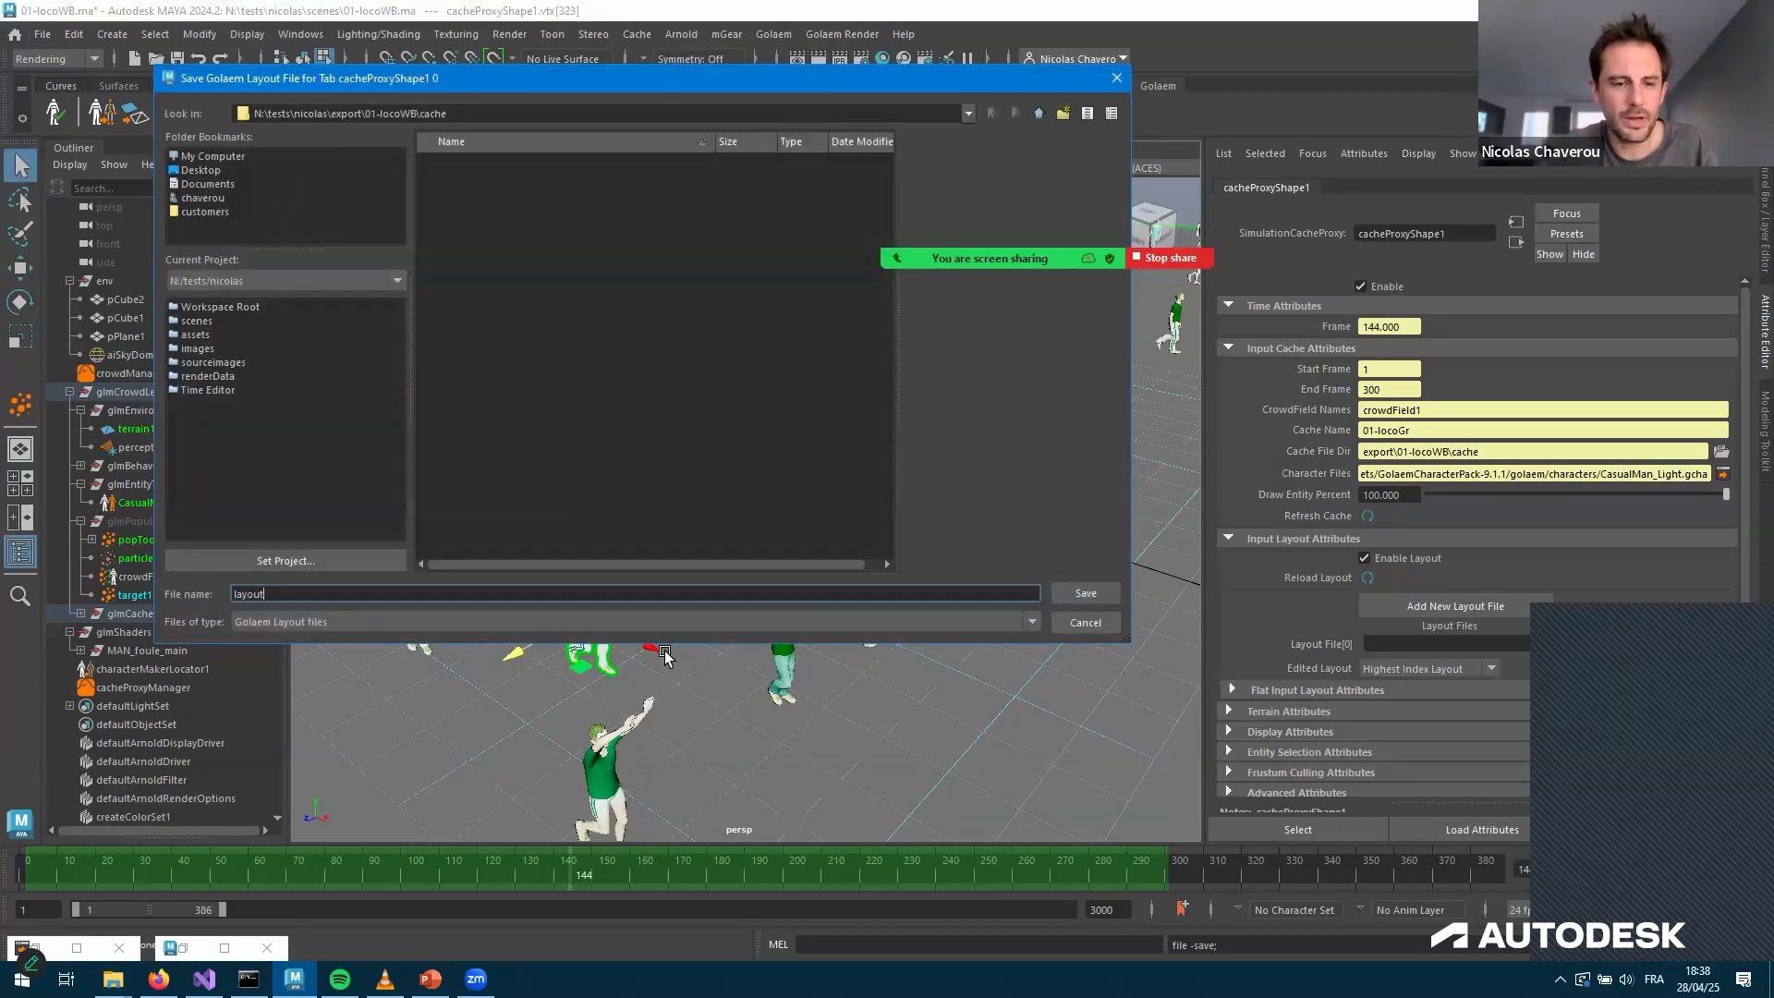
pyautogui.write('out')
pyautogui.press('Return')
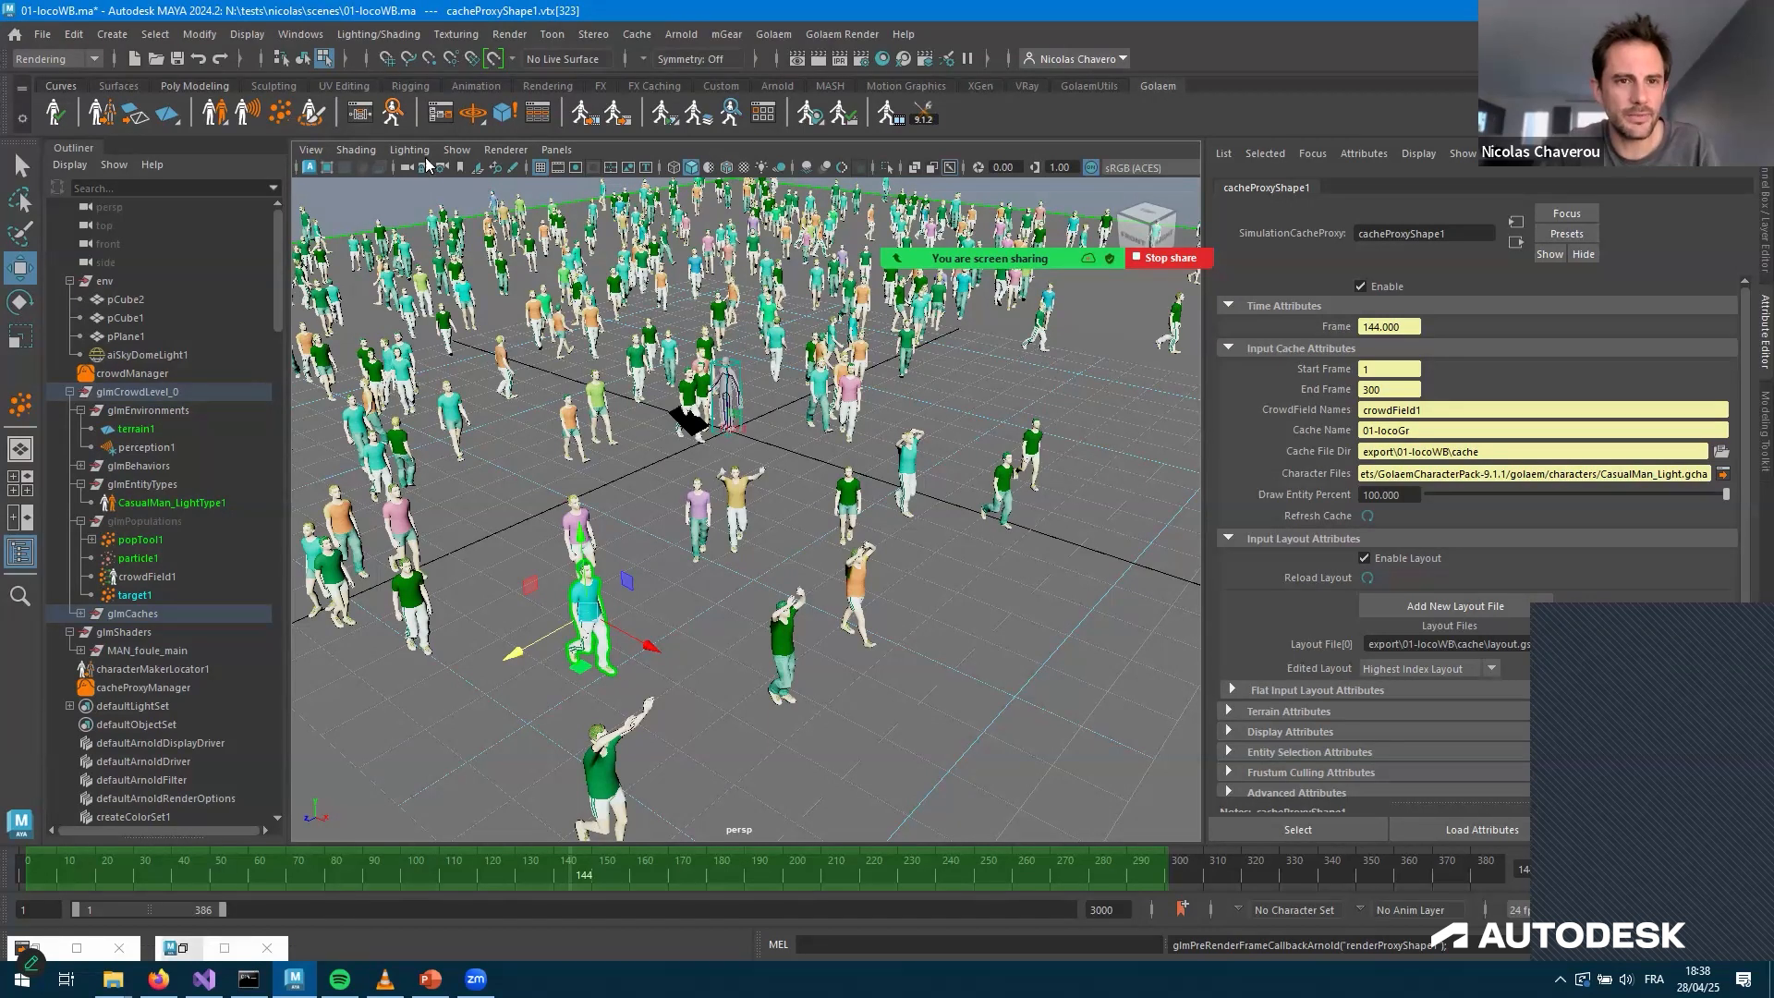
# Refresh the Arnold render at frame 144 to check the layout edits, and minimise the render window
pyautogui.click(183, 948)
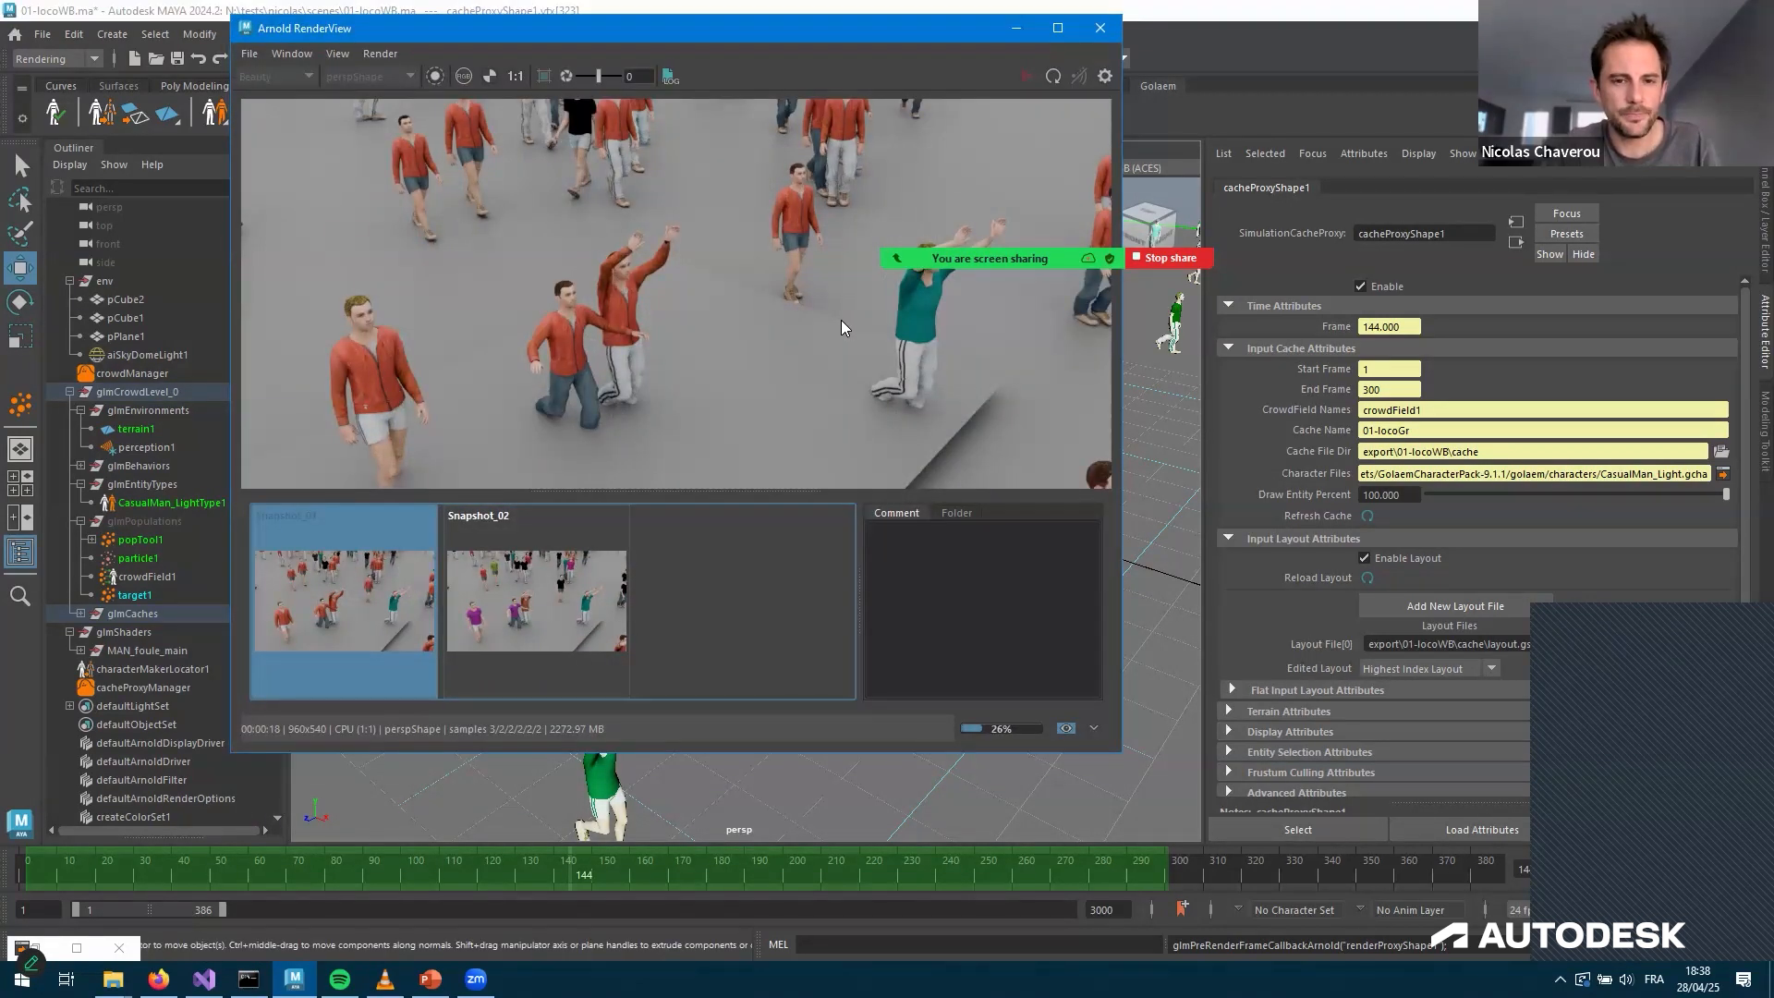
pyautogui.hotkey('alt', 'r')
pyautogui.press('Down')
pyautogui.press('Down')
pyautogui.press('Escape')
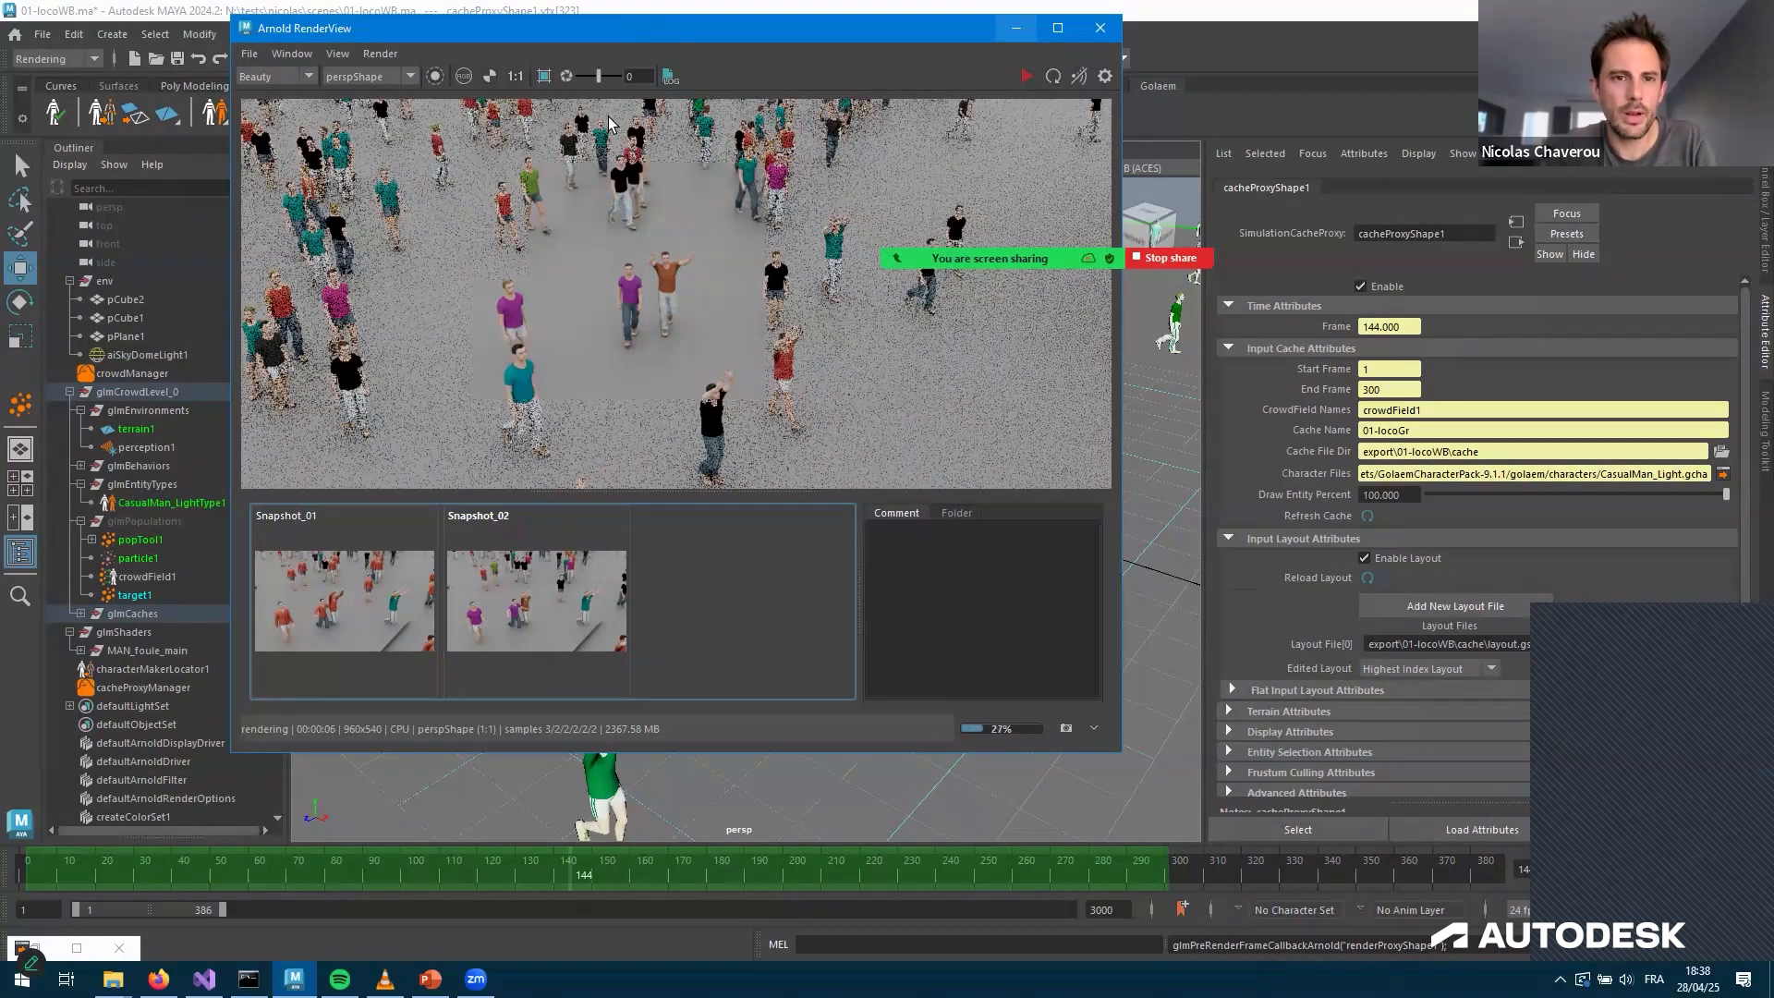
pyautogui.click(1063, 27)
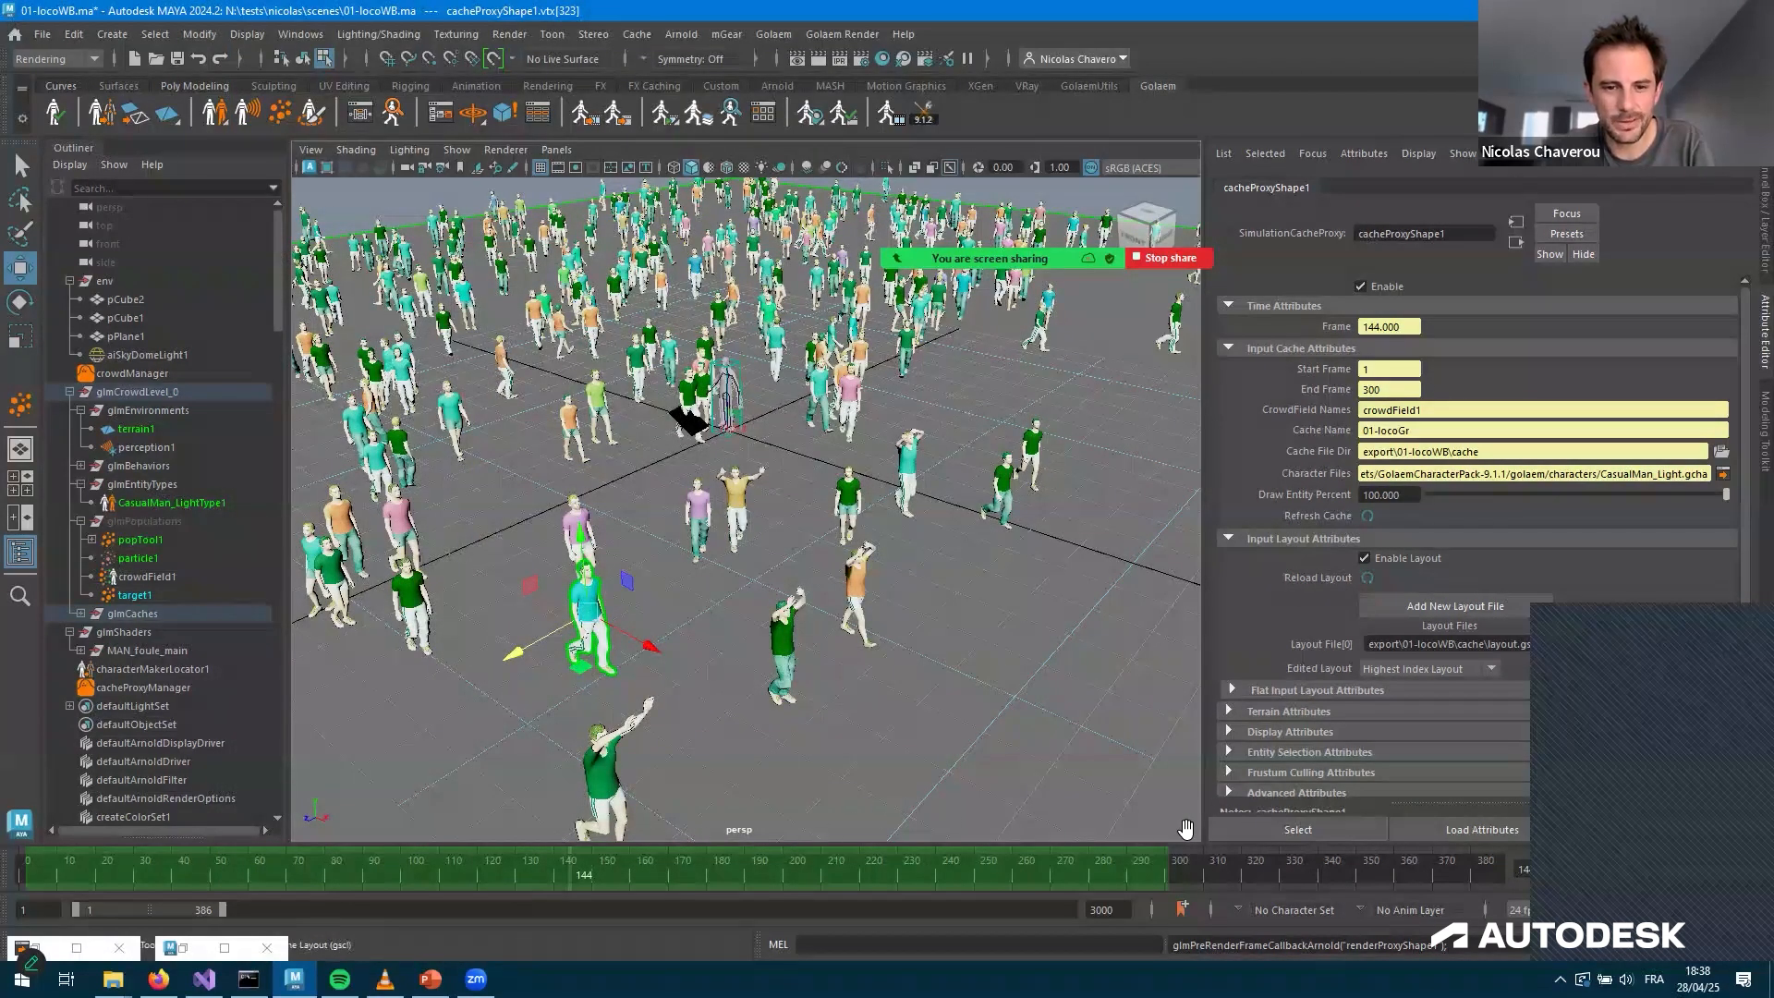
# Examine the Layout Editor's chain of selector, translate, rotate and expand nodes, selecting the first Selector and the last Translate node
pyautogui.hscroll(-10, 621, 830)
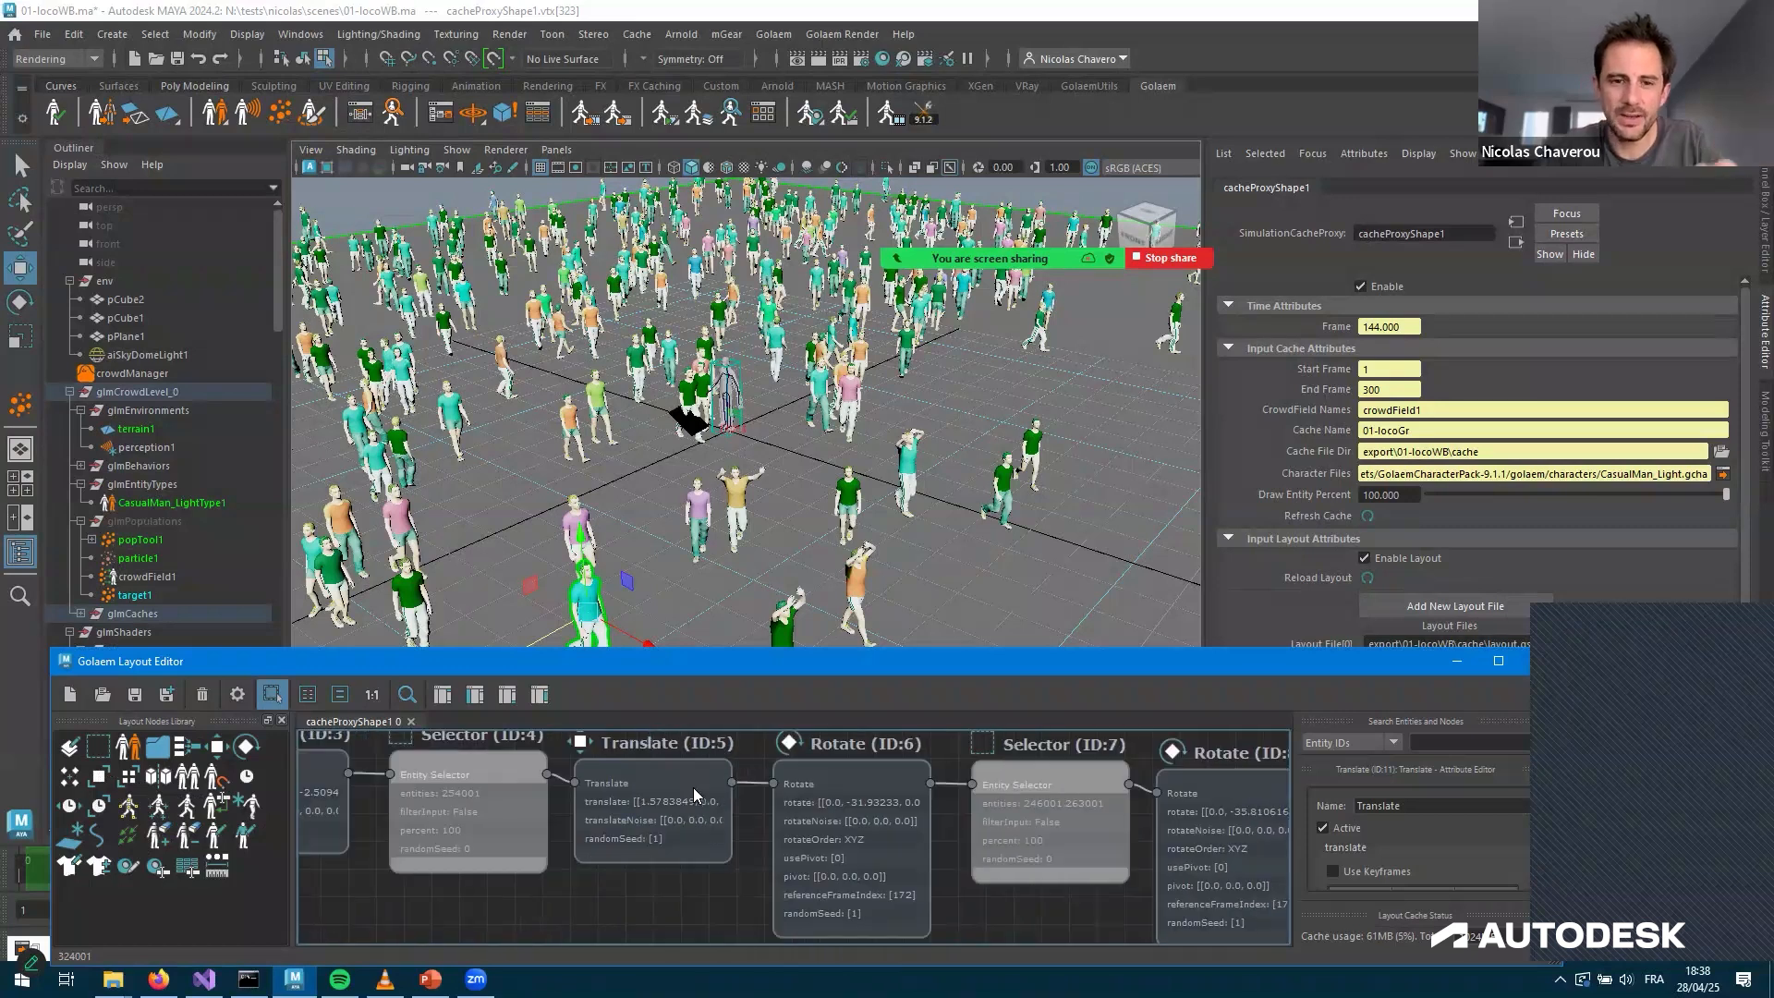
pyautogui.hscroll(-10, 693, 788)
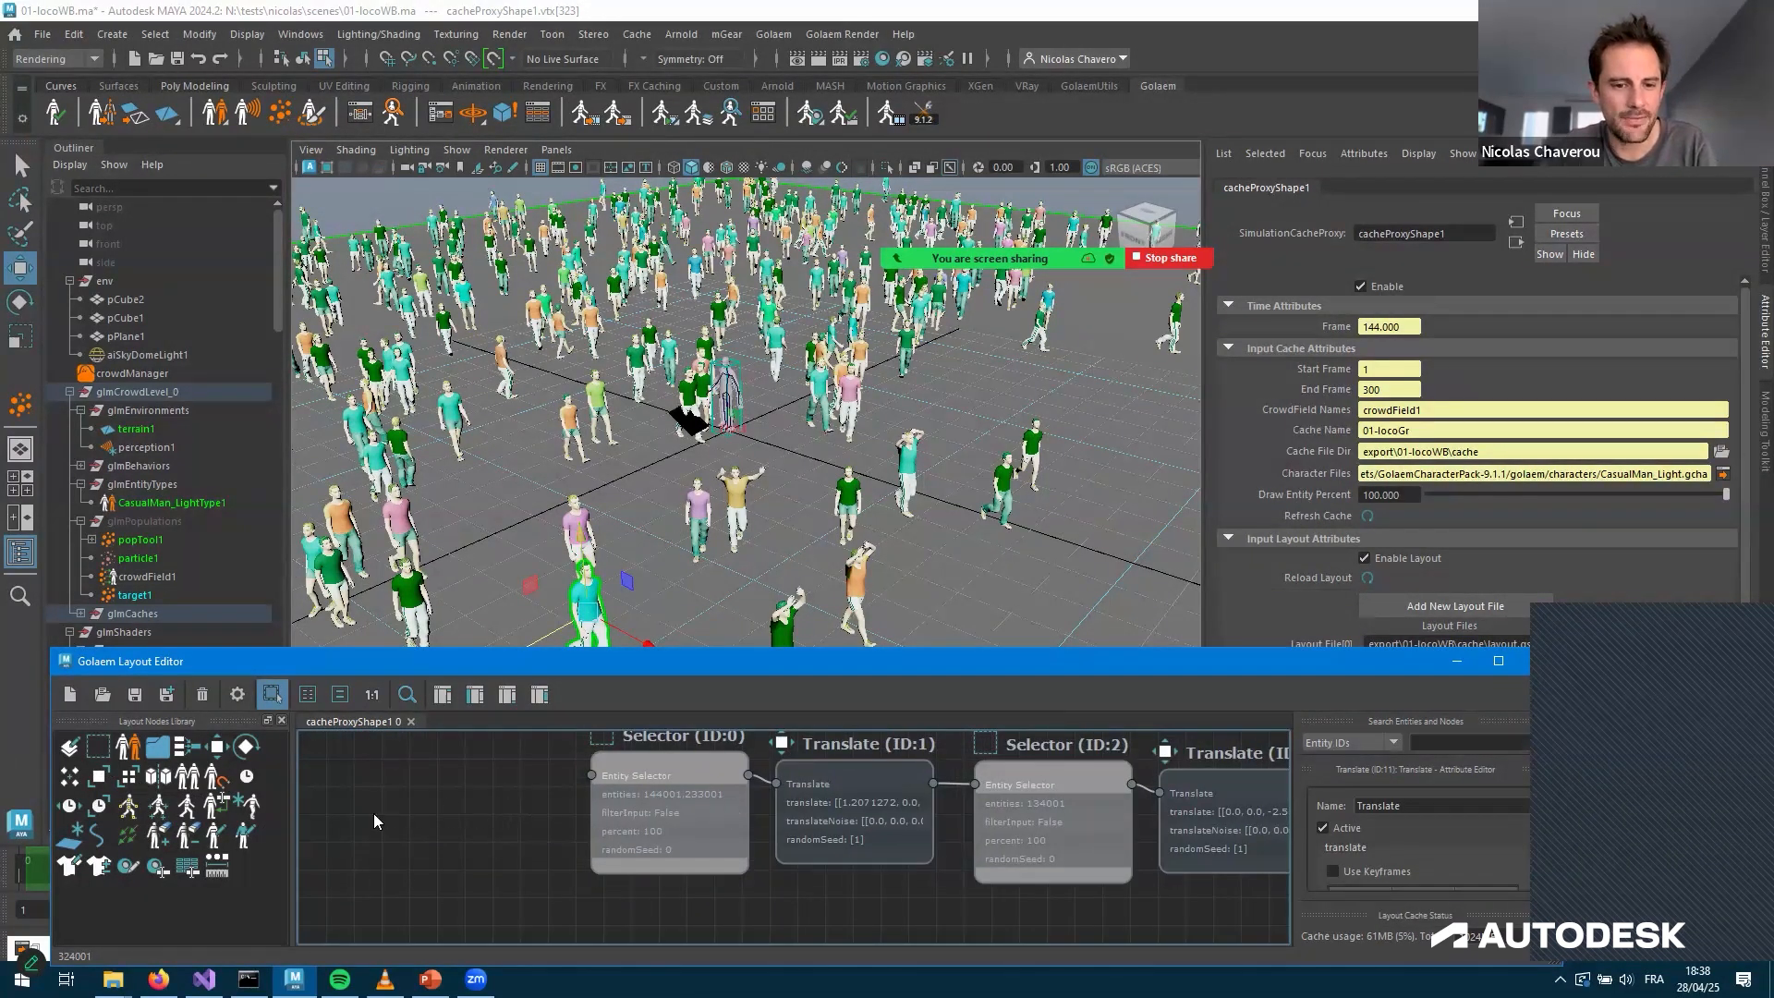
pyautogui.hscroll(5, 458, 855)
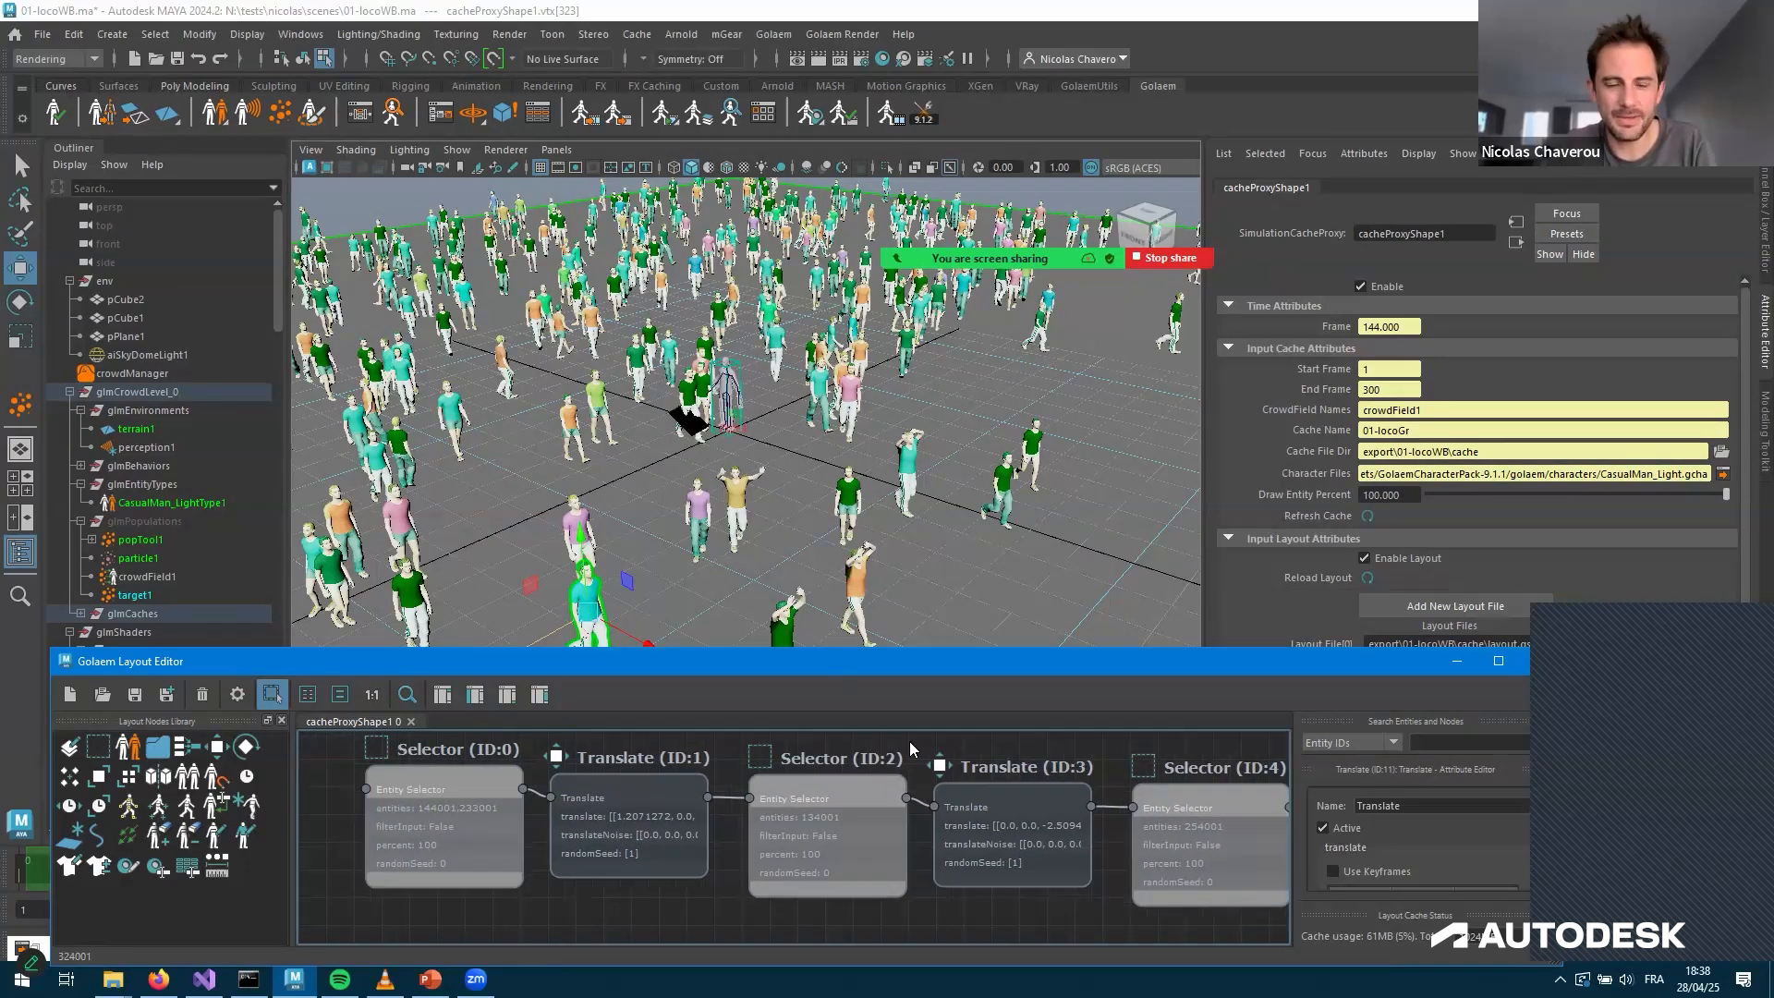
pyautogui.click(442, 813)
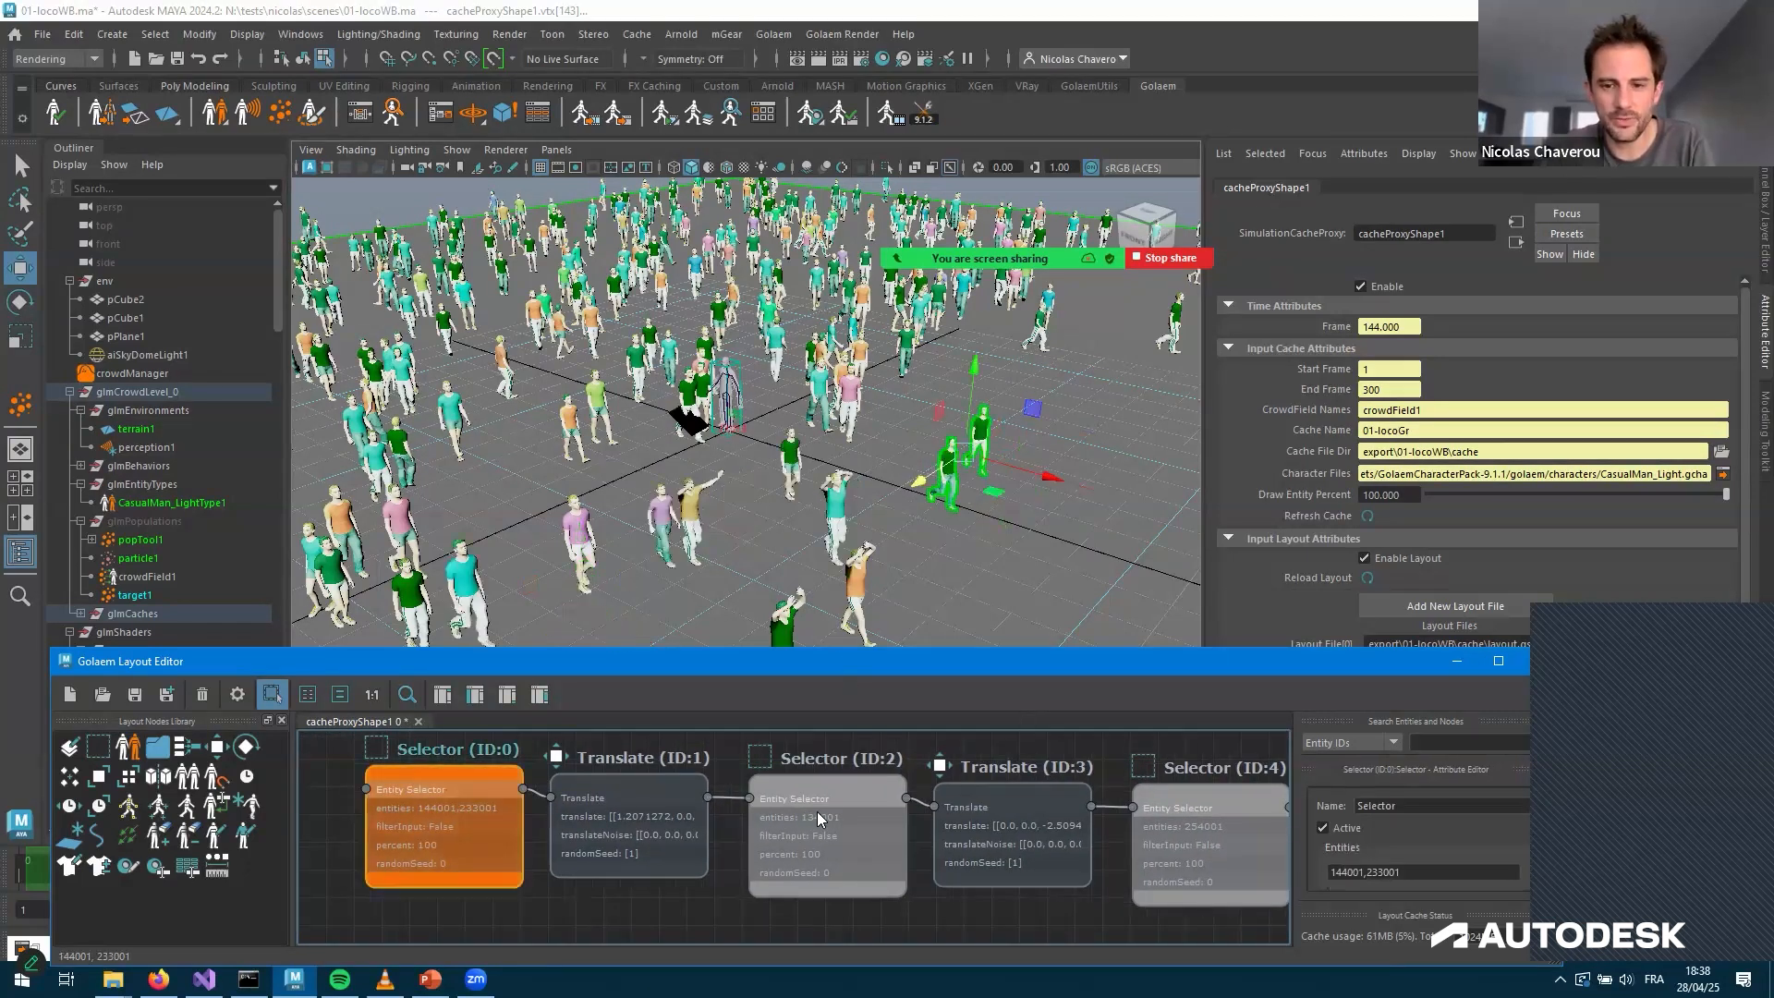
pyautogui.hscroll(10, 982, 834)
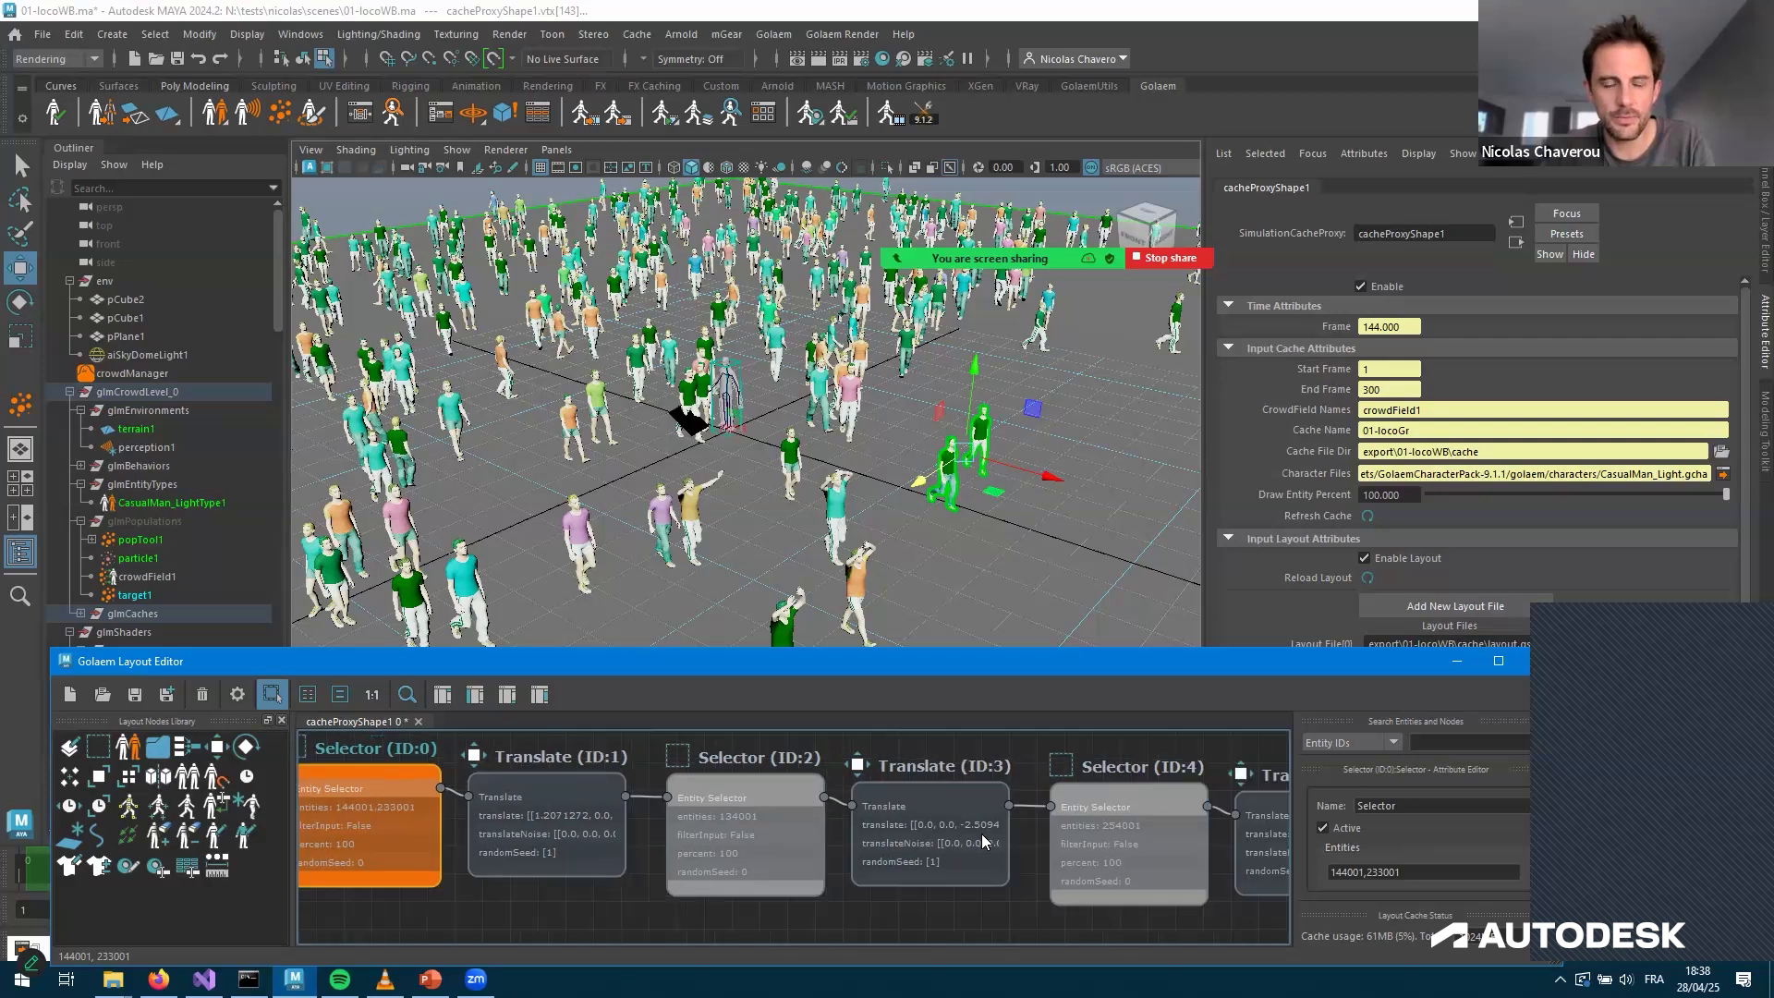
pyautogui.click(981, 846)
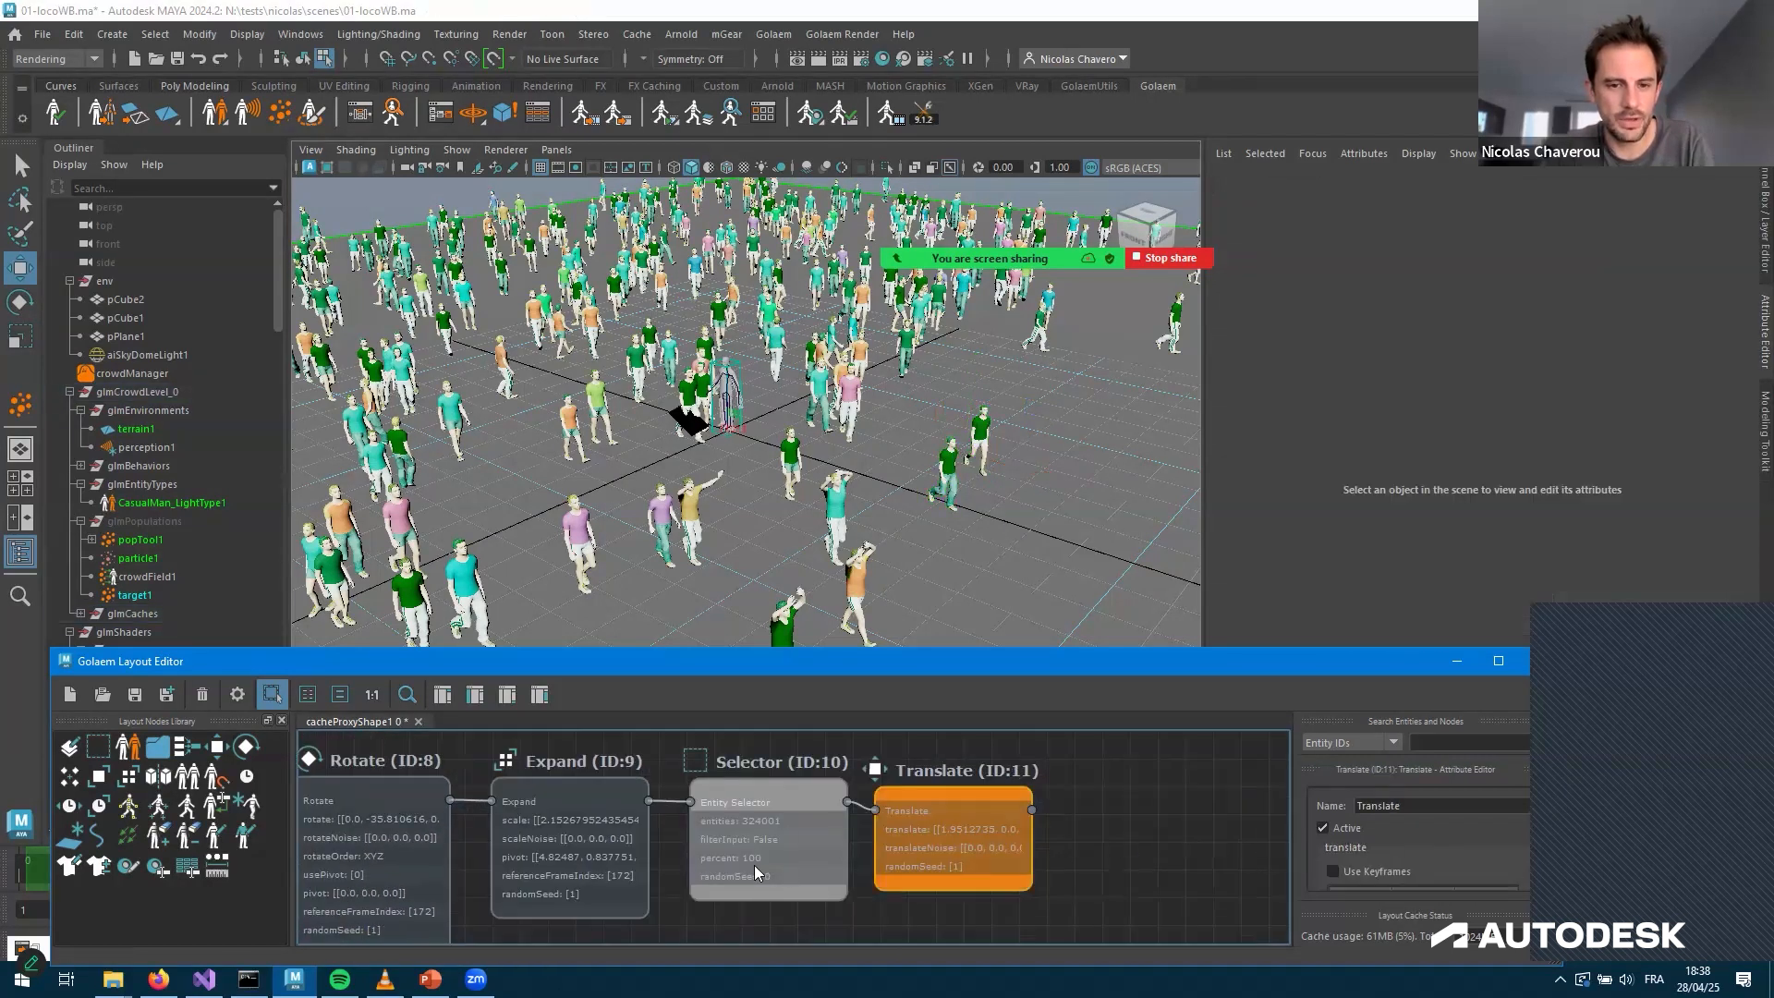
# Examine the start of the layout chain, from Selector ID:0 through Translate ID:3, checking which characters each node affects
pyautogui.hscroll(-3, 756, 826)
pyautogui.hscroll(-8, 737, 815)
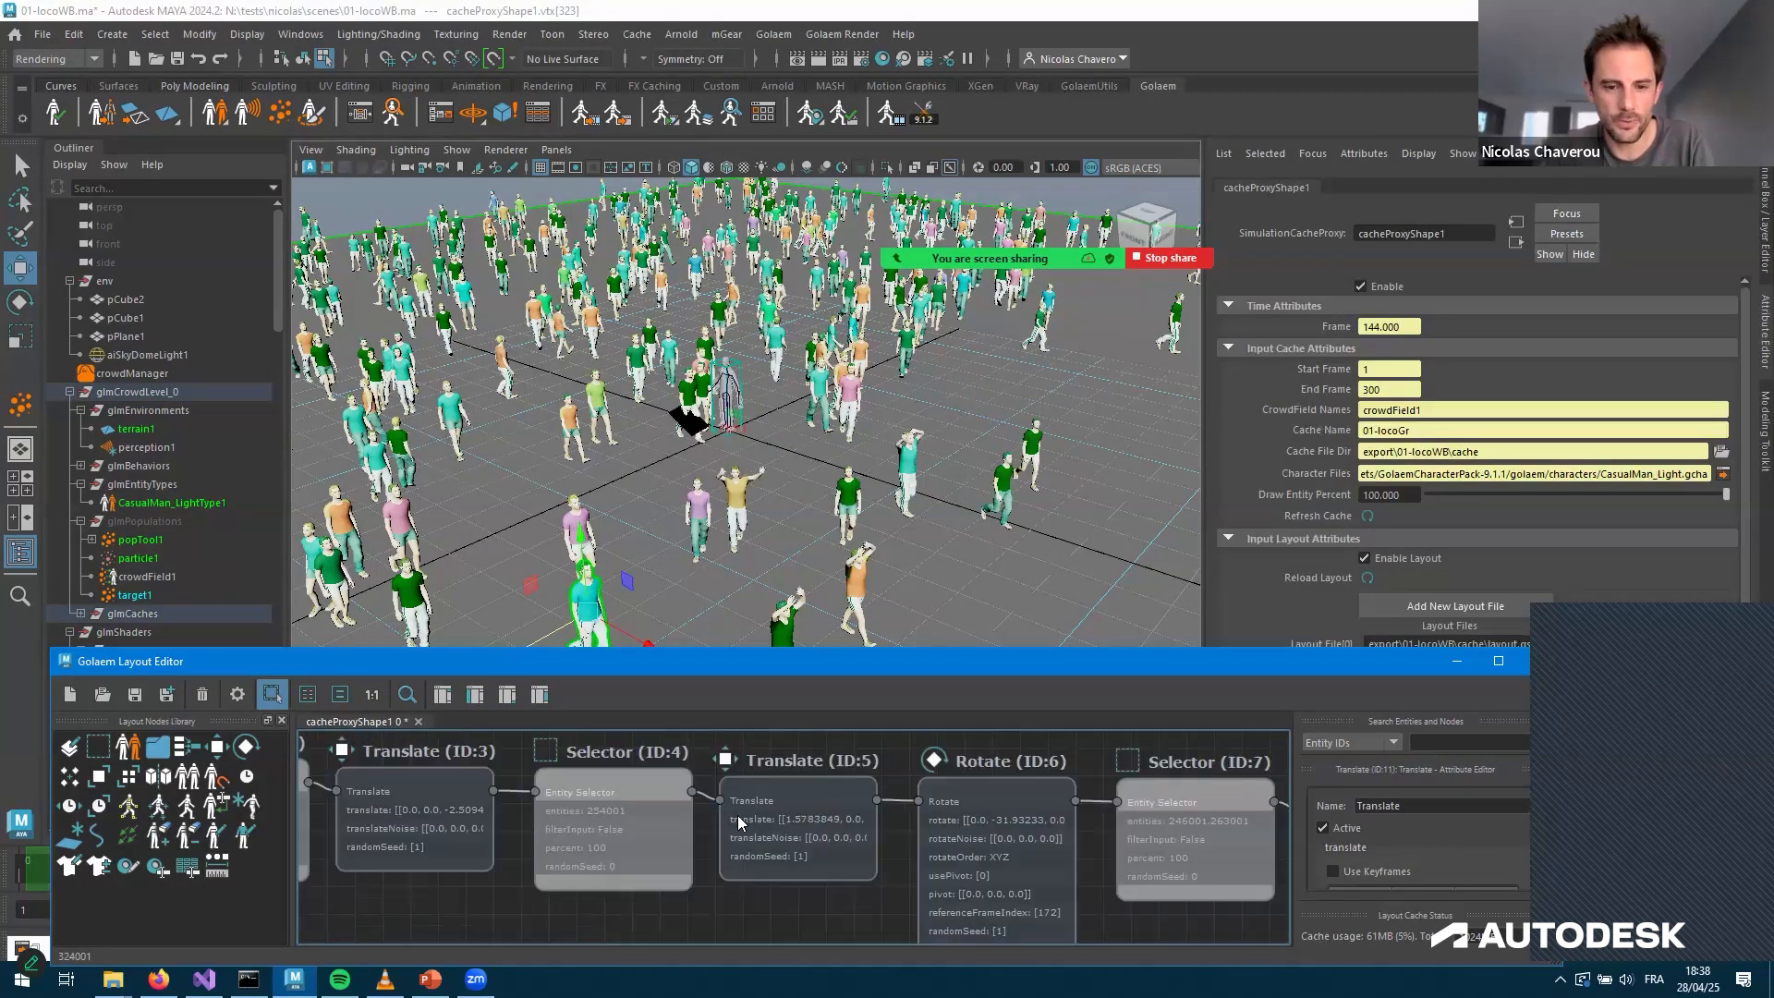
pyautogui.click(841, 813)
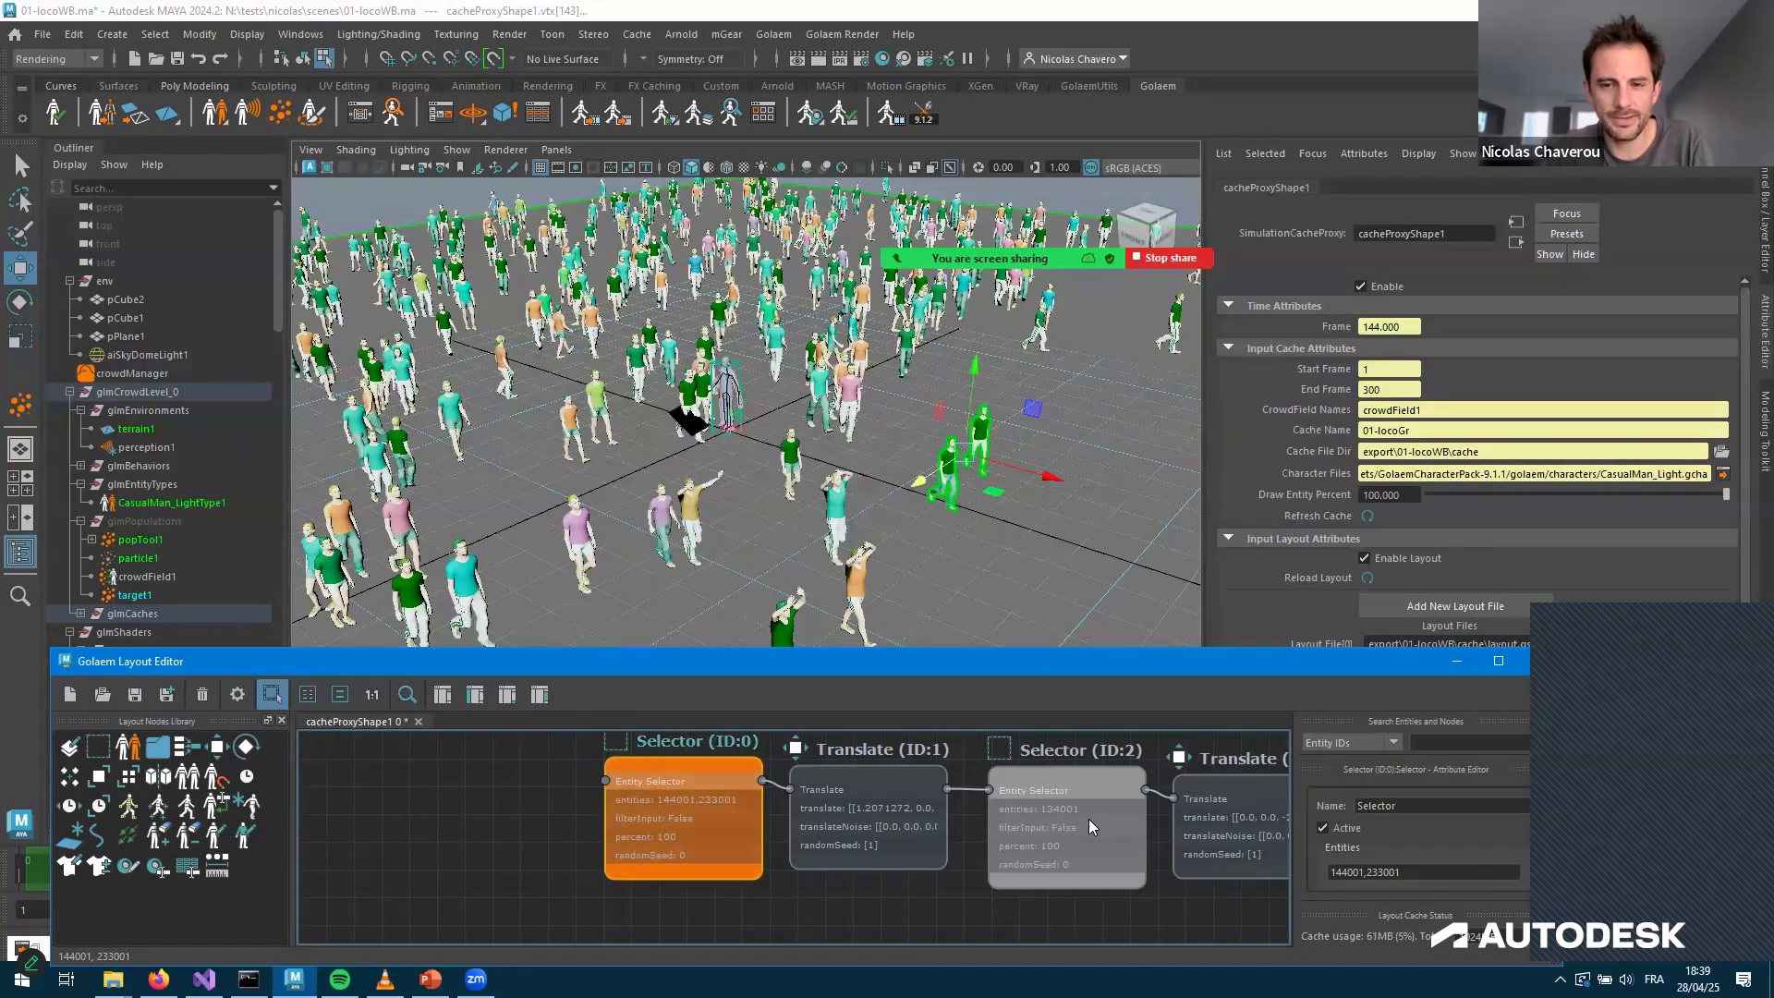
pyautogui.click(832, 818)
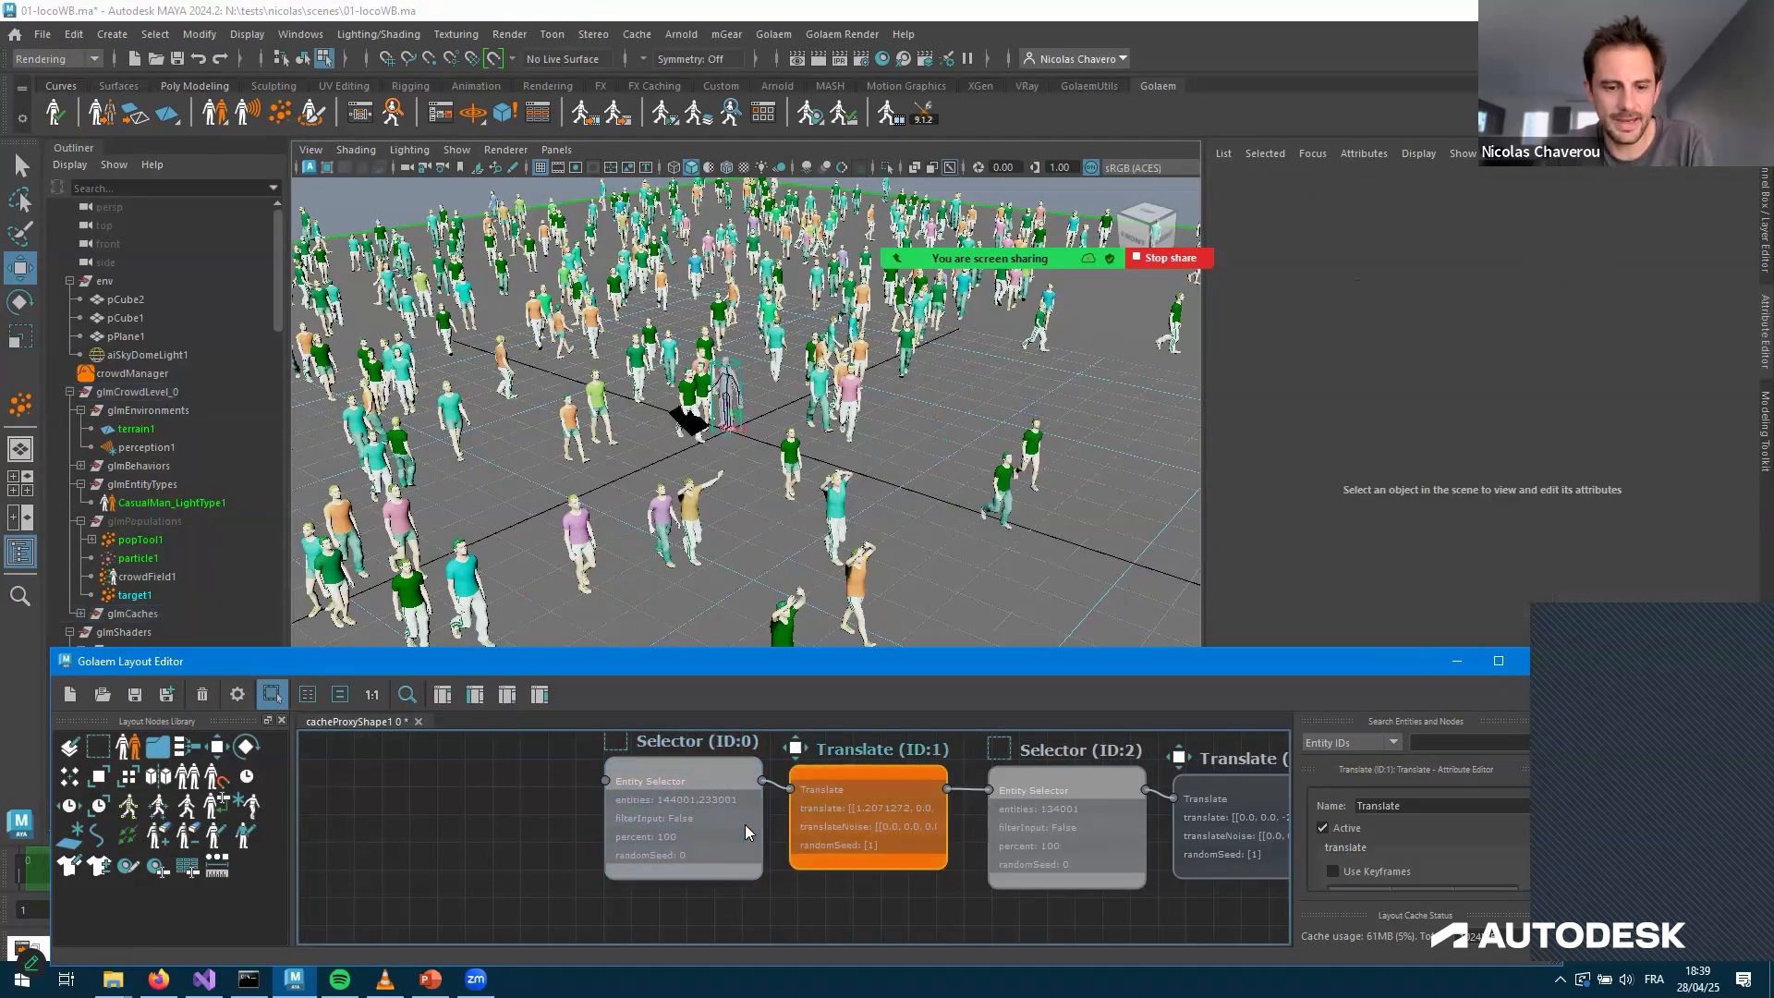
pyautogui.click(1062, 832)
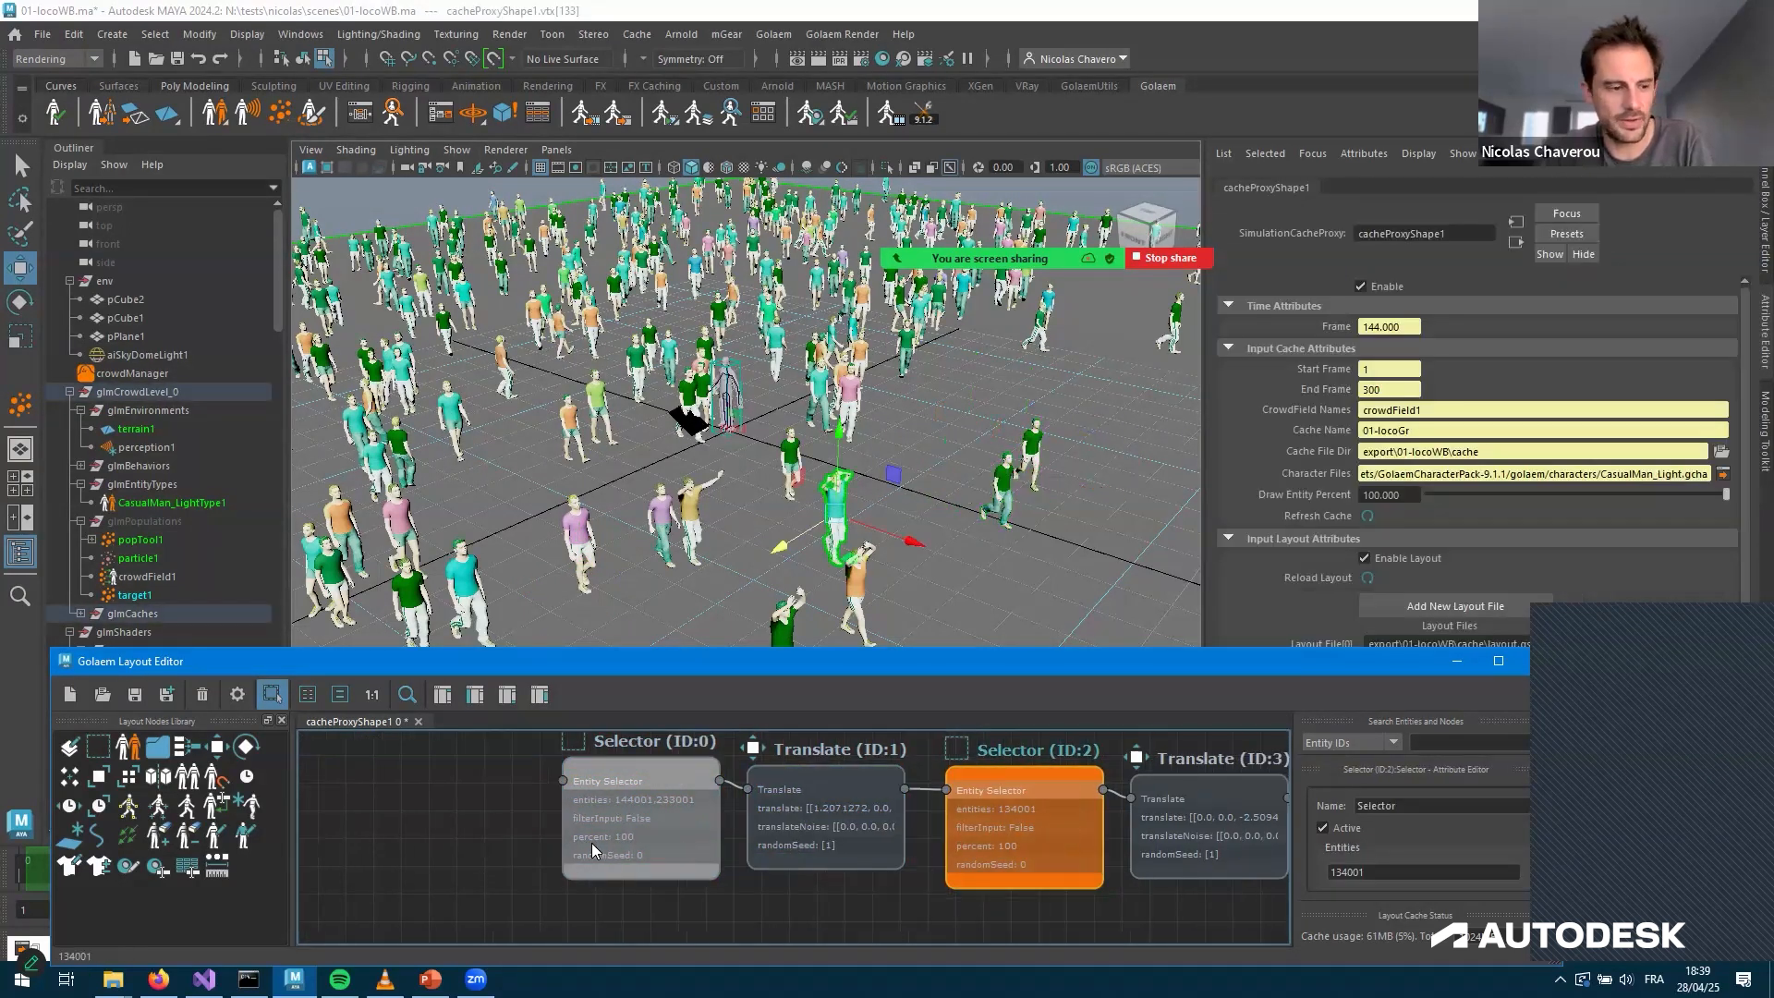
pyautogui.hscroll(5, 592, 843)
pyautogui.click(781, 818)
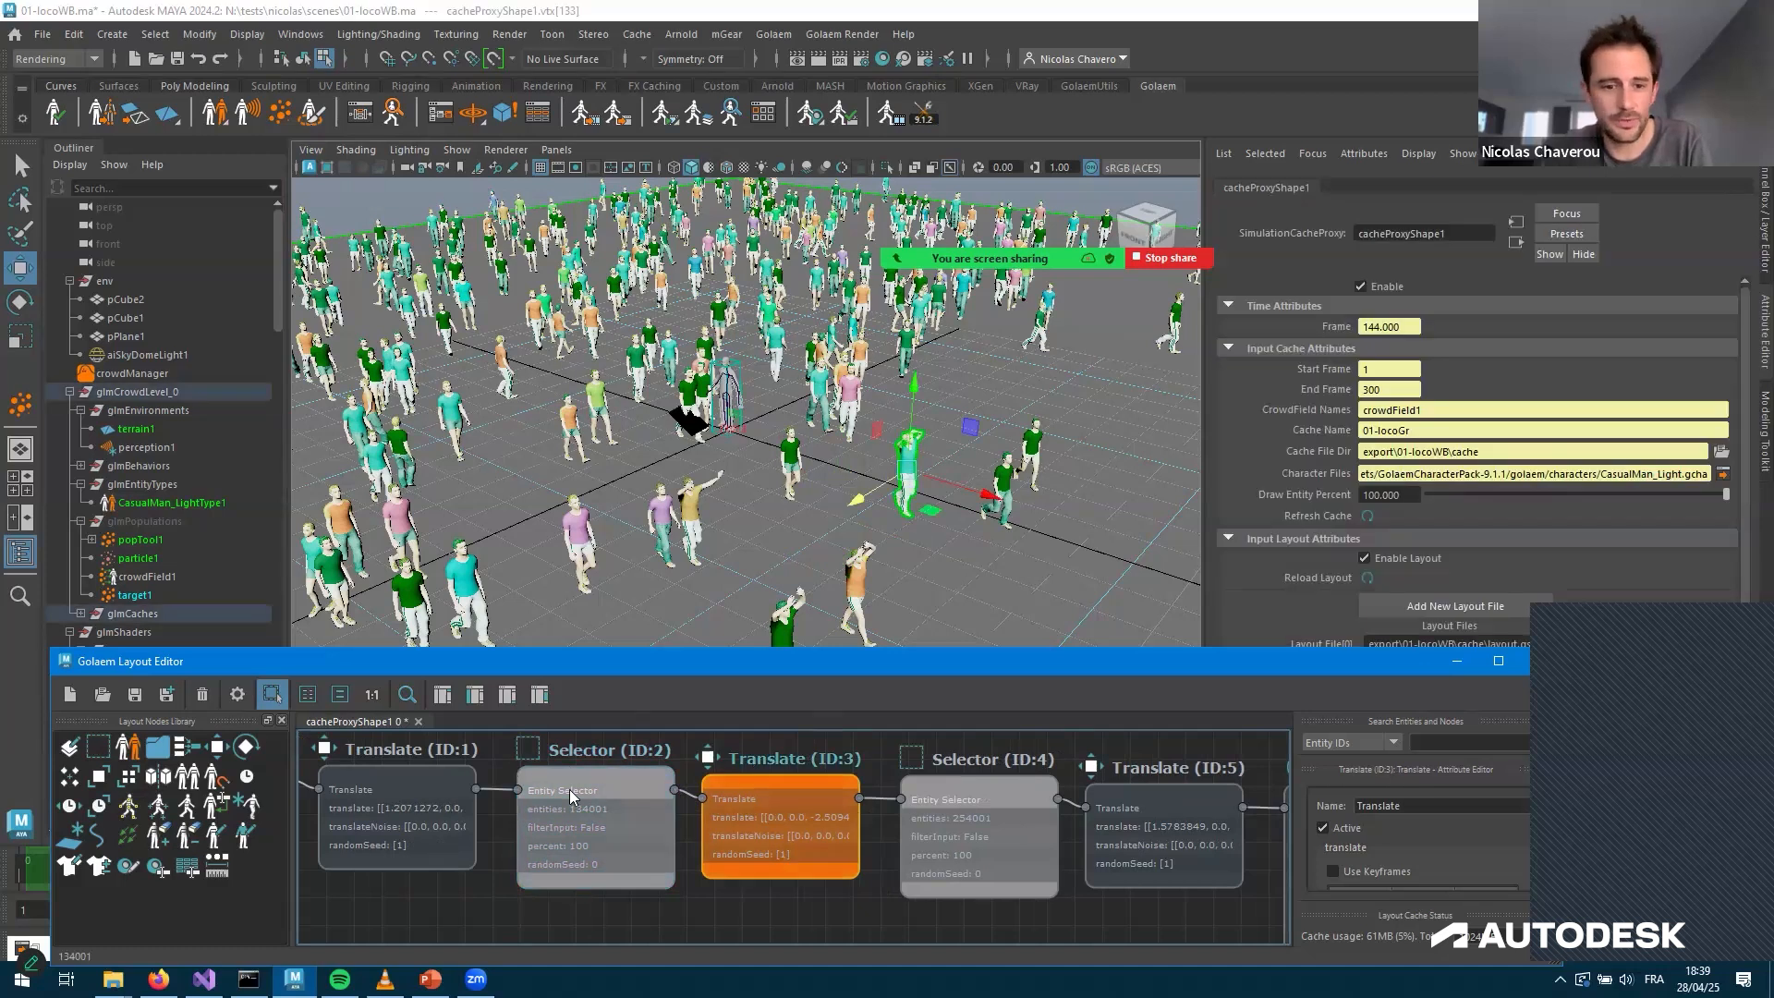
# Examine the rest of the layout chain from Selector ID:4 to Selector ID:10, comparing the crowd at each selected node
pyautogui.hscroll(4, 569, 789)
pyautogui.click(582, 813)
pyautogui.click(412, 832)
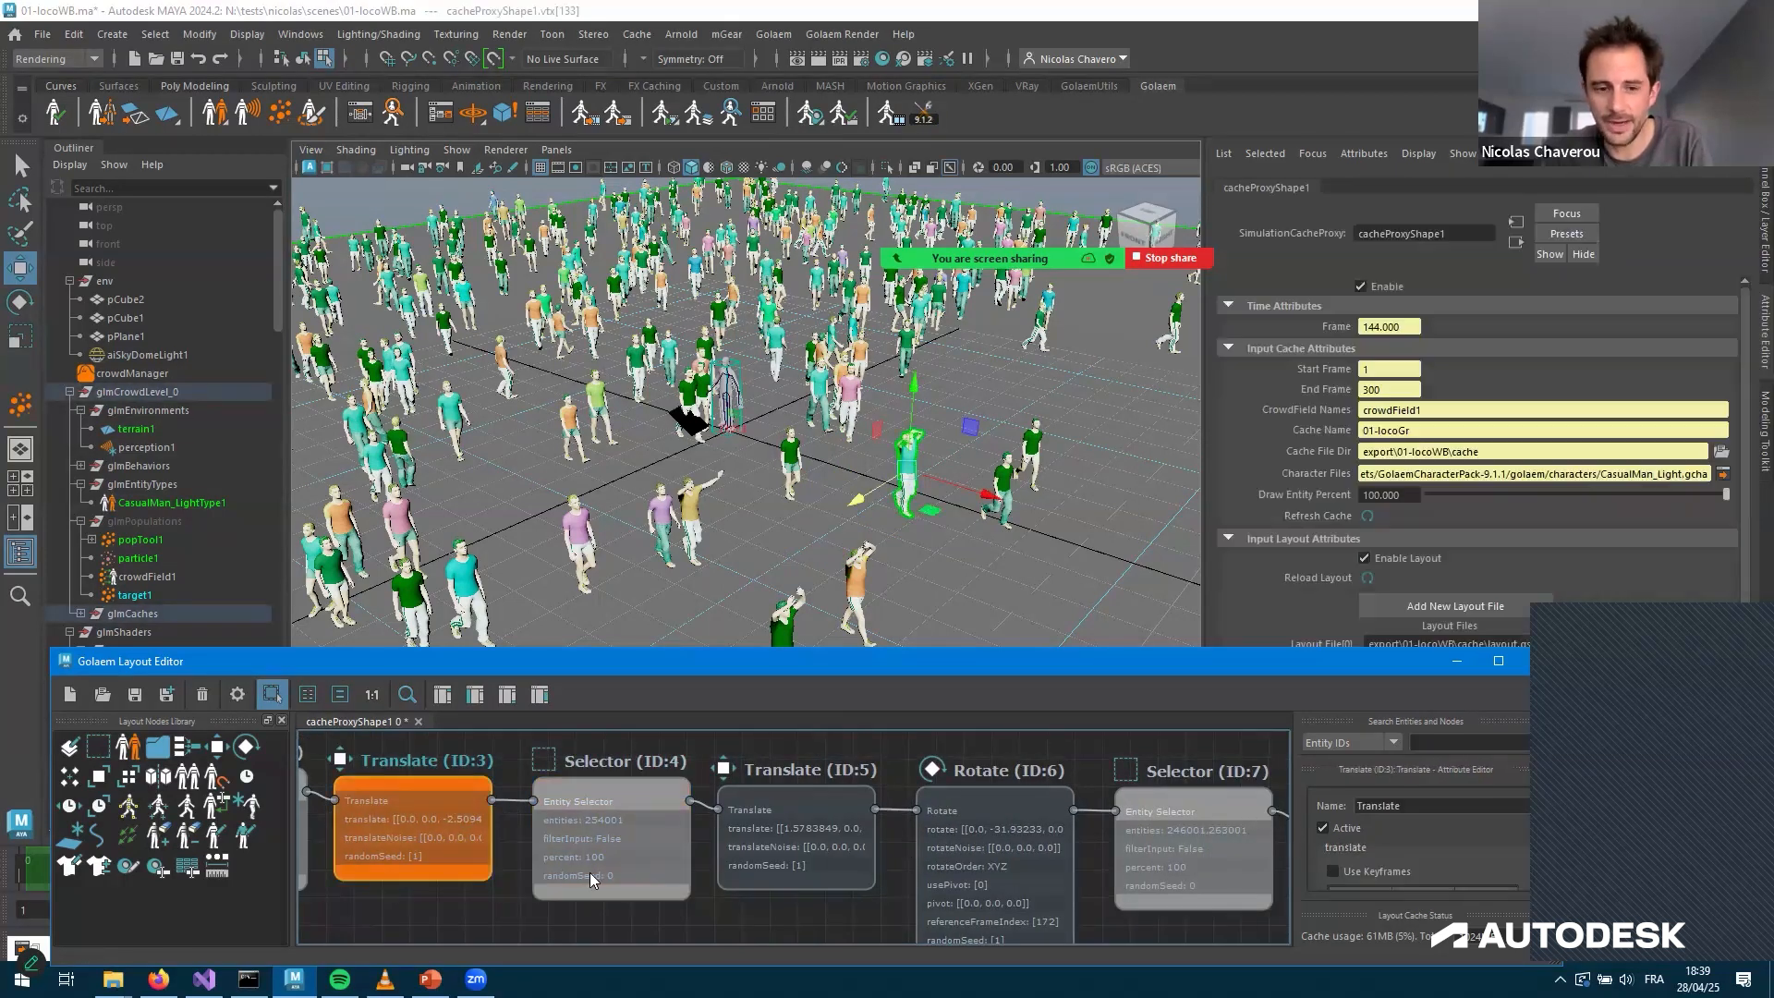
pyautogui.press('Right')
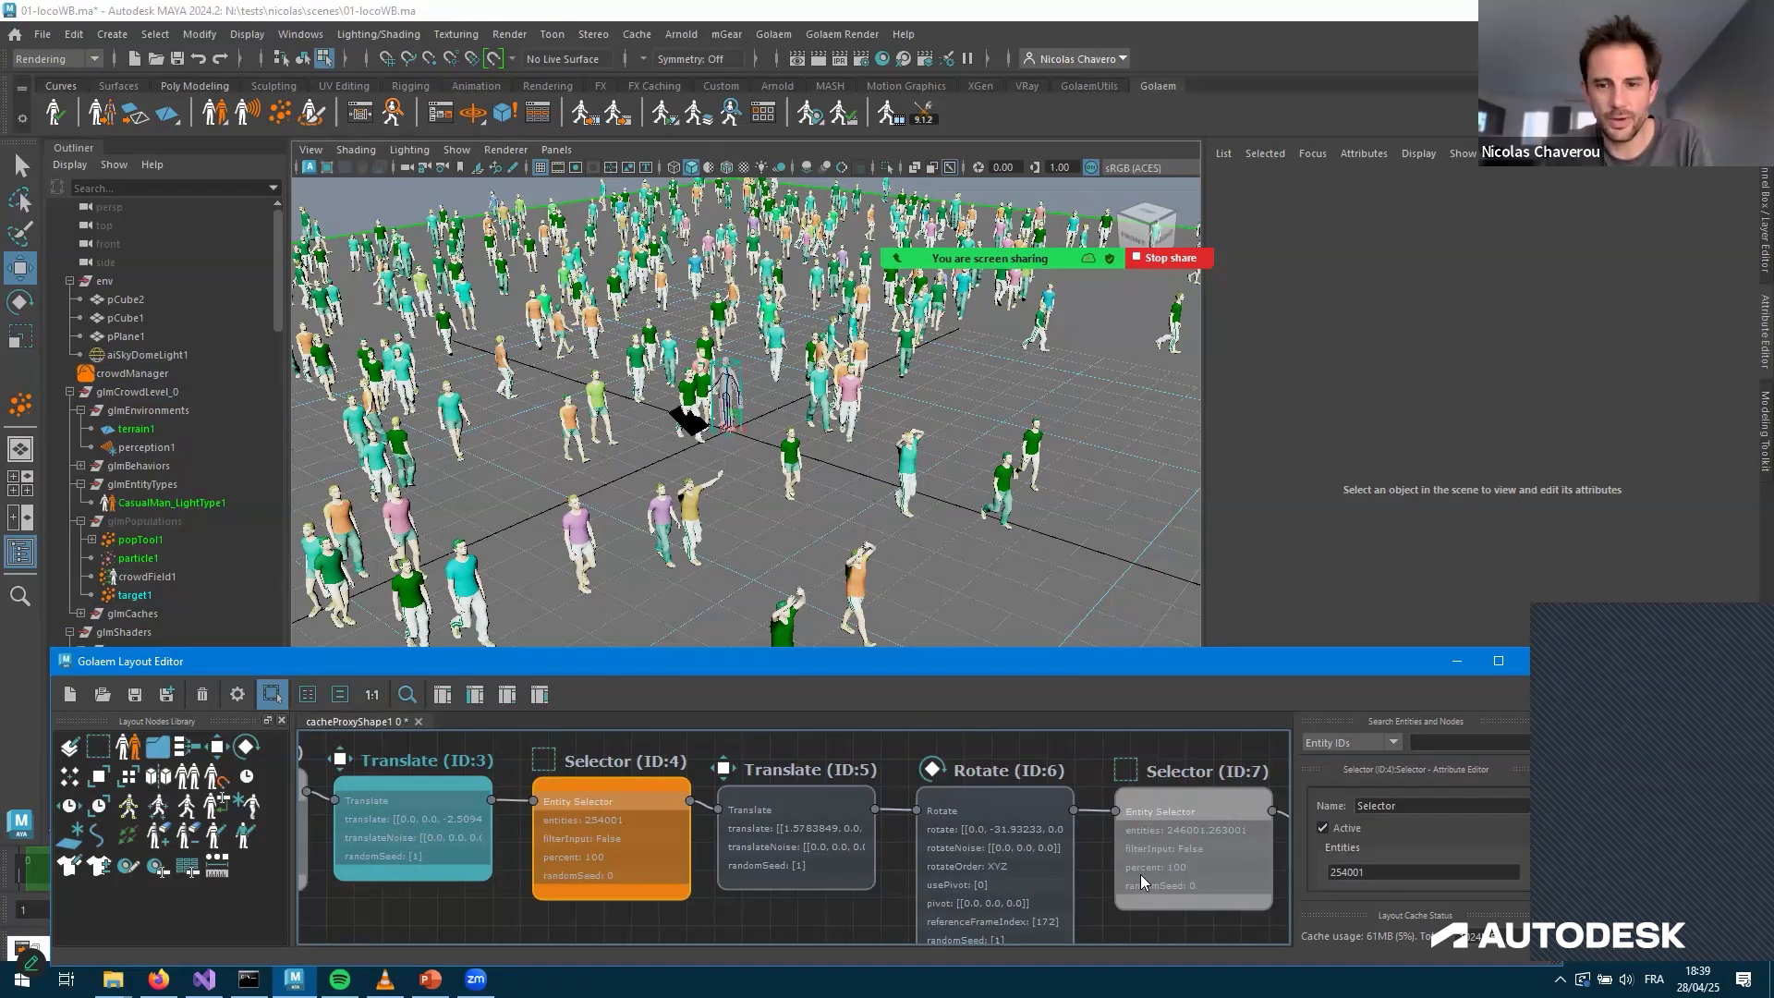
pyautogui.click(836, 832)
pyautogui.click(966, 850)
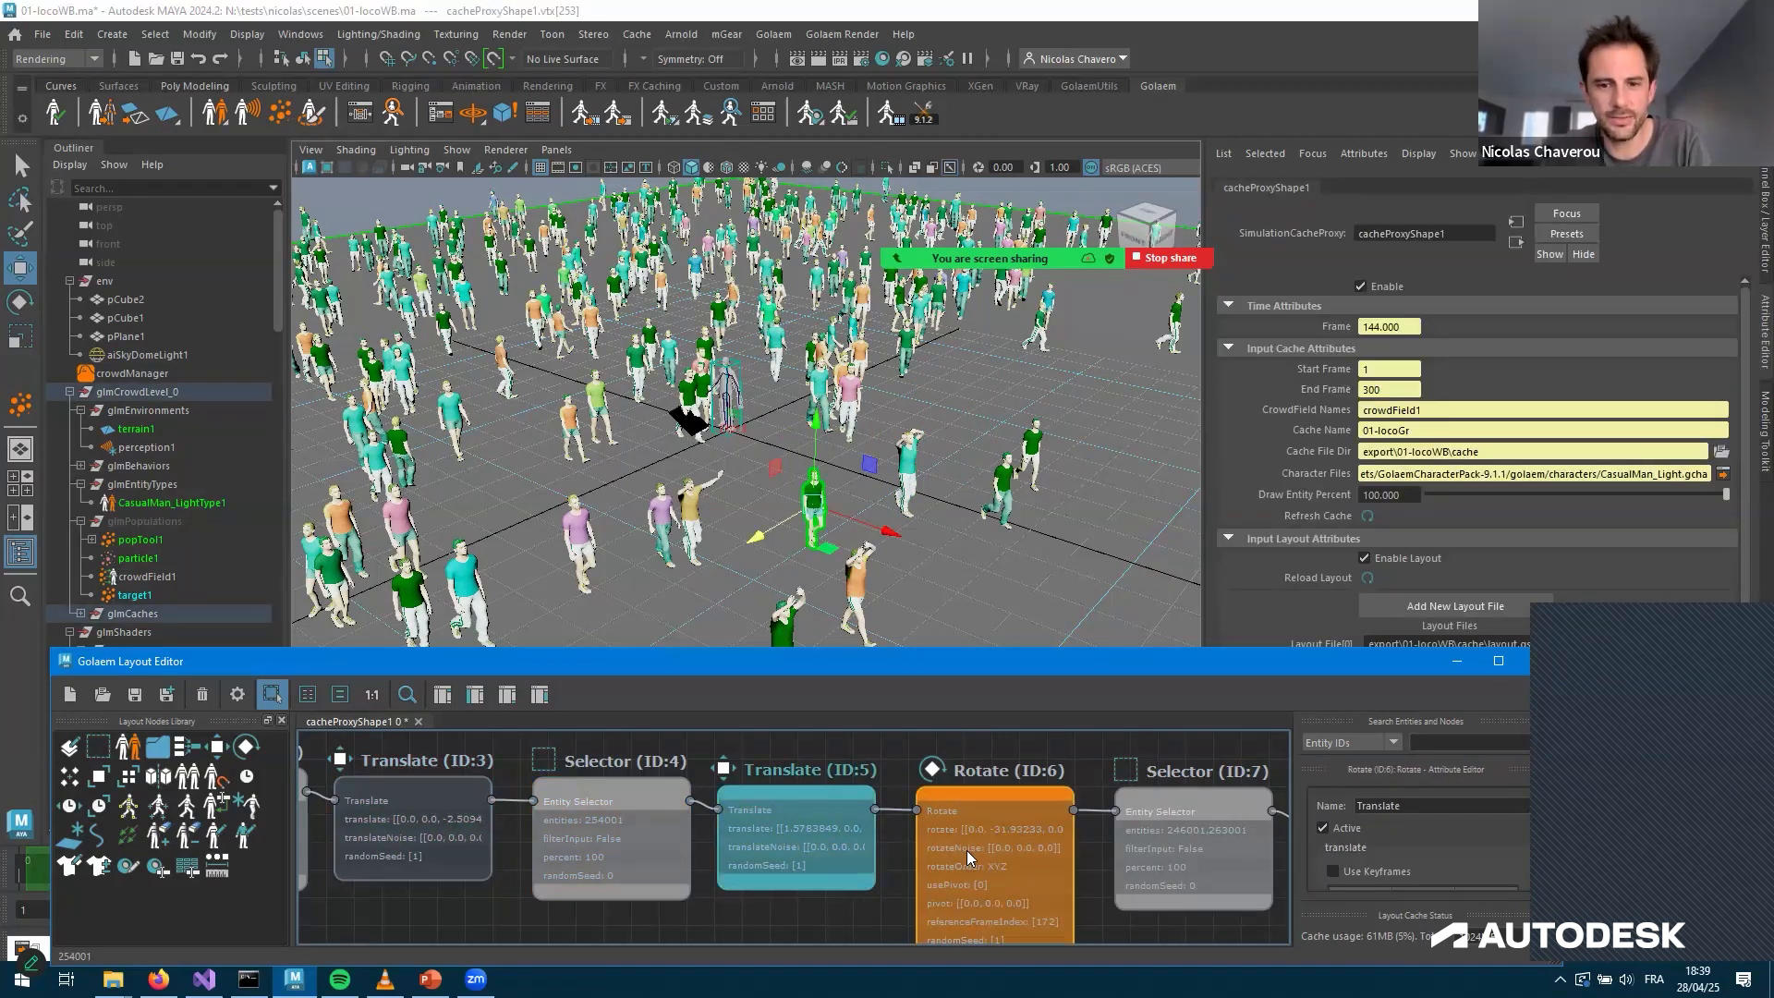
pyautogui.press('Right')
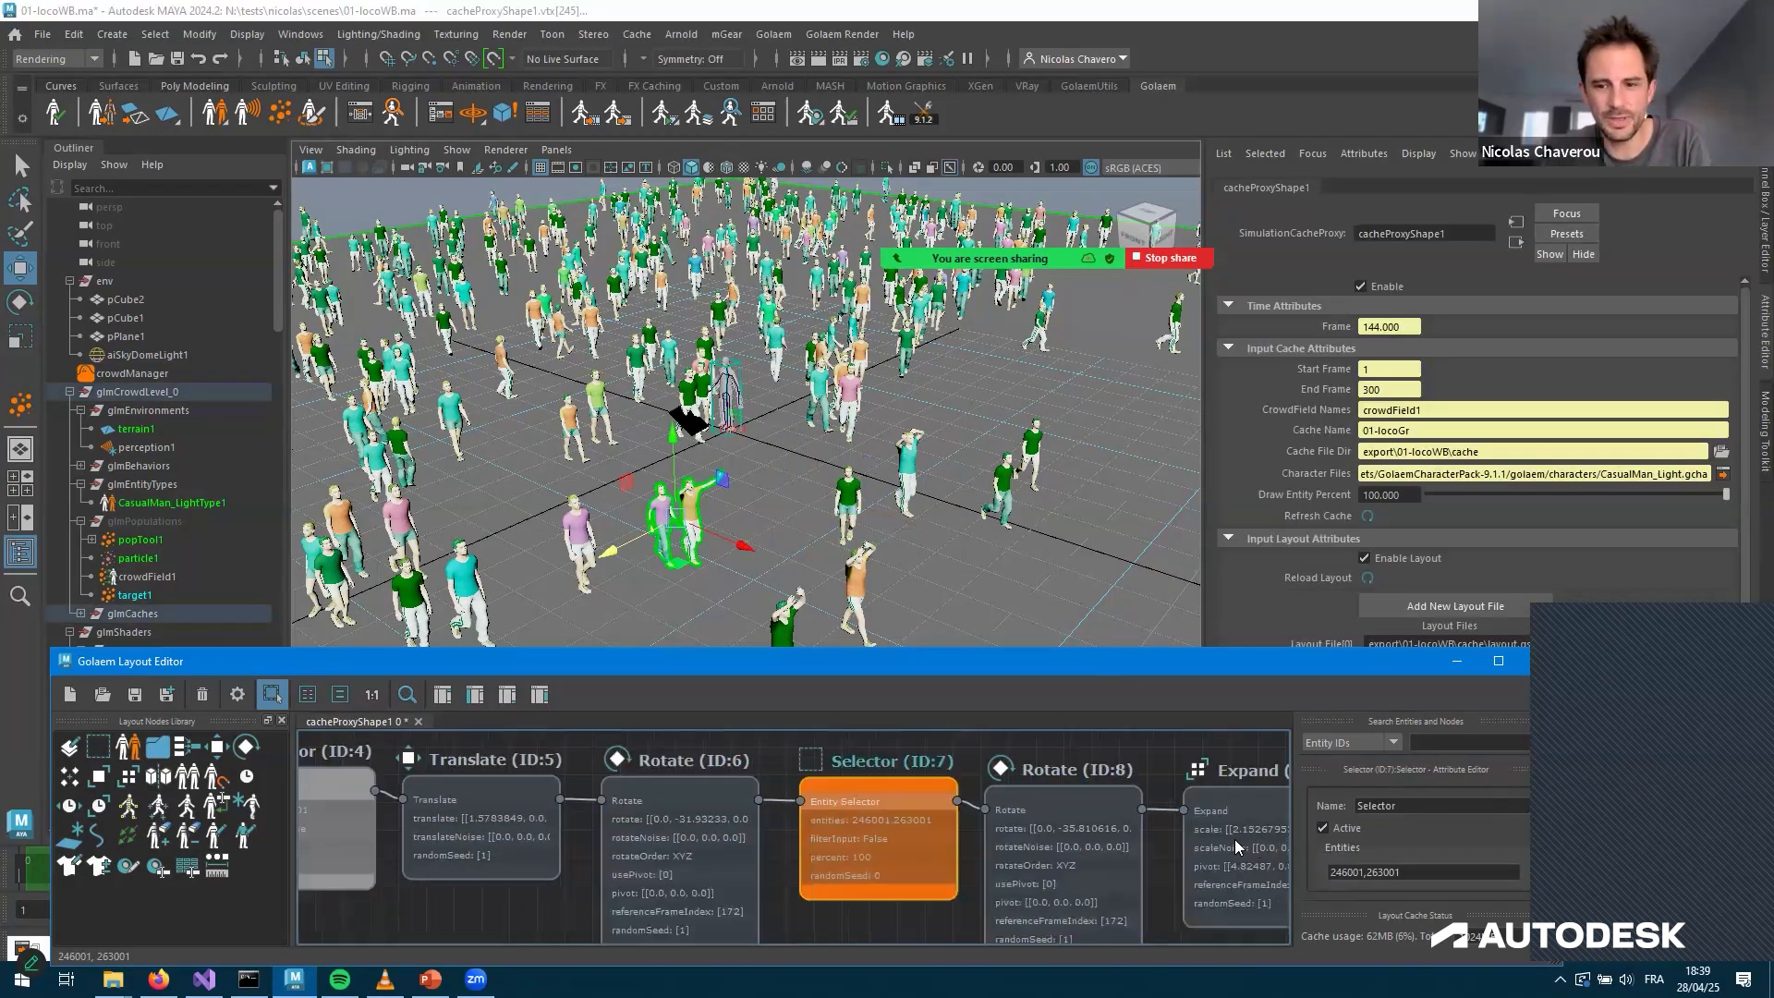
pyautogui.click(1044, 809)
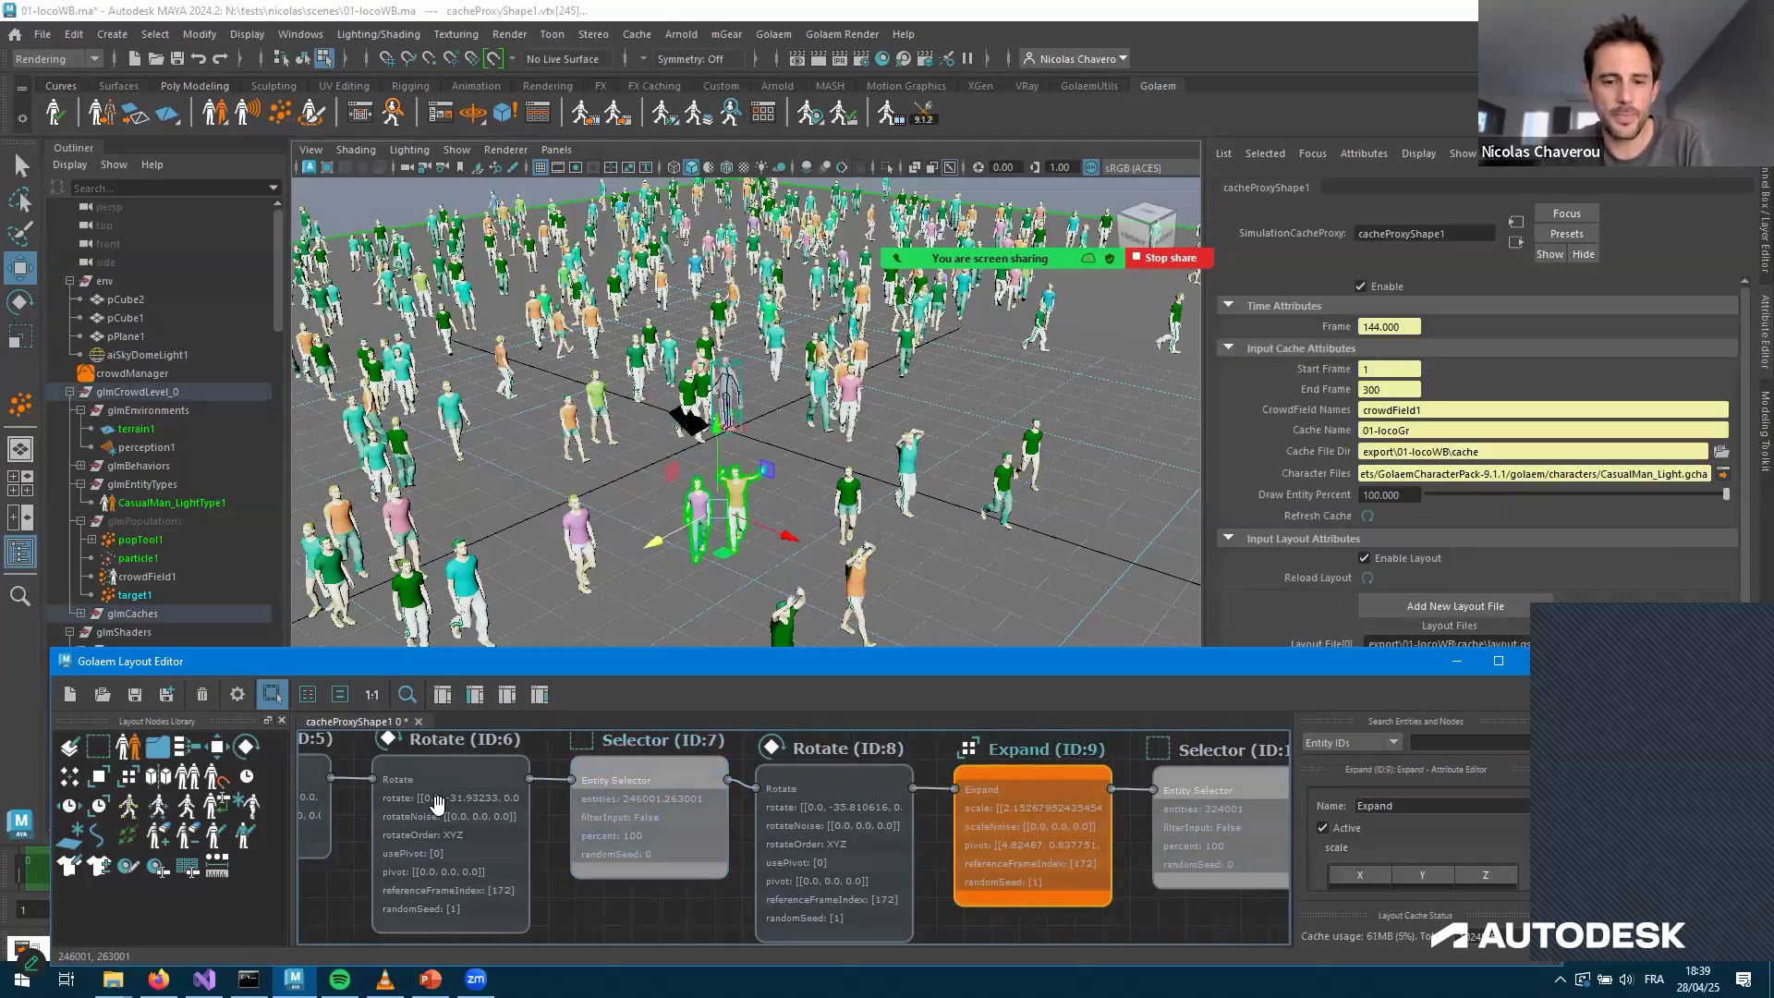
pyautogui.click(1159, 839)
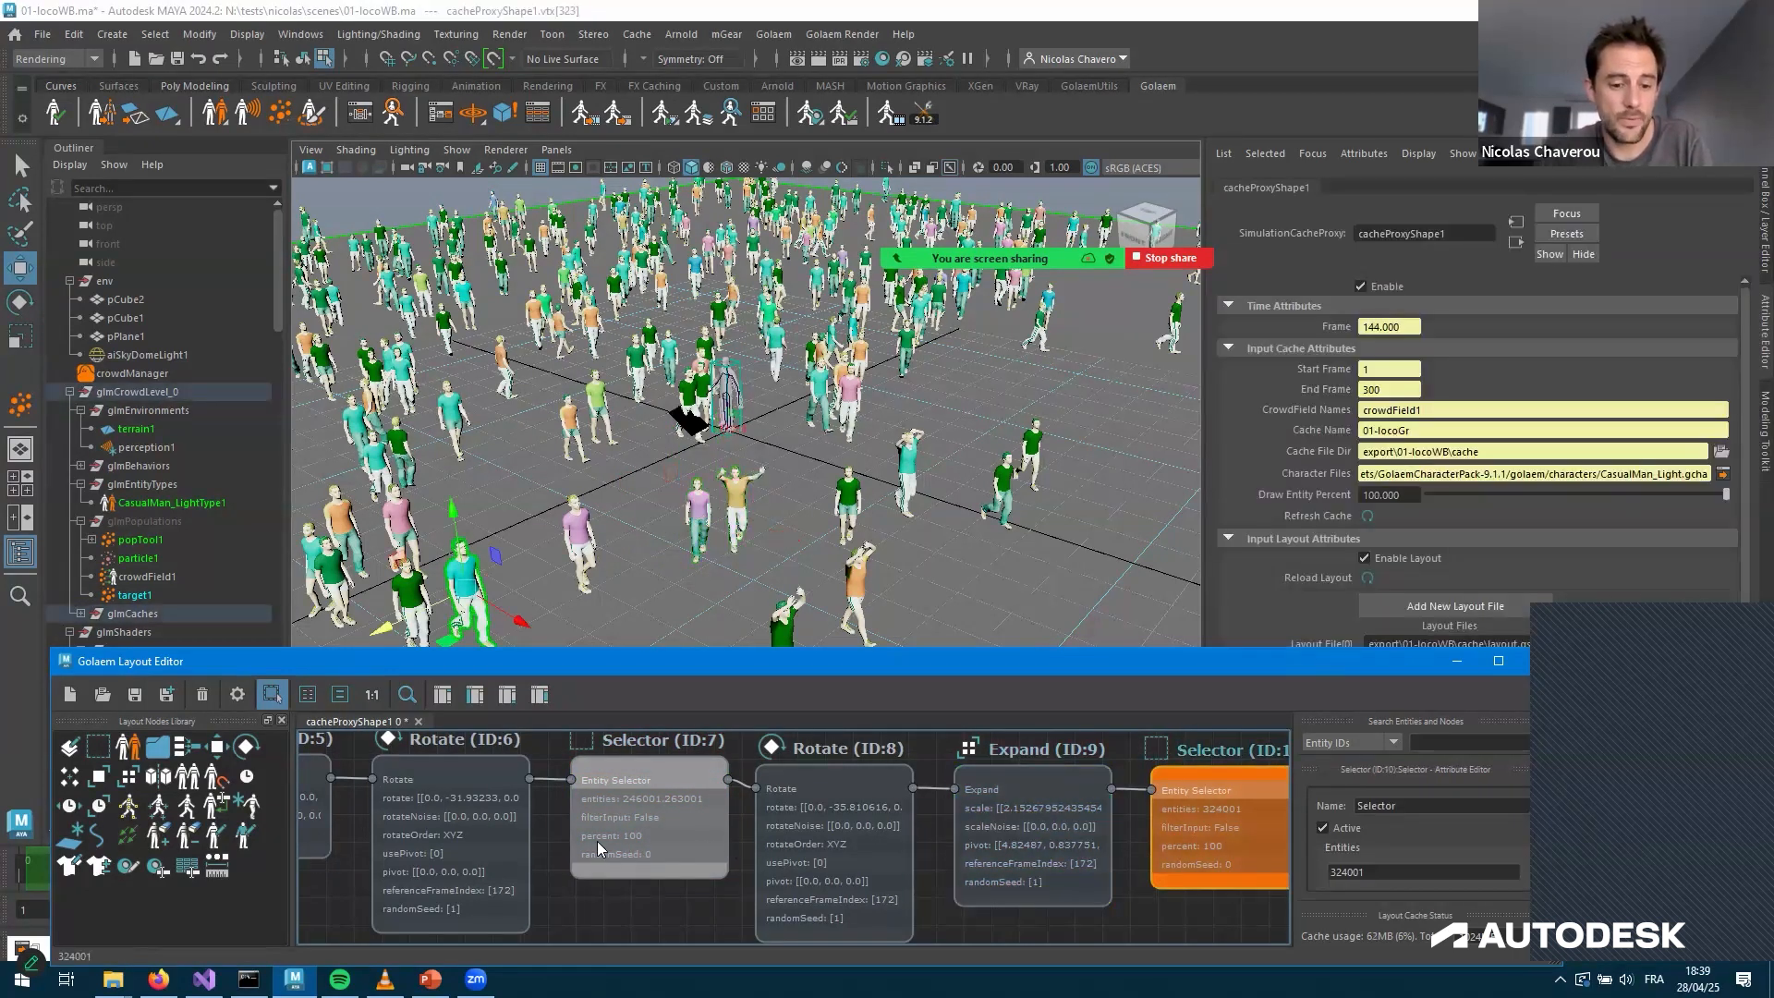
pyautogui.hscroll(-10, 592, 841)
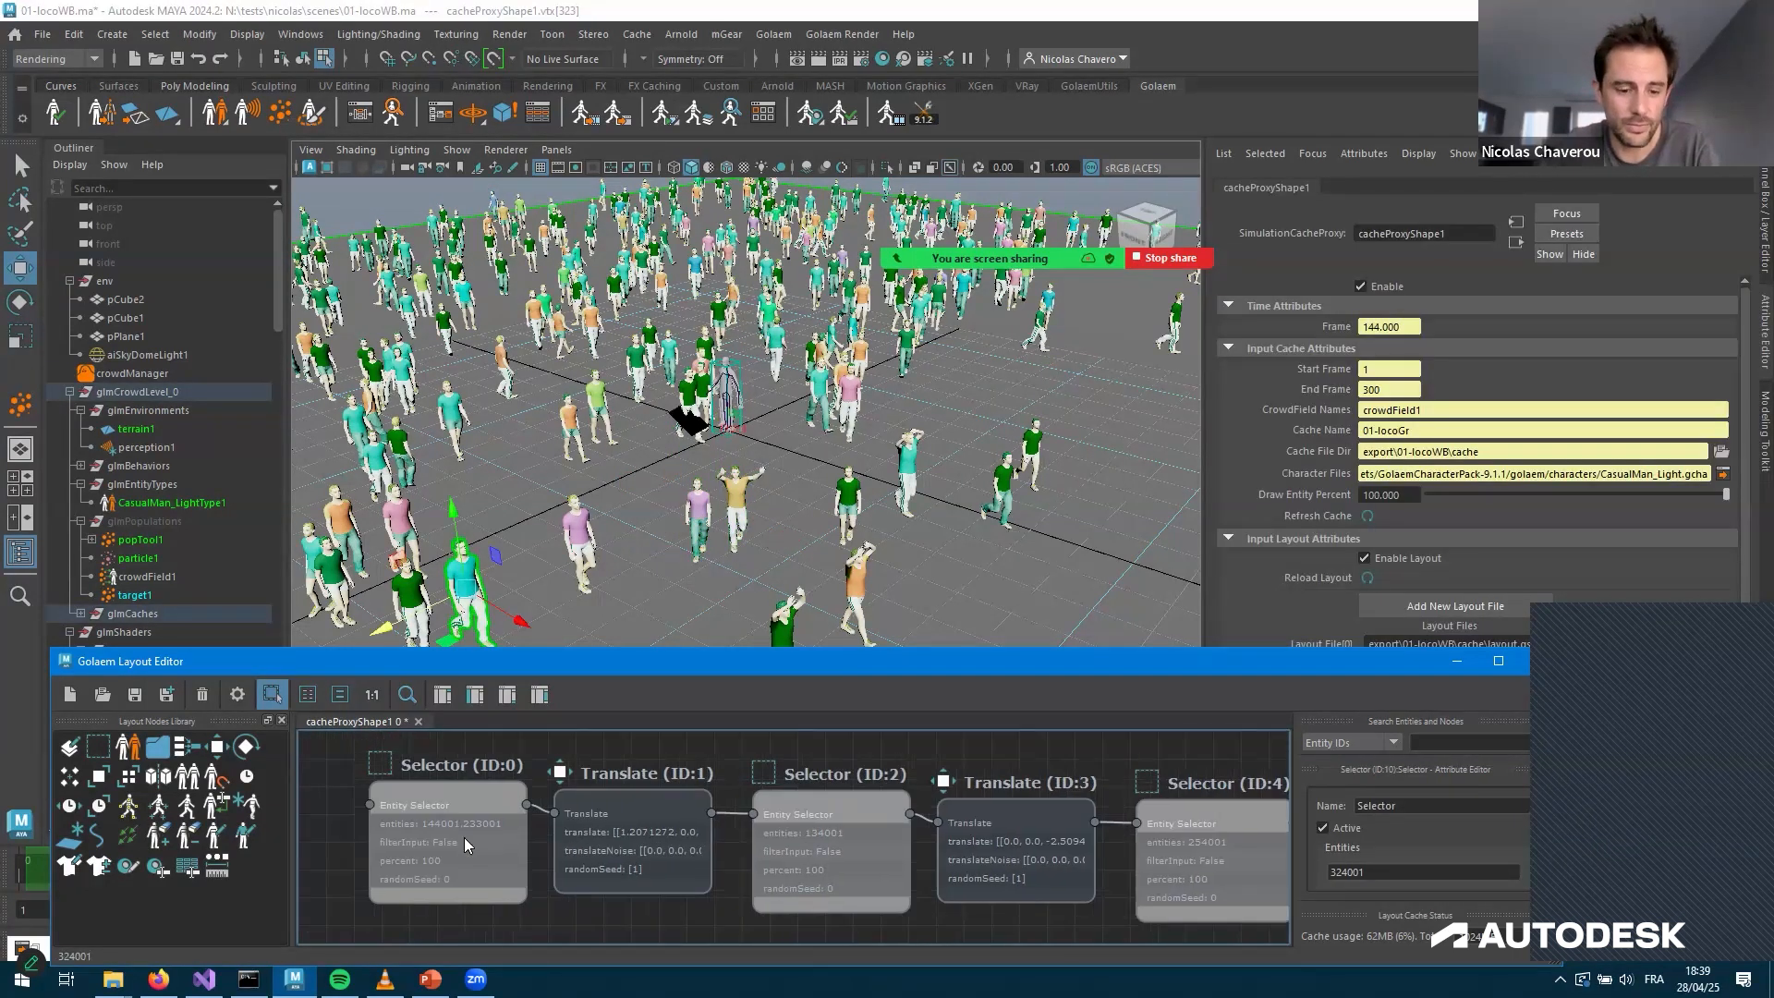
# Add a Selector for the teal-shirted character in the mid-distance and connect it to the first Translate node so that it moves too
pyautogui.click(981, 450)
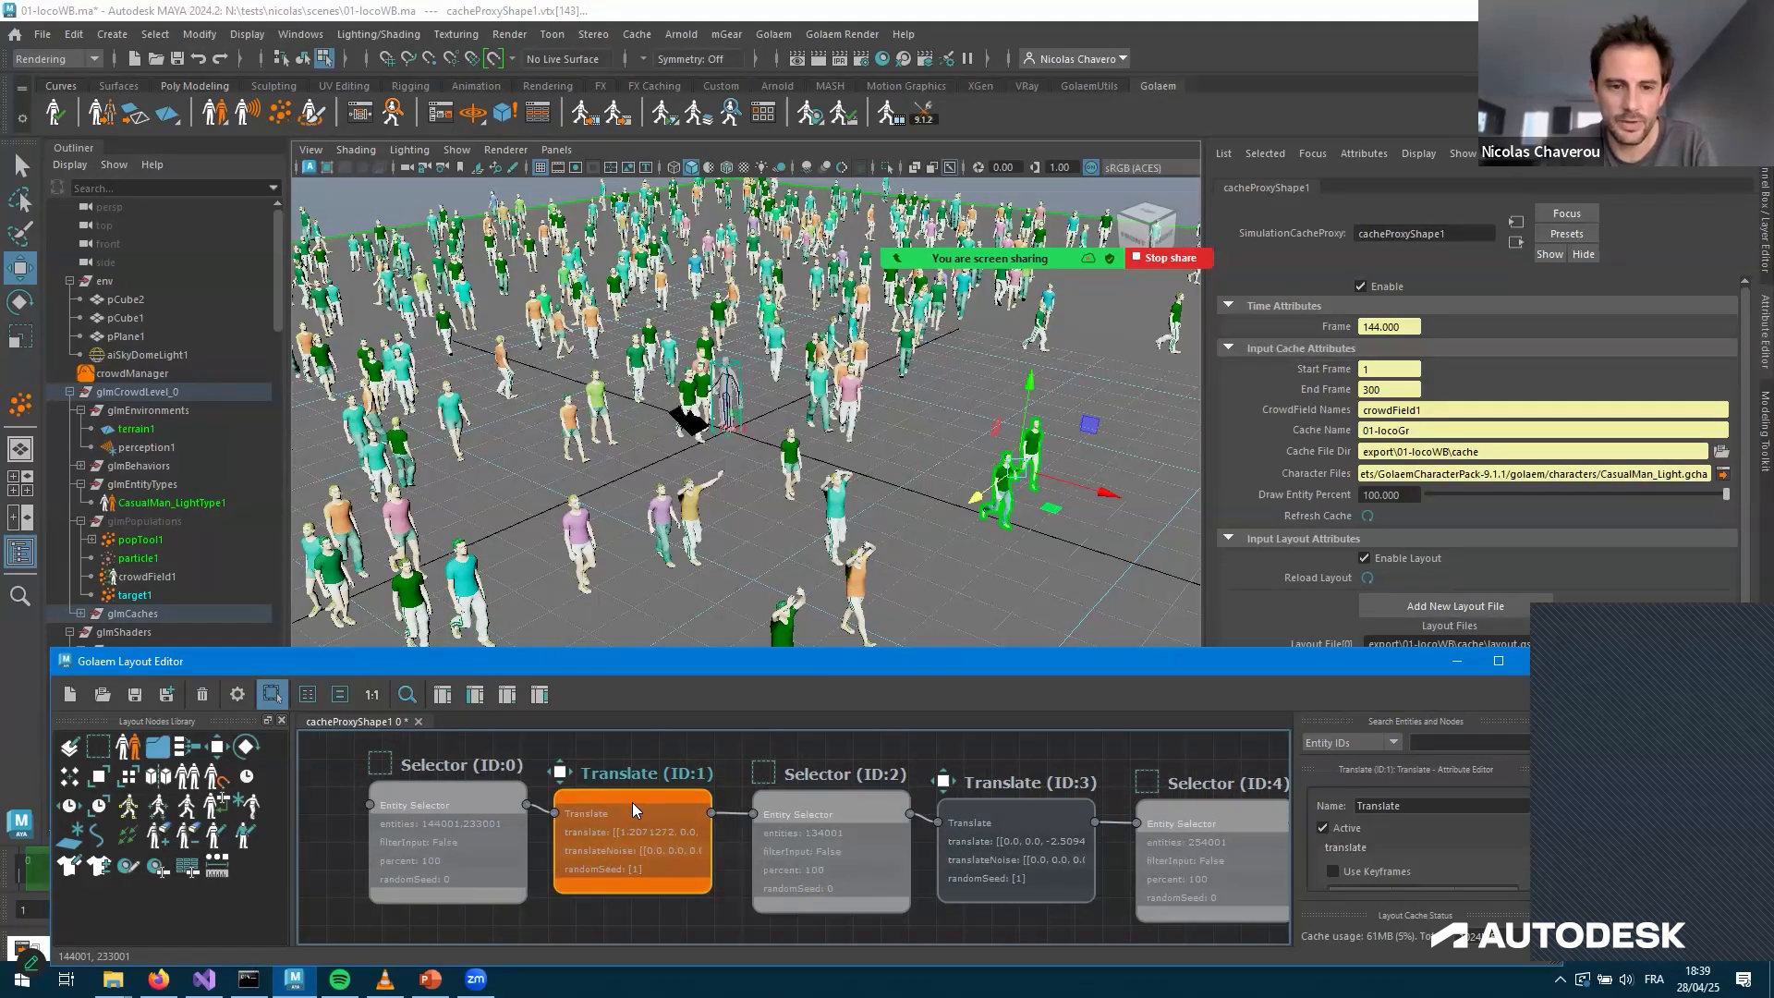
pyautogui.hotkey('ctrl', 'z')
pyautogui.hotkey('ctrl', 'z')
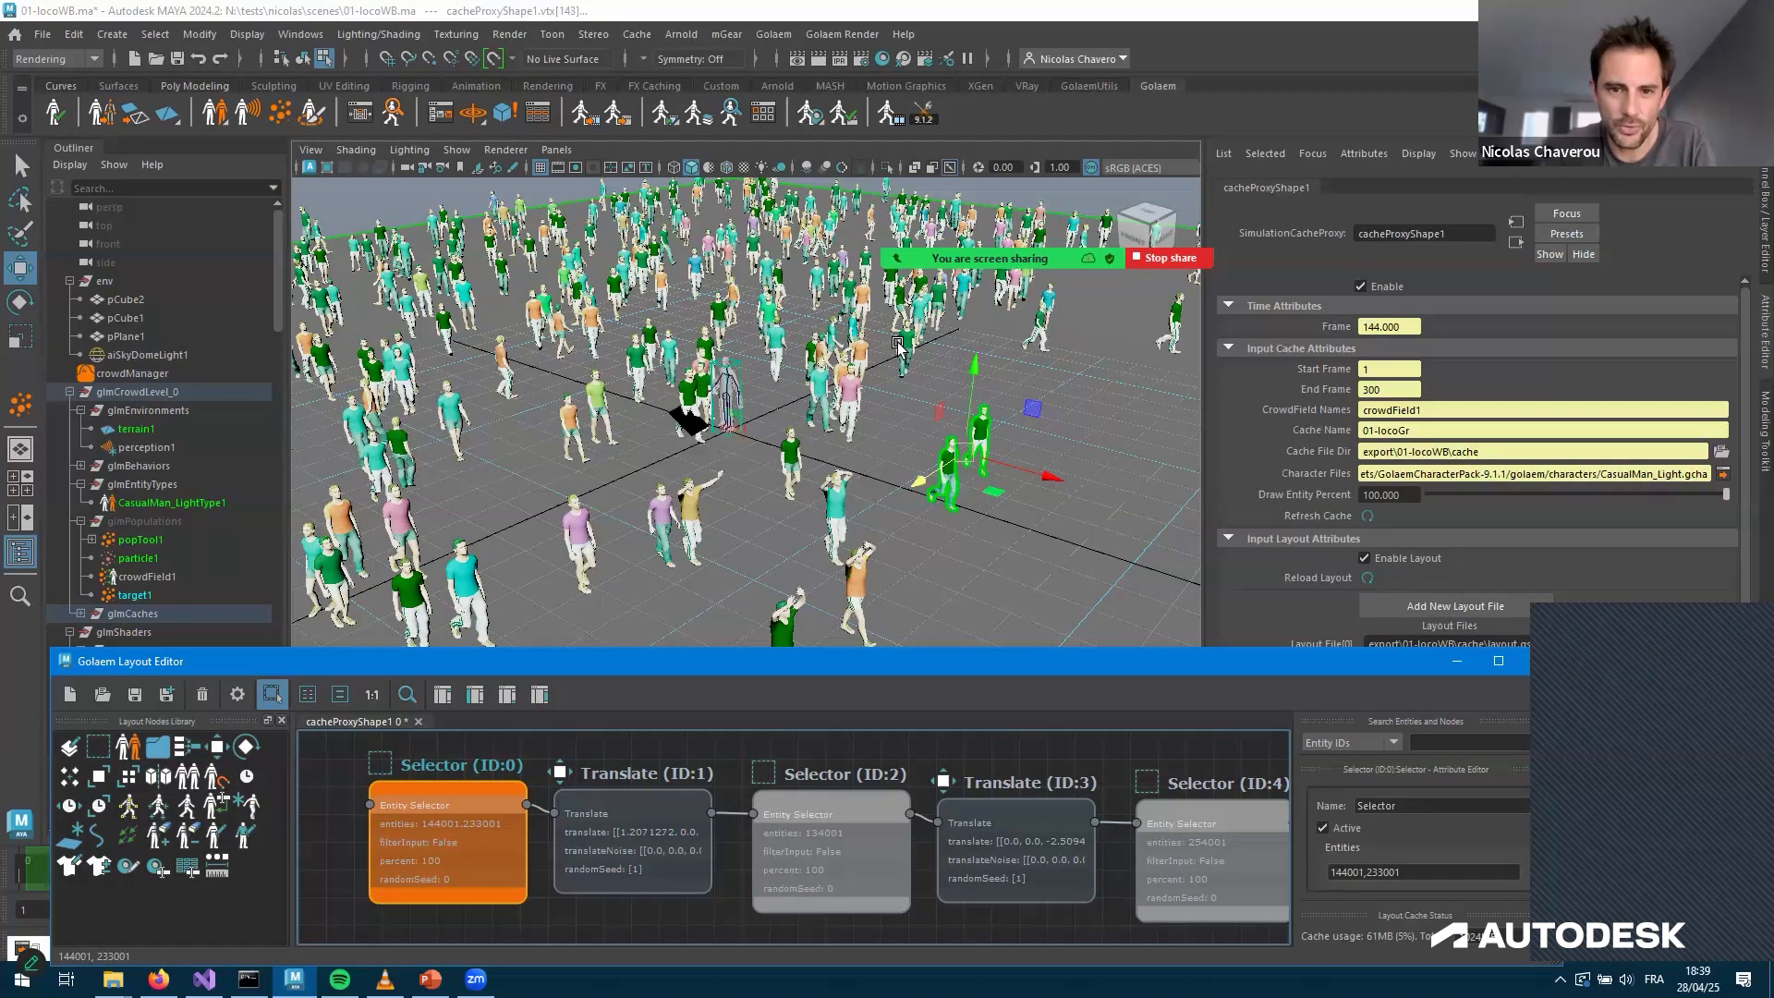
pyautogui.hotkey('ctrl', 'y')
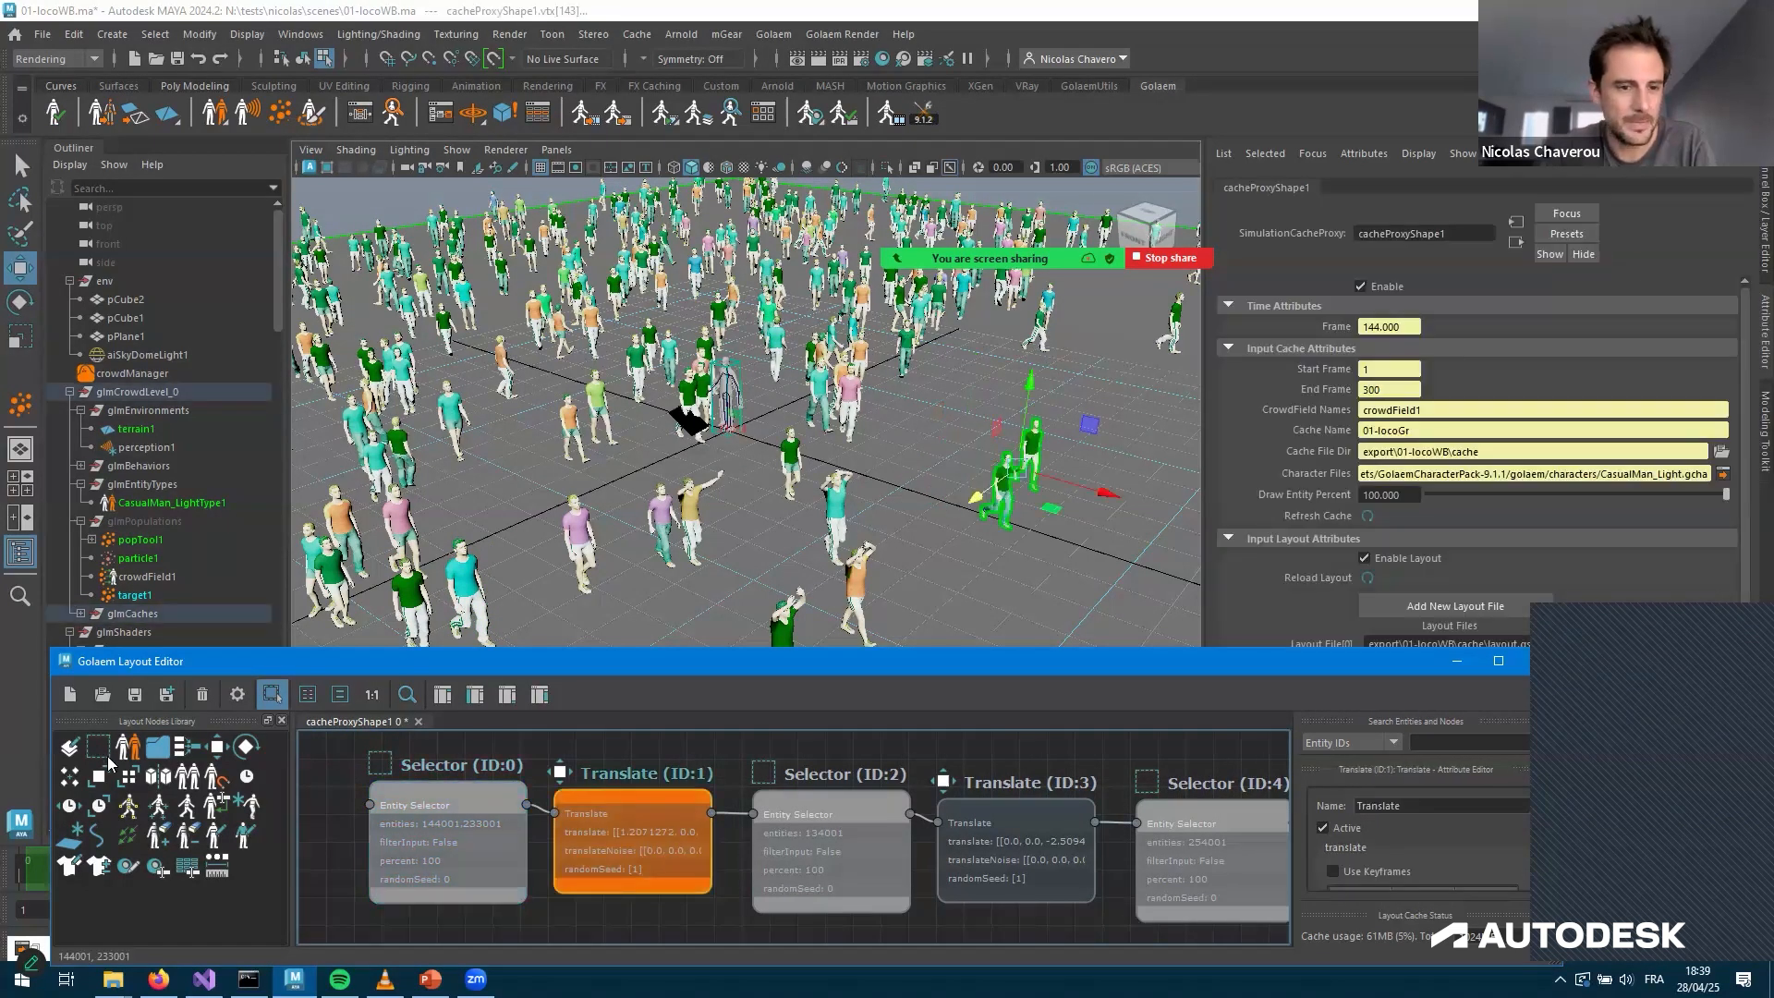
pyautogui.click(906, 348)
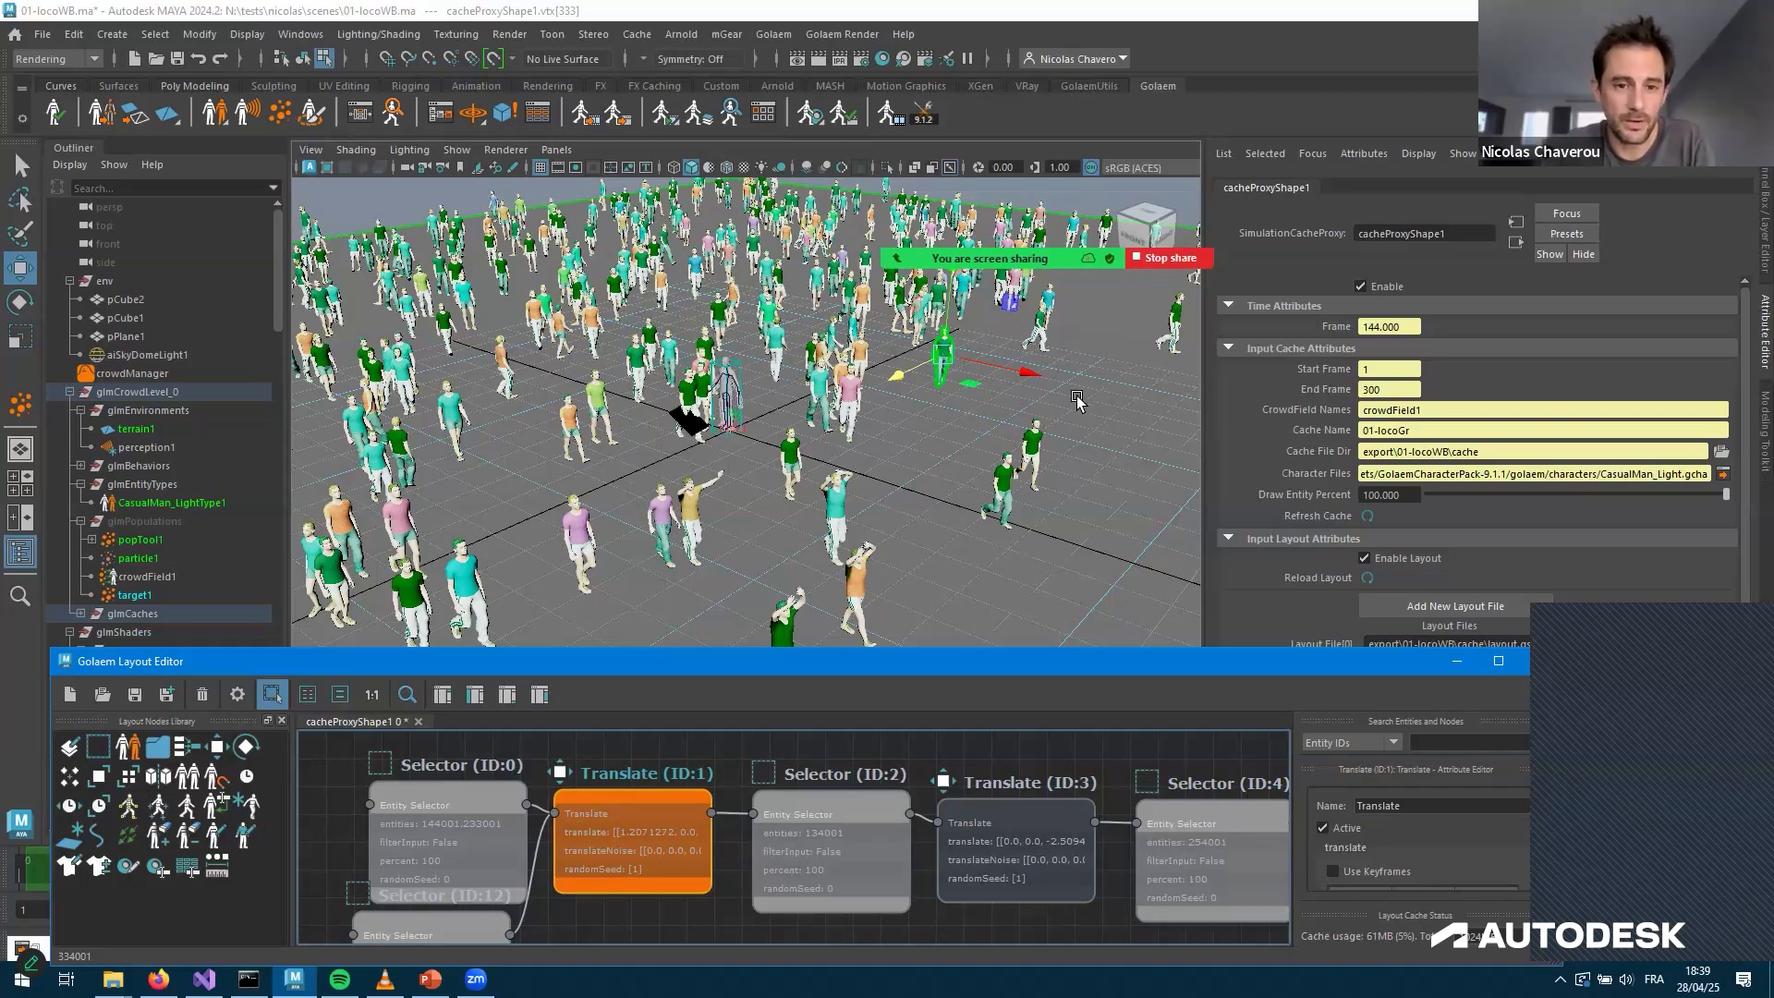
# Kill the group of four neighbouring foreground characters with a Selector and Kill node appended after the last Translate node
pyautogui.keyDown('alt'); pyautogui.moveTo(953, 340); pyautogui.dragTo(490, 797); pyautogui.keyUp('alt')
pyautogui.moveTo(720, 450); pyautogui.dragTo(793, 513)
pyautogui.moveTo(1063, 850); pyautogui.dragTo(444, 830, button='middle')
pyautogui.moveTo(1091, 822); pyautogui.dragTo(452, 831, button='middle')
pyautogui.click(605, 837)
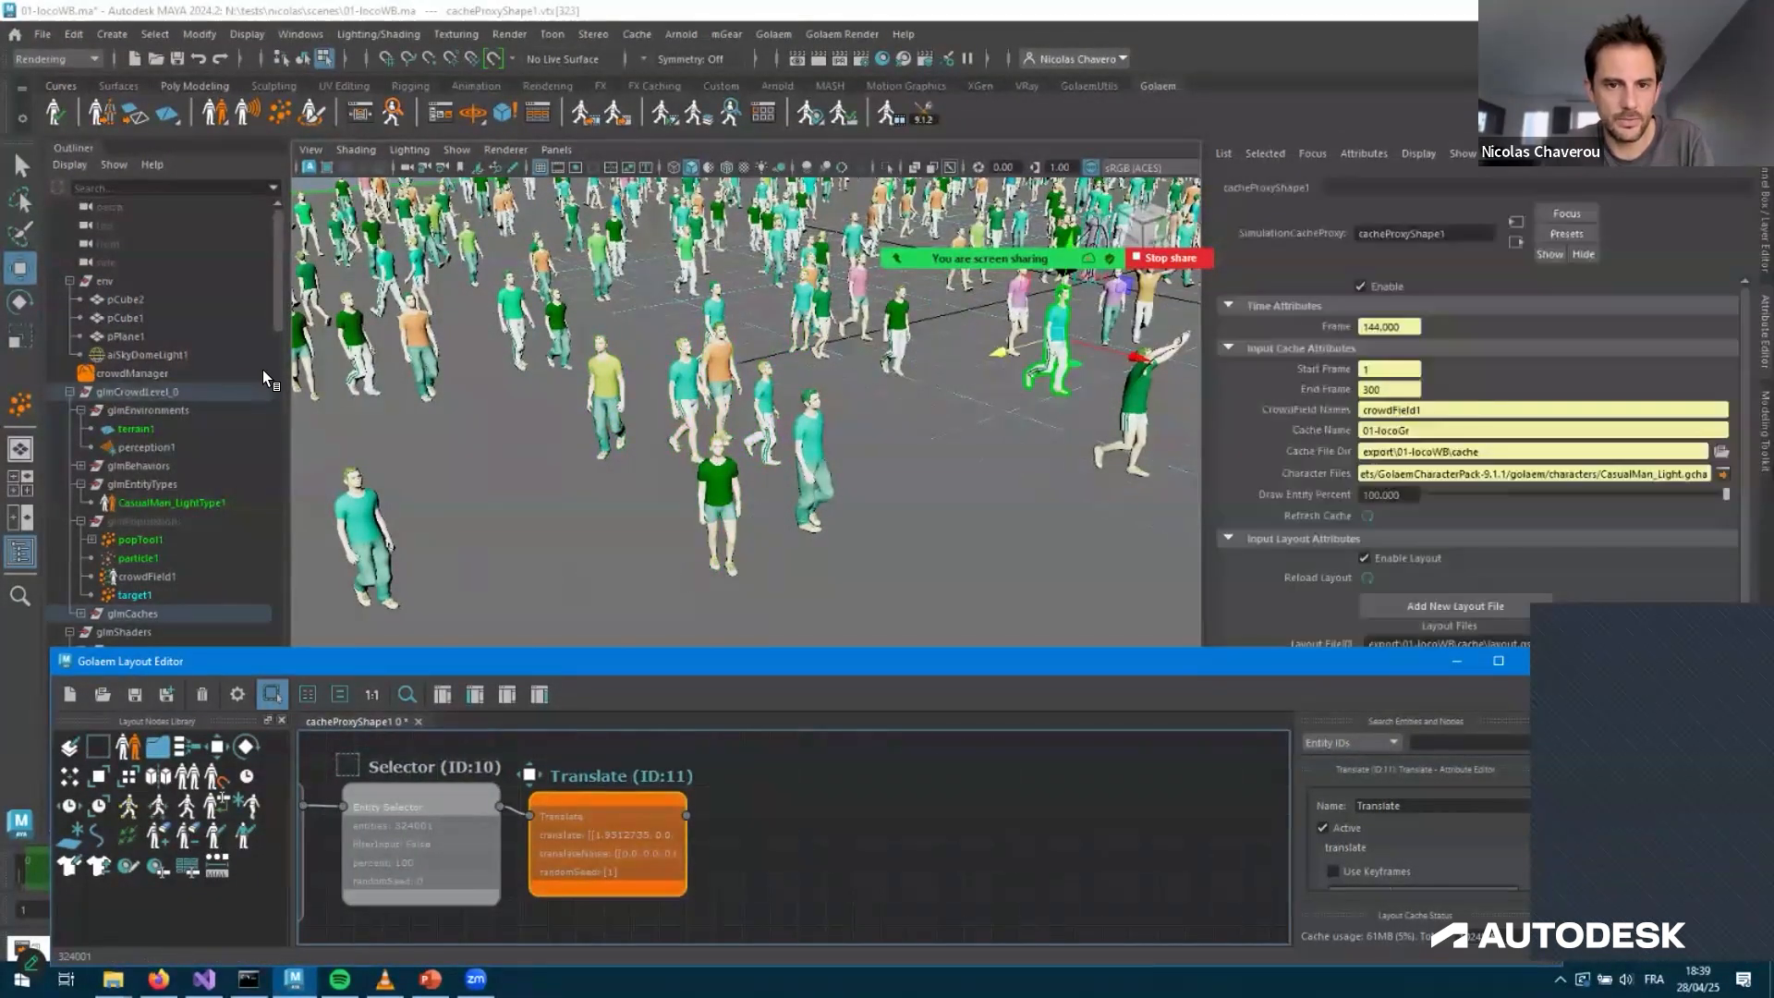
pyautogui.click(262, 370)
pyautogui.click(634, 336)
pyautogui.moveTo(634, 335); pyautogui.dragTo(760, 523)
pyautogui.click(161, 837)
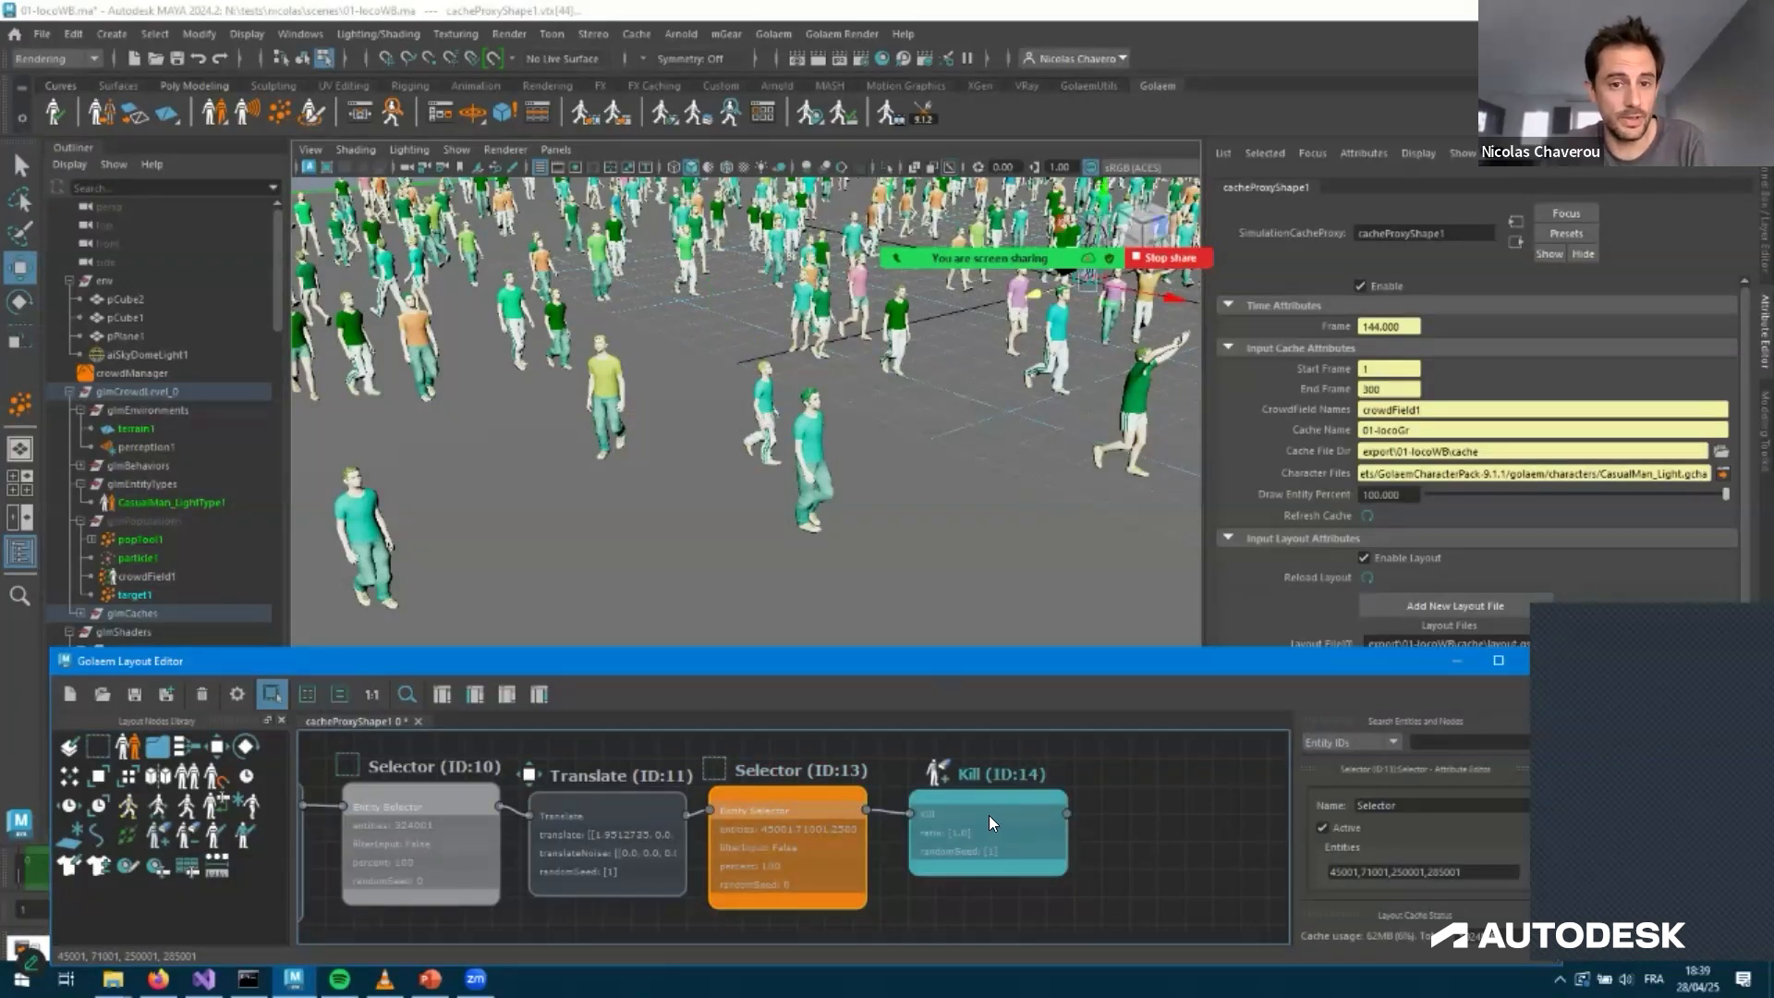
pyautogui.hotkey('ctrl', 'z')
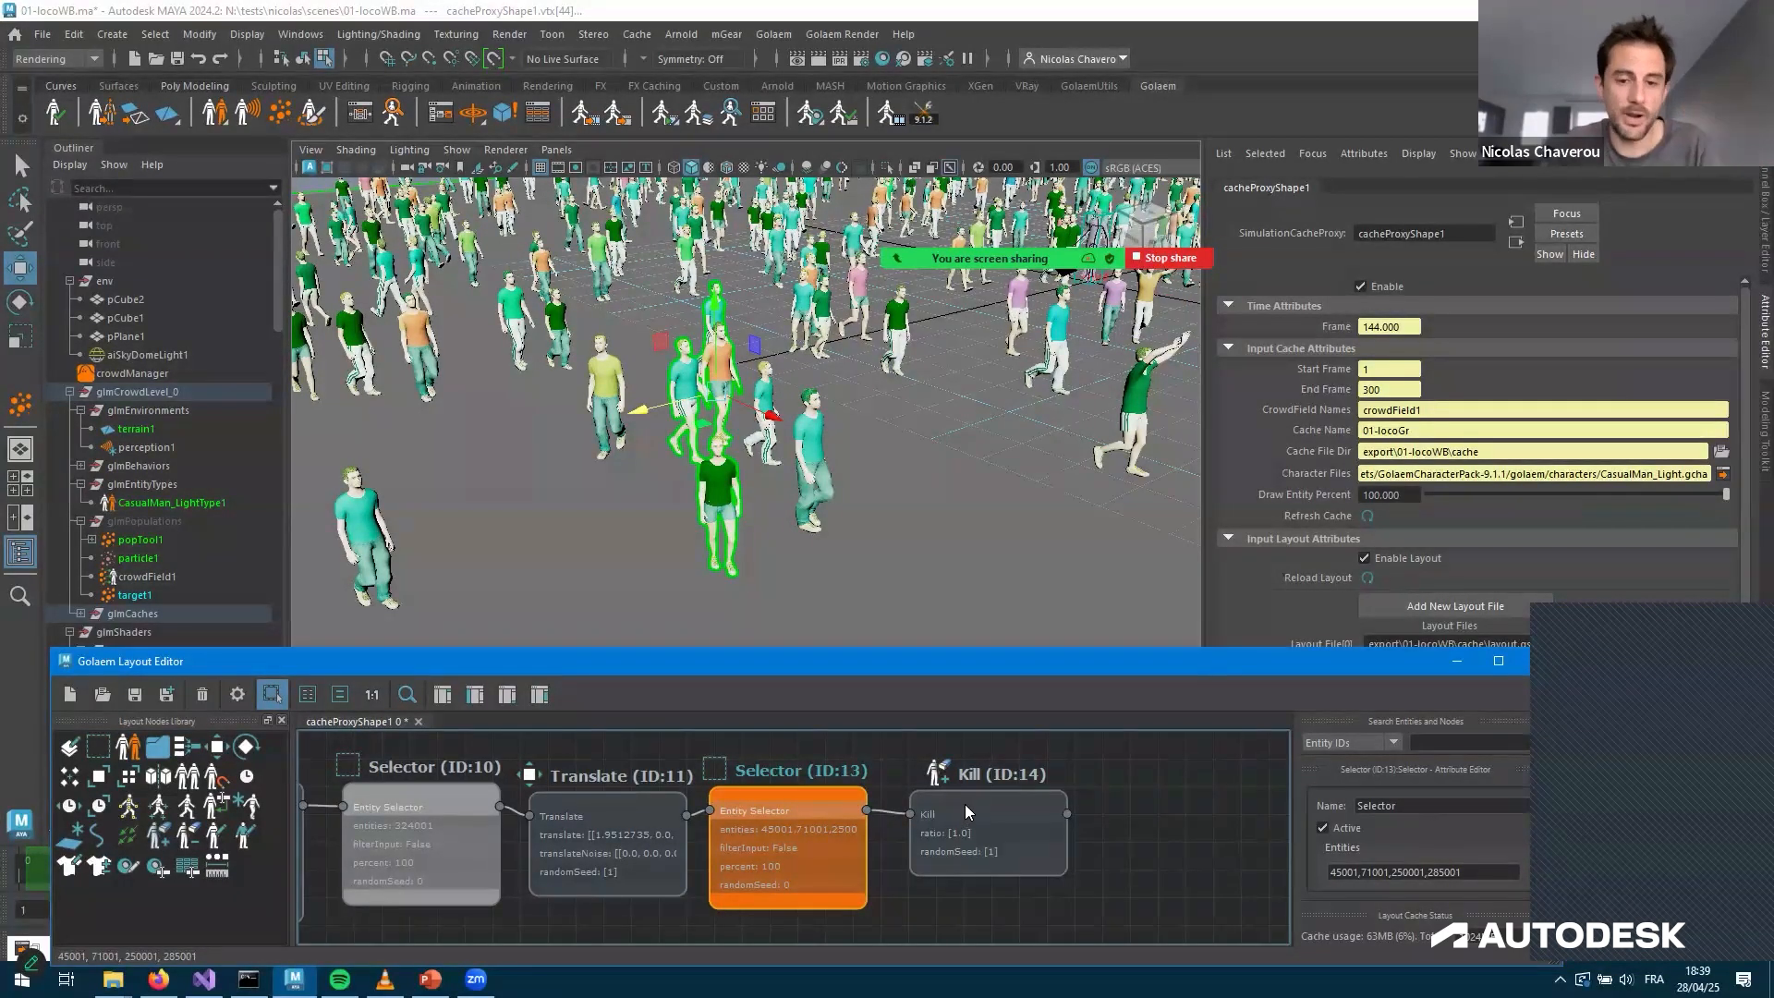
pyautogui.click(965, 811)
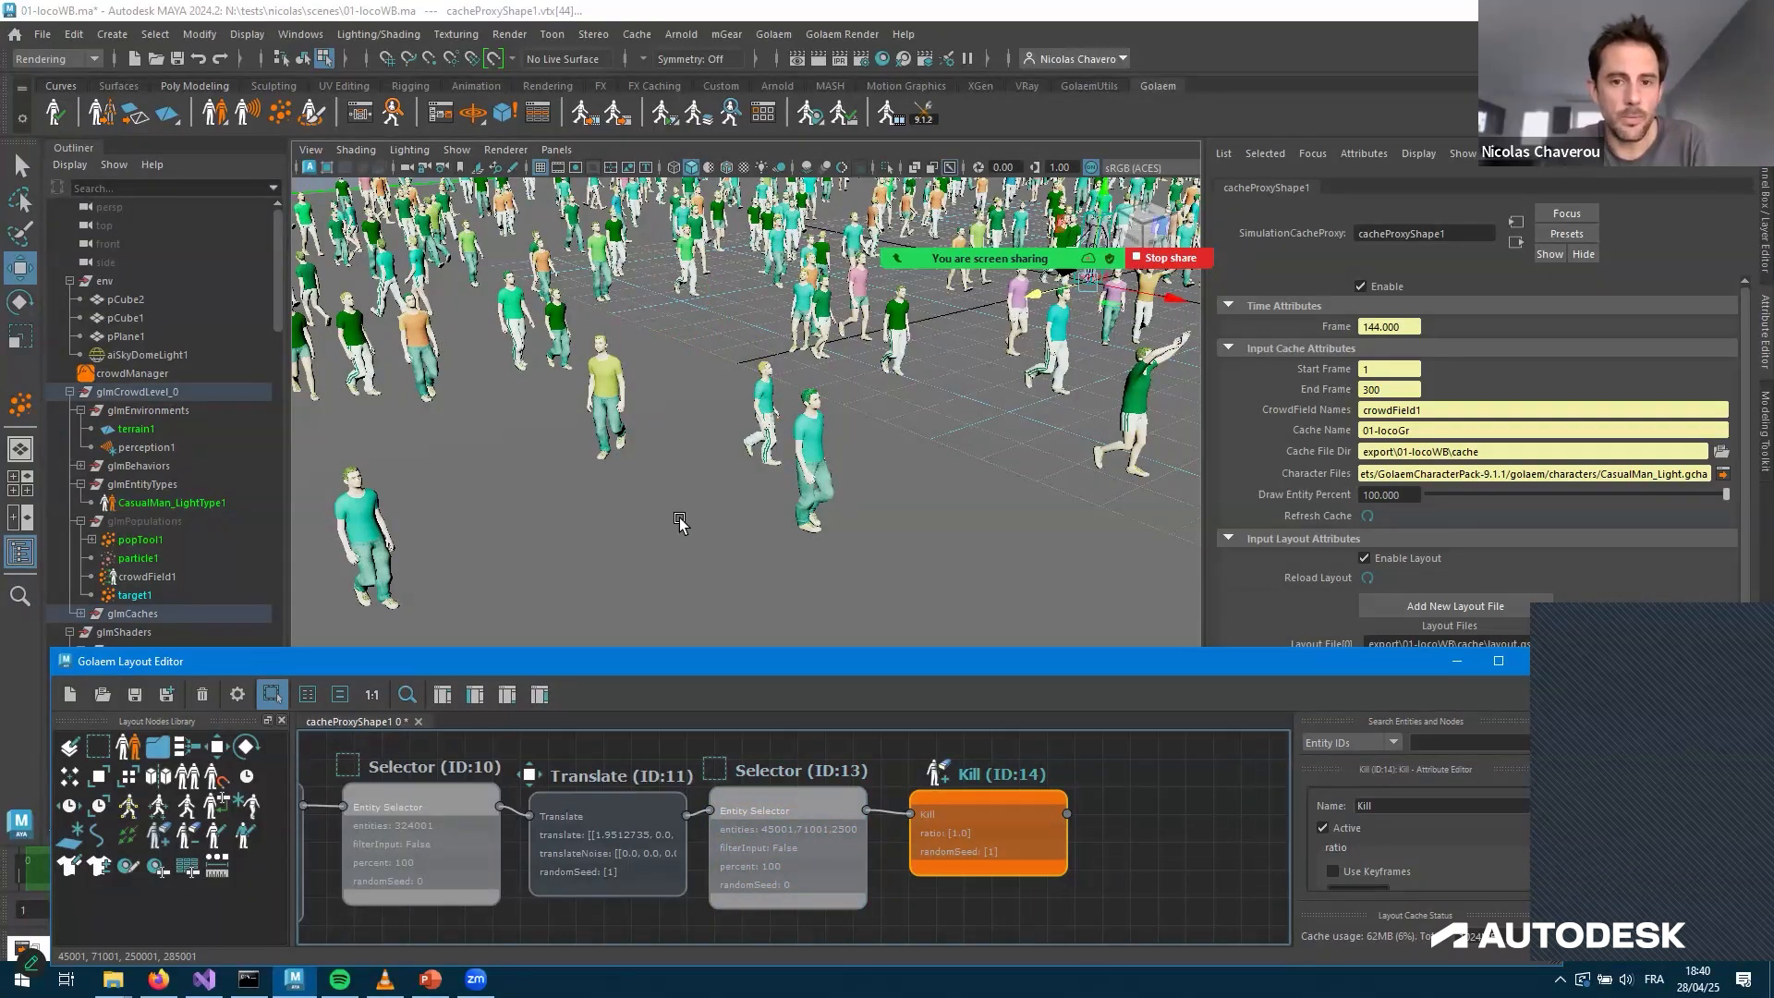
# Append a Selector node after the Kill node and set its entities to * to select the whole crowd
pyautogui.keyDown('alt'); pyautogui.moveTo(637, 533); pyautogui.dragTo(388, 794, button='right'); pyautogui.keyUp('alt')
pyautogui.keyDown('alt'); pyautogui.moveTo(106, 761); pyautogui.dragTo(1133, 802, button='right'); pyautogui.keyUp('alt')
pyautogui.keyDown('alt'); pyautogui.moveTo(1133, 802); pyautogui.dragTo(1068, 826); pyautogui.keyUp('alt')
pyautogui.keyDown('alt'); pyautogui.moveTo(1068, 826); pyautogui.dragTo(1026, 822, button='middle'); pyautogui.keyUp('alt')
pyautogui.click(1017, 830)
pyautogui.press('s')
pyautogui.click(1074, 830)
pyautogui.moveTo(1471, 872); pyautogui.dragTo(218, 807)
pyautogui.write('*')
pyautogui.press('Return')
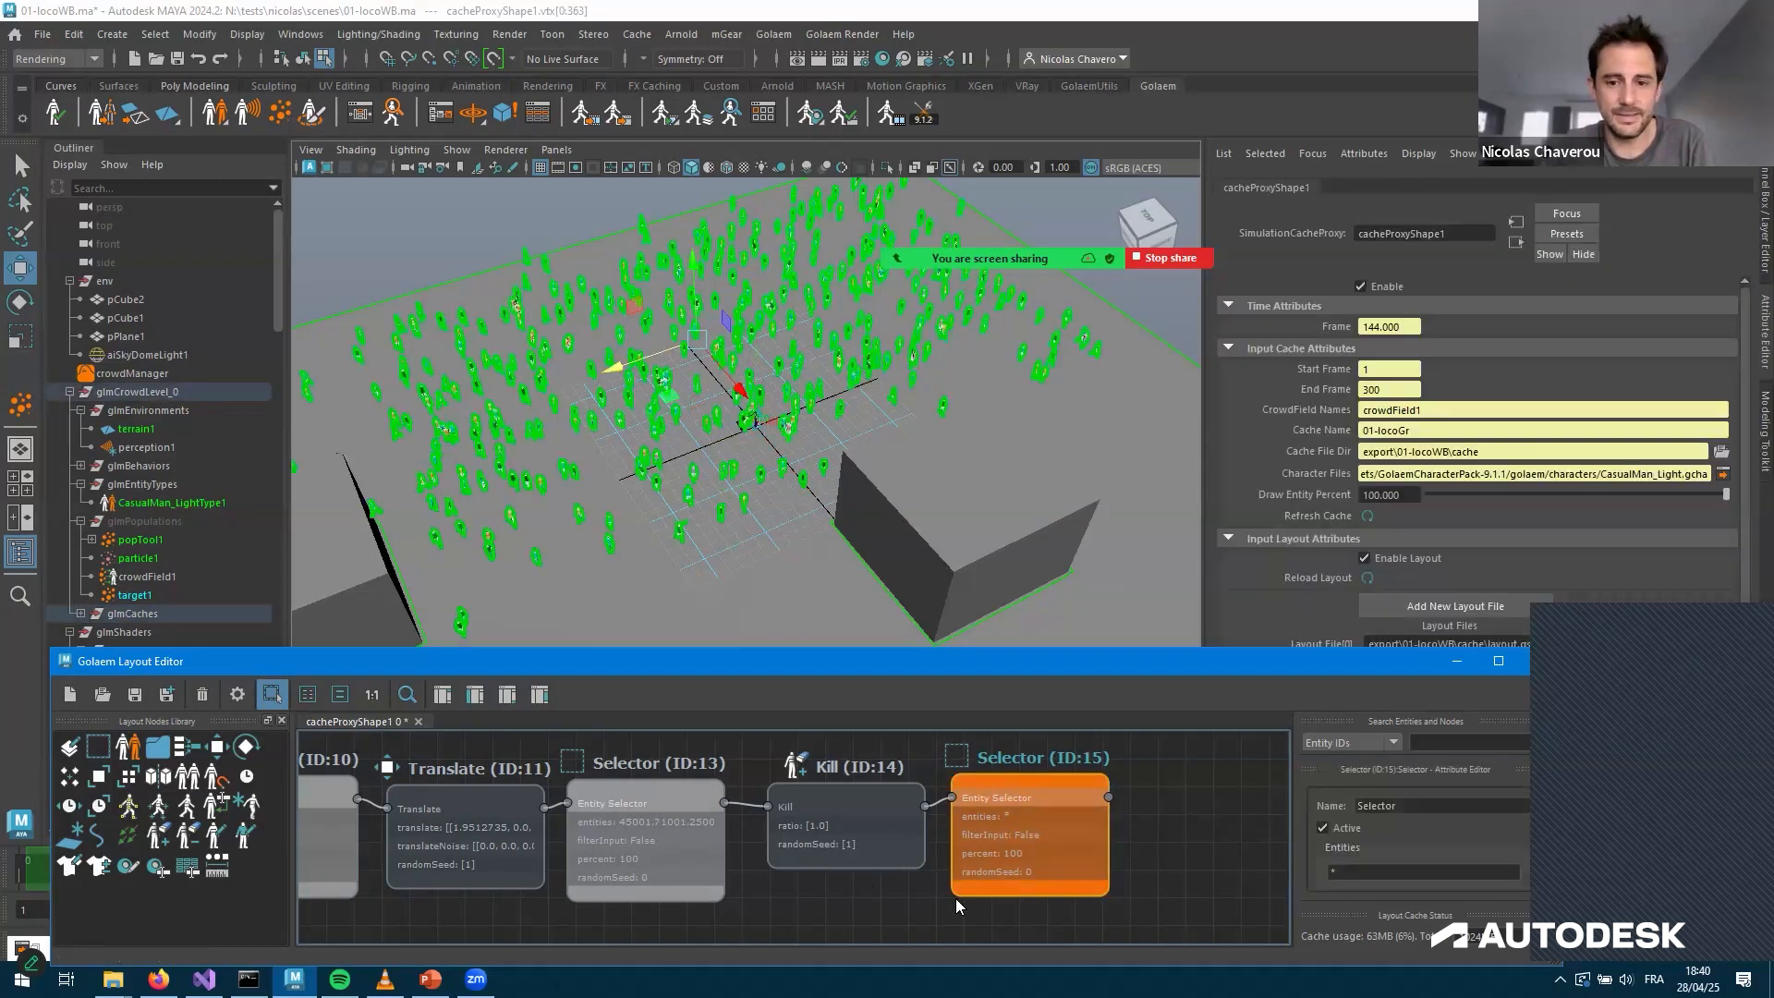
# Duplicate the whole crowd and translate the copy about 61.3 units along X, onto the empty ground beside the original
pyautogui.hotkey('ctrl', 'd')
pyautogui.click(675, 469)
pyautogui.hotkey('ctrl', 'z')
pyautogui.scroll(-2, 876, 452)
pyautogui.scroll(-4, 909, 467)
pyautogui.keyDown('alt'); pyautogui.moveTo(909, 467); pyautogui.dragTo(797, 324, button='middle'); pyautogui.keyUp('alt')
pyautogui.keyDown('alt'); pyautogui.moveTo(776, 533); pyautogui.dragTo(859, 491); pyautogui.keyUp('alt')
pyautogui.moveTo(795, 471)
pyautogui.mouseDown(button='middle')
pyautogui.moveTo(817, 467)
pyautogui.moveTo(803, 469)
pyautogui.mouseUp(button='middle')
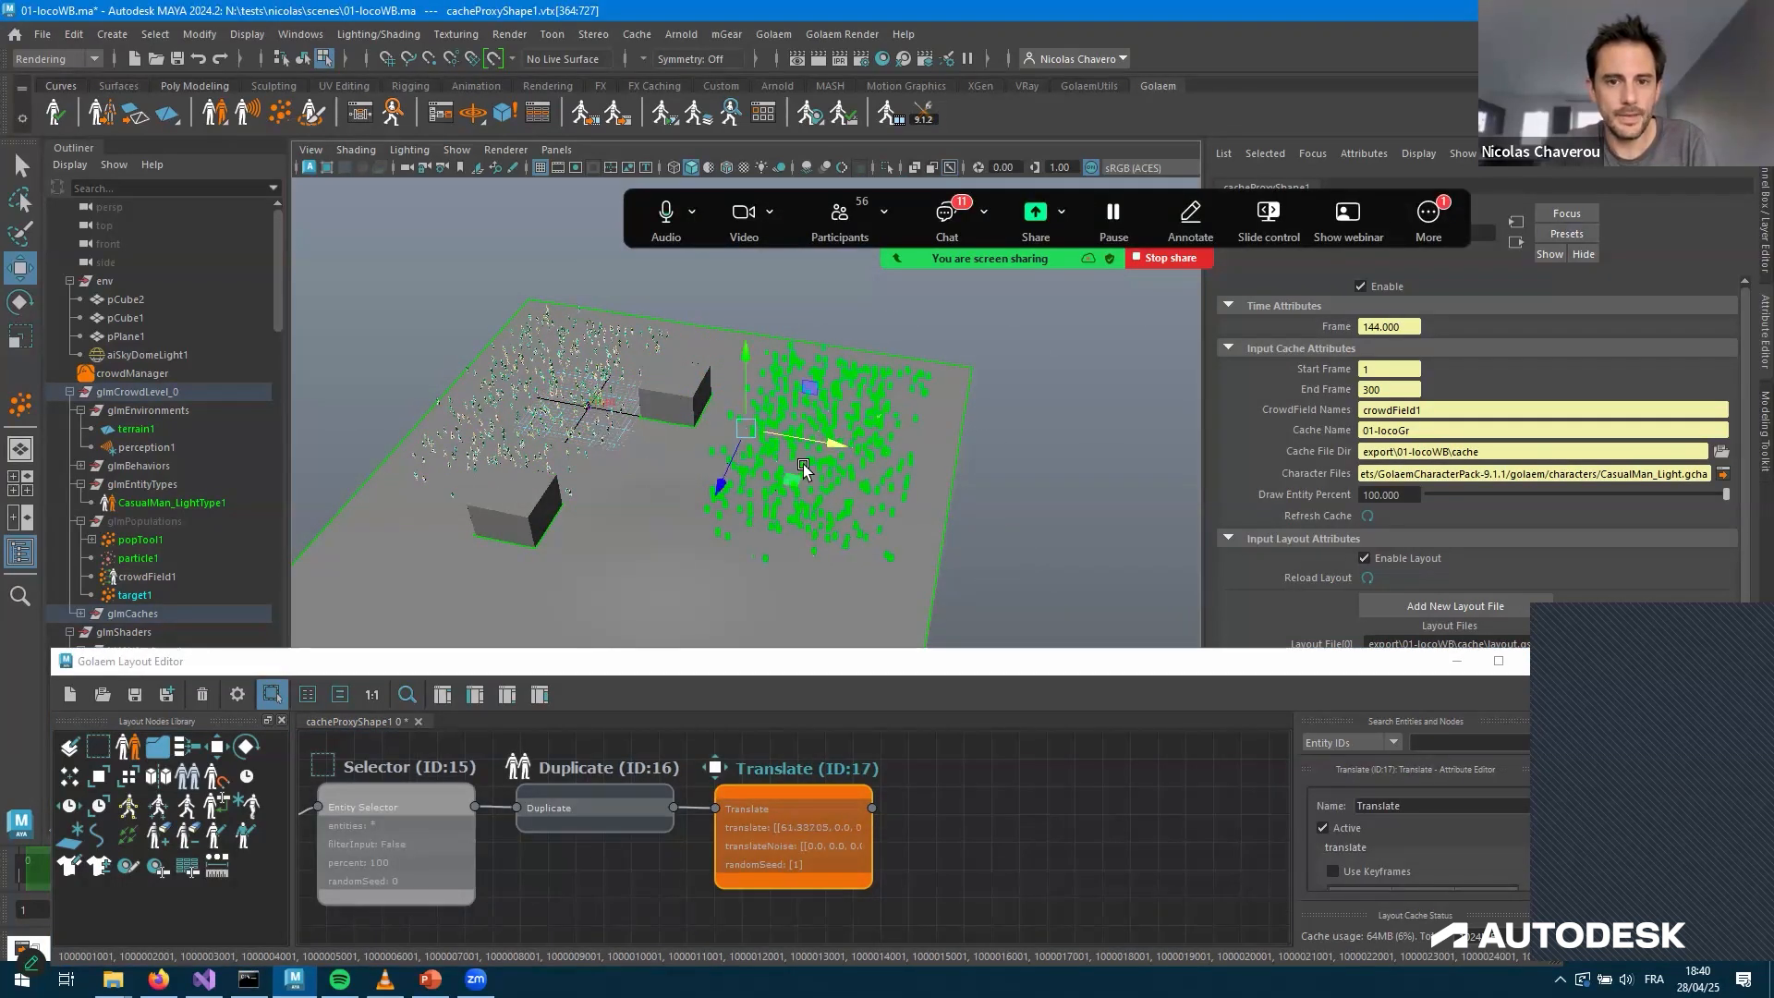
# Rotate the duplicated crowd about the vertical axis to about -223.7 degrees
pyautogui.press('e')
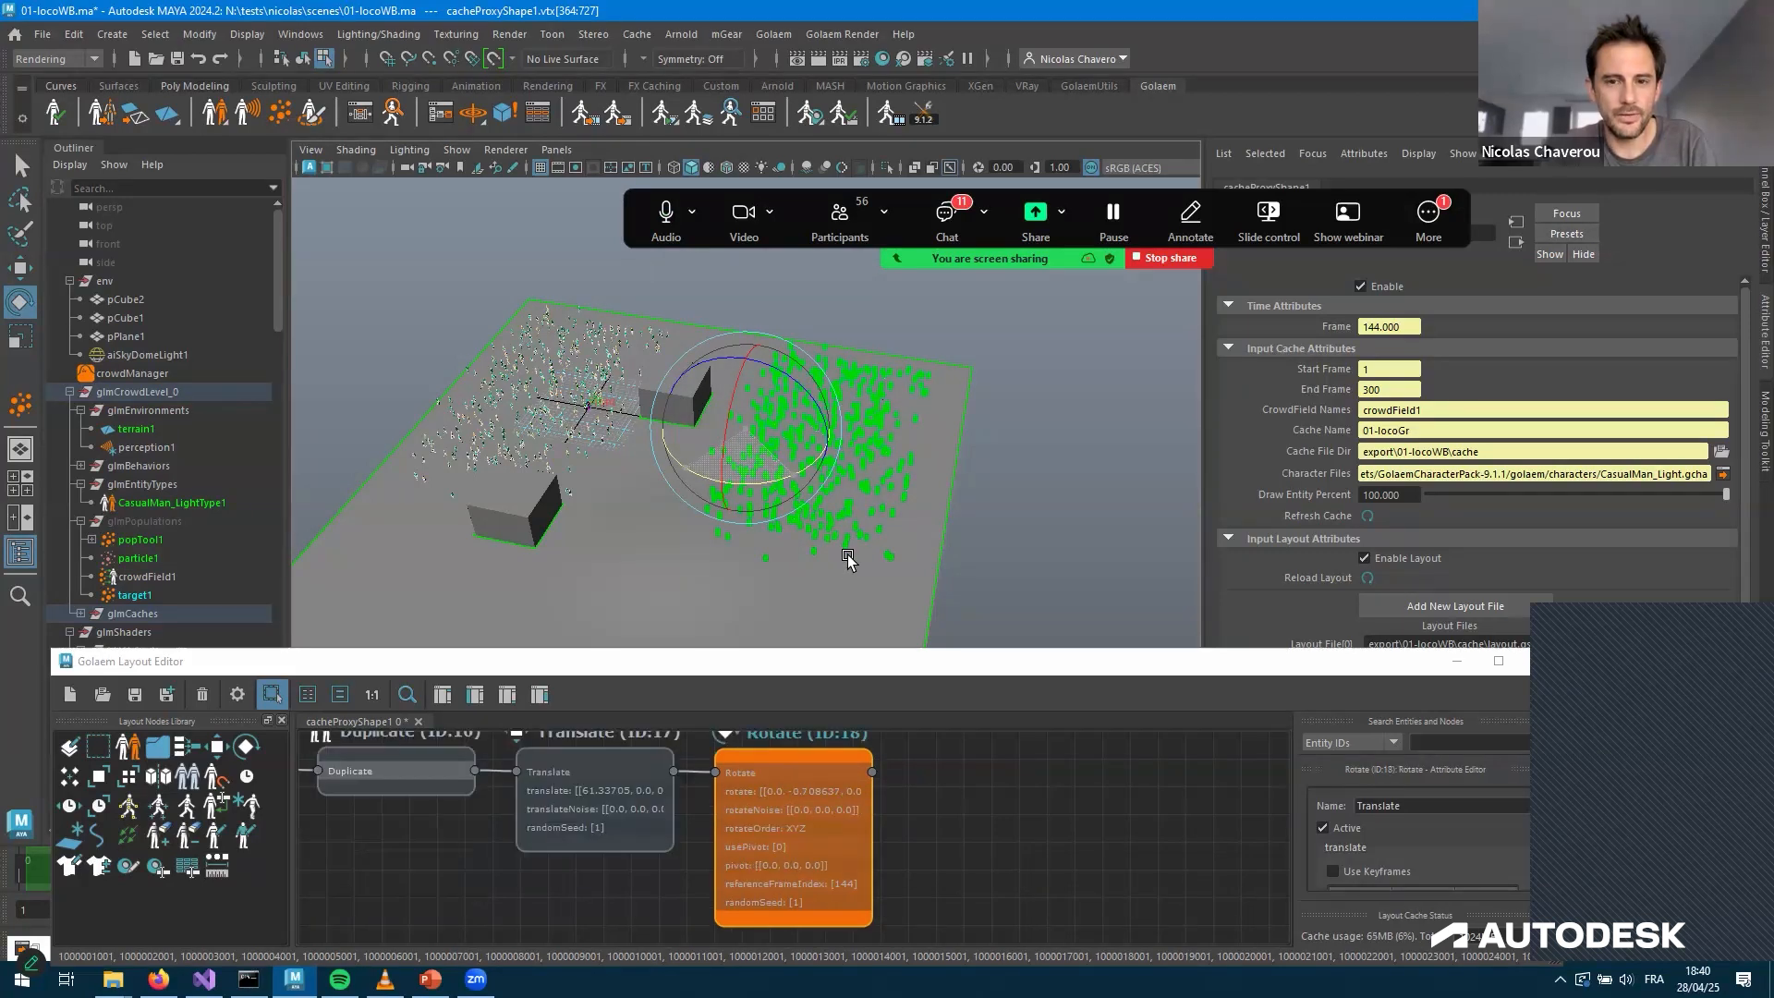
pyautogui.moveTo(870, 500); pyautogui.dragTo(804, 388)
pyautogui.press('f')
pyautogui.scroll(-5, 895, 523)
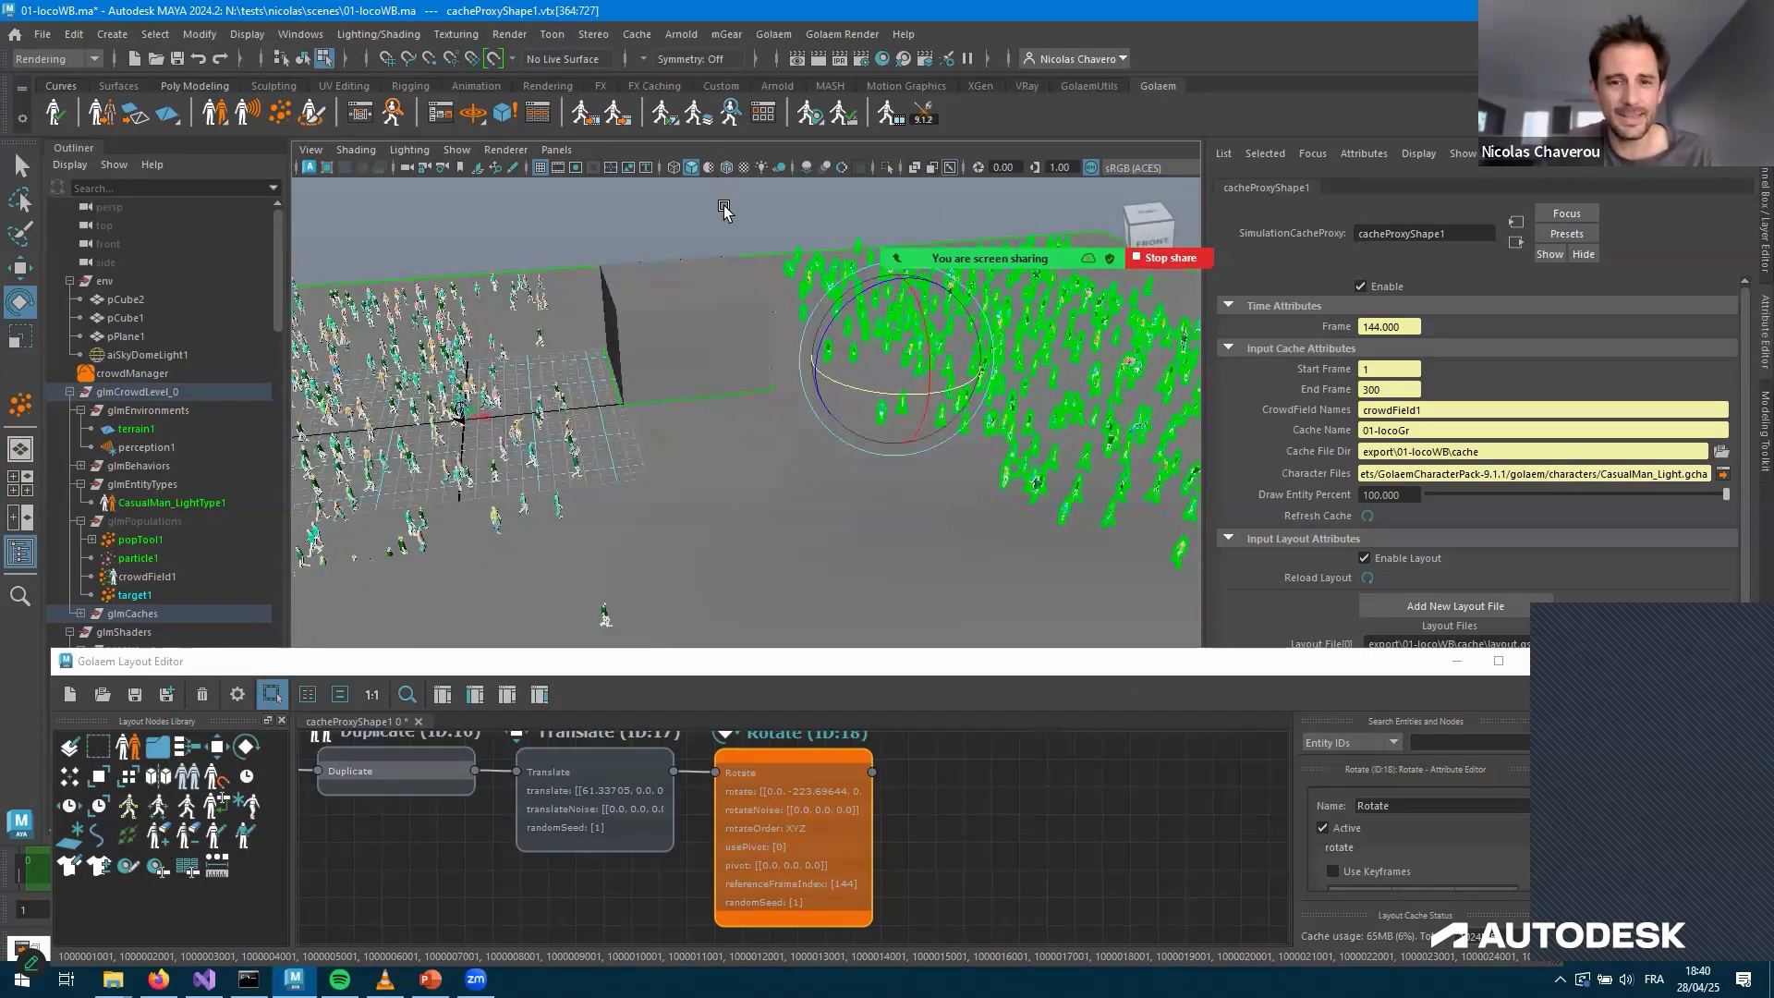
# Append a FrameOffset node after the duplicated crowd's Rotate node and set its frame offset to 10
pyautogui.moveTo(87, 809); pyautogui.dragTo(889, 870)
pyautogui.click(935, 847)
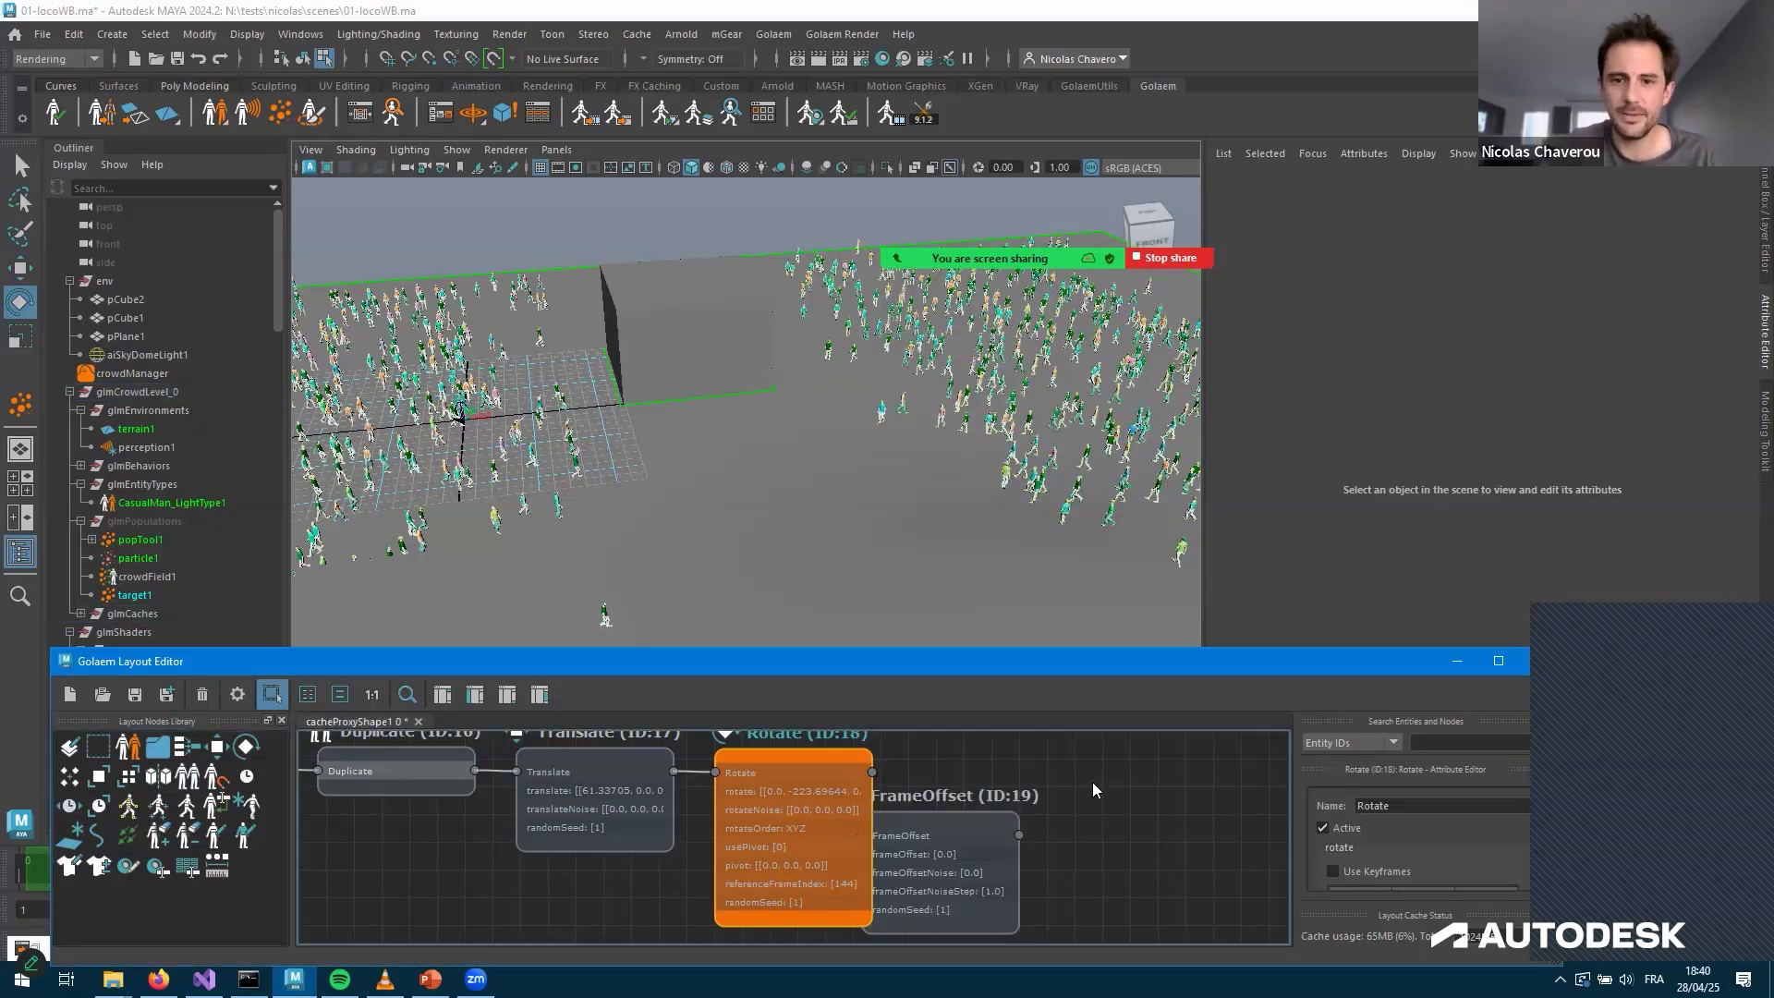
pyautogui.moveTo(244, 845); pyautogui.dragTo(371, 864)
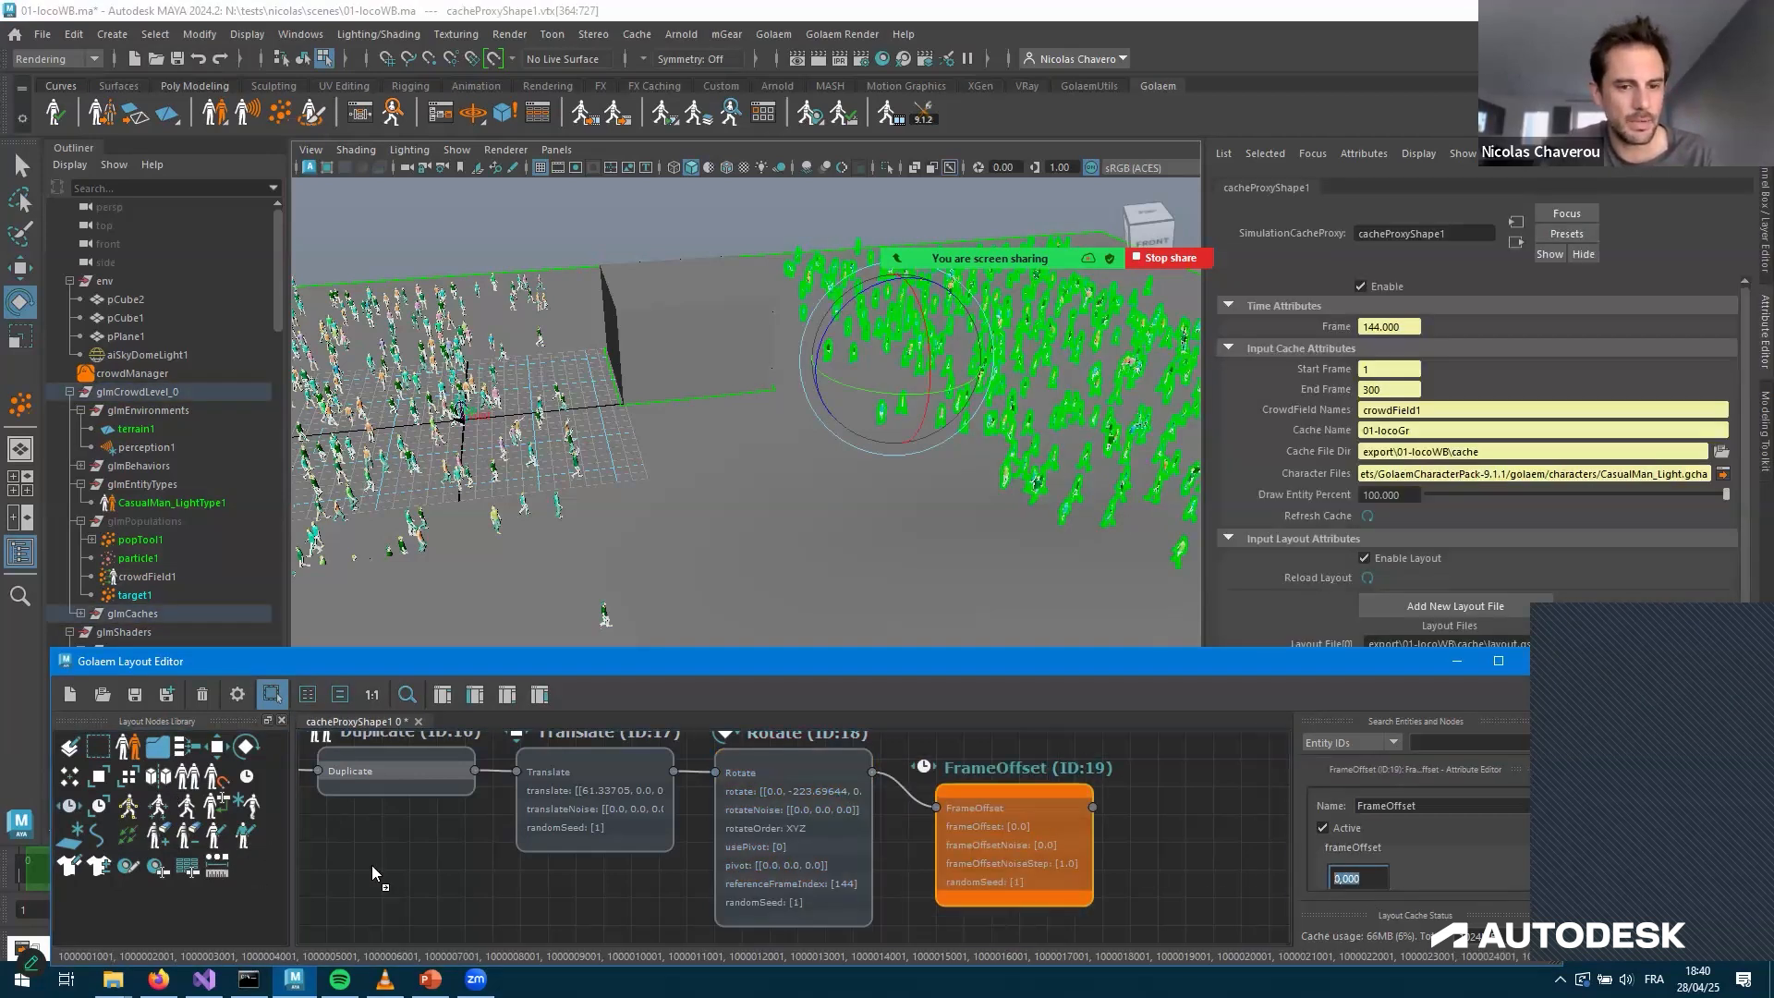
pyautogui.write('0')
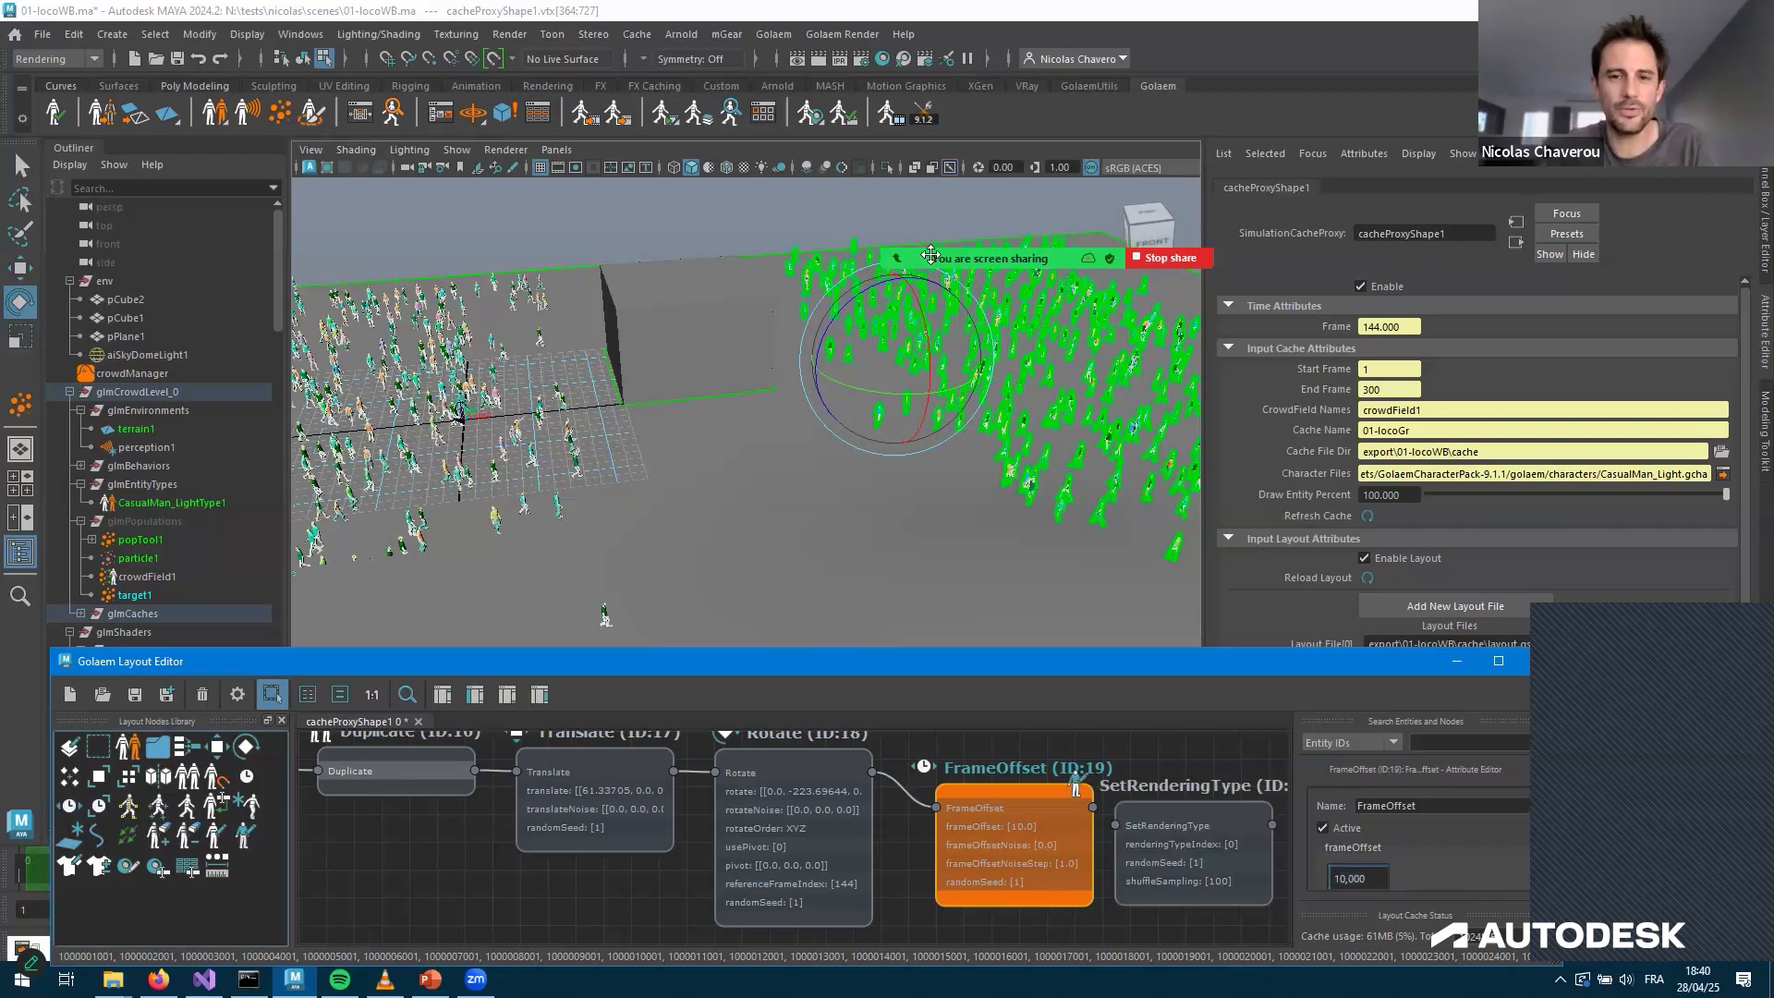
# Connect a SetRenderingType node after the FrameOffset node, save the layout and minimise the Layout Editor
pyautogui.click(688, 564)
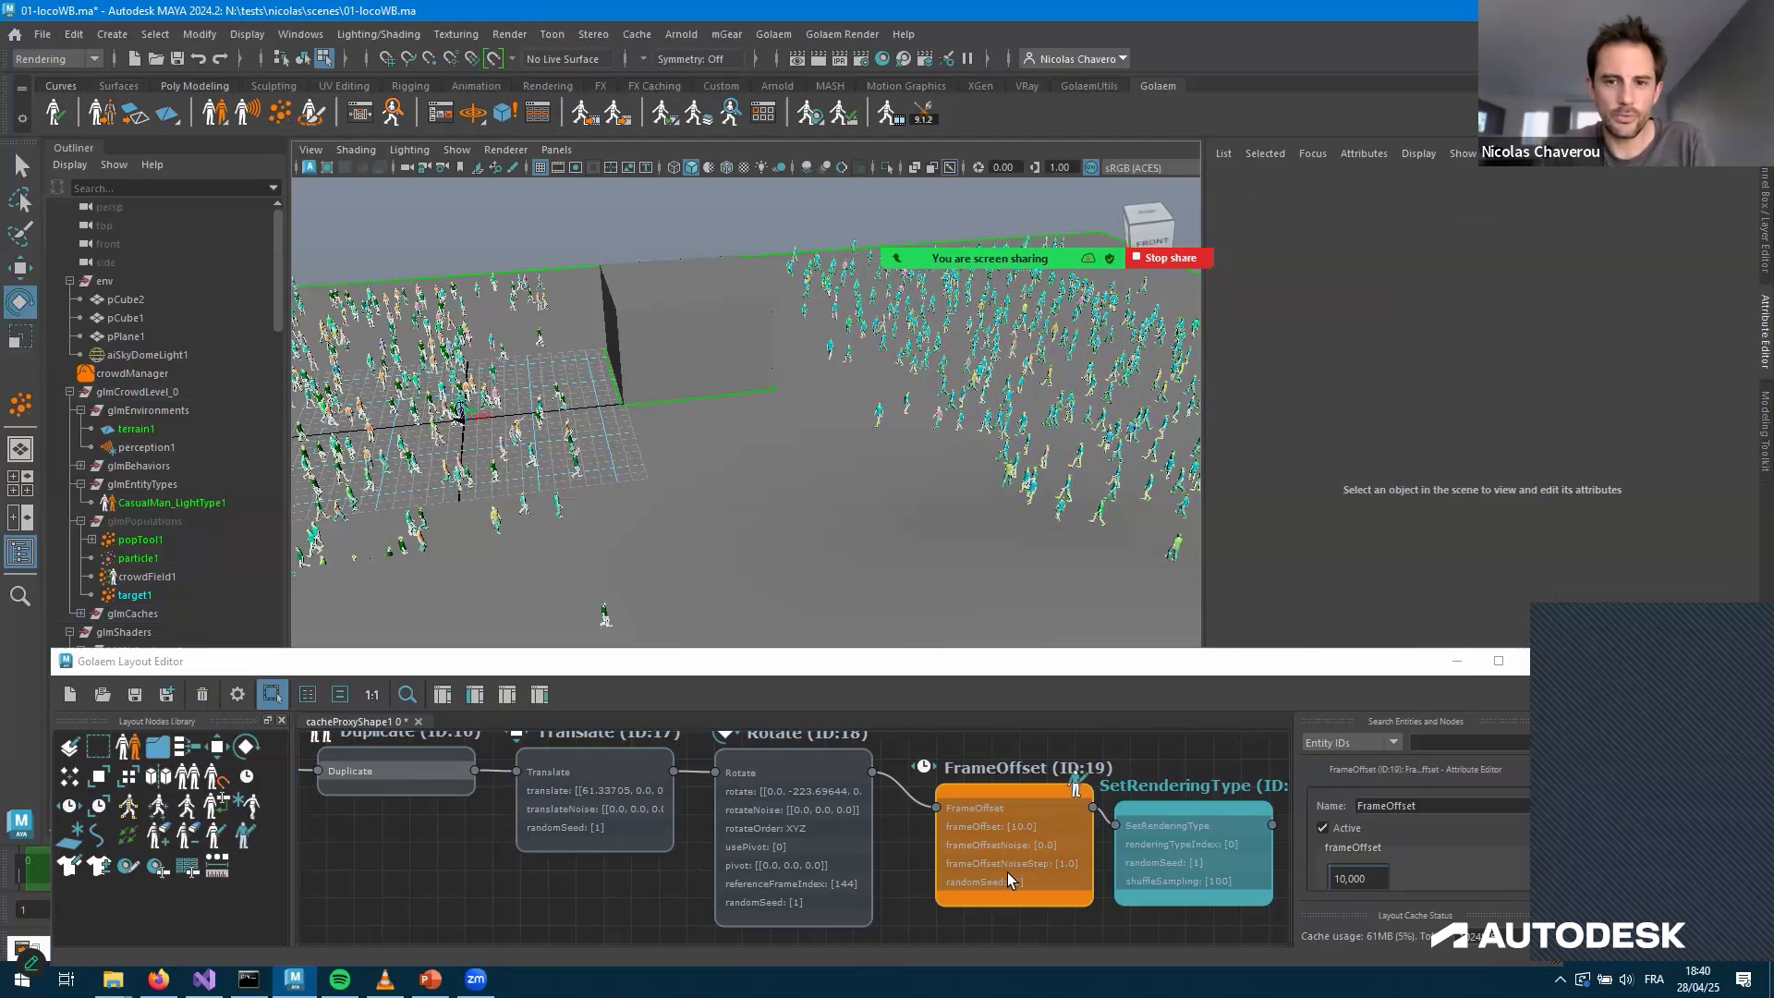
pyautogui.click(135, 694)
pyautogui.click(1457, 661)
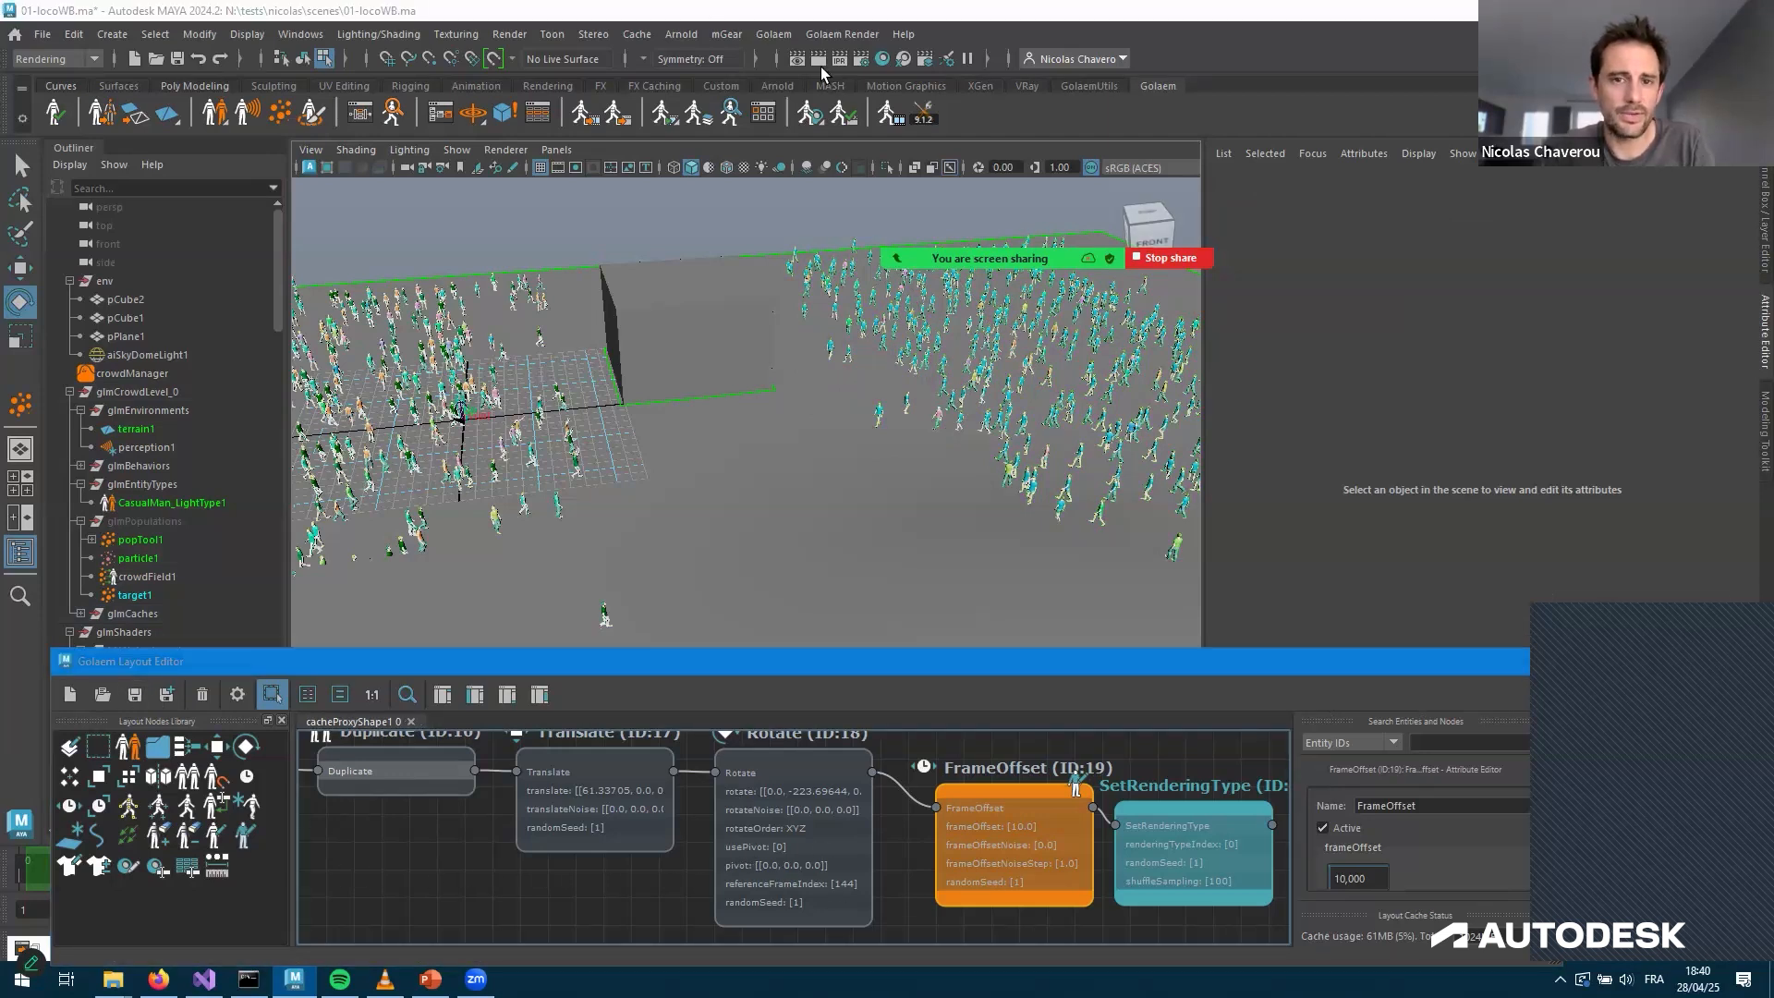
# Play the animation up to frame 194, render the original and duplicated crowds in Arnold, and minimise the render window
pyautogui.hotkey('alt', 'v')
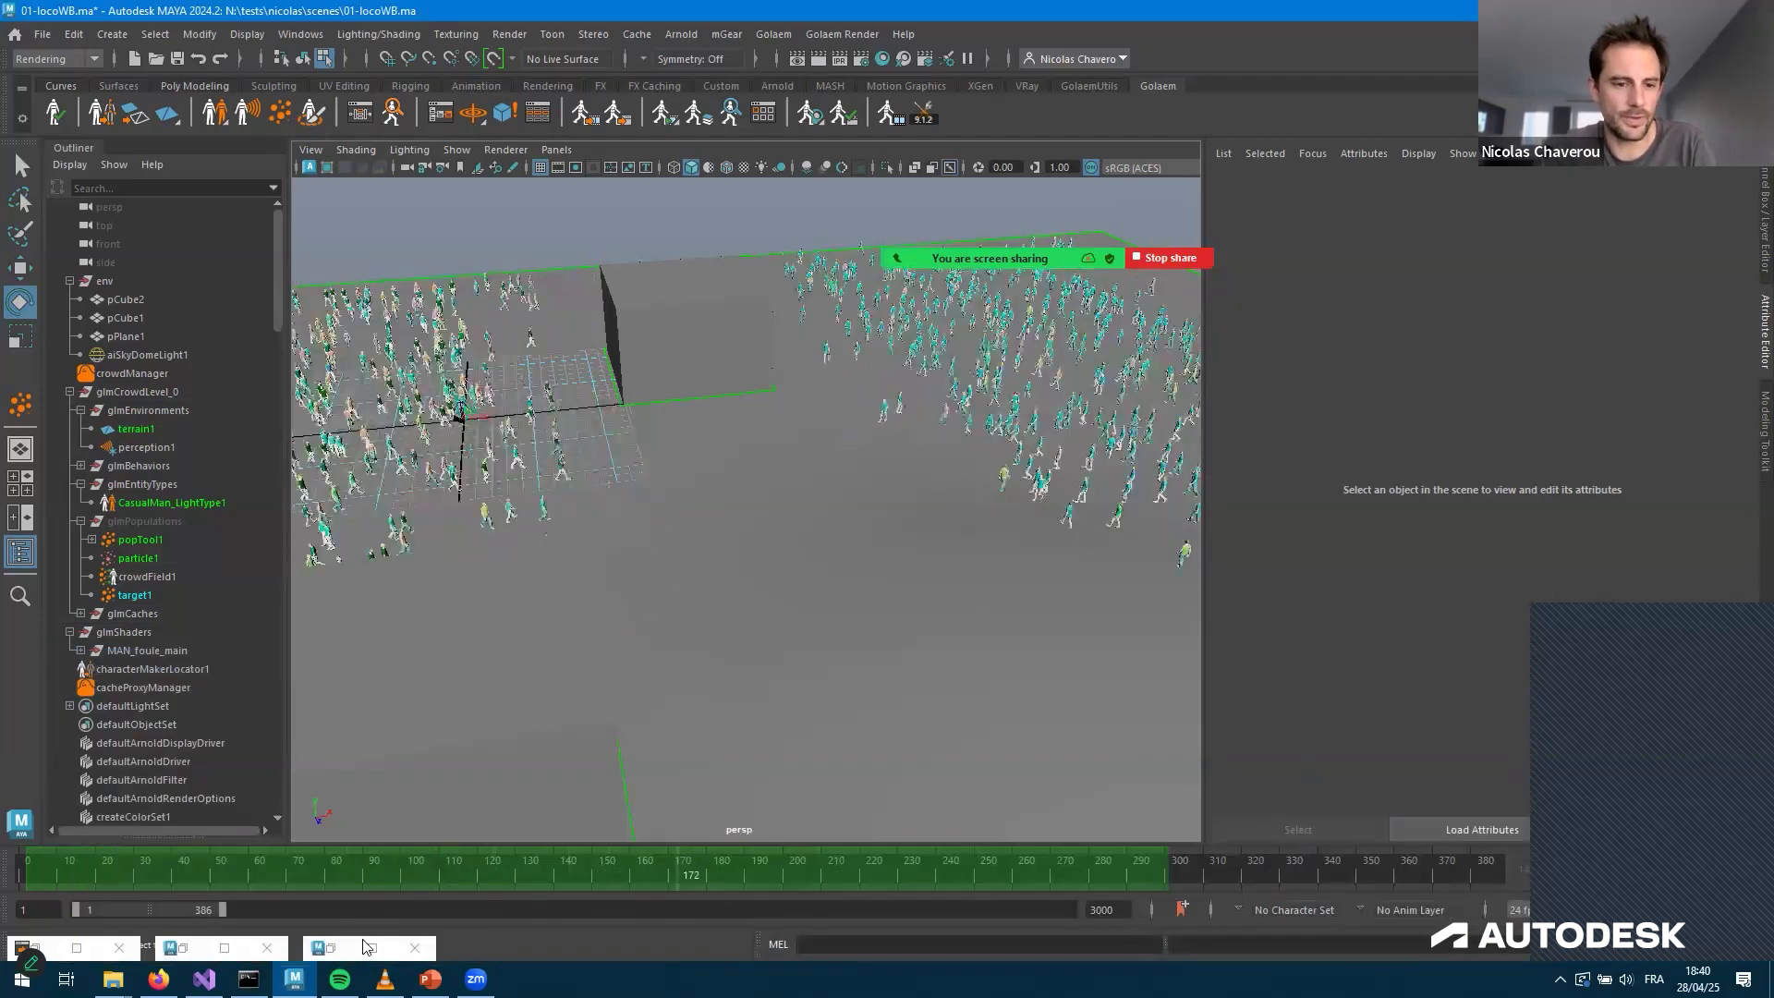
pyautogui.hotkey('alt', 'v')
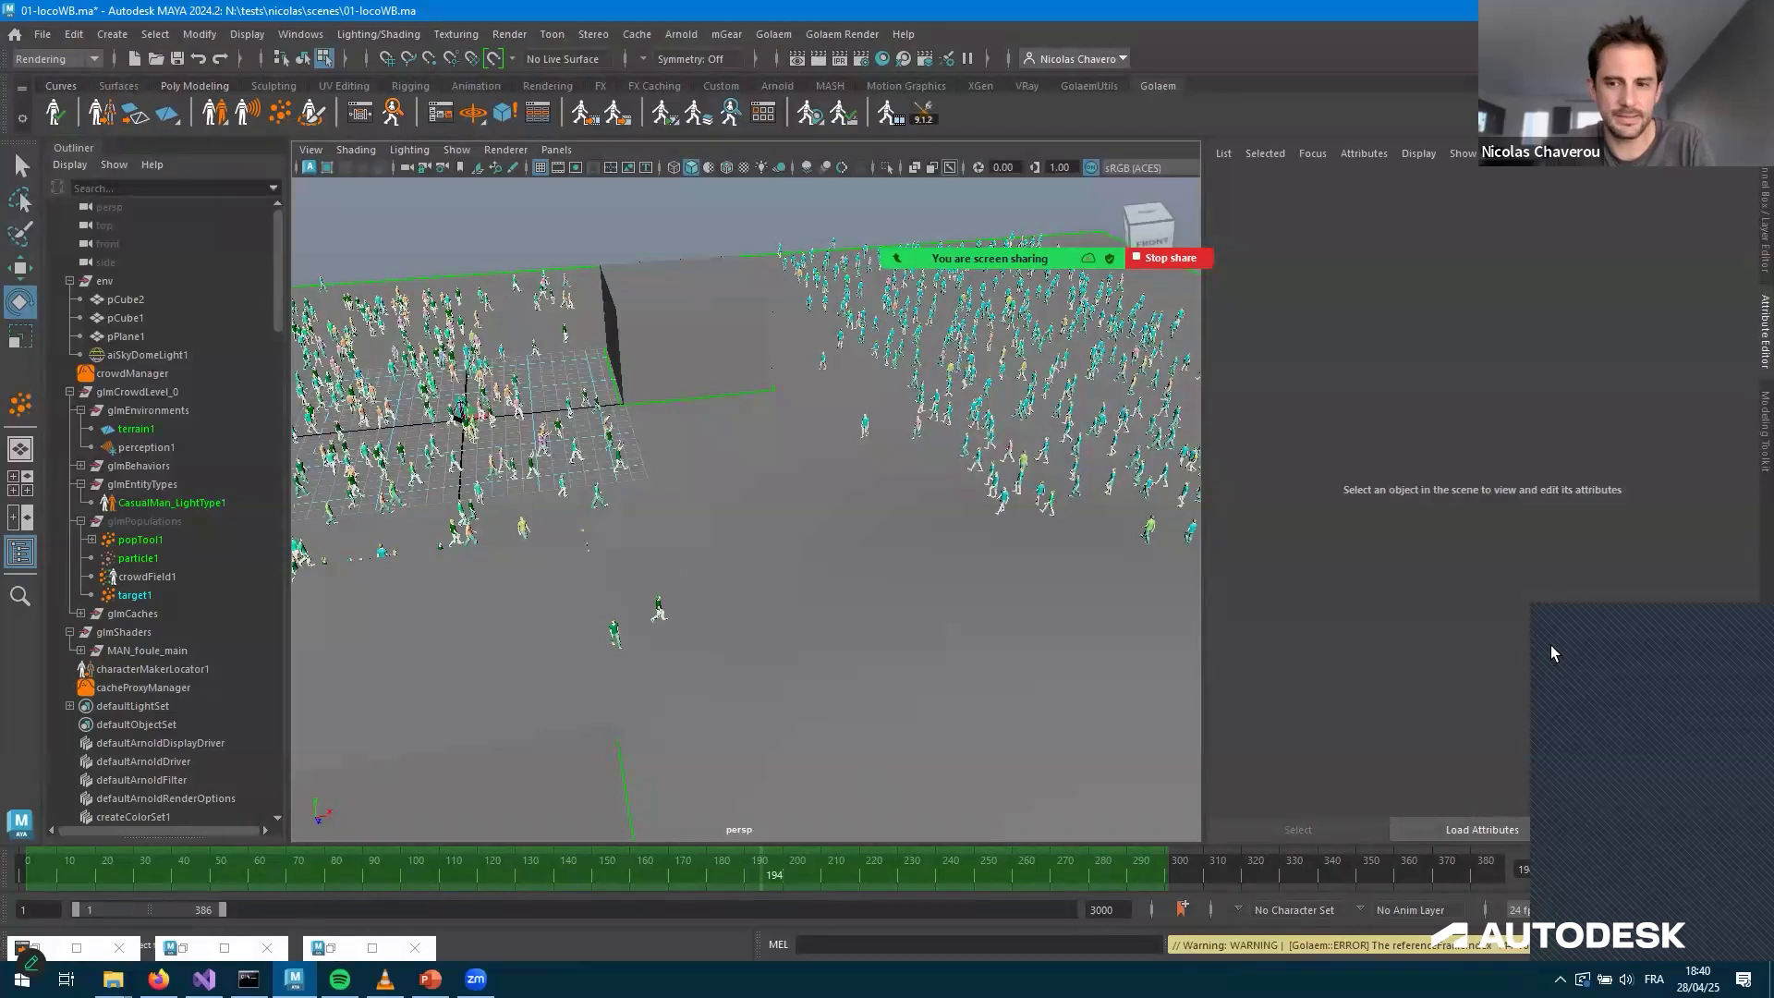
pyautogui.click(372, 948)
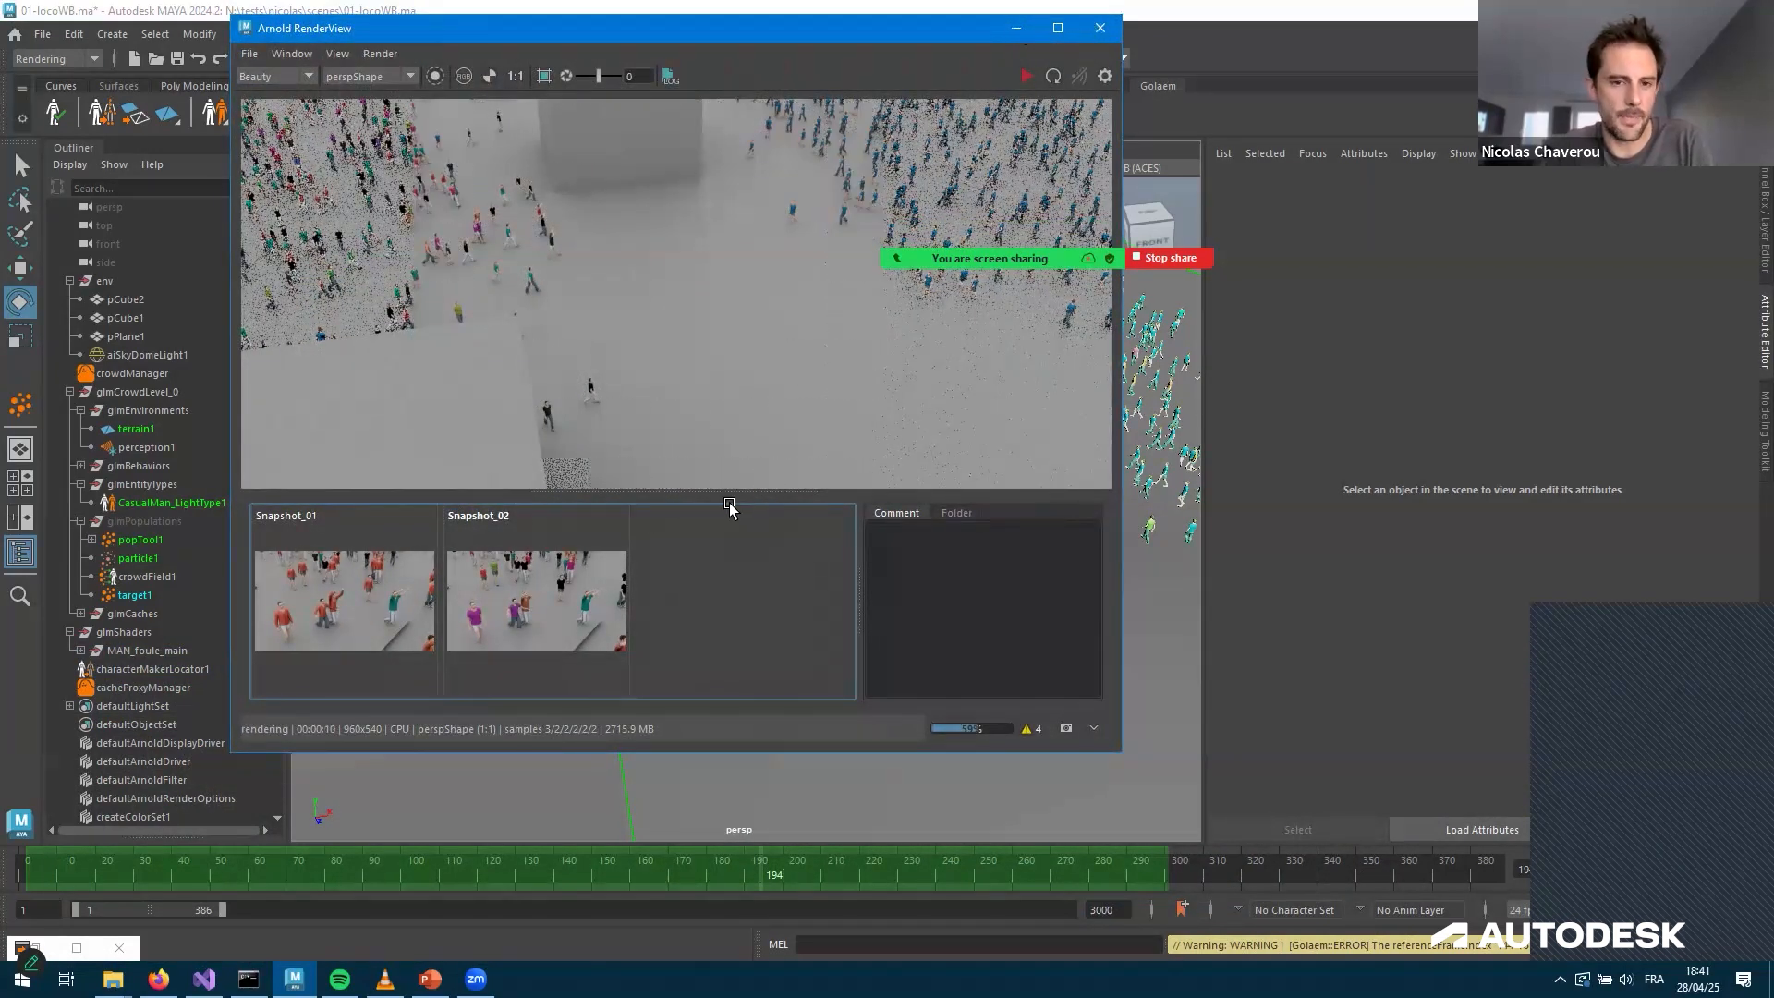
pyautogui.click(1016, 28)
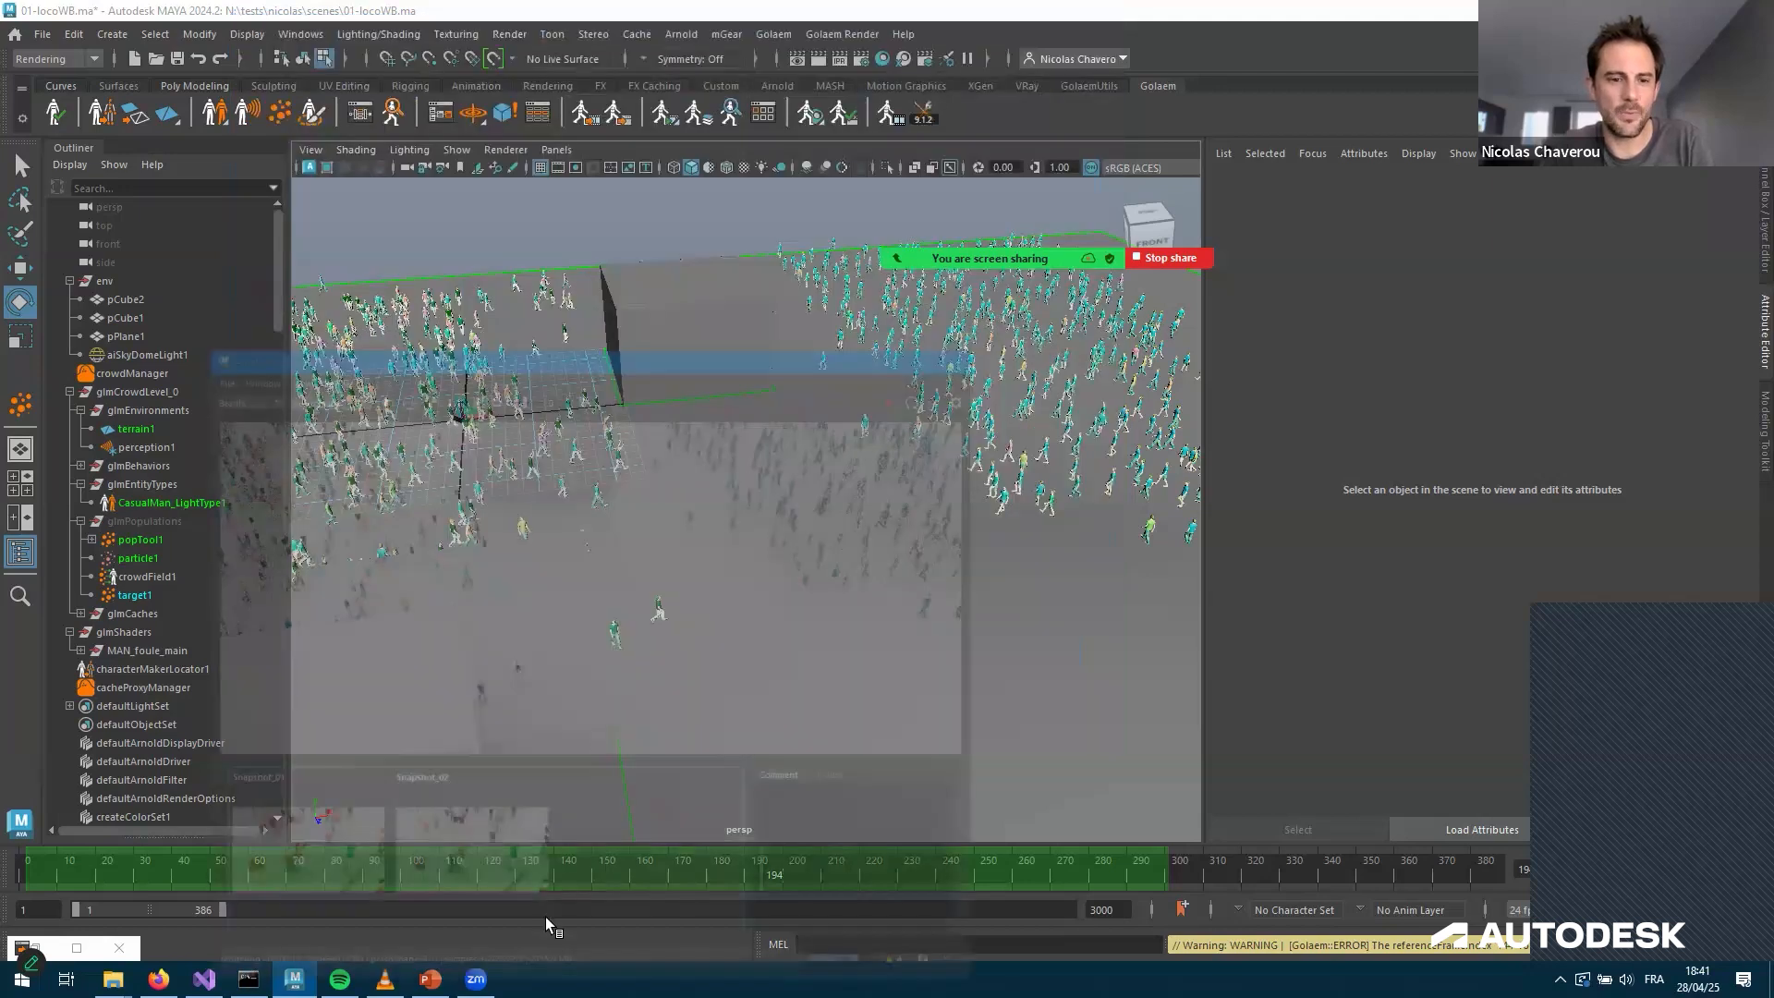
# Step the perspective camera back through its earlier views to a close view of the original crowd
pyautogui.keyDown('alt'); pyautogui.moveTo(779, 605); pyautogui.dragTo(850, 617); pyautogui.keyUp('alt')
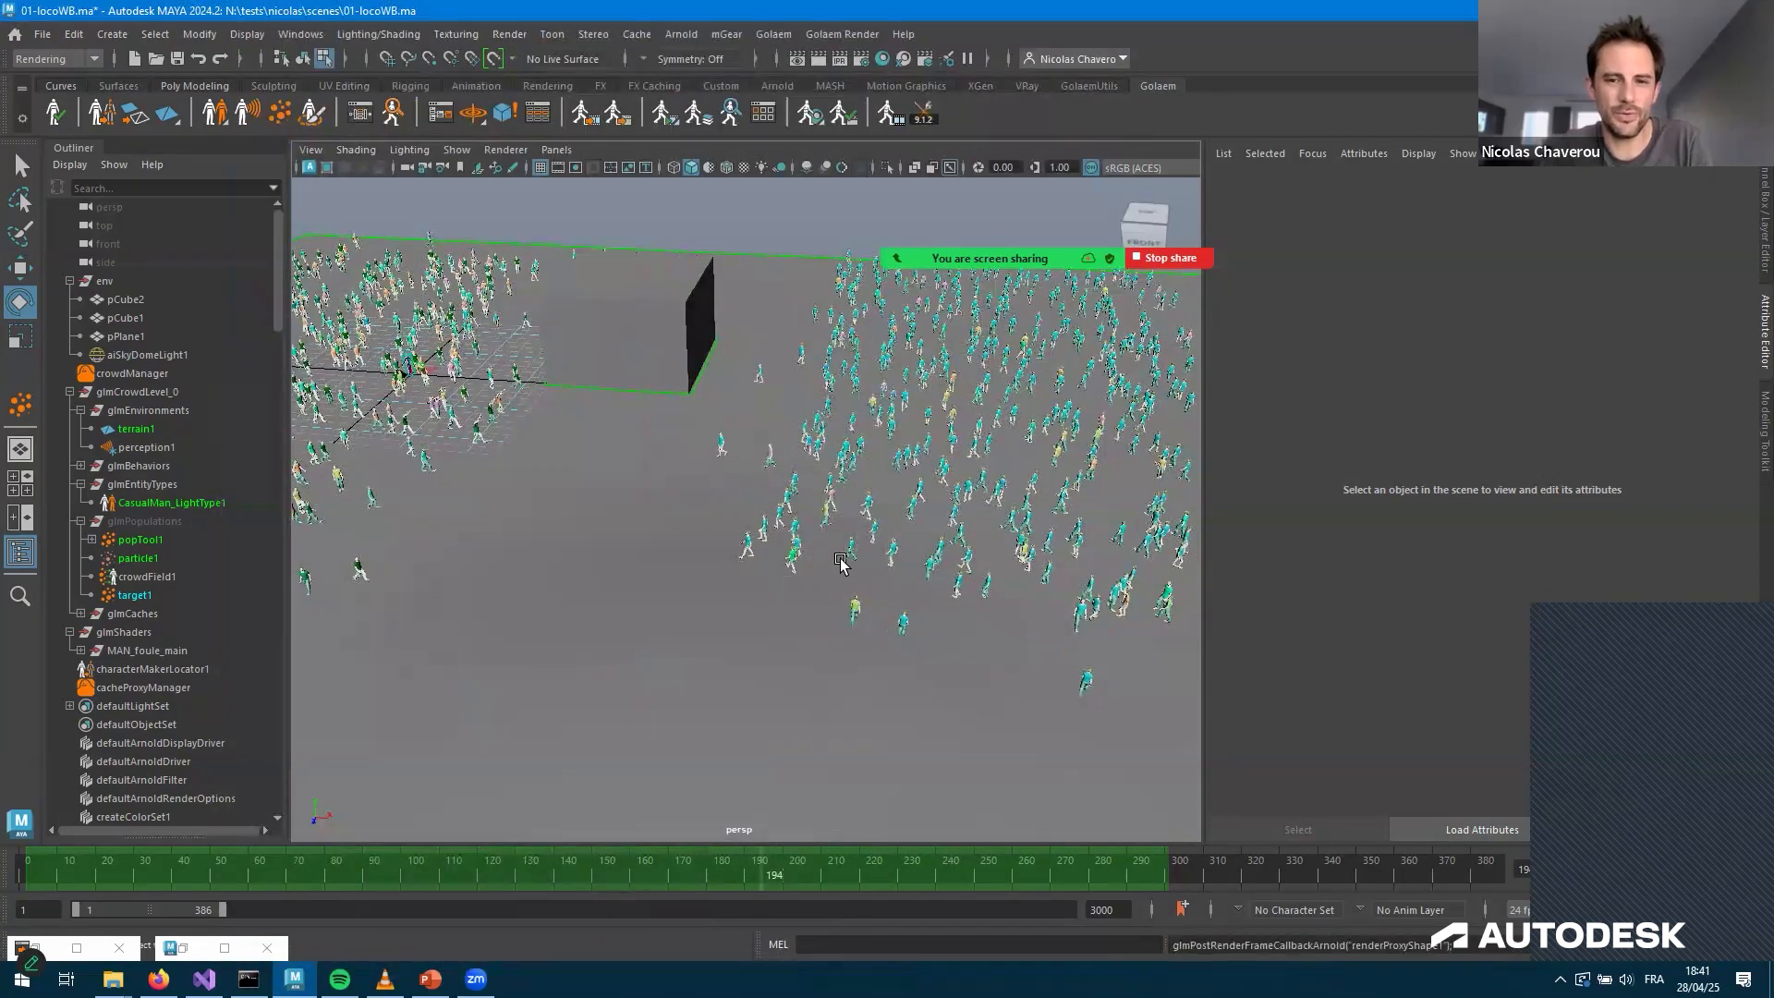
pyautogui.press('[')
pyautogui.press('[')
pyautogui.press('[')
pyautogui.press('[')
pyautogui.press('[')
pyautogui.press('[')
pyautogui.press('[')
pyautogui.press('[')
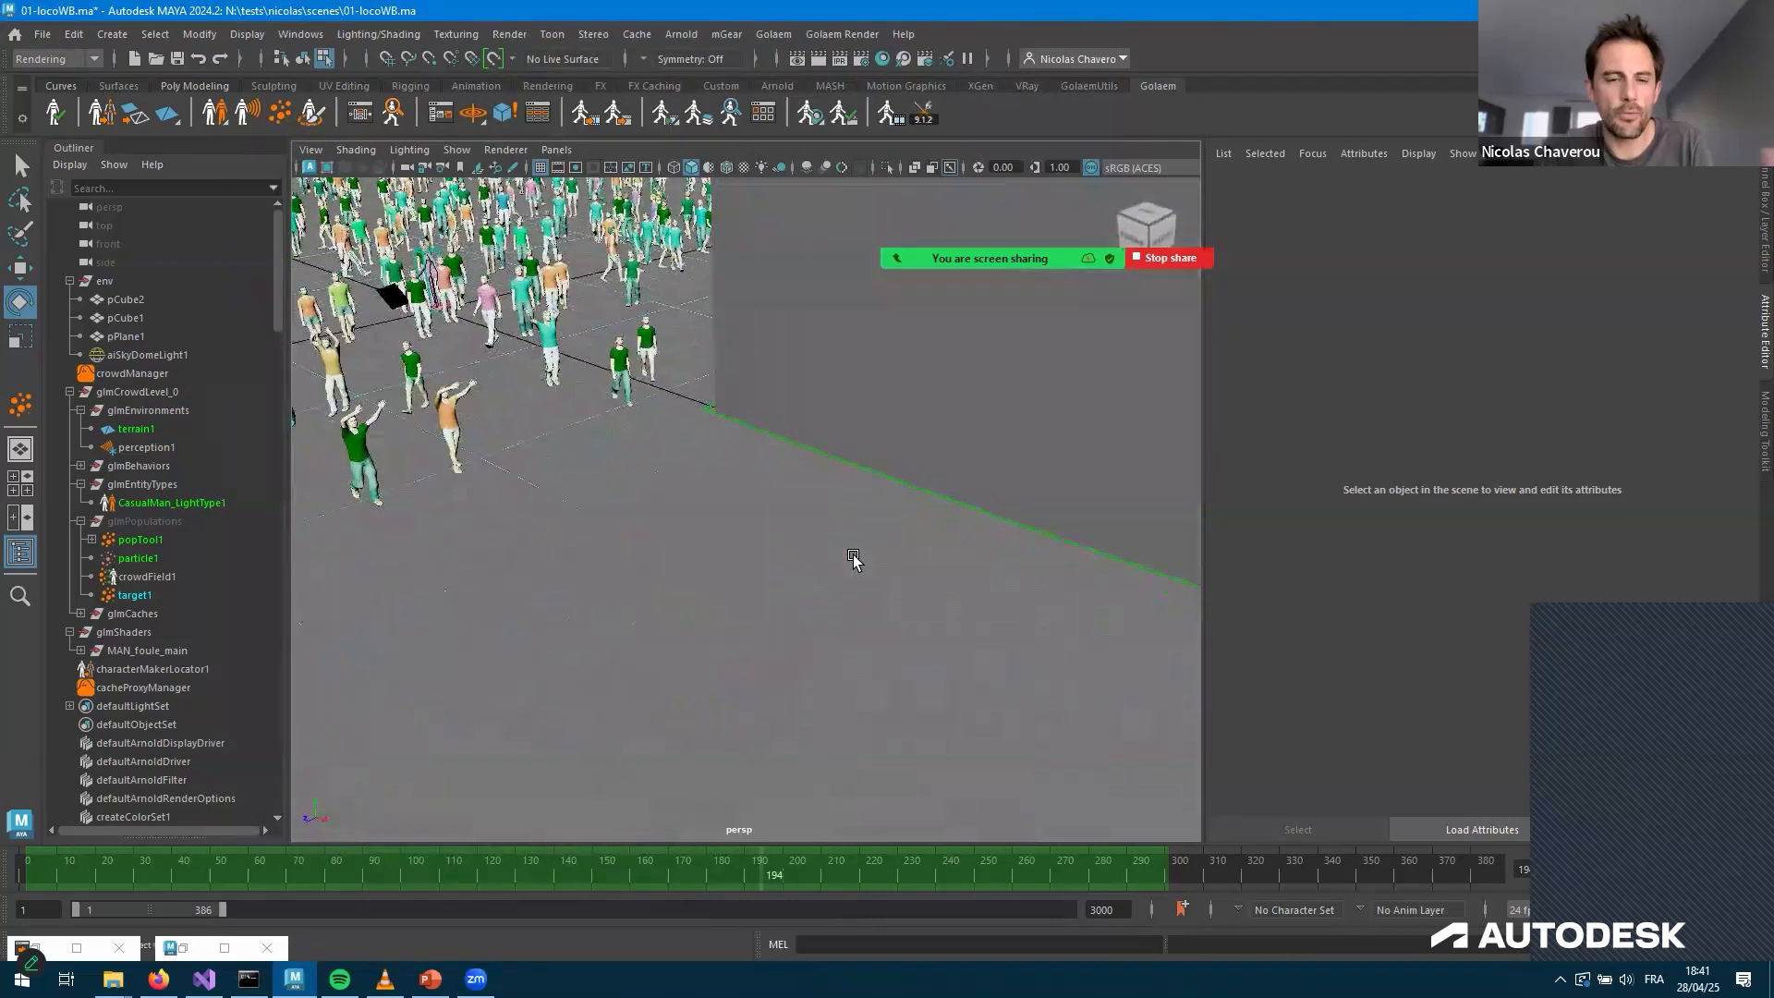
# Reopen the Layout Editor and add a Selector for the foreground green-shirted character after the SetRenderingType node
pyautogui.press('[')
pyautogui.press('[')
pyautogui.hotkey('ctrl', 'z')
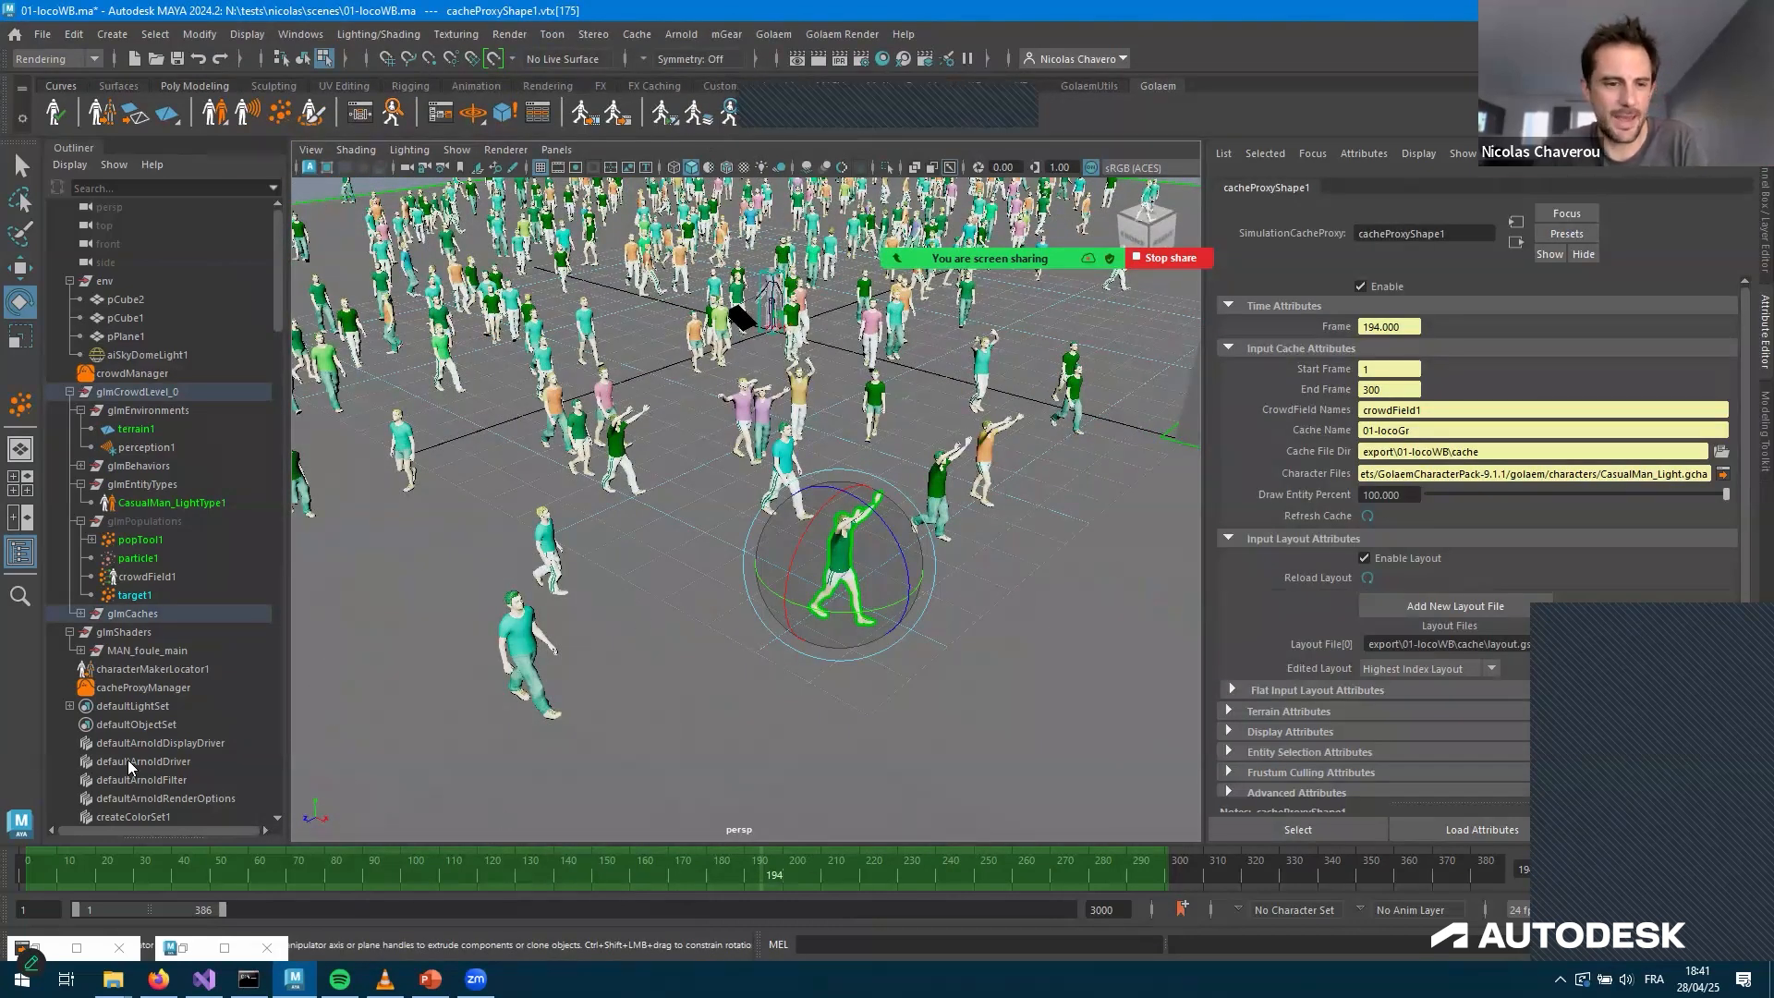
pyautogui.click(183, 948)
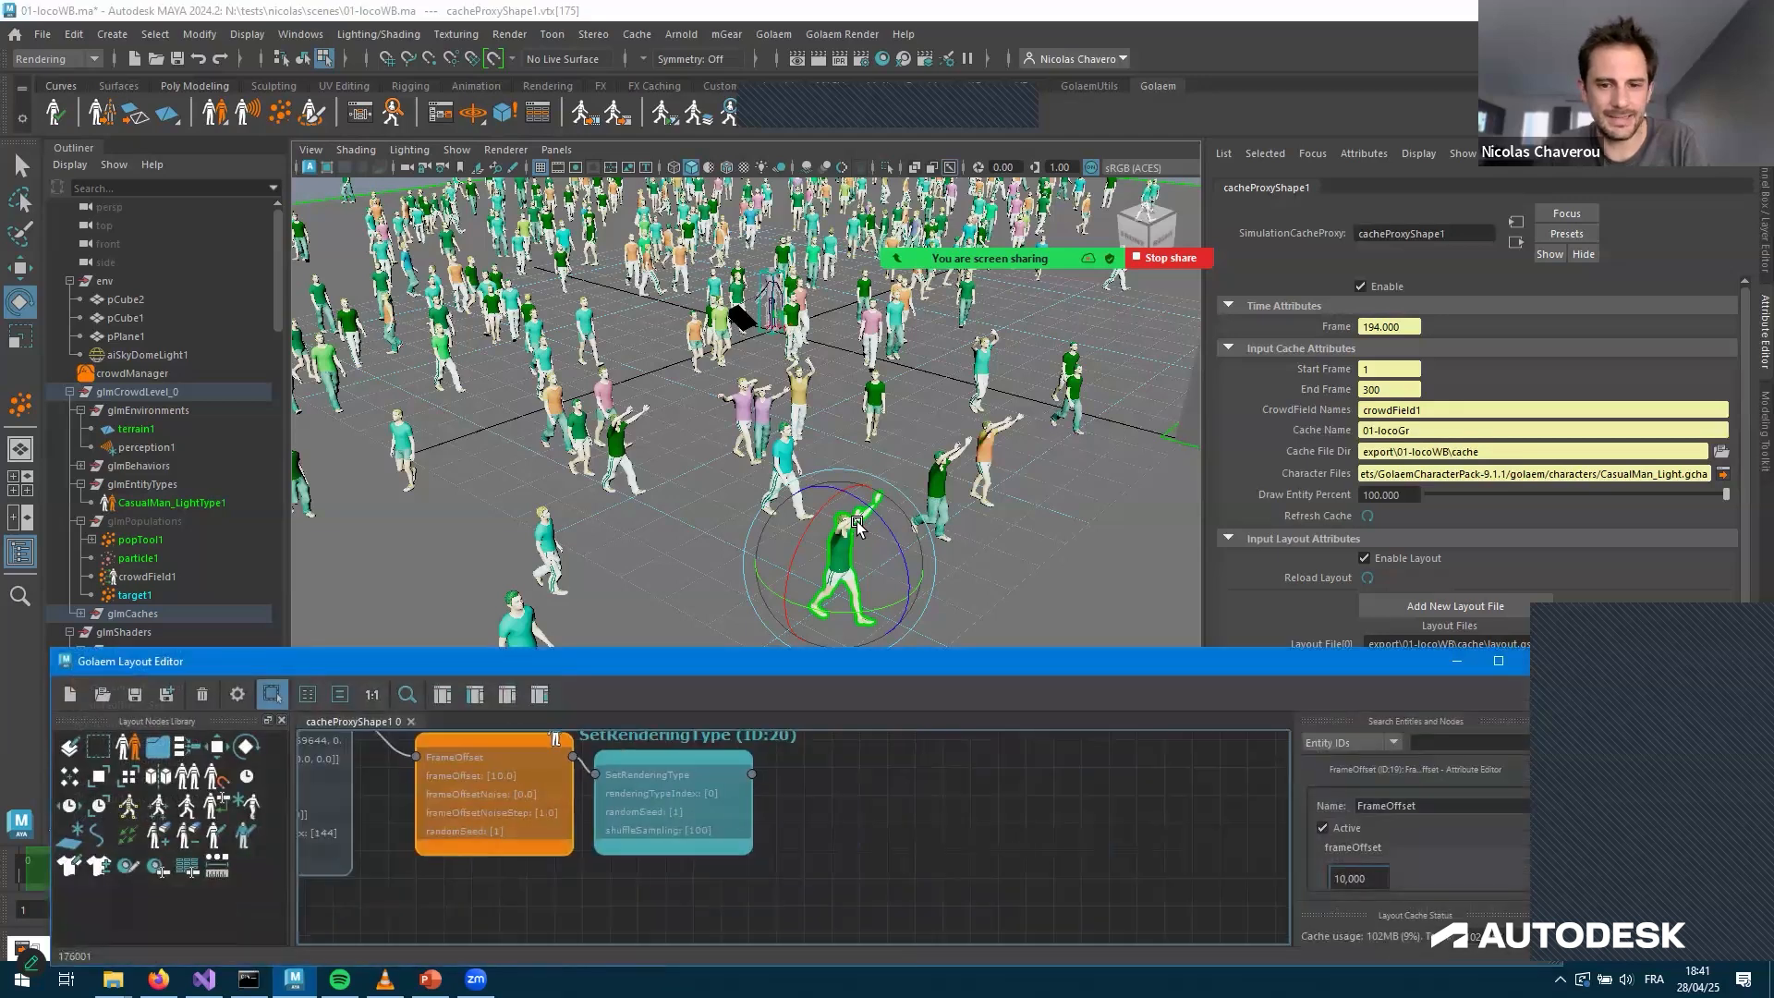
pyautogui.moveTo(813, 527); pyautogui.dragTo(808, 524)
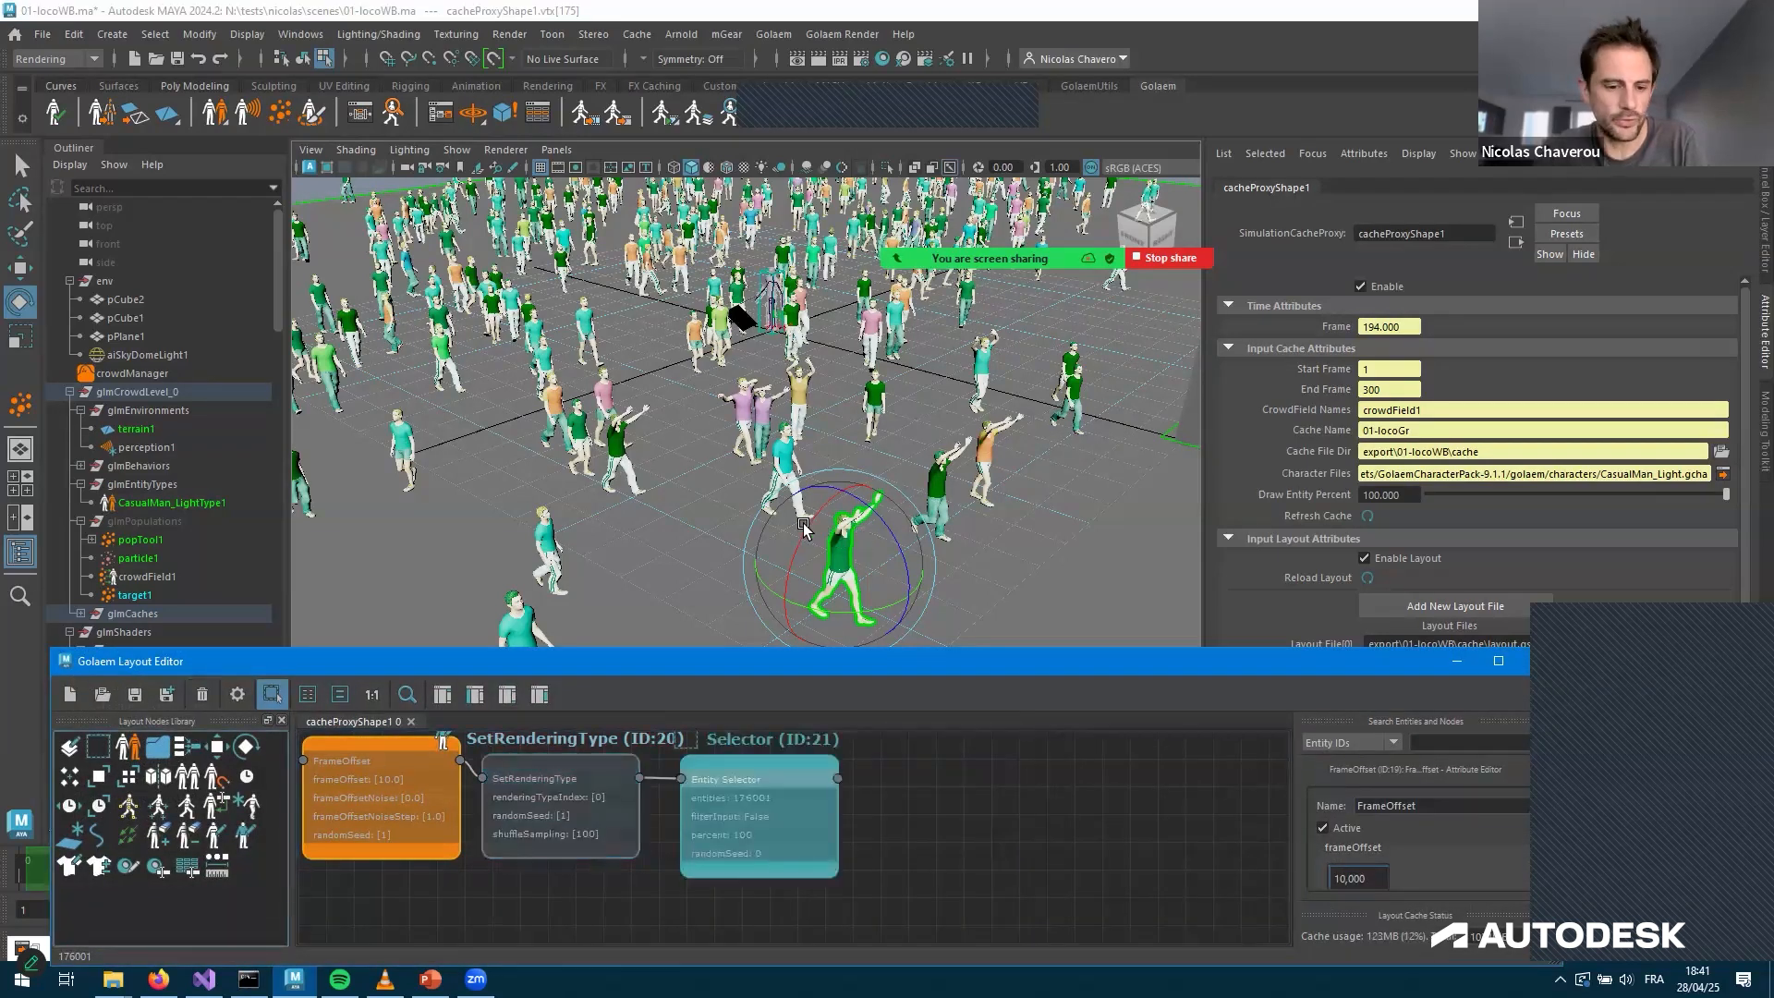
# Frame the selected green-shirted character from the front and connect a Rig node after its Selector node
pyautogui.keyDown('alt'); pyautogui.moveTo(961, 485); pyautogui.dragTo(843, 484); pyautogui.keyUp('alt')
pyautogui.press('f')
pyautogui.scroll(-6, 808, 436)
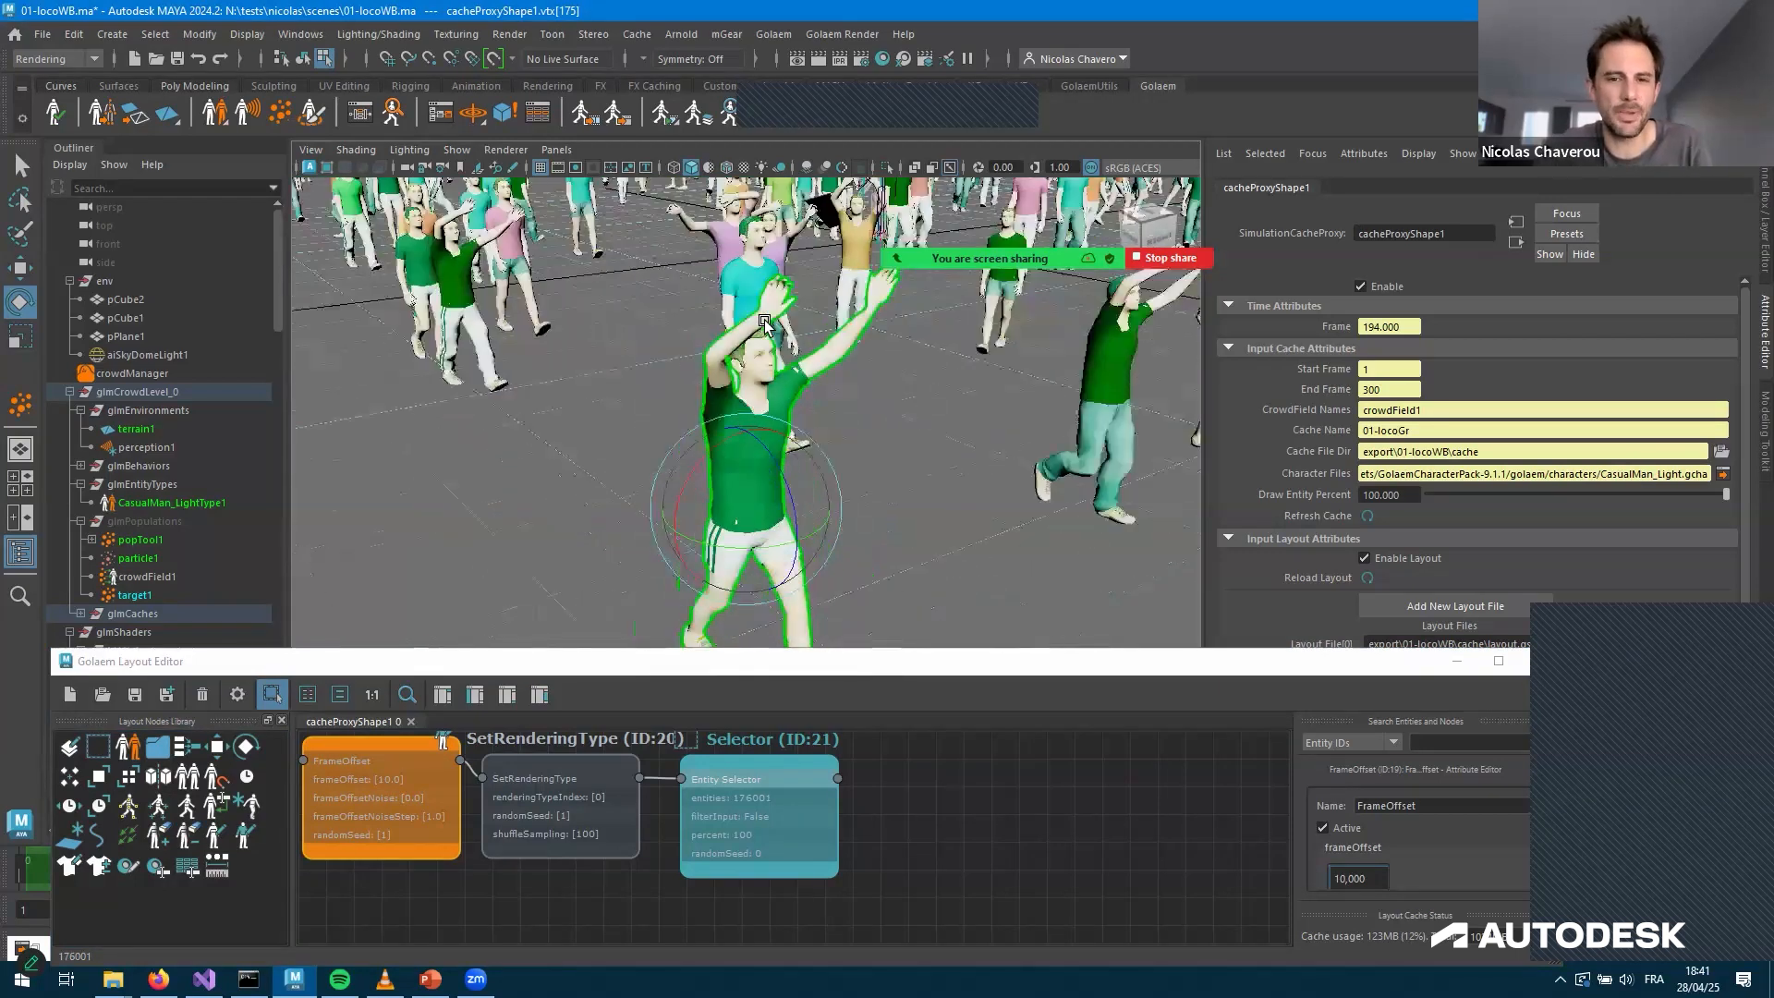
pyautogui.keyDown('alt'); pyautogui.moveTo(929, 593); pyautogui.dragTo(832, 574); pyautogui.keyUp('alt')
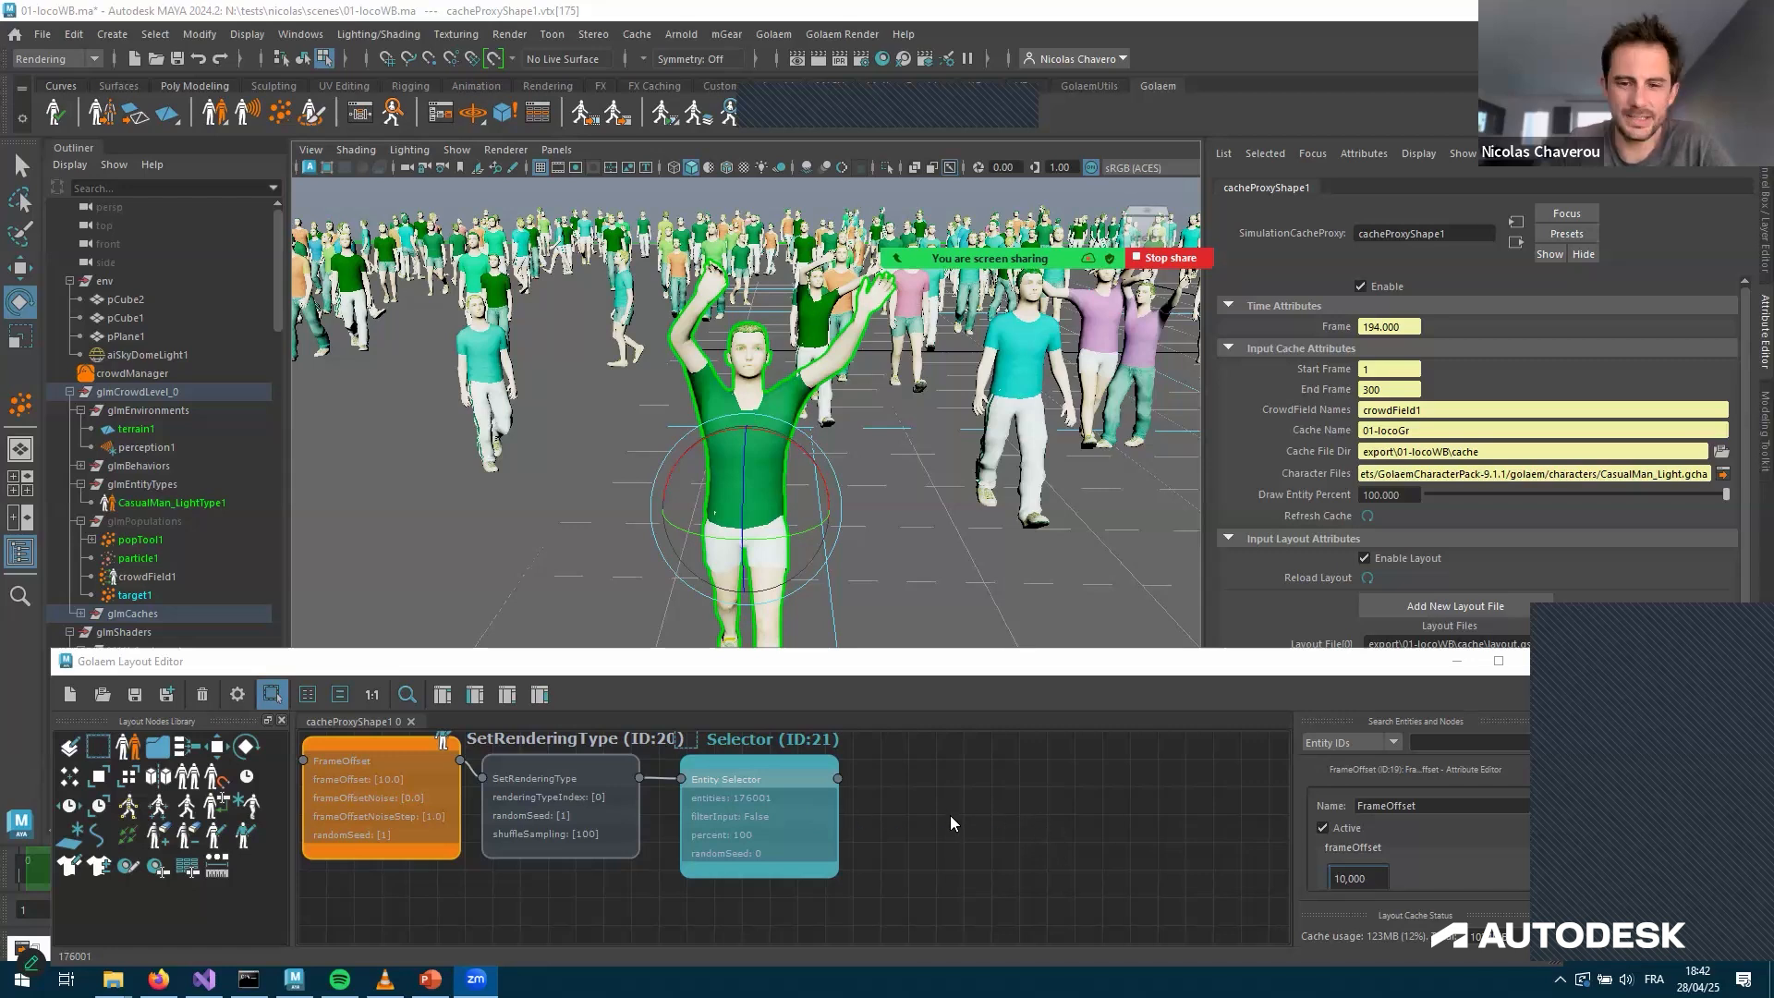
pyautogui.click(1024, 802)
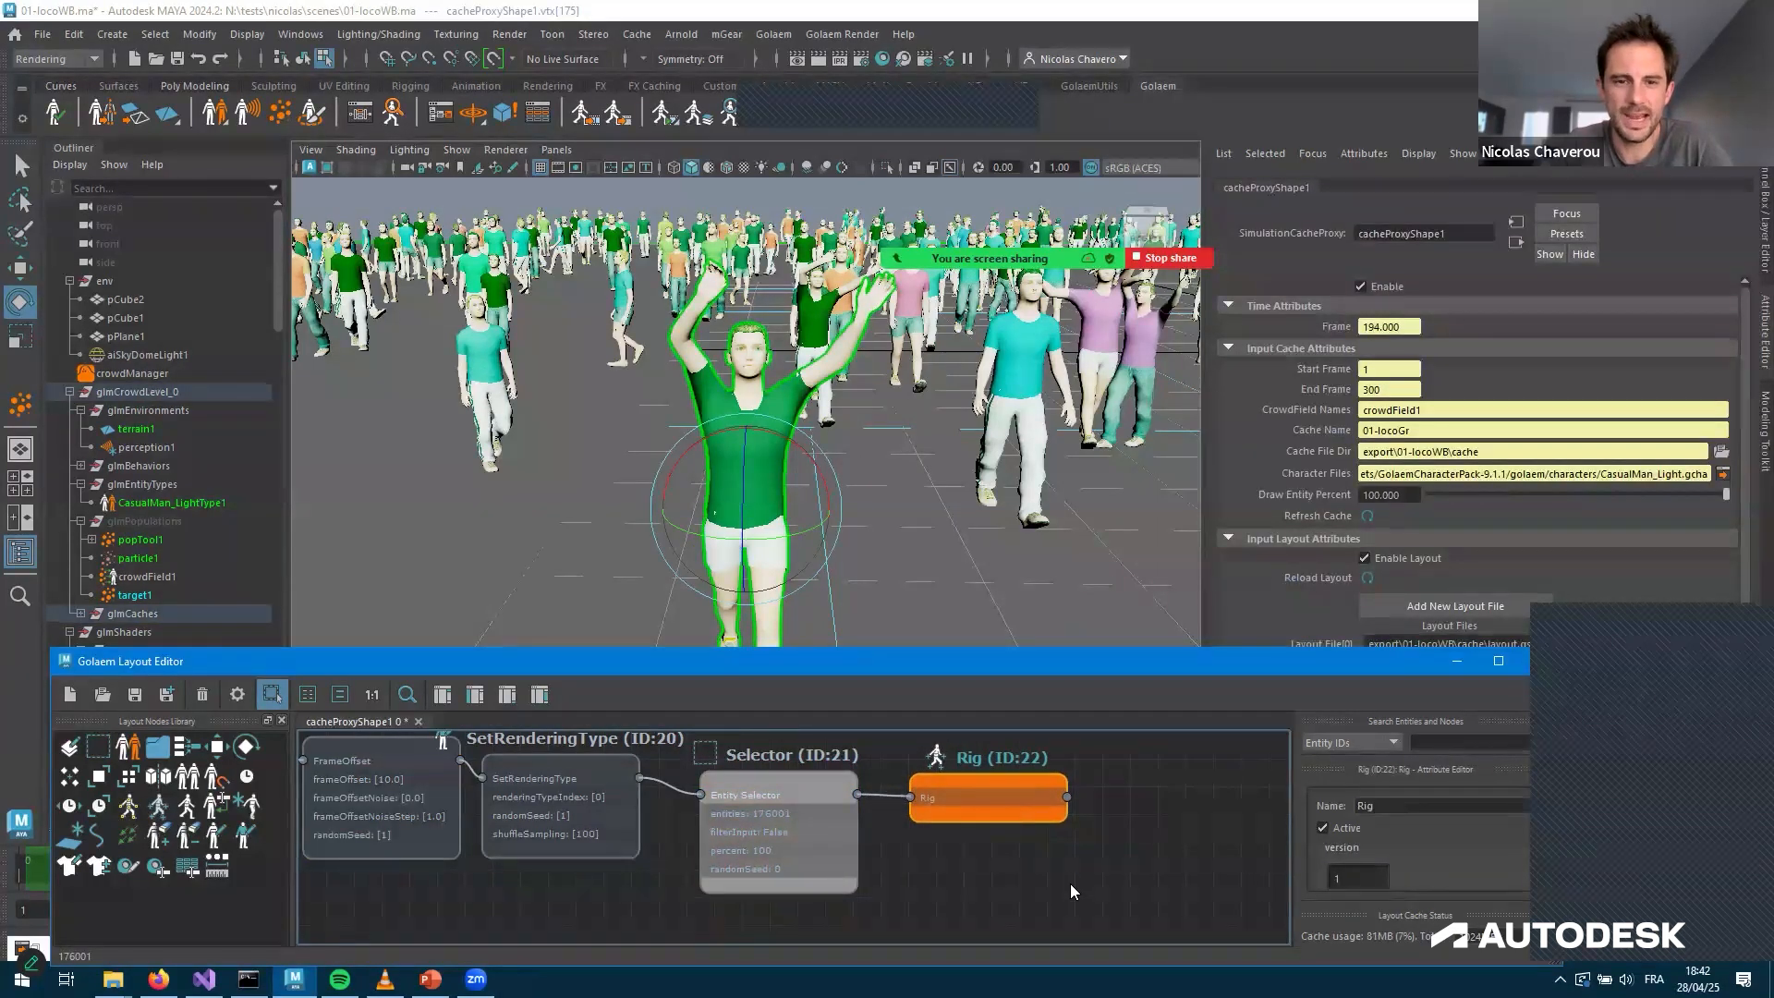
# In object selection mode, lower and rotate the rig's LeftArm_IK control to about Translate 0.433, 0.330, 0.302 and Rotate -172, -3, 79
pyautogui.click(568, 528)
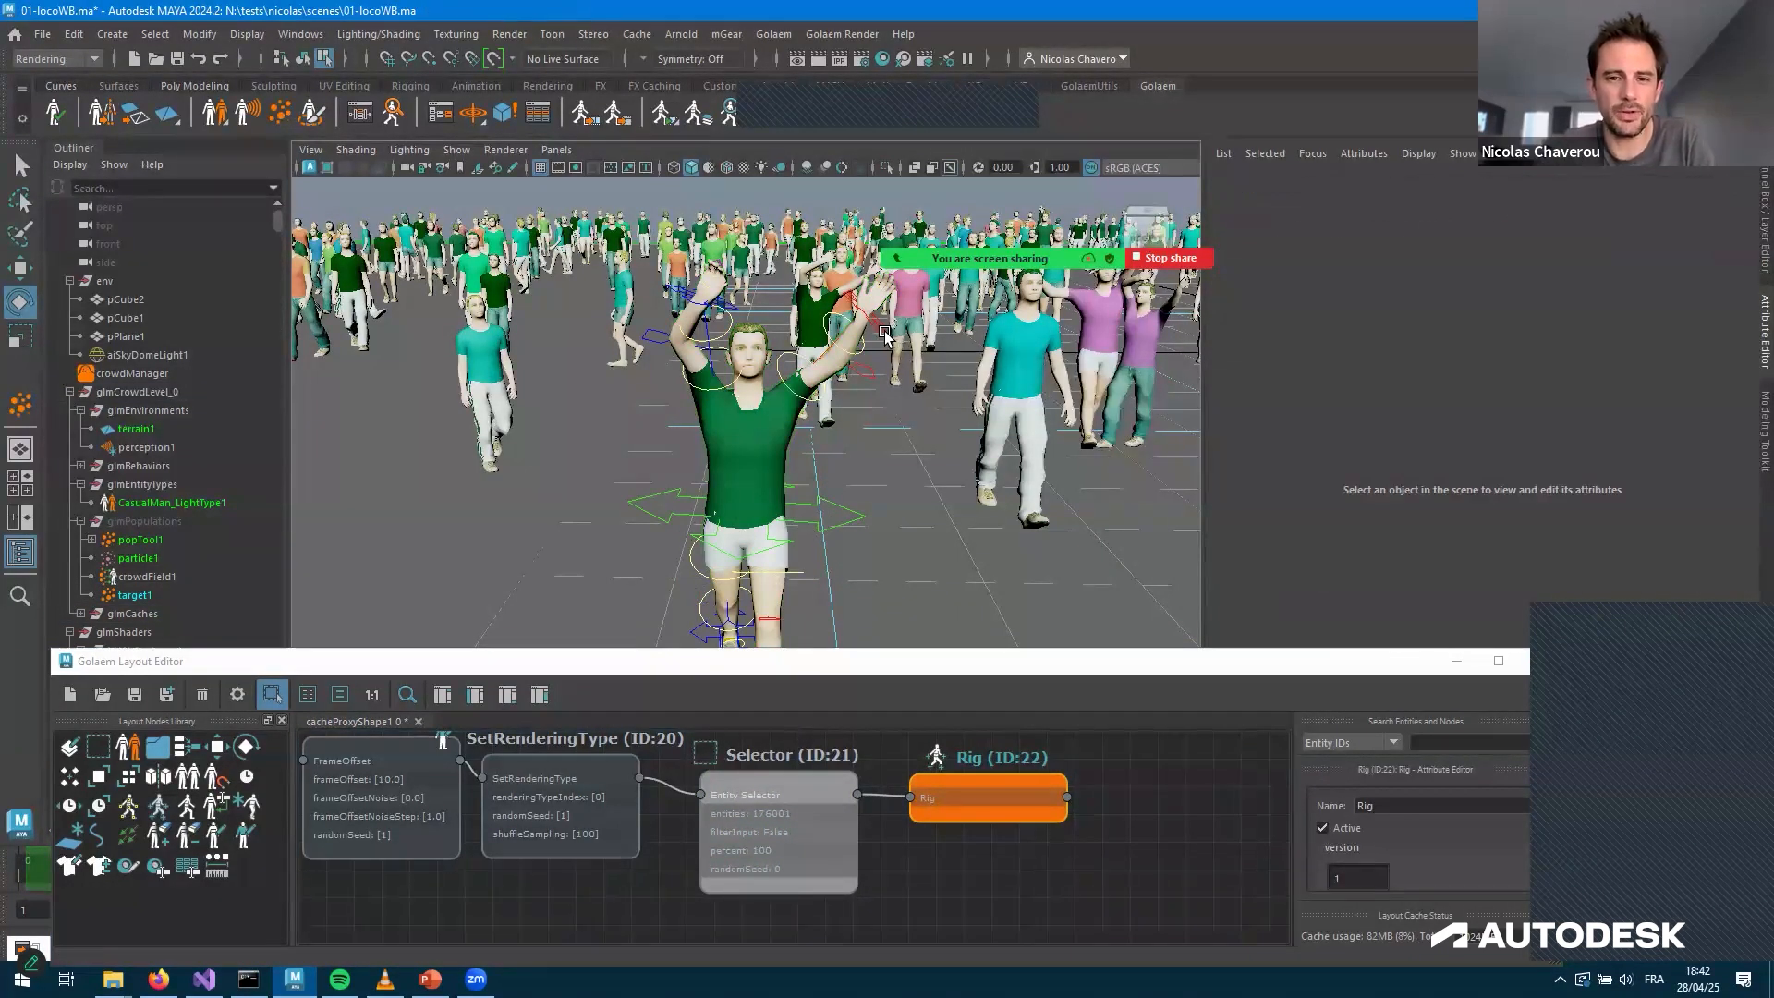
pyautogui.press('F8')
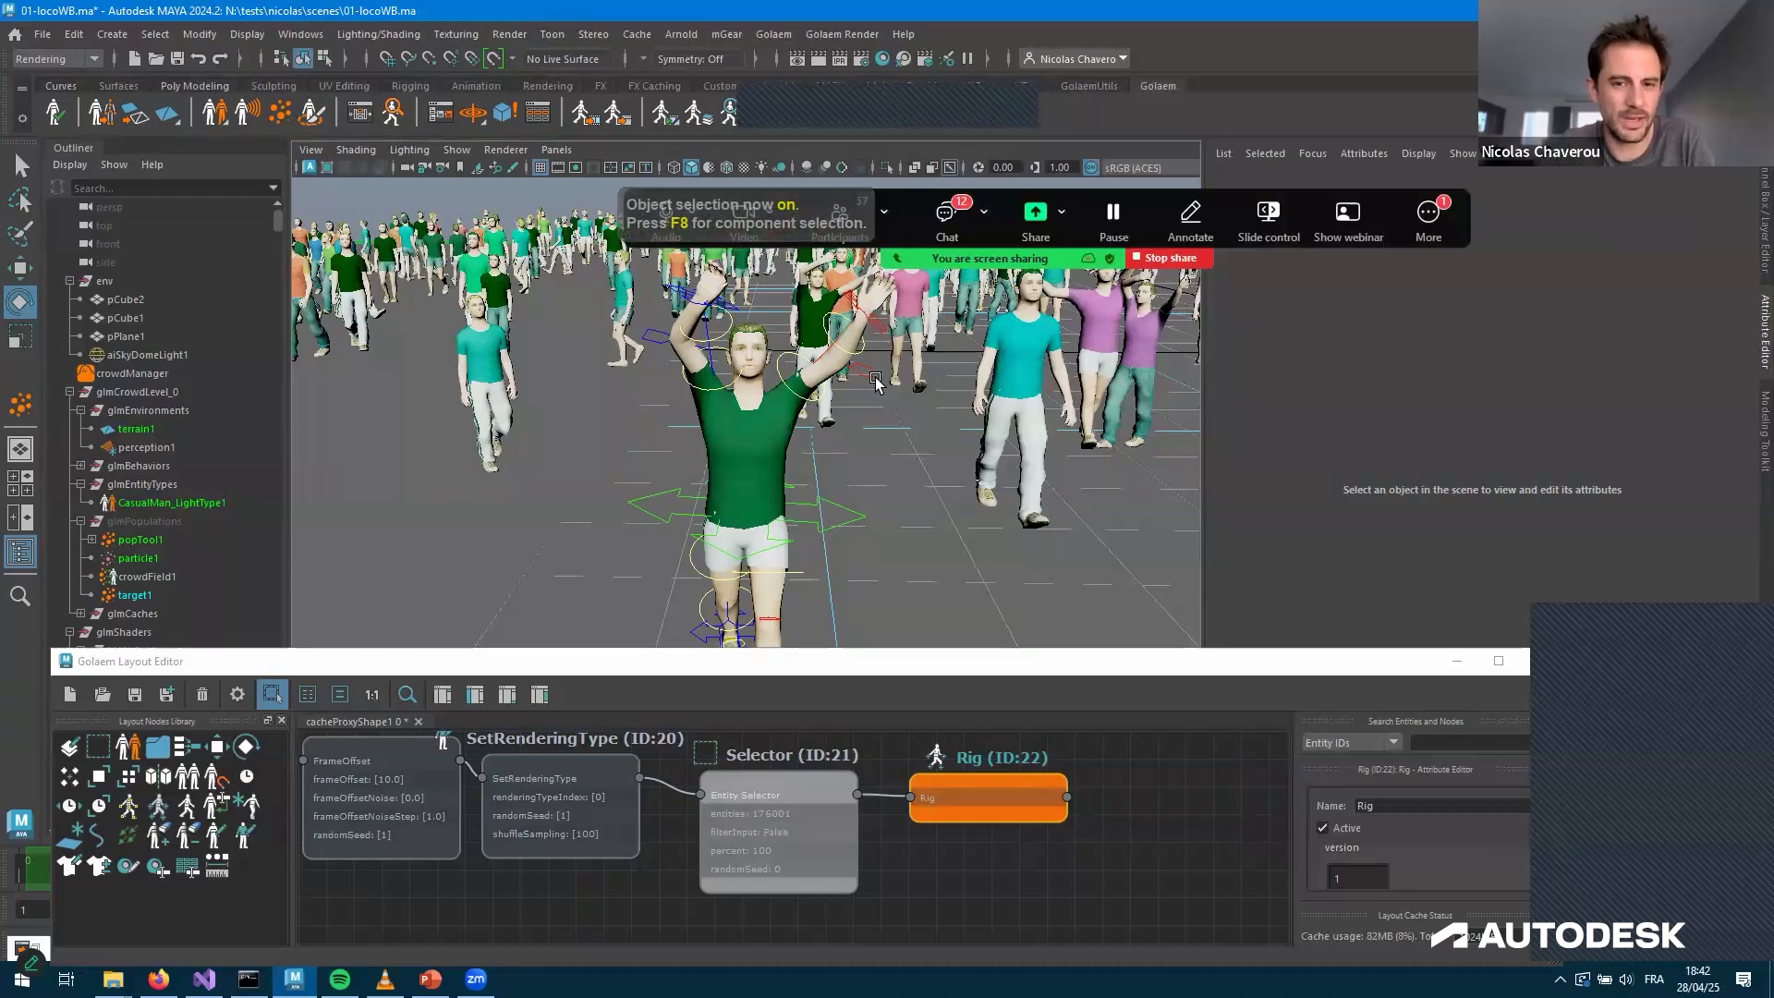
pyautogui.click(868, 309)
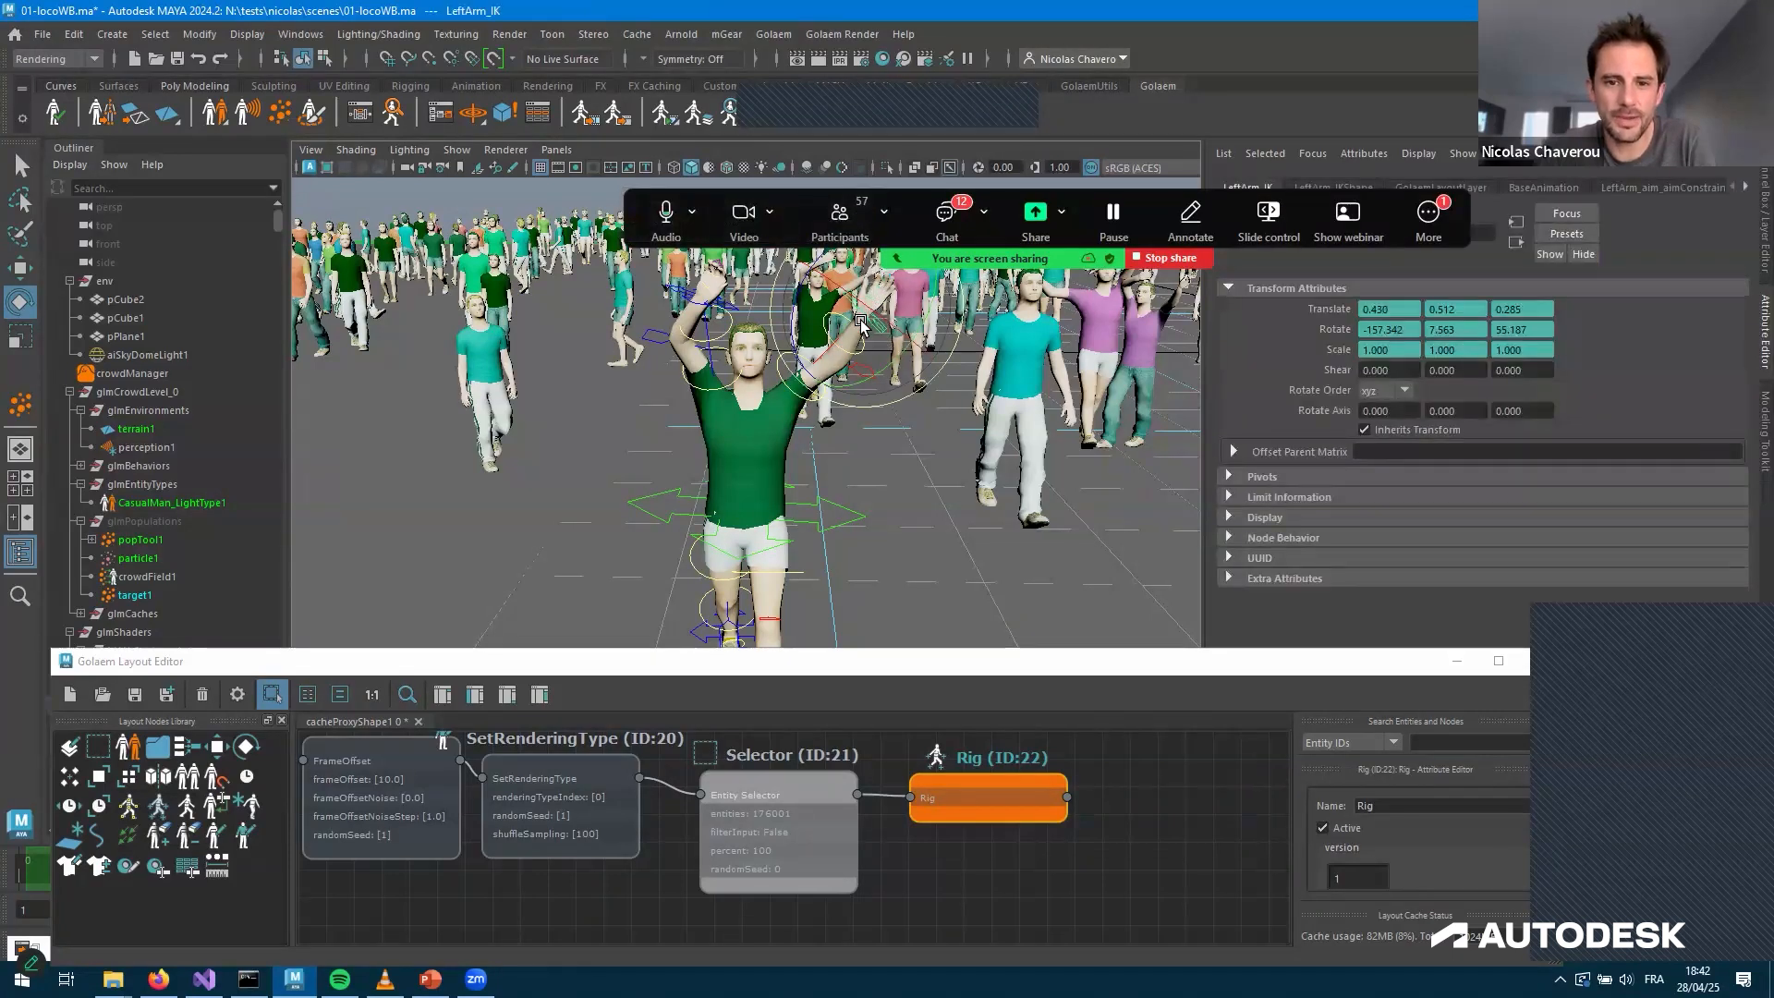
pyautogui.press('w')
pyautogui.moveTo(841, 291); pyautogui.dragTo(817, 294)
pyautogui.press('e')
pyautogui.moveTo(915, 353); pyautogui.dragTo(893, 406)
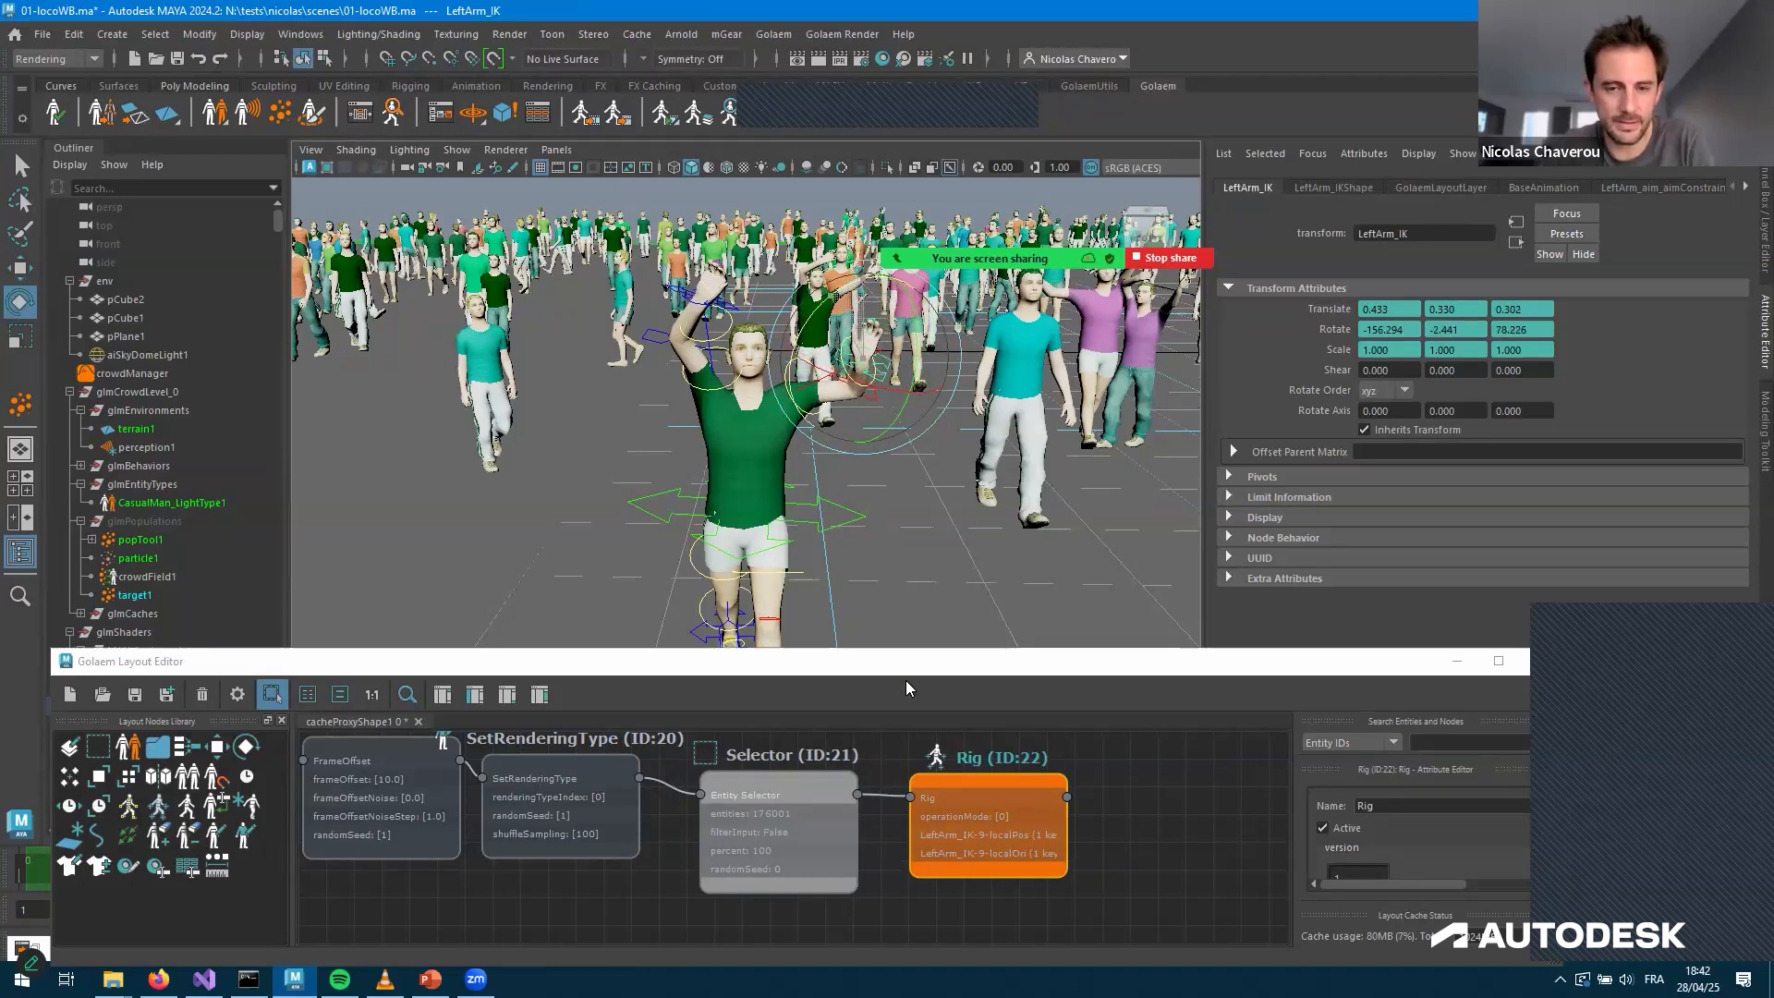
pyautogui.moveTo(900, 394); pyautogui.dragTo(872, 416)
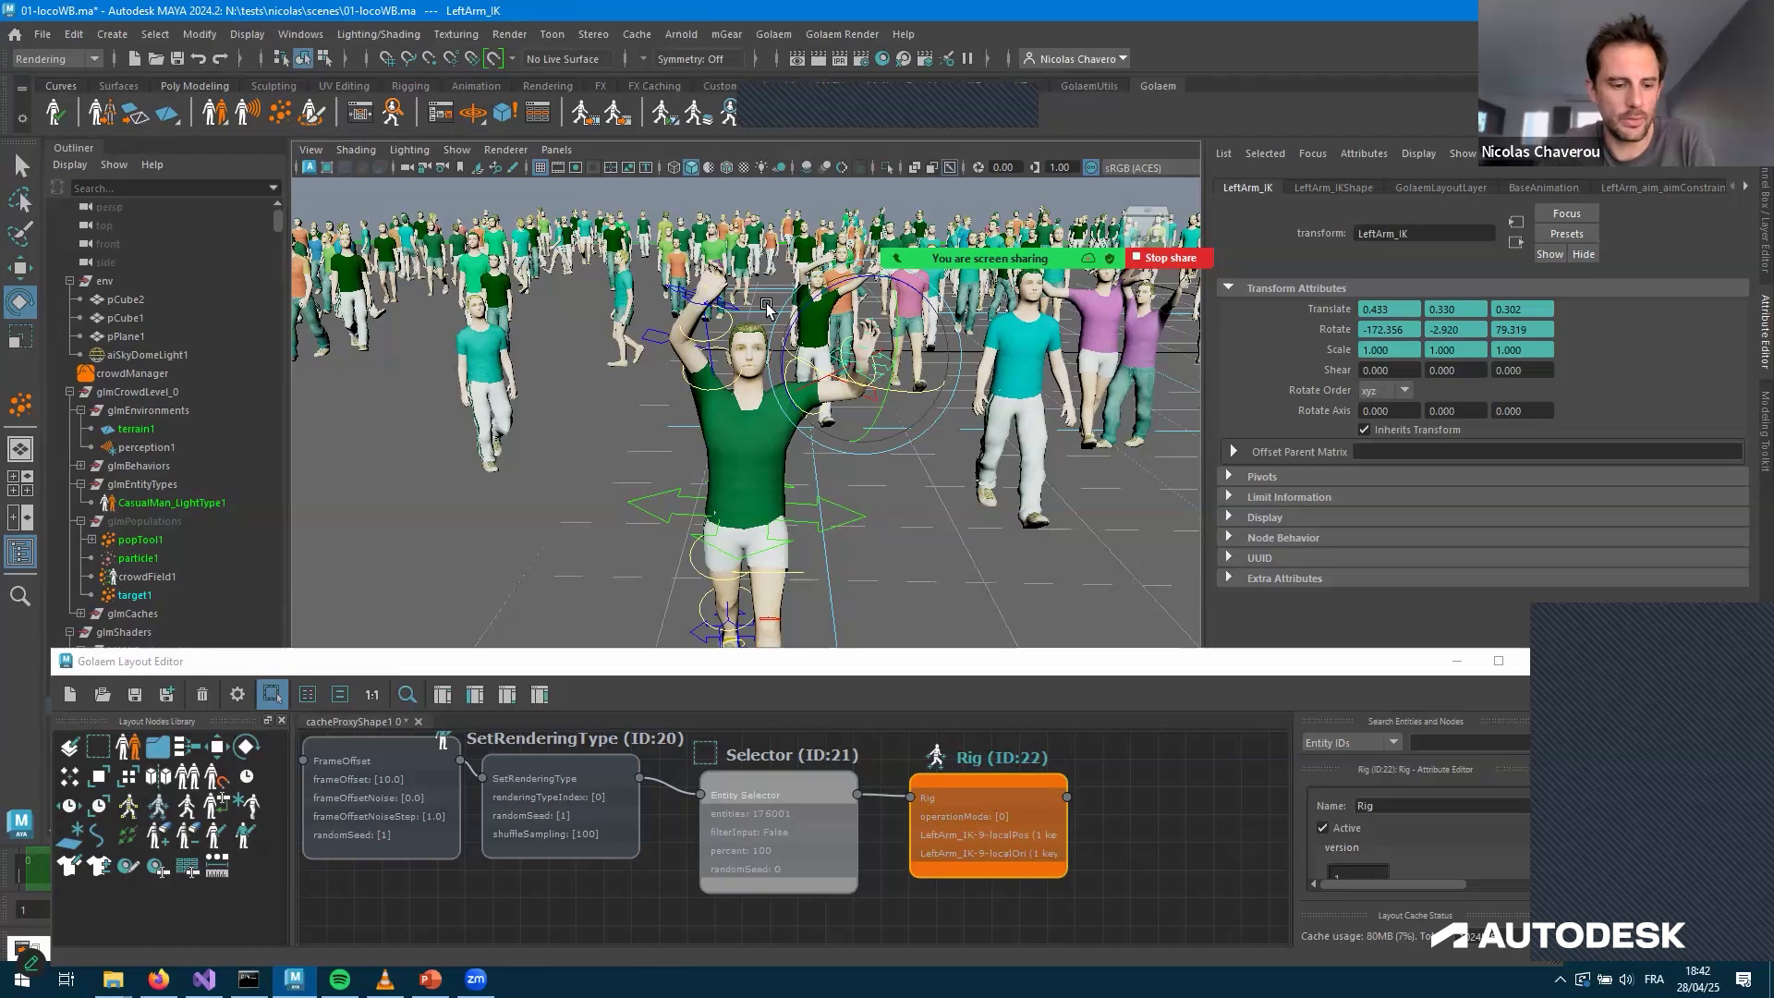
# Lower the rig's RightArm_IK control to about Translate -0.385, 0.402, 0.311
pyautogui.click(693, 263)
pyautogui.press('w')
pyautogui.moveTo(596, 323); pyautogui.dragTo(883, 360, button='middle')
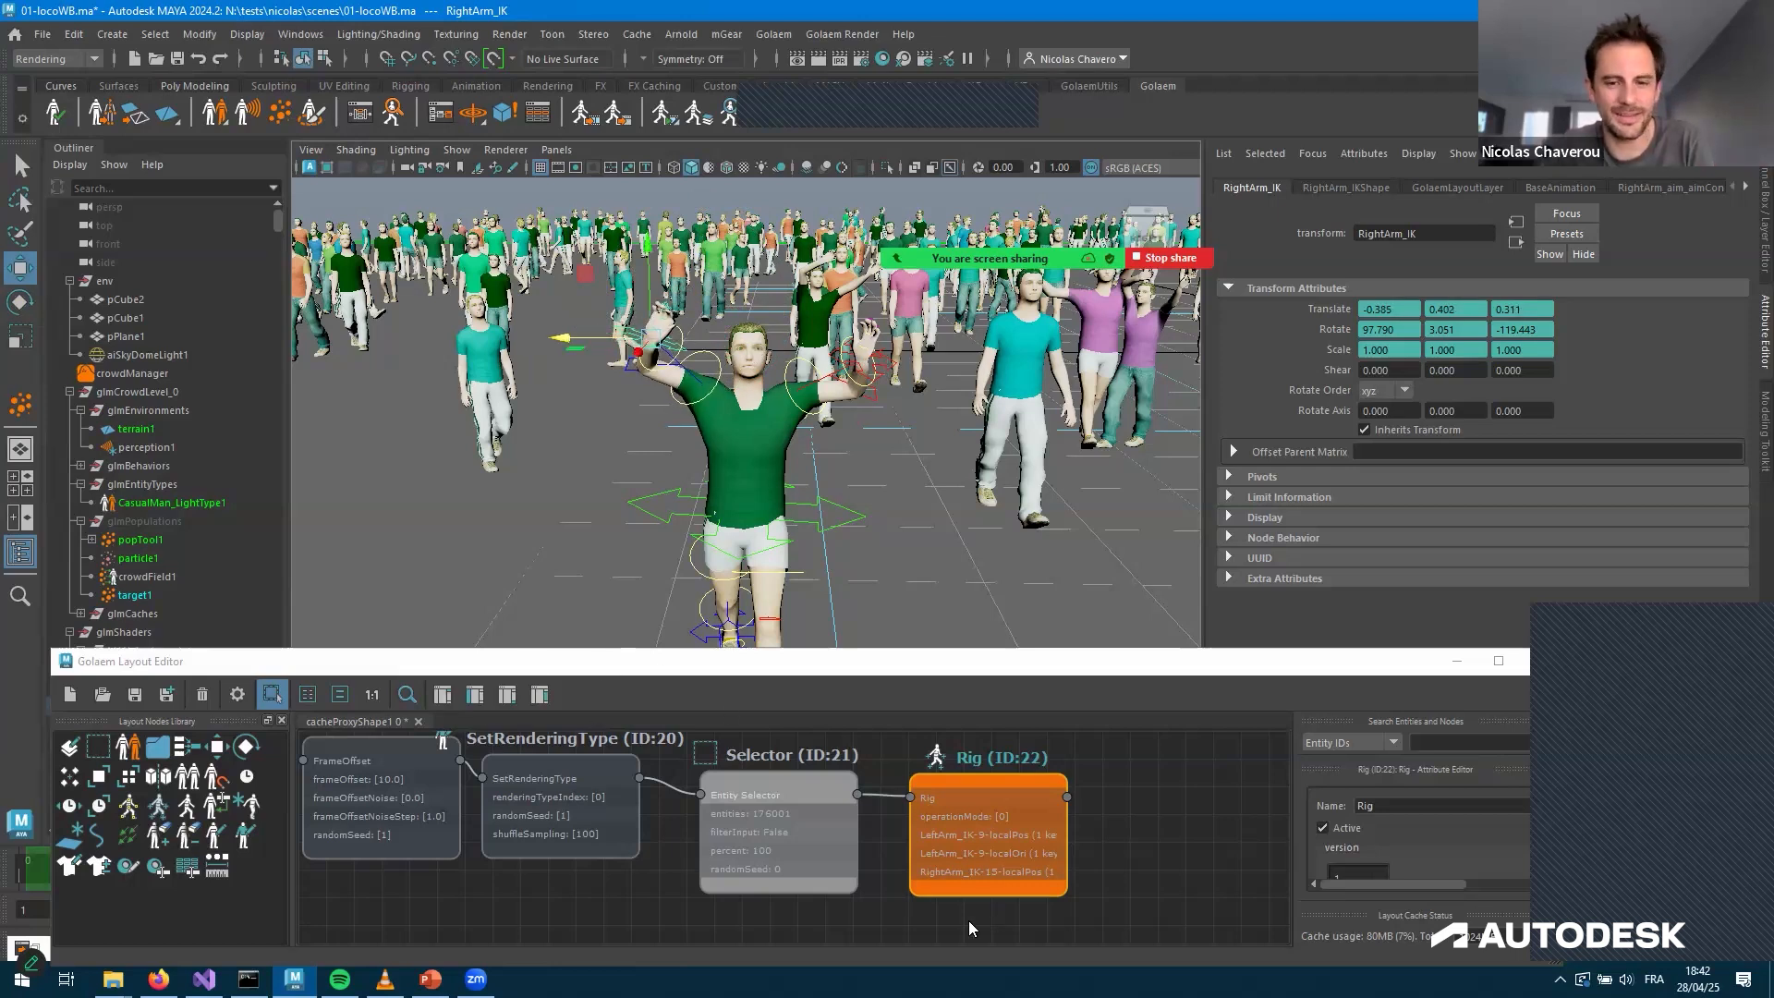
# Save the layout with the Rig edits and minimise the Layout Editor
pyautogui.click(798, 829)
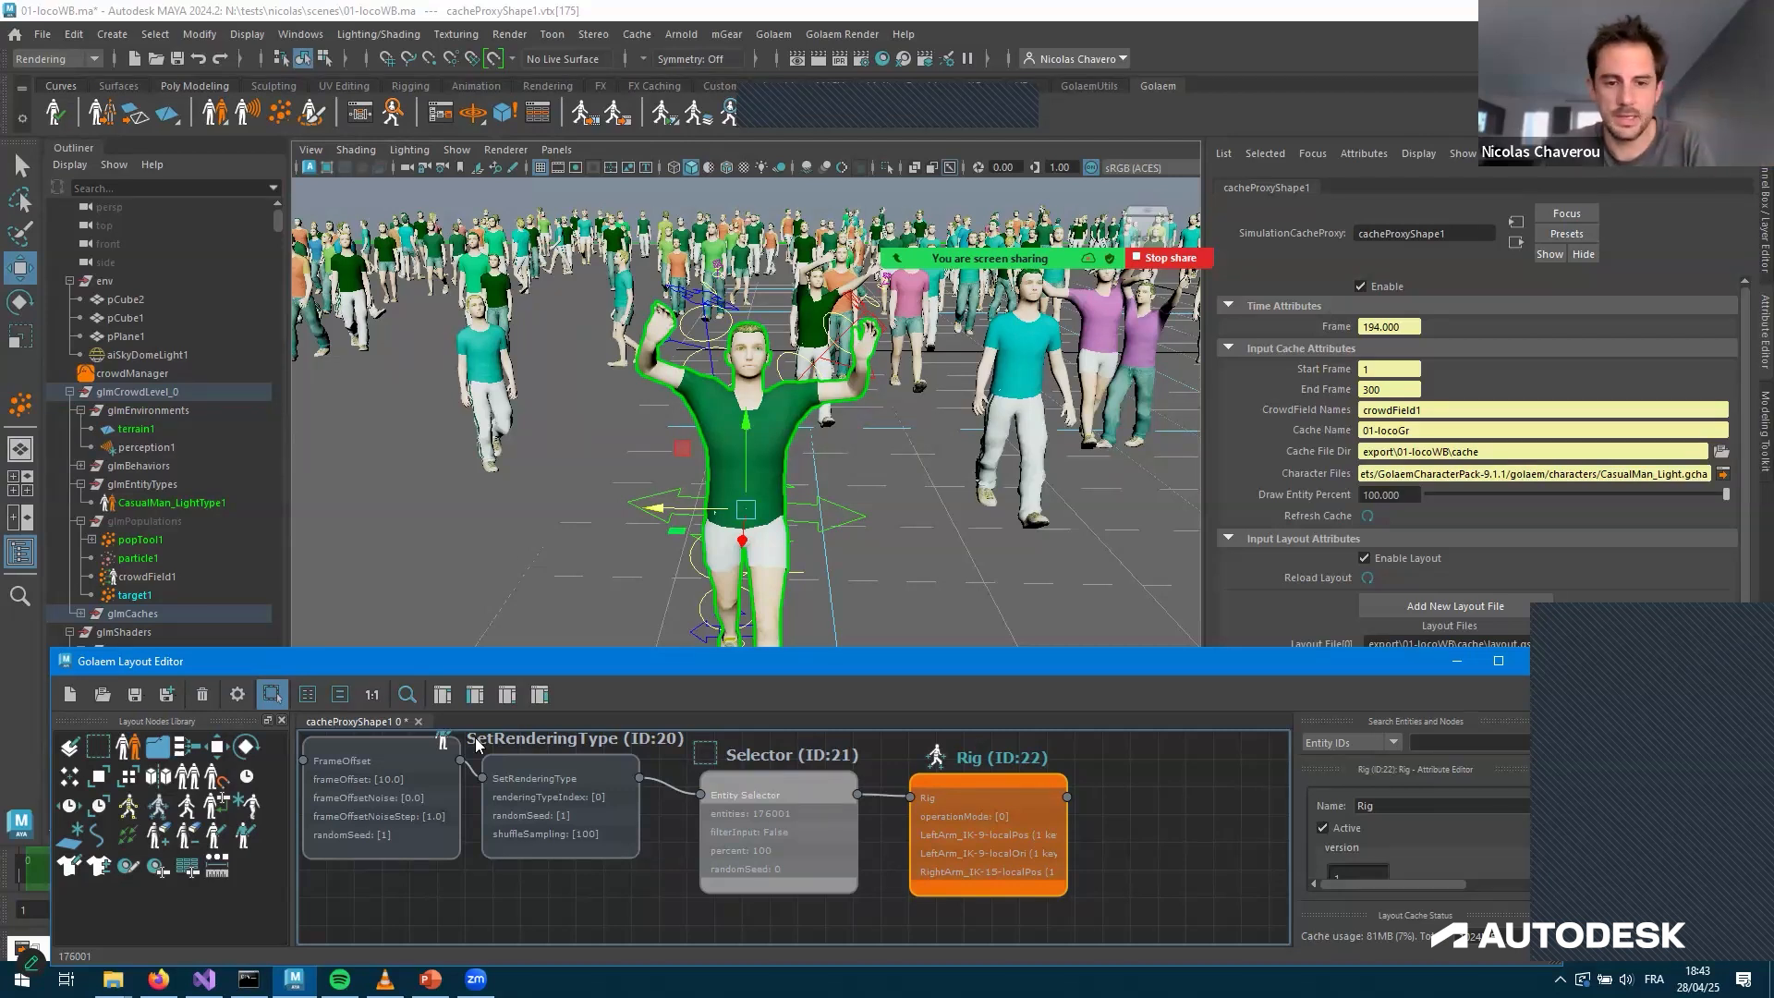
pyautogui.hotkey('ctrl', 's')
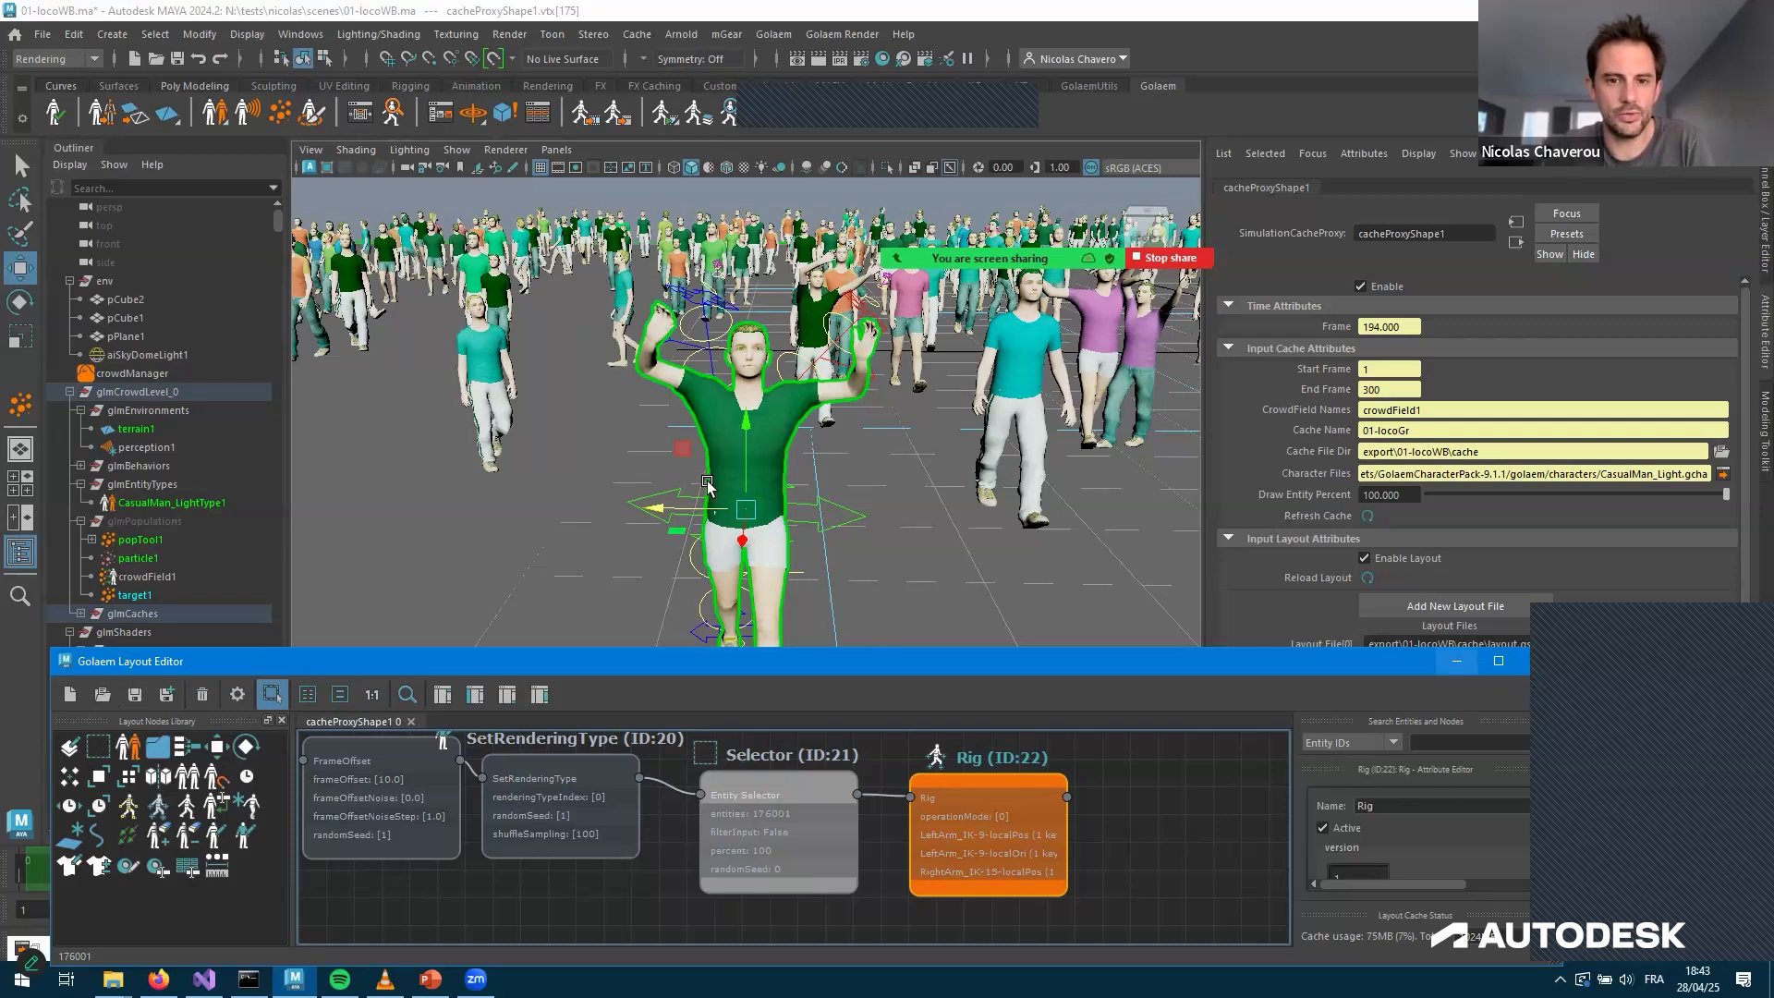
pyautogui.click(1457, 661)
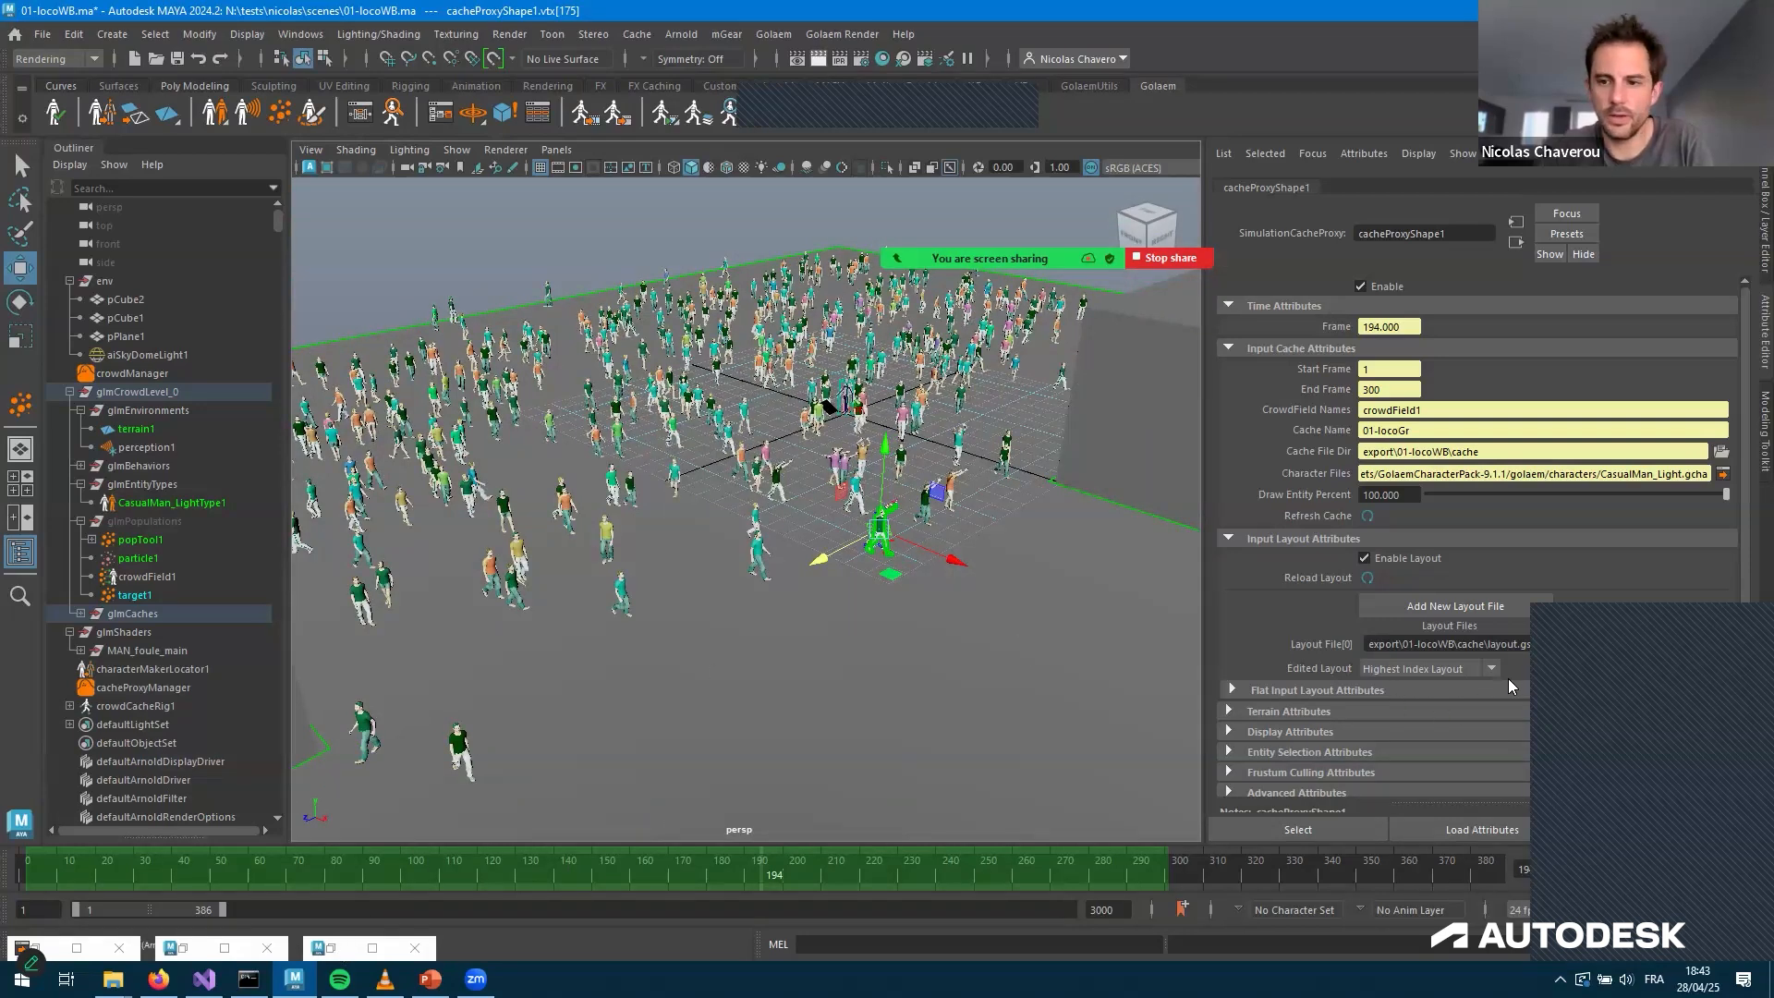
# Render the crowd with the re-posed character in Arnold and minimise the render window
pyautogui.click(183, 948)
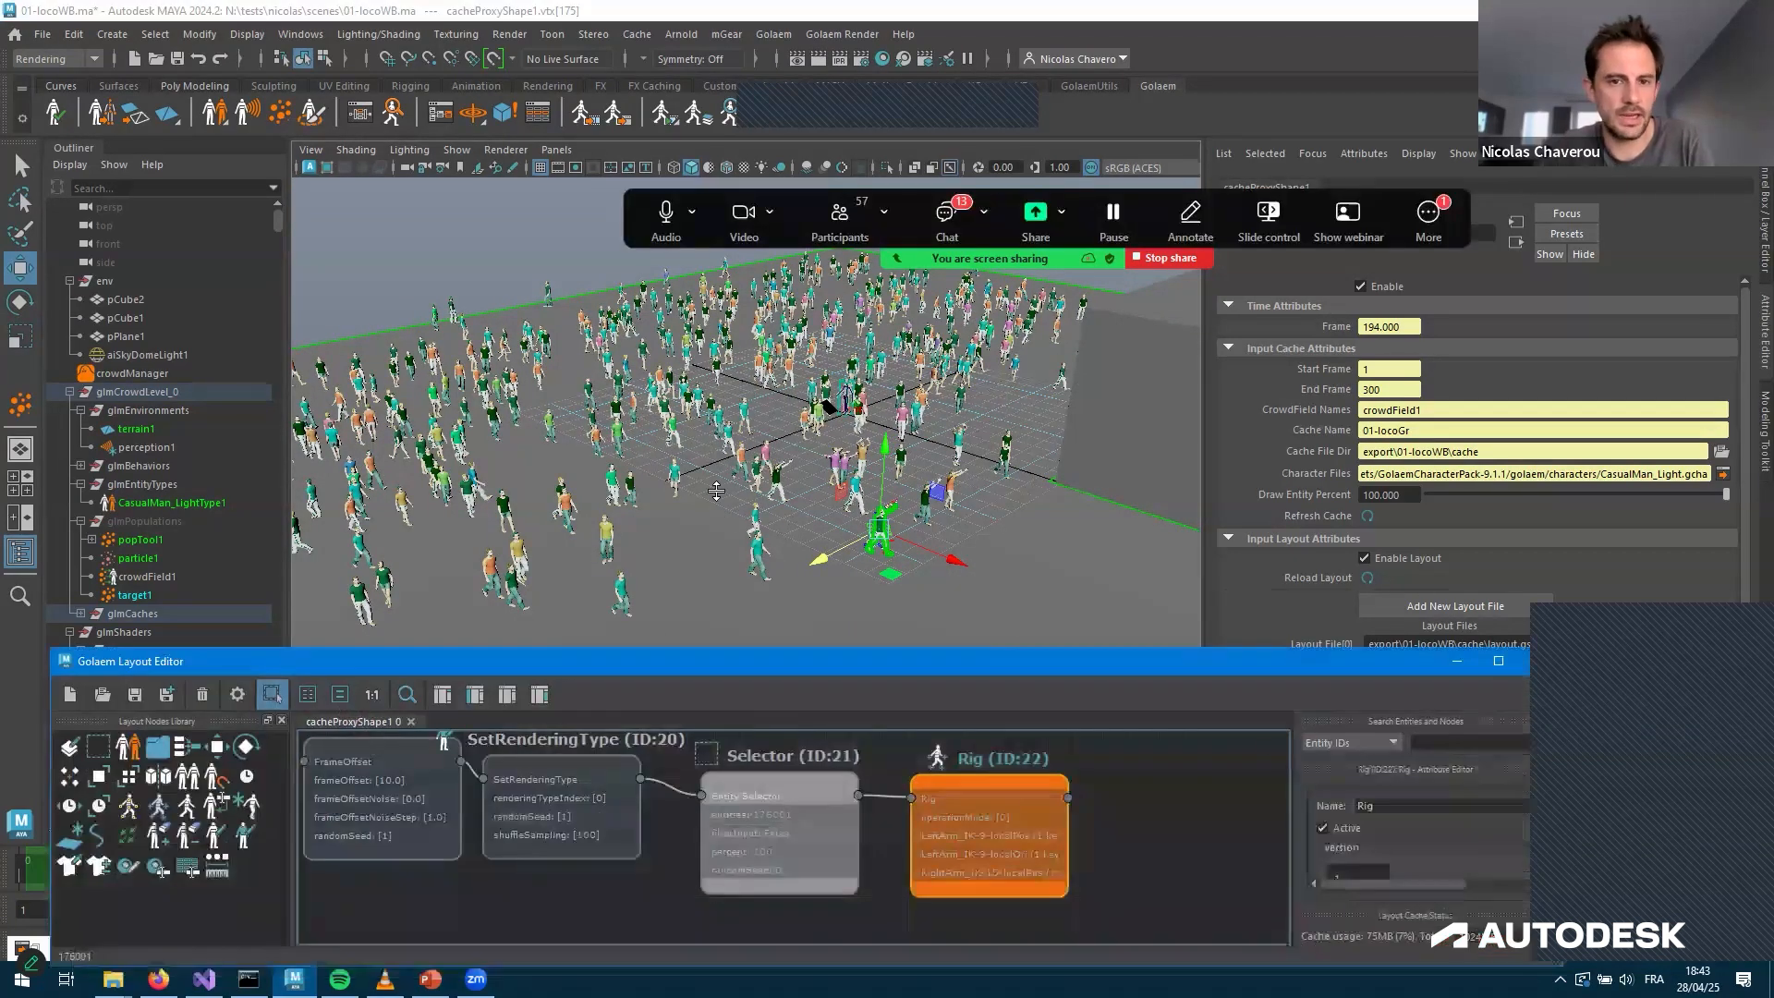
pyautogui.click(1457, 661)
pyautogui.click(182, 948)
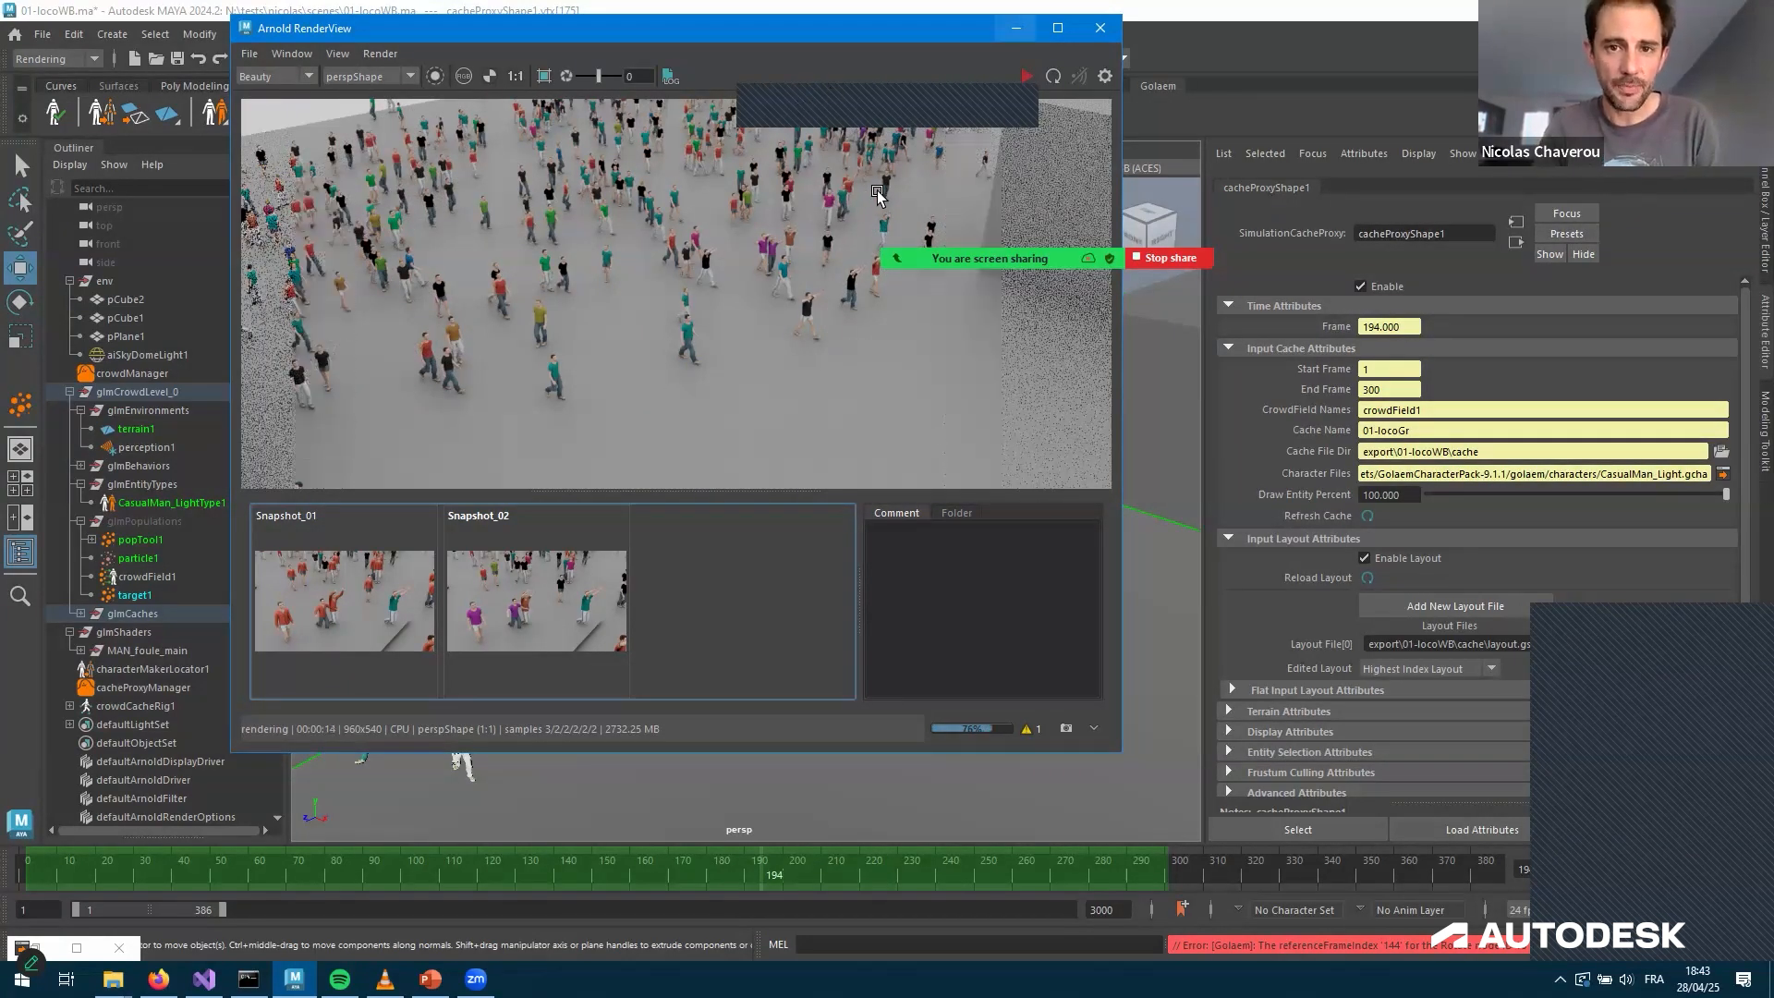
pyautogui.click(1015, 27)
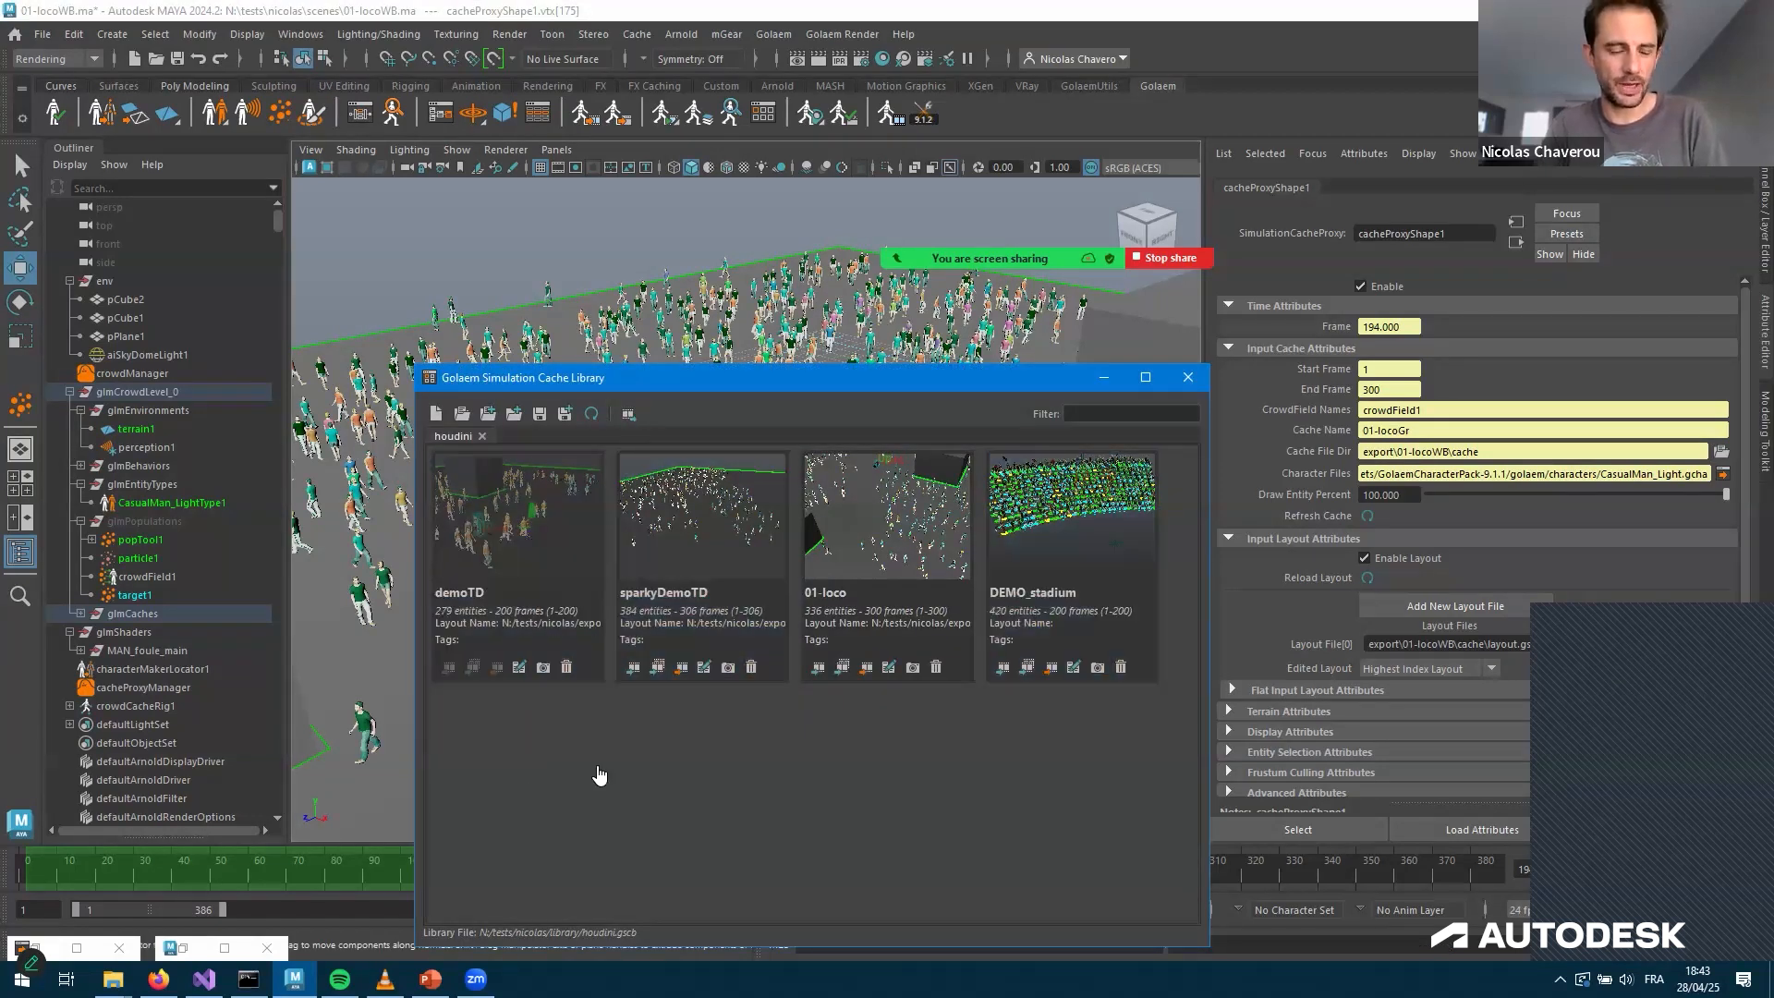
# Add the current 01-locoGr cache to the houdini simulation cache library and save the library
pyautogui.click(628, 413)
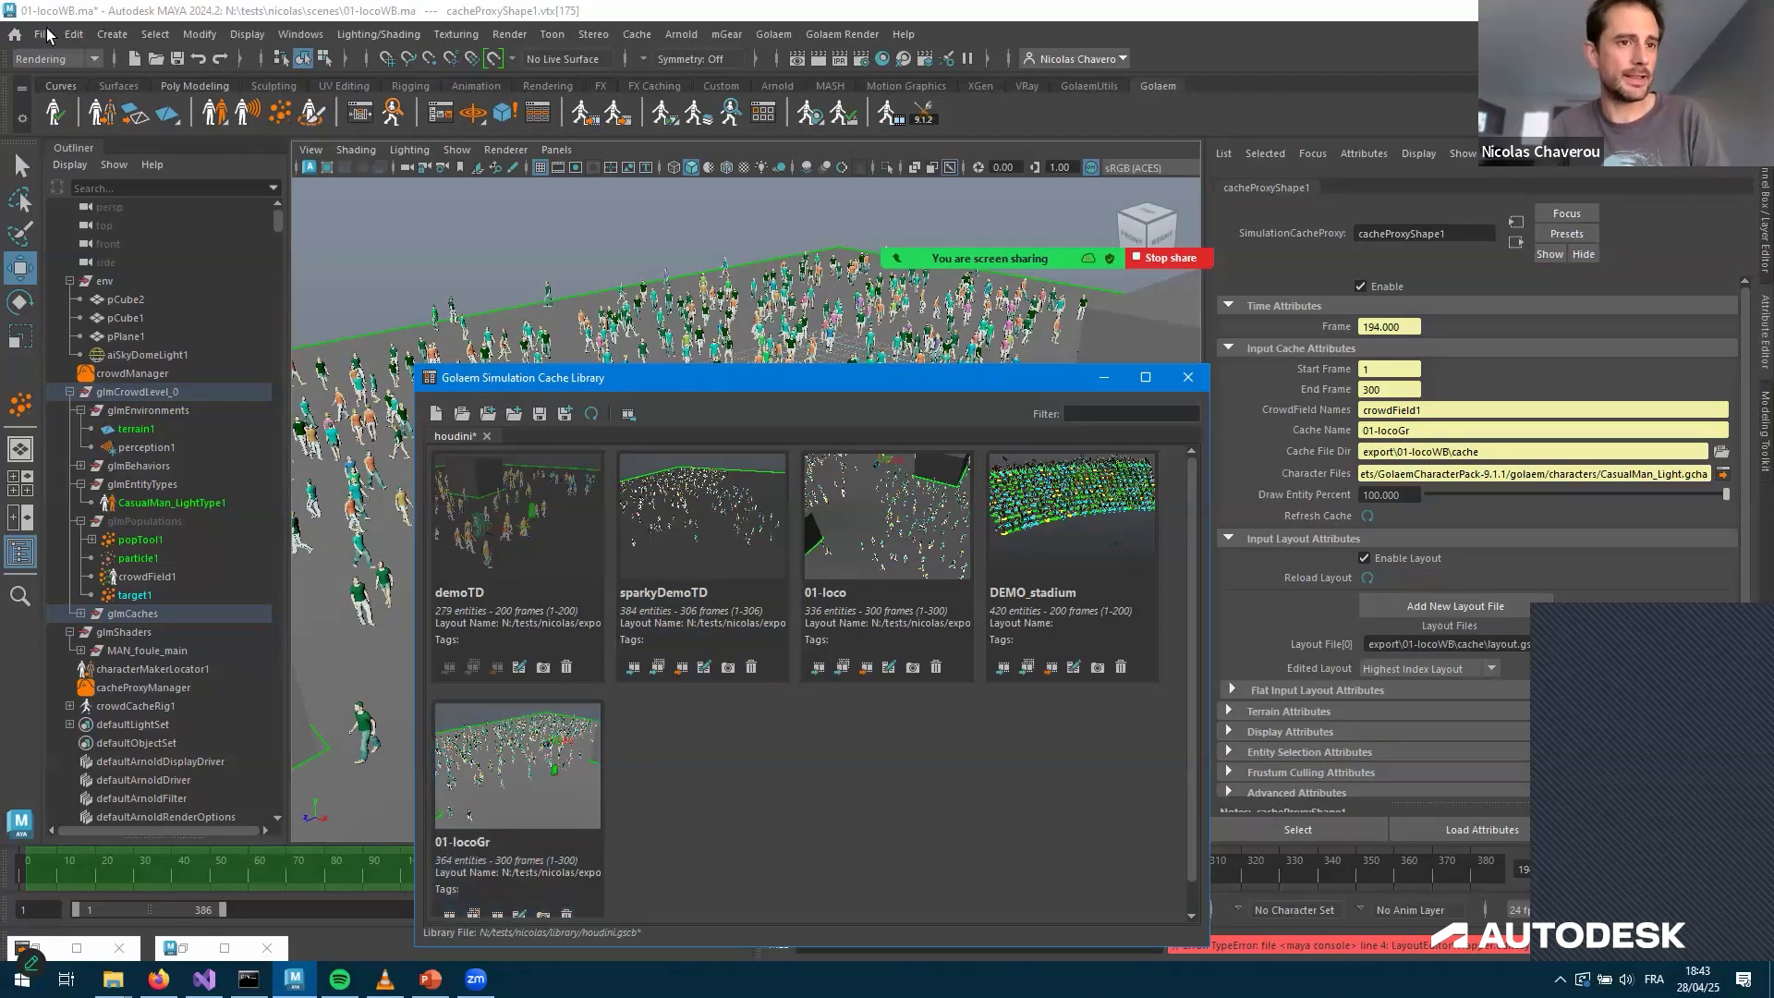
pyautogui.hotkey('ctrl', 's')
# Start a new empty Maya scene, answering the save changes prompt for the 01-locoWB scene
pyautogui.press('Down')
pyautogui.press('Down')
pyautogui.press('Return')
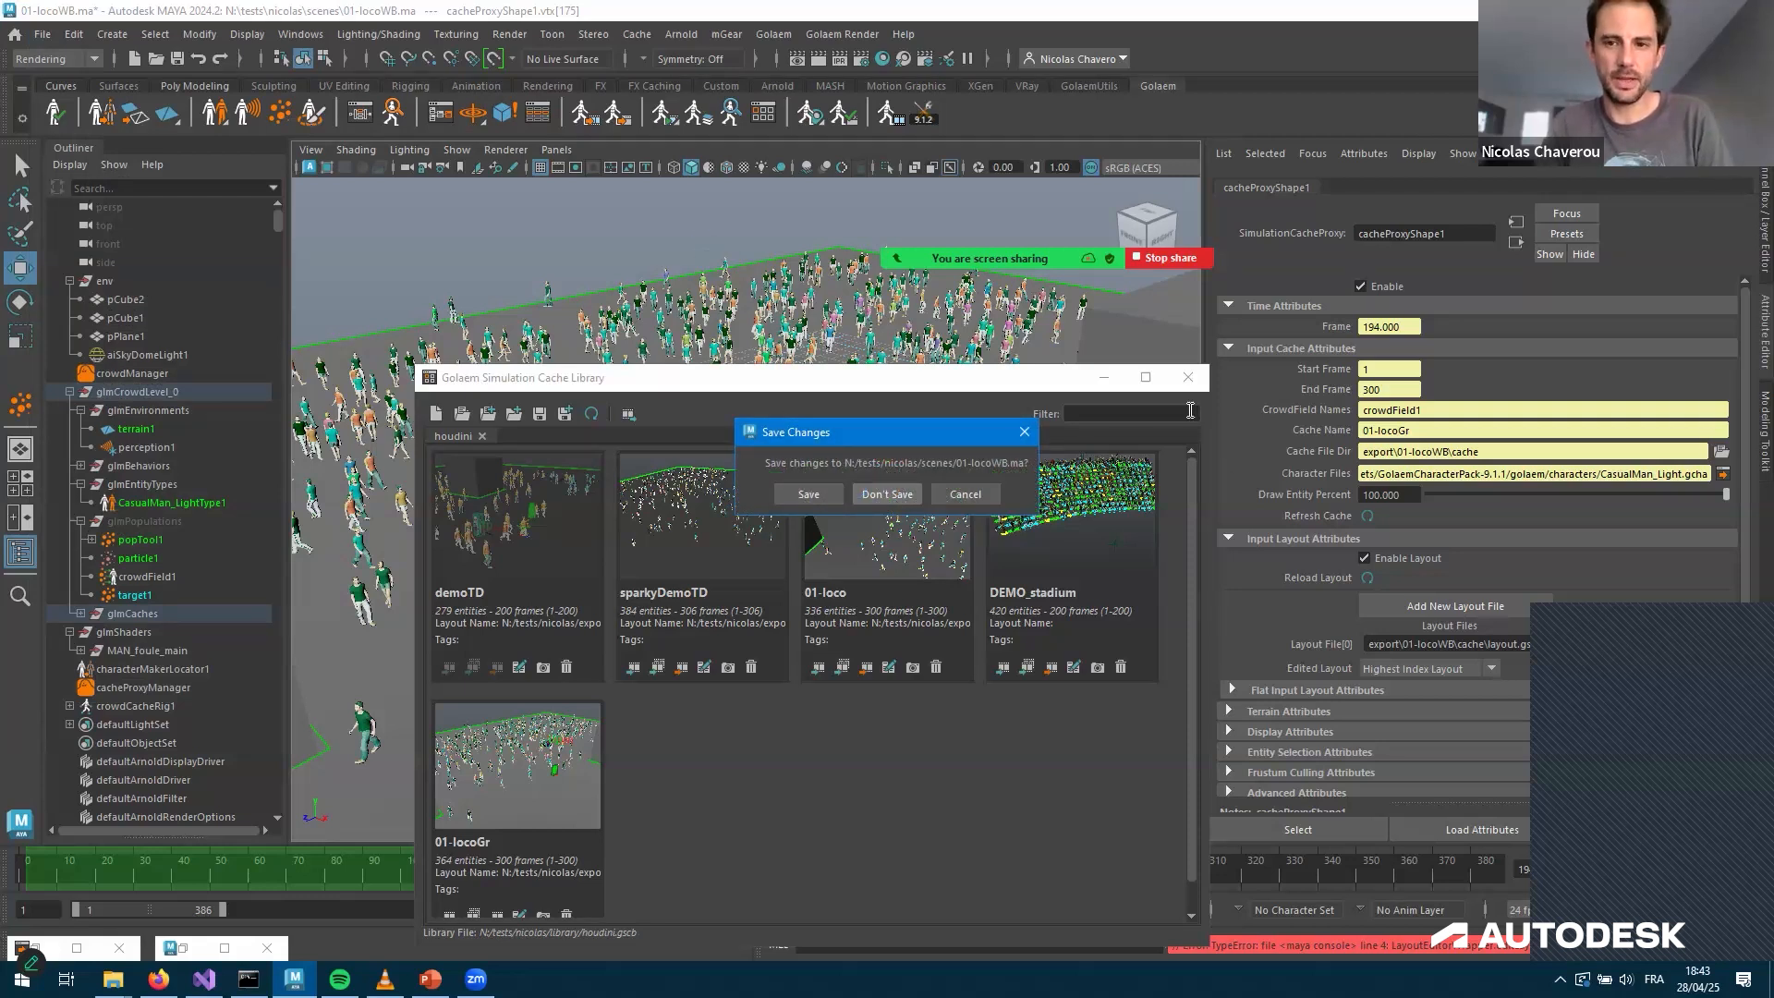
pyautogui.press('Return')
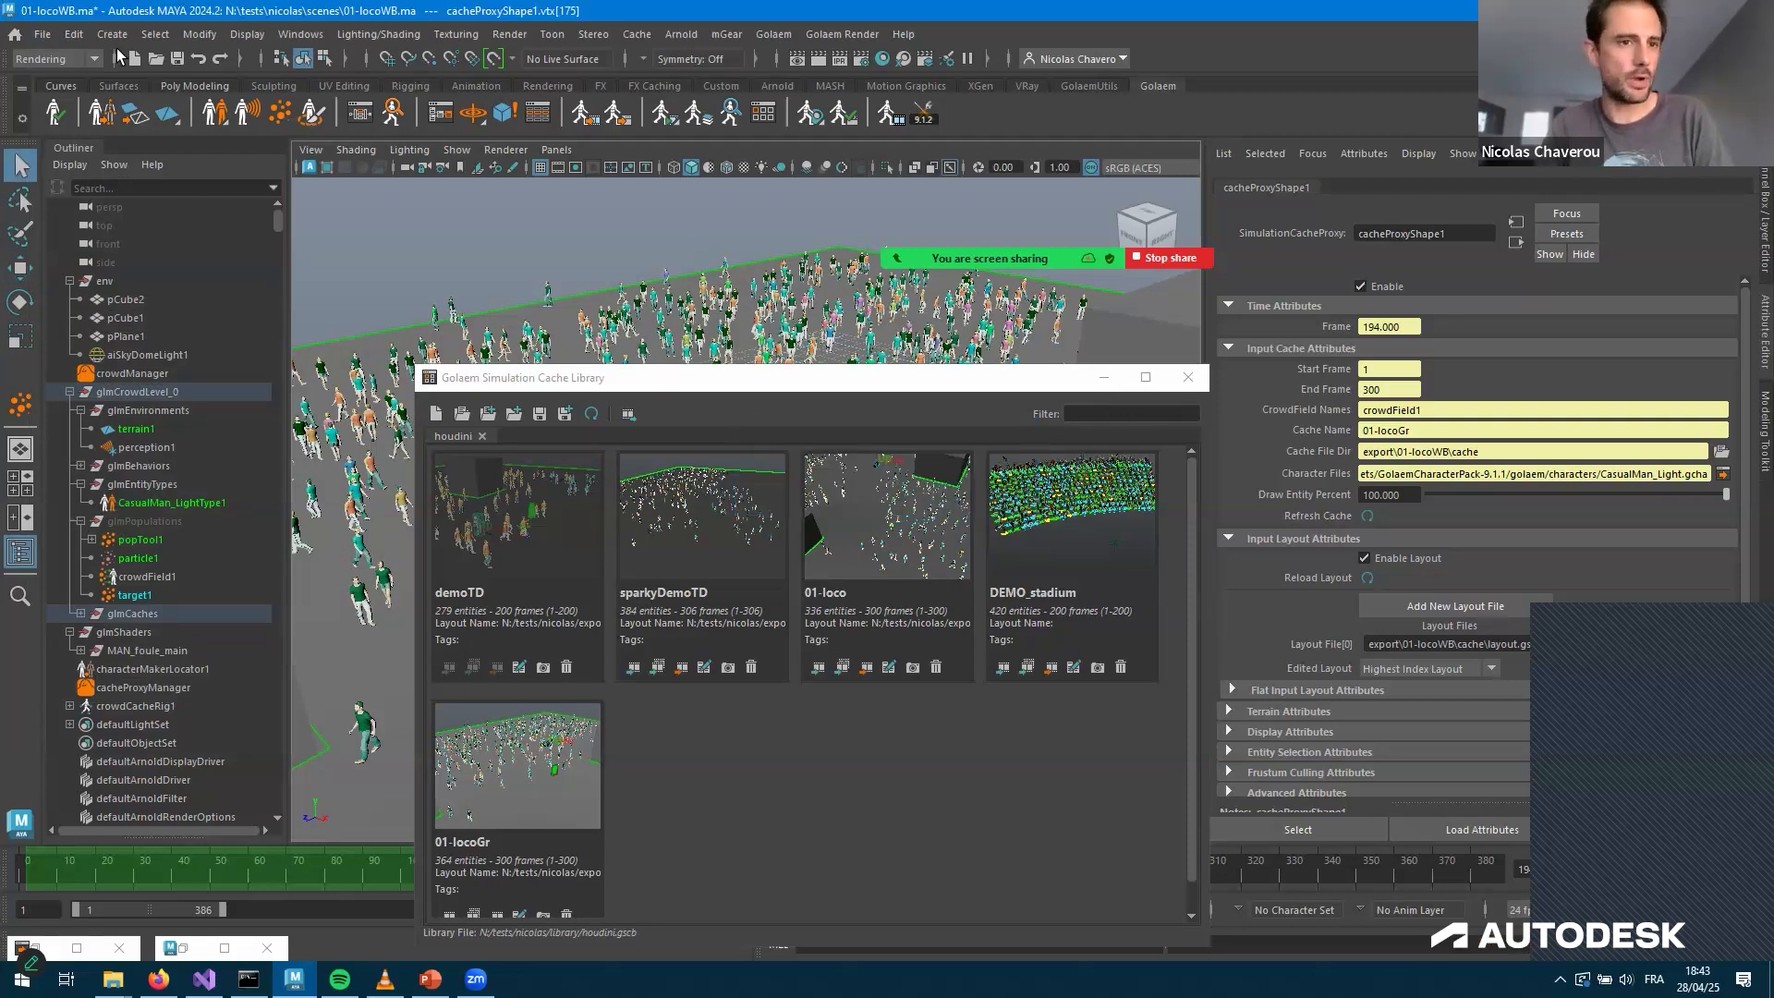
# Create a large polygon plane as the ground and frame it in the perspective view
pyautogui.click(189, 85)
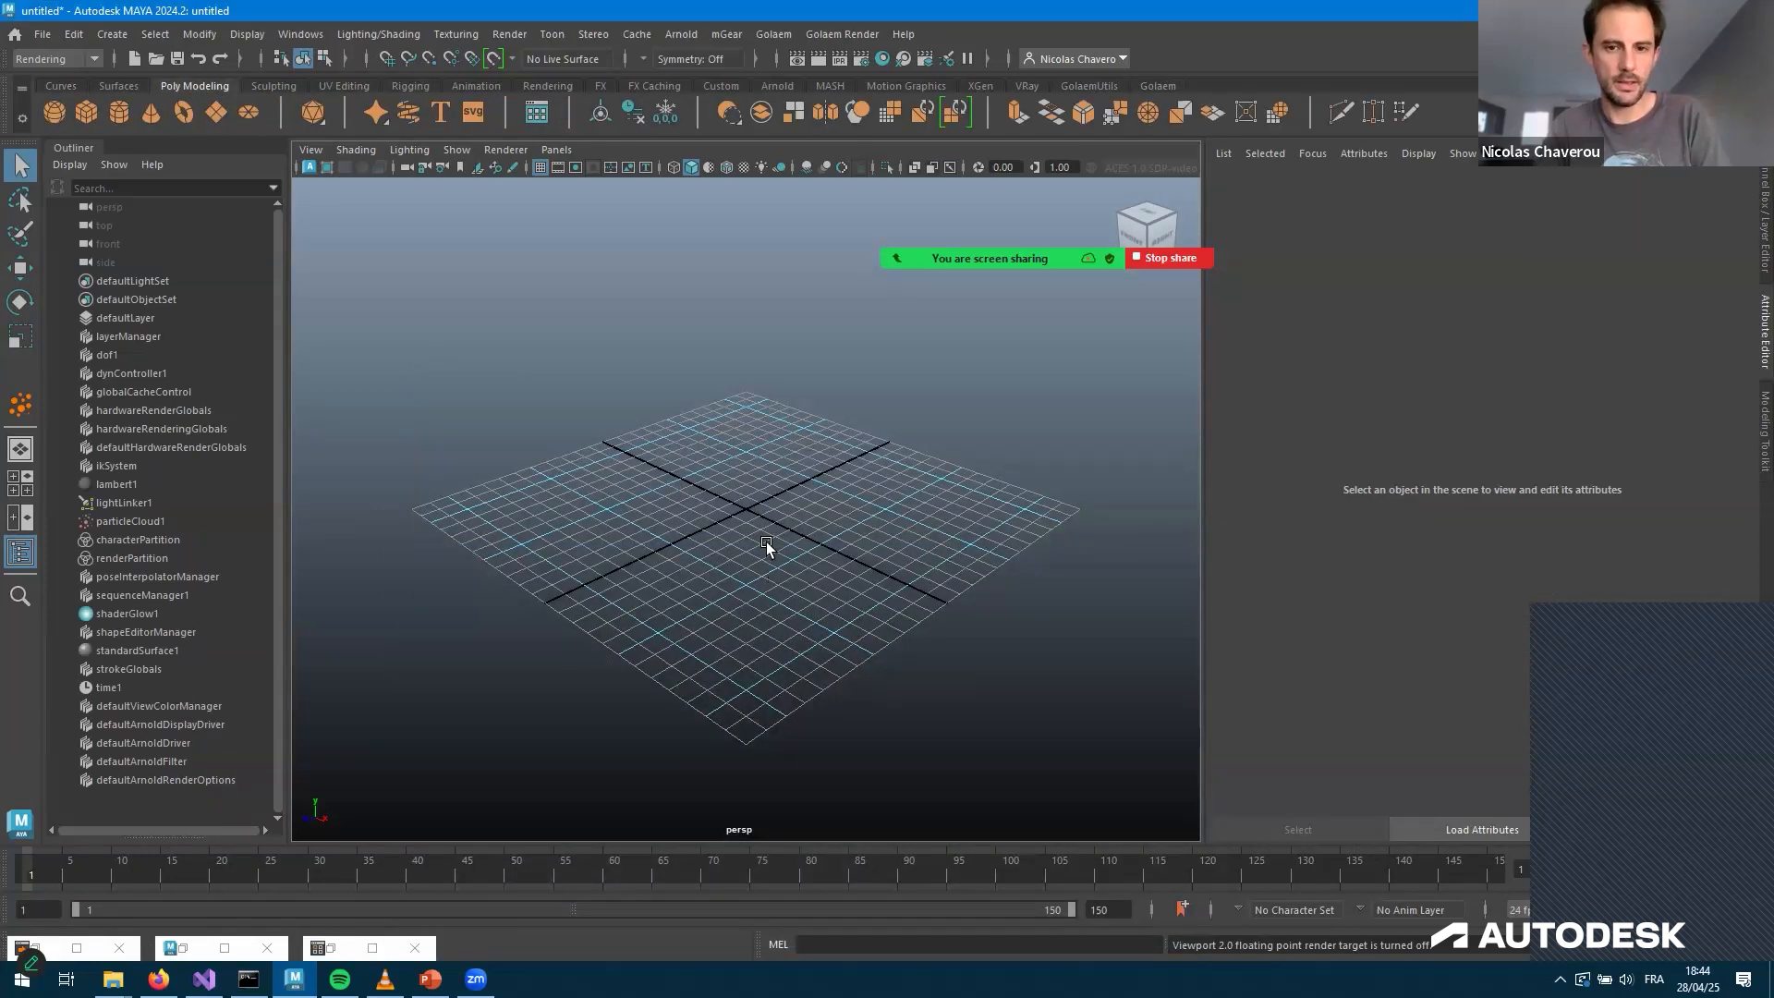
pyautogui.click(216, 112)
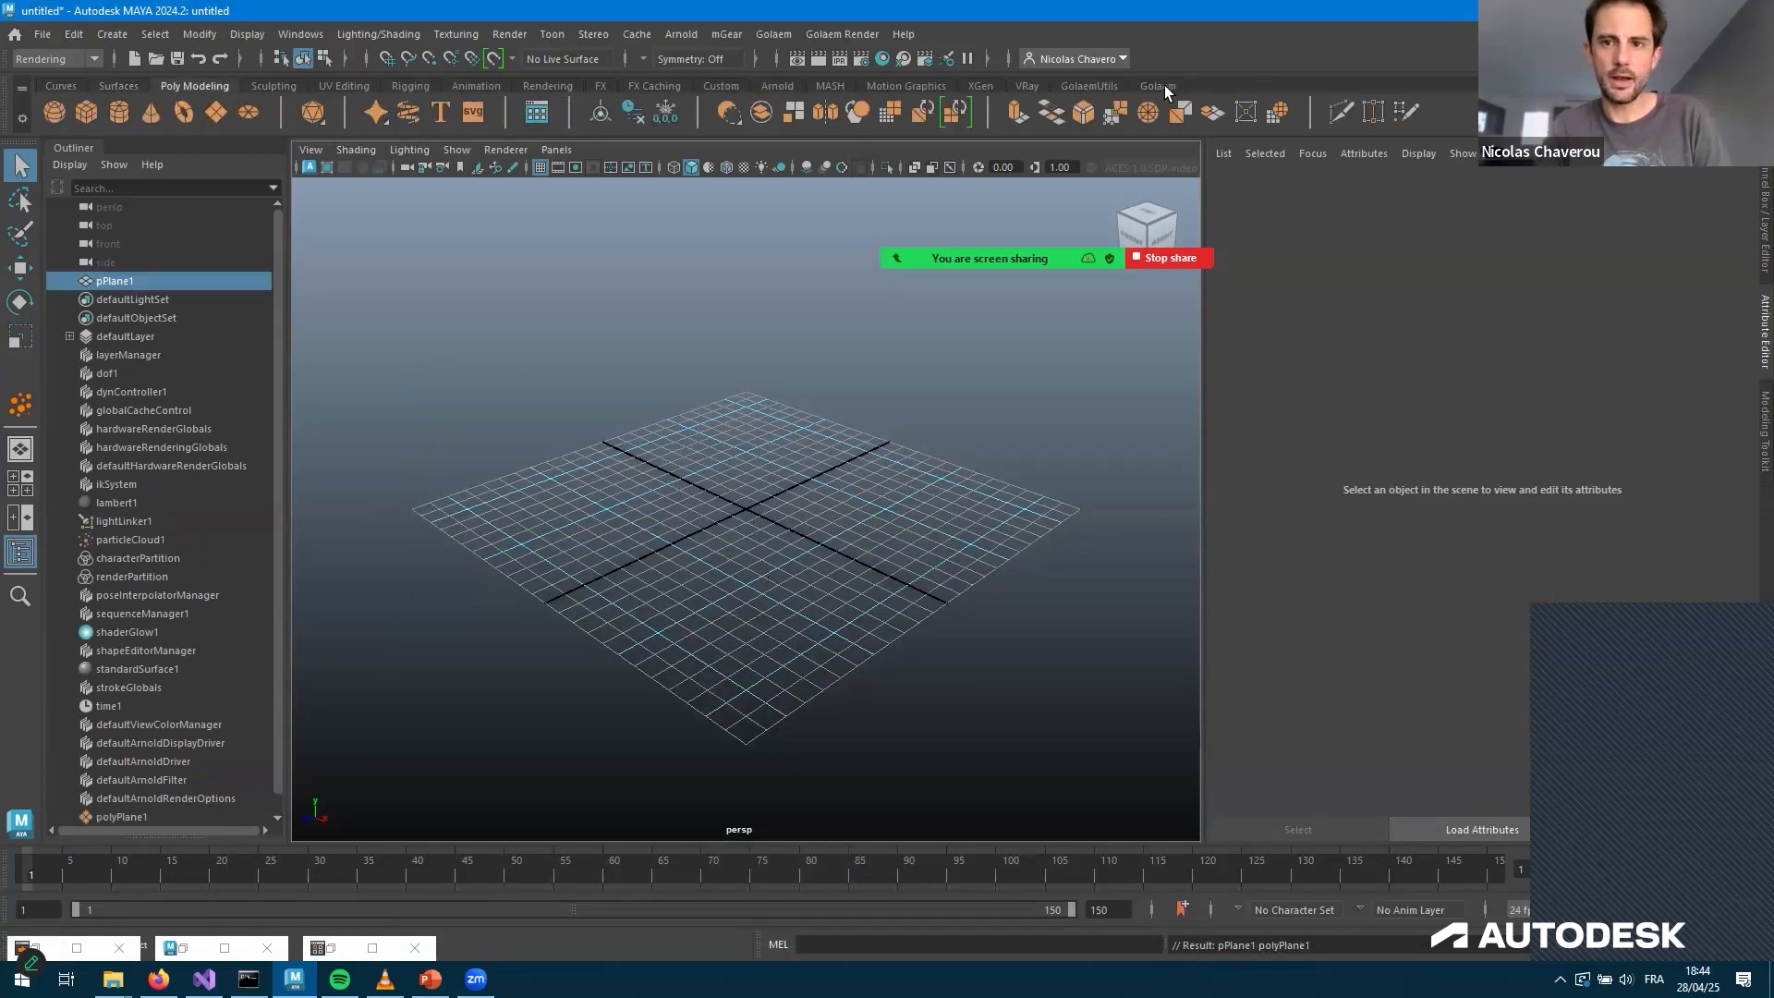
pyautogui.press('r')
pyautogui.press('f')
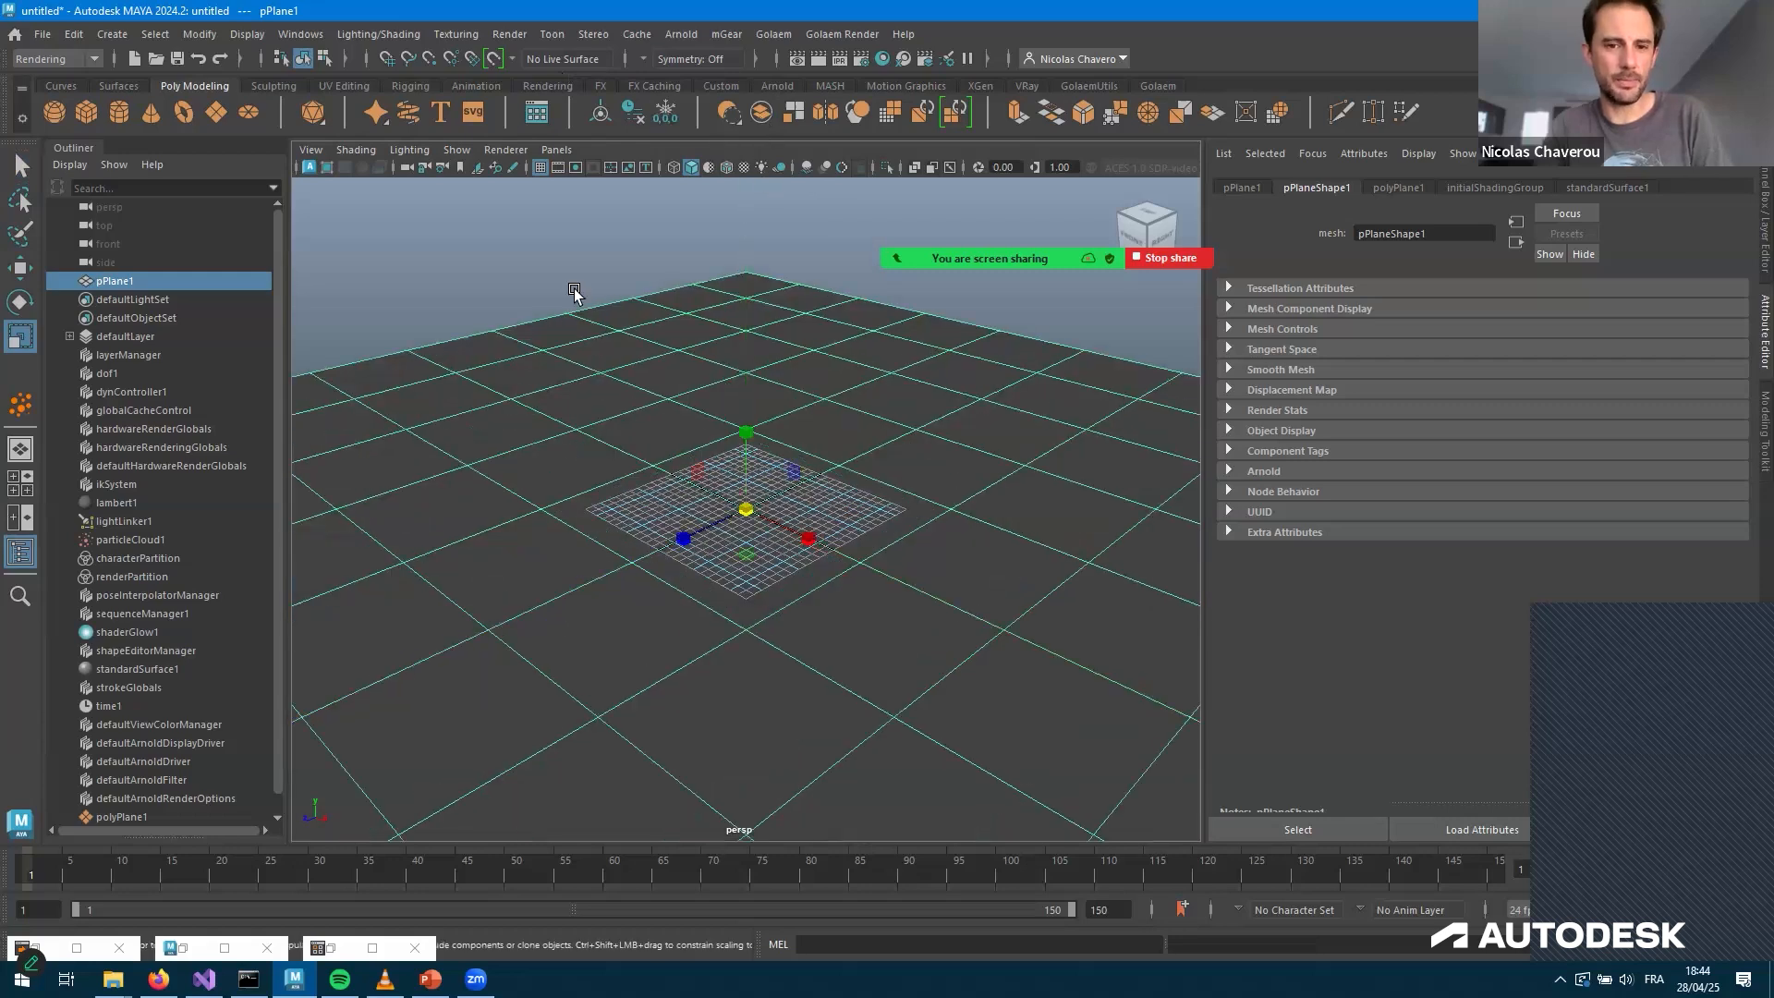
# Import the 01-locoGr crowd with its layout from the Simulation Cache Library
pyautogui.click(1158, 86)
pyautogui.click(762, 112)
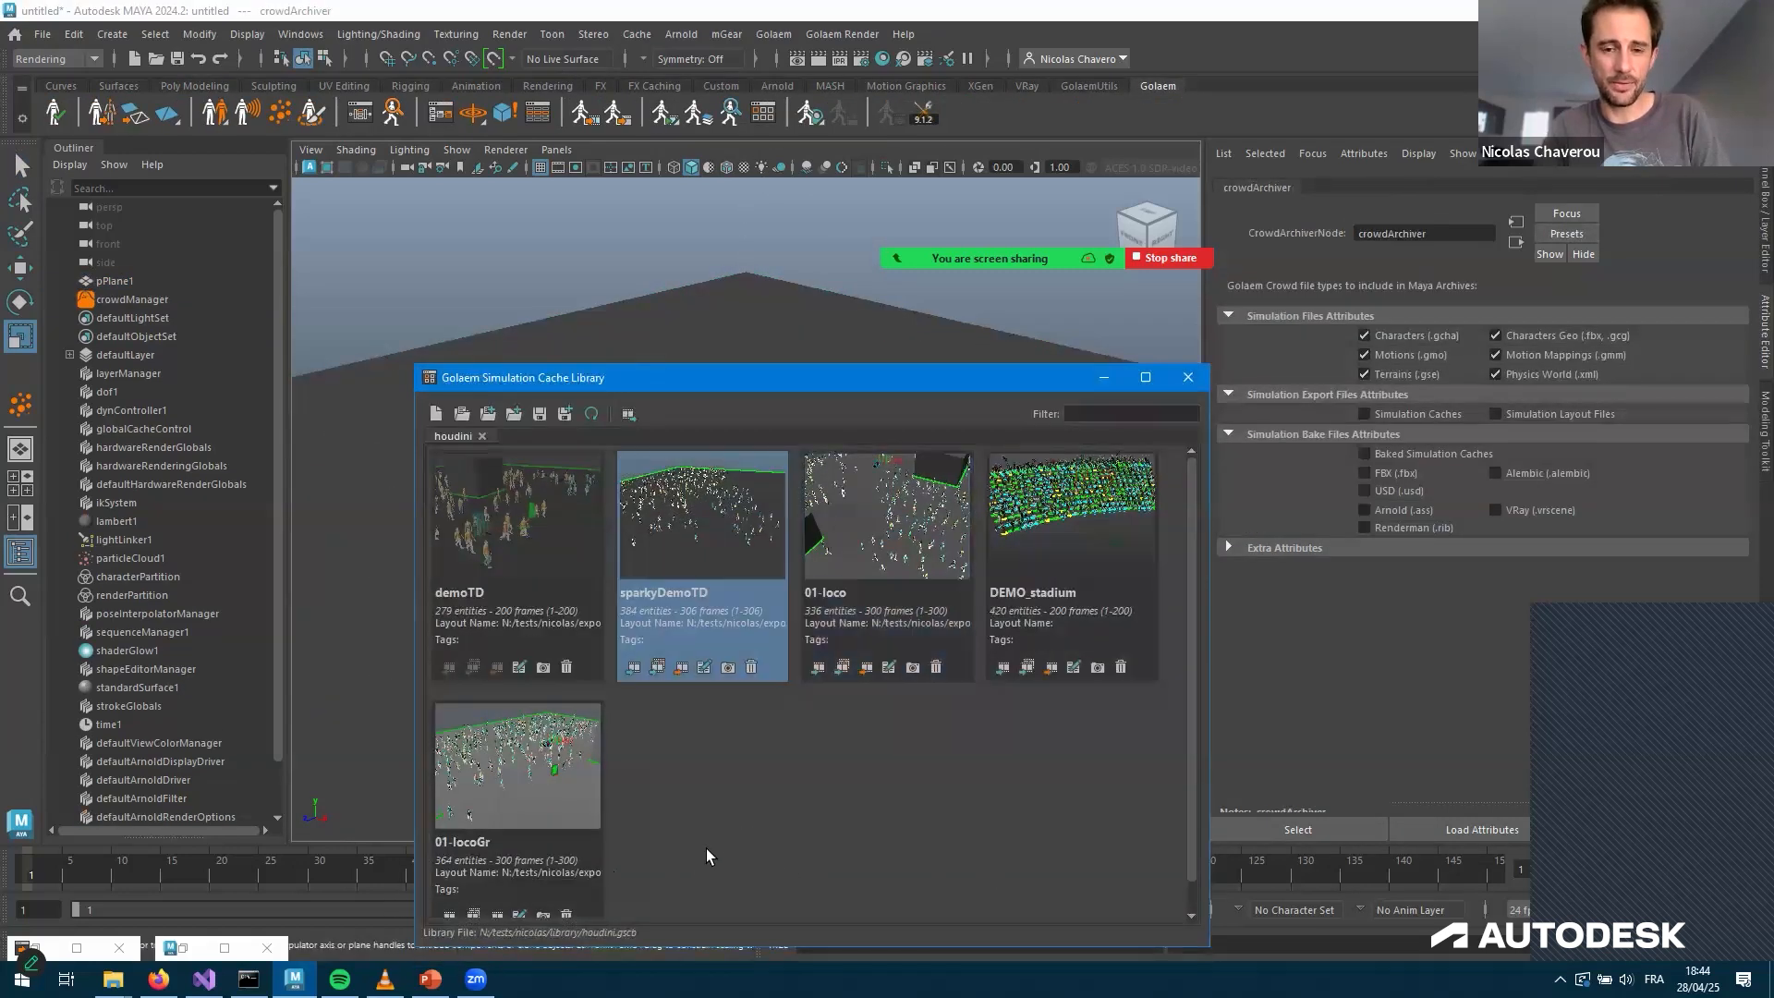
pyautogui.click(450, 914)
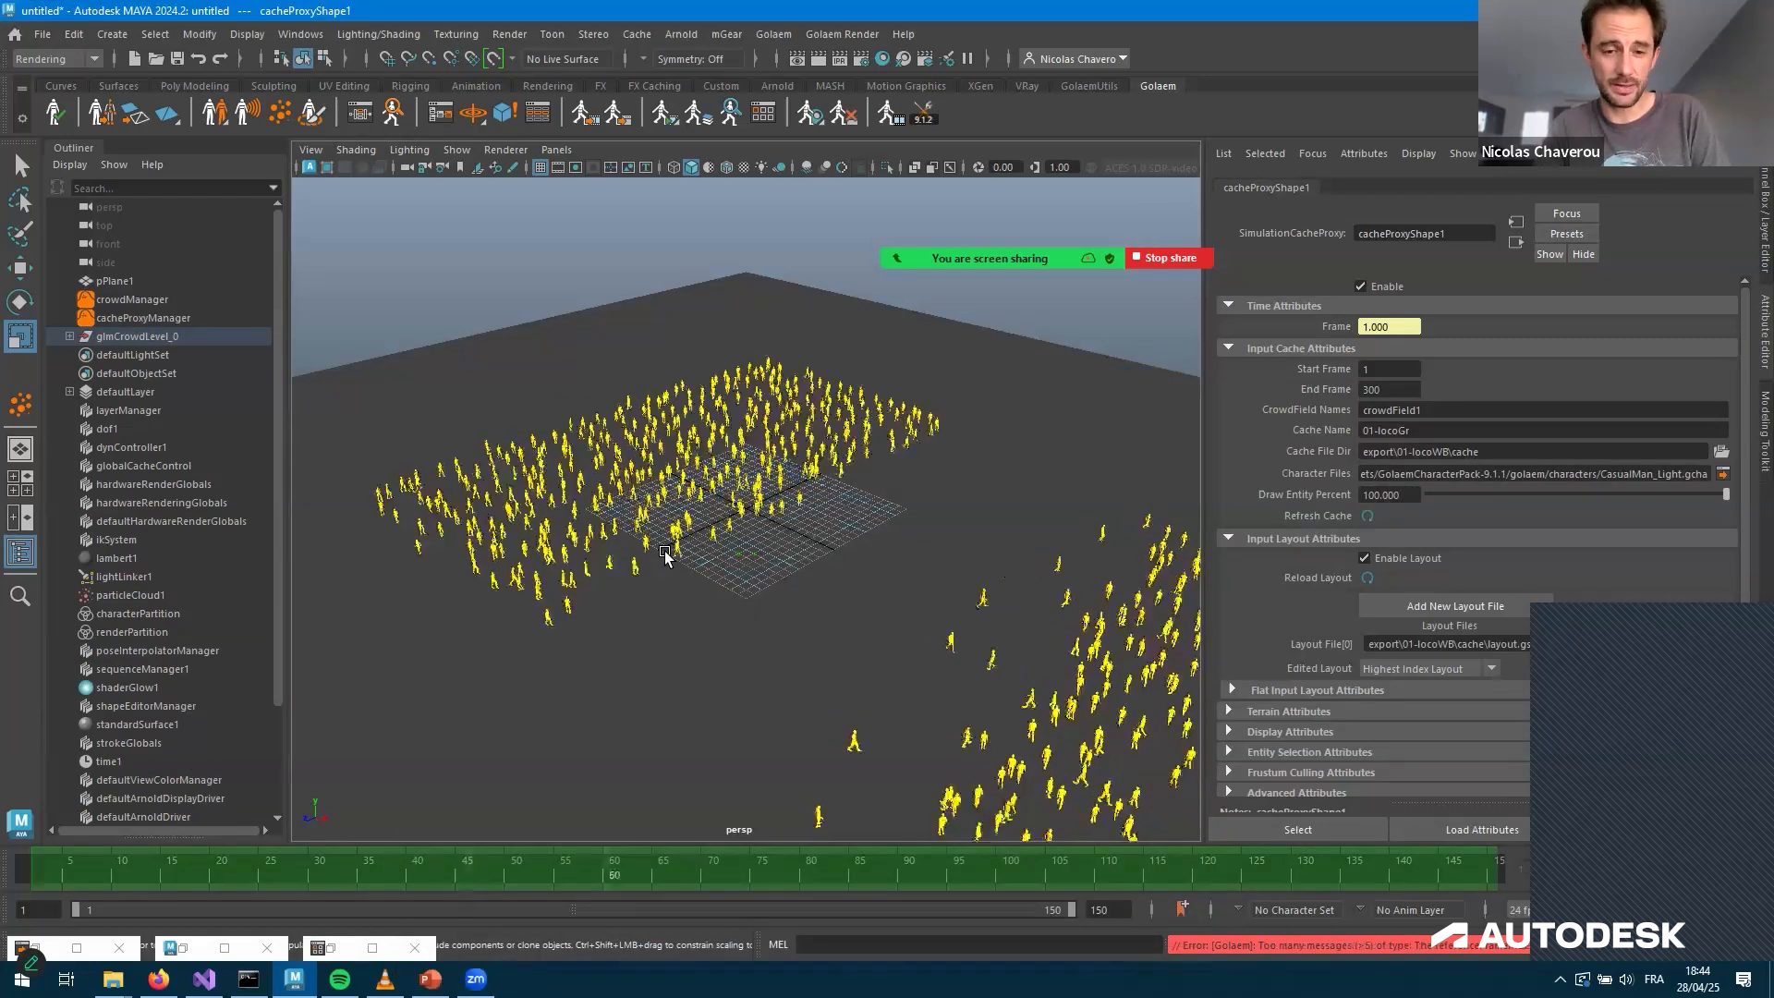
# Play the imported crowd to frame 72 and inspect the walking characters up close
pyautogui.hotkey('alt', 'v')
pyautogui.keyDown('alt'); pyautogui.moveTo(820, 542); pyautogui.dragTo(1155, 527, button='middle'); pyautogui.keyUp('alt')
pyautogui.scroll(4, 635, 605)
pyautogui.keyDown('alt'); pyautogui.moveTo(635, 605); pyautogui.dragTo(820, 566); pyautogui.keyUp('alt')
pyautogui.scroll(4, 815, 577)
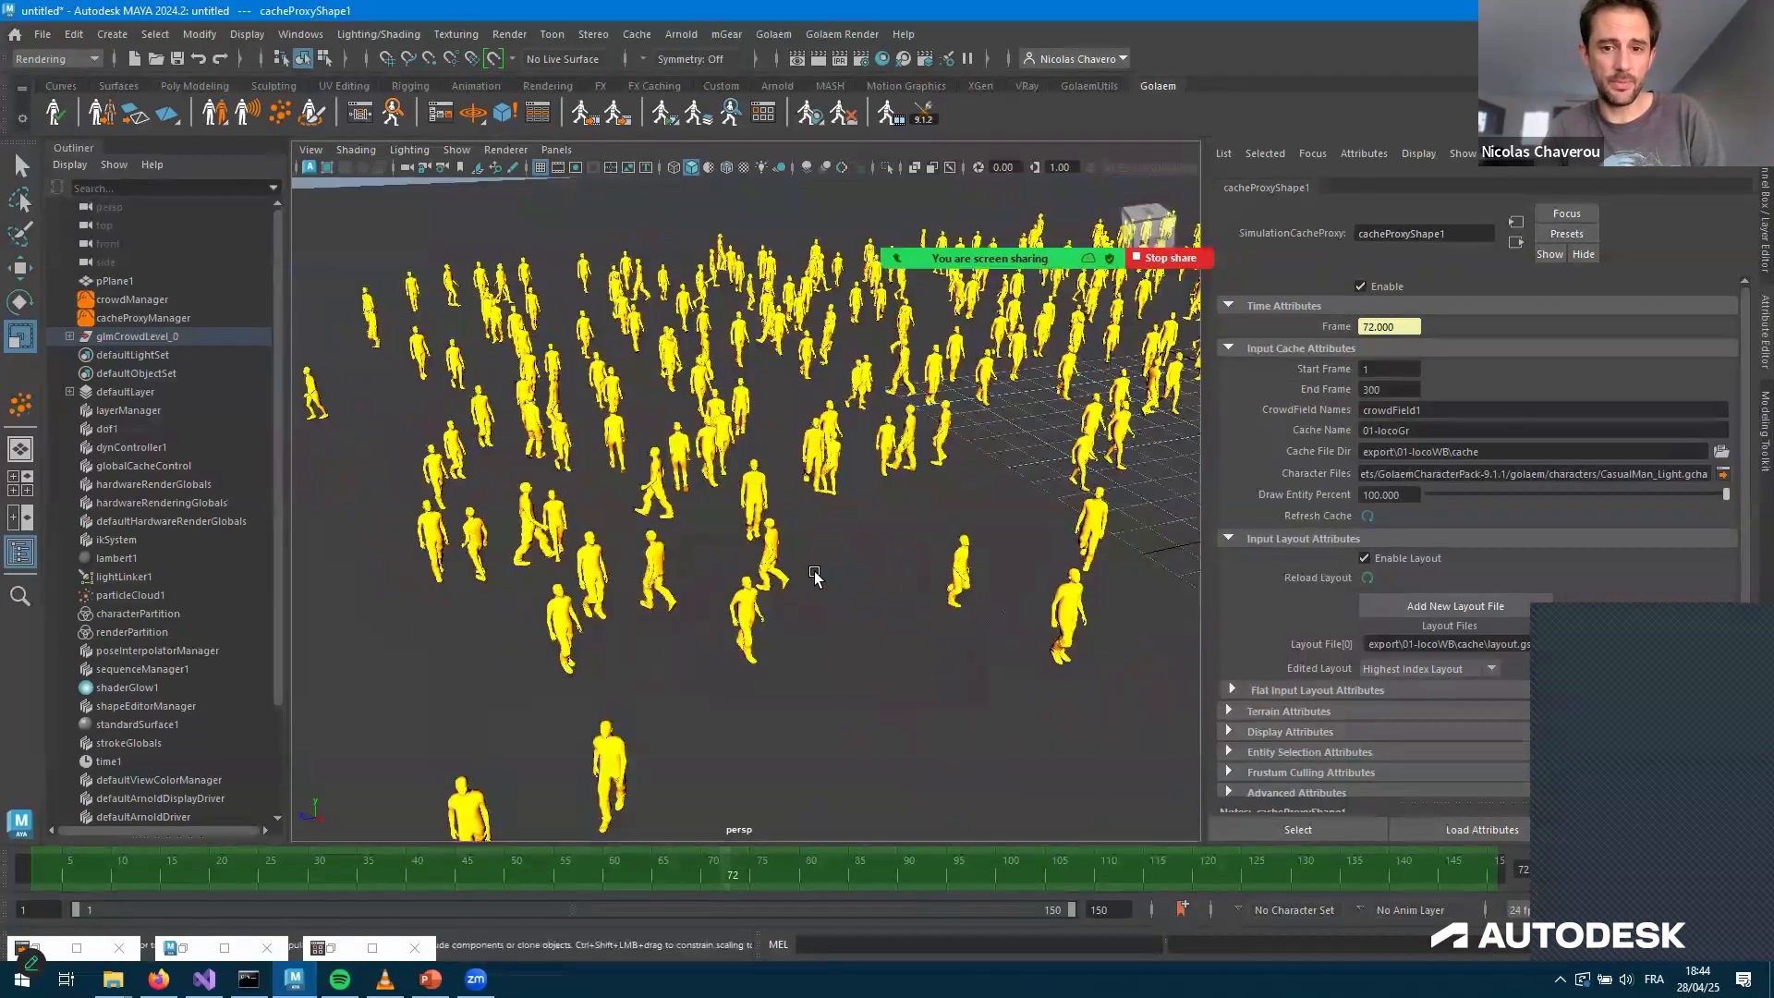
# In component selection mode, select a small group of characters mid-crowd and move them forward to the empty ground
pyautogui.press('F8')
pyautogui.moveTo(835, 682); pyautogui.dragTo(674, 477)
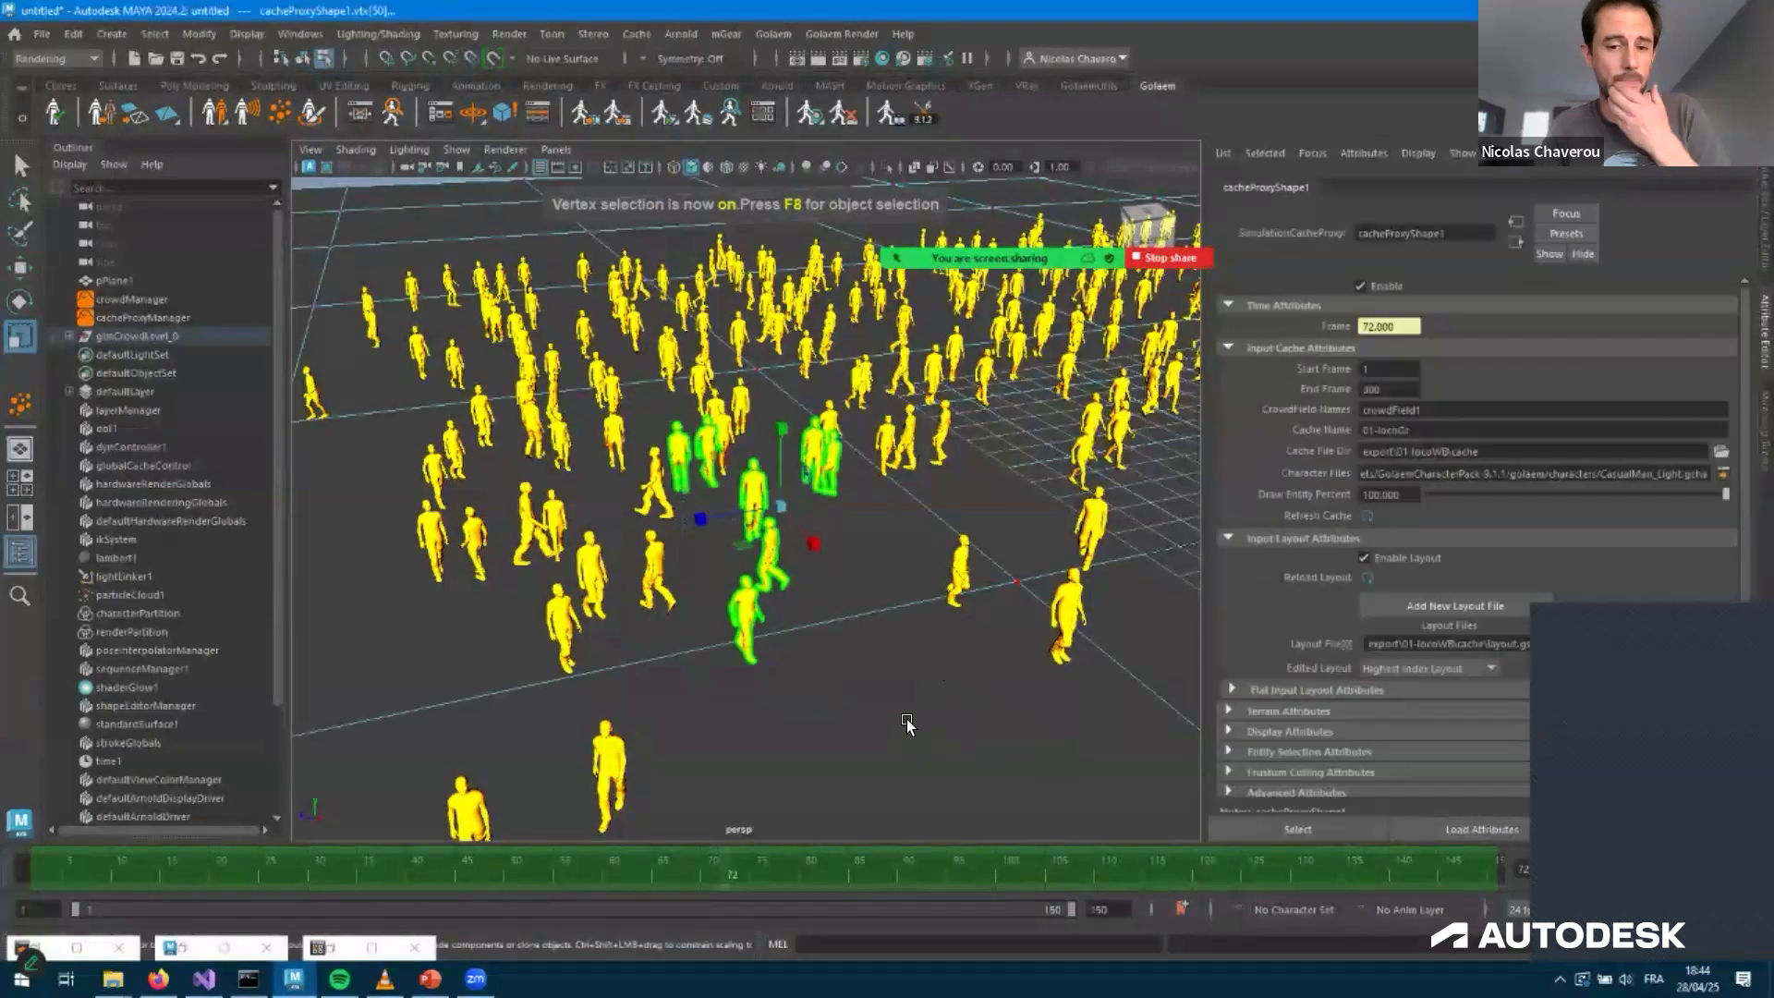
pyautogui.press('w')
pyautogui.moveTo(813, 544); pyautogui.dragTo(977, 727)
pyautogui.moveTo(865, 707); pyautogui.dragTo(752, 735)
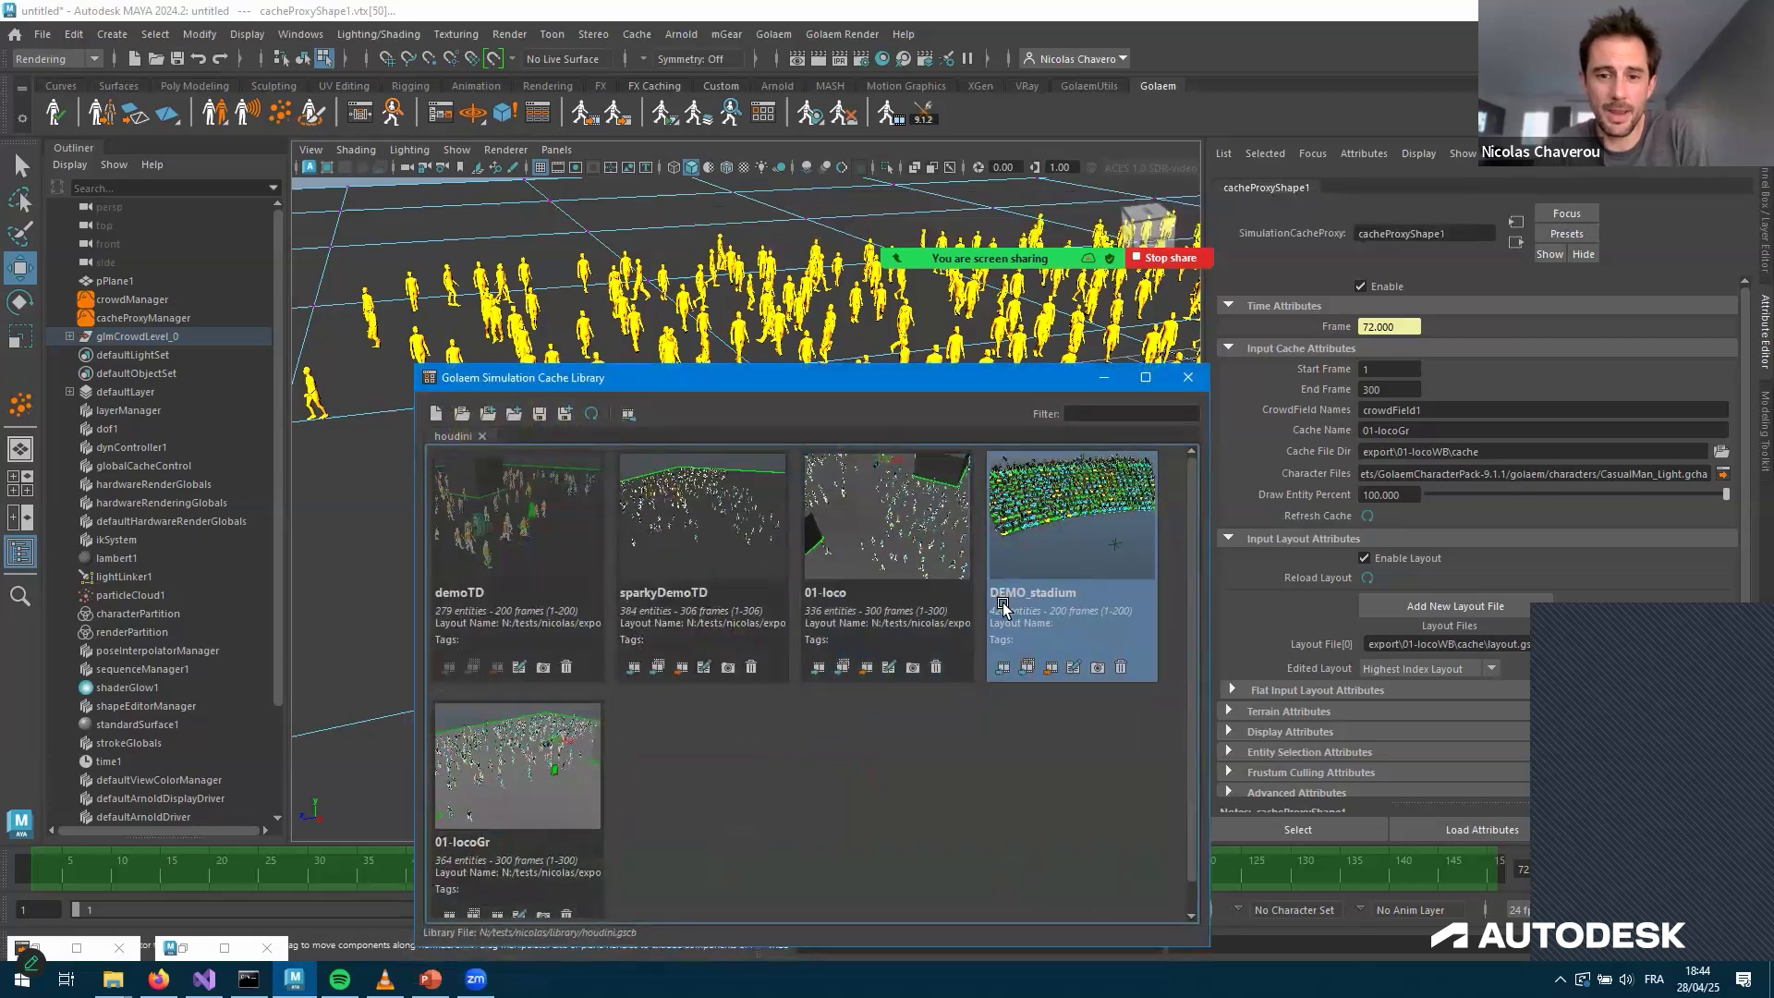
# Import the DEMO_stadium crowd from the Simulation Cache Library and view both crowds together
pyautogui.doubleClick(1069, 614)
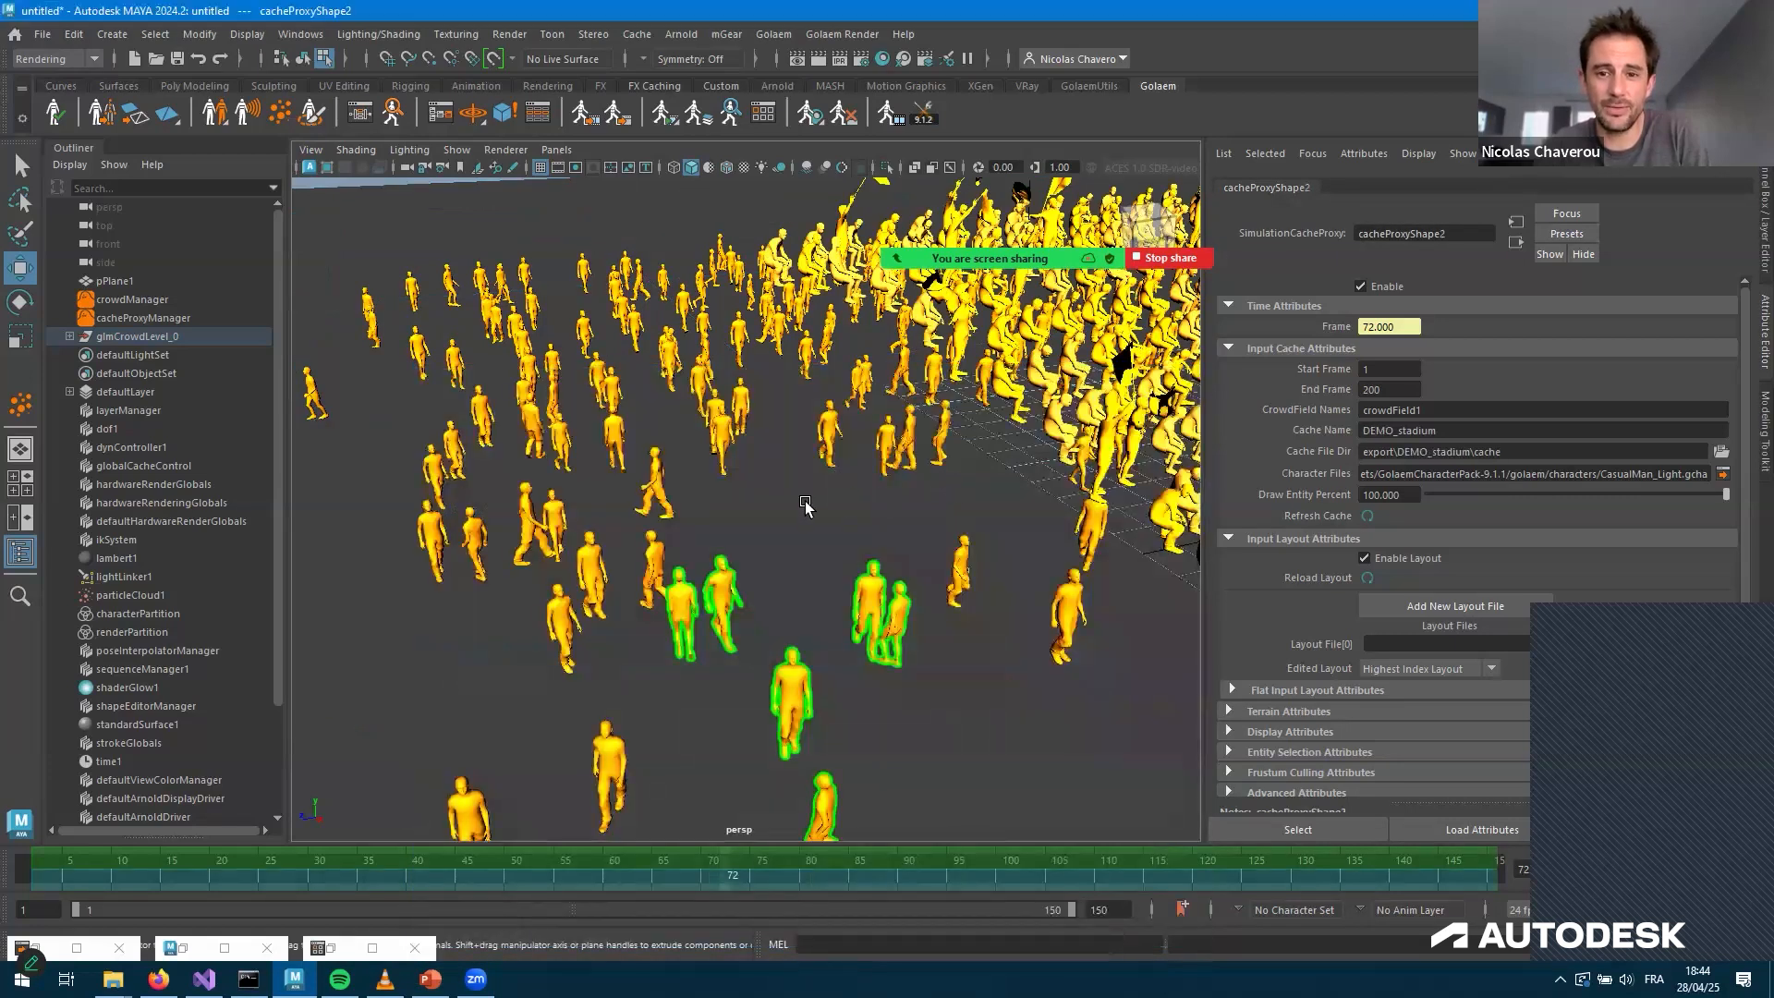
pyautogui.keyDown('alt'); pyautogui.moveTo(758, 372); pyautogui.dragTo(541, 542); pyautogui.keyUp('alt')
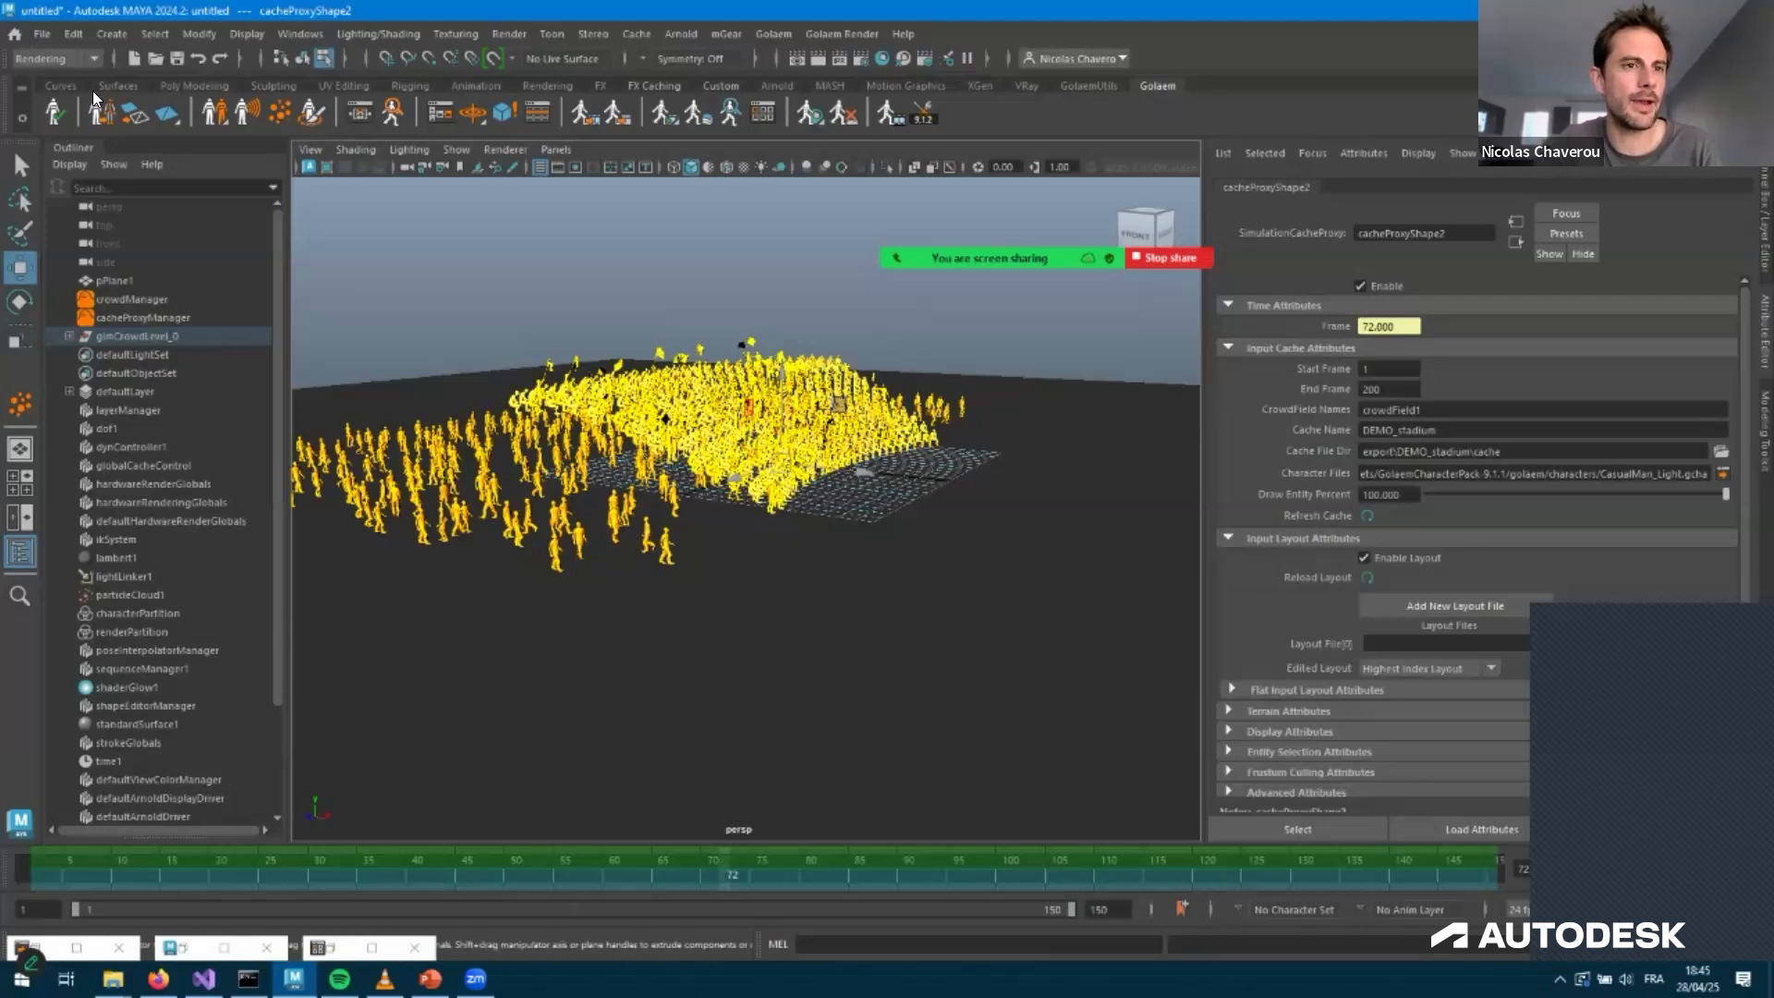
# Start opening another scene and browse to the scenes folder of GolaemCharacterPack-9.1.1 under N:\assets
pyautogui.click(41, 33)
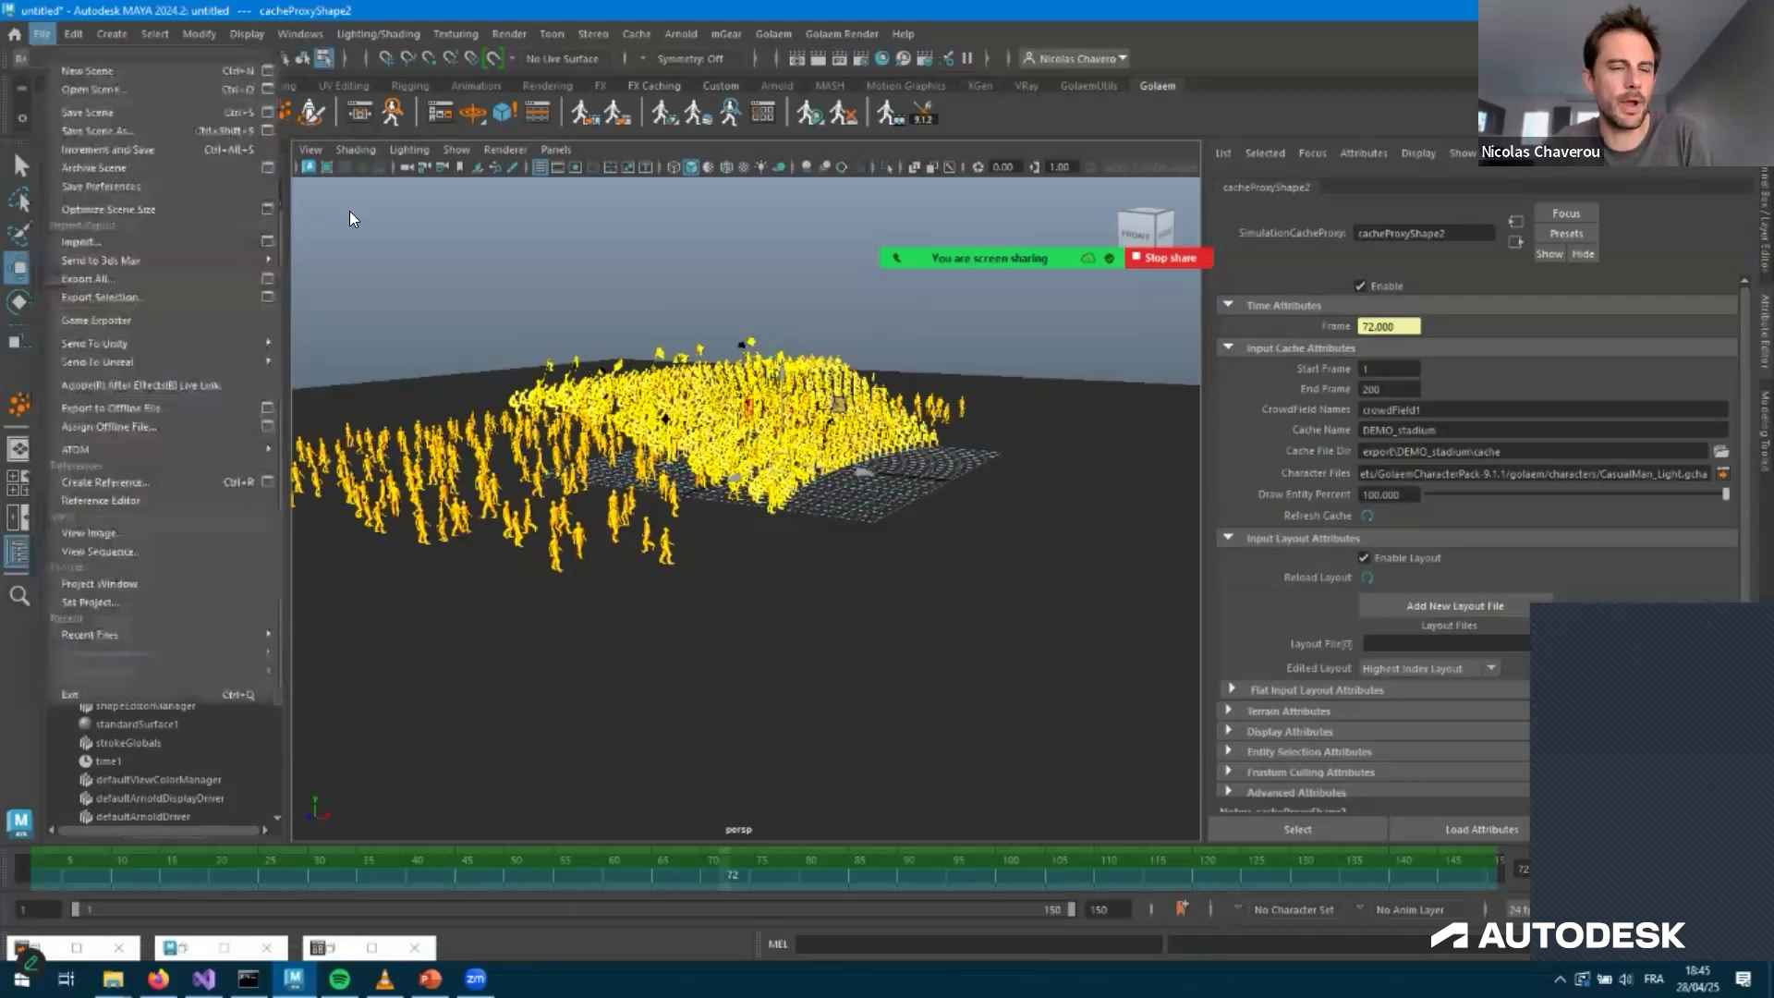
pyautogui.click(102, 88)
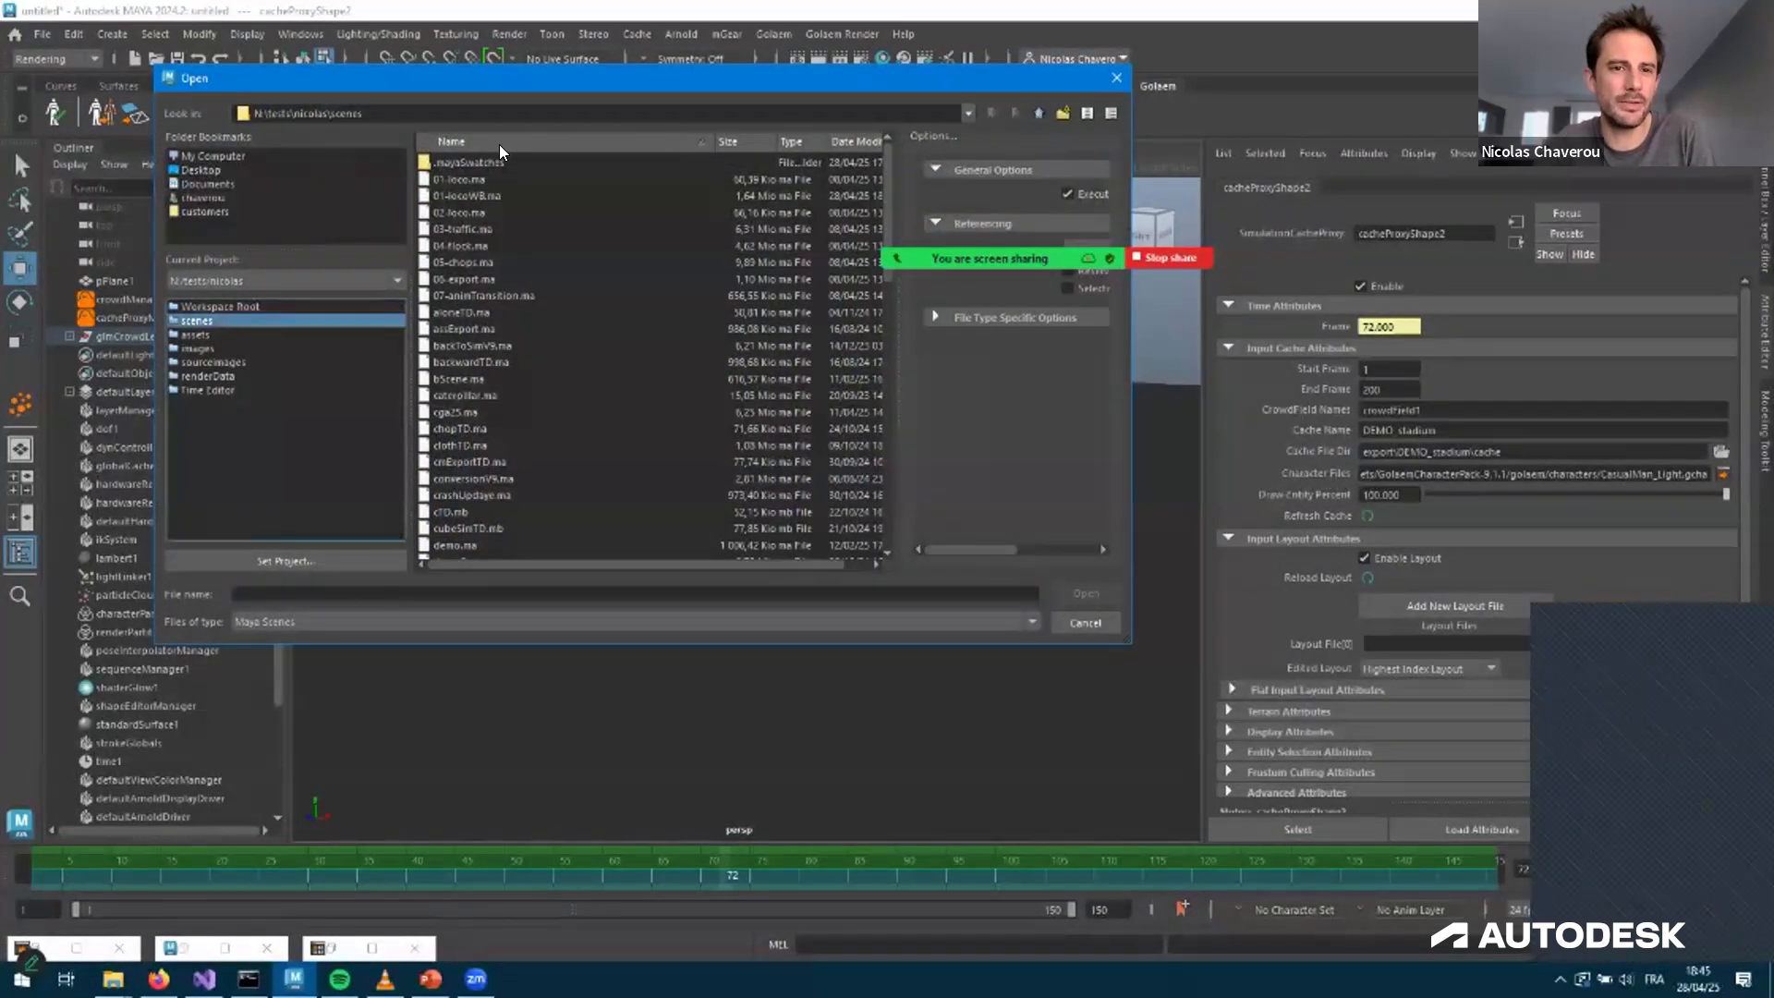
pyautogui.click(1038, 113)
pyautogui.doubleClick(1039, 113)
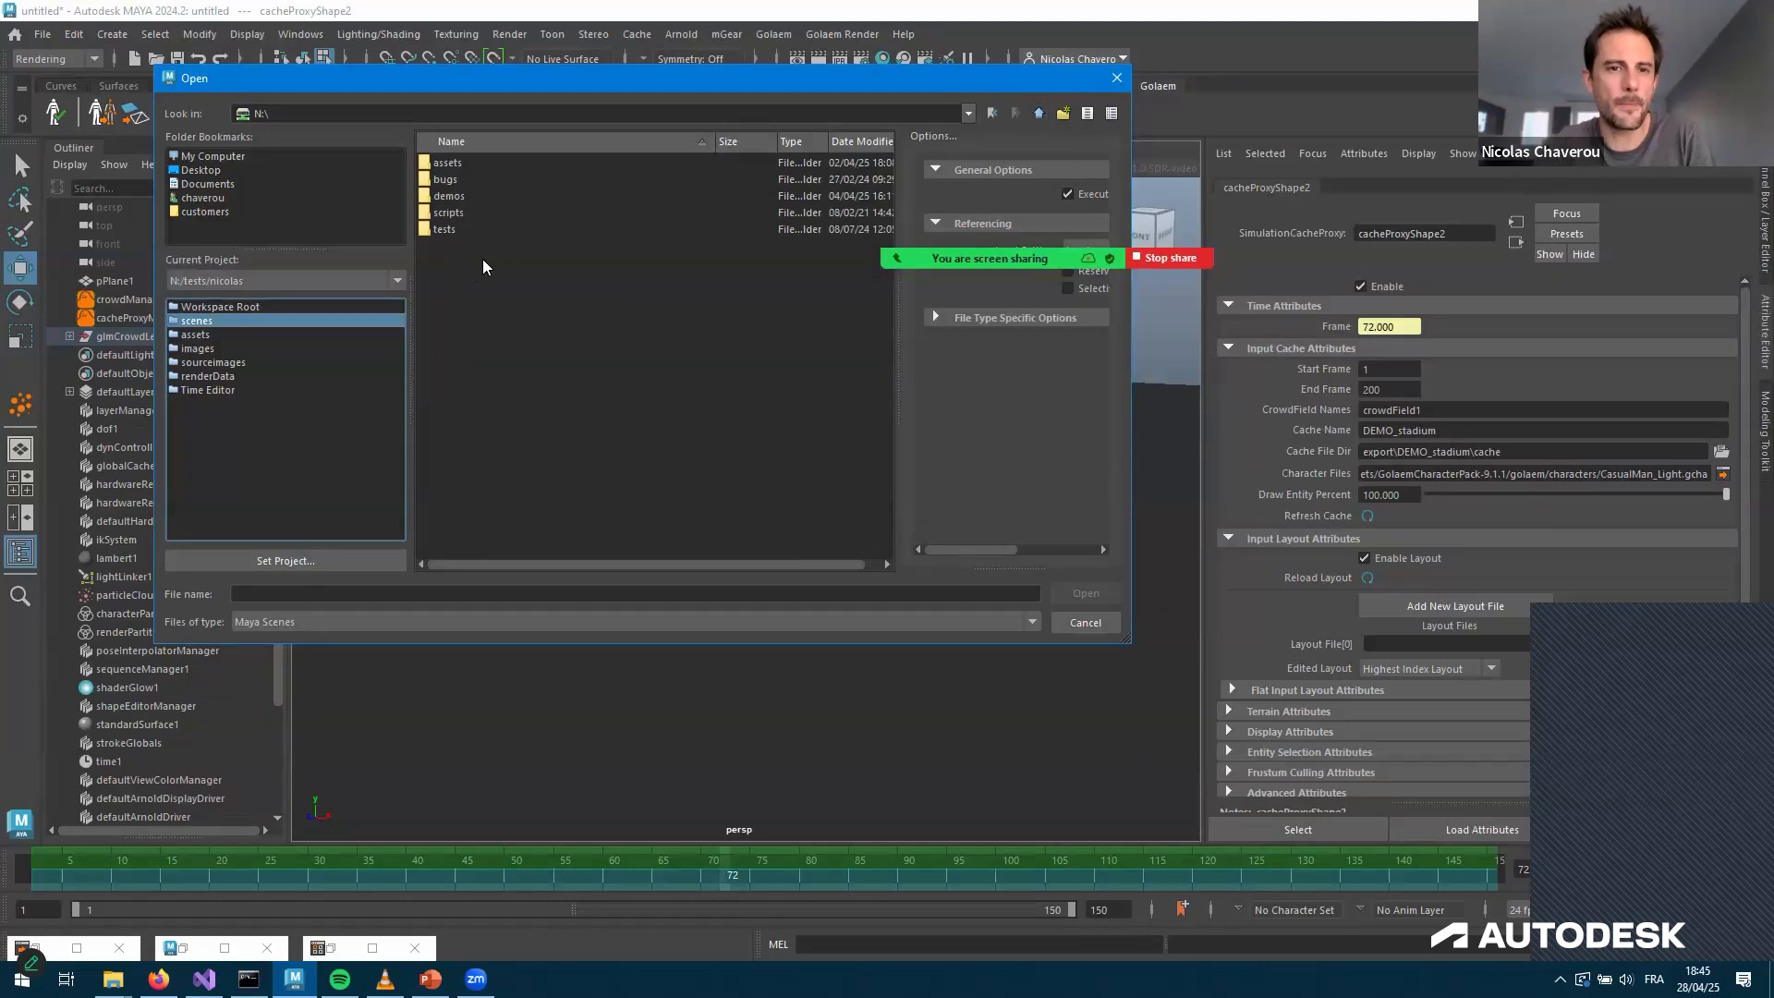
pyautogui.doubleClick(447, 163)
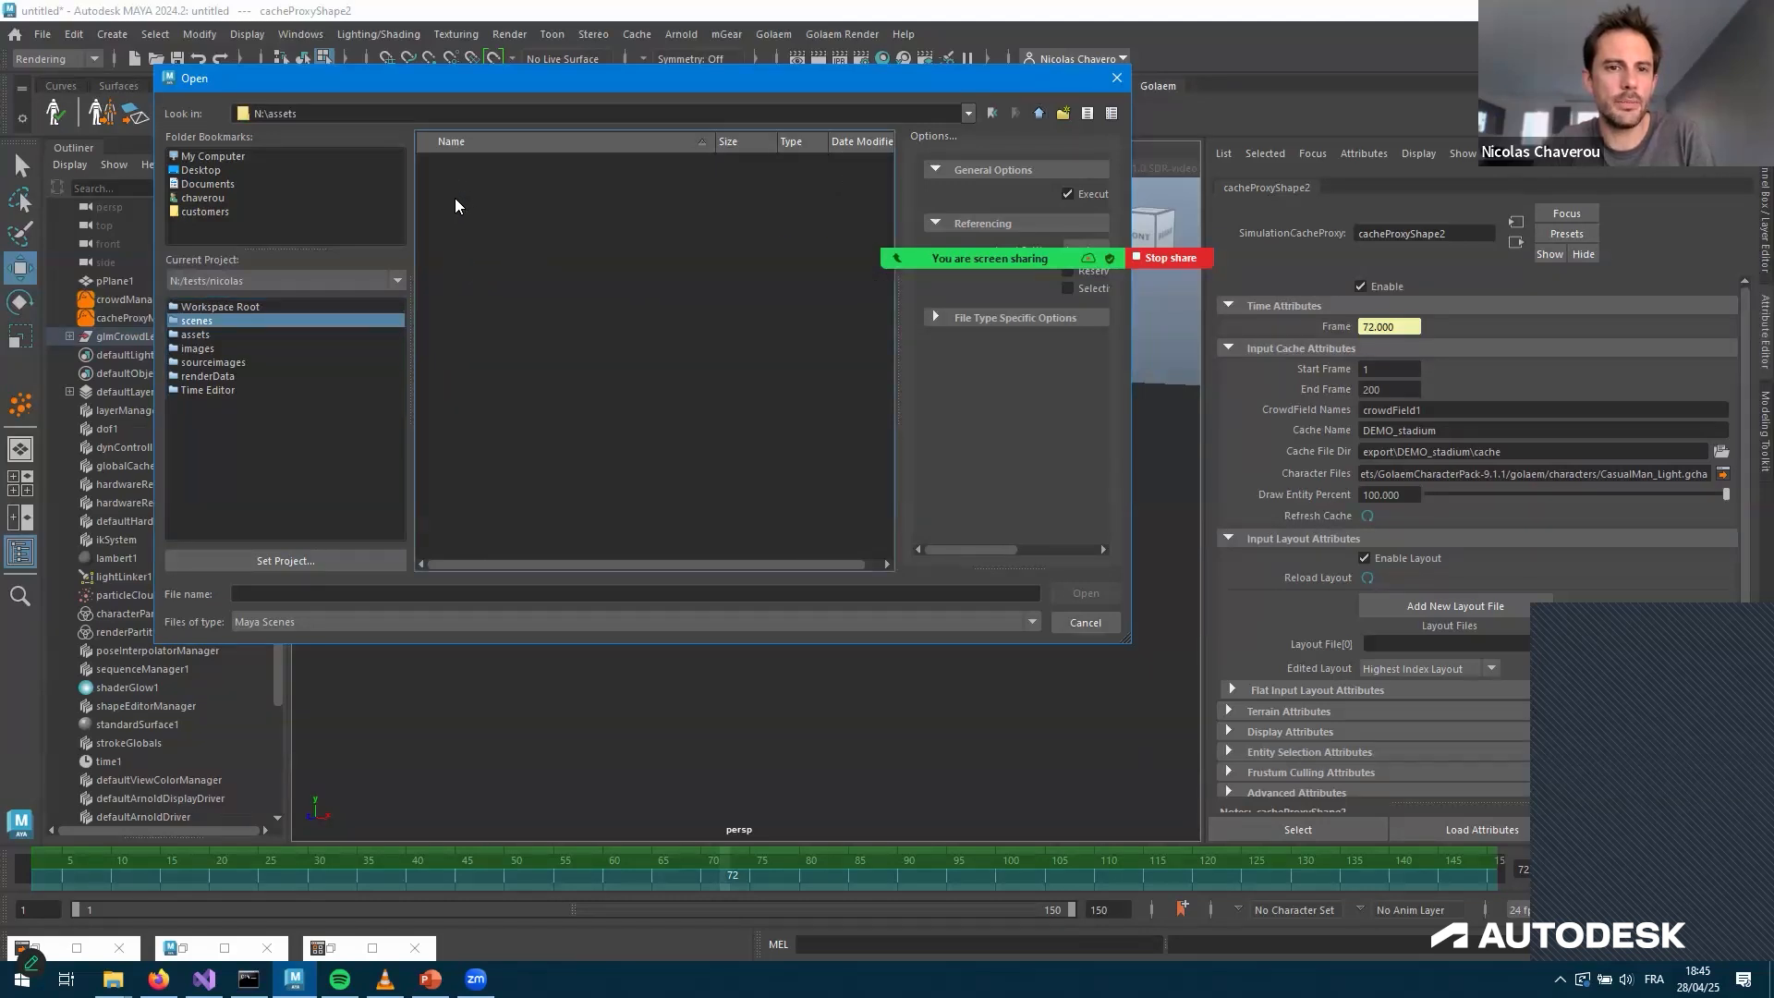
pyautogui.doubleClick(497, 244)
pyautogui.click(511, 194)
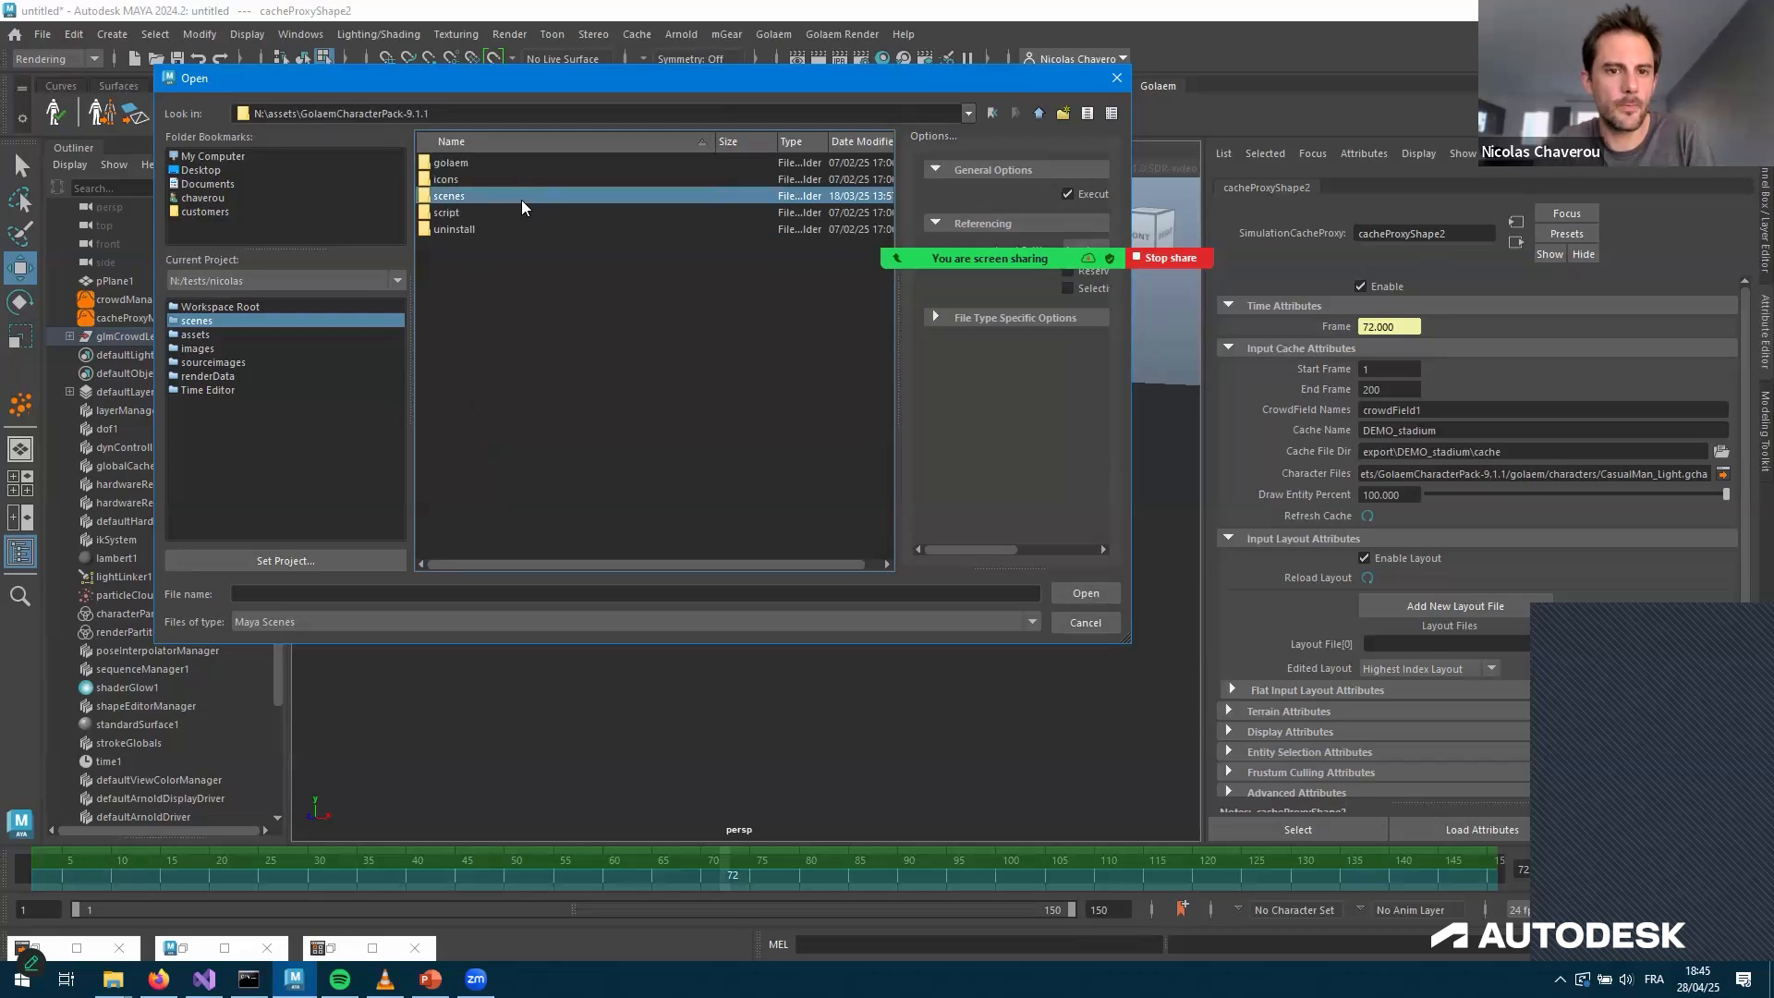
pyautogui.doubleClick(521, 200)
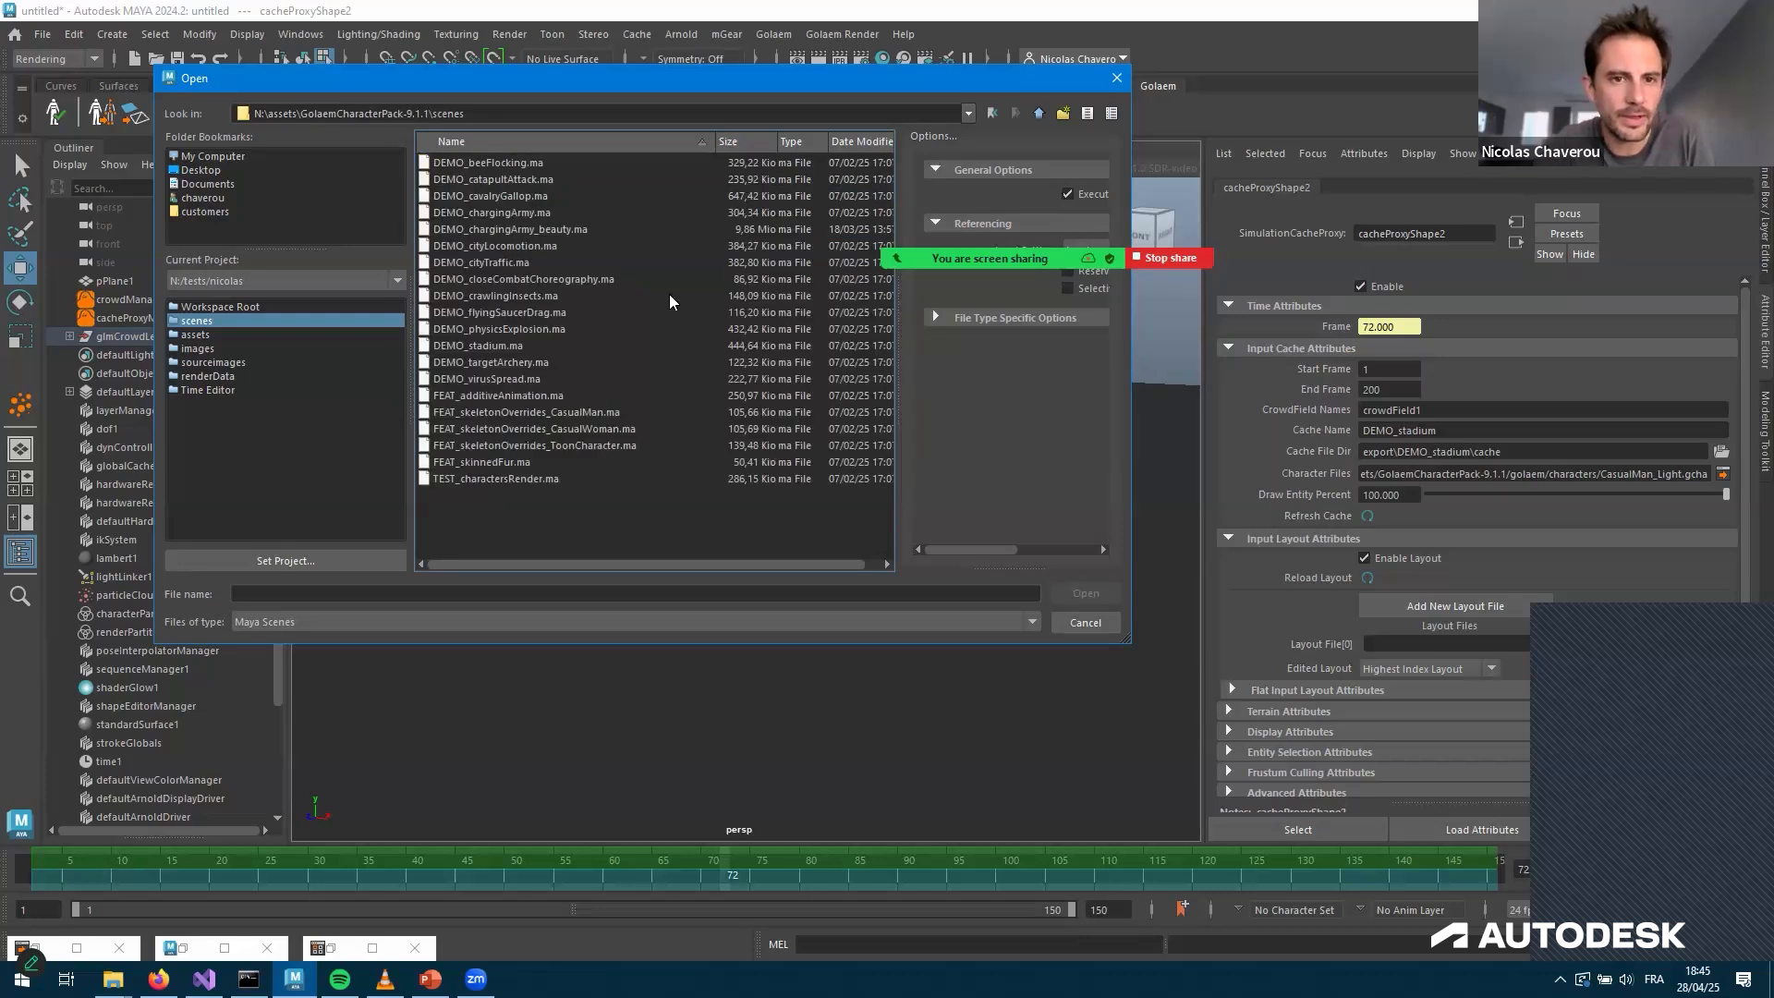
# Open DEMO_cityTraffic.ma without saving the current scene and prepare the sample scene for Arnold
pyautogui.doubleClick(868, 262)
pyautogui.click(887, 493)
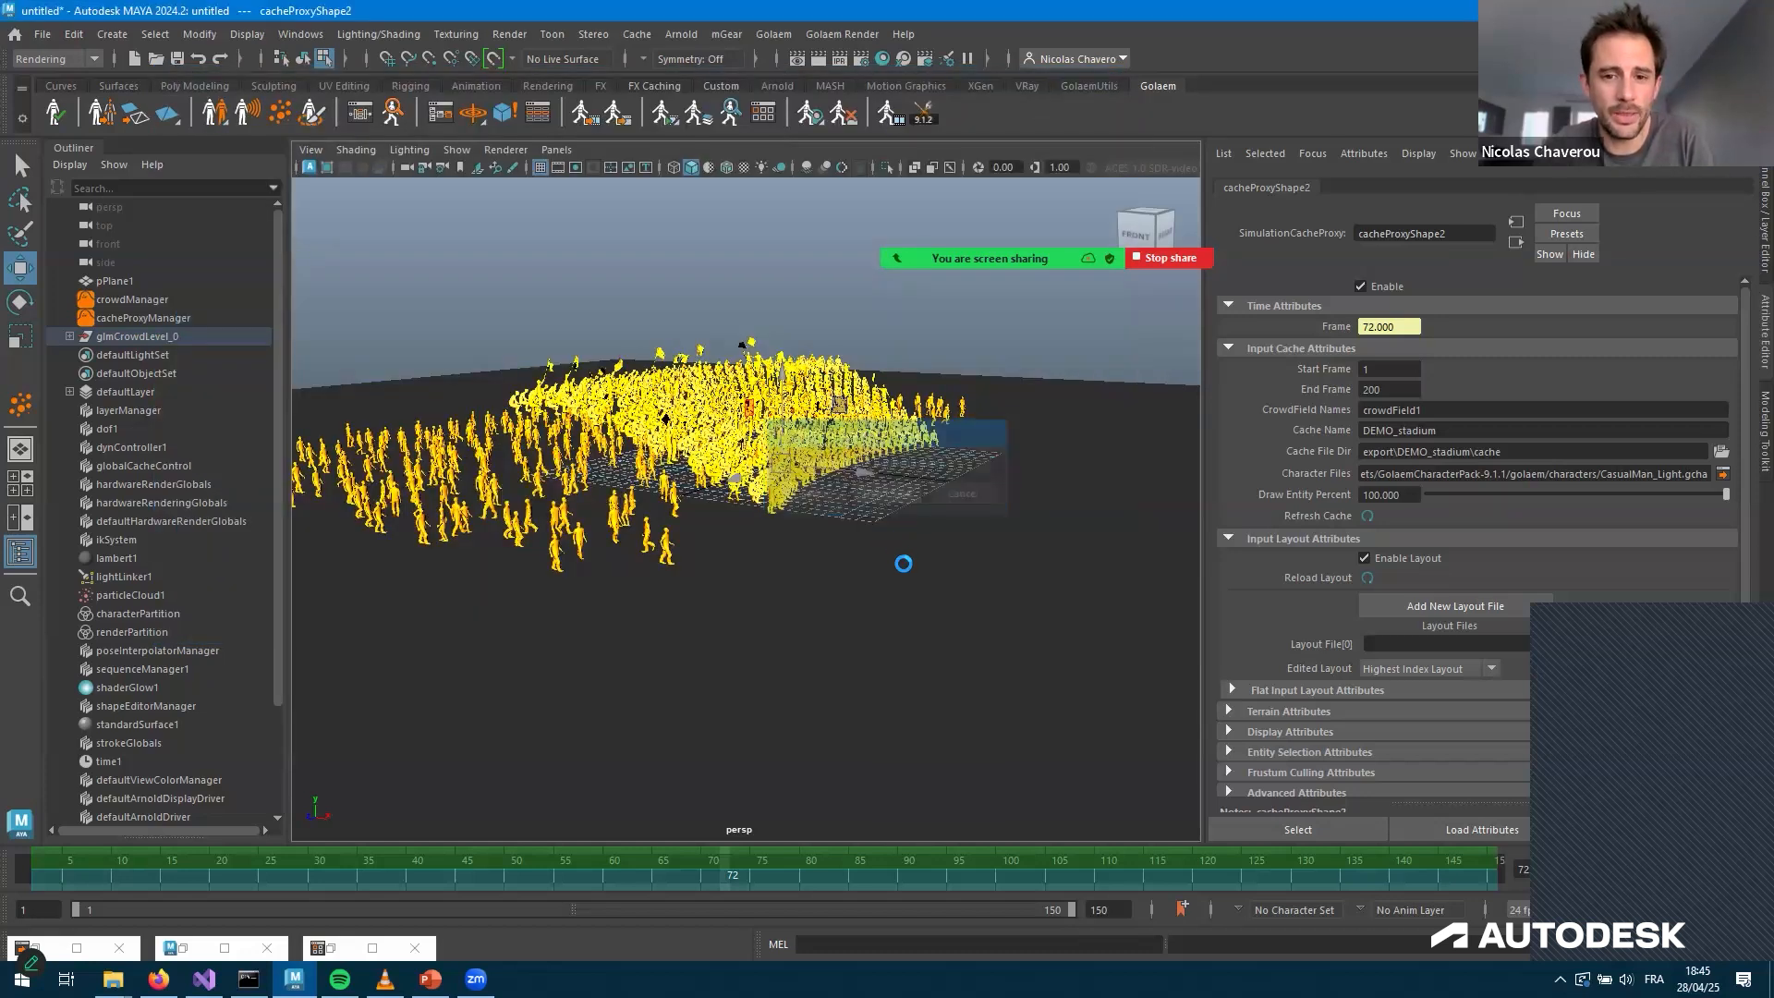
pyautogui.click(855, 527)
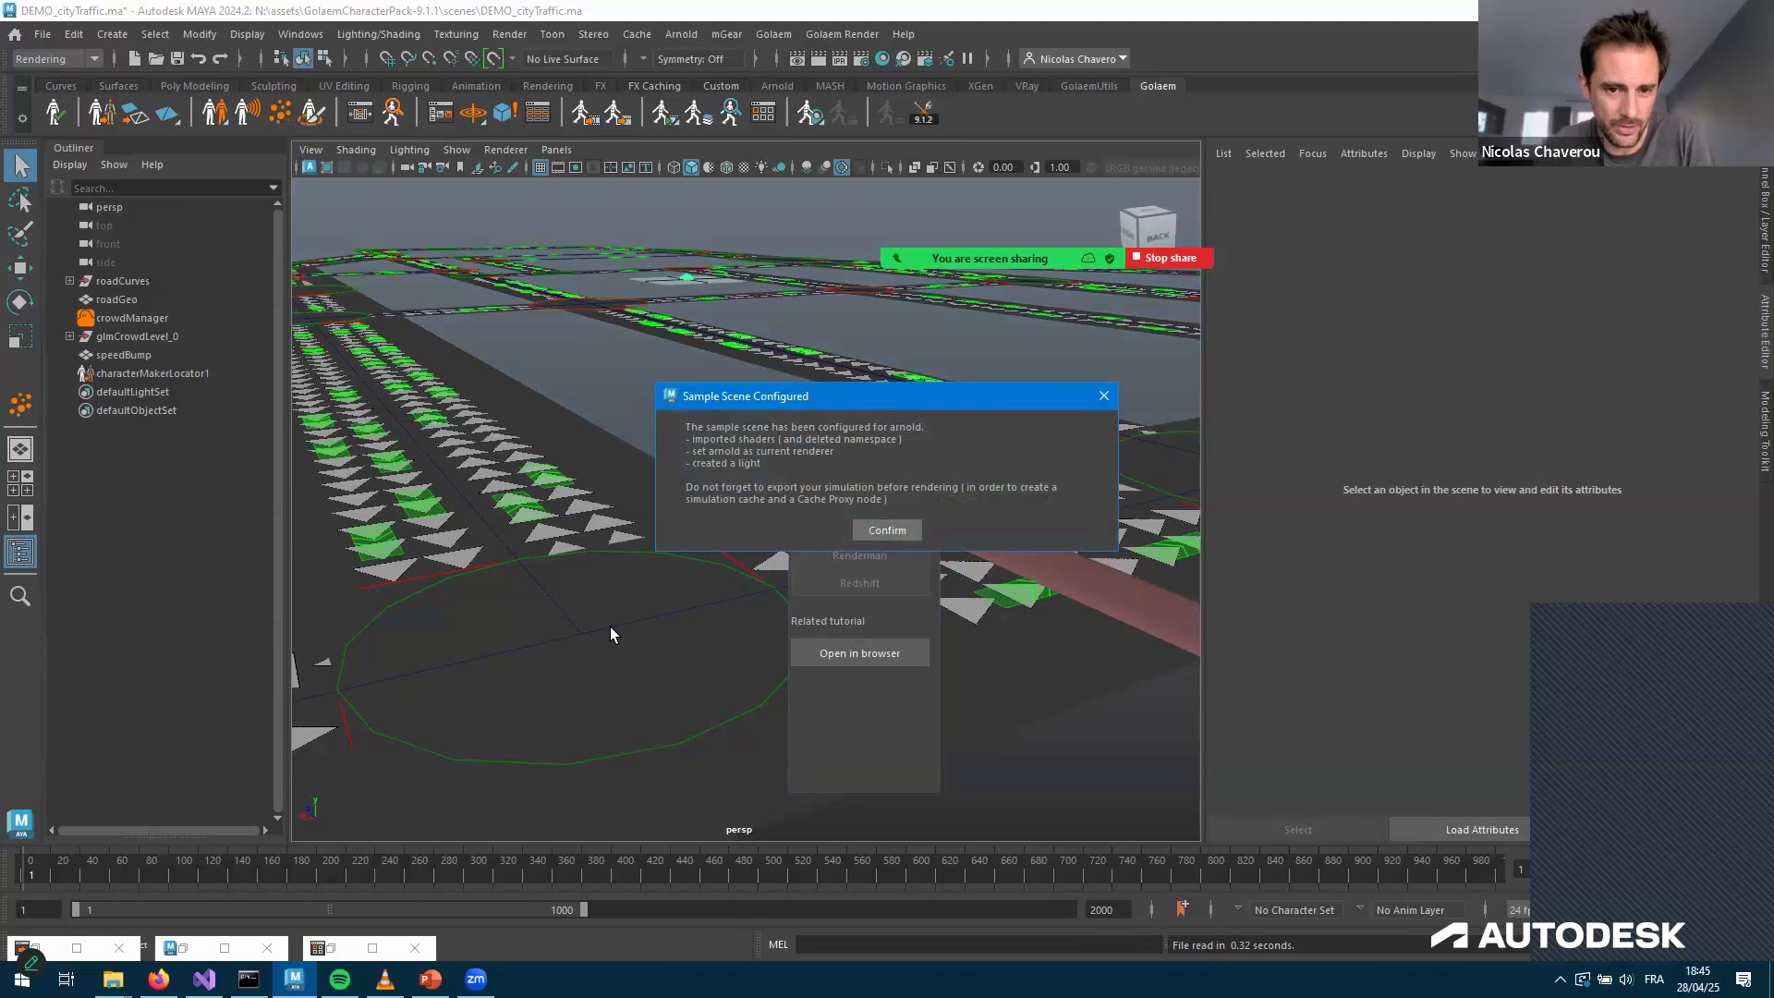
pyautogui.press('Return')
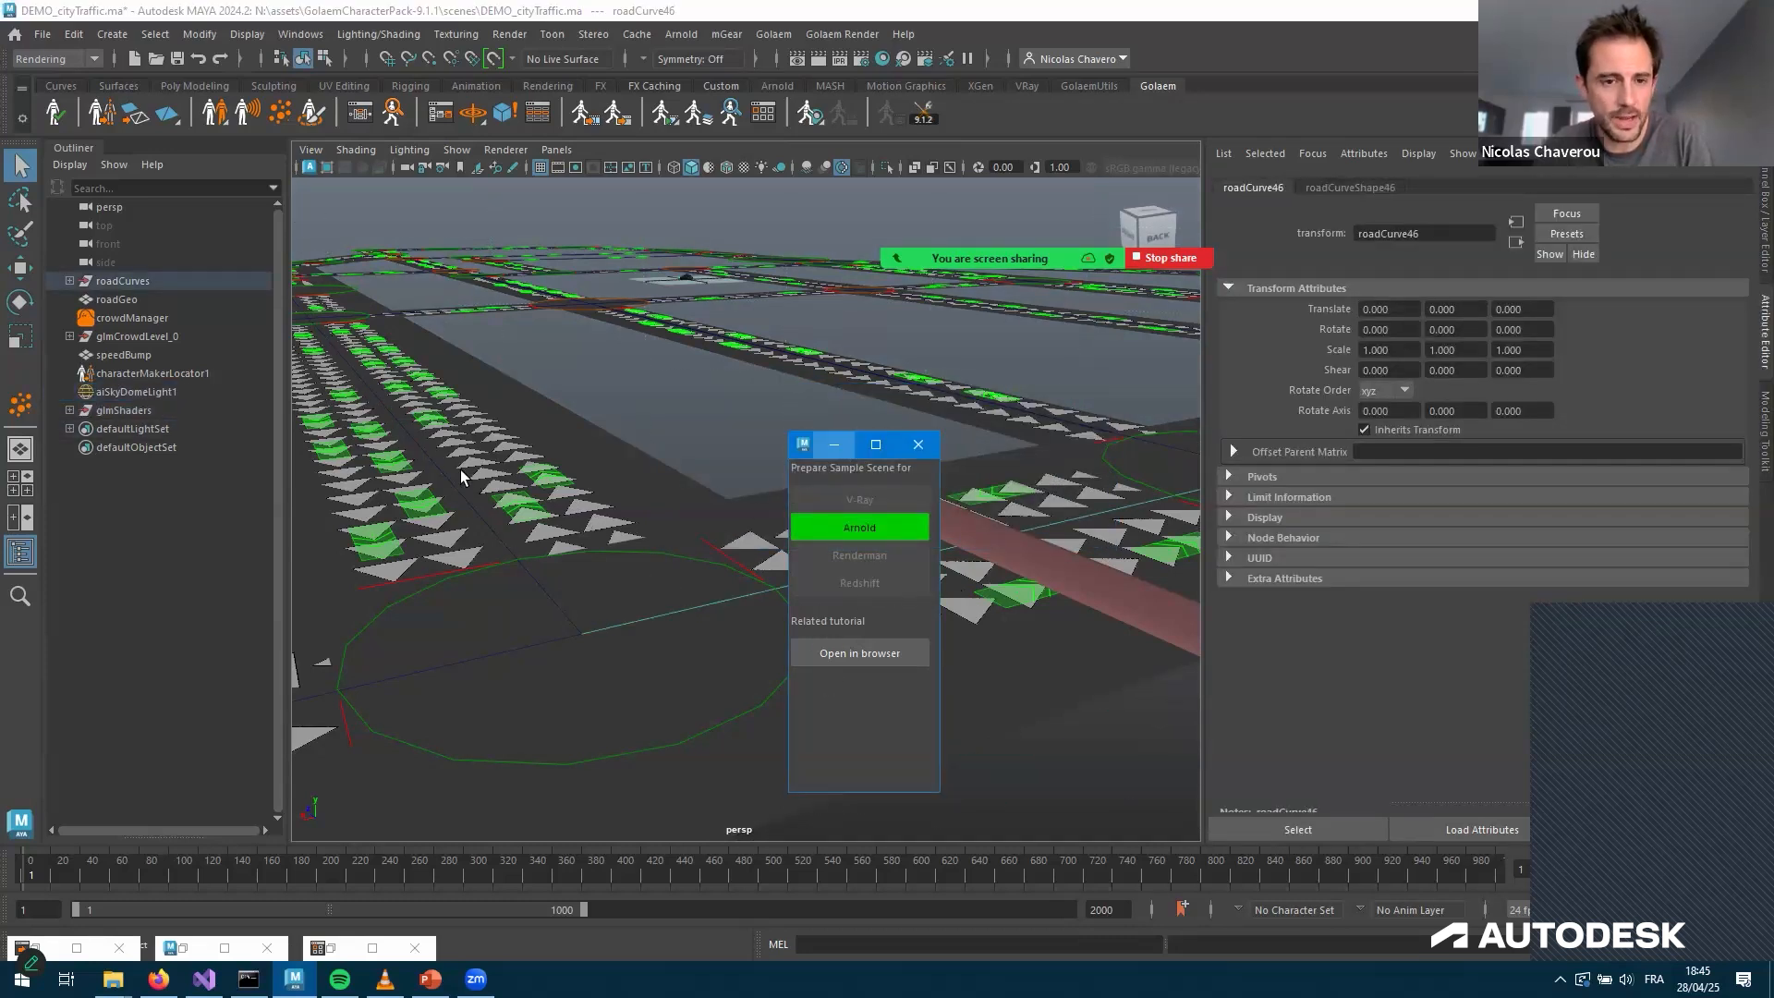
# Try a forward lane count of 6 on roadCurve9 and restore it to 2
pyautogui.keyDown('alt'); pyautogui.moveTo(549, 469); pyautogui.dragTo(482, 522); pyautogui.keyUp('alt')
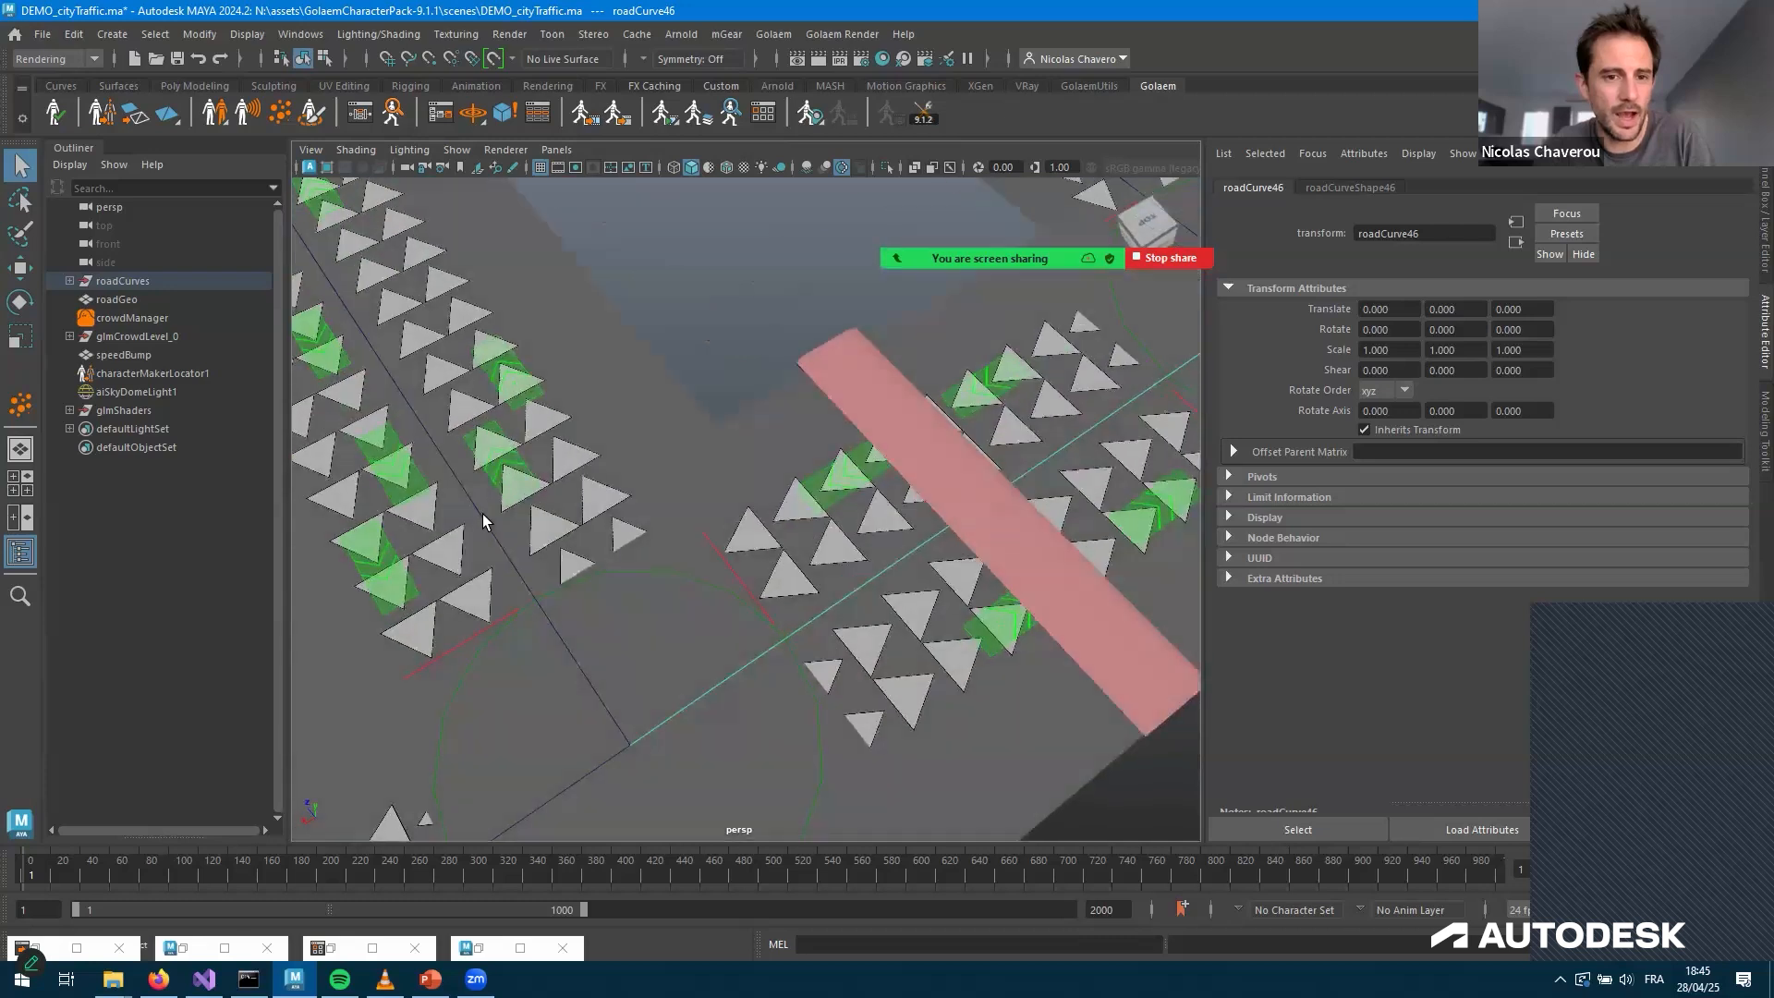
pyautogui.hotkey('ctrl', 'z')
pyautogui.hotkey('ctrl', 'z')
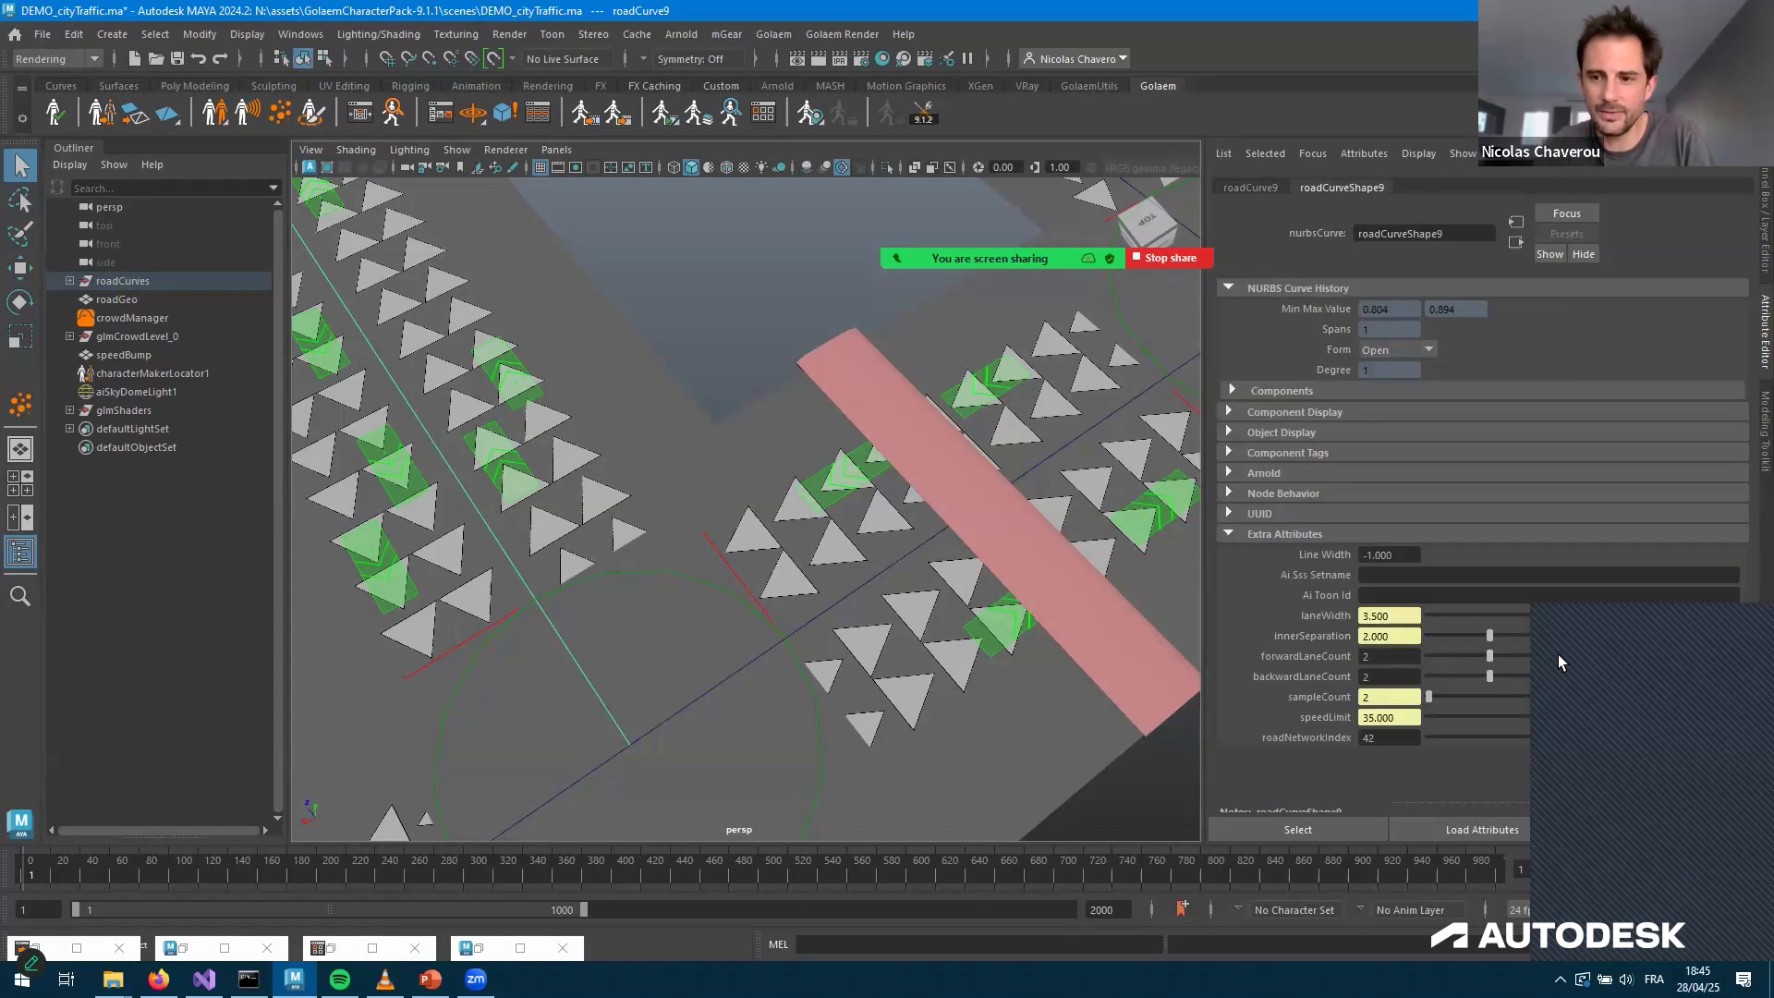
pyautogui.moveTo(1613, 654); pyautogui.dragTo(1479, 650)
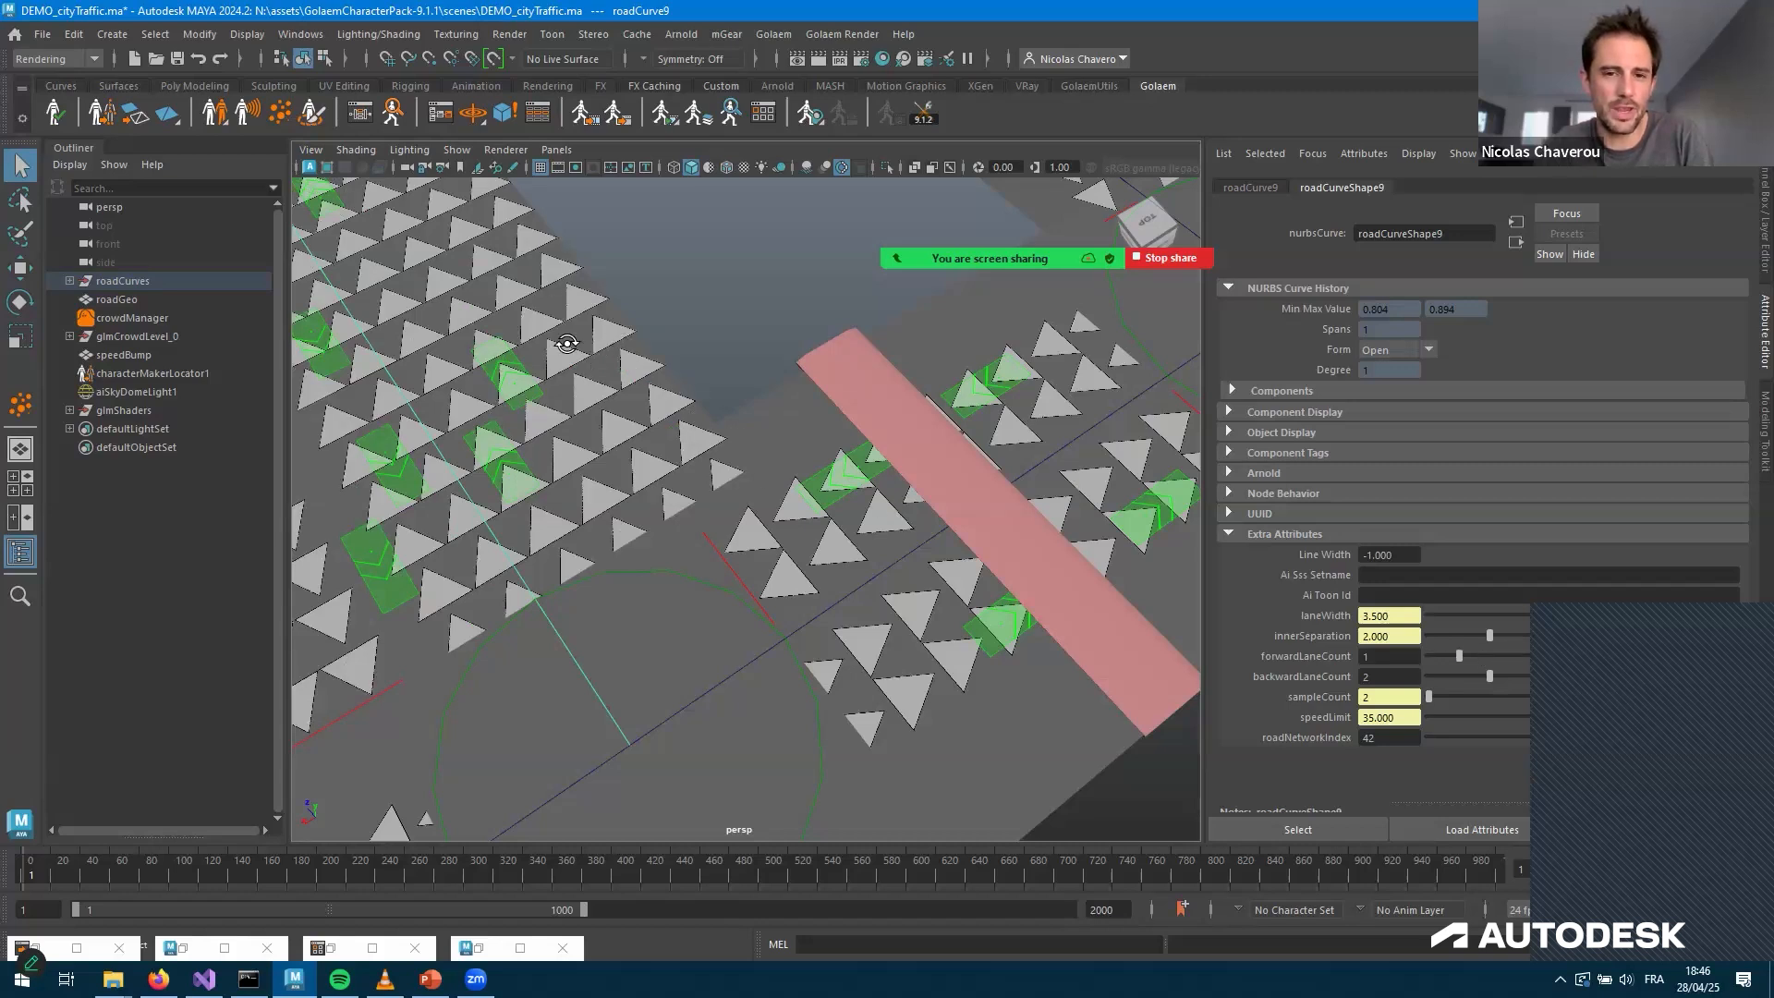
pyautogui.scroll(-6, 739, 520)
pyautogui.keyDown('alt'); pyautogui.moveTo(752, 517); pyautogui.dragTo(628, 448); pyautogui.keyUp('alt')
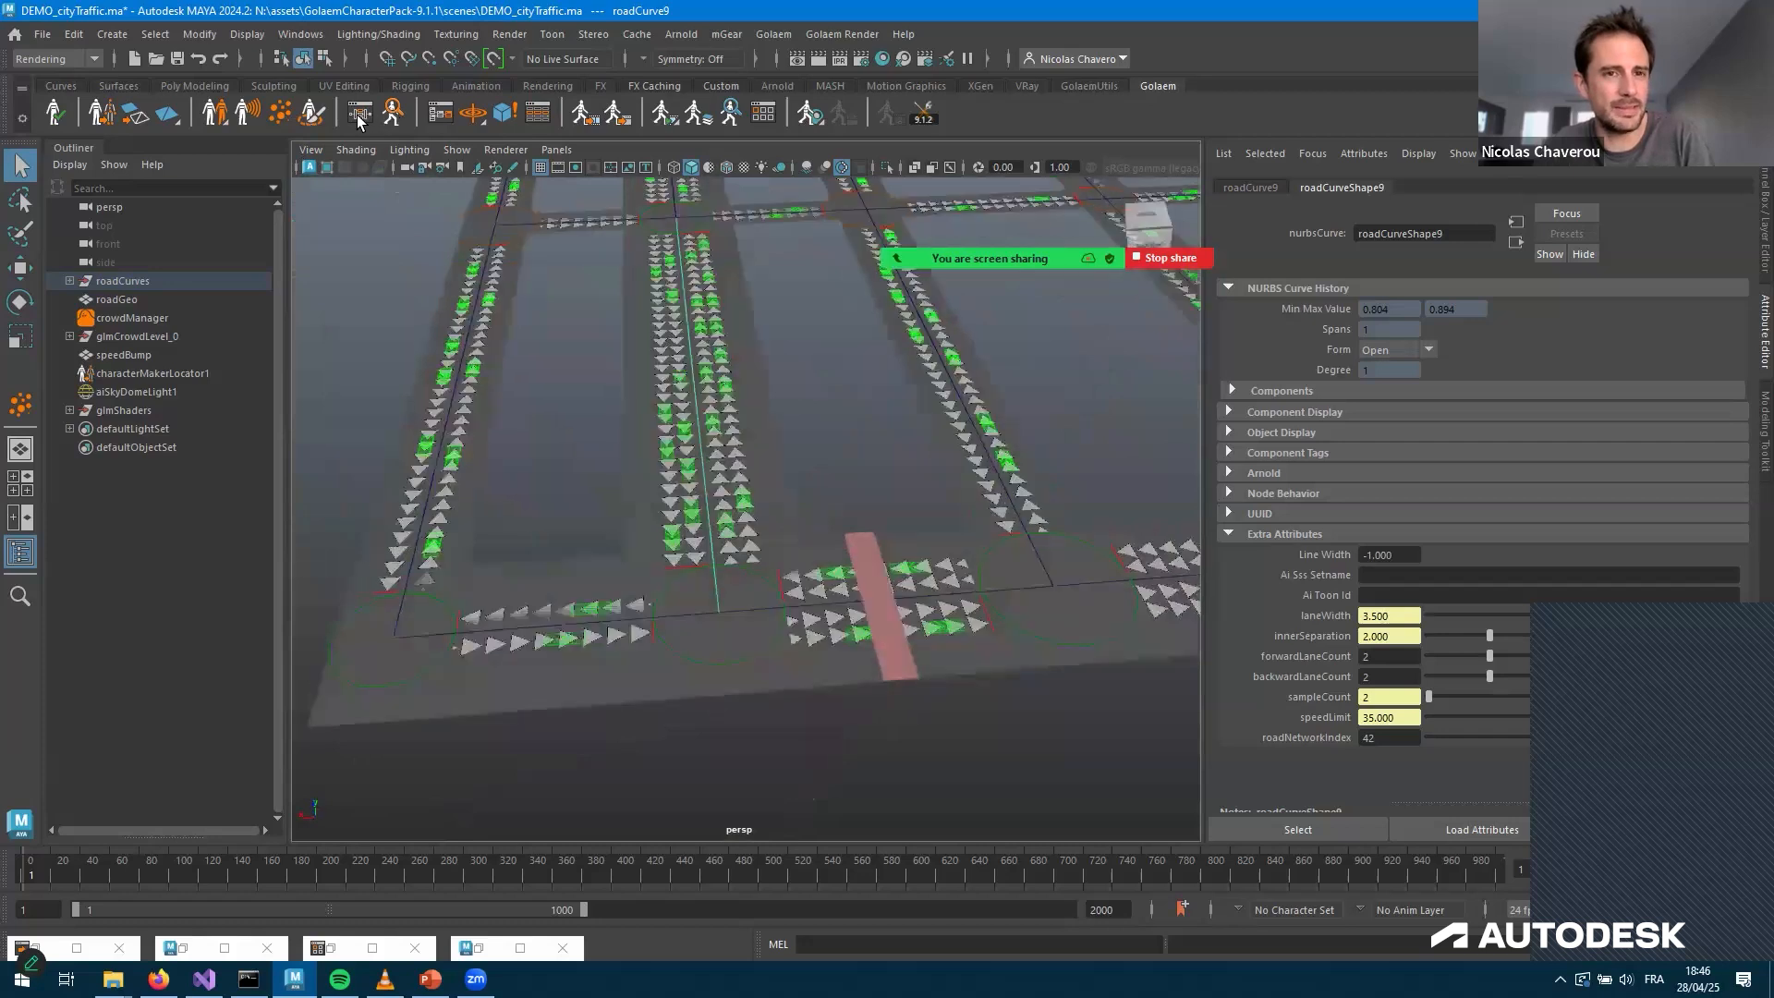
# Open the Golaem Behavior Editor to examine the car entity type's behavior graph, and minimize it
pyautogui.scroll(6, 784, 519)
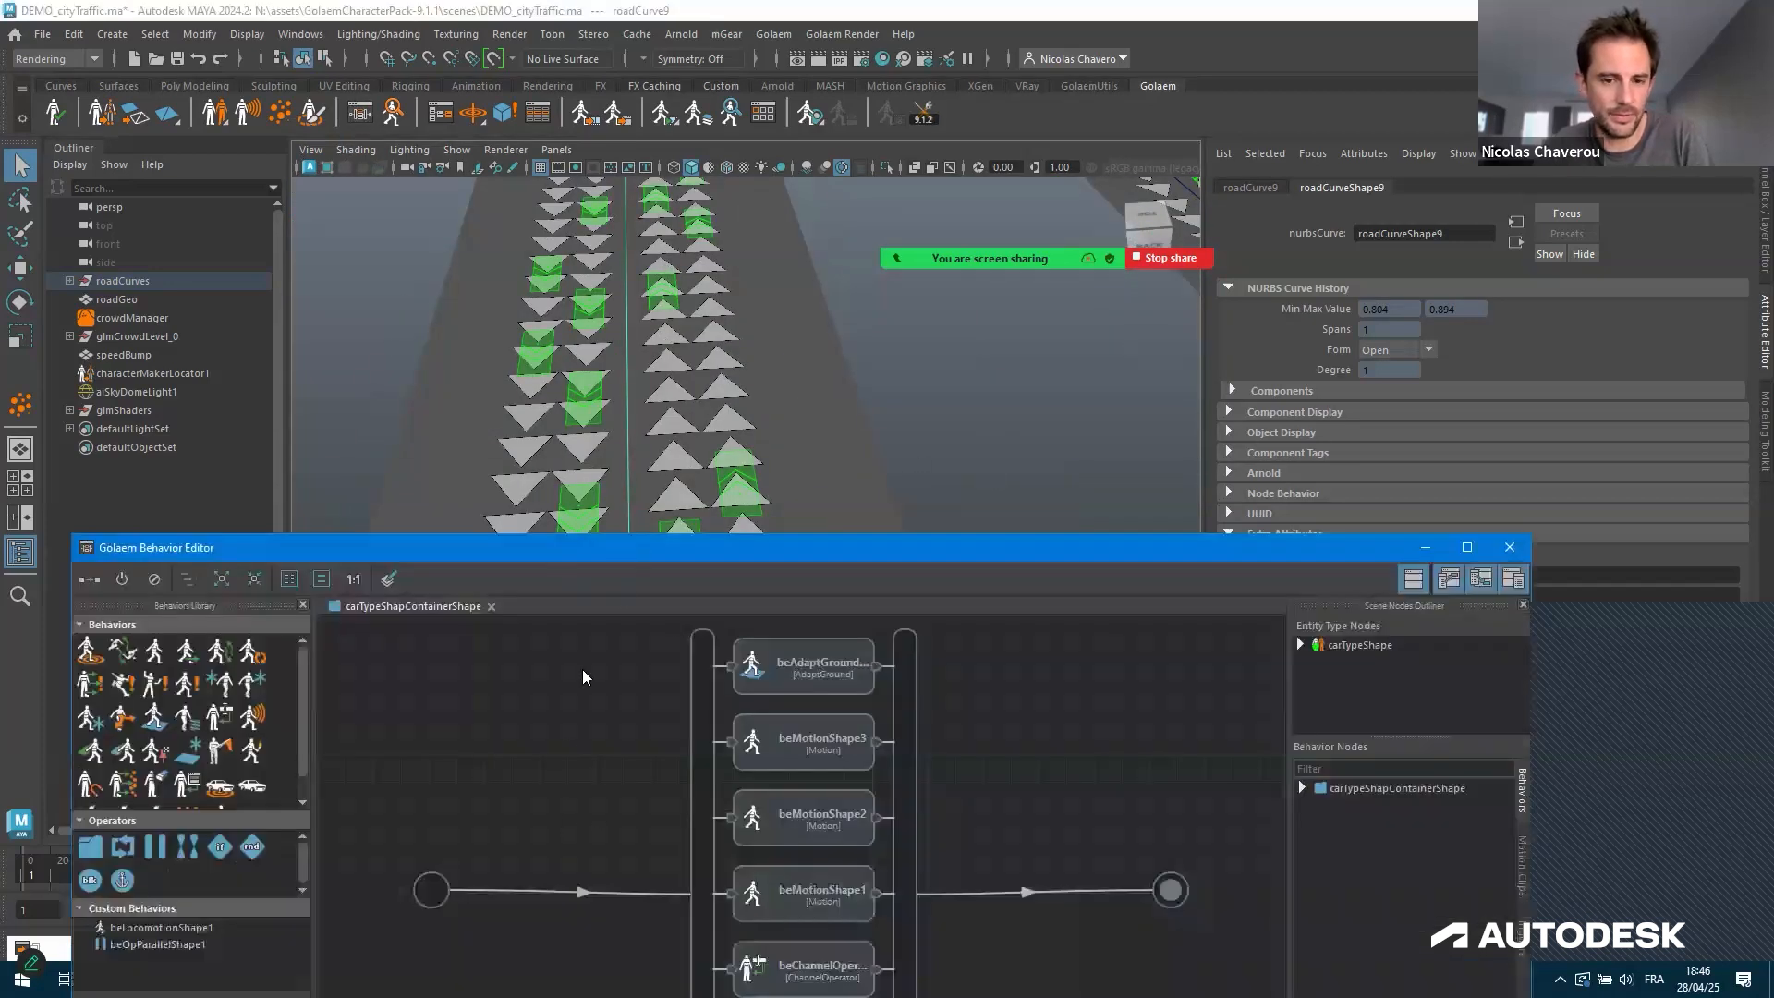
pyautogui.moveTo(583, 547); pyautogui.dragTo(406, 326)
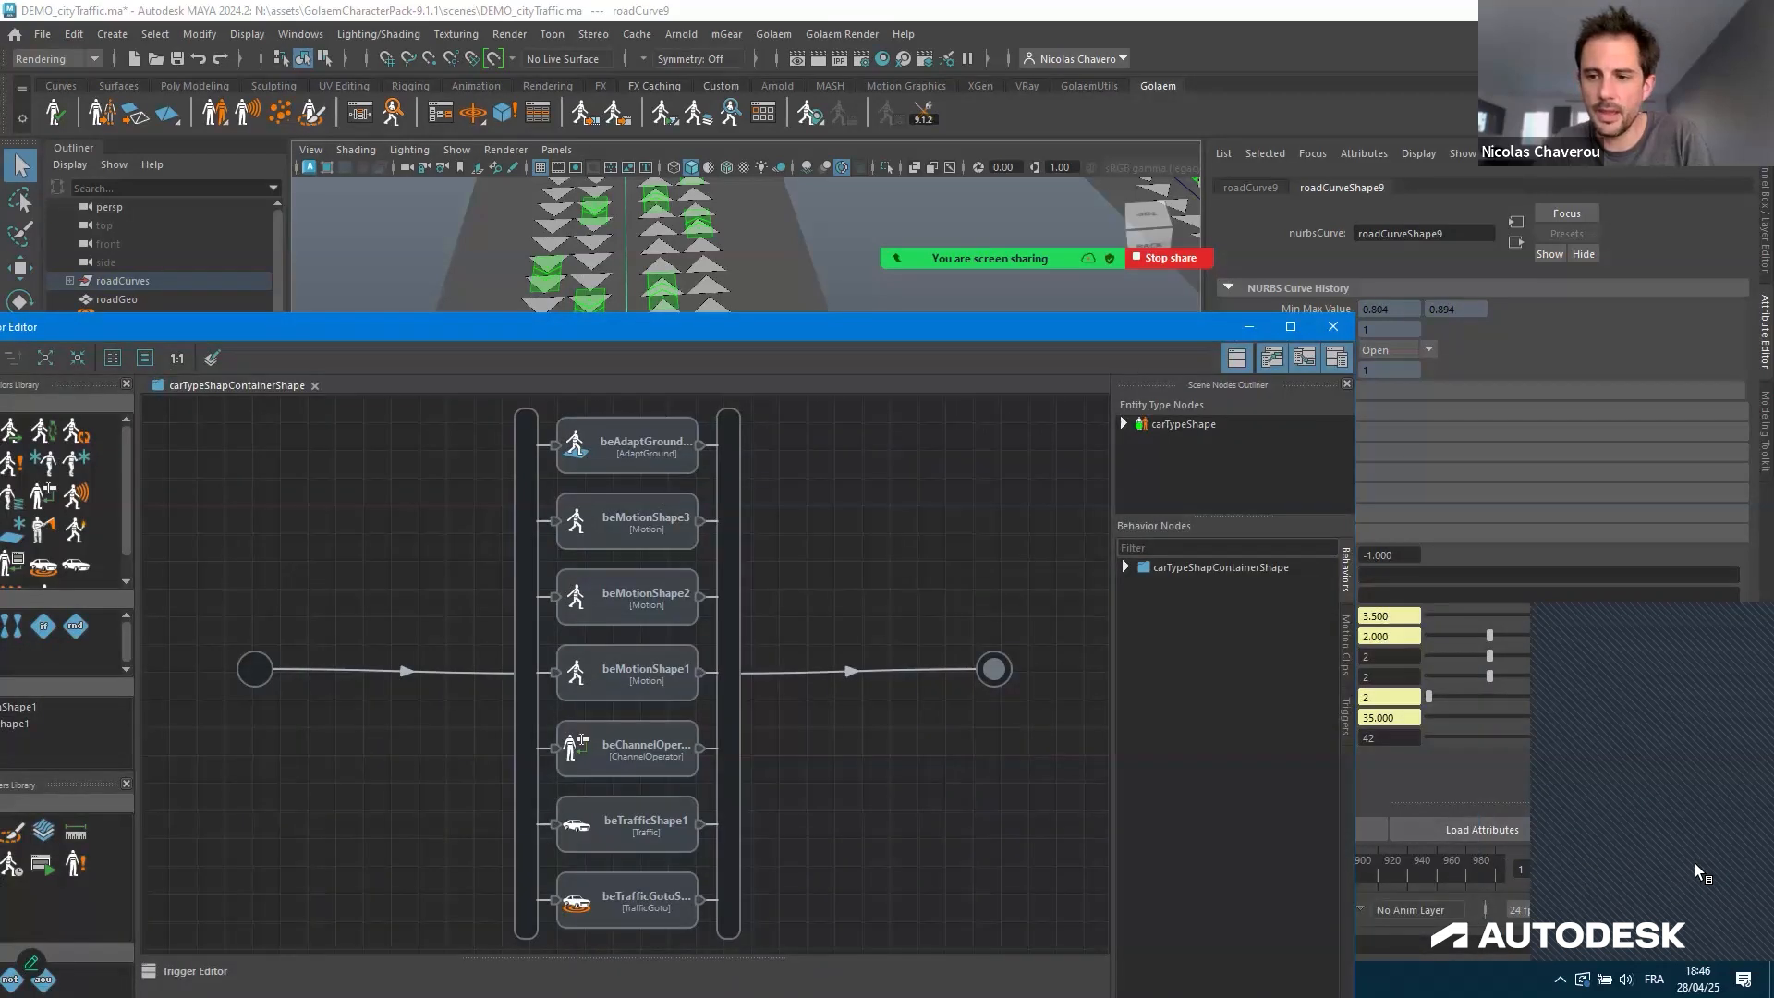
pyautogui.click(1249, 327)
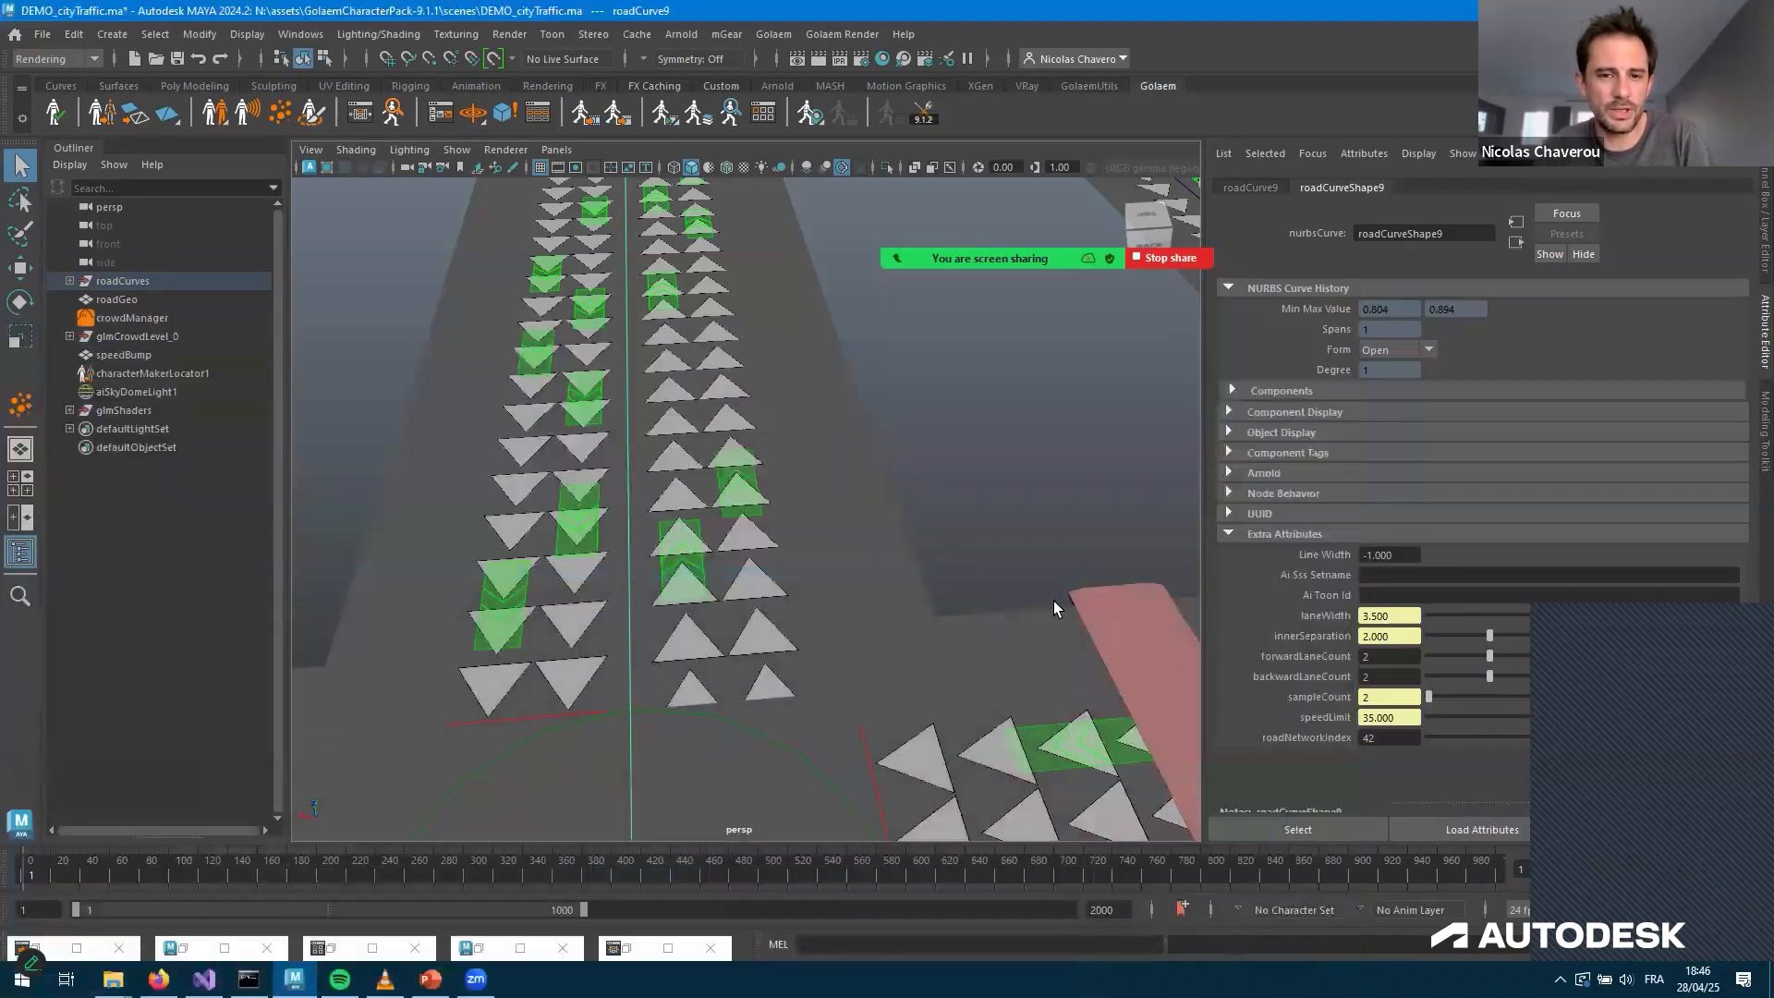
# Play the traffic simulation and examine how the cars move along the lanes, through the crossroads and across the whole road network
pyautogui.hotkey('alt', 'v')
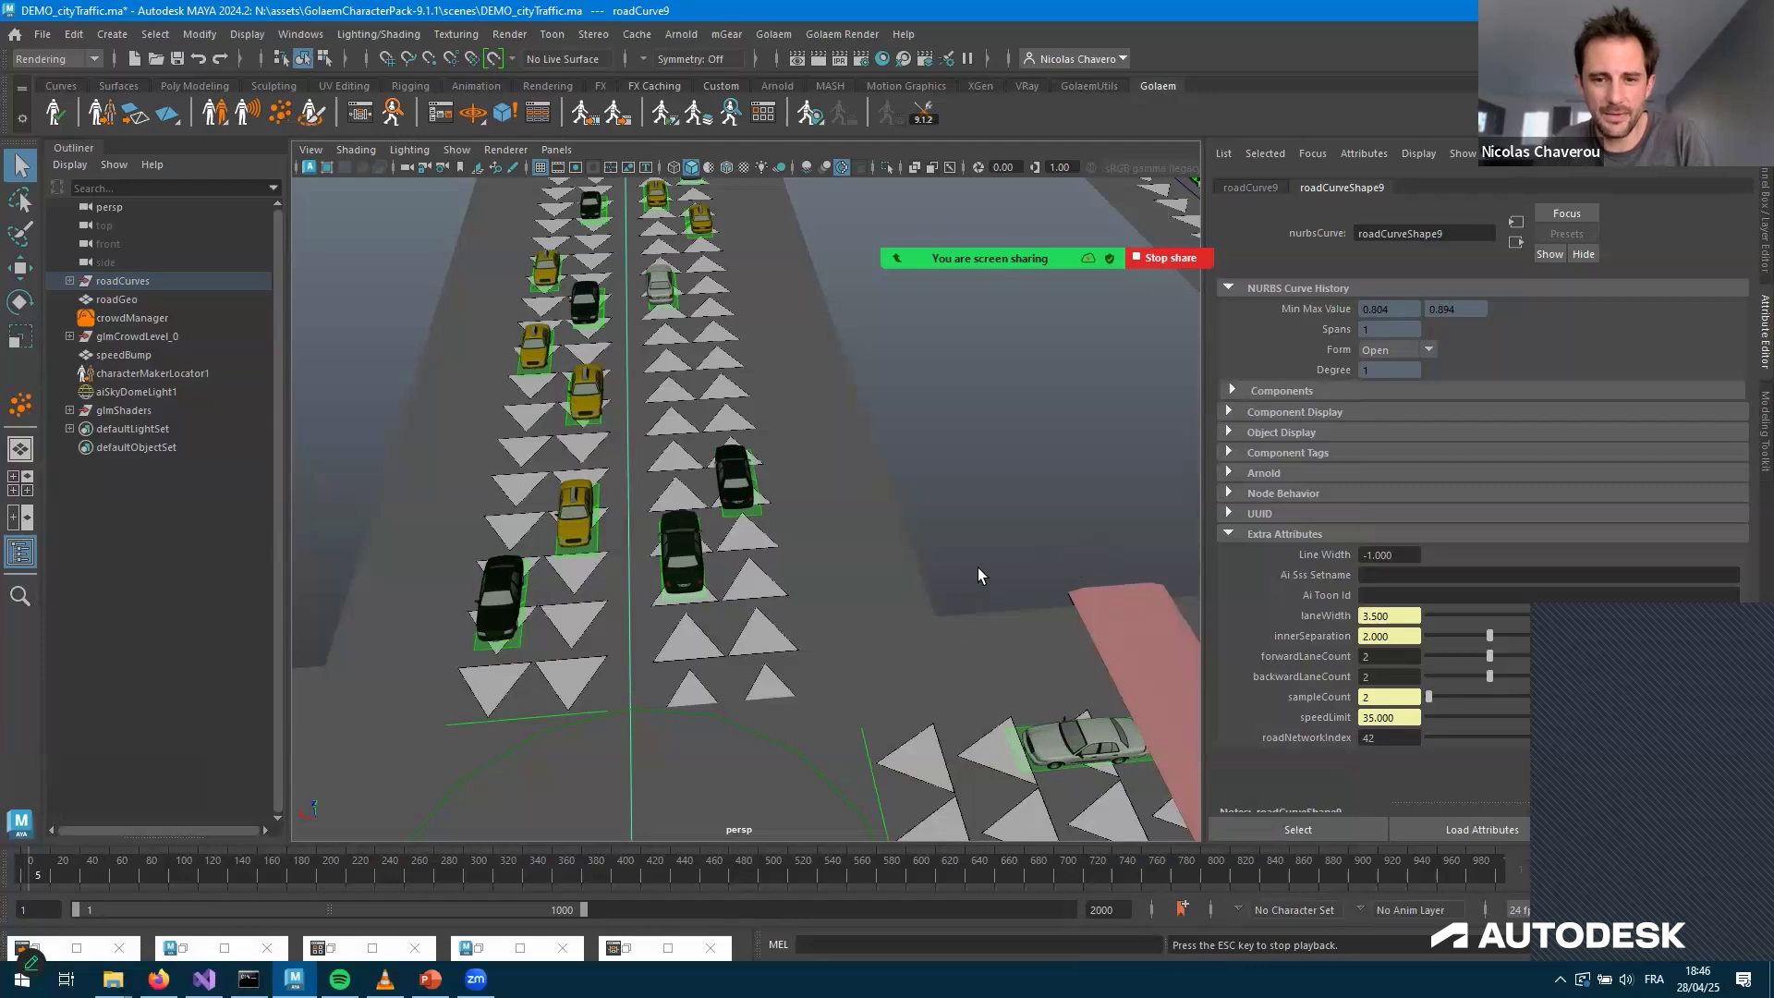
pyautogui.keyDown('alt'); pyautogui.moveTo(1299, 667); pyautogui.dragTo(1412, 554); pyautogui.keyUp('alt')
pyautogui.keyDown('alt'); pyautogui.moveTo(802, 601); pyautogui.dragTo(732, 384); pyautogui.keyUp('alt')
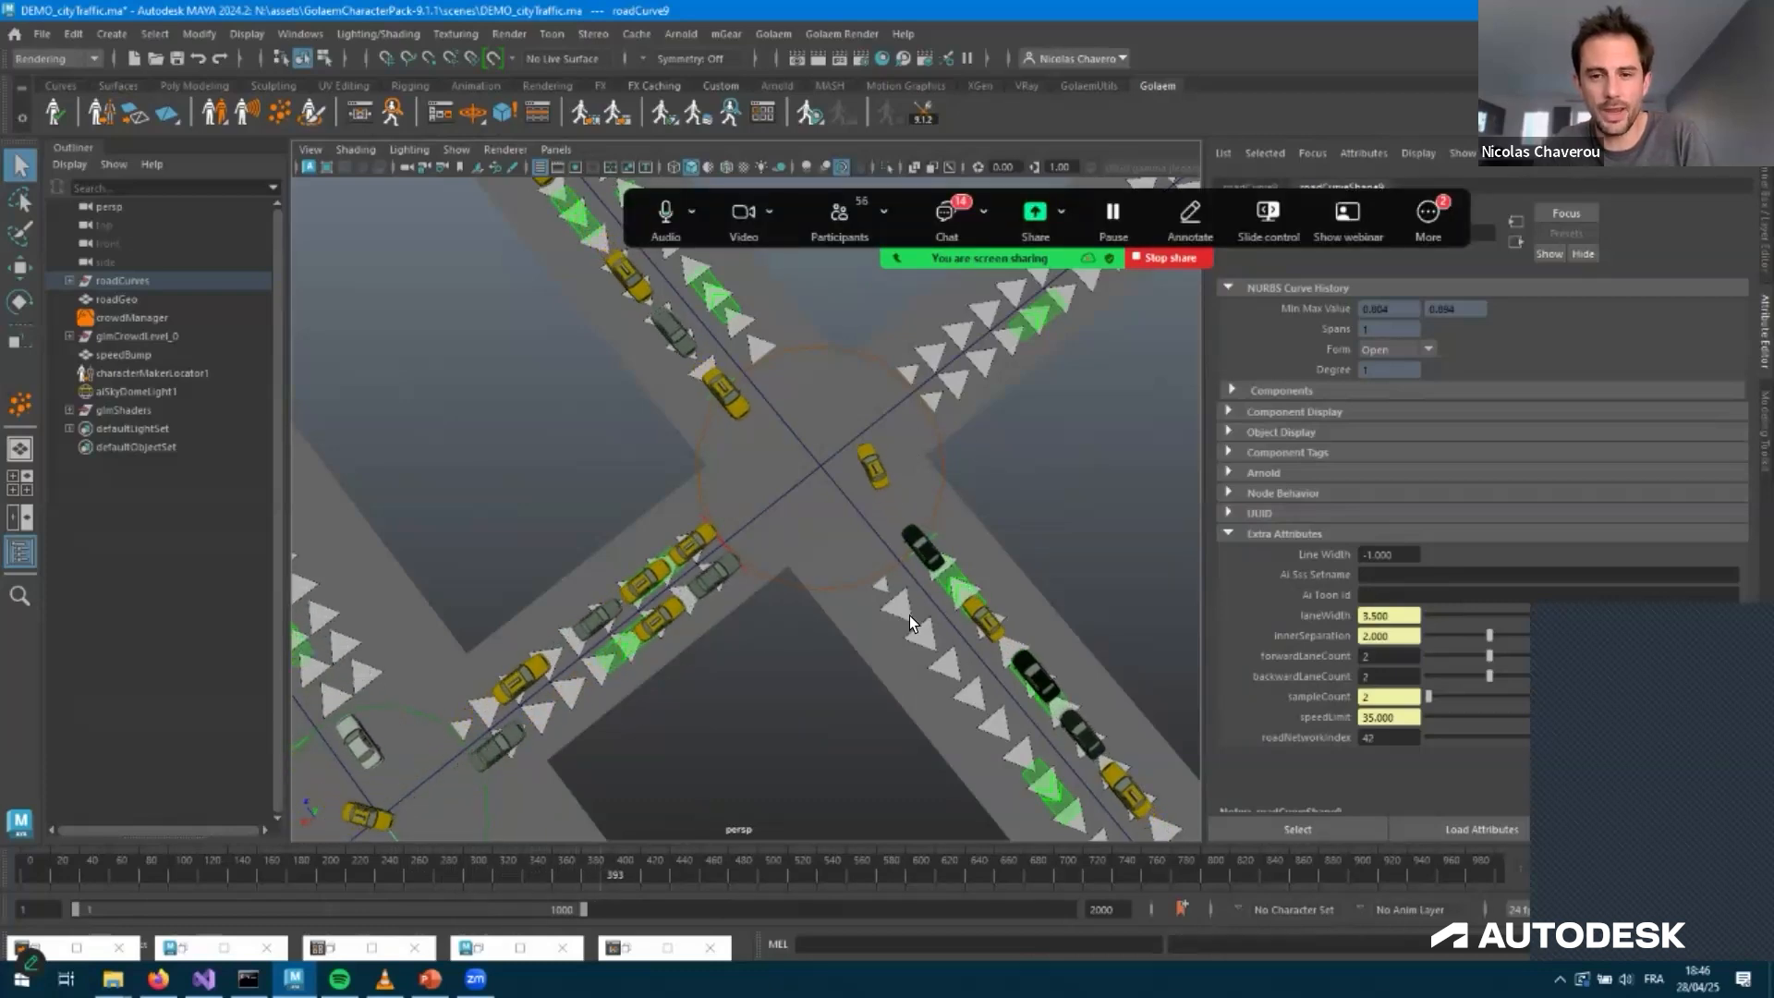
pyautogui.keyDown('alt'); pyautogui.moveTo(875, 523); pyautogui.dragTo(667, 665, button='middle'); pyautogui.keyUp('alt')
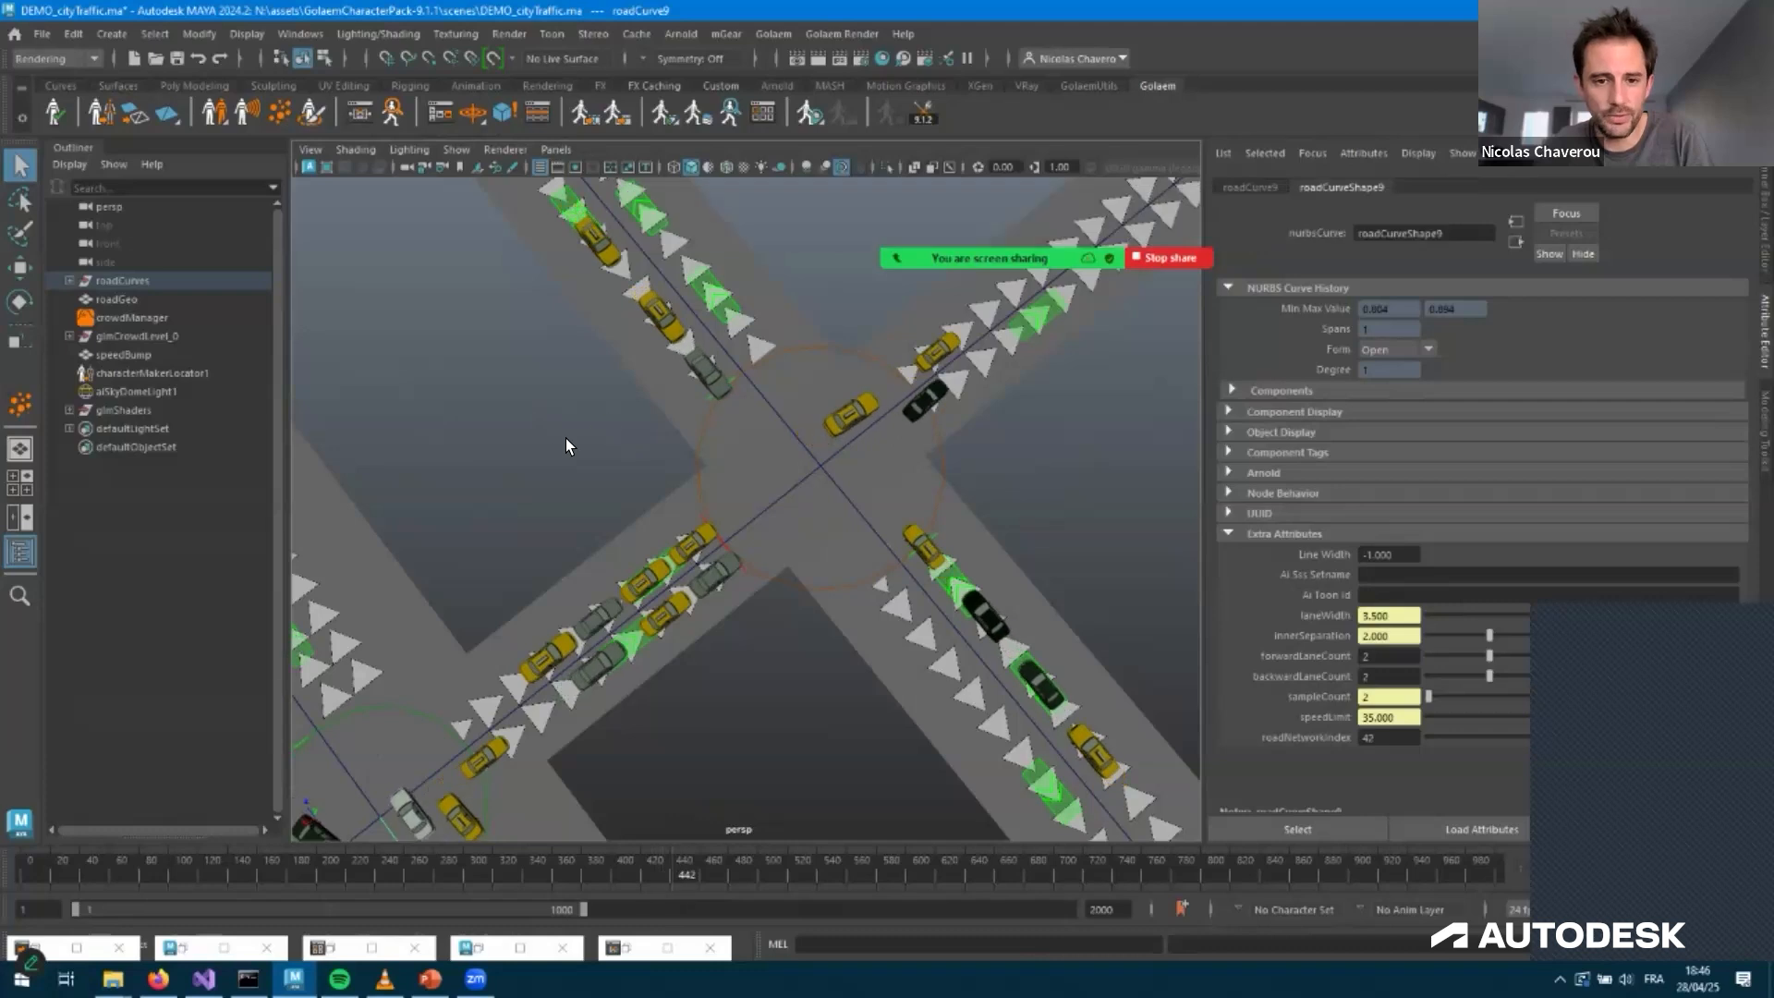
pyautogui.keyDown('alt'); pyautogui.moveTo(893, 558); pyautogui.dragTo(900, 571); pyautogui.keyUp('alt')
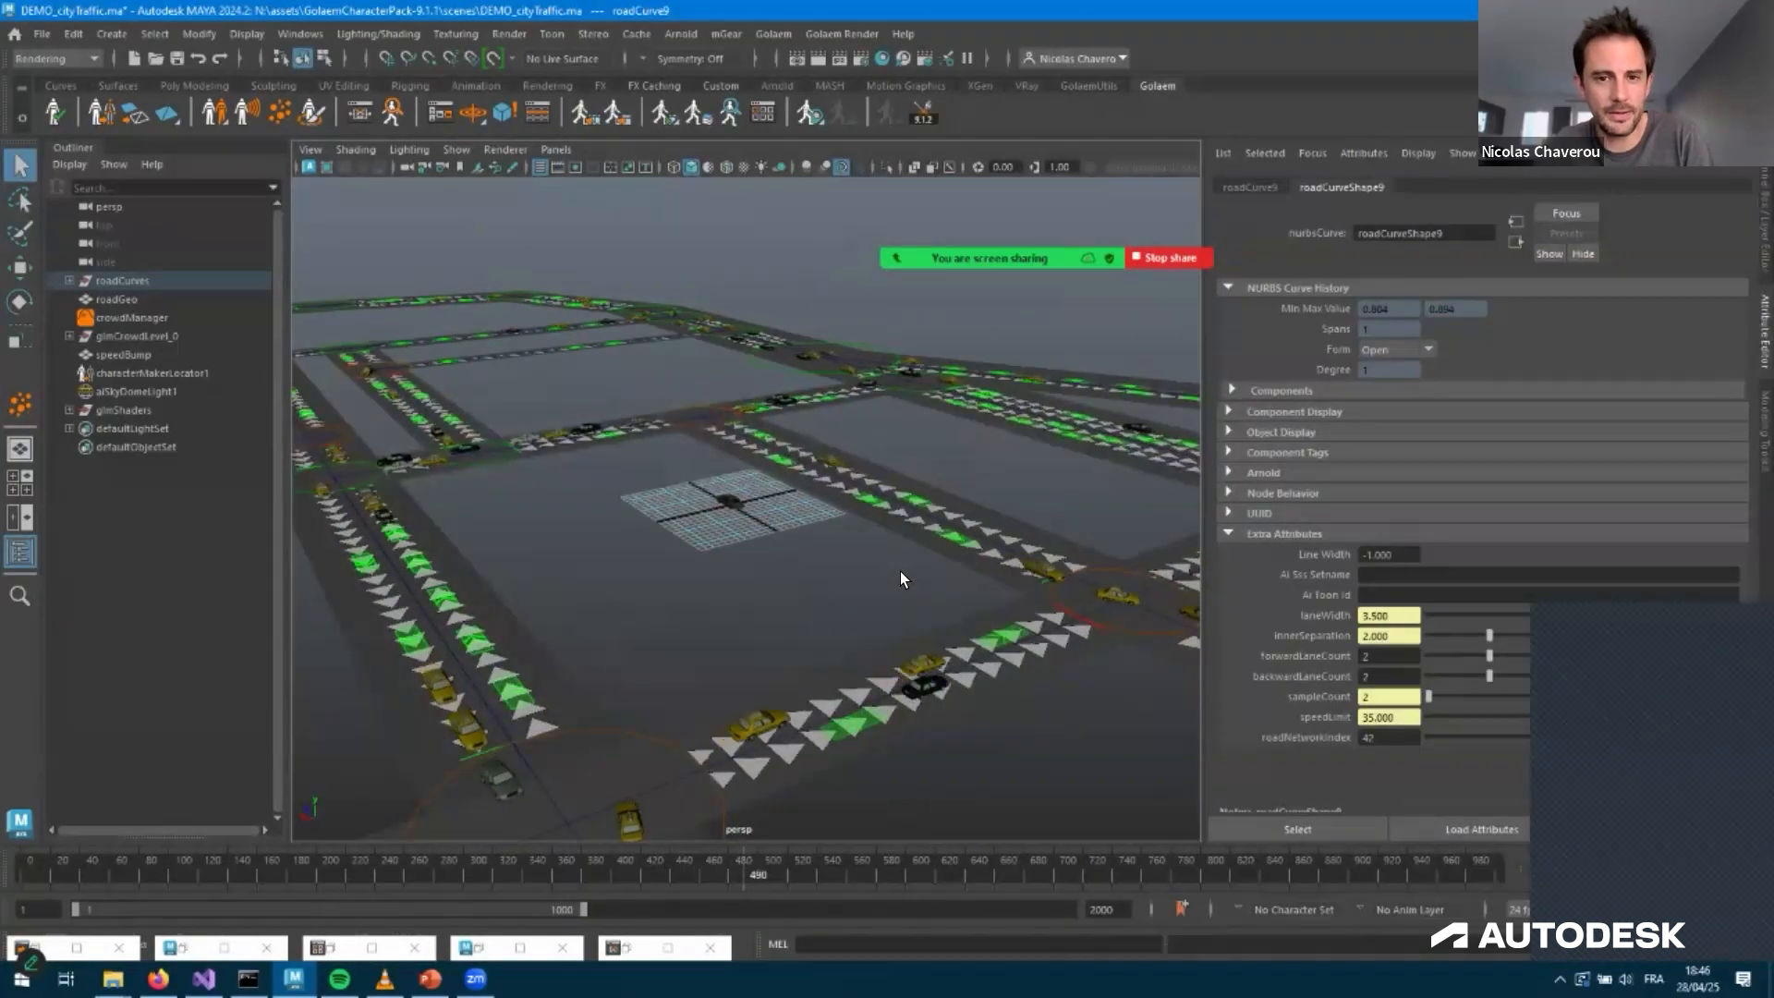
pyautogui.keyDown('alt'); pyautogui.moveTo(900, 571); pyautogui.dragTo(900, 569, button='middle'); pyautogui.keyUp('alt')
pyautogui.keyDown('alt'); pyautogui.moveTo(900, 569); pyautogui.dragTo(900, 570); pyautogui.keyUp('alt')
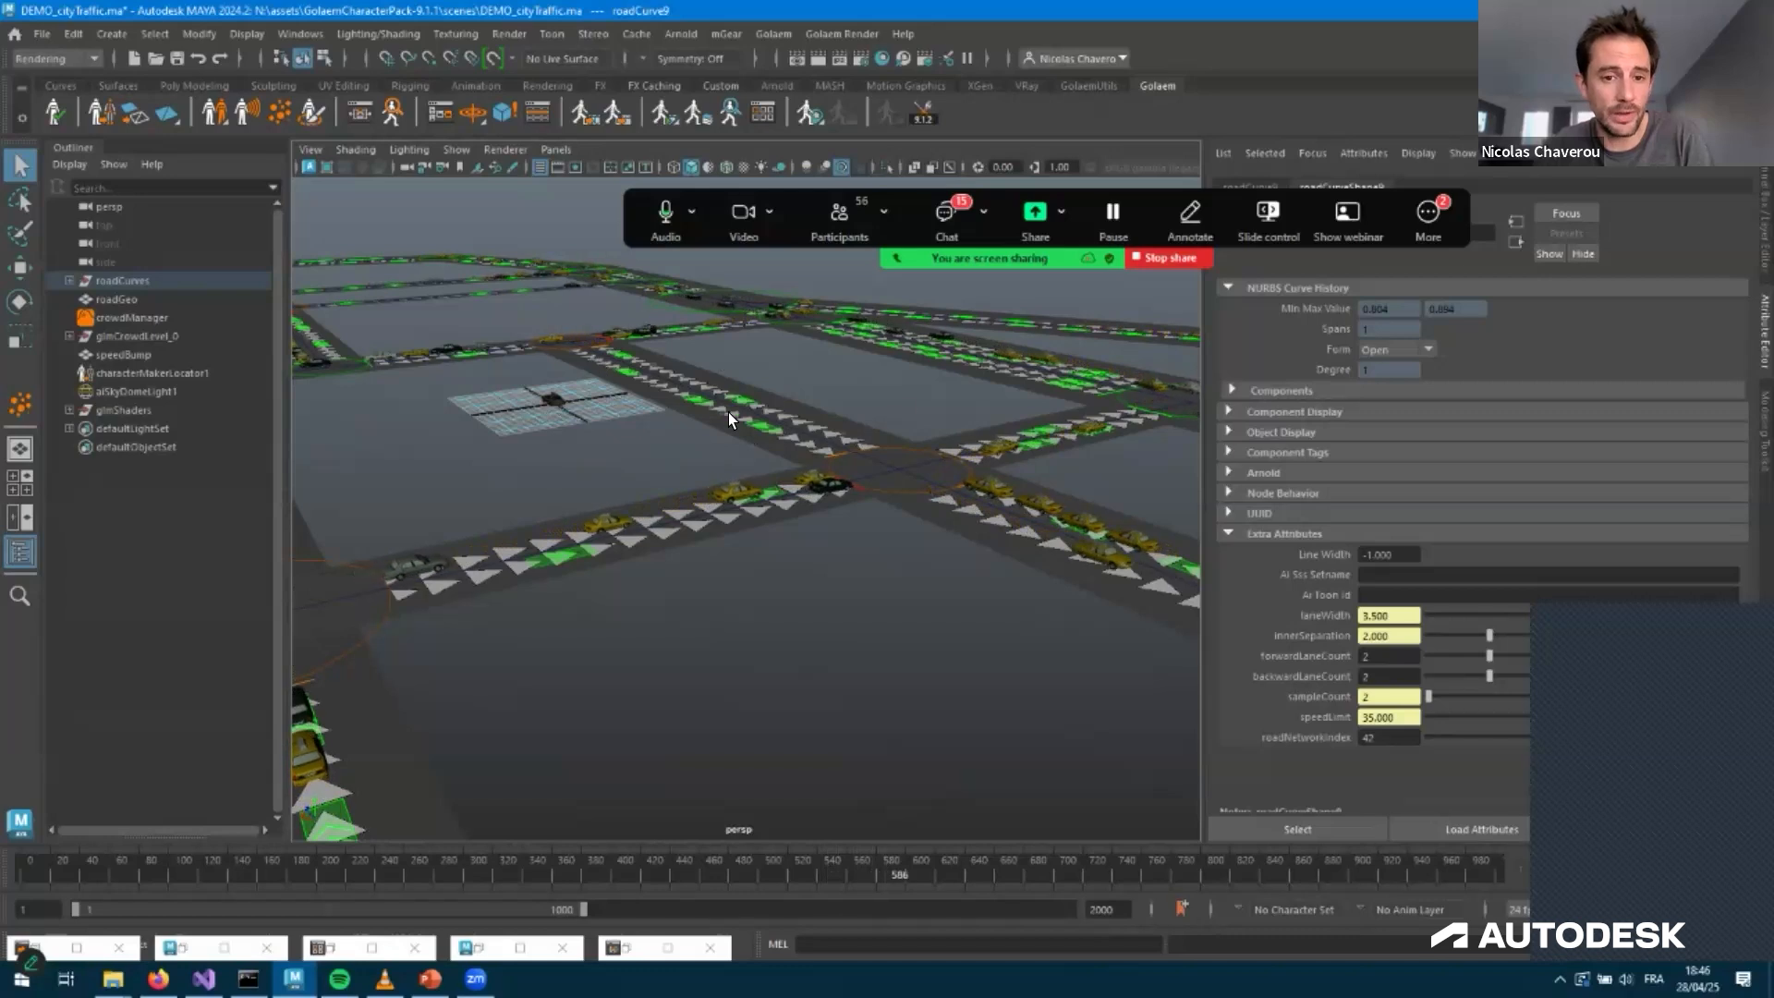
pyautogui.keyDown('alt'); pyautogui.moveTo(568, 423); pyautogui.dragTo(994, 454, button='middle'); pyautogui.keyUp('alt')
pyautogui.keyDown('alt'); pyautogui.moveTo(564, 471); pyautogui.dragTo(1046, 484, button='middle'); pyautogui.keyUp('alt')
pyautogui.keyDown('alt'); pyautogui.moveTo(950, 551); pyautogui.dragTo(813, 505); pyautogui.keyUp('alt')
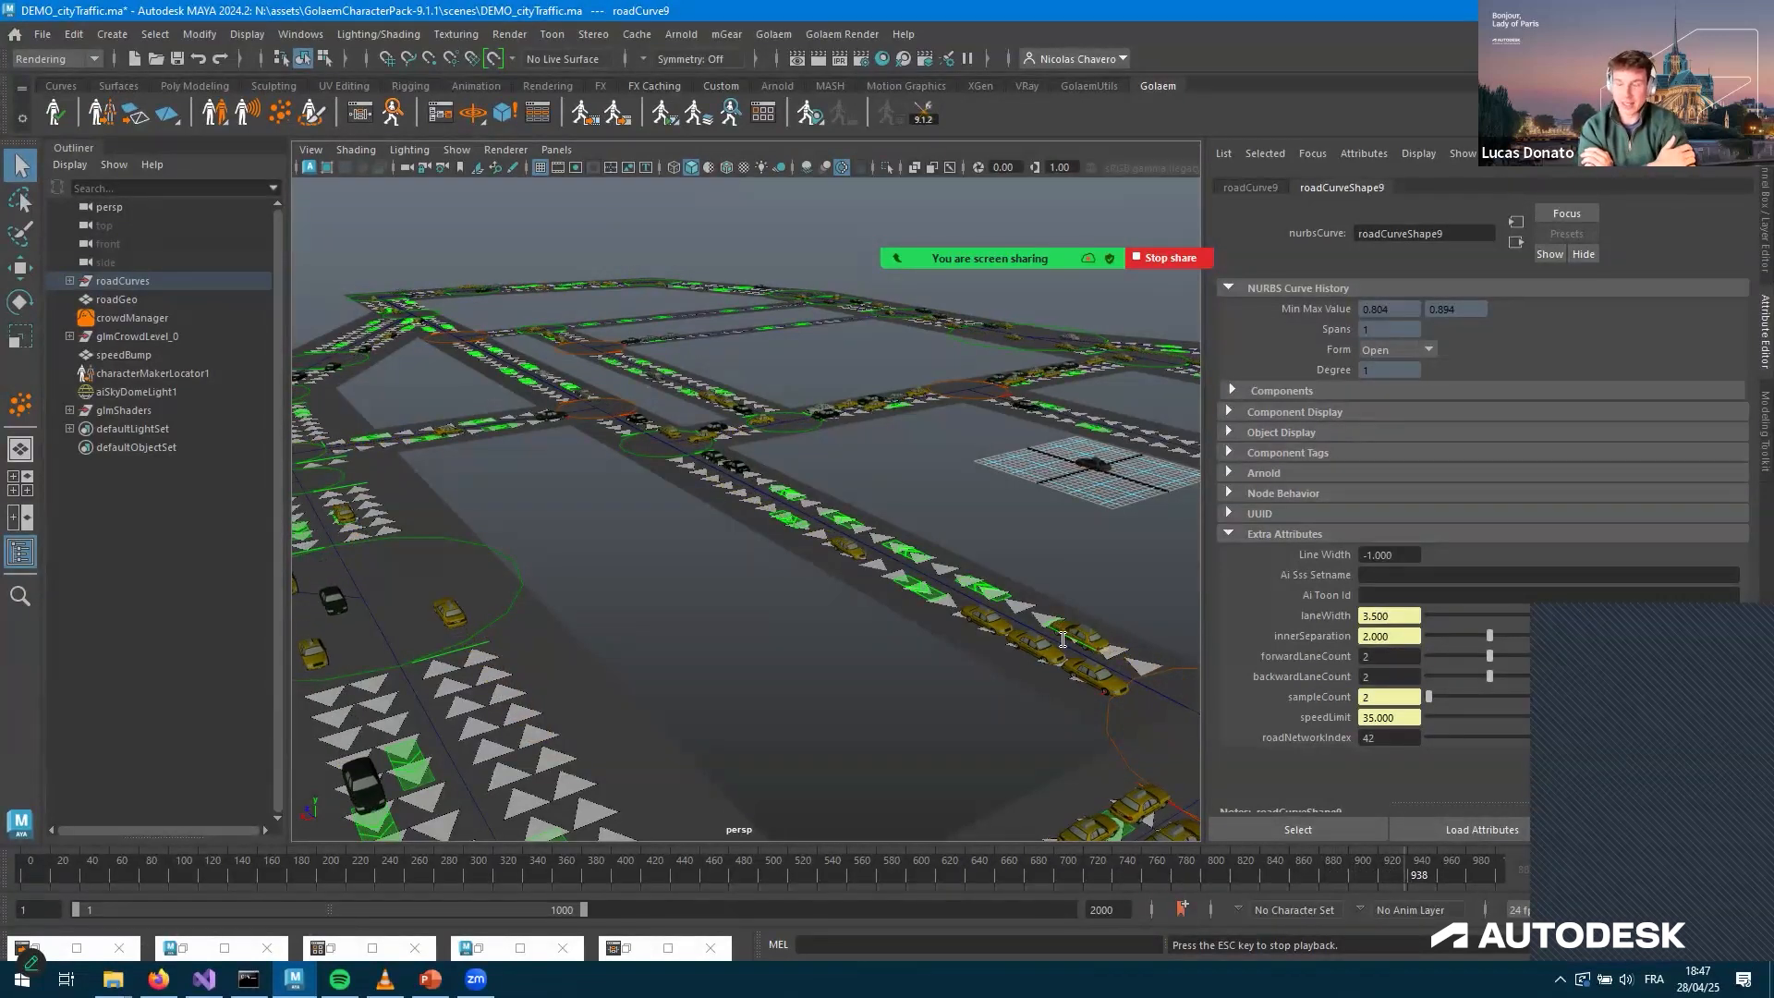
# Switch to Charcoal Editor and run the Python script that enables color management with the ACES 1.2 config.ocio file
pyautogui.hotkey('alt', 'Tab')
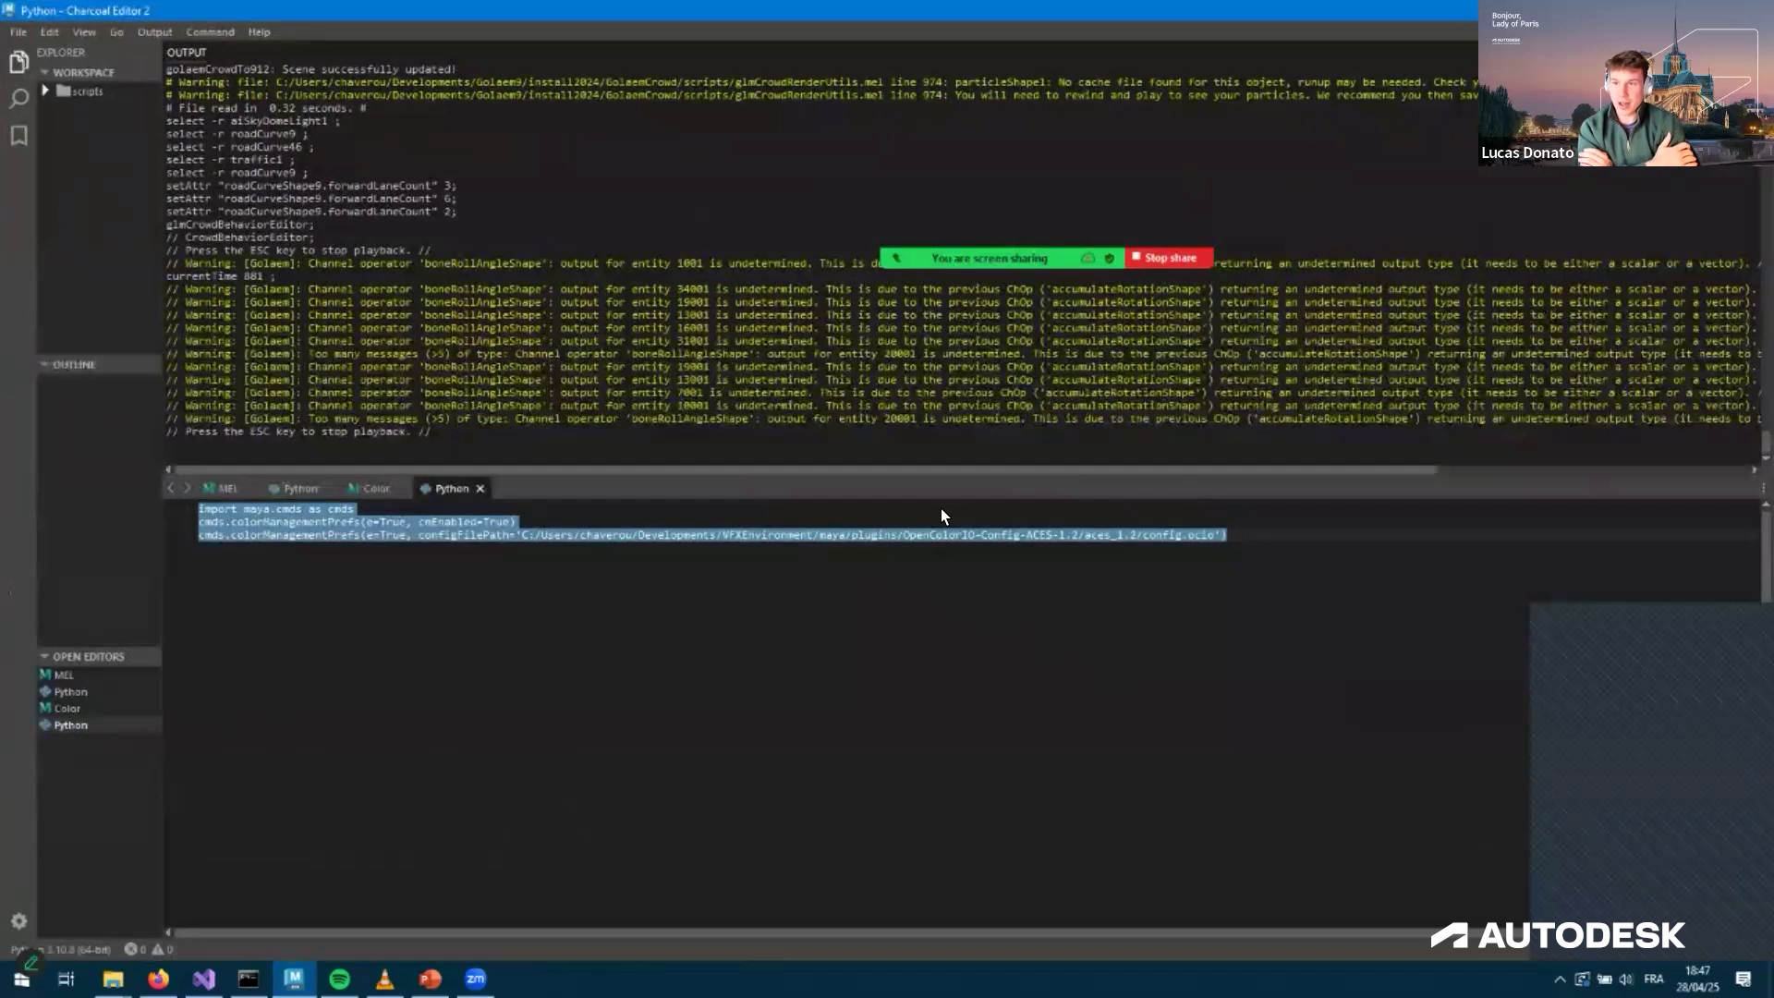
pyautogui.hotkey('ctrl', 'Return')
pyautogui.hotkey('alt', 'Tab')
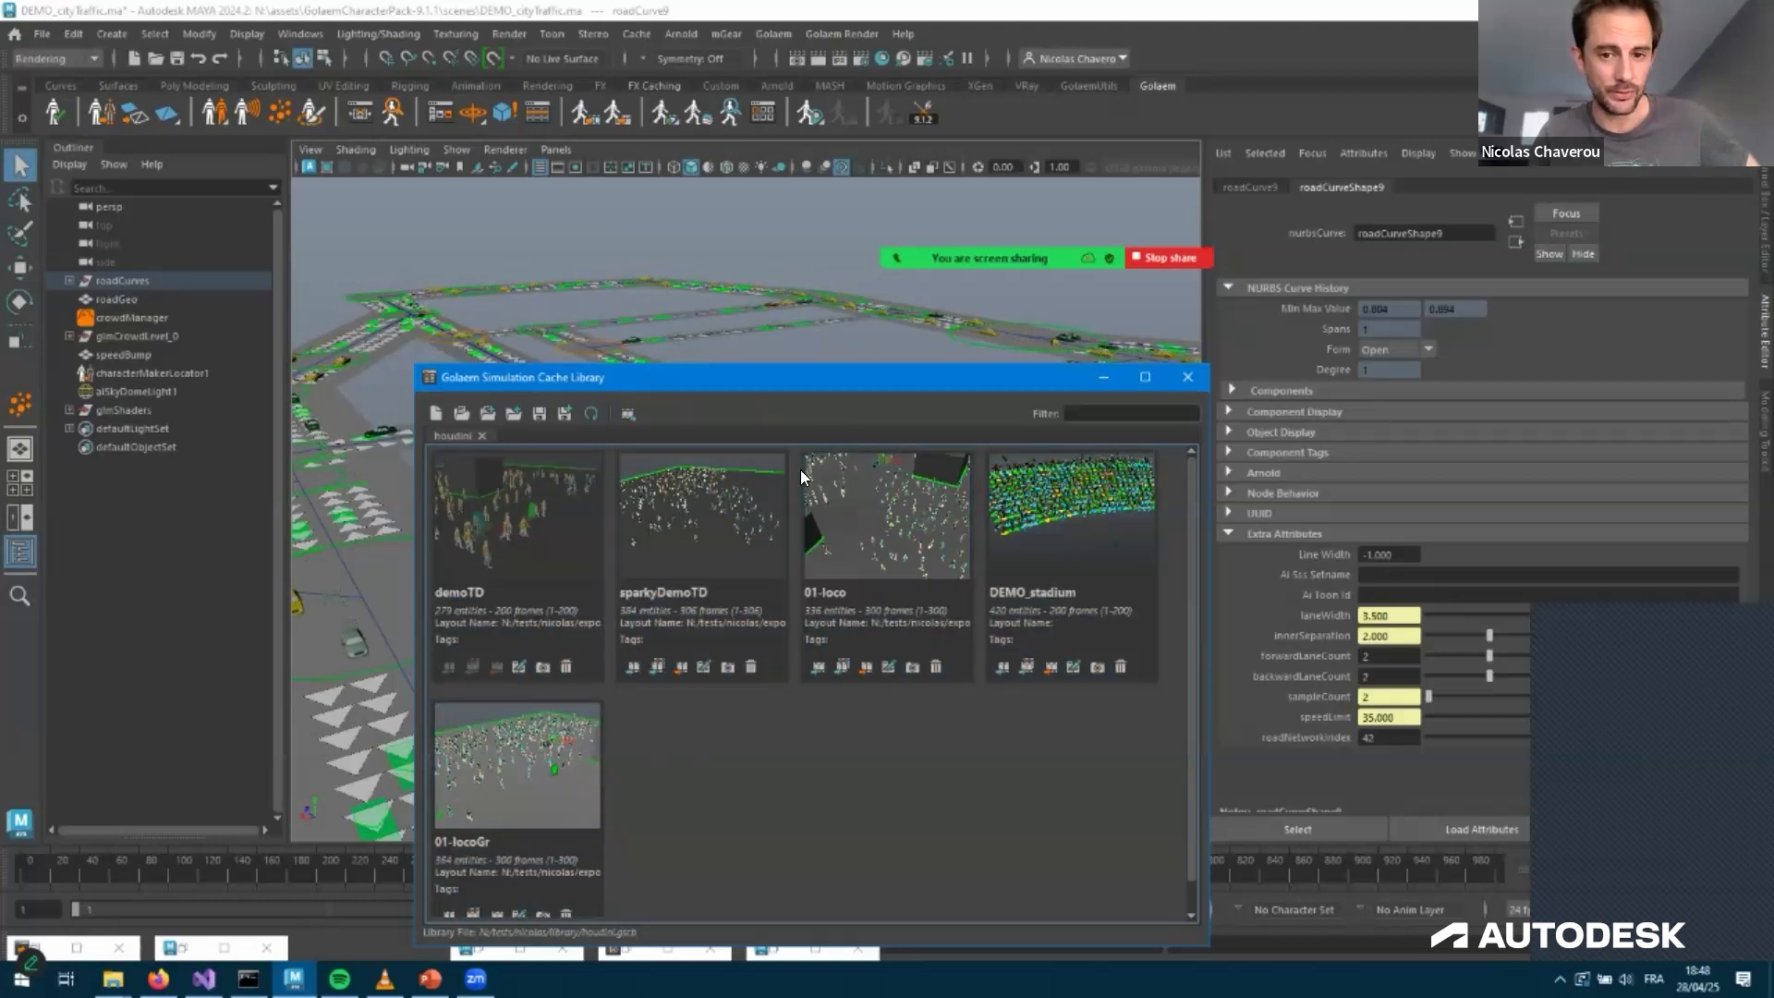
# Open the Golaem Layout Editor and bring the Simulation Cache Library back in front of it
pyautogui.click(698, 112)
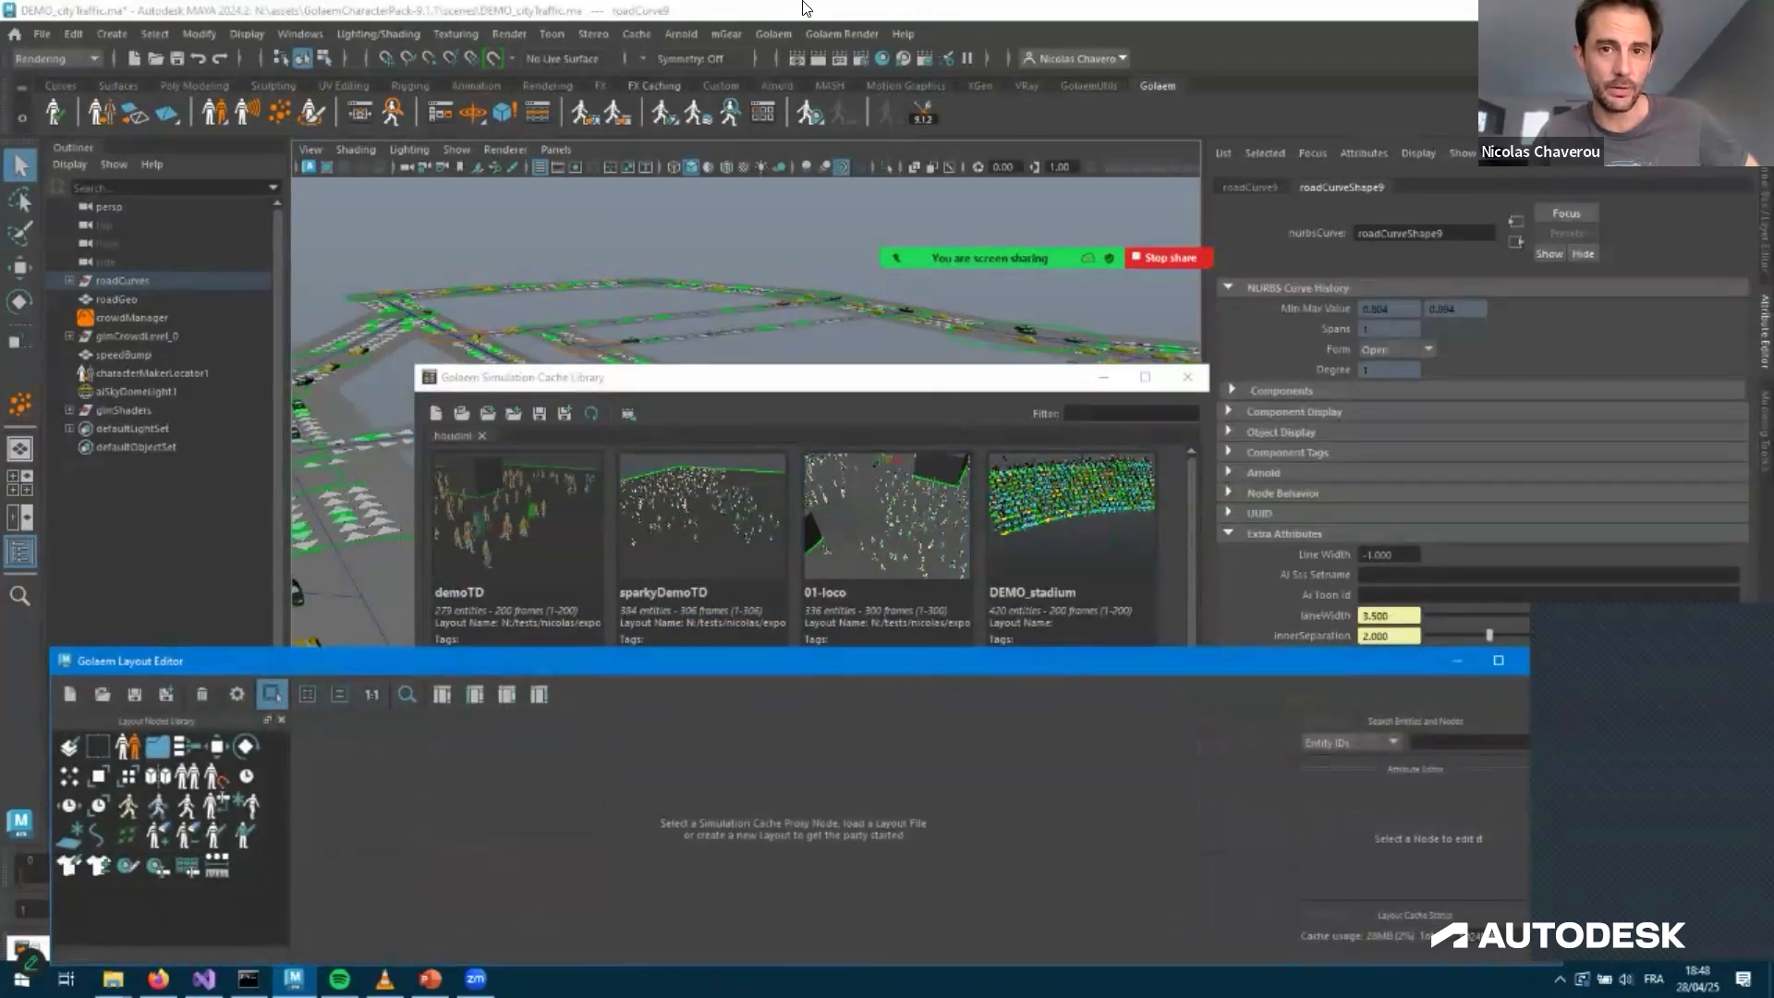
pyautogui.click(965, 378)
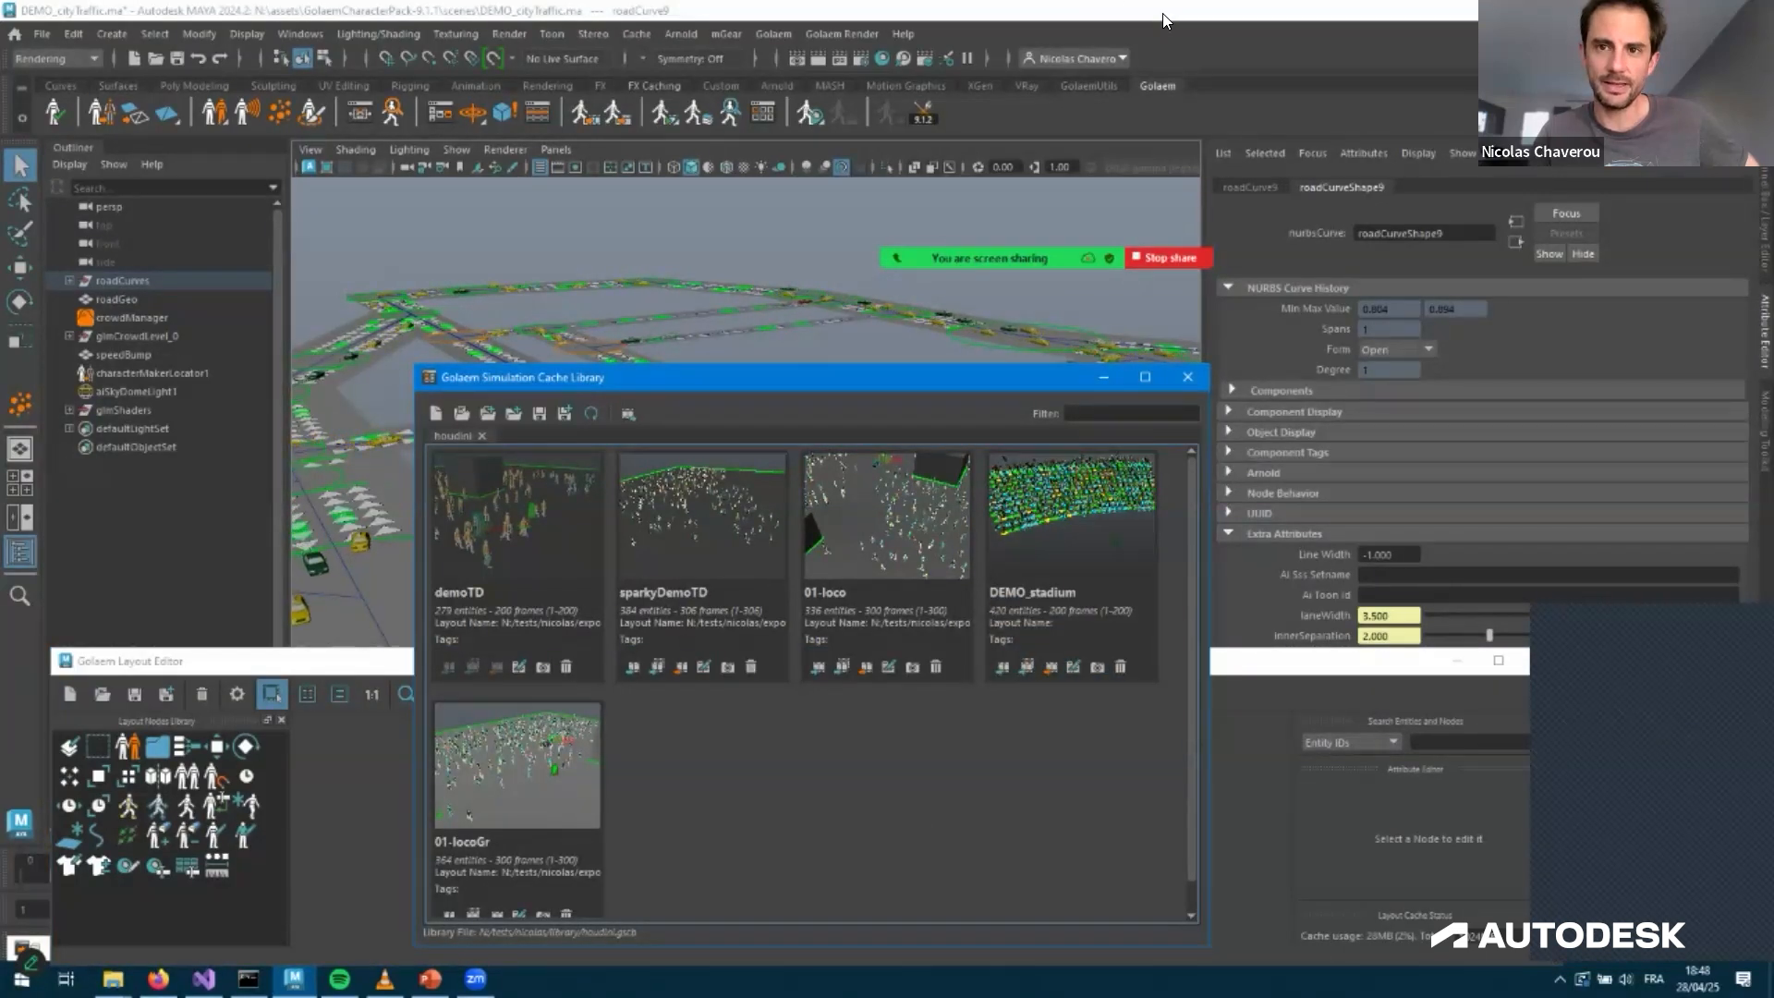
# Switch to the desktop, clear the Downloads window out of the way, and launch the Unreal Engine 5.3 GolaemForUnreal project
pyautogui.hotkey('alt', 'Tab')
pyautogui.hotkey('alt', 'Tab')
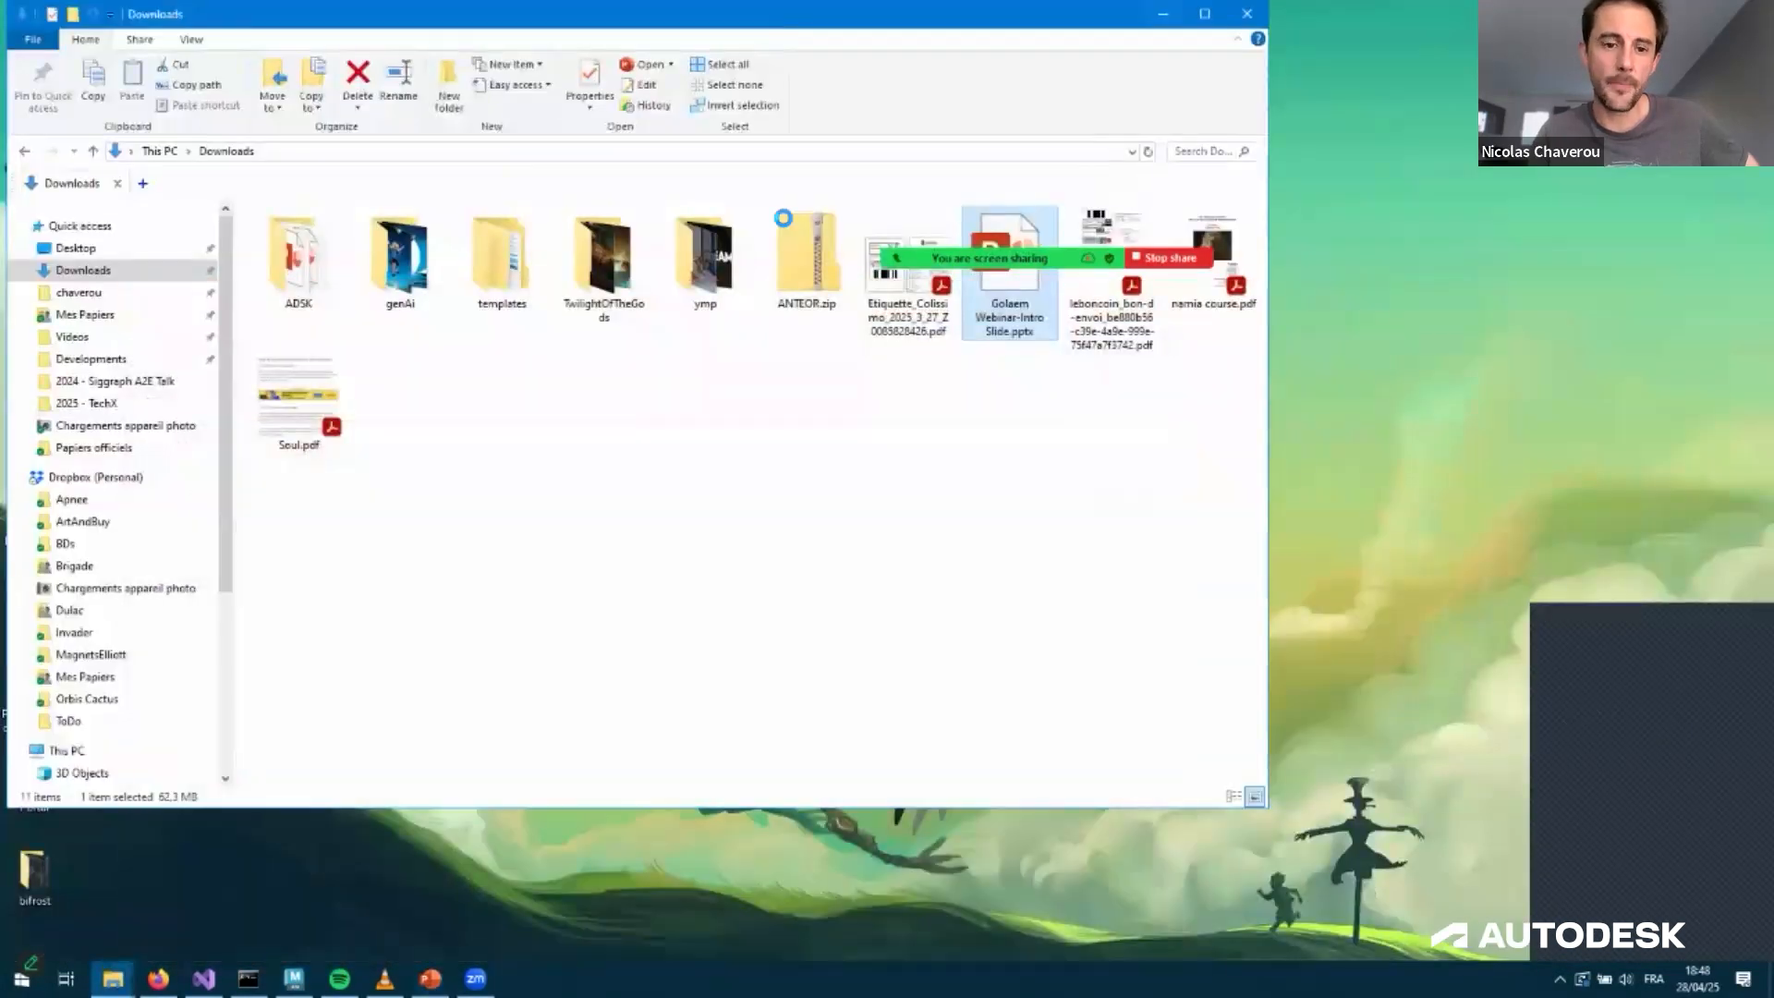
pyautogui.click(1162, 14)
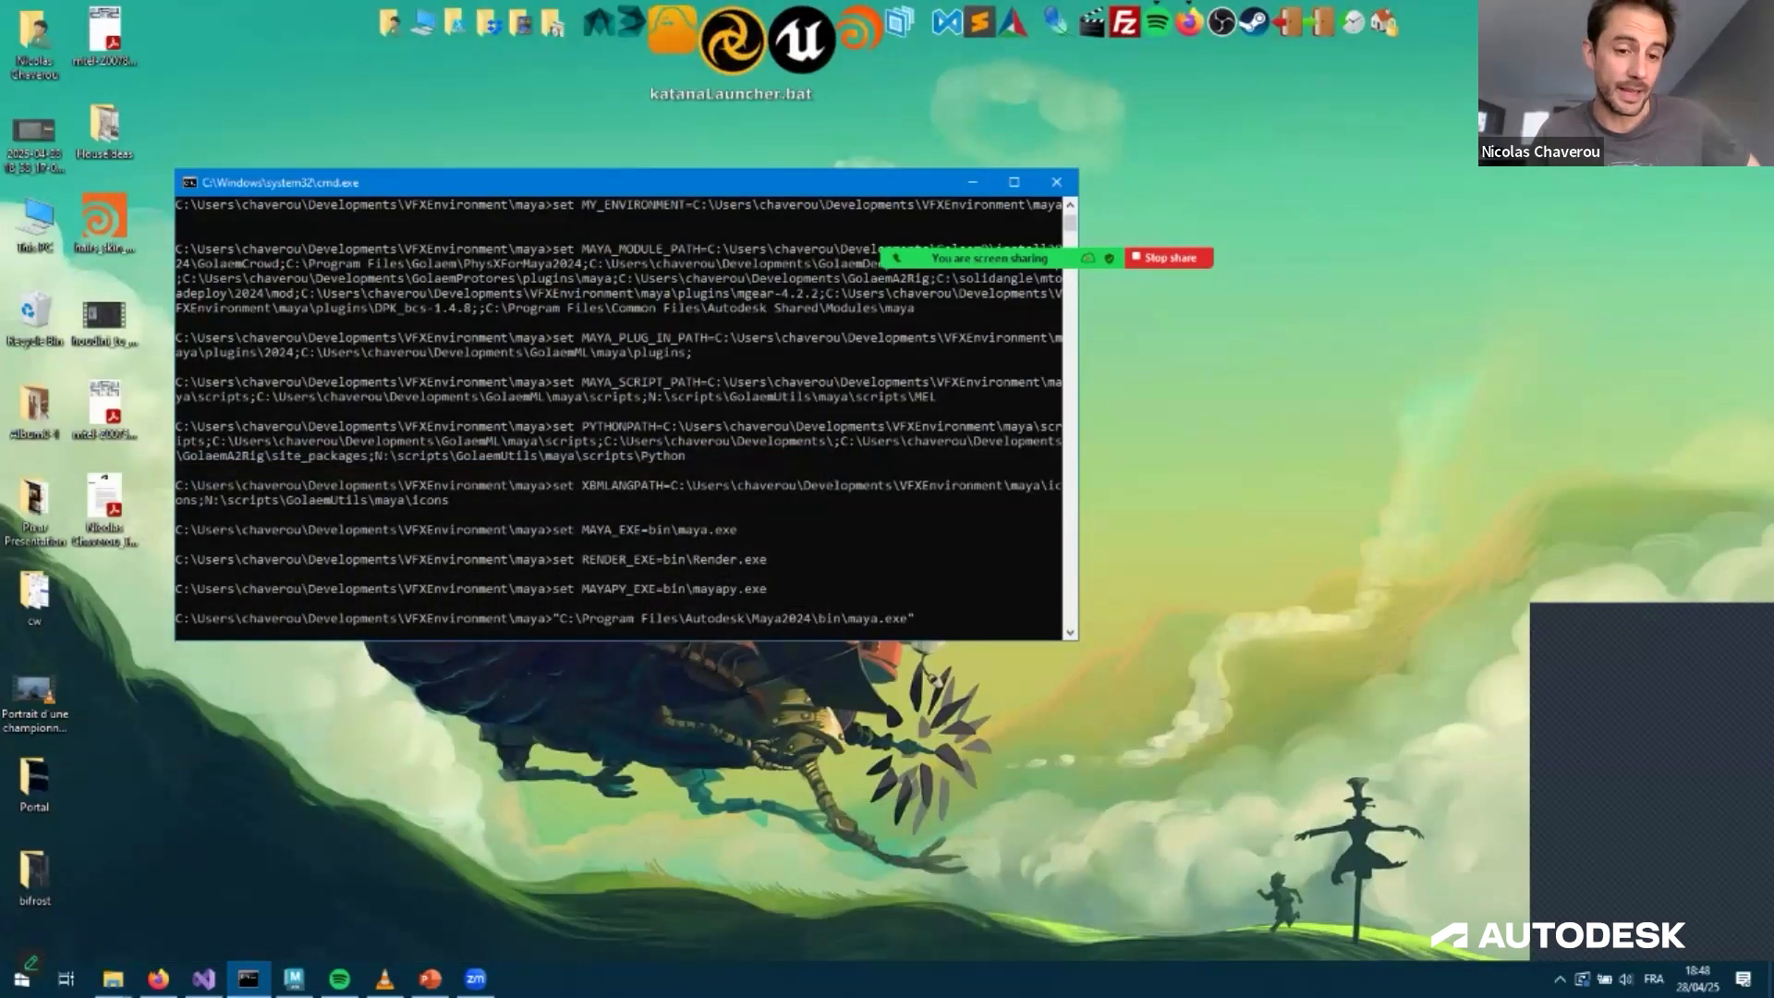
pyautogui.click(788, 44)
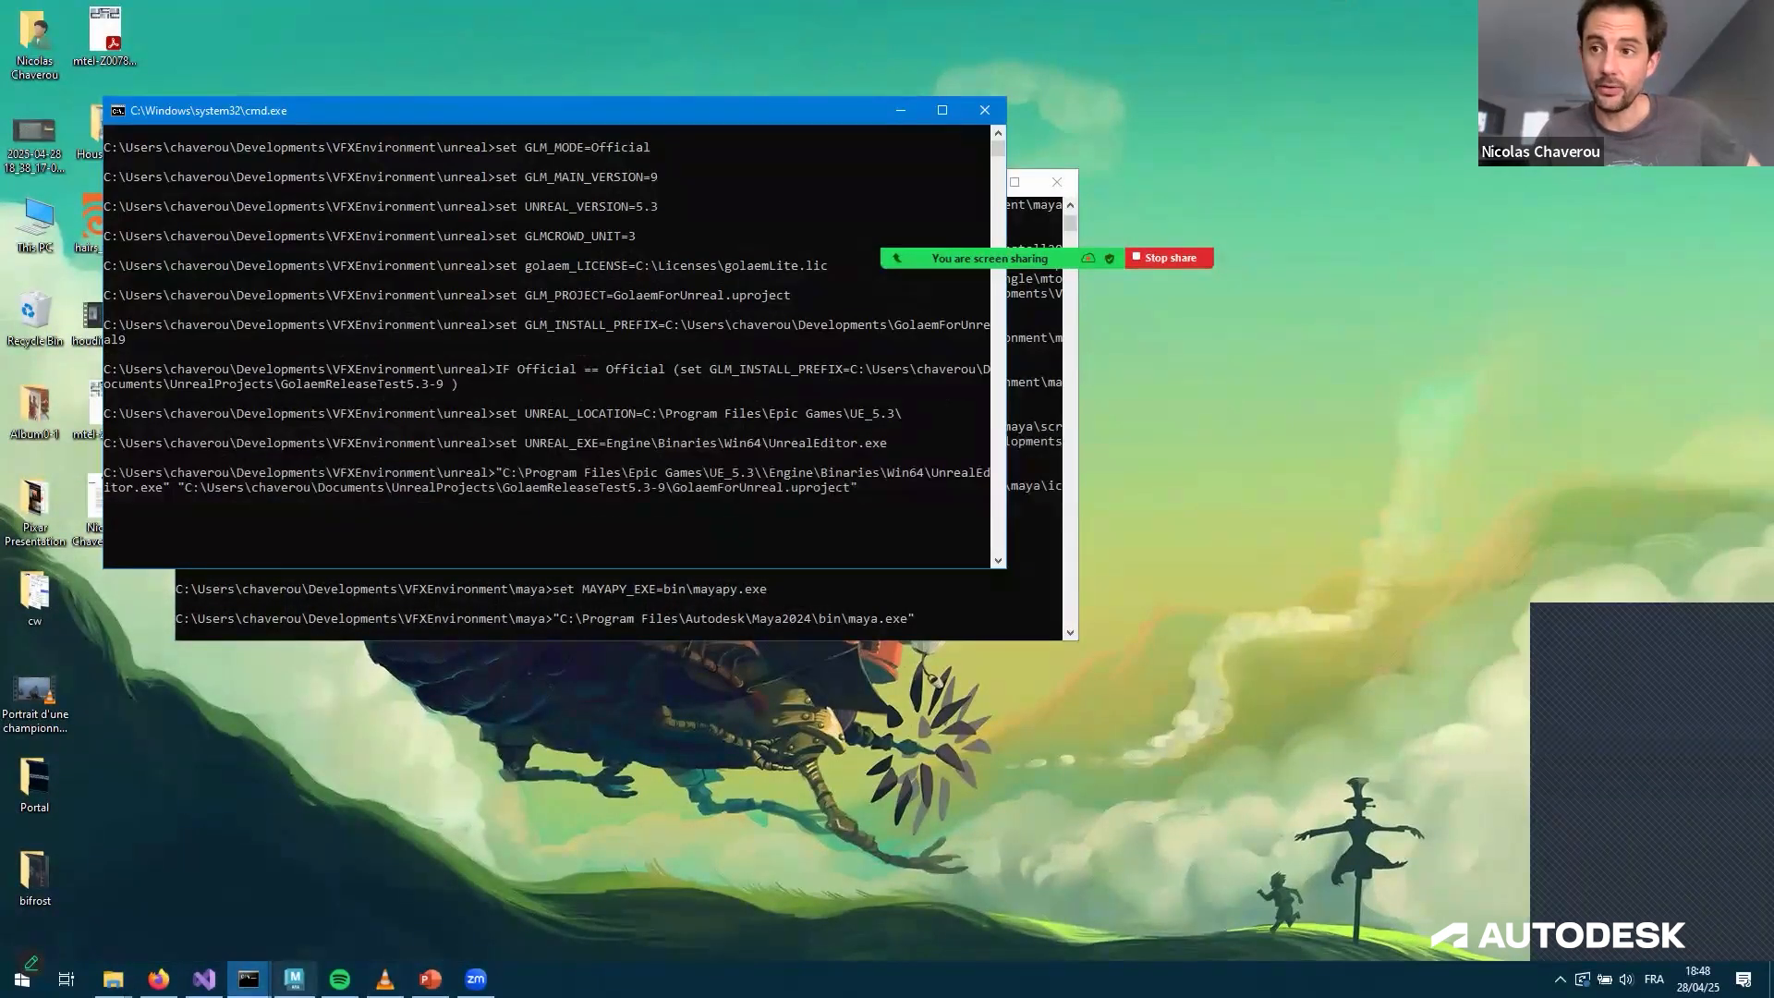
# Switch back to Maya, minimize the Arnold RenderView, and select the 01-locoGr crowd in the Simulation Cache Library
pyautogui.hotkey('alt', 'Tab')
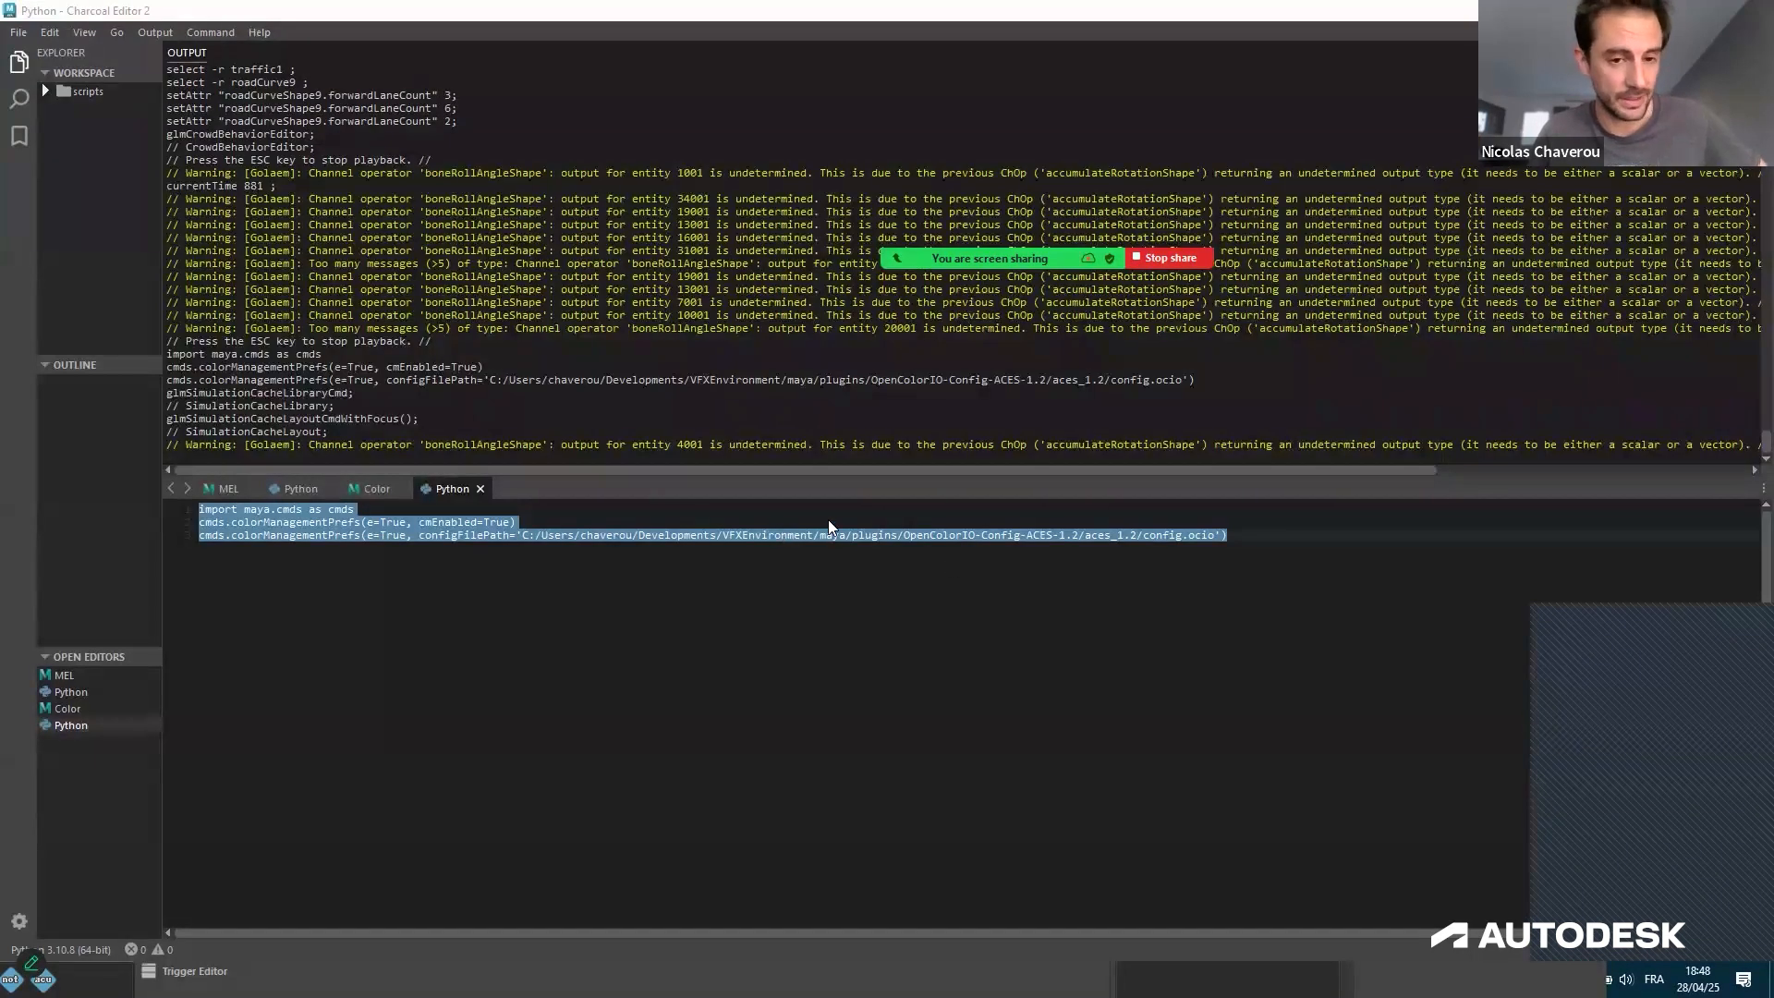
pyautogui.hotkey('alt', 'Tab')
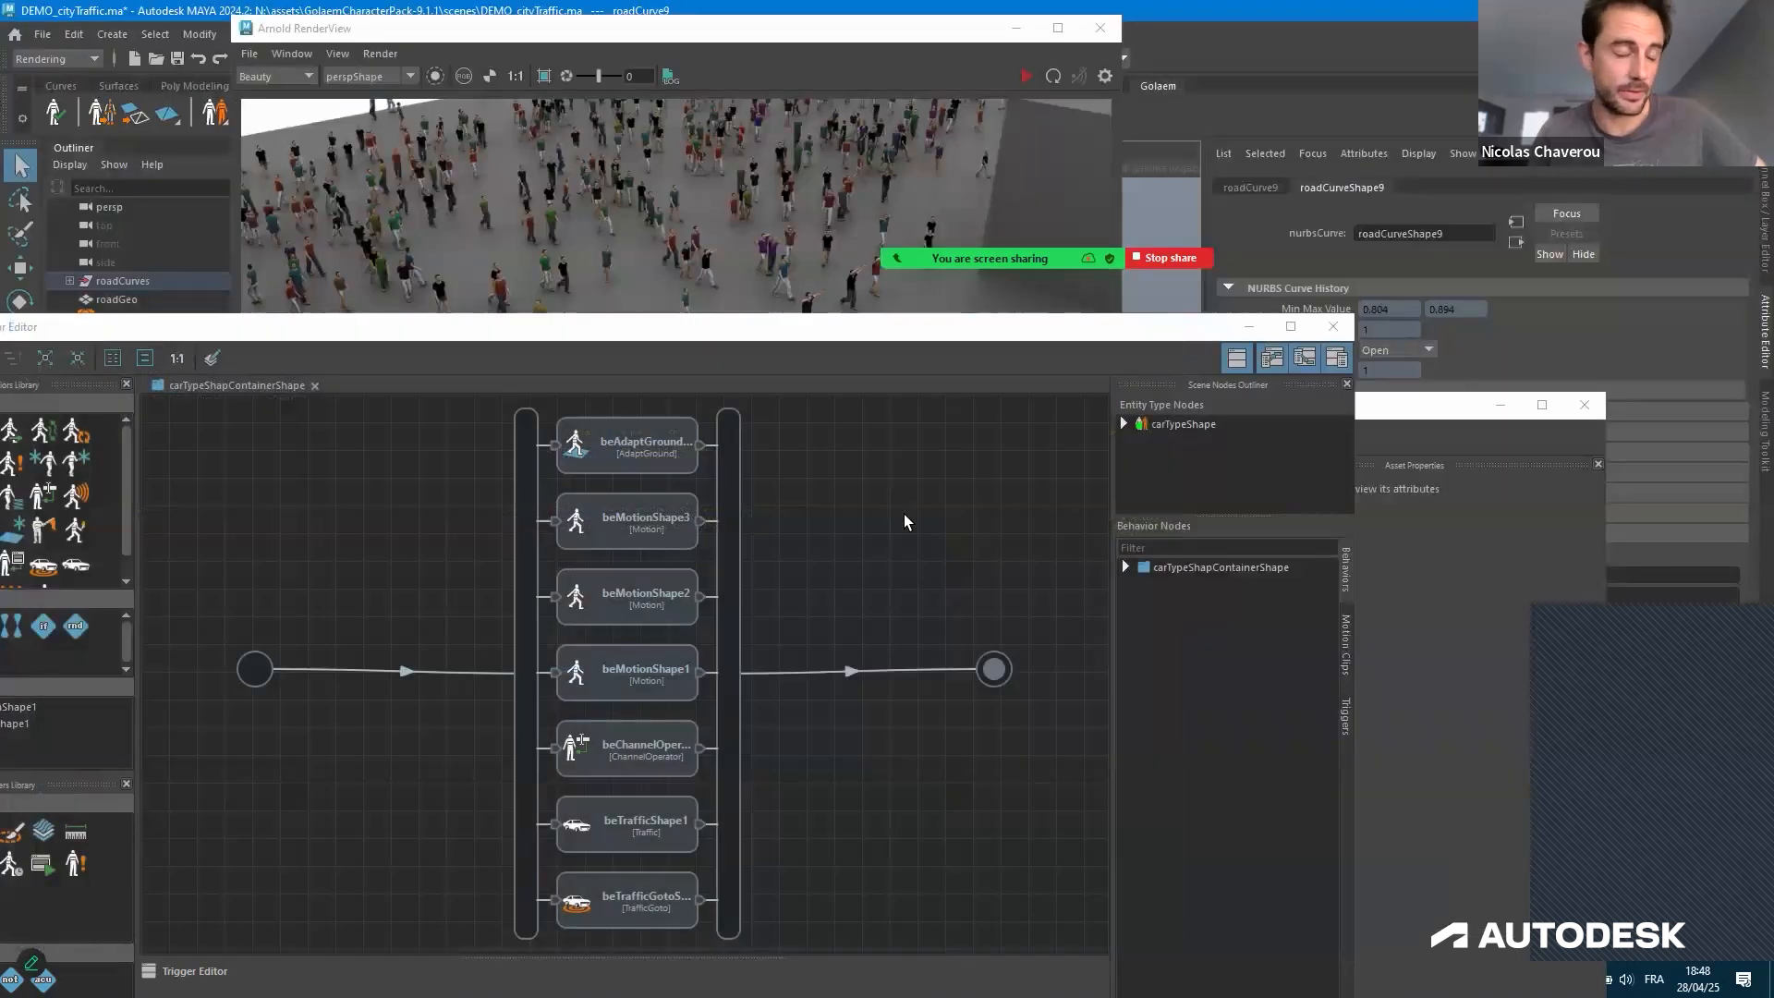
pyautogui.hotkey('alt', 'Tab')
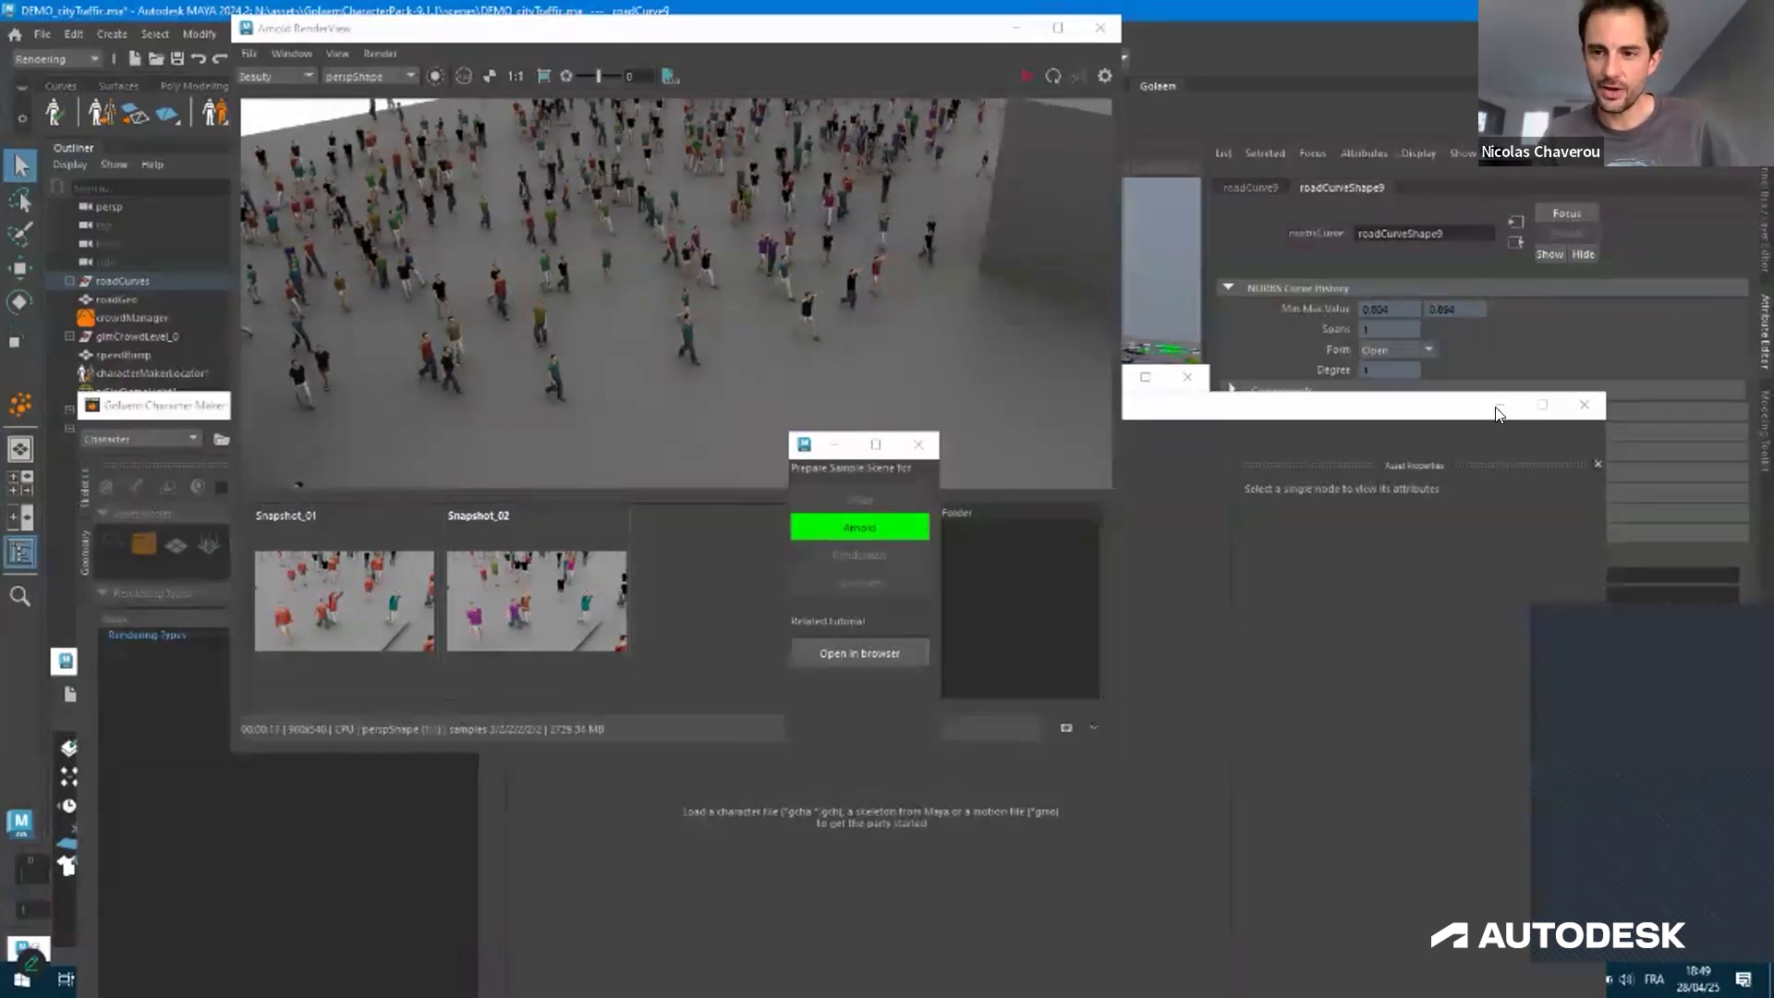
pyautogui.click(1007, 27)
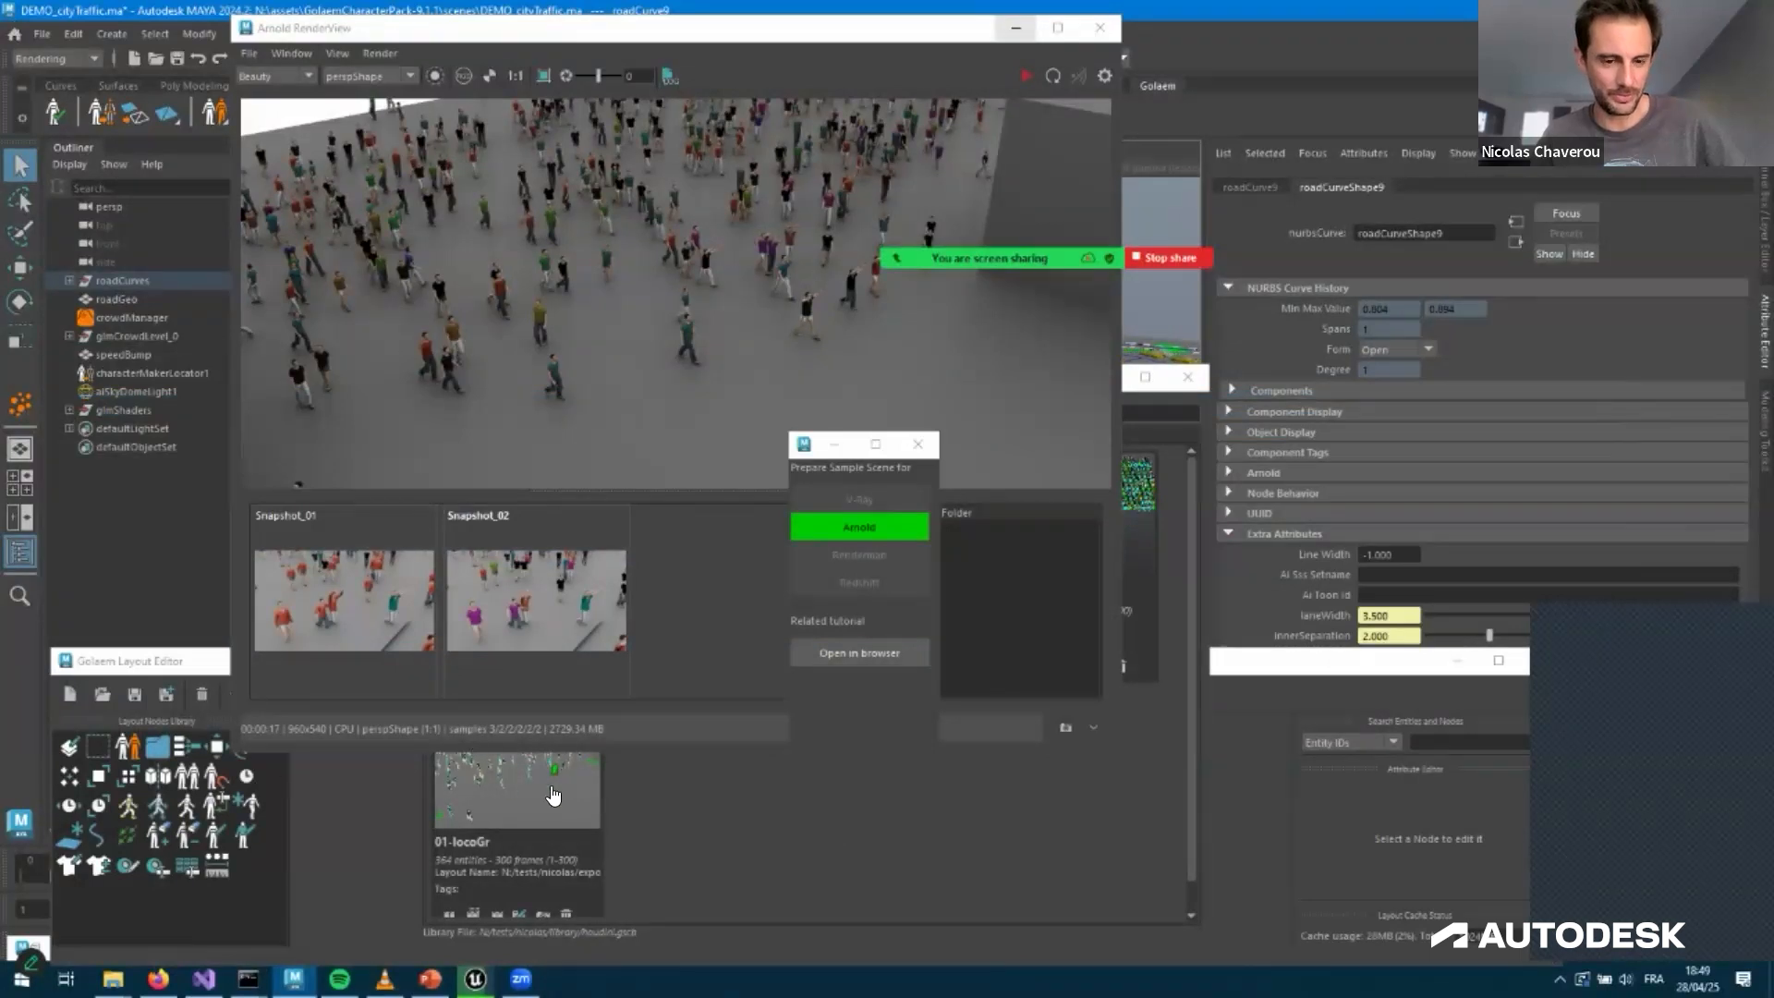
pyautogui.click(545, 786)
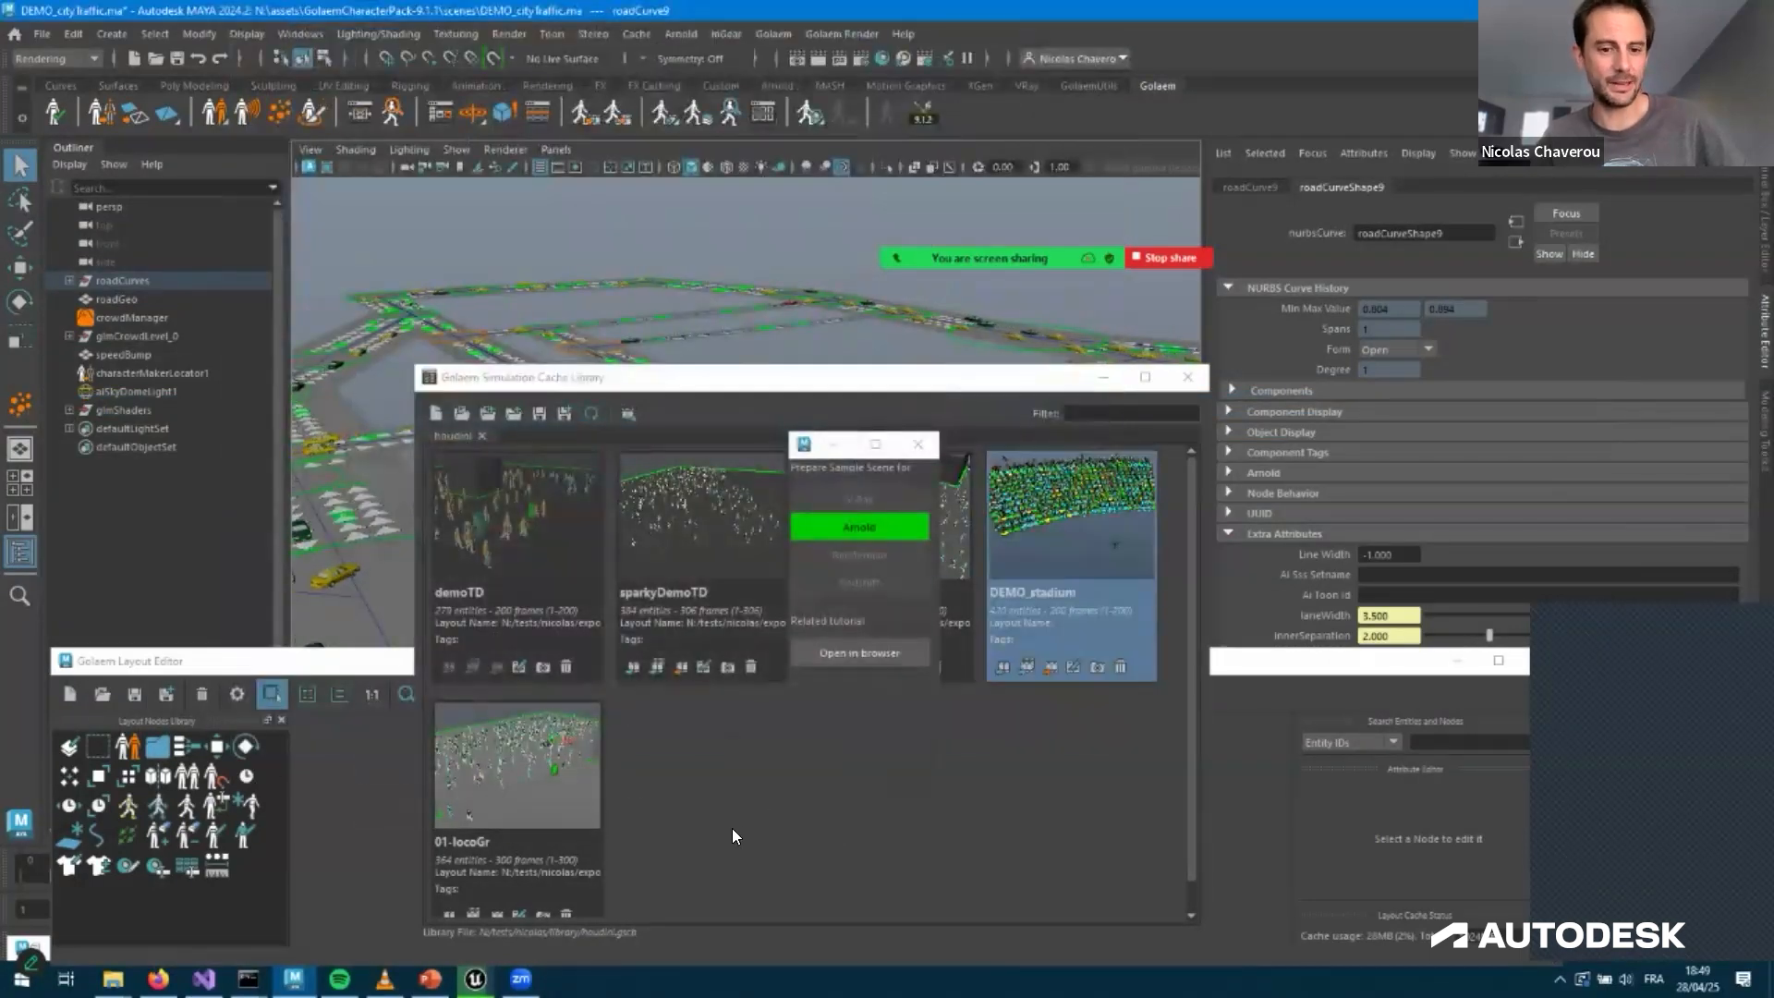
pyautogui.click(540, 786)
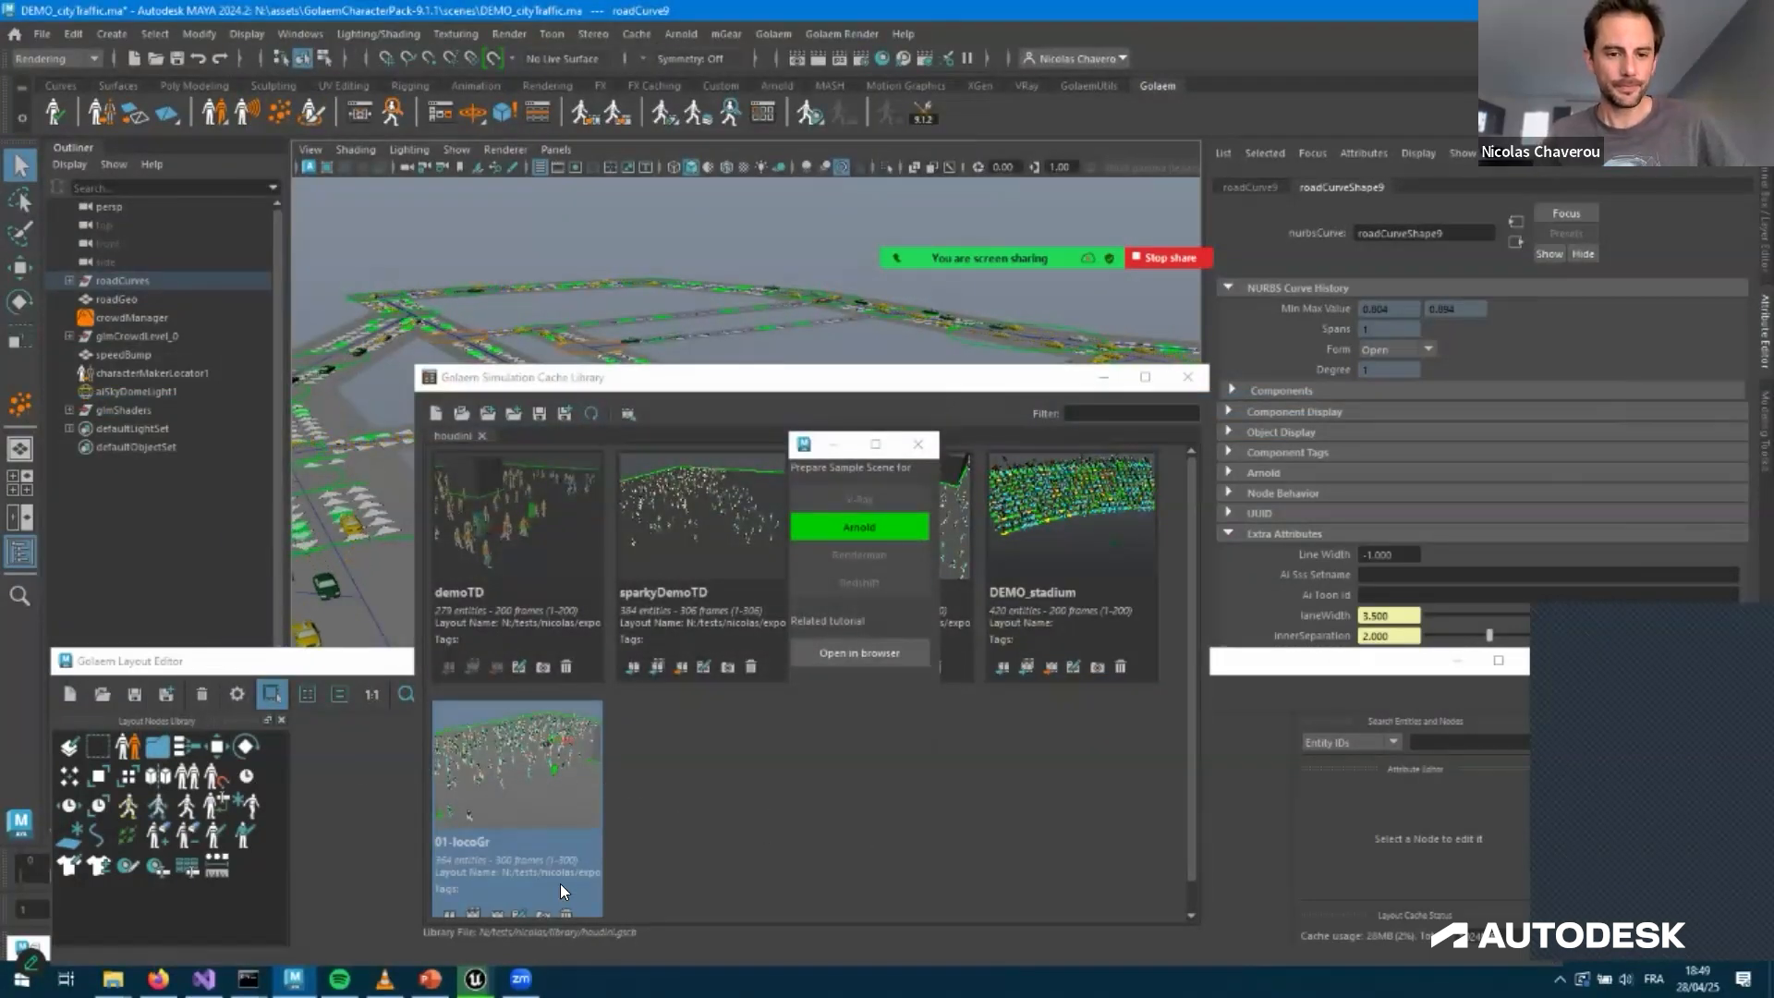
# Open the 01-locoGr crowd's item settings in the Simulation Cache Library and apply them as they are
pyautogui.click(536, 813)
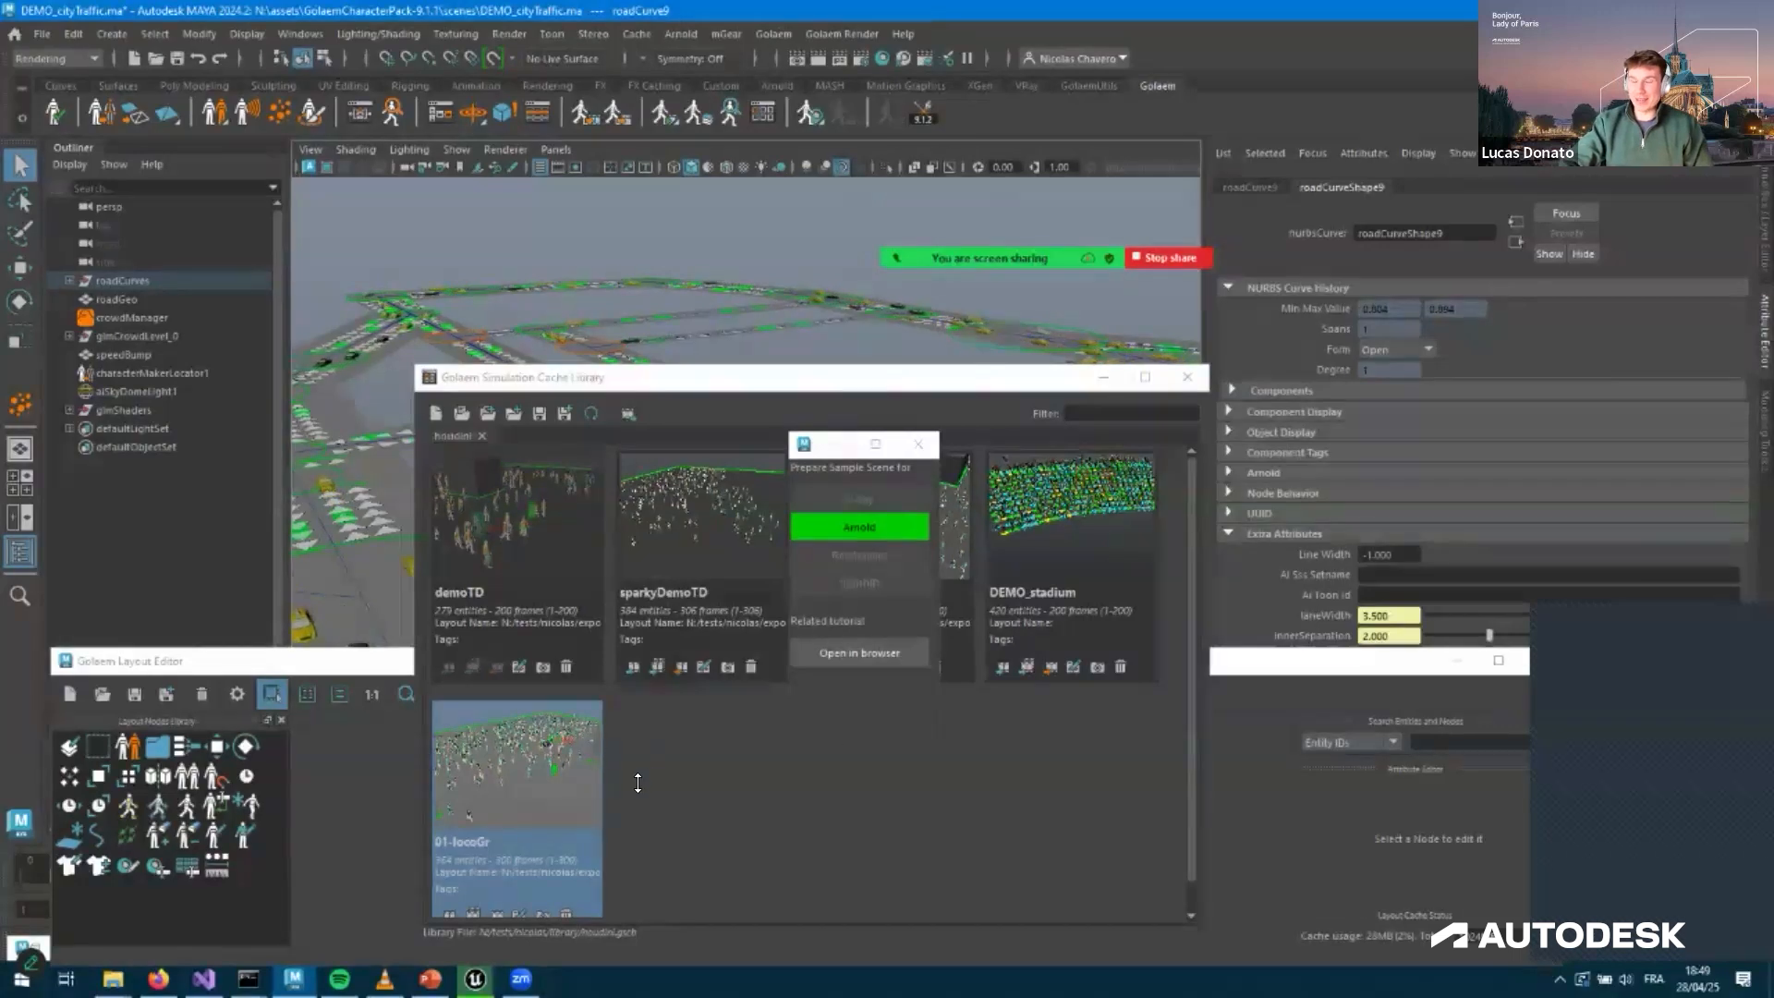
pyautogui.doubleClick(510, 820)
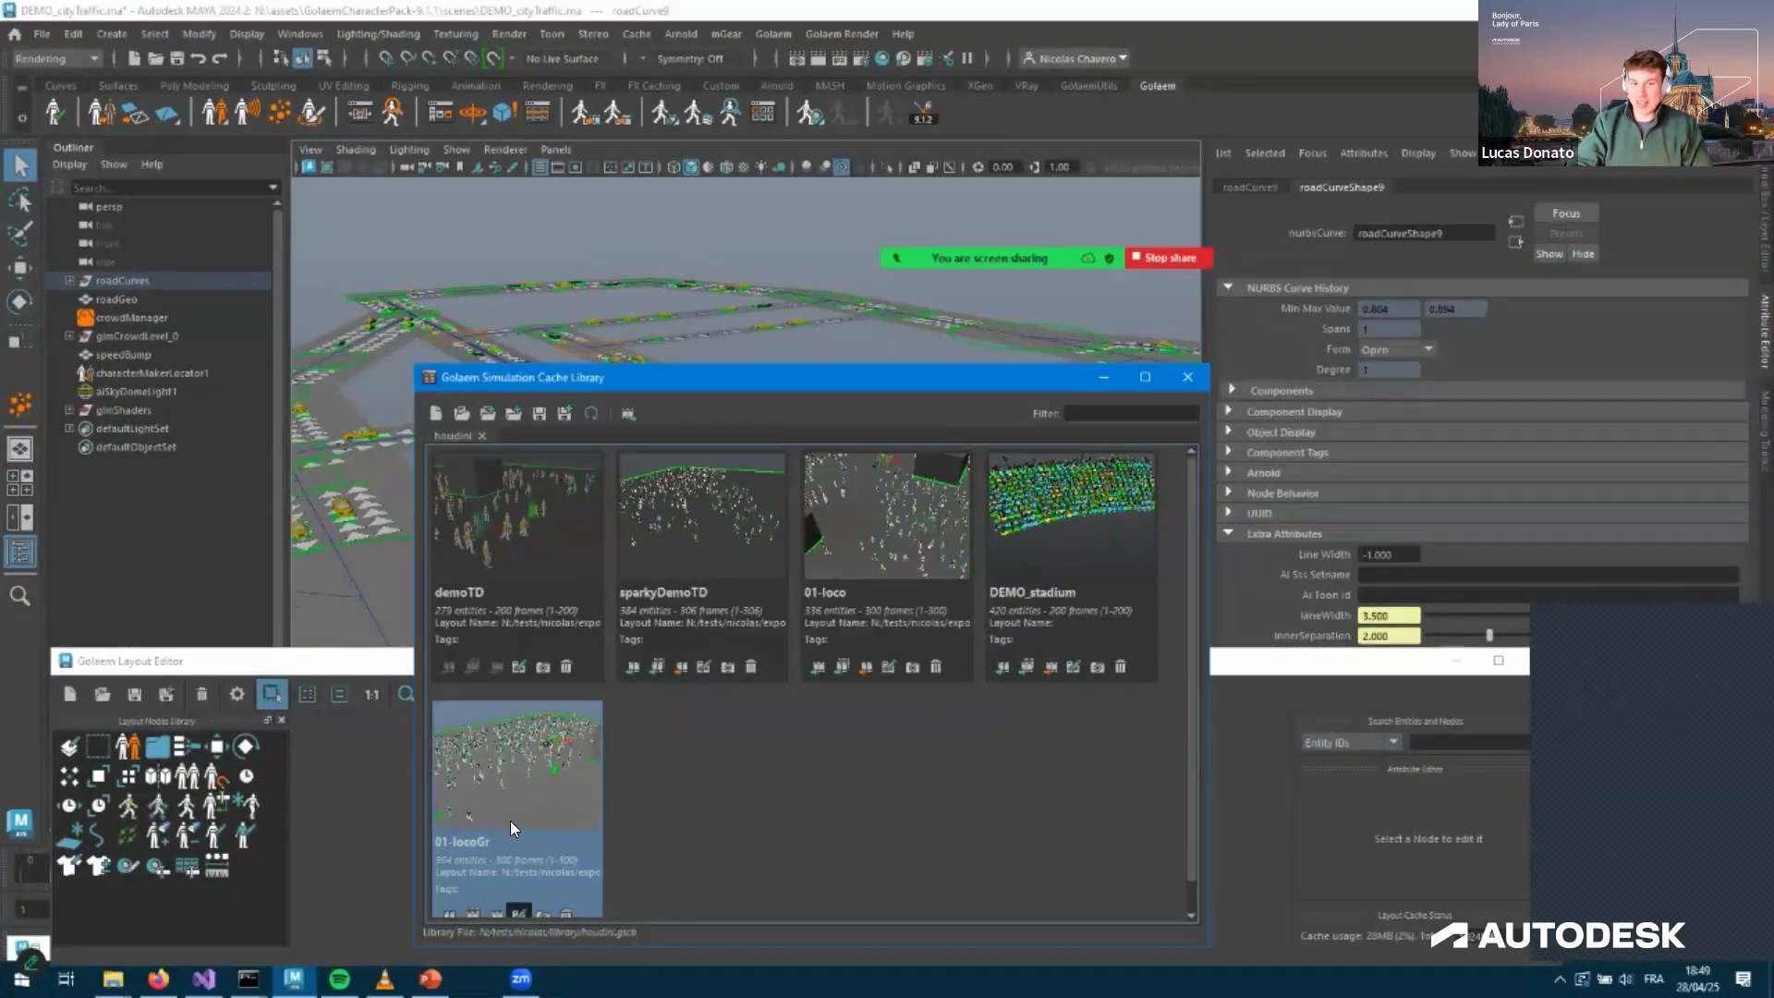
pyautogui.click(602, 680)
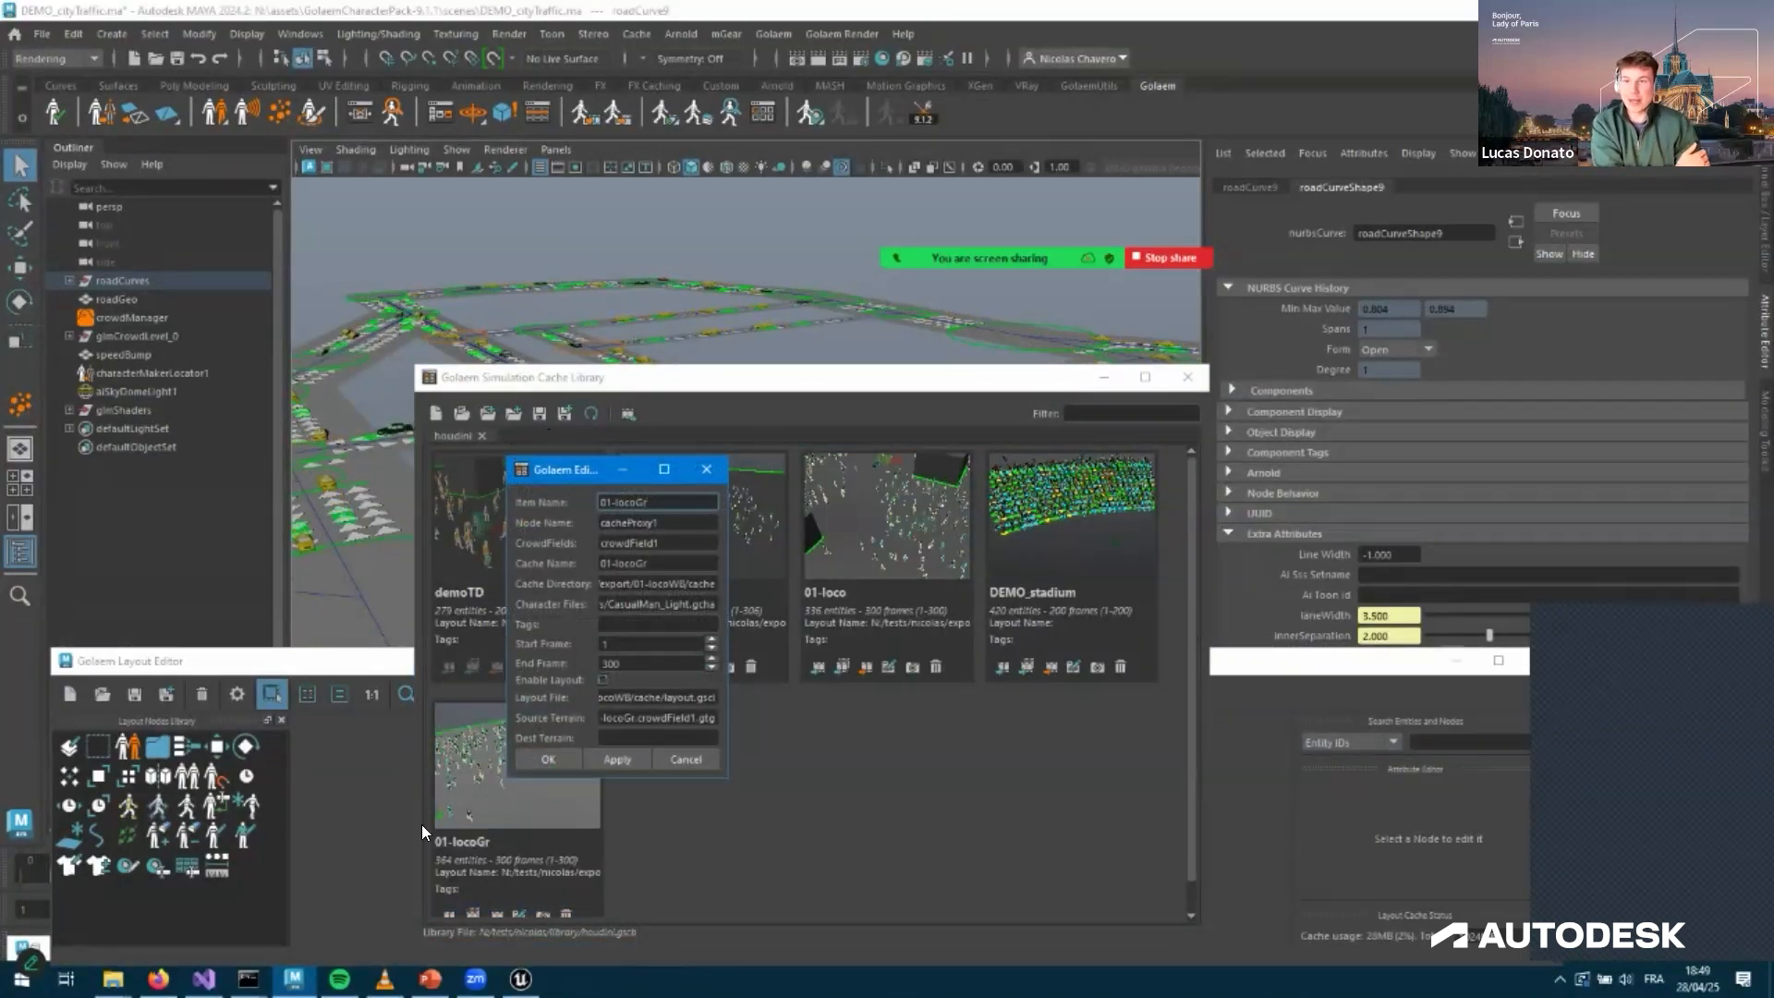
pyautogui.click(617, 758)
pyautogui.click(548, 758)
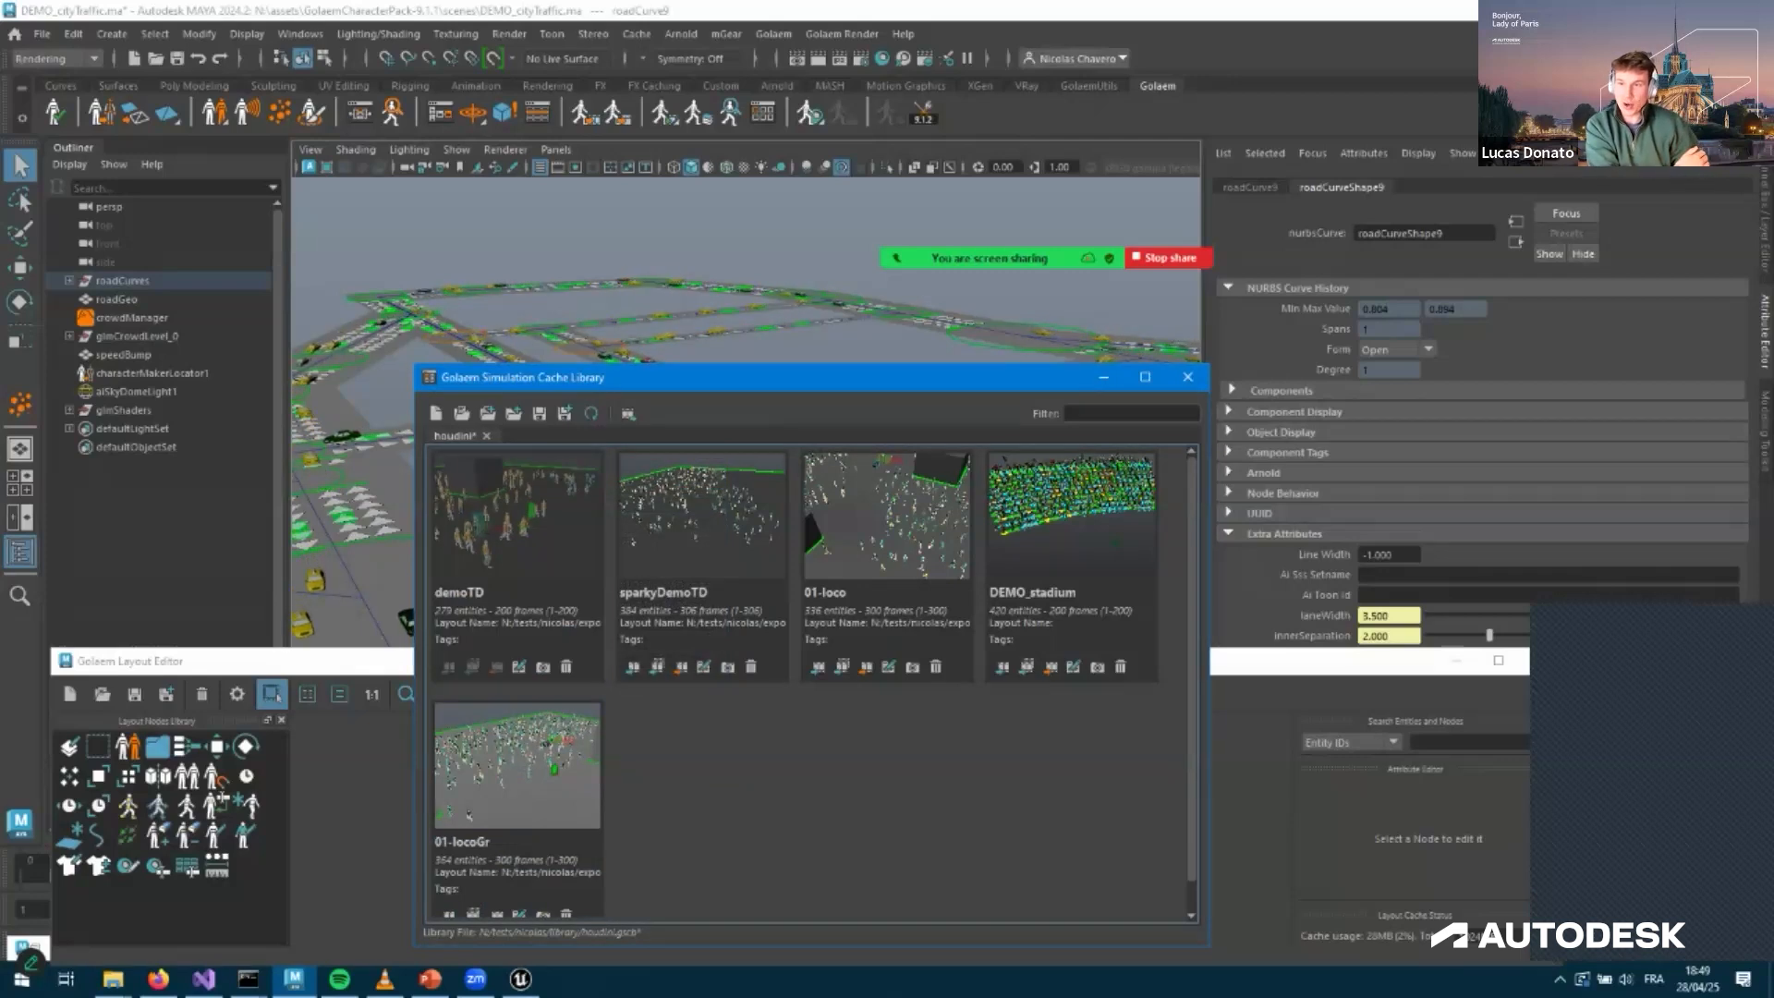
# Switch to the Unreal Editor and create a new level from the Basic template
pyautogui.doubleClick(399, 650)
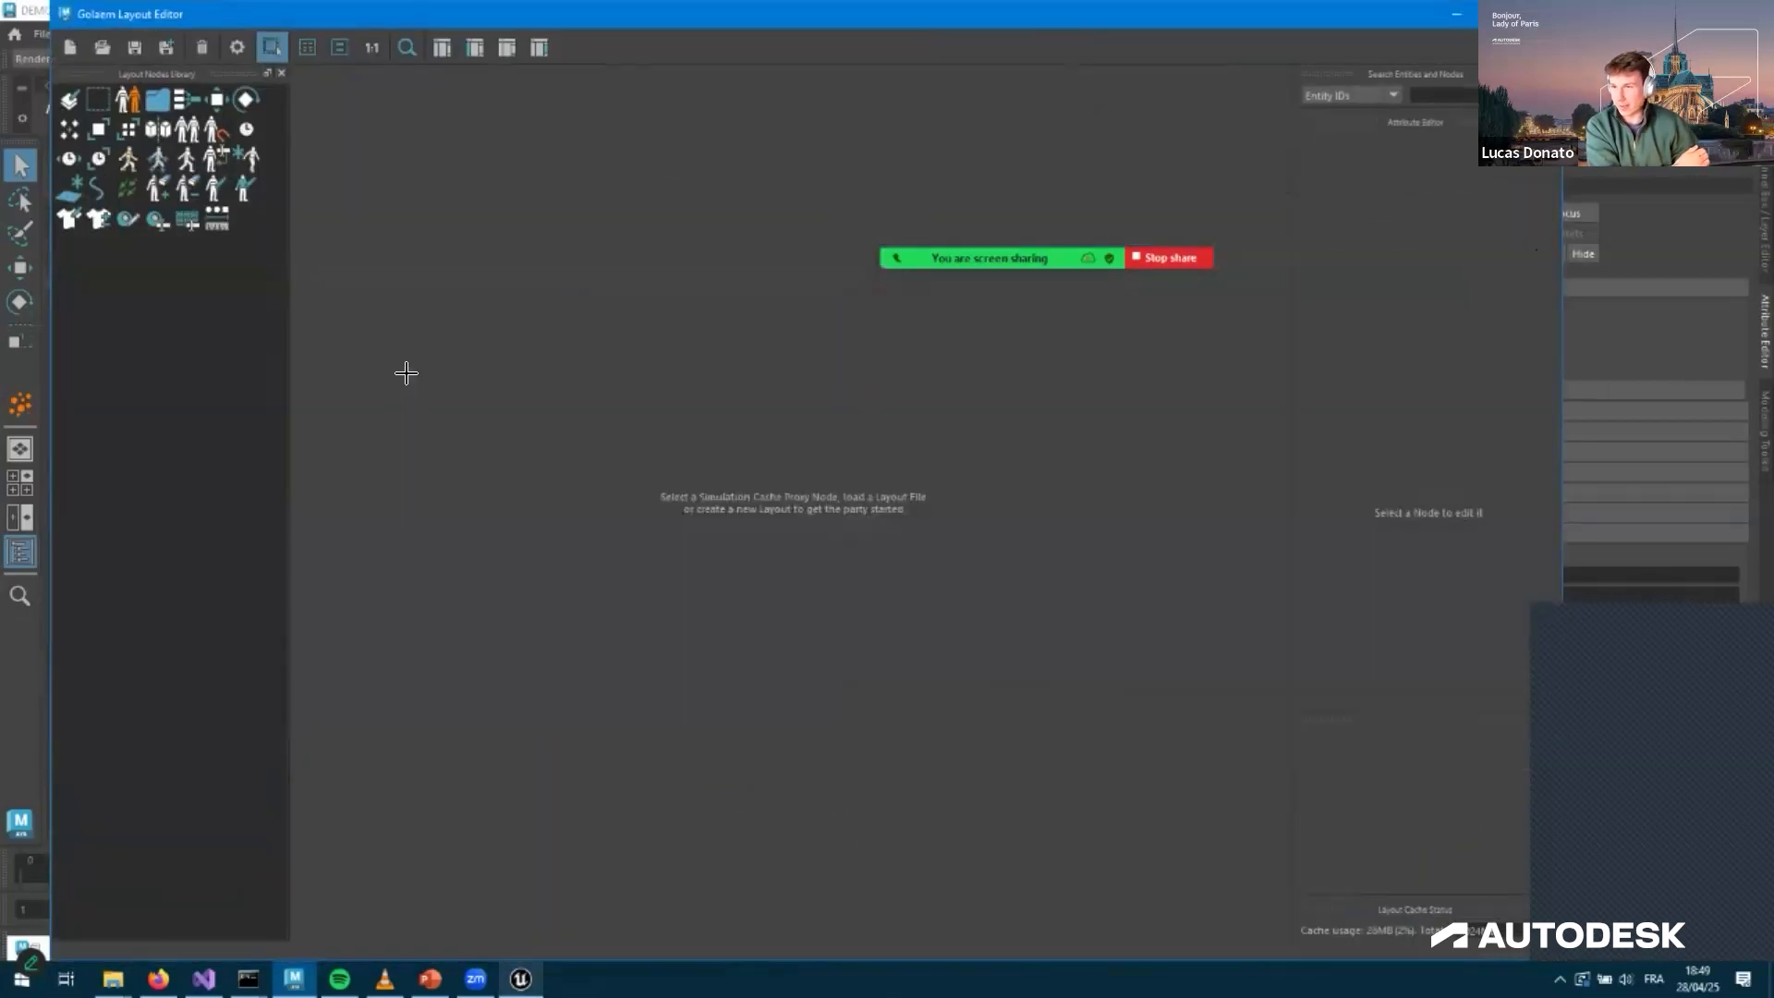
pyautogui.hotkey('alt', 'Tab')
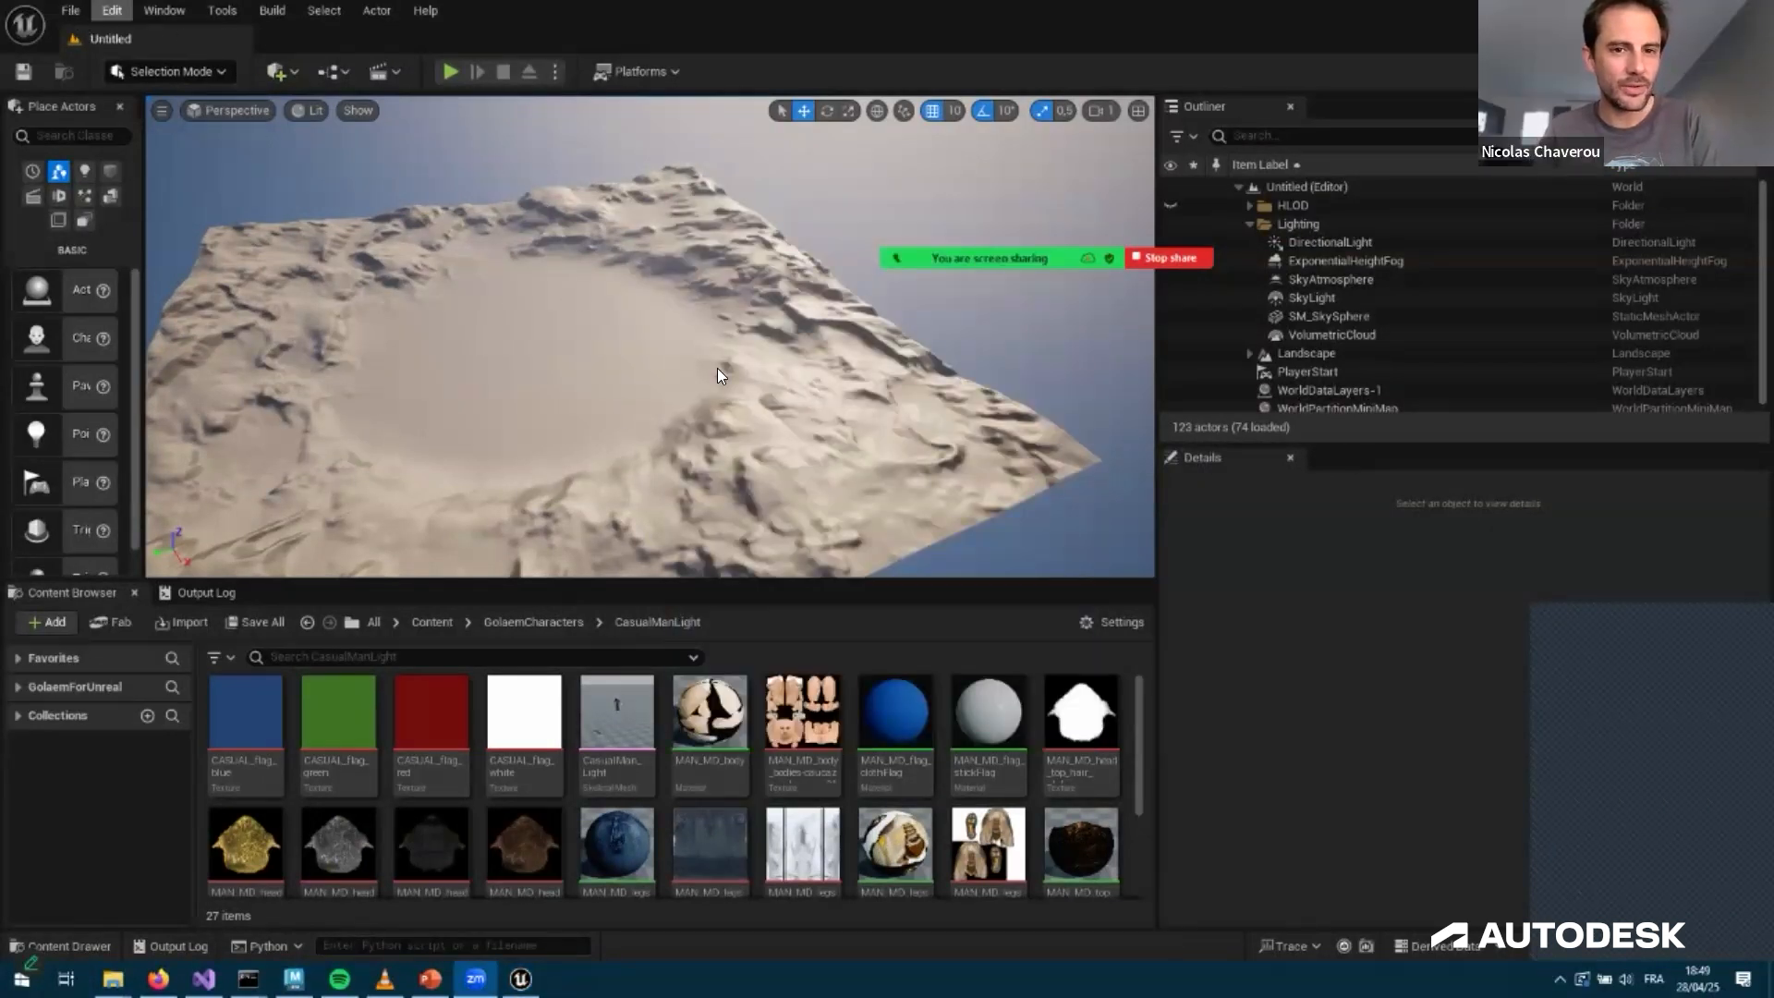
pyautogui.hotkey('alt', 'f')
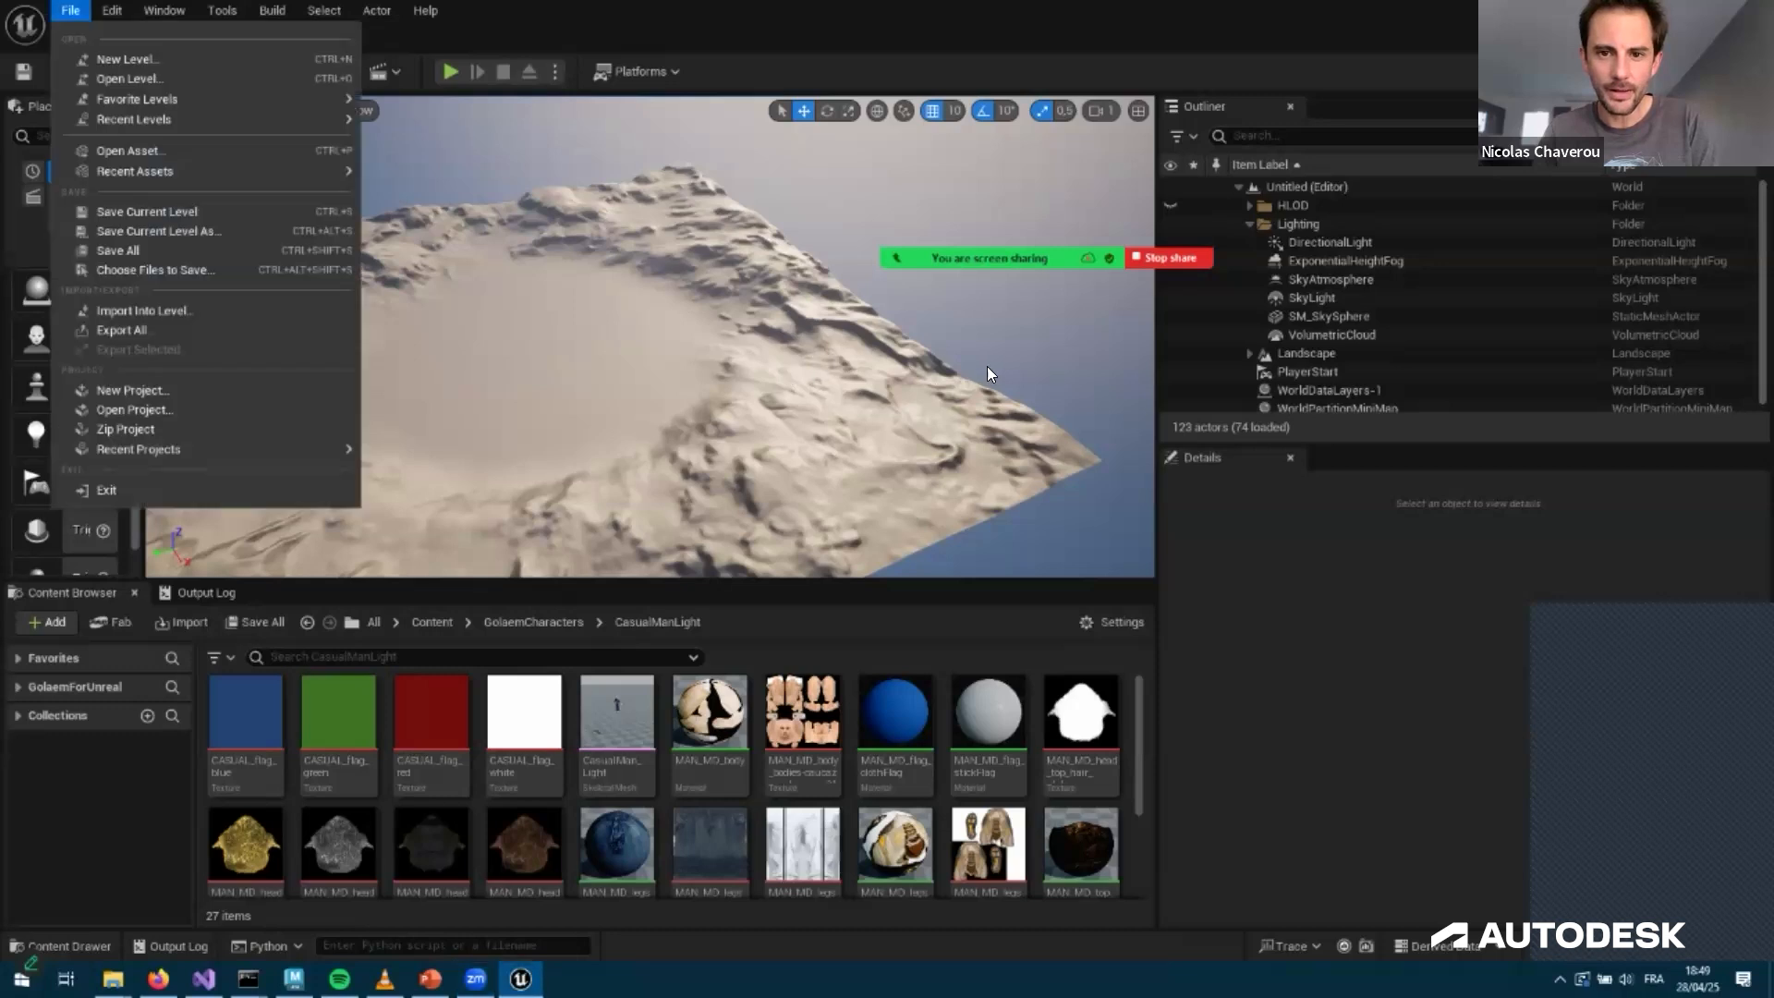
pyautogui.hotkey('ctrl', 'n')
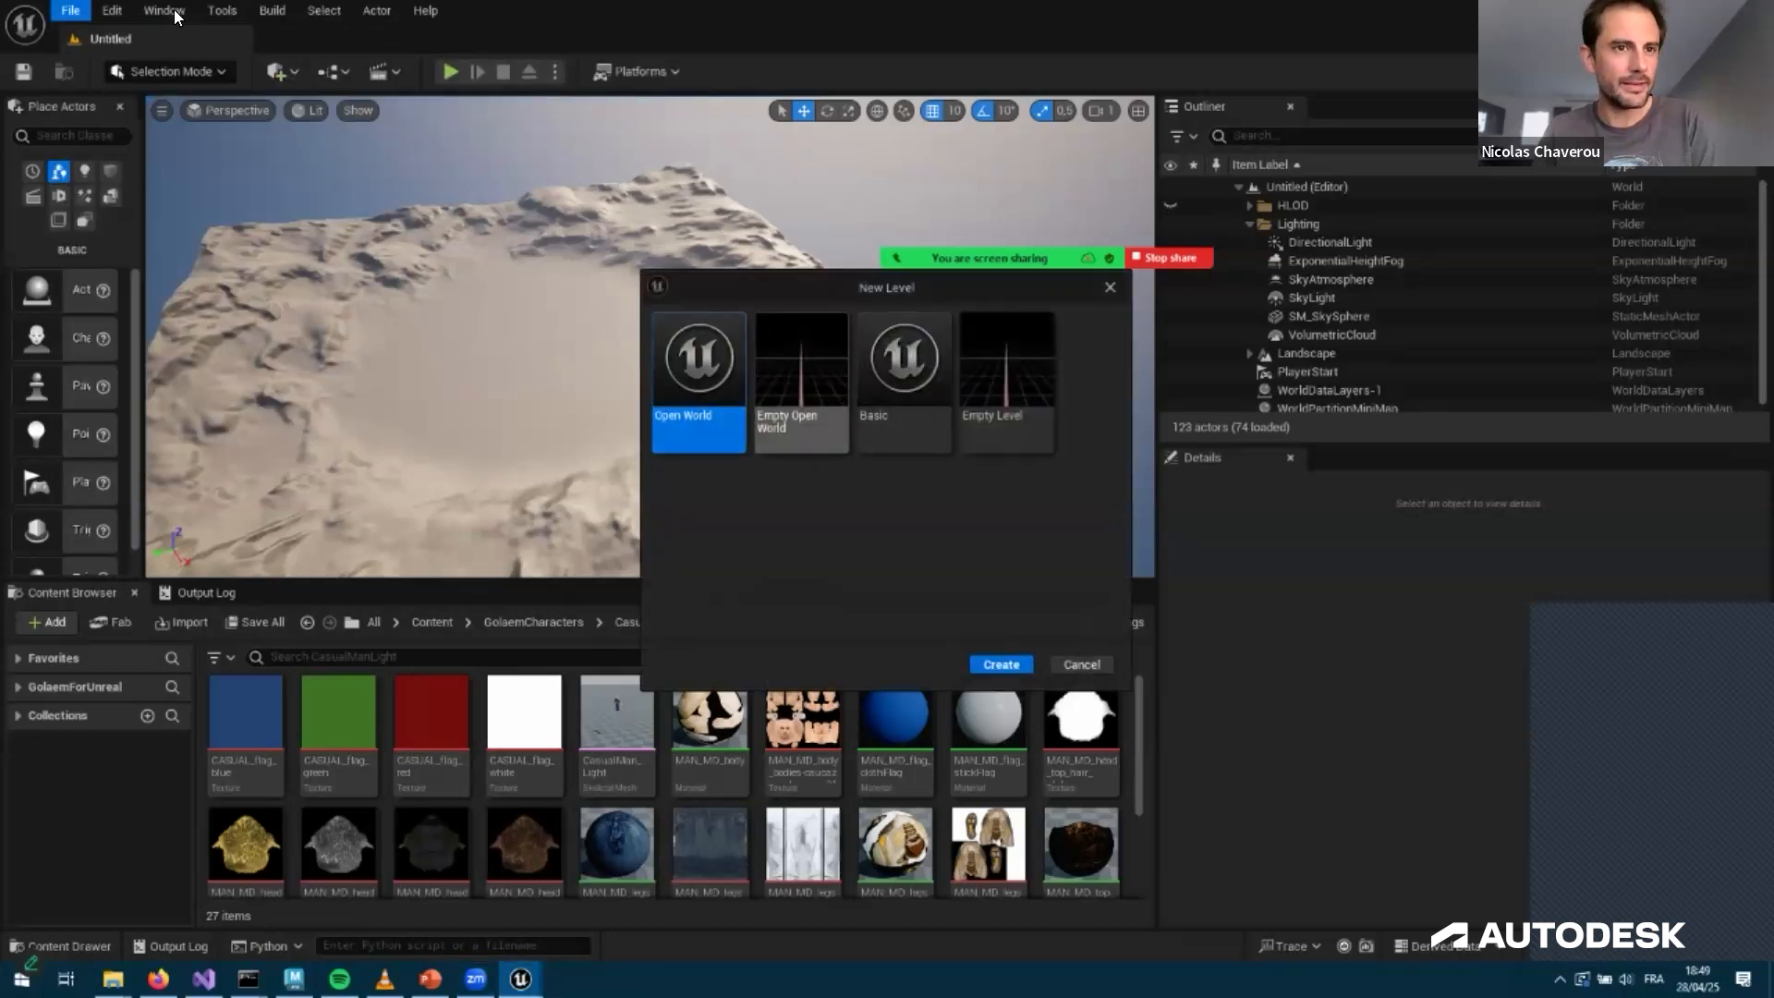
pyautogui.press('Right')
pyautogui.press('Right')
pyautogui.press('Return')
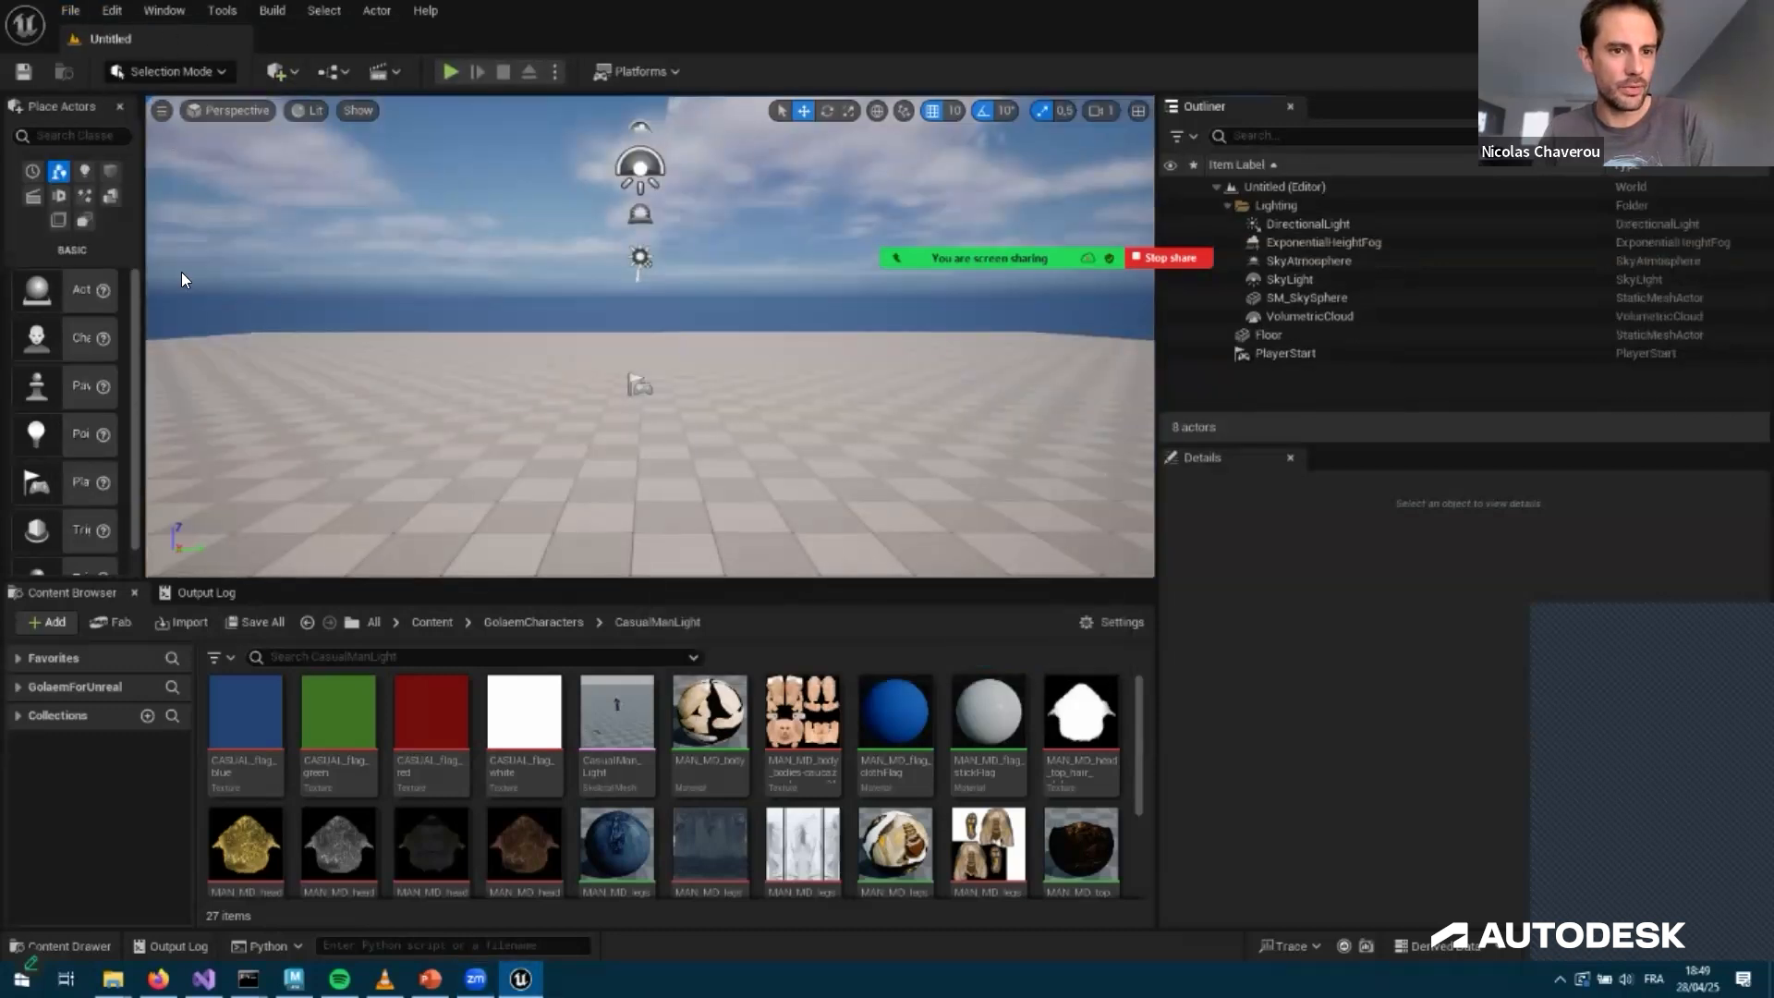
# Open the Golaem Library Tool in Unreal and look through the loaded library's caches
pyautogui.click(112, 11)
pyautogui.click(178, 259)
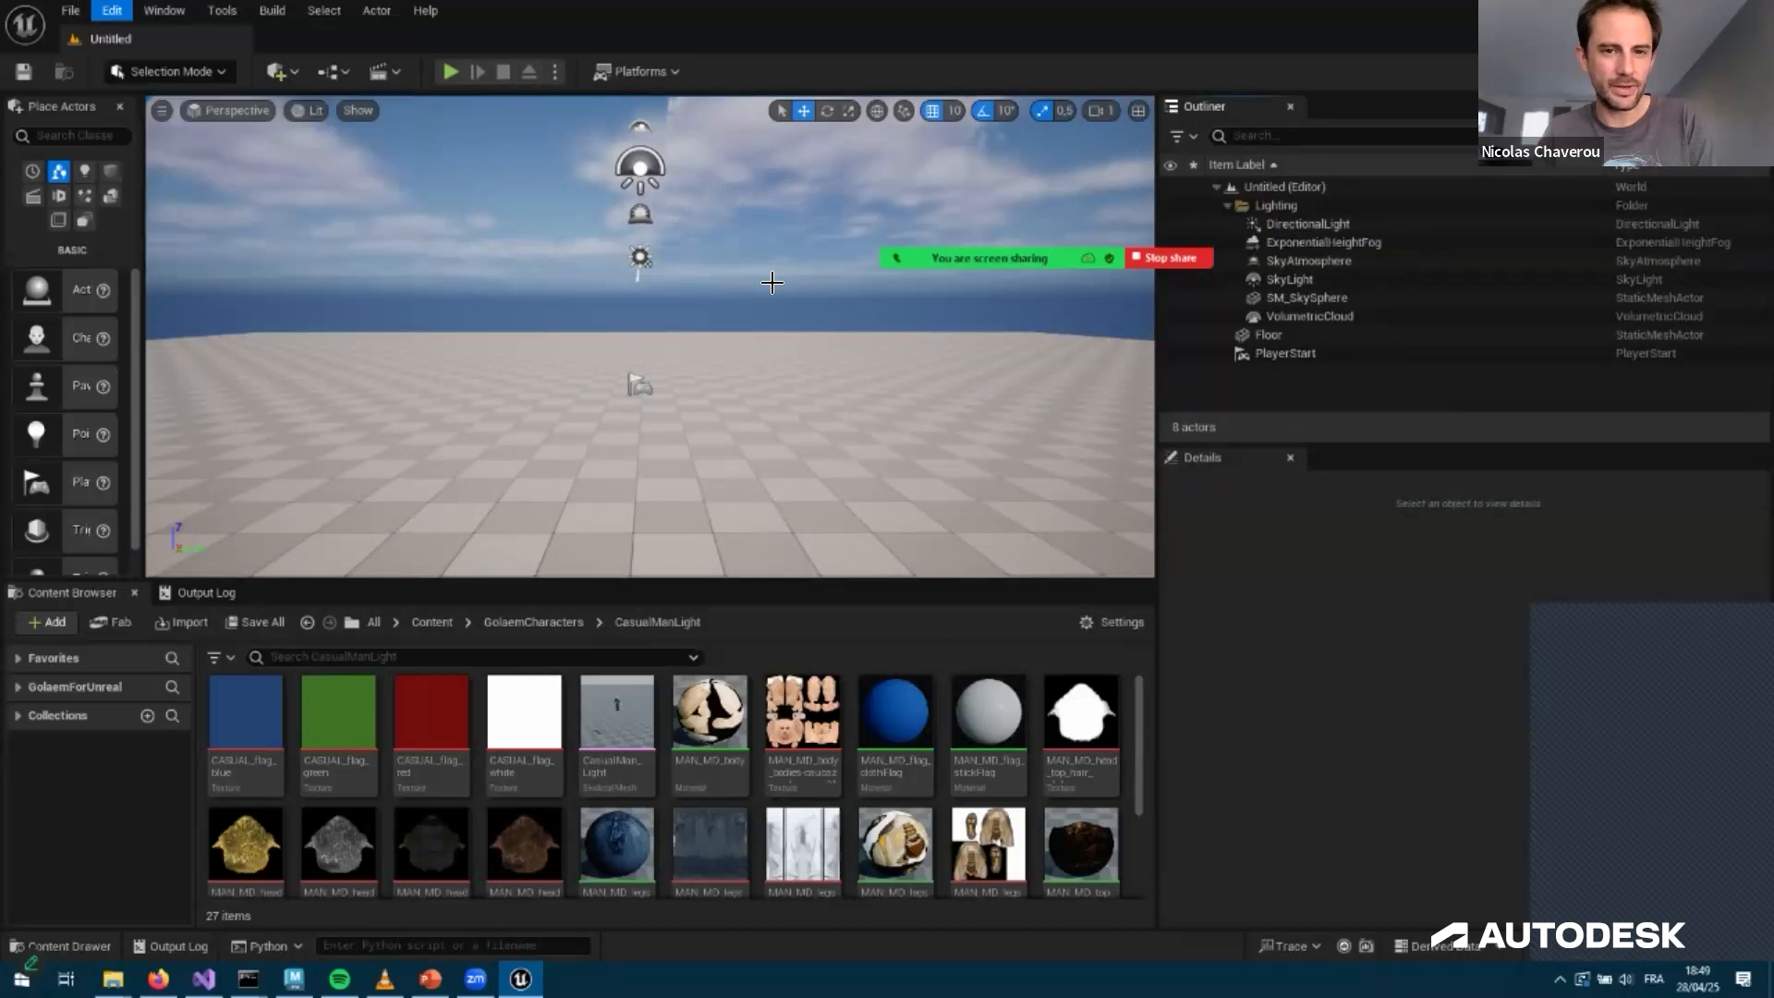
pyautogui.click(165, 10)
pyautogui.moveTo(218, 438)
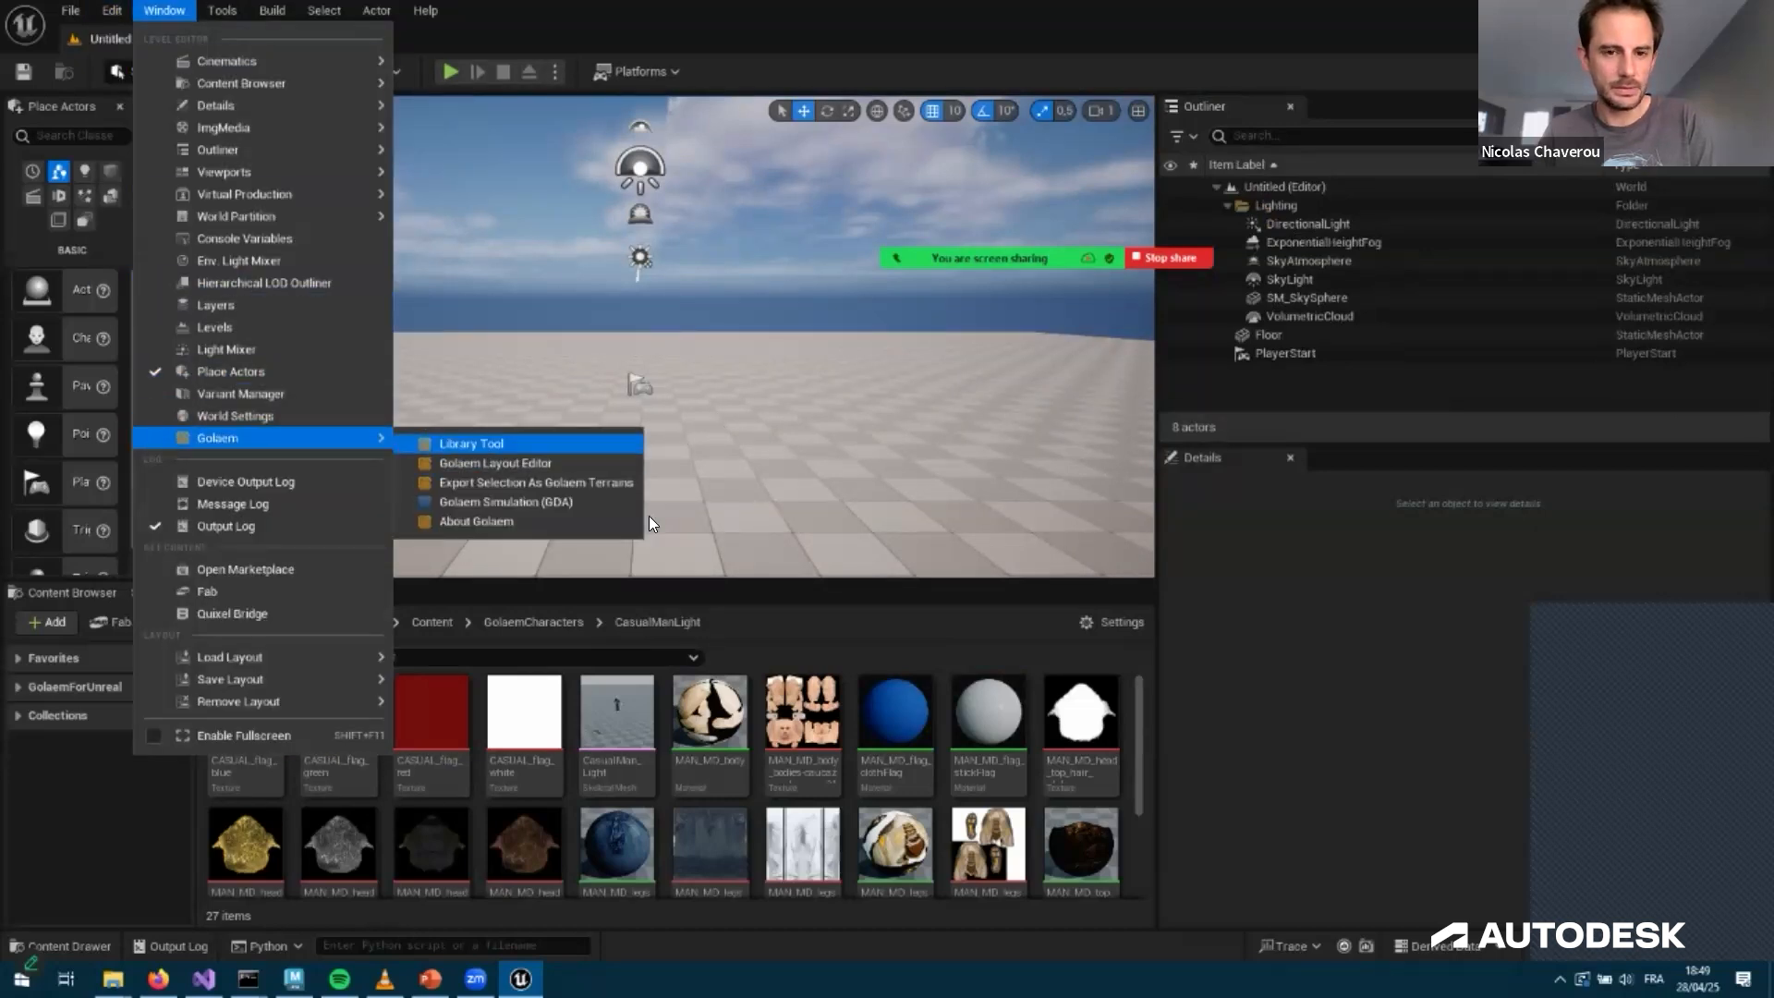
pyautogui.click(632, 444)
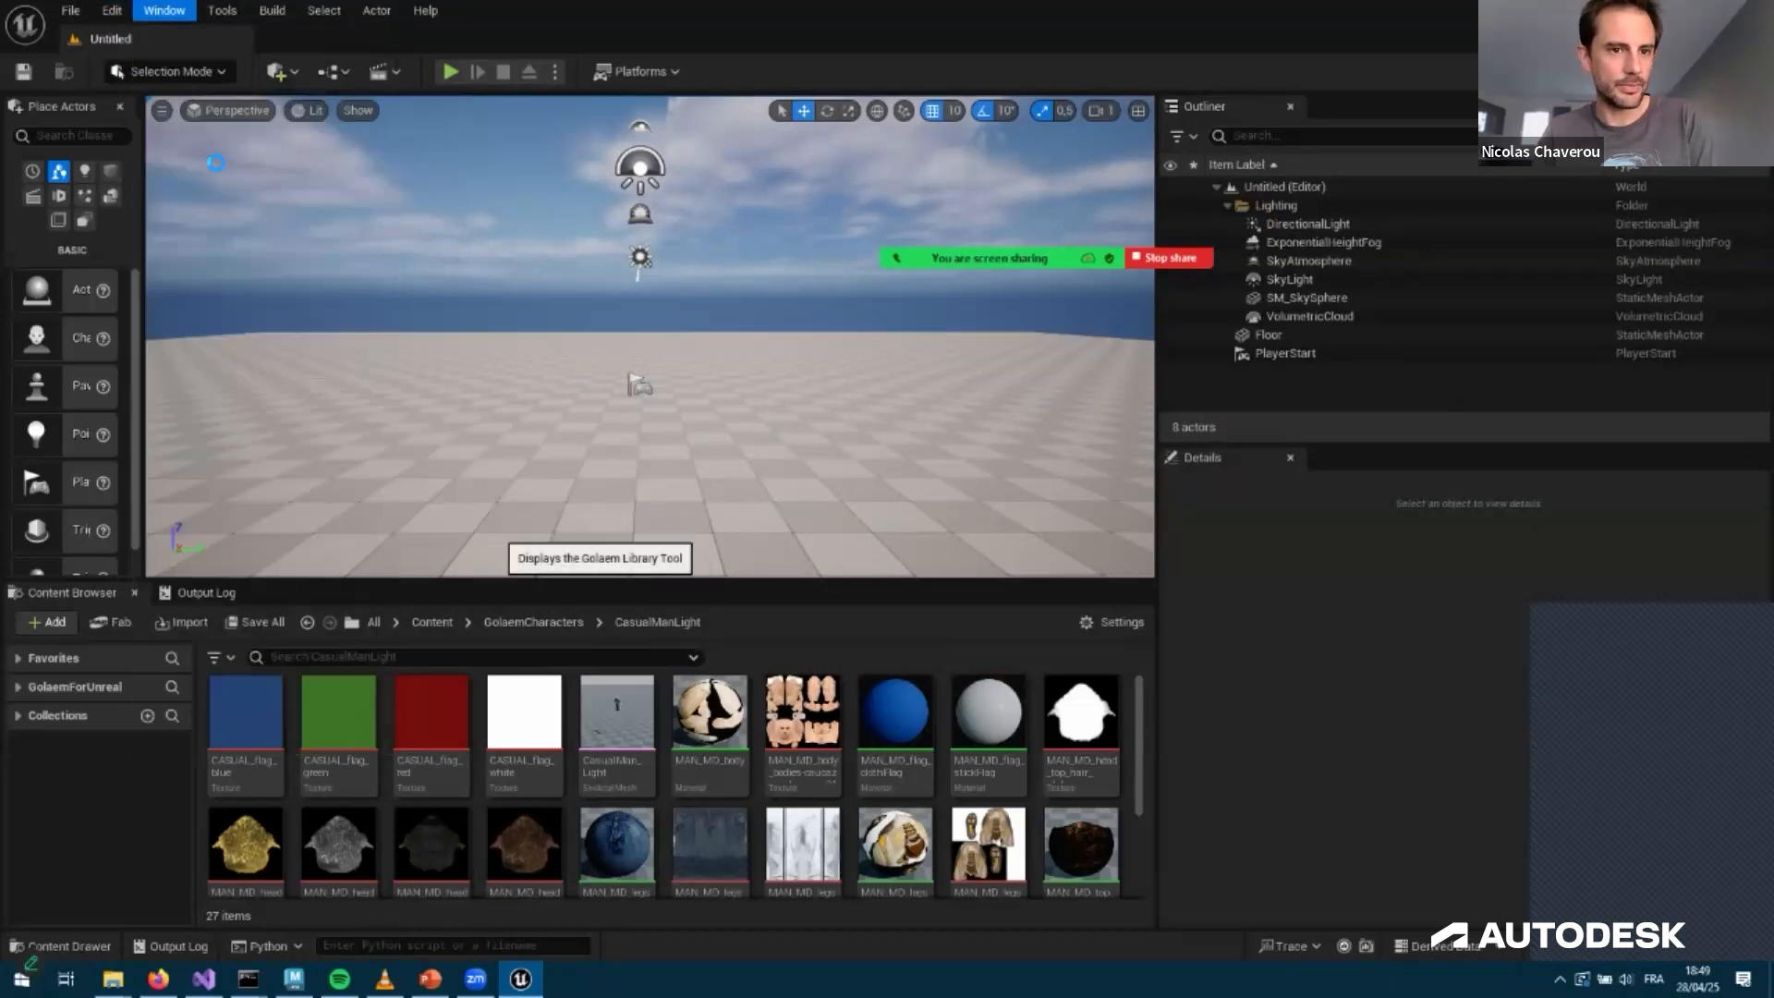
pyautogui.scroll(-3, 140, 409)
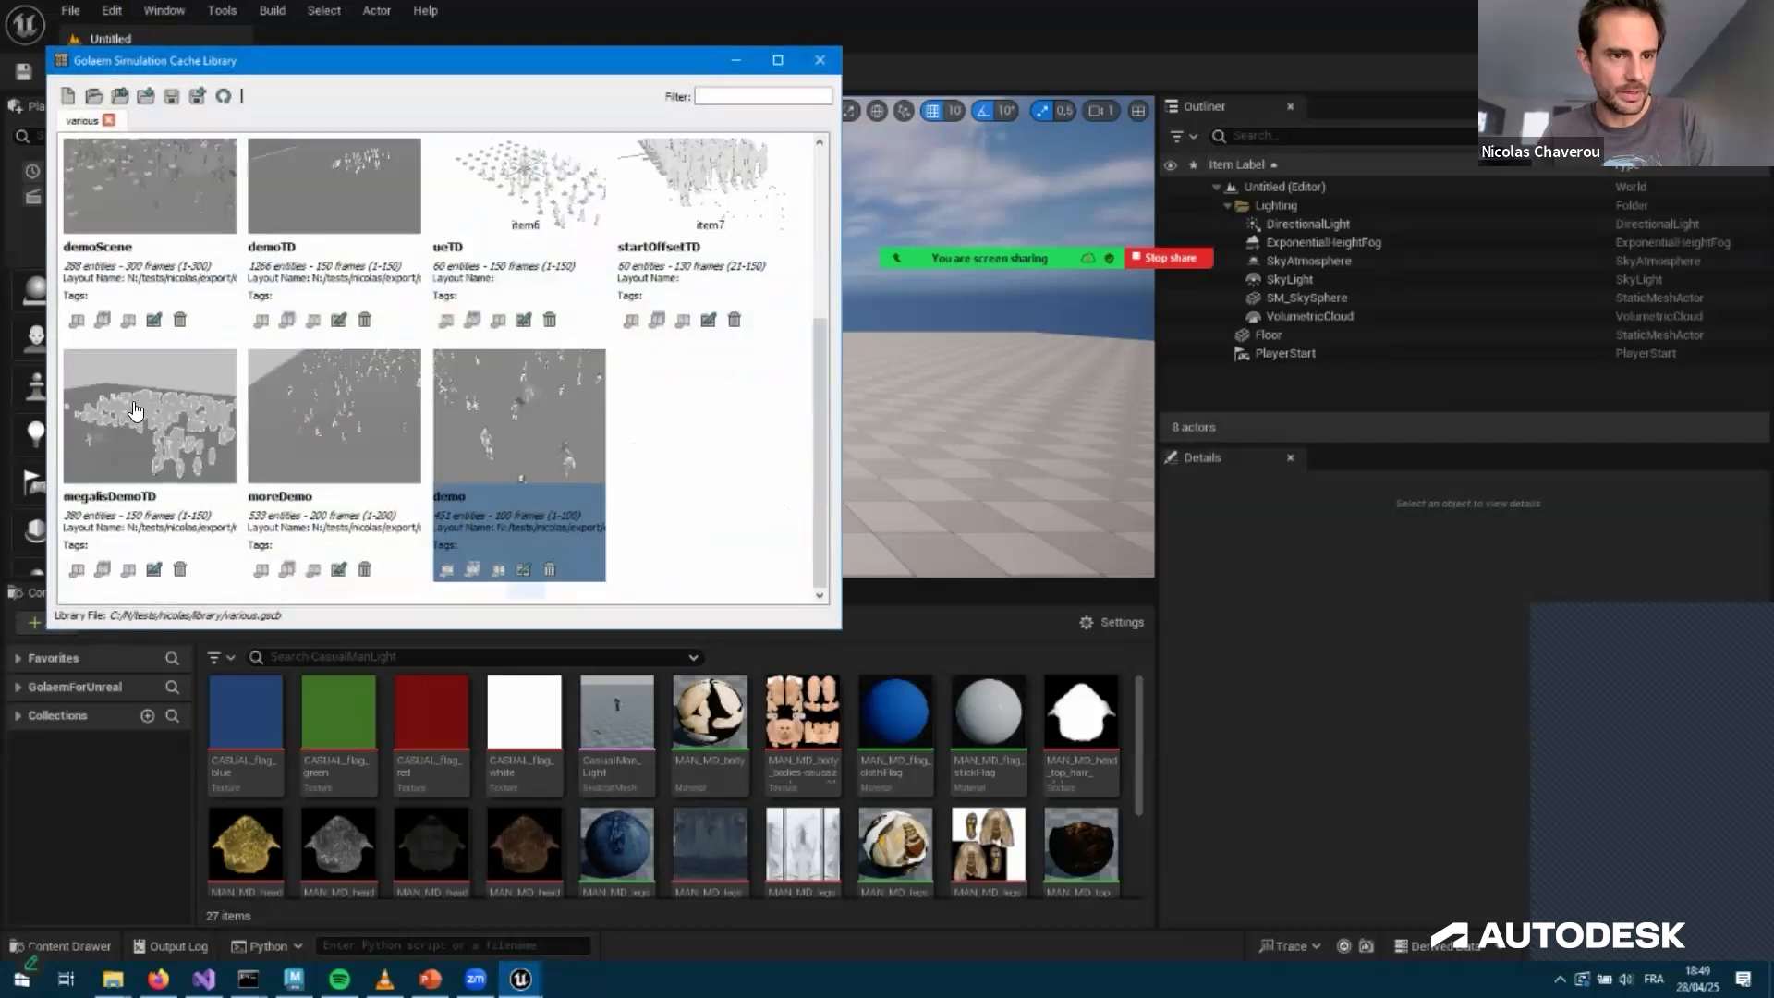
# Load the houdini library file from the N: drive's tests/nicolas/library folder and import the 01-locoGr crowd into the level
pyautogui.click(94, 96)
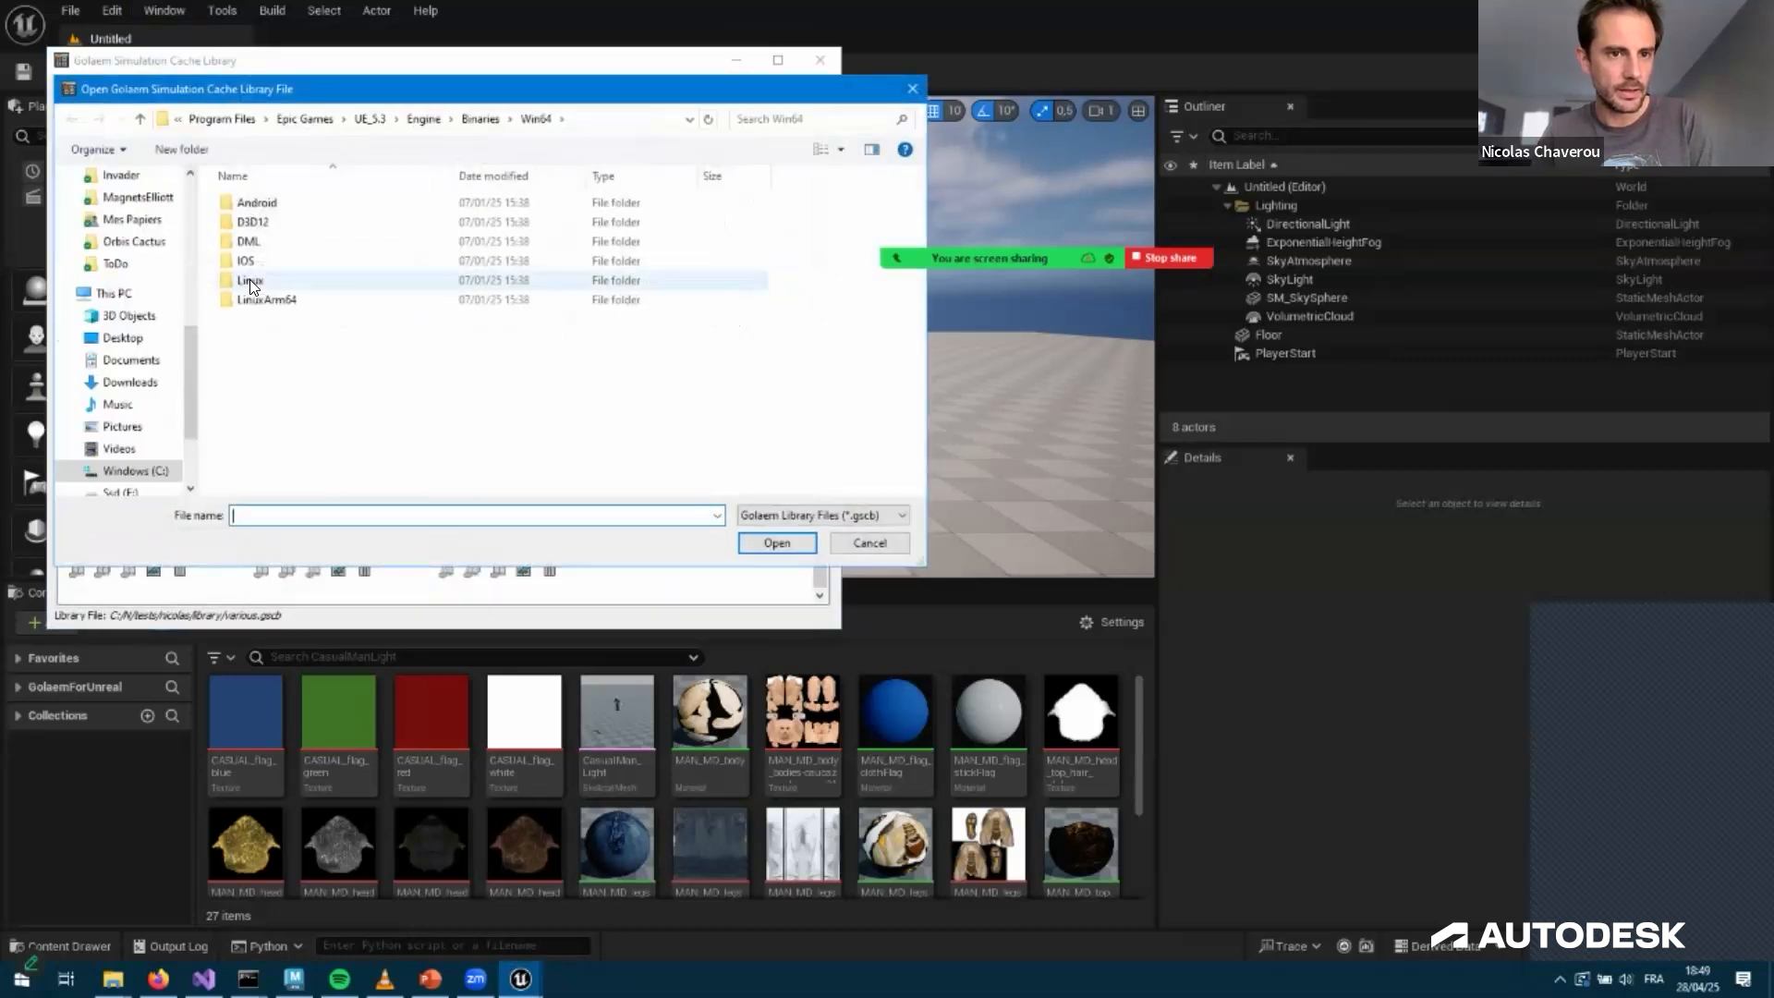
pyautogui.scroll(-3, 123, 337)
pyautogui.click(139, 397)
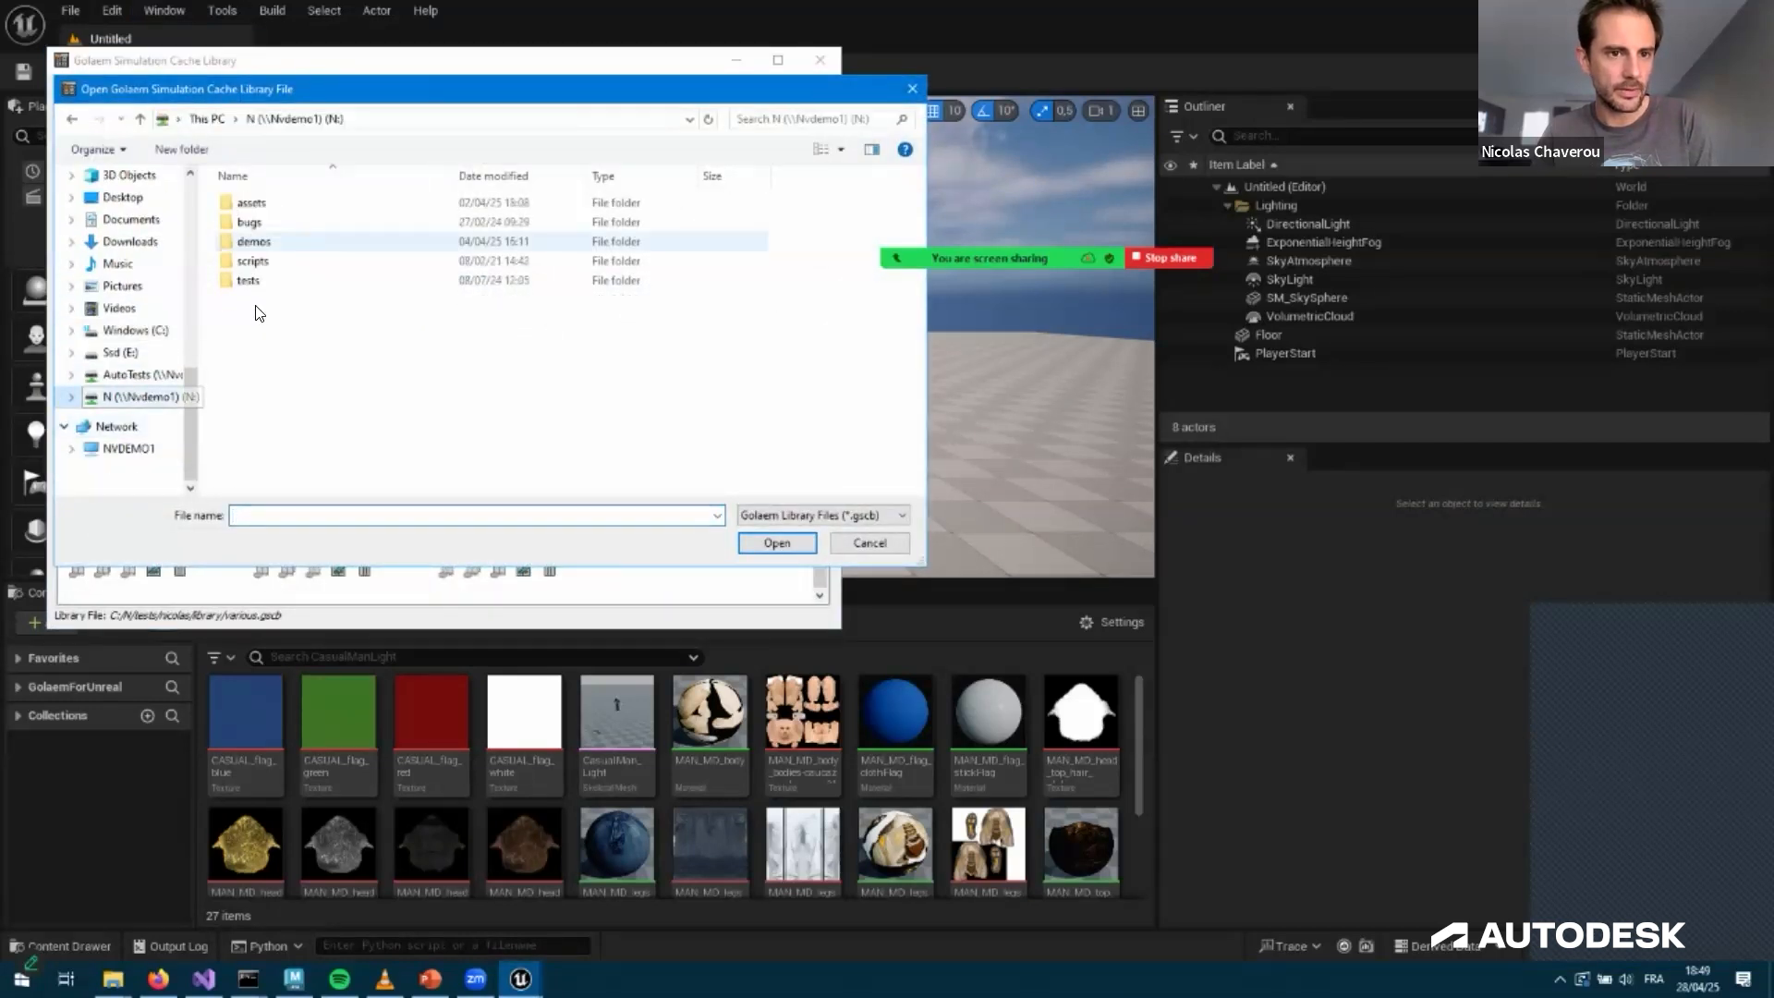
pyautogui.doubleClick(247, 281)
pyautogui.doubleClick(258, 223)
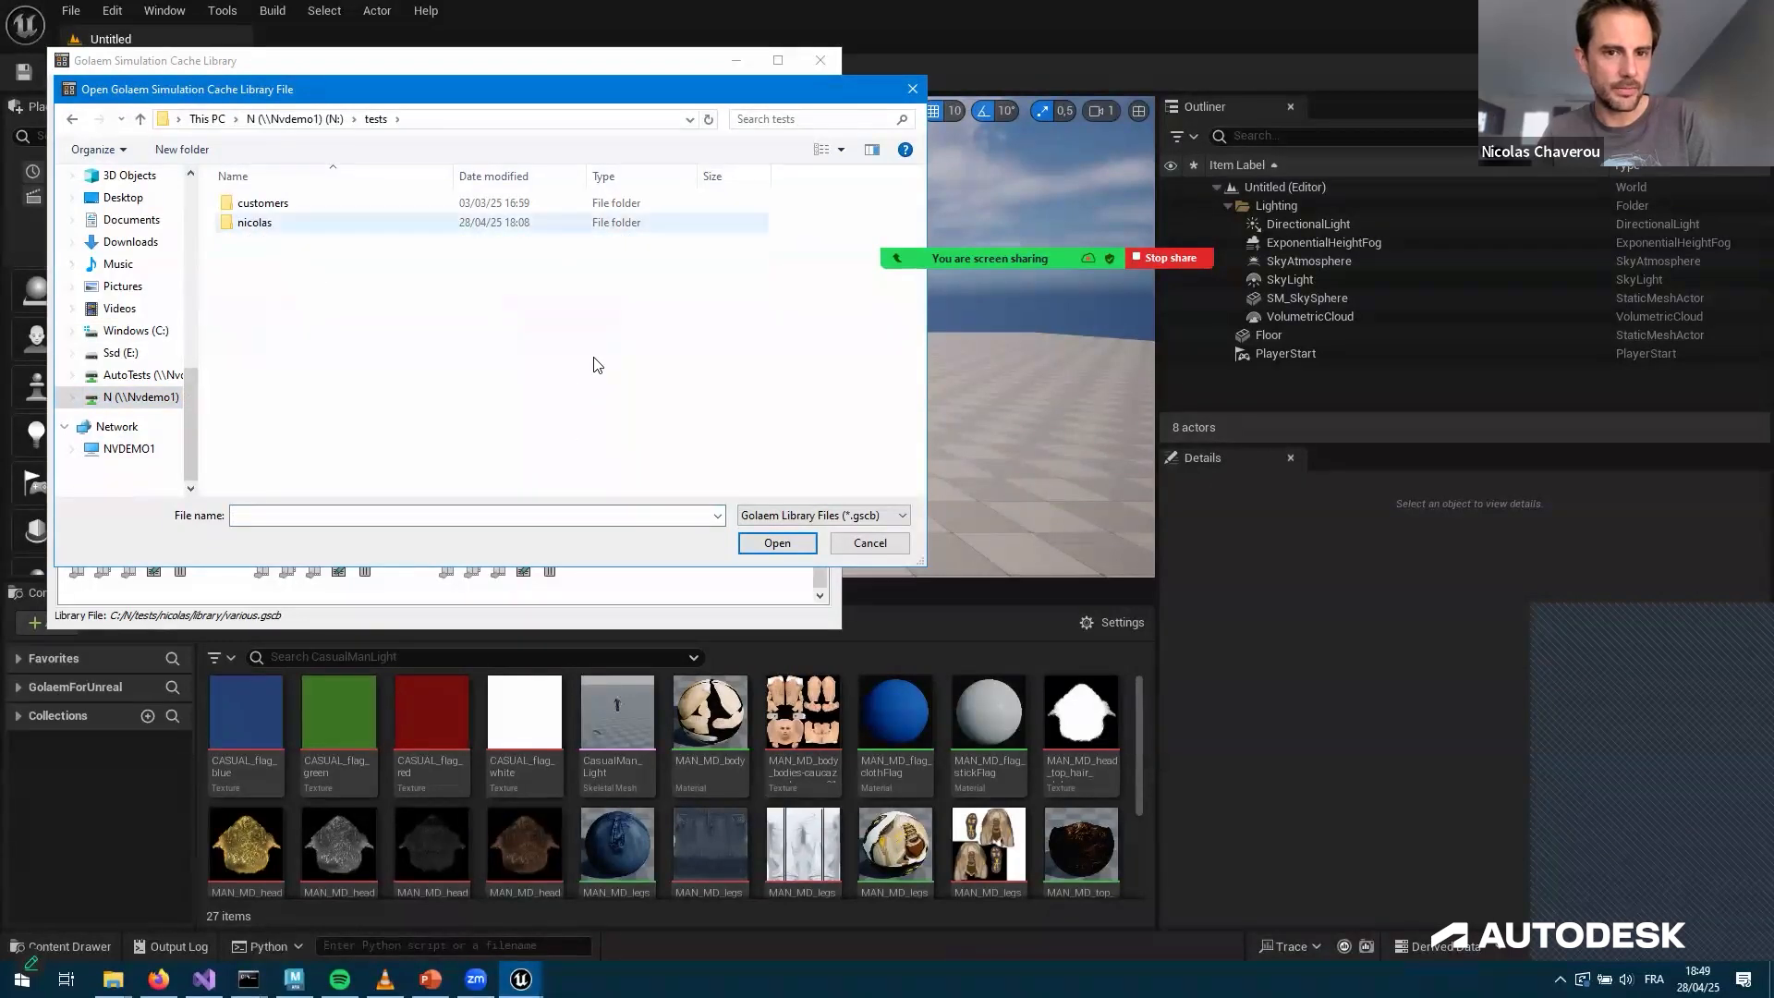
pyautogui.press('l')
pyautogui.press('Return')
pyautogui.press('h')
pyautogui.press('Return')
pyautogui.doubleClick(148, 453)
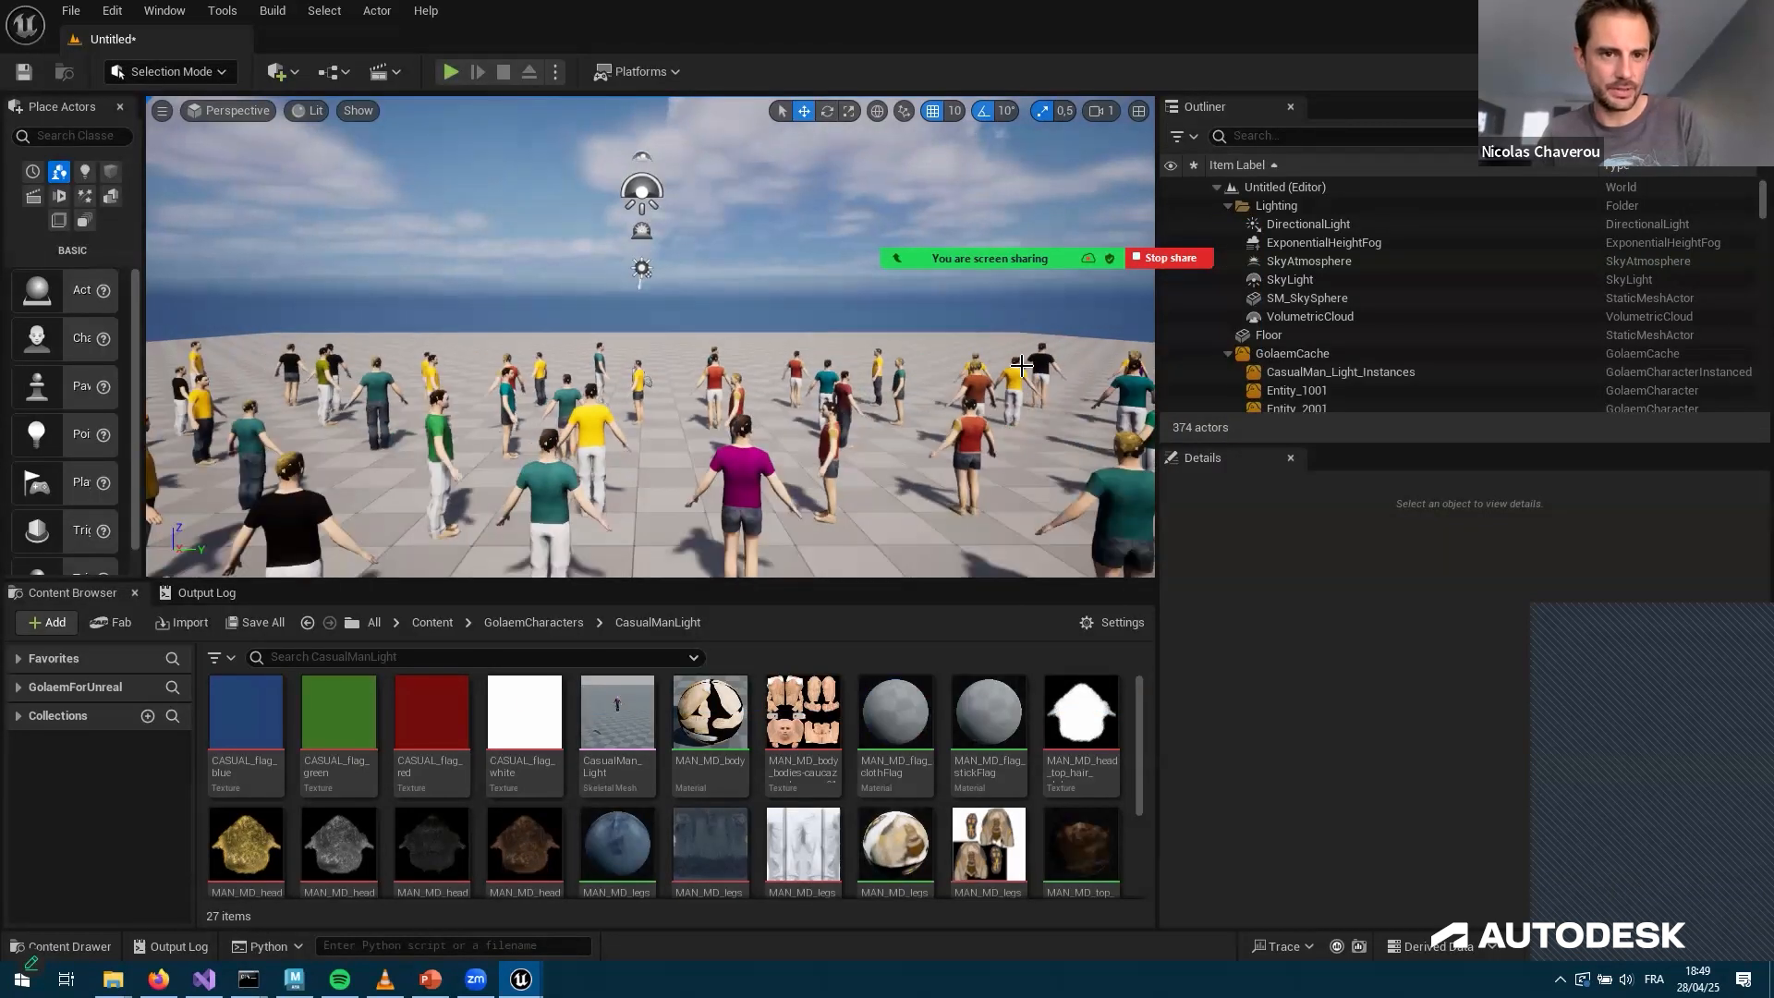
# Run the Unreal level to preview the imported crowd's animation and stop the simulation
pyautogui.keyDown('alt'); pyautogui.moveTo(671, 58); pyautogui.dragTo(462, 56); pyautogui.keyUp('alt')
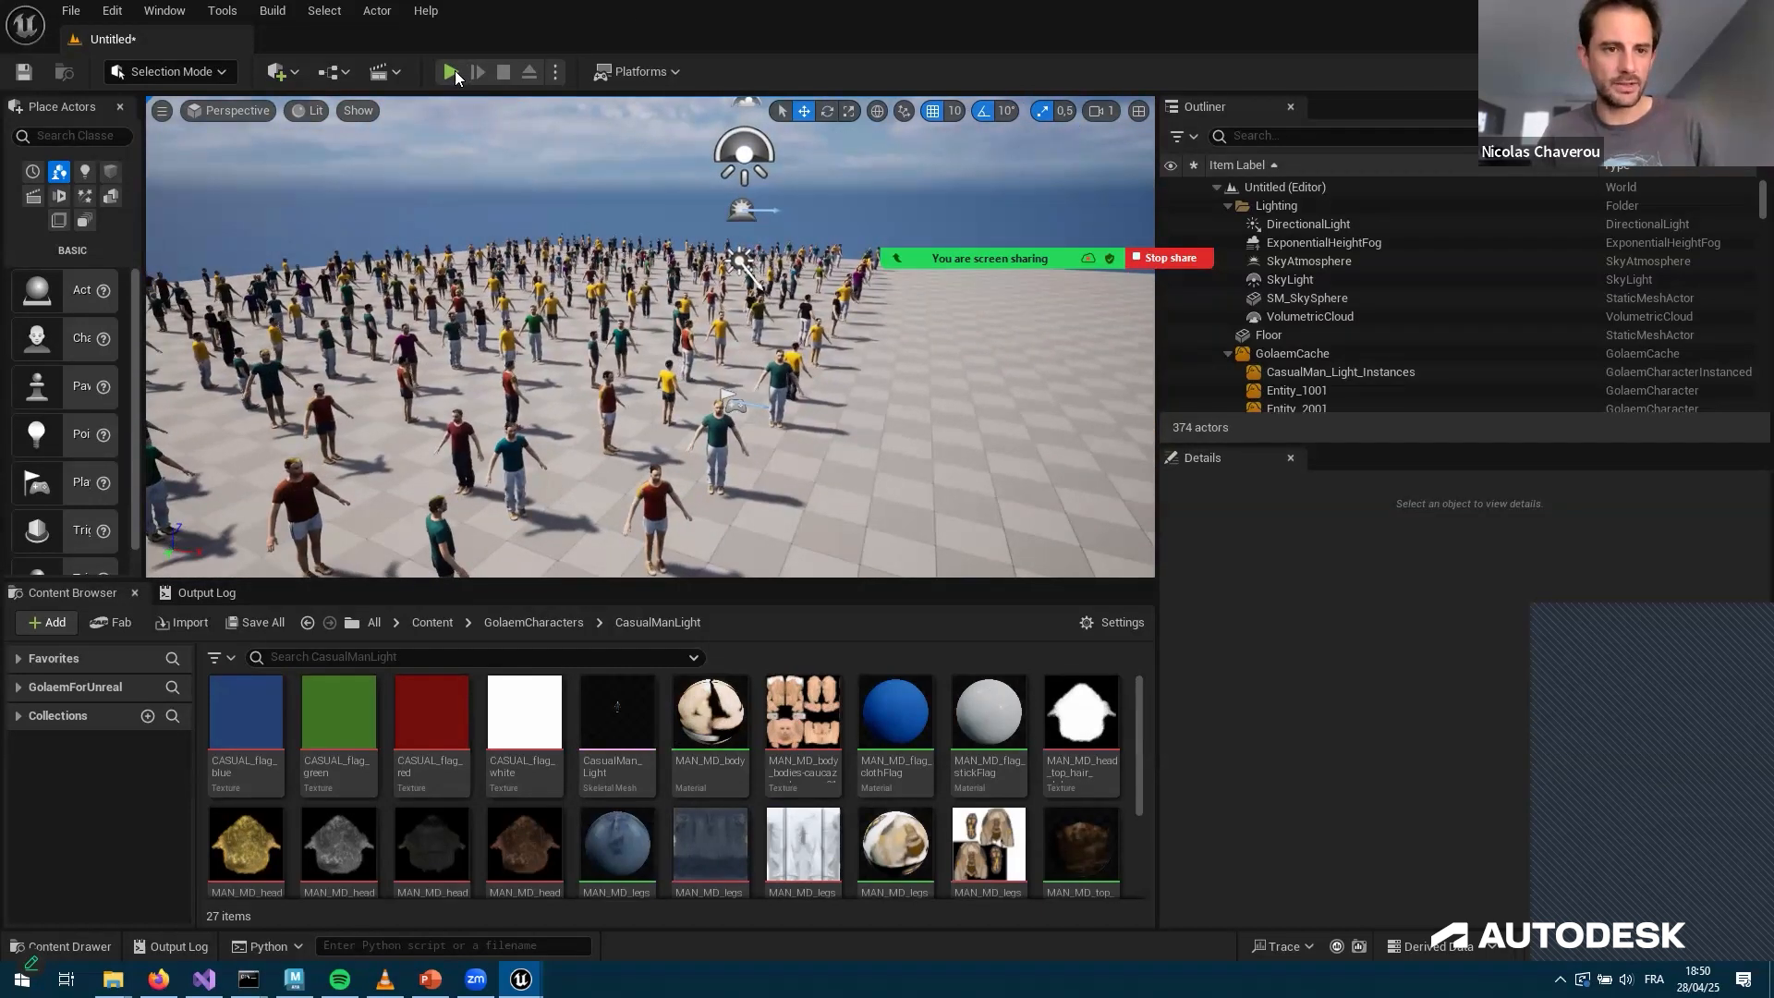
pyautogui.click(451, 71)
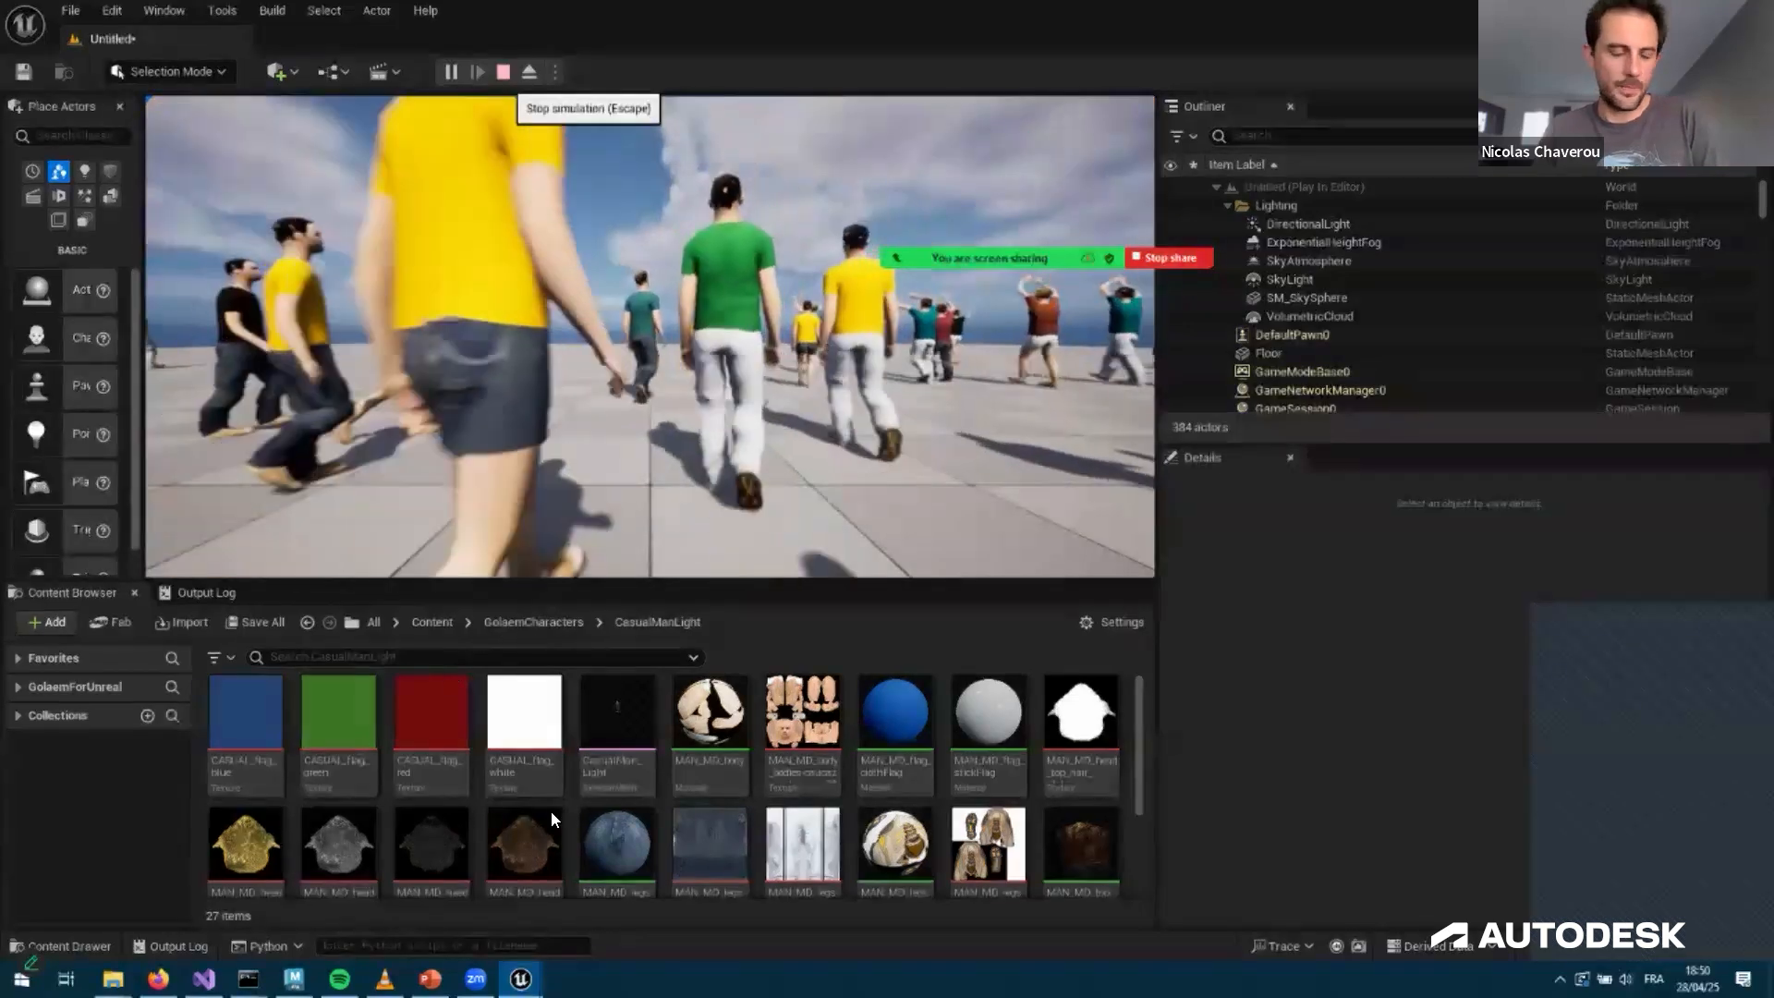
pyautogui.press('Escape')
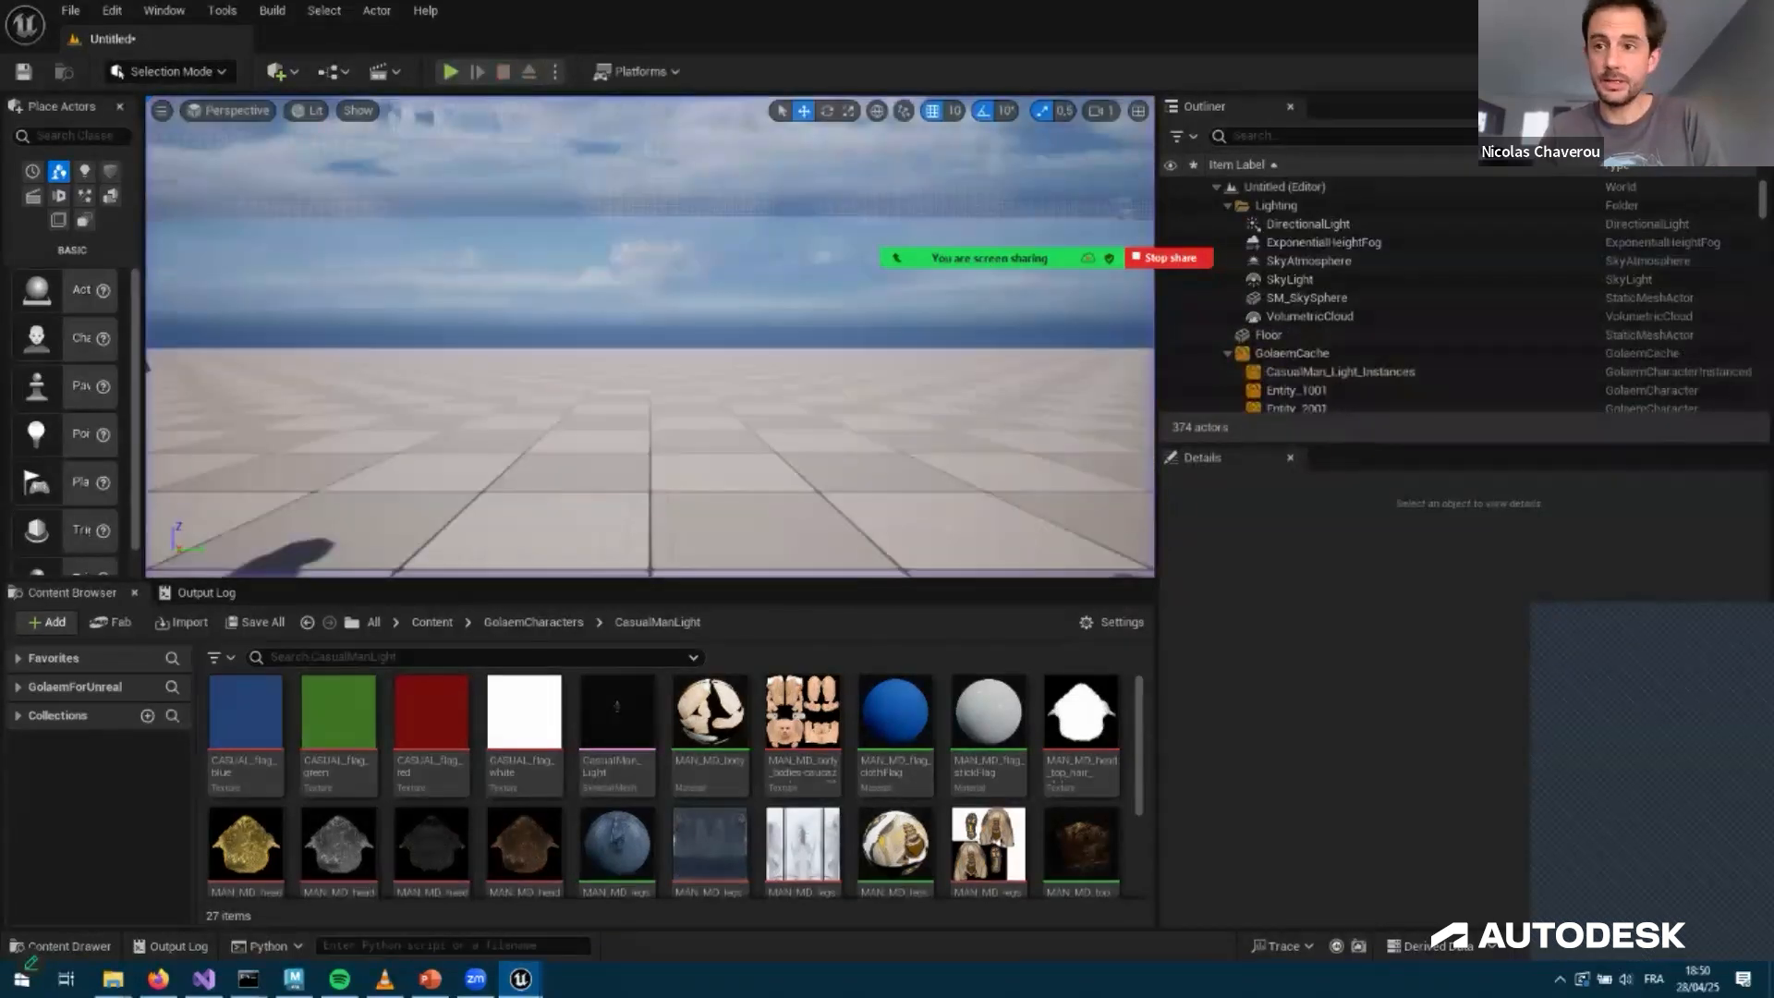
# Switch back to Maya, clear away the Layout Editor and Simulation Cache Library, and open the recent scene 01-locoWB.ma
pyautogui.click(294, 980)
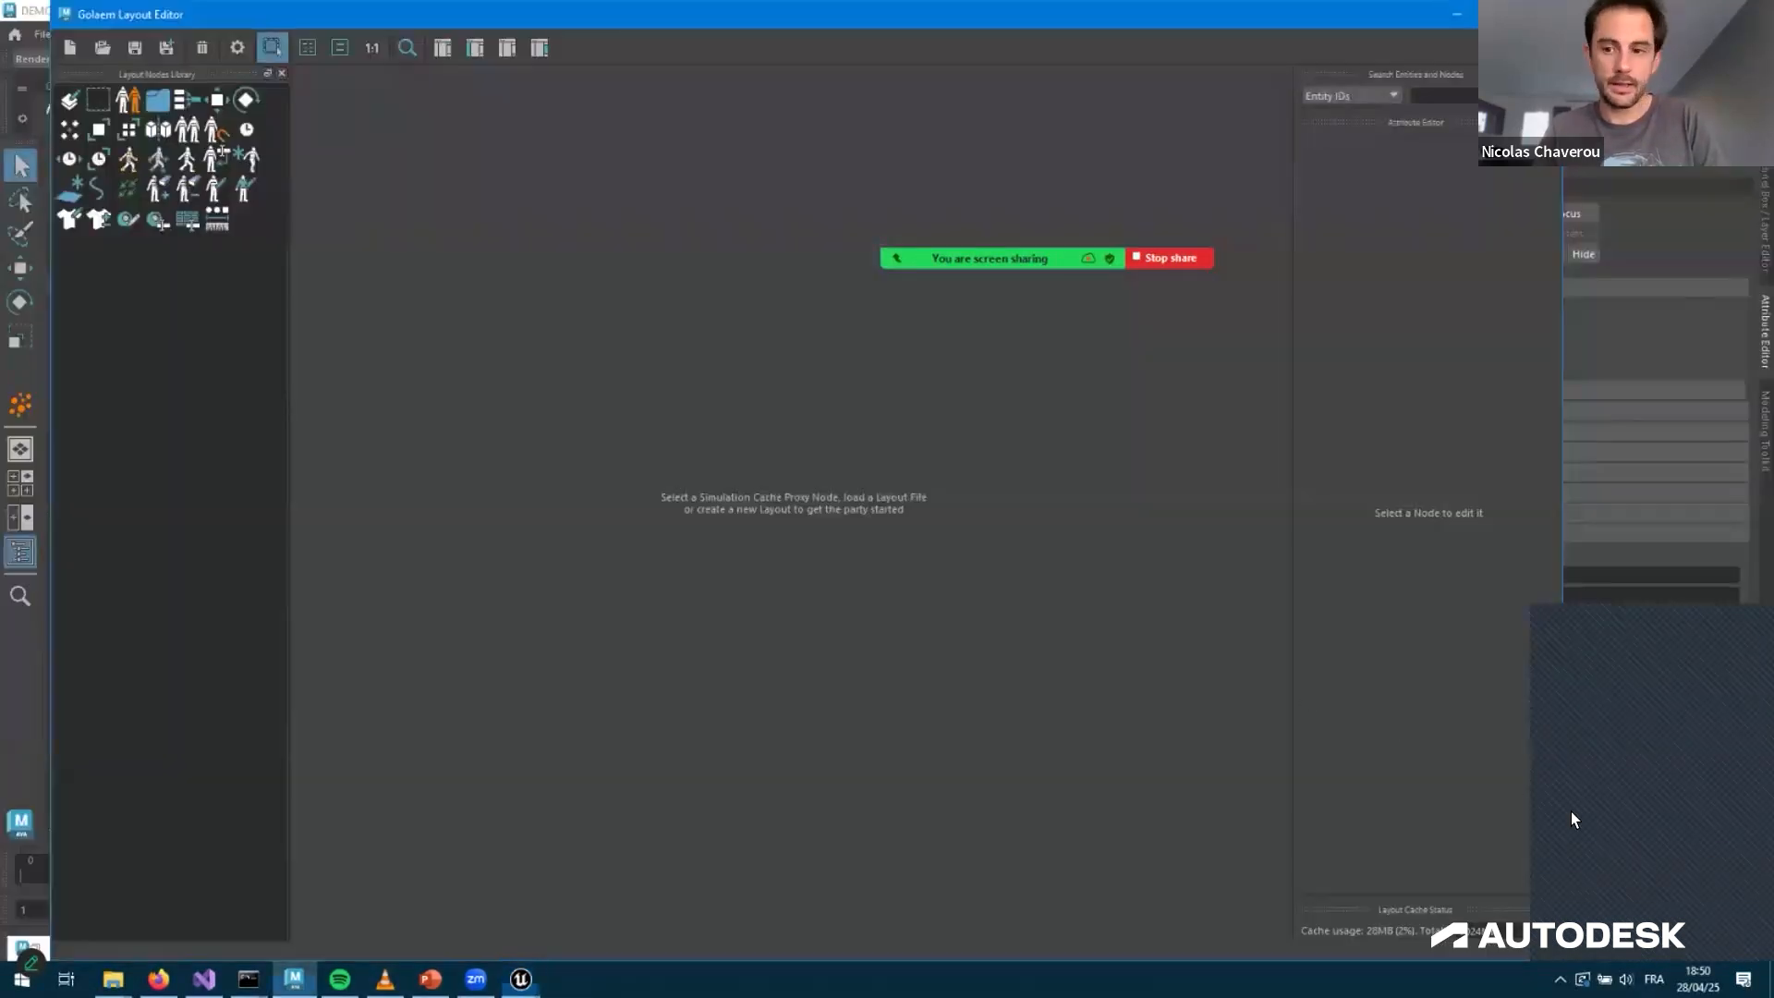
pyautogui.click(1457, 14)
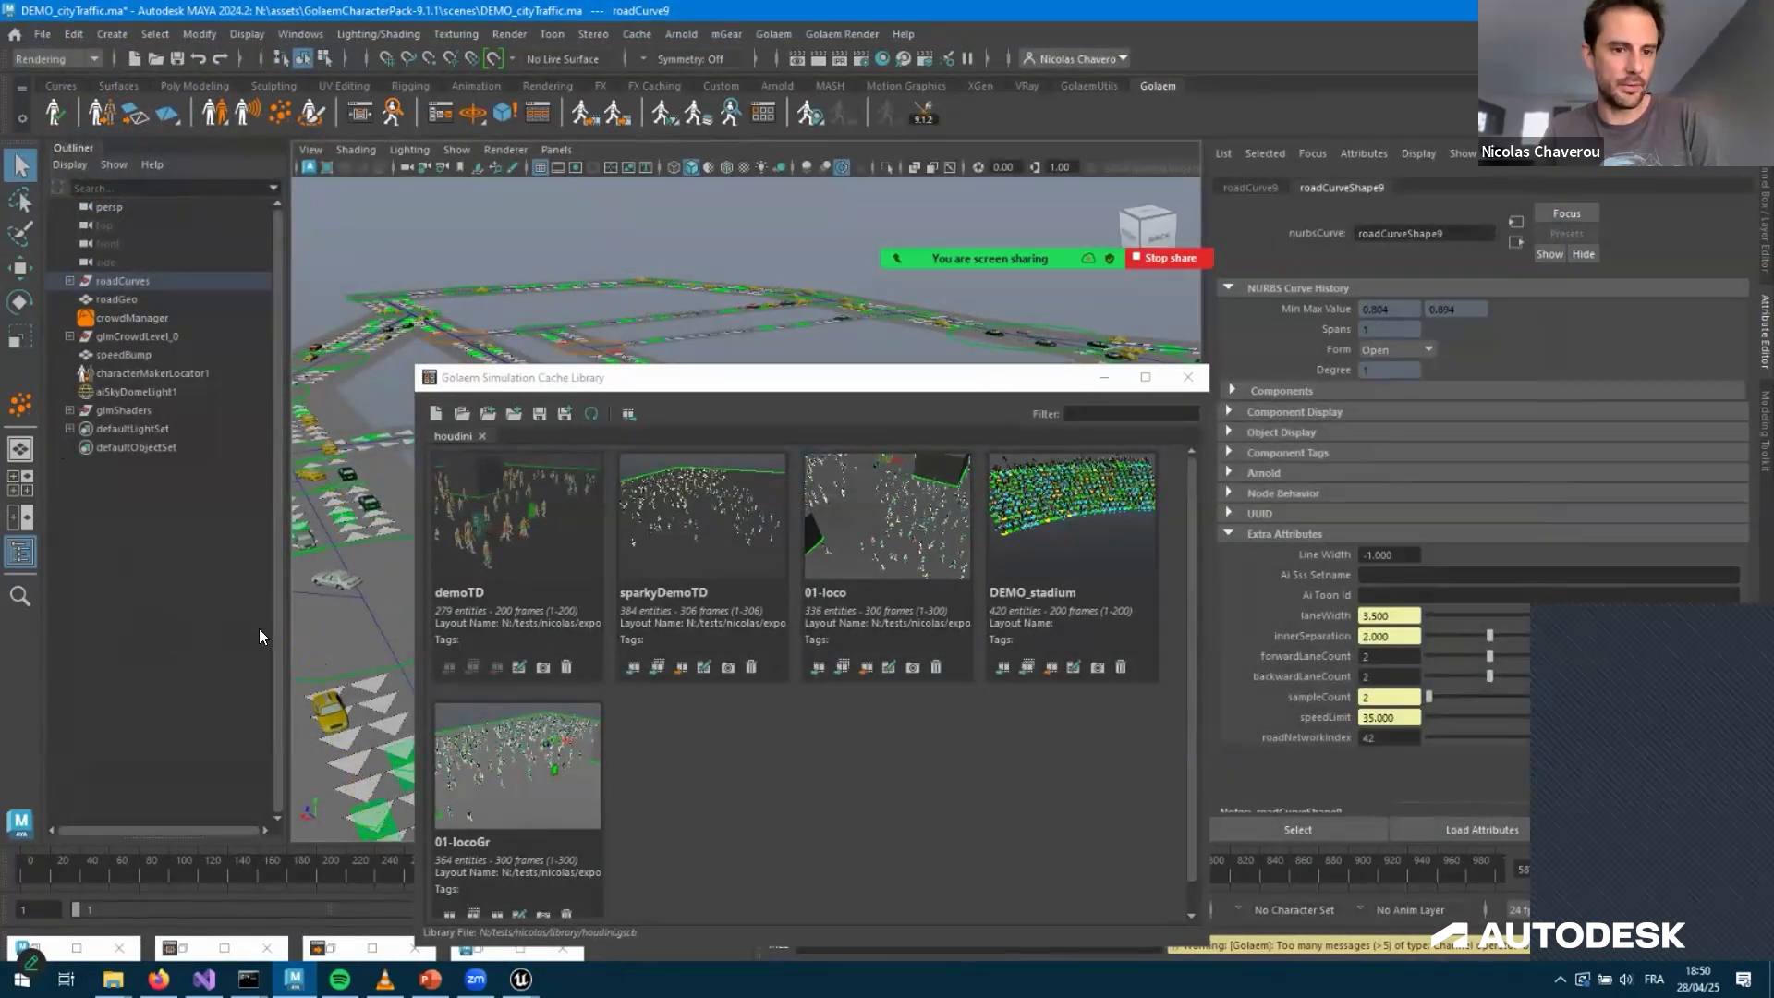
pyautogui.click(1188, 377)
pyautogui.click(43, 34)
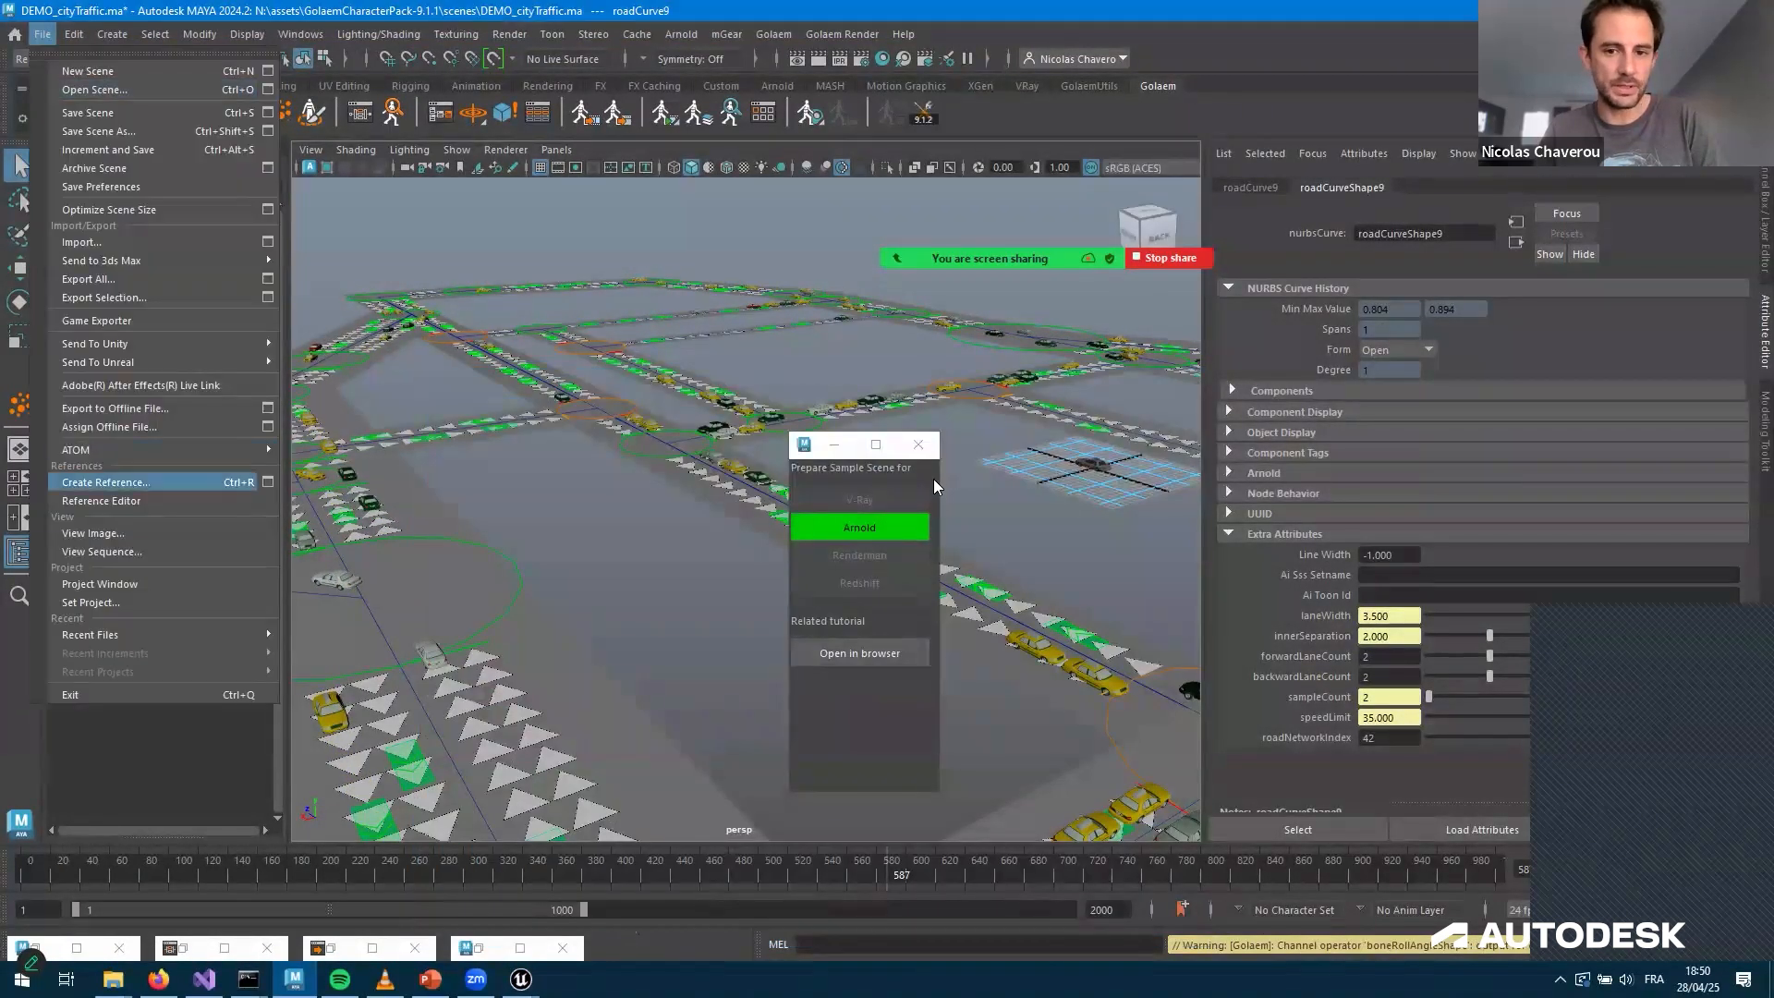
pyautogui.moveTo(139, 635)
pyautogui.click(391, 654)
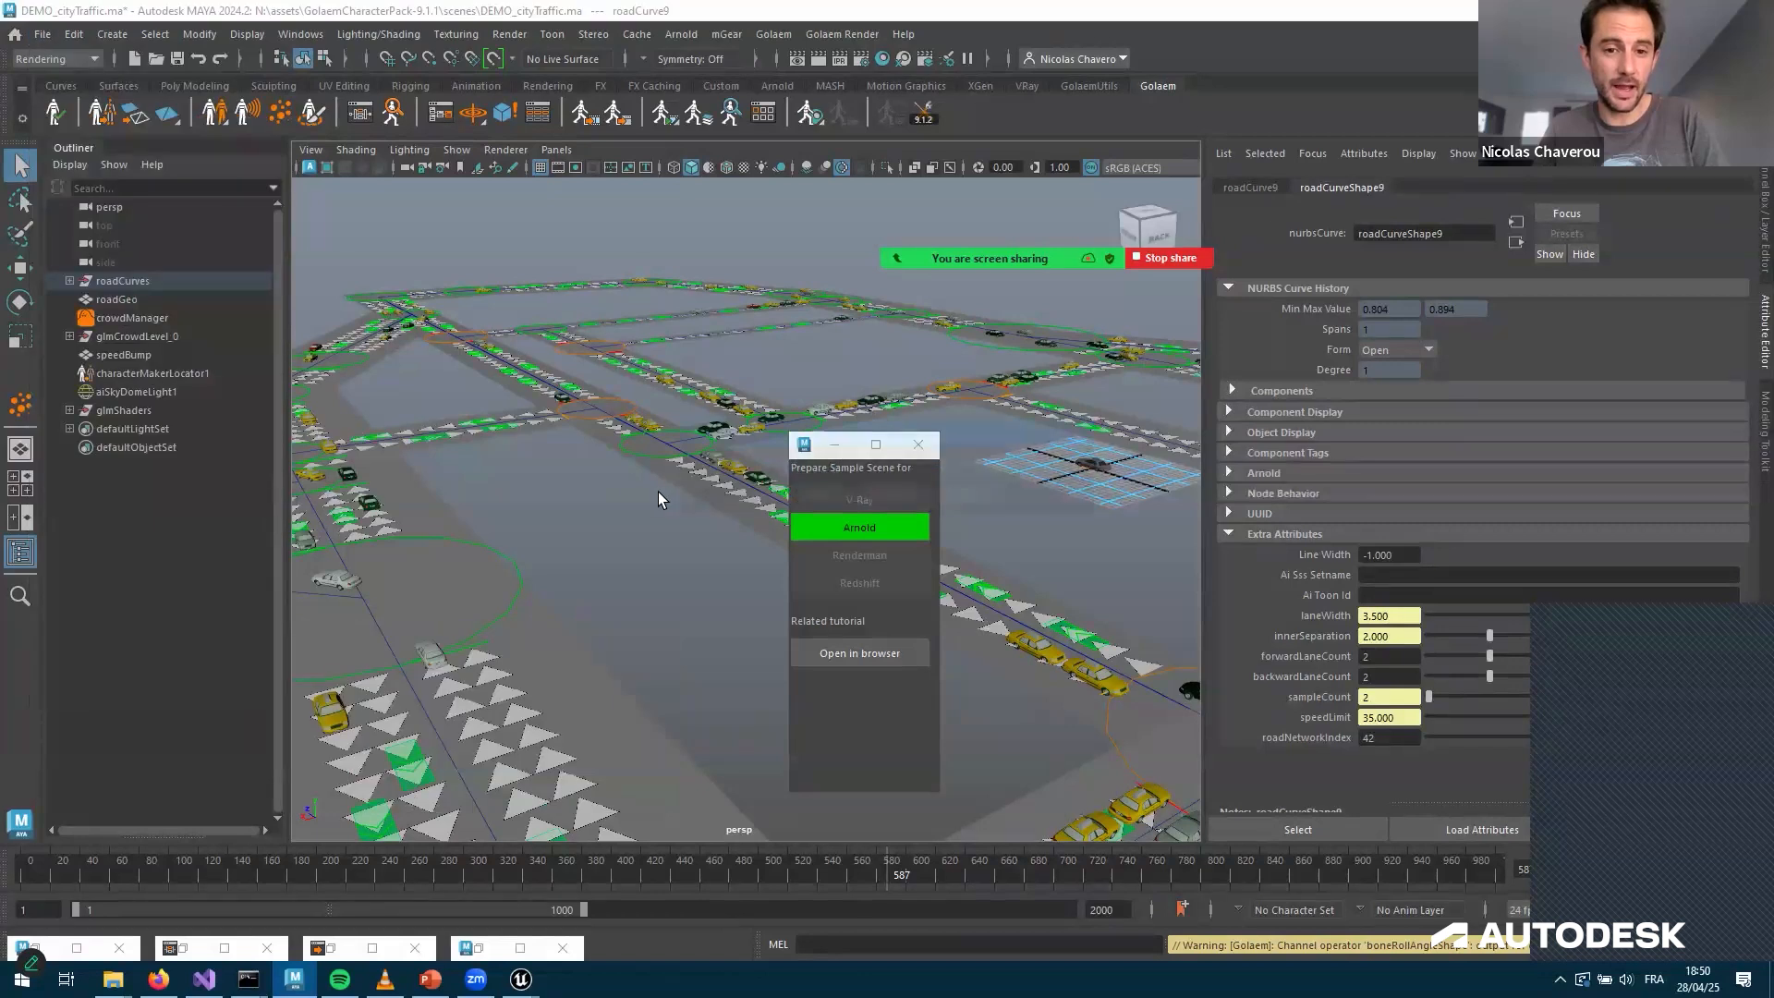
pyautogui.click(887, 494)
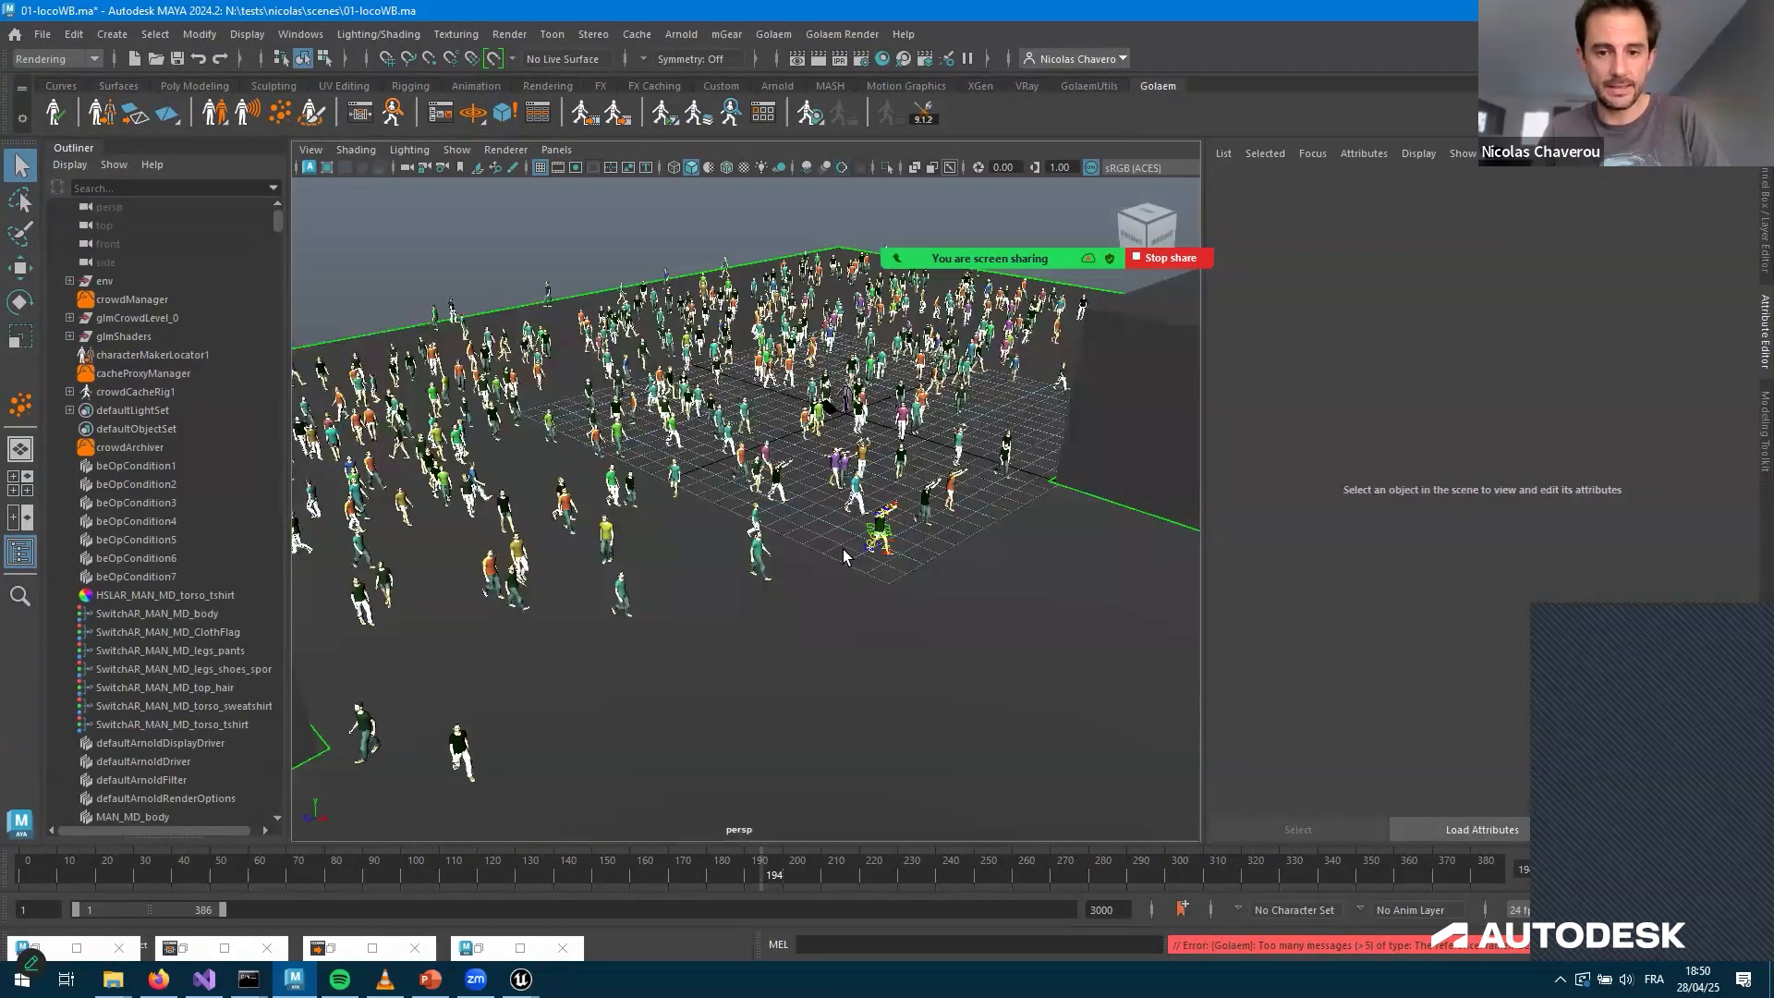
# Play the crowd simulation from the first frame, examine the characters near the box obstacle, and stop playback at frame 63
pyautogui.keyDown('alt'); pyautogui.moveTo(843, 549); pyautogui.dragTo(447, 412); pyautogui.keyUp('alt')
pyautogui.keyDown('alt'); pyautogui.moveTo(445, 416); pyautogui.dragTo(928, 599, button='right'); pyautogui.keyUp('alt')
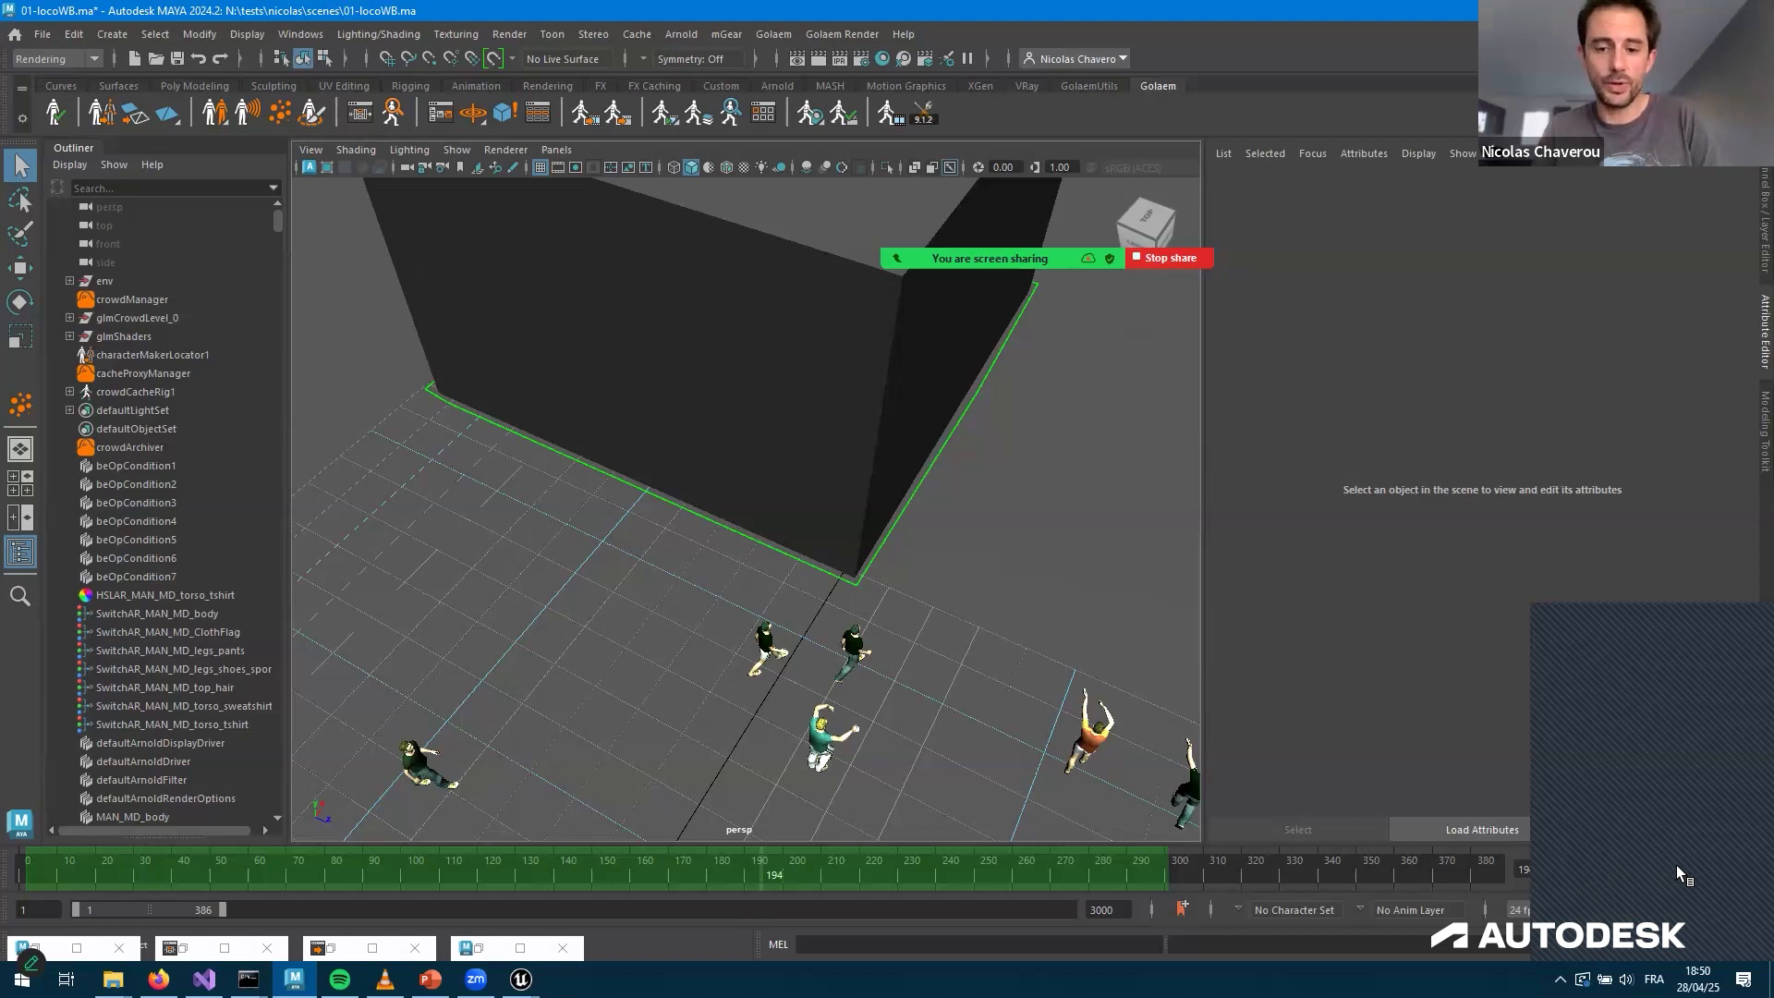
pyautogui.hotkey('alt', 'shift', 'v')
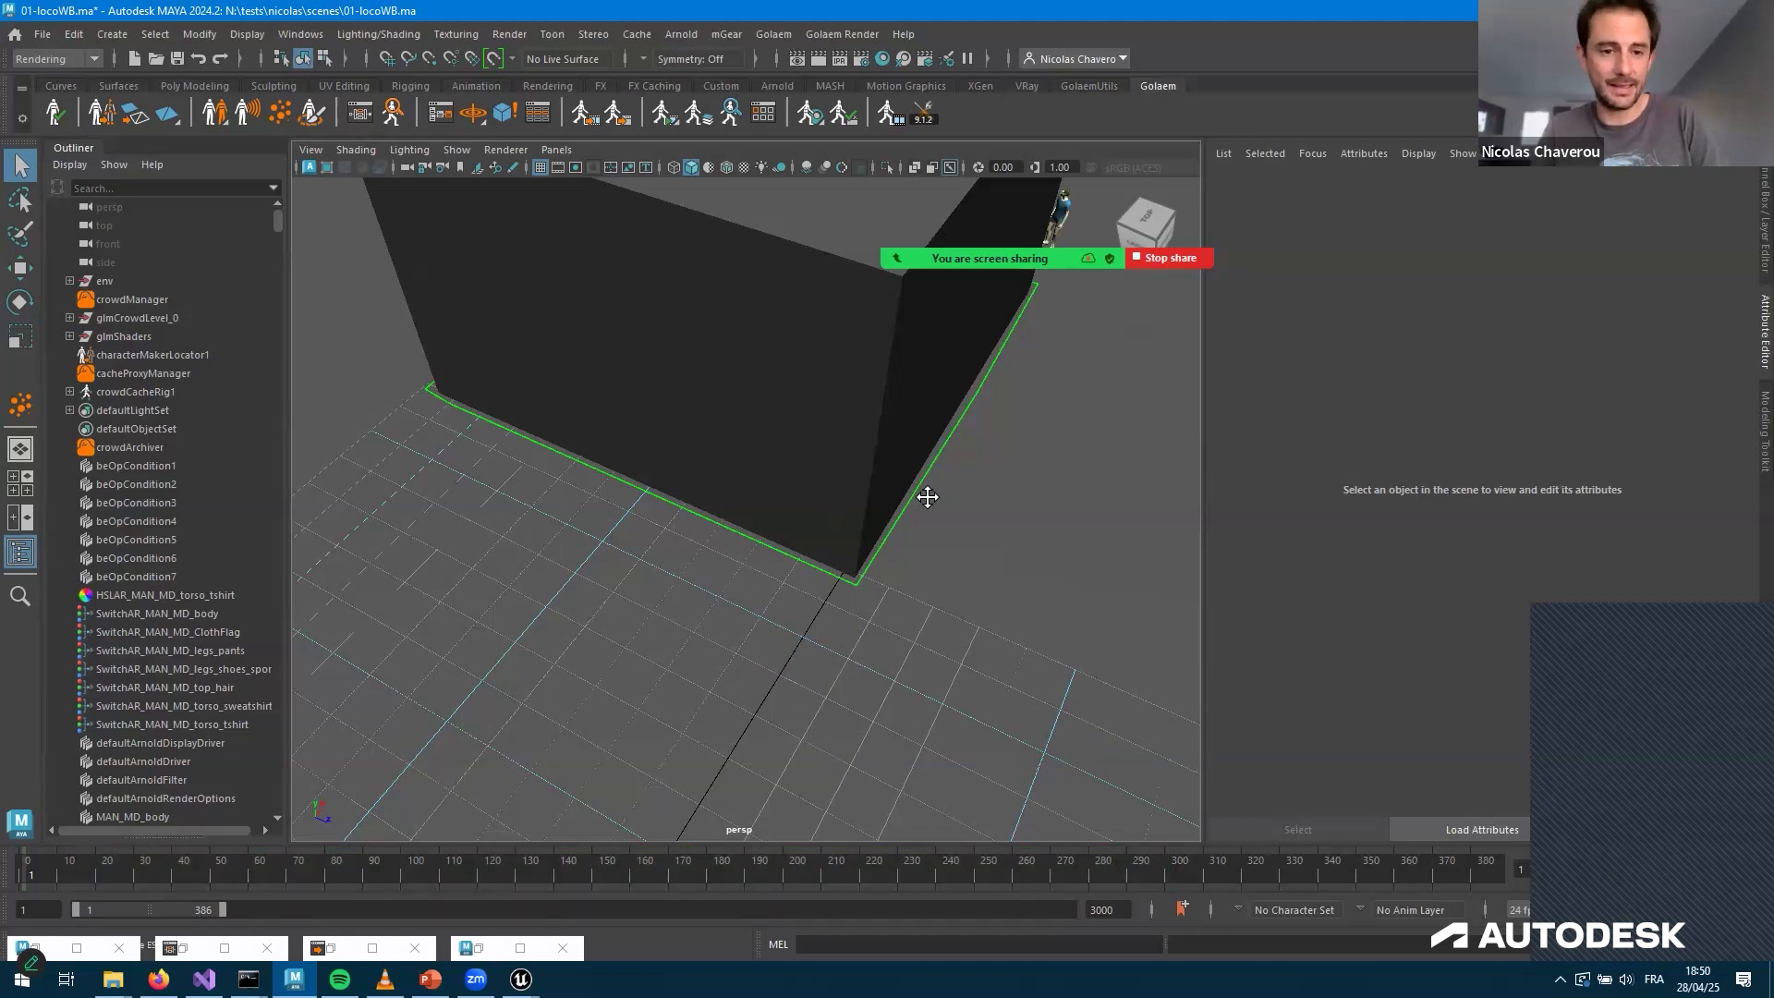
pyautogui.hotkey('alt', 'v')
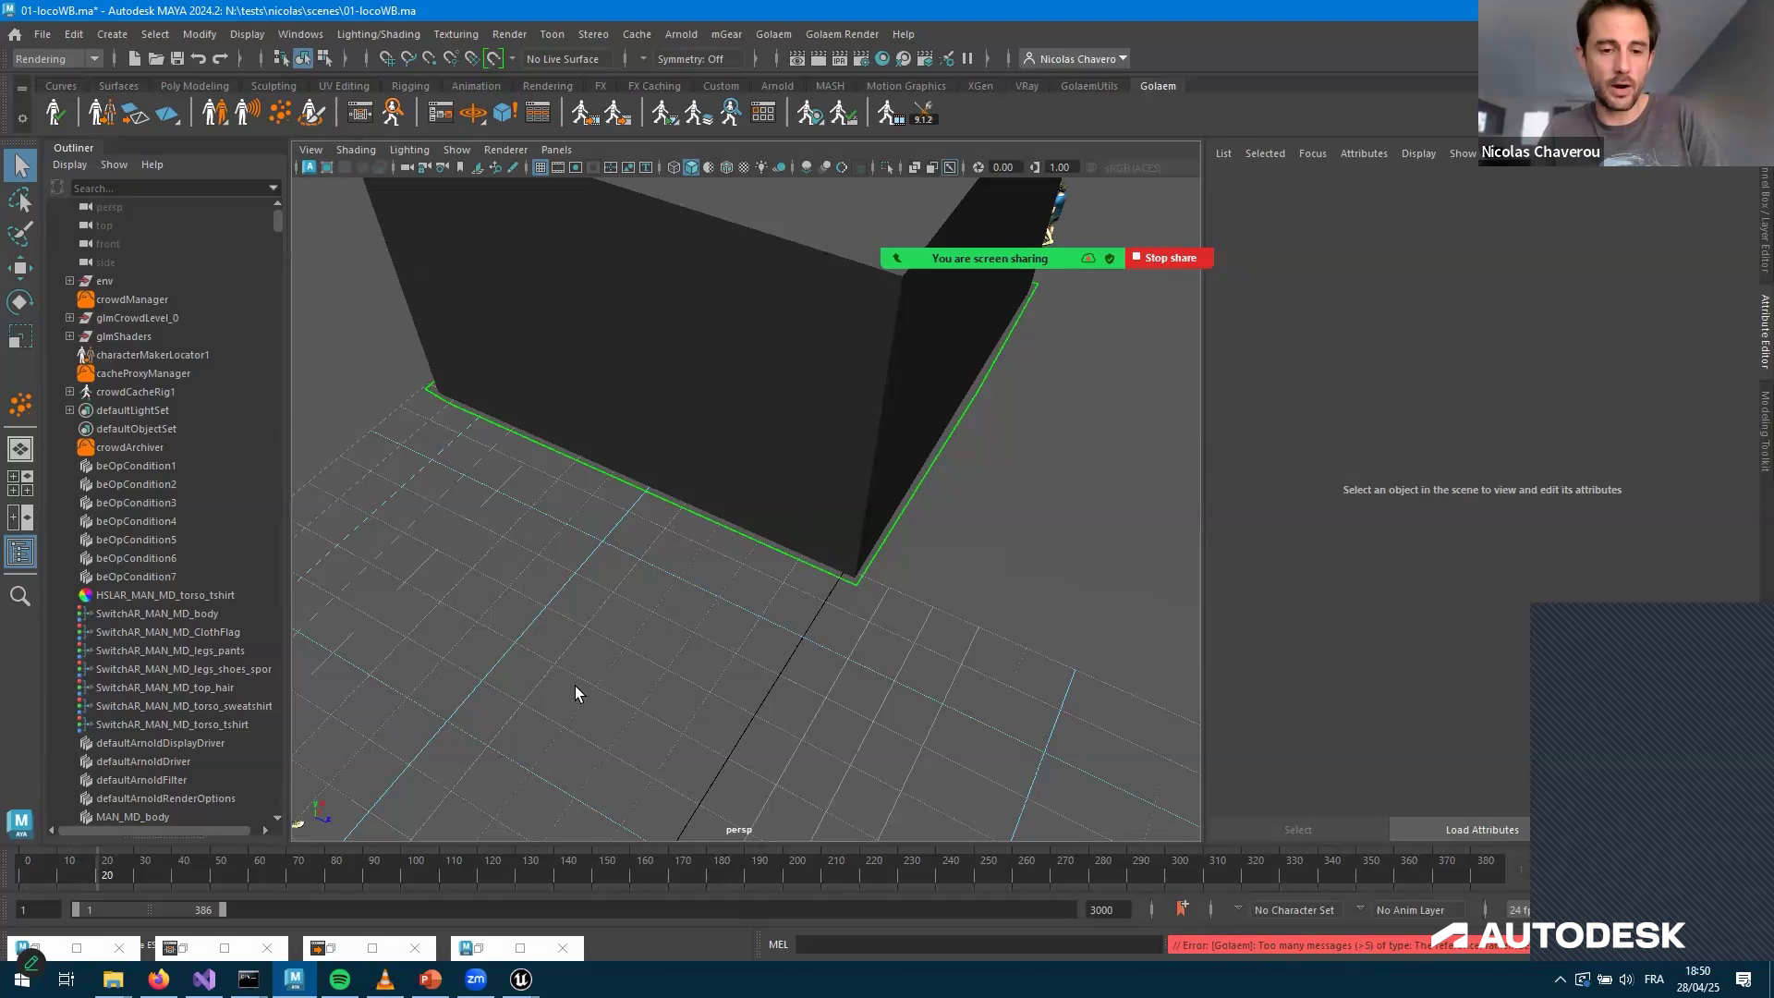
pyautogui.keyDown('alt'); pyautogui.moveTo(646, 658); pyautogui.dragTo(752, 644); pyautogui.keyUp('alt')
pyautogui.press('F8')
pyautogui.keyDown('alt'); pyautogui.moveTo(758, 639); pyautogui.dragTo(846, 564, button='middle'); pyautogui.keyUp('alt')
pyautogui.press('F8')
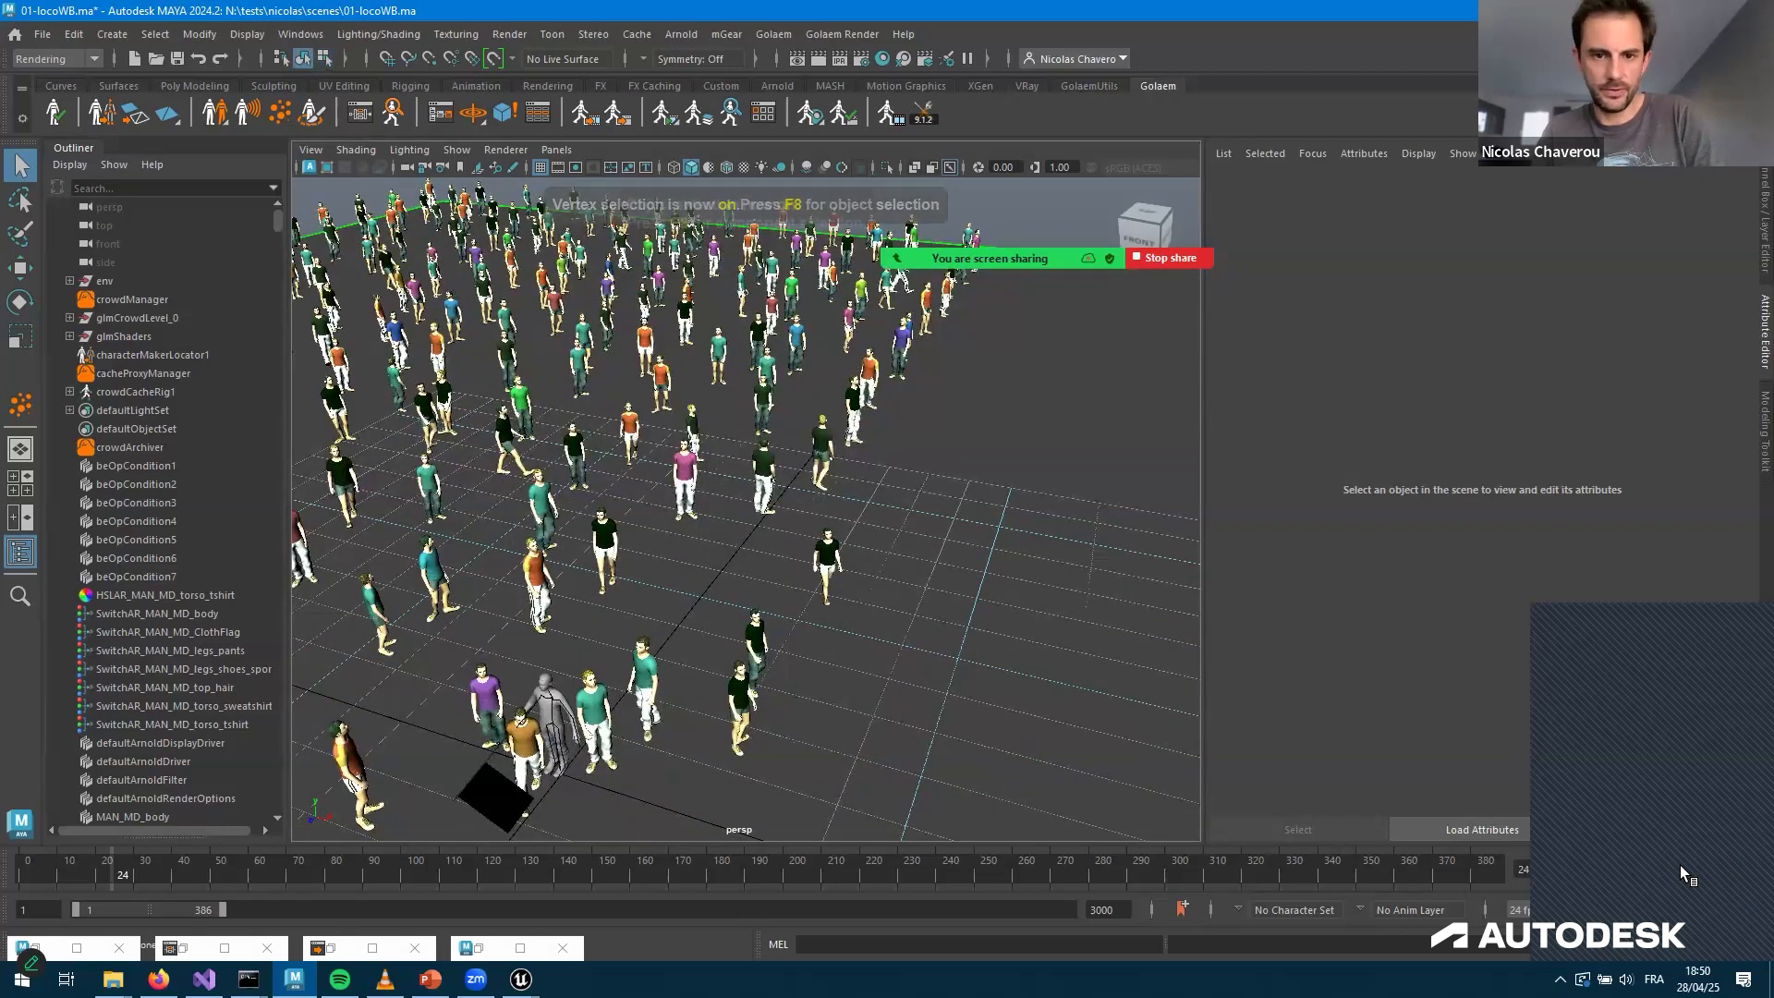
pyautogui.scroll(-4, 1679, 868)
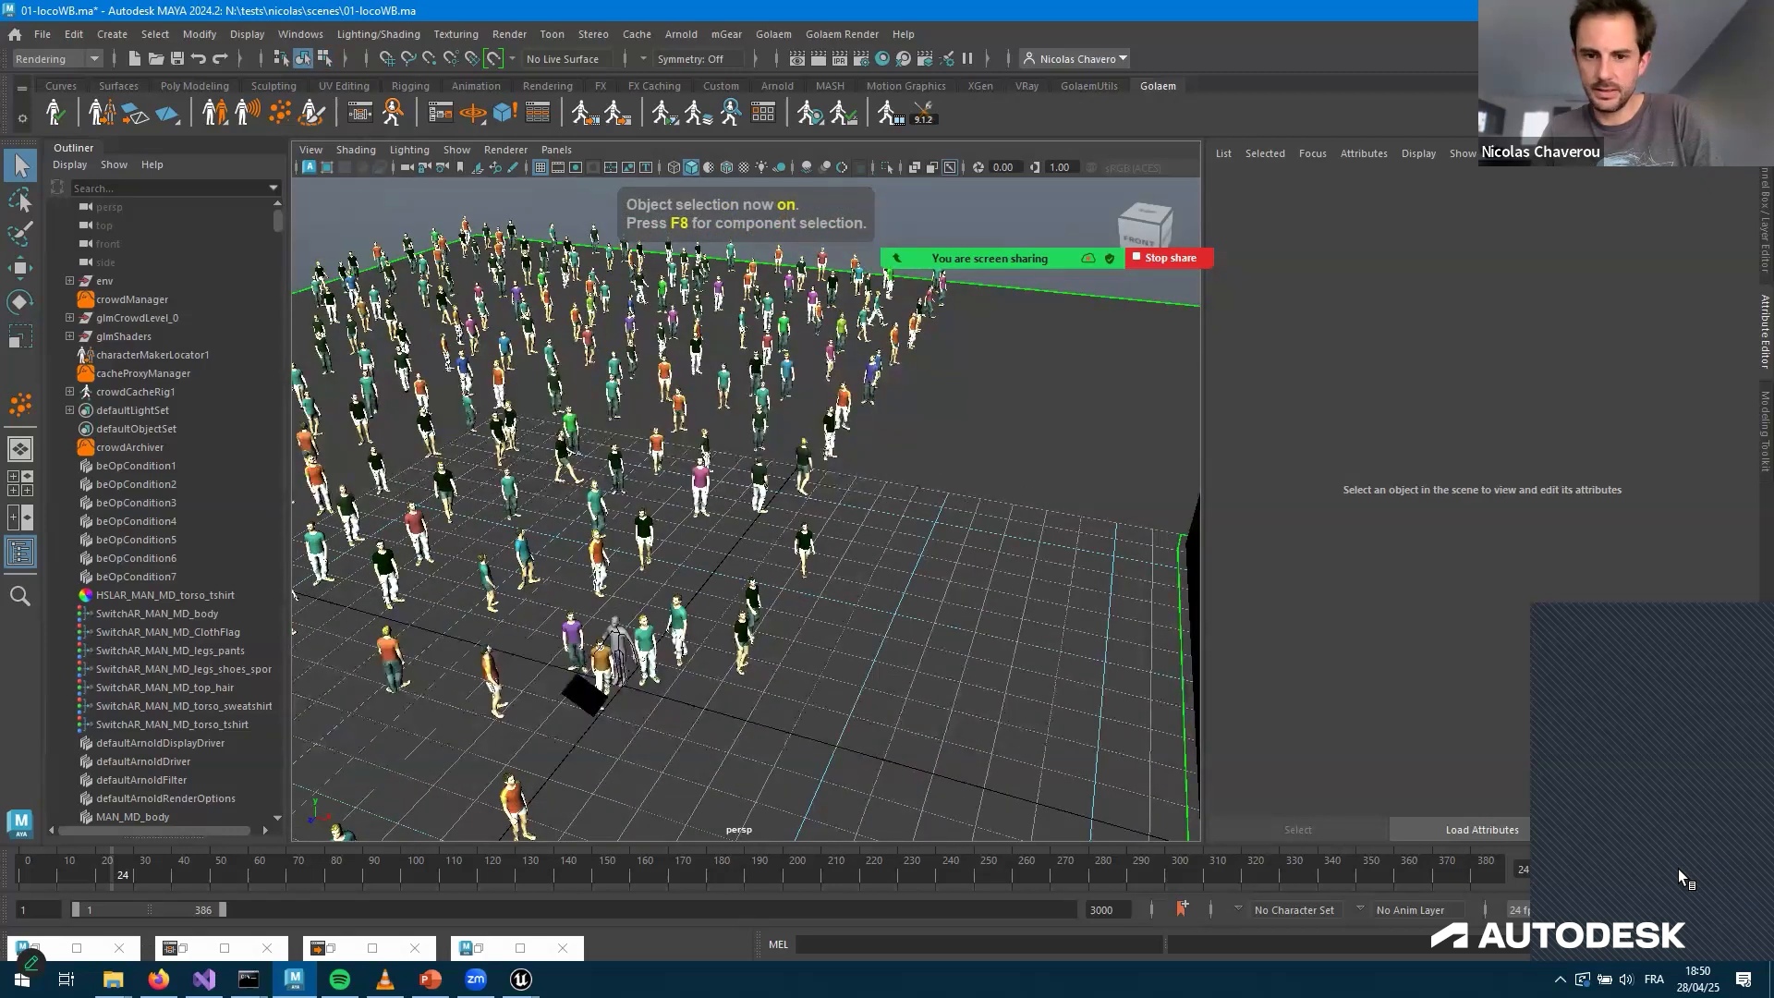
pyautogui.click(1678, 869)
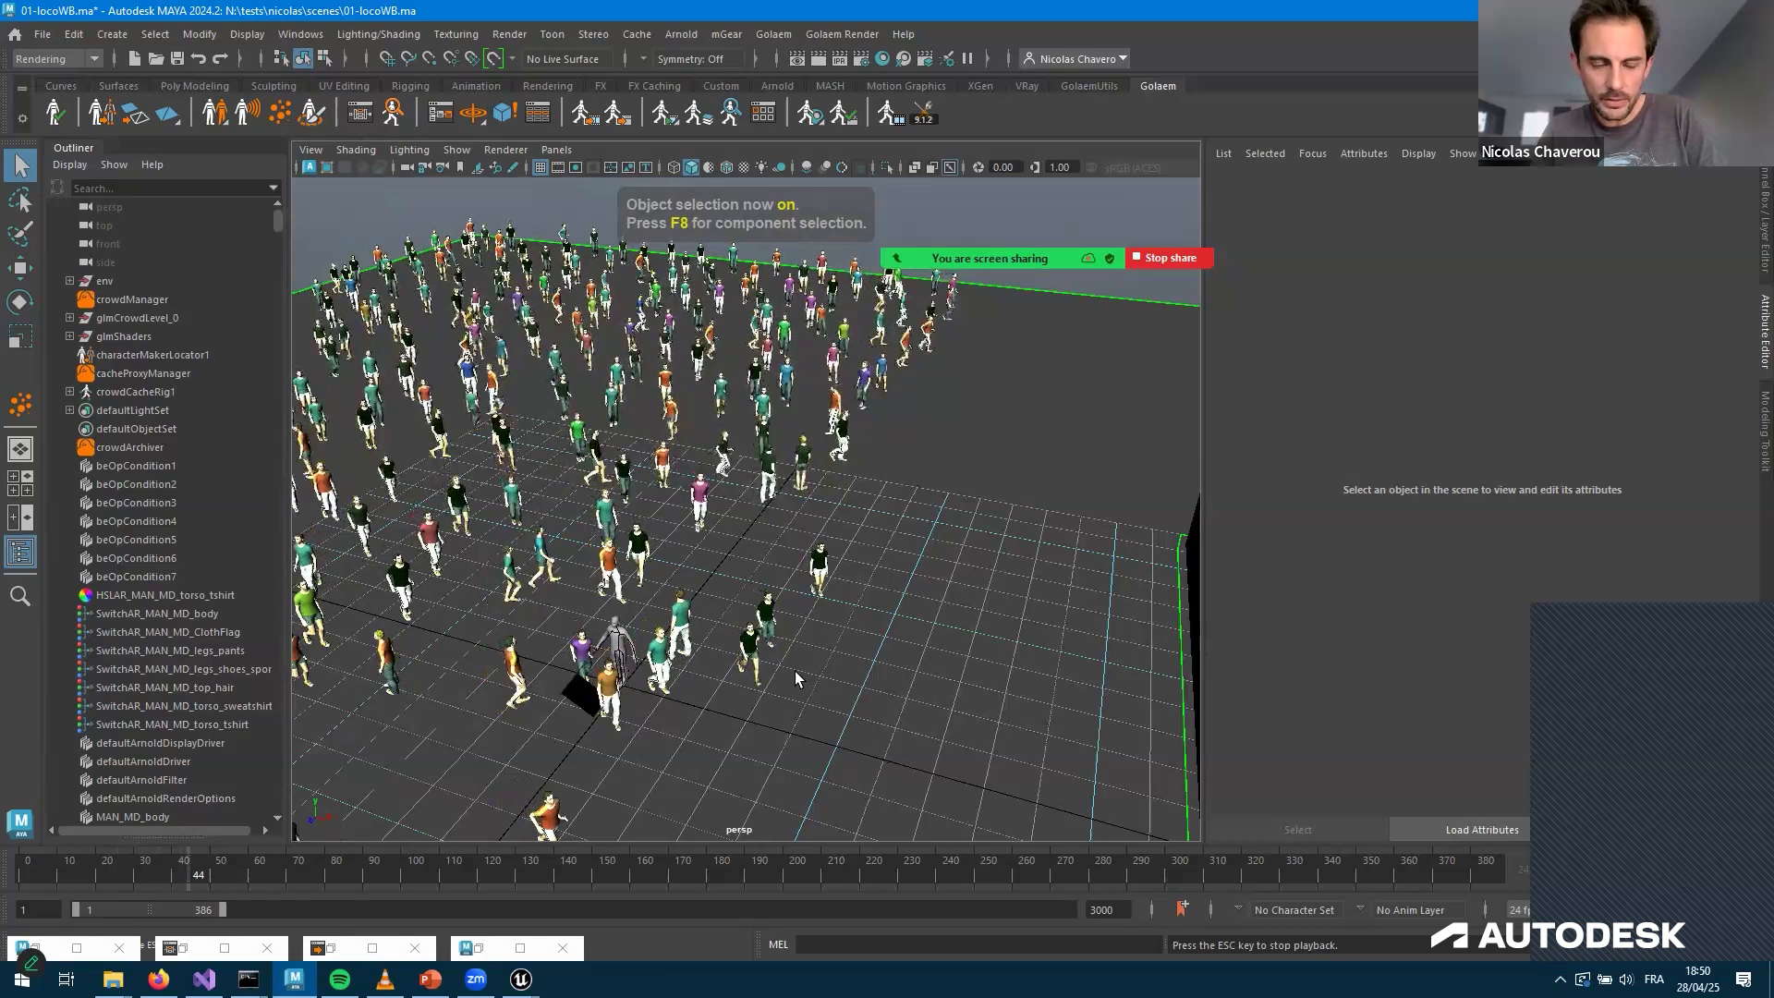
pyautogui.press('Escape')
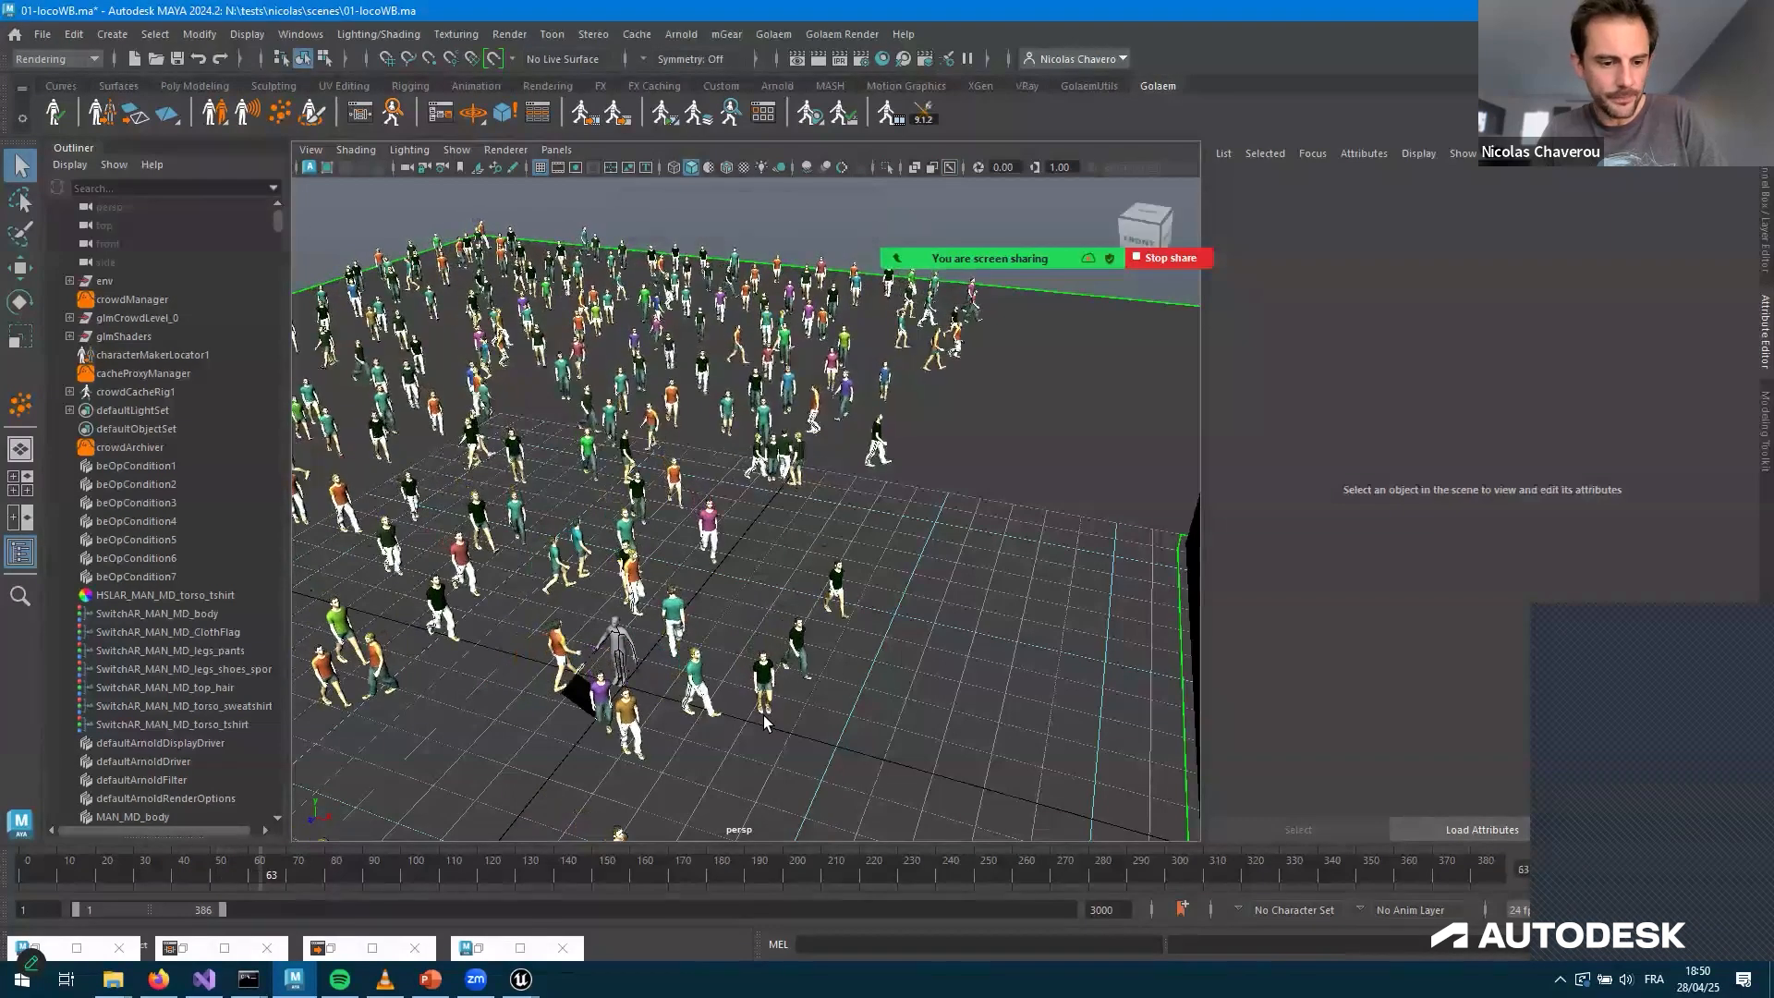
pyautogui.keyDown('alt'); pyautogui.moveTo(305, 185); pyautogui.dragTo(524, 67); pyautogui.keyUp('alt')
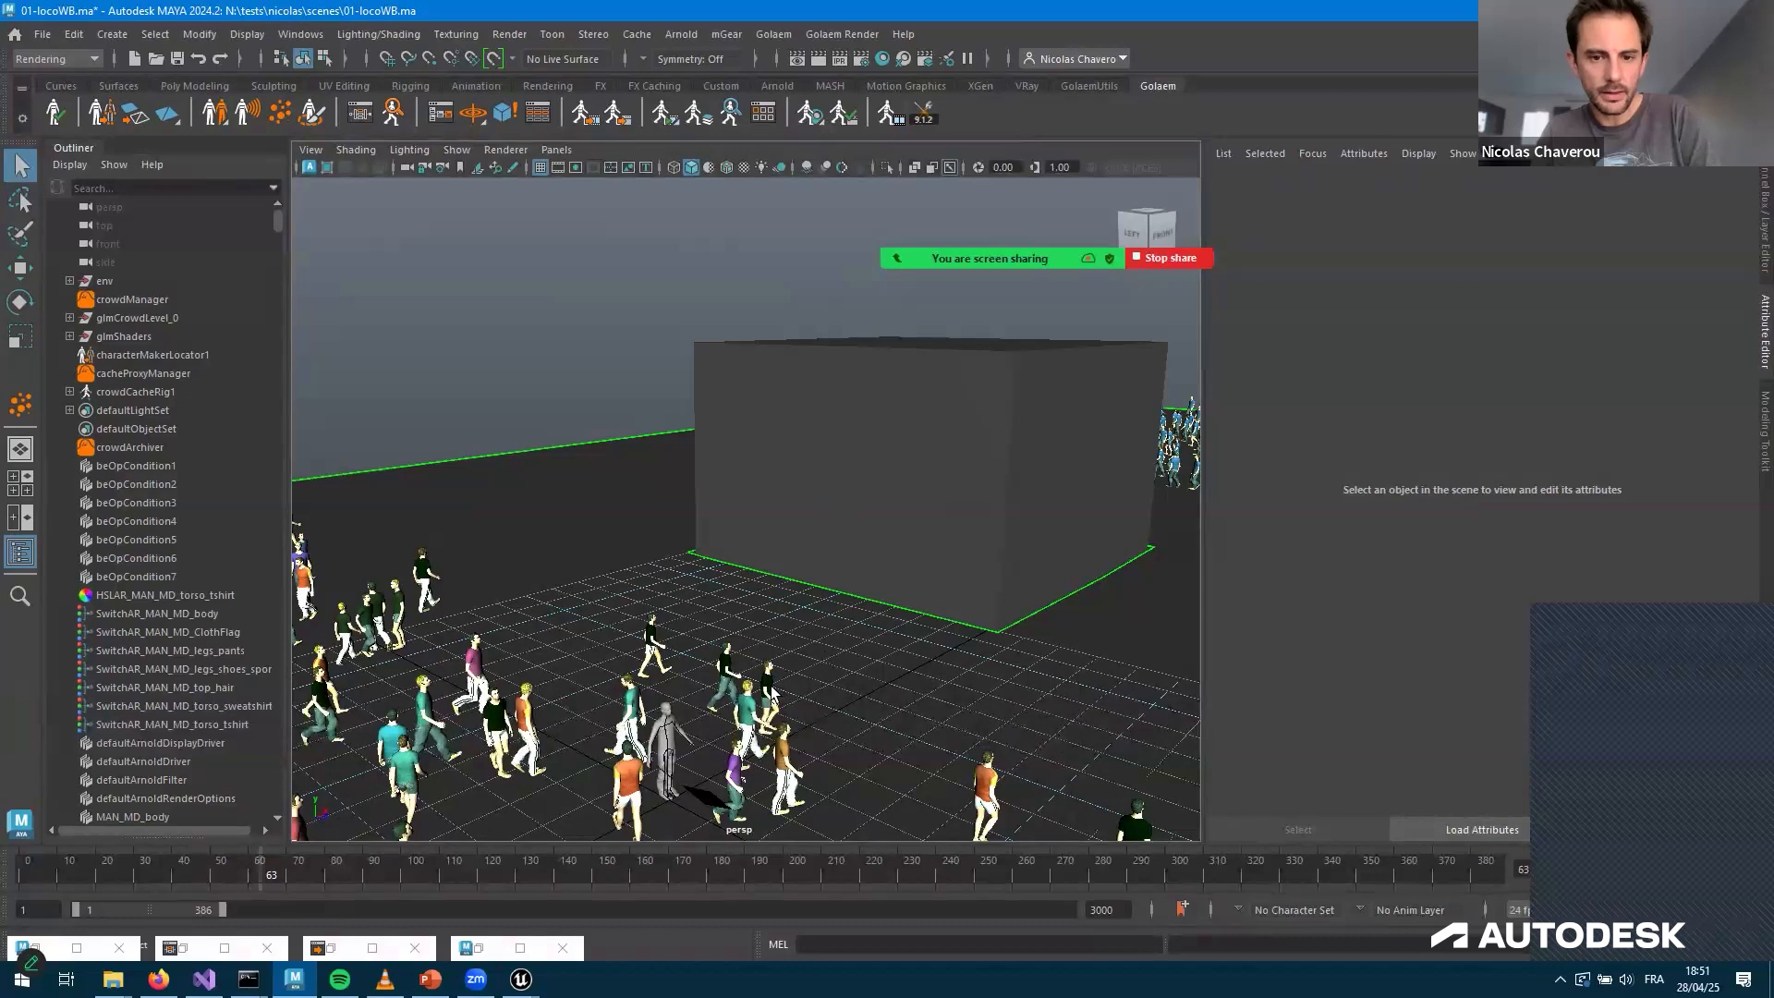
pyautogui.press('F8')
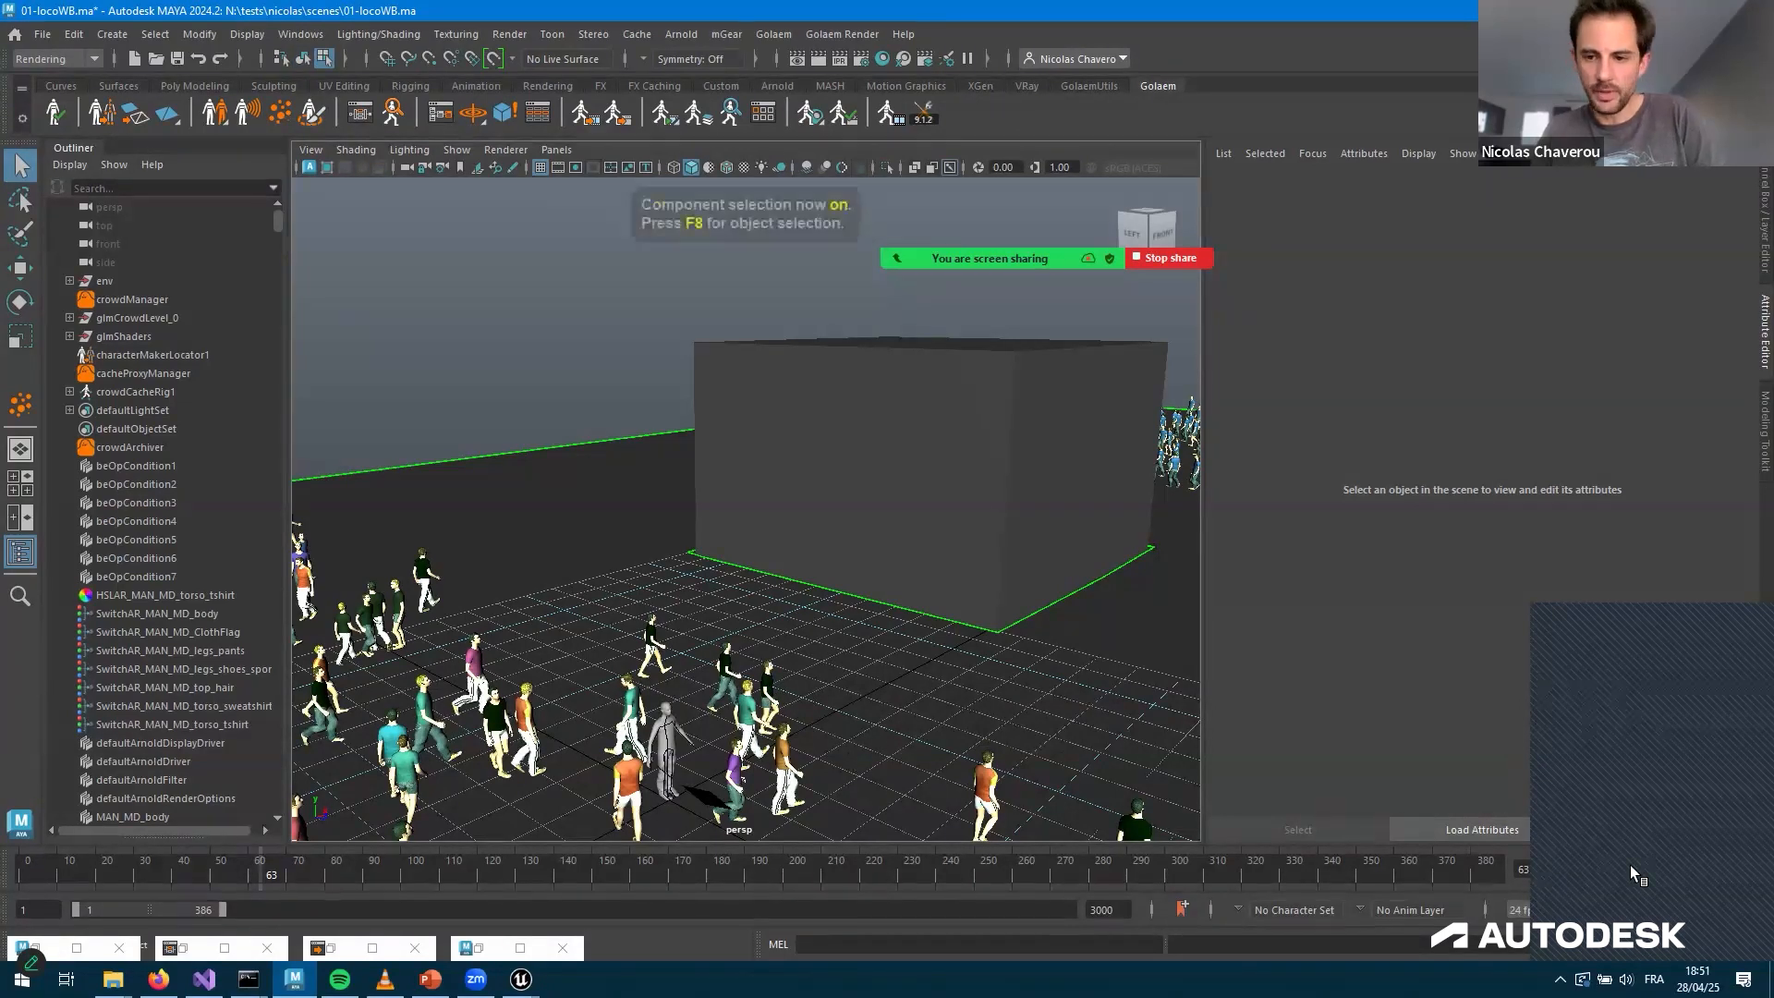
pyautogui.press('F9')
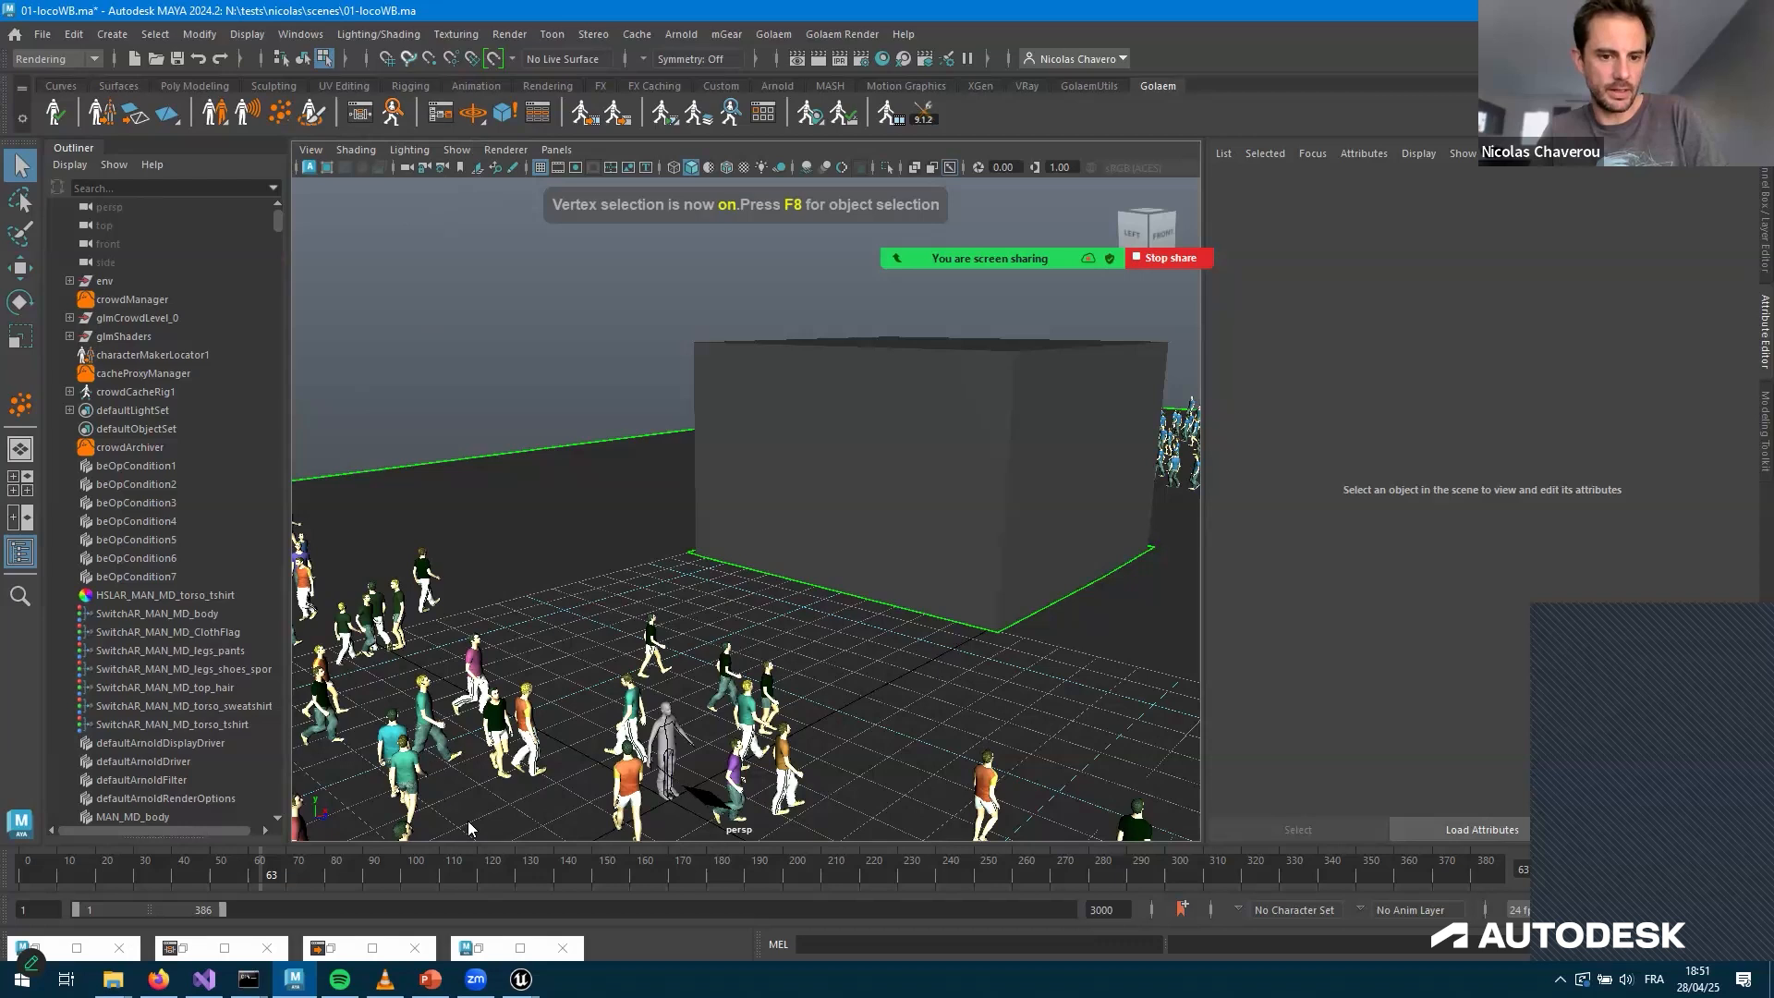
pyautogui.click(481, 948)
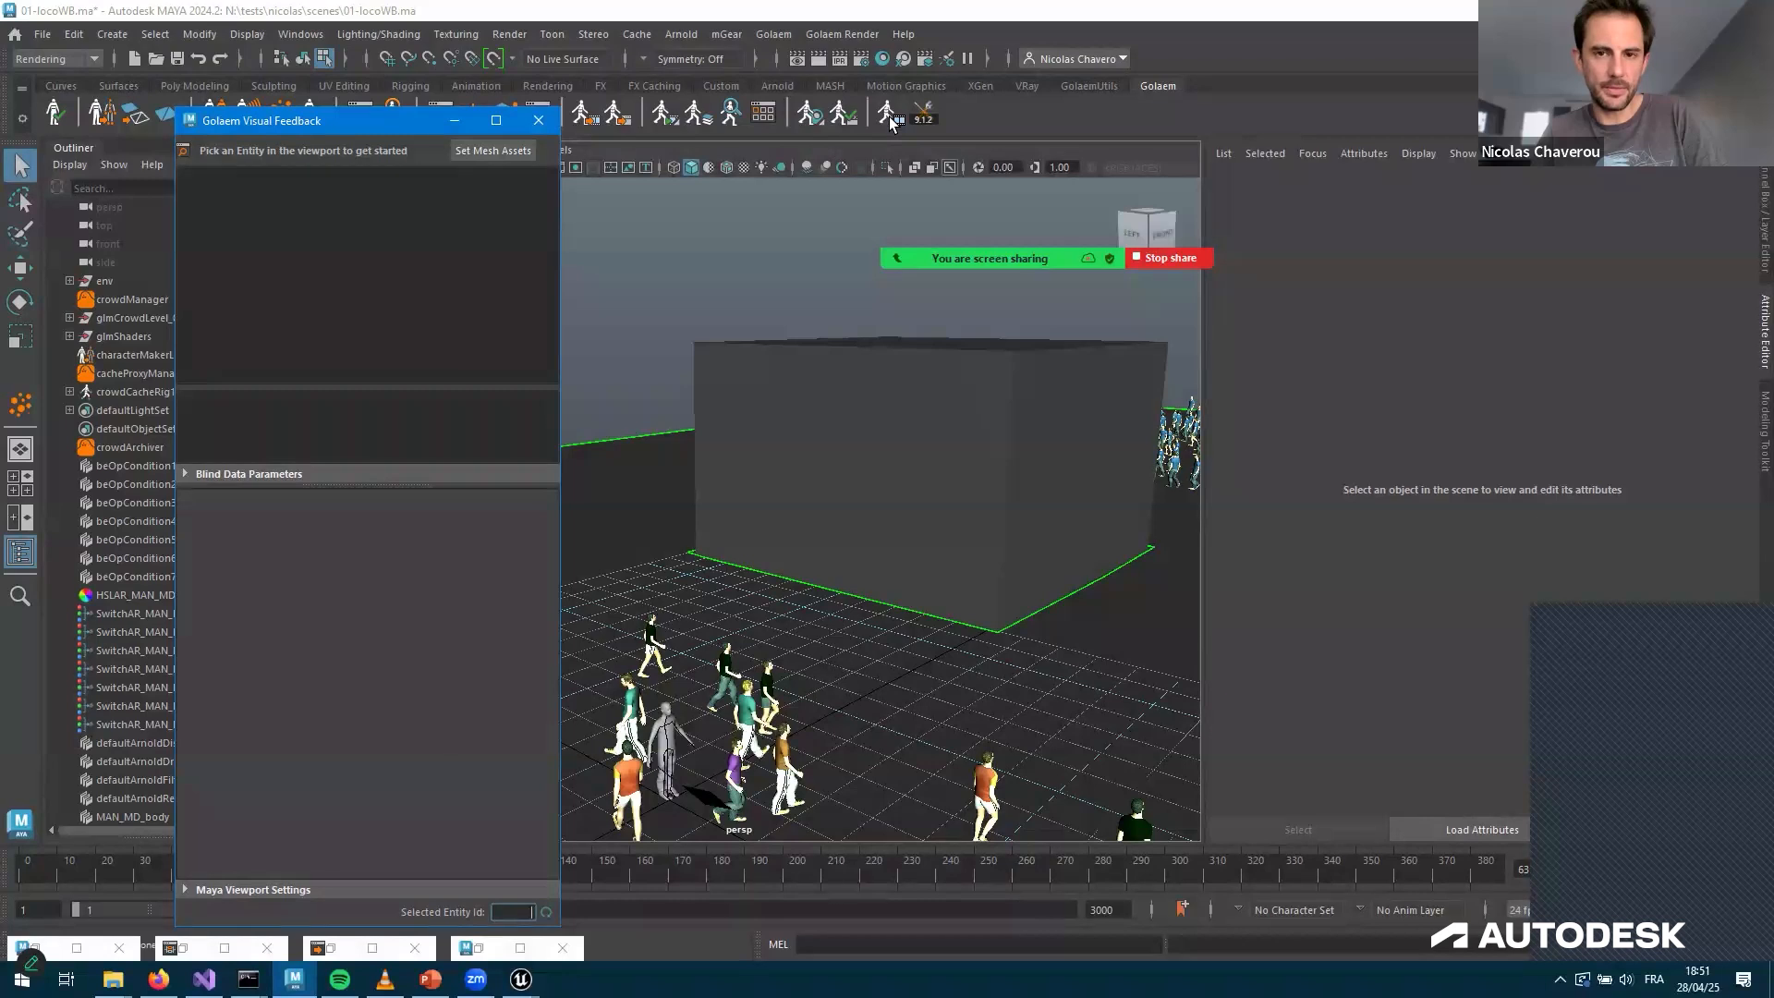
pyautogui.click(453, 120)
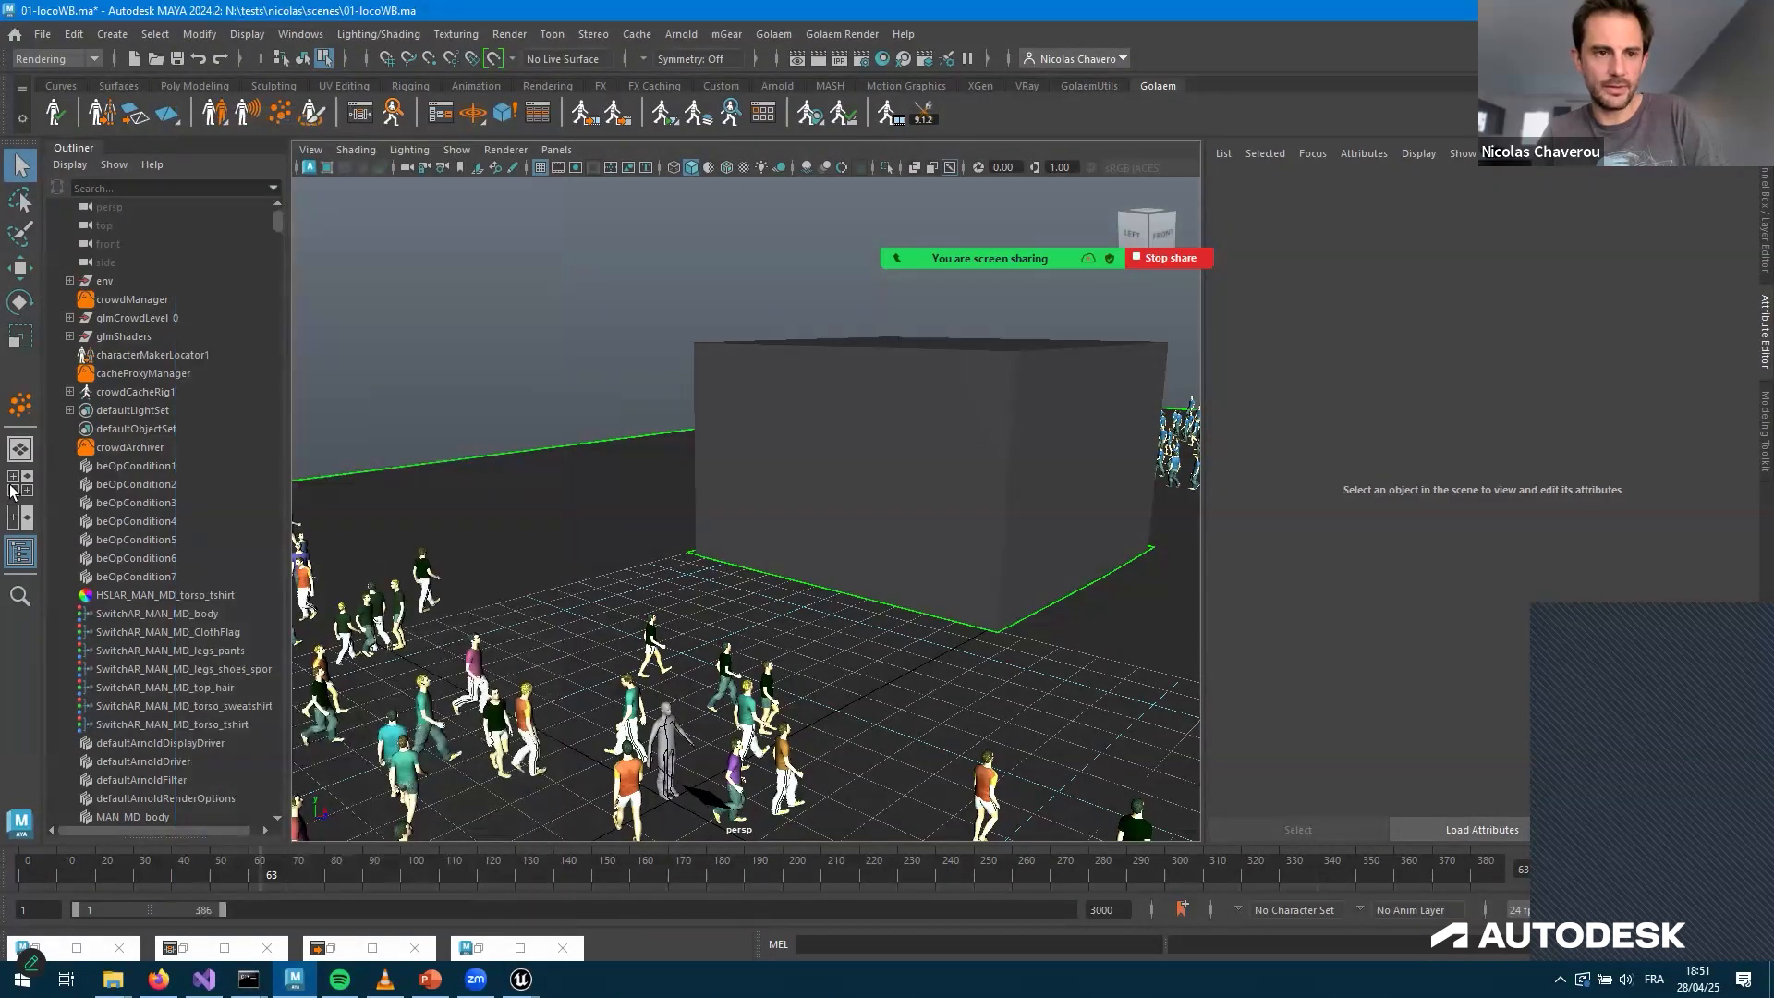
pyautogui.click(888, 110)
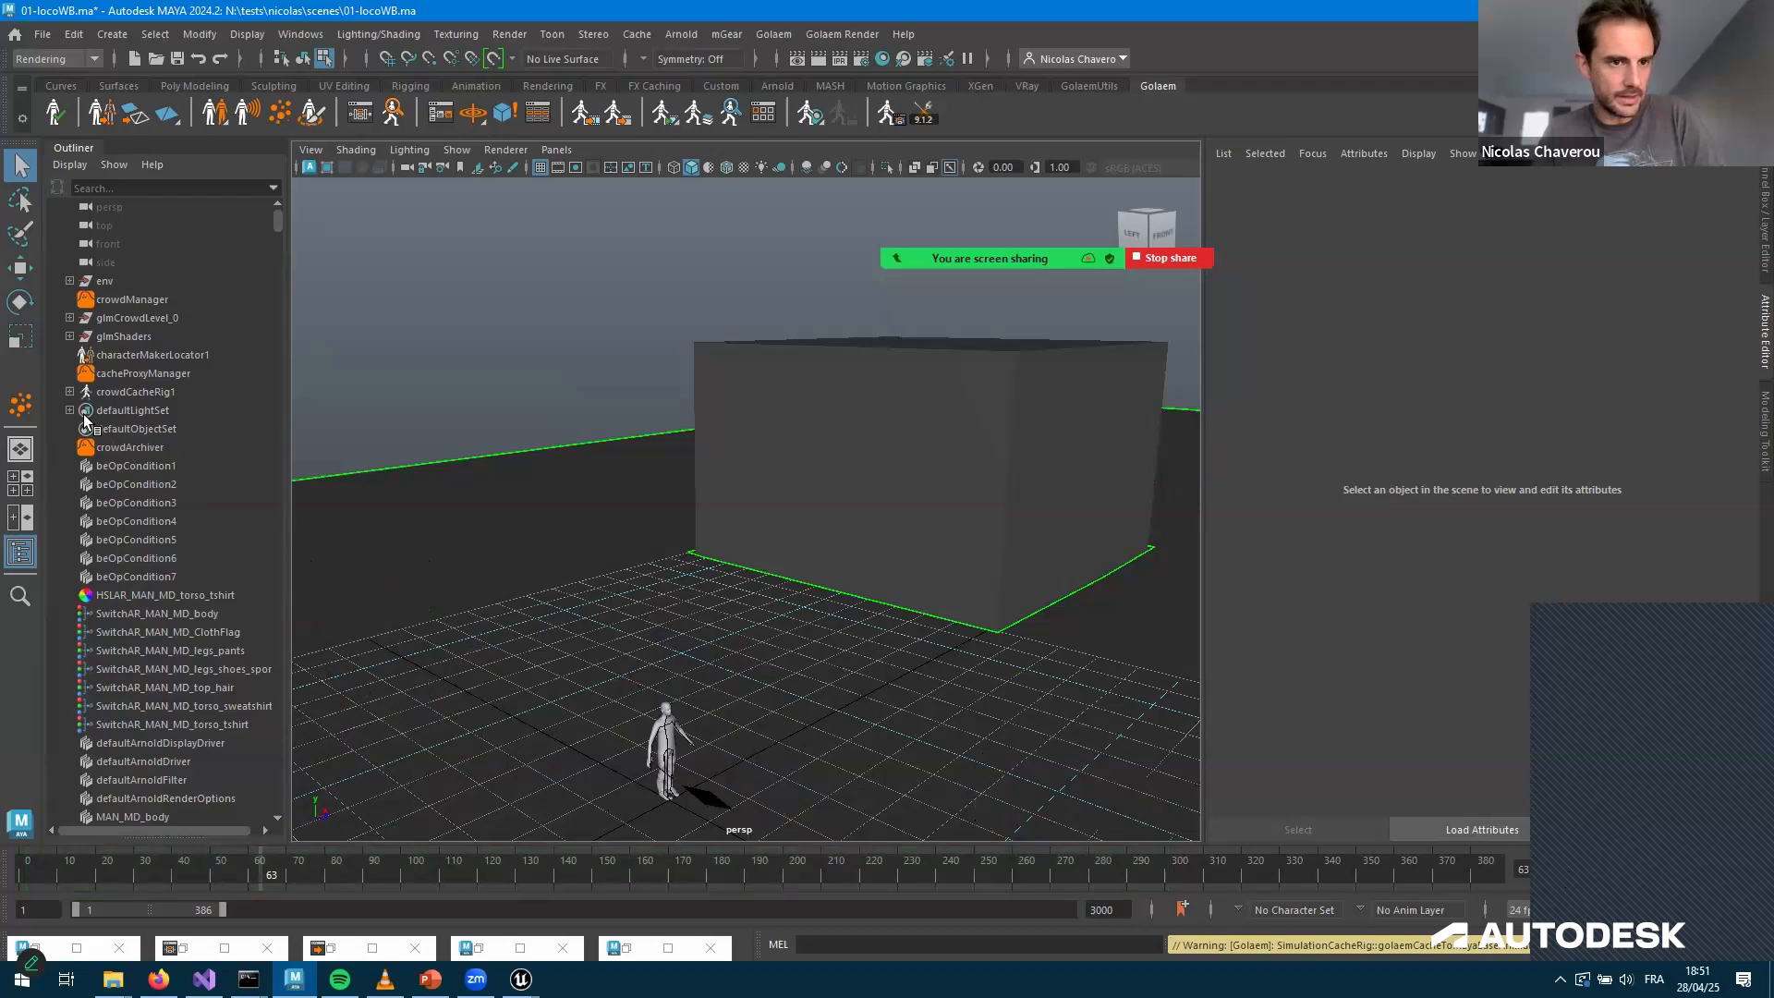
# Unhide the glmPopulations group under glmCrowdLevel_0 and simulate the crowd up to frame 61 near the box obstacle
pyautogui.scroll(-6, 496, 574)
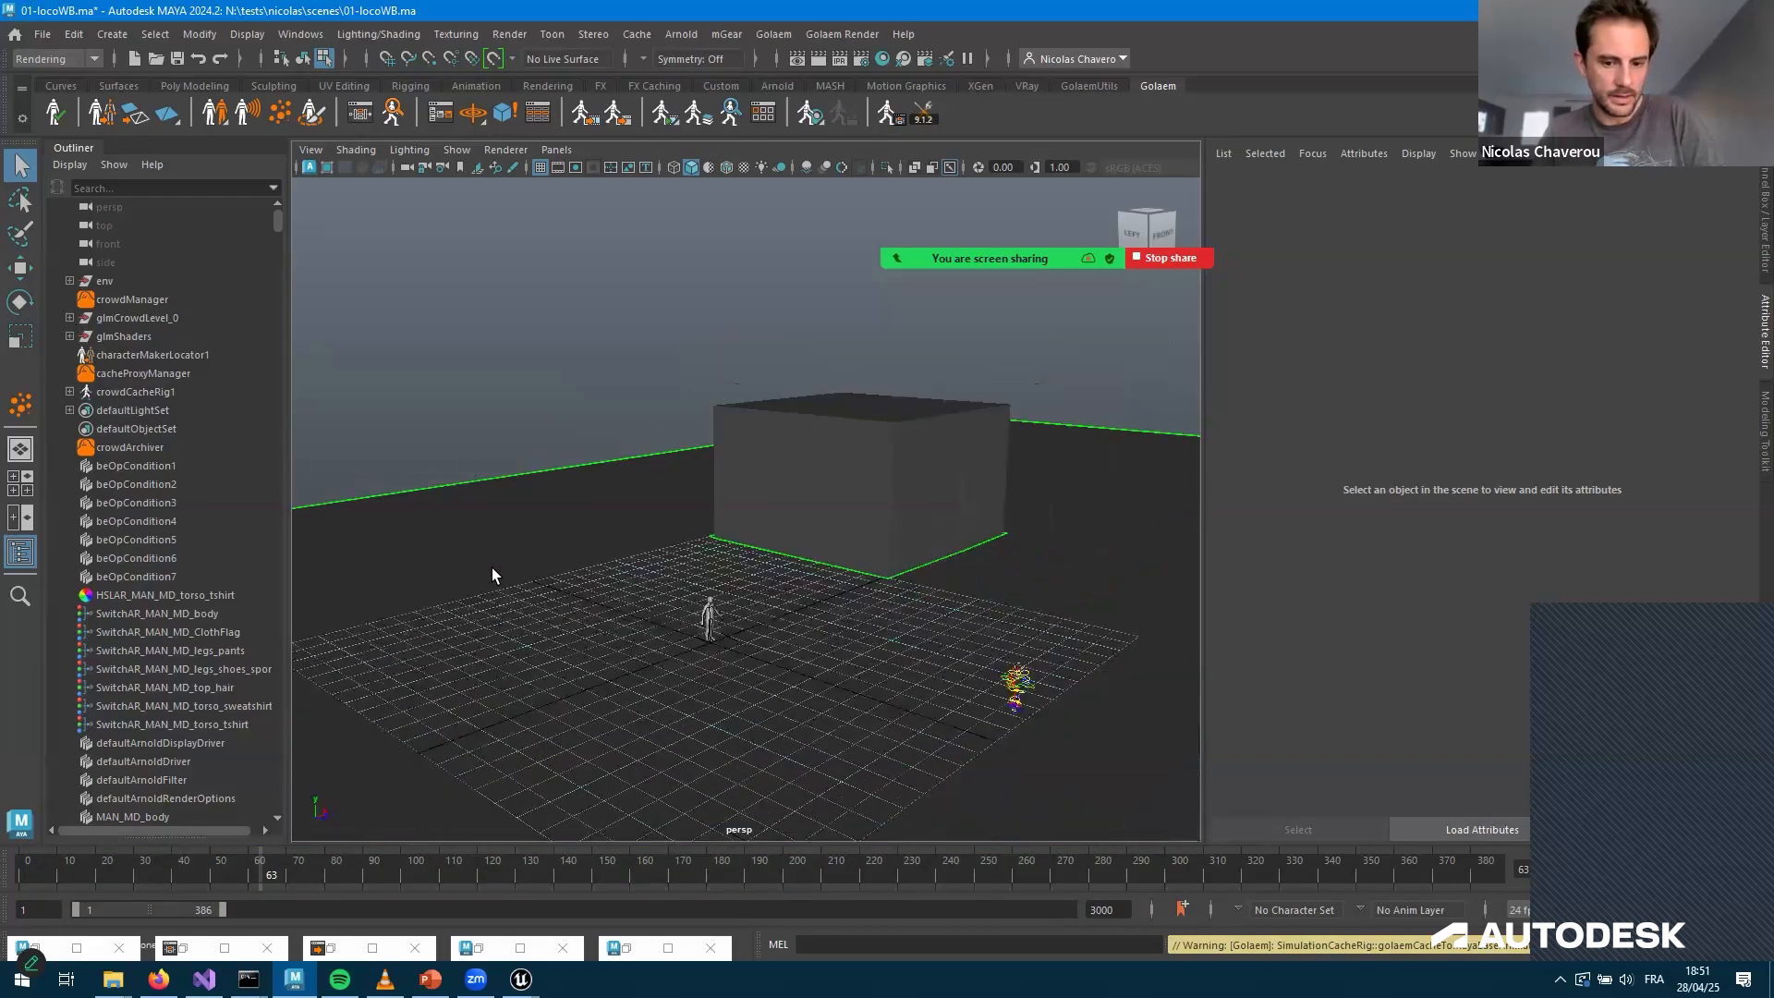
pyautogui.click(69, 318)
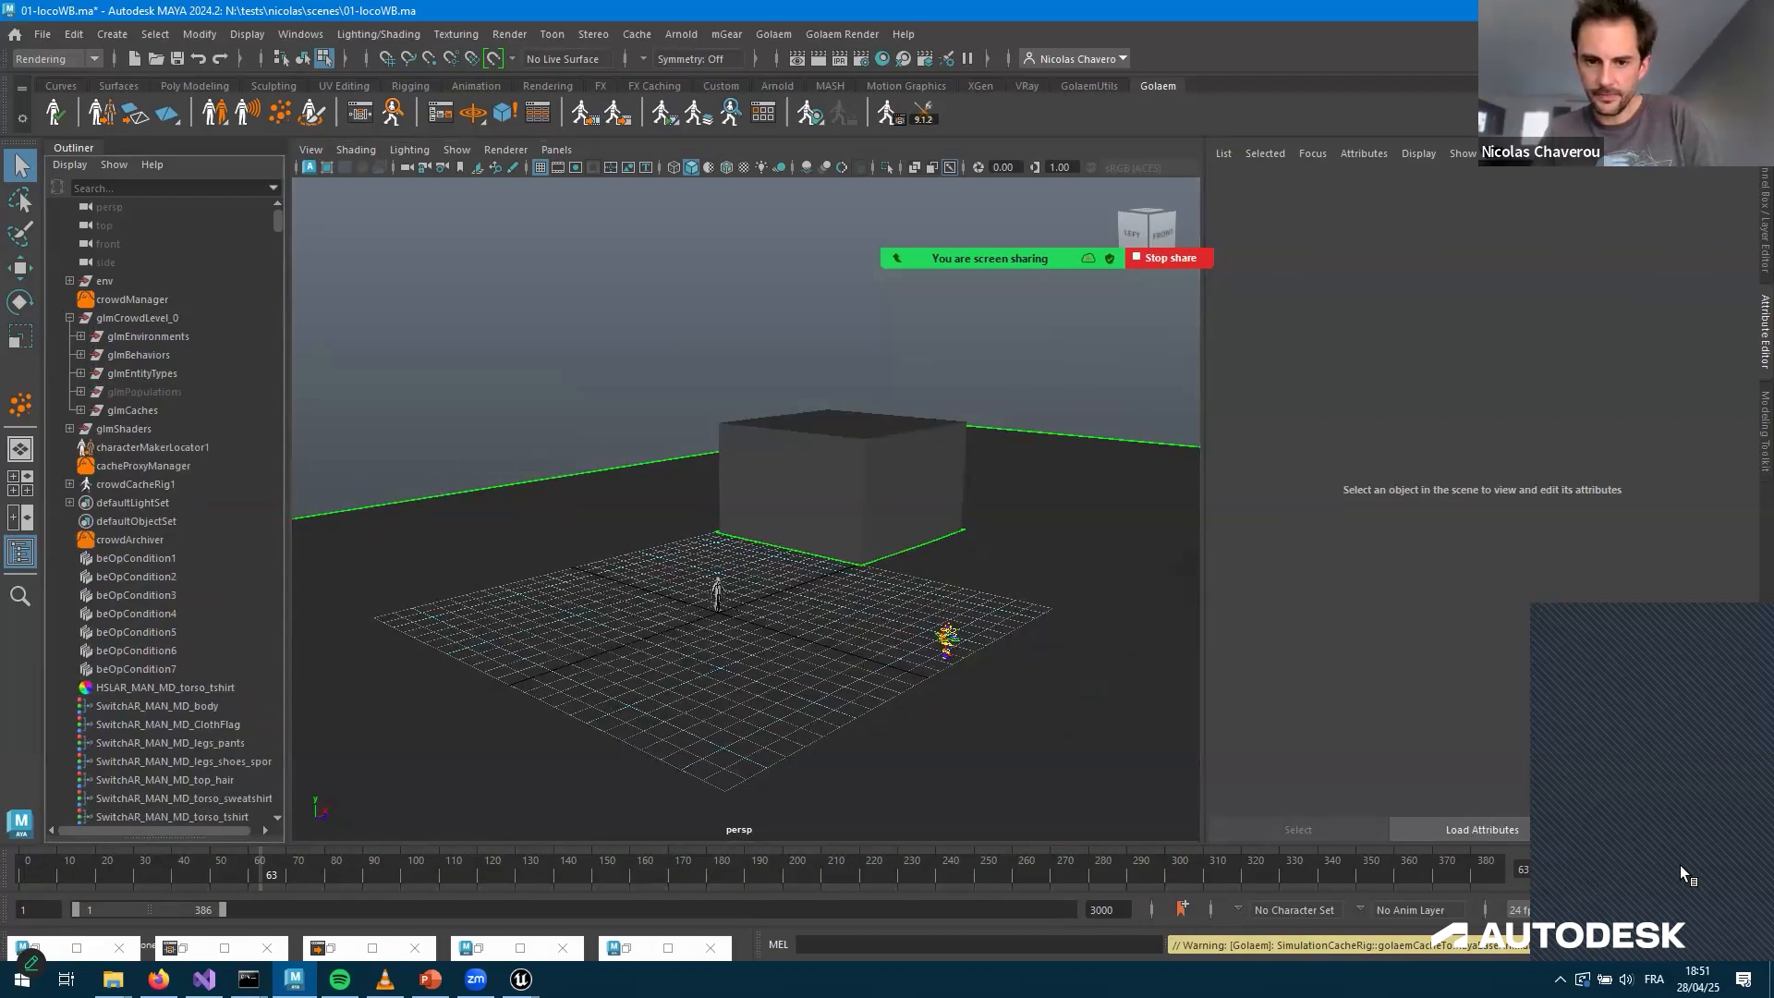
pyautogui.click(144, 392)
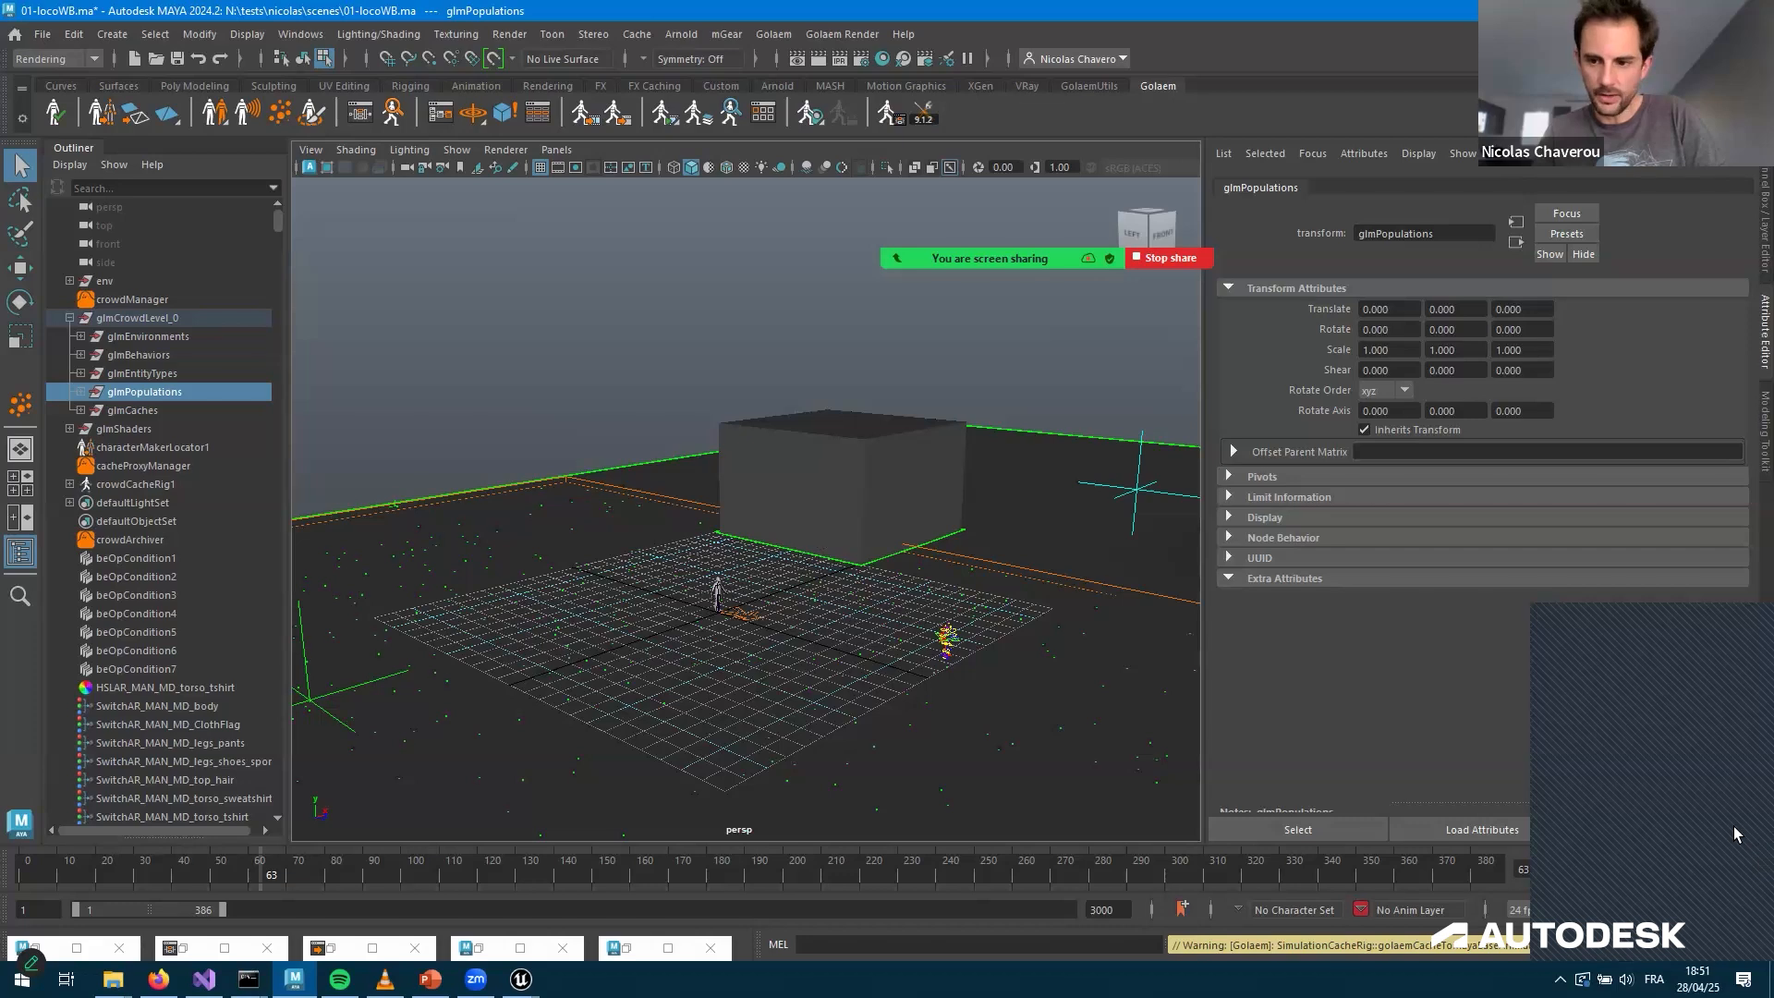
pyautogui.click(1677, 867)
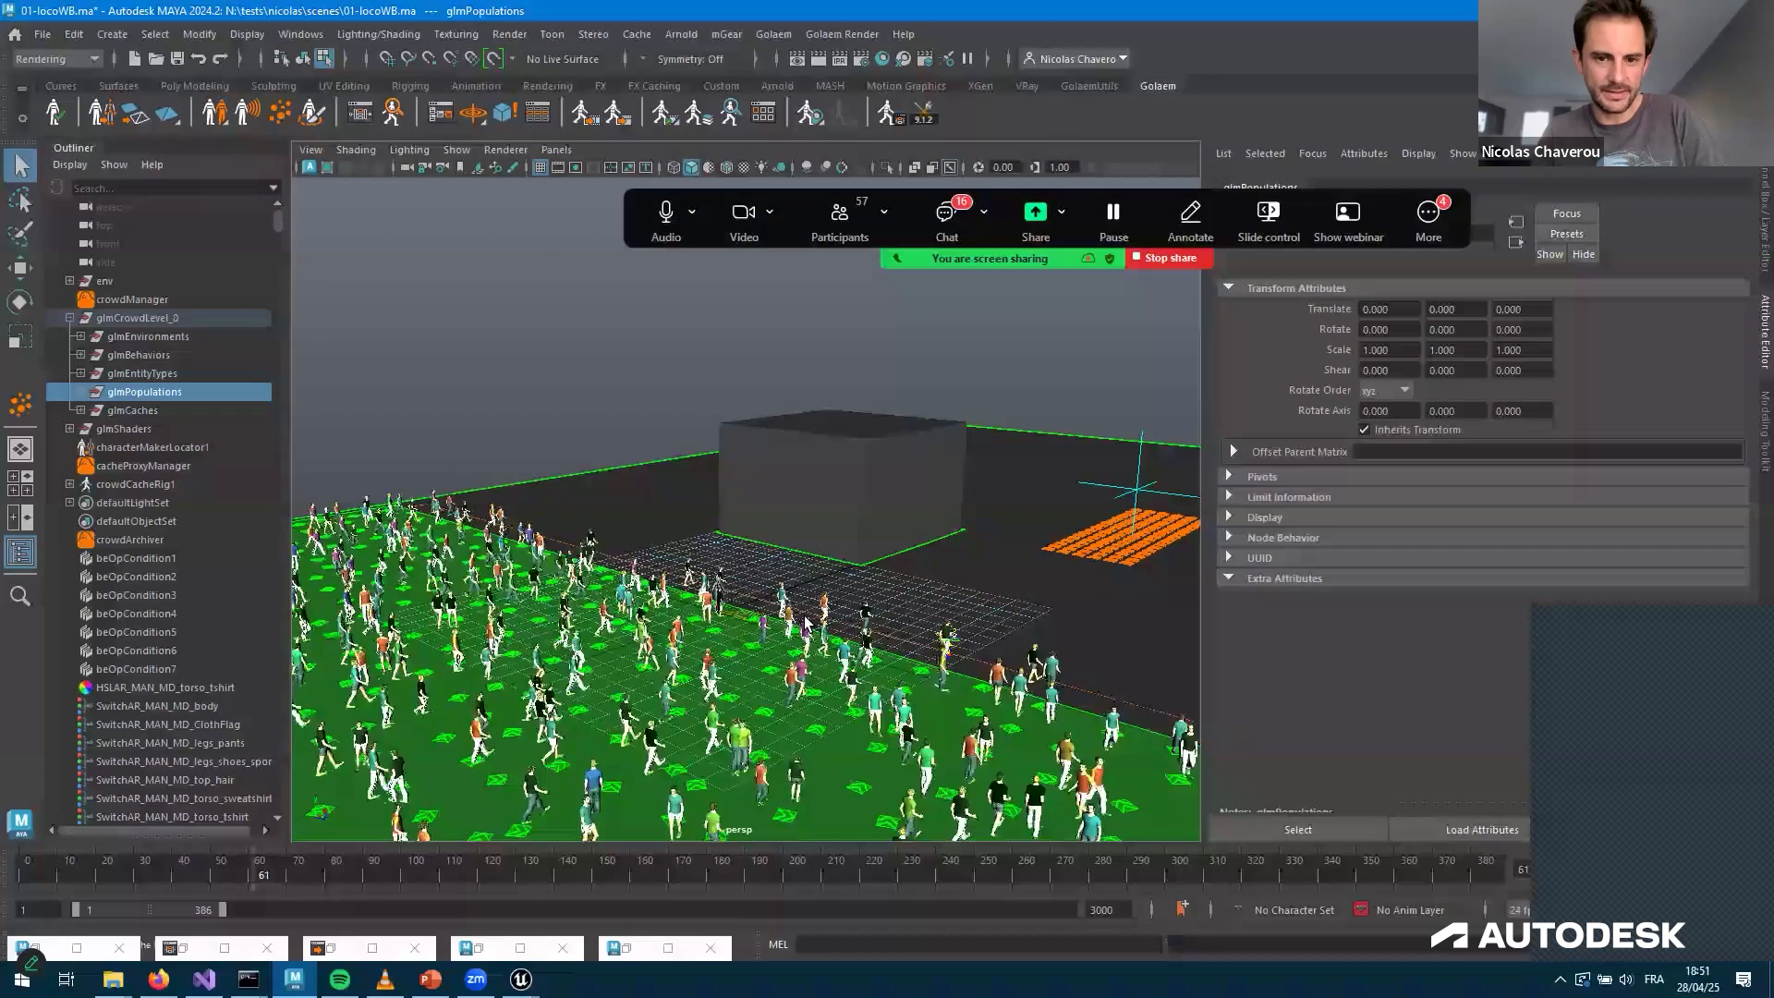
pyautogui.click(830, 708)
pyautogui.scroll(3, 830, 708)
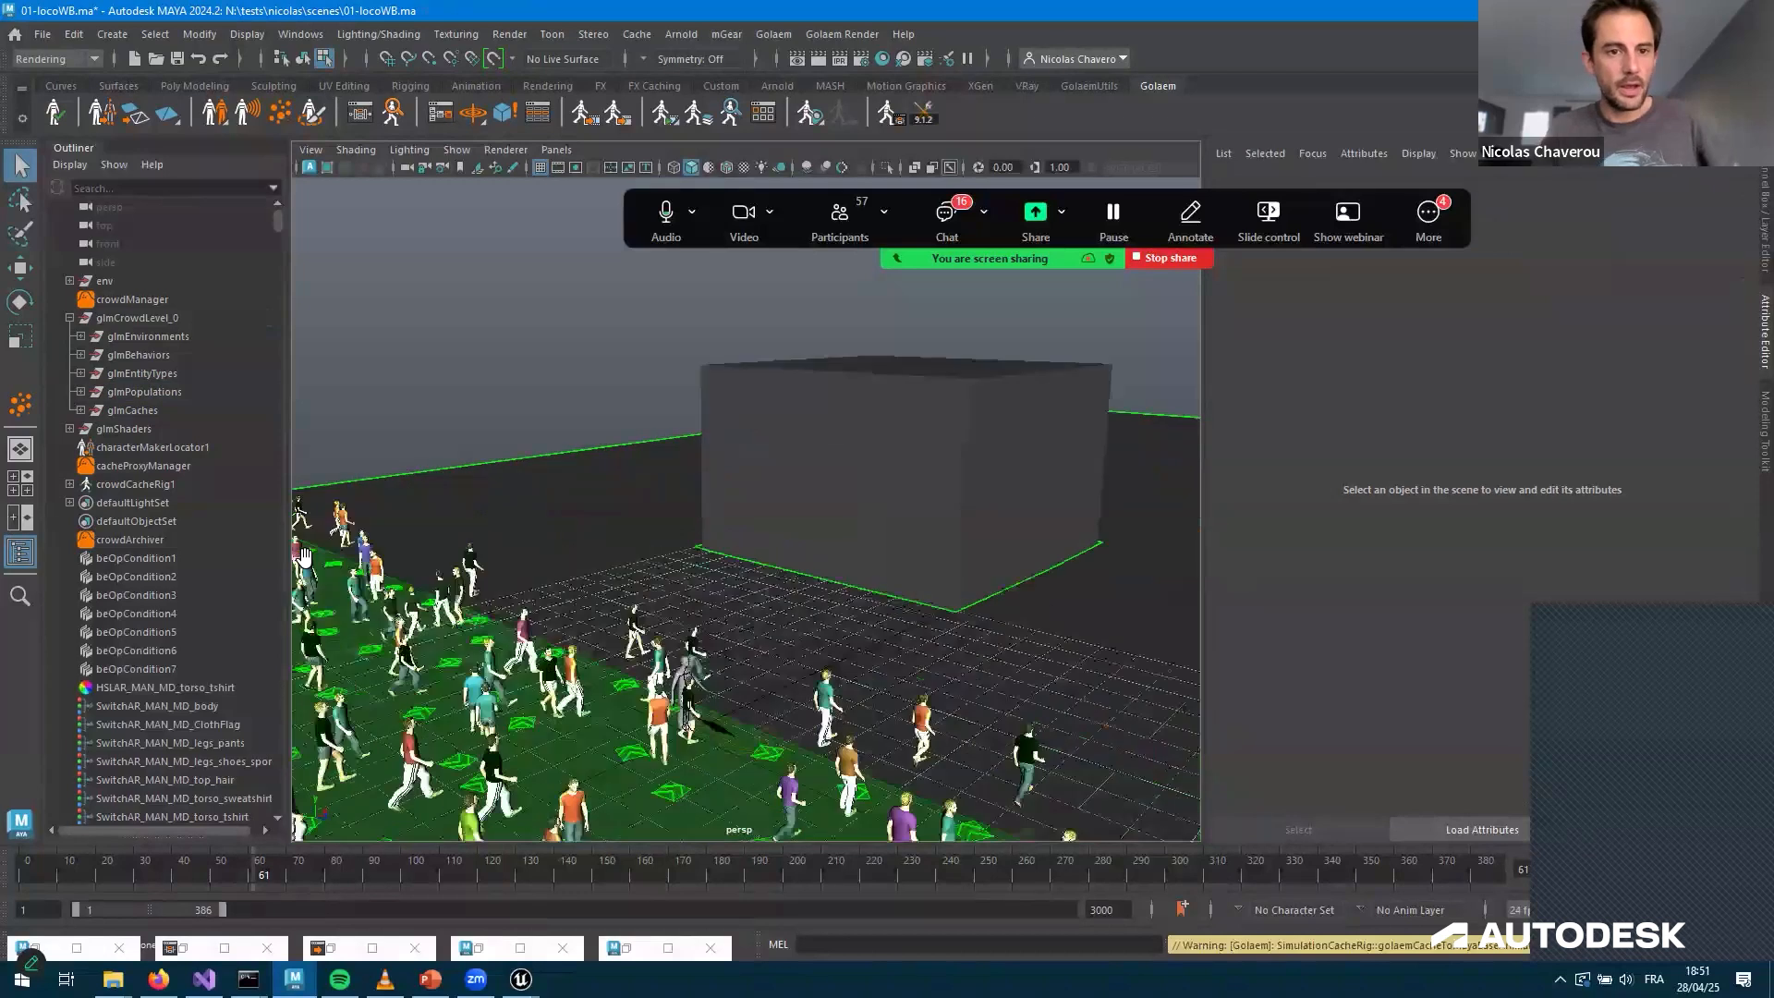
# Examine the entity and obstacle sensors of a character near the box in Golaem Visual Feedback while playing the simulation
pyautogui.press('F8')
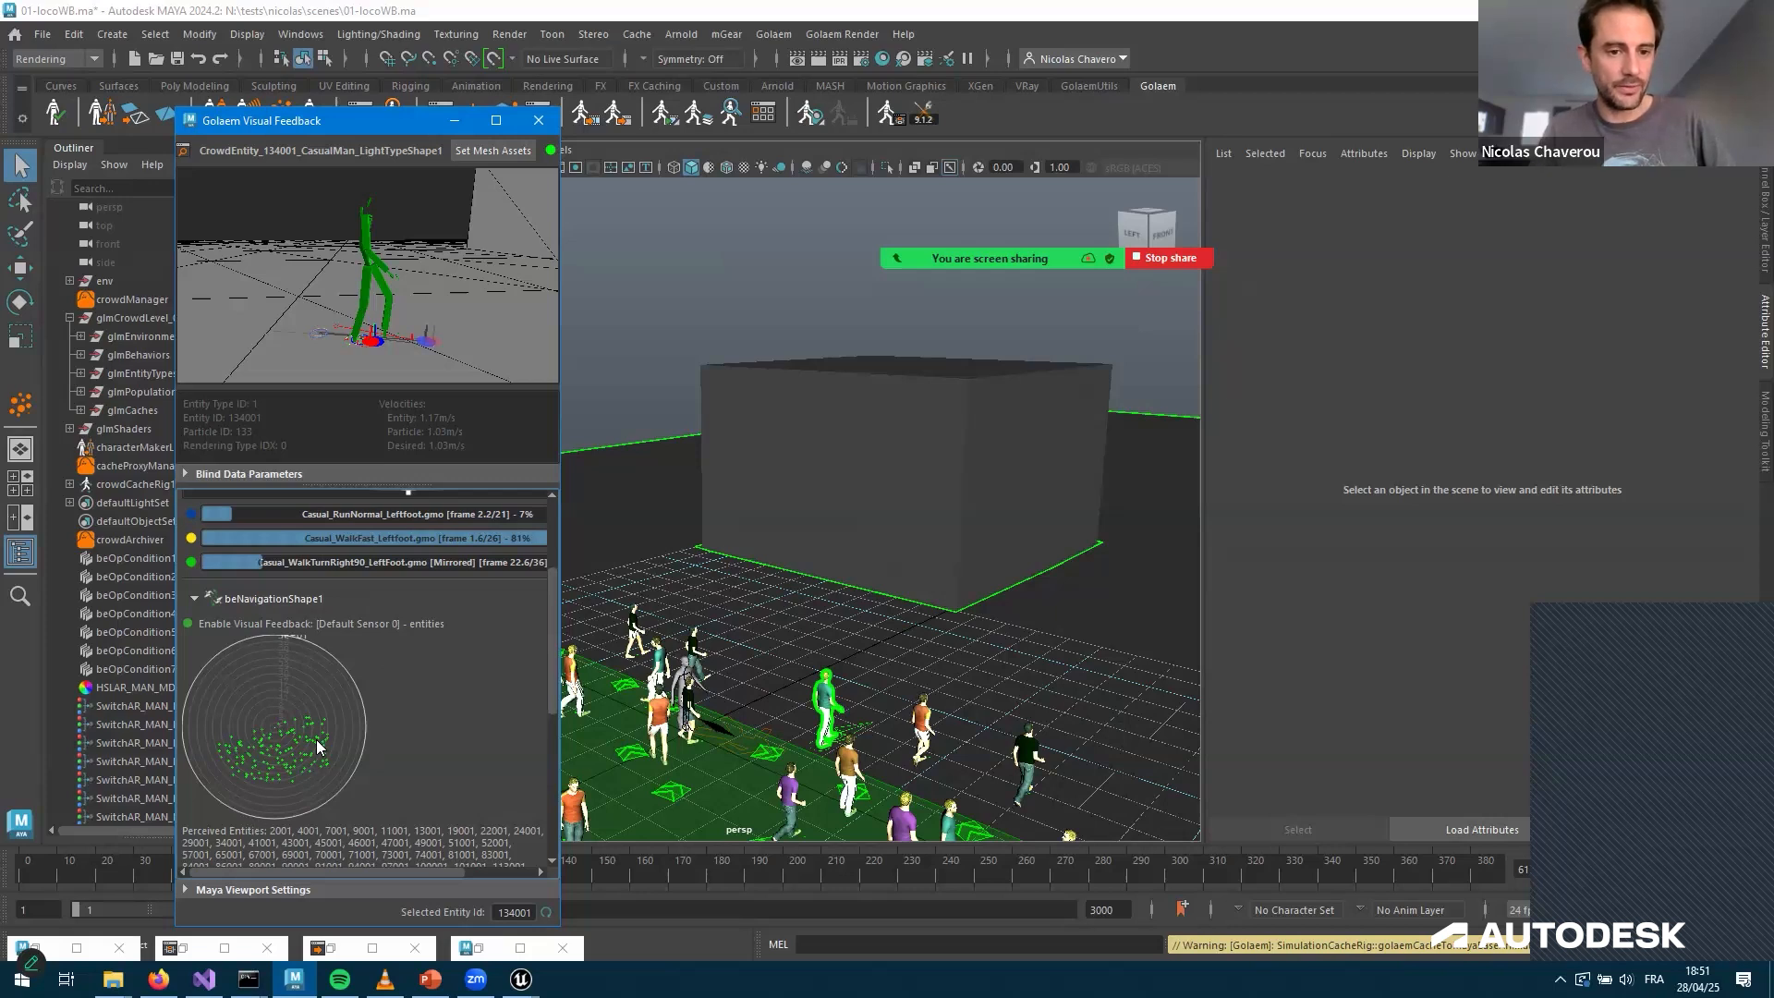
pyautogui.scroll(-5, 222, 652)
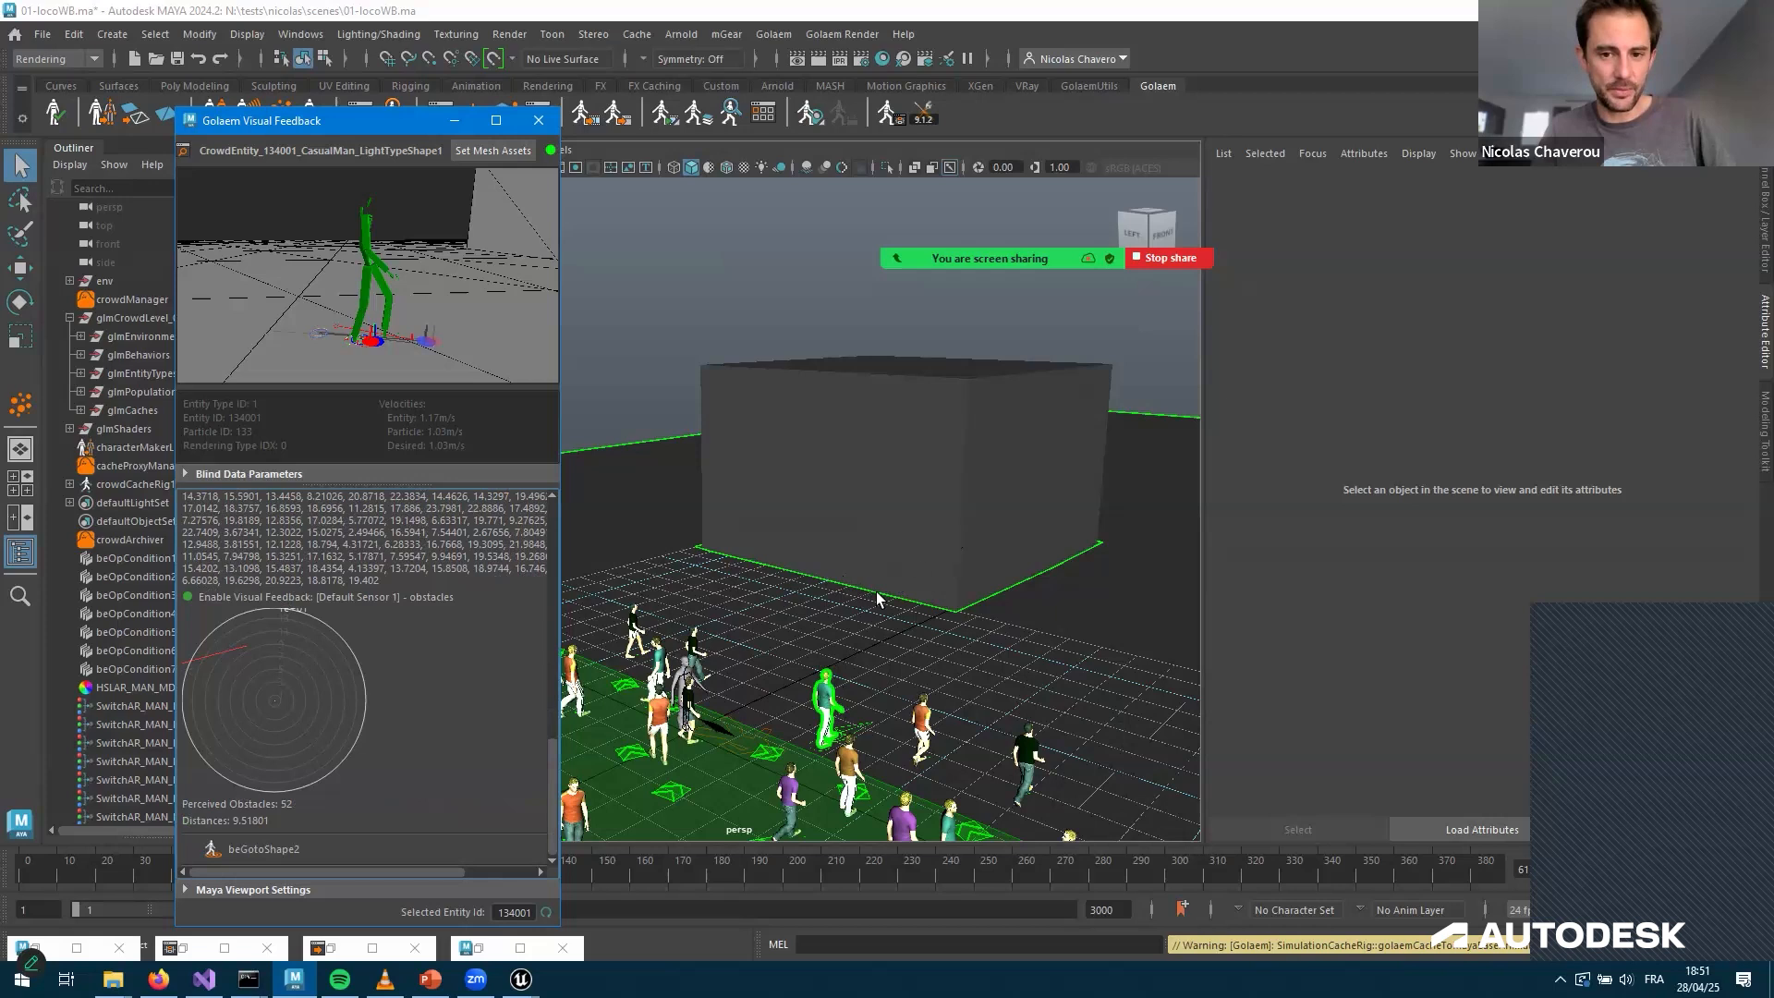
pyautogui.click(1675, 863)
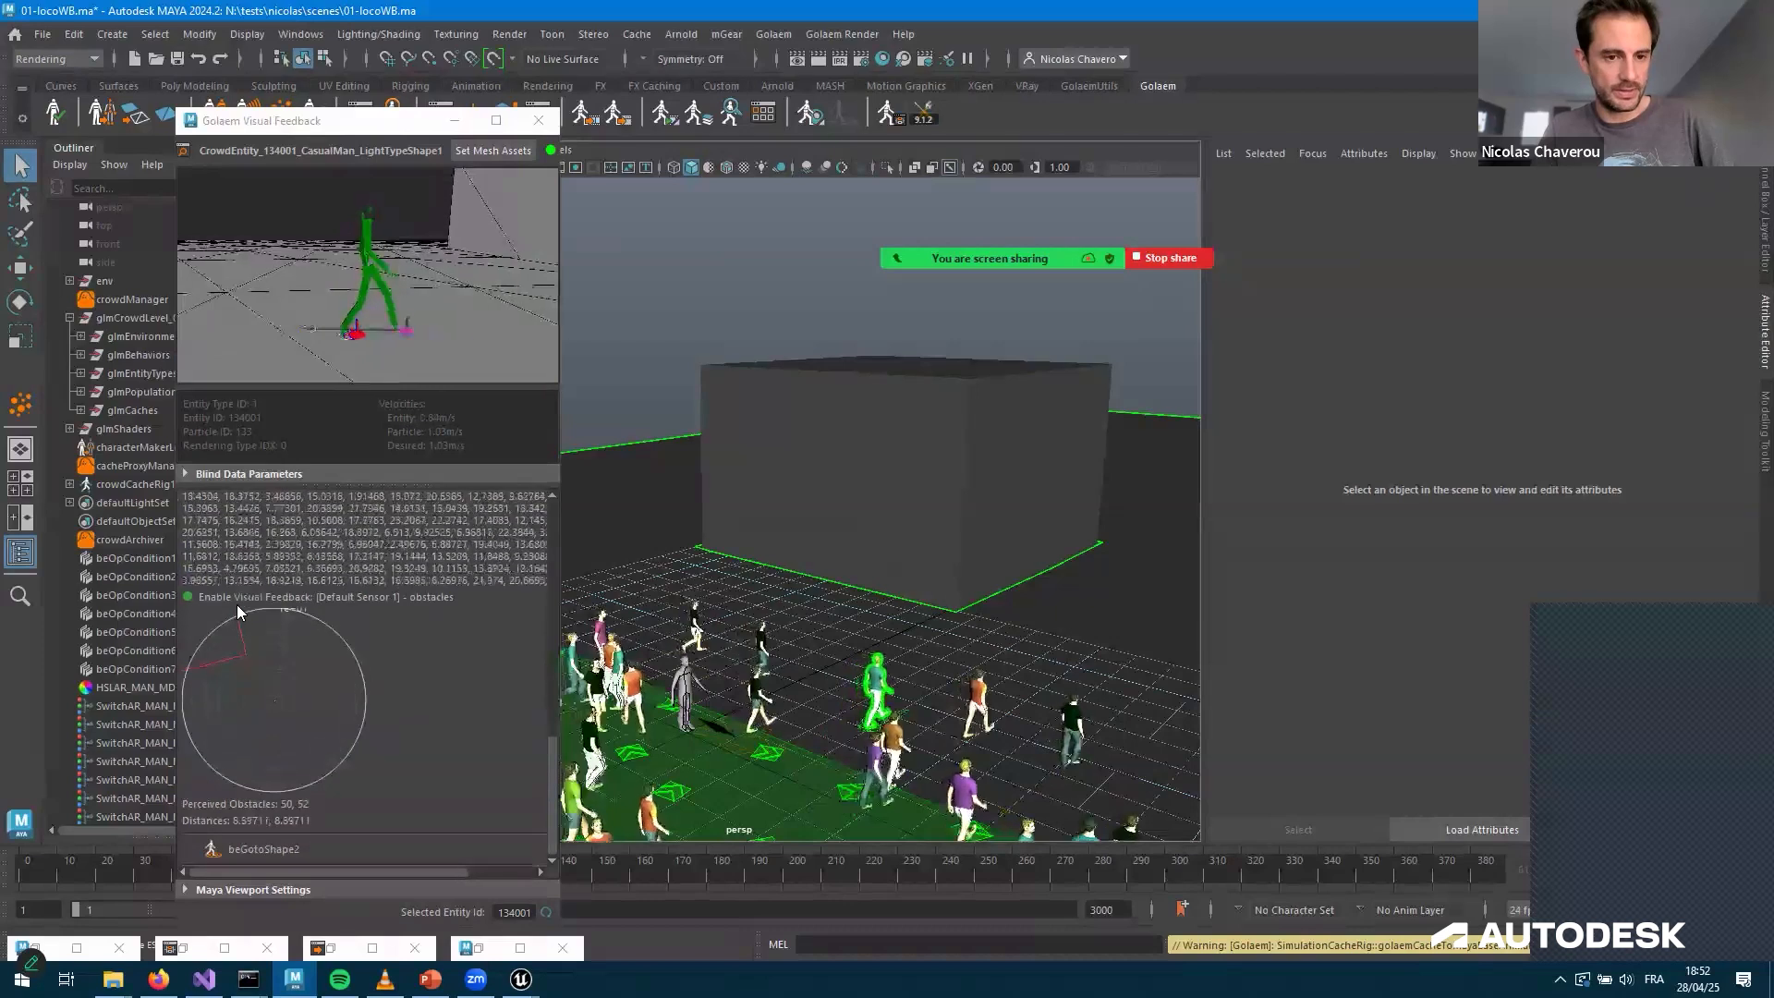
pyautogui.press('Escape')
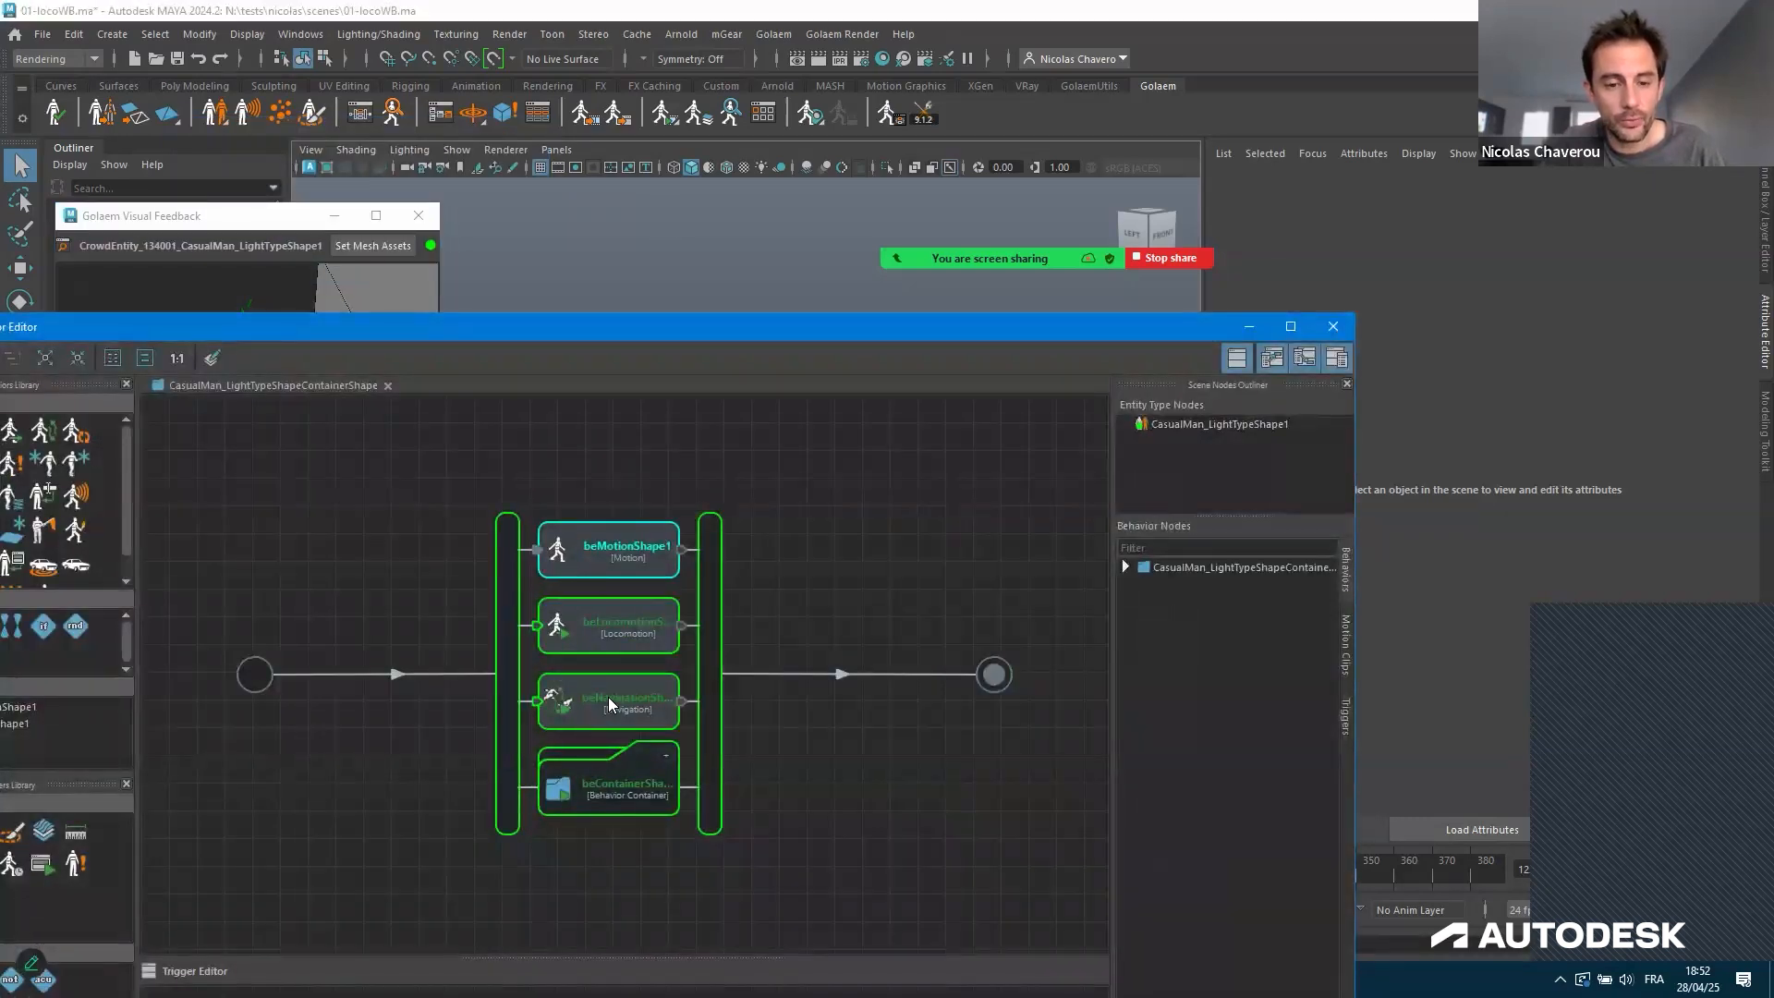
# Examine the CasualMan navigation behavior's advanced attributes, including the left and right turn penalties under Velocity Sampling
pyautogui.click(571, 705)
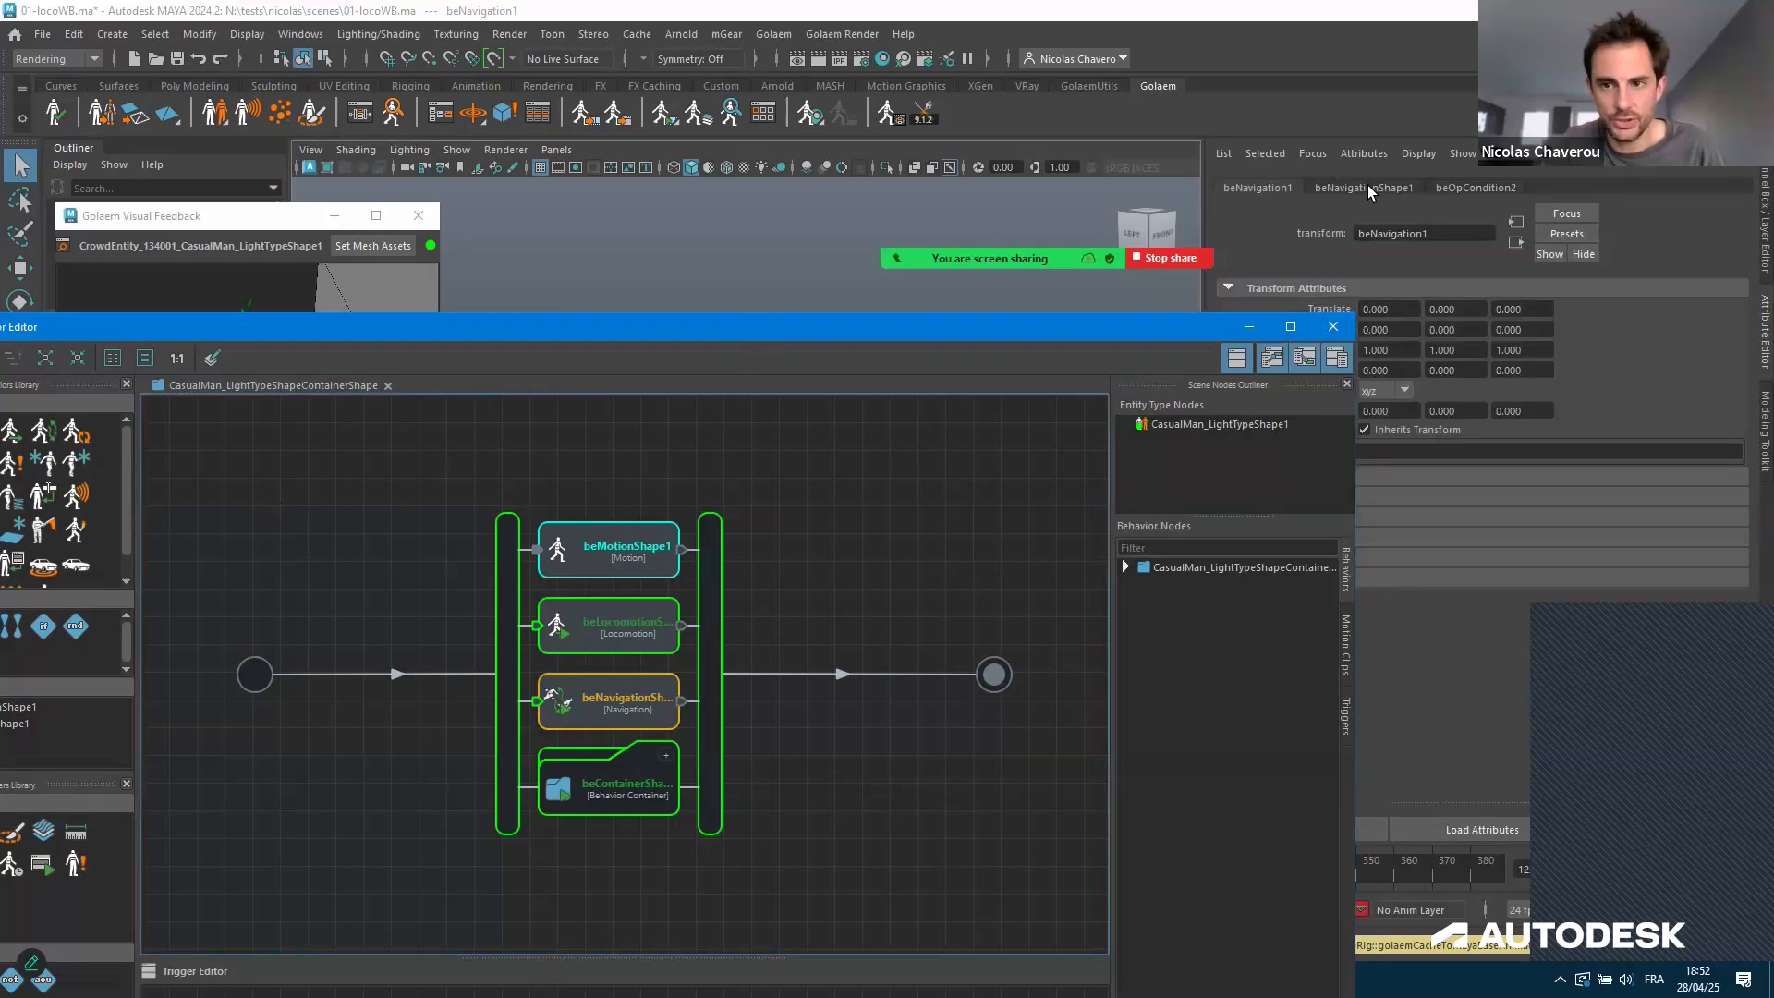
pyautogui.moveTo(763, 336); pyautogui.dragTo(453, 217)
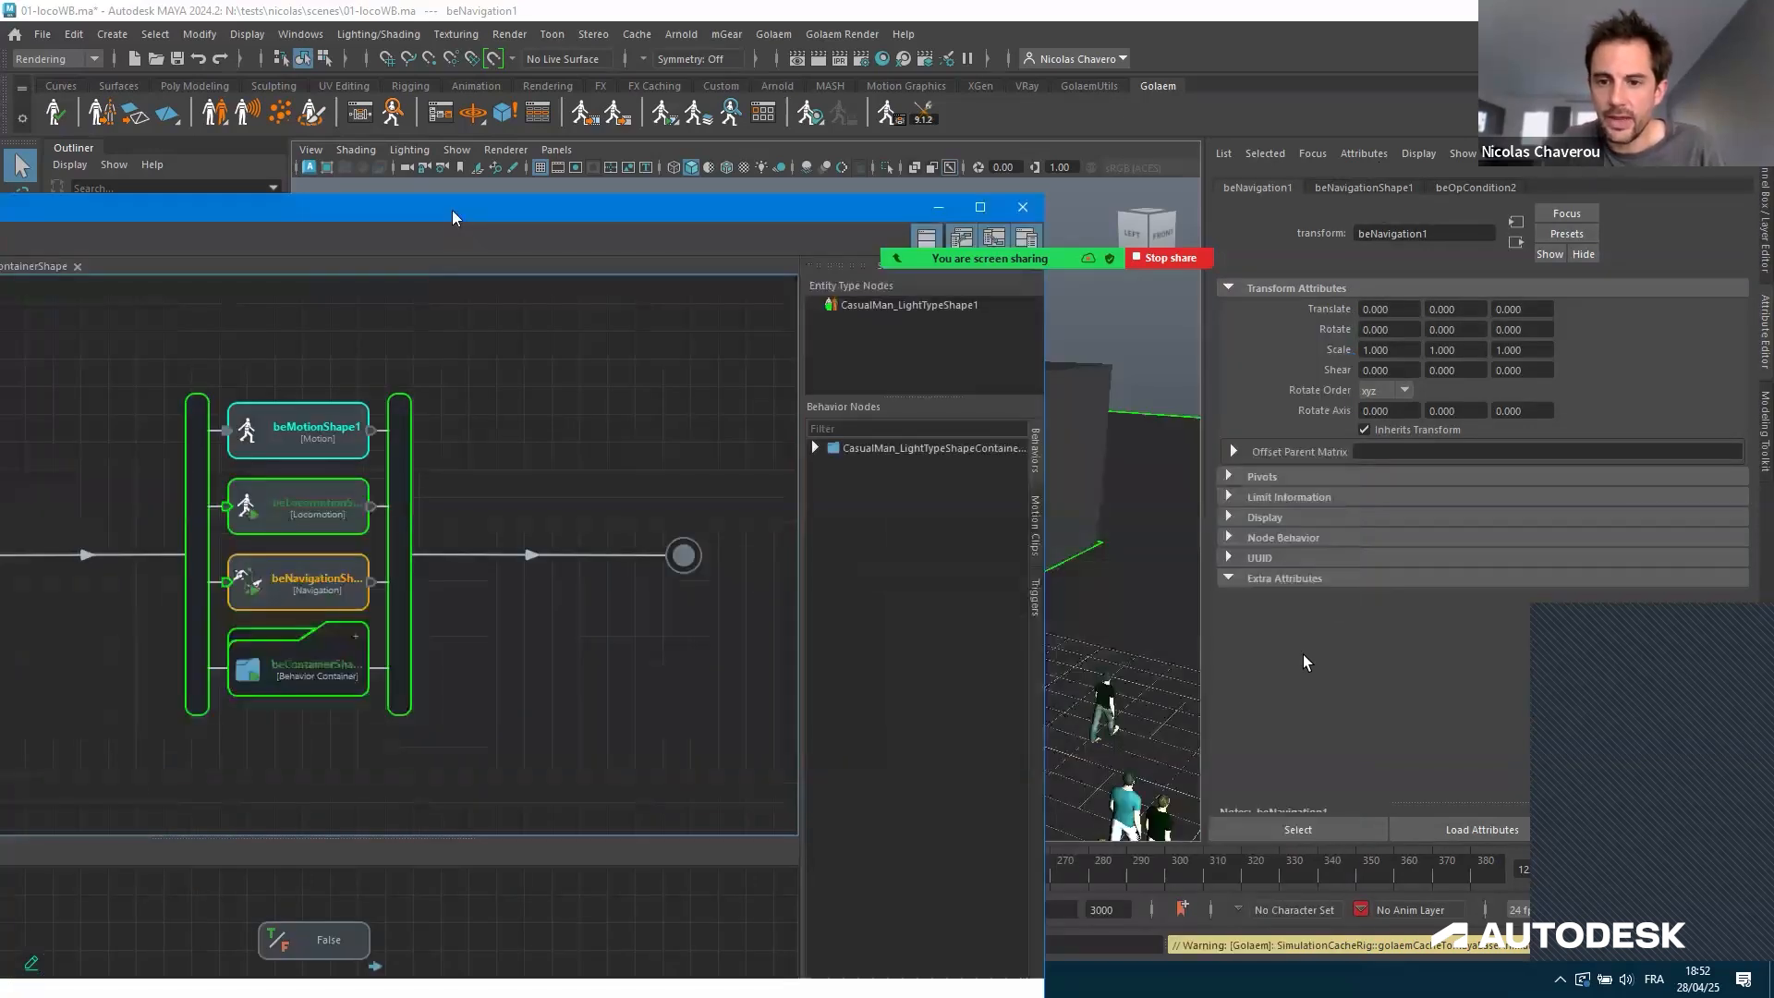
pyautogui.click(1303, 649)
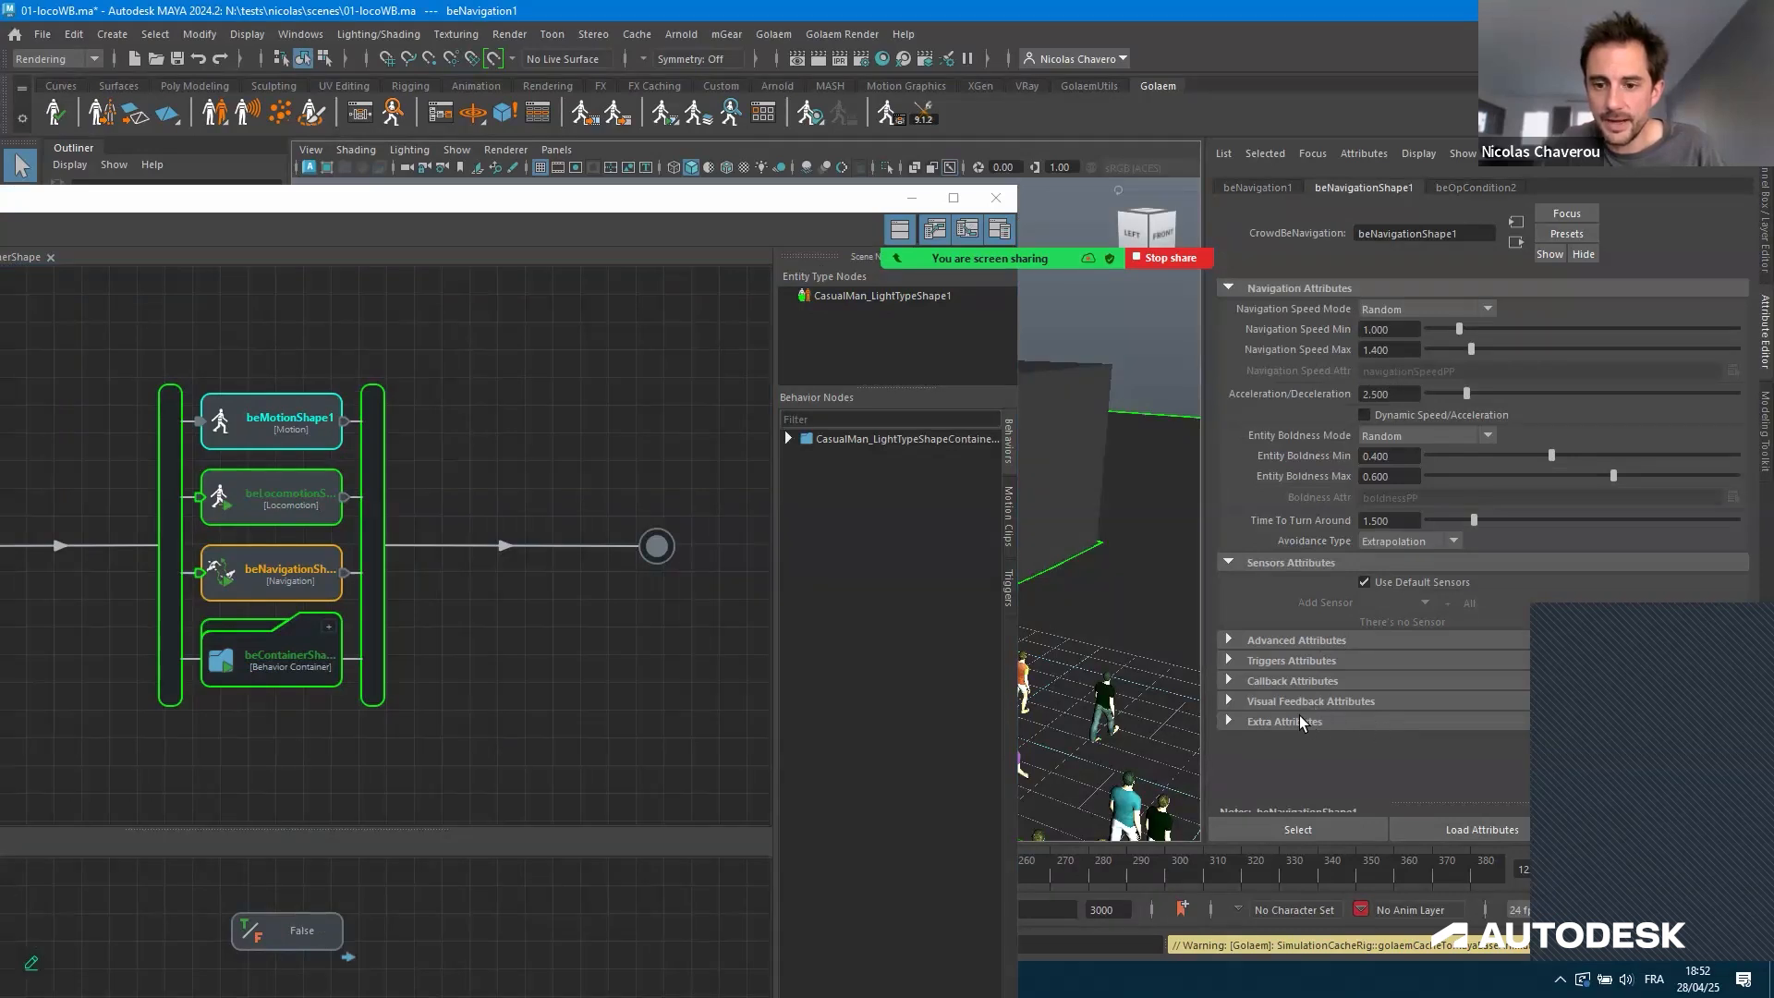
pyautogui.click(1293, 640)
pyautogui.scroll(-5, 1332, 601)
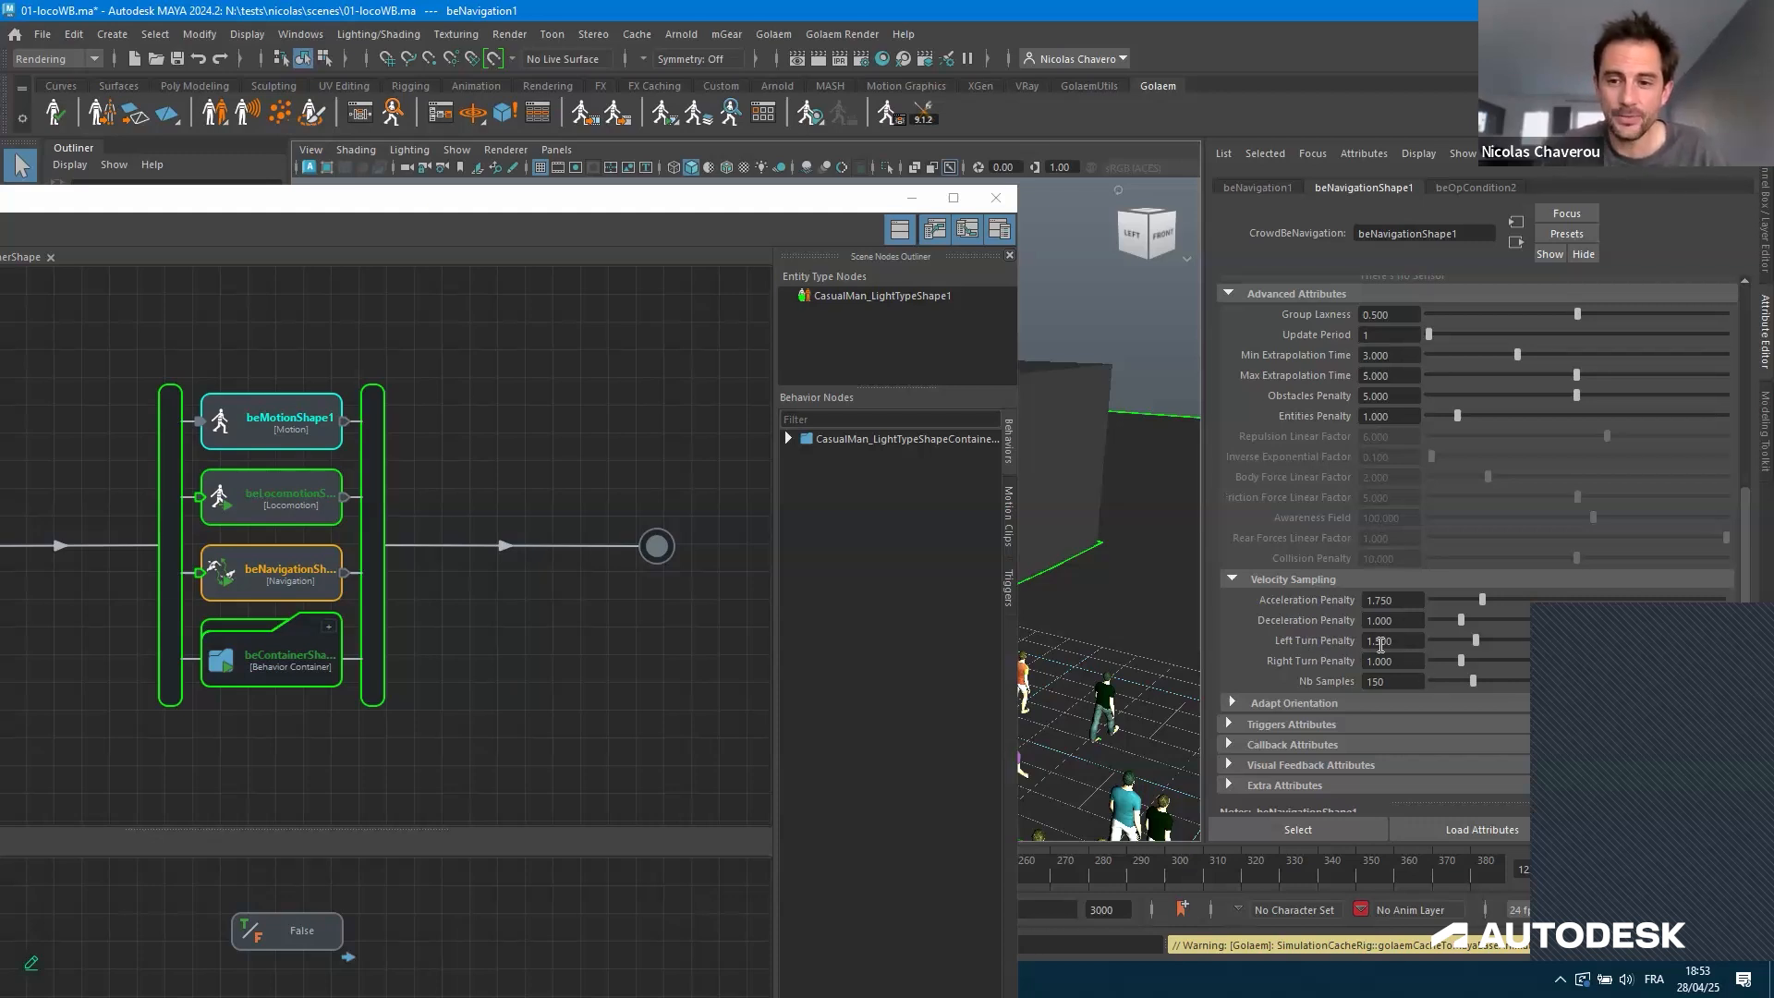
pyautogui.click(1385, 641)
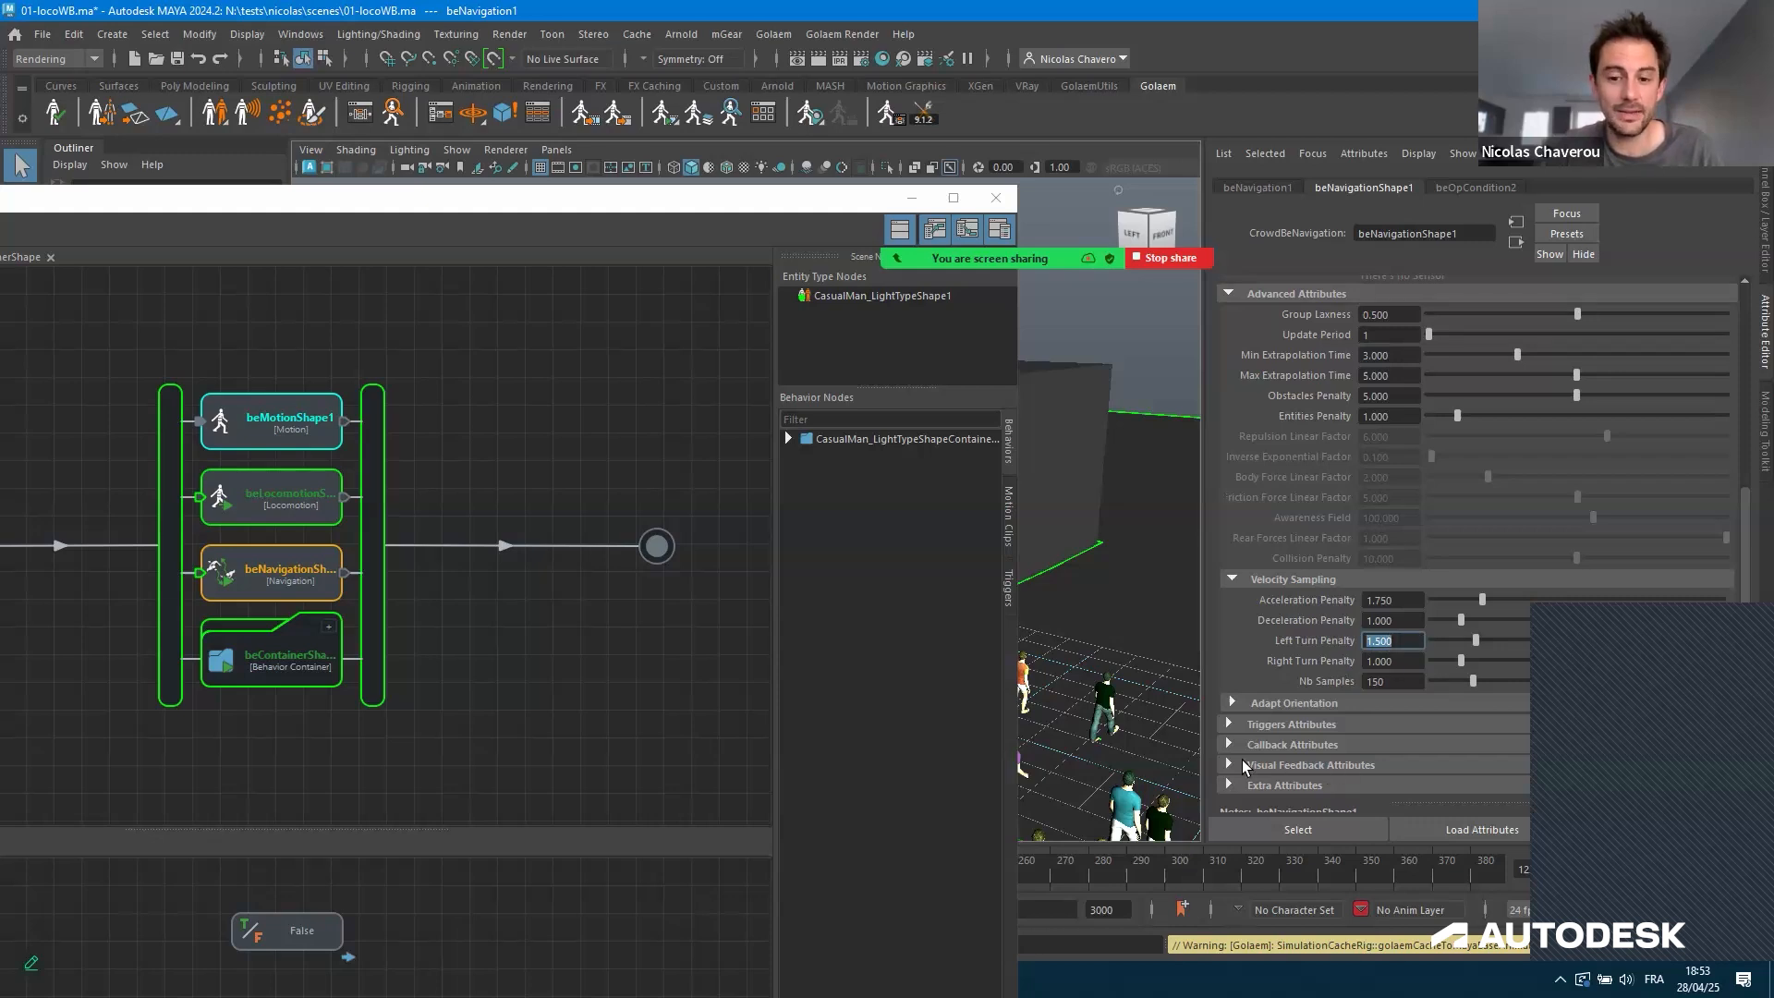
pyautogui.press('Tab')
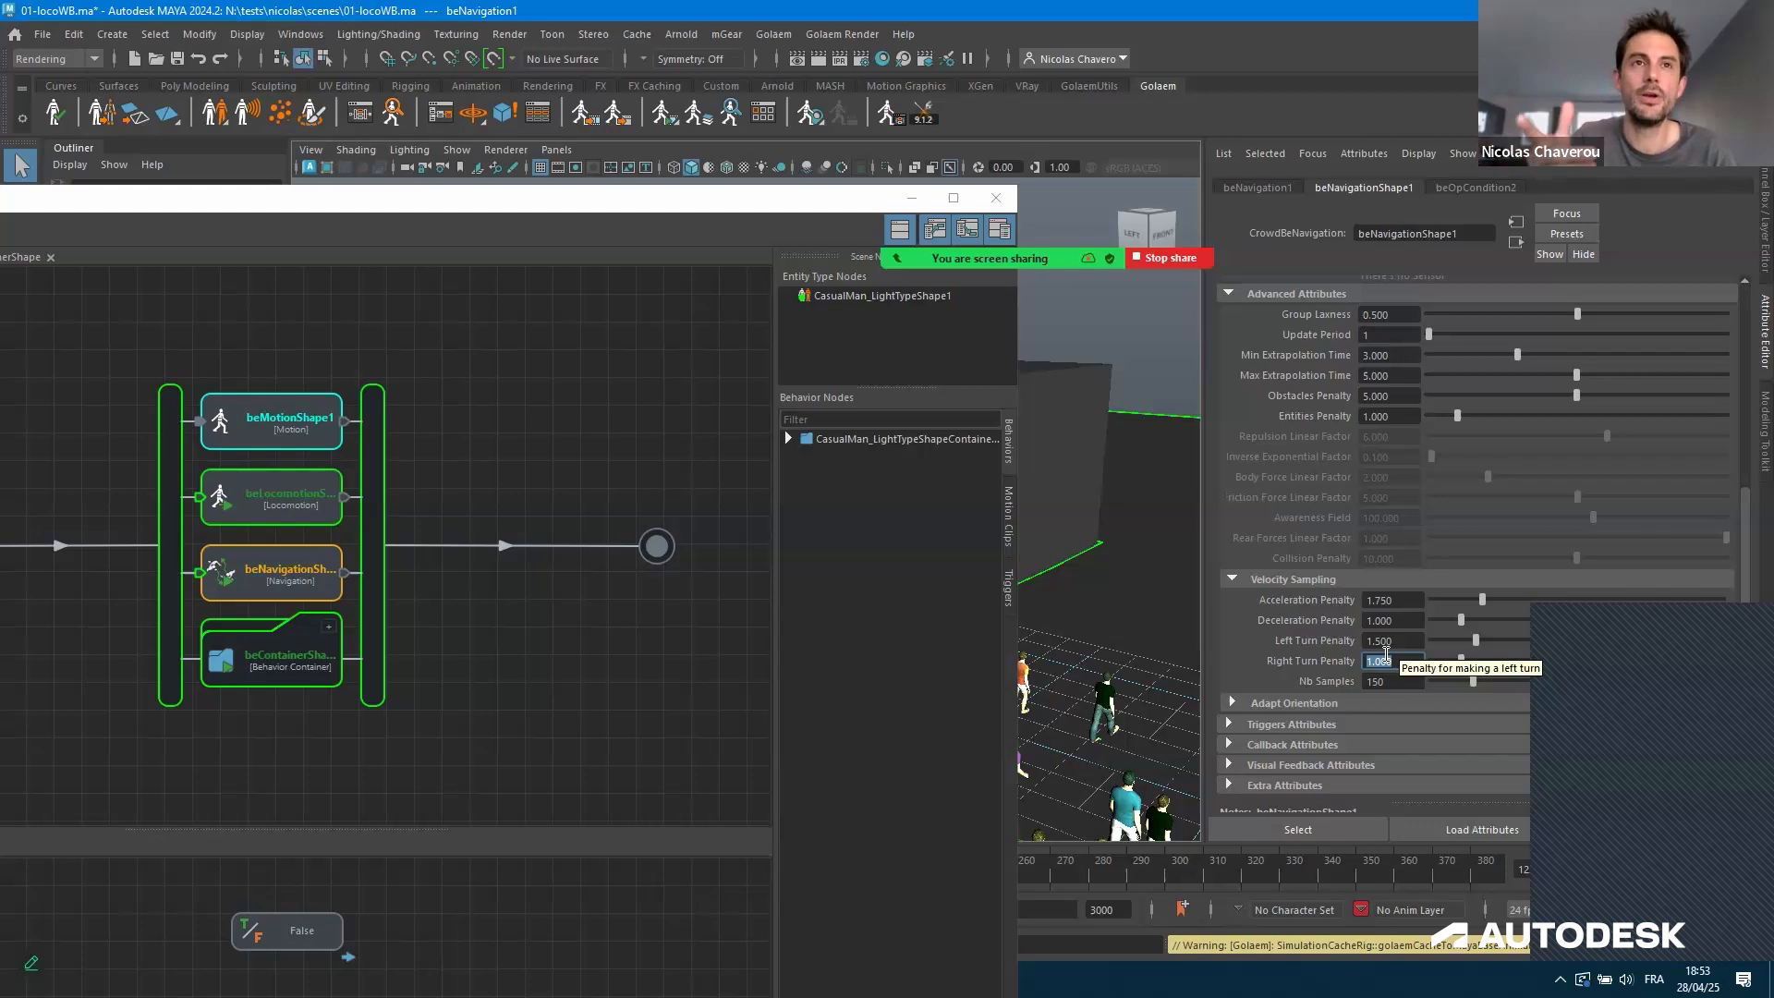
pyautogui.hotkey('shift', 'Tab')
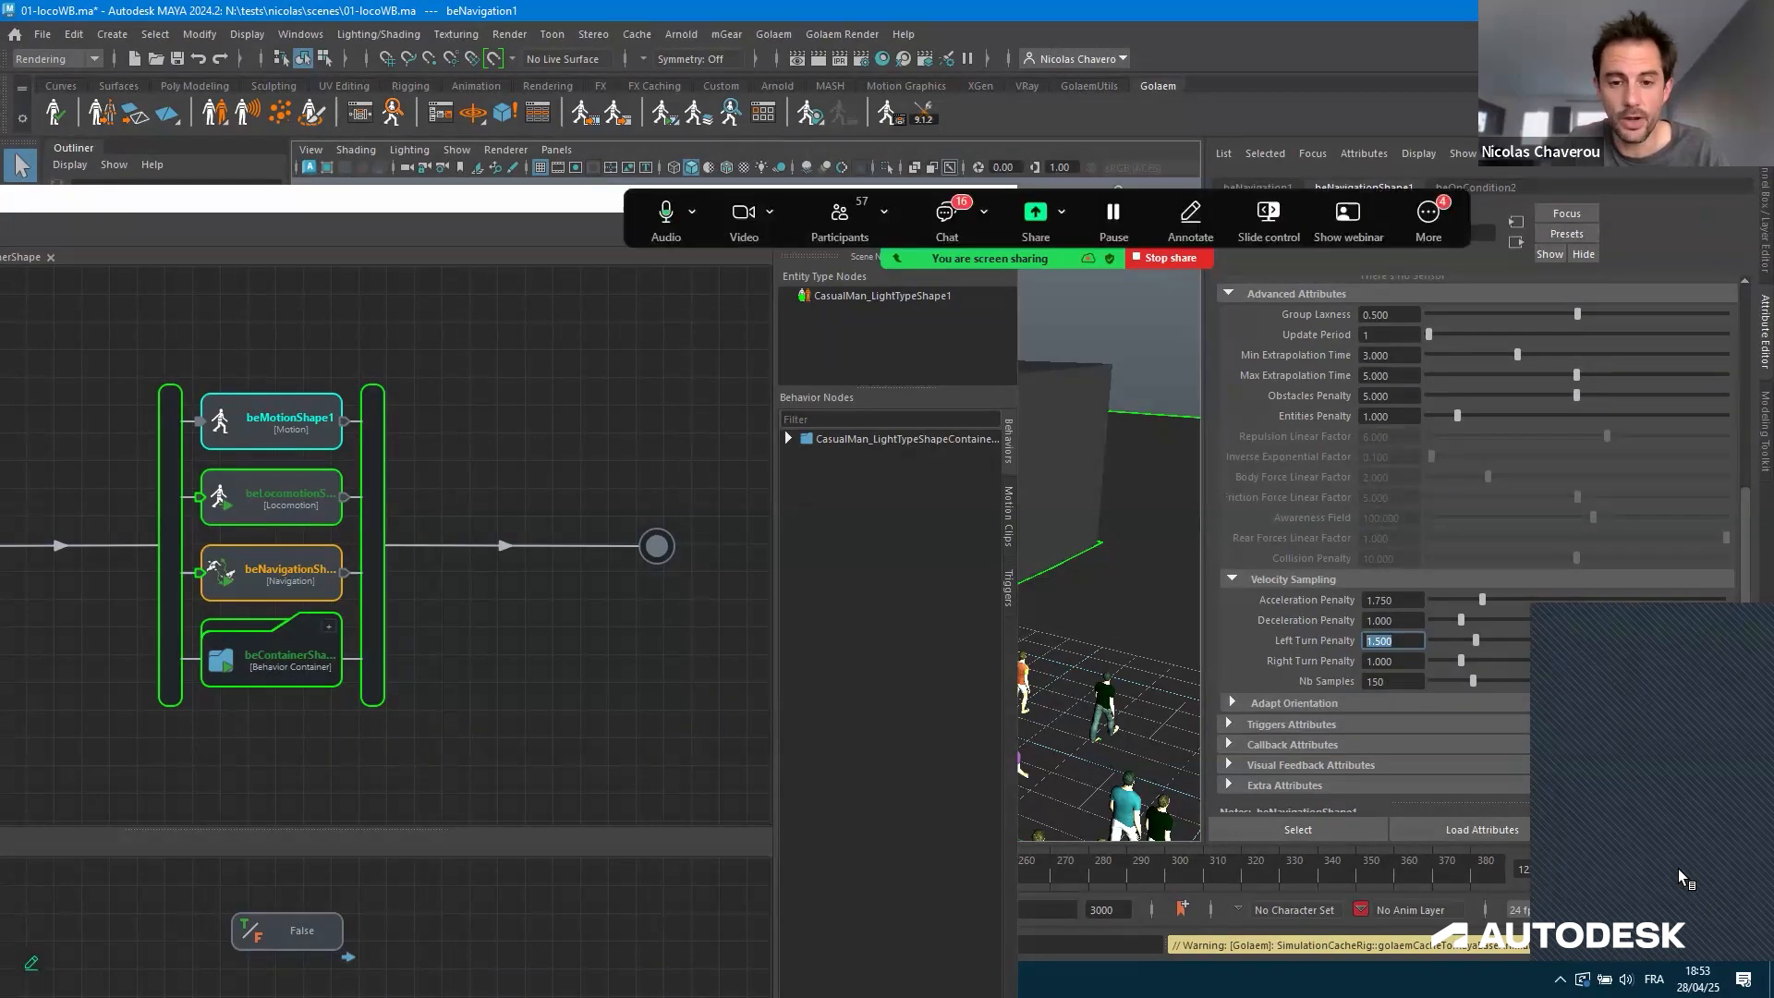
# Clear away the Behavior Editor and play the crowd simulation on to frame 332 around the box
pyautogui.moveTo(601, 198); pyautogui.dragTo(411, 412)
pyautogui.click(722, 411)
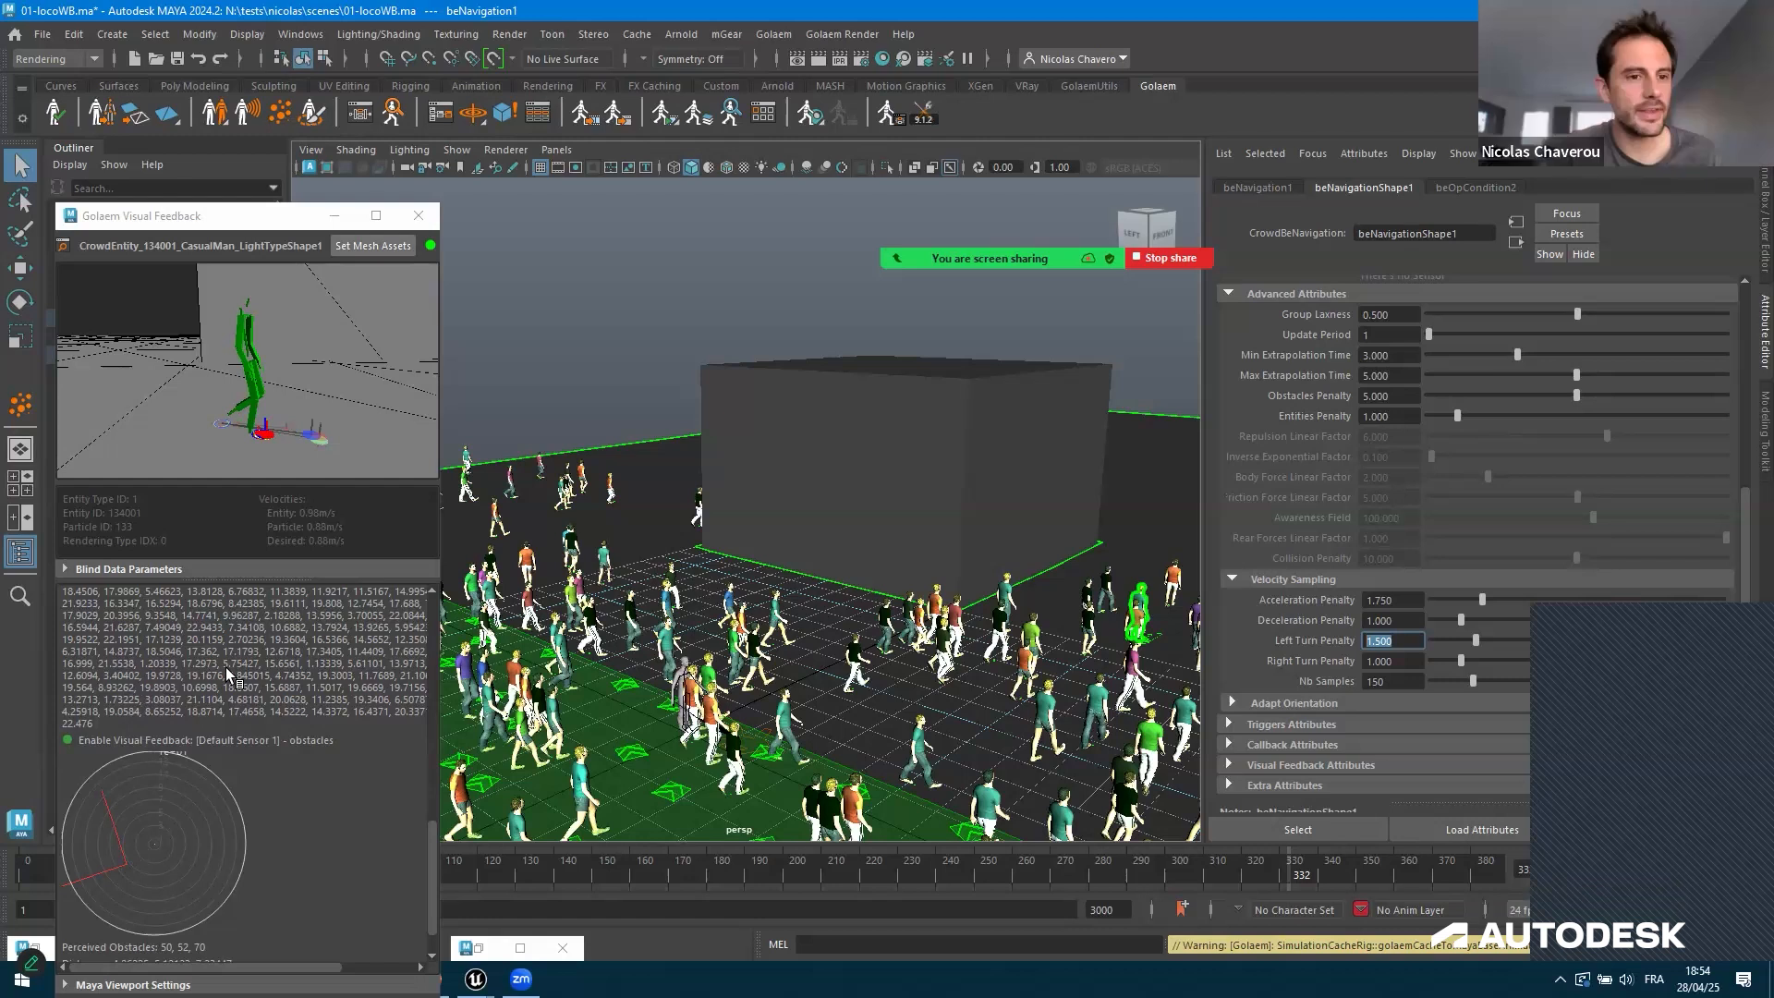
# Move the Golaem Visual Feedback window off the Outliner and delete crowdCacheRig1 from the scene
pyautogui.moveTo(148, 216); pyautogui.dragTo(416, 222)
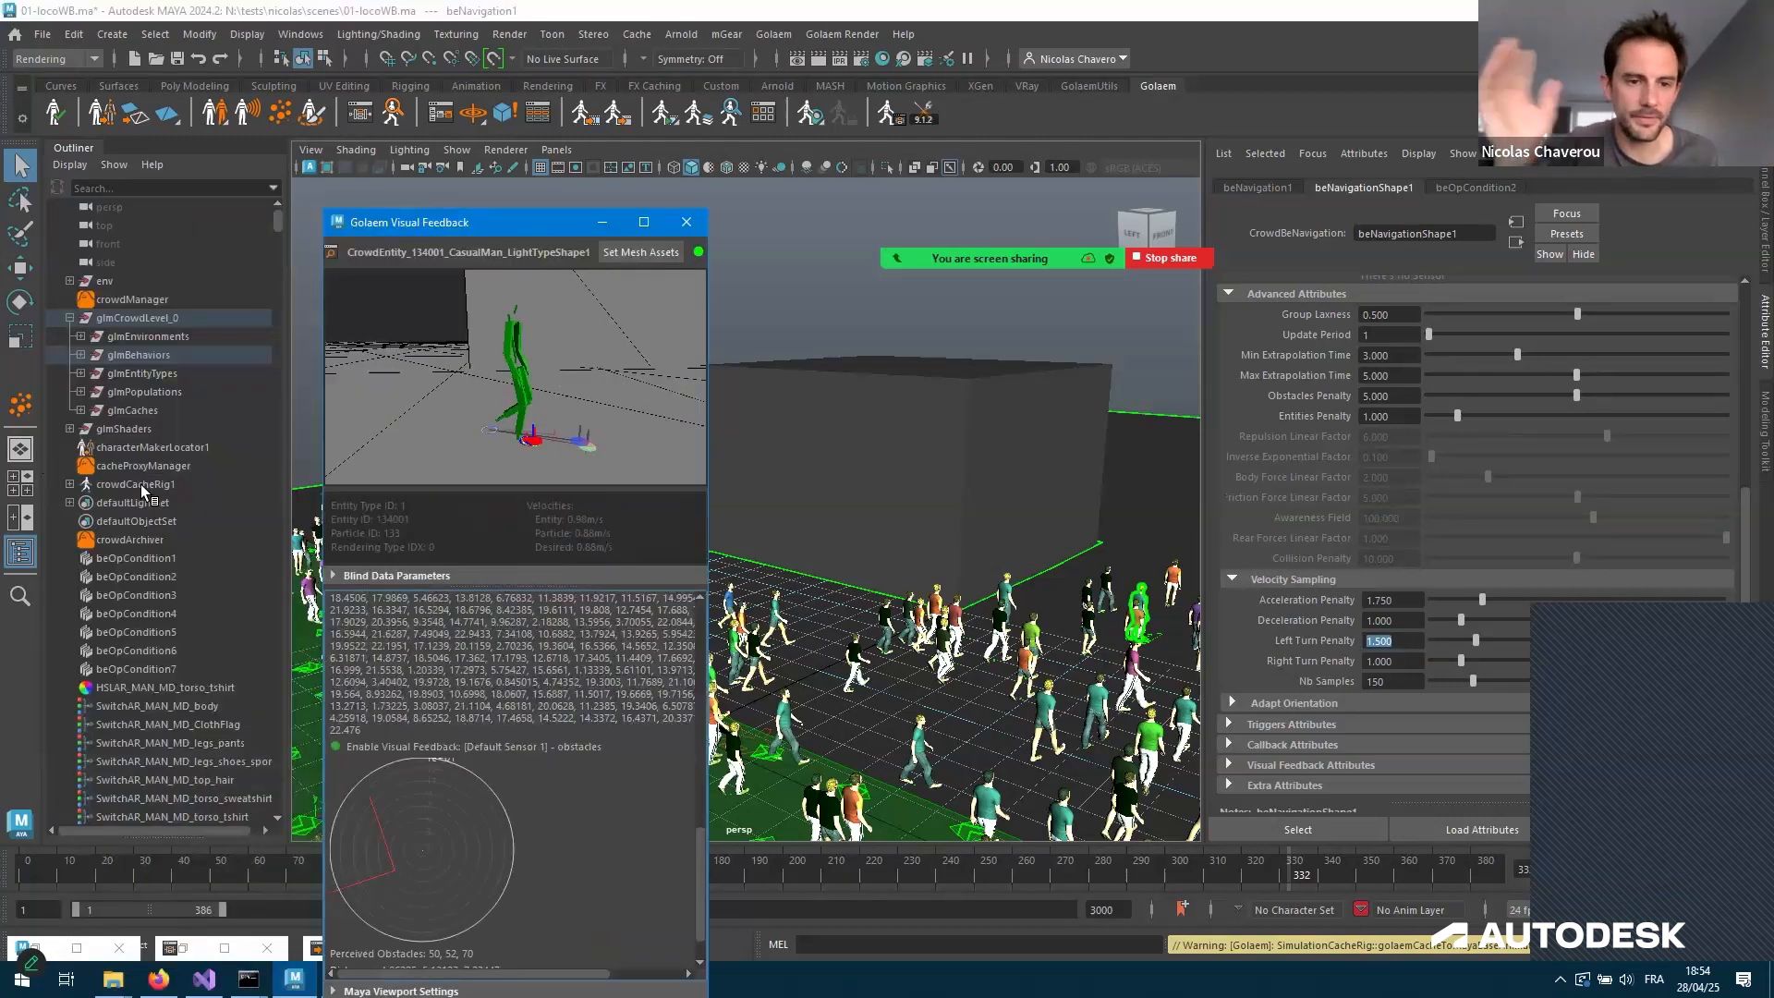
pyautogui.click(140, 484)
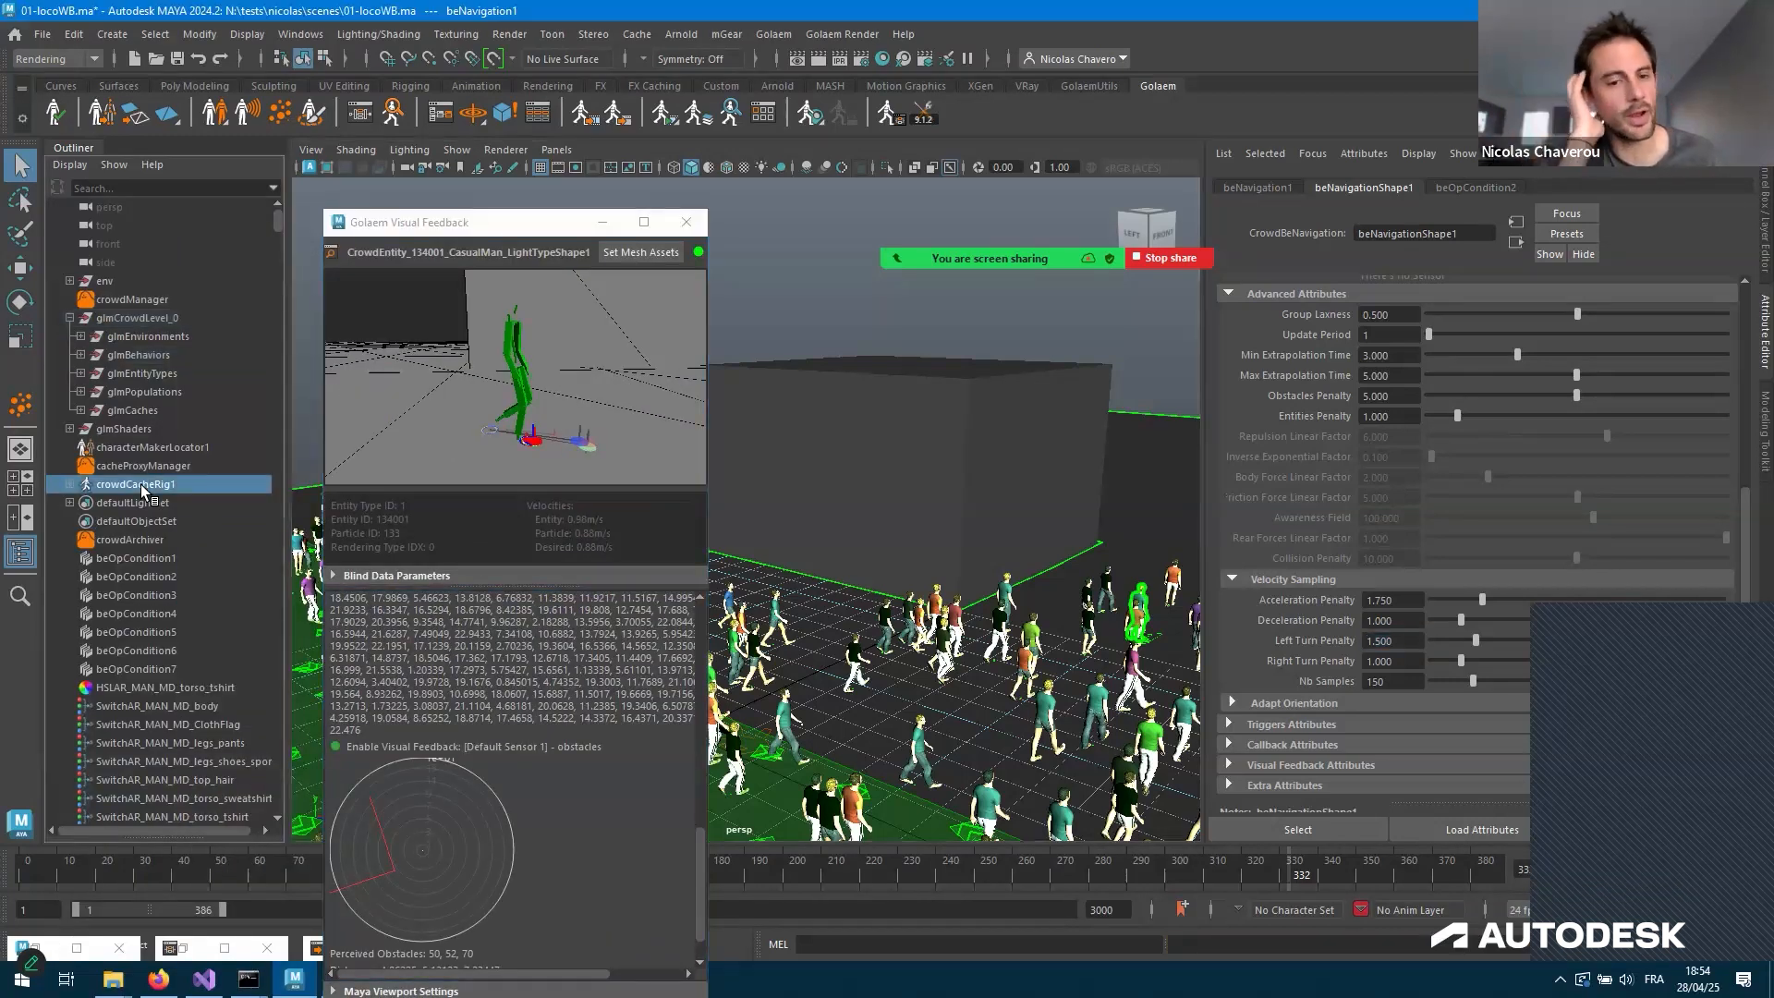
pyautogui.press('Delete')
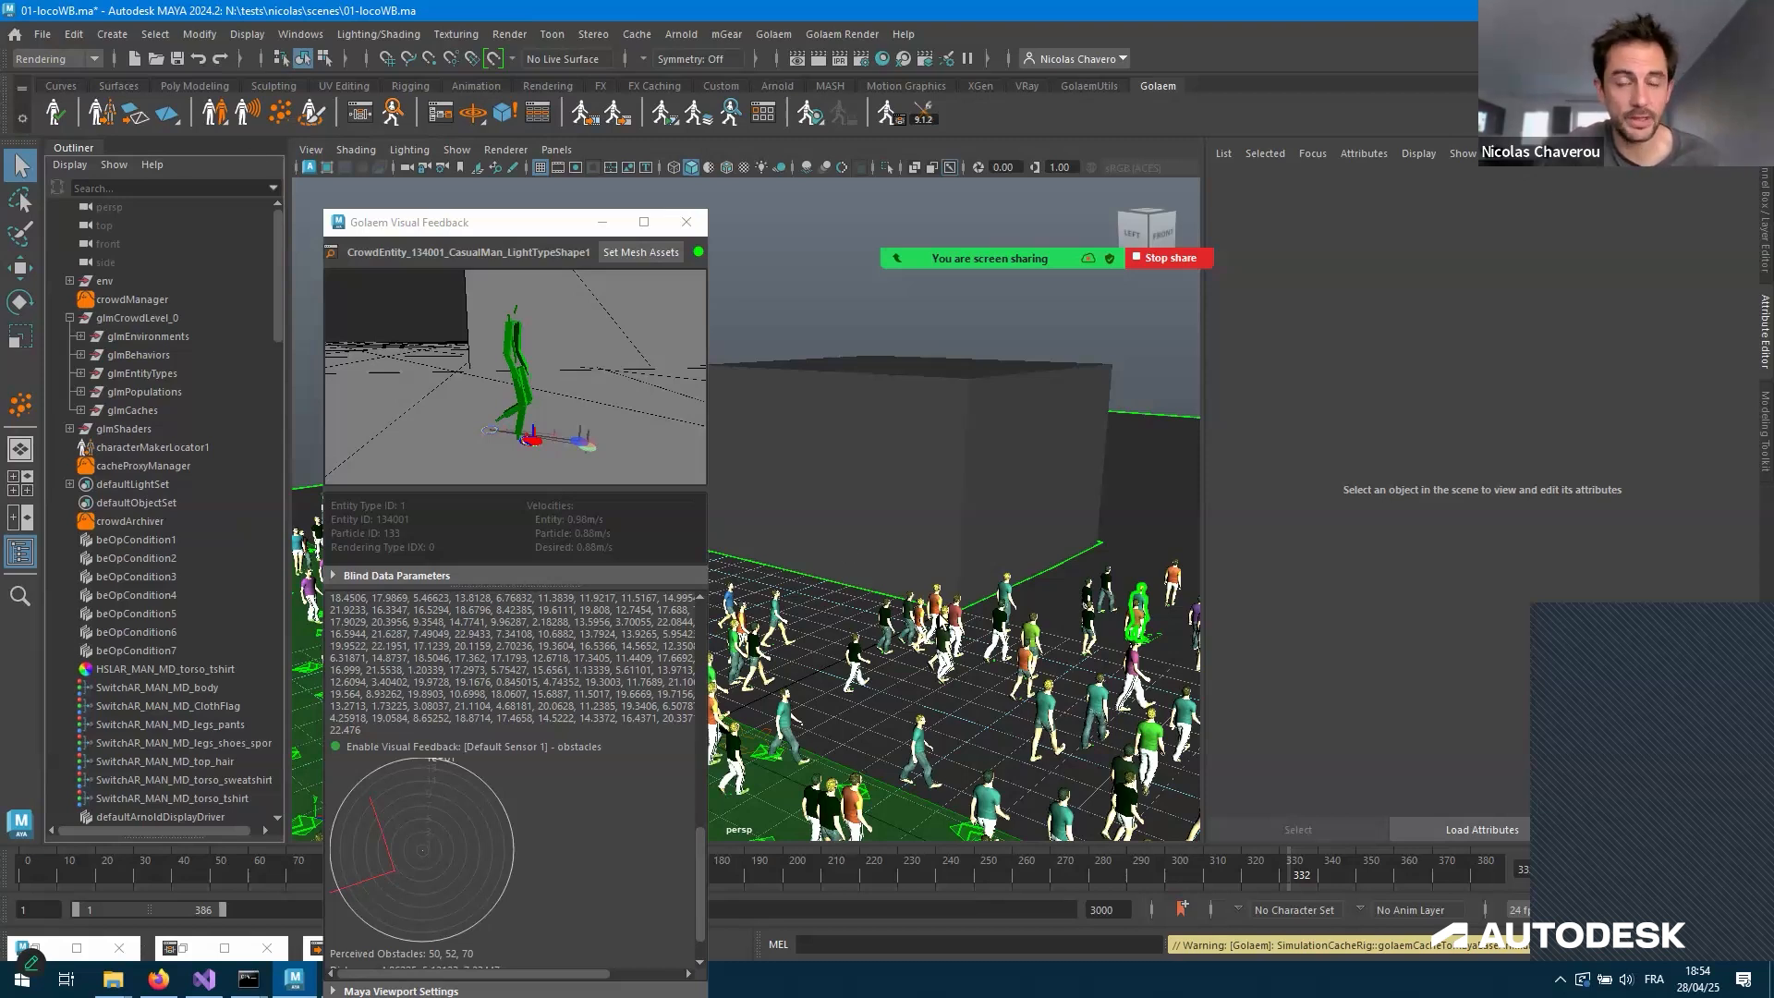
# Open the sample scene DEMO_chargingArmy.ma from the N: drive's assets/GolaemCharacterPack-9.1.1/scenes folder
pyautogui.click(43, 33)
pyautogui.click(148, 90)
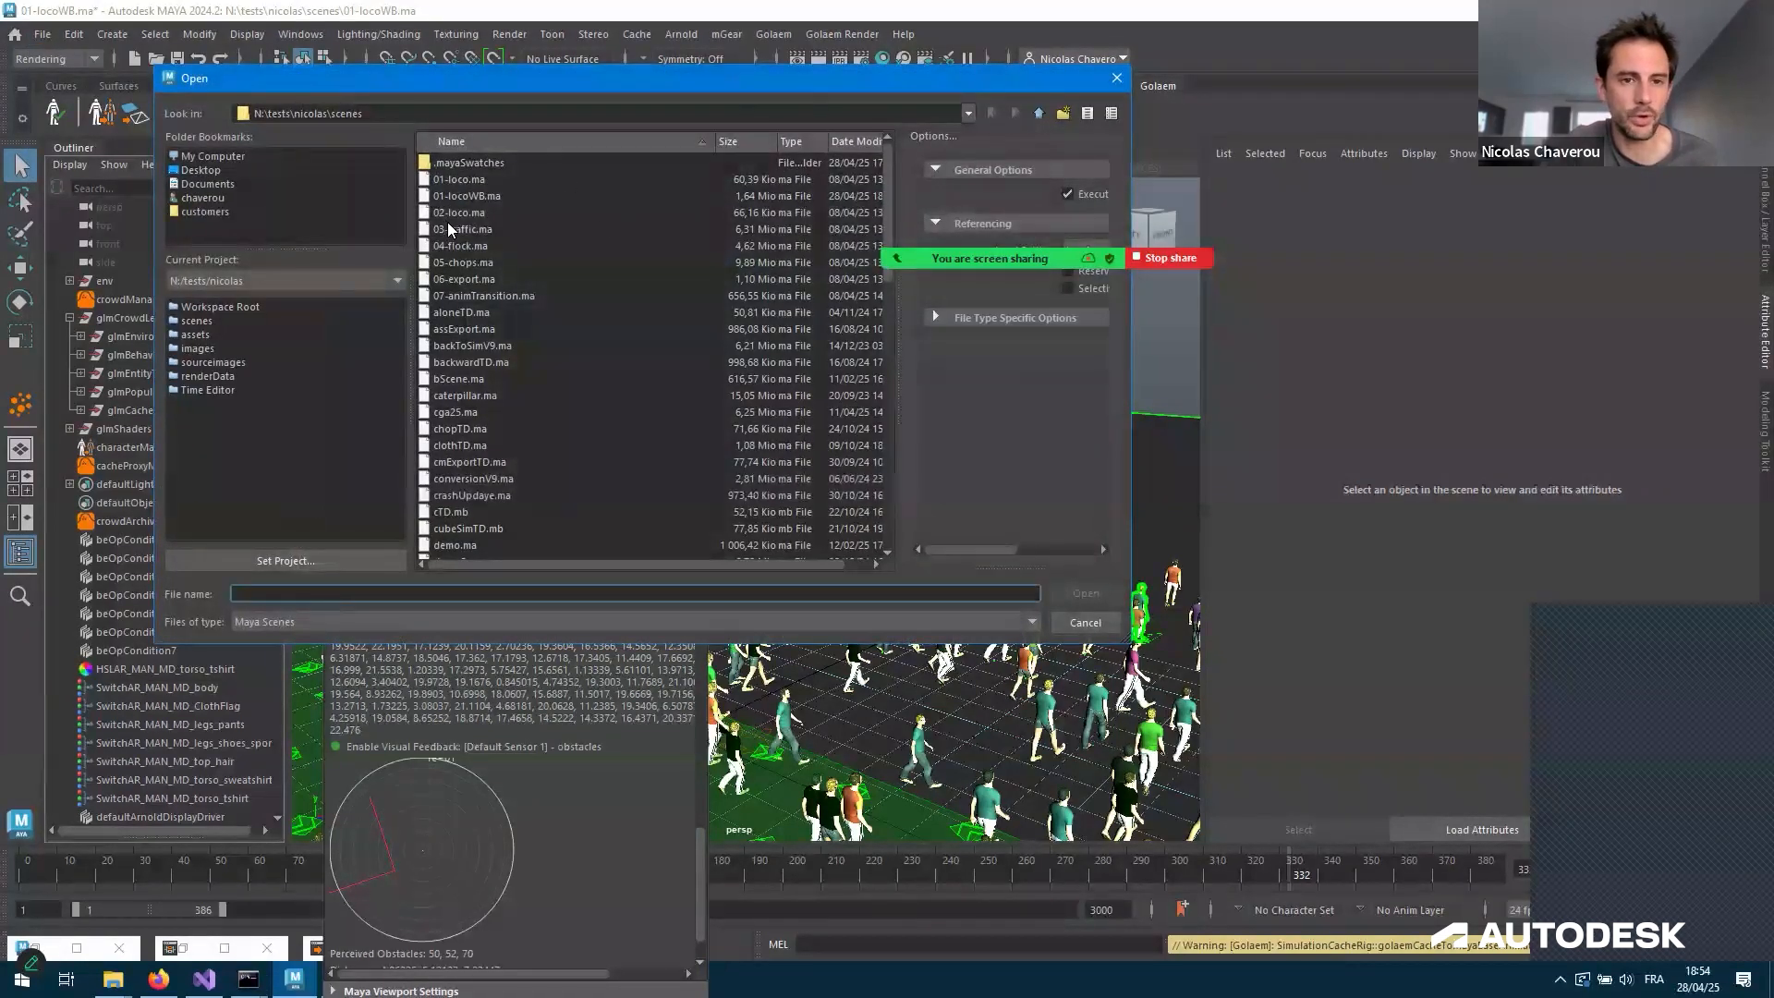
pyautogui.press('Tab')
pyautogui.doubleClick(1038, 113)
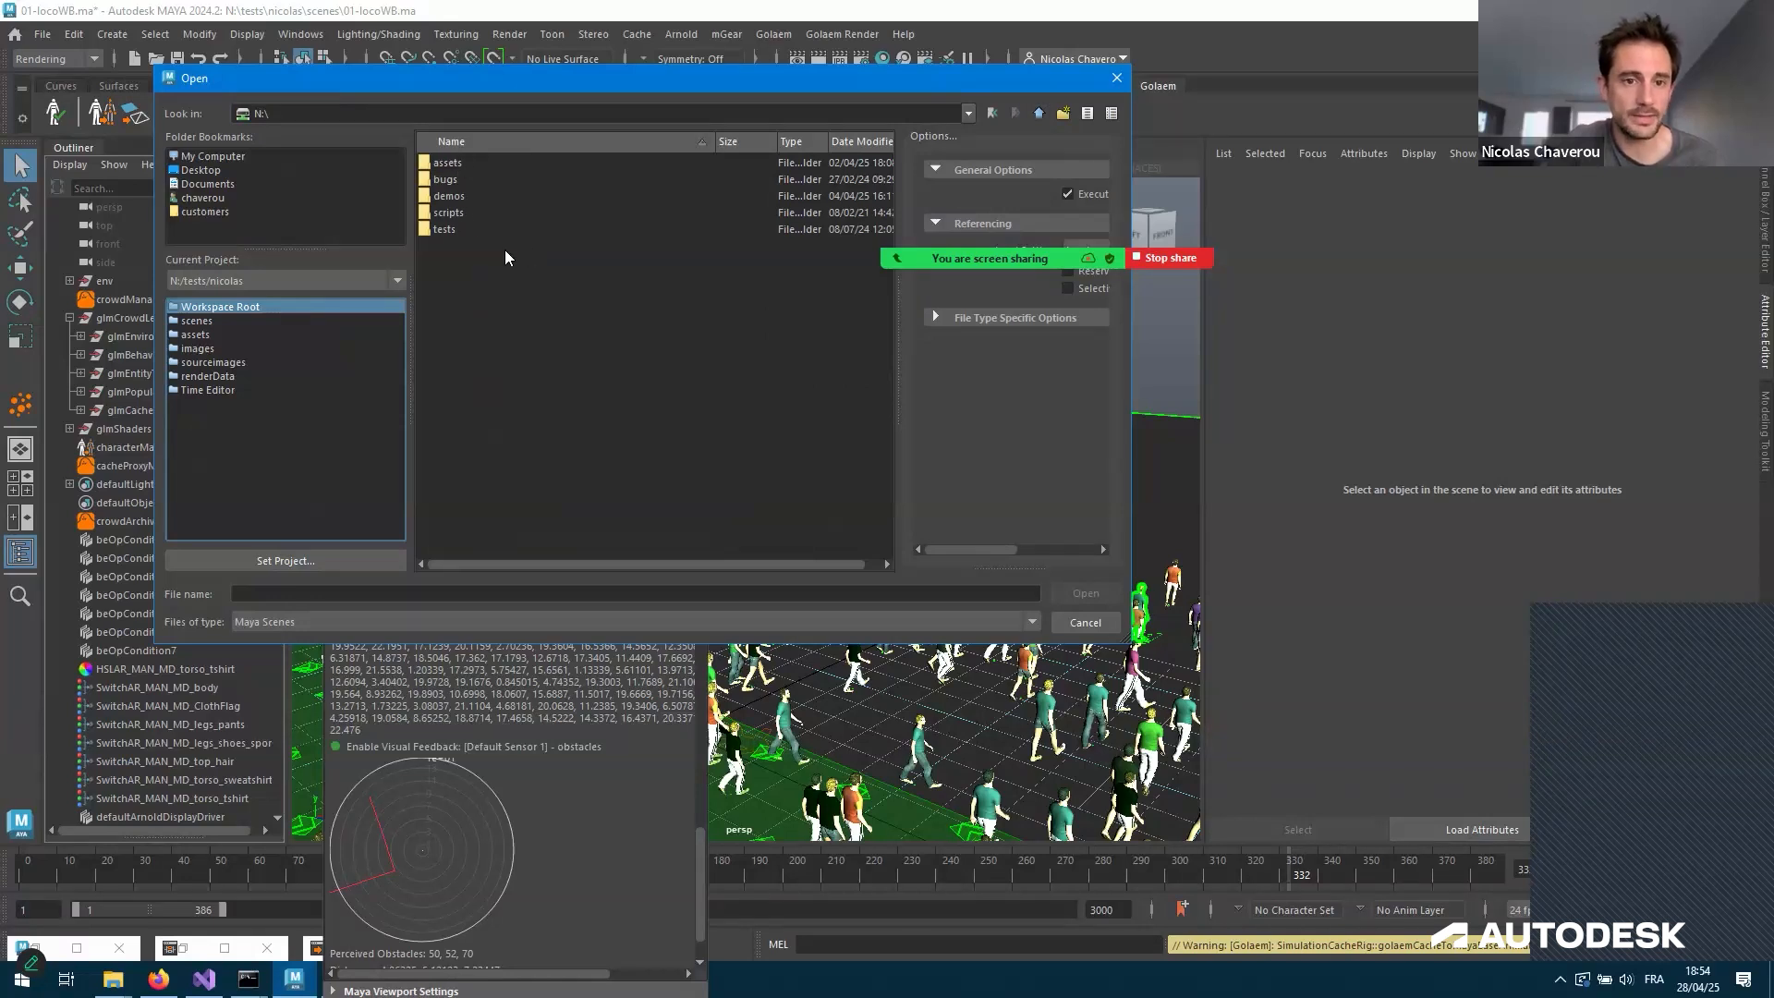
pyautogui.doubleClick(460, 164)
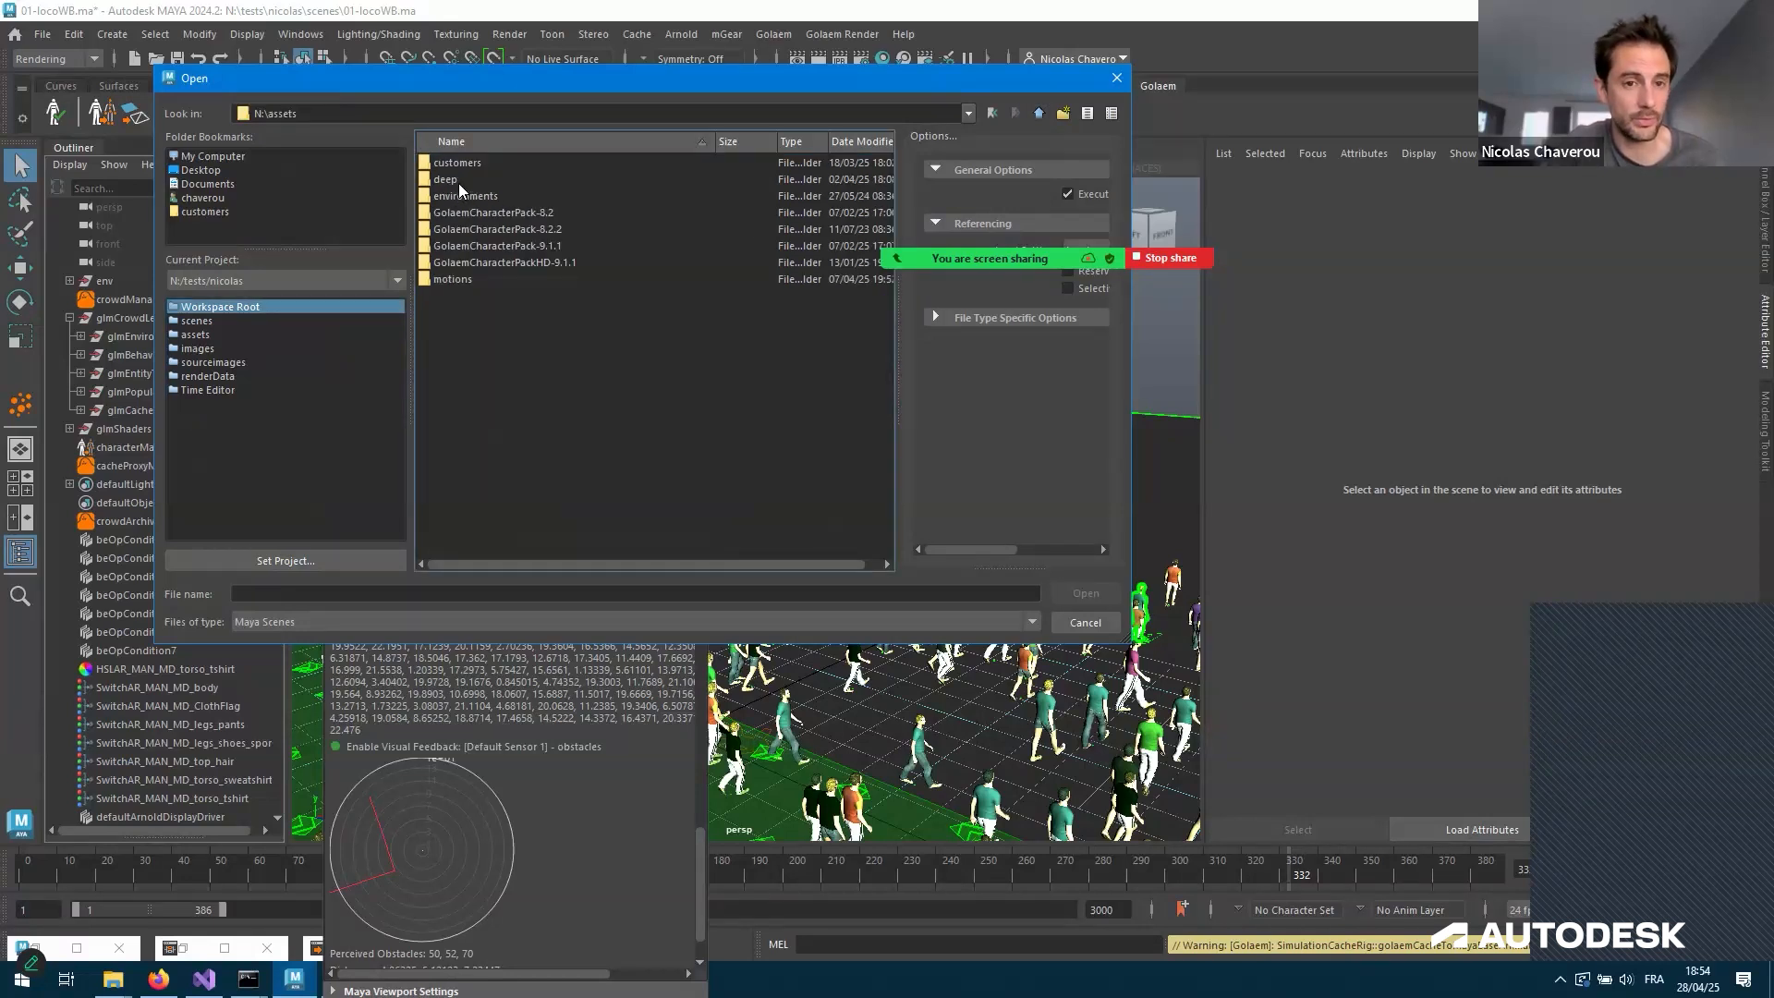
pyautogui.doubleClick(451, 162)
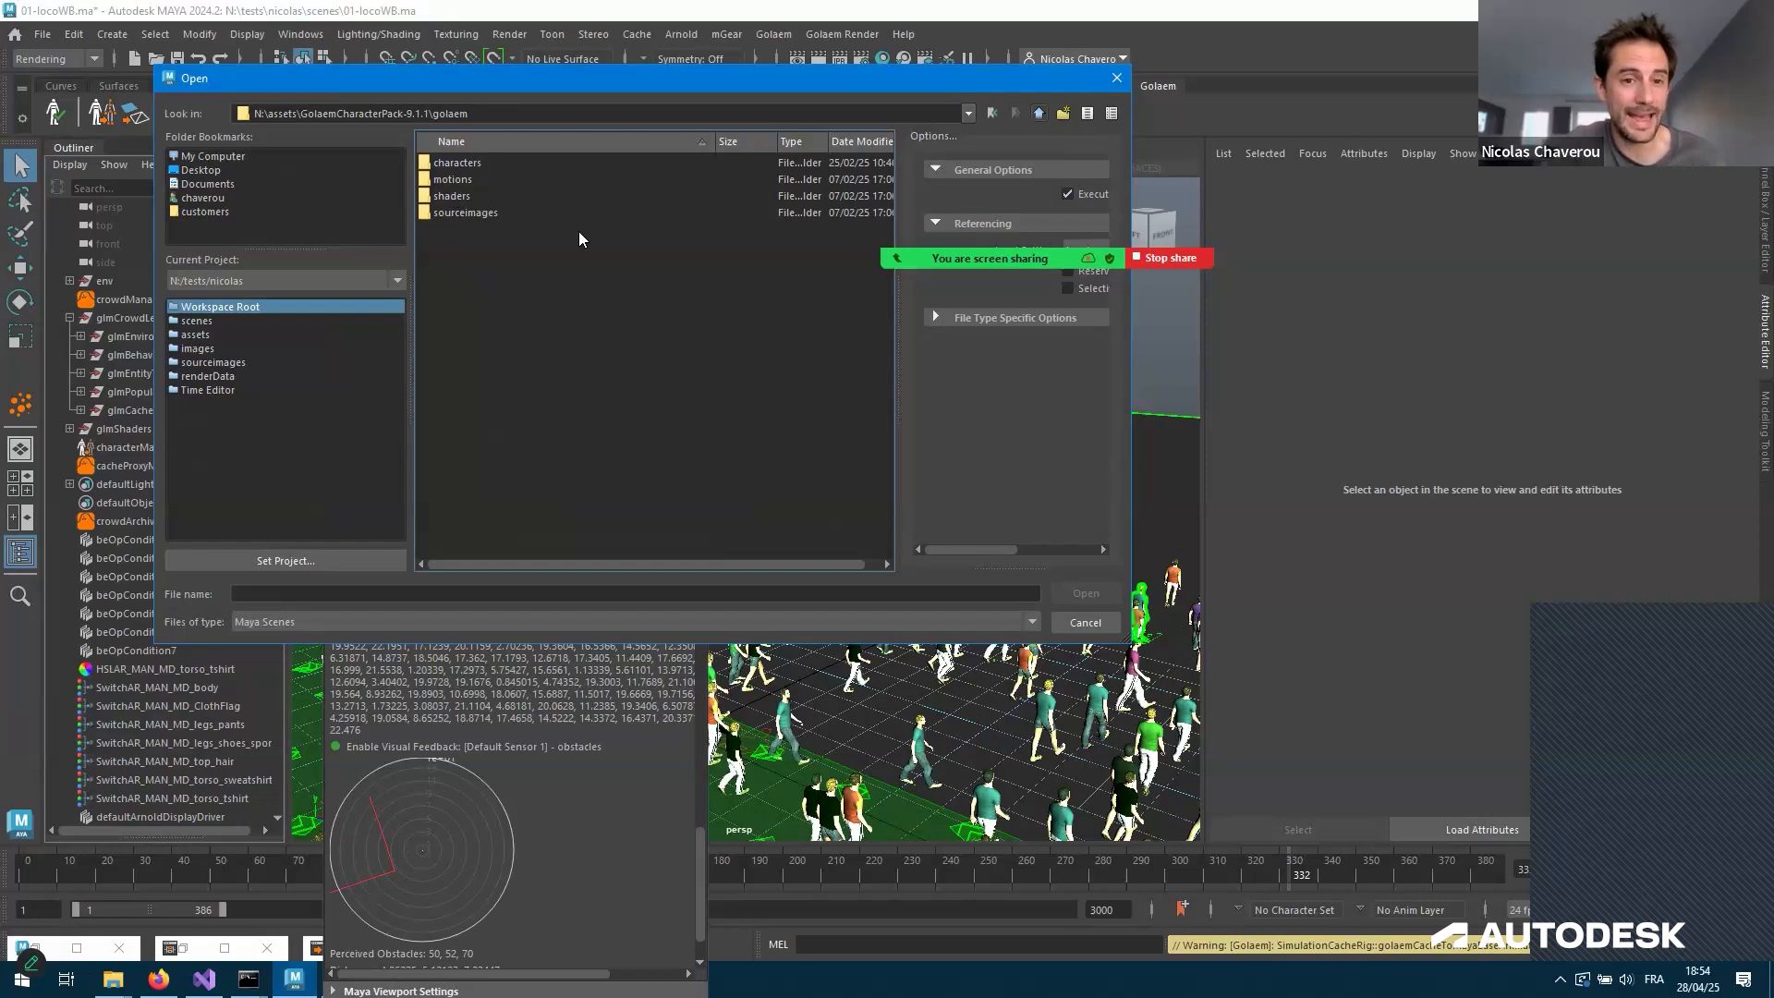
pyautogui.press('BackSpace')
pyautogui.doubleClick(530, 209)
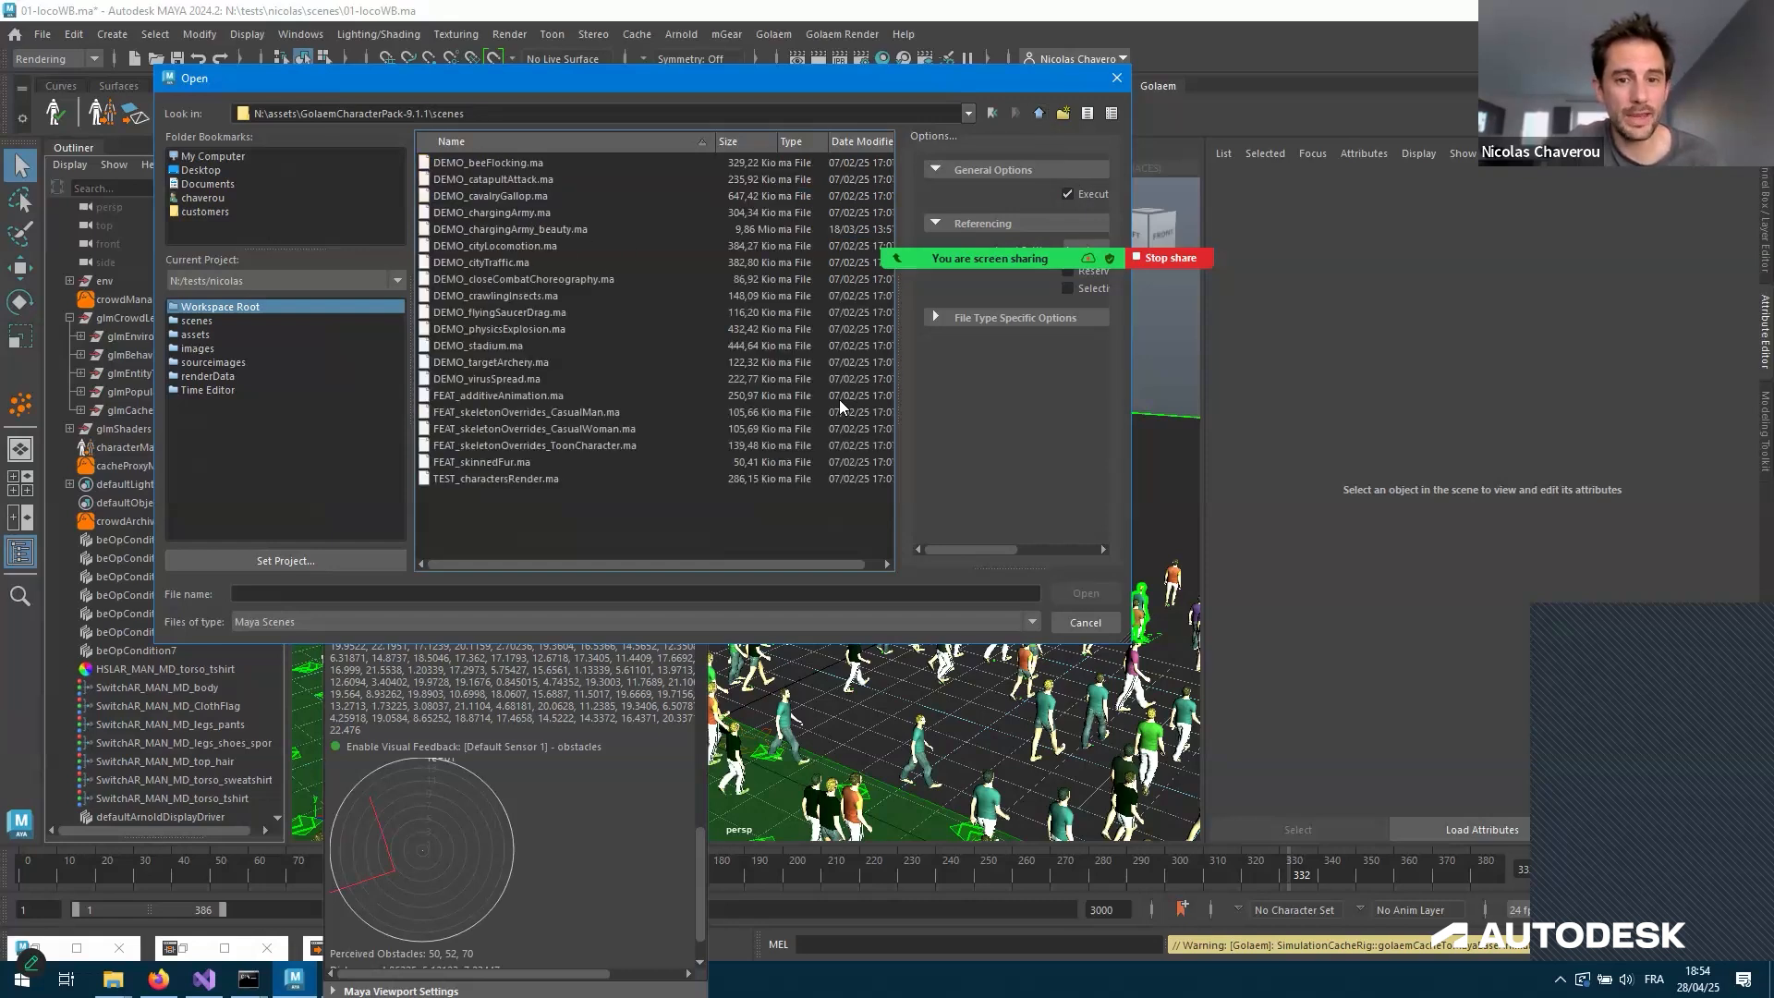
pyautogui.doubleClick(599, 218)
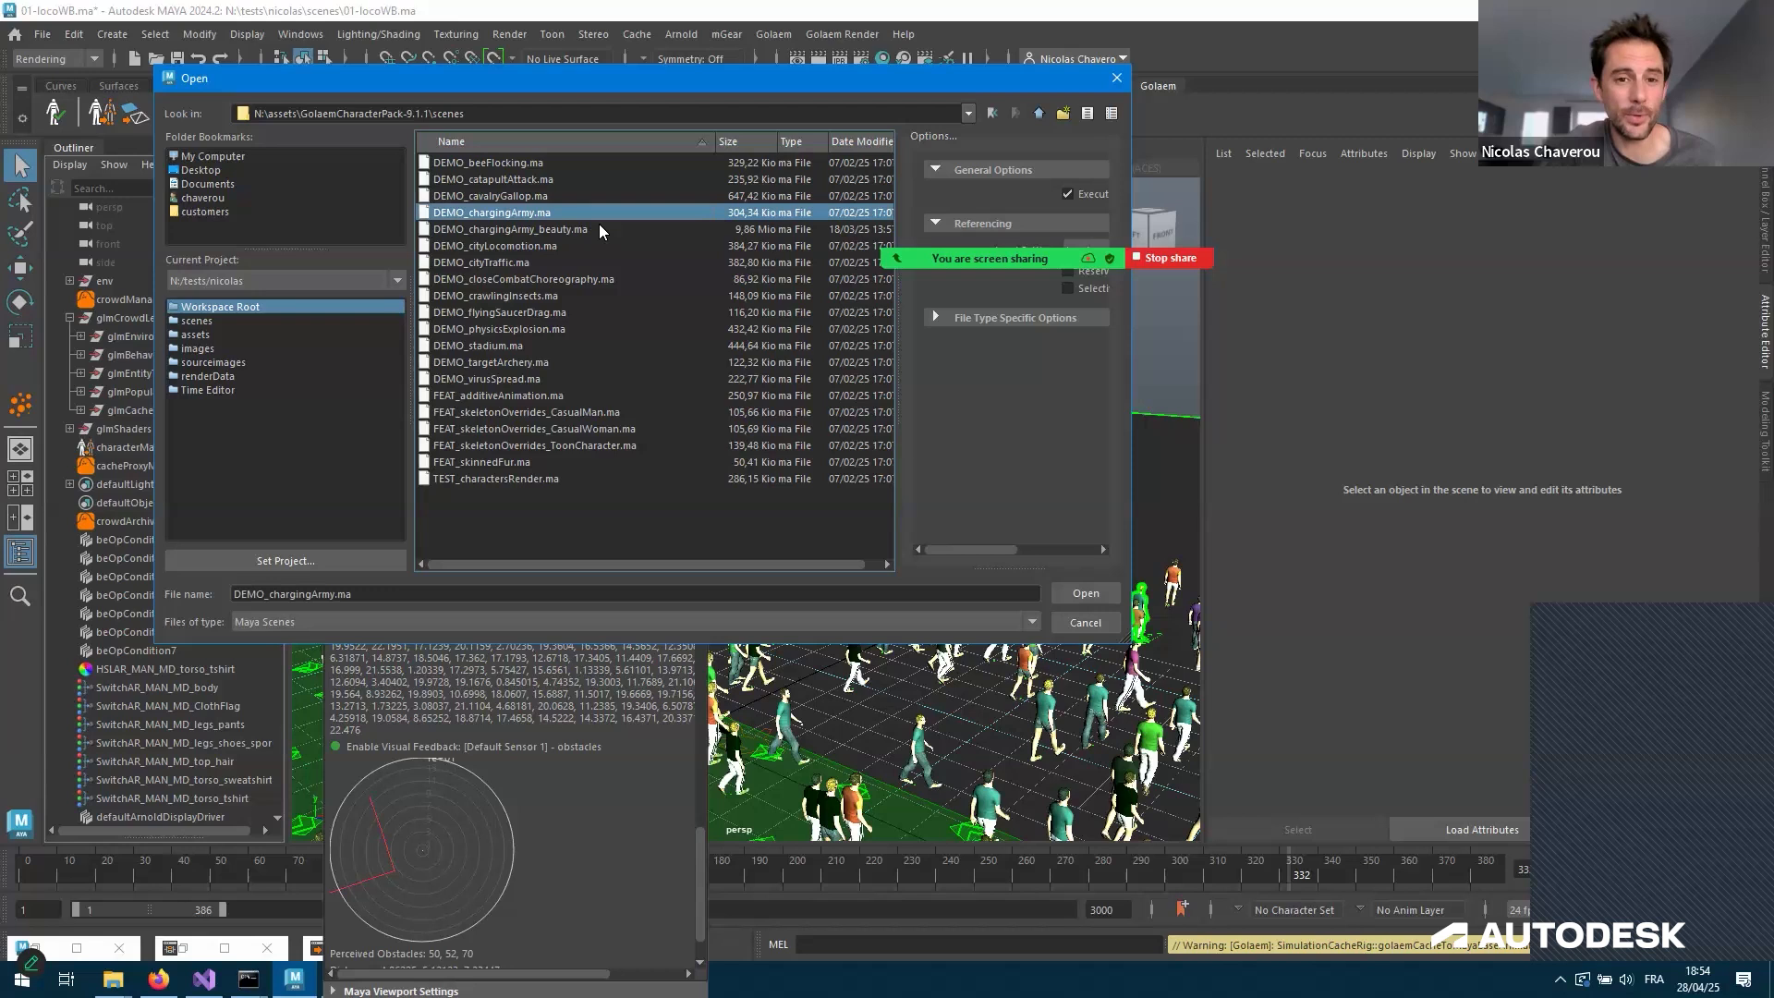
pyautogui.click(887, 493)
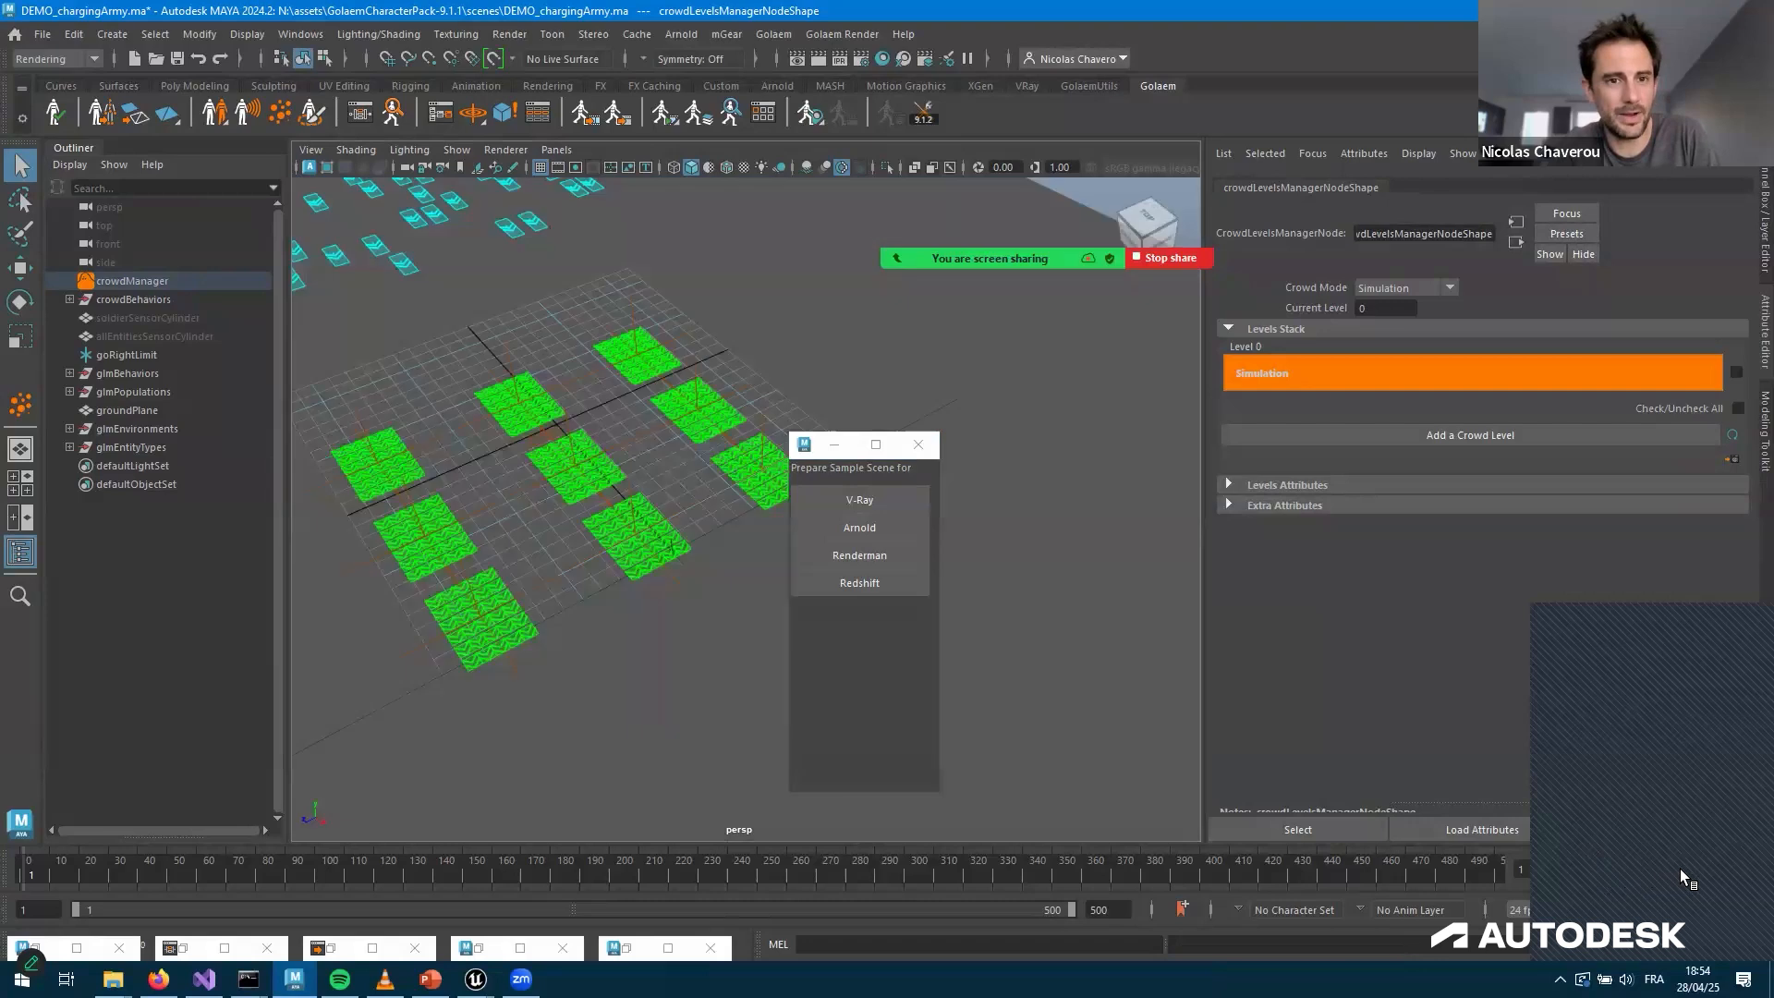
# Play the charging army simulation from the first frame and stop it at frame 18
pyautogui.hotkey('alt', 'v')
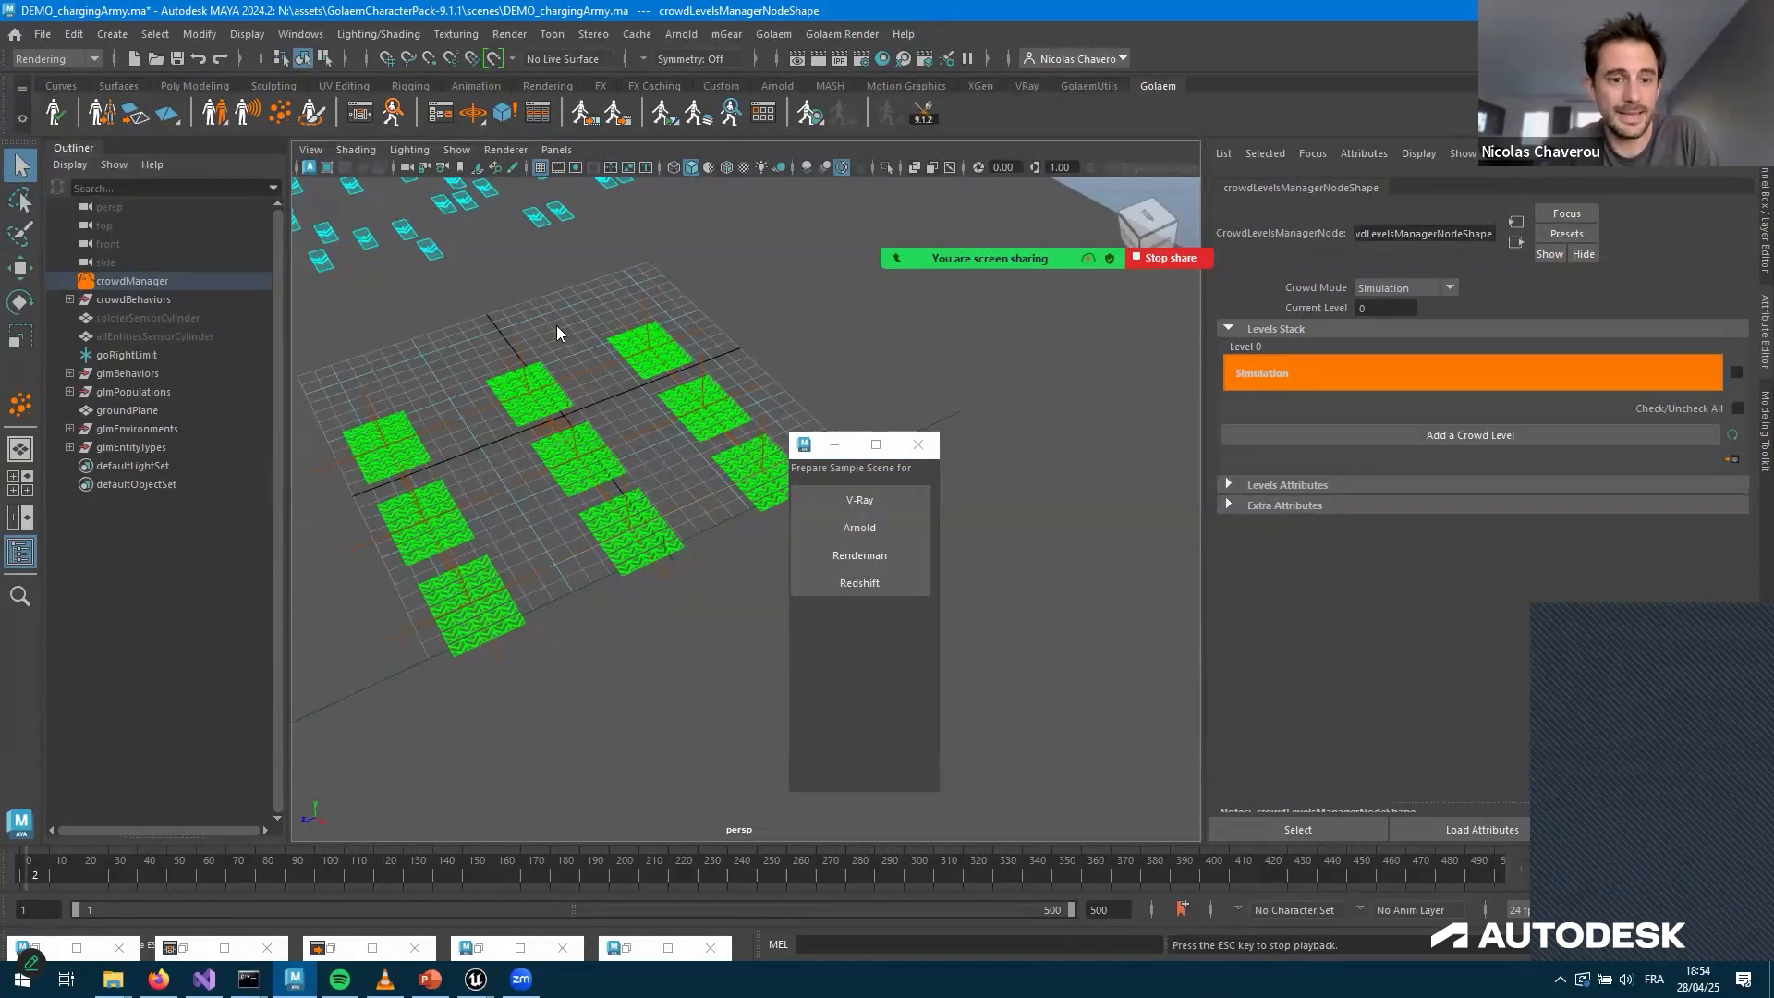
pyautogui.press('Escape')
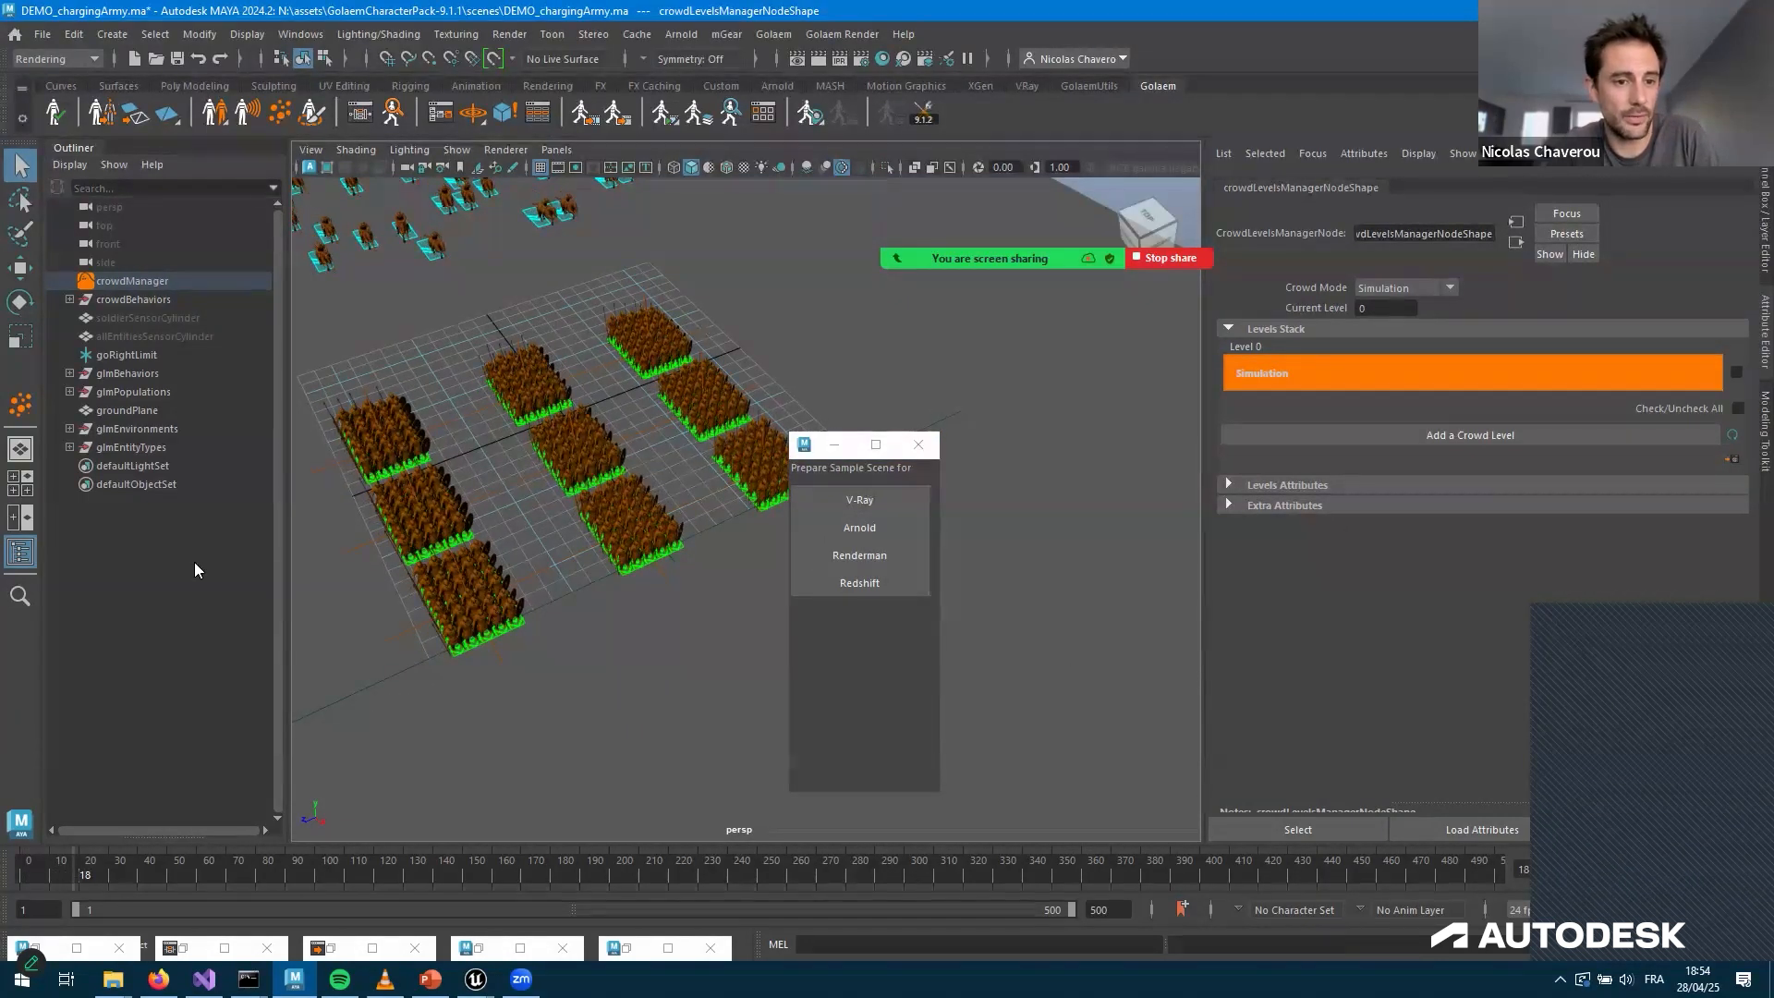
# Move the Golaem Visual Feedback window clear of the crowd and play the charging army simulation on to frame 129
pyautogui.moveTo(467, 227); pyautogui.dragTo(245, 187)
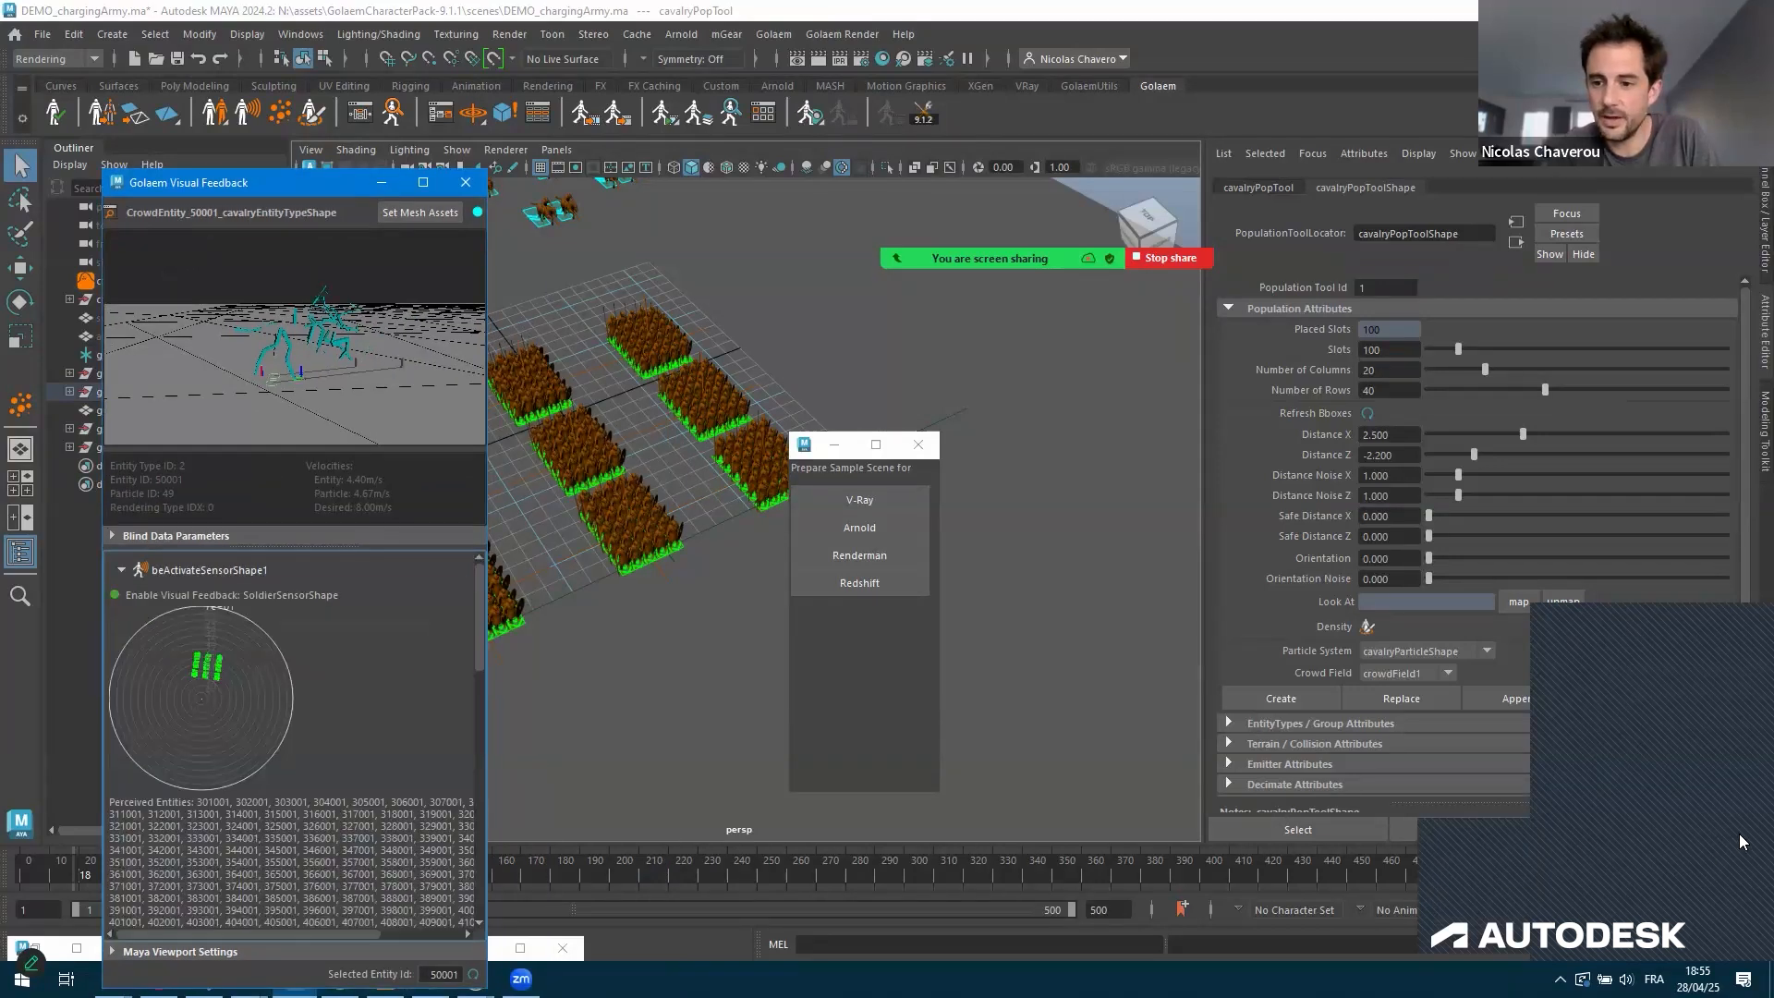
pyautogui.moveTo(245, 185); pyautogui.dragTo(161, 265)
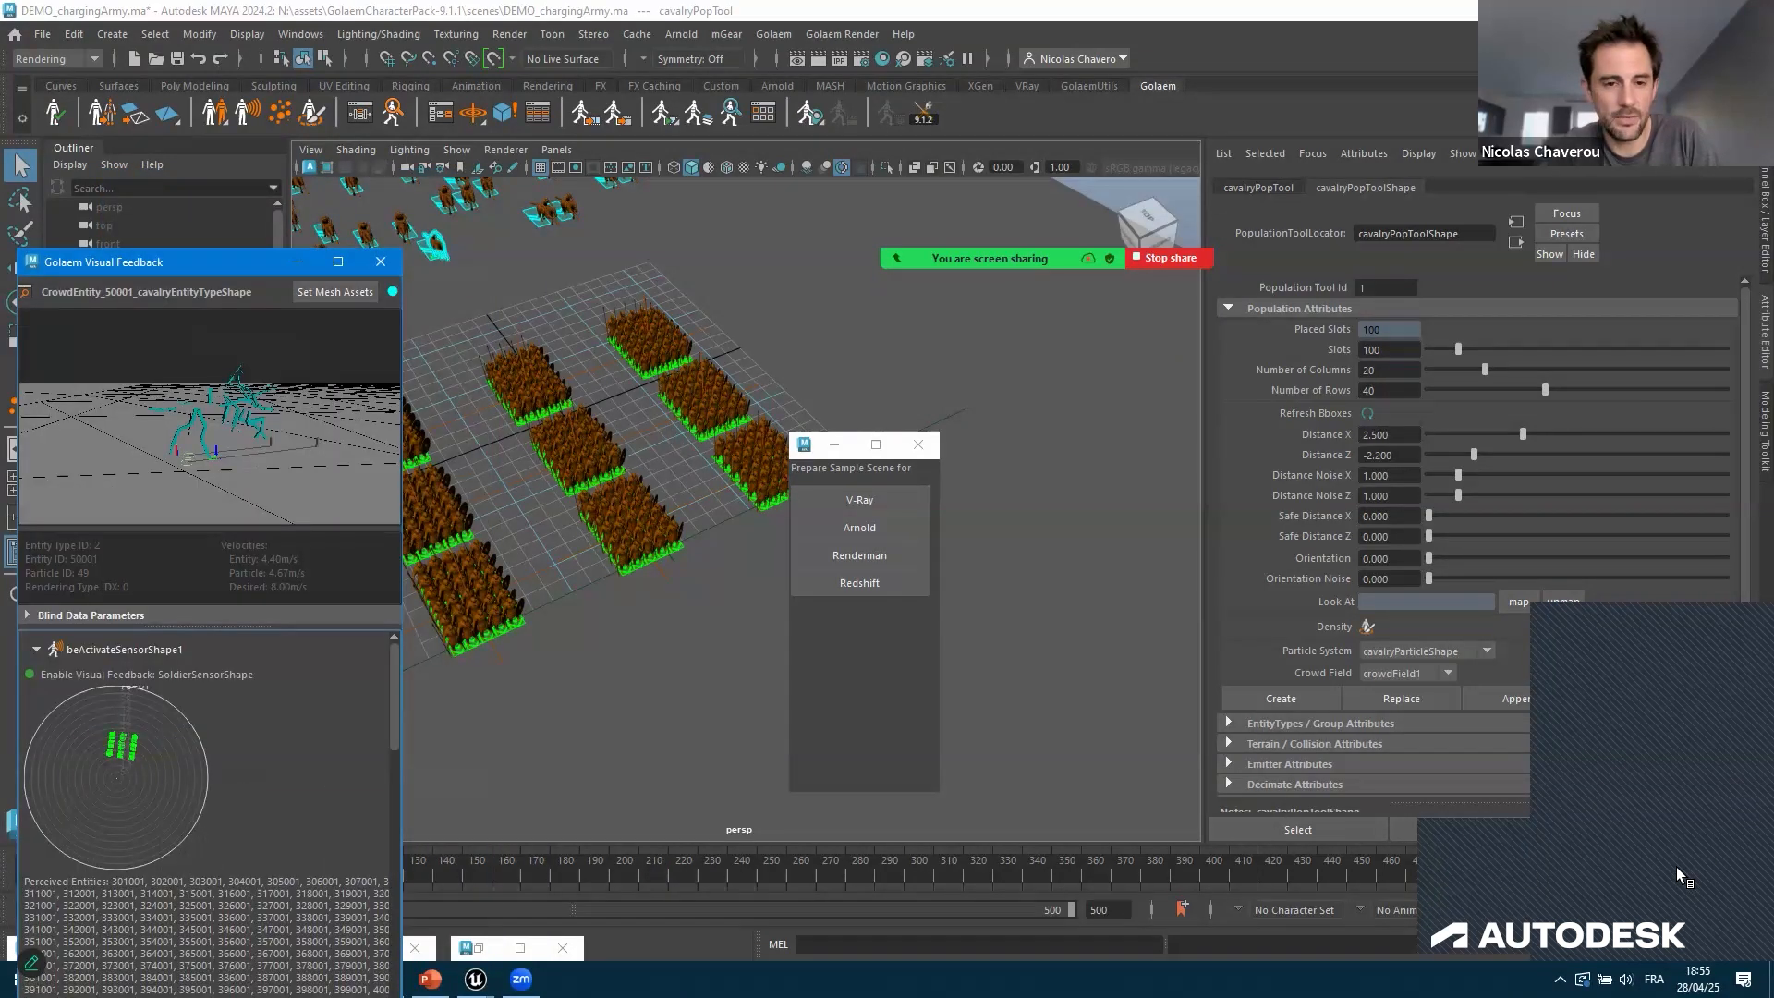
pyautogui.click(1676, 866)
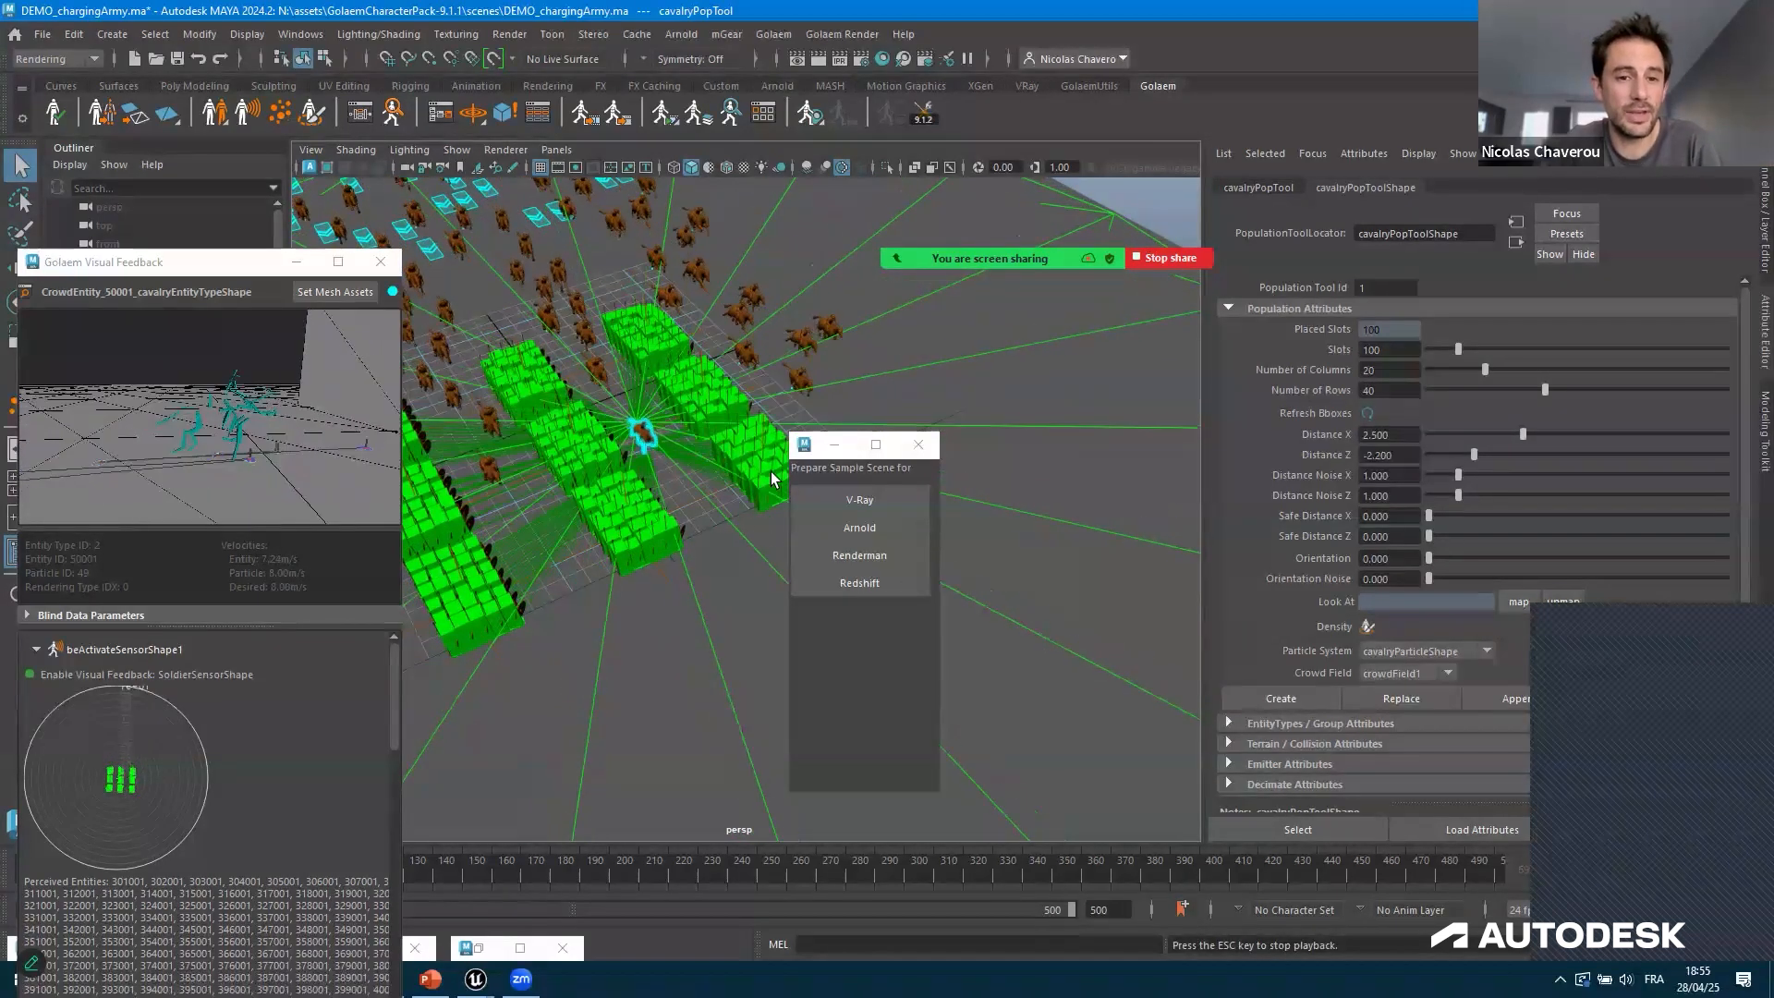
pyautogui.press('Escape')
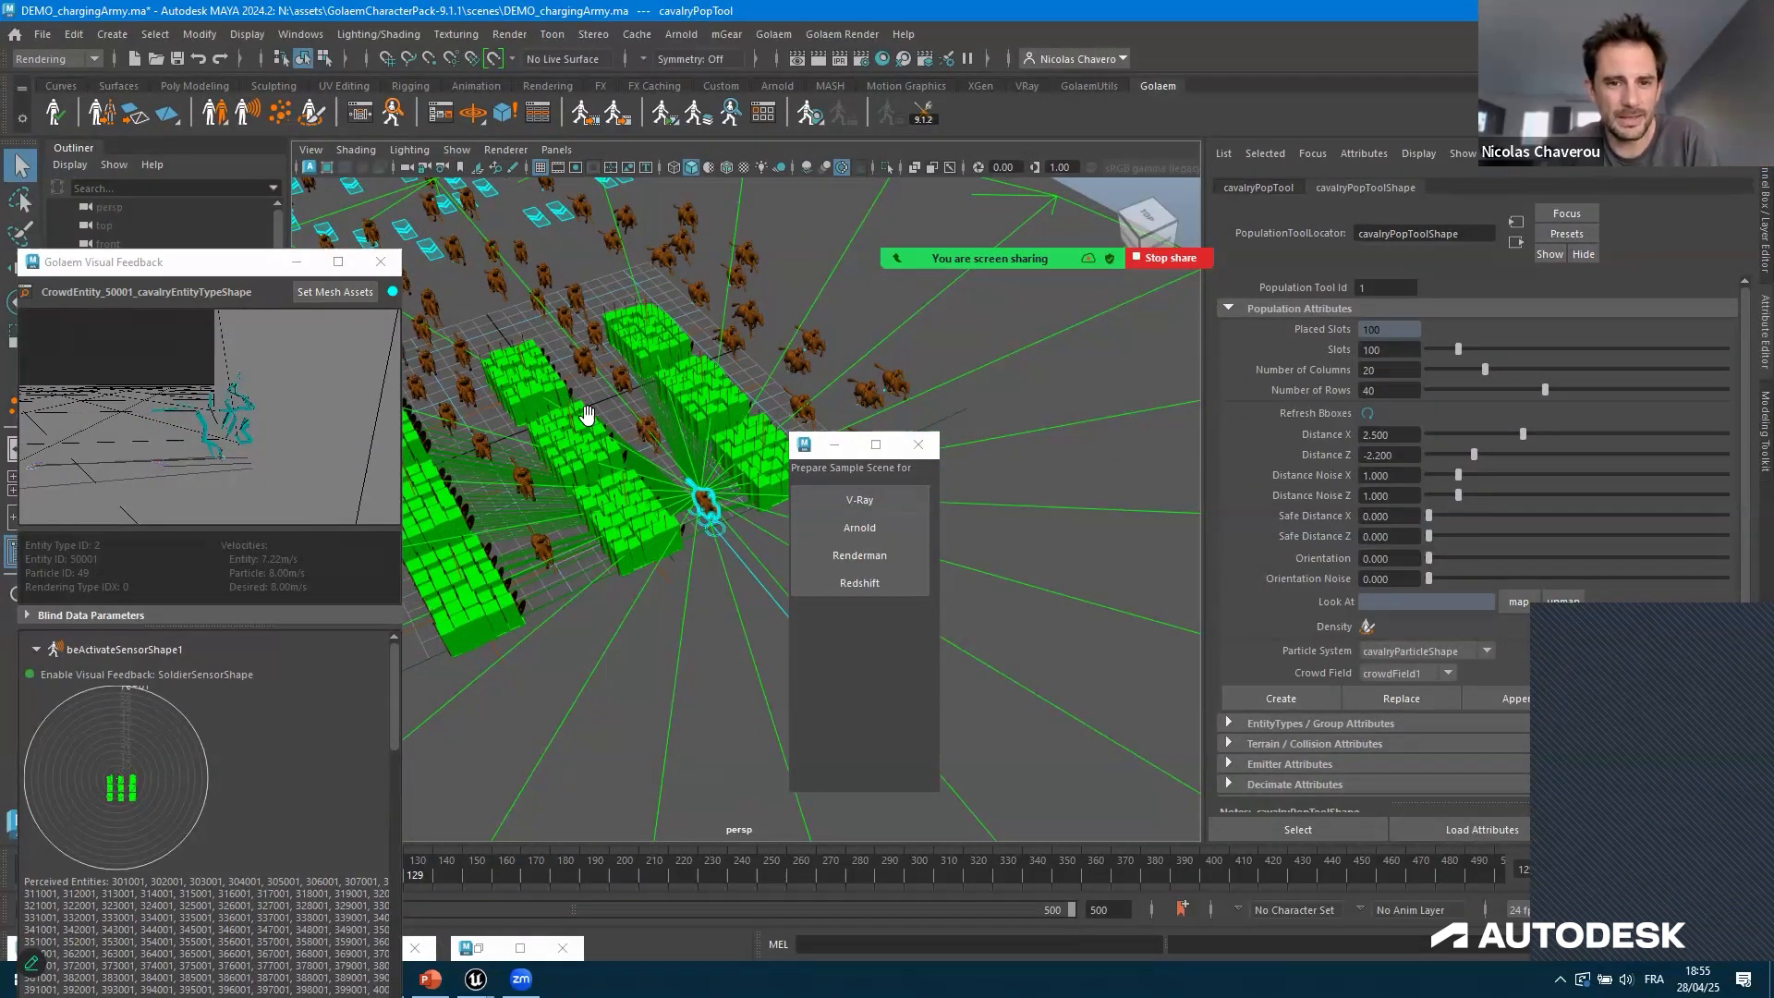
# Open the Golaem ChOp Editor and examine the operator network through to its red output node
pyautogui.click(441, 113)
pyautogui.scroll(5, 738, 286)
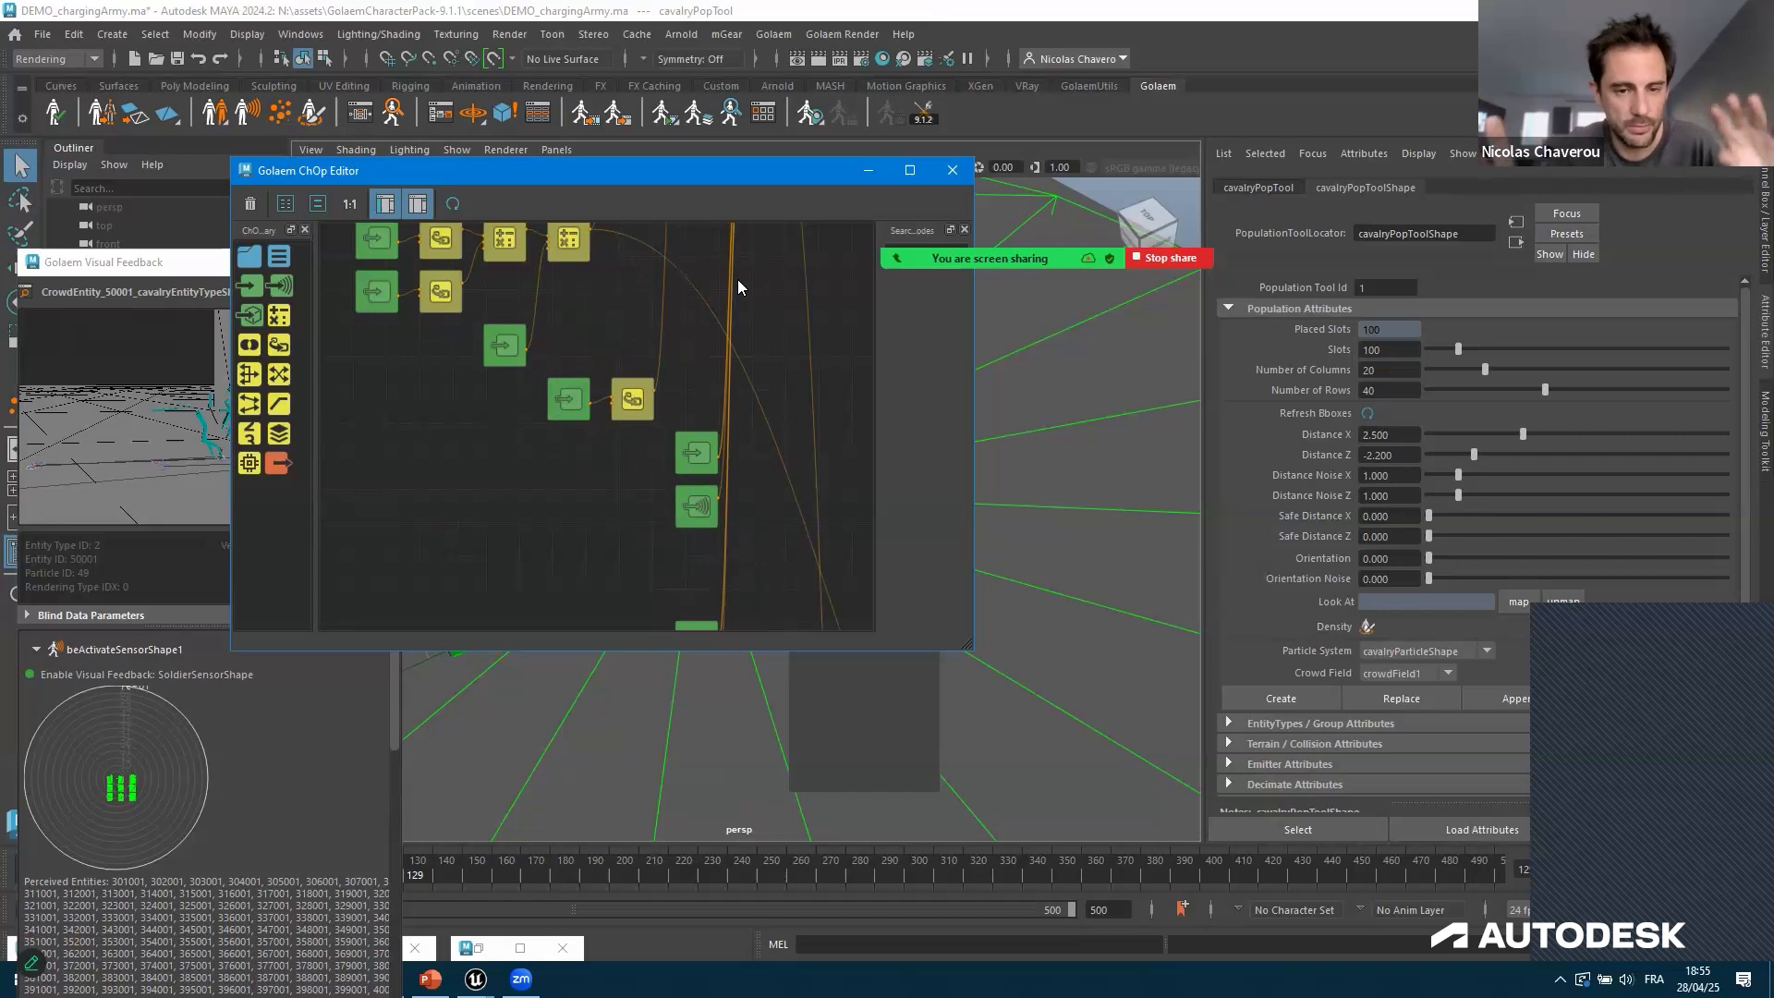
pyautogui.keyDown('alt'); pyautogui.moveTo(738, 279); pyautogui.dragTo(692, 528, button='middle'); pyautogui.keyUp('alt')
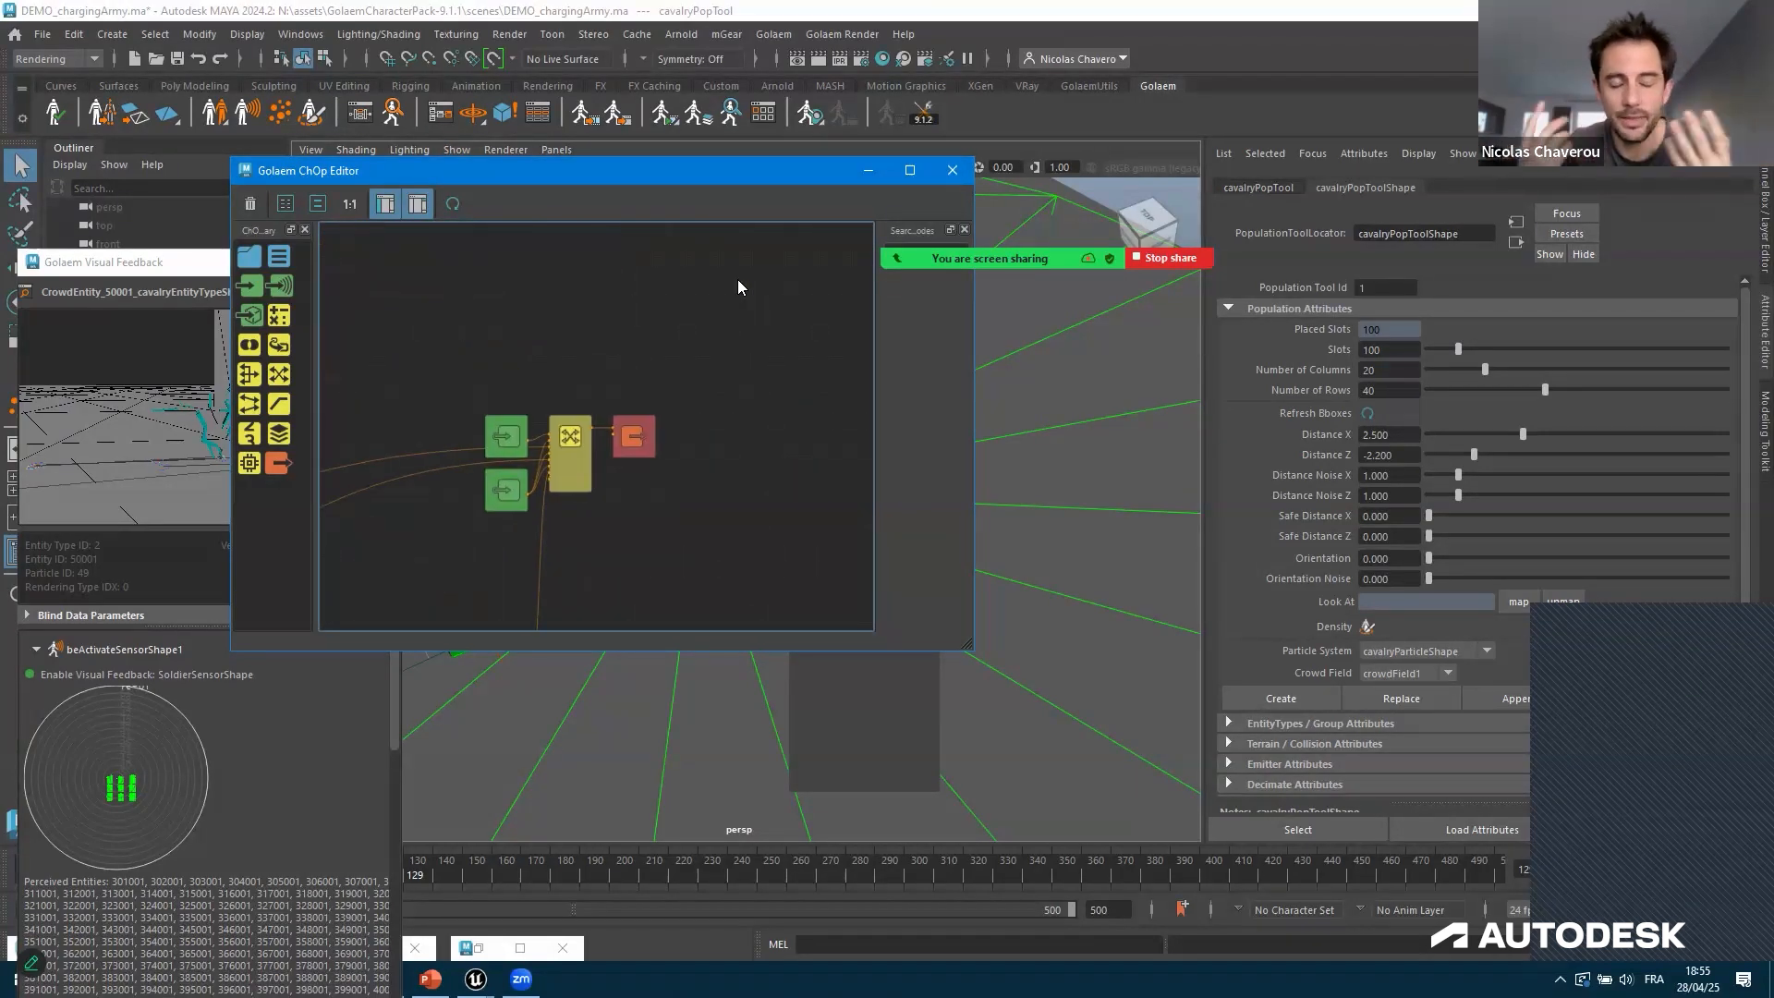